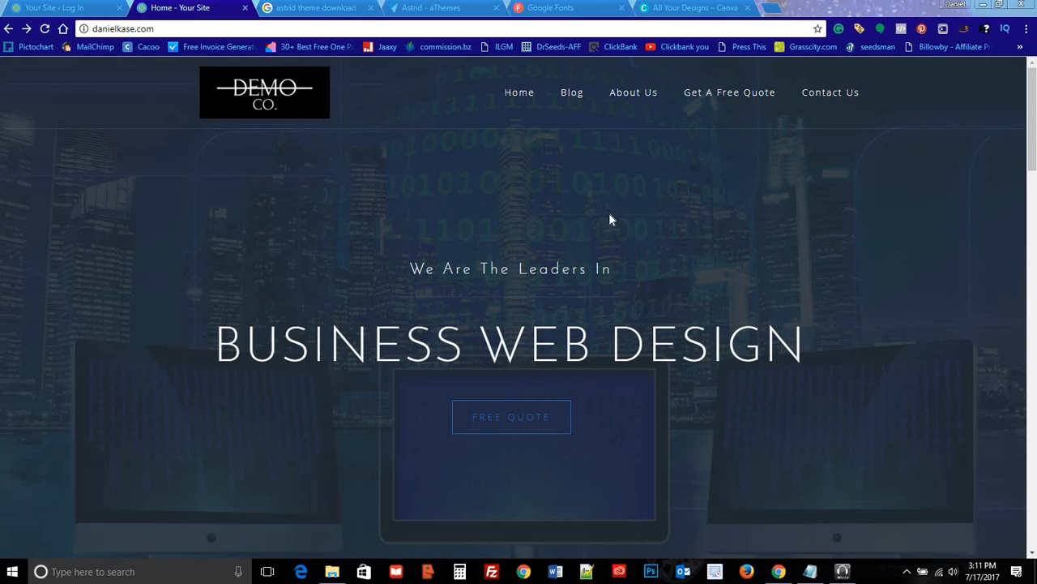
Step: Look over the demo site's home page, from the hero banner through the Services and Our Team sections
scroll(786, 207, "down", 3)
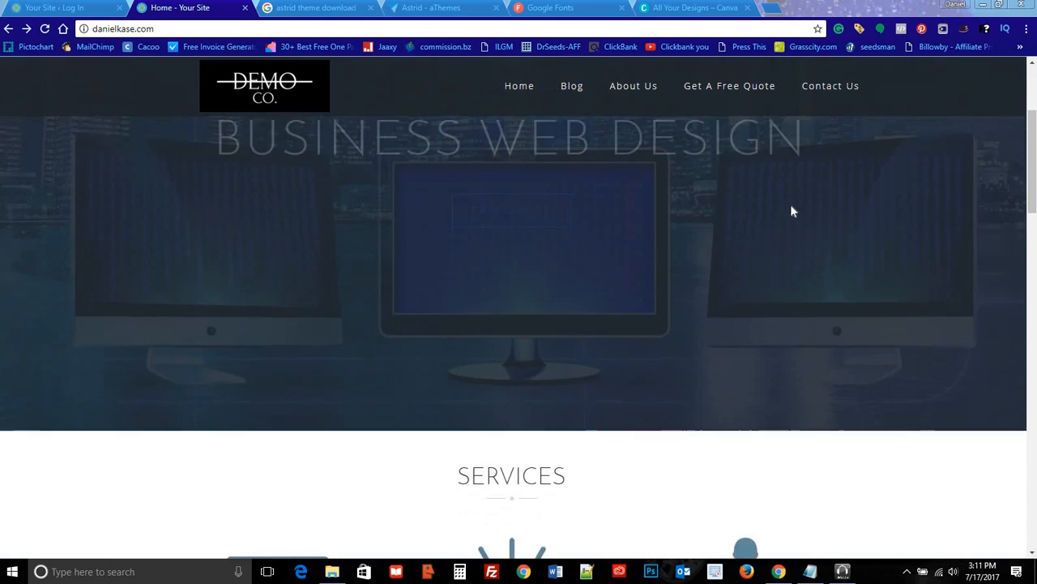
scroll(793, 211, "up", 3)
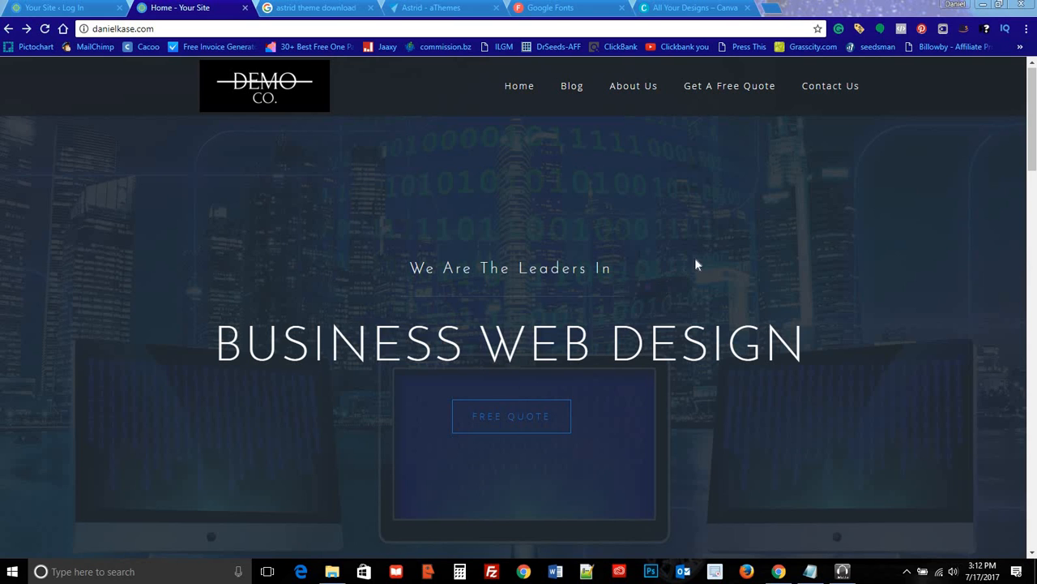
scroll(532, 289, "down", 2)
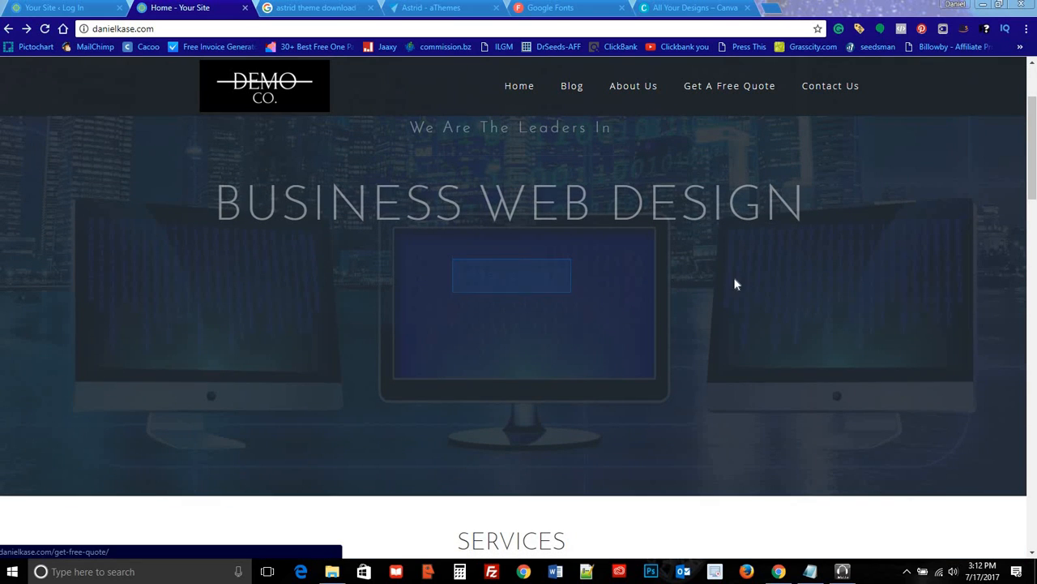
scroll(736, 281, "down", 3)
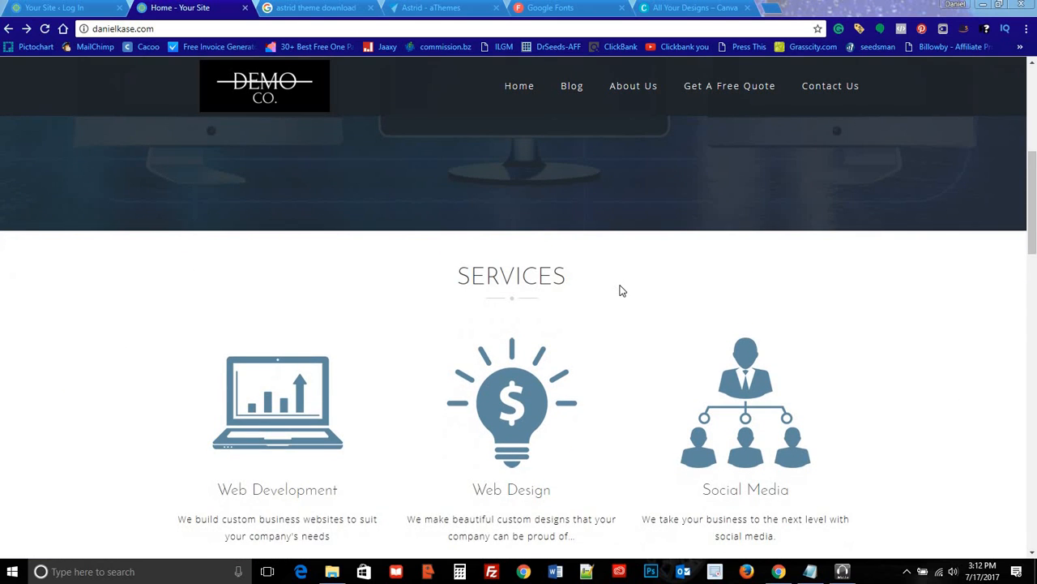
scroll(625, 286, "down", 2)
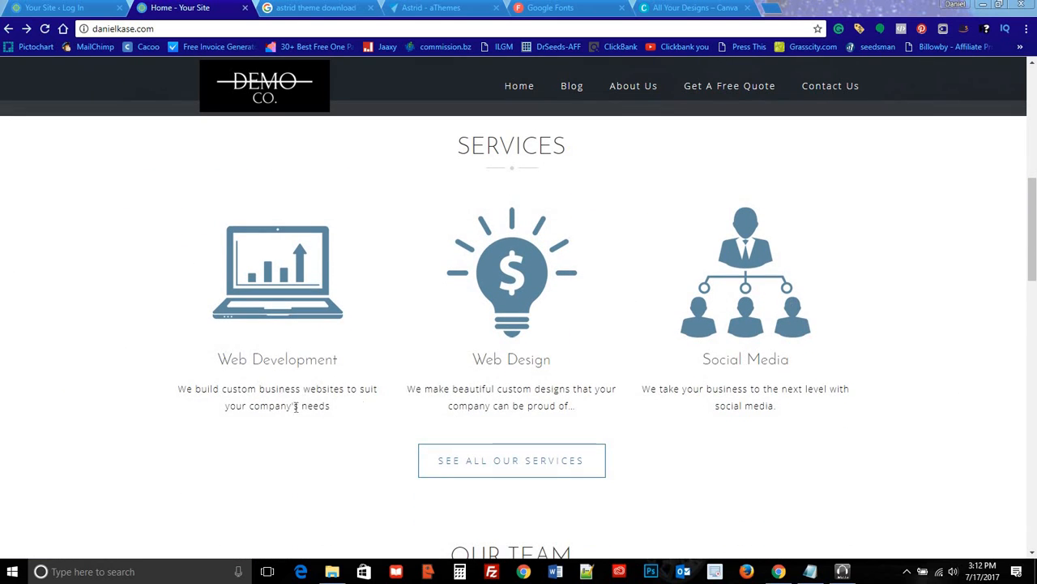
scroll(816, 424, "down", 2)
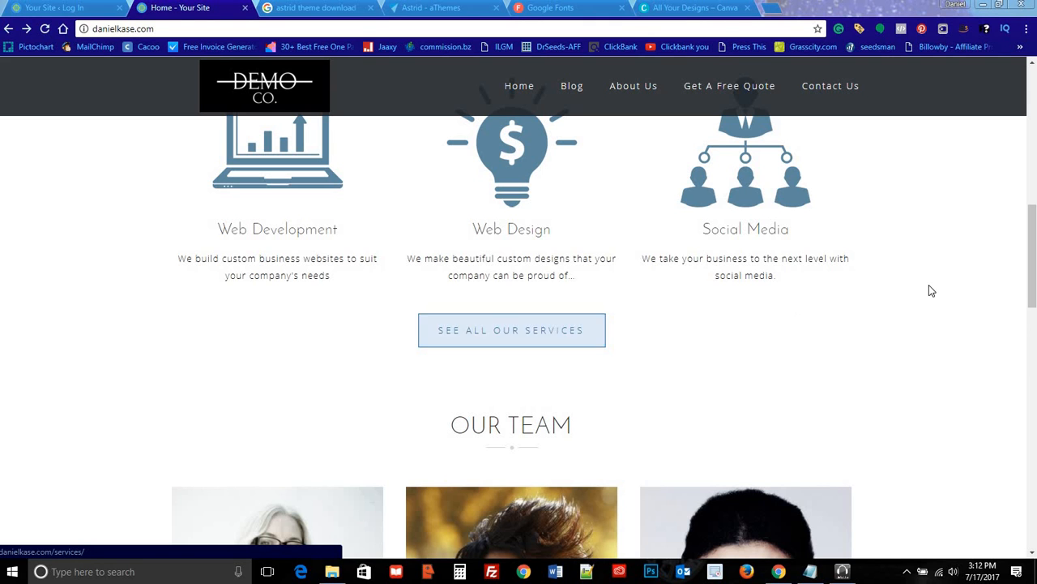
scroll(932, 282, "down", 3)
scroll(936, 282, "down", 1)
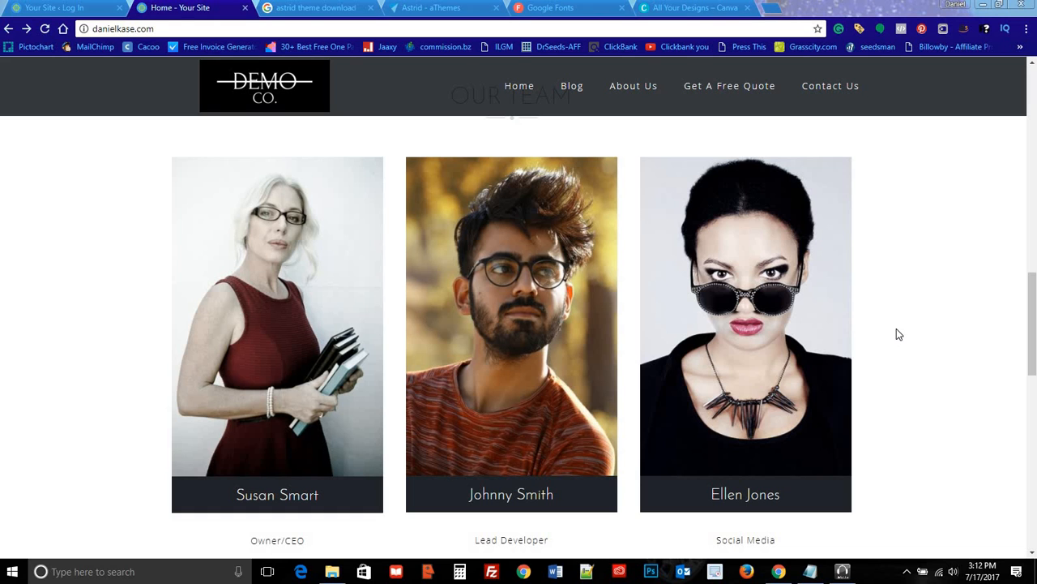
Step: Examine the home page's Projects gallery, client logos and footer, highlighting the site name in the copyright line
scroll(936, 322, "down", 4)
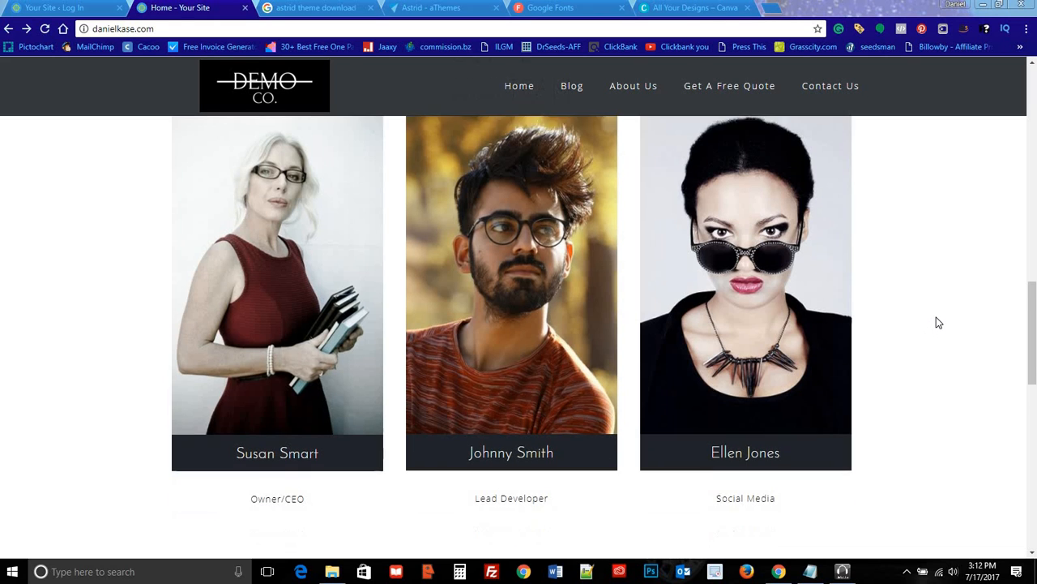
scroll(940, 332, "down", 1)
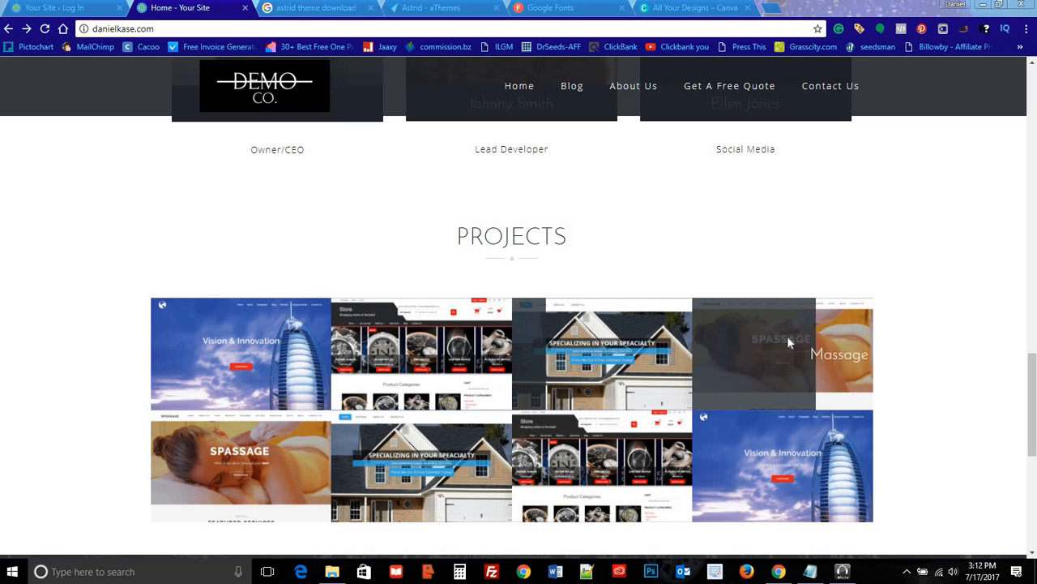
scroll(778, 336, "down", 2)
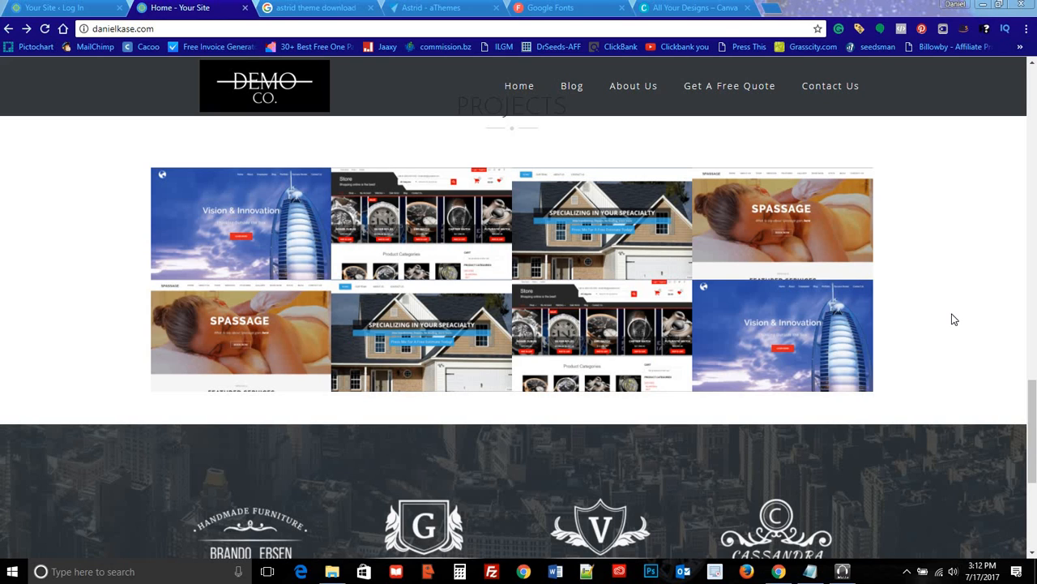
scroll(956, 296, "down", 3)
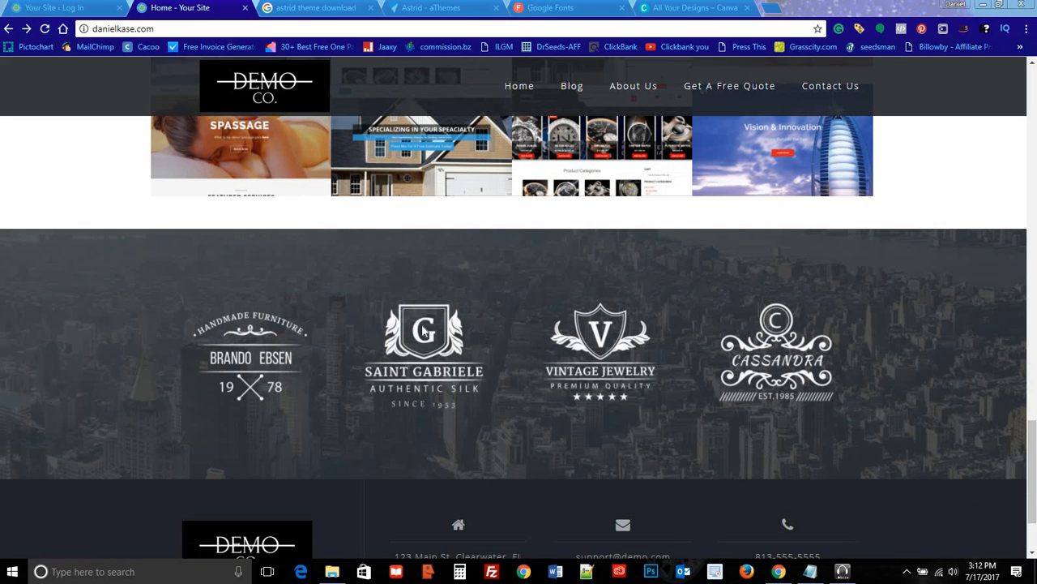
scroll(494, 319, "down", 2)
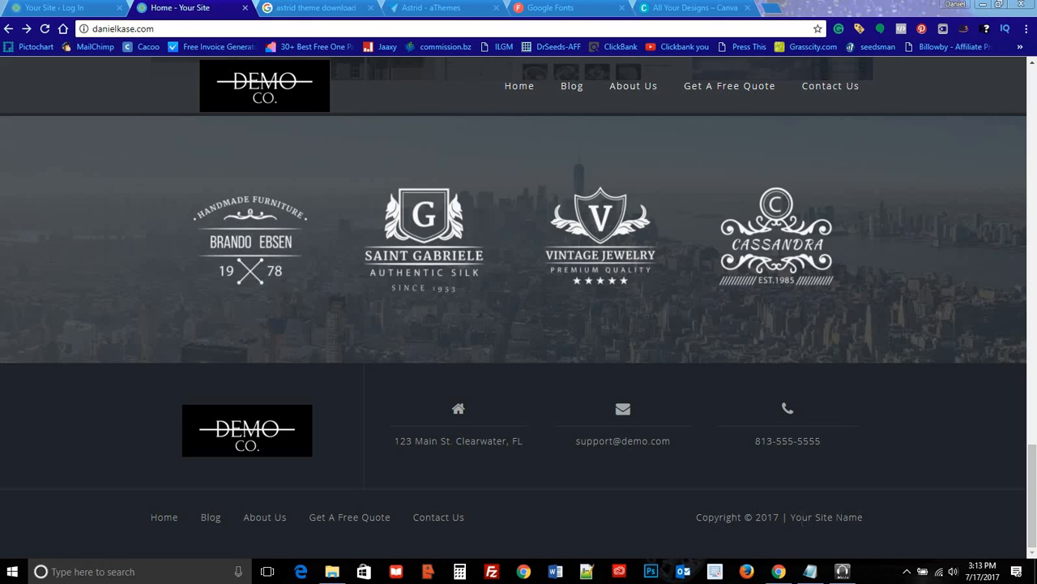
left_click_drag(790, 517, 874, 512)
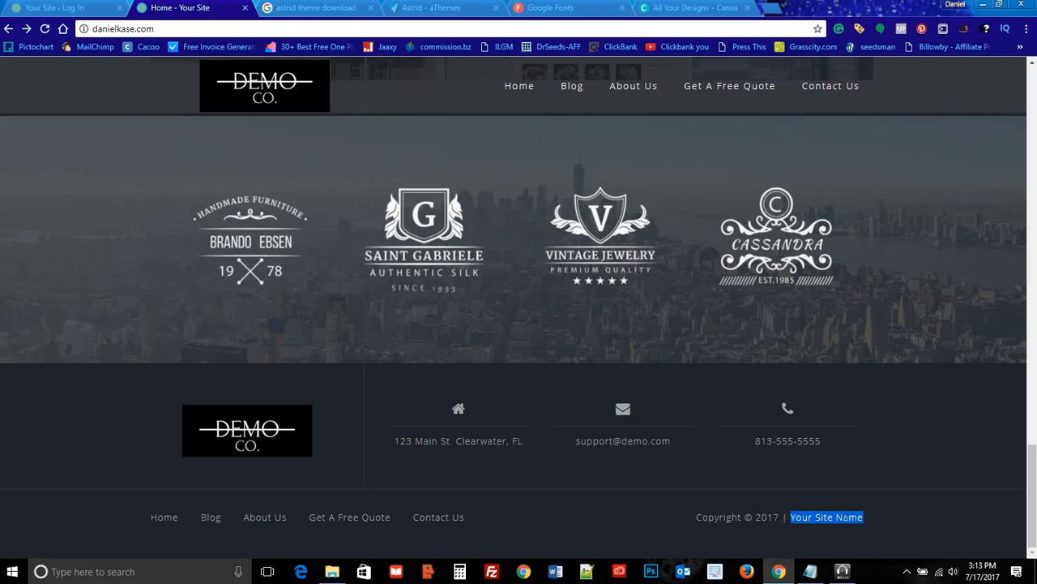
left_click(907, 484)
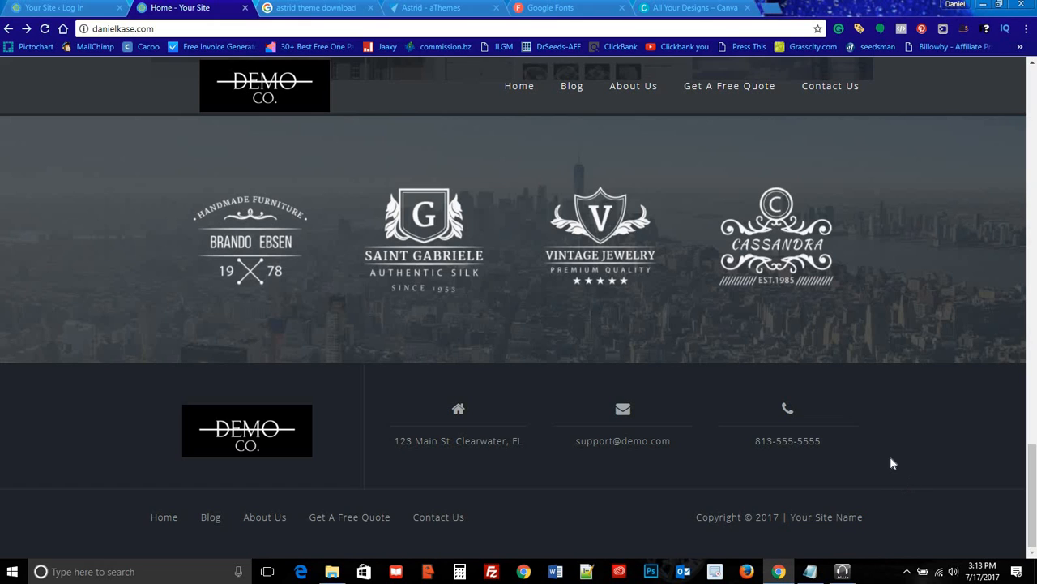
Step: Open the site's Blog page and look through the post titles, images and excerpts
scroll(875, 430, "up", 20)
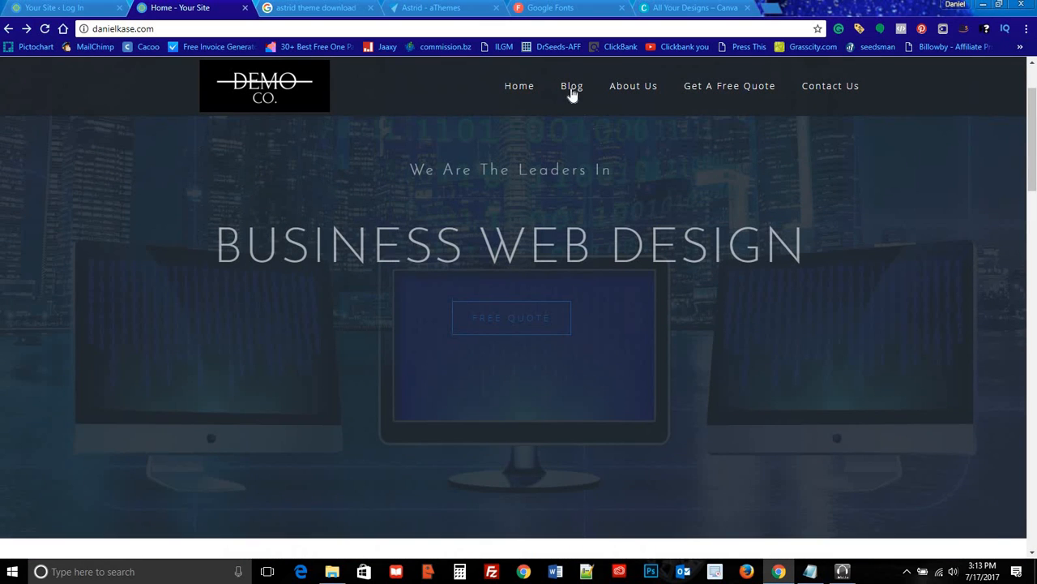
left_click(570, 87)
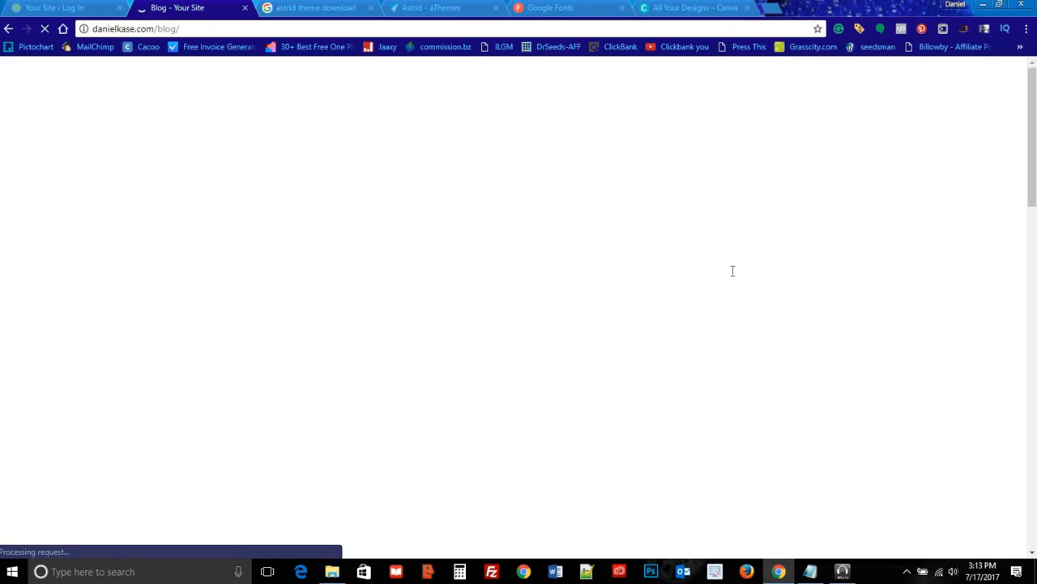
scroll(322, 289, "down", 3)
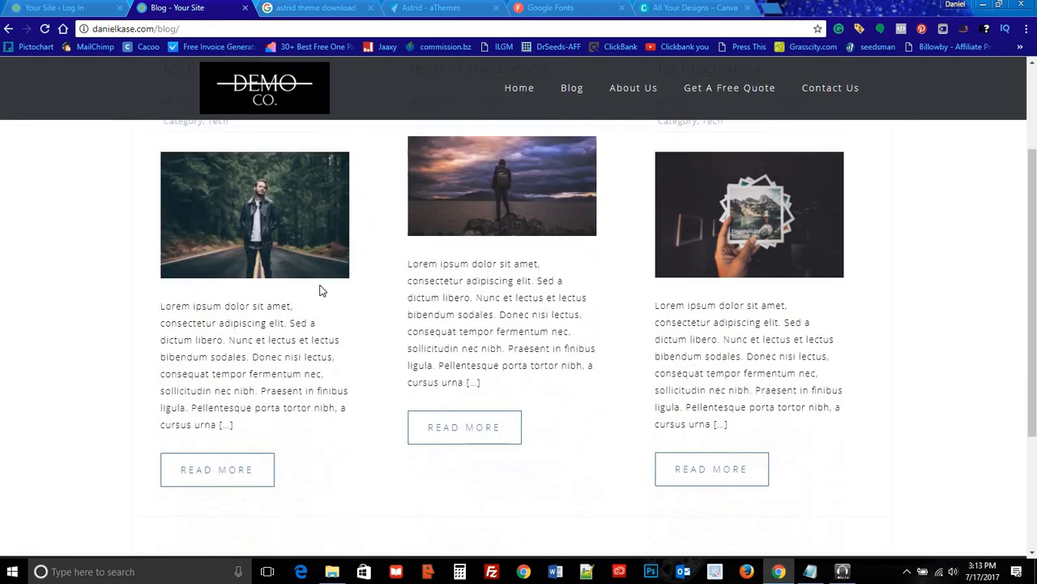
scroll(643, 310, "up", 2)
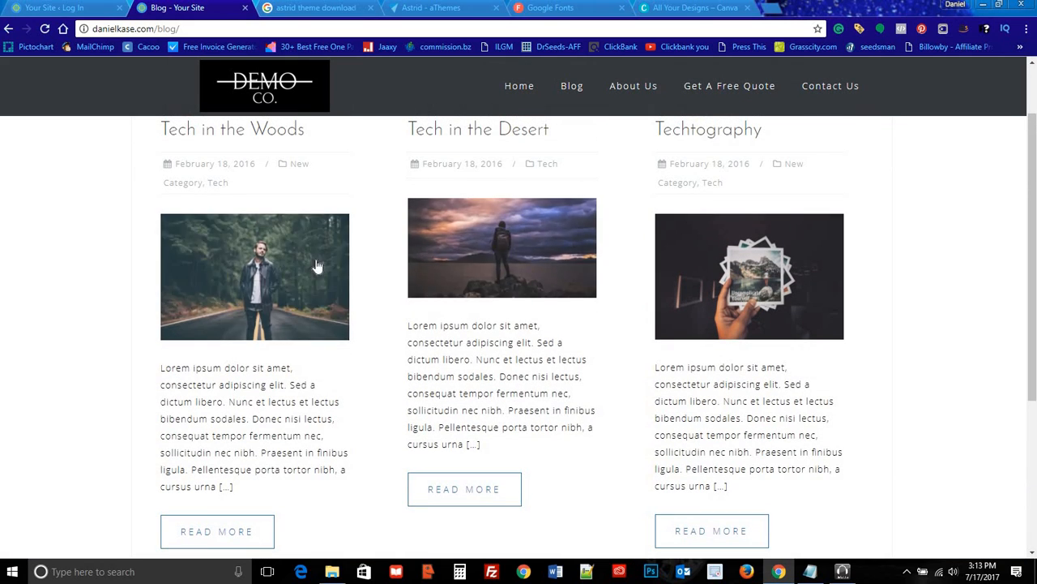
scroll(568, 324, "up", 1)
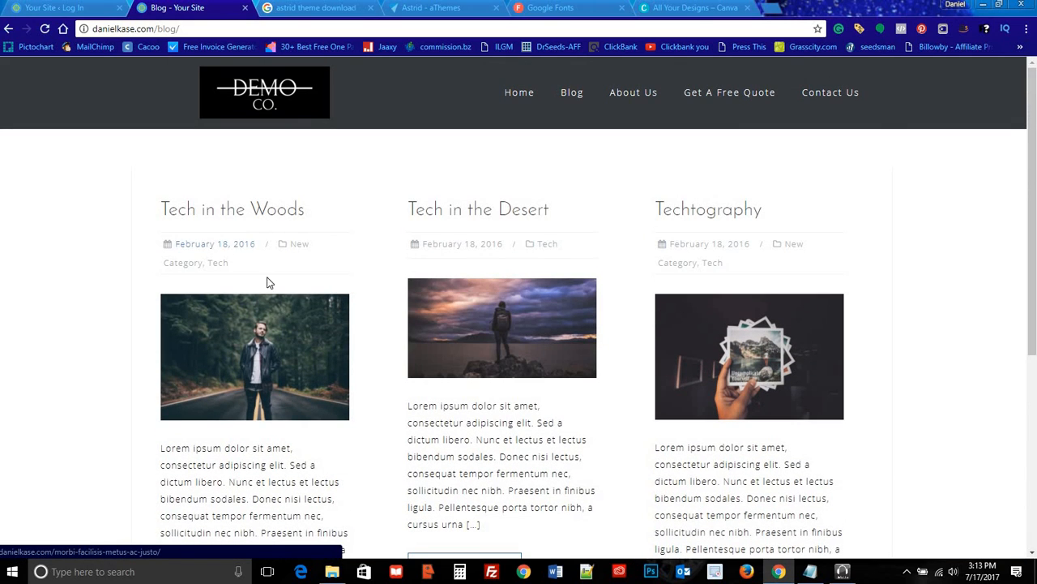
scroll(377, 293, "down", 4)
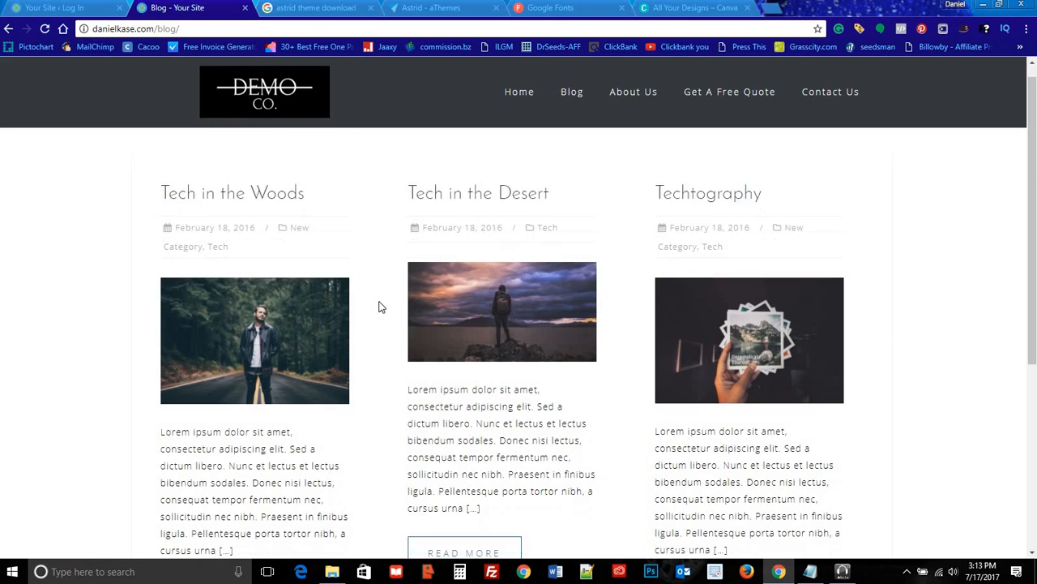
scroll(395, 309, "up", 2)
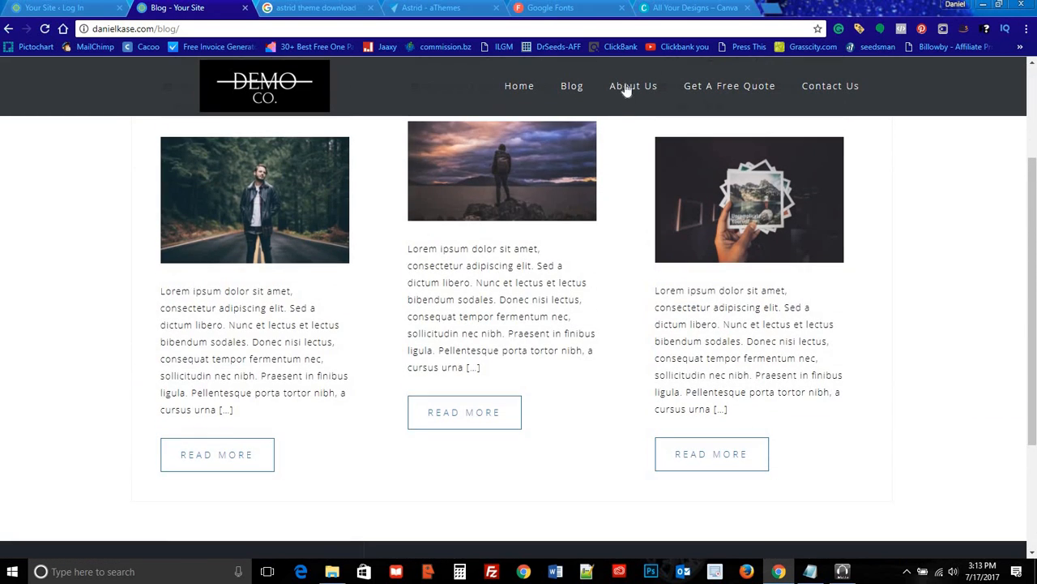
Step: Open the About Us page and review its photo, text and sidebar with recent posts, categories and search
left_click(628, 86)
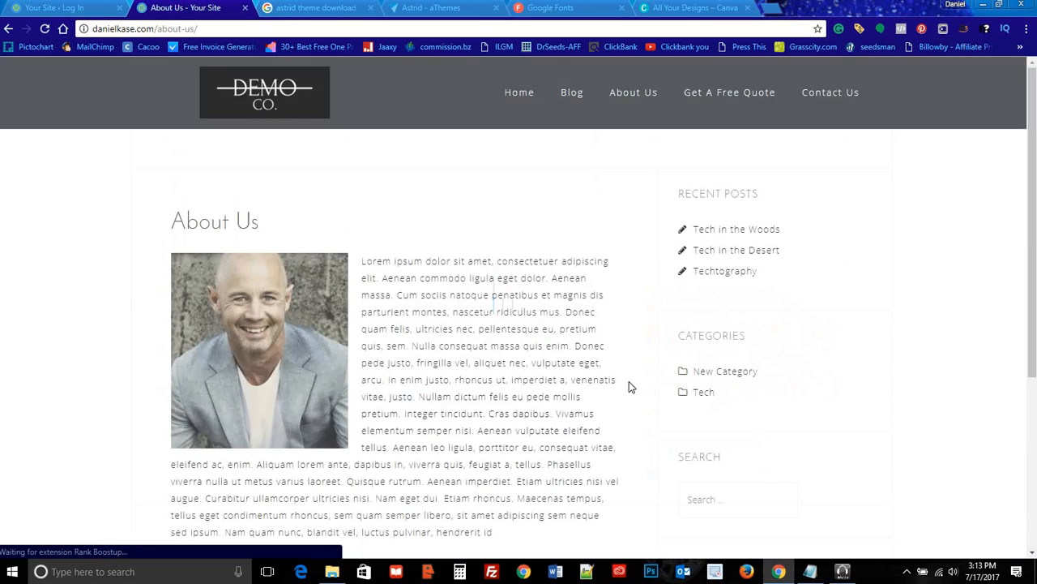
scroll(422, 231, "down", 1)
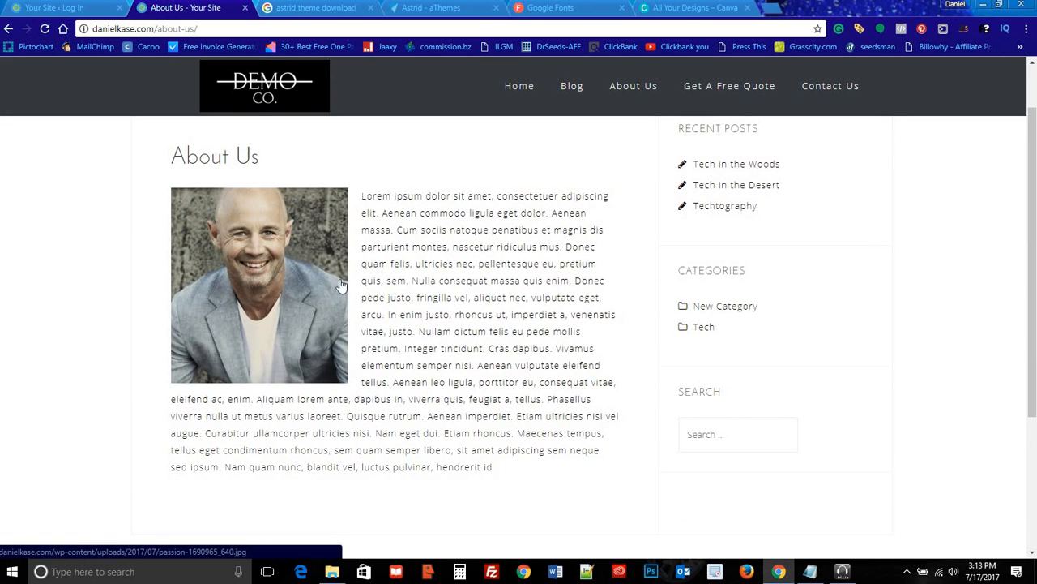
scroll(490, 307, "up", 1)
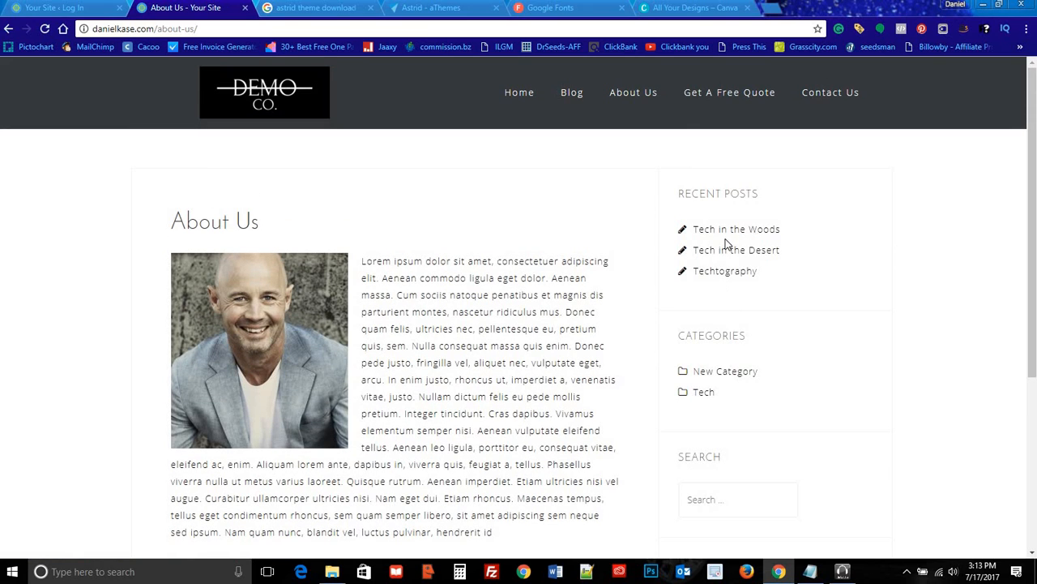
scroll(715, 417, "down", 1)
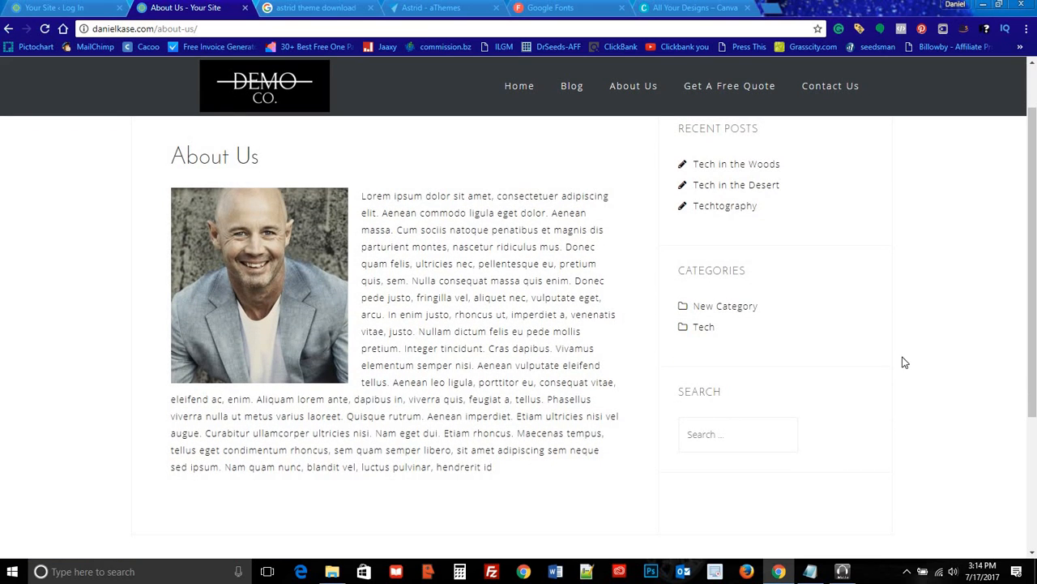
scroll(903, 359, "down", 2)
Step: Open the Get A Free Quote page and inspect the quote request form from the project questions to the submit option
scroll(920, 320, "up", 3)
left_click(707, 95)
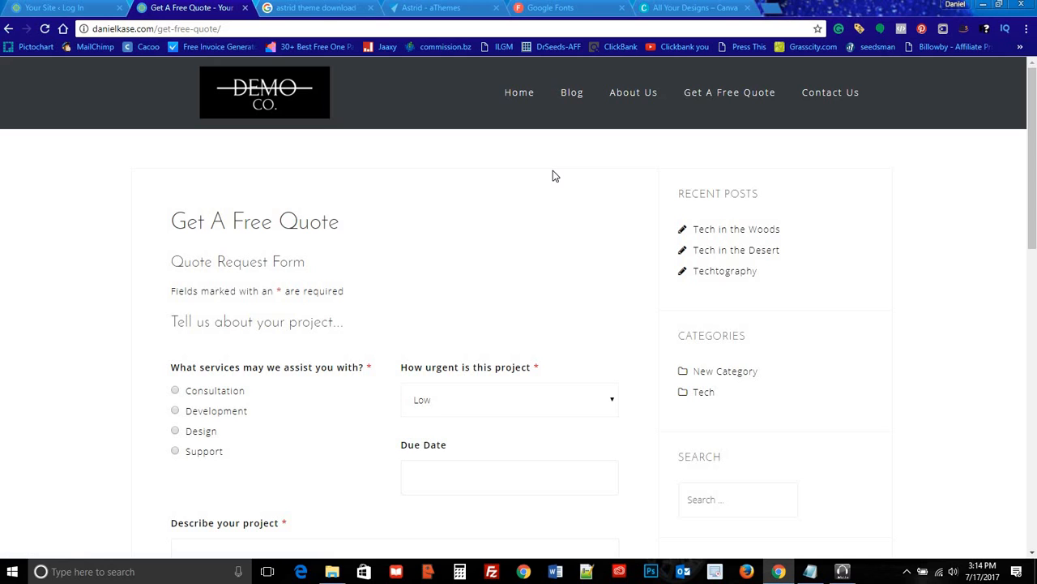
scroll(502, 209, "down", 1)
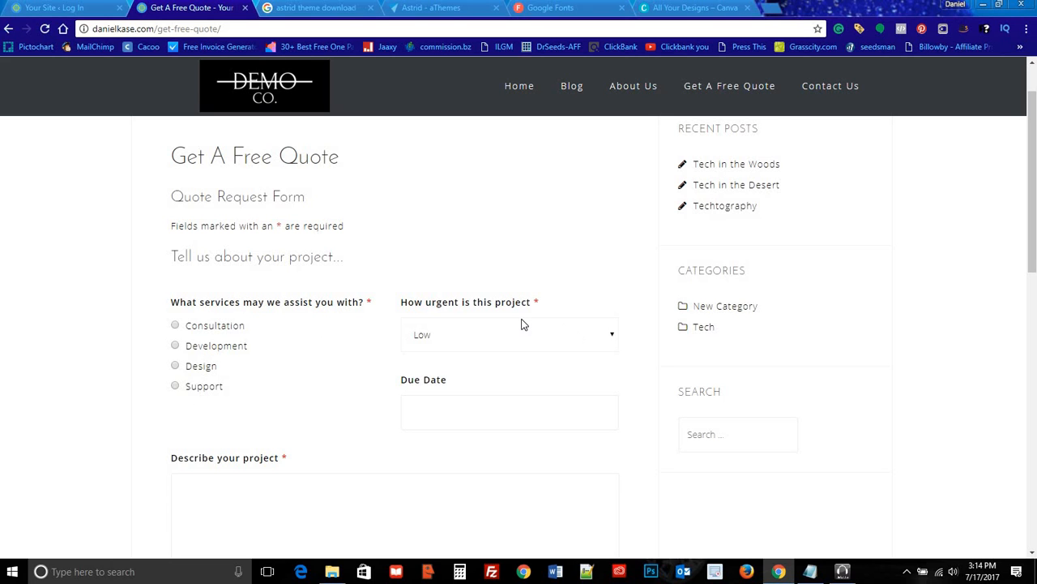
scroll(473, 332, "down", 2)
left_click(499, 349)
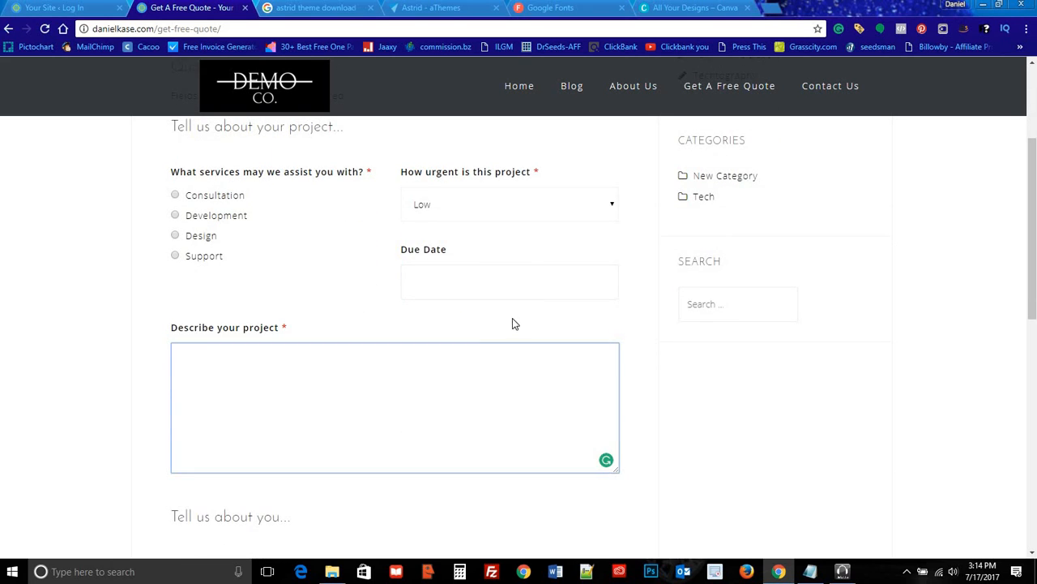
scroll(232, 424, "down", 2)
scroll(341, 418, "down", 5)
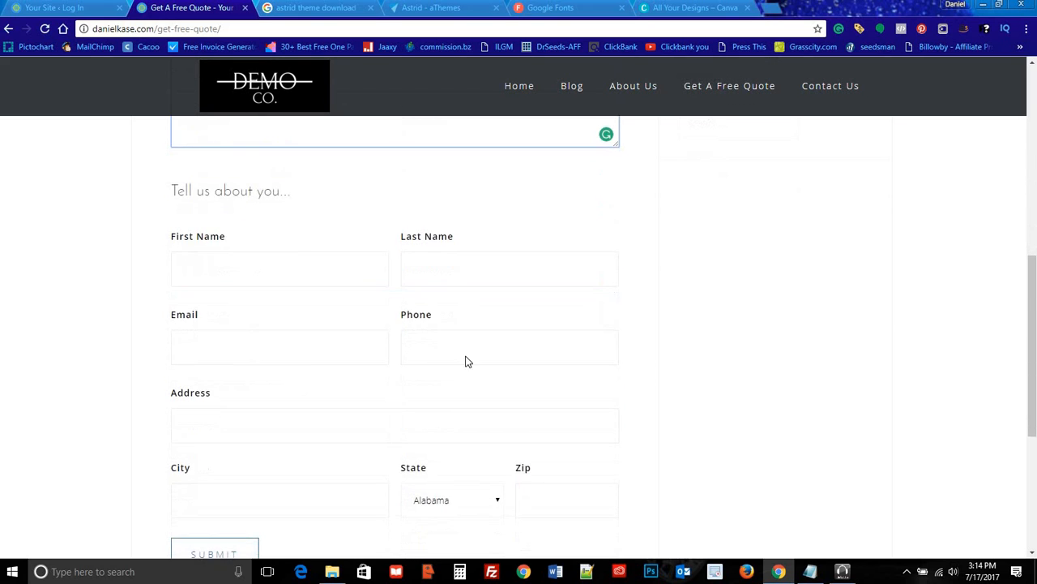
left_click(243, 420)
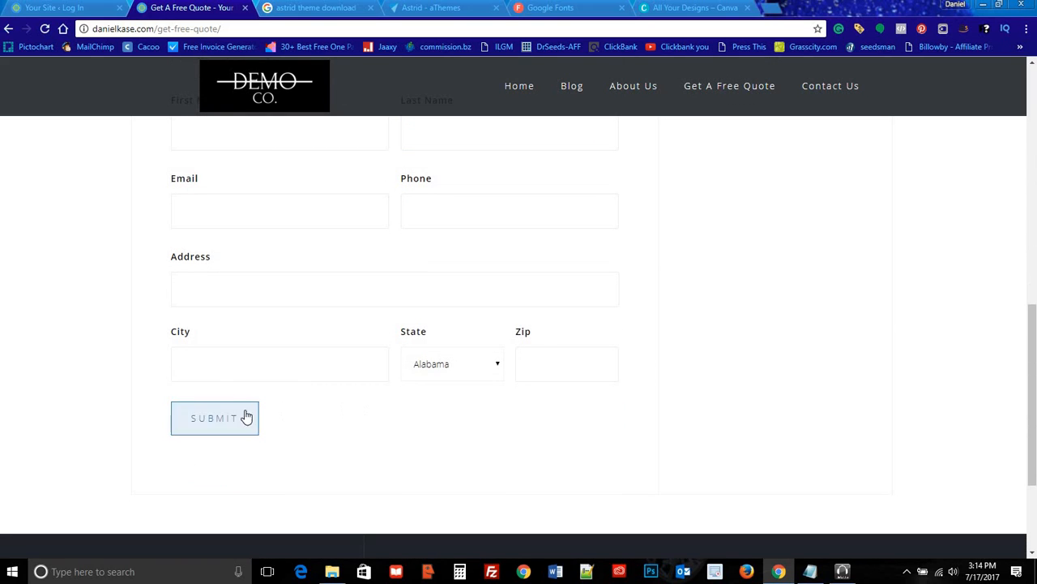
Step: Open the Contact Us page, review its contact form down to the footer, and return to the home page
left_click(806, 86)
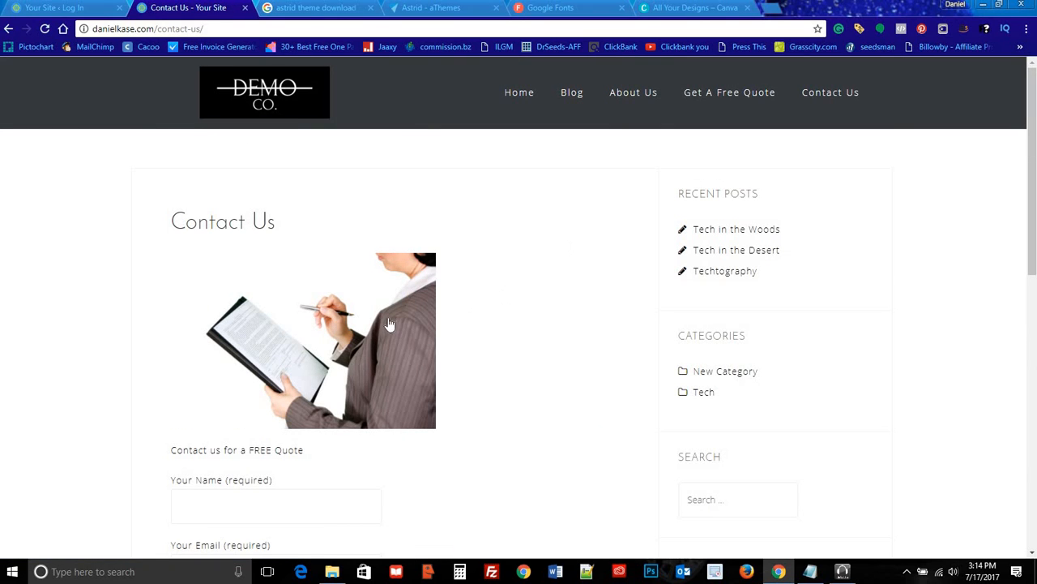
scroll(590, 260, "down", 2)
scroll(590, 261, "down", 3)
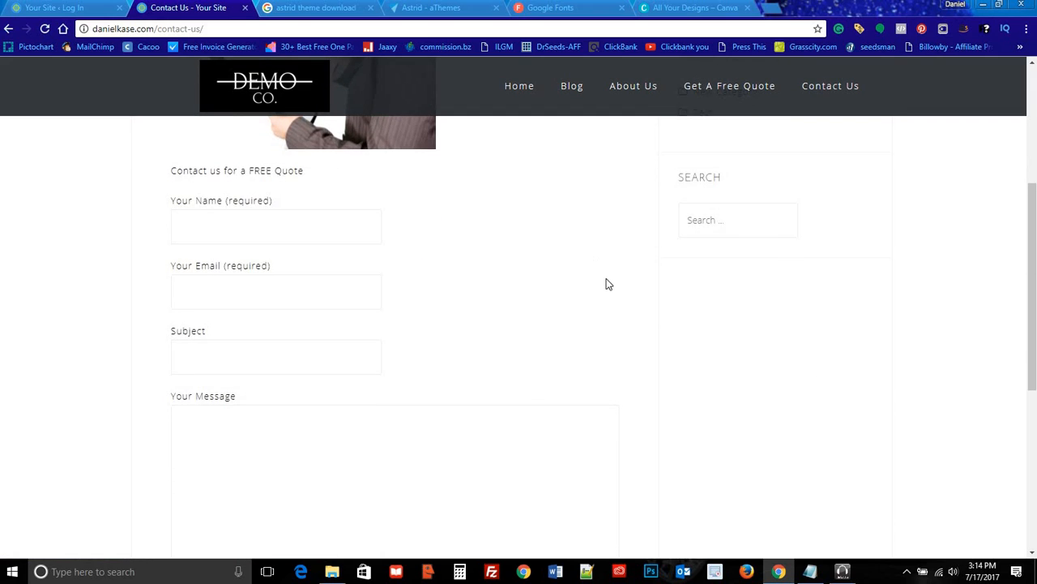
scroll(608, 283, "down", 4)
scroll(613, 286, "down", 1)
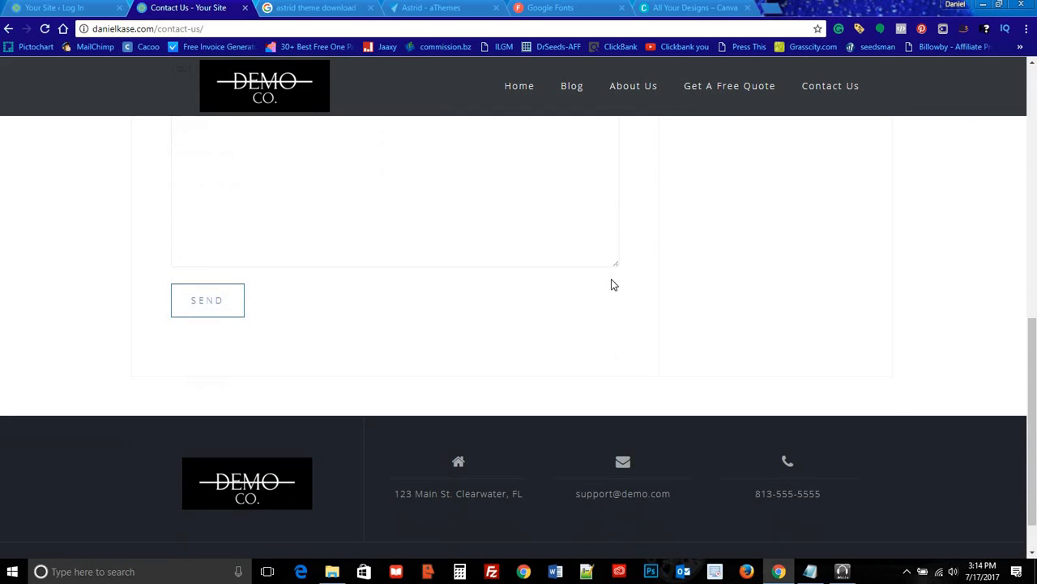
scroll(613, 284, "up", 8)
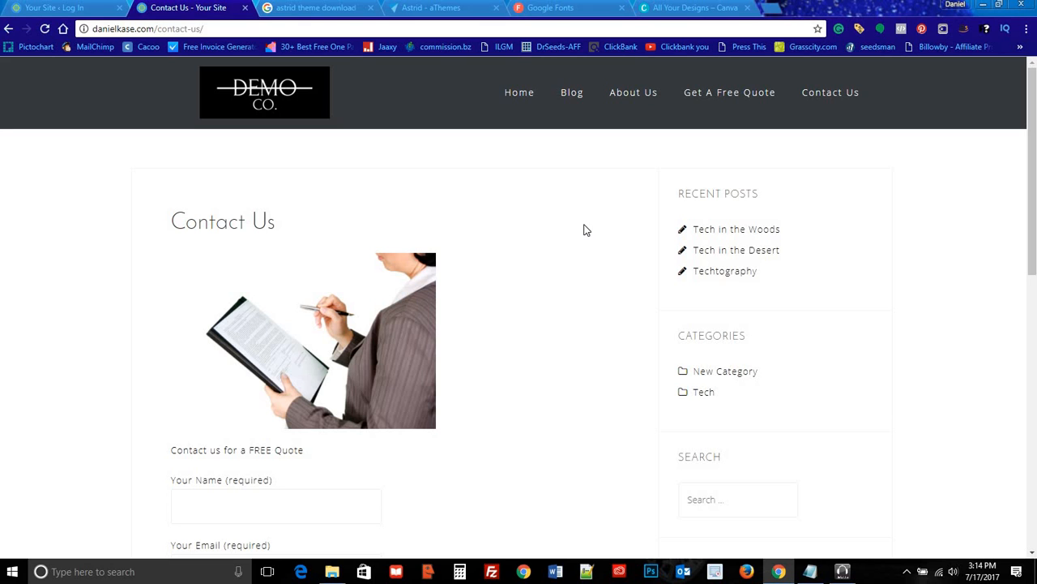
left_click(519, 95)
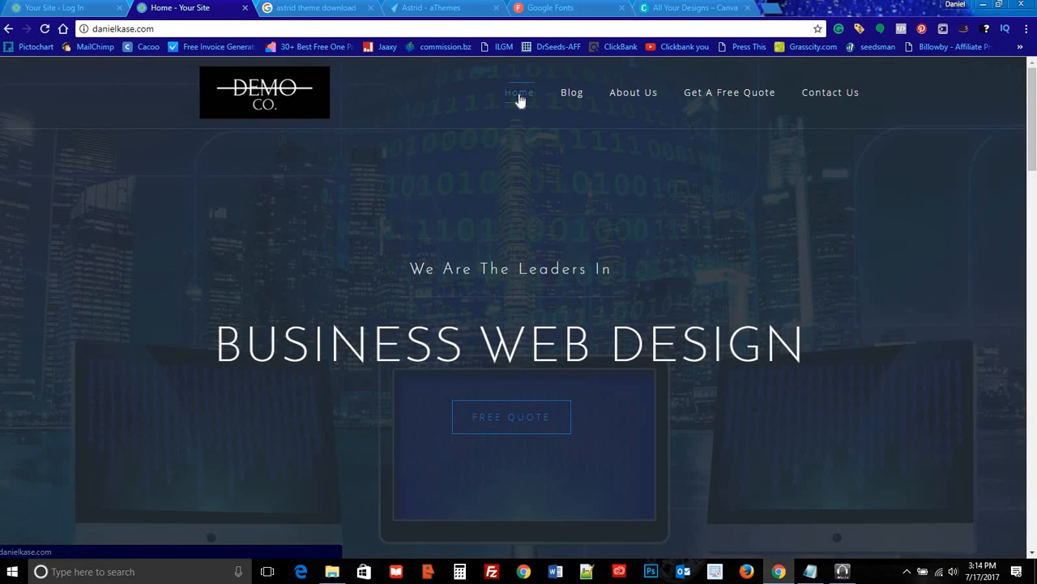
Step: Review the home page from the Business Web Design banner to the Services section and back up
scroll(609, 184, "down", 4)
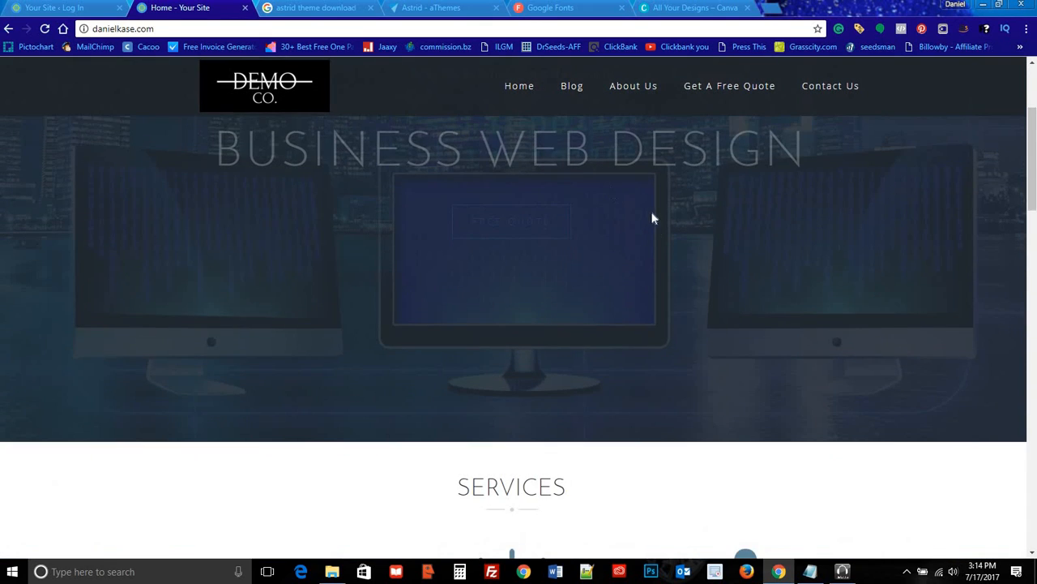
scroll(657, 233, "down", 2)
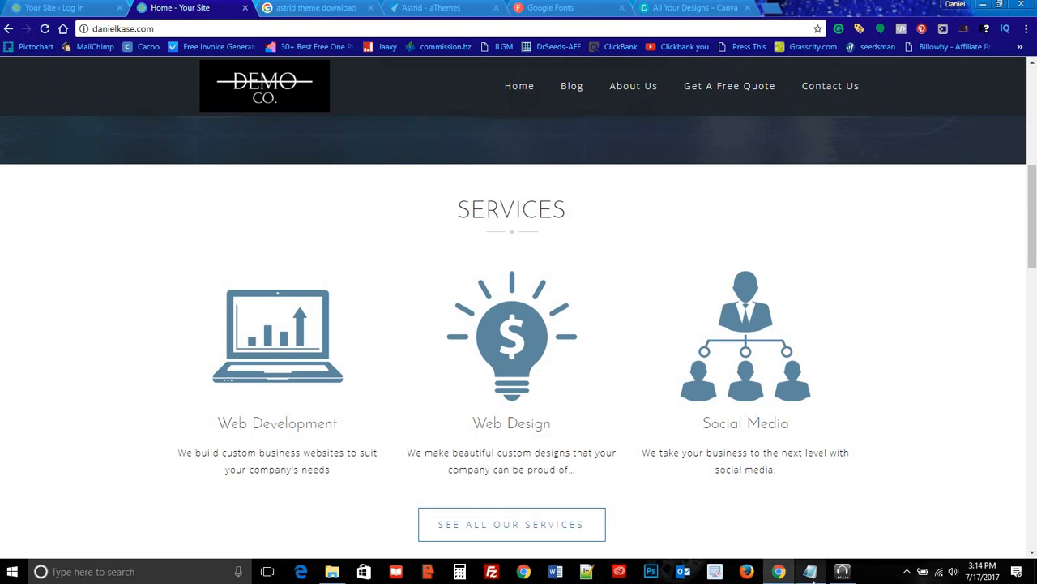
mouse_move(810, 570)
mouse_move(809, 507)
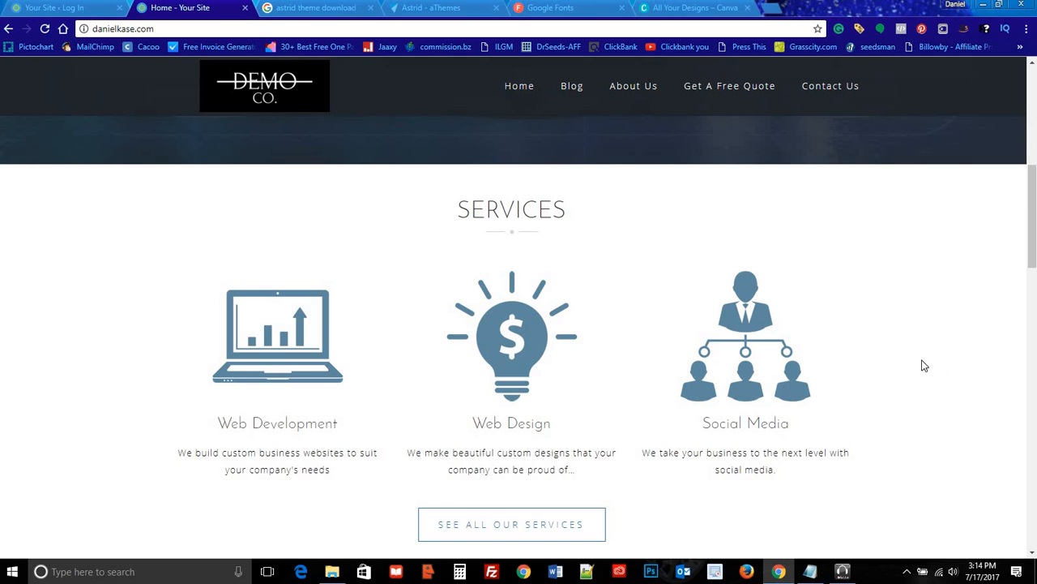
scroll(901, 280, "up", 1)
scroll(893, 261, "up", 5)
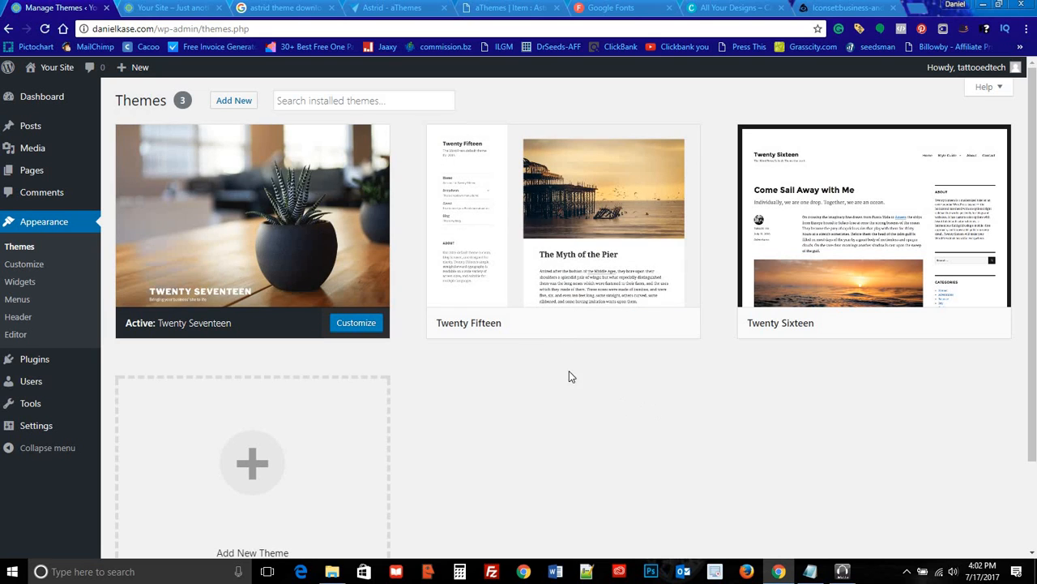
Step: Find the Contact Form 7 plugin by searching new plugins for "contact form 7", and install and activate it
mouse_move(36, 361)
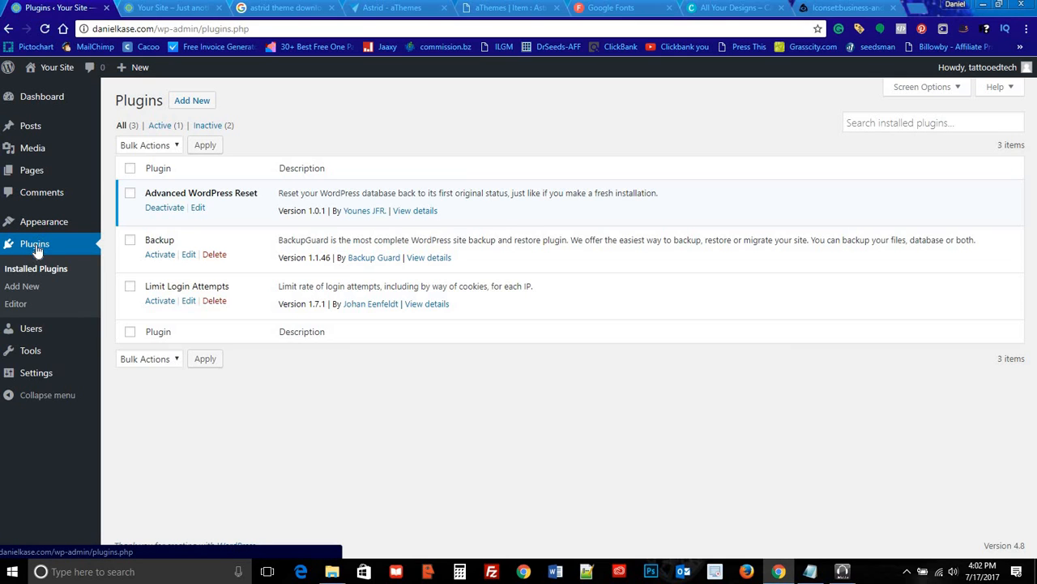
left_click(33, 287)
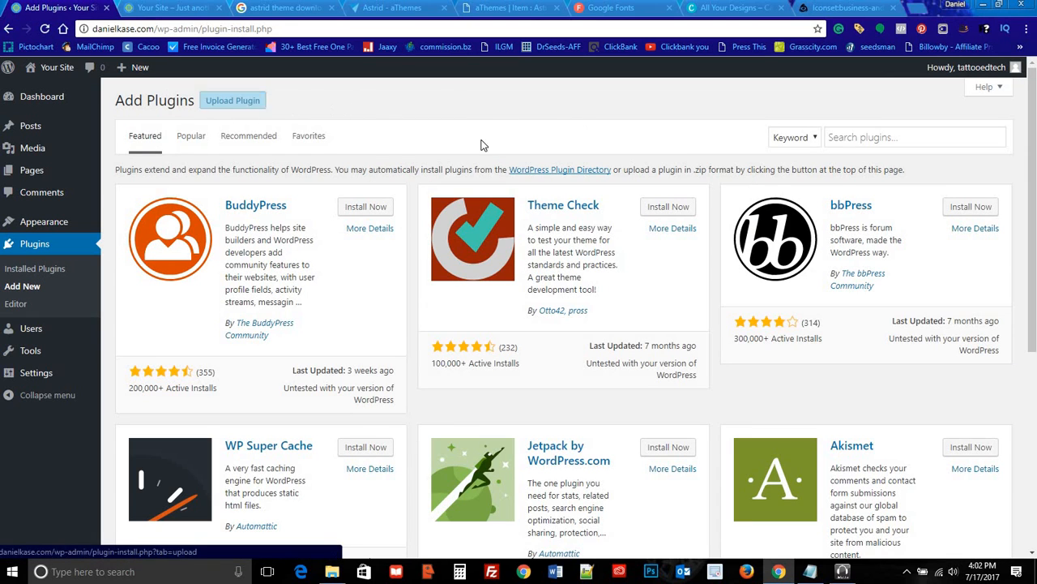
left_click(864, 137)
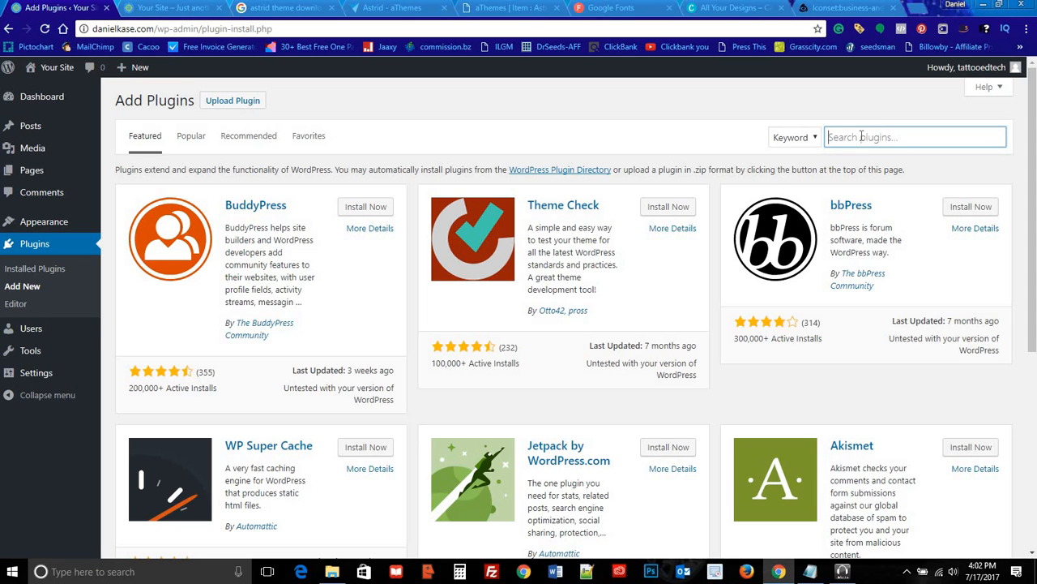
type("con")
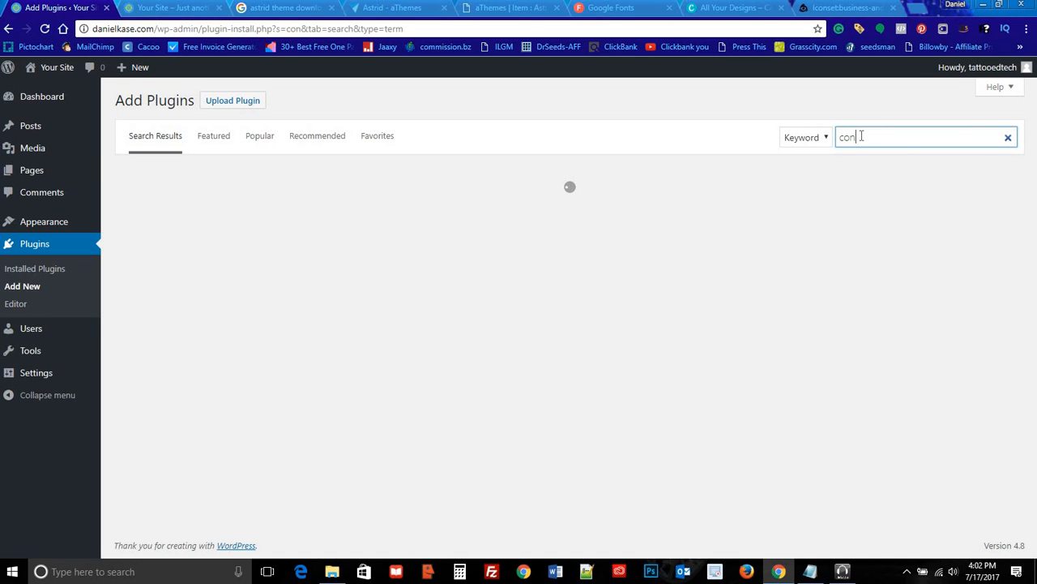
type("tact form 7")
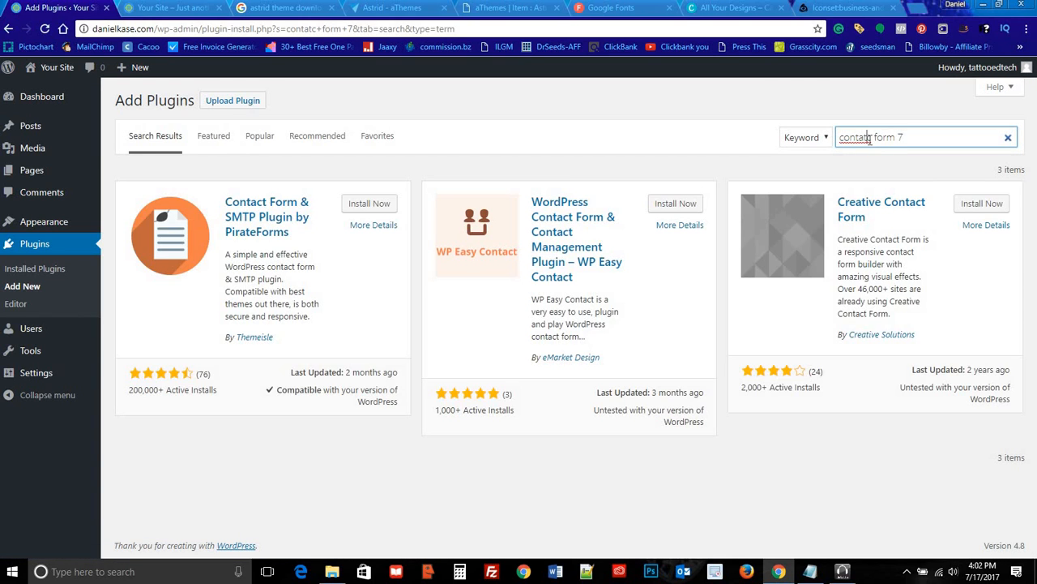
left_click(869, 137)
key("BackSpace")
key("BackSpace")
type("ct")
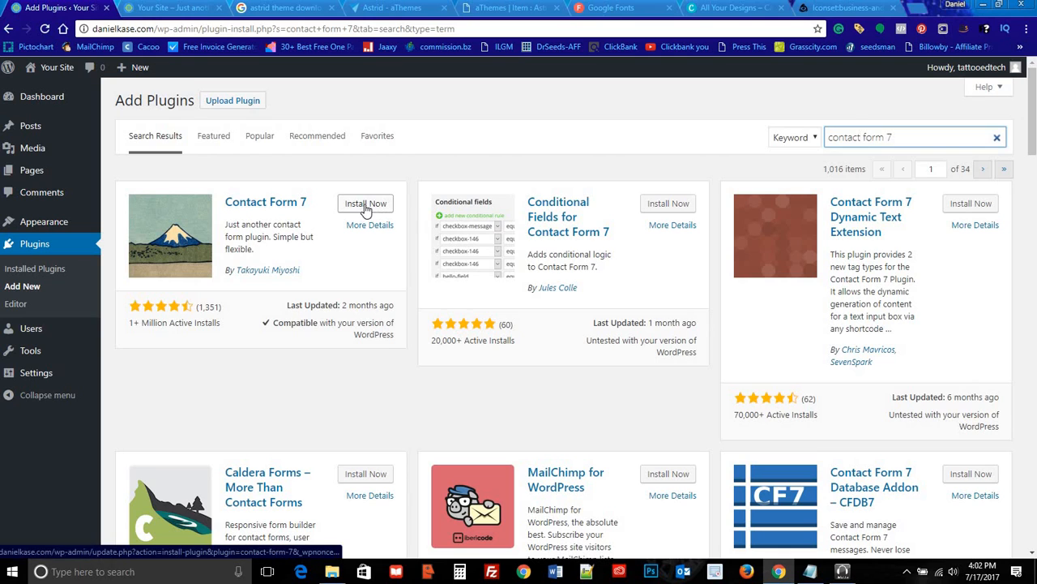
left_click(365, 205)
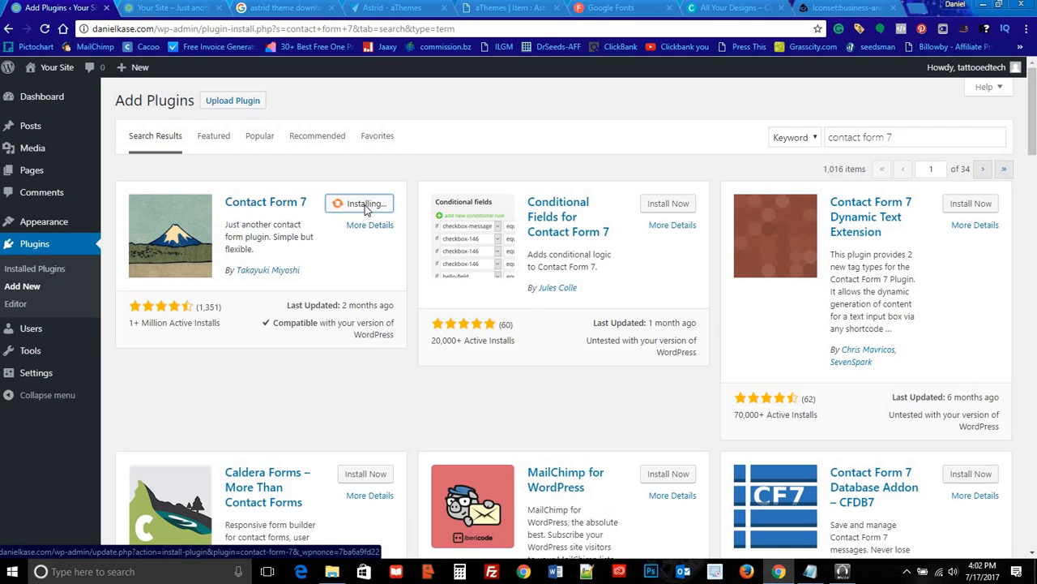
left_click(366, 206)
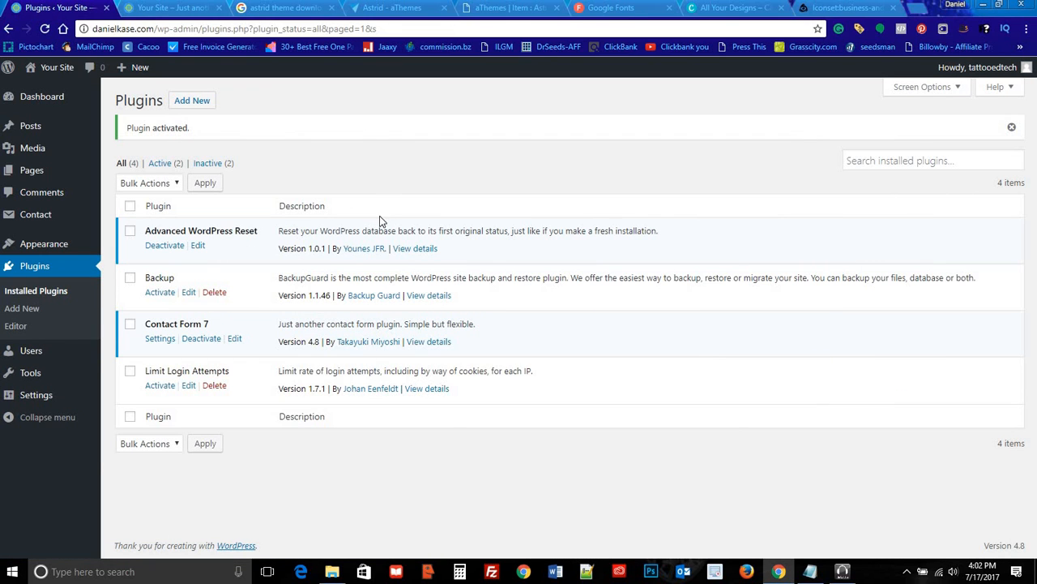
Step: Search new plugins for "ninja forms" and install and activate Ninja Forms – The Easy and Powerful Forms Builder
left_click(195, 100)
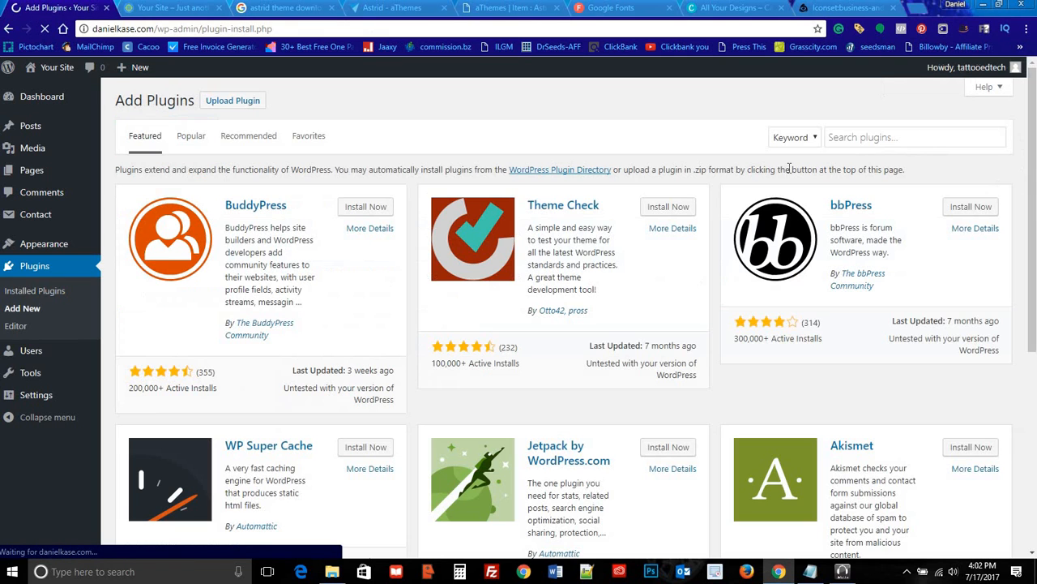
left_click(869, 137)
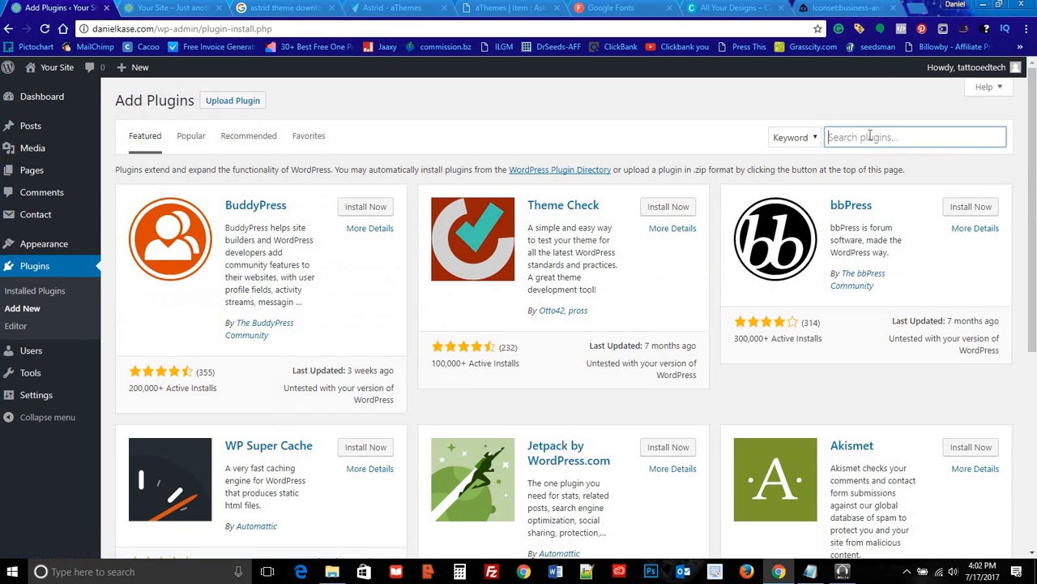
type("ninja forms")
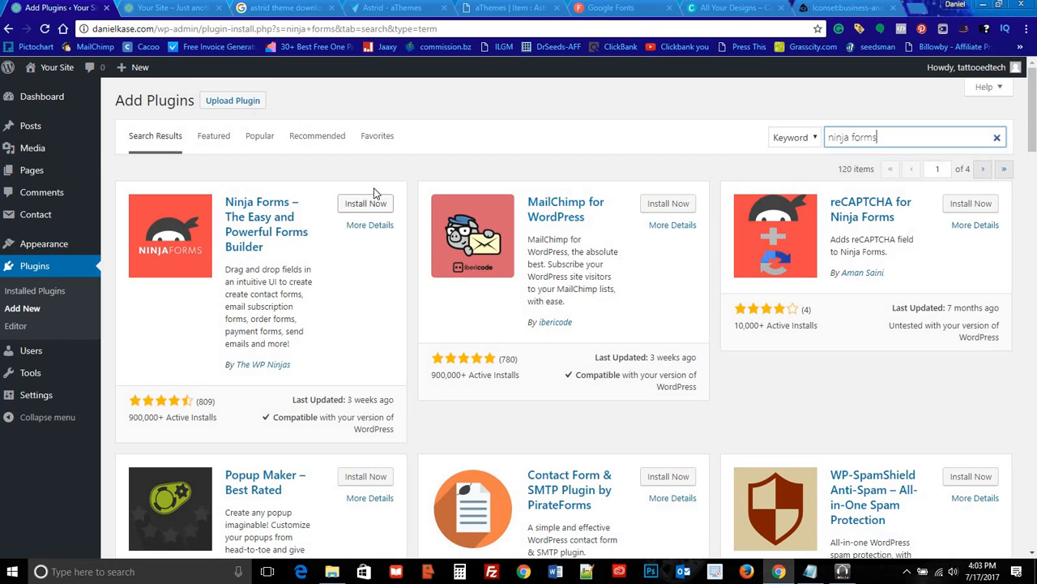
left_click(372, 206)
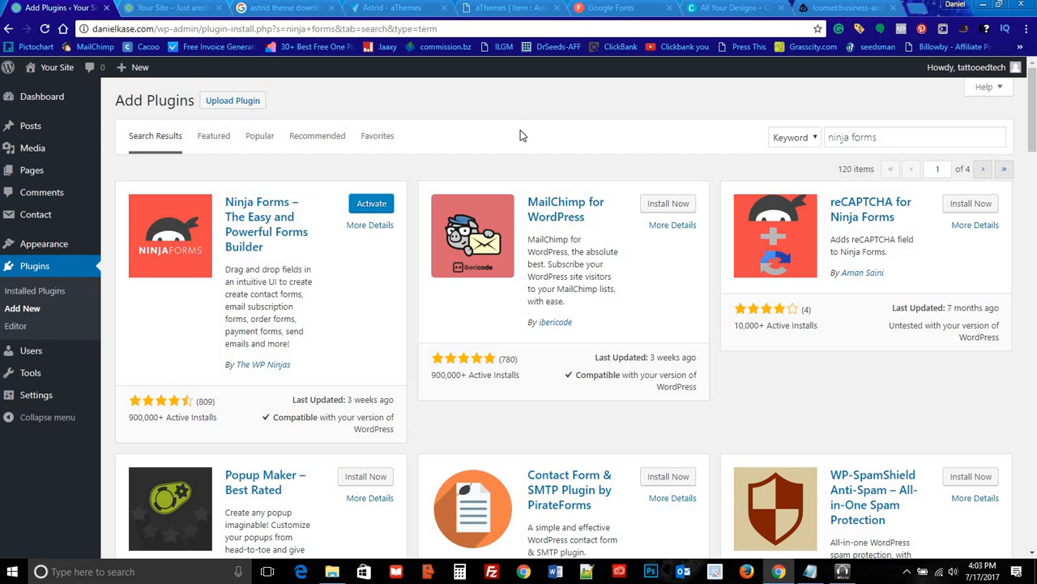
left_click(371, 204)
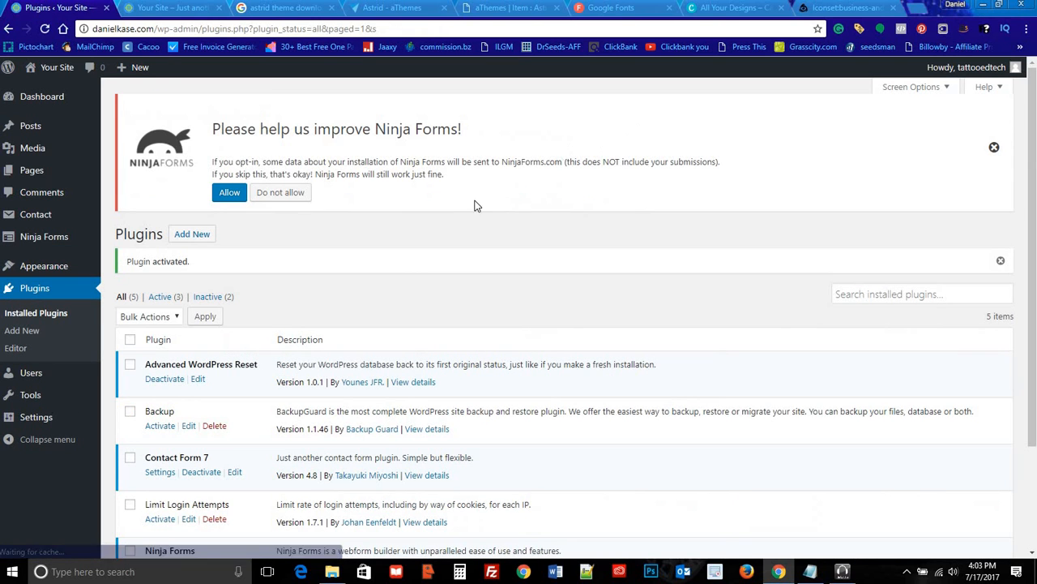
Step: Search new plugins for "Remove footer credit" and install and activate the Remove Footer Credit plugin
left_click(201, 236)
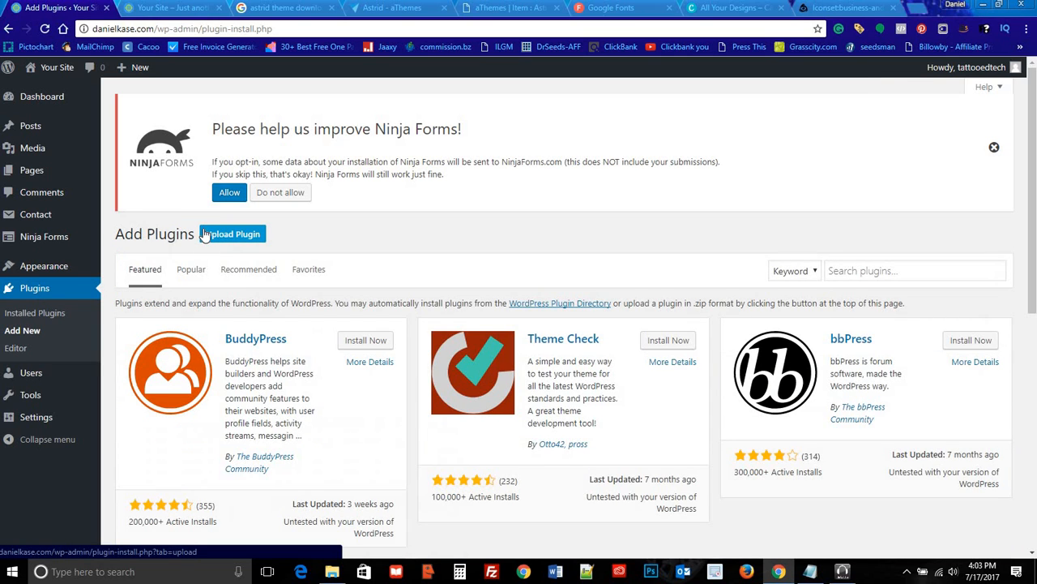
left_click(853, 271)
type("Re")
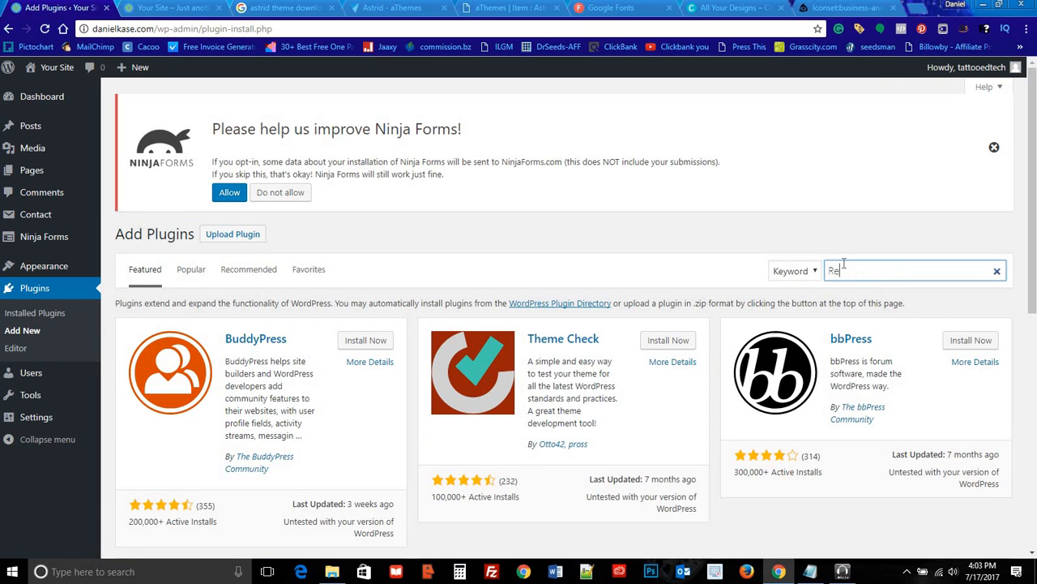
type("move ")
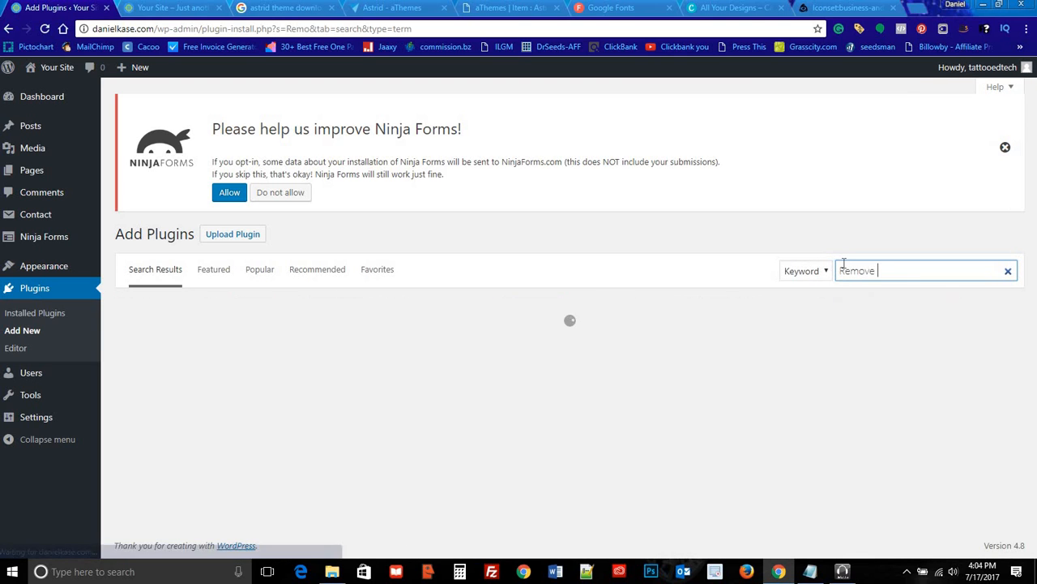
type("footer cre")
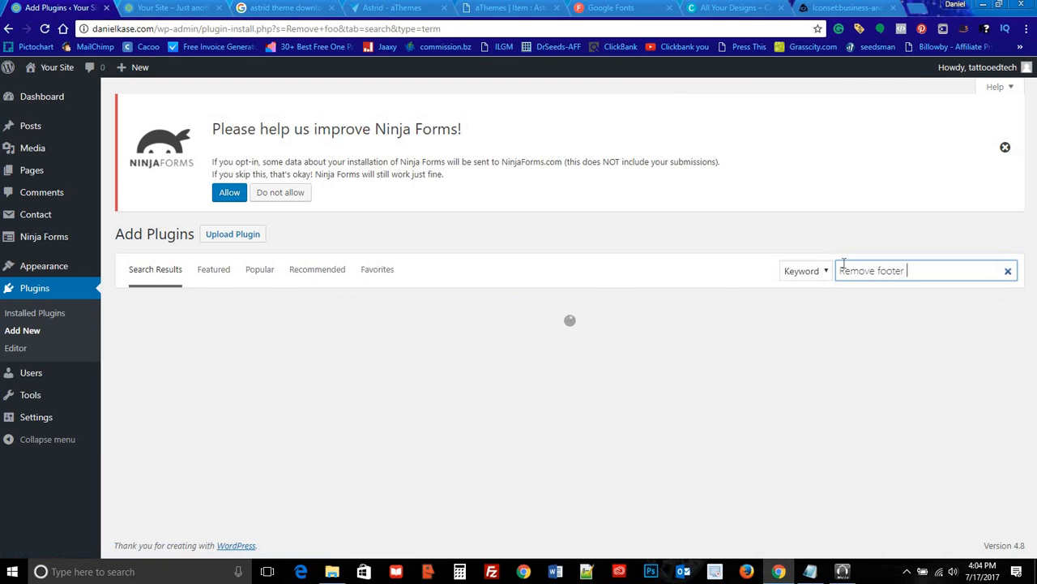
type("t")
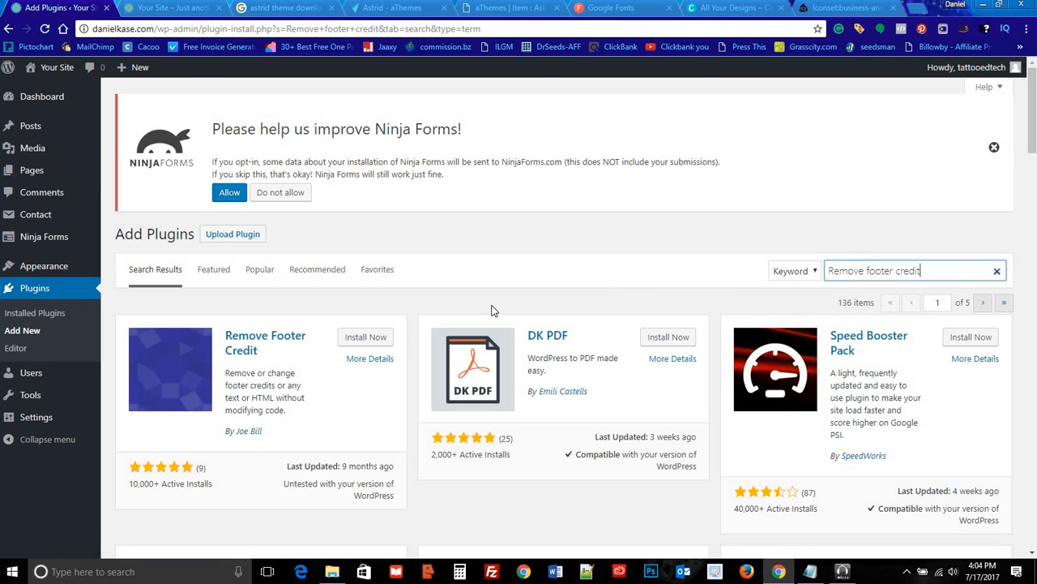
left_click(371, 340)
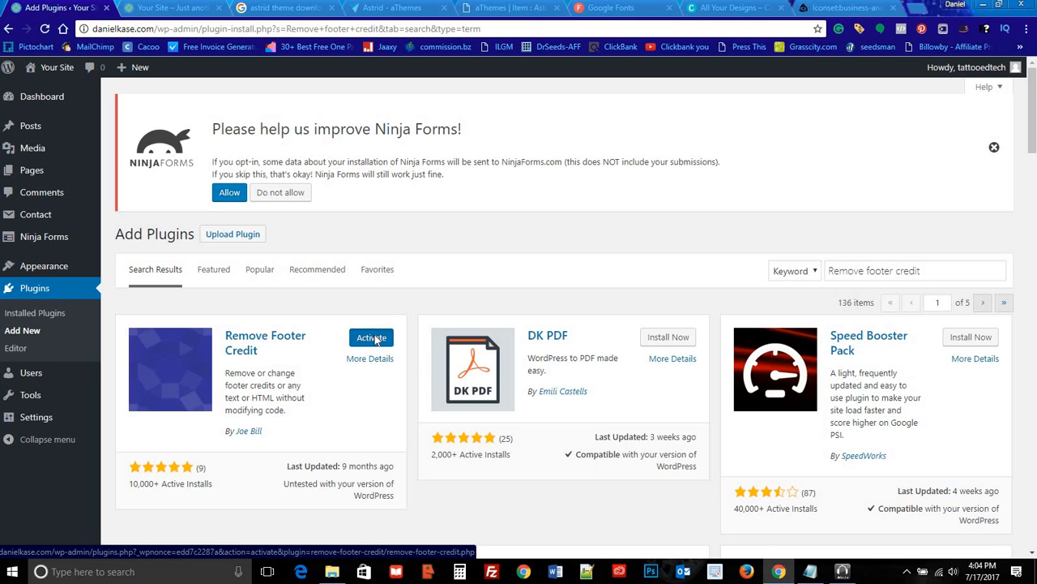
left_click(374, 340)
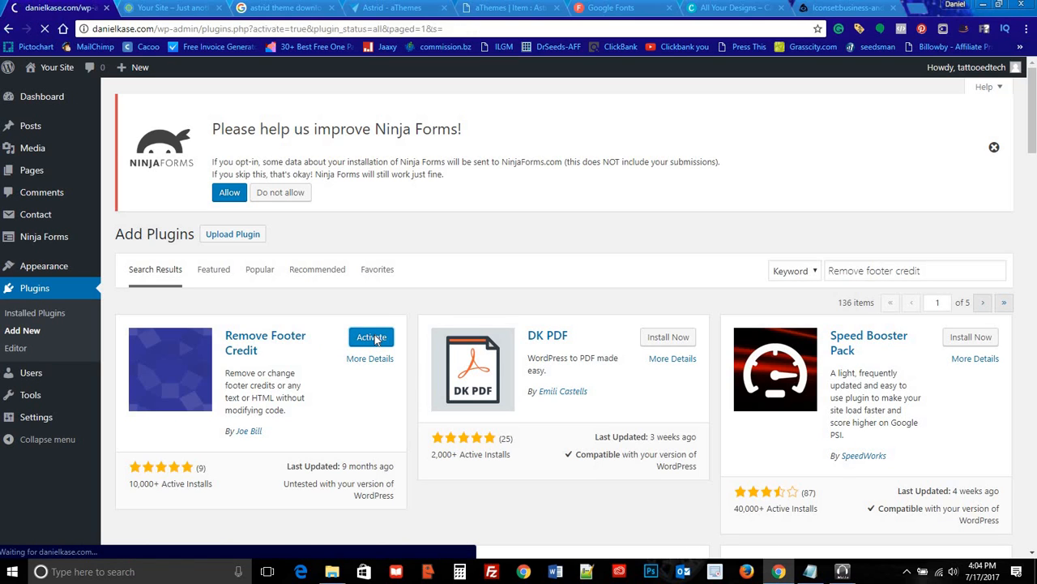
Step: Search new plugins for "backup" and look through the available backup plugins, including UpdraftPlus and BackupGuard
scroll(441, 333, "down", 2)
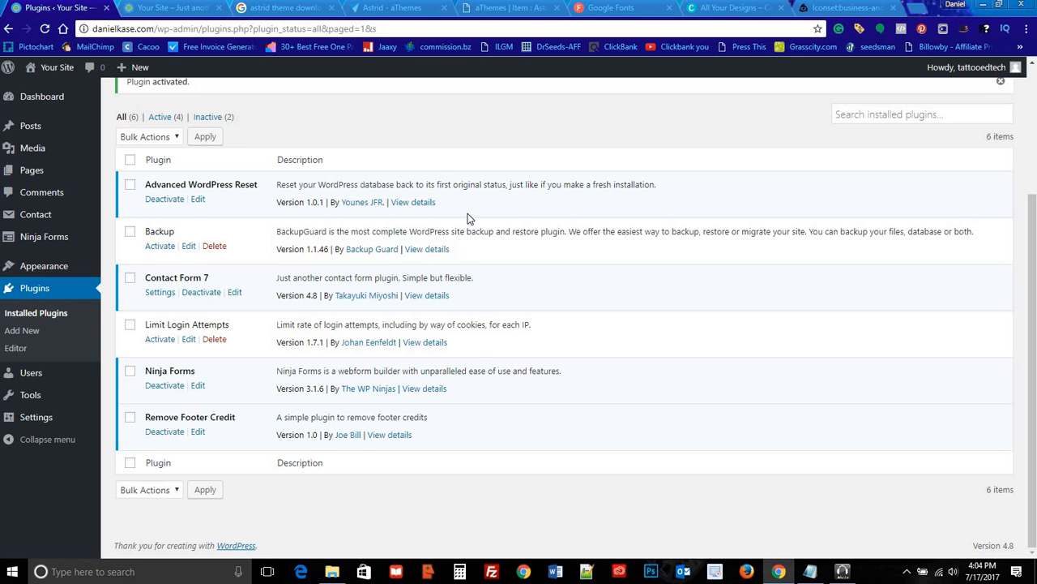
scroll(468, 214, "up", 3)
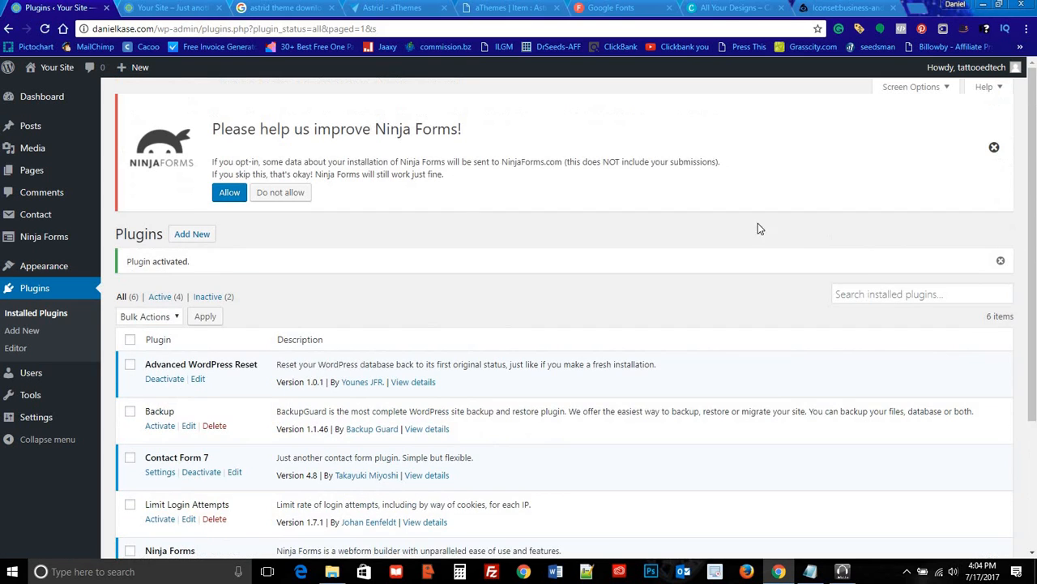
left_click(185, 236)
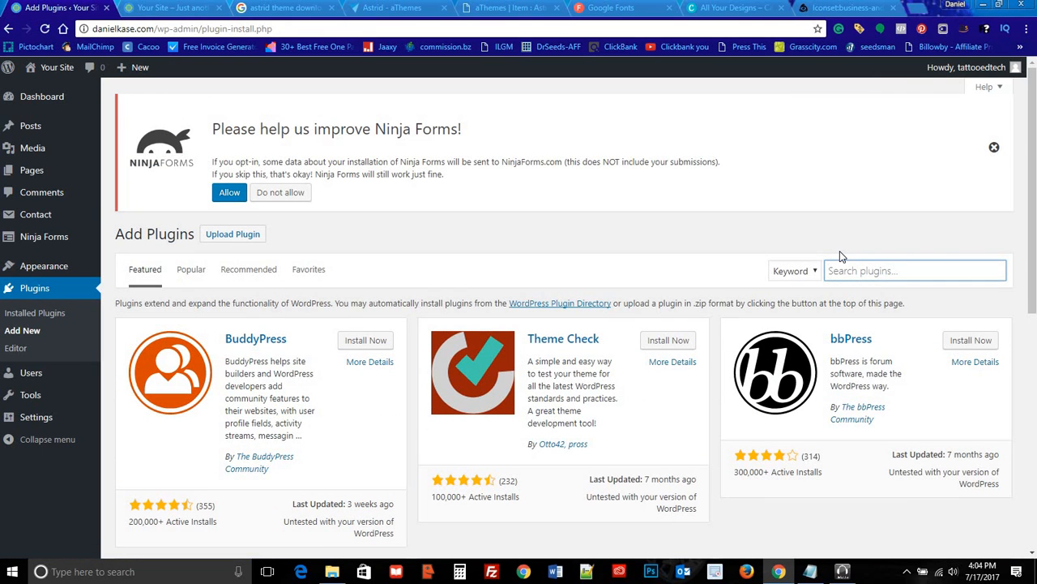
type("backup")
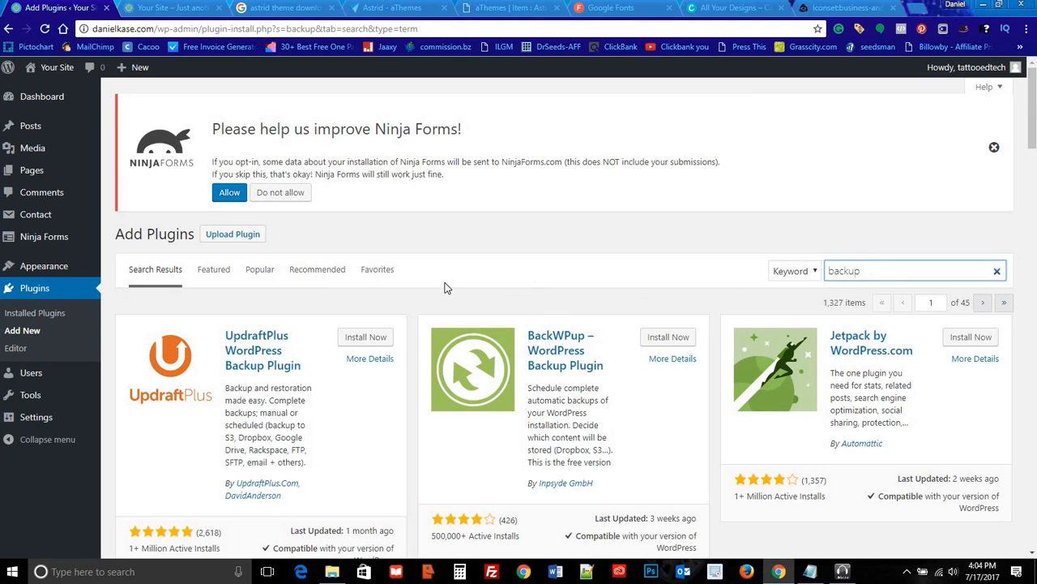
scroll(384, 270, "down", 2)
scroll(324, 275, "down", 3)
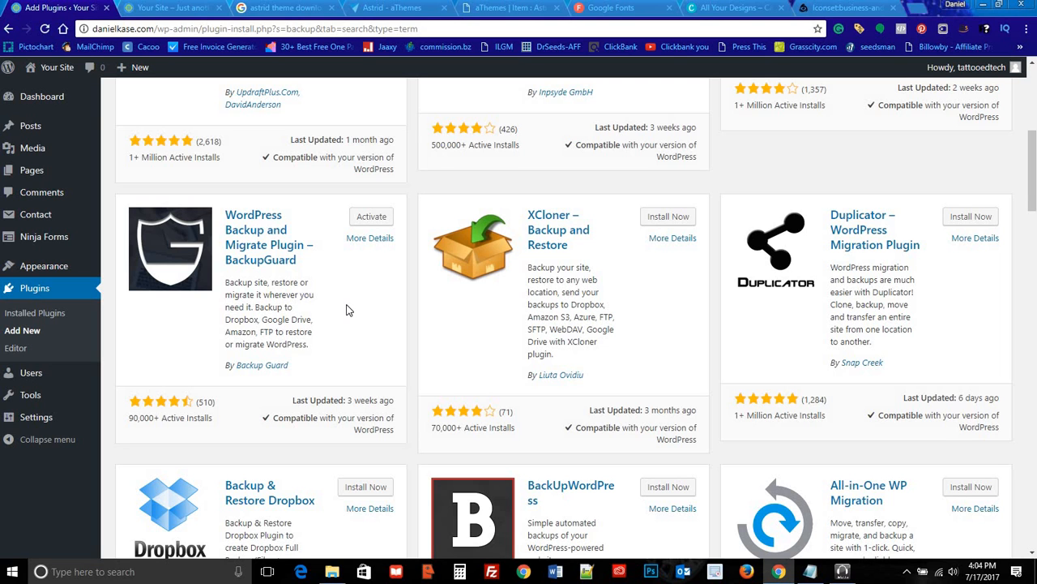
scroll(349, 310, "up", 3)
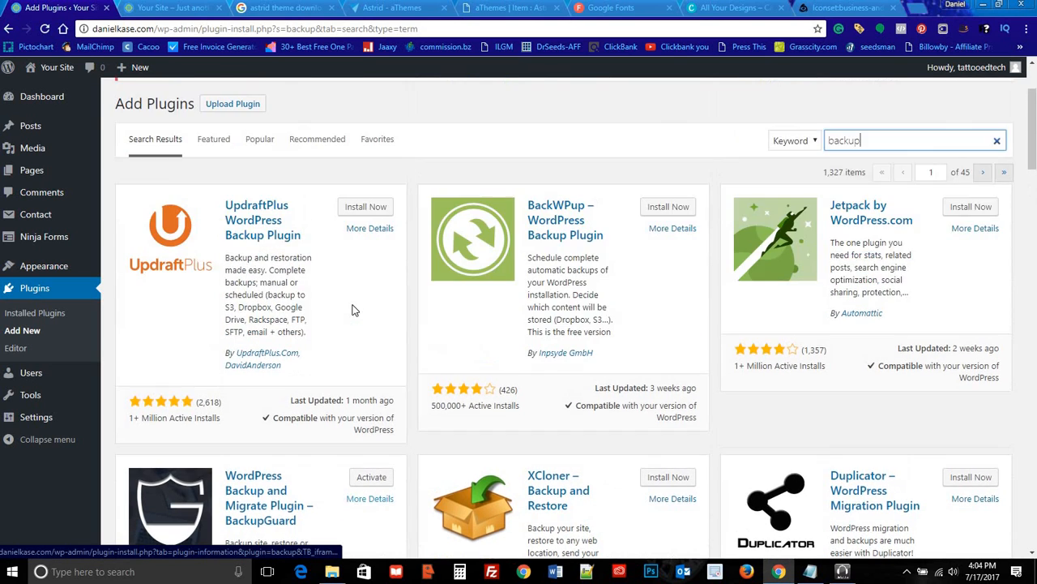
scroll(352, 310, "up", 2)
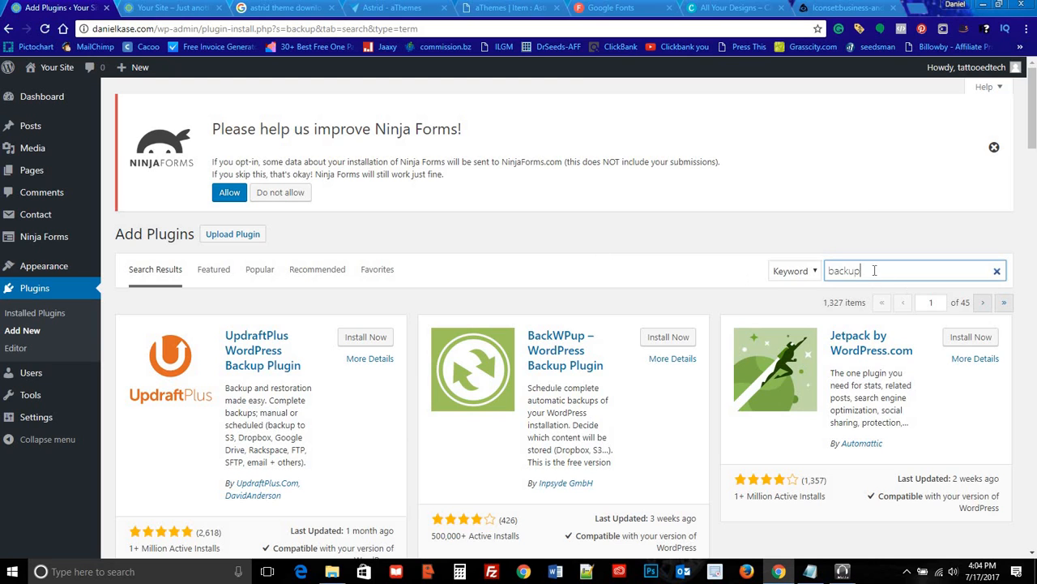
Step: Clear the "backup" plugin search and review the list of installed plugins
double_click(875, 270)
key("BackSpace")
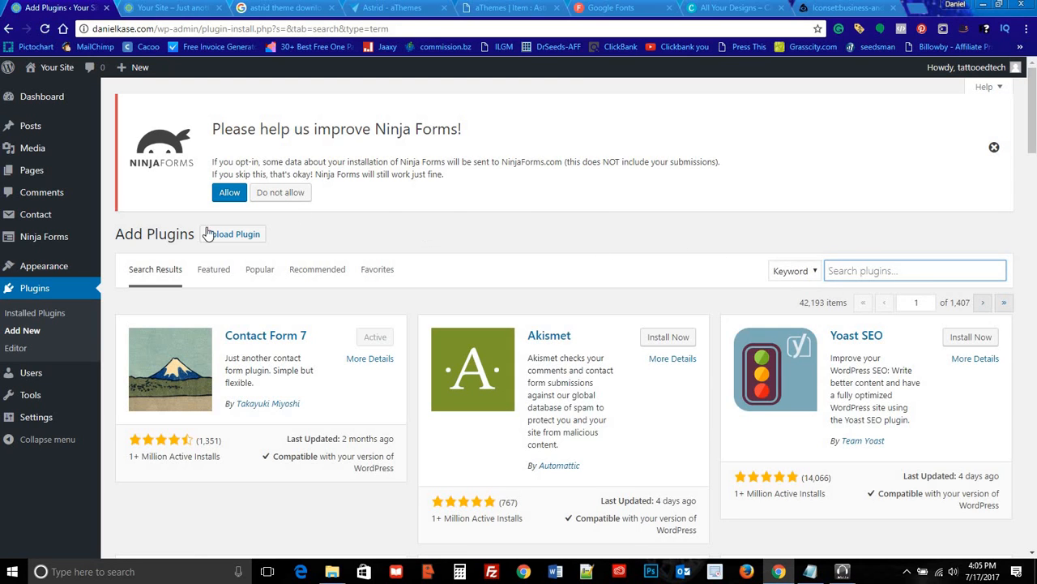
left_click(53, 312)
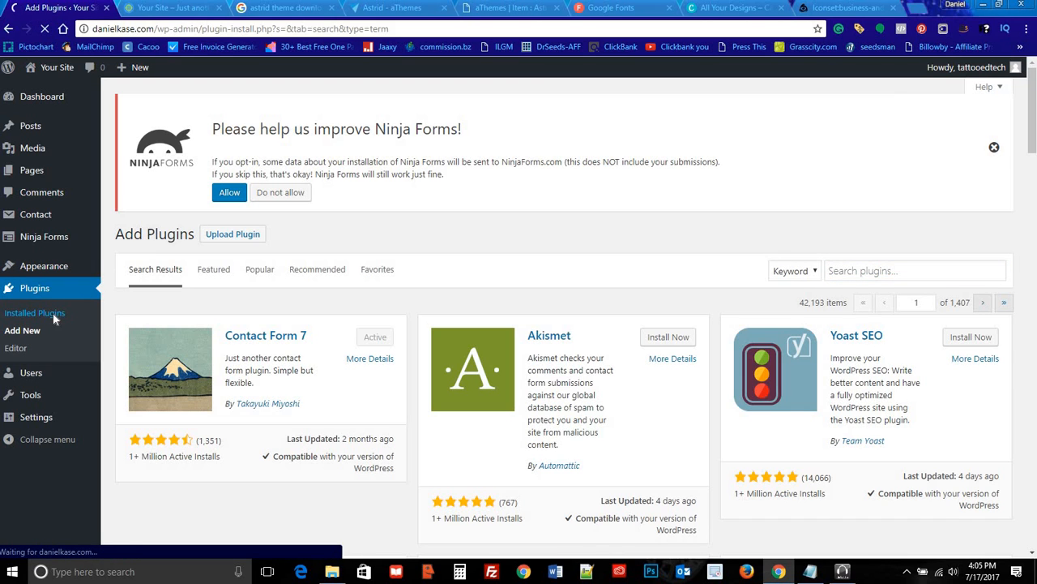
scroll(365, 272, "down", 1)
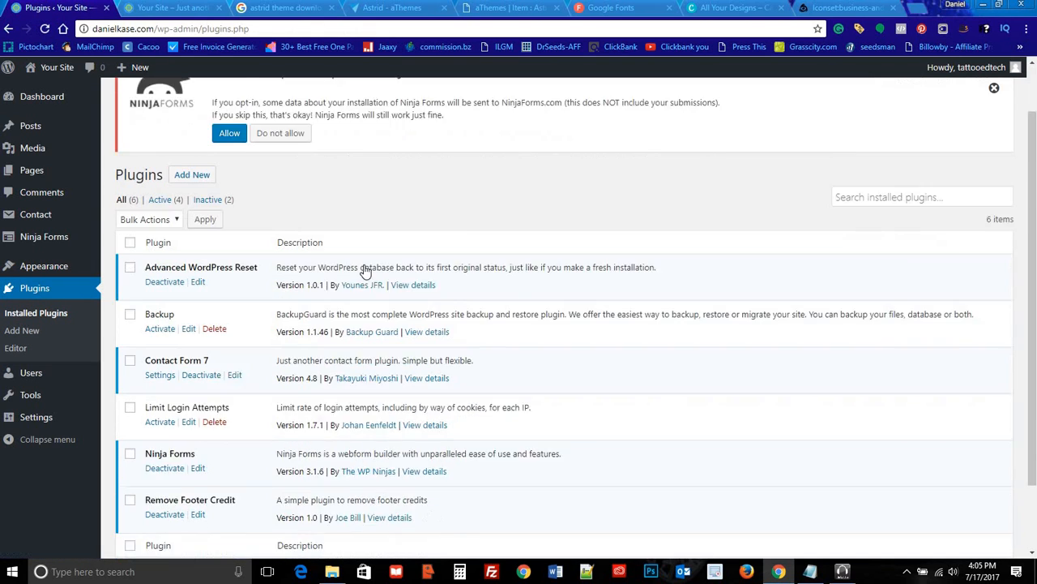
scroll(365, 272, "down", 2)
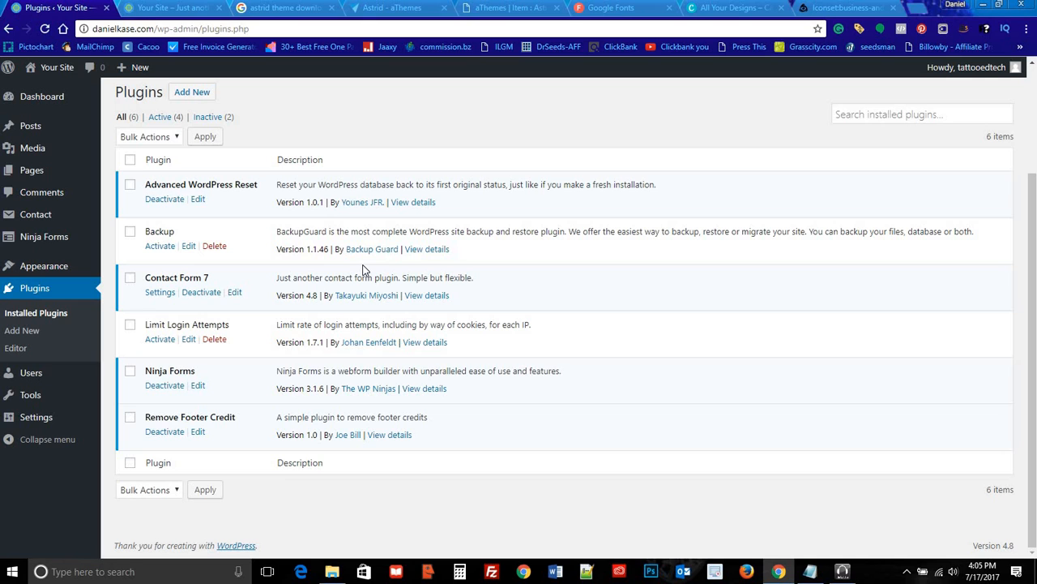
Step: Open the installed themes page and look through the available themes
scroll(363, 270, "up", 3)
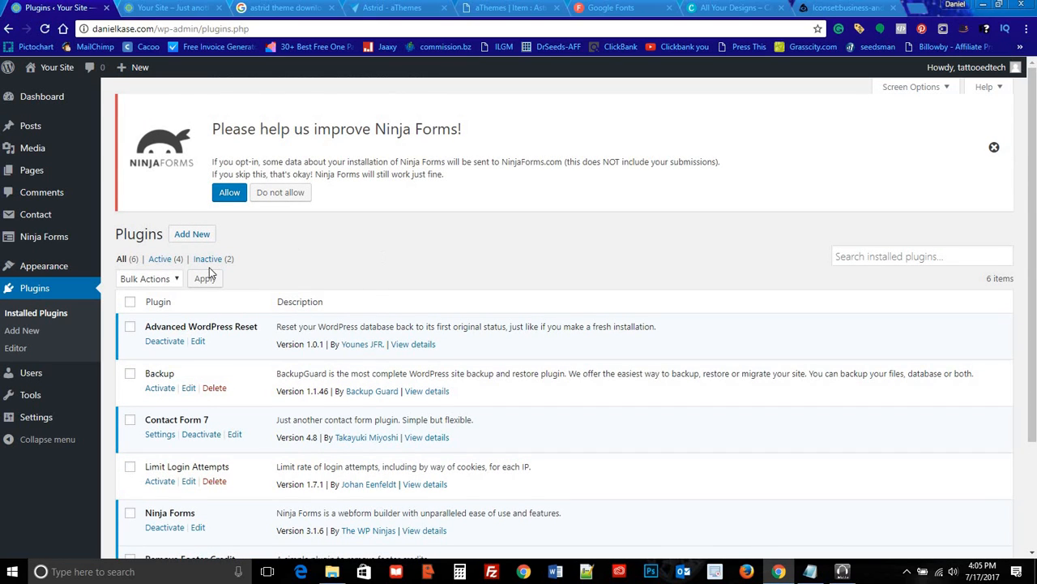
mouse_move(63, 272)
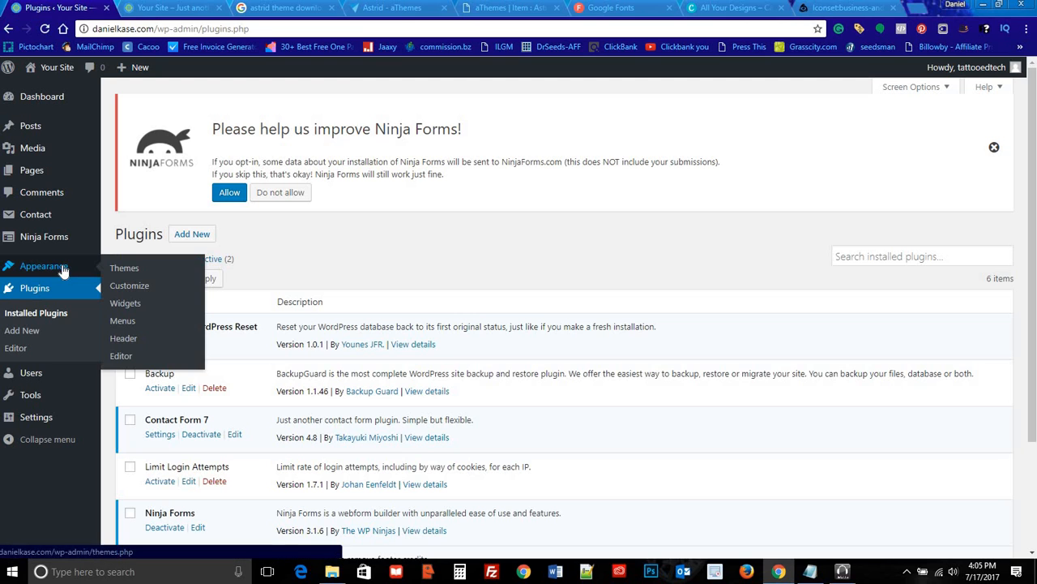
left_click(119, 268)
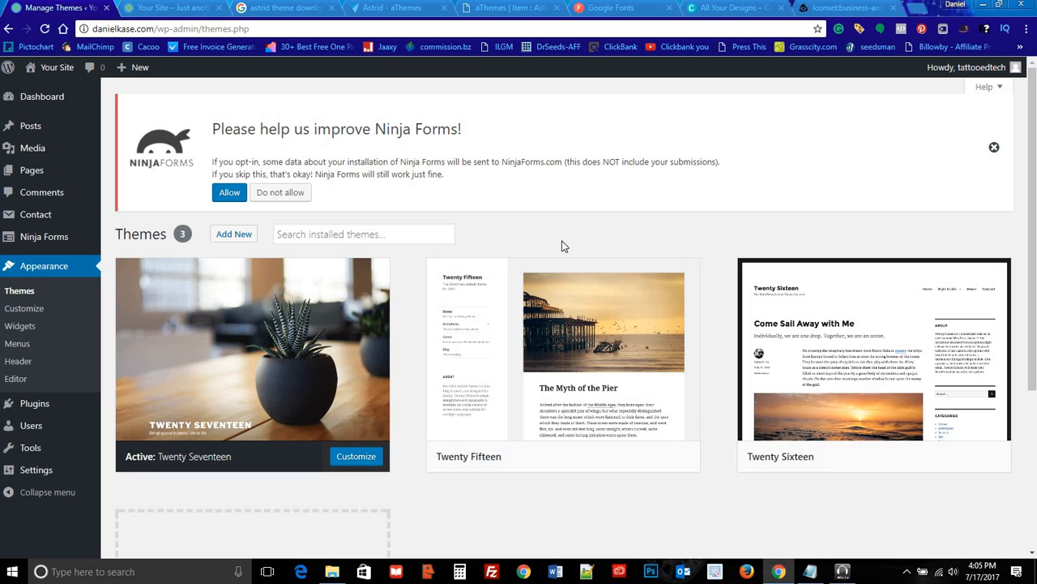
scroll(583, 253, "down", 3)
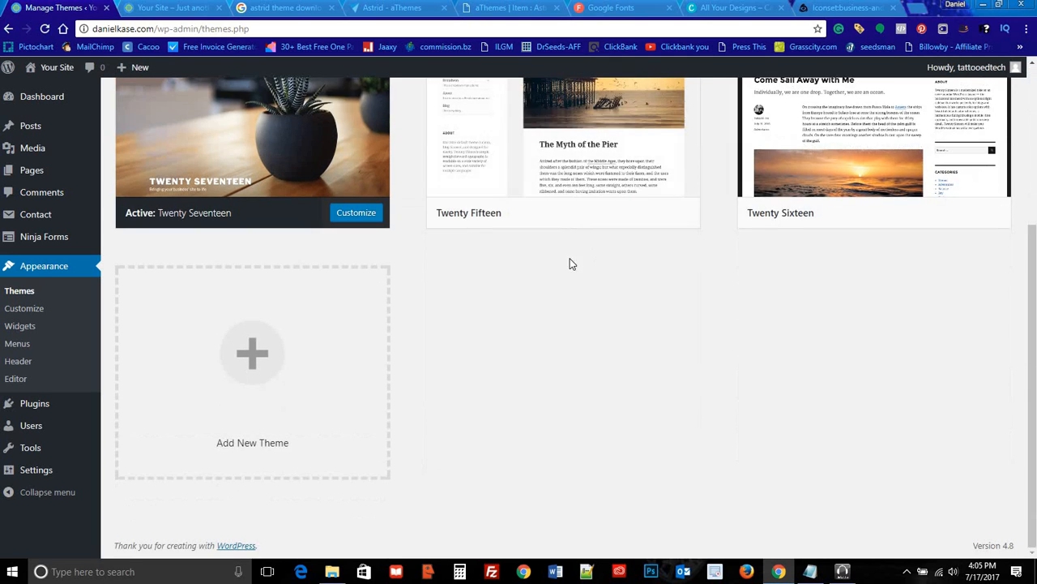
scroll(519, 281, "up", 3)
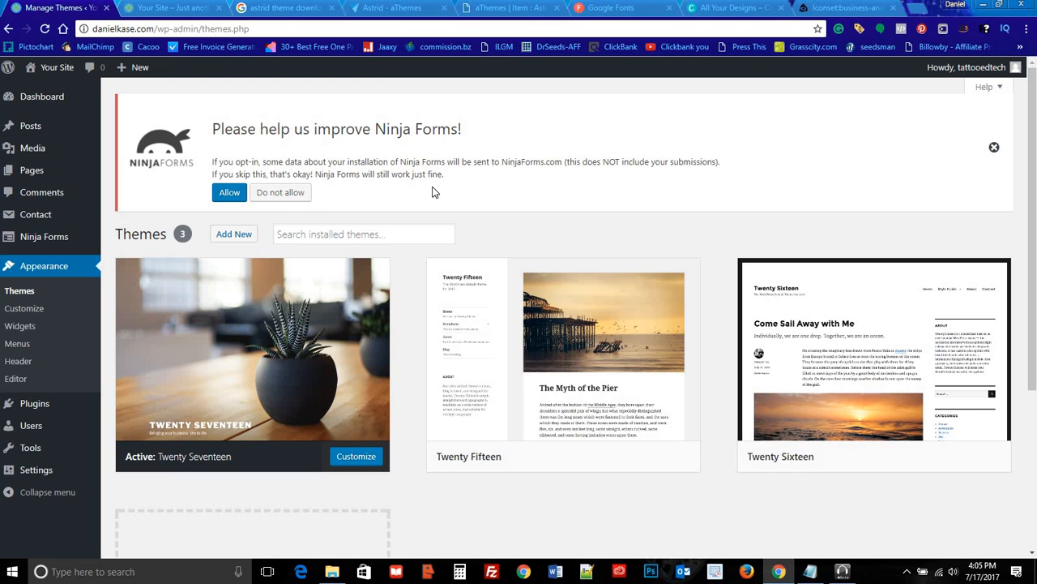
Step: Search the themes that can be added for "astrid" and look at the Astrid theme's options
left_click(242, 233)
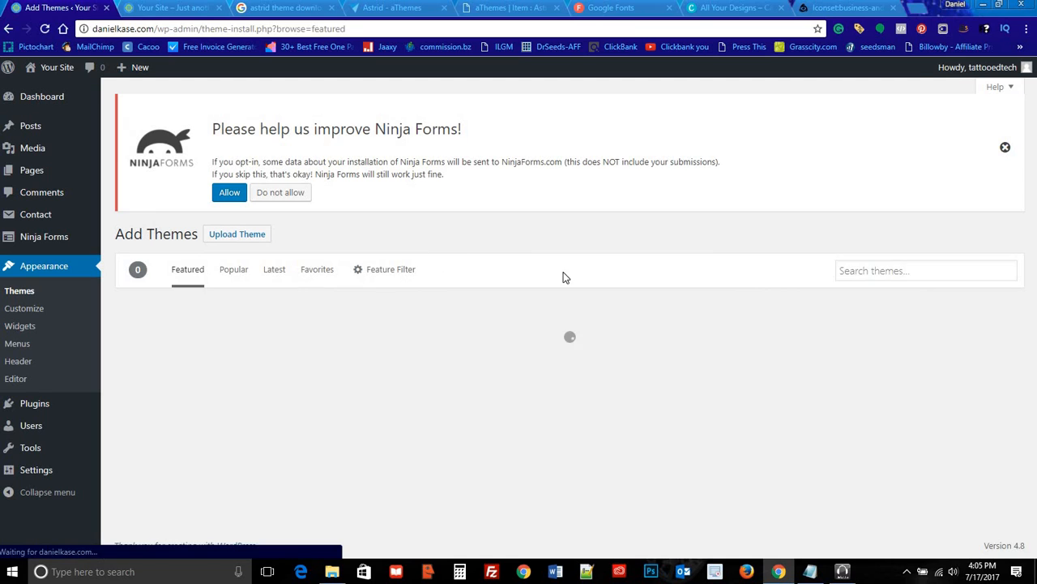
left_click(854, 270)
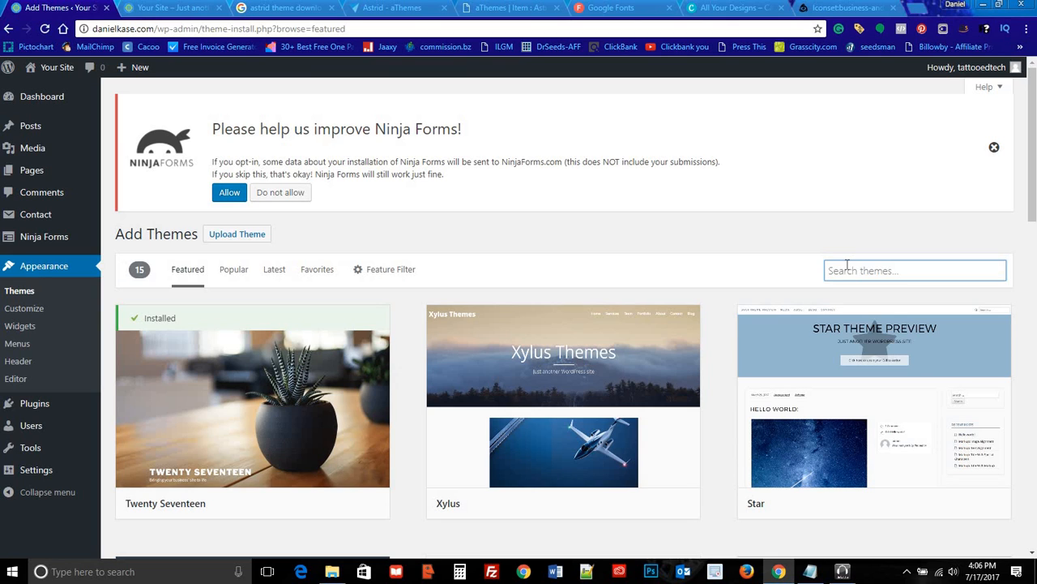
type("astr")
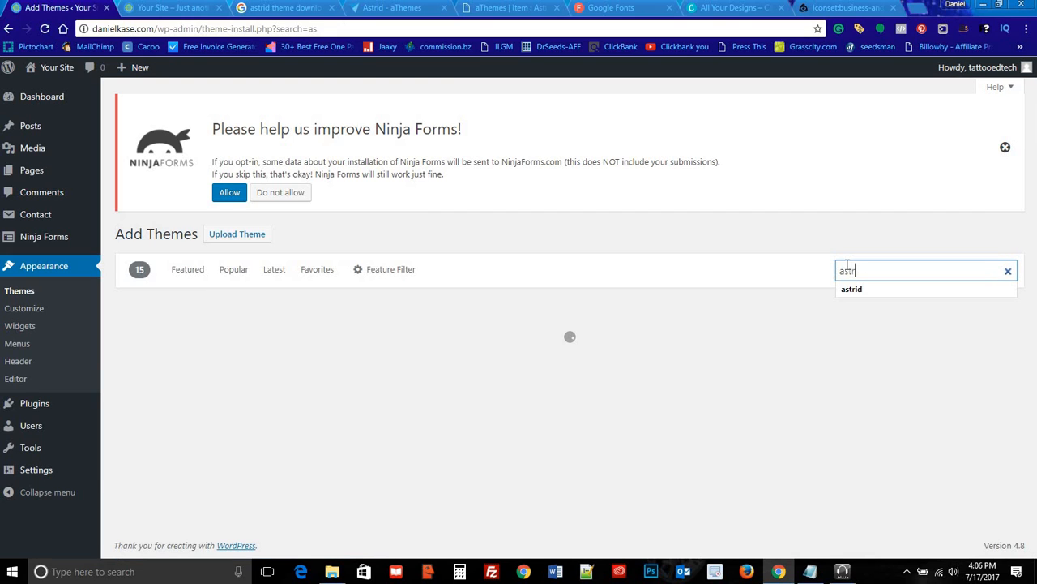
type("id")
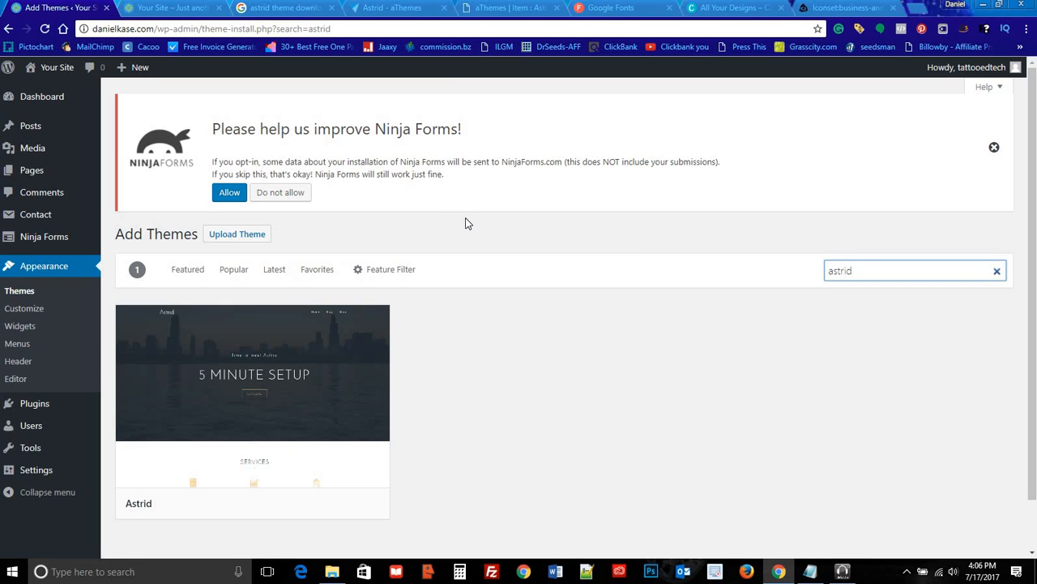
scroll(559, 259, "down", 1)
mouse_move(233, 310)
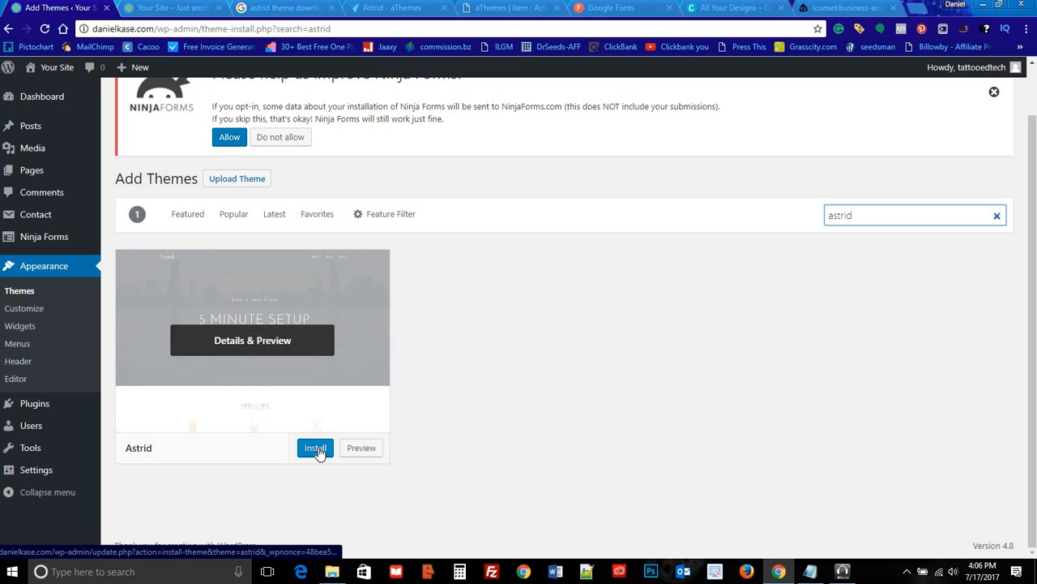
scroll(527, 333, "up", 1)
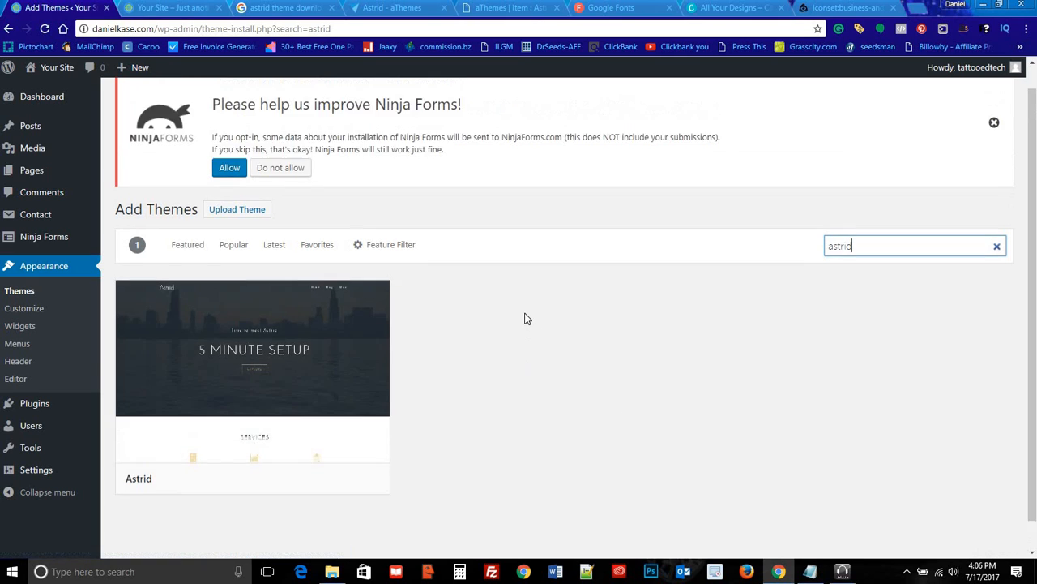
Step: Upload astrid.1.14.zip from the _Wordpress Themes folder in Downloads and install it as a theme
left_click(237, 233)
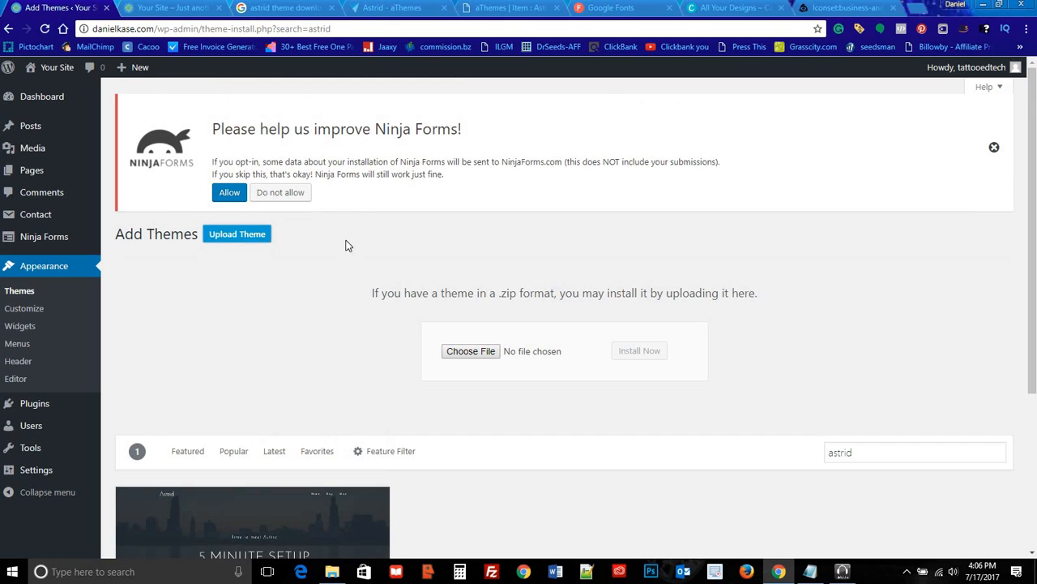
left_click(479, 350)
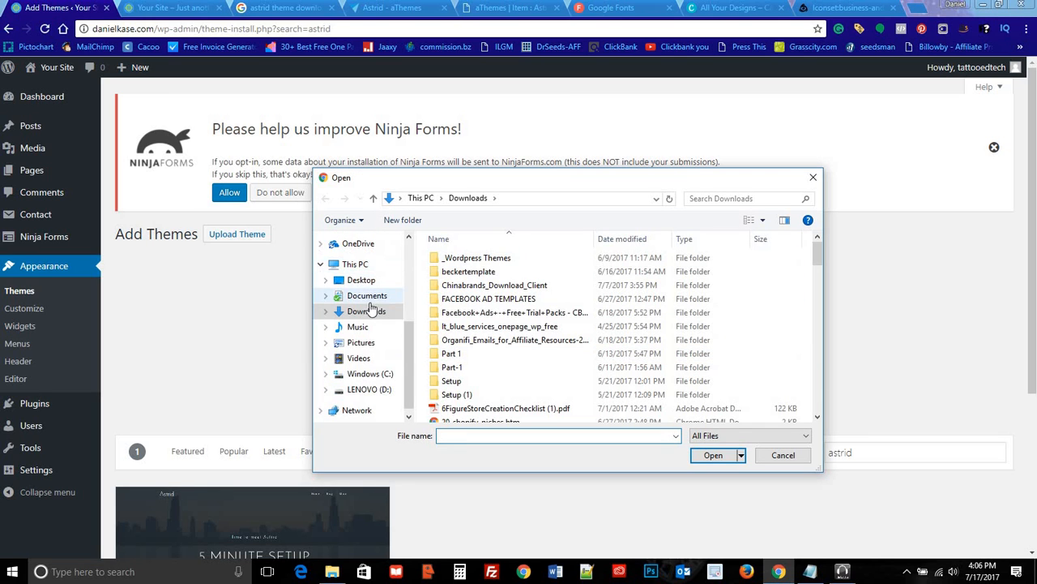
left_click(481, 259)
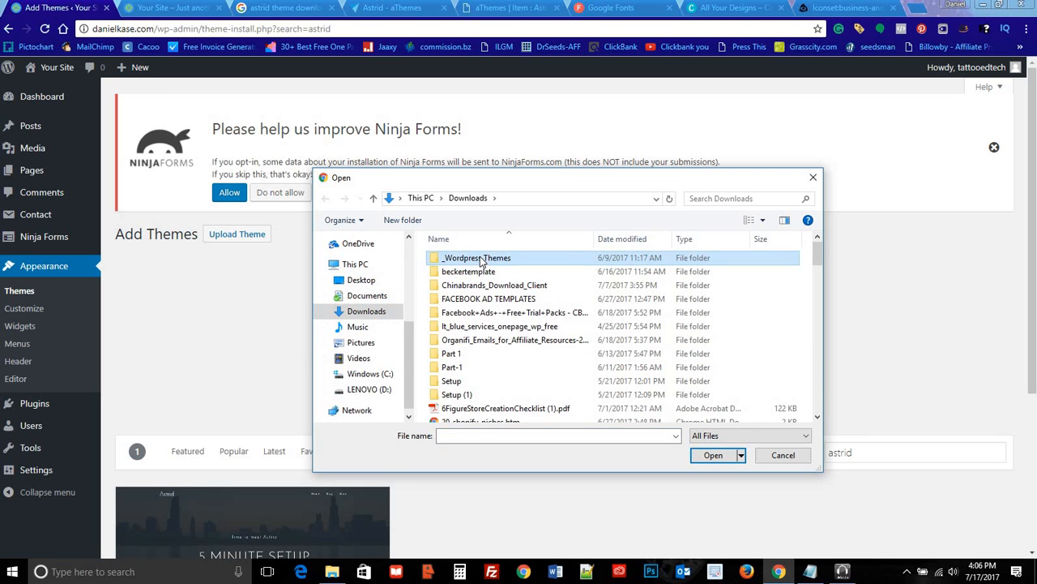
double_click(481, 259)
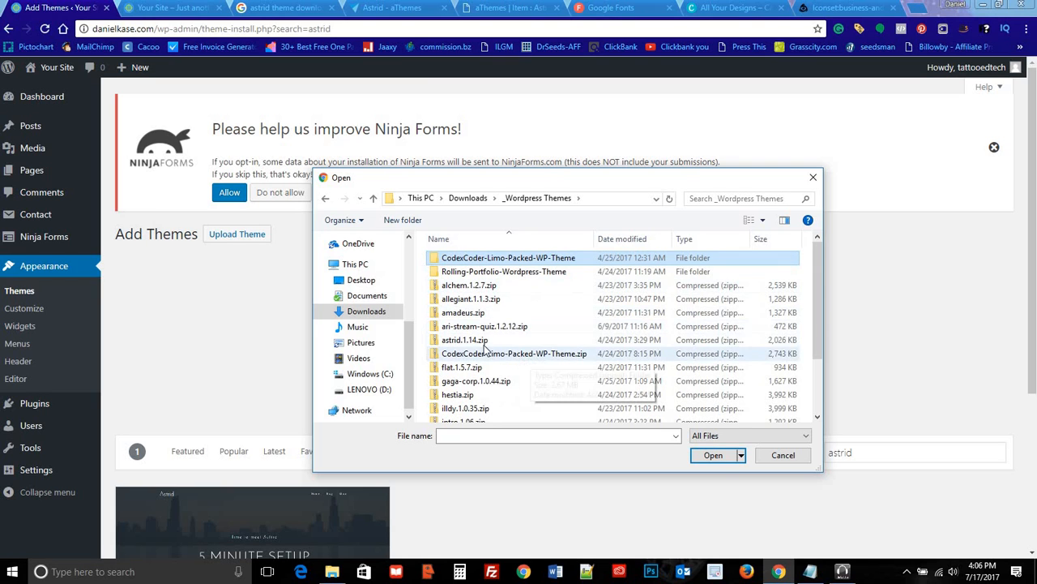
left_click_drag(543, 182, 786, 178)
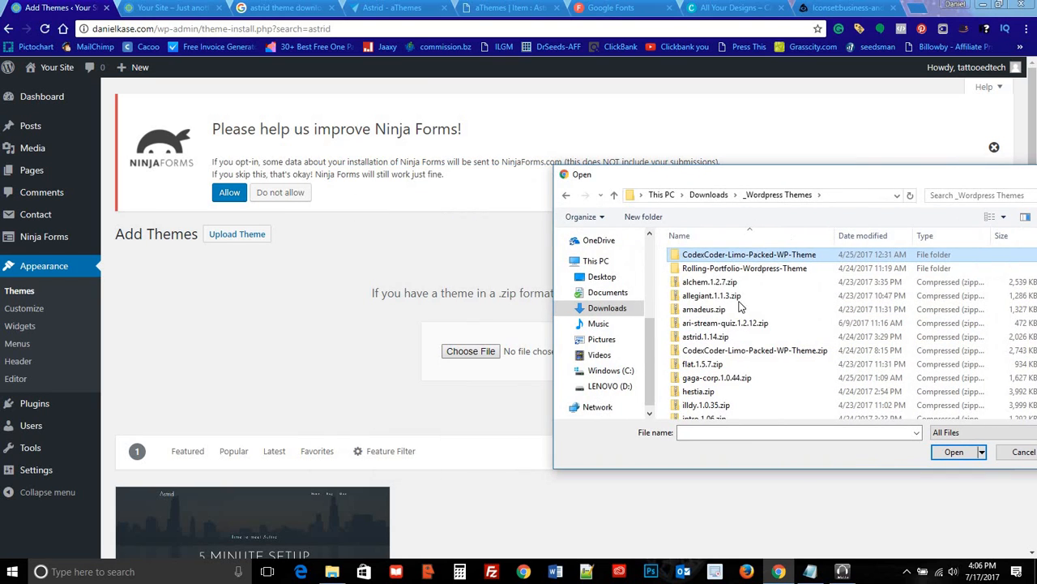
double_click(699, 339)
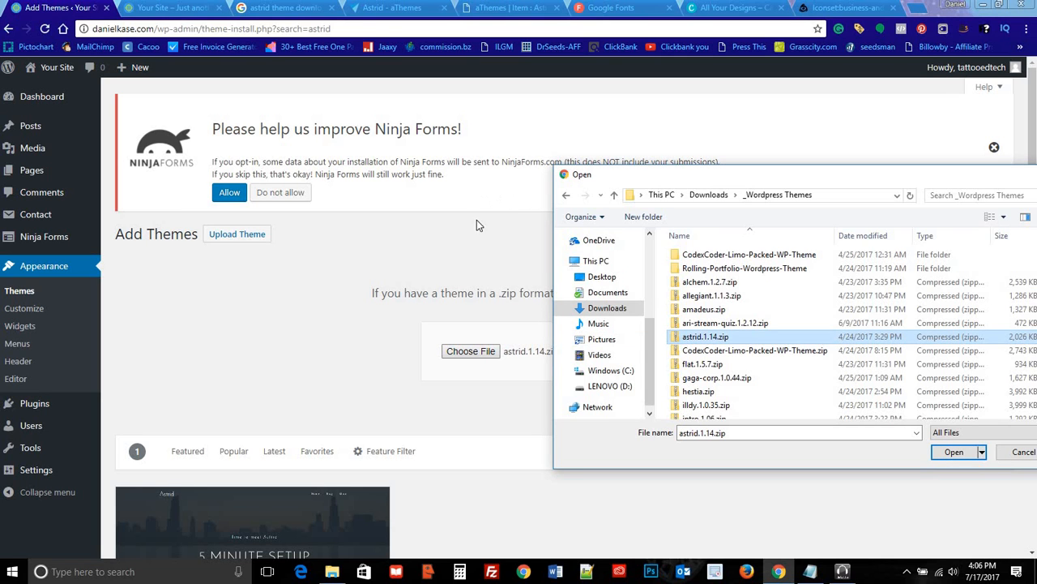
left_click_drag(924, 182, 753, 202)
left_click(764, 481)
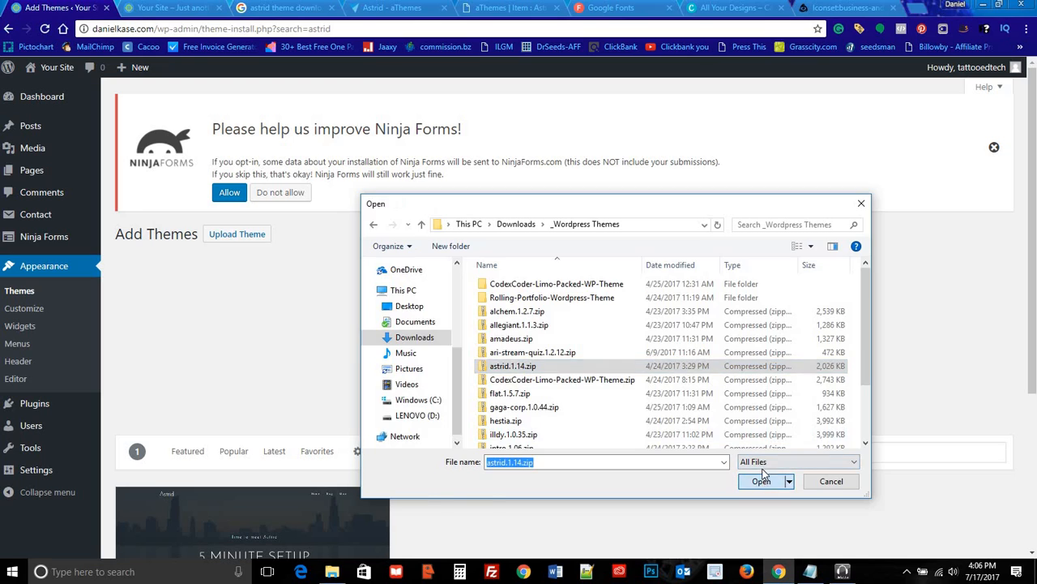
left_click(642, 352)
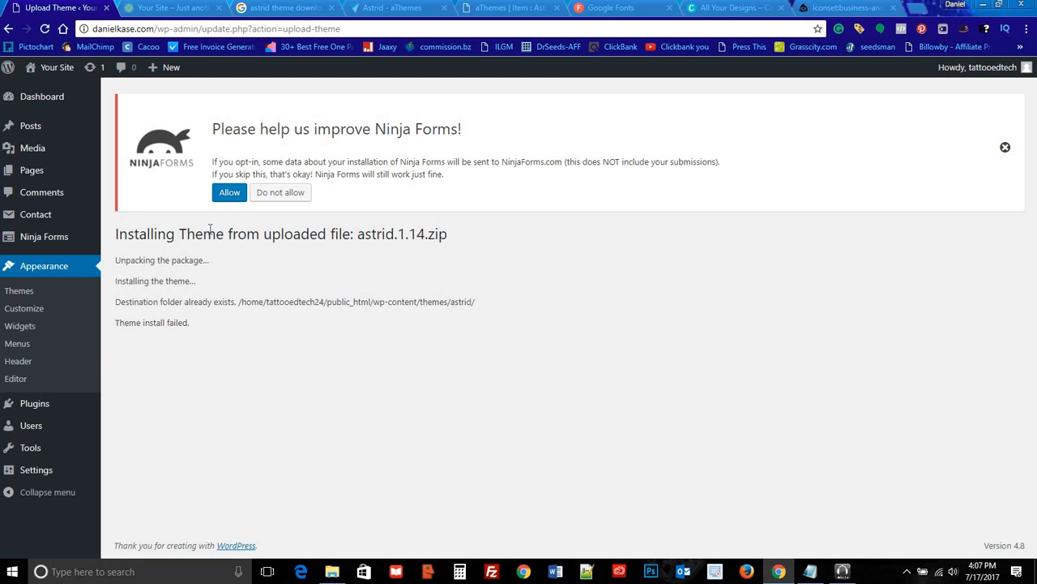
Step: Return to the installed themes and update Astrid to the new version
left_click(17, 293)
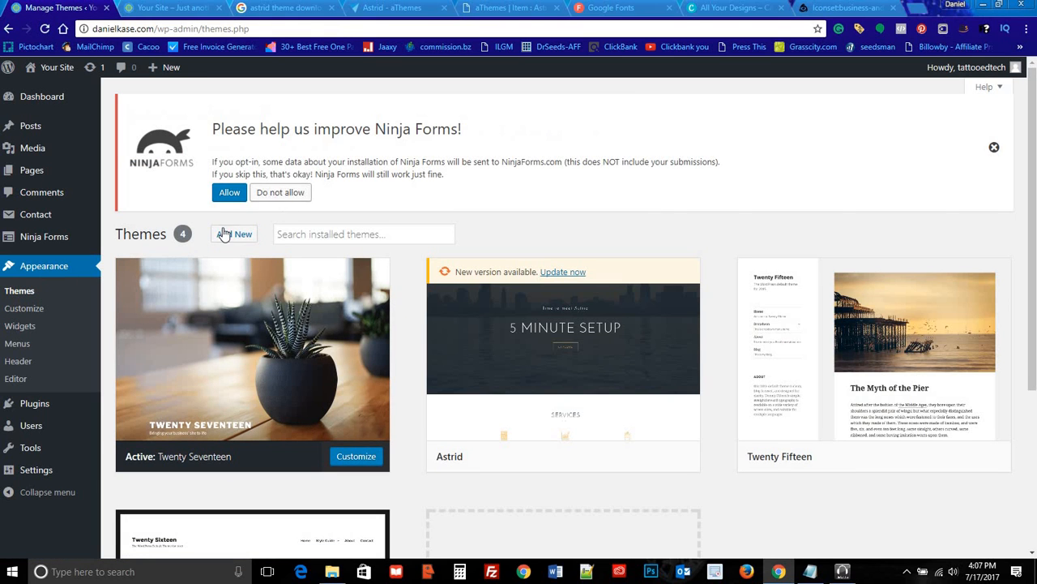
left_click(225, 234)
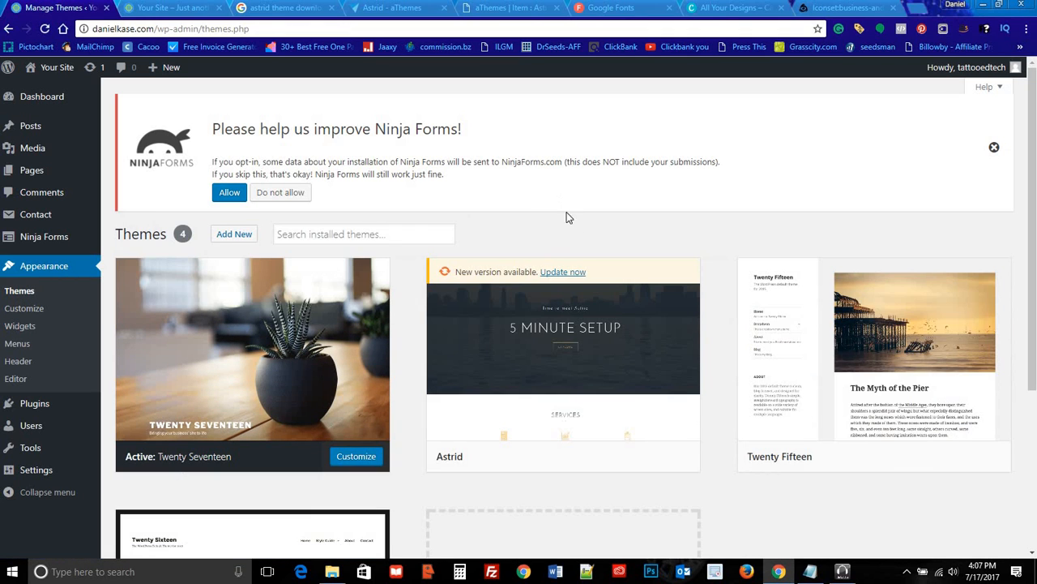
left_click(562, 272)
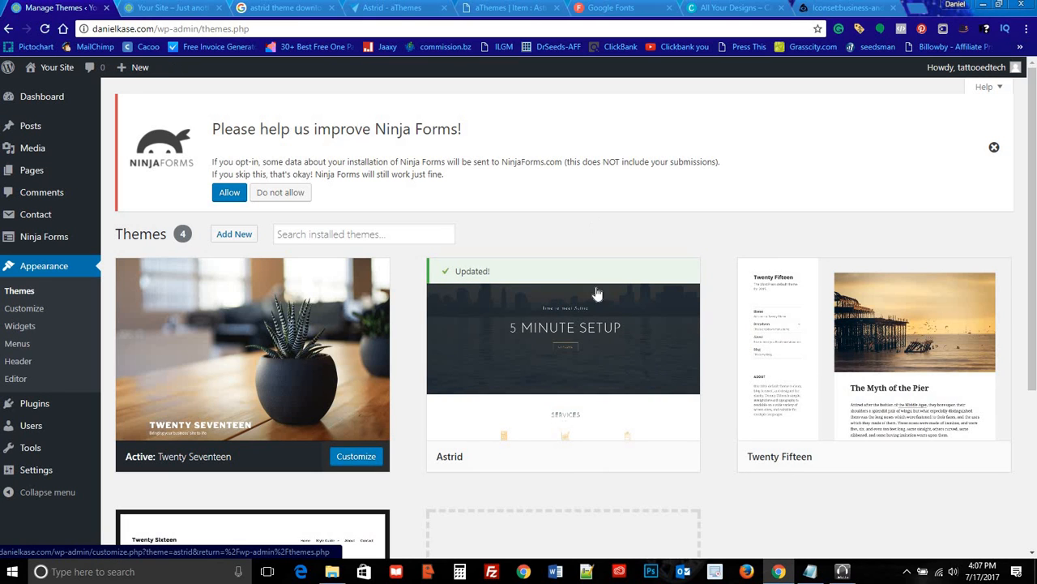
Step: View the live site's front page with the Twenty Seventeen theme from header to footer and reload it
left_click(195, 12)
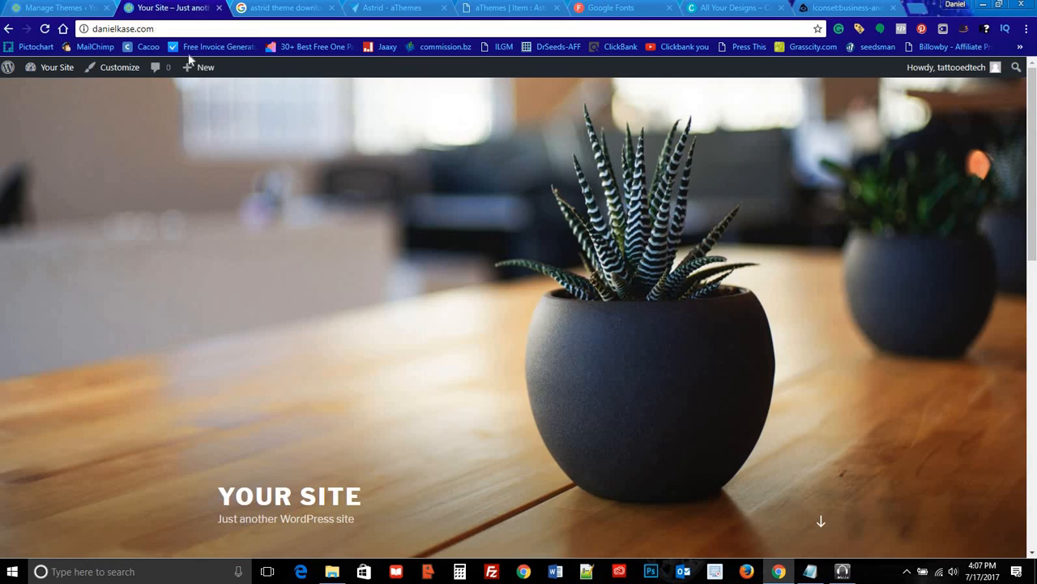
scroll(448, 339, "down", 4)
scroll(447, 339, "up", 2)
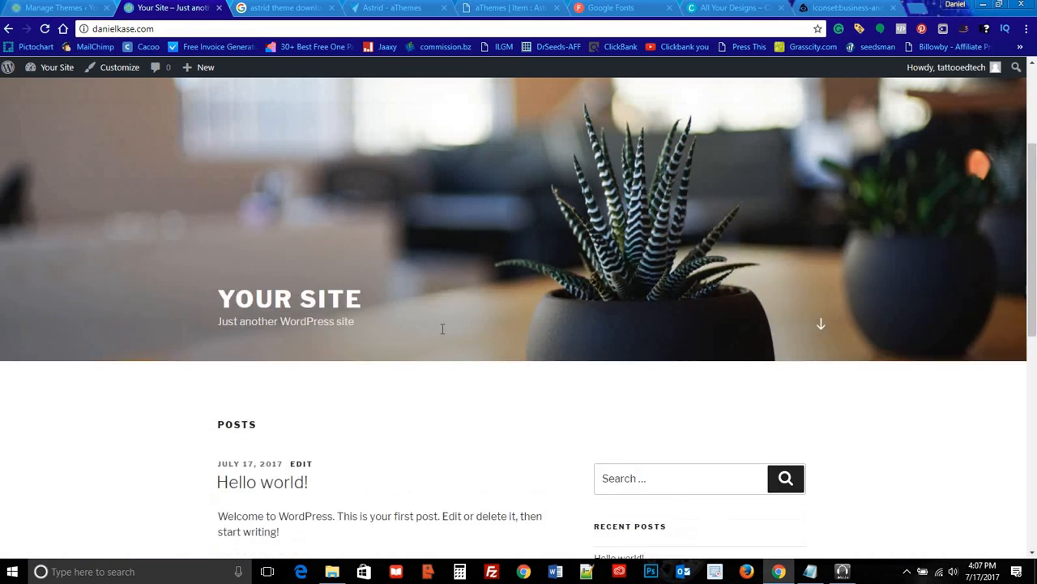
scroll(442, 338, "down", 7)
scroll(447, 295, "up", 8)
scroll(456, 270, "up", 1)
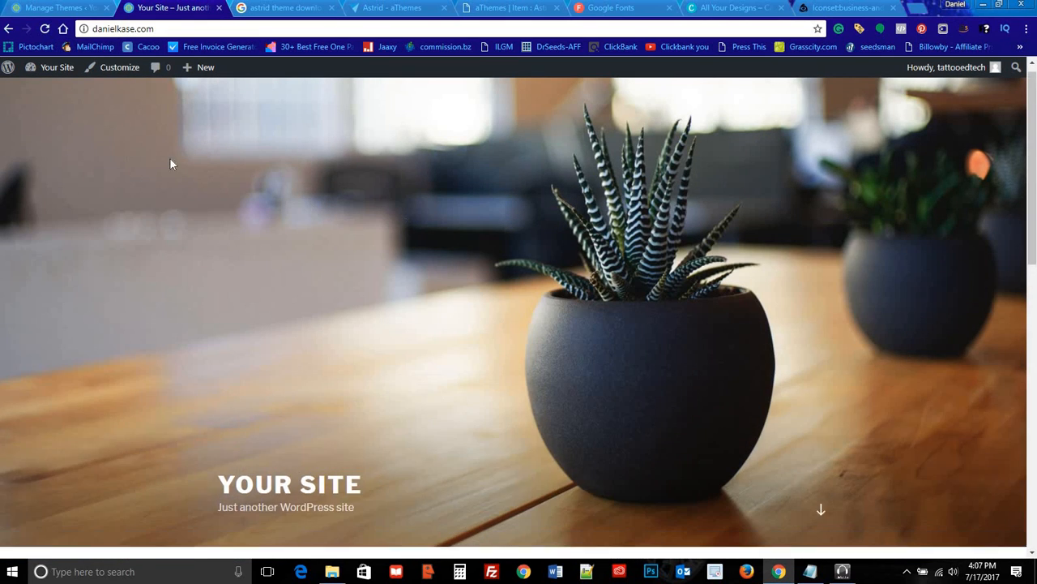
left_click(45, 30)
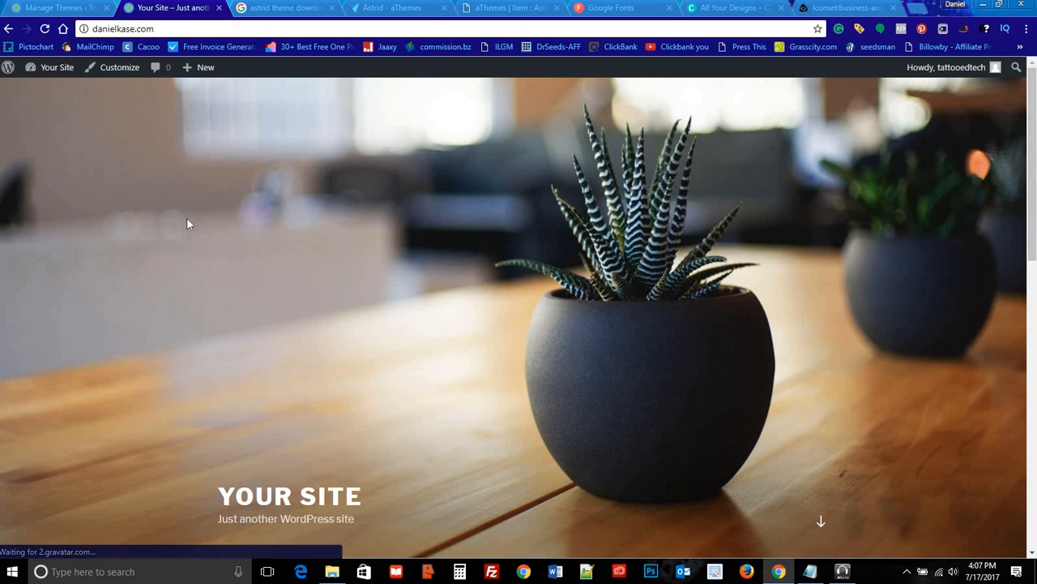
Step: Activate the Astrid theme from the installed themes
left_click(61, 8)
mouse_move(593, 389)
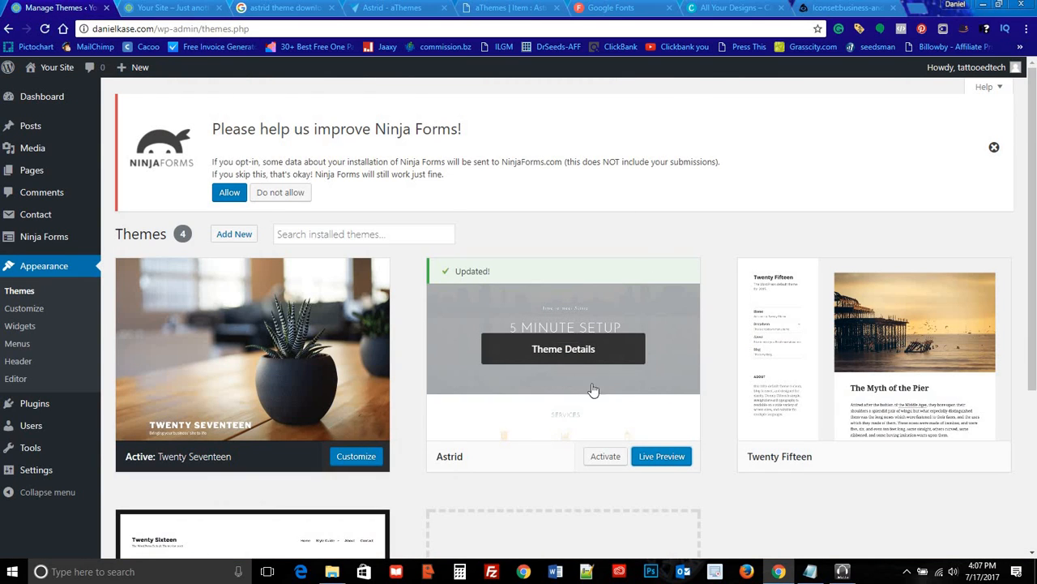
left_click(597, 457)
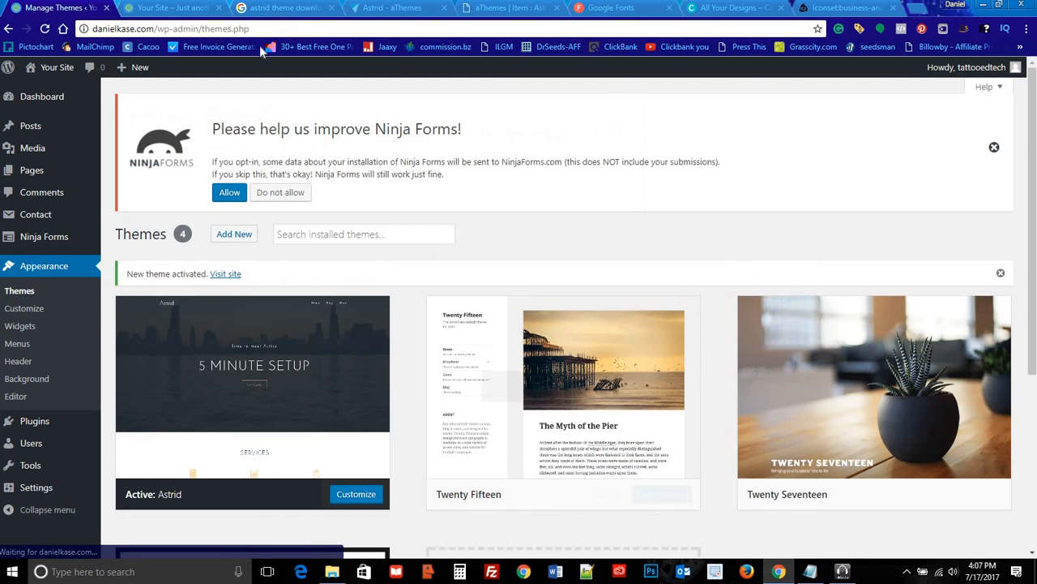
Step: Reload the live site to examine the front page with the Astrid theme, and return to theme management
left_click(183, 6)
left_click(44, 28)
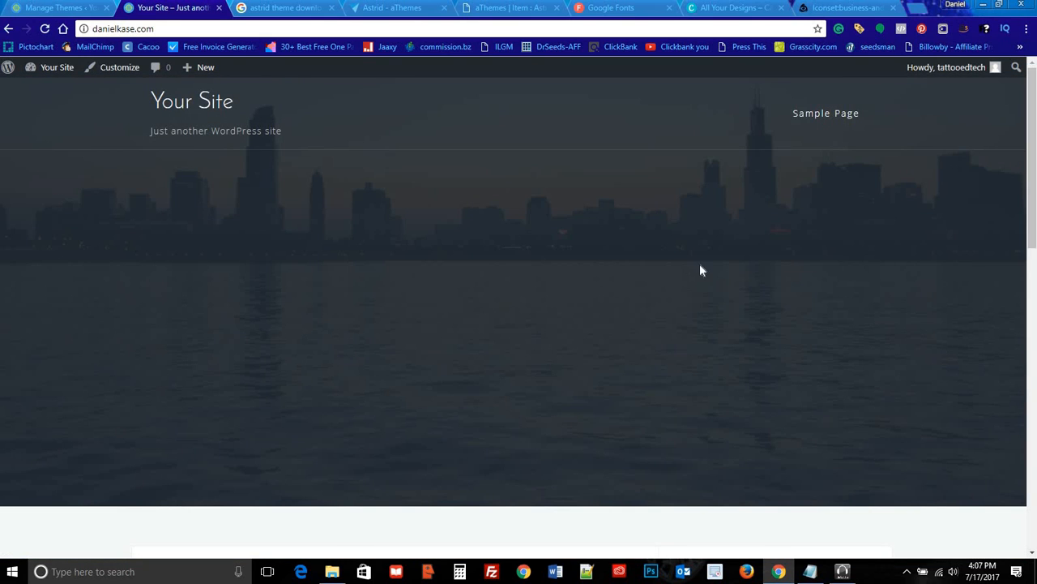
scroll(537, 224, "down", 10)
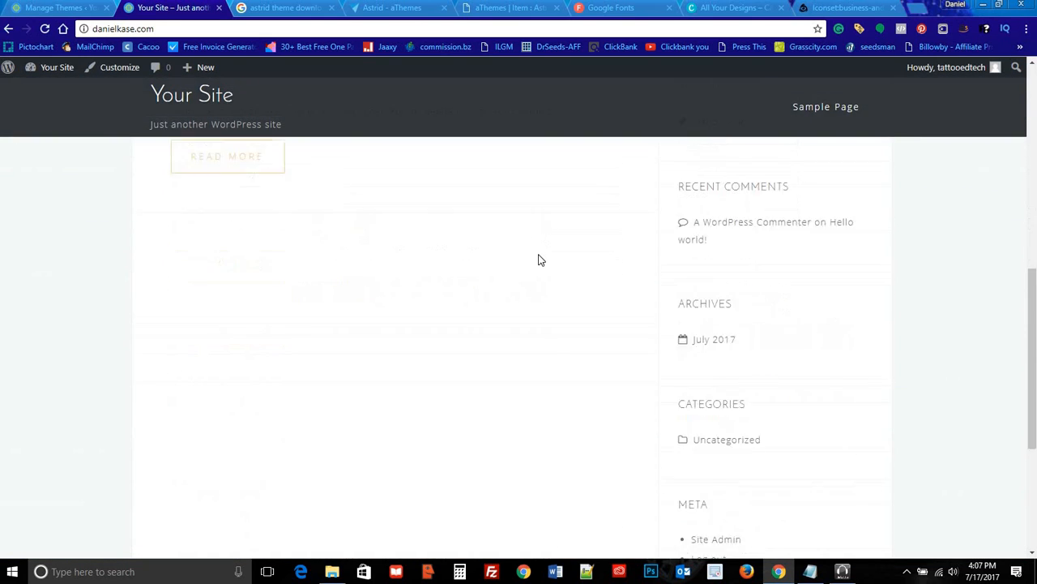
scroll(549, 240, "up", 10)
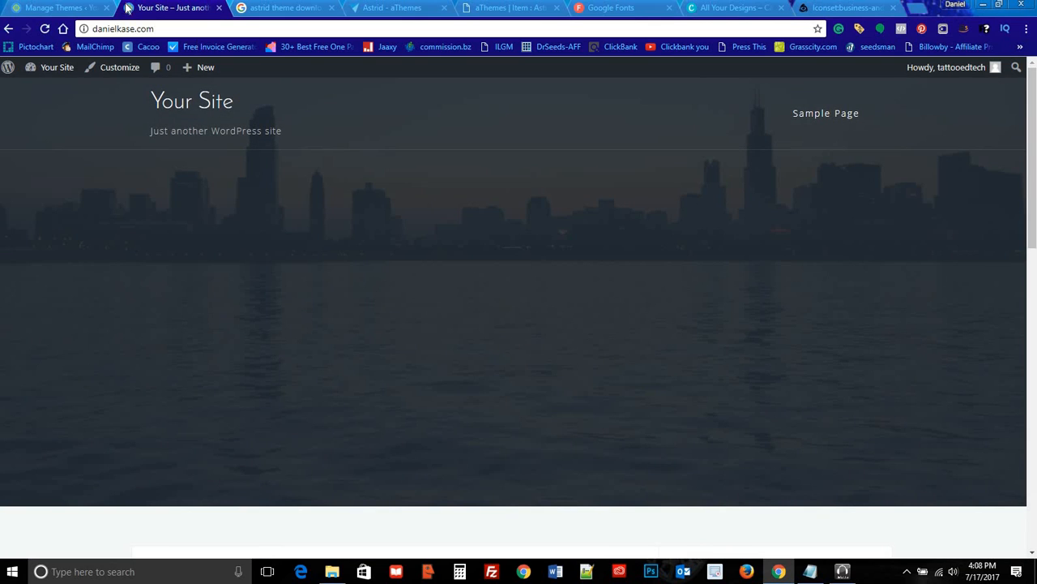
left_click(70, 8)
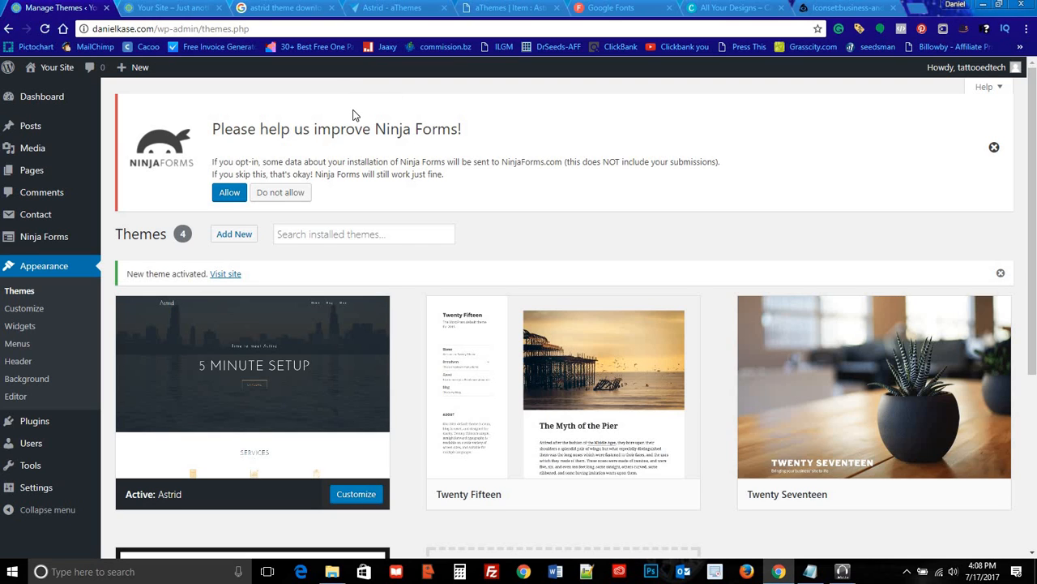
Step: Open the WordPress.org Astrid page from the "astrid theme download" Google results and download the theme's zip file
left_click(301, 9)
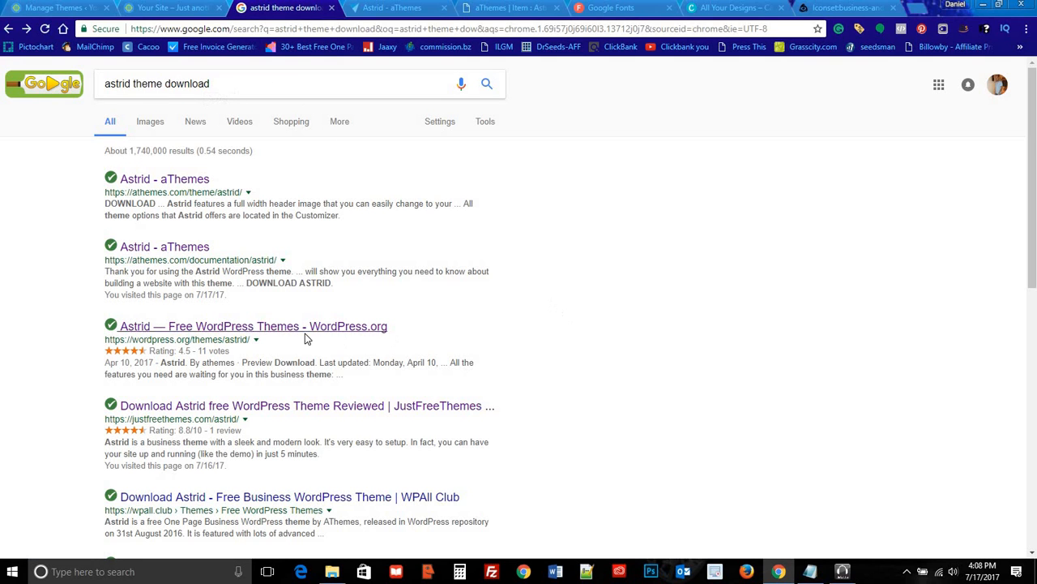
left_click(285, 332)
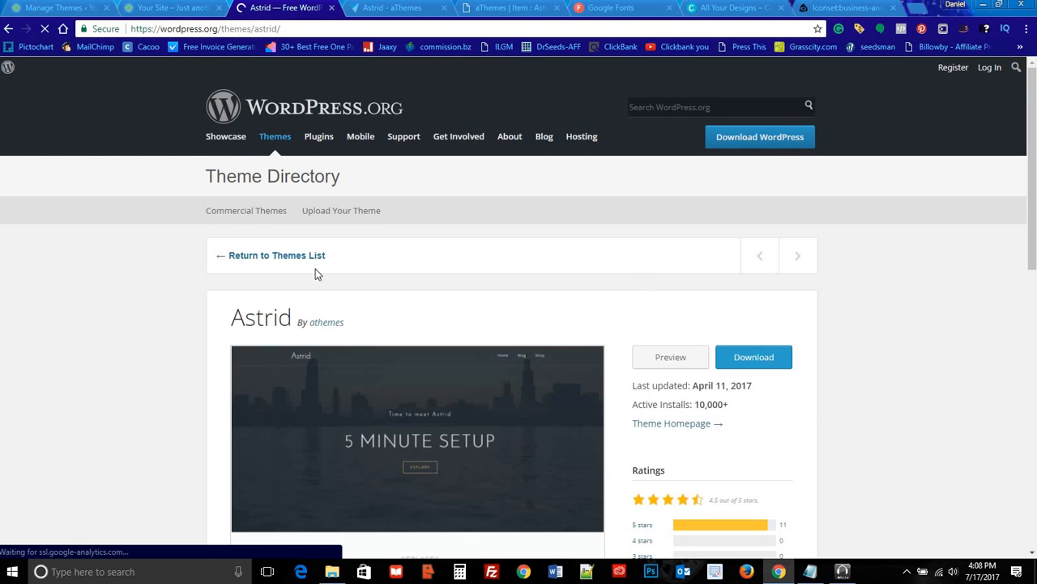
scroll(782, 308, "down", 2)
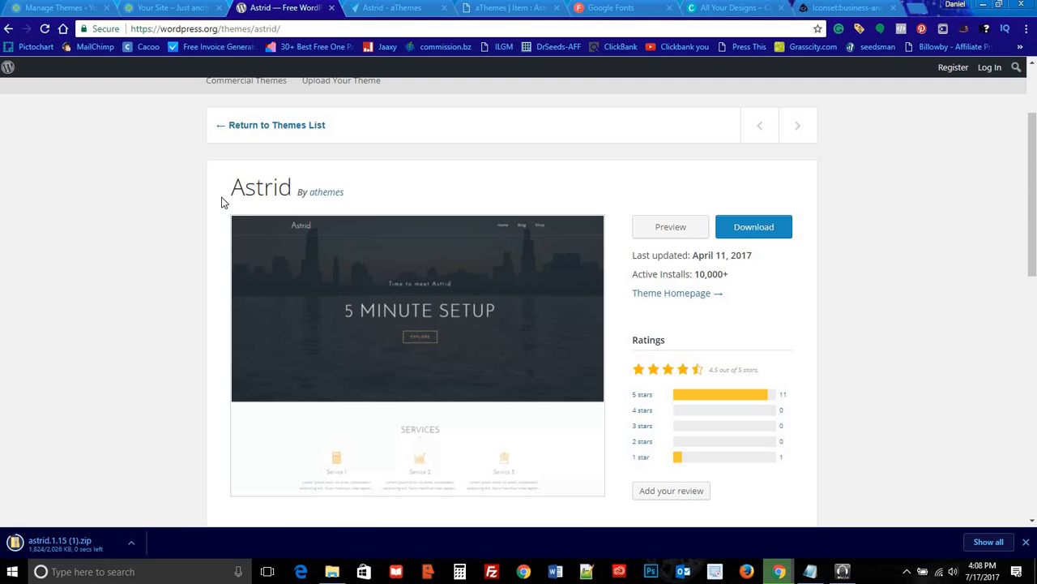
Step: Dismiss the finished download notice and close the WordPress.org Astrid page
scroll(797, 290, "up", 2)
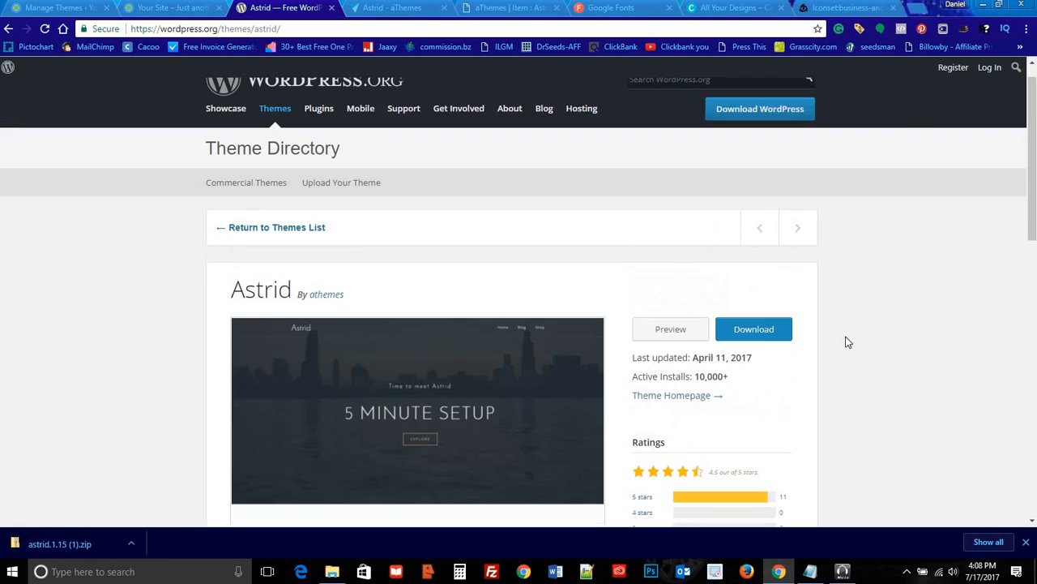
left_click(1025, 542)
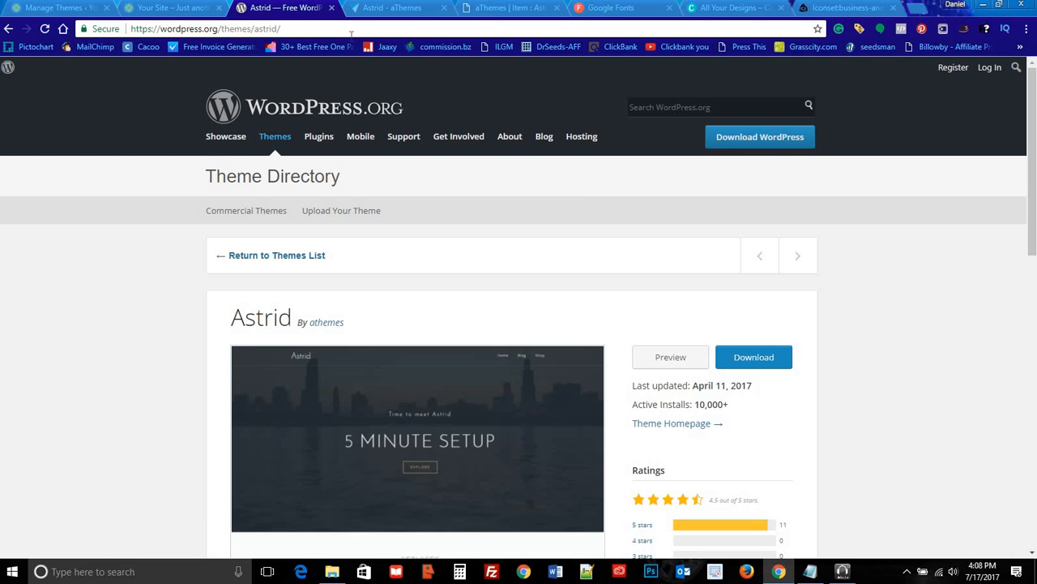
left_click(331, 8)
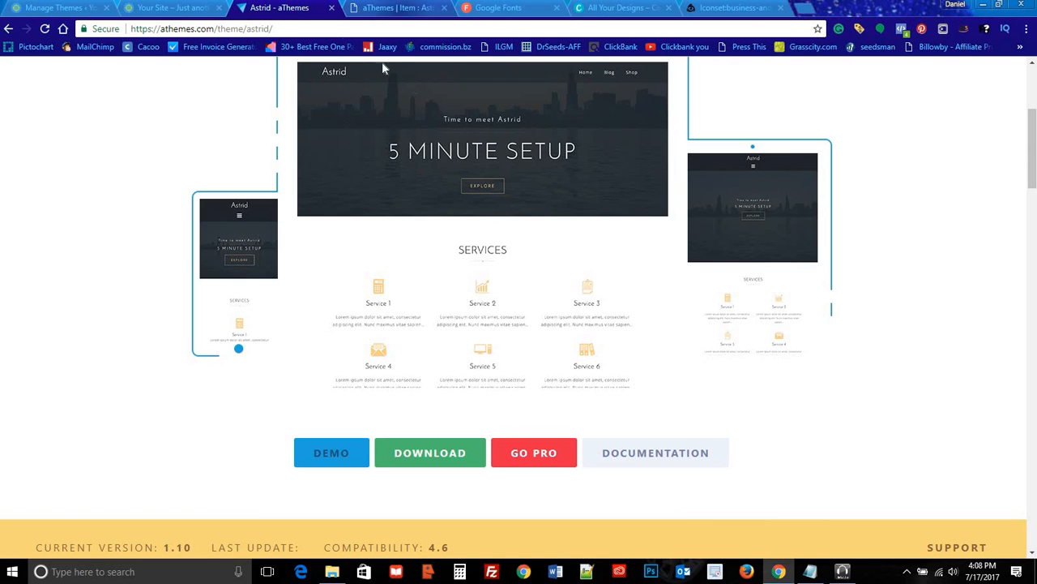
Step: View the header of the Astrid live demo and return to the aThemes Astrid product page
left_click(438, 8)
scroll(495, 170, "up", 15)
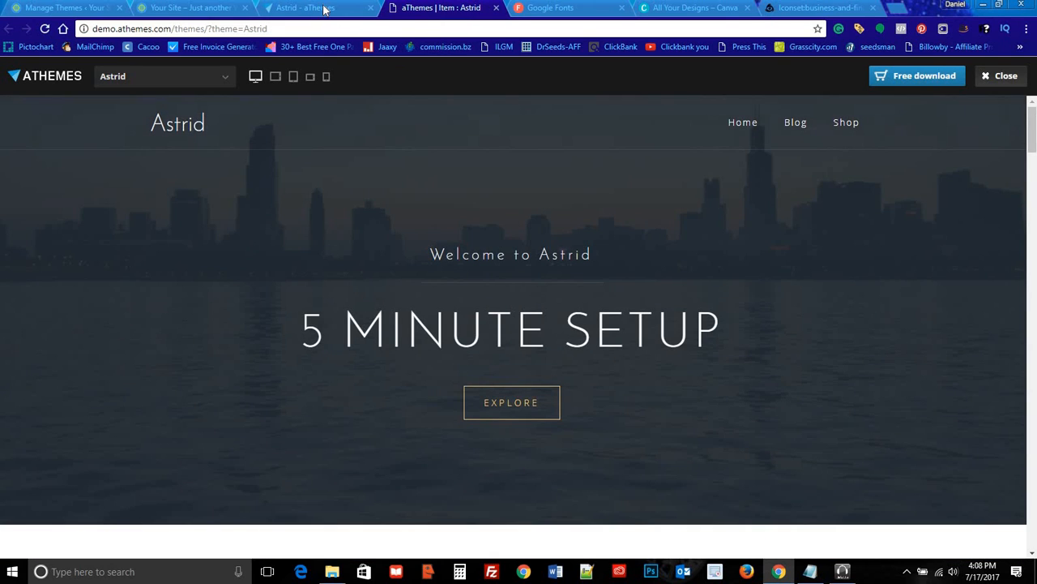
left_click(332, 8)
scroll(563, 224, "up", 3)
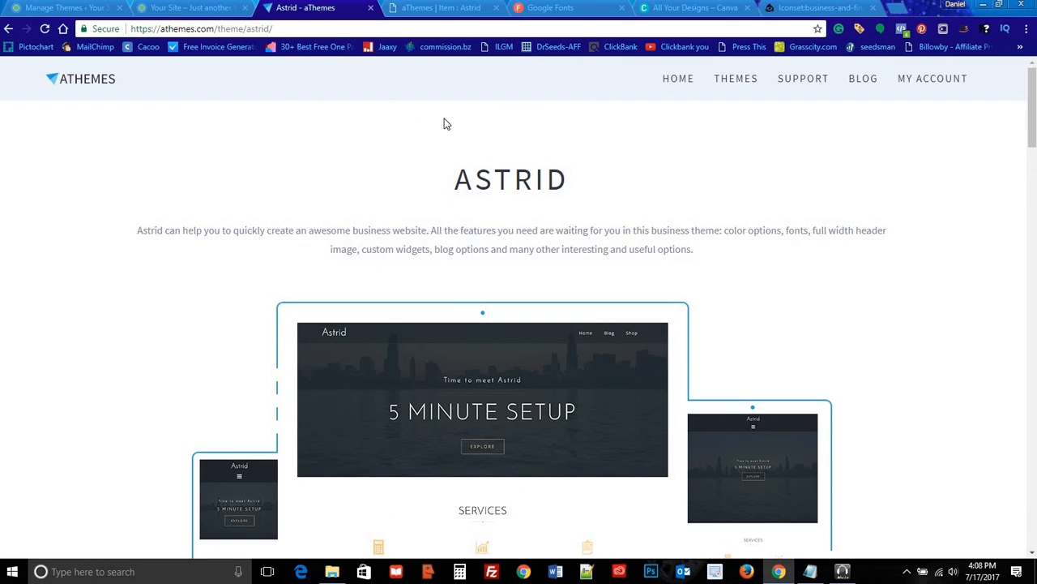
Step: Open the aThemes documentation for Astrid and download the demo content XML file offered under Option 2 (manual)
left_click(8, 28)
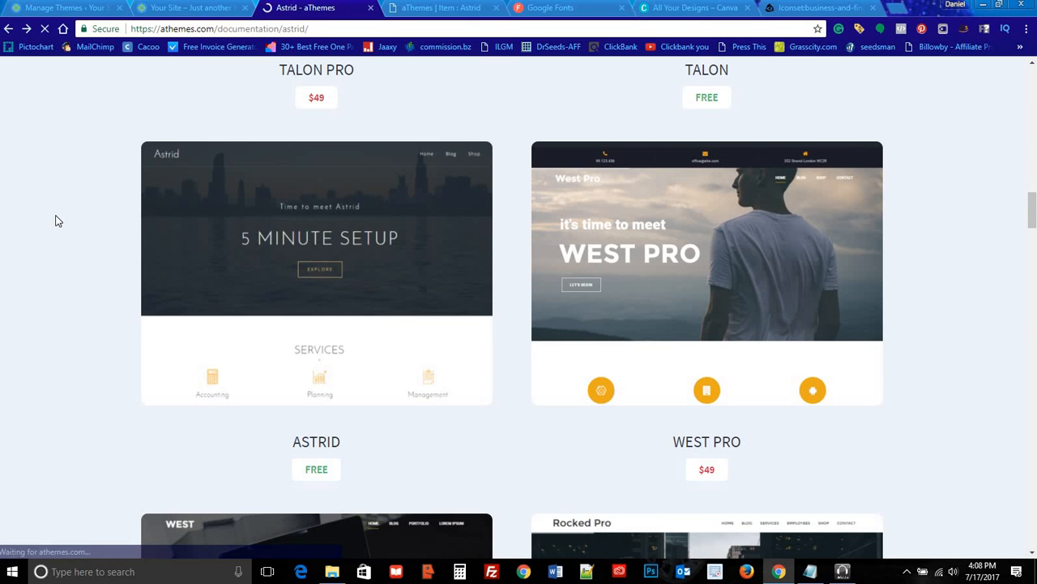
scroll(508, 225, "down", 3)
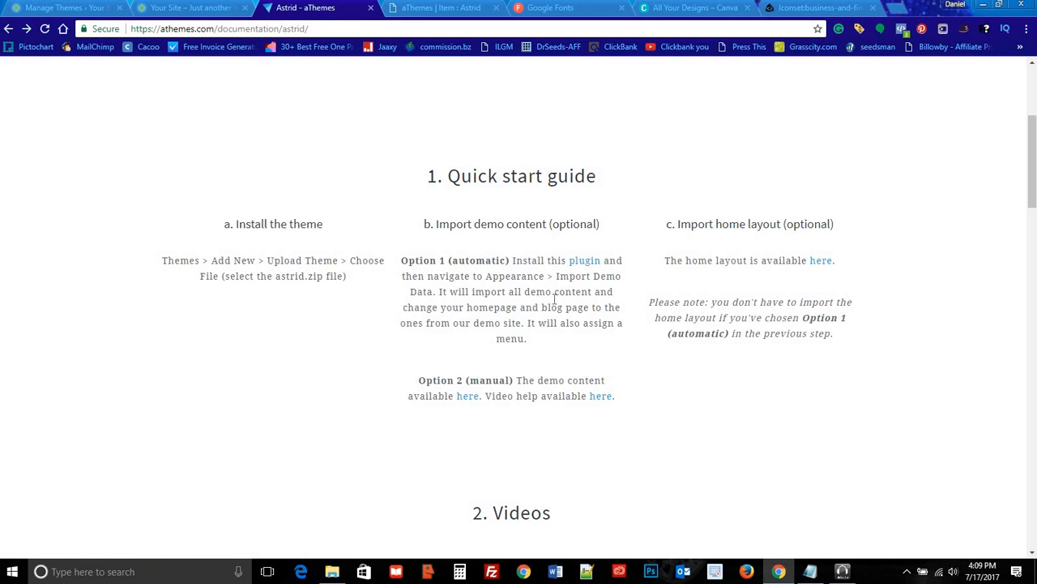
scroll(556, 299, "down", 2)
scroll(582, 286, "up", 1)
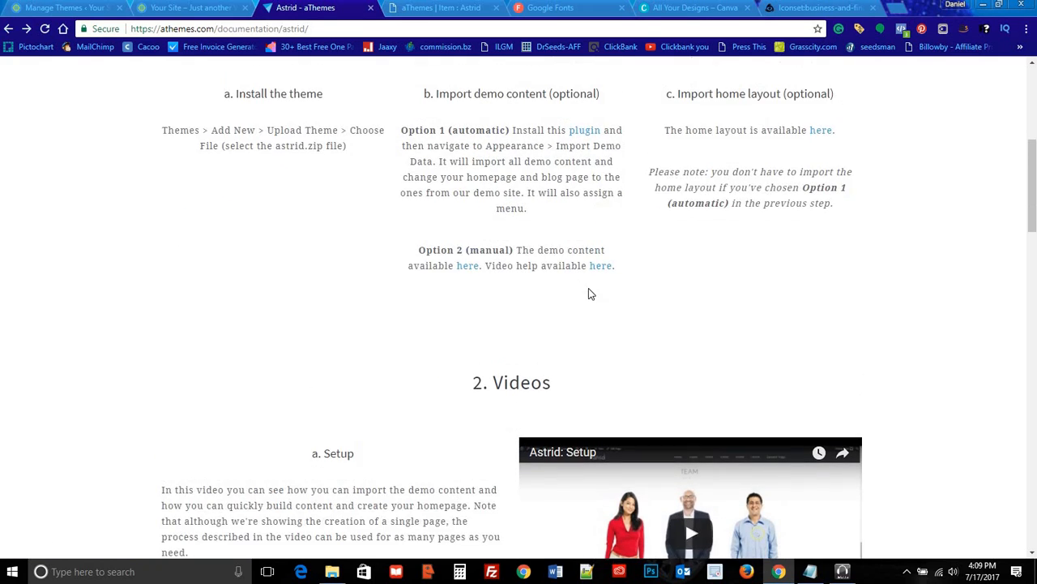
left_click(466, 267)
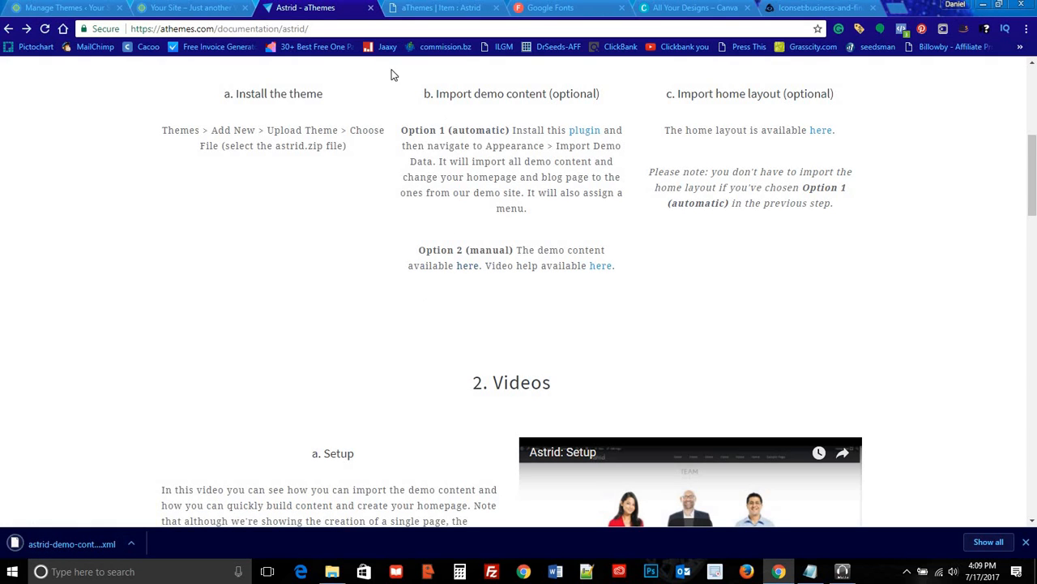
Step: Look through the Videos section of the Astrid documentation, from Setup to Google Fonts, and return to the introduction
scroll(623, 231, "down", 2)
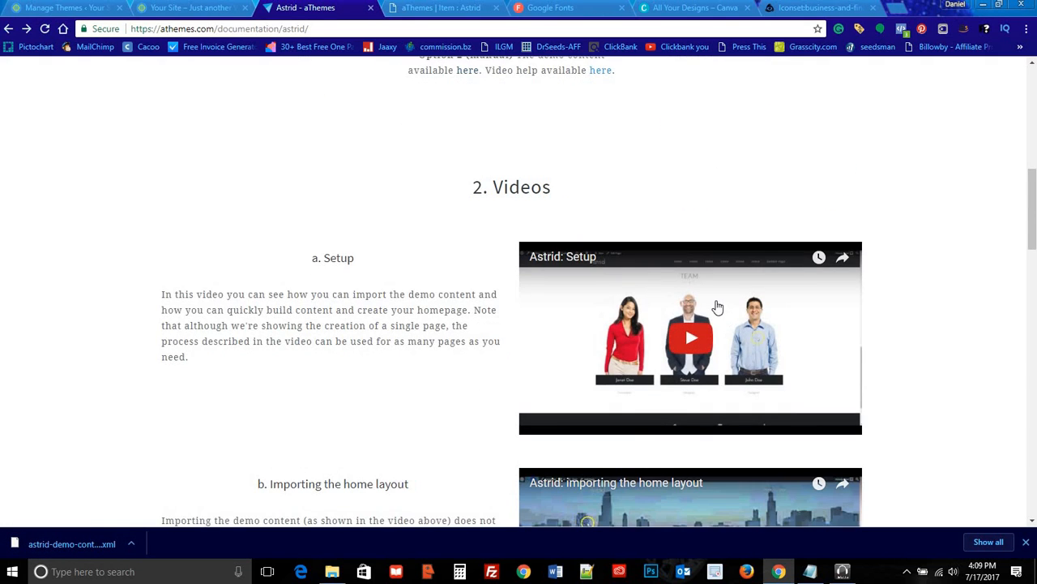
scroll(714, 305, "down", 3)
scroll(674, 288, "up", 4)
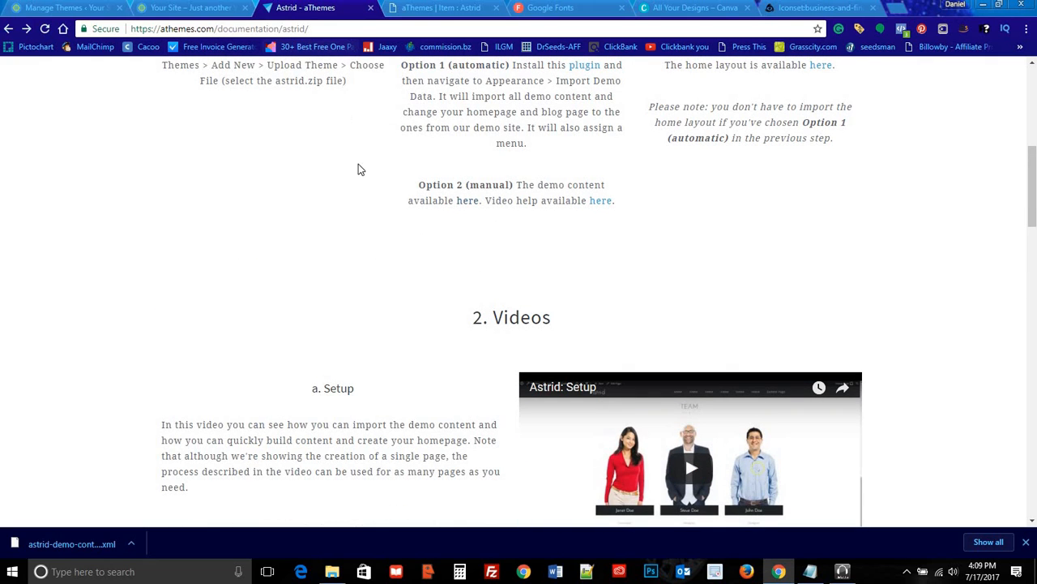
scroll(648, 162, "down", 4)
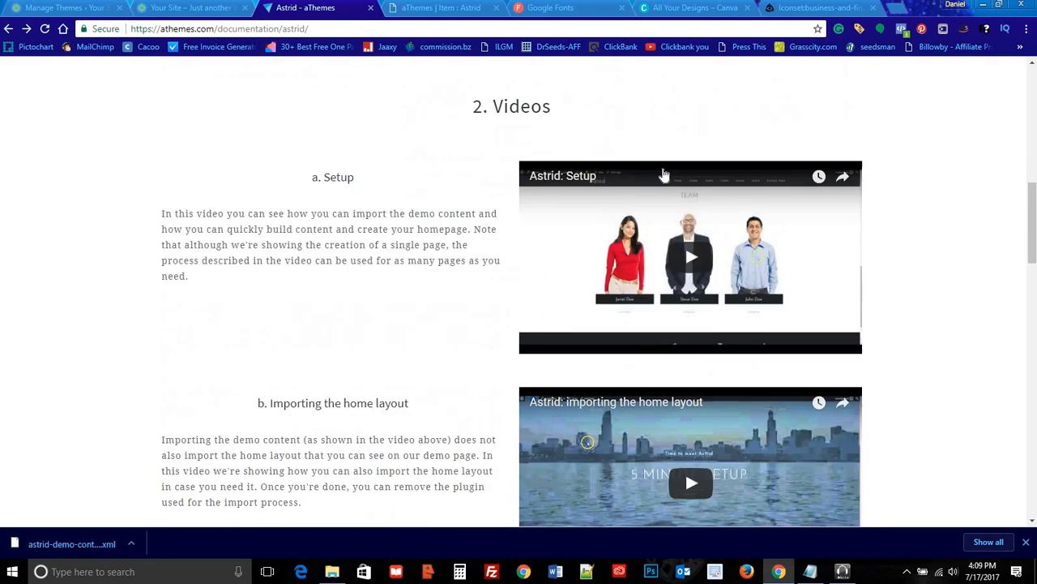
scroll(681, 239, "down", 4)
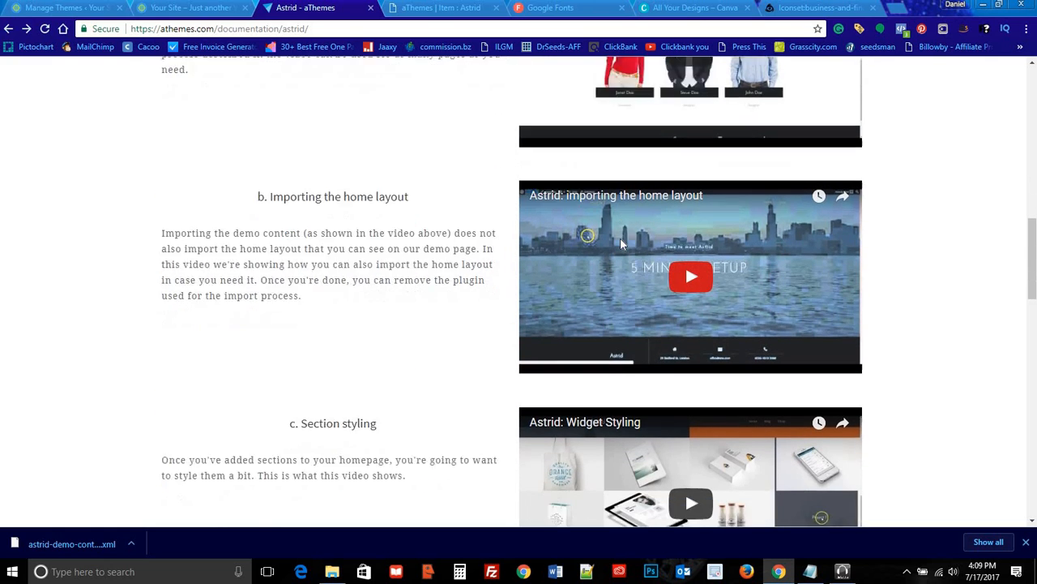
scroll(606, 289, "down", 8)
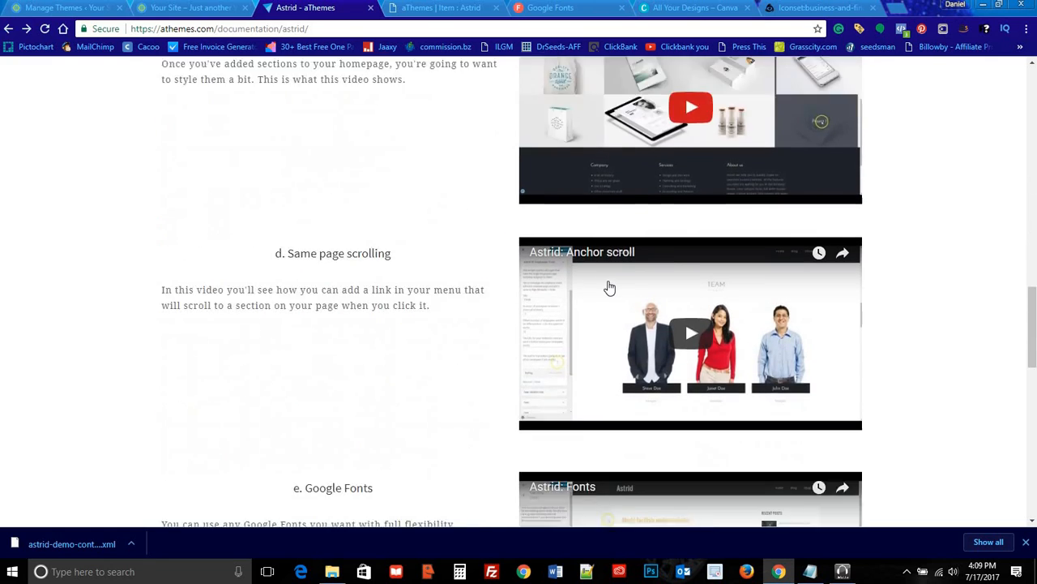
scroll(416, 114, "up", 20)
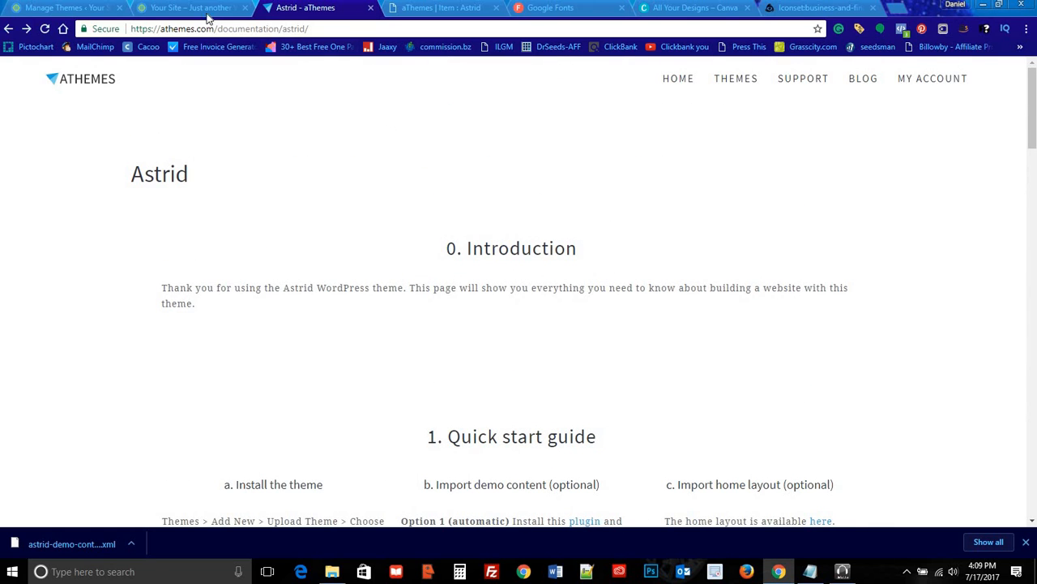
Step: Install the WordPress importer from the site's import tools and run it
left_click(134, 11)
left_click(69, 10)
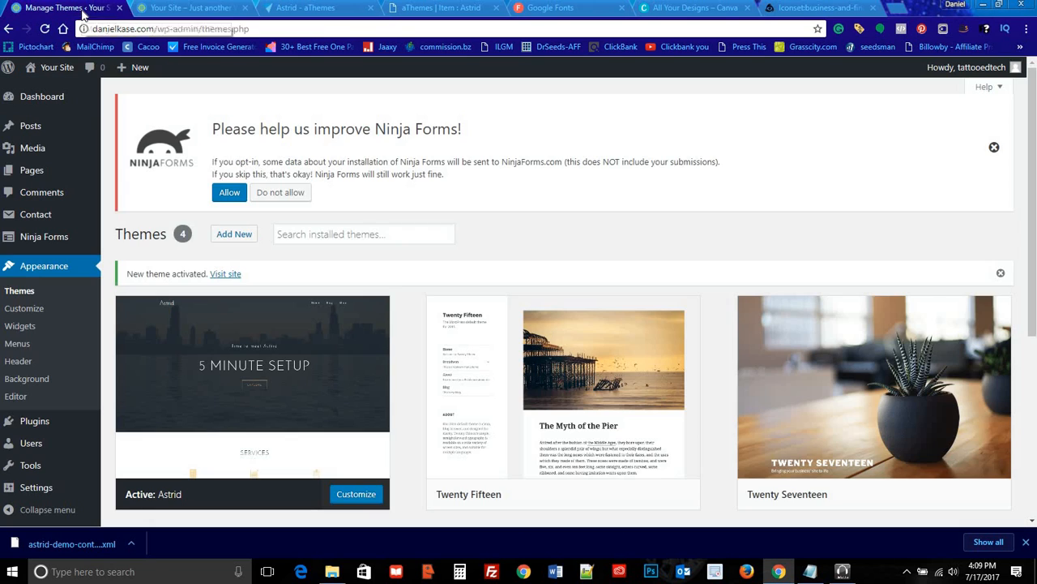
mouse_move(29, 467)
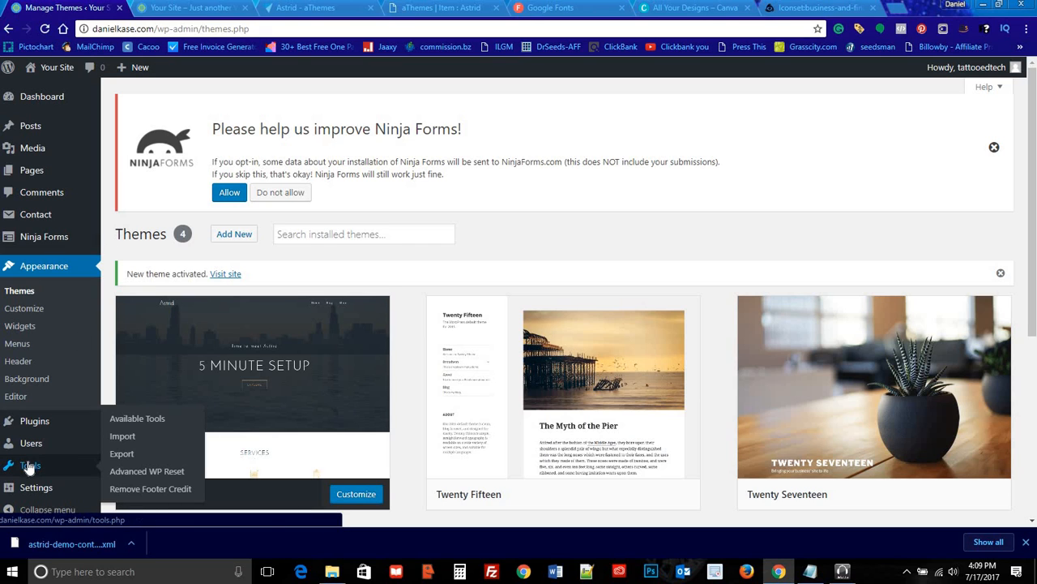
left_click(123, 436)
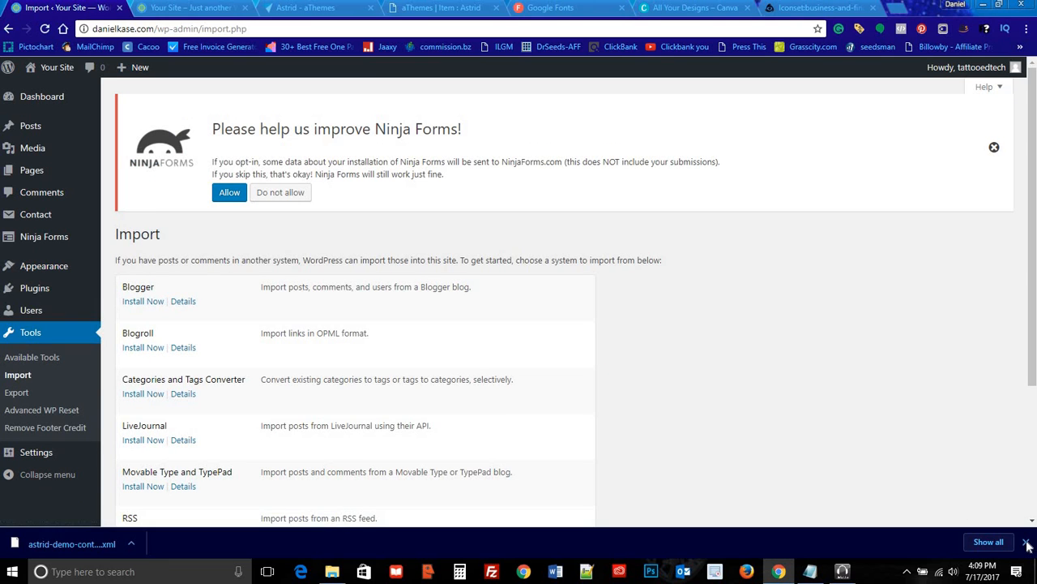
scroll(387, 306, "down", 2)
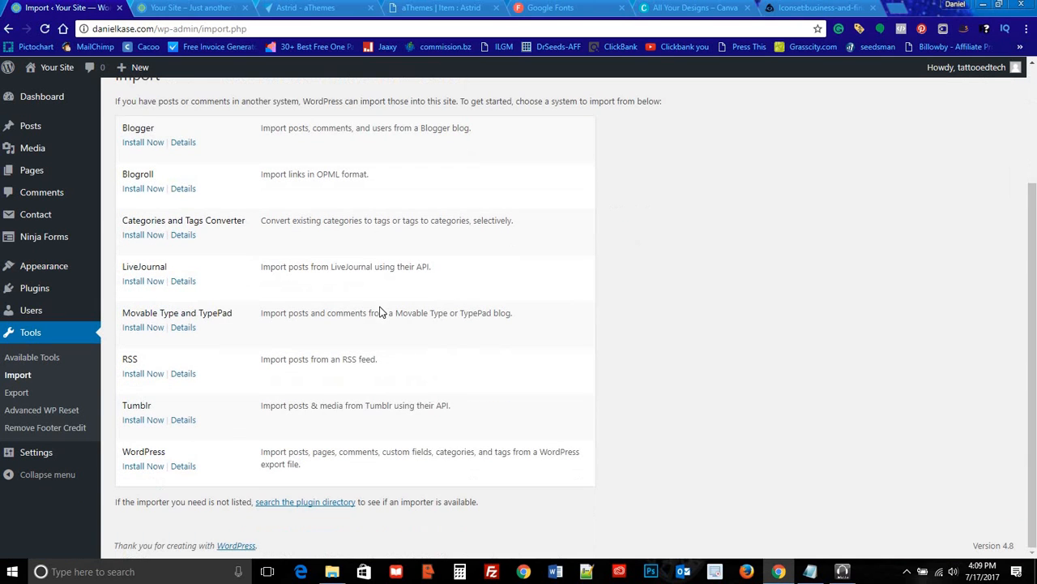
left_click(142, 466)
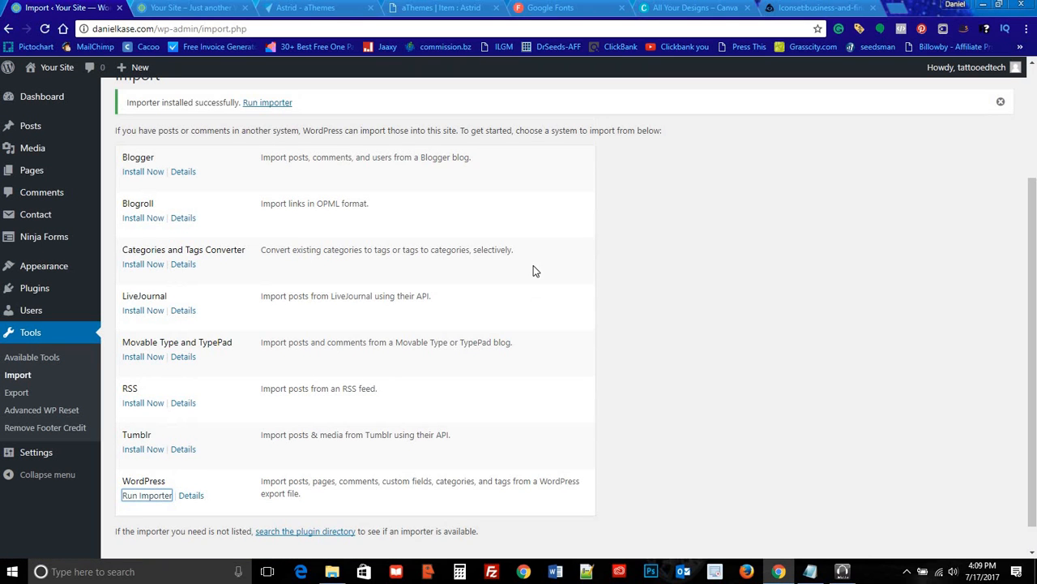
scroll(340, 201, "up", 2)
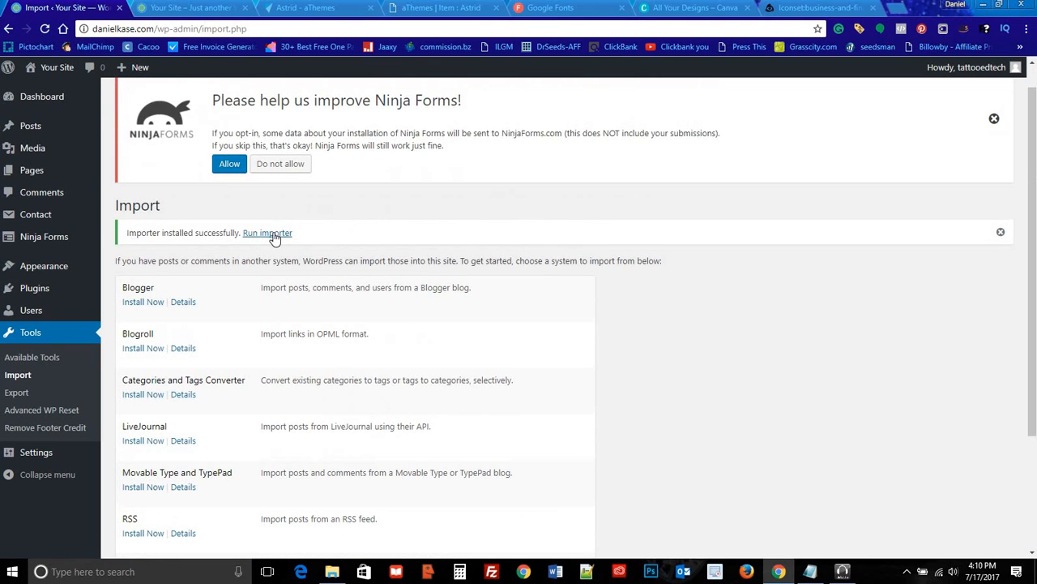
left_click(270, 234)
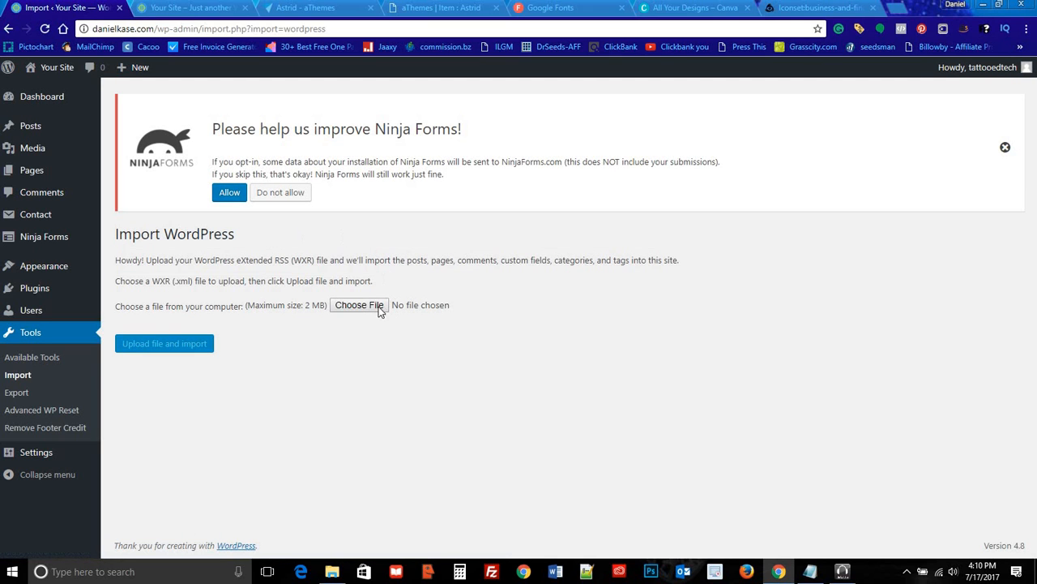
left_click(364, 306)
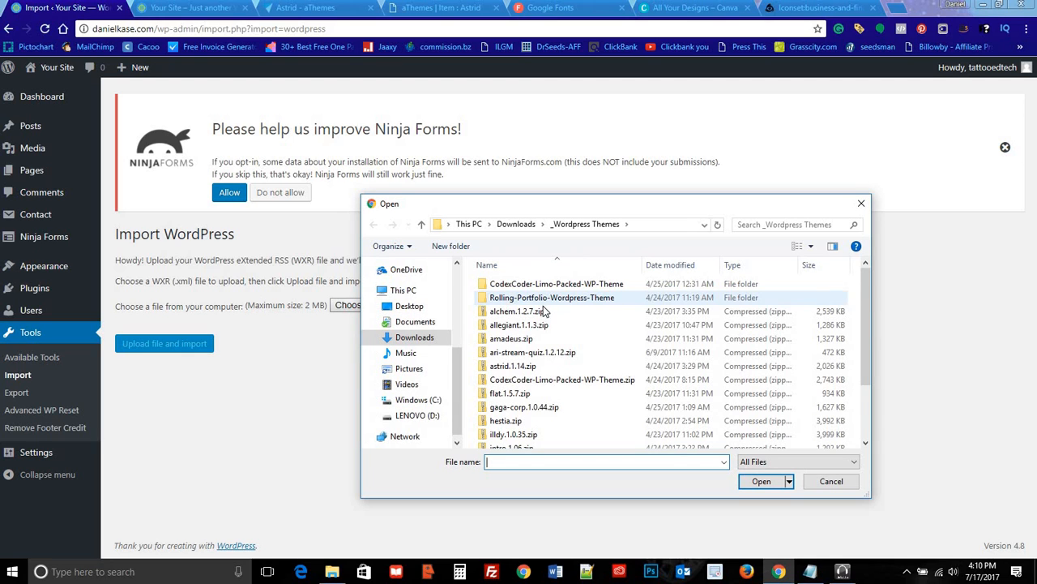
scroll(548, 326, "down", 2)
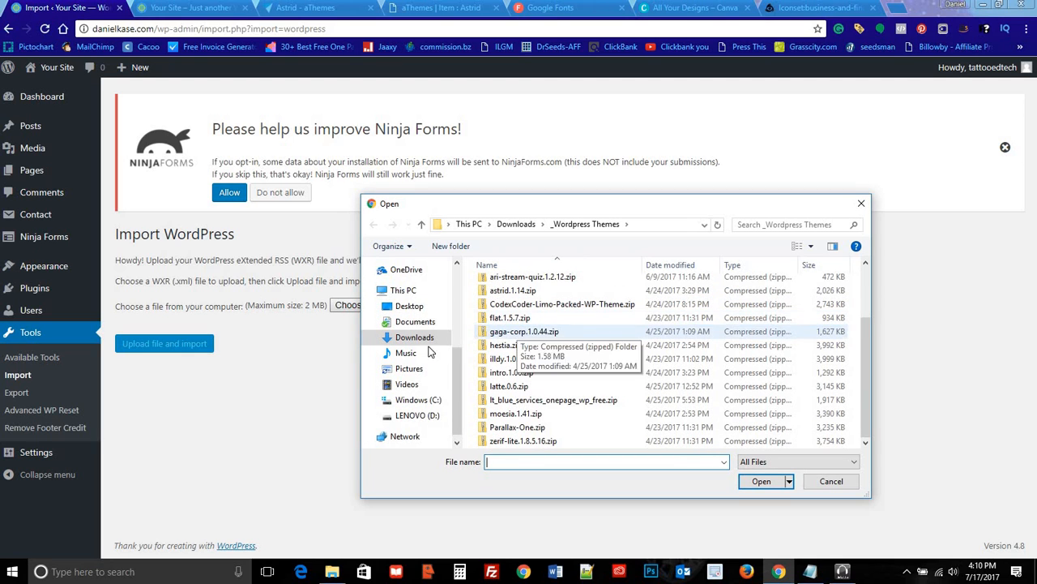
scroll(561, 326, "up", 2)
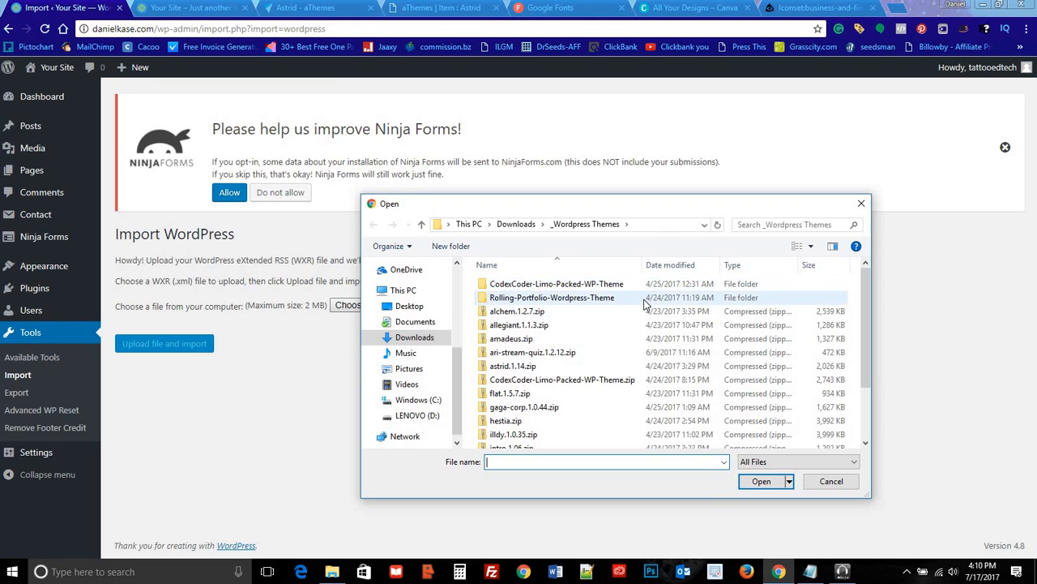
left_click(862, 204)
Step: Return to the Astrid documentation, check its video help for the demo import, and download the manual demo content file again
left_click(448, 9)
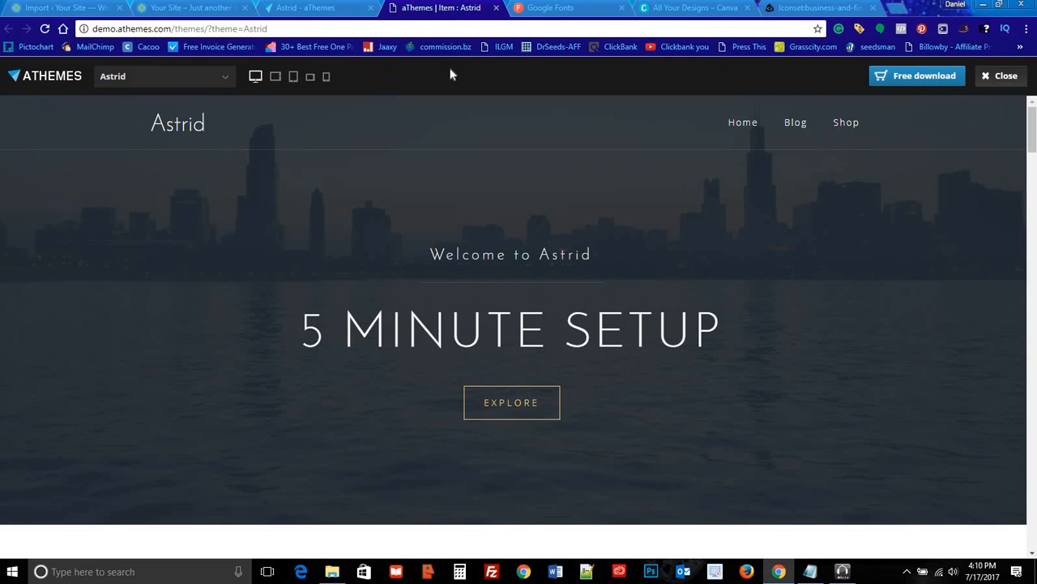
left_click(328, 12)
scroll(543, 314, "down", 3)
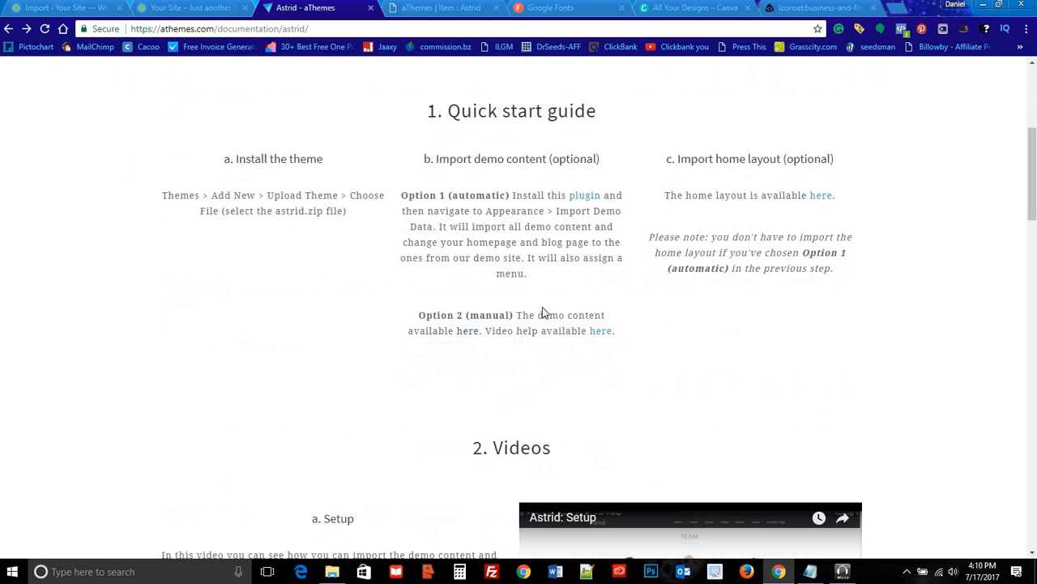
left_click(598, 332)
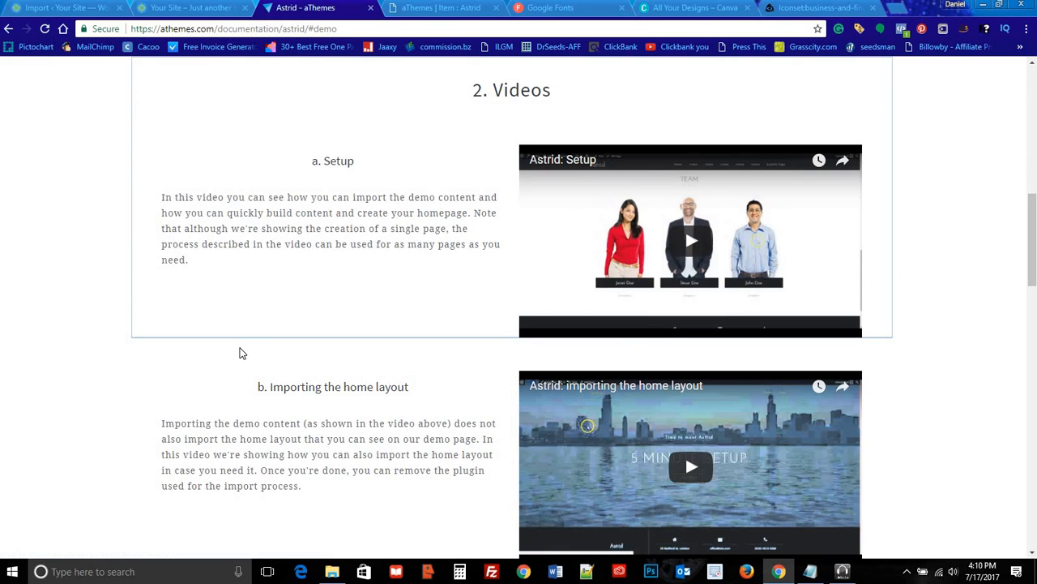
scroll(340, 310, "up", 3)
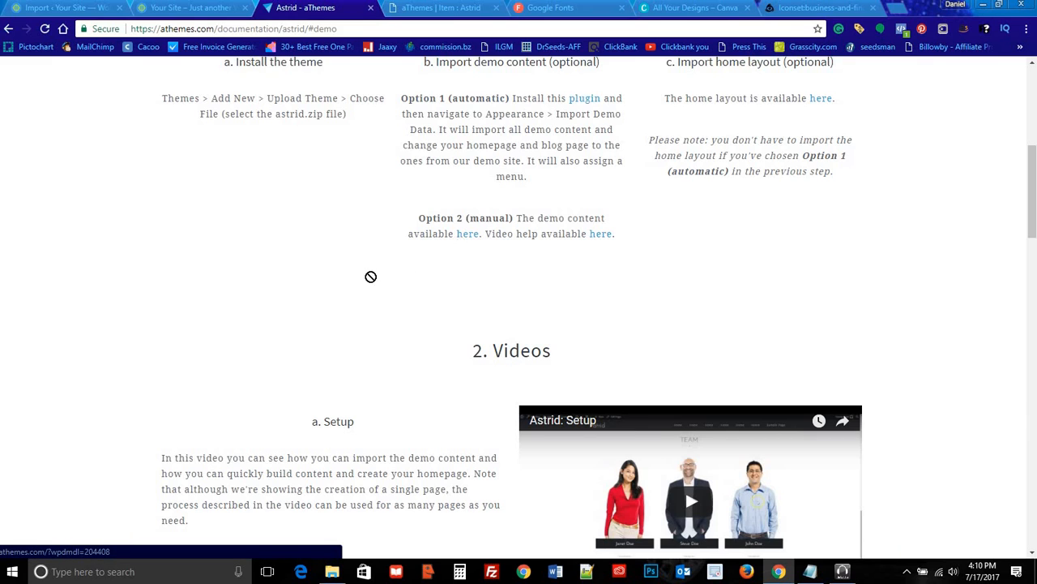
left_click_drag(370, 276, 466, 234)
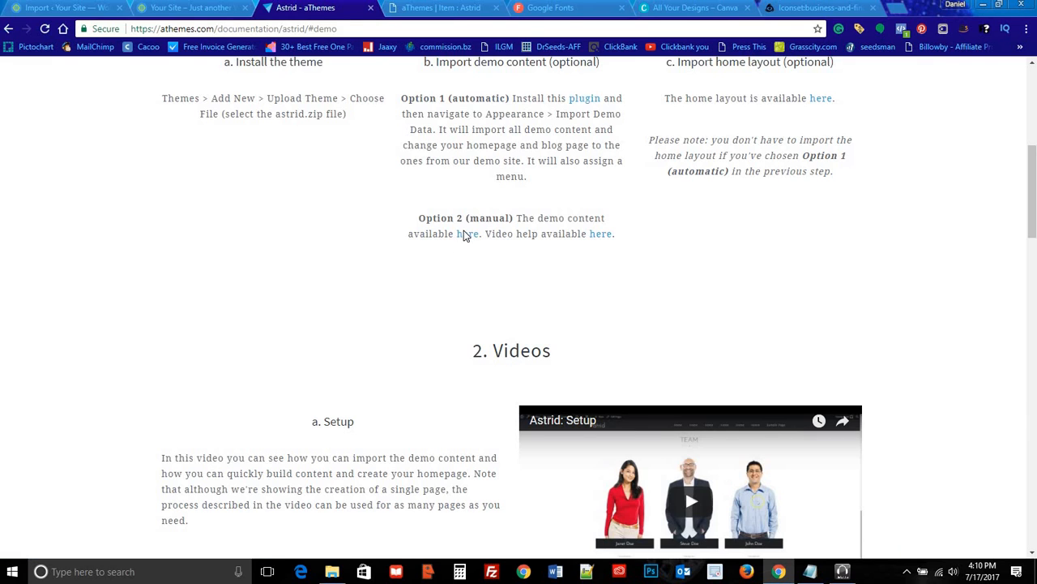
left_click(464, 233)
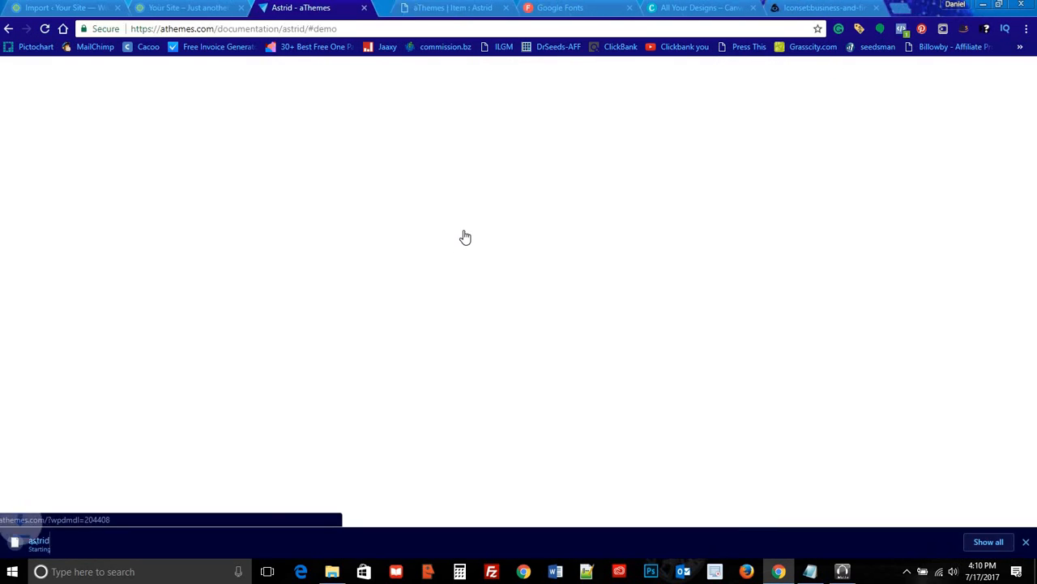
Step: Show the downloaded astrid-demo-content (4).xml in its Downloads folder and return to the Import WordPress page
left_click(132, 544)
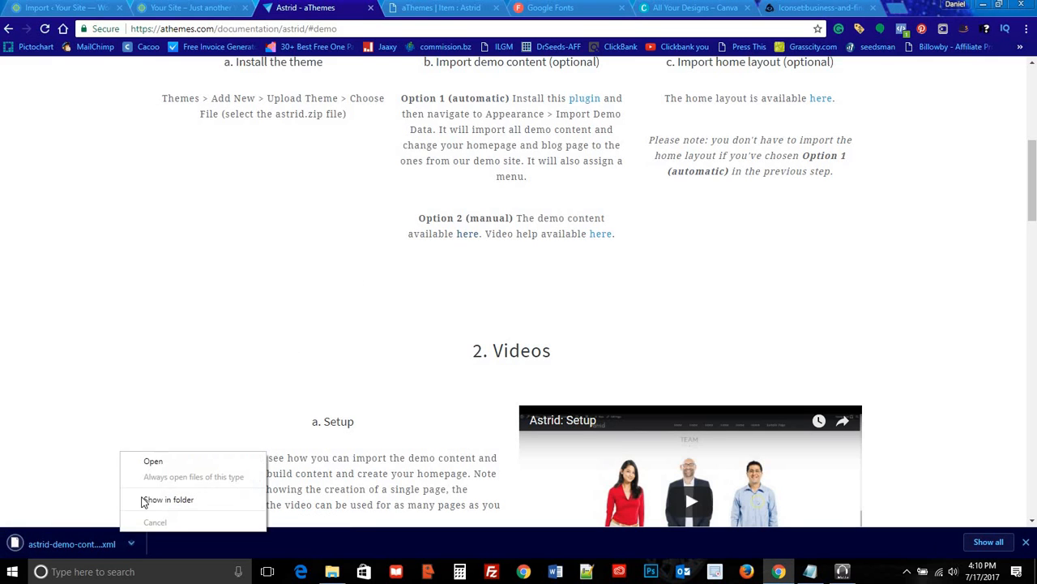
left_click(144, 500)
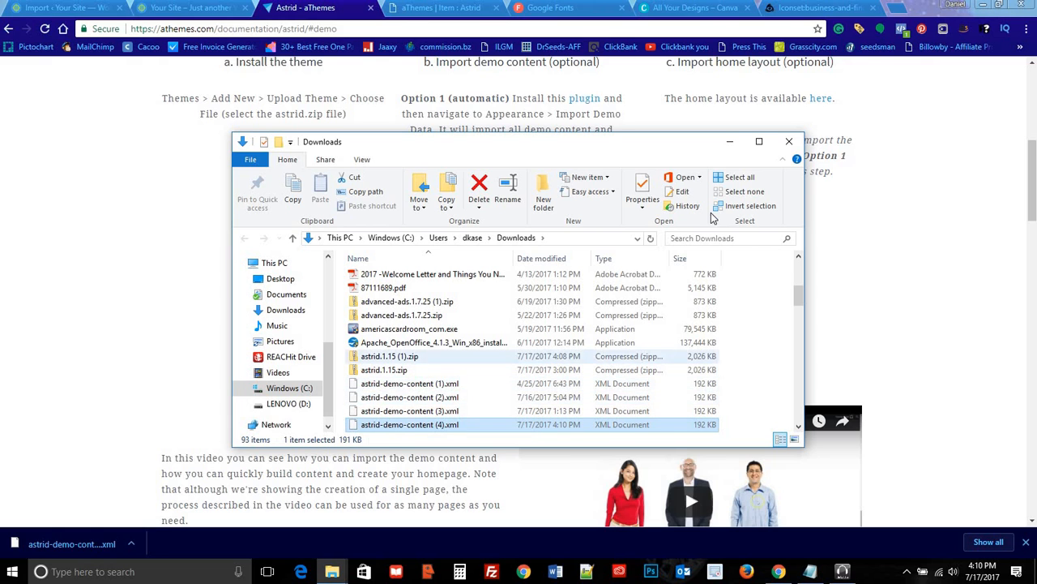
left_click(729, 141)
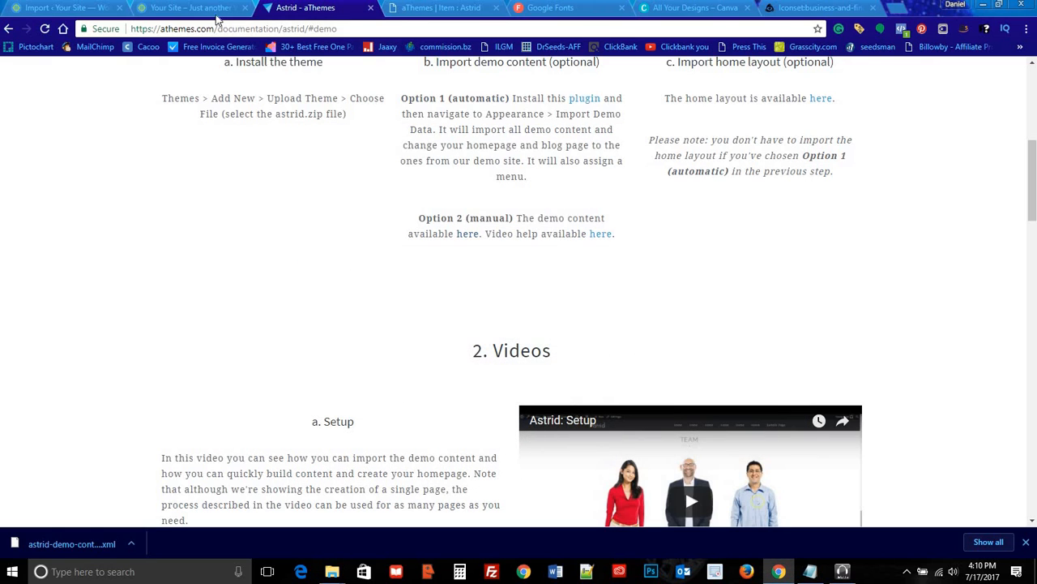
left_click(61, 7)
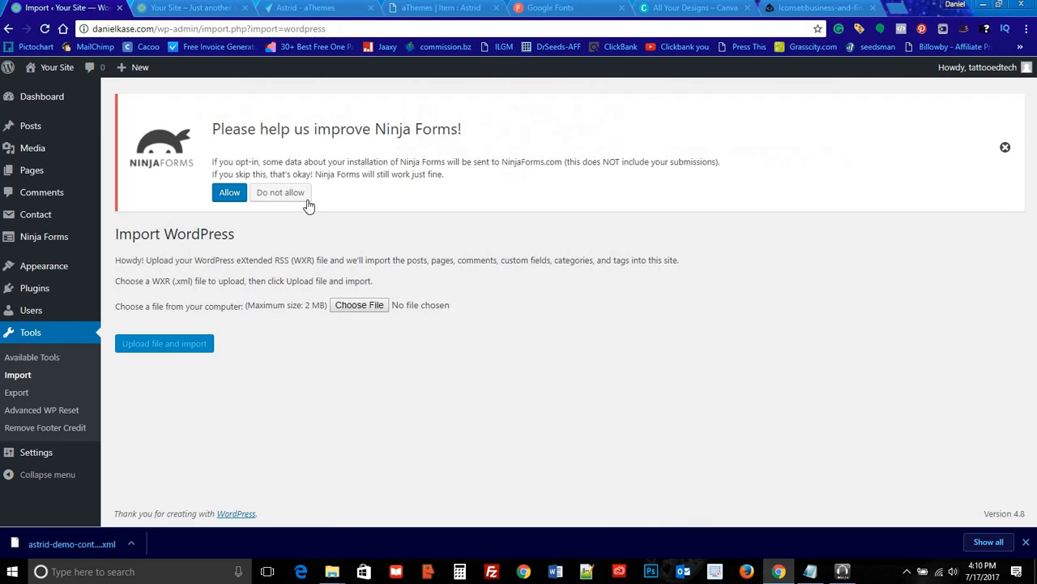
Step: Choose astrid-demo-content (1).xml from the Downloads folder and upload it to the WordPress importer
left_click(360, 303)
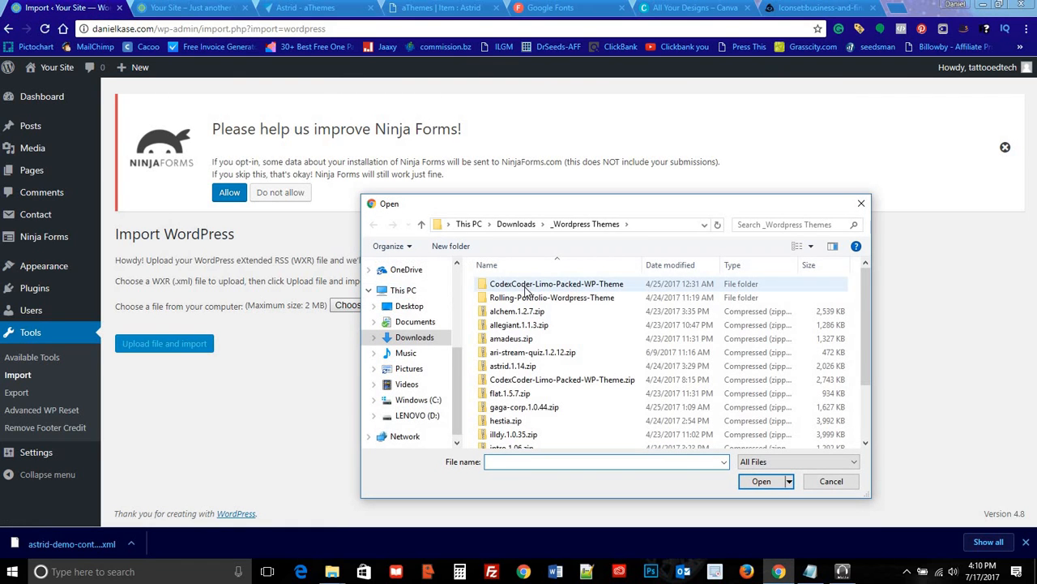
left_click(421, 337)
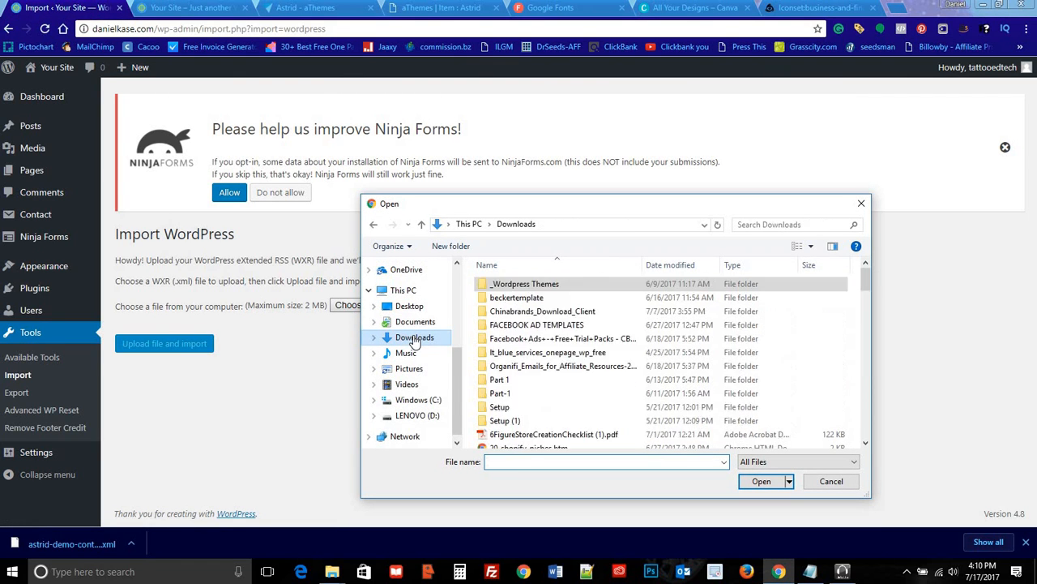
scroll(541, 330, "down", 3)
scroll(542, 330, "down", 4)
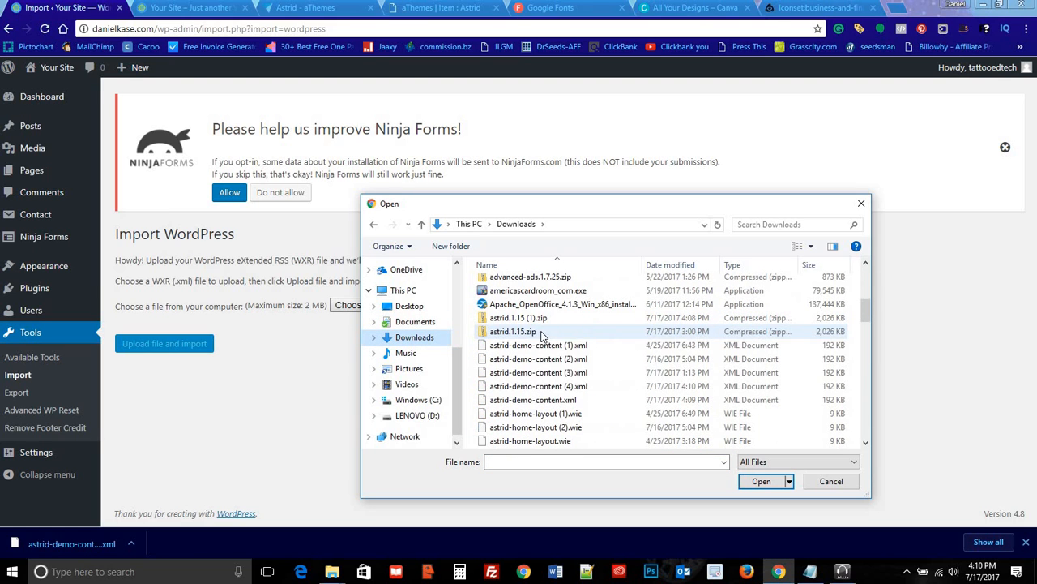
left_click(553, 347)
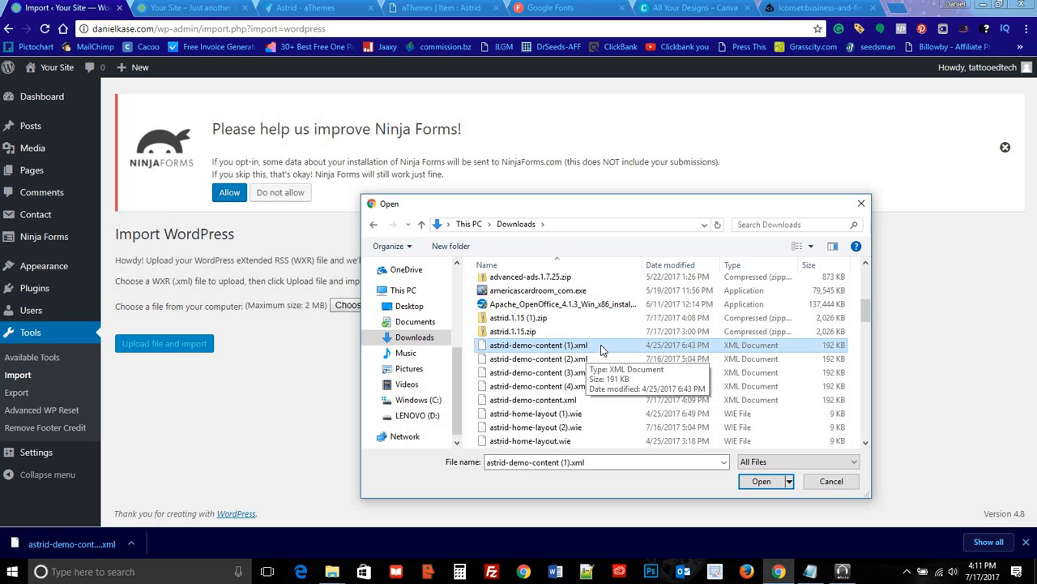
left_click(759, 483)
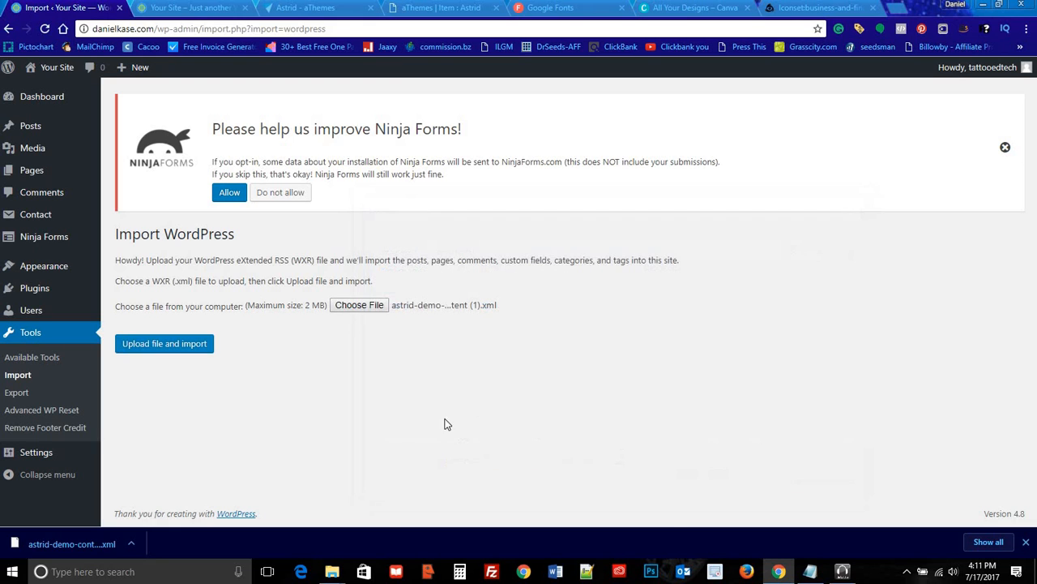
left_click(165, 348)
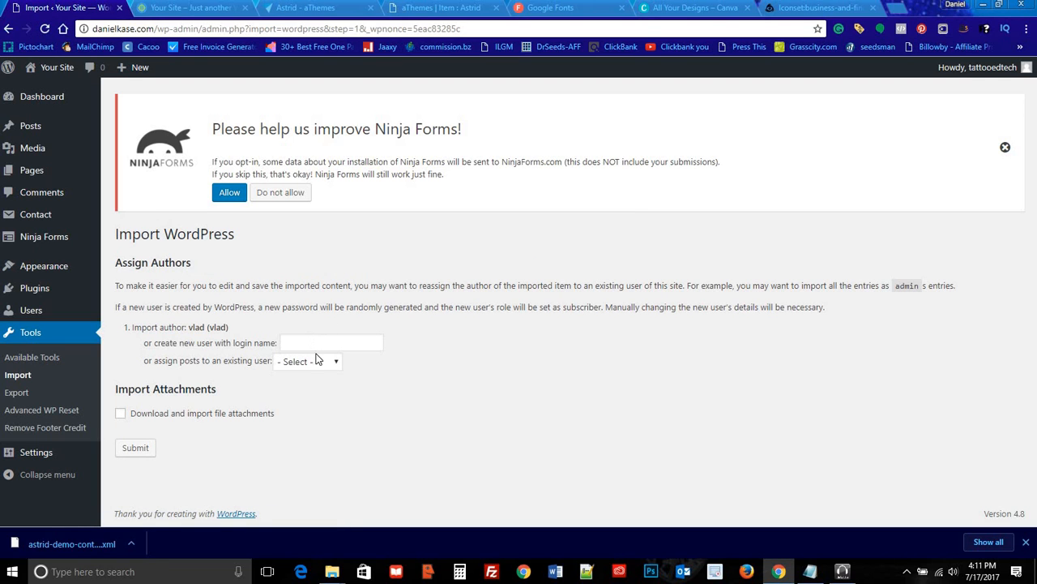
Step: Enter the site's own login name as the new user for the imported author
left_click(316, 347)
type("tatt")
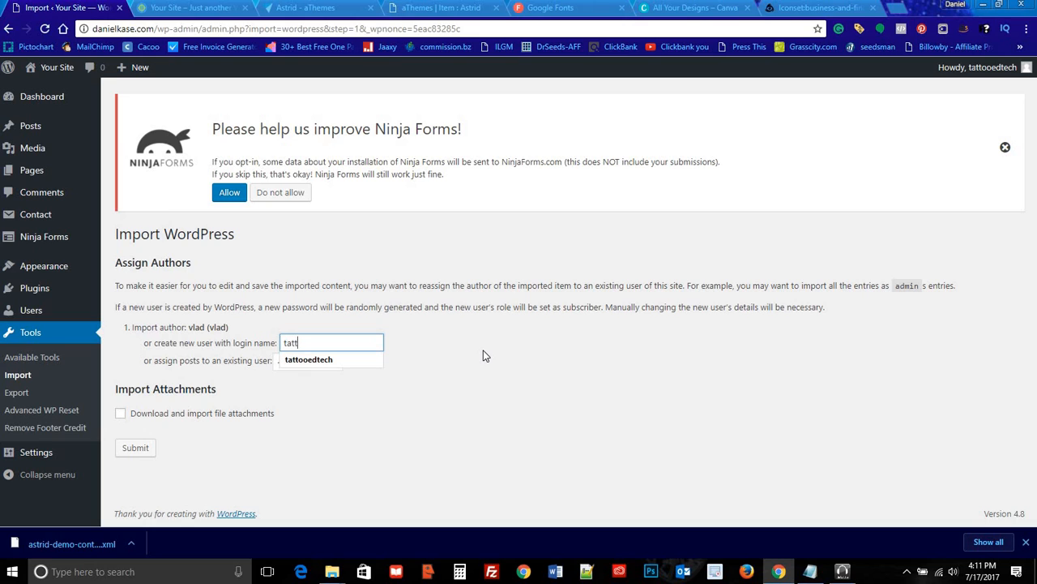
type("ooedtec")
left_click(341, 360)
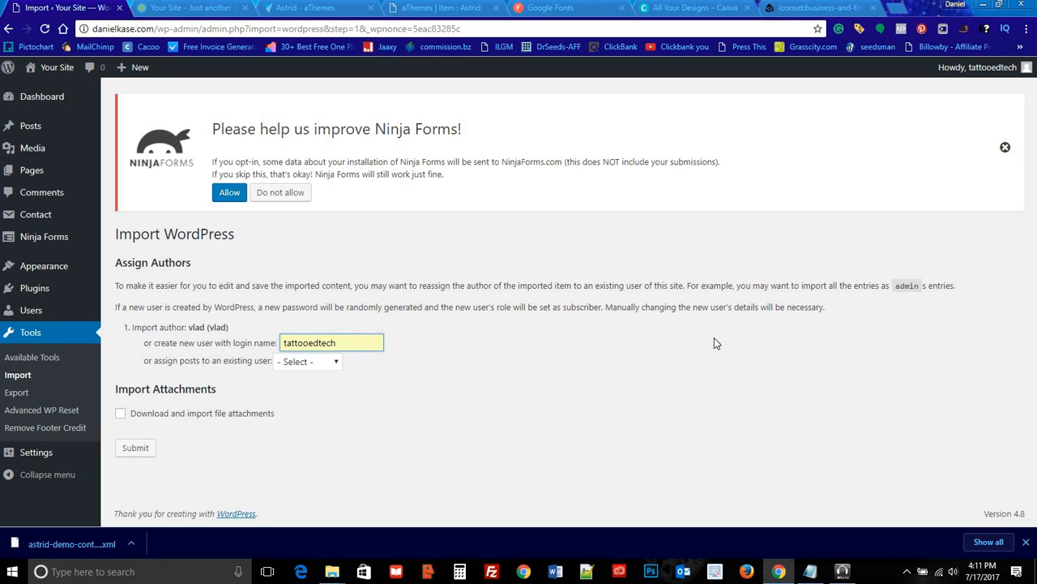
mouse_move(1000, 70)
Step: Assign the imported posts to the existing site user, include downloading file attachments, and submit the import
left_click(121, 413)
left_click(305, 366)
left_click(431, 354)
left_click(310, 361)
left_click(298, 389)
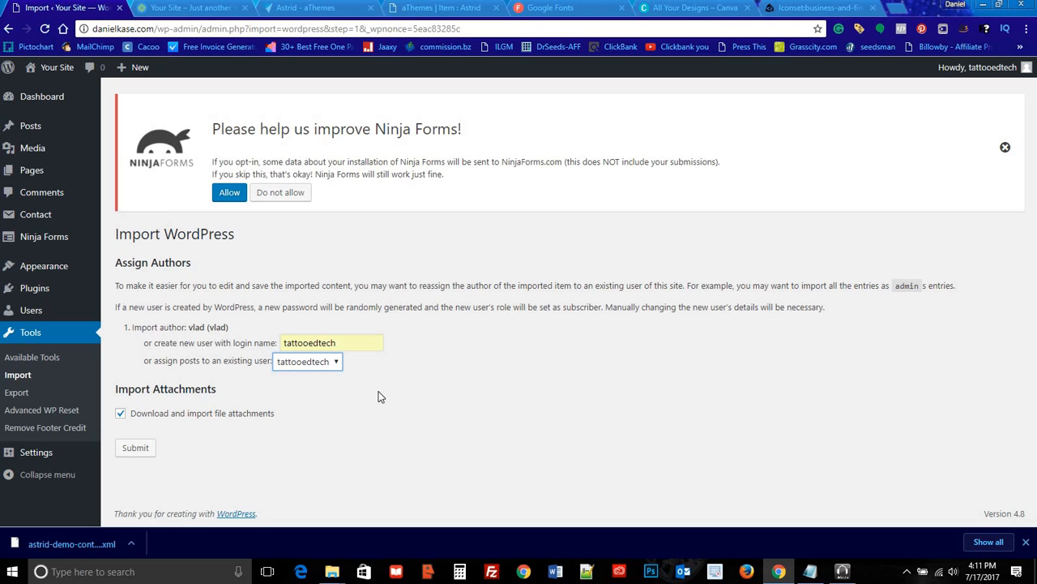
left_click(134, 450)
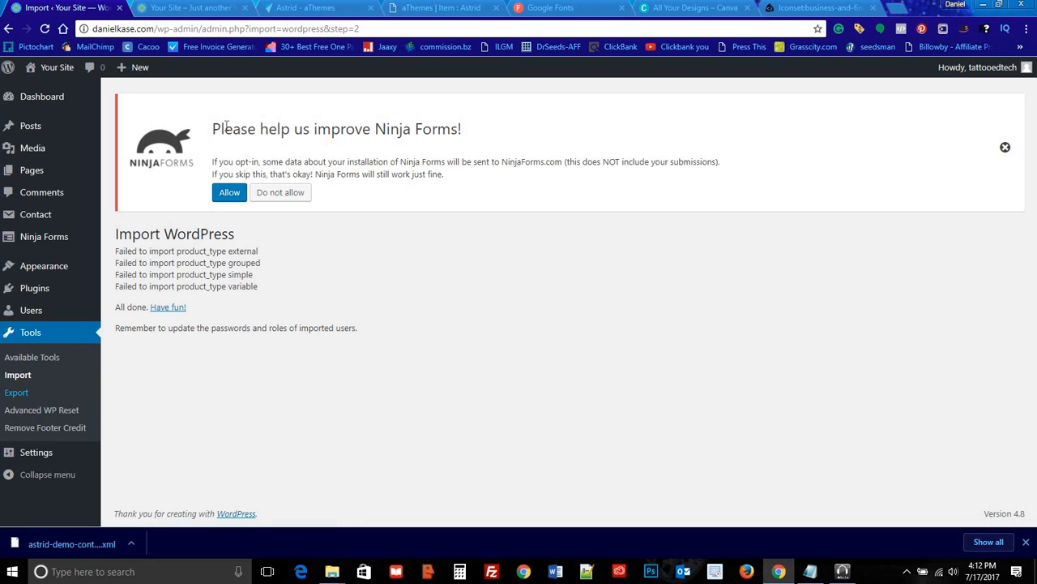
Step: Reload the live site, look through the imported demo content down to the footer, and view the Homepage page
left_click(220, 13)
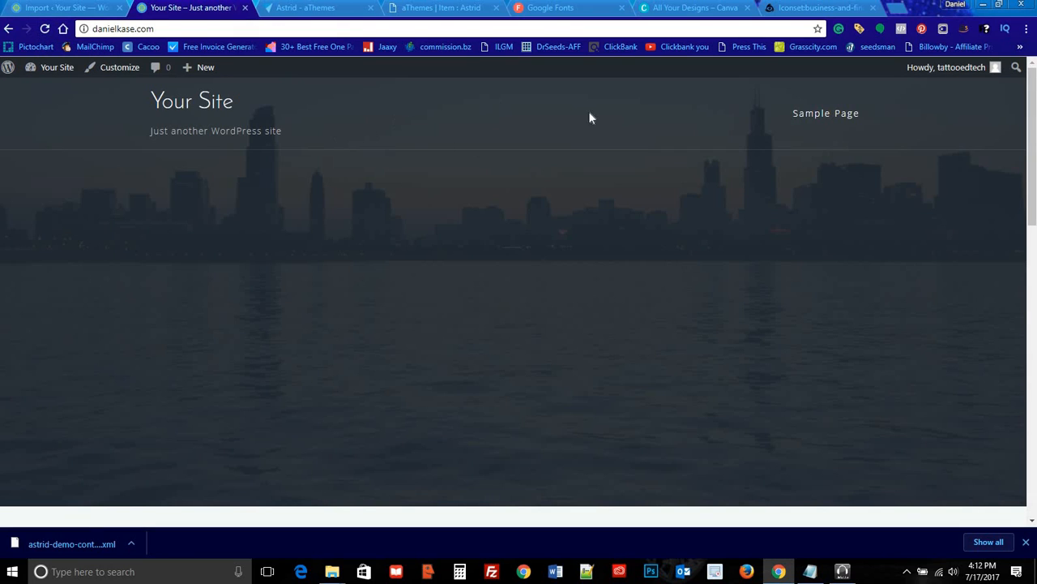
left_click(45, 30)
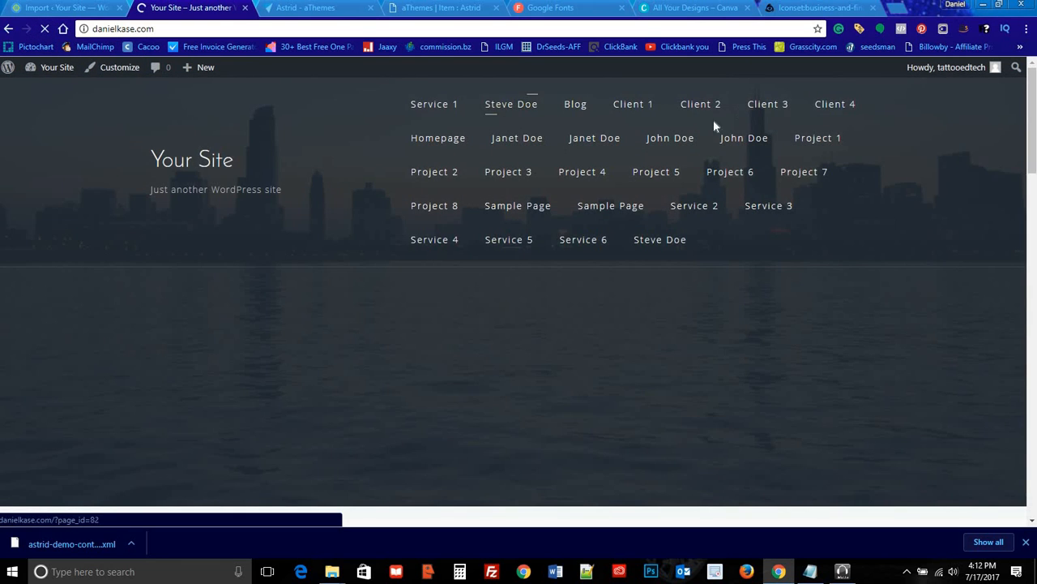
scroll(432, 231, "down", 7)
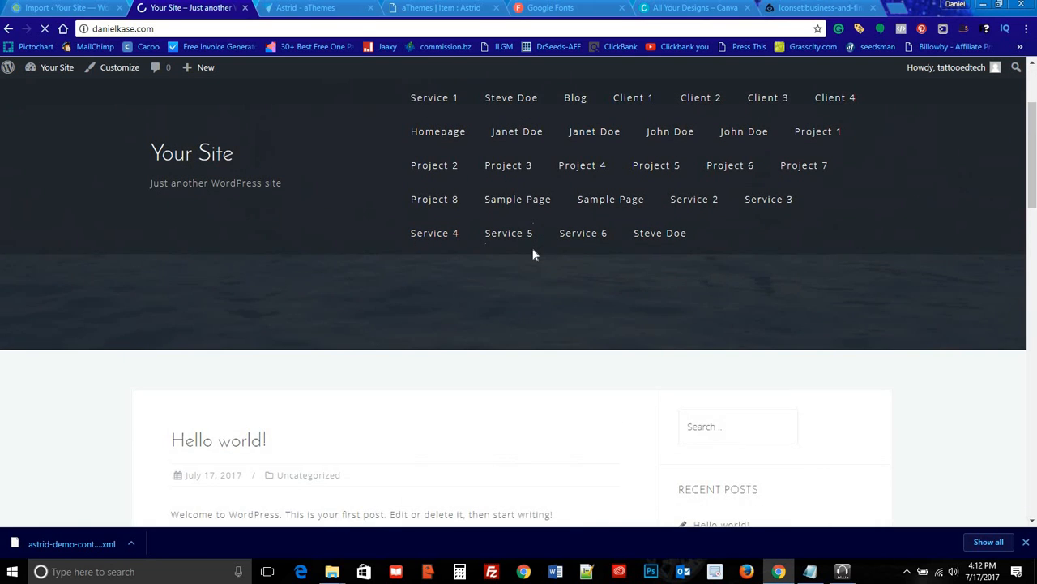
scroll(574, 297, "down", 9)
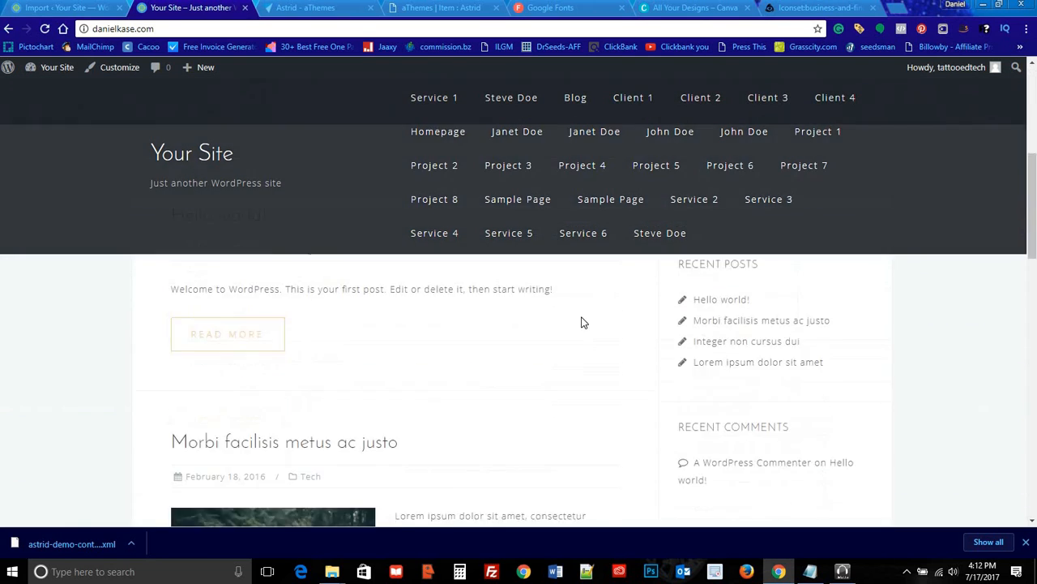
scroll(580, 332, "down", 6)
scroll(551, 331, "up", 6)
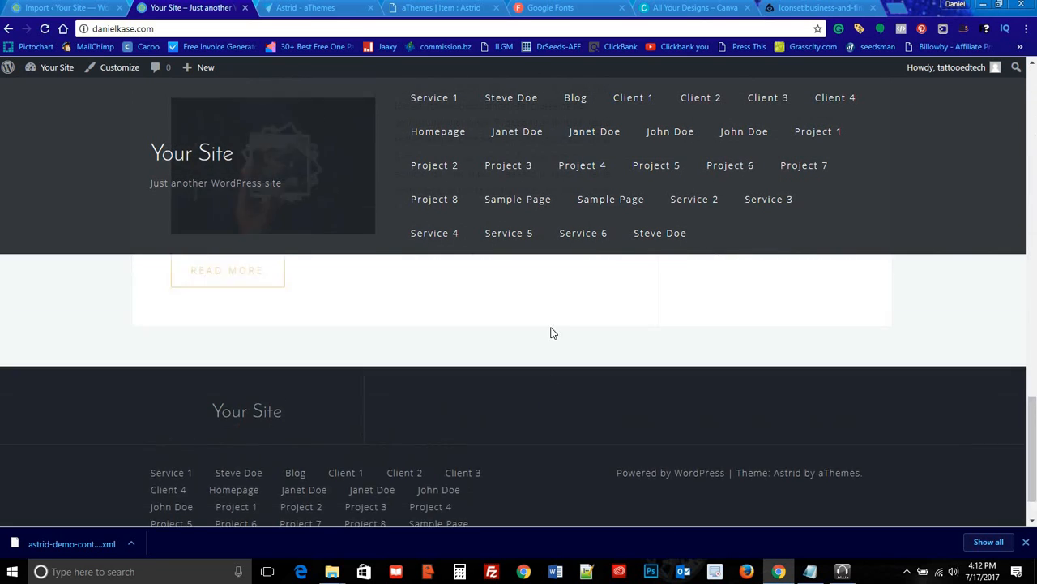
scroll(522, 342, "up", 10)
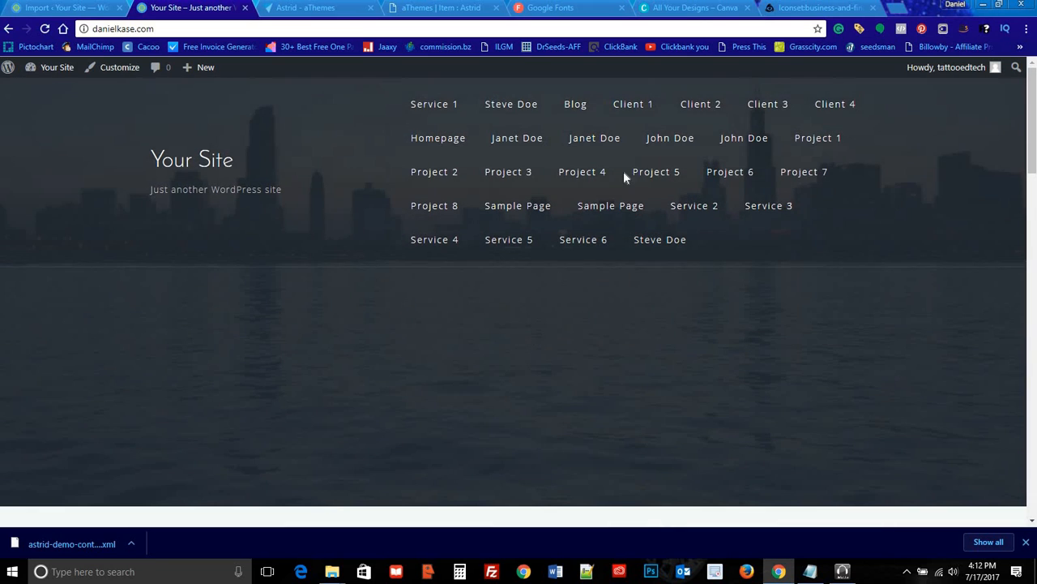
left_click(438, 140)
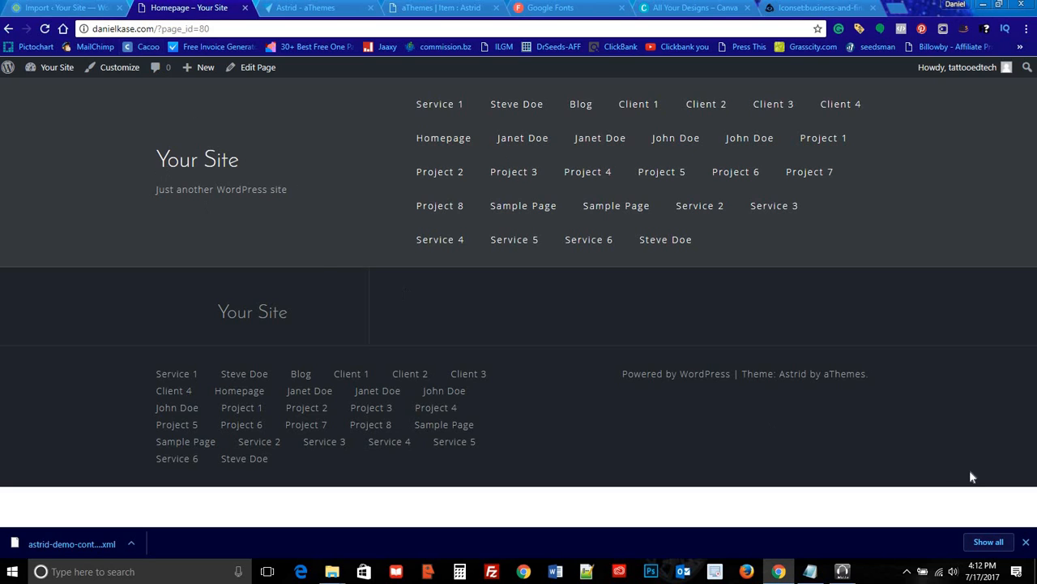
left_click(1027, 541)
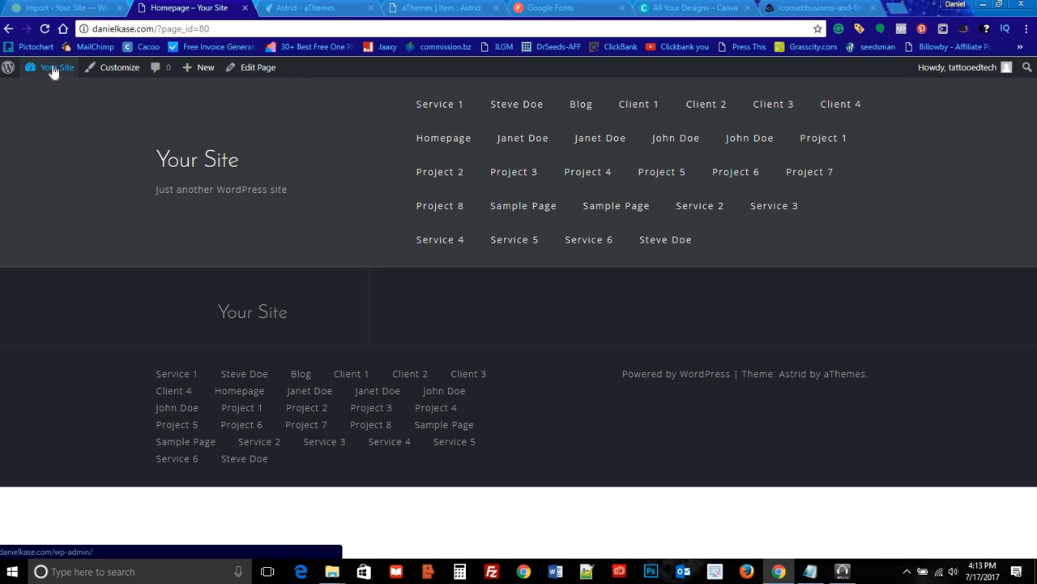
Step: Return to the site's WordPress admin and open the list of all pages
mouse_move(52, 71)
left_click(63, 8)
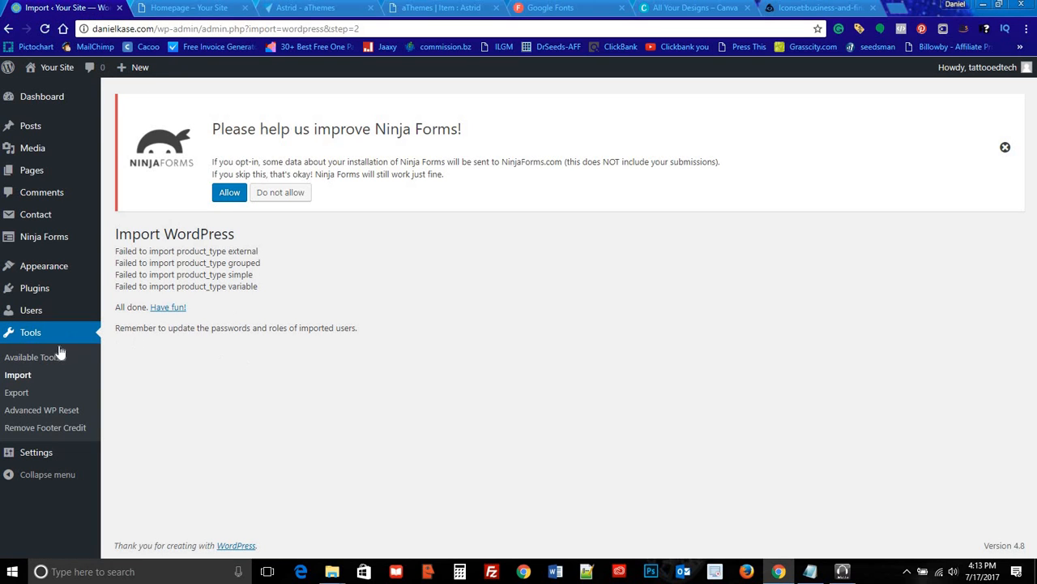
mouse_move(50, 267)
mouse_move(85, 269)
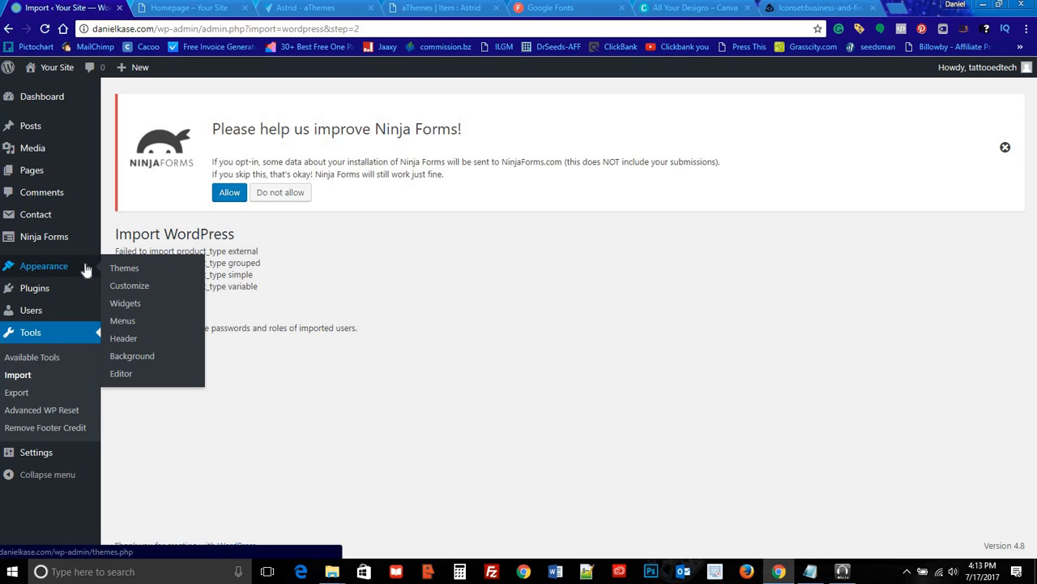
mouse_move(47, 145)
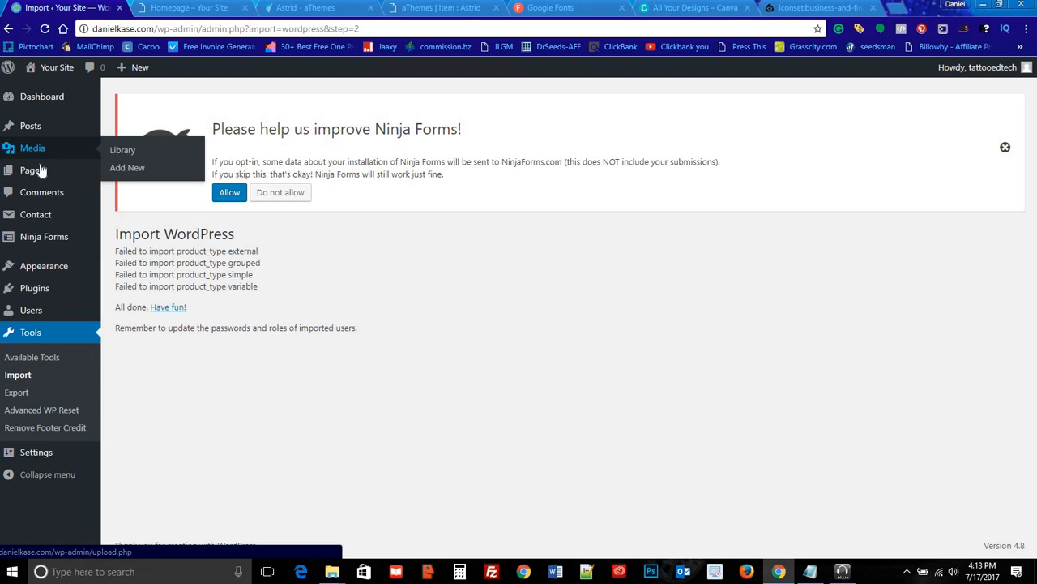
left_click(40, 171)
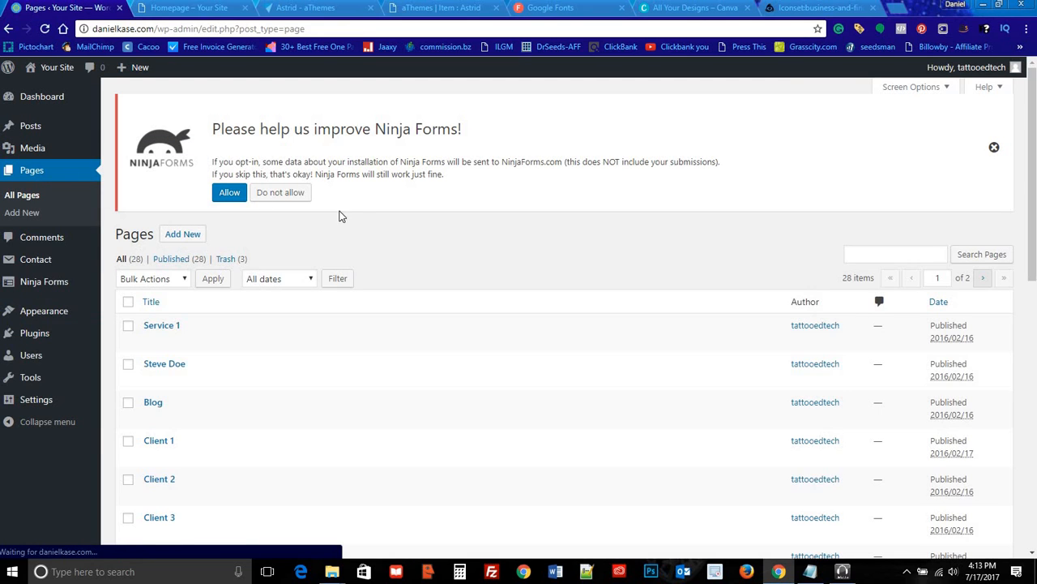
Step: Create a new page titled "Contact Us", keep the Default Template, and publish it
left_click(190, 235)
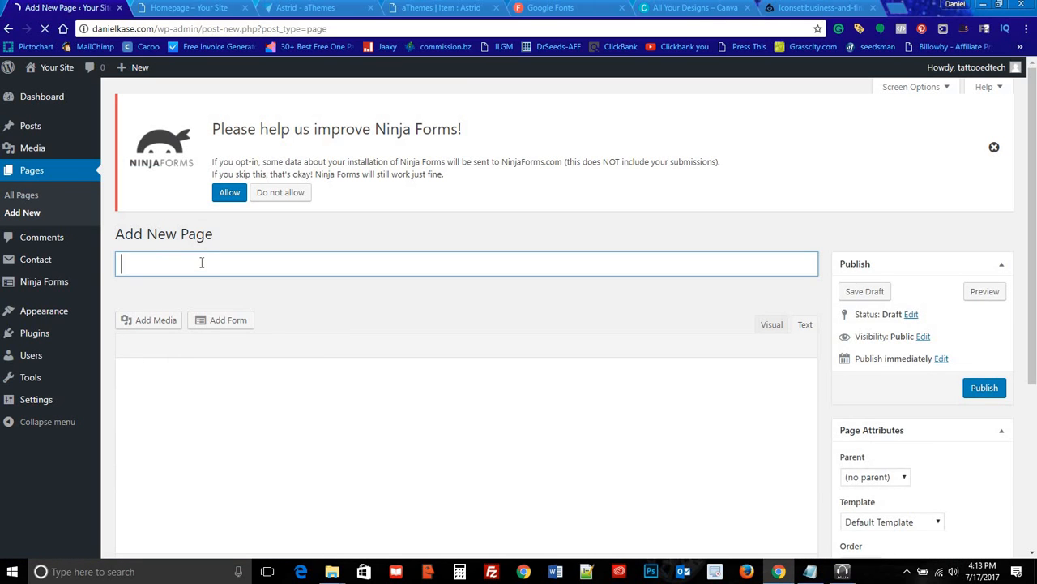
type("Conta")
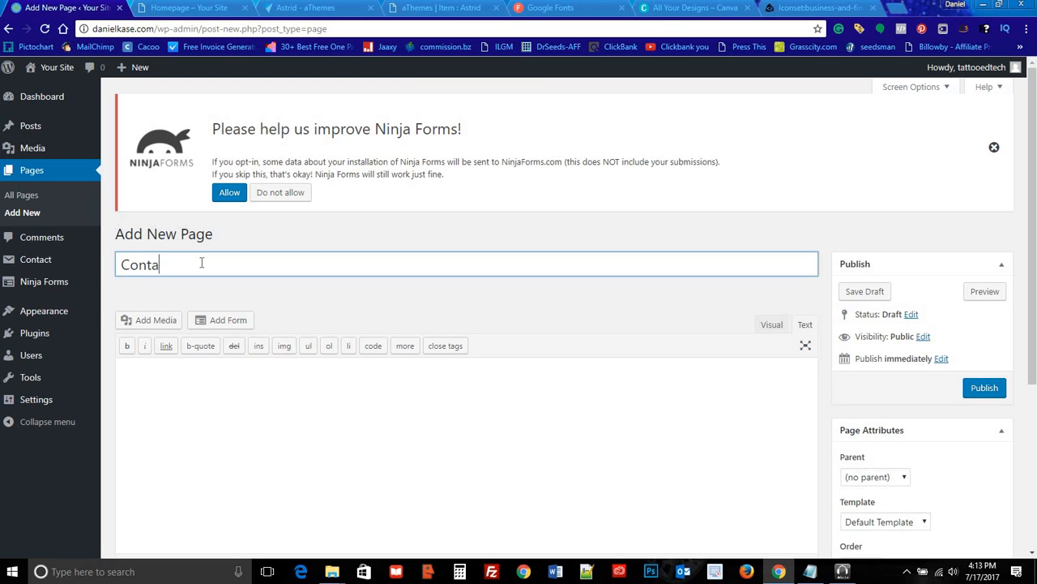
type("ct Us")
scroll(891, 340, "down", 2)
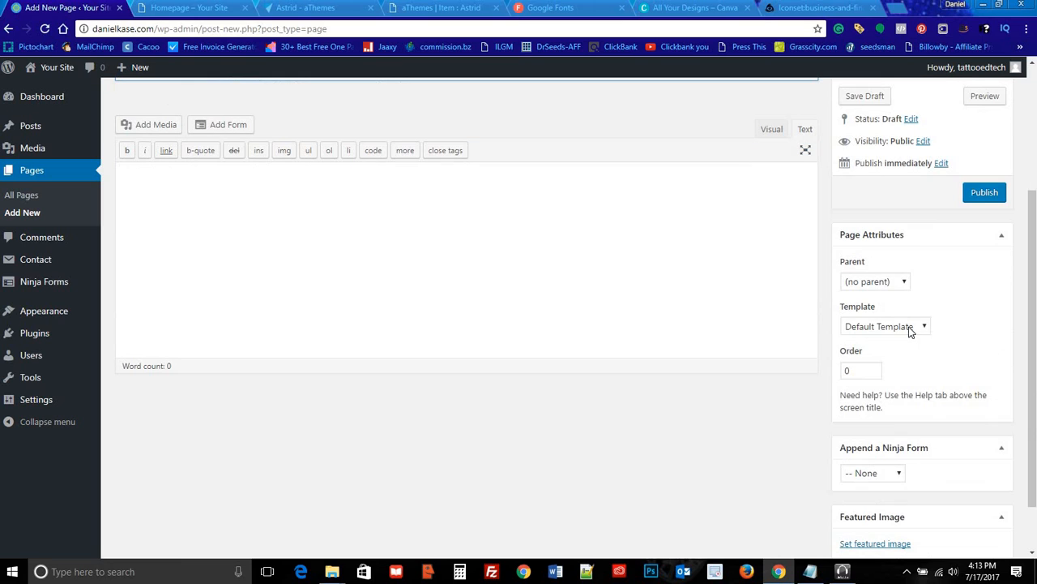
left_click(908, 325)
left_click(908, 324)
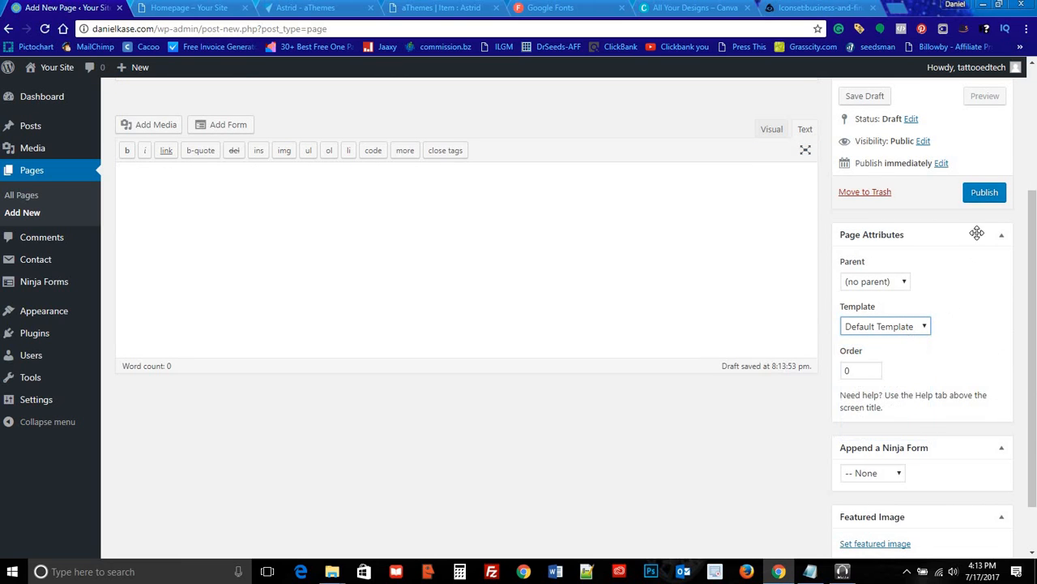
left_click(985, 194)
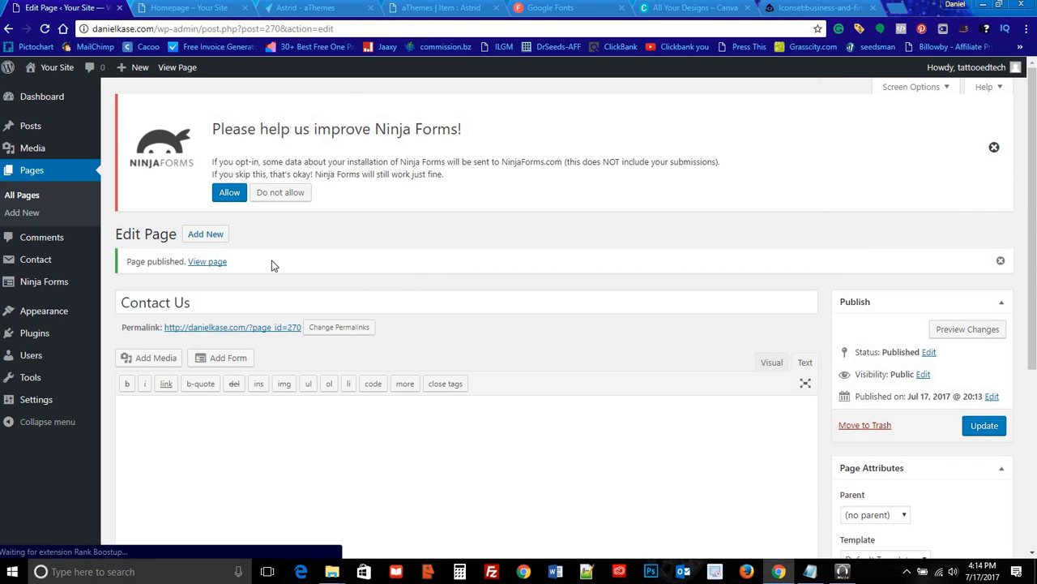
Step: Add another new page titled "About Us" and publish it
left_click(215, 235)
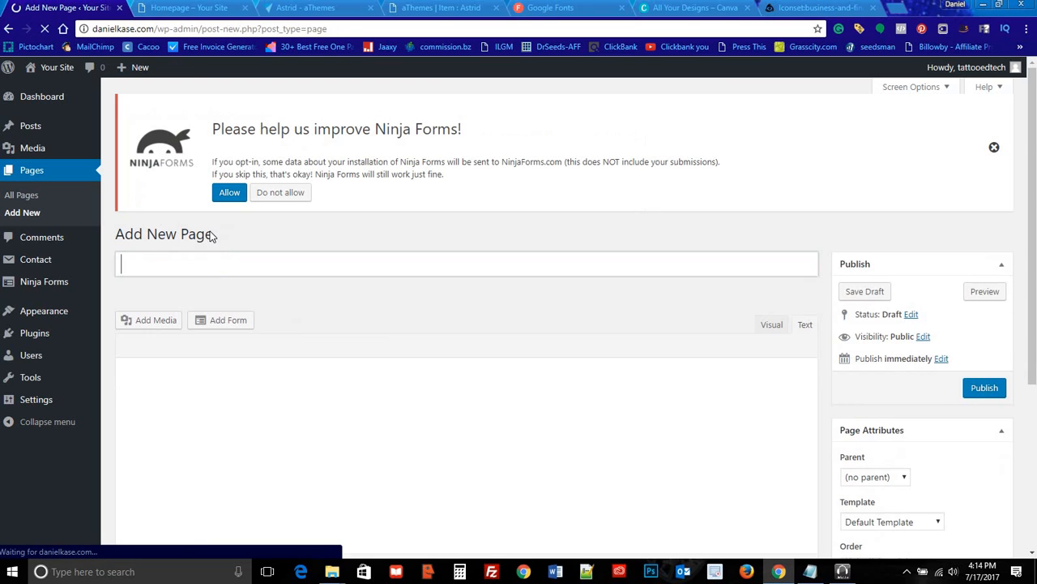
left_click(209, 267)
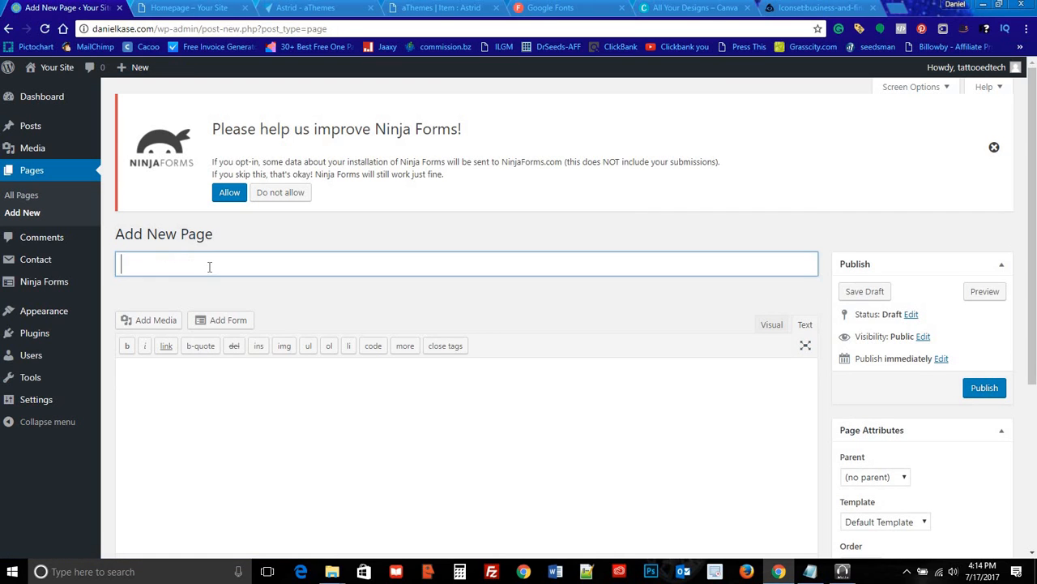
type("About Us")
left_click(984, 389)
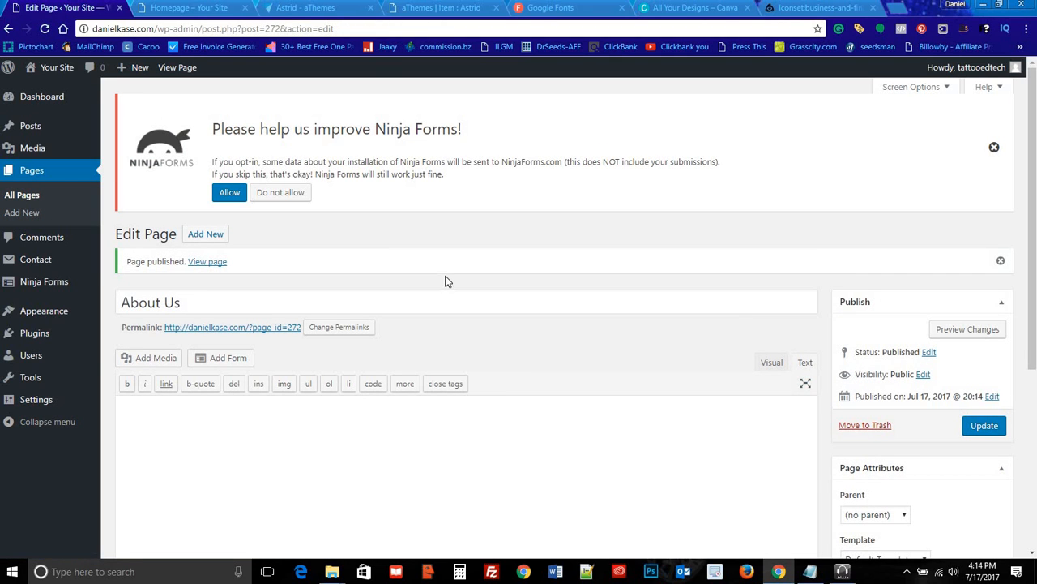
Step: Add a third new page titled "Get a Free Quote" and publish it
left_click(211, 234)
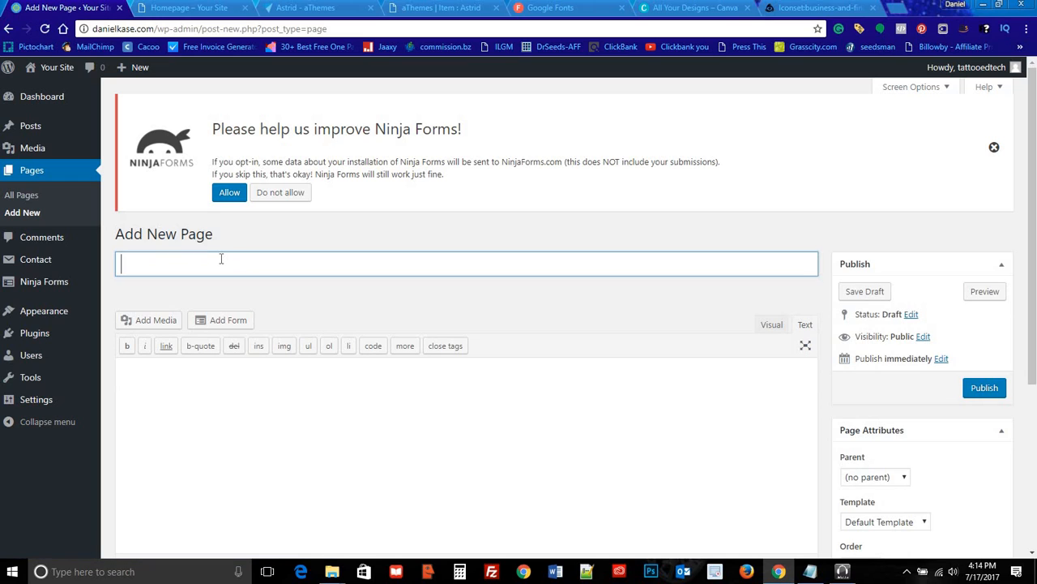
type("Get a Free Quote")
left_click(983, 394)
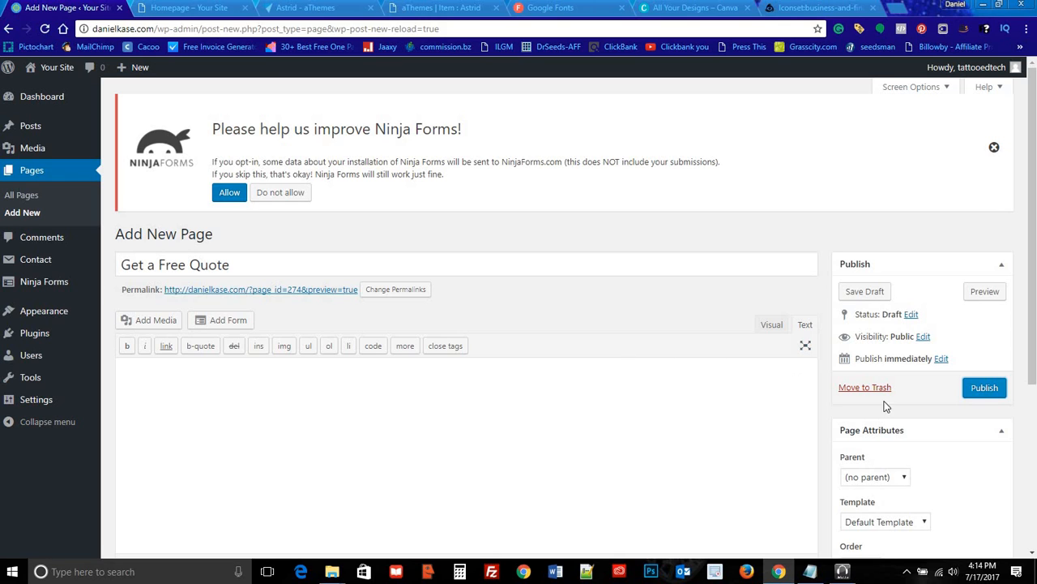
left_click(975, 389)
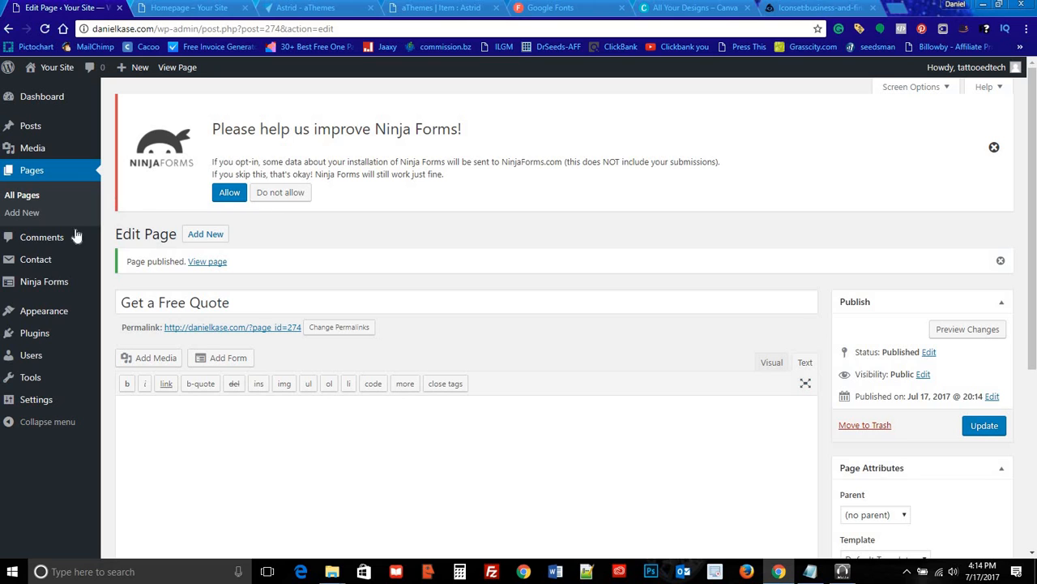
Step: Open the theme customizer and look through the widgets in its Sidebar area
mouse_move(84, 313)
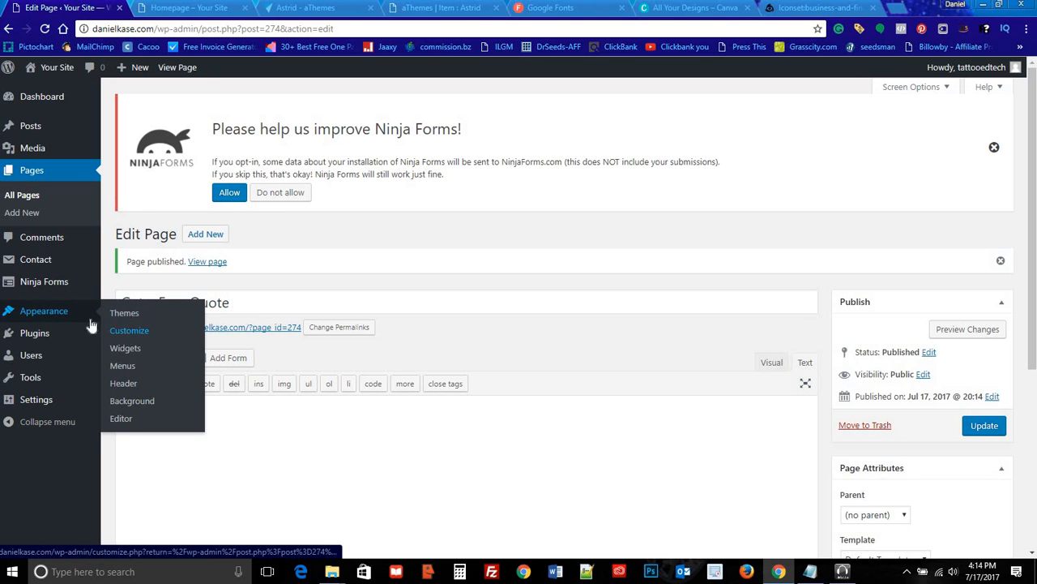
left_click(131, 330)
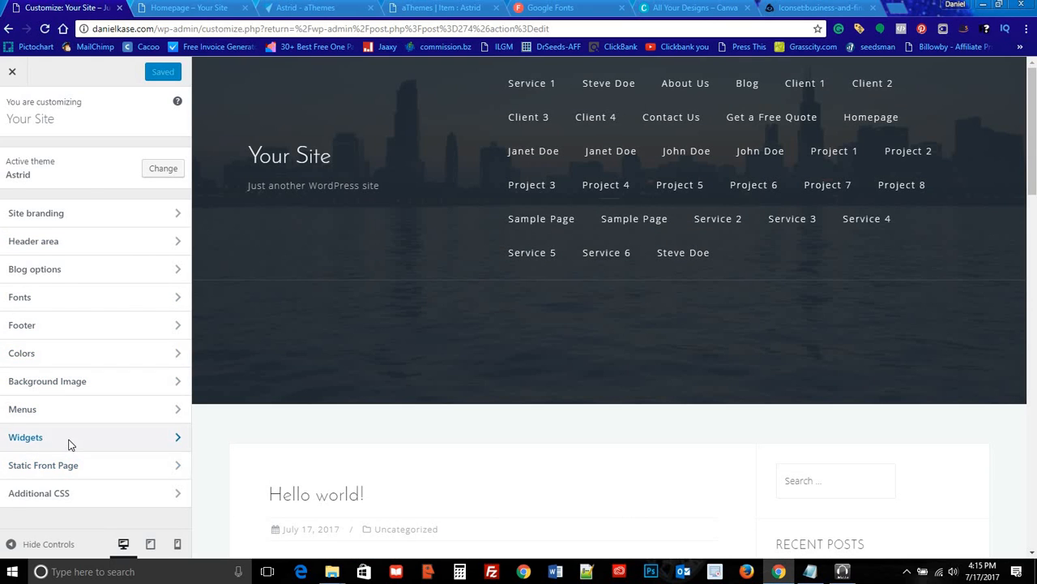
left_click(69, 442)
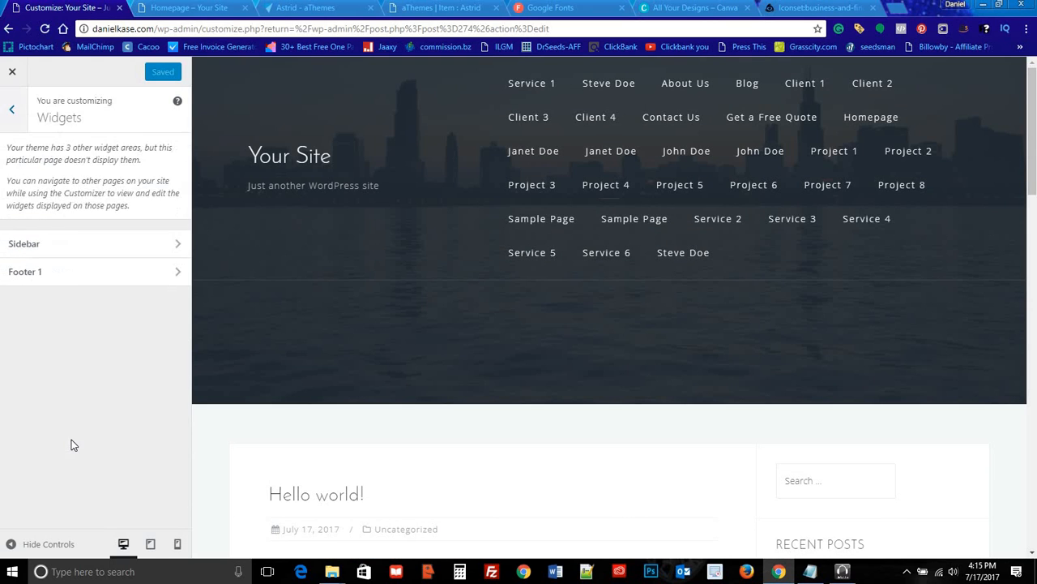
left_click(111, 245)
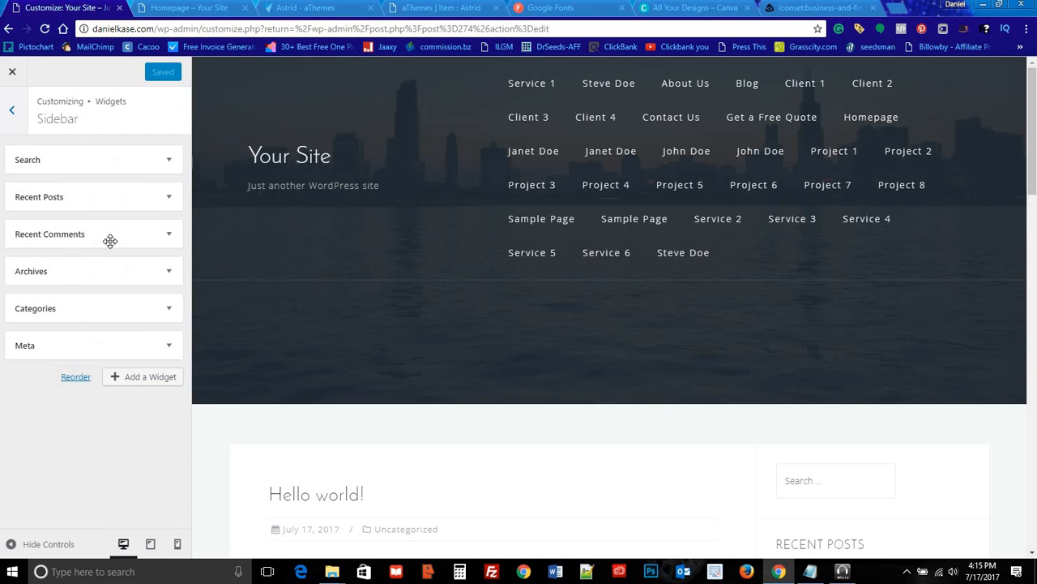
left_click(12, 119)
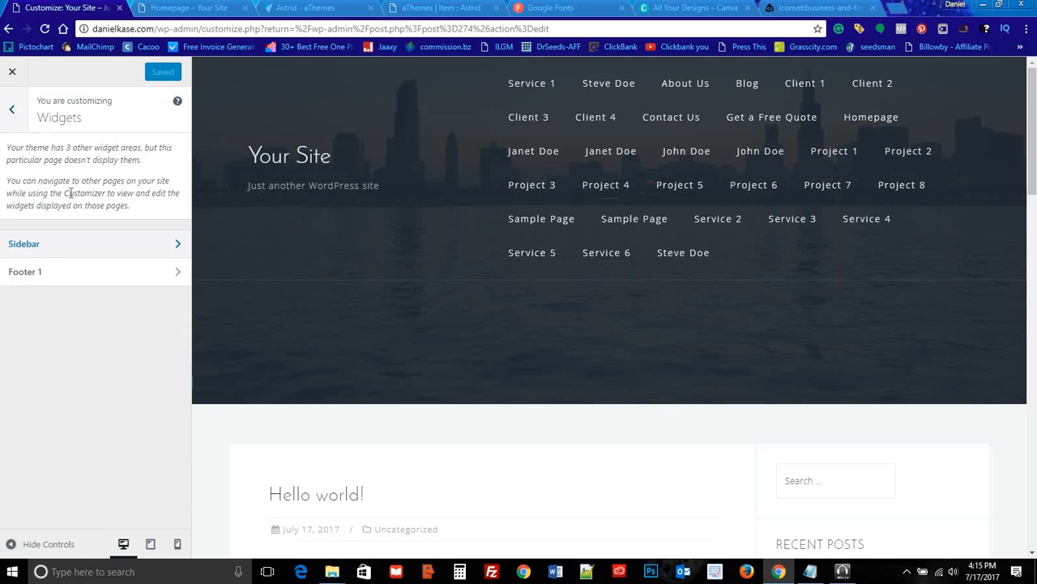
left_click(13, 112)
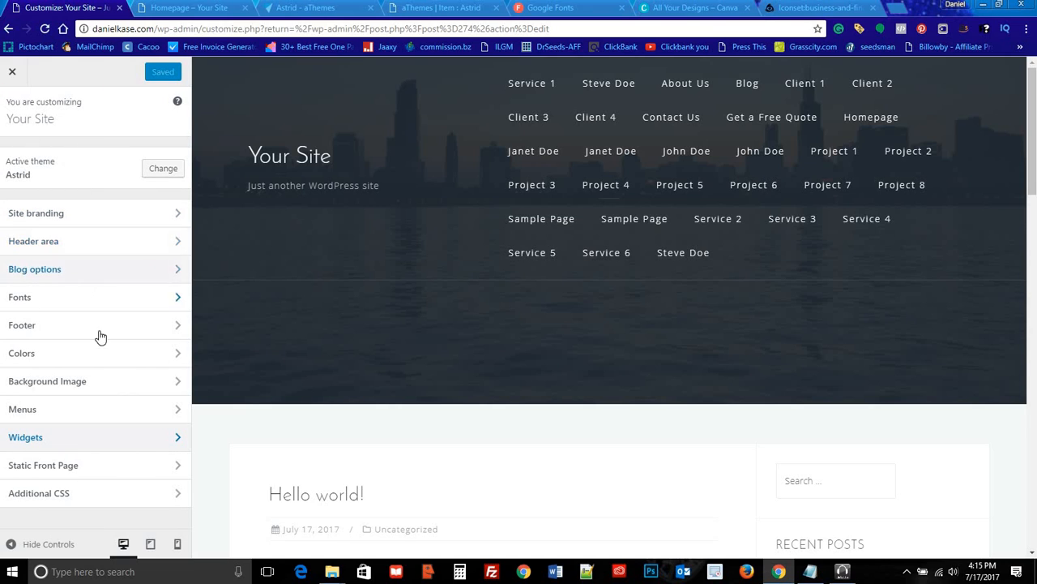
Step: Try the Video and Only menu options for the front page header type, leaving it on Video
left_click(114, 241)
left_click(108, 157)
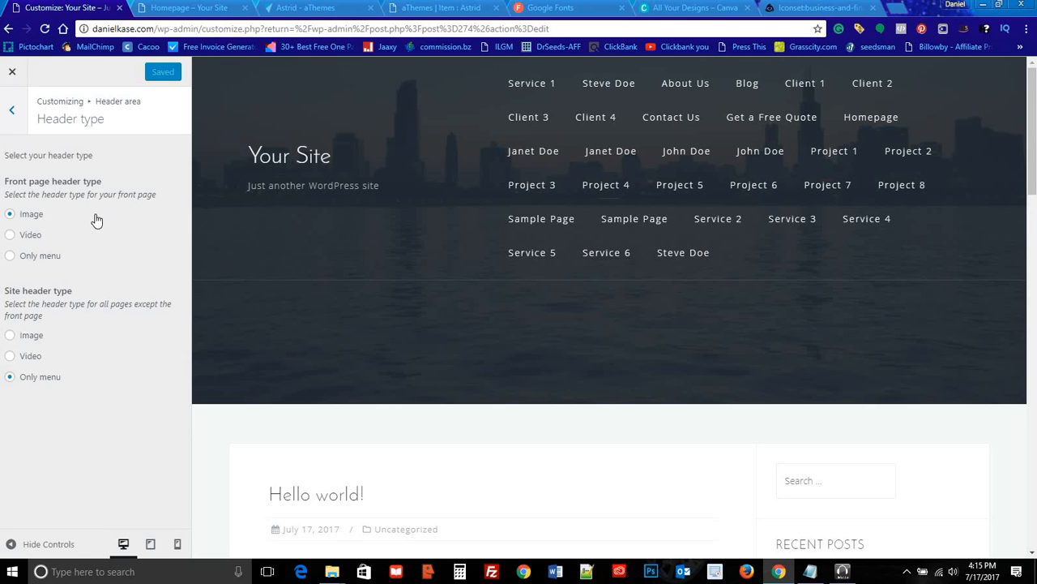
left_click(10, 235)
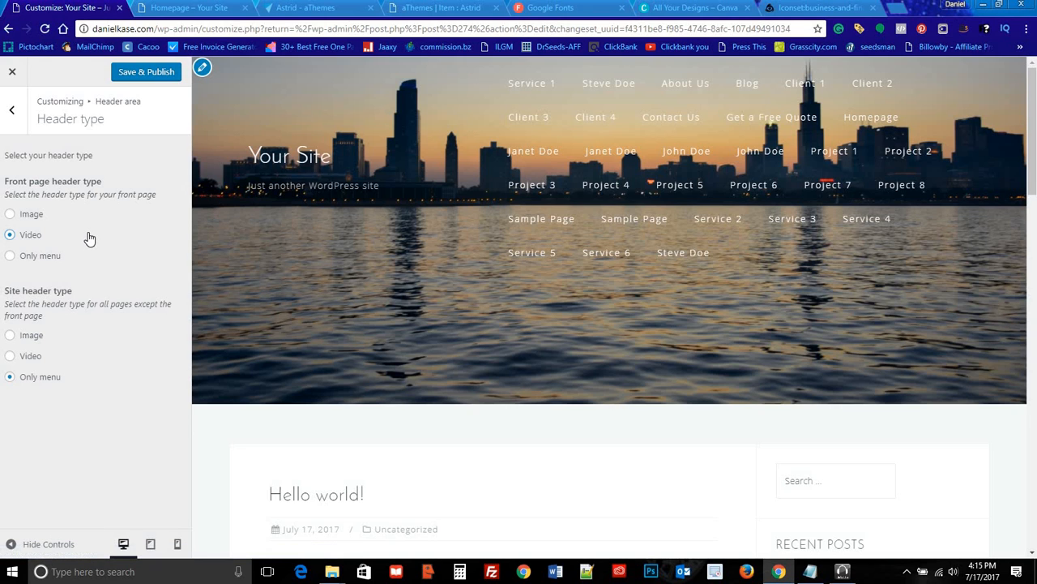
left_click(10, 256)
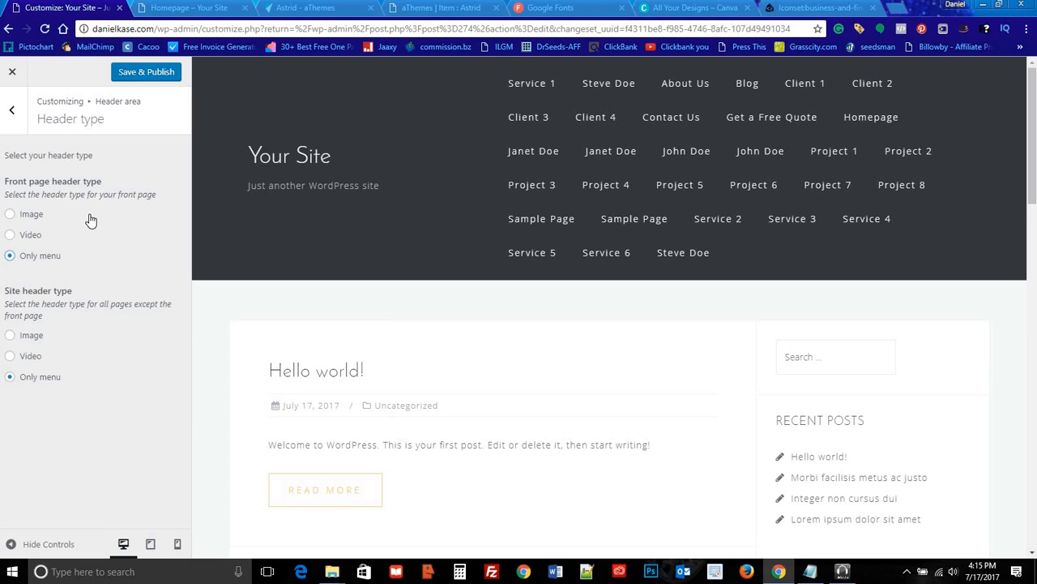
left_click(10, 235)
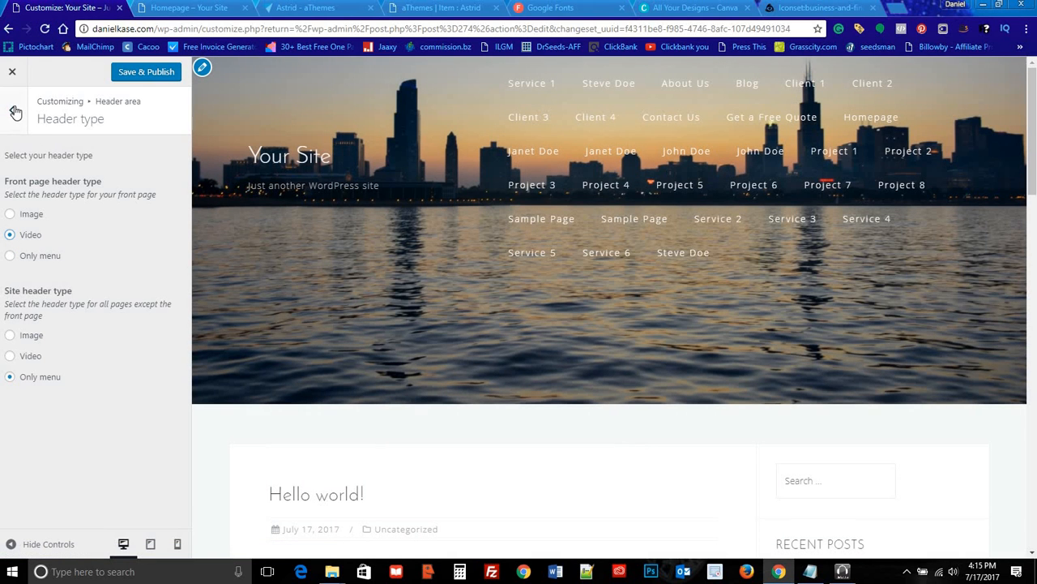
Step: Review the Header Media settings and open the header video chooser, closing it without selecting a file
left_click(12, 109)
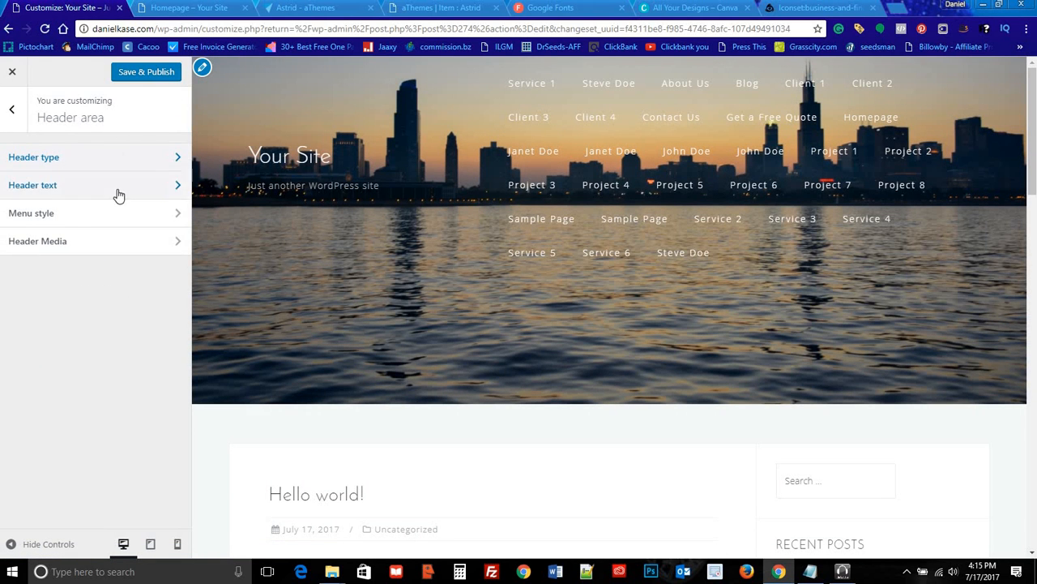
left_click(114, 245)
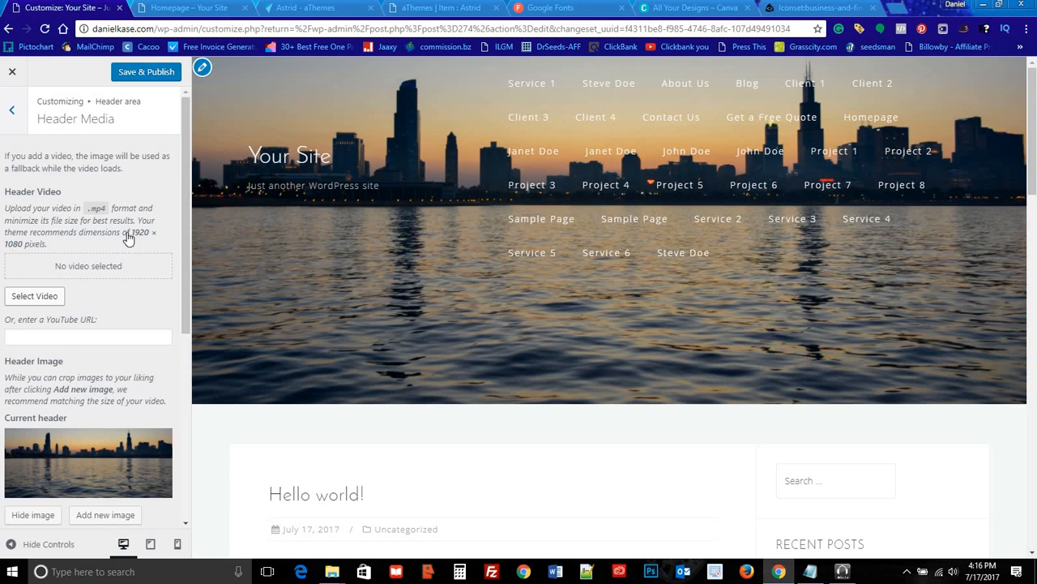
scroll(143, 219, "down", 2)
scroll(142, 217, "down", 1)
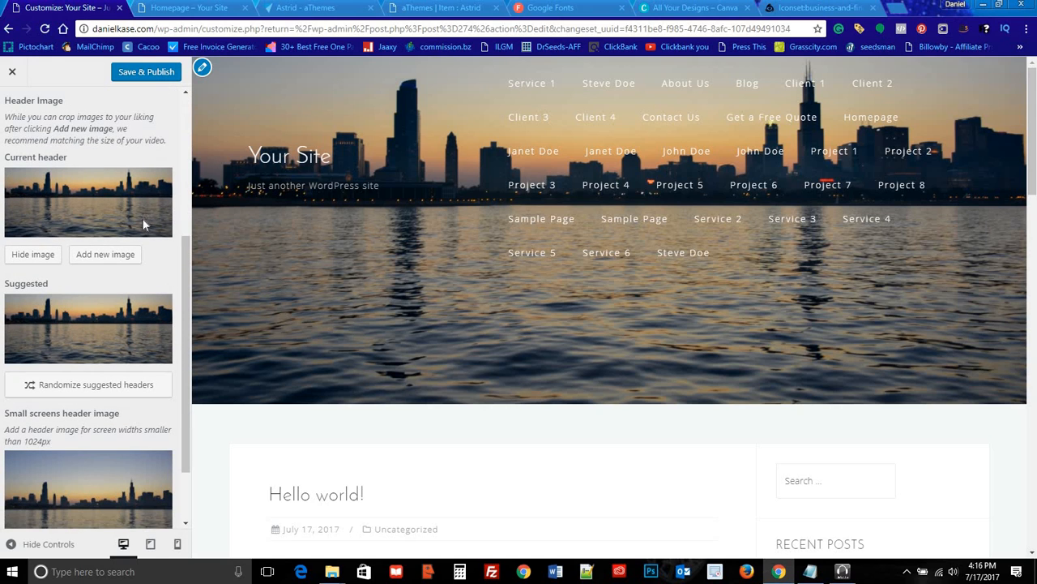
scroll(144, 220, "down", 1)
scroll(146, 227, "up", 4)
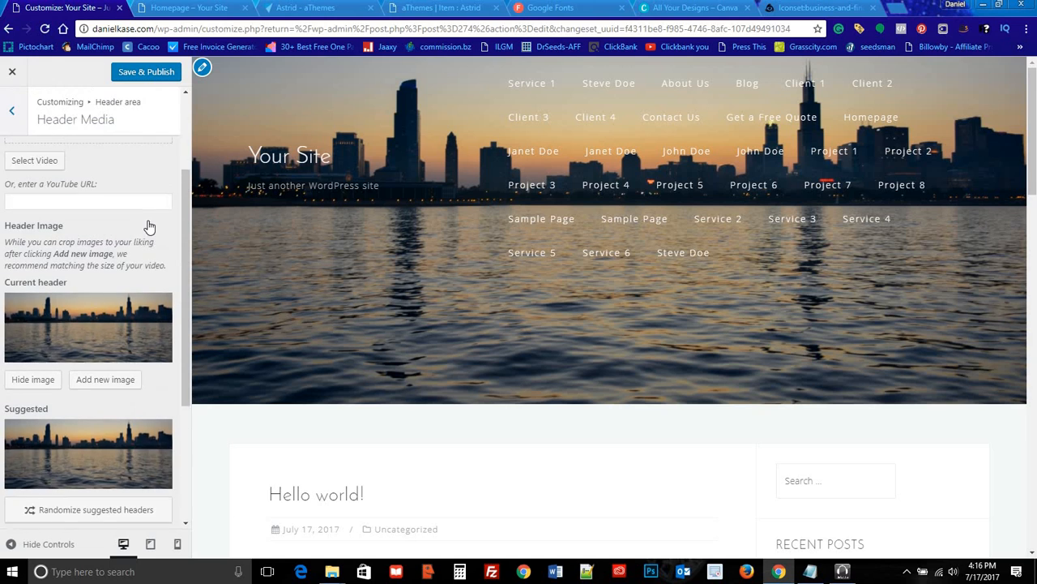
left_click(37, 296)
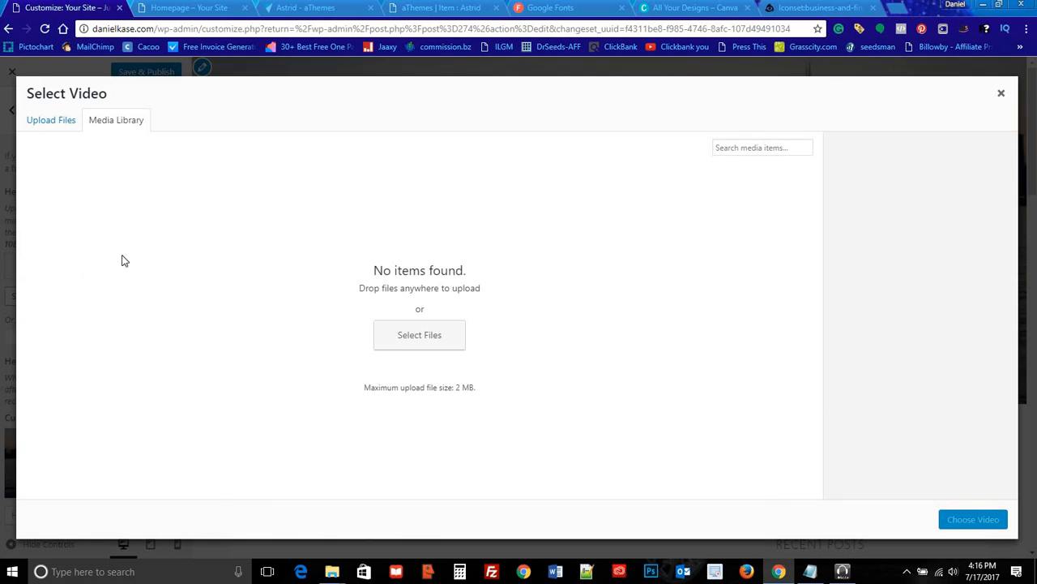
left_click(1001, 93)
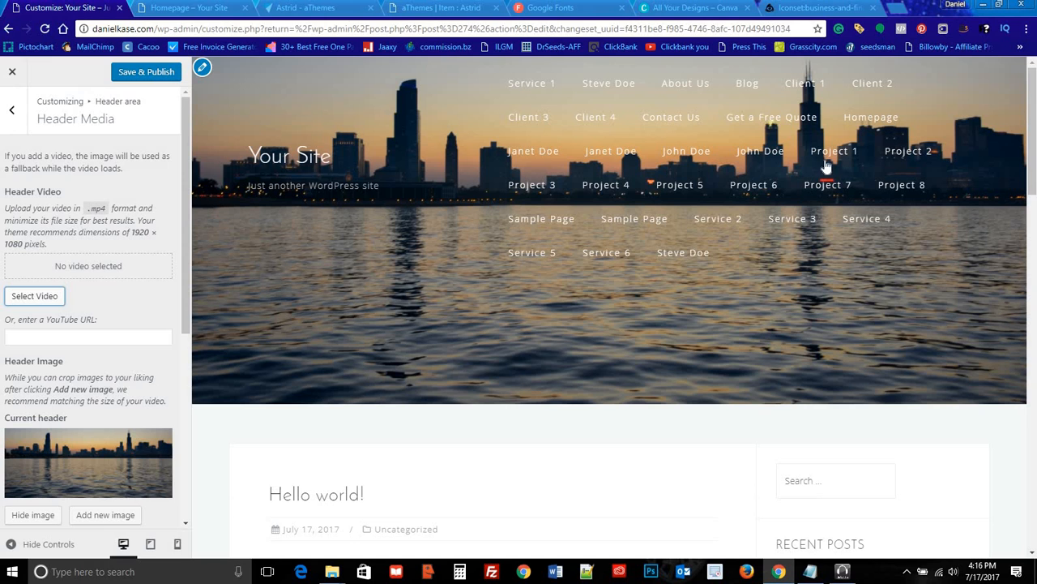
Step: Go to youtube.com in a new browser tab, open the video "10 Social Media WordPress Plugins & Services", and pause it
left_click(105, 337)
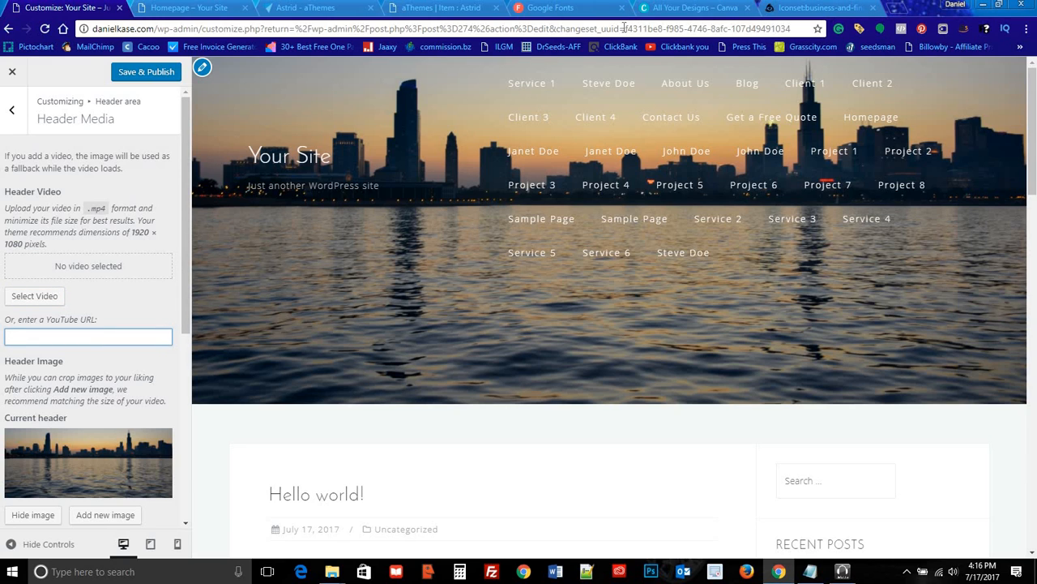
key("ctrl+t")
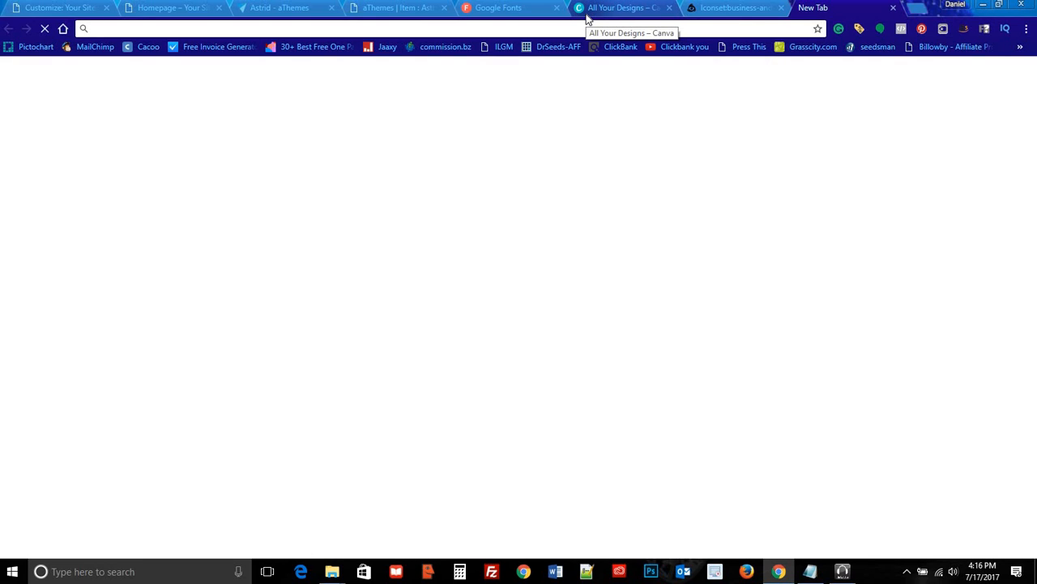
type("youtube.com")
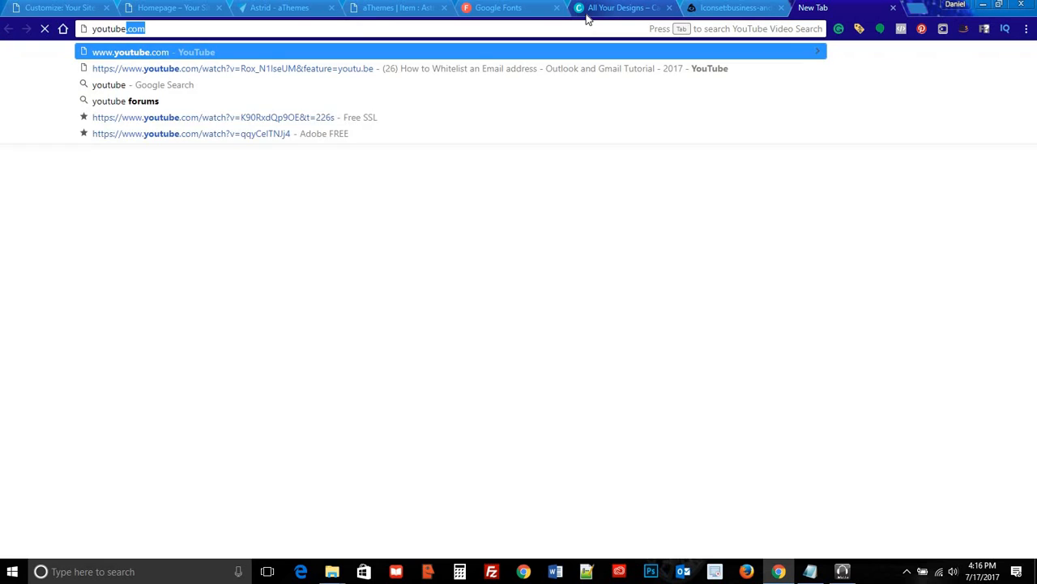
key("Return")
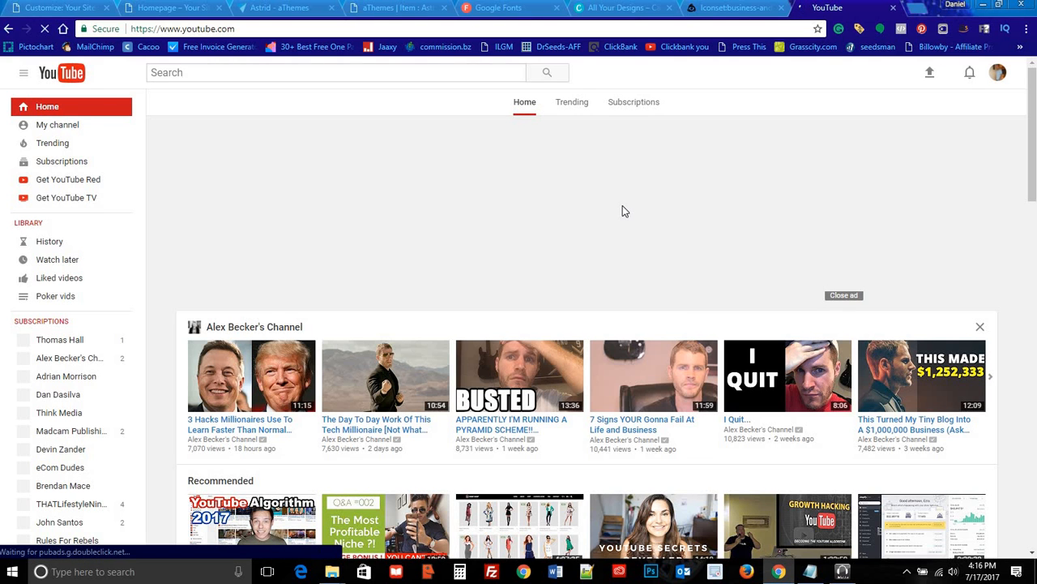
scroll(454, 203, "down", 6)
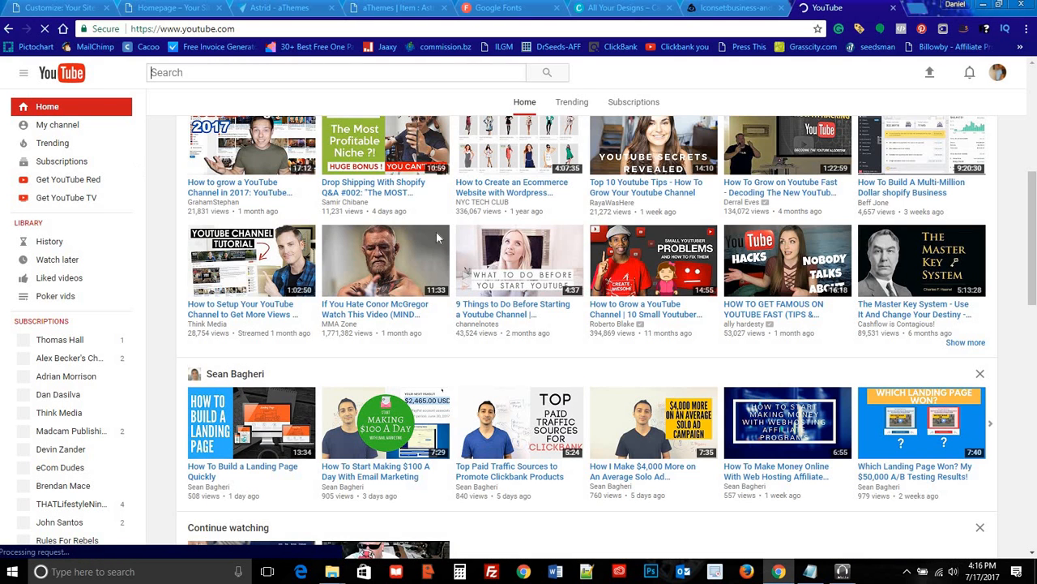
scroll(595, 247, "down", 6)
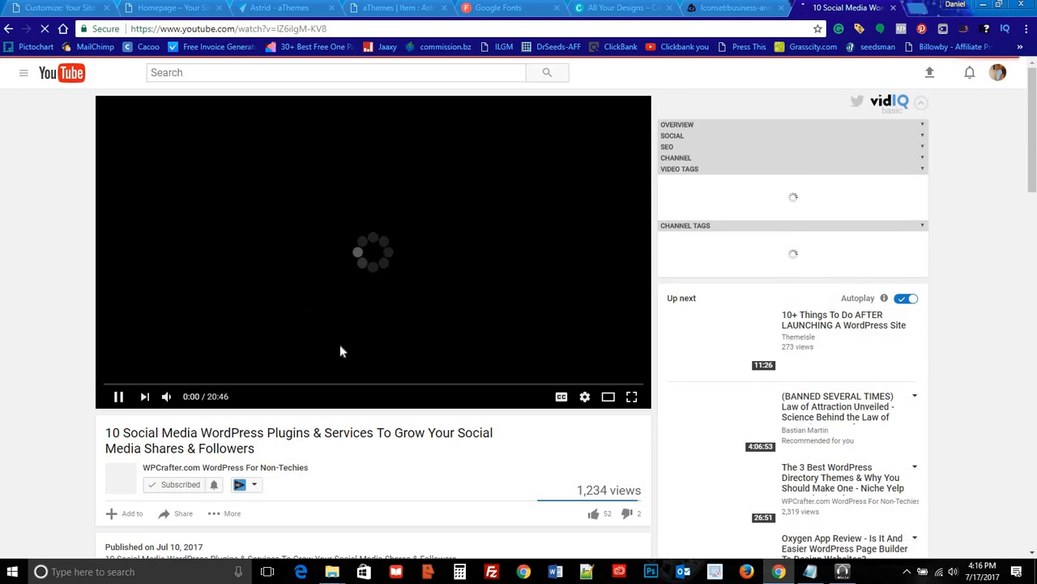
scroll(217, 241, "down", 4)
scroll(292, 312, "up", 2)
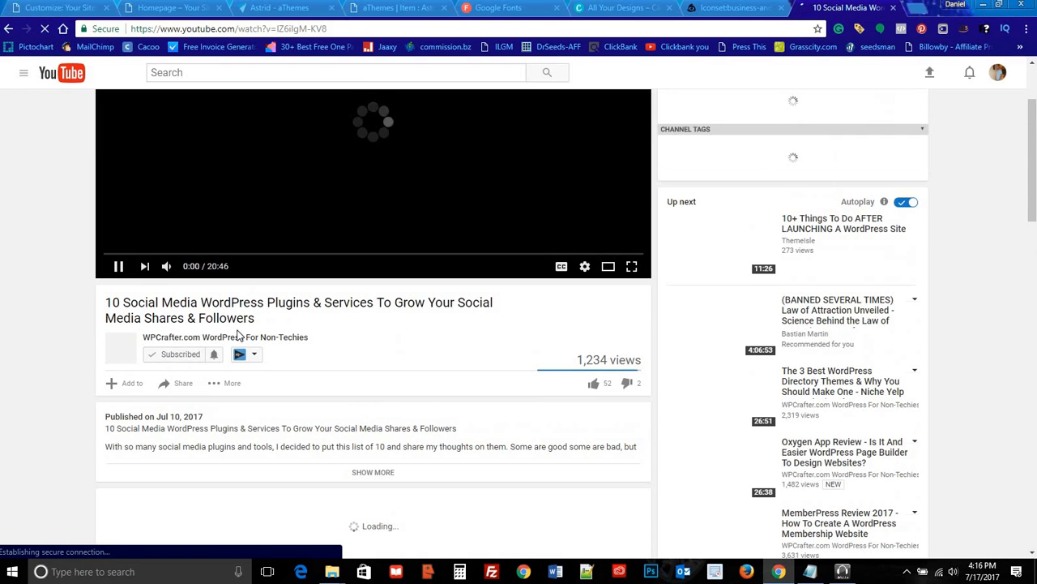
left_click(119, 267)
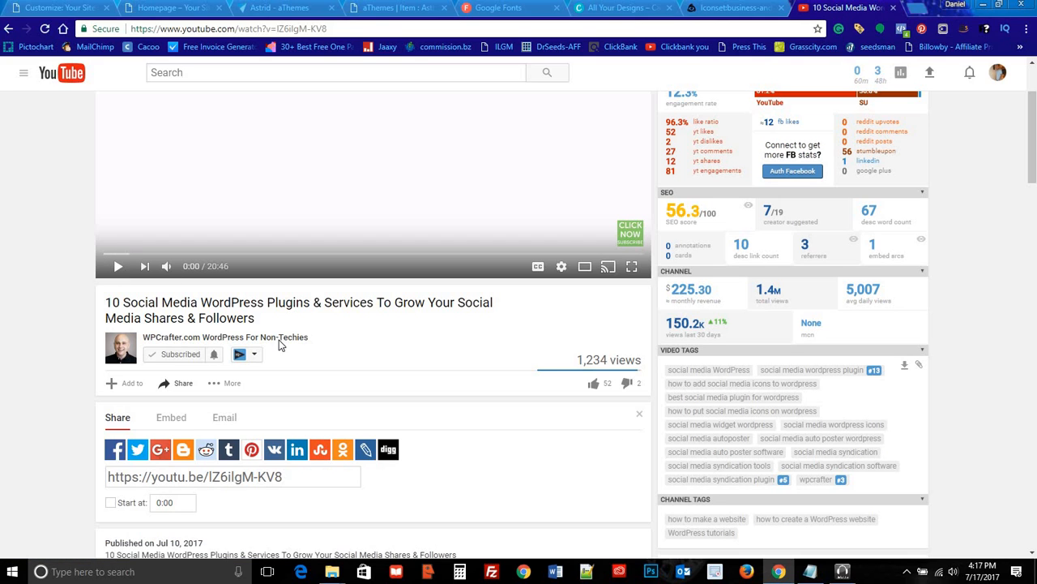
left_click(172, 385)
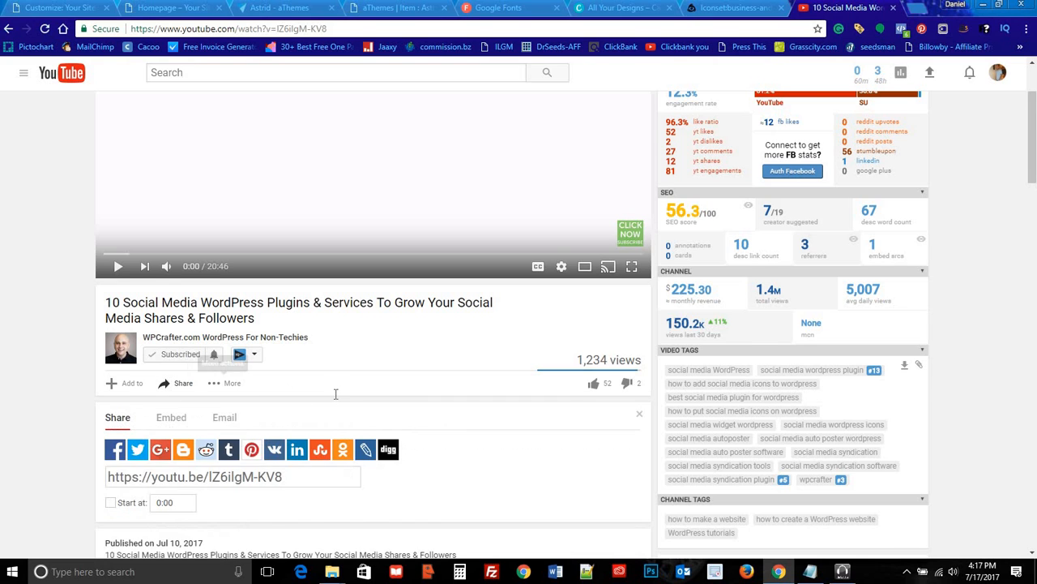
scroll(324, 389, "down", 2)
left_click_drag(287, 346, 52, 348)
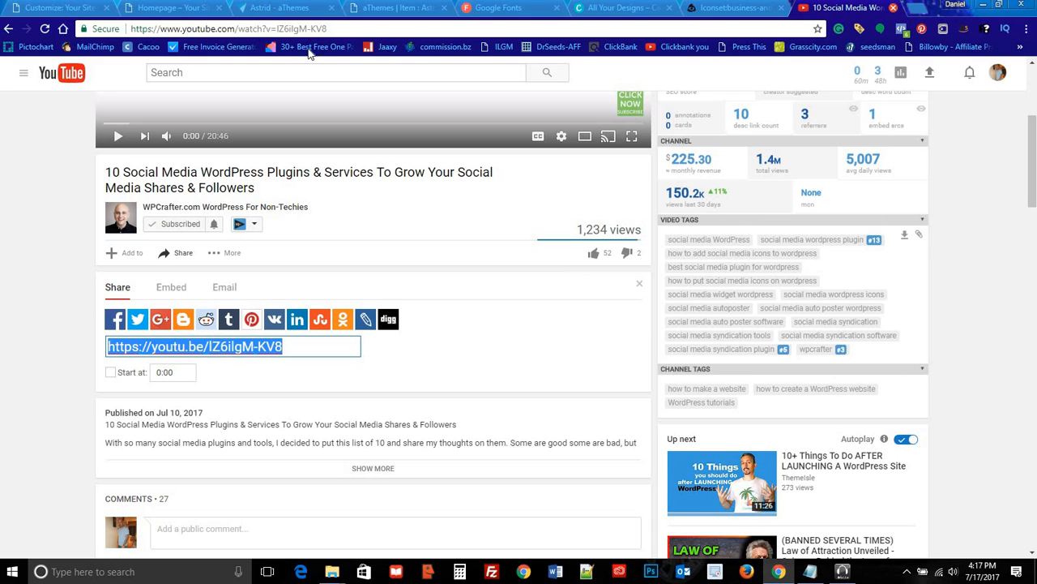
key("ctrl+w")
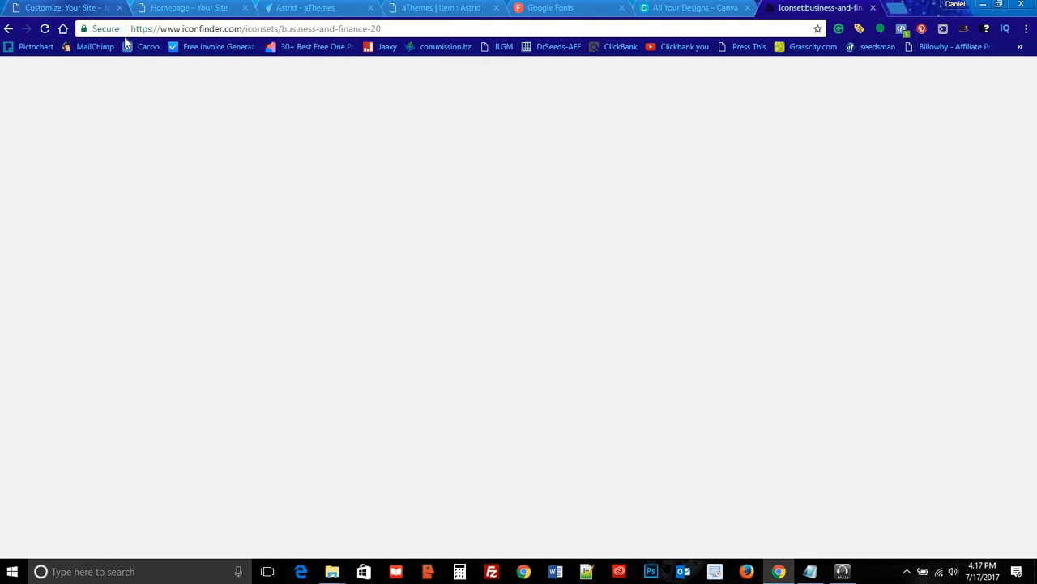
key("ctrl+1")
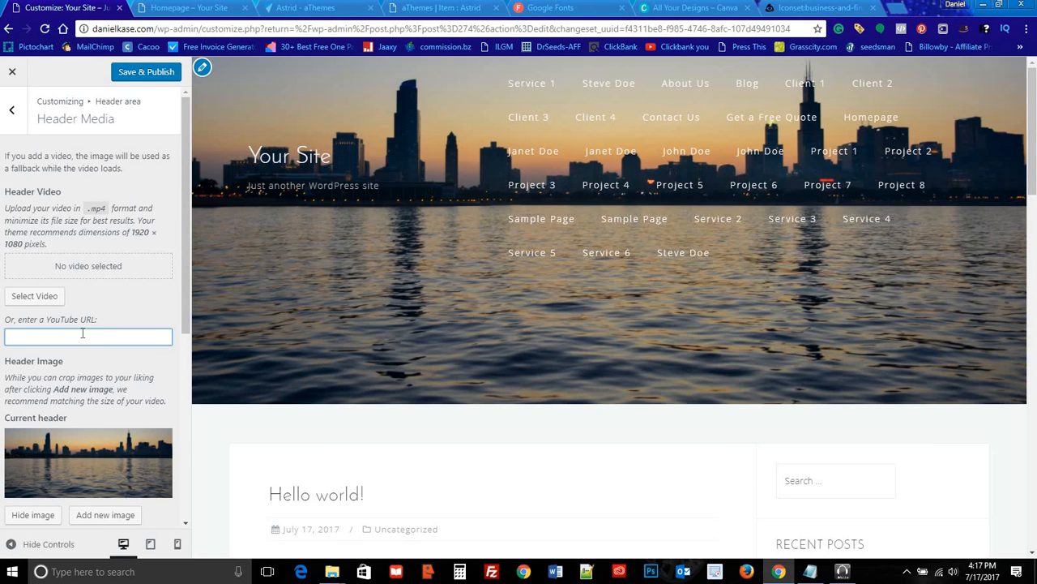
type("https://youtu.be/l25ilgM-KV8")
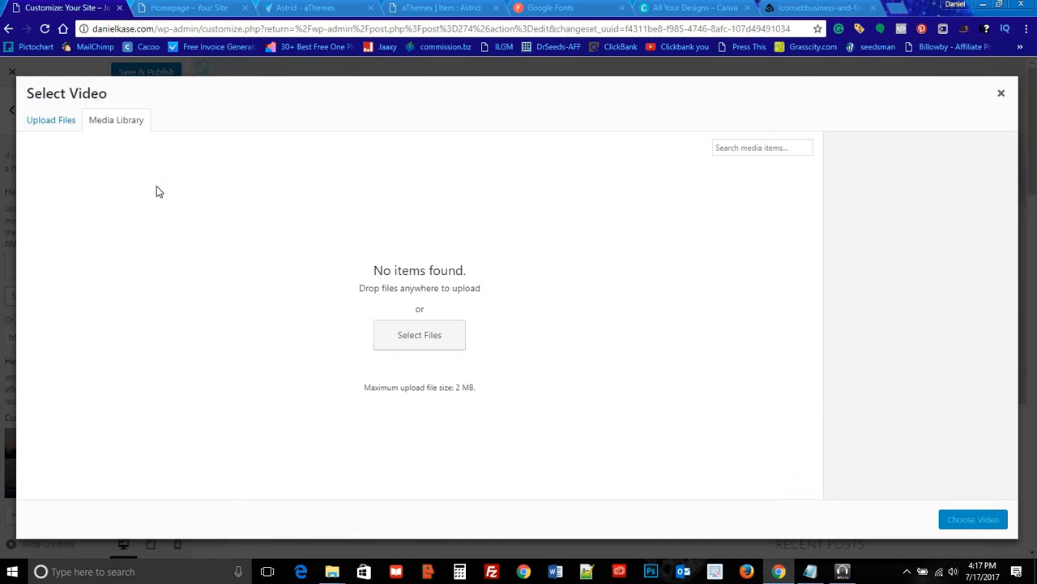
left_click(1001, 94)
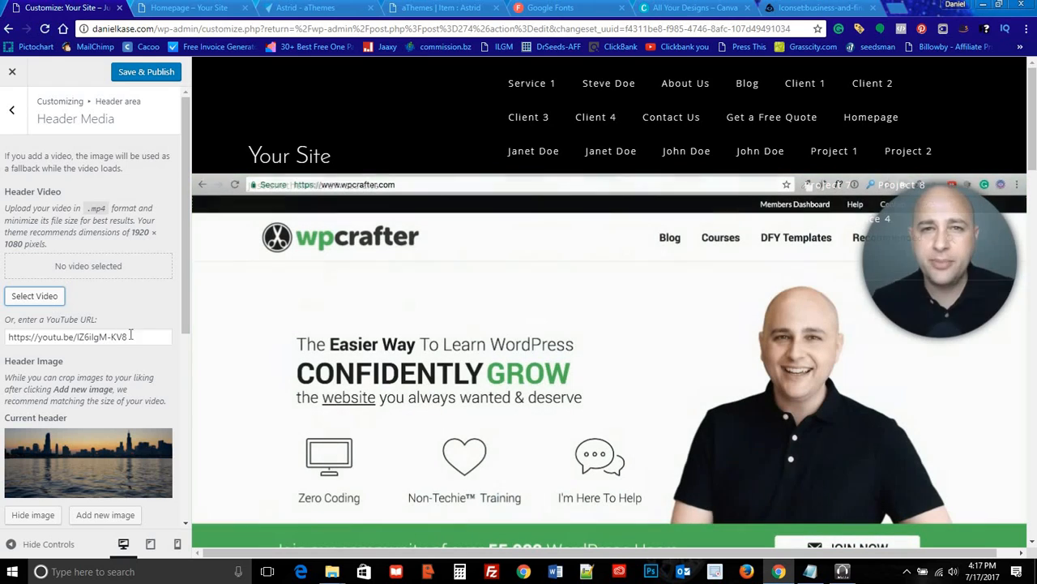
Step: Clear the header video's YouTube URL and set the front page header type to Image
left_click(130, 335)
key("ctrl+a")
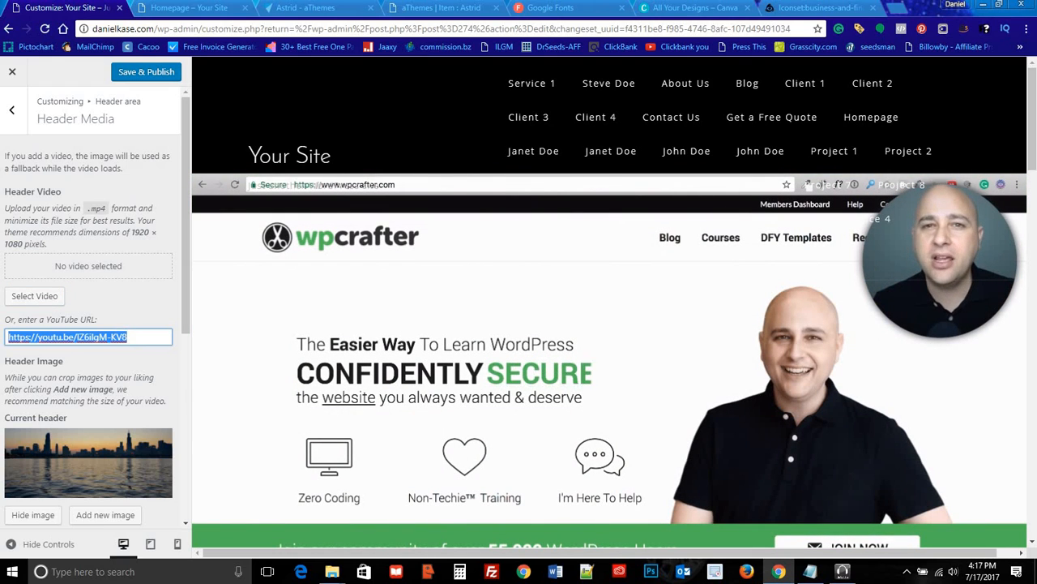
key("BackSpace")
left_click(18, 109)
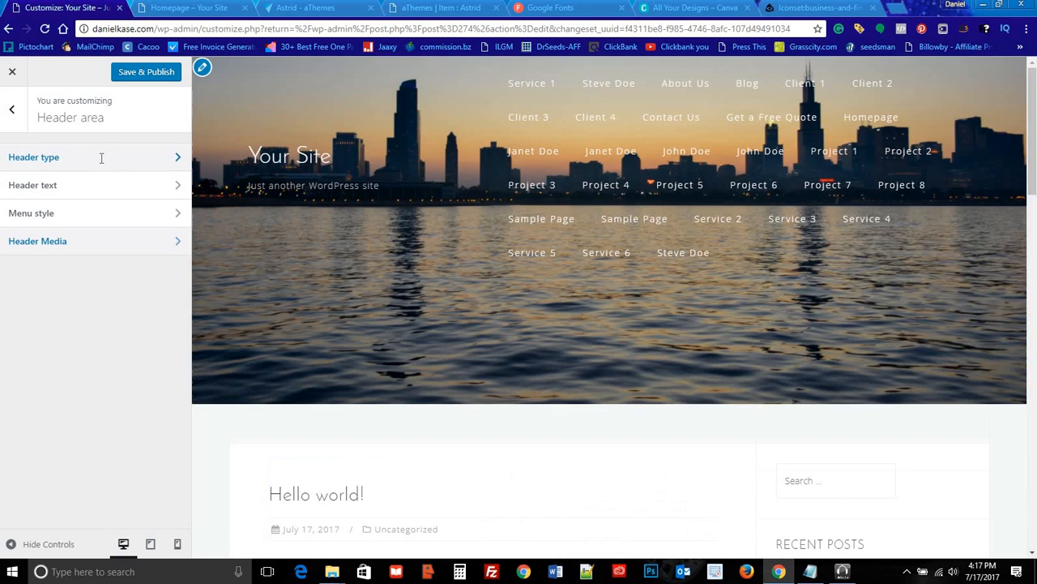
left_click(102, 158)
left_click(11, 214)
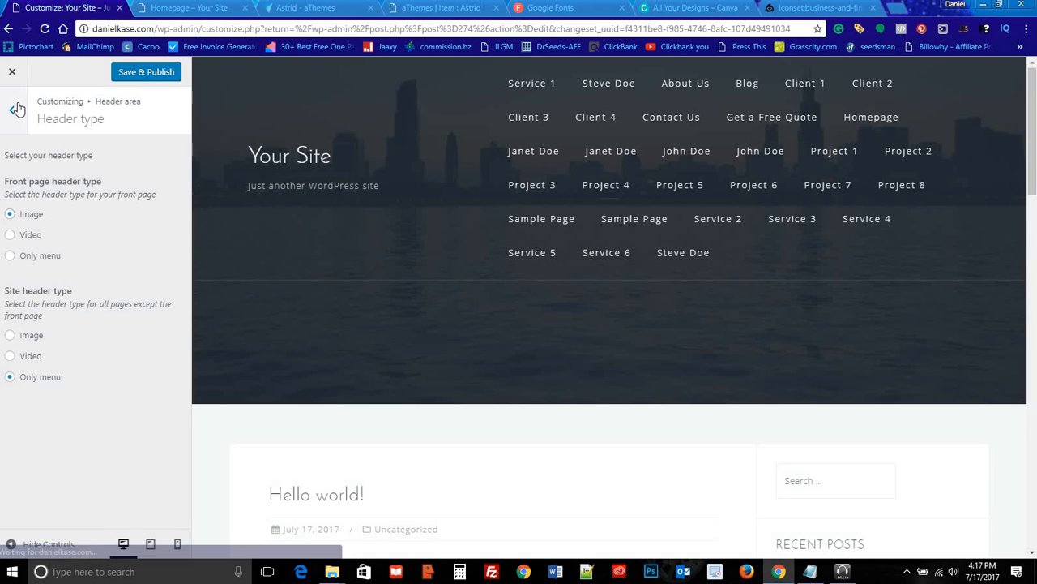
Step: Open the chooser for a new header image in the Header Media settings and look through the media library
left_click(16, 108)
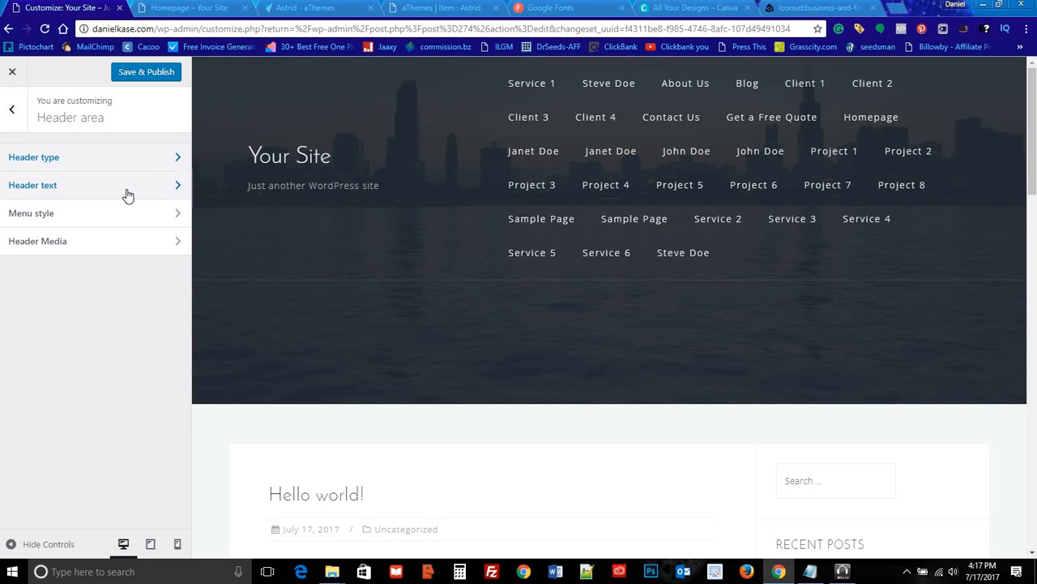
left_click(104, 247)
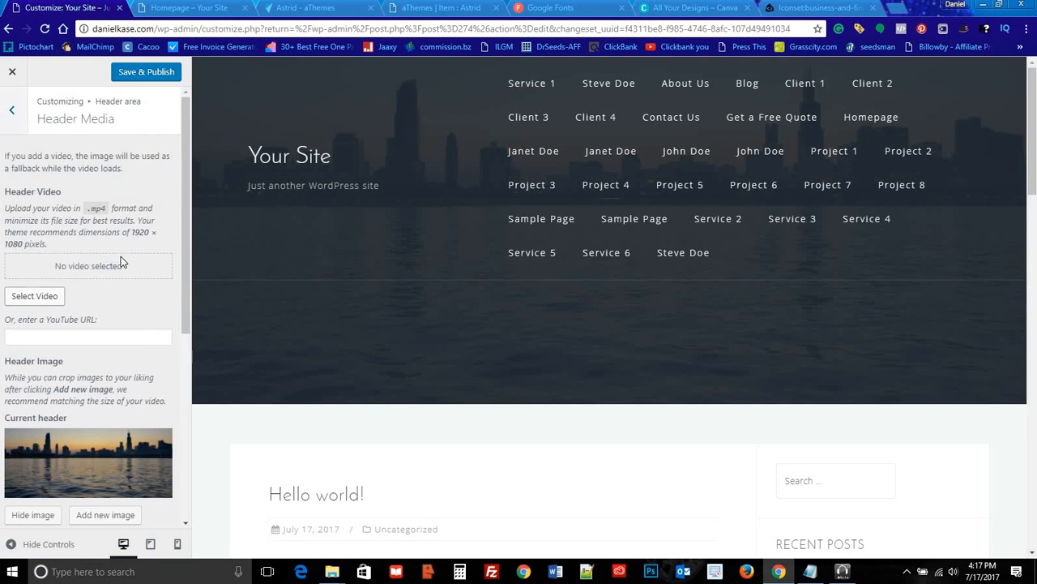
scroll(128, 262, "down", 2)
scroll(129, 262, "down", 1)
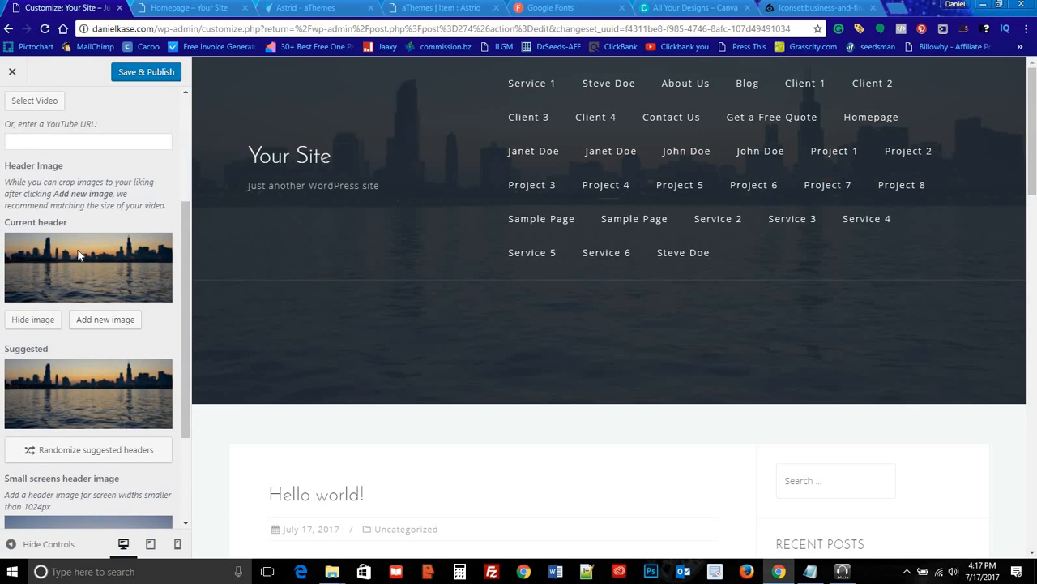
left_click(111, 321)
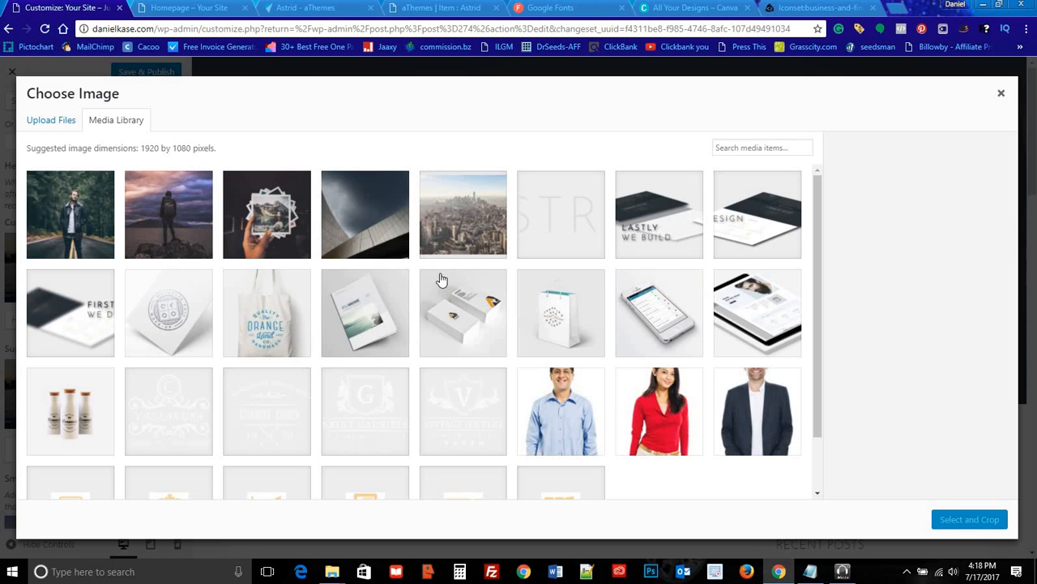
scroll(478, 290, "down", 1)
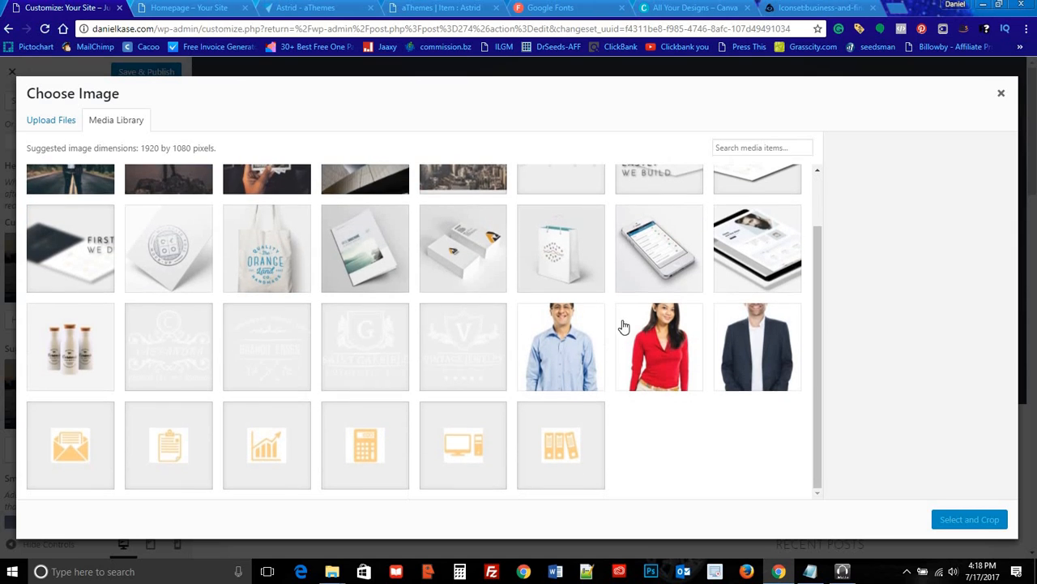
scroll(514, 271, "up", 1)
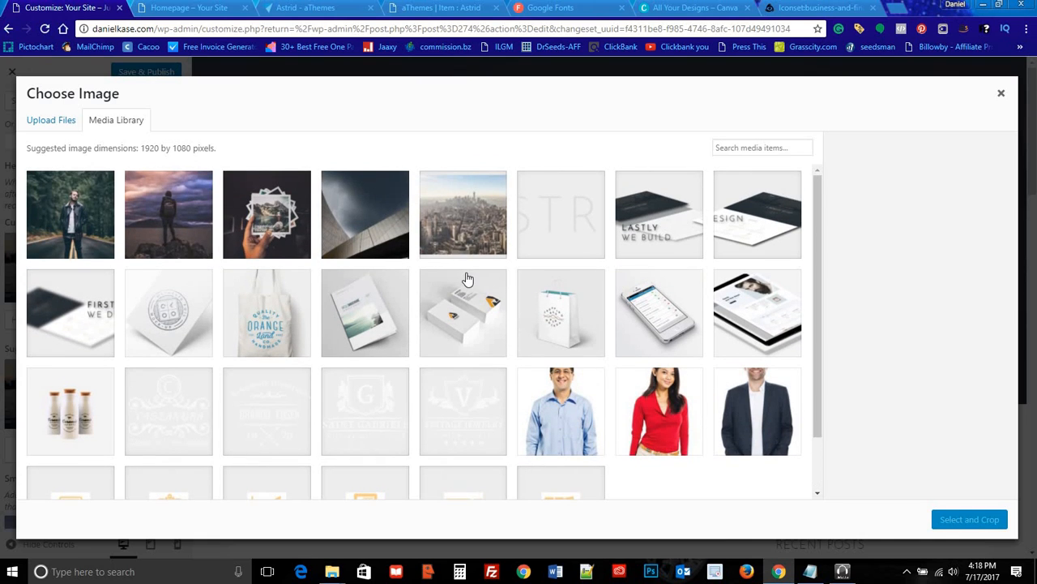
scroll(467, 279, "down", 1)
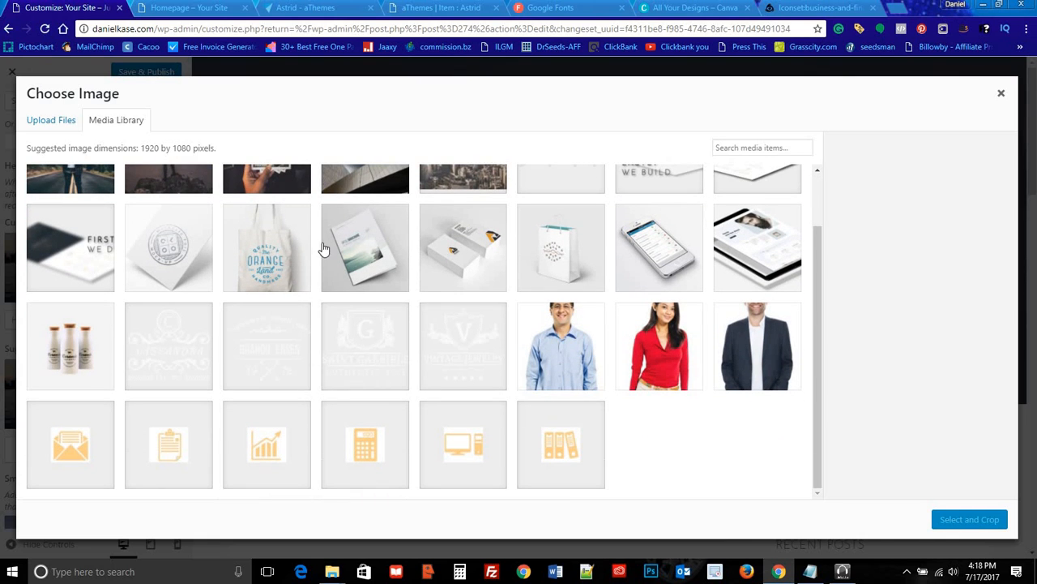
Step: Start a file upload for the header image and open the _ASTRID-demo-files folder in Pictures
left_click(71, 128)
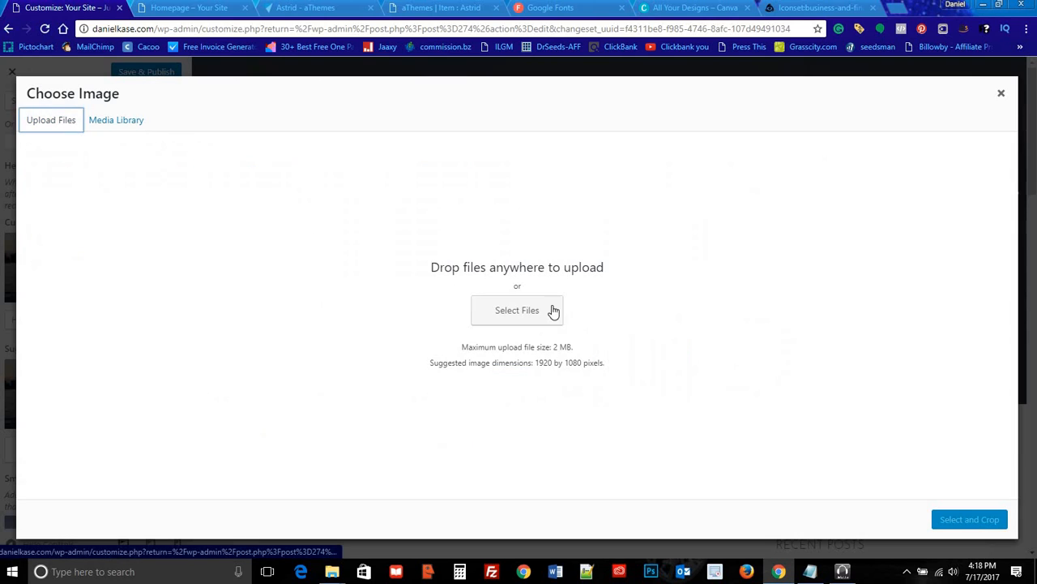
left_click(551, 316)
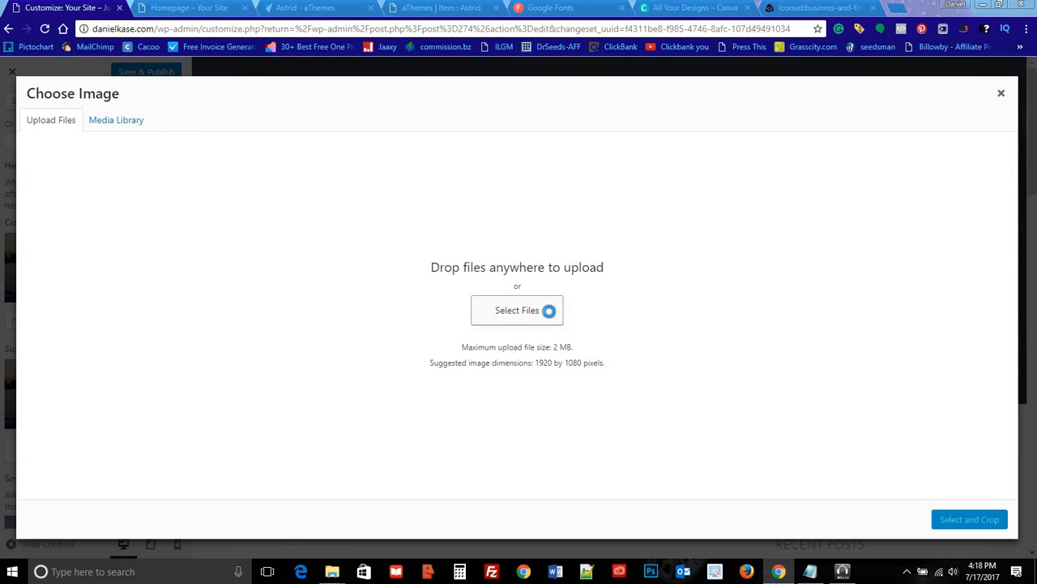
left_click_drag(603, 210, 511, 163)
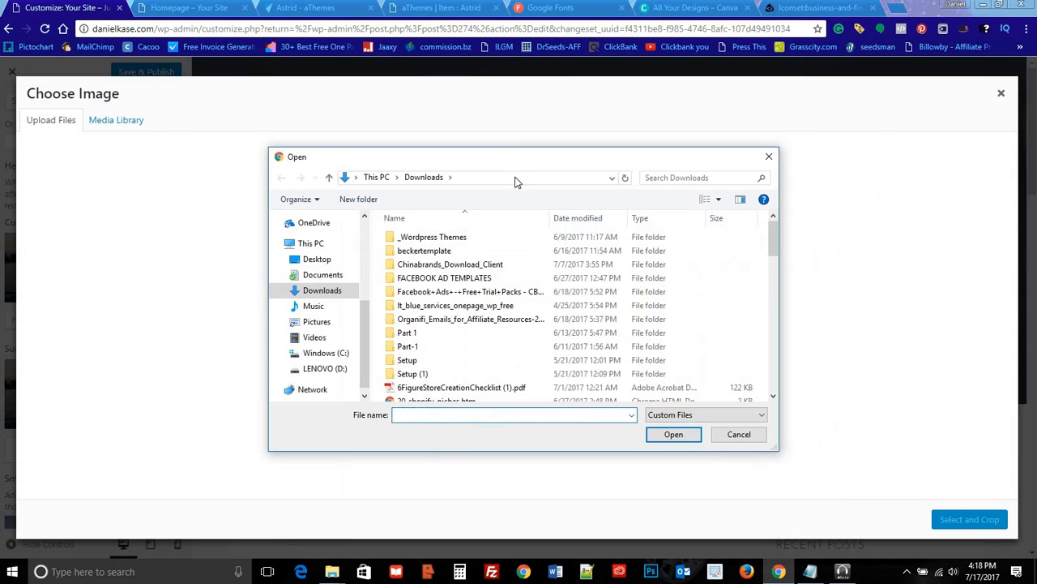
left_click(318, 324)
left_click(397, 273)
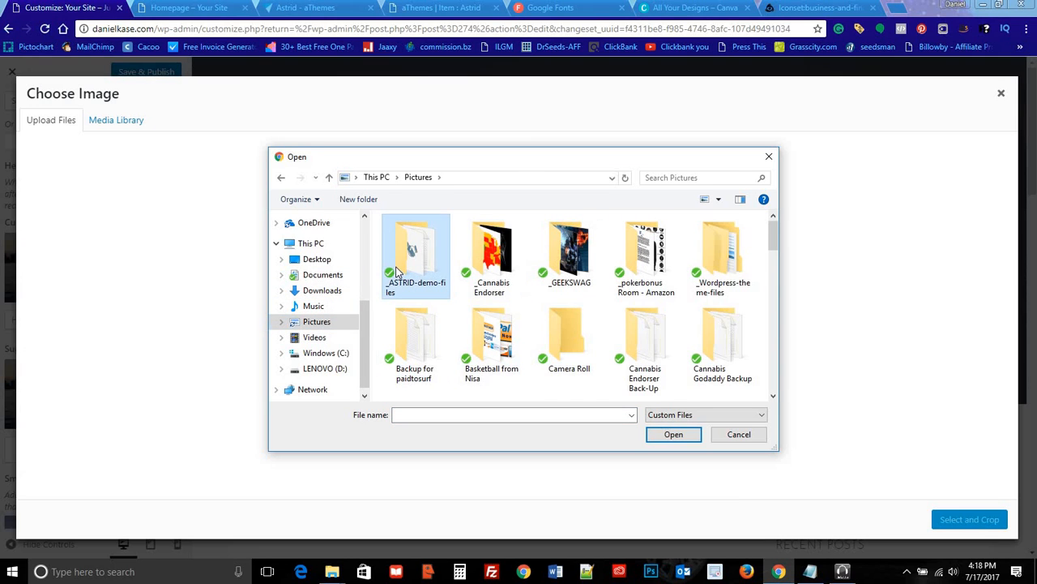
double_click(397, 273)
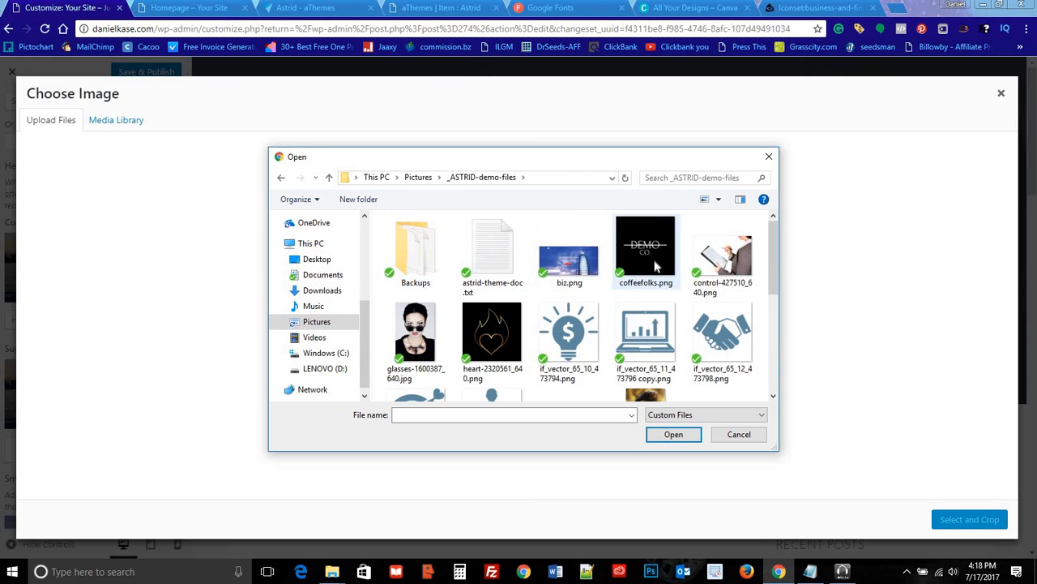
left_click(656, 267)
left_click(569, 251, "ctrl")
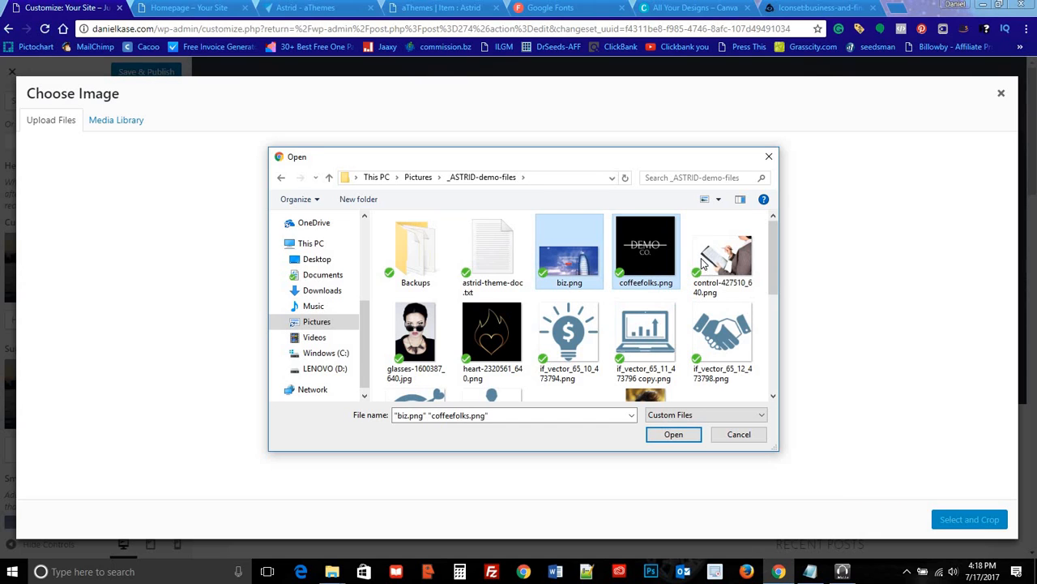
left_click(707, 261, "ctrl")
left_click(721, 332, "ctrl")
left_click(646, 332, "ctrl")
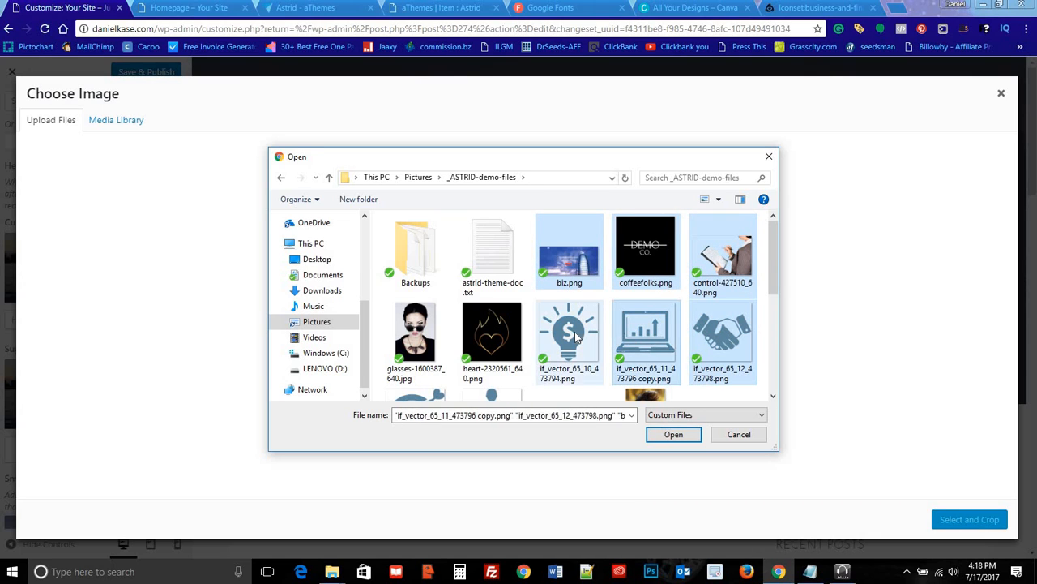
left_click(569, 332, "ctrl")
left_click(423, 338, "ctrl")
scroll(467, 307, "down", 2)
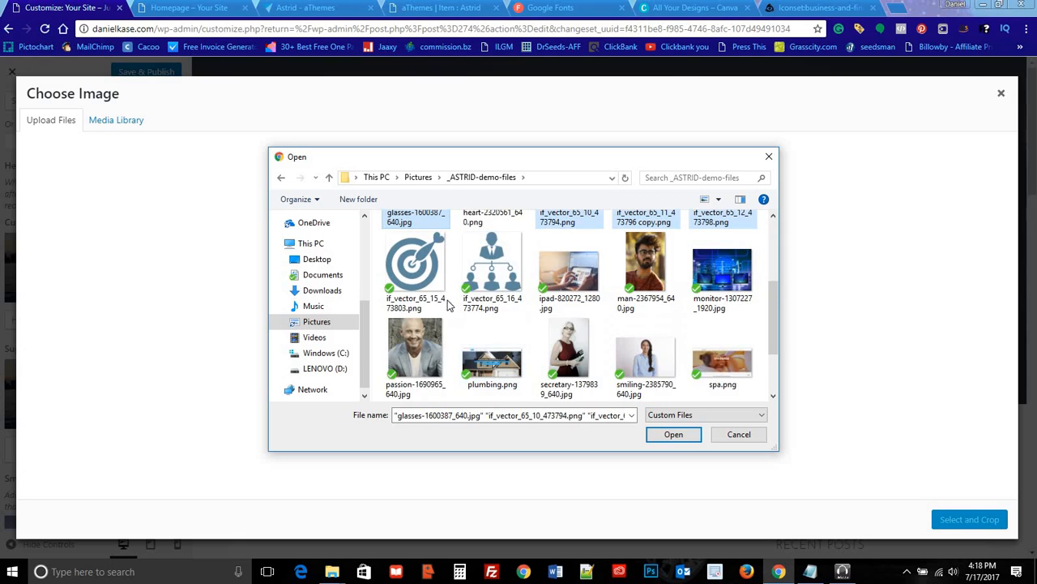
left_click(475, 268, "ctrl")
left_click(569, 263, "ctrl")
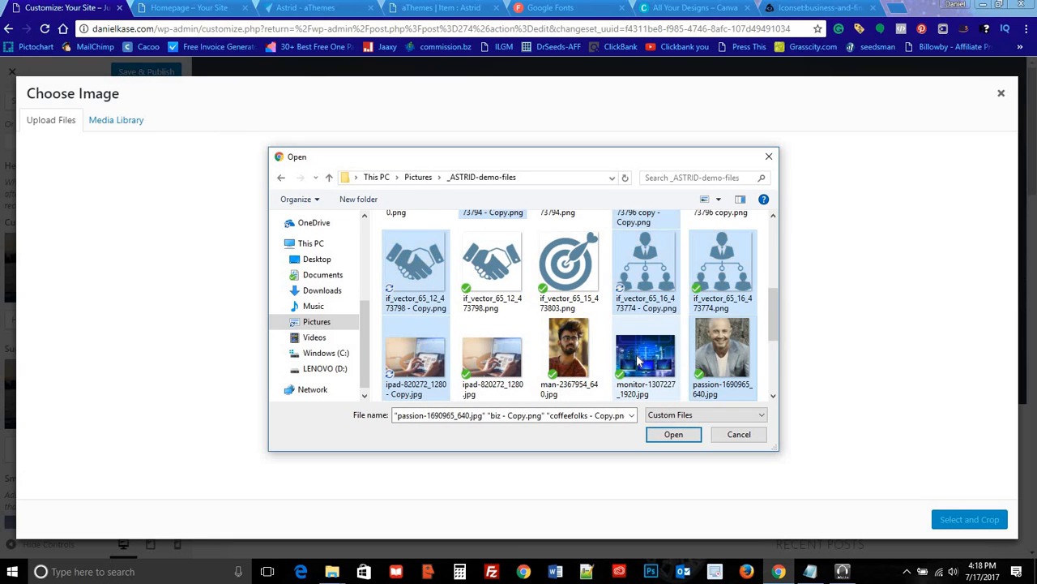
key("ctrl+z")
scroll(603, 359, "up", 5)
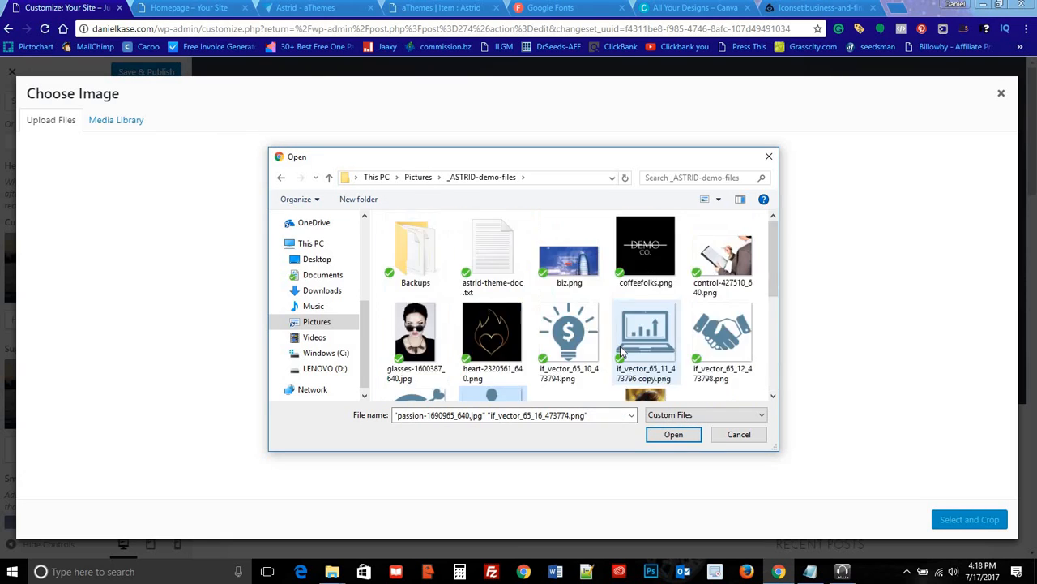
Step: Select biz.png, coffeefolks.png, control-427510_640.png, glasses-1600387_640.jpg and the light bulb, laptop chart and handshake icon files for upload
left_click(577, 260)
left_click(646, 252, "ctrl")
left_click(721, 258, "ctrl")
left_click(721, 334, "ctrl")
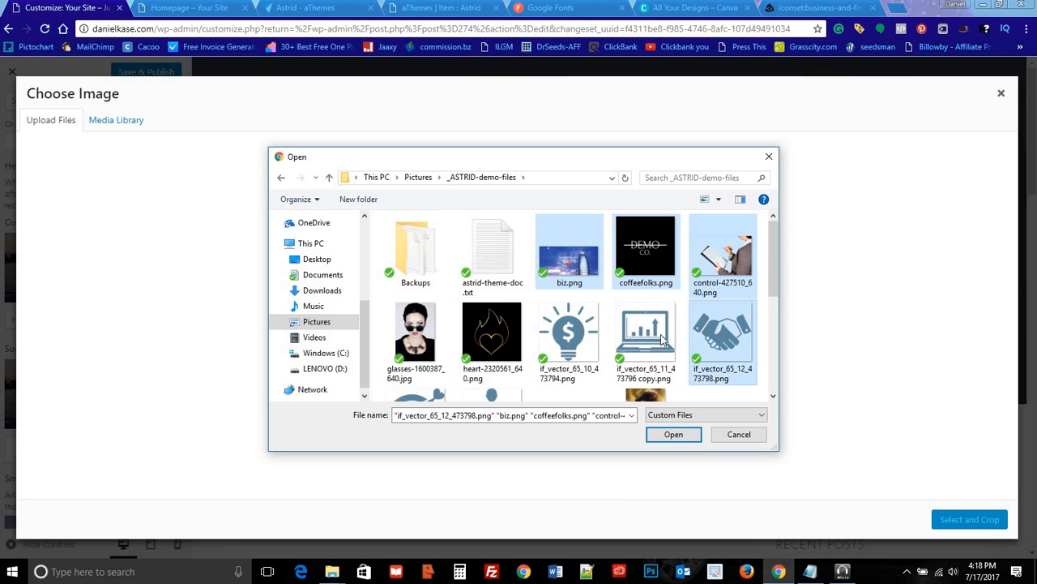
left_click(663, 341, "ctrl")
left_click(577, 334, "ctrl")
left_click(421, 340, "ctrl")
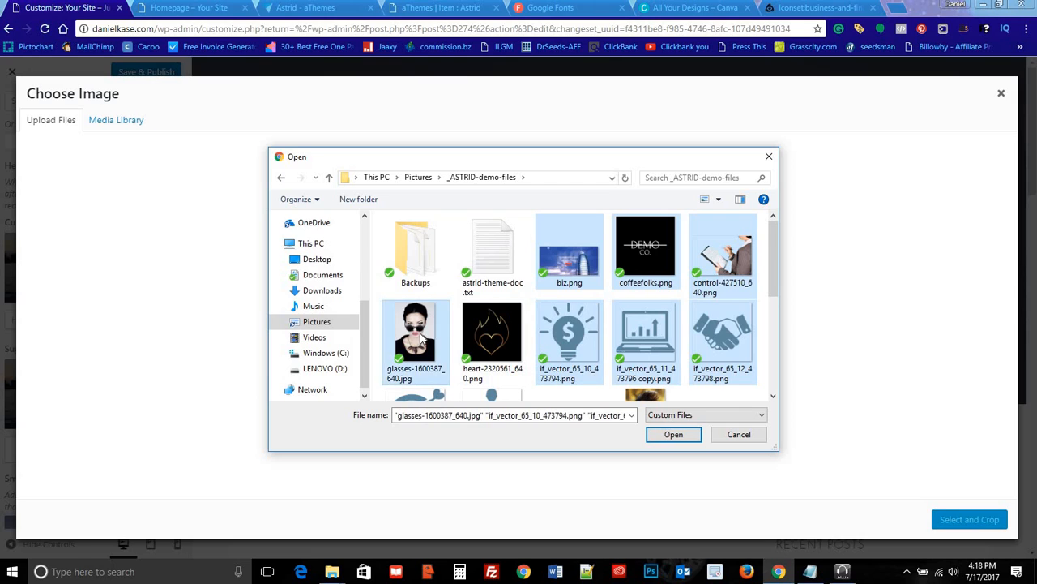
Step: Add if_vector_65_16_473774.png, ipad-820272_1280.jpg, man-2367954_640.jpg and monitor-1307227_1920.jpg to the upload selection
scroll(420, 340, "down", 1)
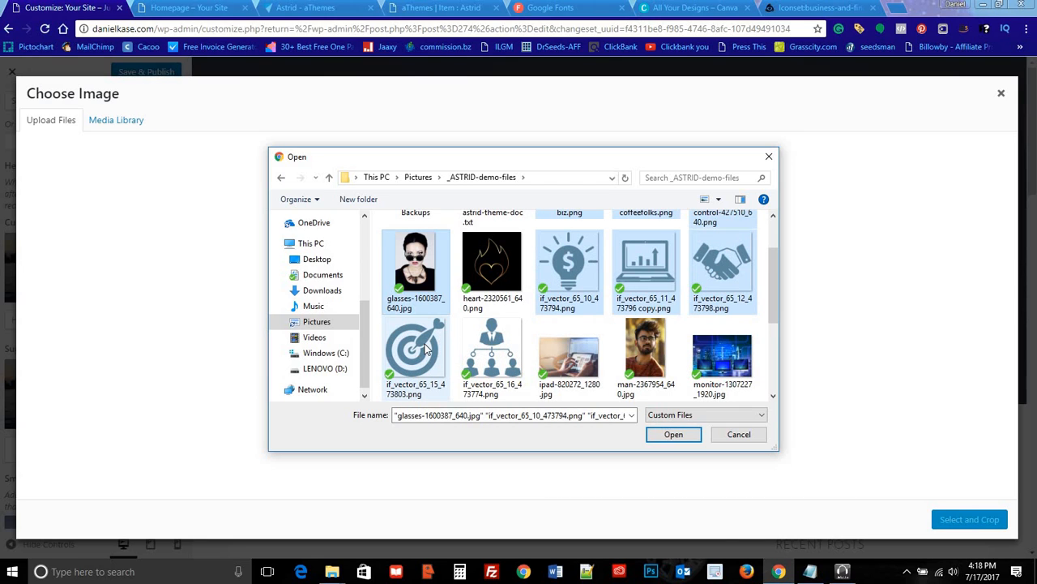
left_click(497, 347, "ctrl")
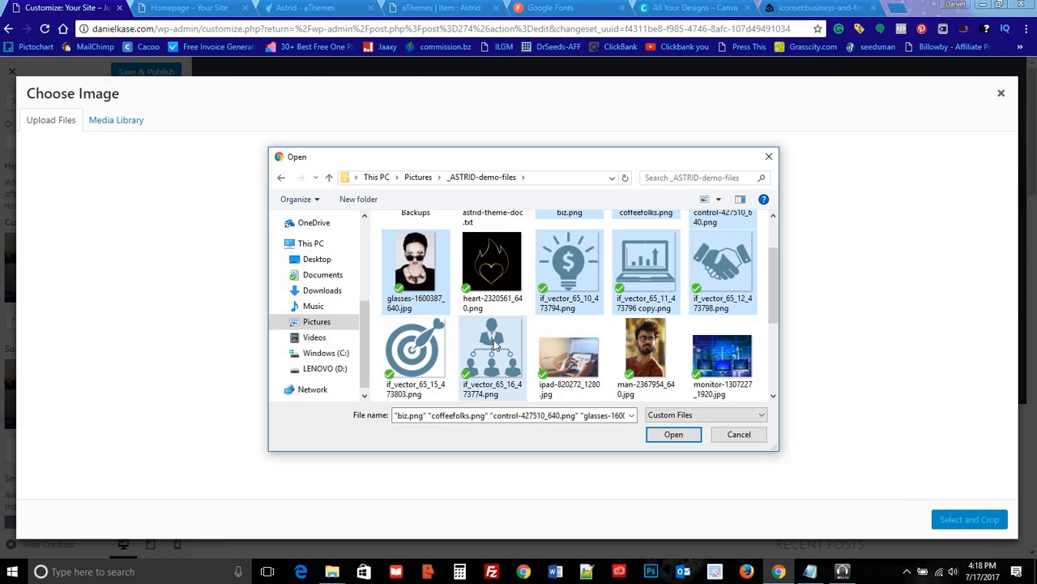
left_click(570, 350, "ctrl")
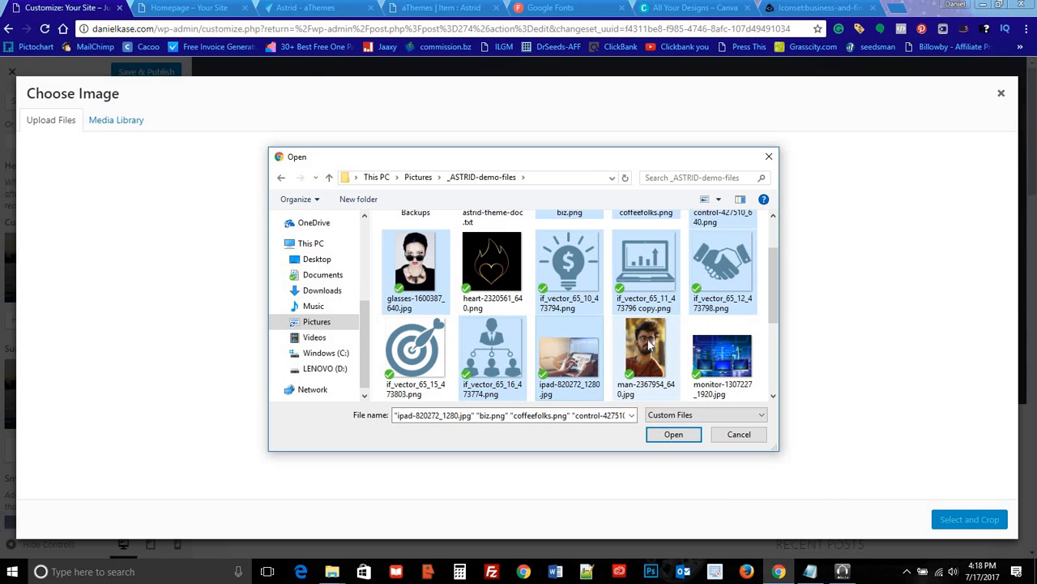
left_click(653, 346, "ctrl")
left_click(727, 351, "ctrl")
scroll(714, 343, "down", 2)
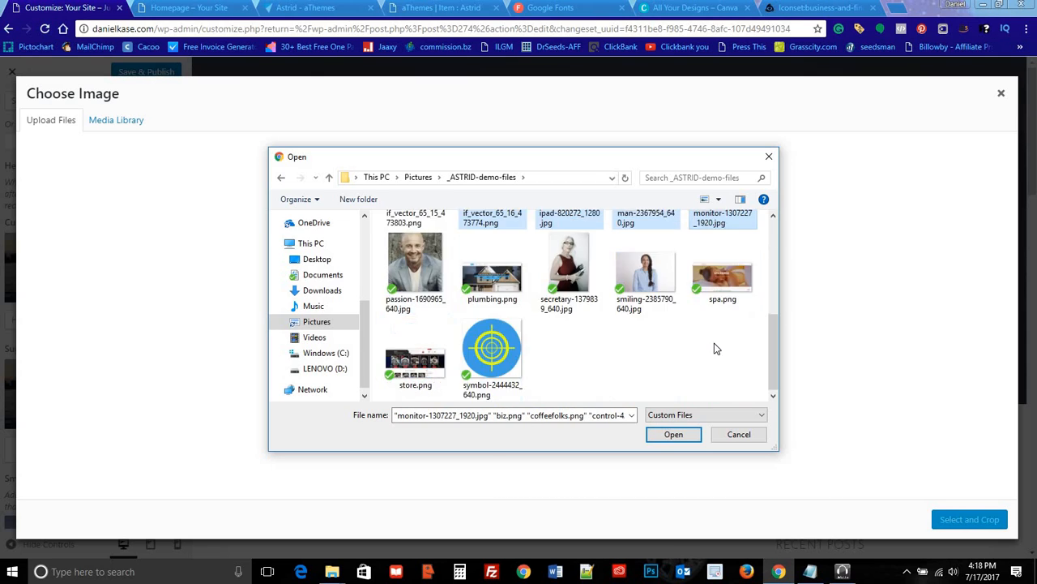
Step: Add spa.png, secretary-1379839_640.jpg, passion-1690965_640.jpg, plumbing.png, store.png and symbol-2444432_640.png to the selection and upload all selected files
left_click(714, 285, "ctrl")
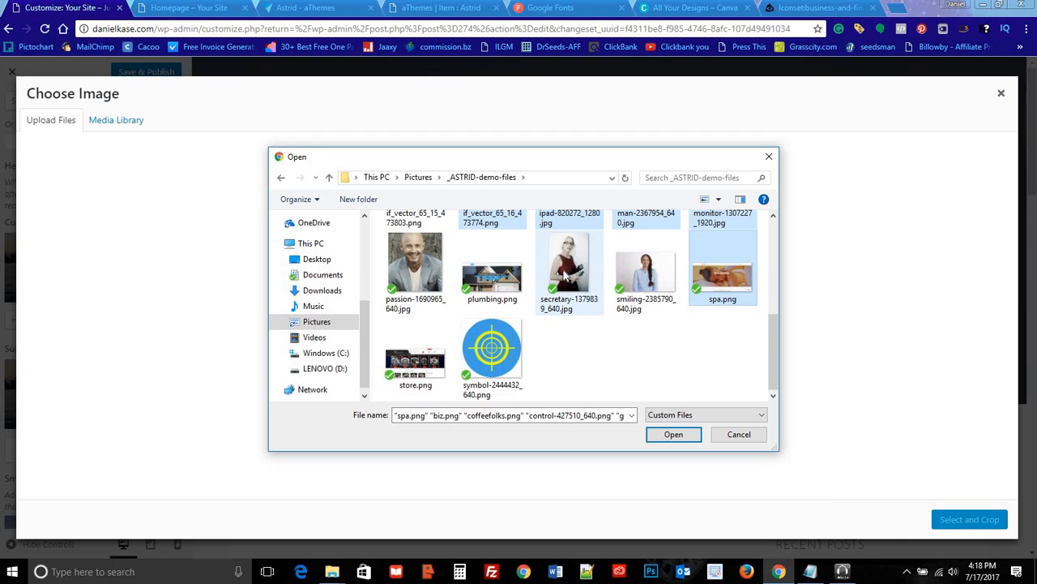
left_click(572, 267, "ctrl")
left_click(411, 265, "ctrl")
left_click(492, 276, "ctrl")
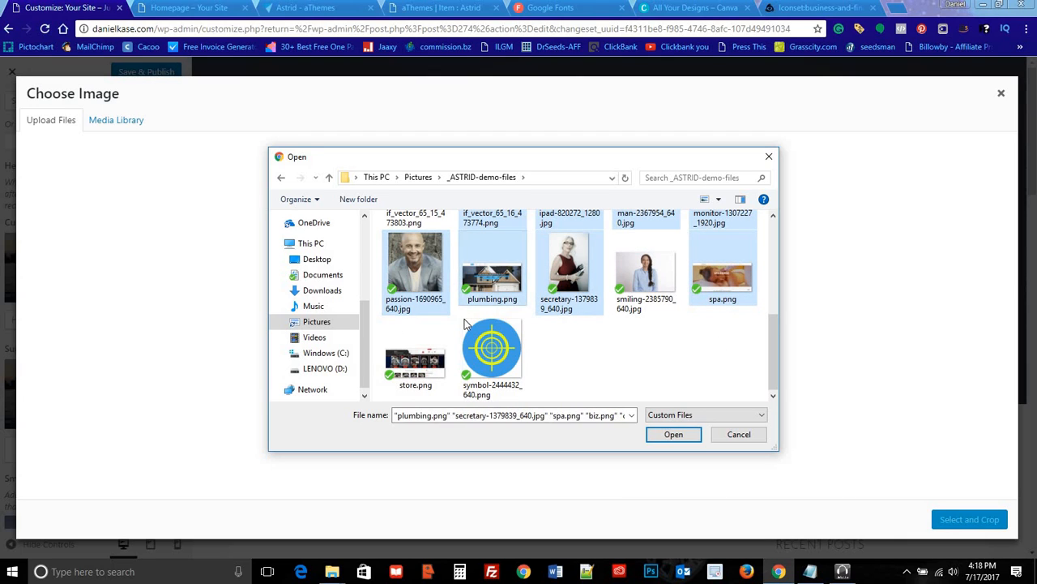
left_click(415, 360, "ctrl")
left_click(490, 361, "ctrl")
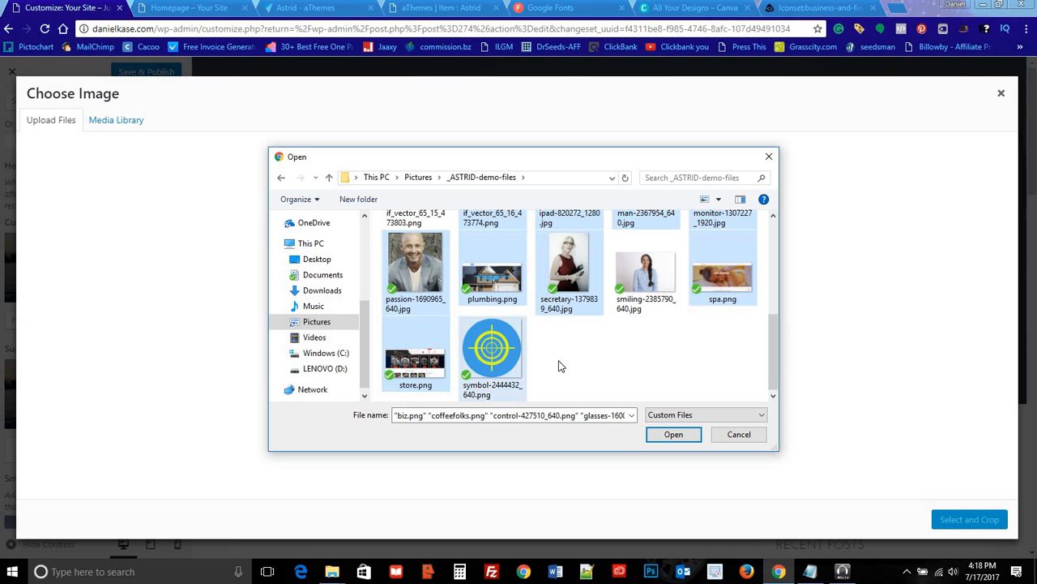
left_click(666, 433)
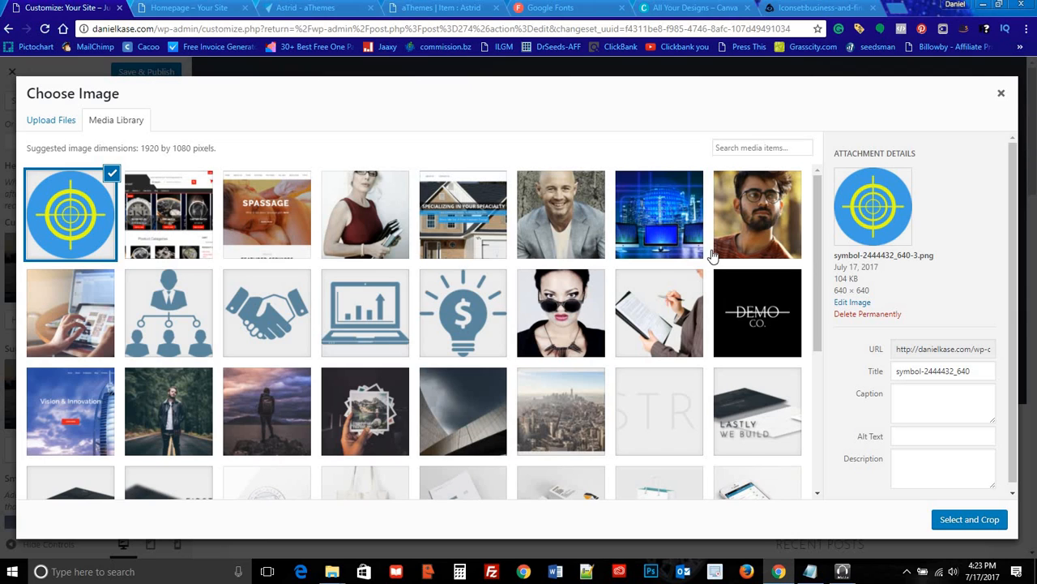
Step: Use the monitor-1307227_1920 image as the header with alt text "Header", cropped to its lower part so the three monitors are fully included
left_click(660, 217)
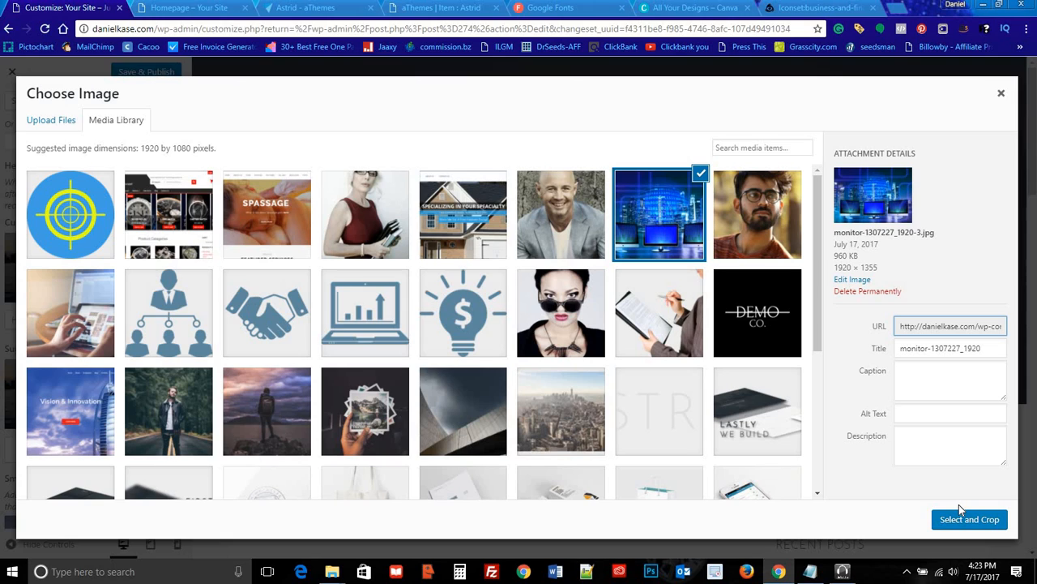
left_click(910, 414)
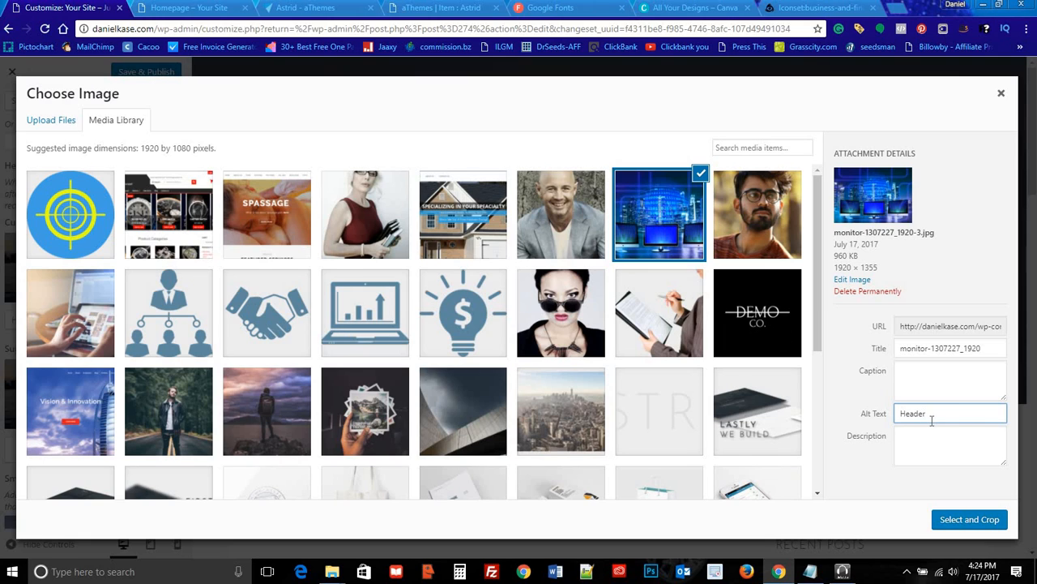
left_click(962, 522)
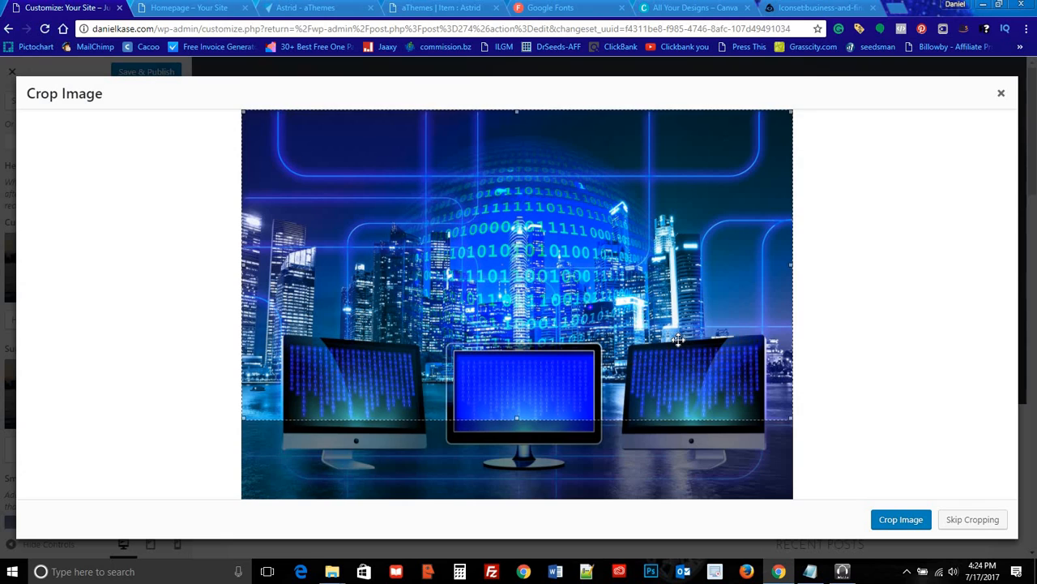
left_click_drag(676, 369, 677, 414)
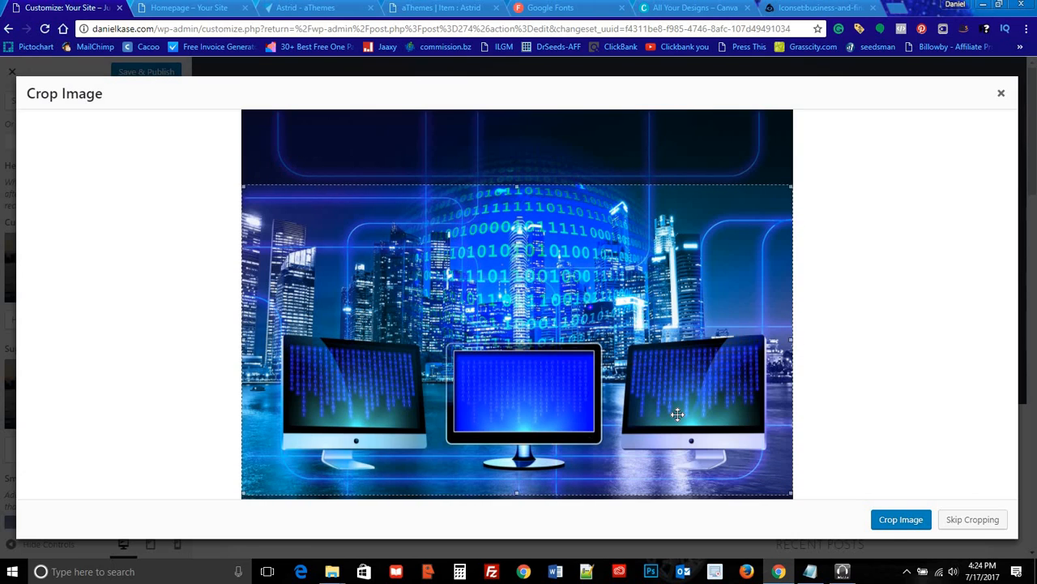
left_click(911, 523)
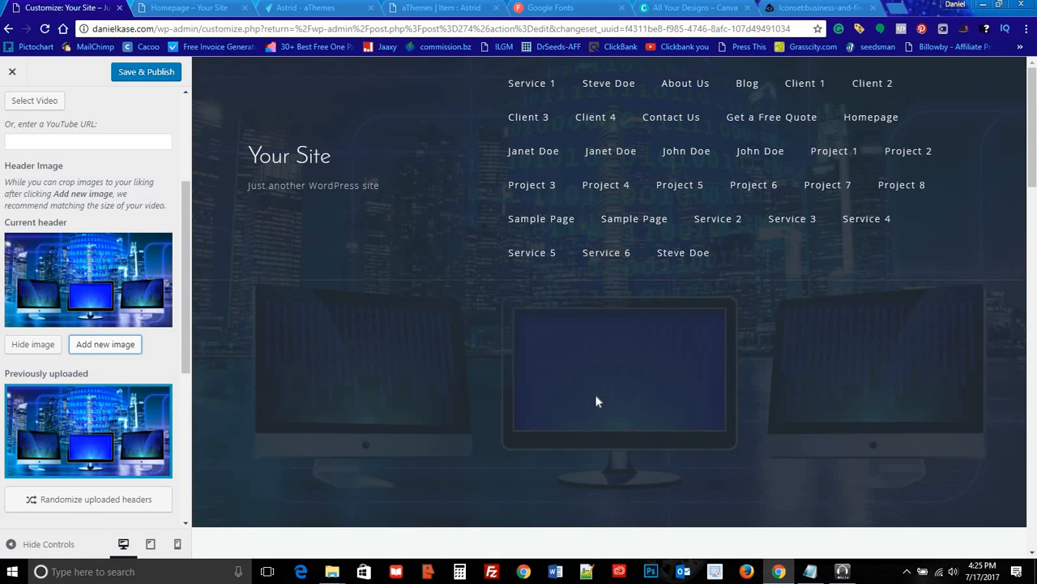
Step: Save and publish the new header image and return to the Header area settings
left_click(127, 76)
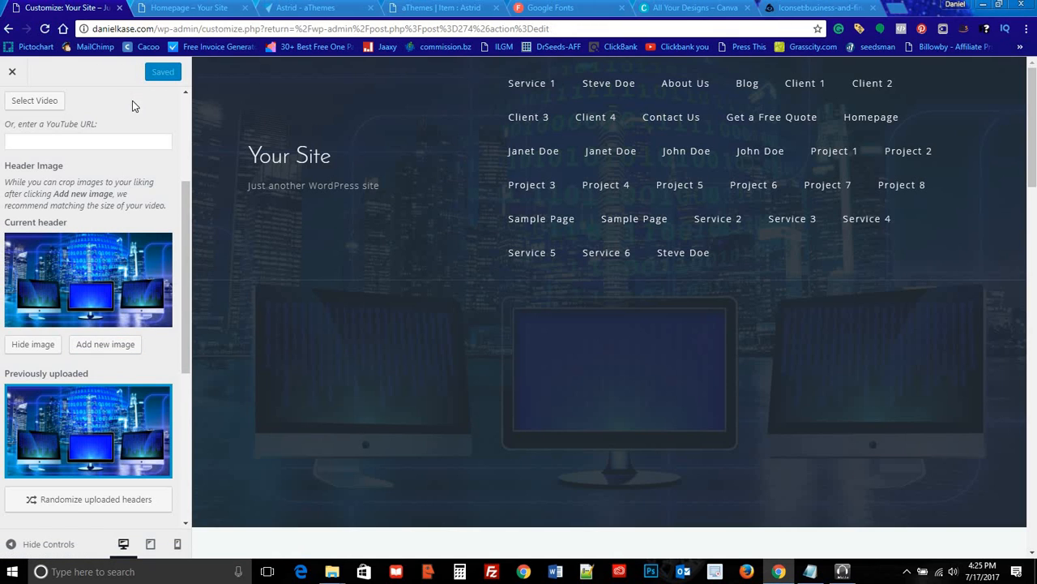
scroll(159, 141, "up", 3)
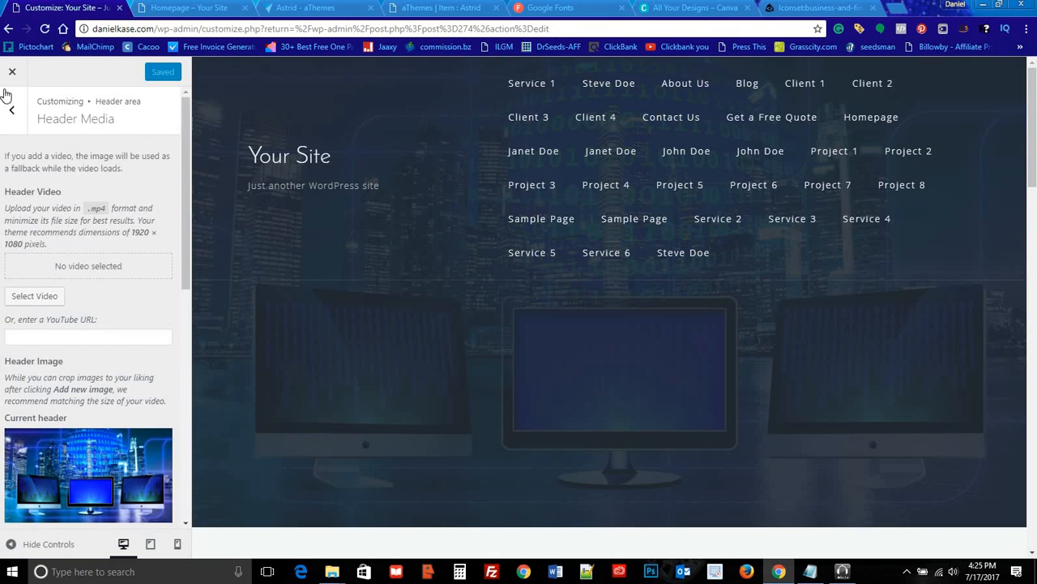
left_click(12, 107)
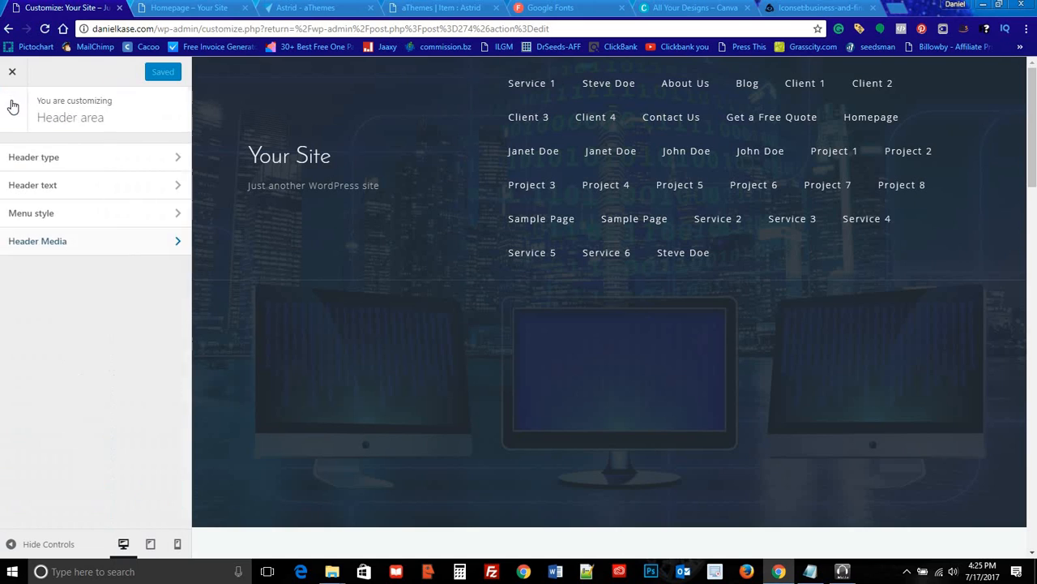
Step: Copy "We Are The Leaders In" from astrid-theme-doc.txt in Notepad and use it as the header small text
left_click(141, 188)
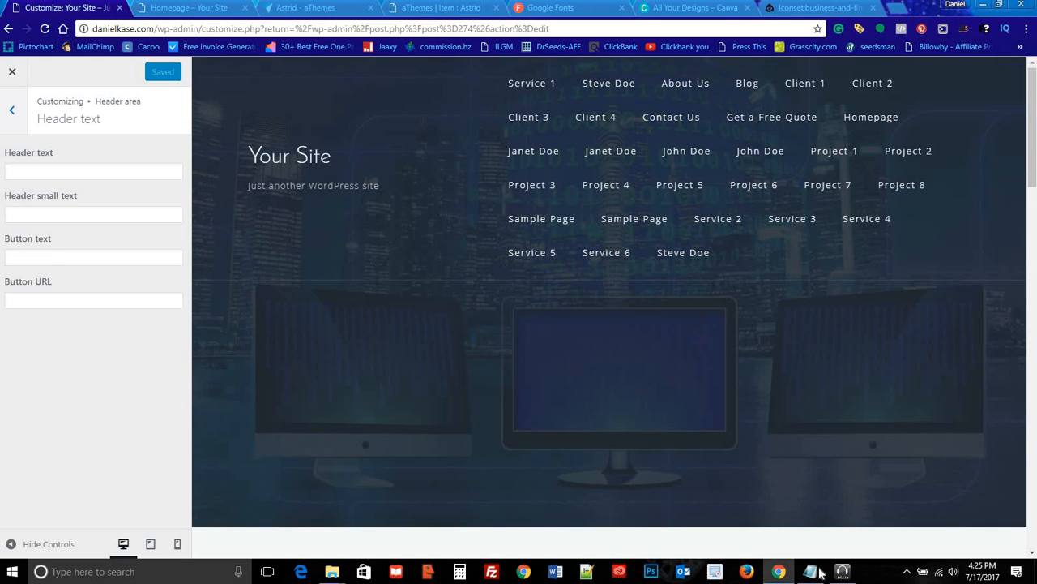
mouse_move(817, 575)
left_click(807, 515)
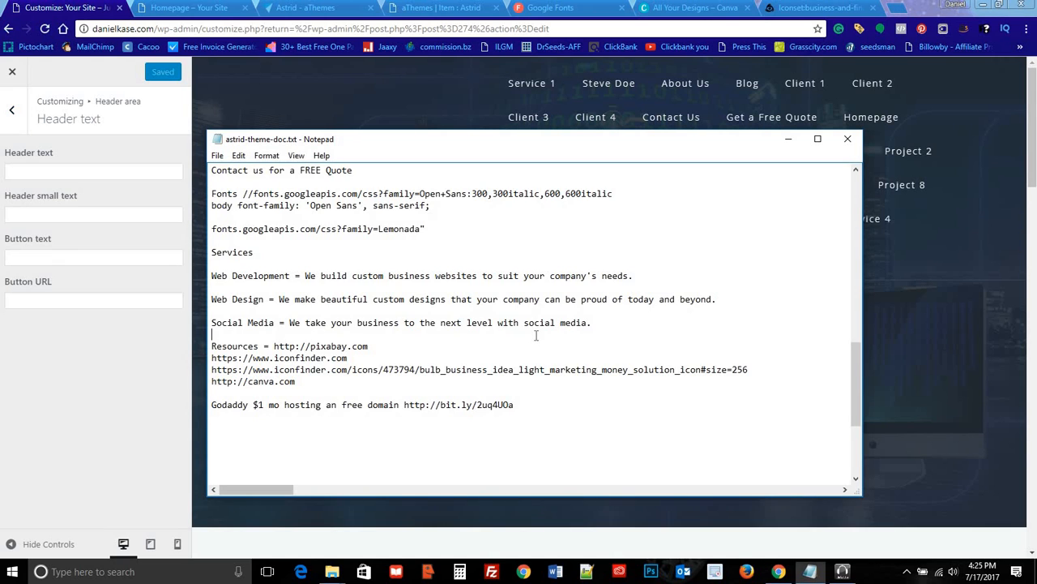
scroll(475, 289, "up", 8)
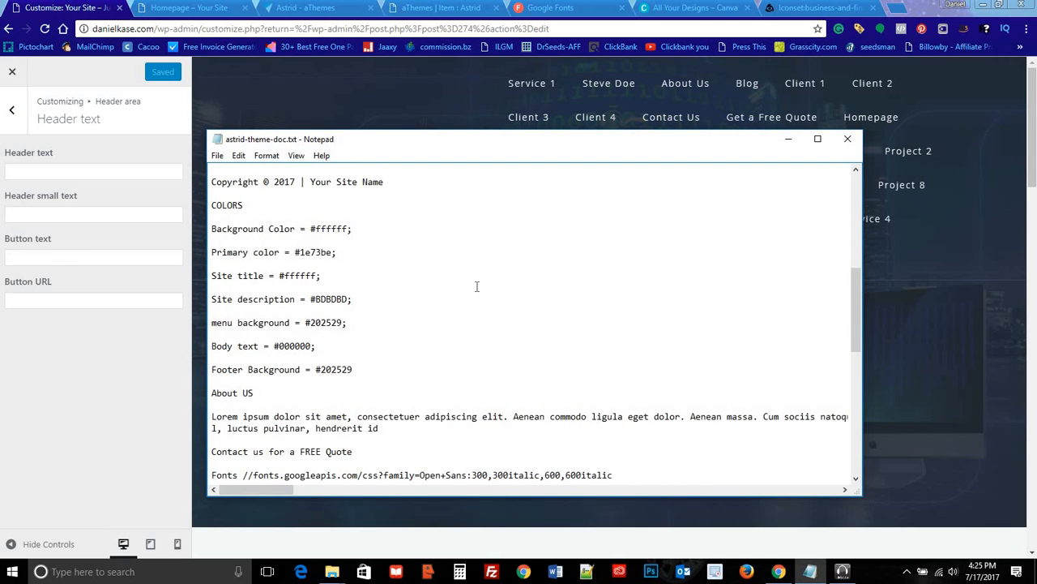
scroll(478, 284, "up", 10)
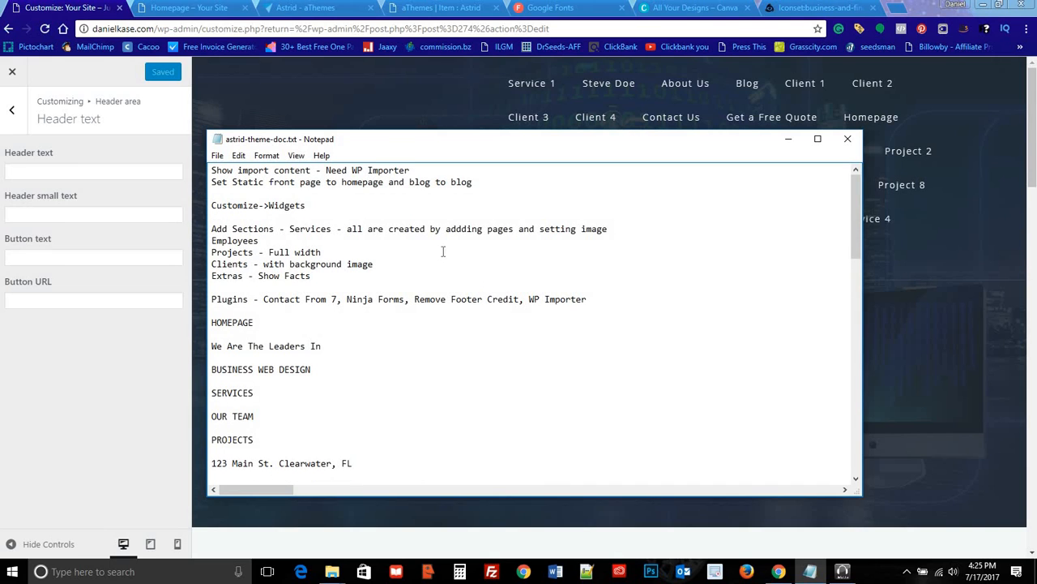
left_click(212, 346, "shift")
key("ctrl+c")
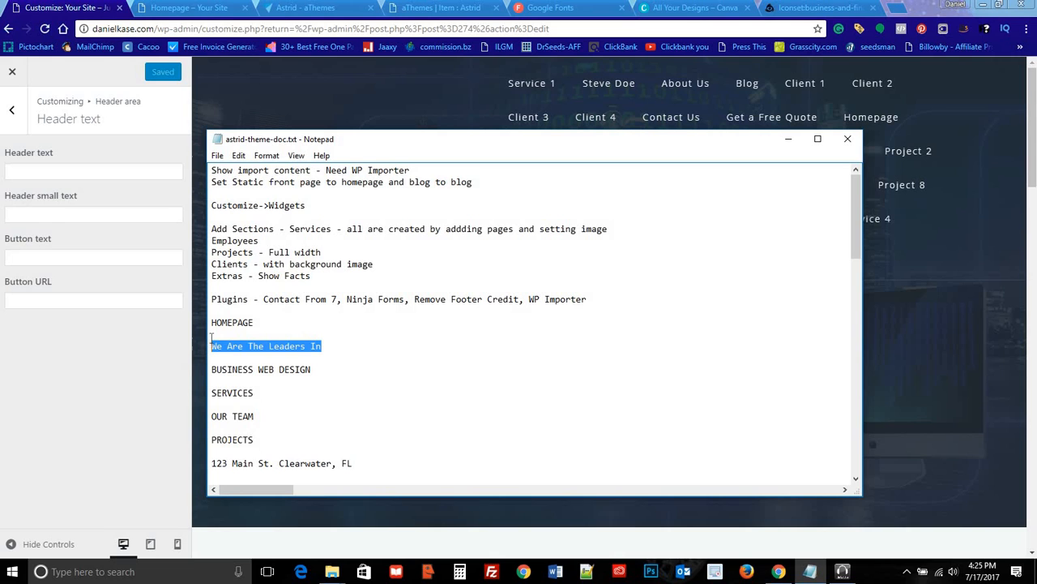
left_click(51, 212)
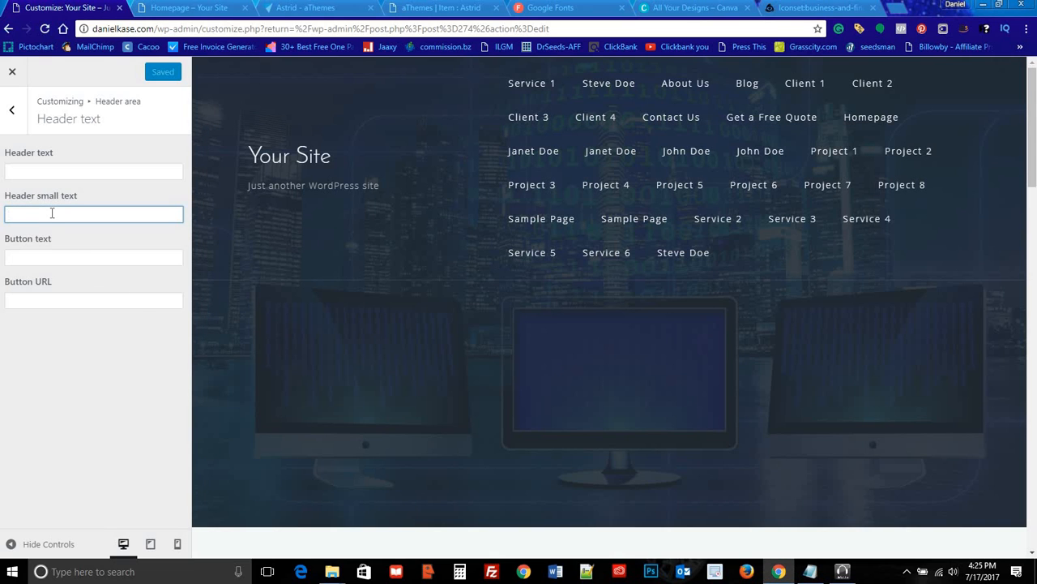
key("ctrl+v")
Step: Copy "BUSINESS WEB DESIGN" from the astrid-theme-doc.txt notes and use it as the main header text
left_click(94, 256)
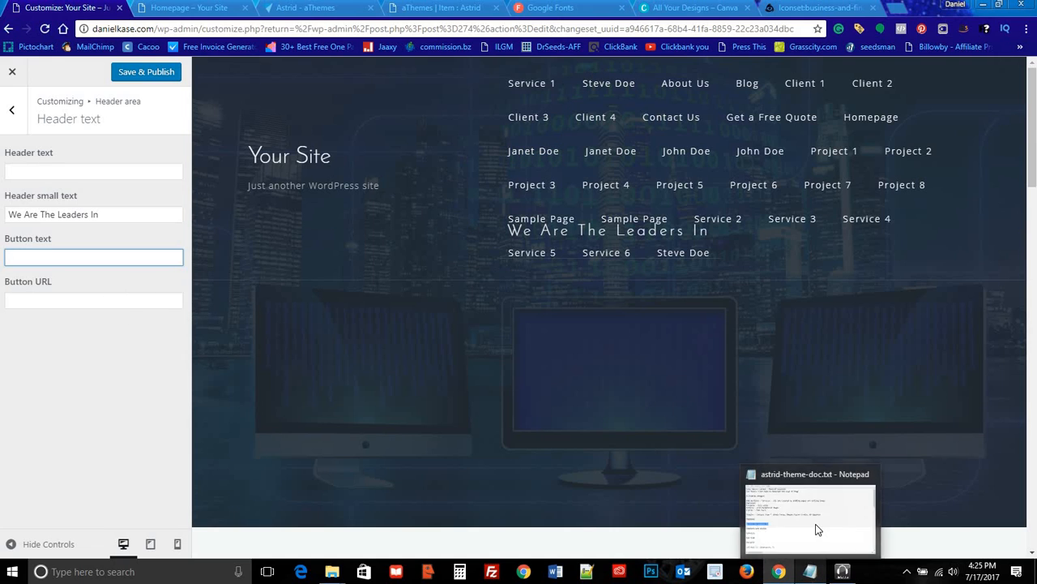
left_click(813, 526)
left_click_drag(314, 370, 213, 364)
key("ctrl+v")
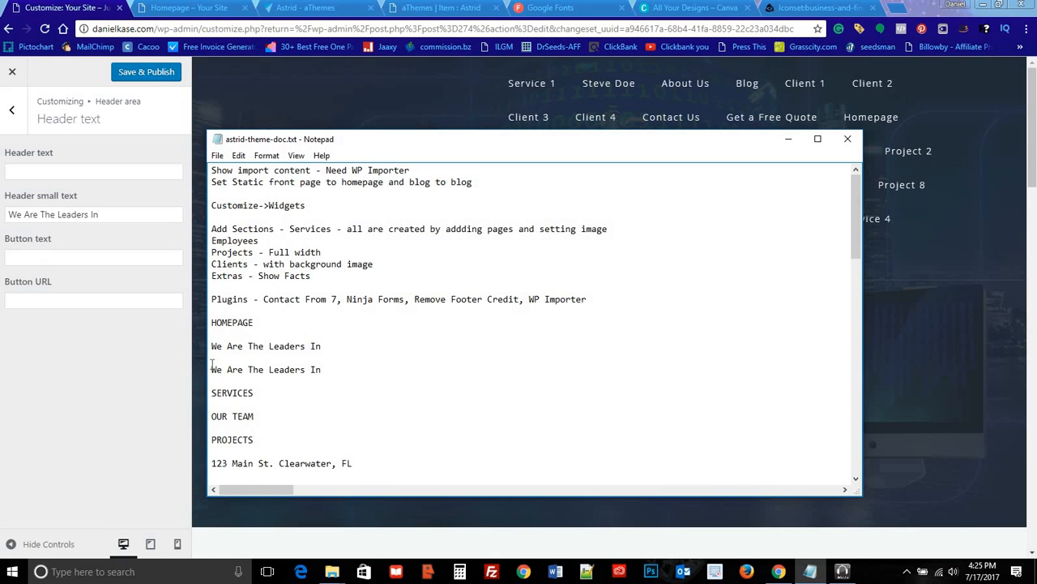
key("ctrl+z")
key("ctrl+c")
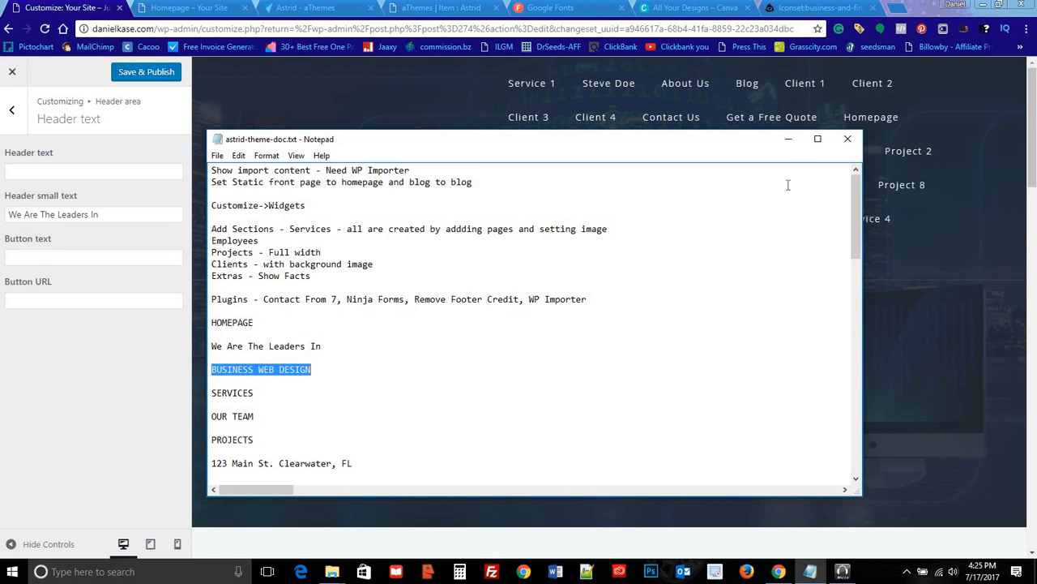
left_click(785, 145)
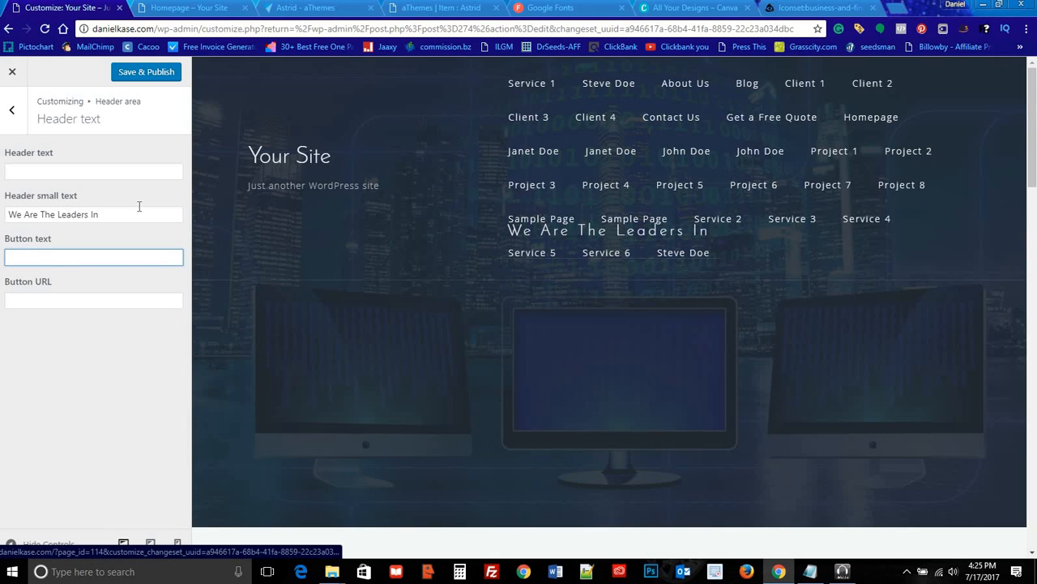
left_click(81, 171)
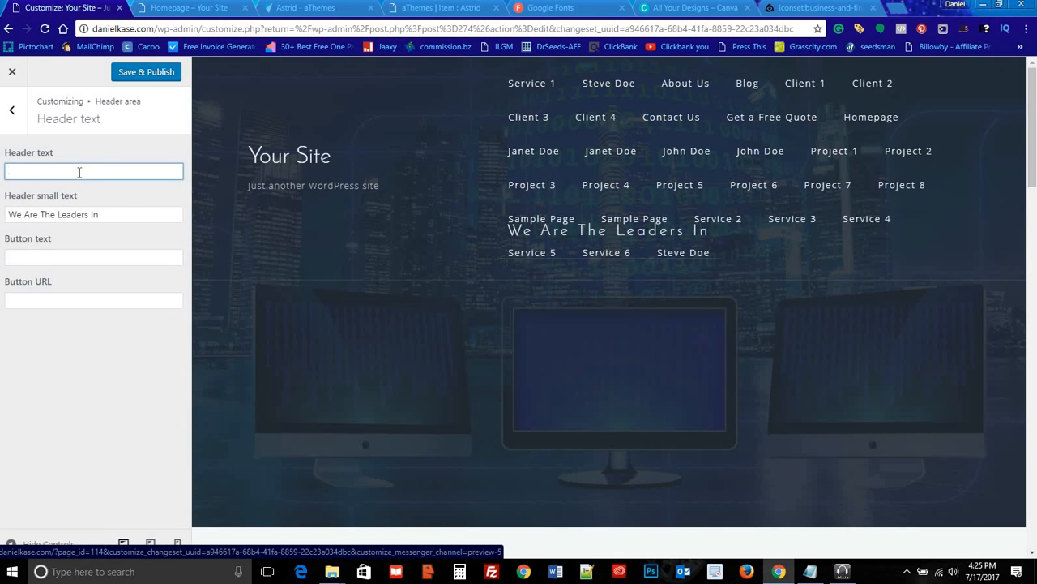
key("ctrl+v")
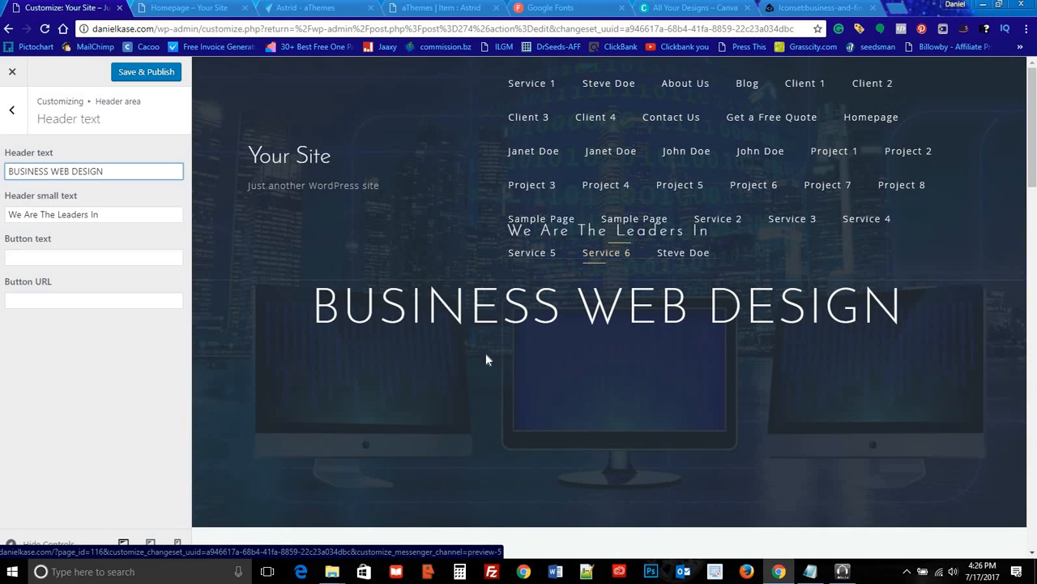
Step: Set the header button text to "FREE QUOTE" with URL "#", then save and publish the header text
left_click(87, 259)
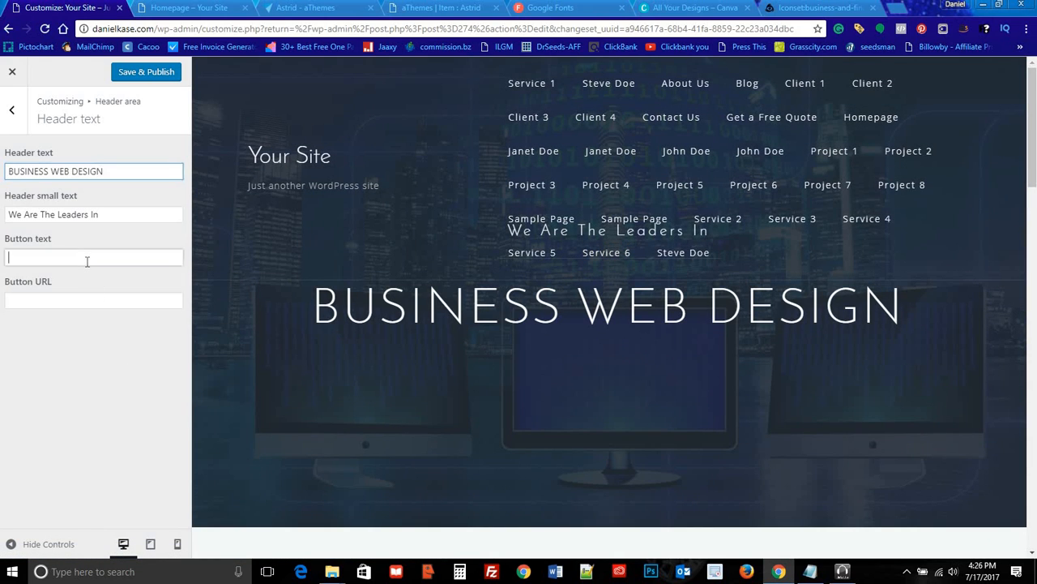
type("F")
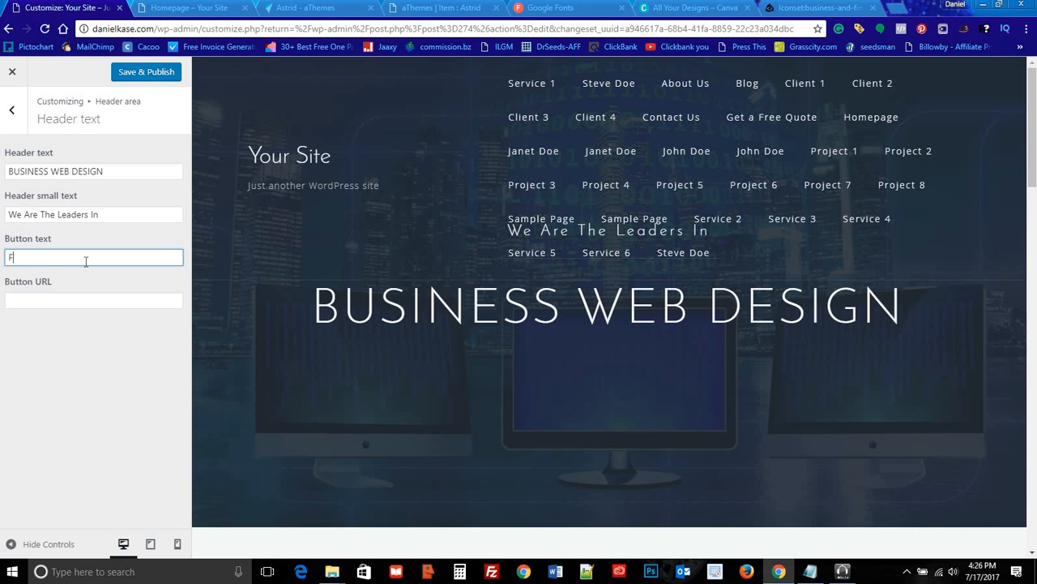
type("REE")
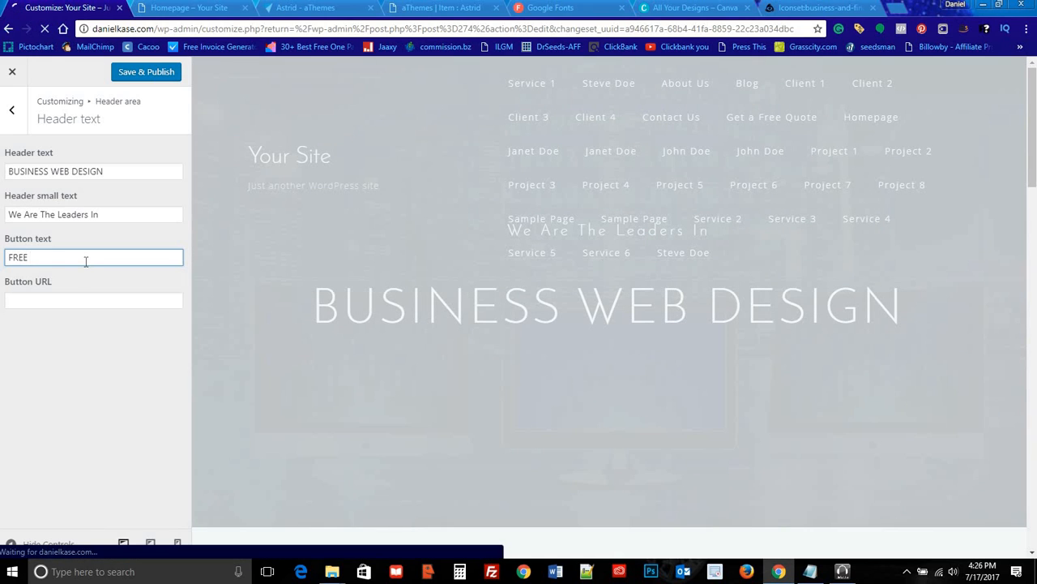
type(" QUOTE")
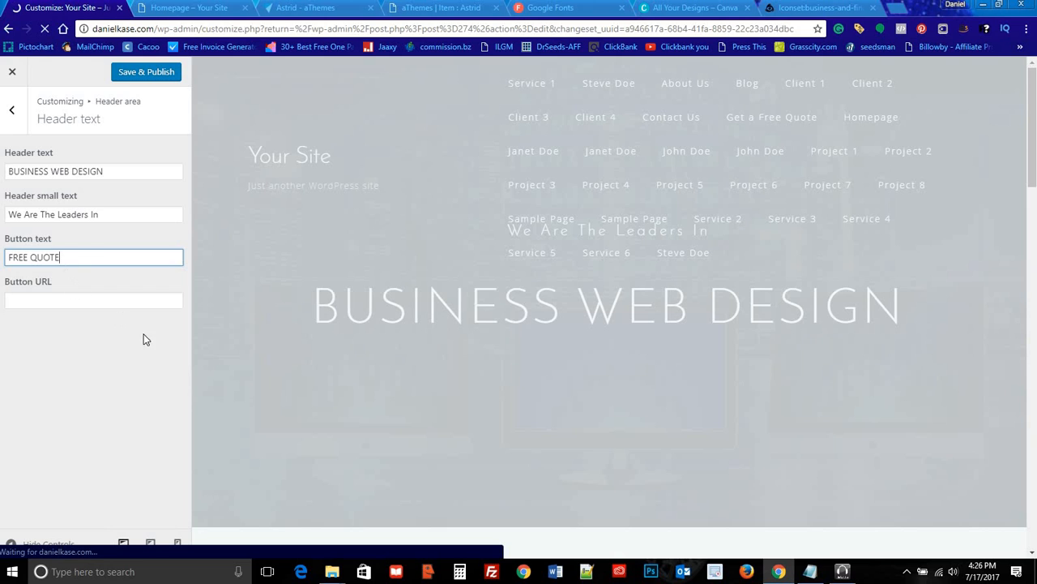
left_click(85, 302)
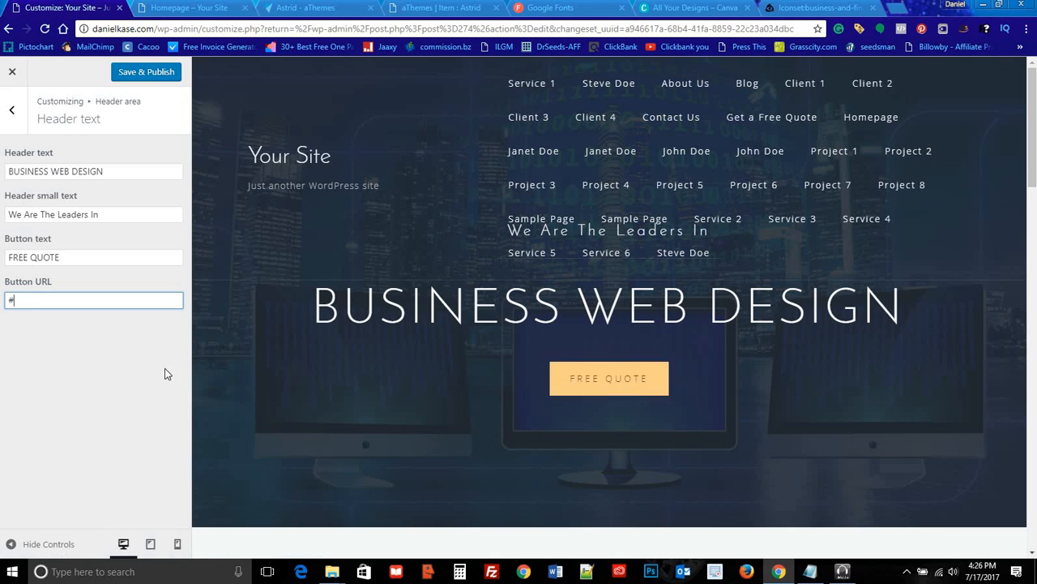
left_click(127, 74)
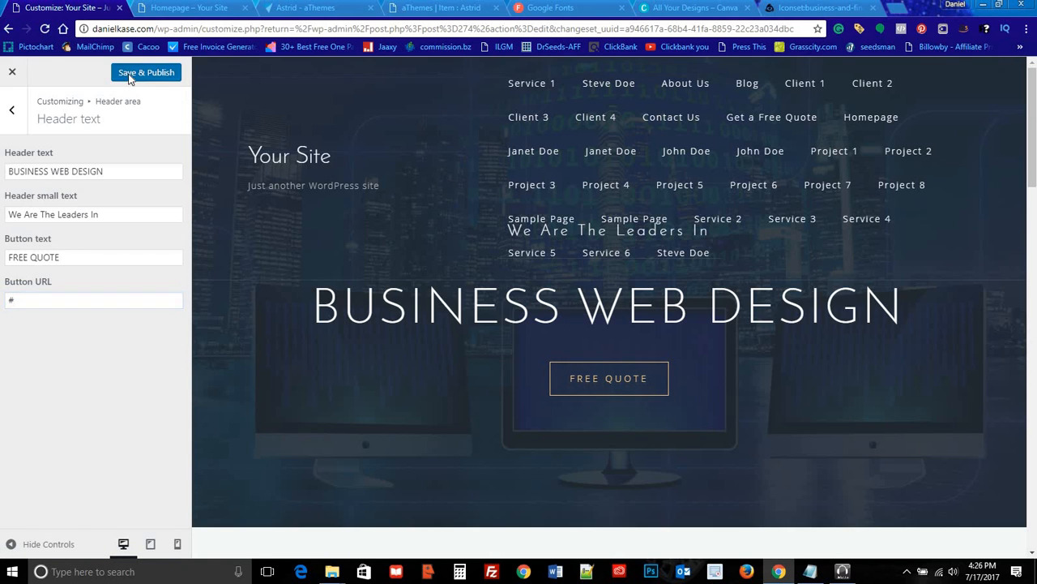
left_click(11, 109)
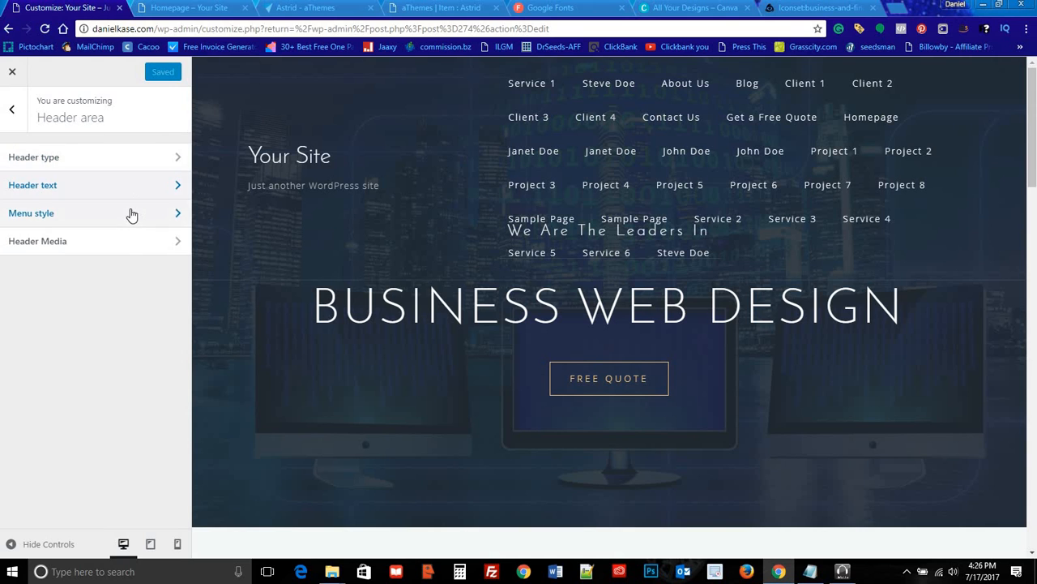
Step: Open the header's Menu style settings and examine how the sticky menu behaves along the page preview
left_click(129, 213)
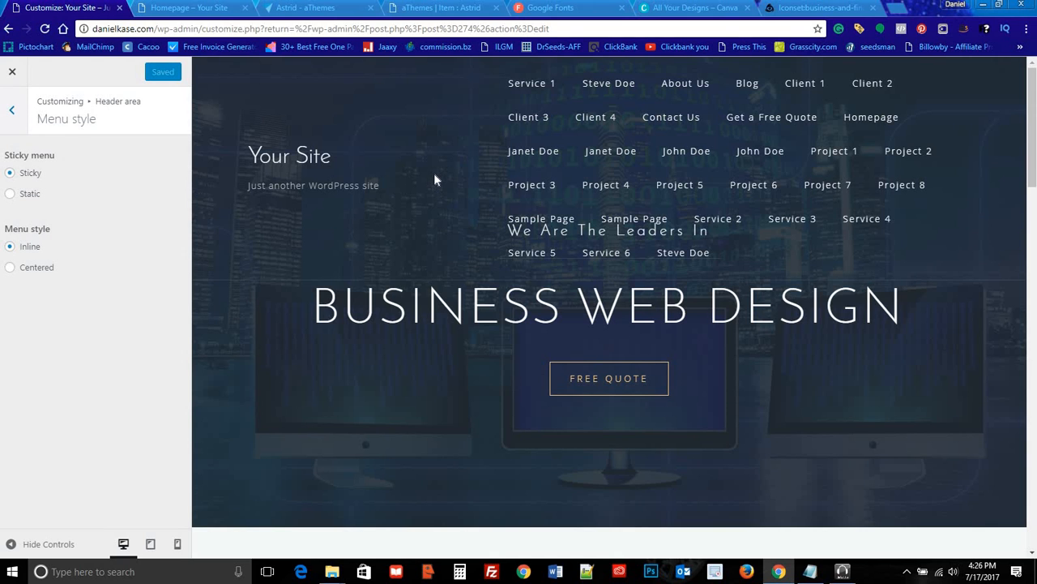
scroll(427, 204, "down", 10)
scroll(430, 206, "up", 10)
scroll(415, 161, "down", 5)
scroll(454, 158, "up", 5)
scroll(328, 167, "down", 7)
scroll(331, 169, "up", 7)
scroll(332, 170, "down", 7)
scroll(331, 170, "up", 6)
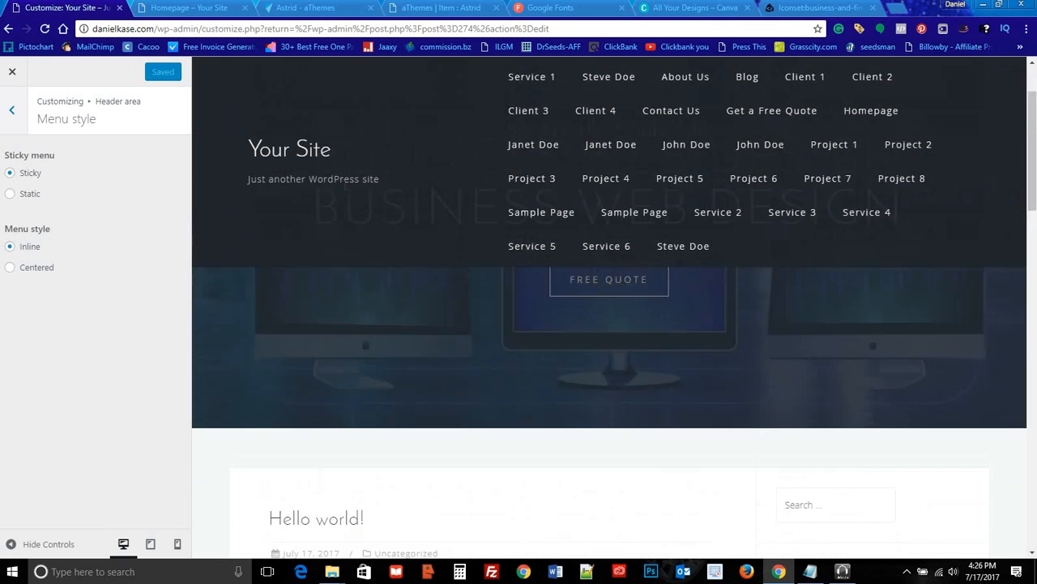
scroll(373, 157, "down", 5)
scroll(372, 158, "up", 5)
scroll(373, 157, "down", 5)
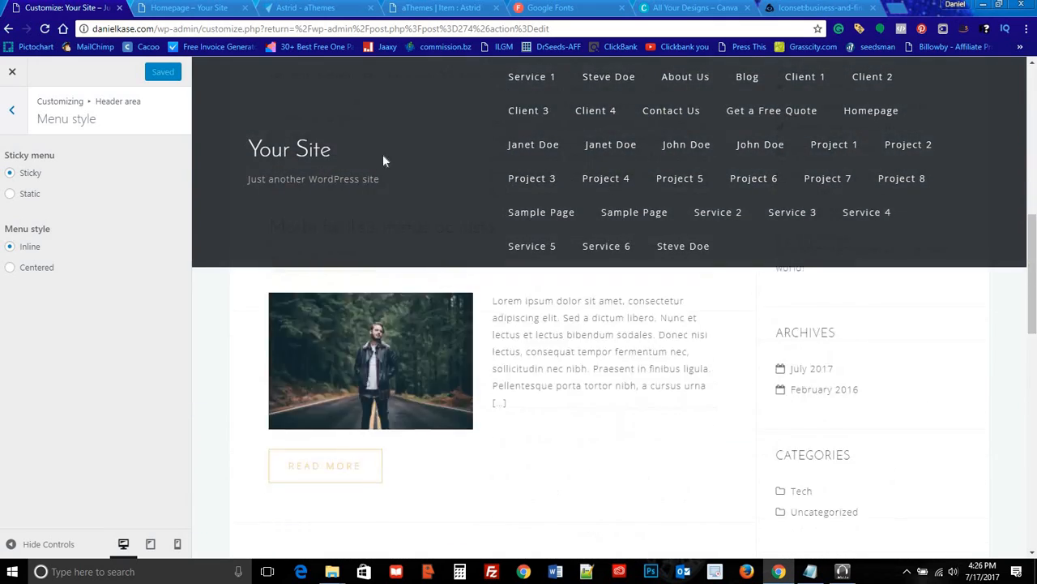
scroll(384, 161, "up", 5)
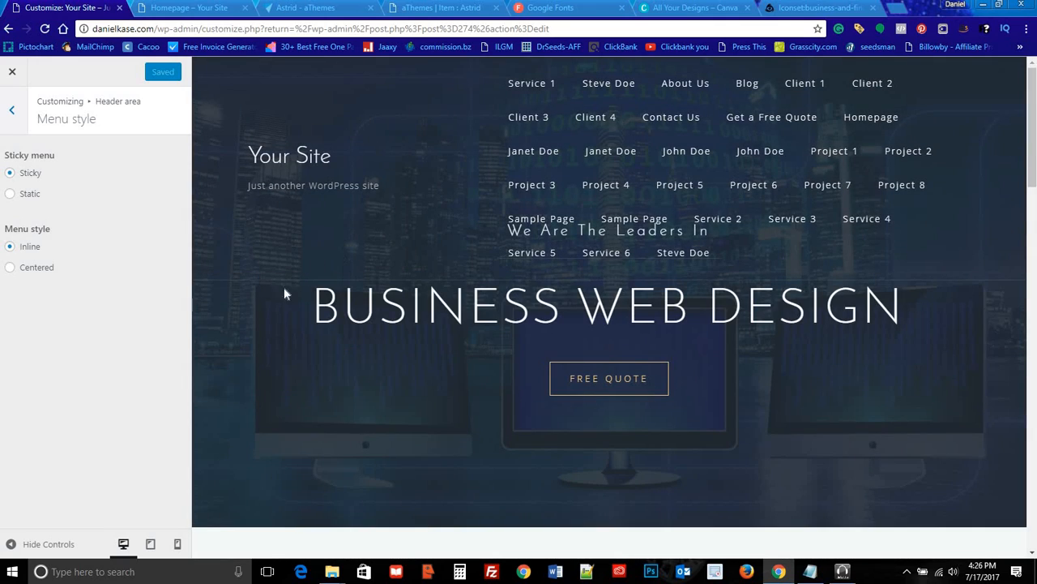
Step: Try the Static option for the sticky menu in the page preview and restore Sticky
left_click(10, 195)
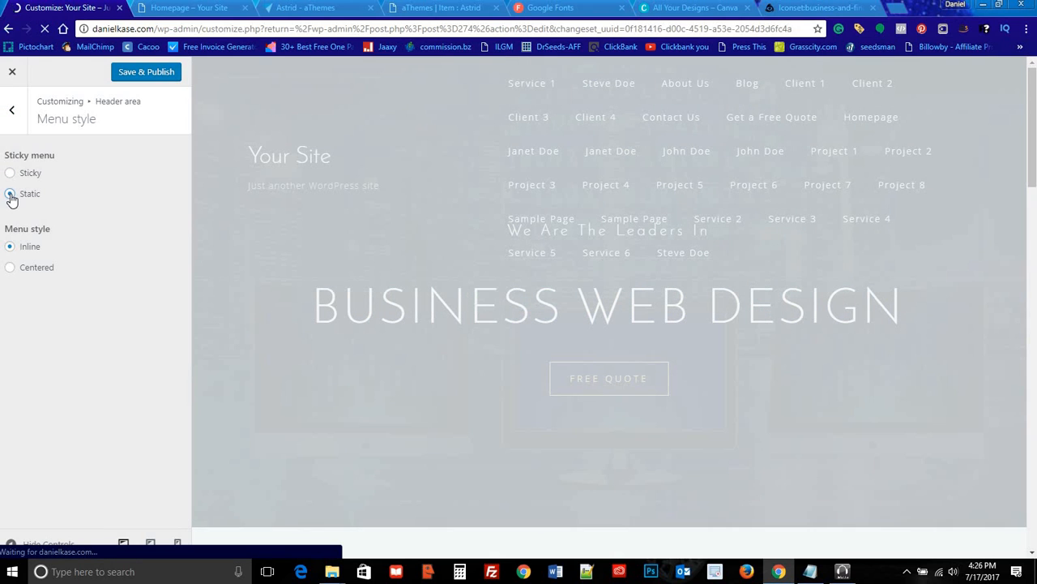
scroll(443, 187, "down", 9)
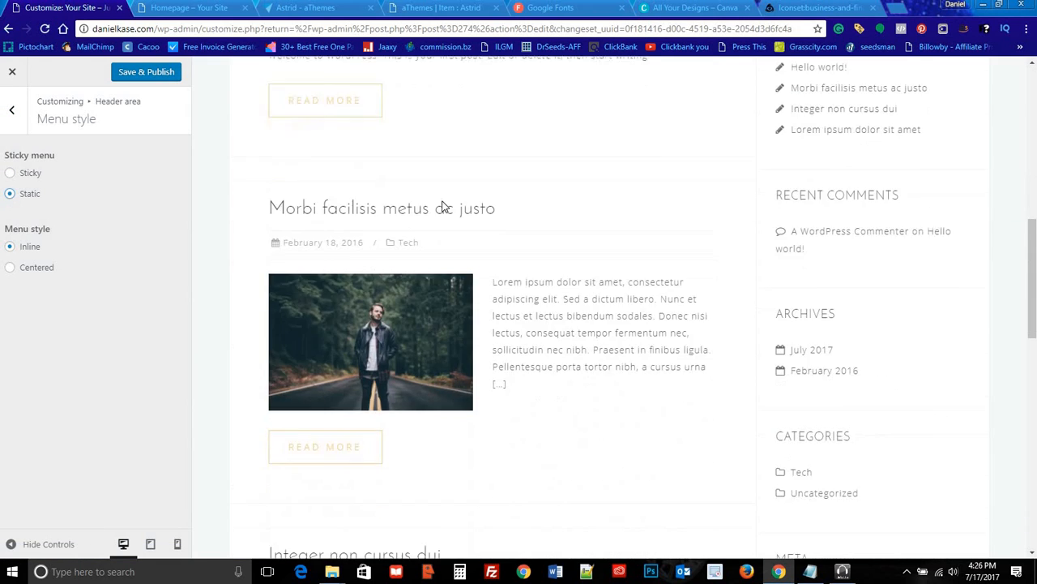
scroll(442, 199, "up", 2)
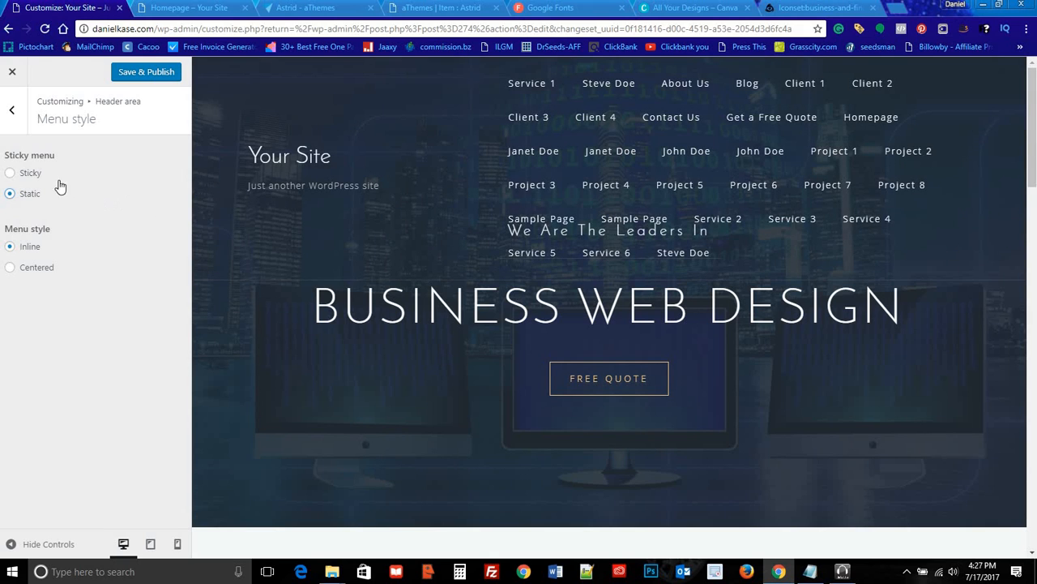
left_click(13, 175)
Step: Try the Centered menu style, restore Inline, and save and publish the menu settings
left_click(10, 268)
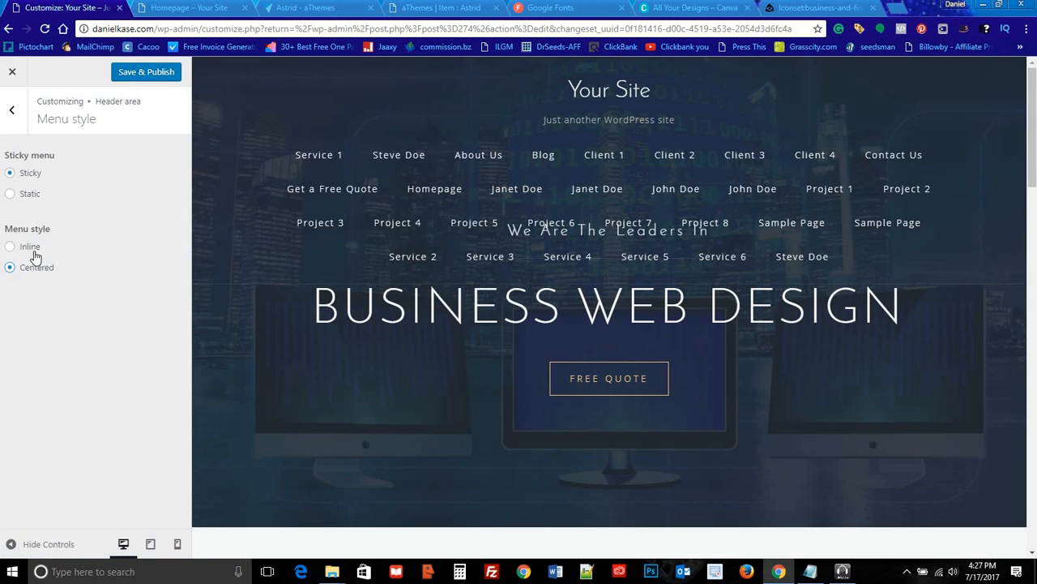
left_click(12, 247)
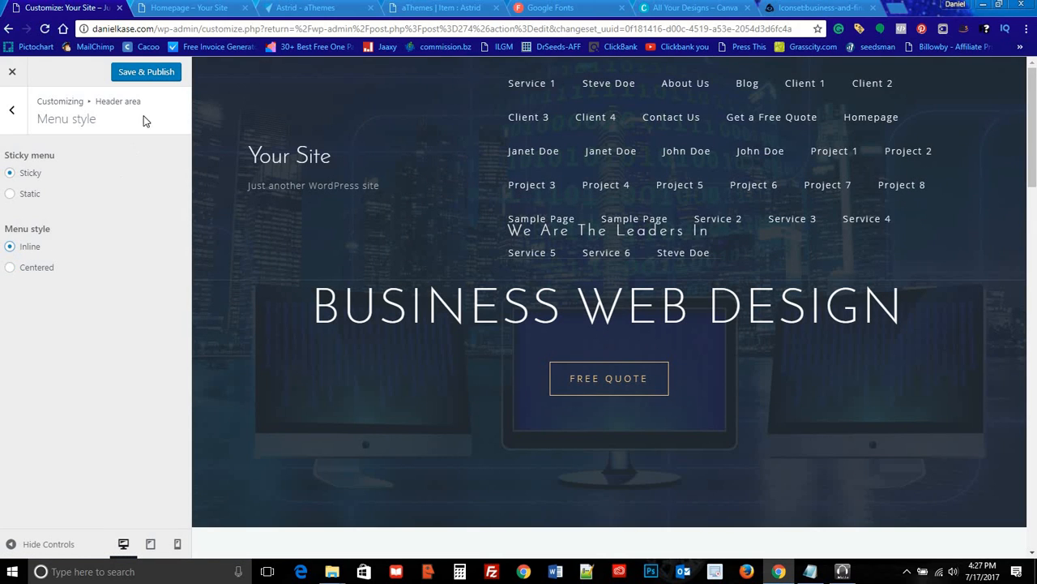
left_click(162, 73)
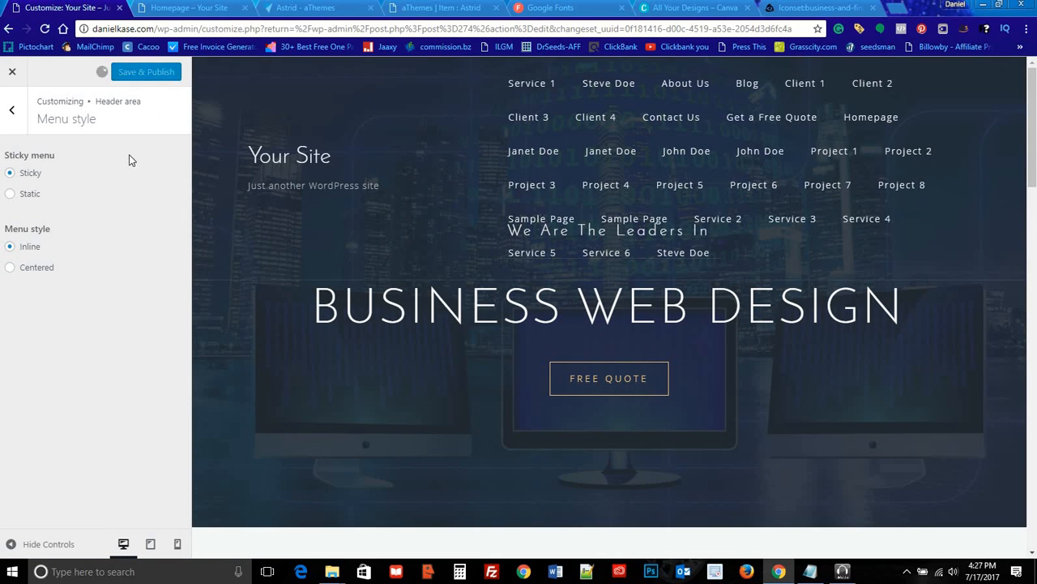
Step: Leave the Header area settings and open the Site branding settings of the customizer
left_click(13, 113)
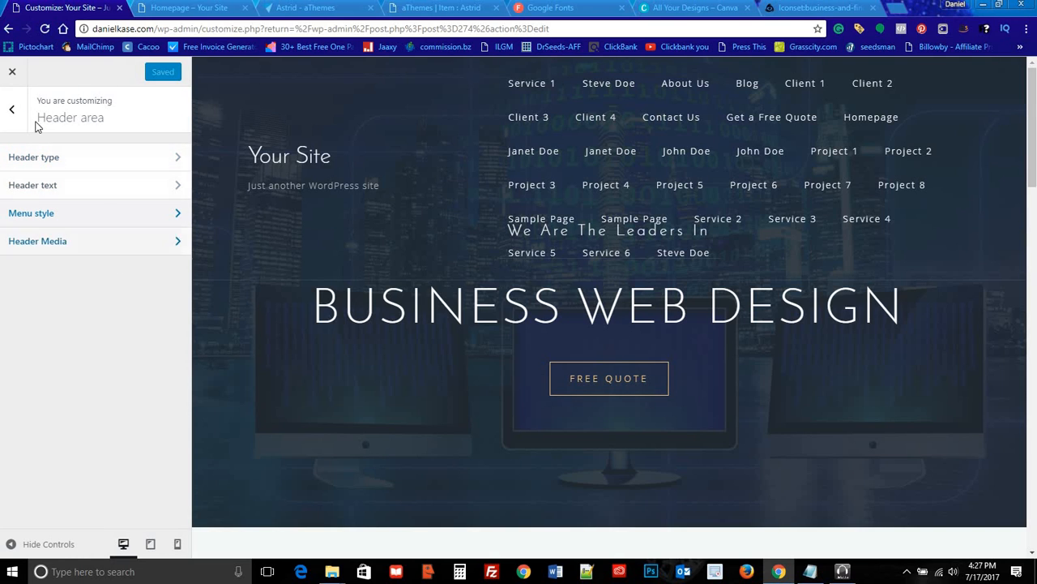
left_click(13, 109)
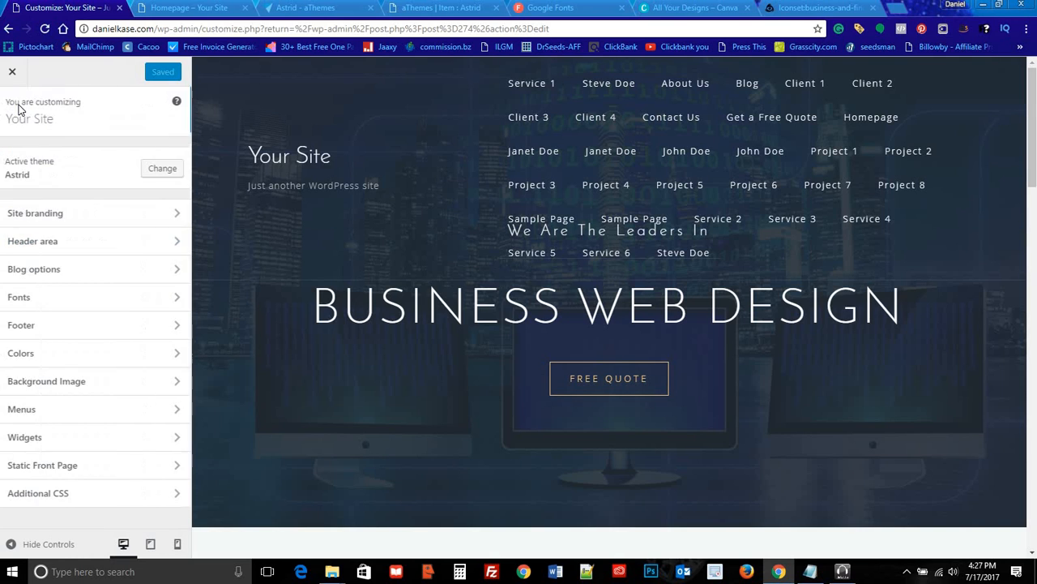
left_click(88, 214)
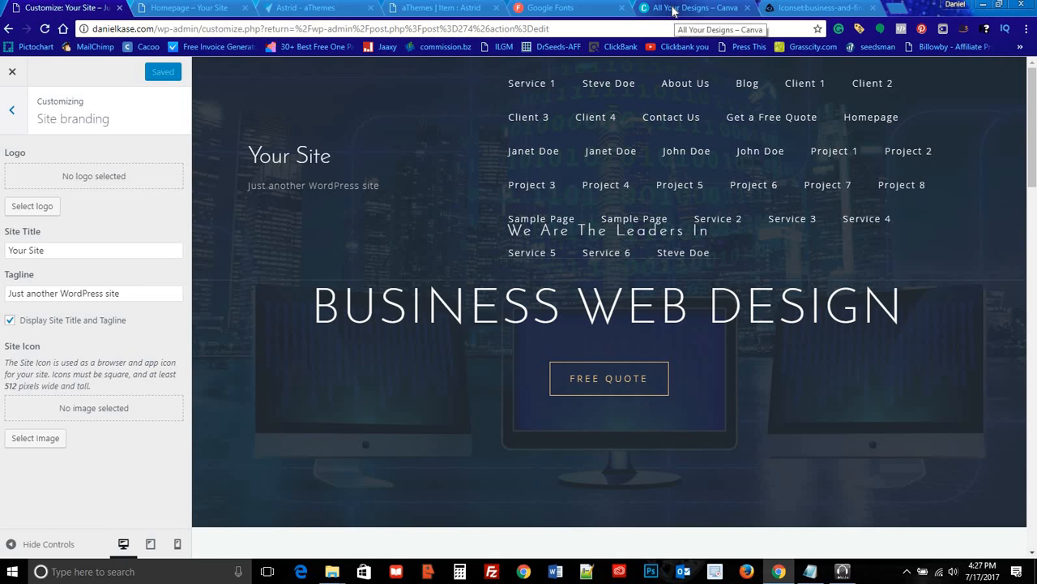
Step: Switch to Canva, create a new blank Logo design and show the available design elements
left_click(674, 9)
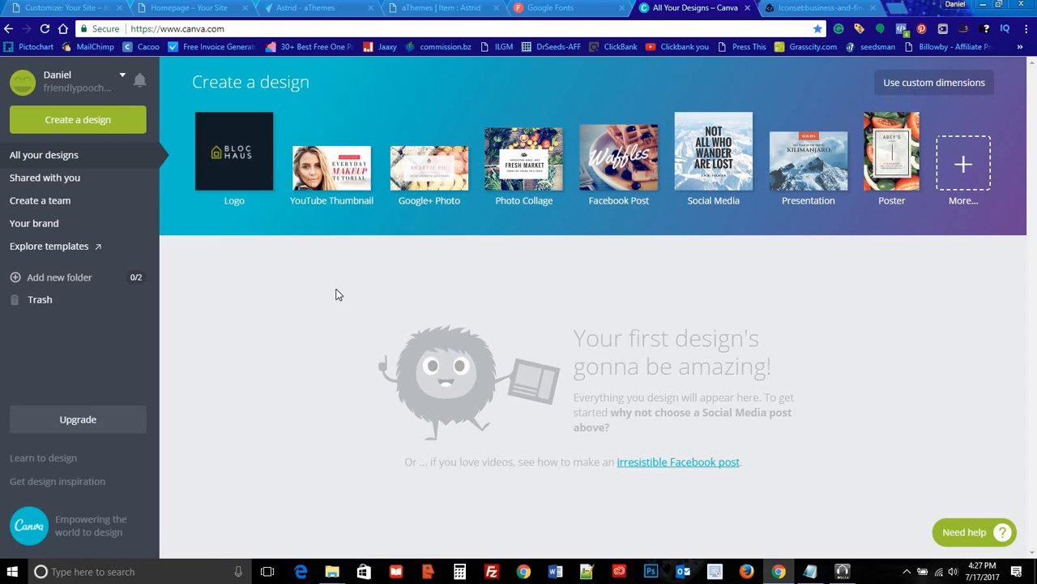
left_click(231, 150)
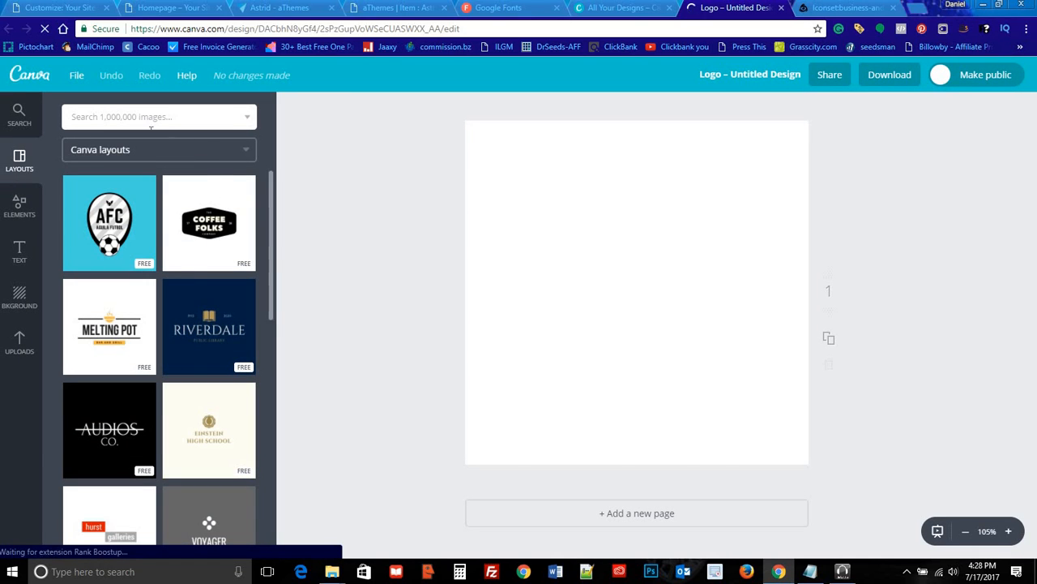
left_click(21, 207)
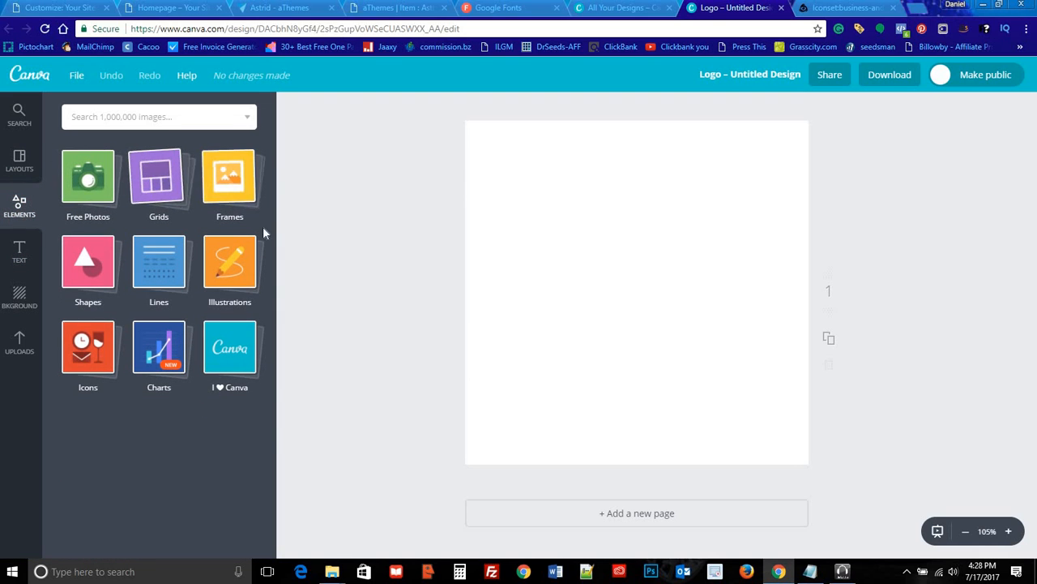
Step: Look through the free shapes among the design elements and close the Shapes collection
left_click(87, 261)
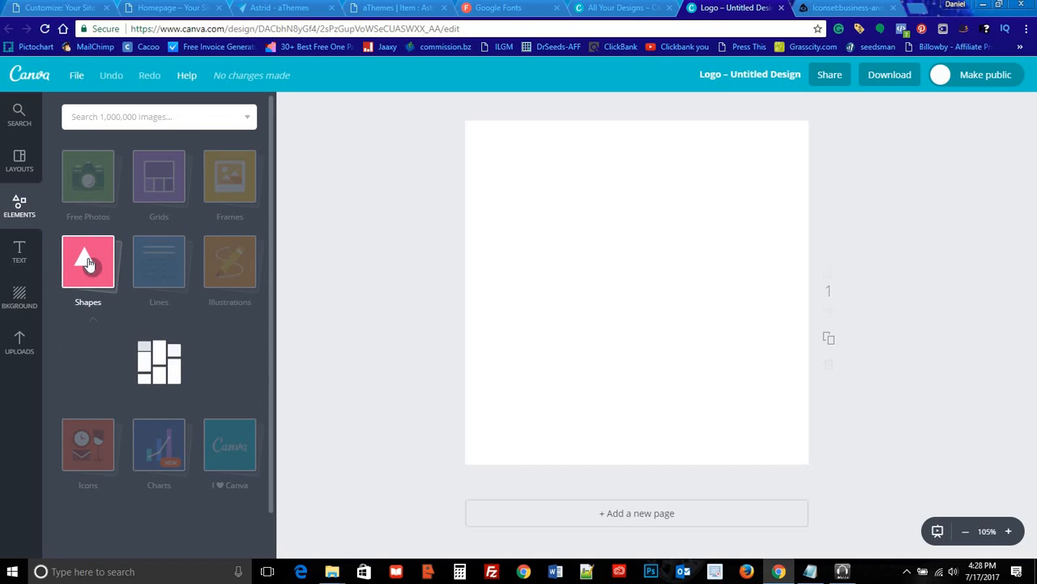
scroll(144, 290, "down", 5)
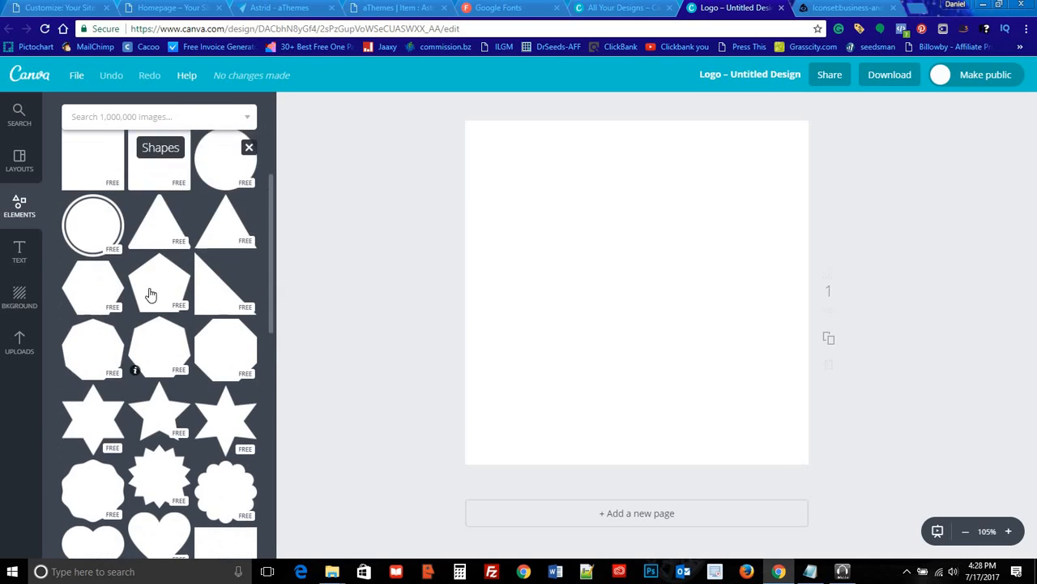
scroll(151, 294, "up", 4)
left_click(88, 179)
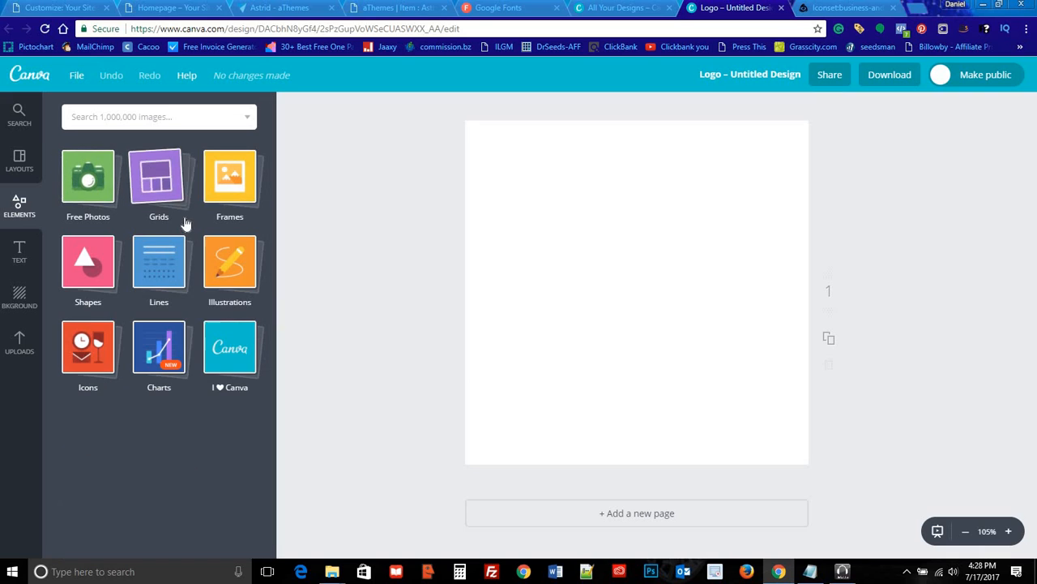
Step: Apply the black Audios Co. layout to the logo design and replace the AUDIOS text with DEMO
left_click(19, 161)
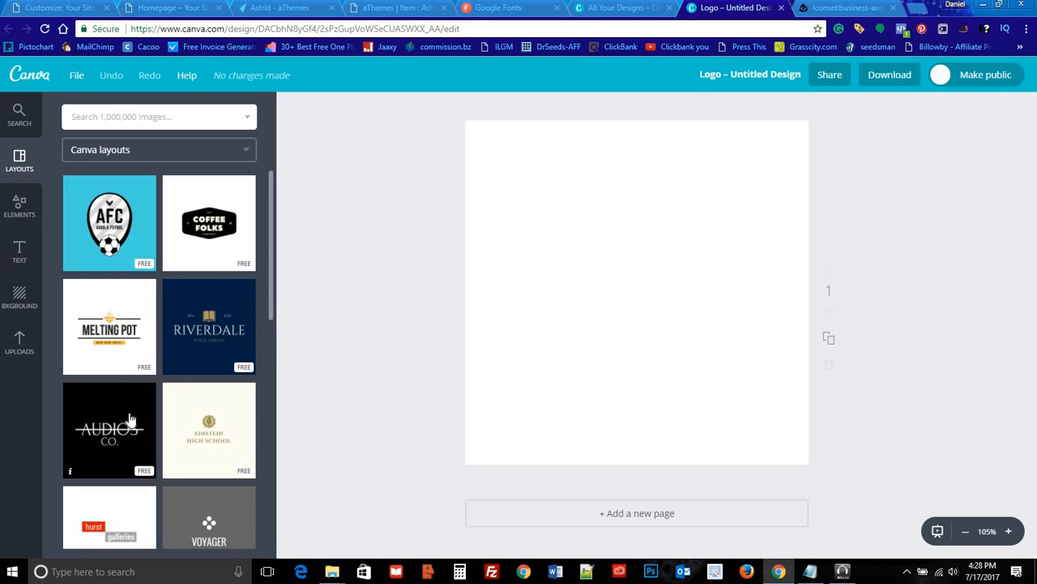
left_click(109, 423)
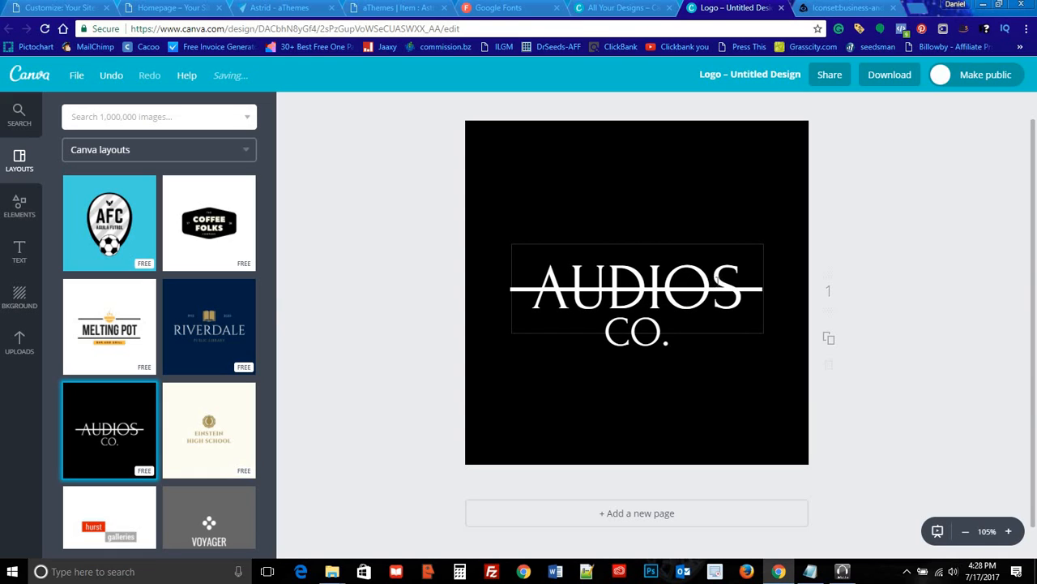
left_click(717, 279)
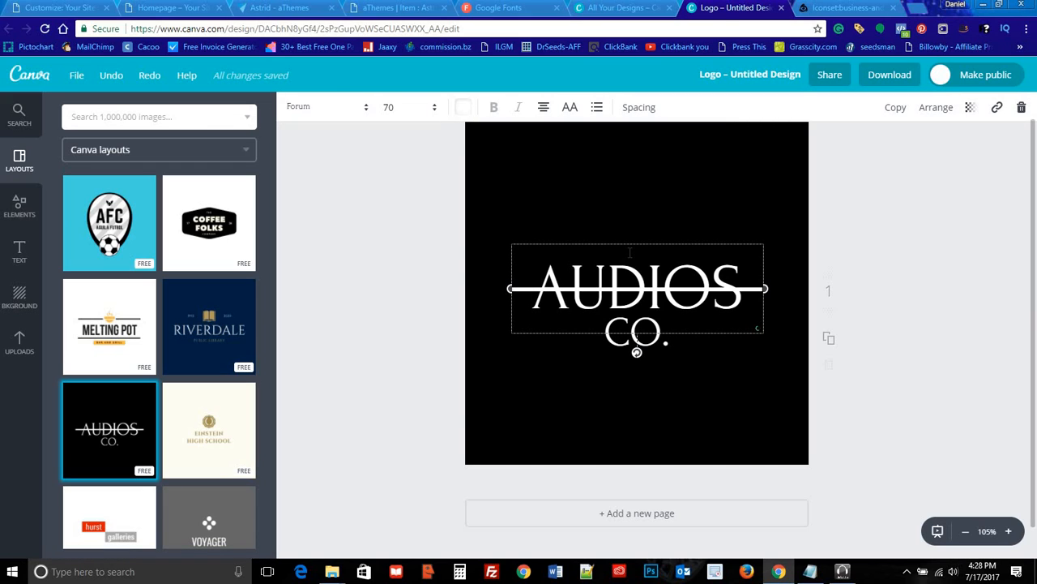
key("Delete")
key("Delete")
key("Delete")
key("Delete")
key("Delete")
key("Delete")
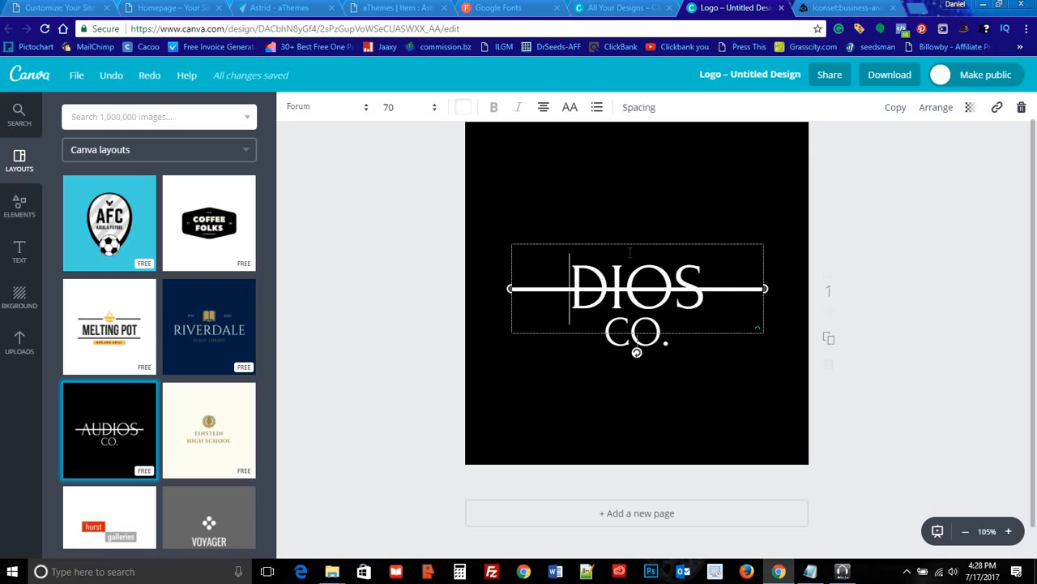
type("DEMO")
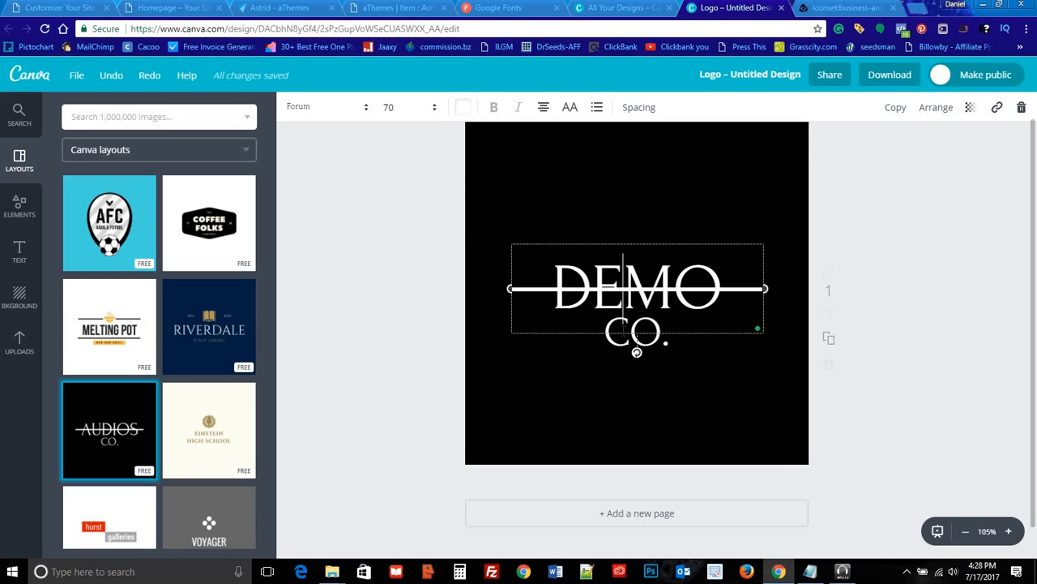
left_click(558, 372)
left_click(653, 332)
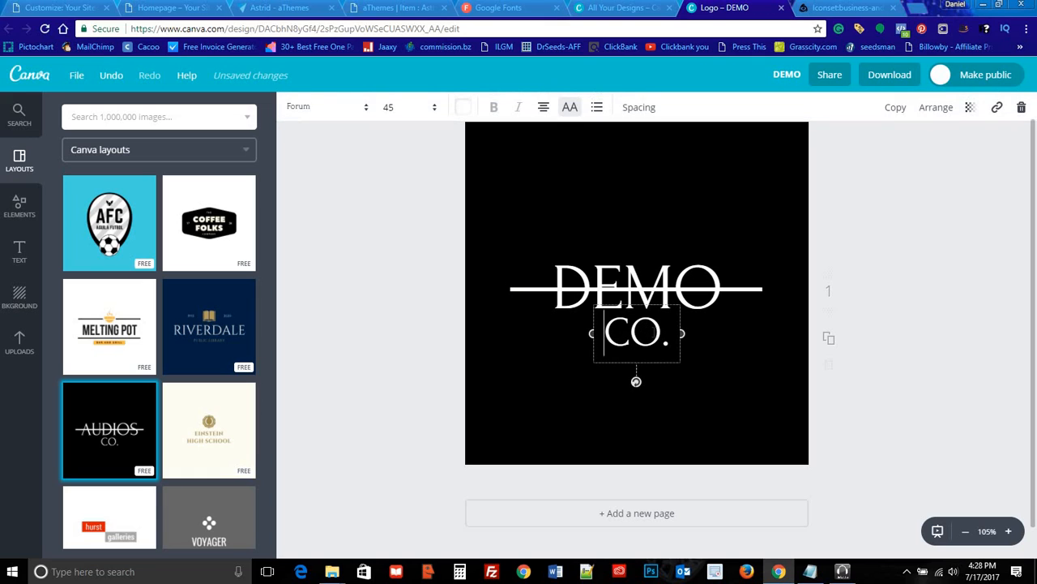
left_click(757, 225)
scroll(677, 210, "up", 1)
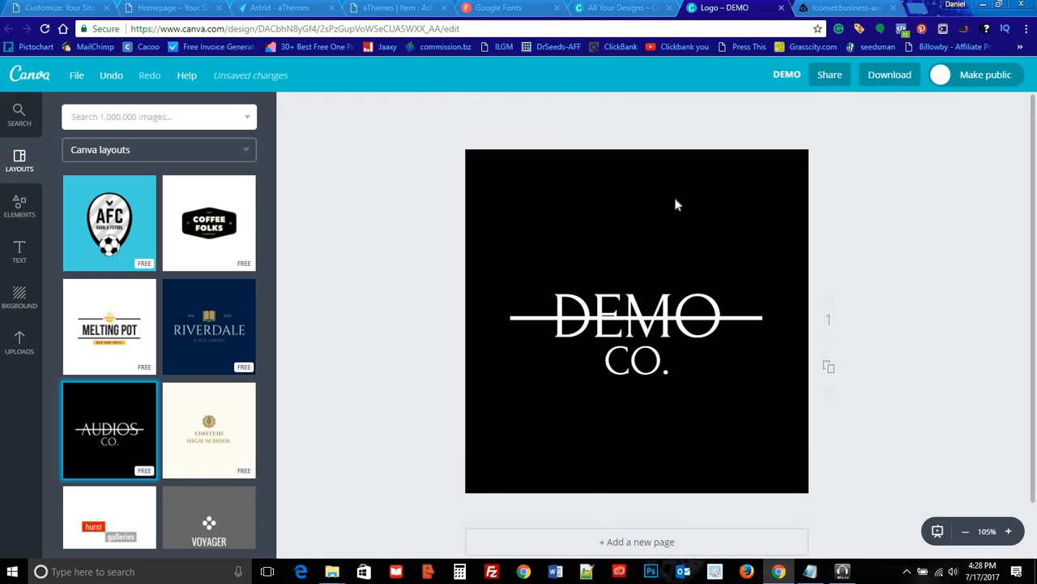
Step: Download the logo design as a PNG and dismiss the download notices
left_click(888, 78)
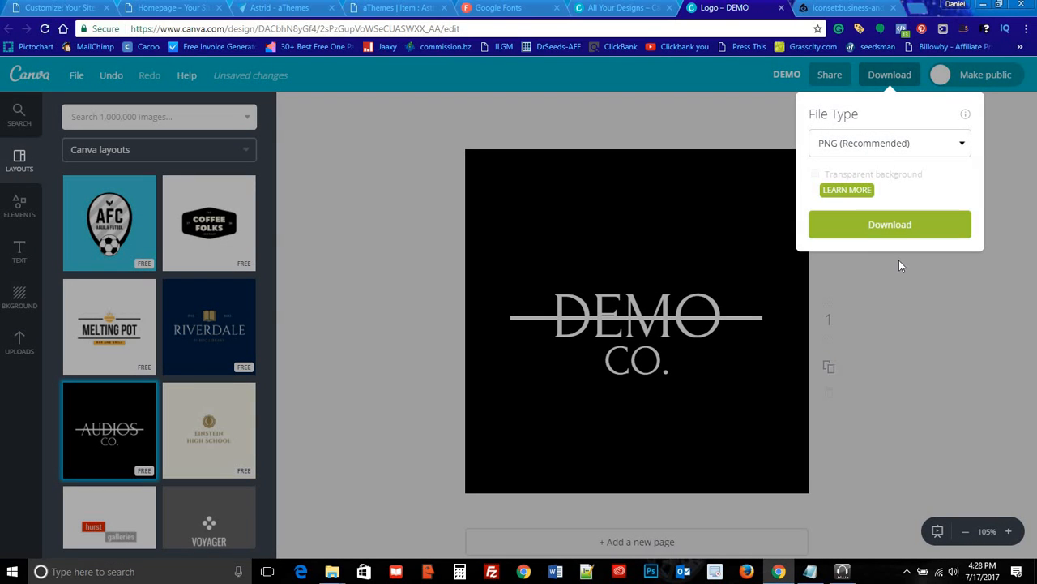
left_click(885, 142)
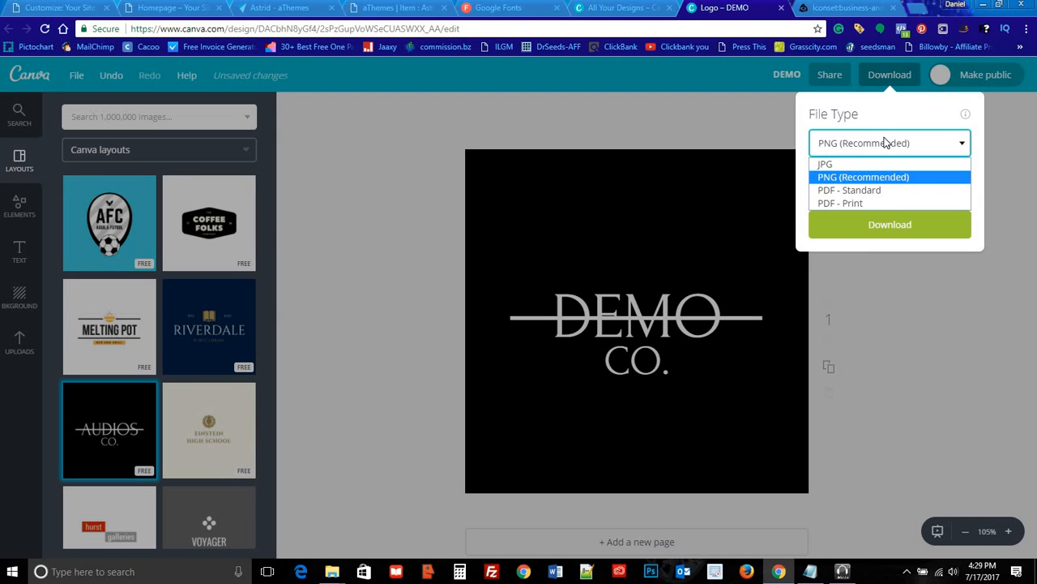
left_click(885, 142)
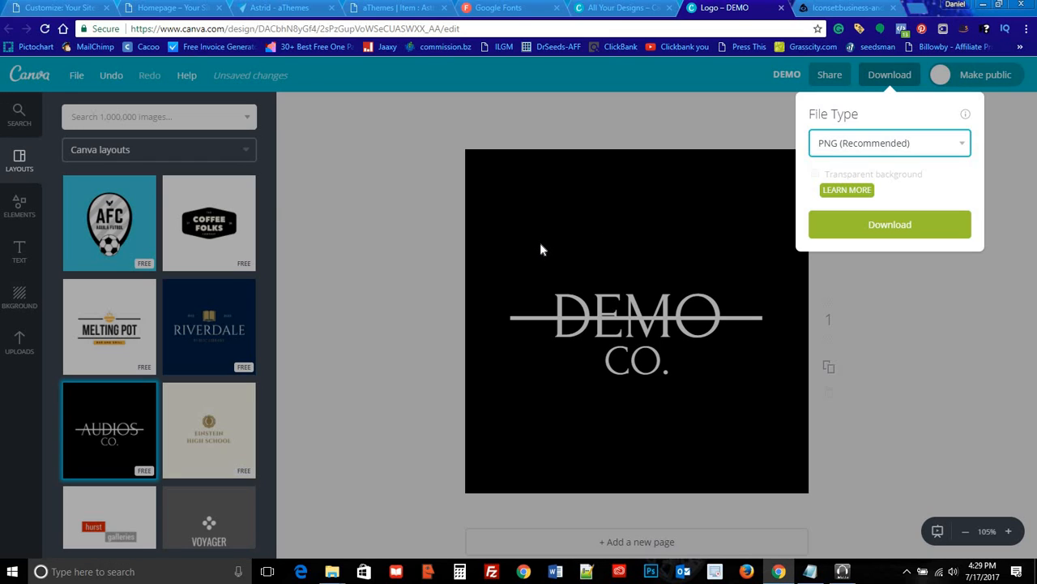
left_click(880, 228)
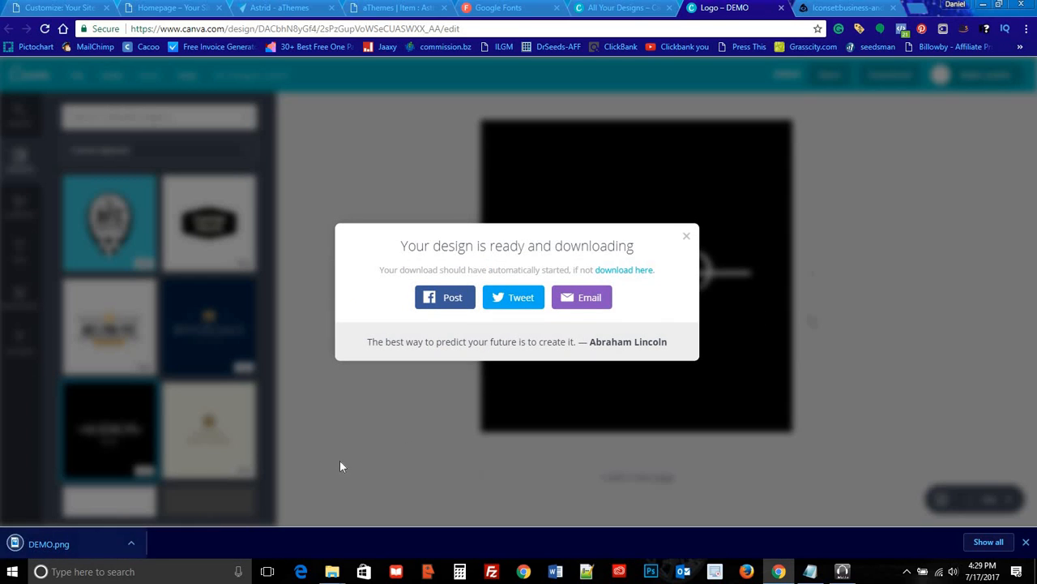
left_click(688, 236)
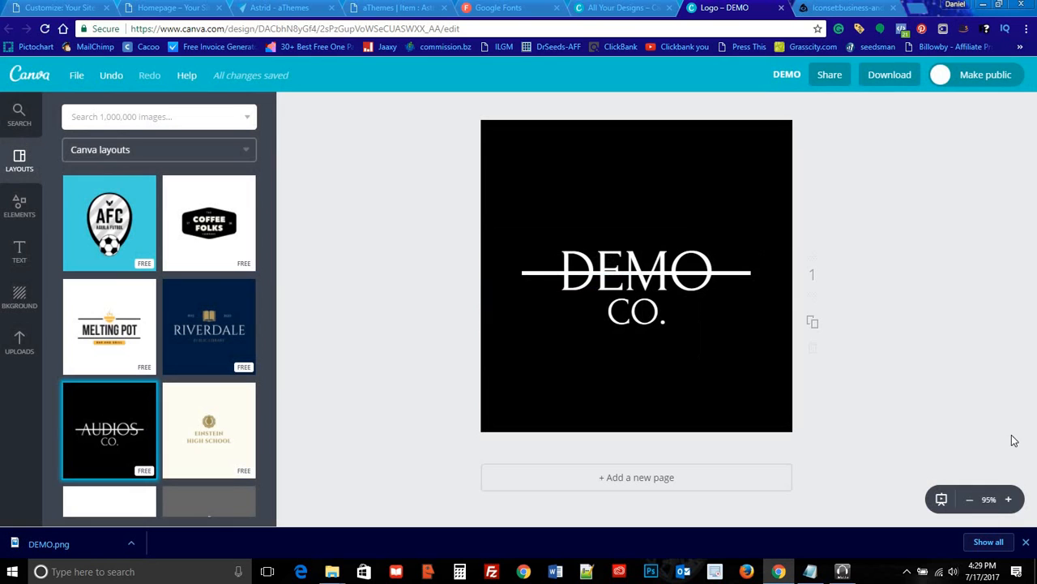
left_click(1026, 544)
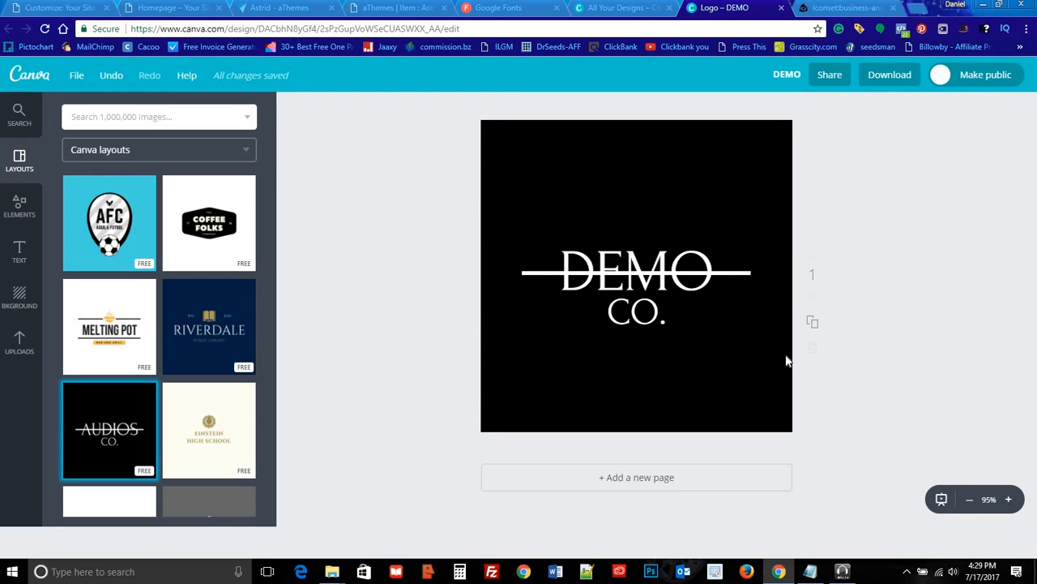
Step: Switch to the WordPress customizer and set the DEMO CO. image from the media library as the logo, cropped around its text
left_click(65, 8)
left_click(30, 206)
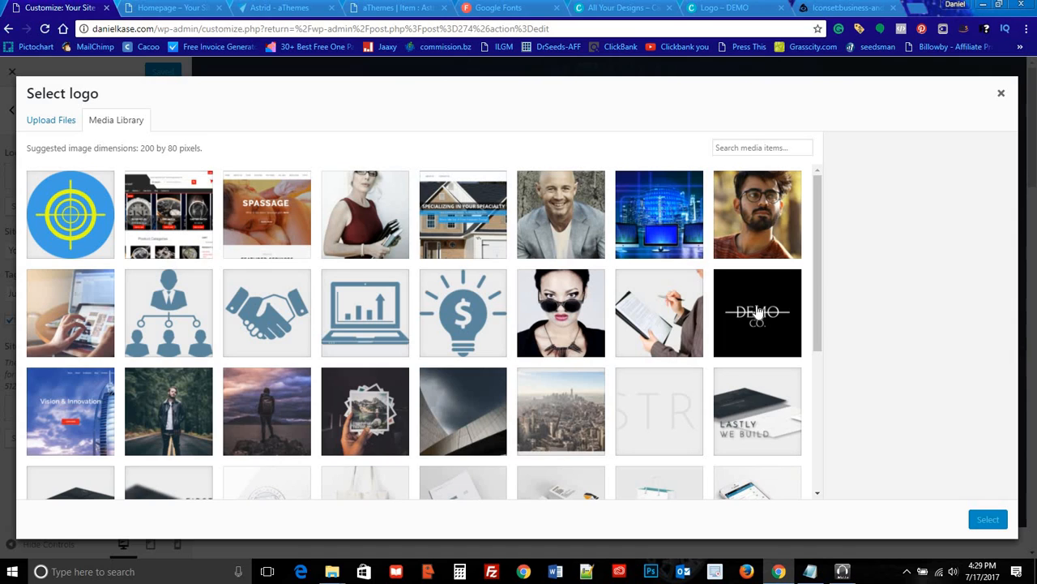
left_click(757, 312)
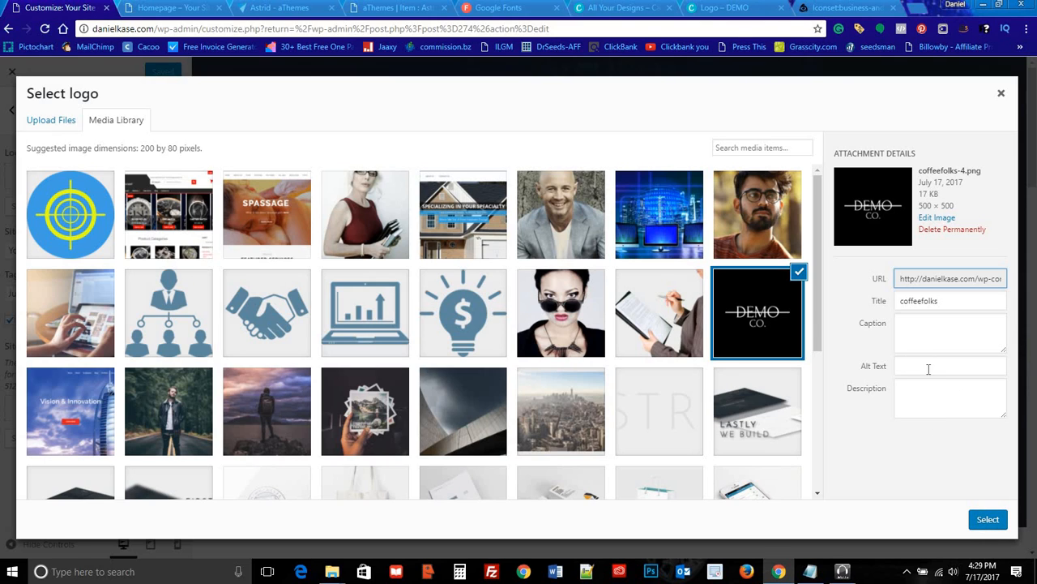
left_click(987, 521)
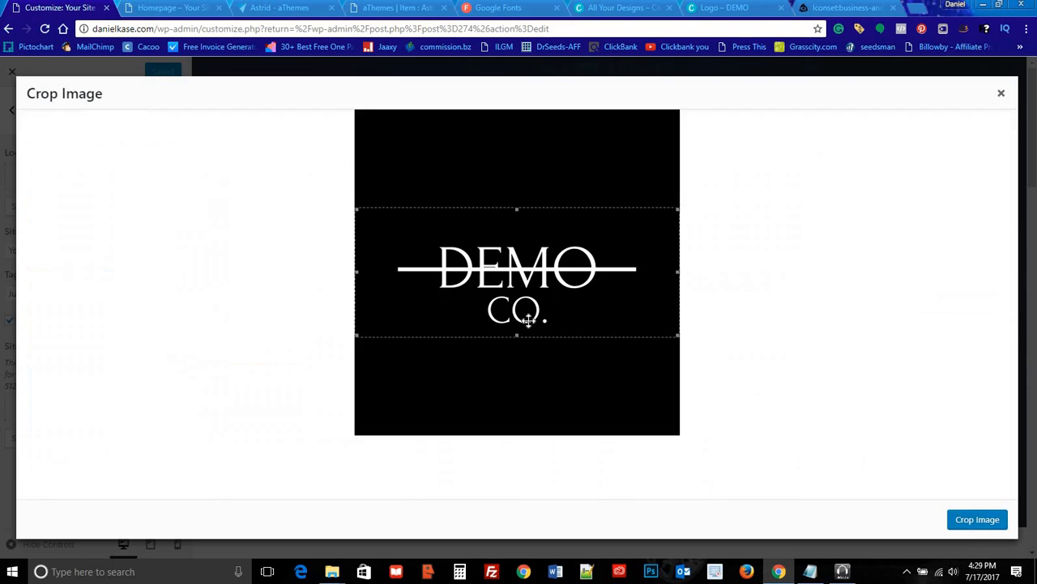
left_click_drag(588, 317, 587, 329)
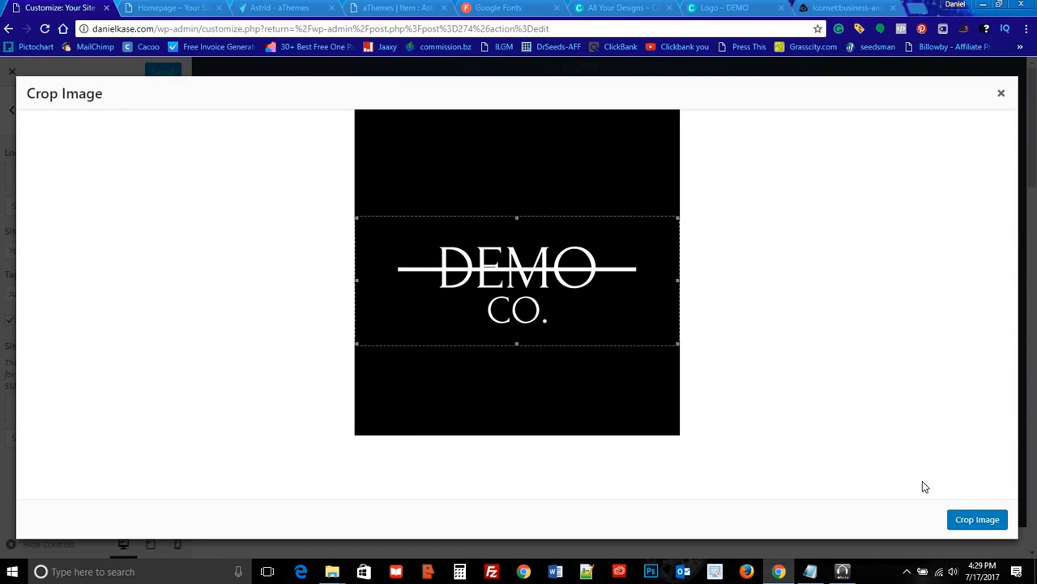
left_click(969, 523)
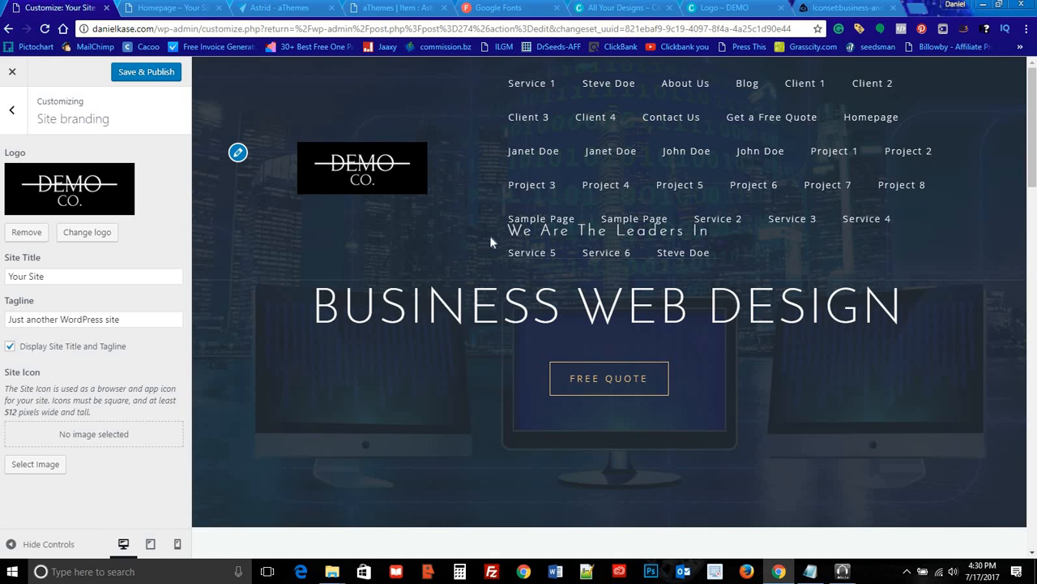
Step: Switch to the Canva logo design, try a yellow background and set the background to the palette's dark blue
left_click(727, 8)
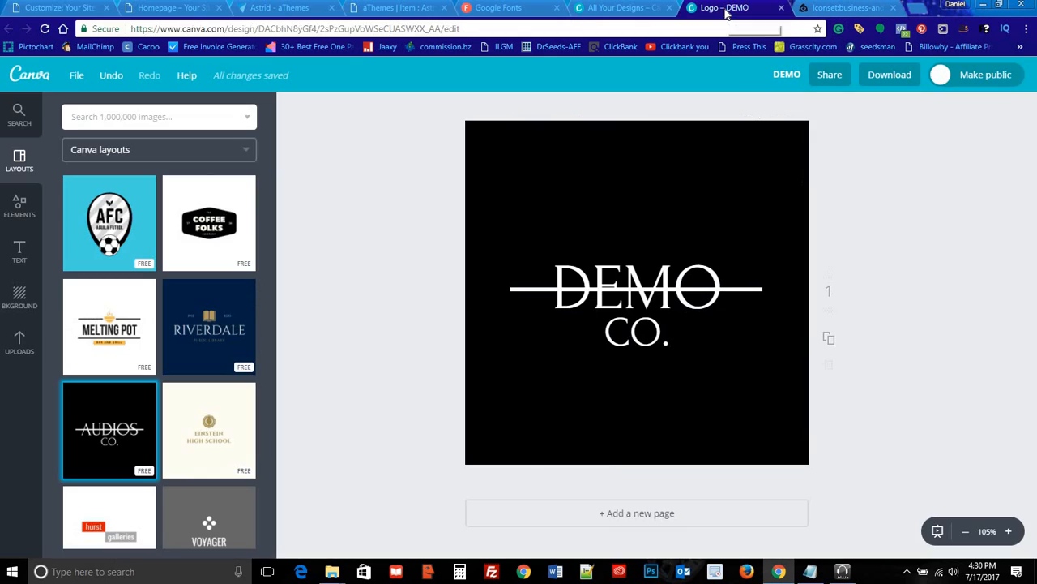
left_click(558, 170)
left_click(290, 107)
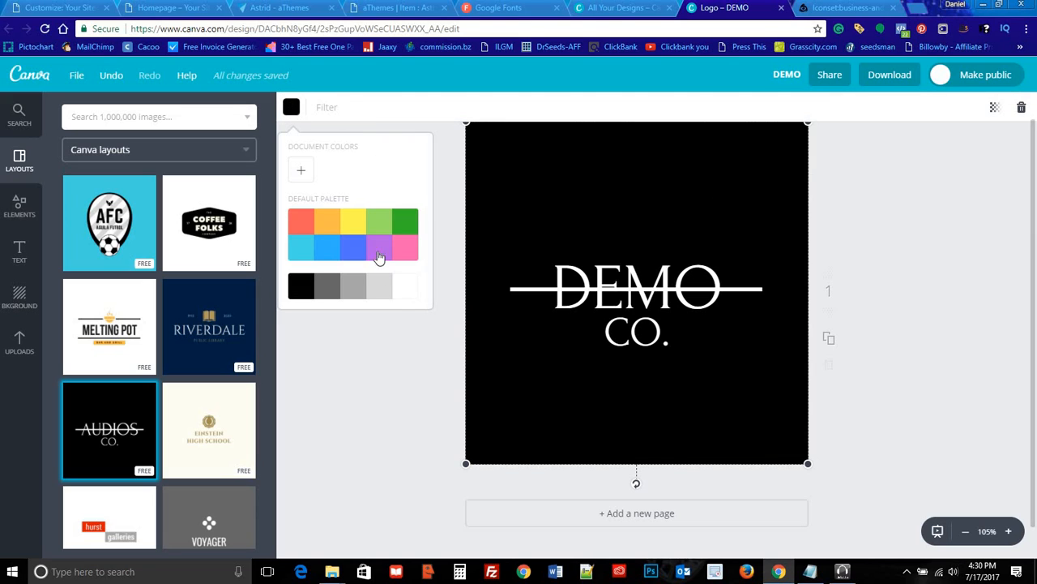
left_click(408, 290)
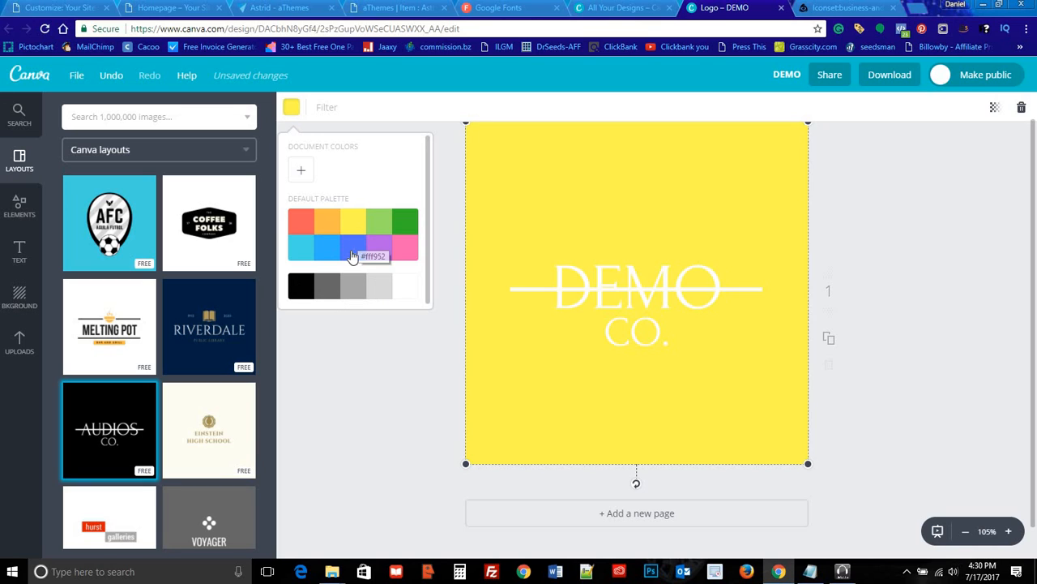
left_click(353, 256)
Step: Color the logo's DEMO text black and its CO. text yellow
left_click(640, 298)
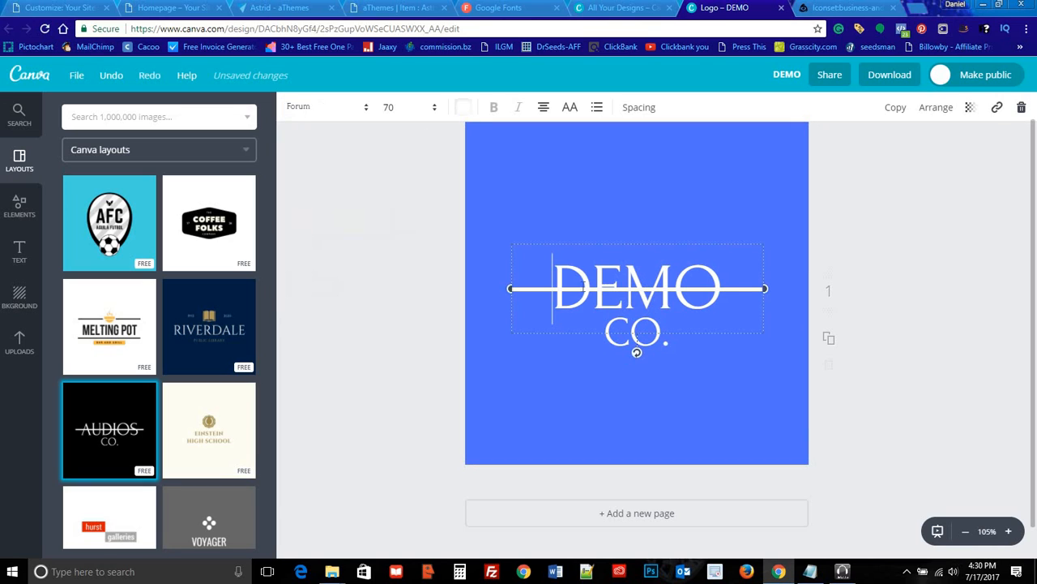
left_click(462, 107)
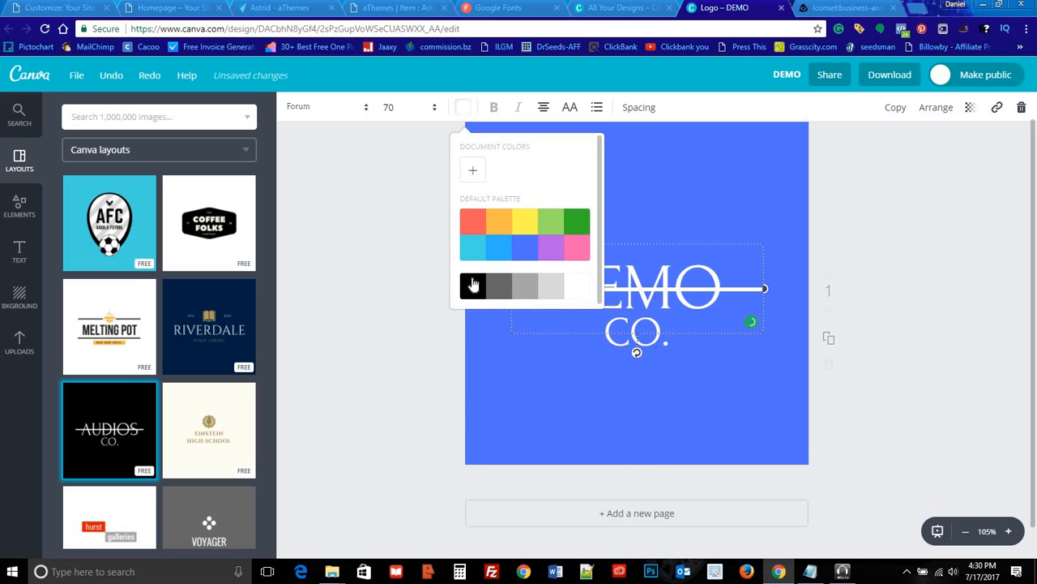
left_click(473, 284)
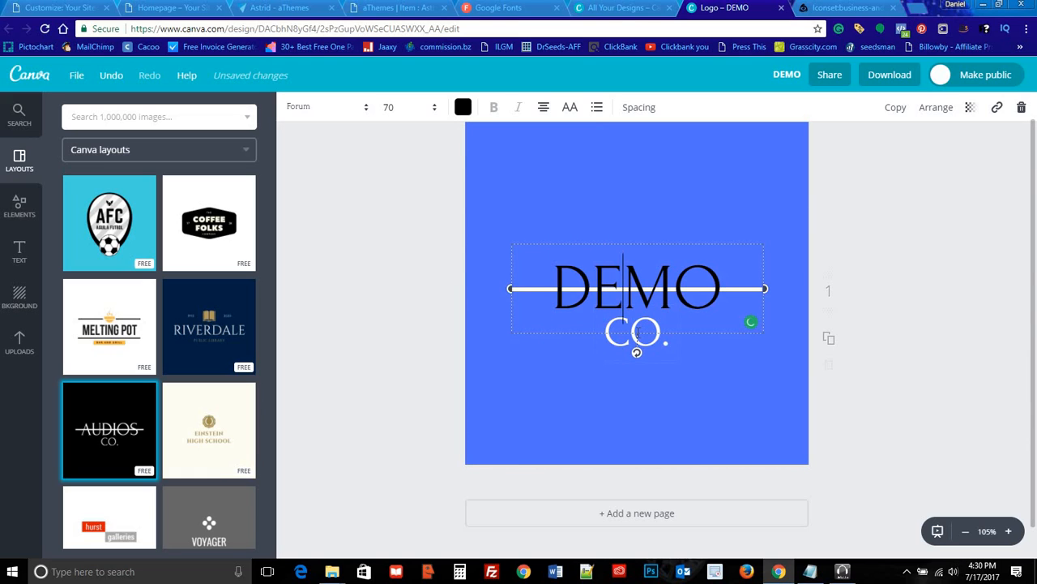
left_click(663, 331)
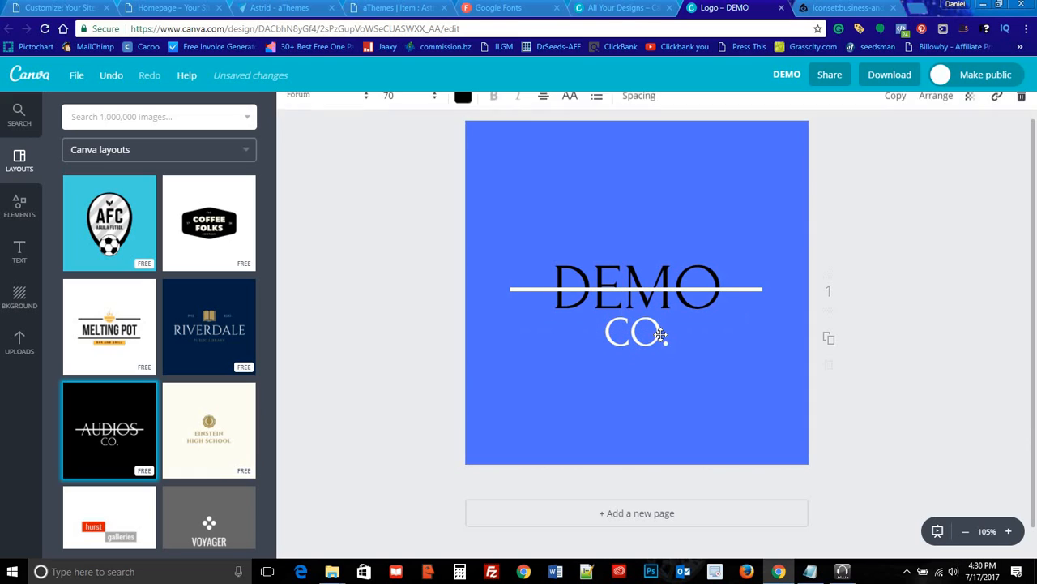
left_click(463, 107)
left_click(525, 227)
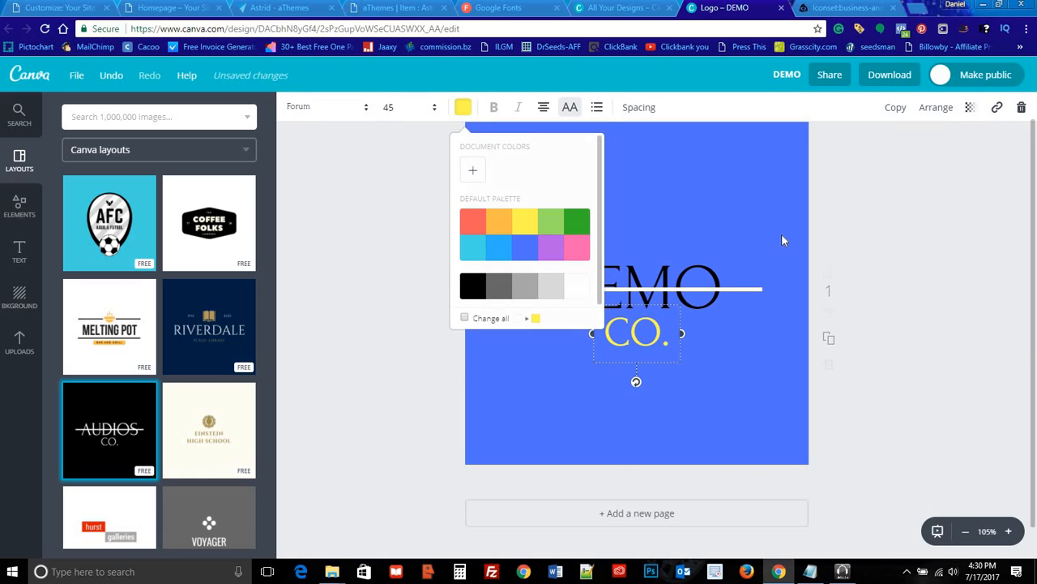
left_click(783, 234)
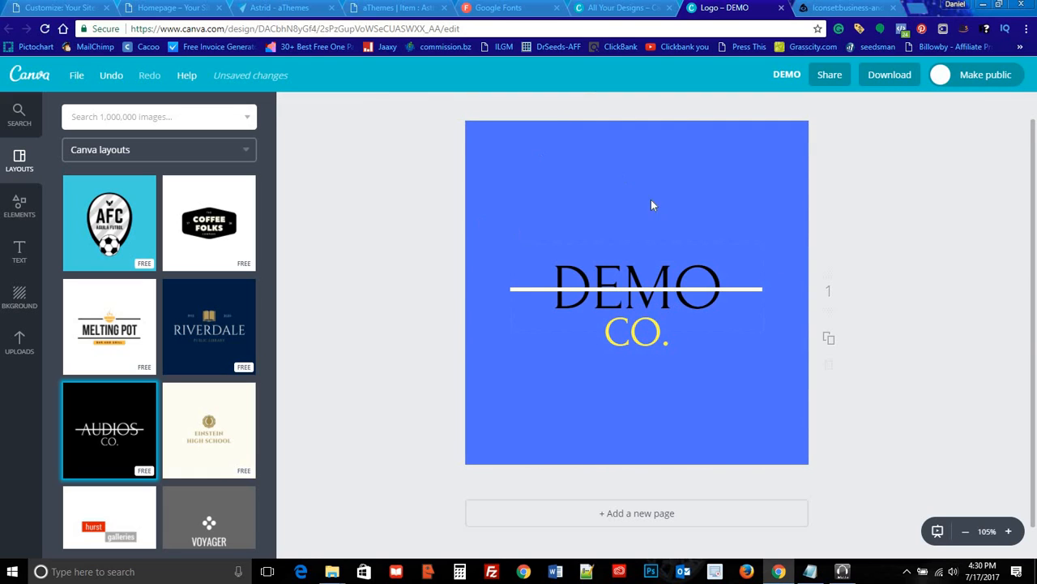
Step: Close the Canva tabs and reload the live Homepage of the site
left_click(843, 7)
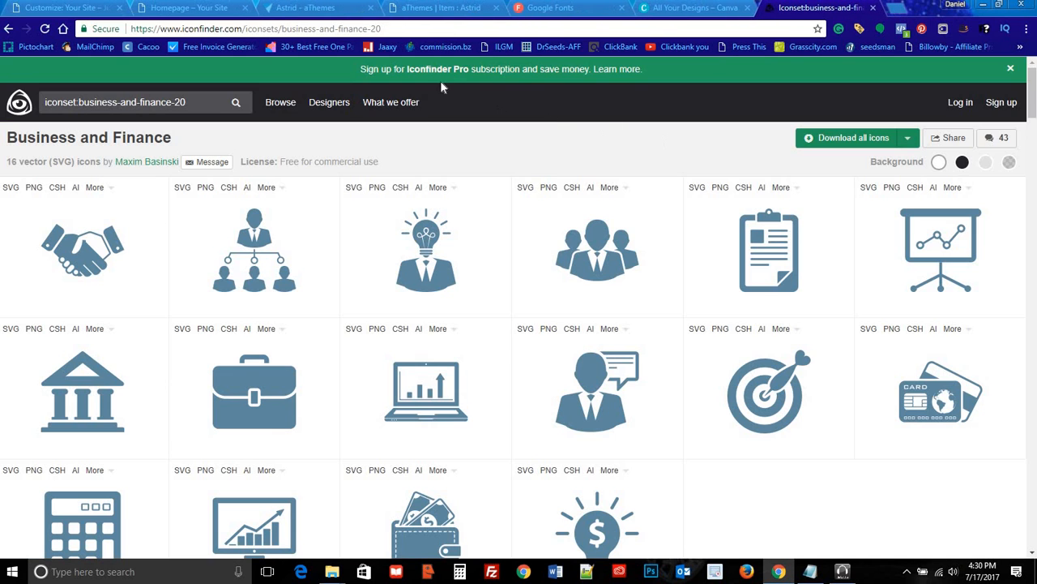
left_click(693, 8)
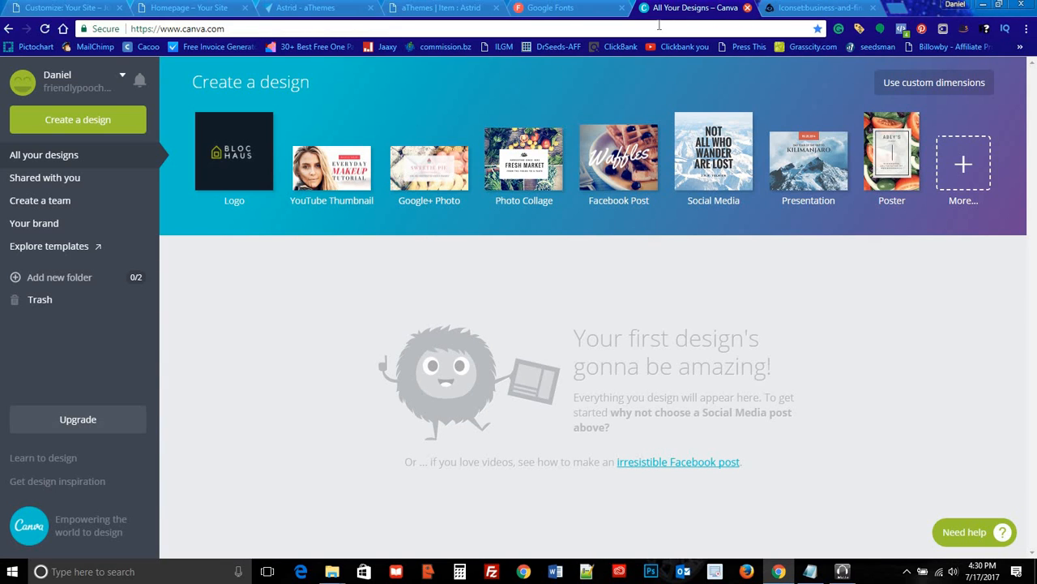
left_click(748, 8)
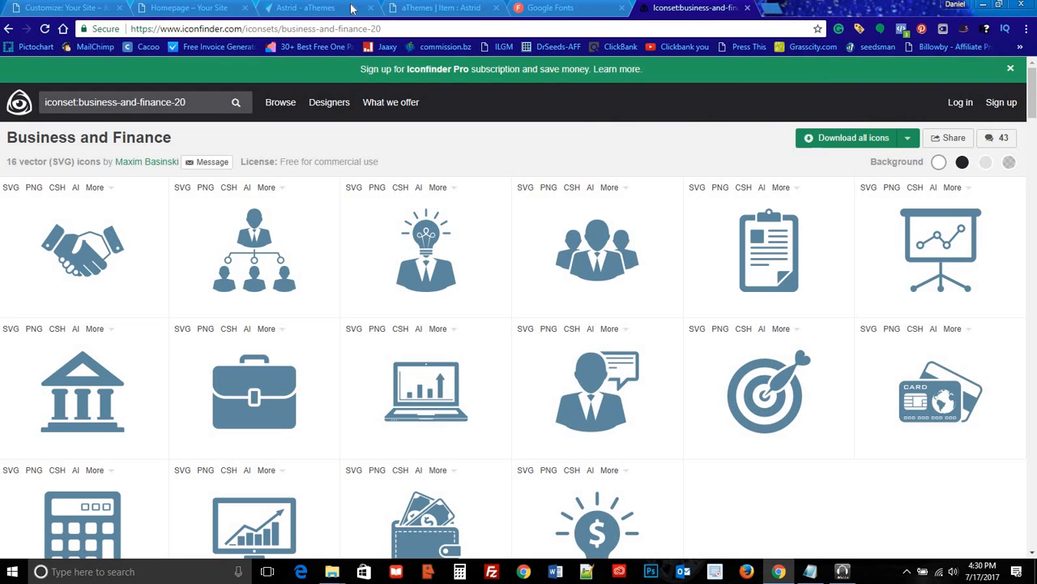
left_click(186, 8)
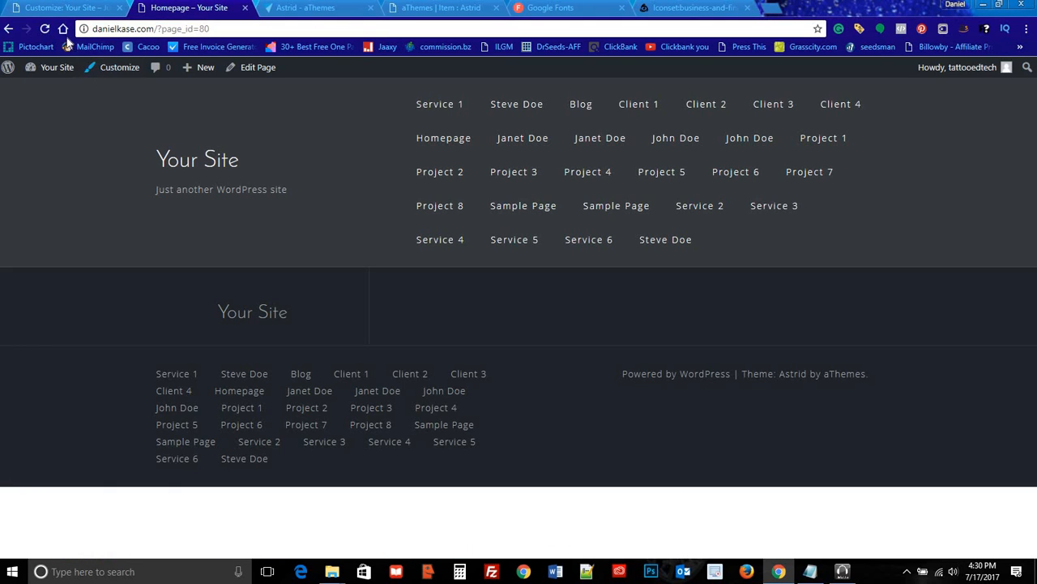
left_click(44, 30)
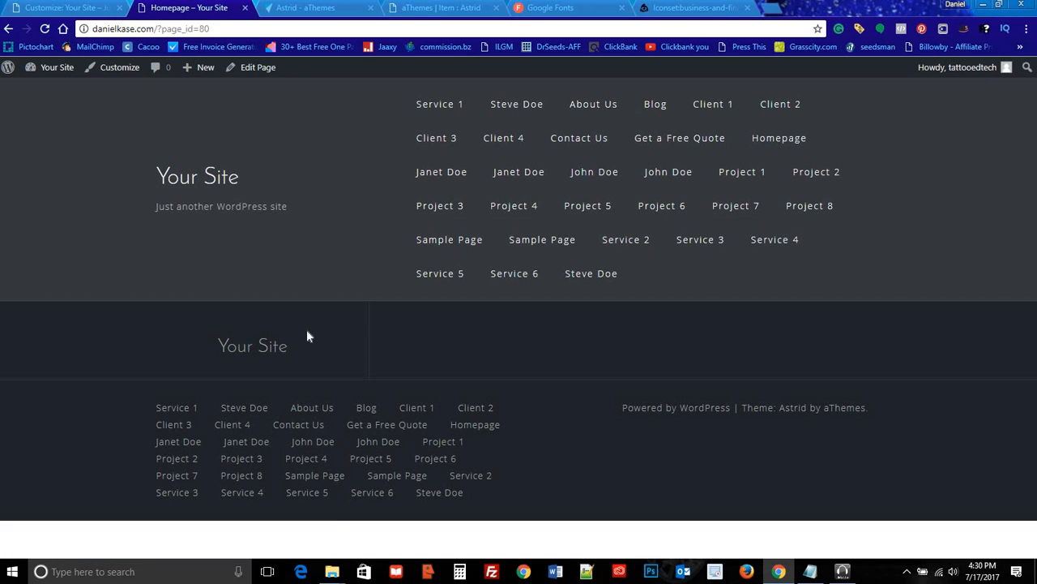
Step: Return to the customizer's site branding and set the blue and yellow target image (symbol-2444432_640) as the site icon, cropped to its full circle
left_click(68, 8)
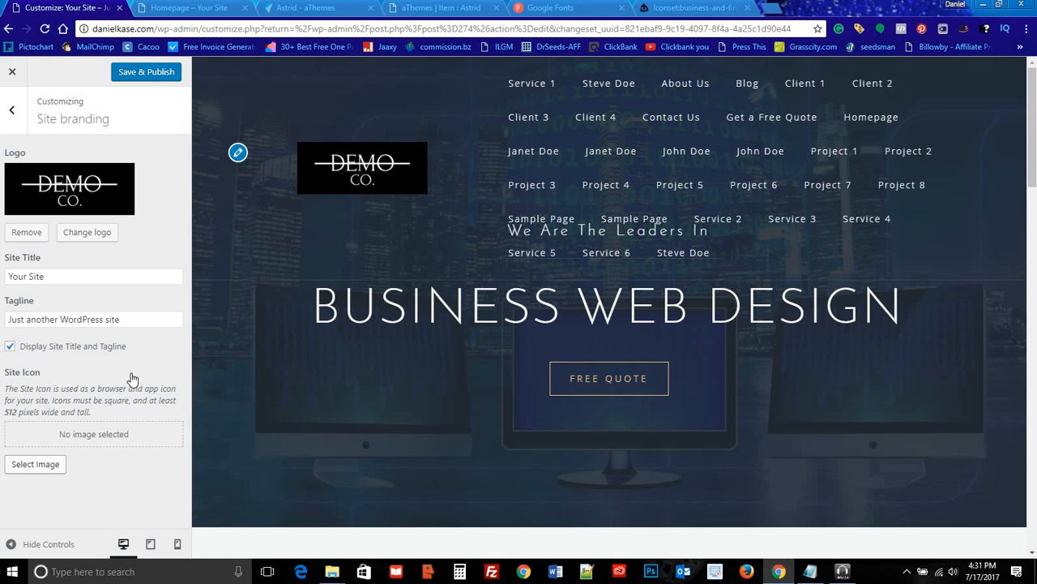
left_click(10, 347)
left_click(11, 346)
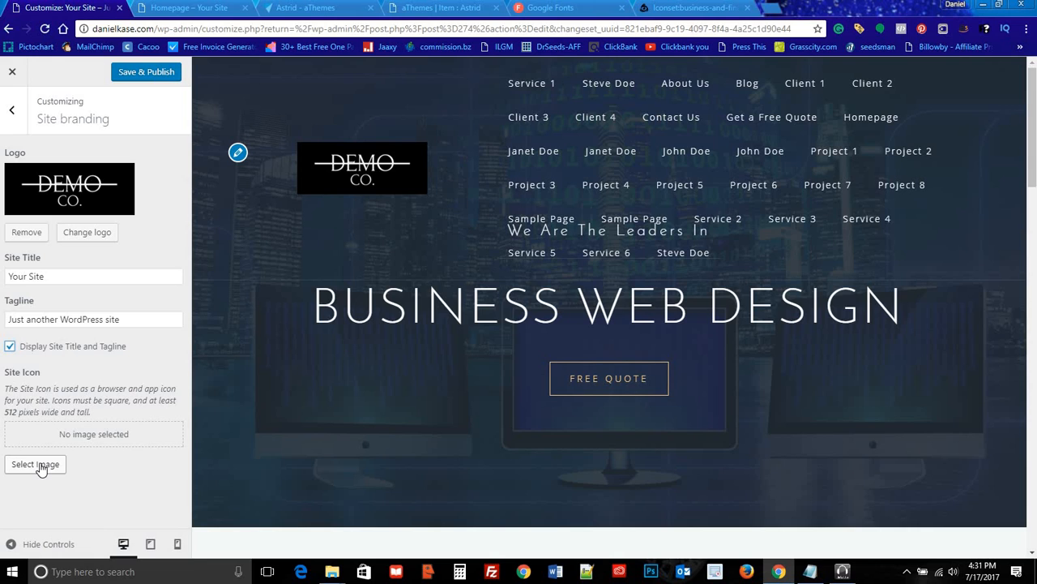
left_click(39, 466)
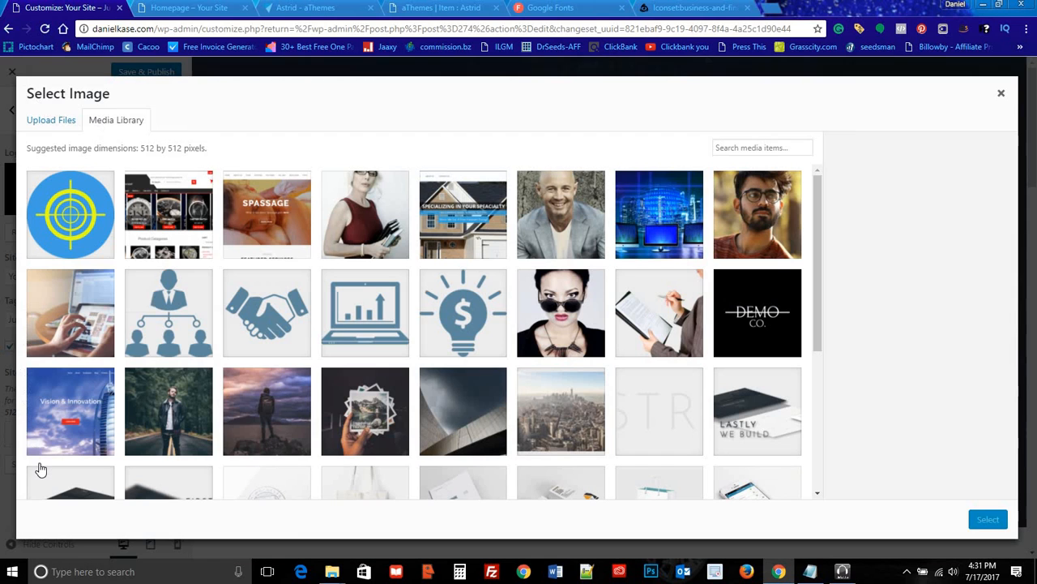
left_click(50, 218)
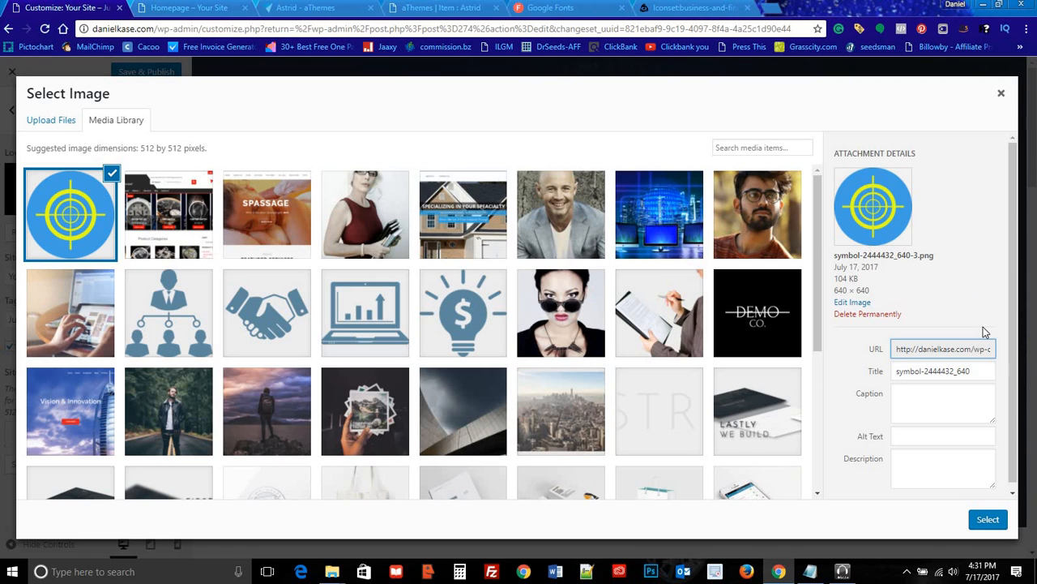
left_click(988, 520)
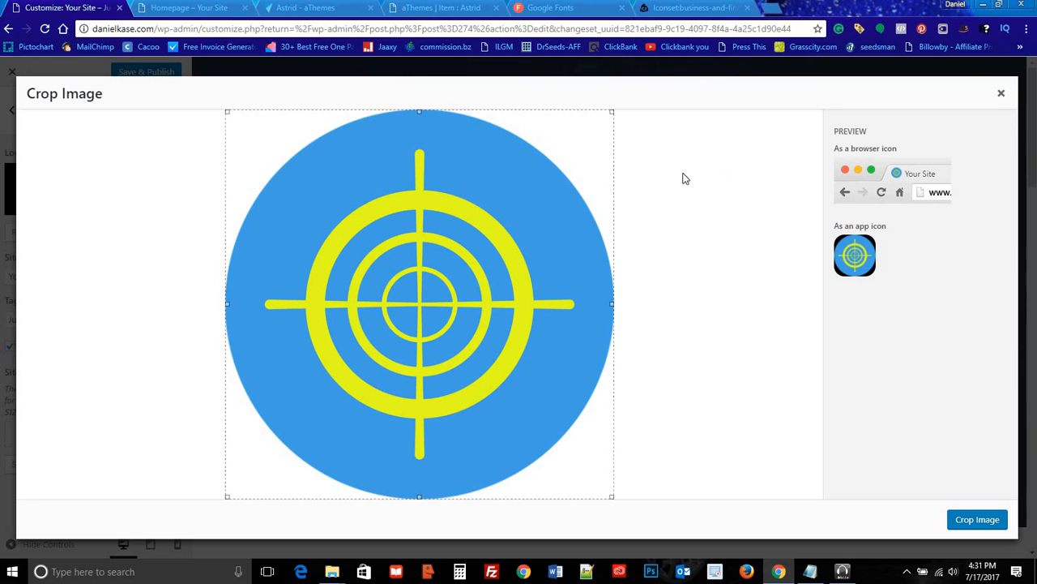
left_click(985, 522)
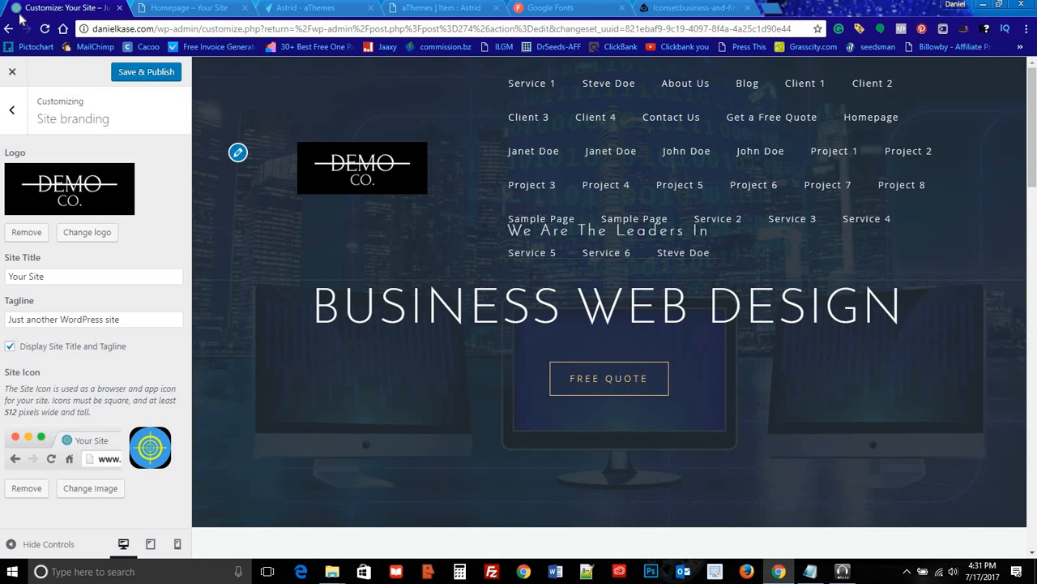
Step: Save and publish the site branding changes, reload the live Homepage to check the site icon, and return to the customizer
left_click(186, 7)
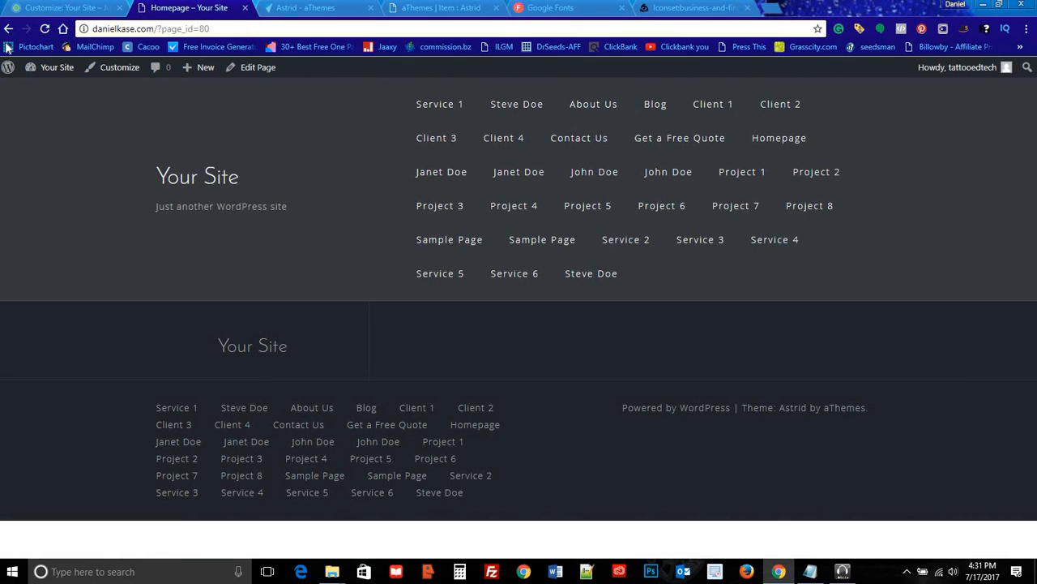
left_click(45, 29)
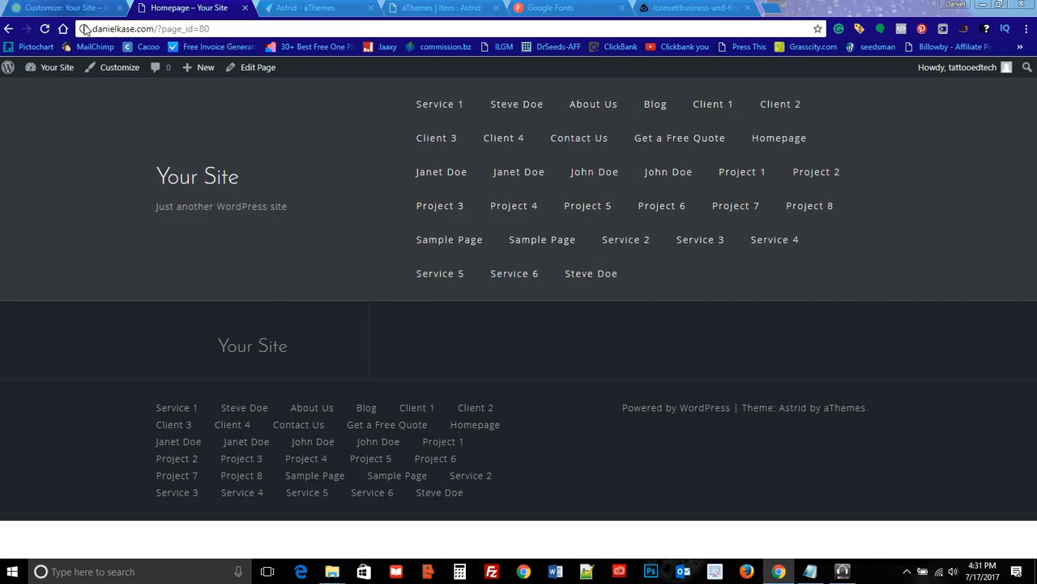
left_click(65, 7)
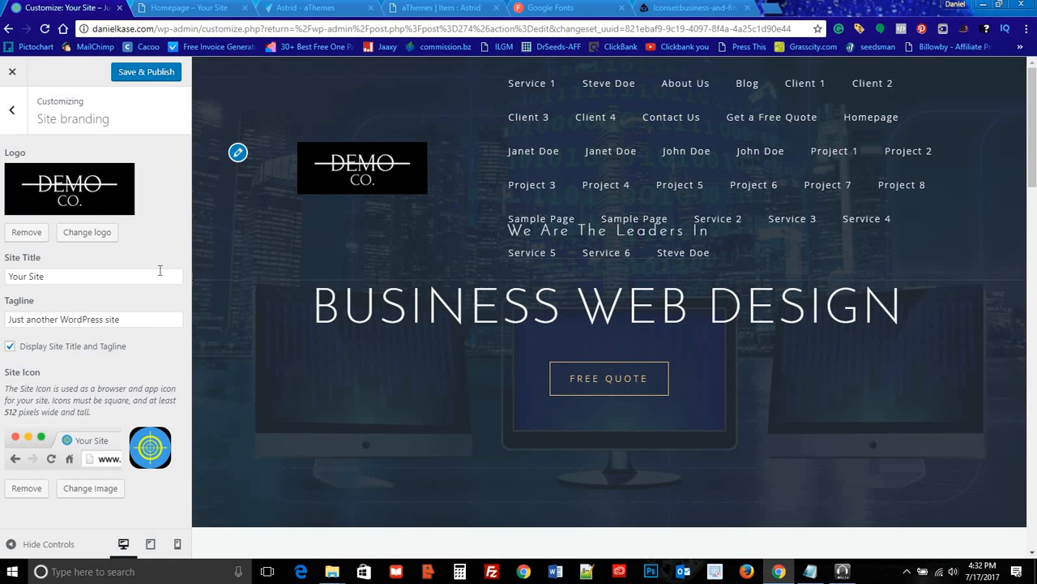
left_click(146, 72)
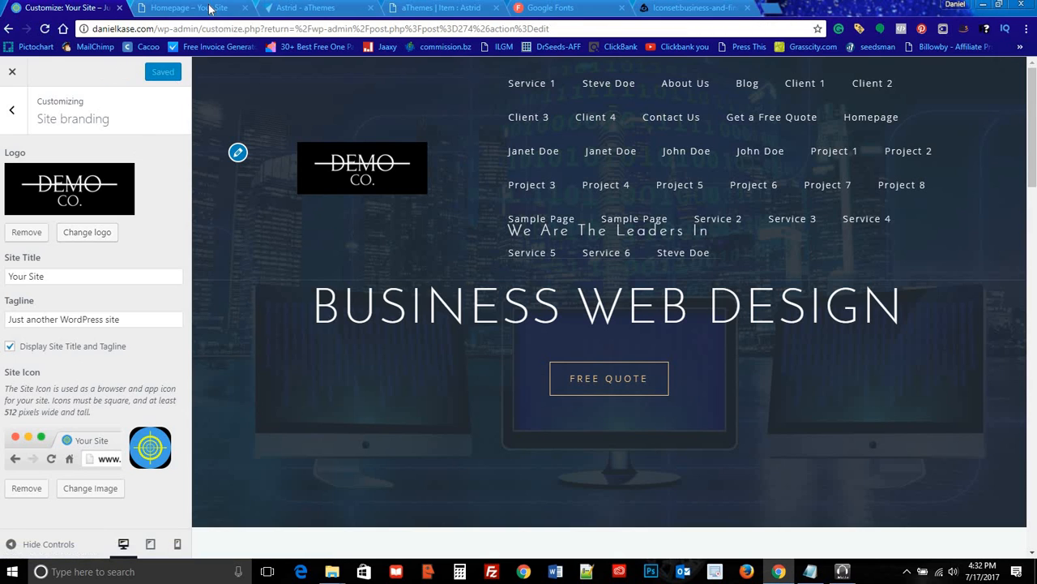
left_click(209, 8)
left_click(46, 30)
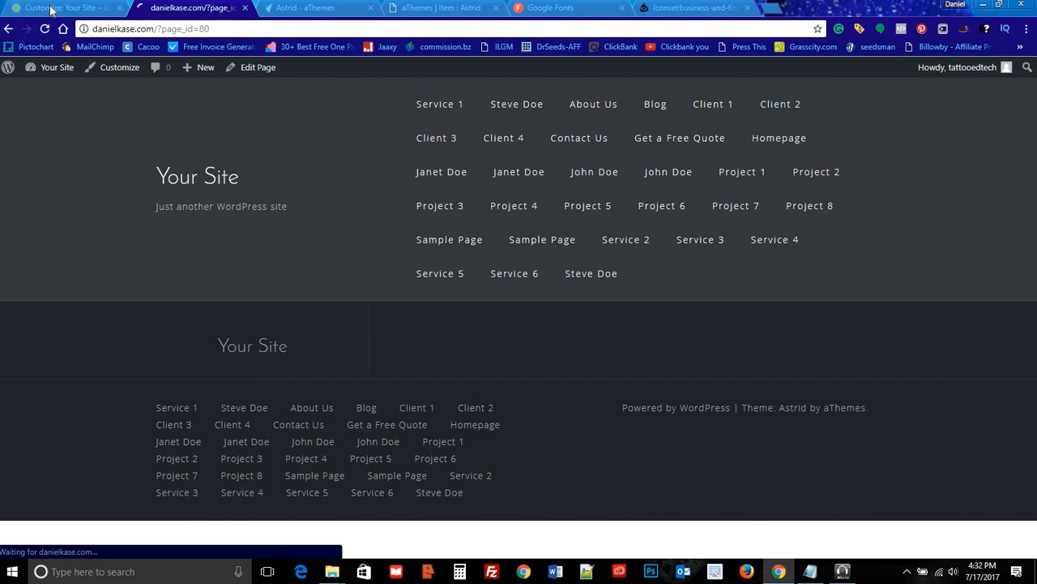
left_click(33, 8)
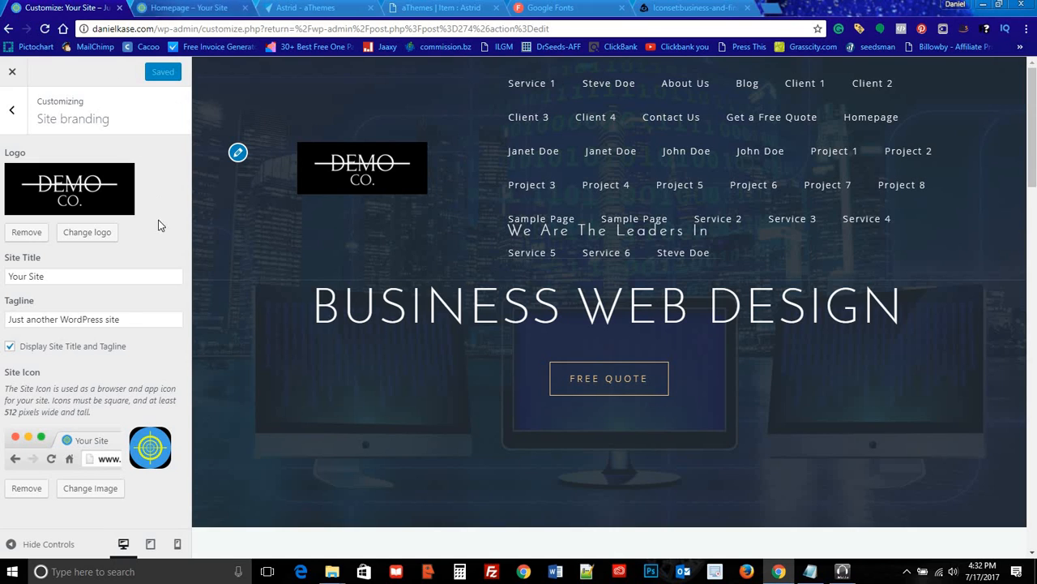
Step: In the customizer's Footer settings, set the square DEMO CO. image from the media library as the footer logo
left_click(12, 112)
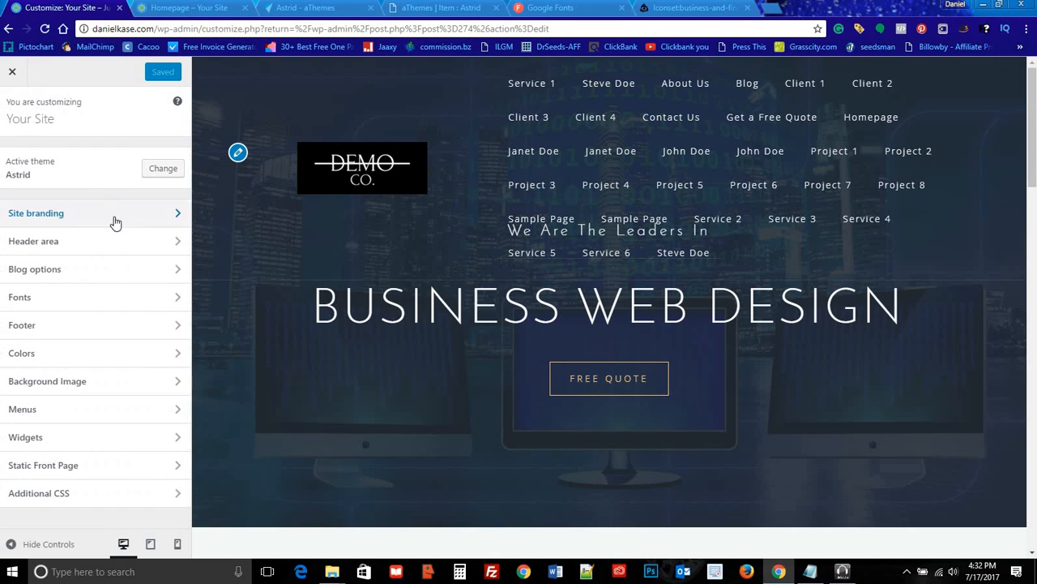
left_click(114, 270)
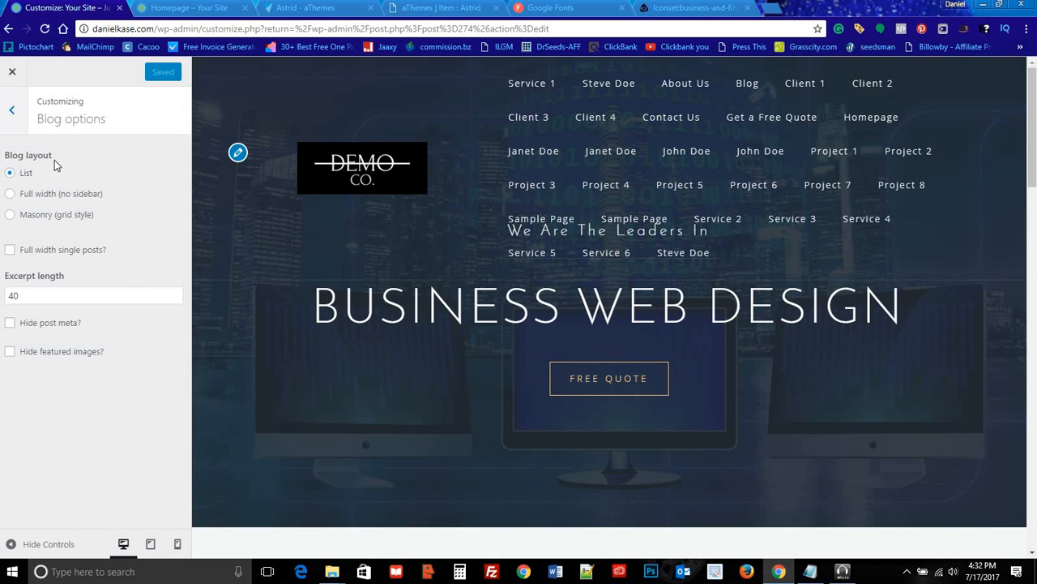
left_click(21, 109)
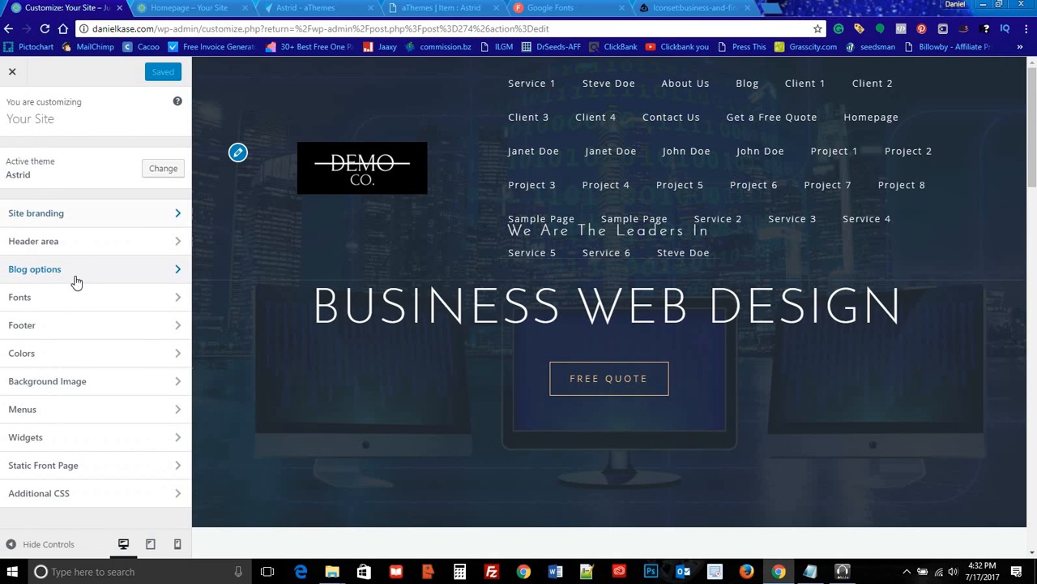
left_click(100, 329)
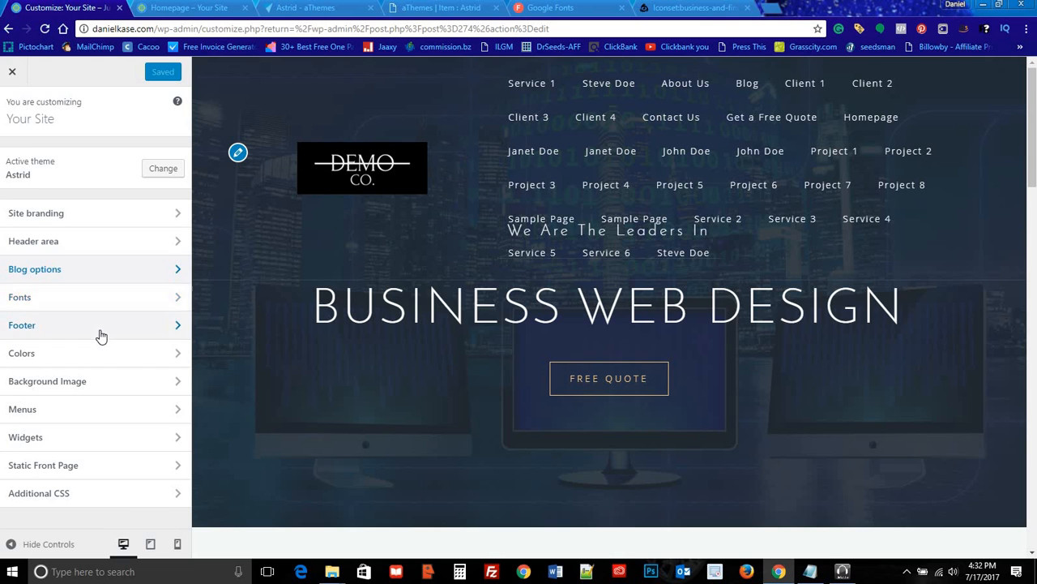
scroll(127, 236, "down", 2)
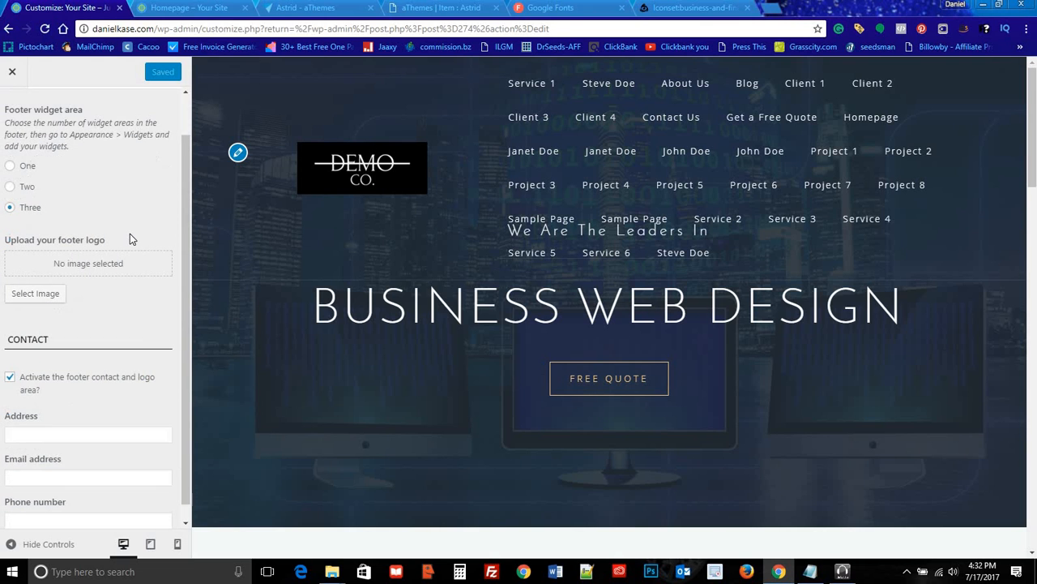
scroll(337, 277, "down", 15)
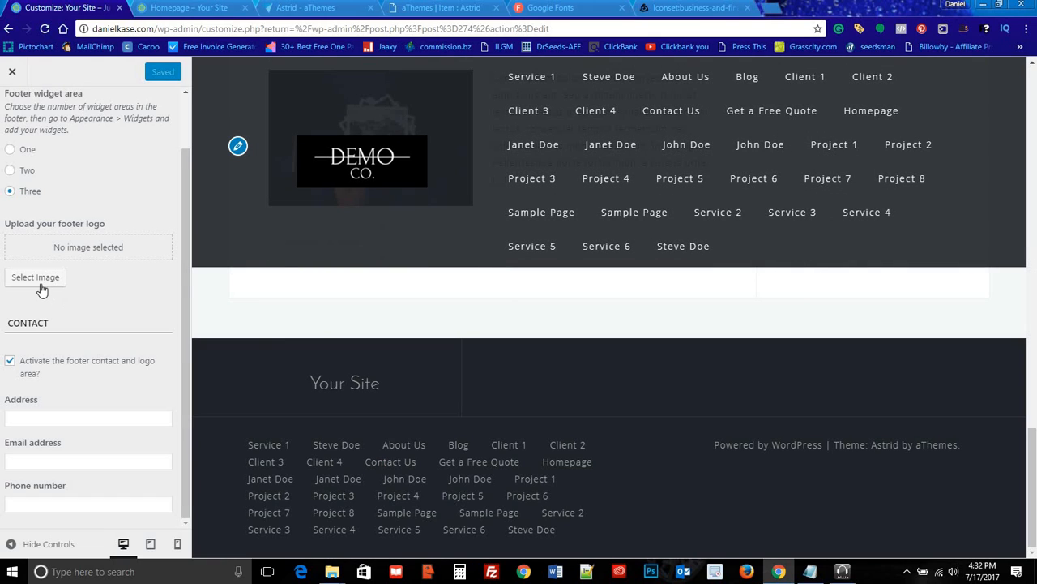
left_click(39, 279)
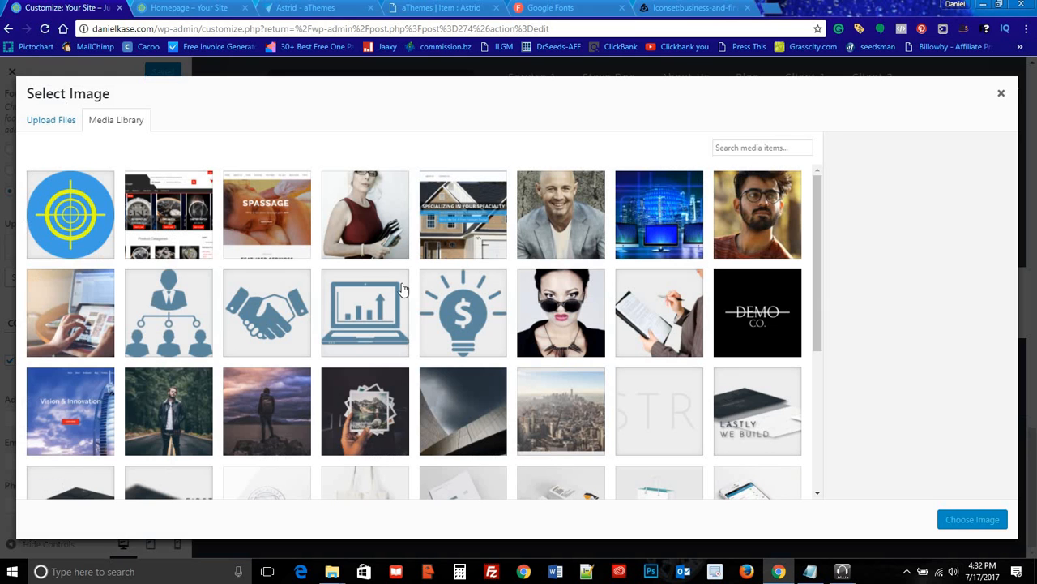
left_click(783, 337)
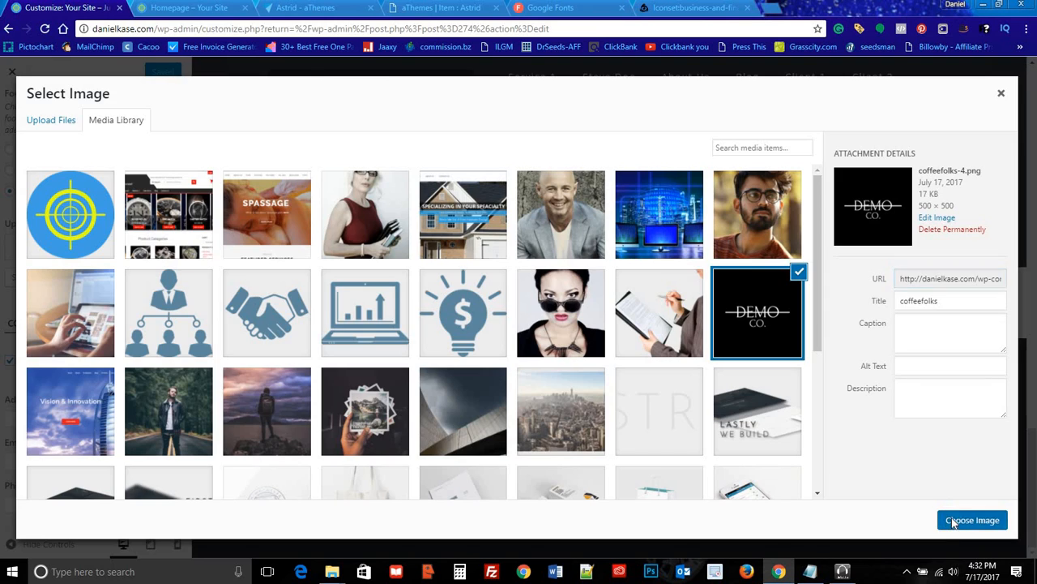
left_click(969, 518)
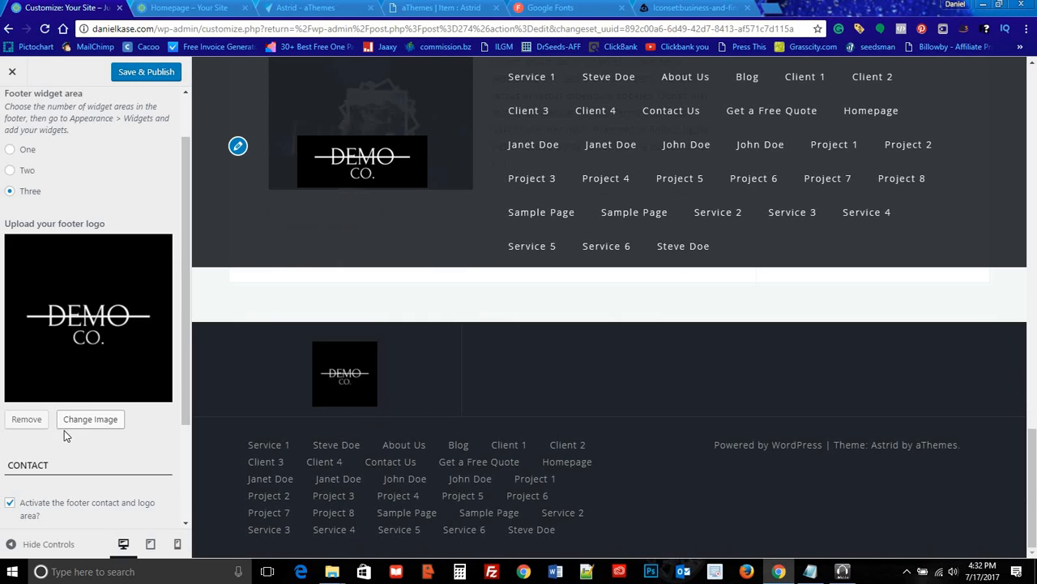
scroll(144, 324, "down", 2)
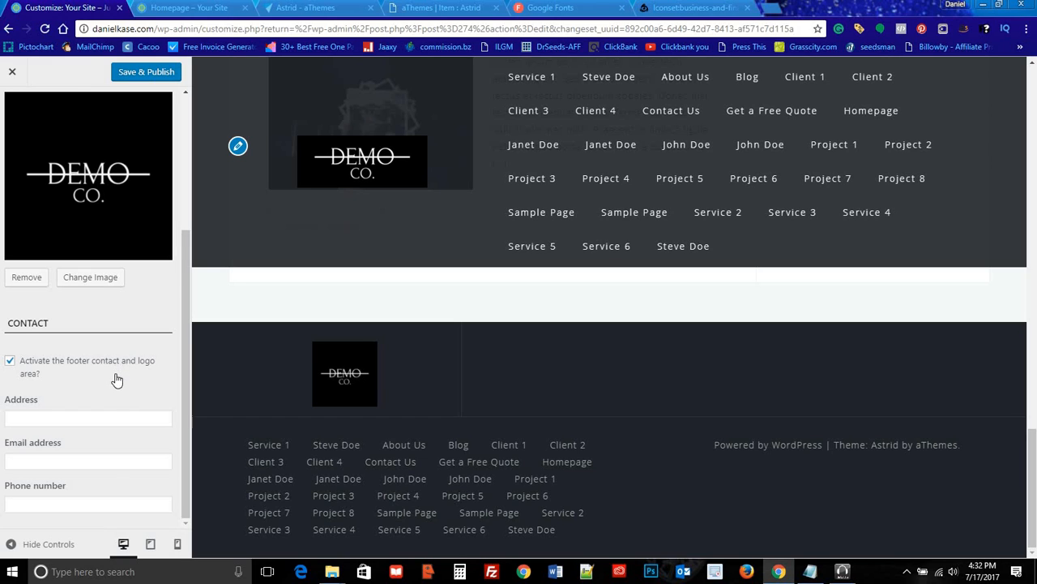
left_click(123, 422)
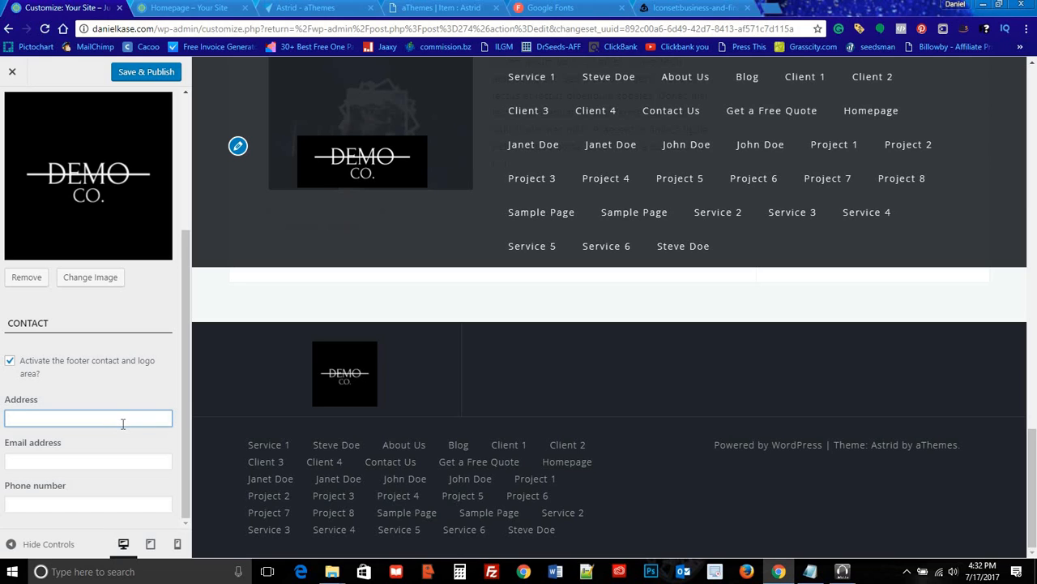
scroll(119, 411, "up", 3)
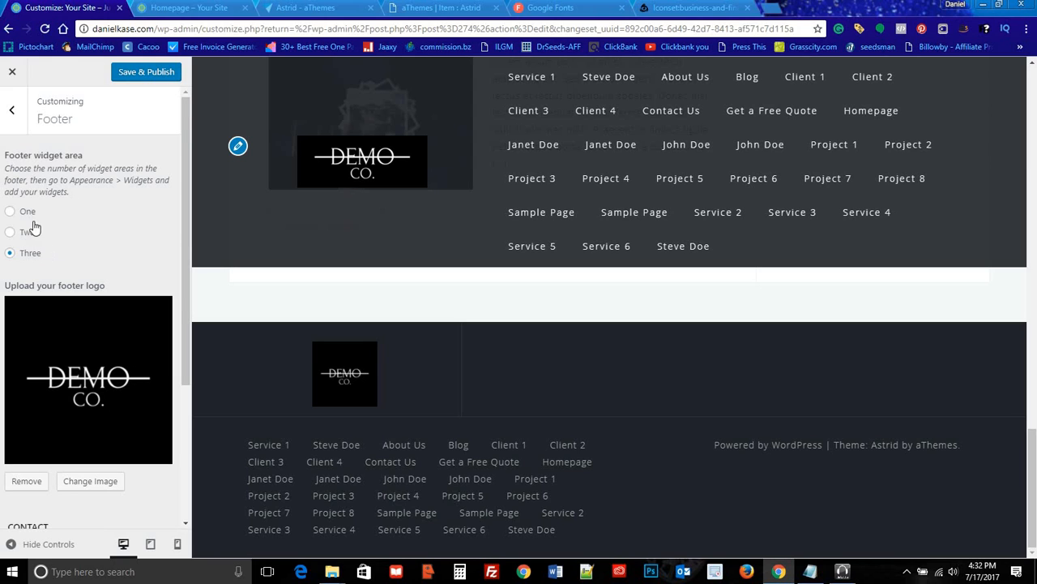
scroll(103, 248, "down", 3)
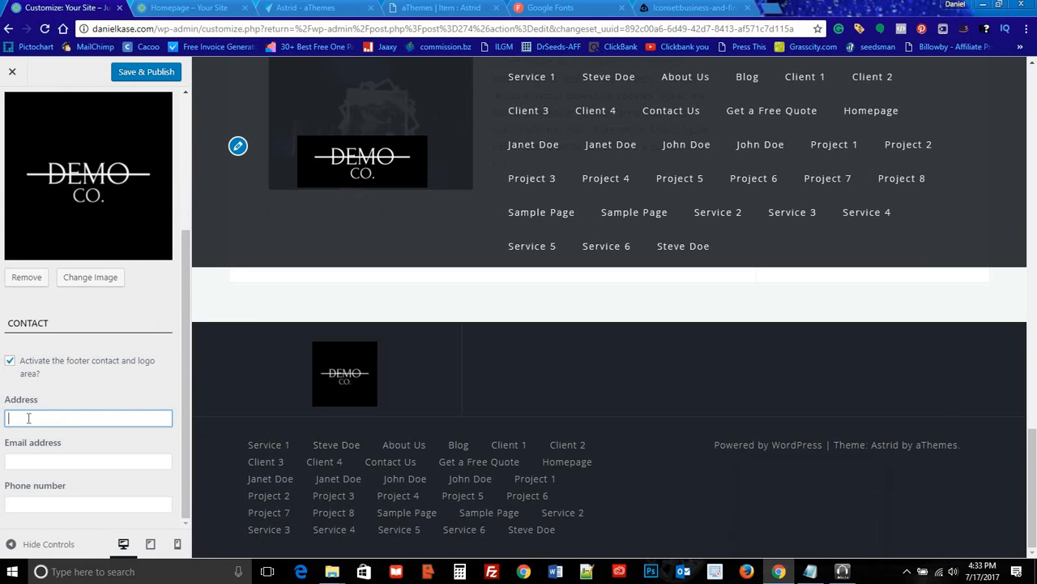
left_click(28, 416)
type("123")
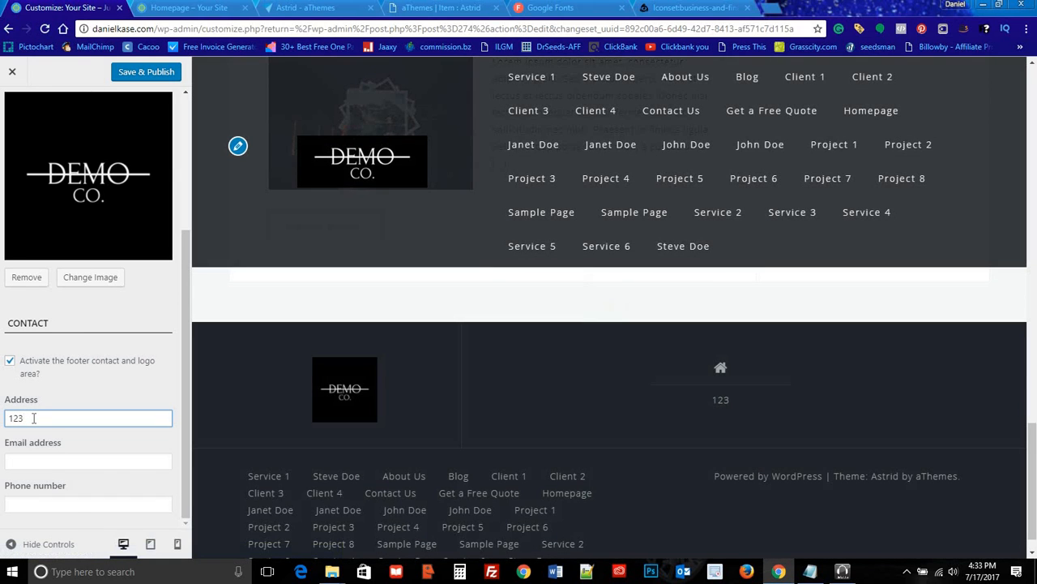
key("BackSpace")
key("BackSpace")
key("BackSpace")
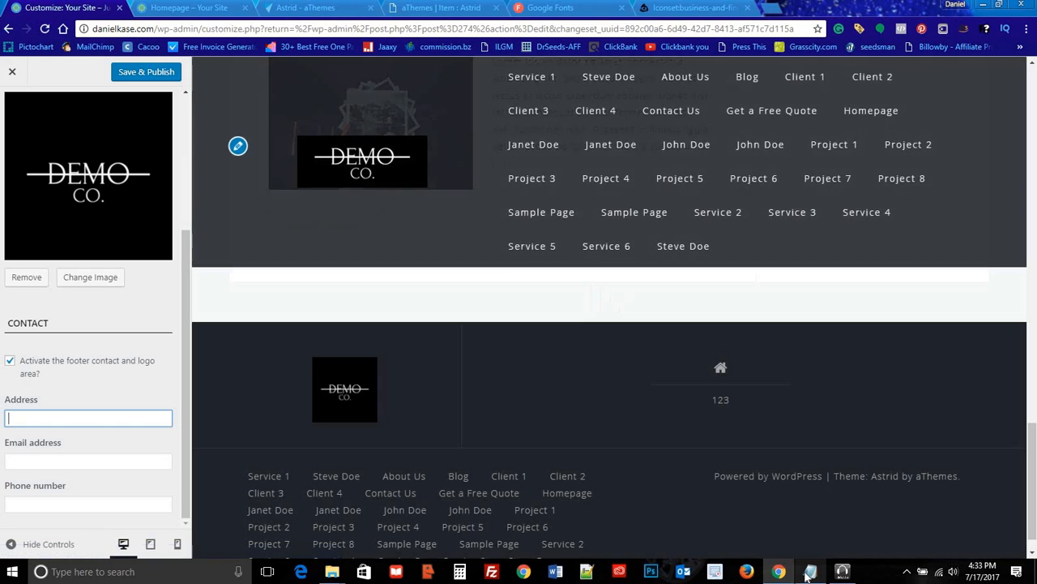
Step: Switch to the astrid-theme-doc.txt notes in Notepad and copy the business street address into the footer contact's Address field
left_click(809, 571)
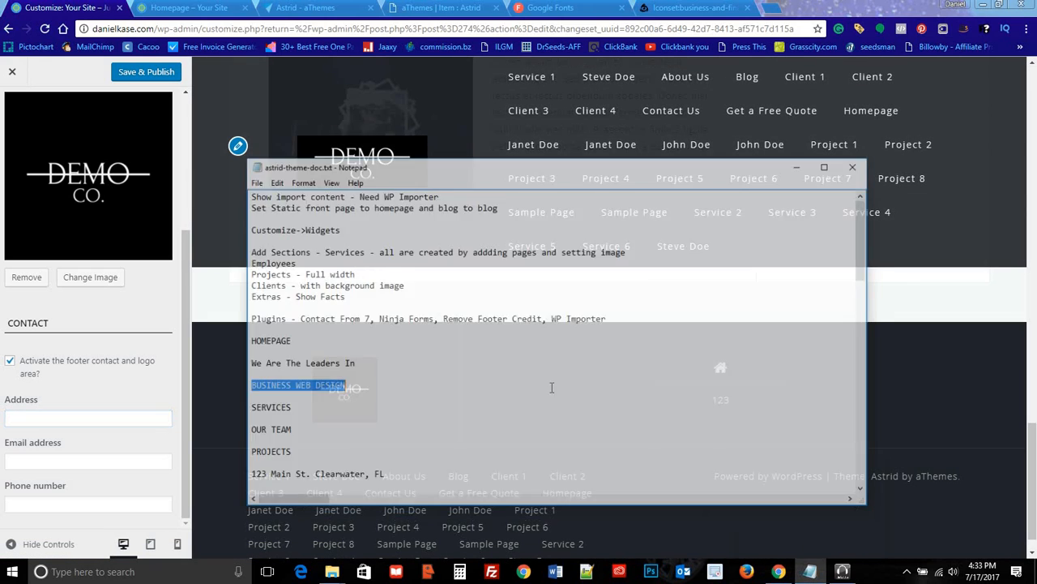
scroll(459, 335, "down", 3)
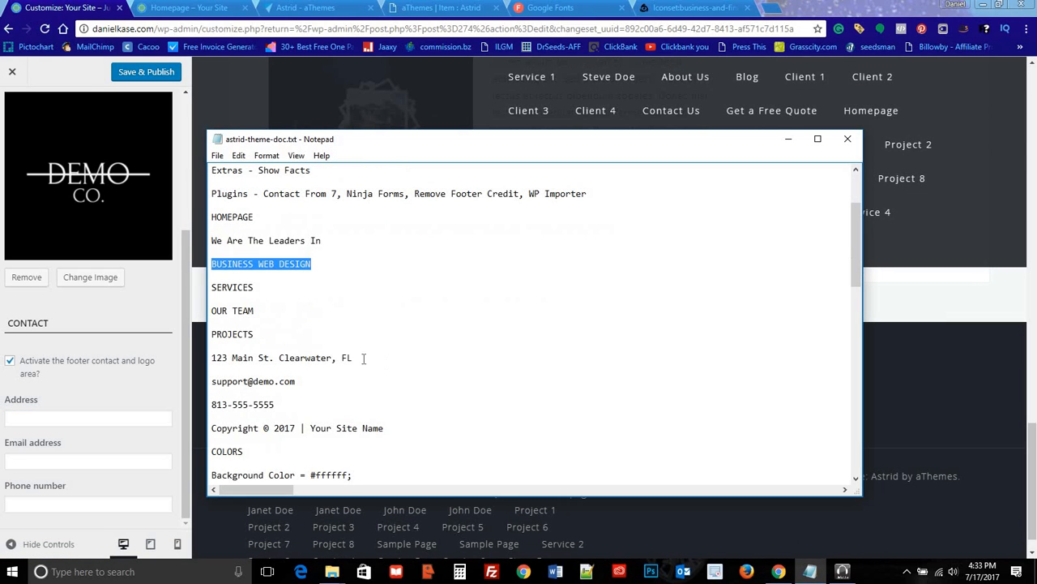
left_click_drag(363, 358, 215, 354)
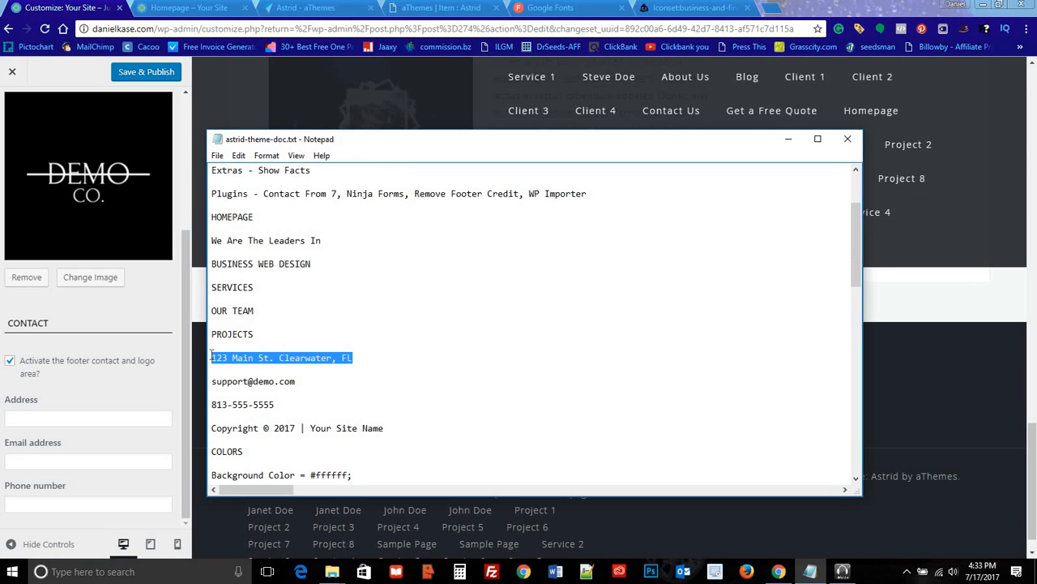
left_click(87, 415)
type("123 Main St. Clearwater, FL")
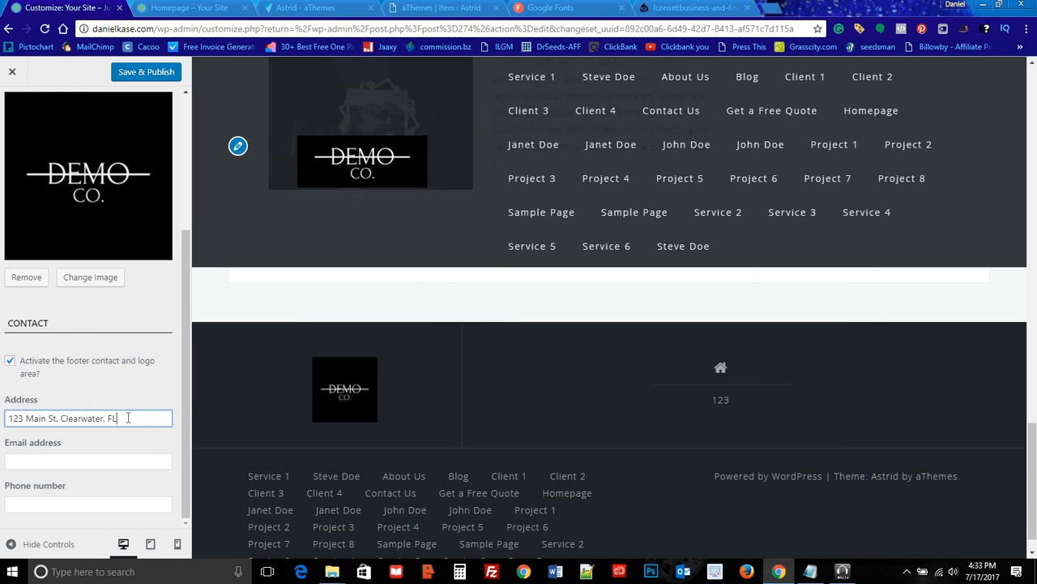
Step: Copy the support email from the astrid-theme-doc.txt notes in Notepad into the footer contact's Email address field
left_click(103, 460)
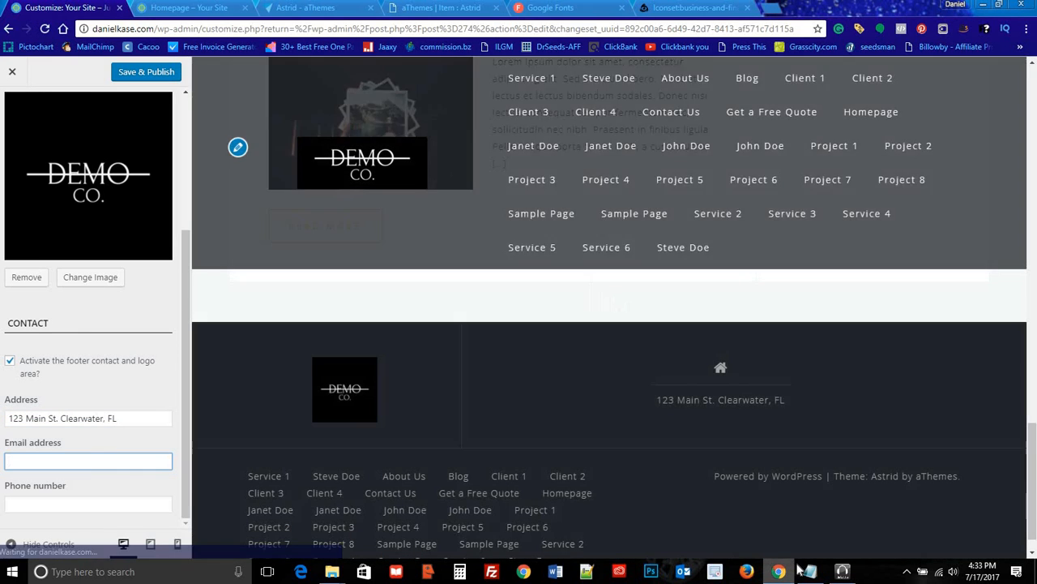
mouse_move(813, 572)
left_click(805, 522)
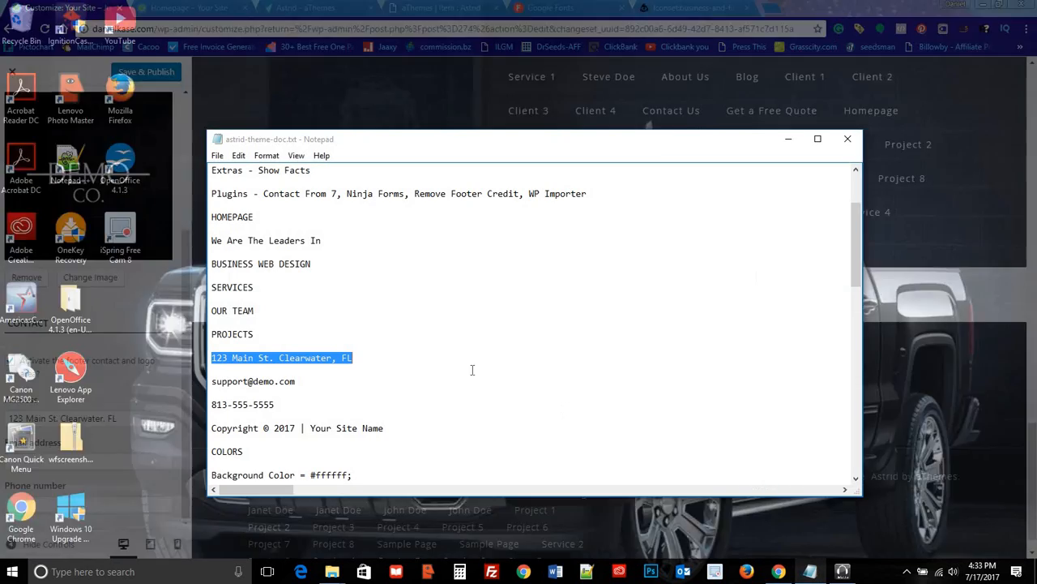
left_click_drag(299, 380, 209, 384)
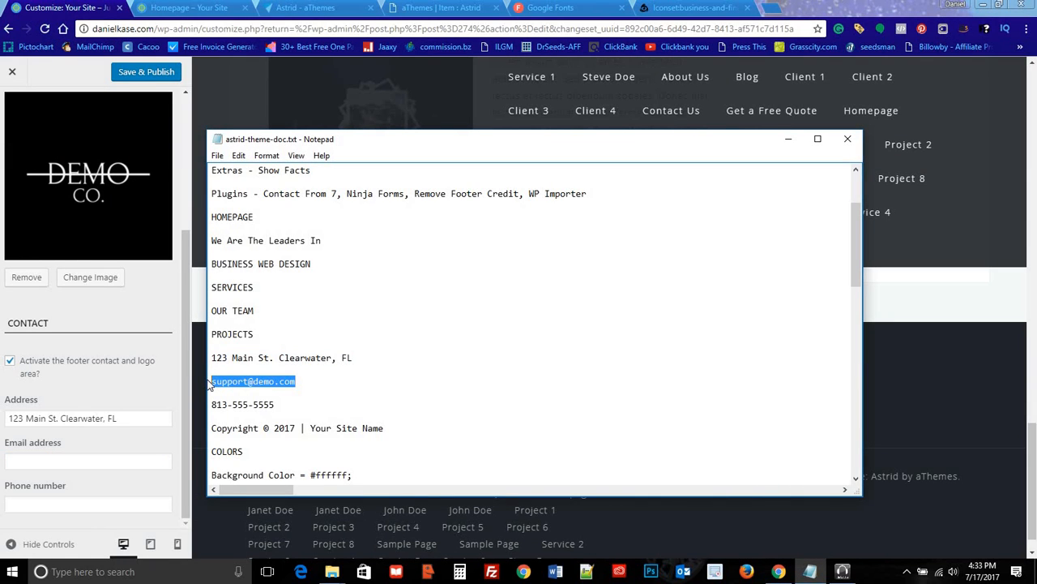
key("ctrl+c")
left_click(66, 457)
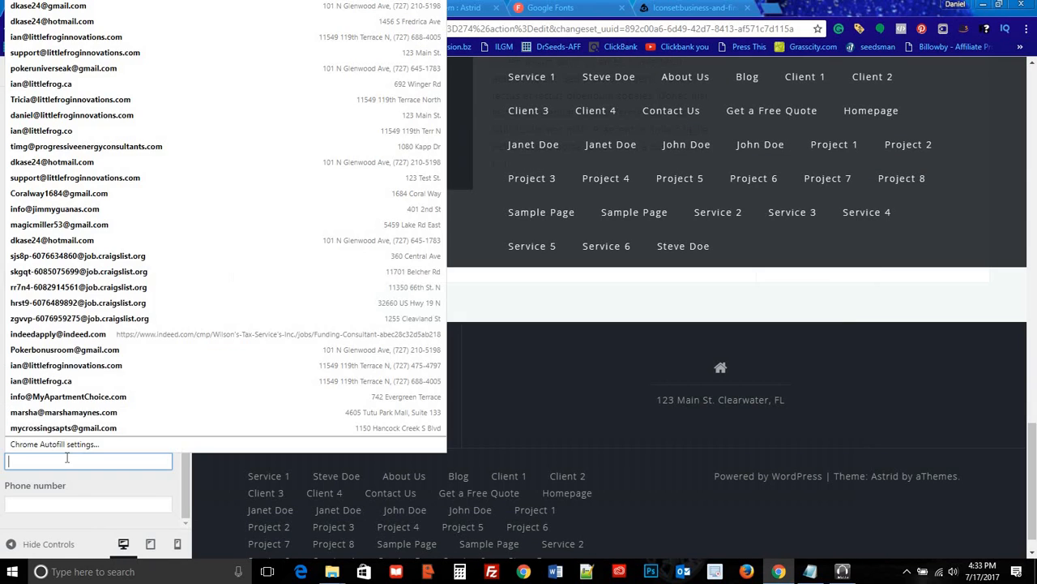
key("ctrl+v")
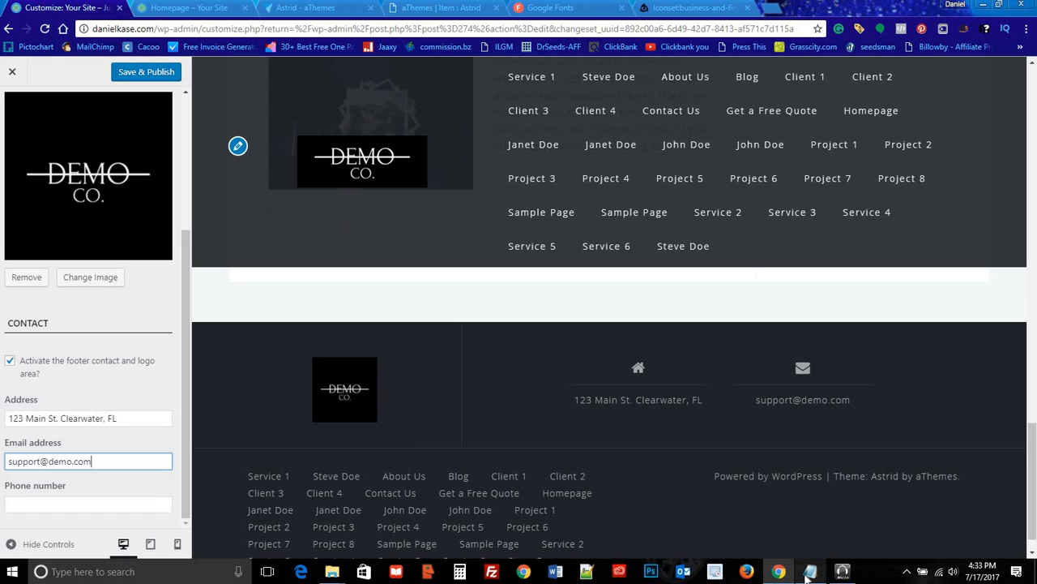
Step: Copy the business phone number from the Notepad notes into the footer contact's Phone number field
mouse_move(808, 574)
left_click(804, 538)
left_click(282, 405)
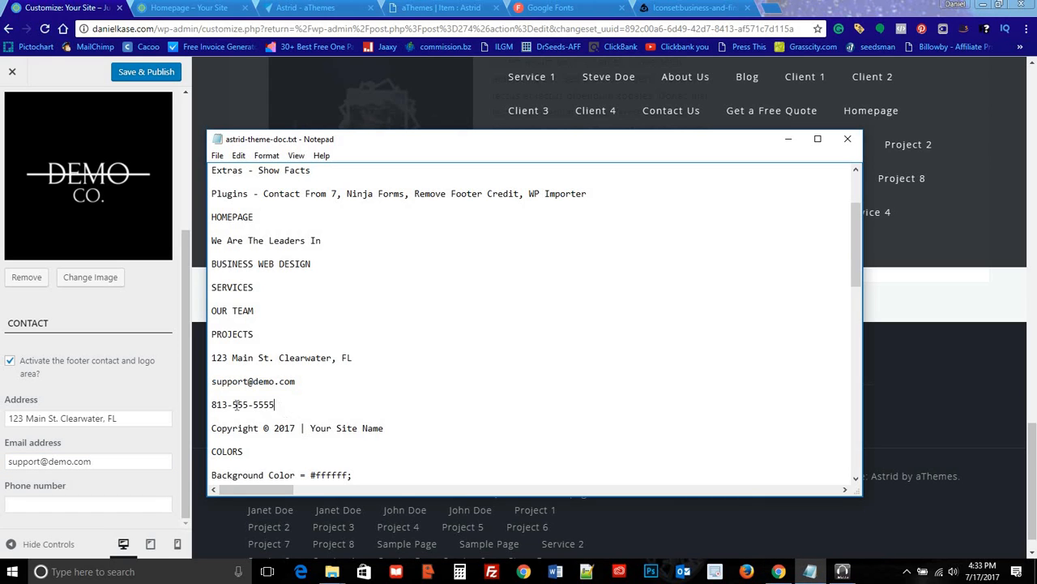
left_click_drag(235, 404, 209, 404)
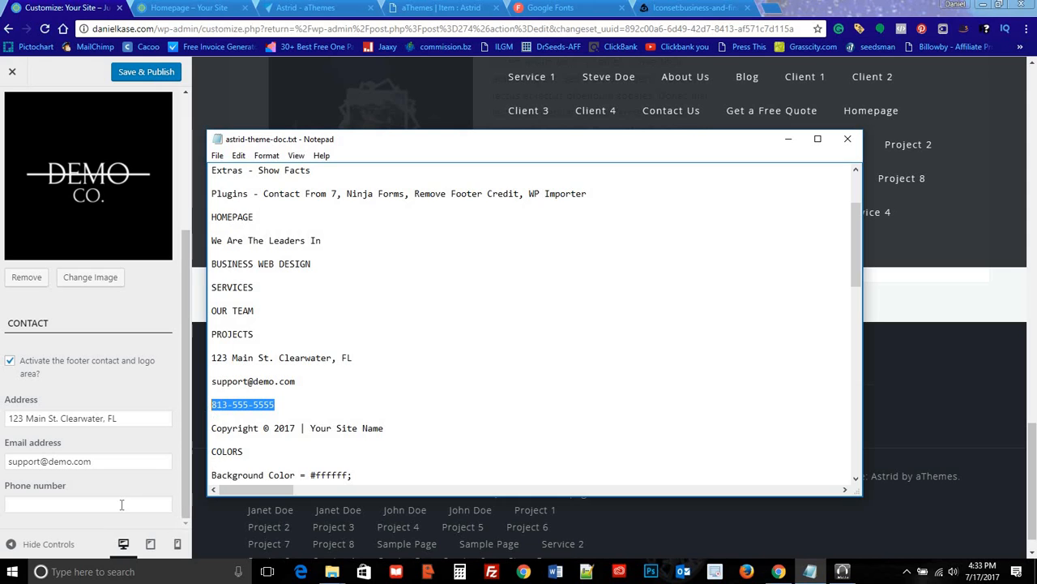
left_click(122, 504)
key("ctrl+v")
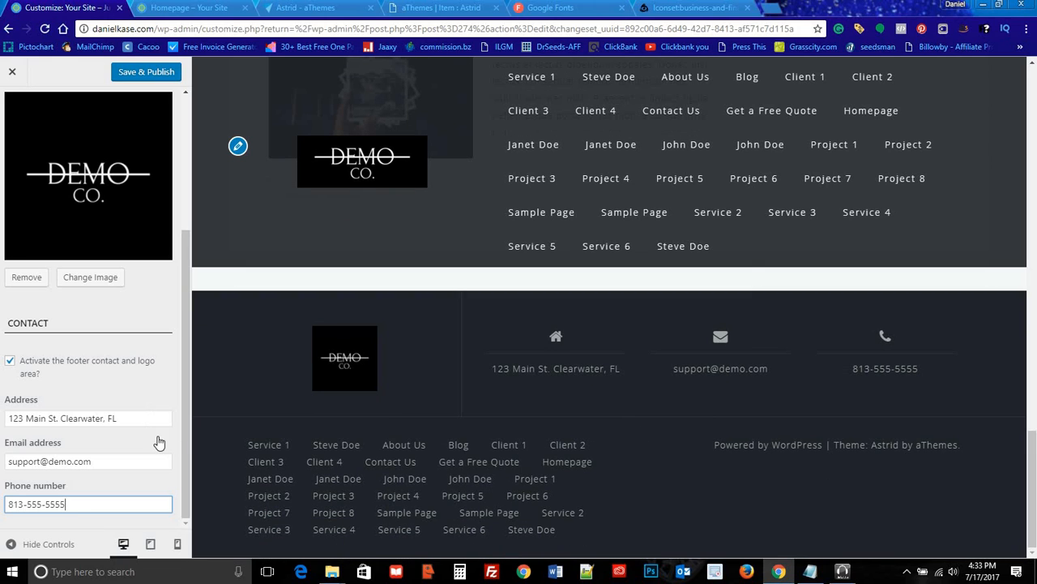
Step: Deactivate the footer contact and logo area to compare the preview, and activate it again
left_click(11, 362)
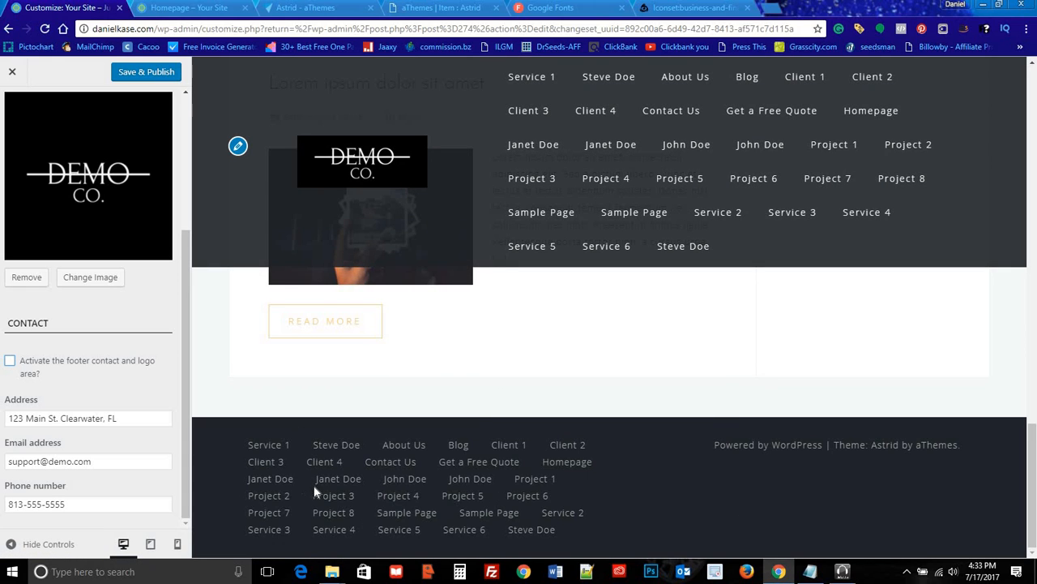
left_click(10, 362)
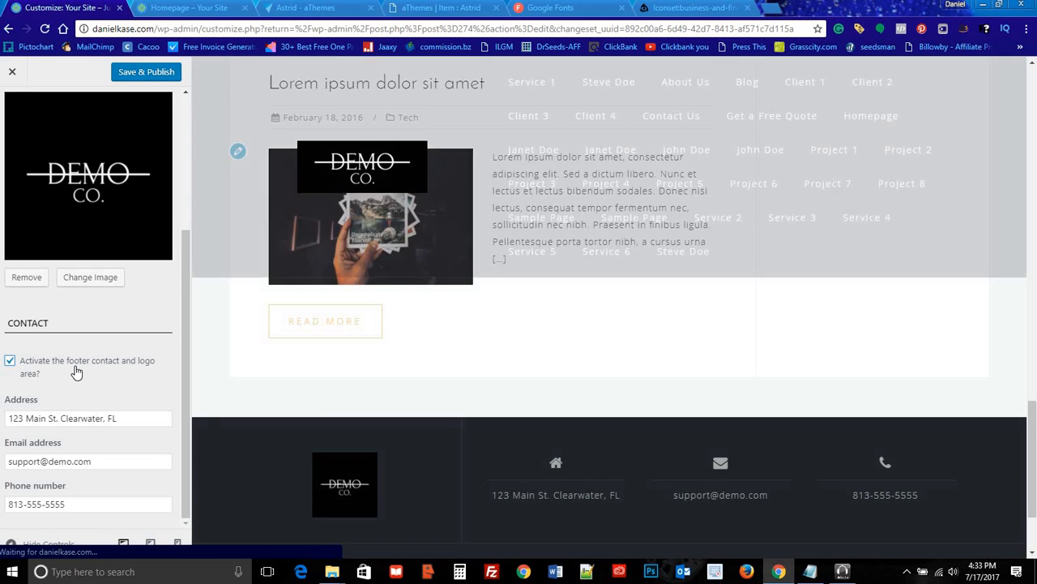
scroll(145, 260, "up", 3)
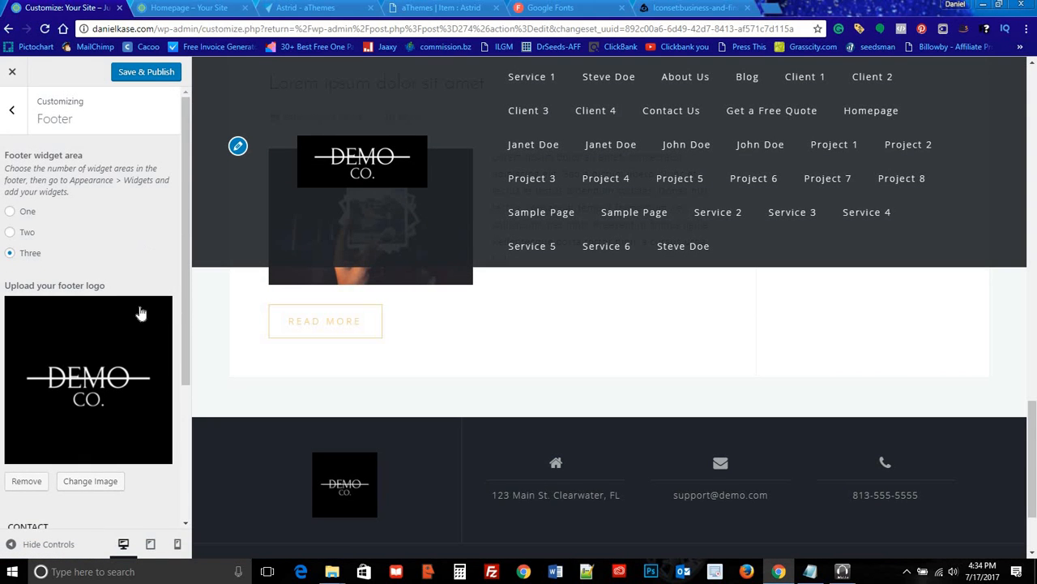
left_click(87, 486)
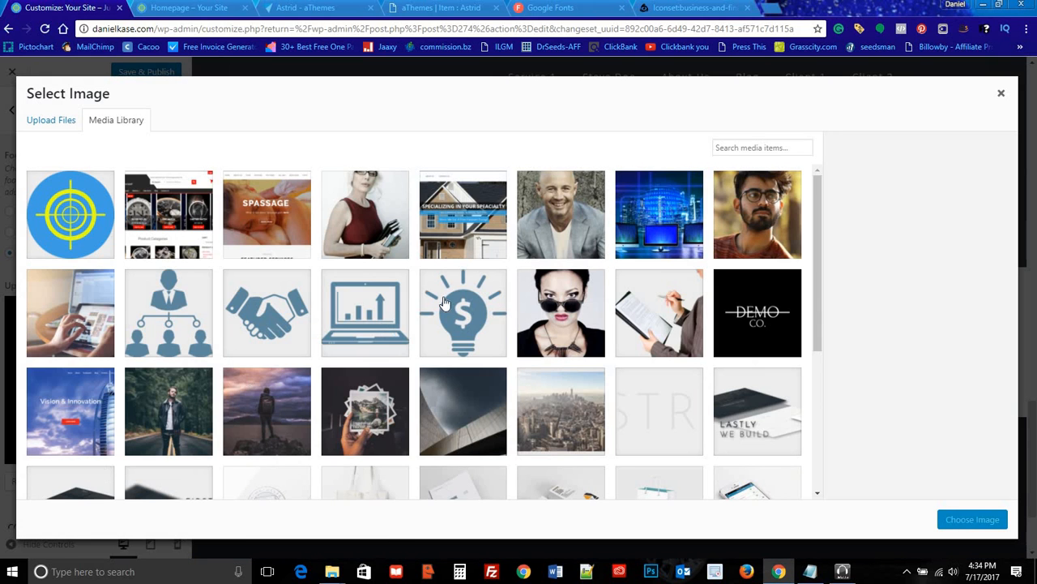
scroll(447, 312, "down", 3)
scroll(450, 320, "up", 3)
scroll(454, 312, "down", 3)
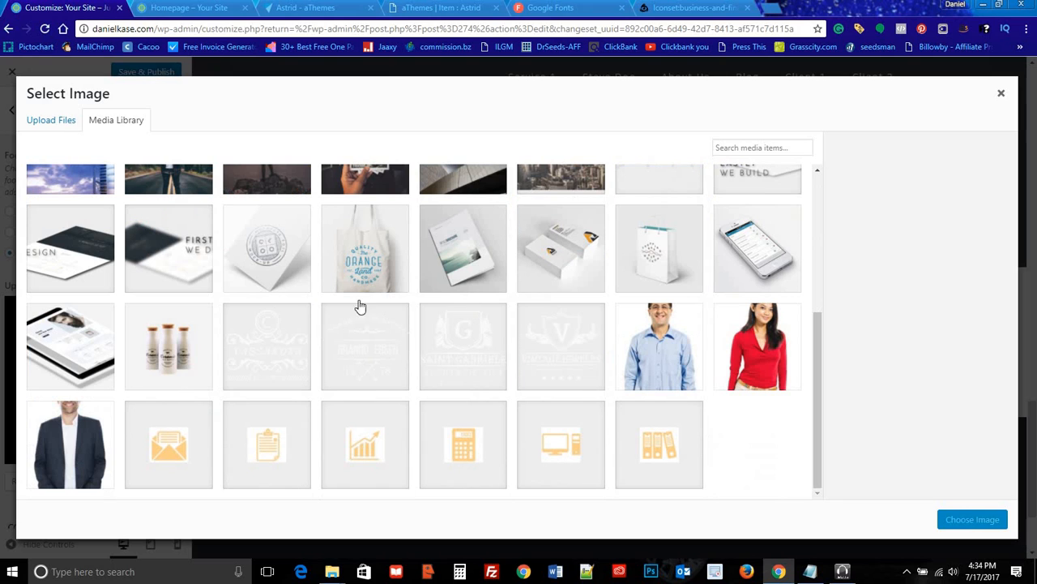
left_click(1003, 96)
Step: Save and publish the footer changes, and open the customizer's Colors settings alongside the page preview
left_click(128, 75)
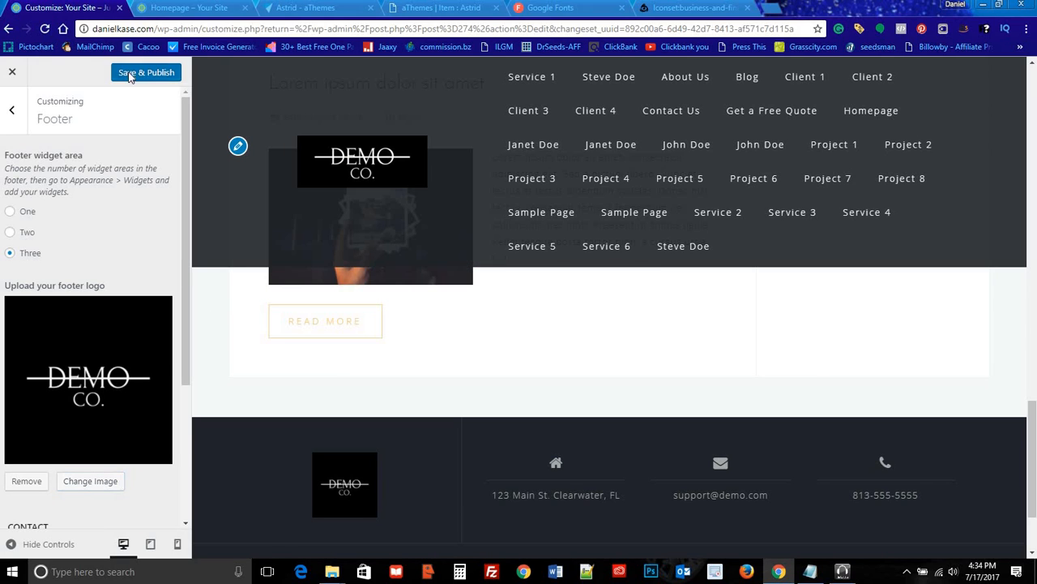
left_click(12, 109)
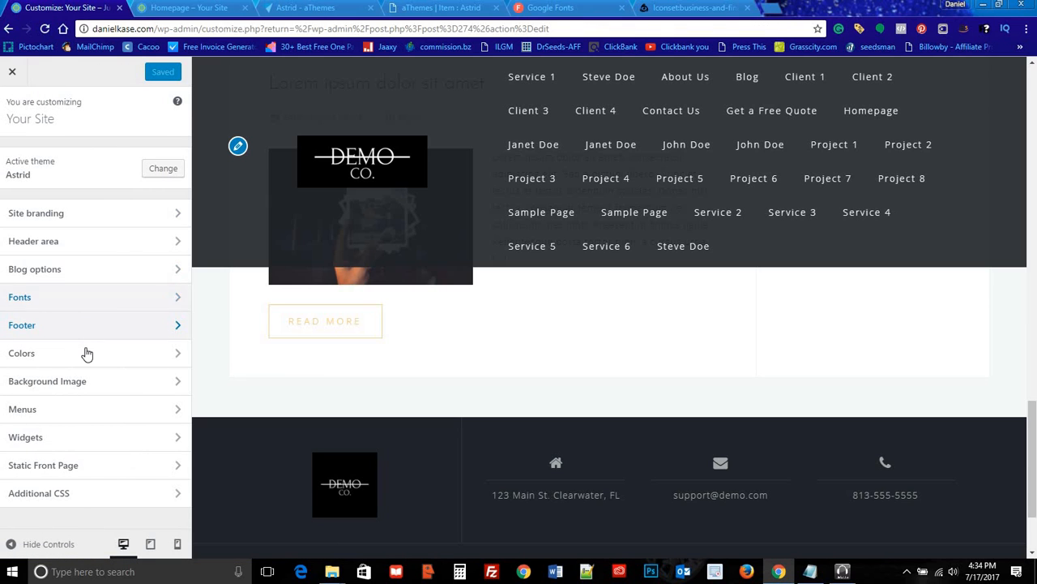
left_click(89, 355)
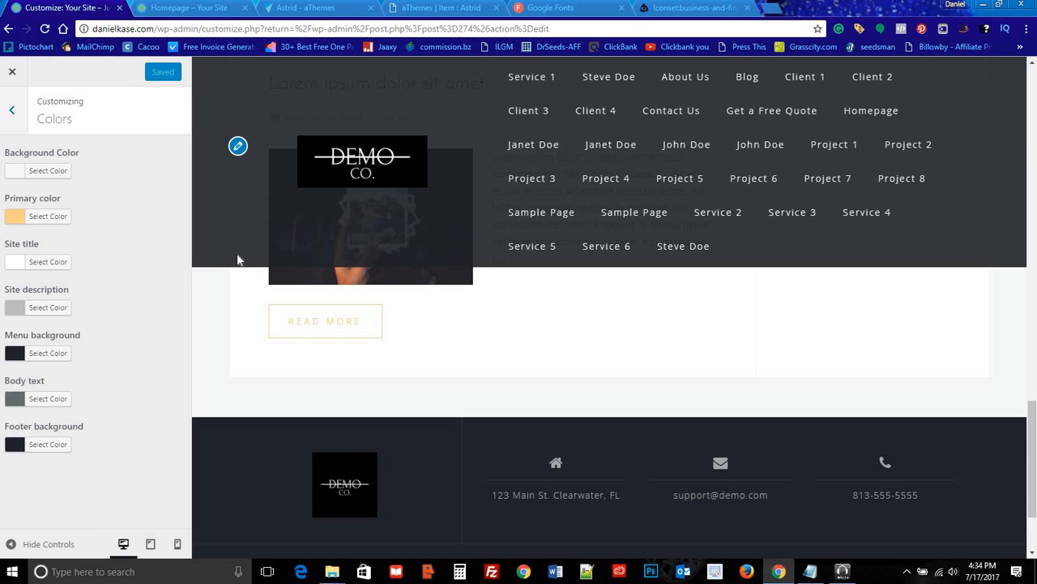
scroll(235, 263, "down", 2)
scroll(231, 265, "up", 8)
scroll(231, 264, "up", 5)
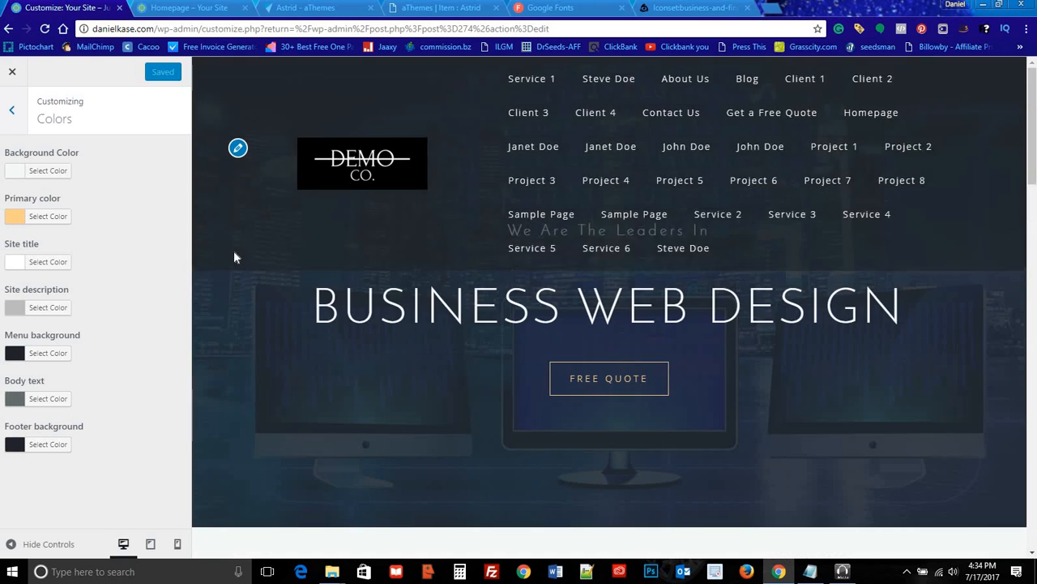
Step: Open the customizer's Background Image settings and examine the page background in the preview
left_click(16, 107)
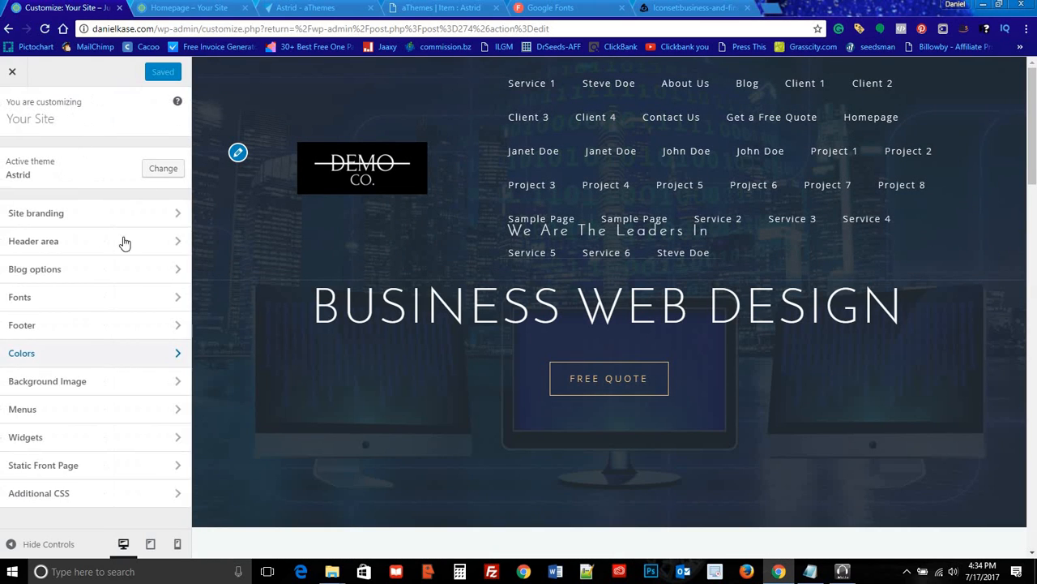
left_click(94, 379)
scroll(275, 249, "down", 5)
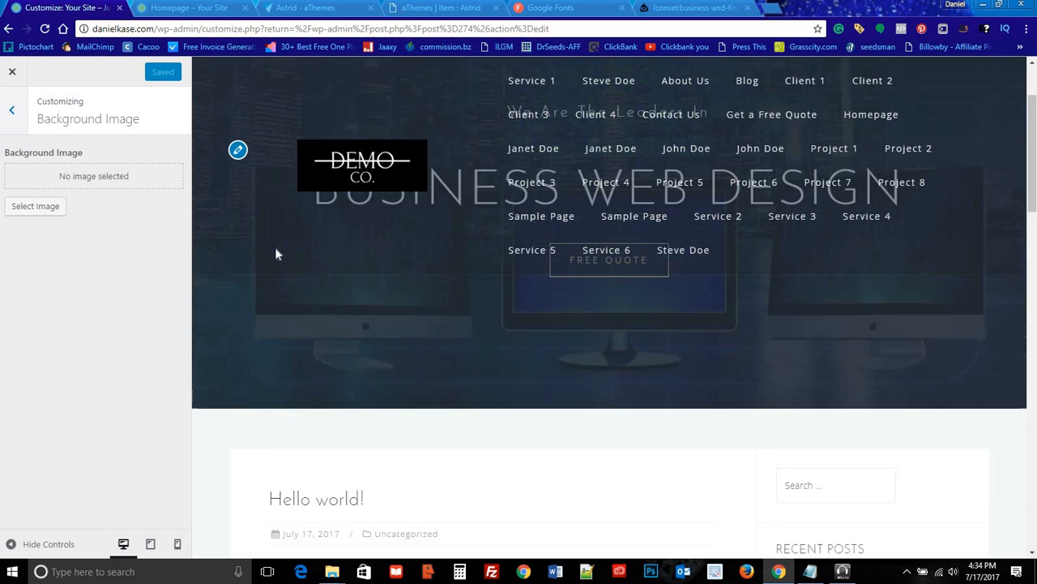
Step: Apply the blue city picture with three monitors from the media library as the site's background image
left_click(35, 207)
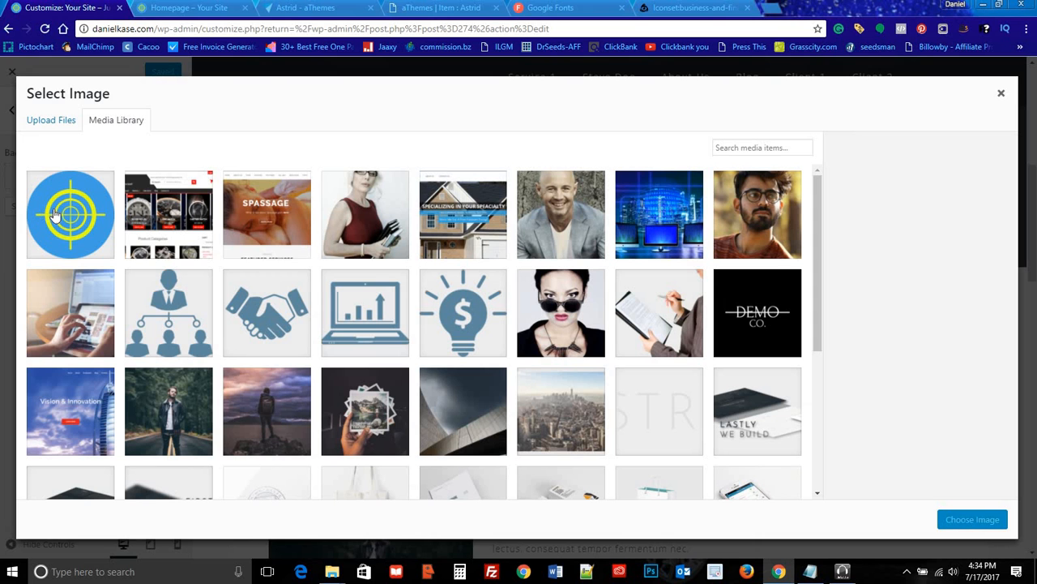
left_click(689, 250)
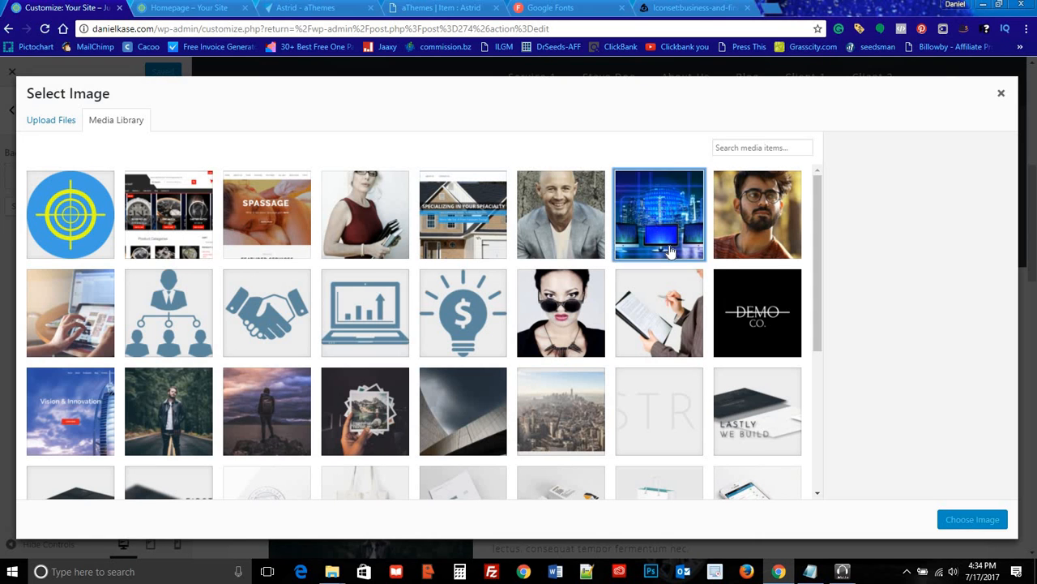
left_click(972, 519)
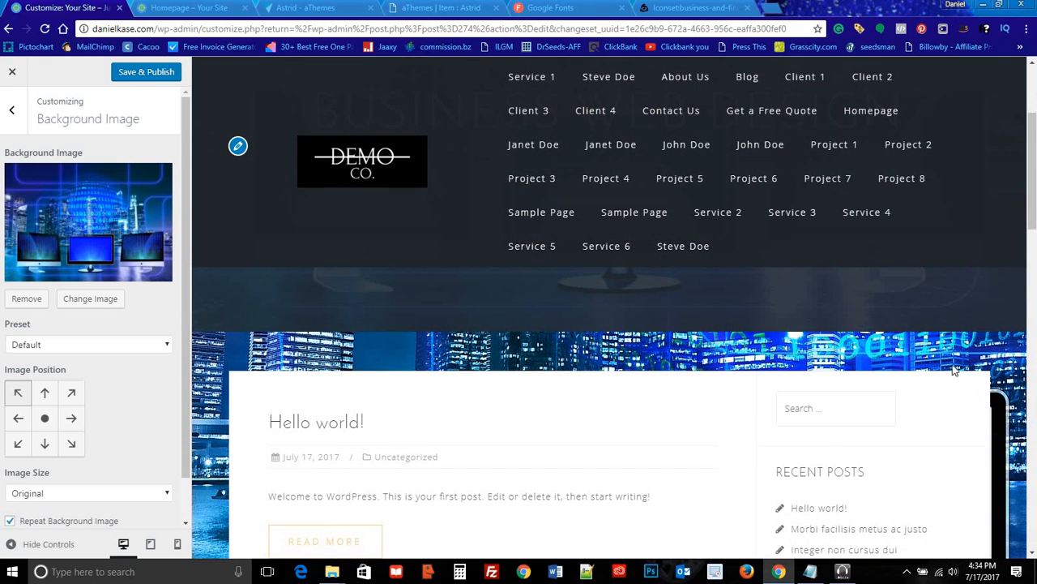
scroll(570, 389, "down", 3)
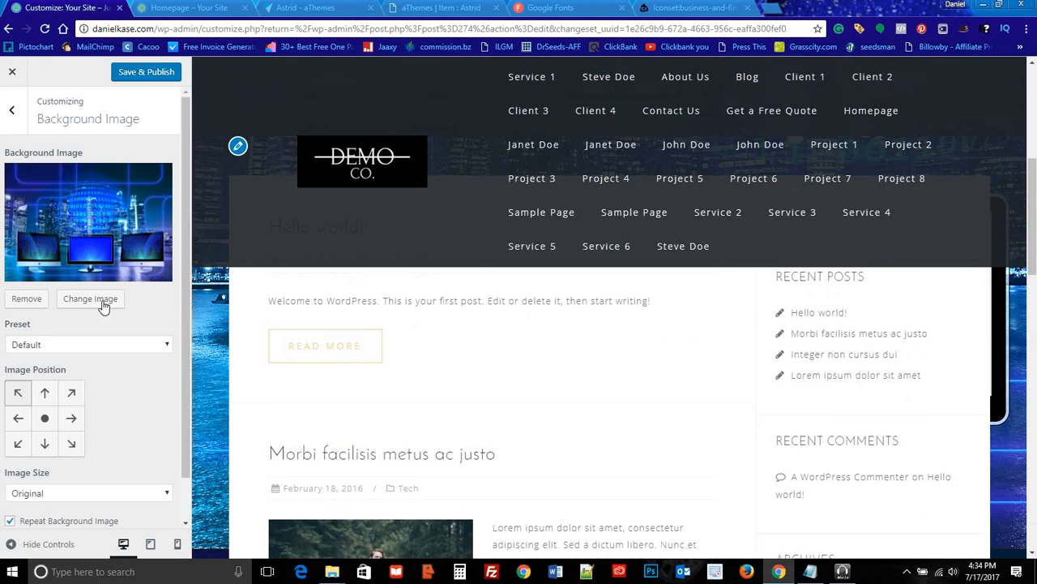
Step: Remove the site's background image, publish the change and return to the main customizer options
left_click(31, 301)
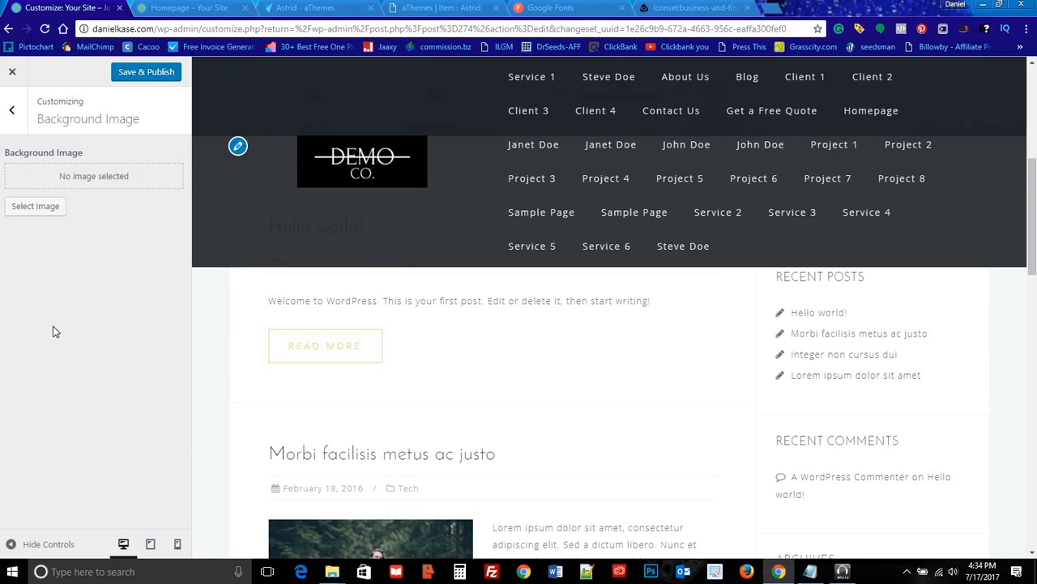
left_click(130, 71)
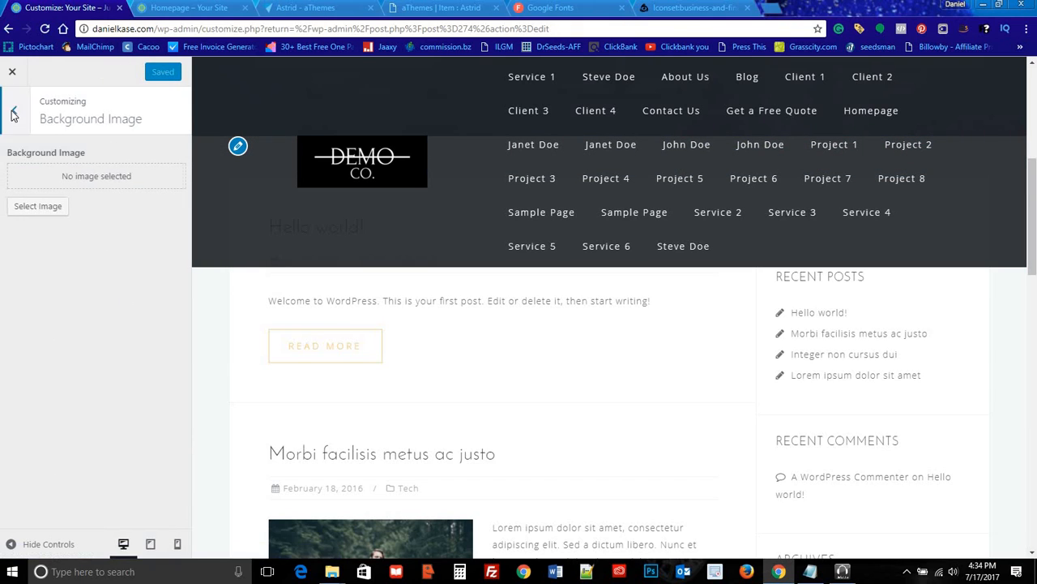
left_click(12, 116)
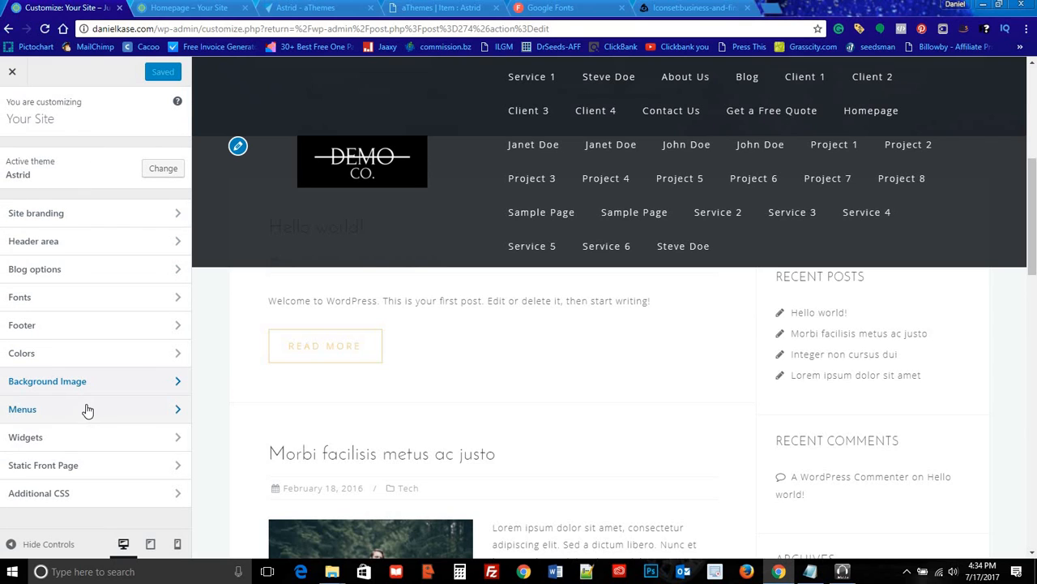
Step: Make the site's front page display a static page, using Homepage as the front page
left_click(103, 470)
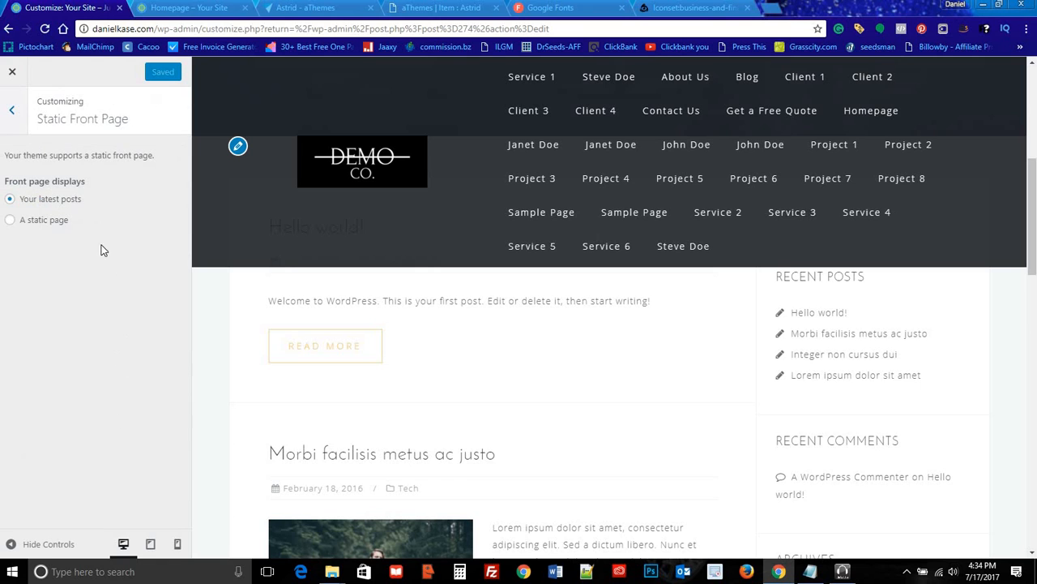
left_click(10, 220)
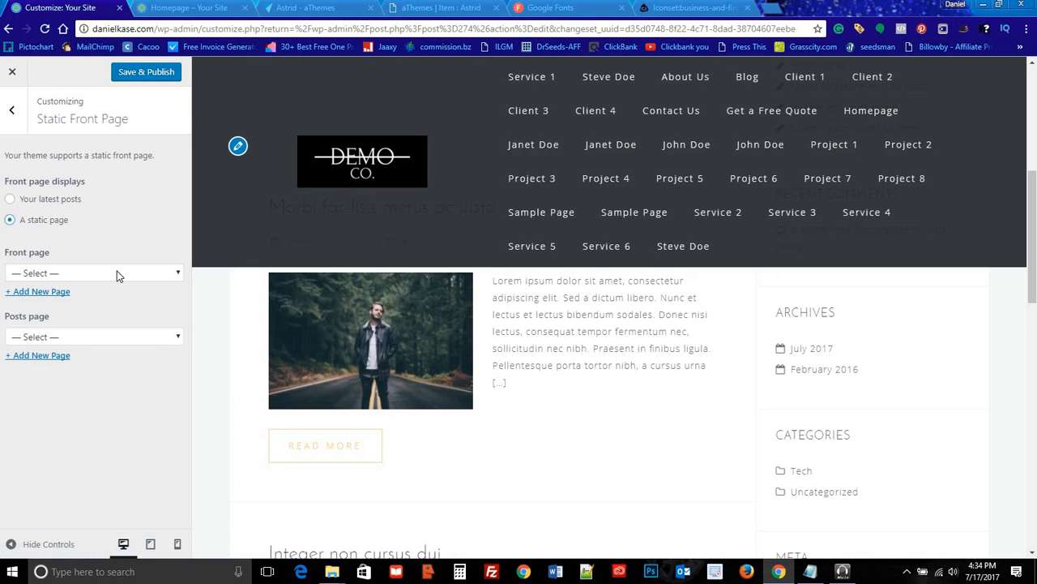
left_click(117, 273)
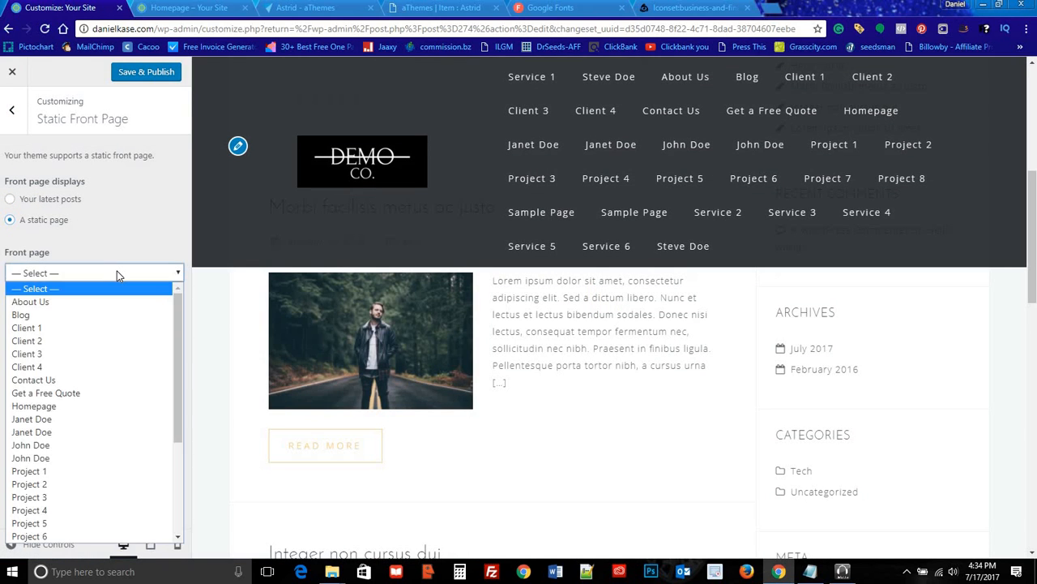
left_click(119, 406)
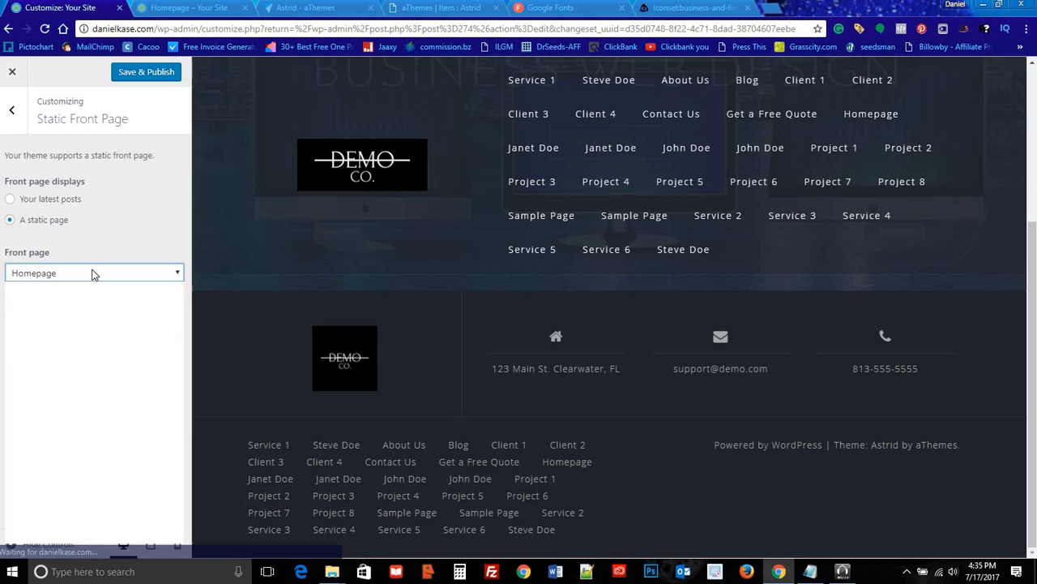
left_click(91, 273)
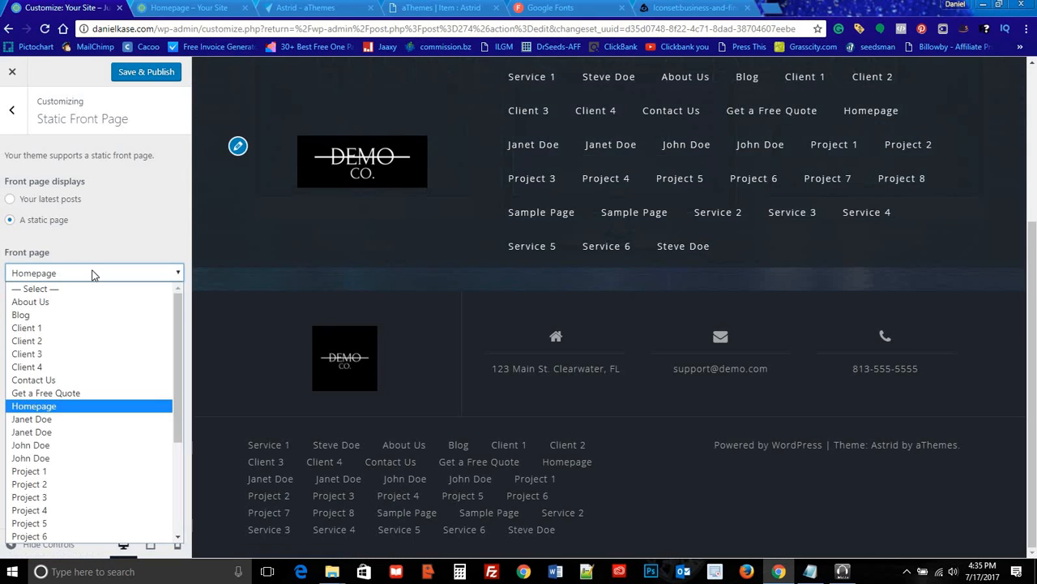
left_click(91, 274)
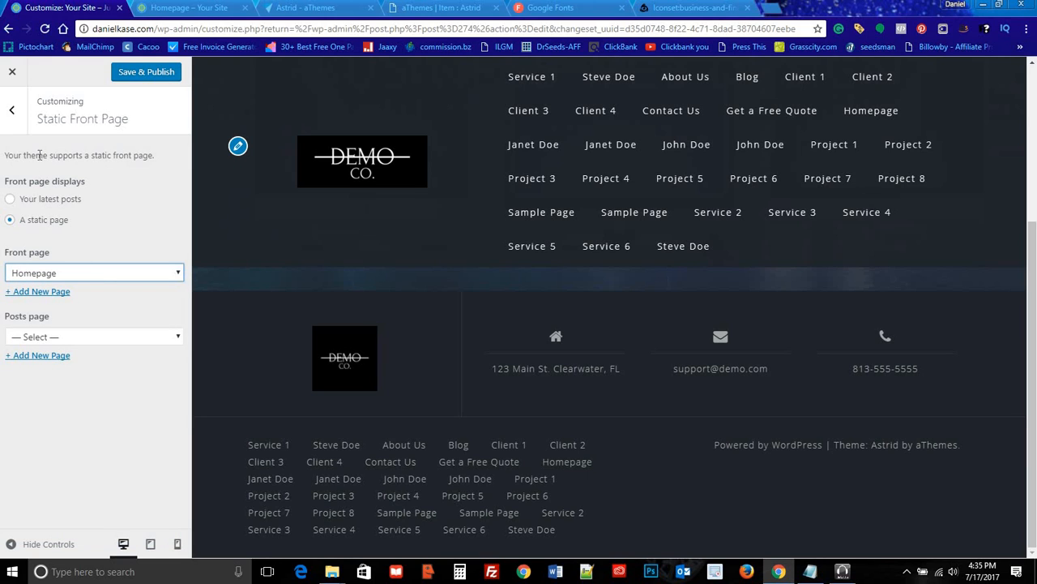
Step: Set Blog as the posts page in the static front page settings and publish the changes
left_click(11, 109)
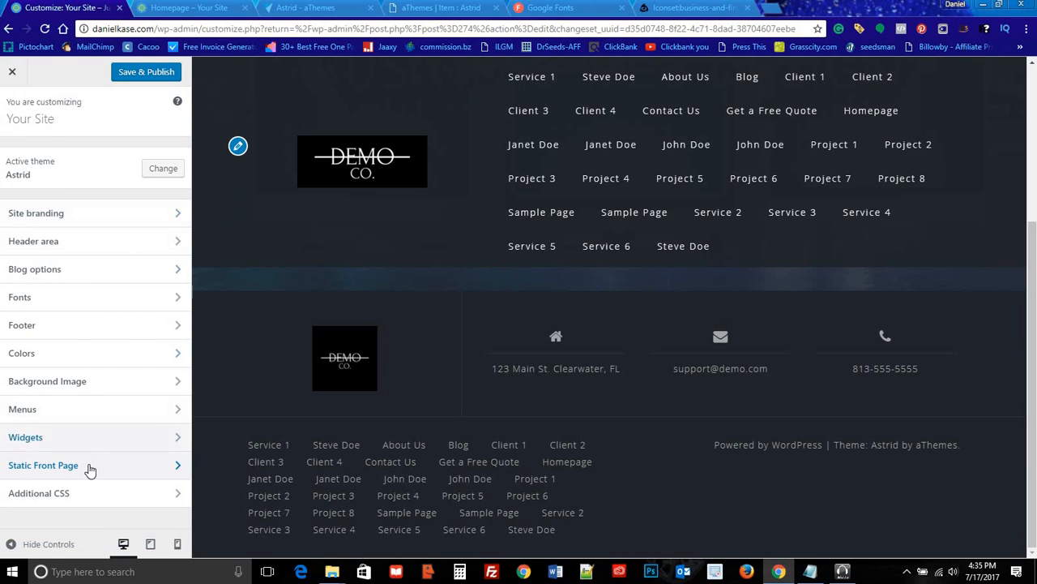
left_click(90, 466)
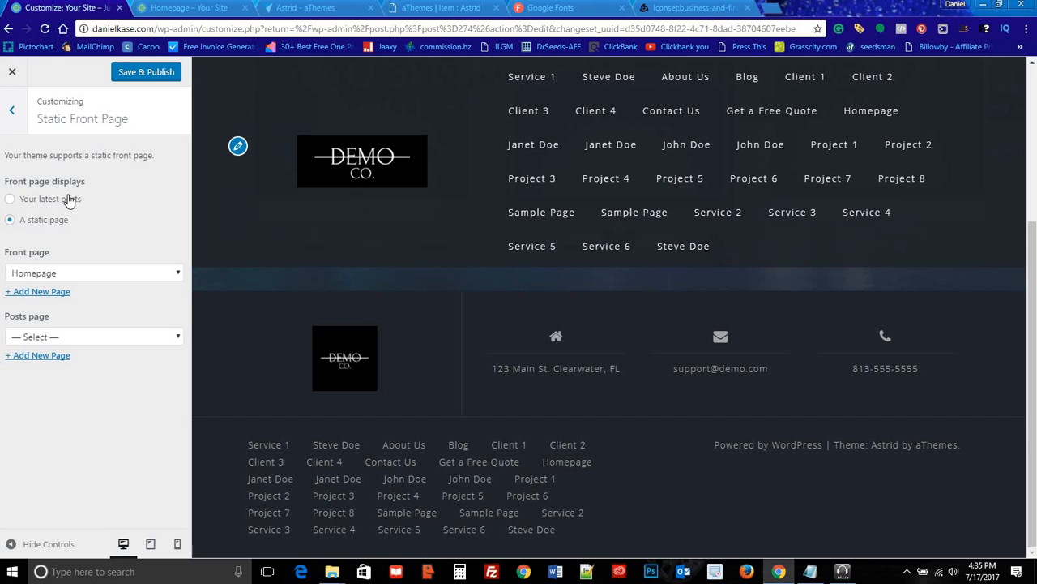
left_click(103, 276)
left_click(104, 272)
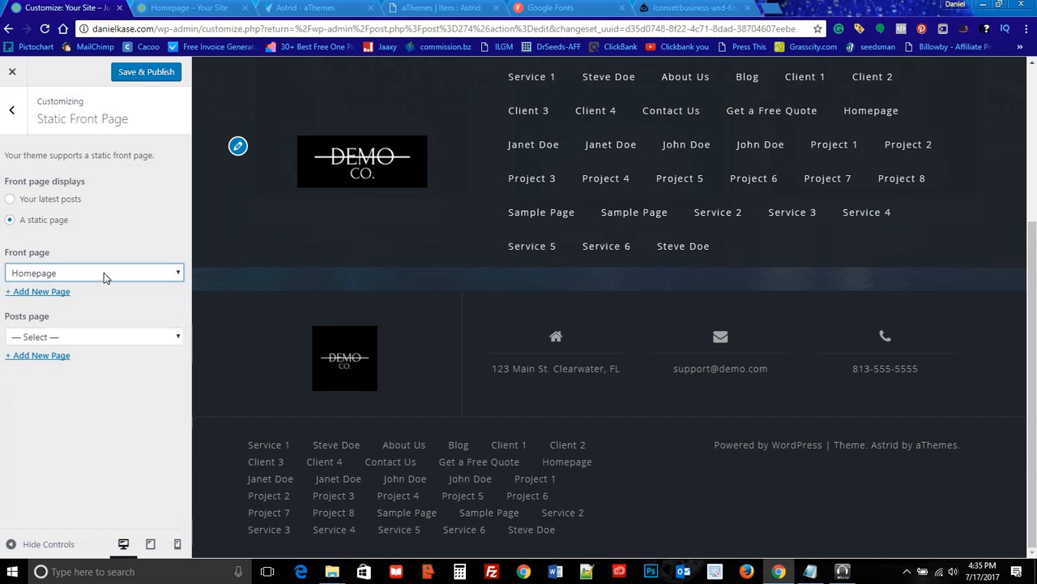
left_click(106, 337)
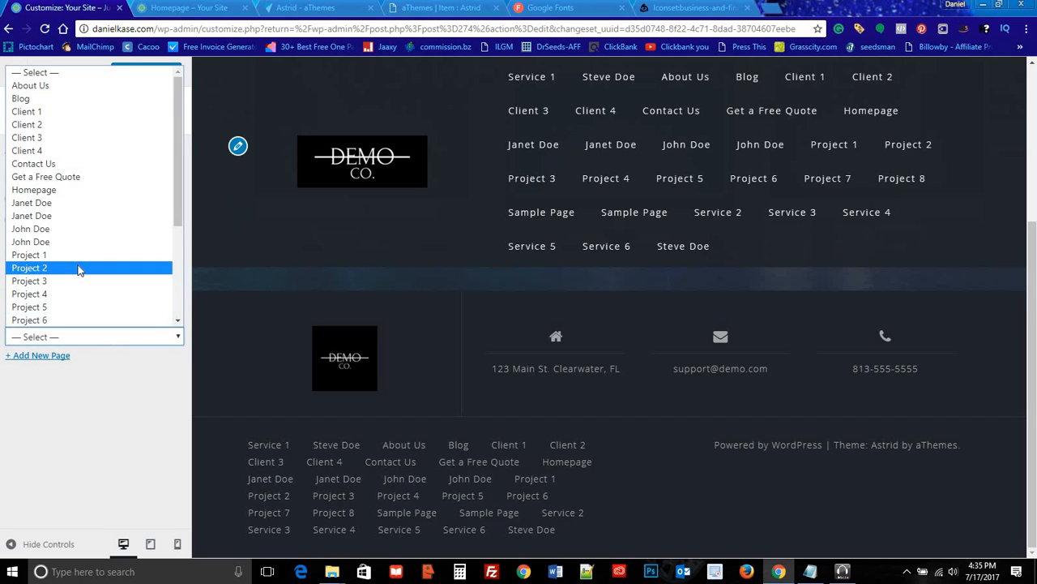
left_click(82, 100)
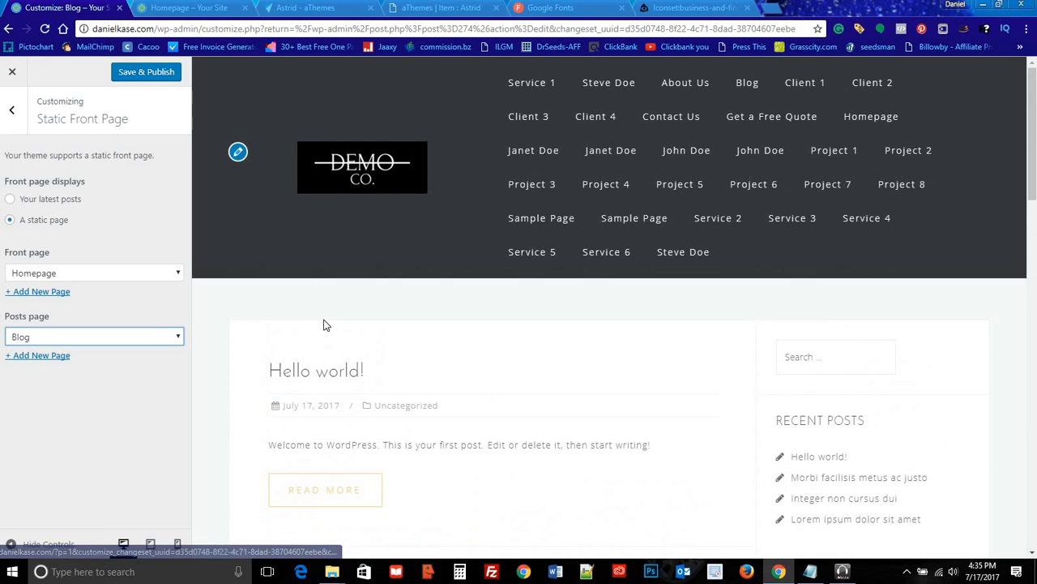
scroll(320, 312, "down", 5)
scroll(318, 309, "up", 5)
left_click(162, 75)
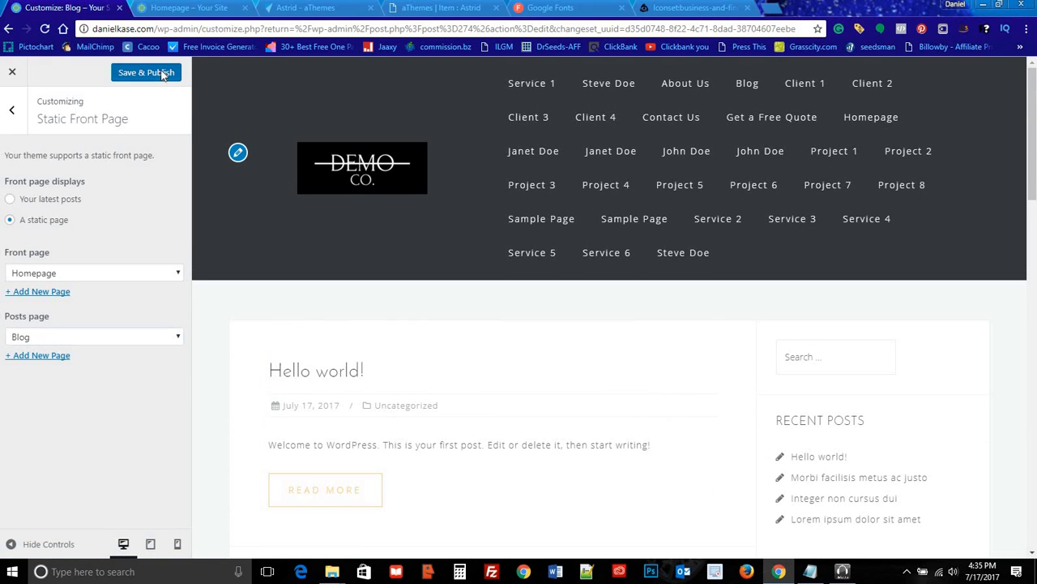
Step: Leave the customizer, set the site's permalink structure to Post name and save the changes
left_click(15, 112)
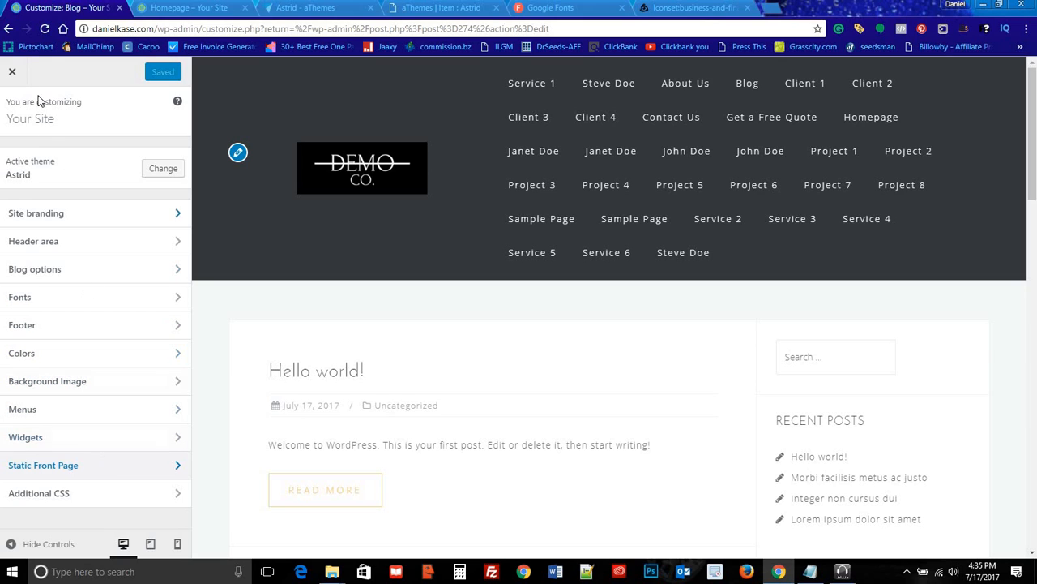
left_click(13, 72)
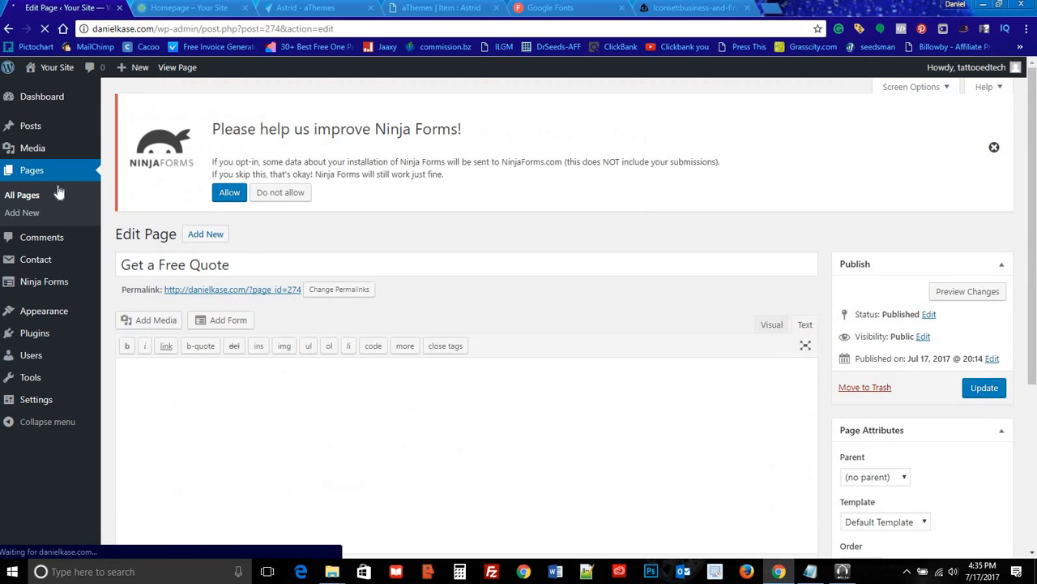
mouse_move(54, 379)
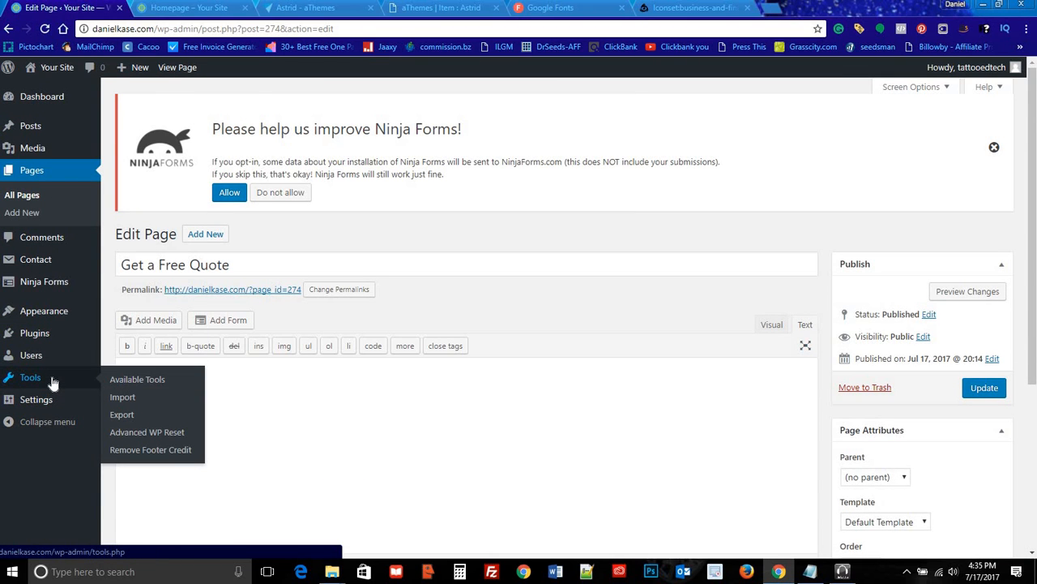
mouse_move(44, 399)
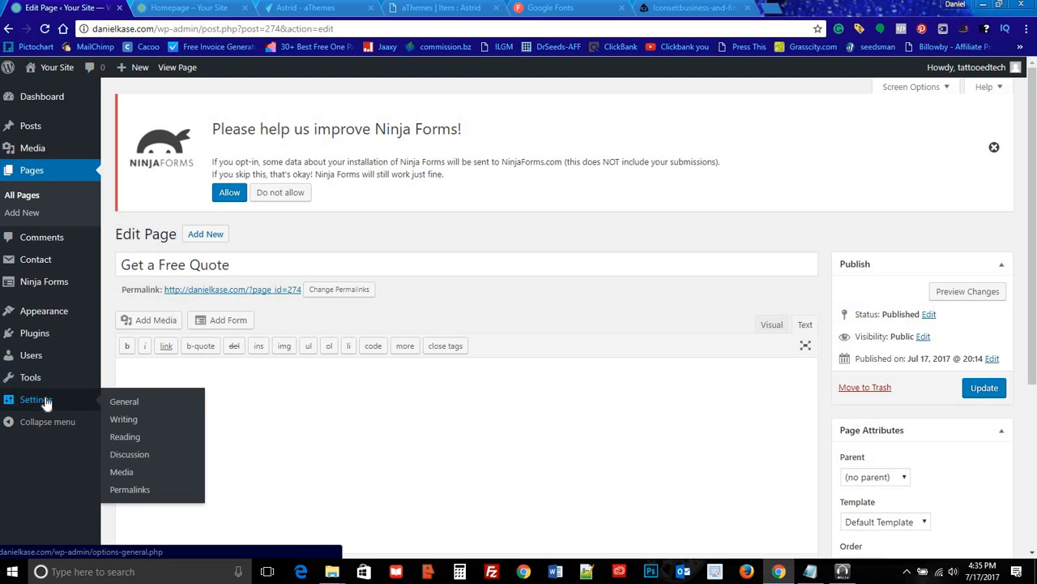
left_click(126, 491)
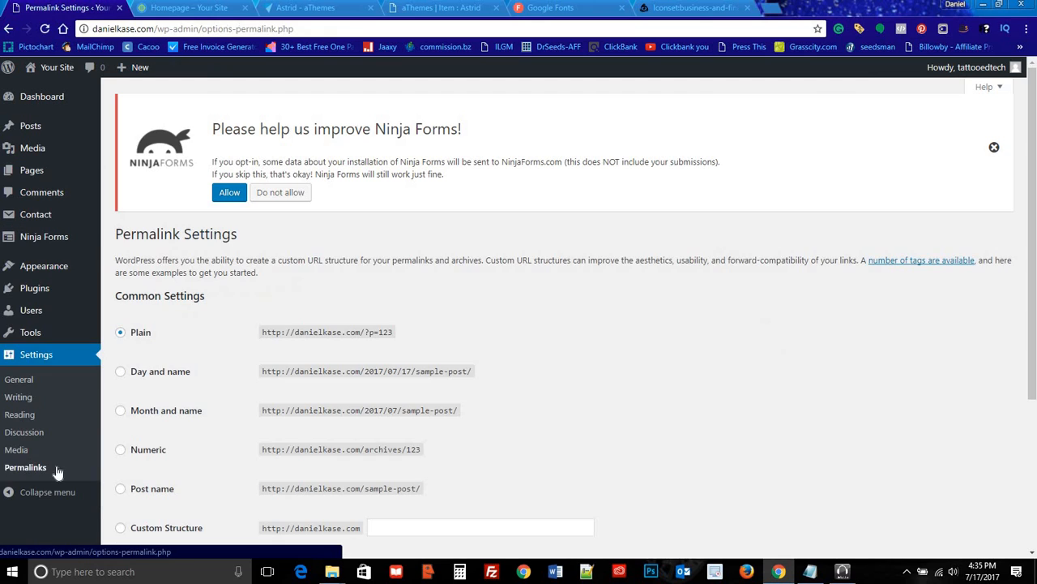
scroll(213, 313, "down", 3)
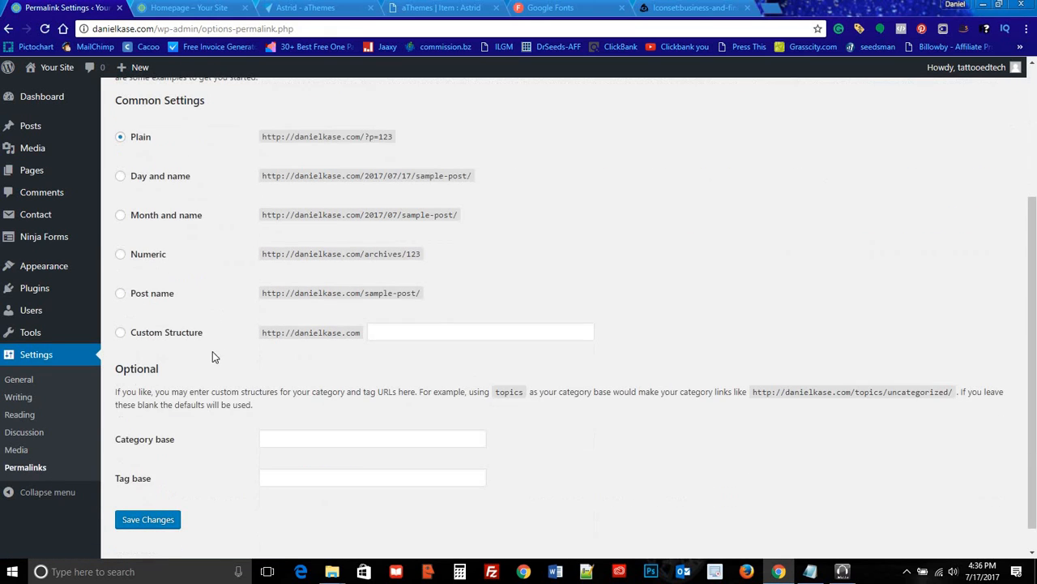
left_click(121, 294)
scroll(201, 456, "down", 1)
left_click(154, 497)
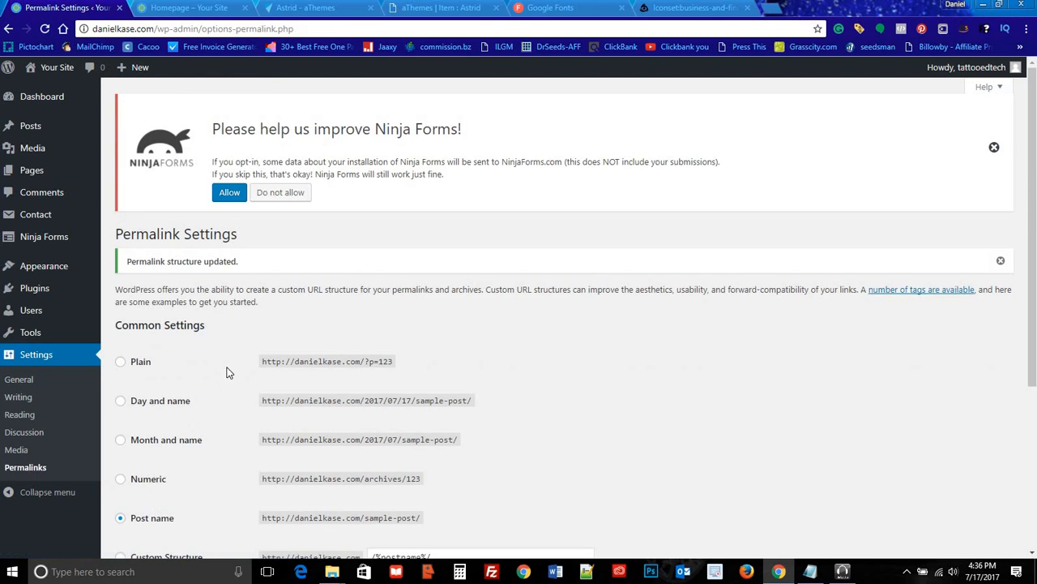
Step: Look through the site's General settings and Writing settings
left_click(28, 379)
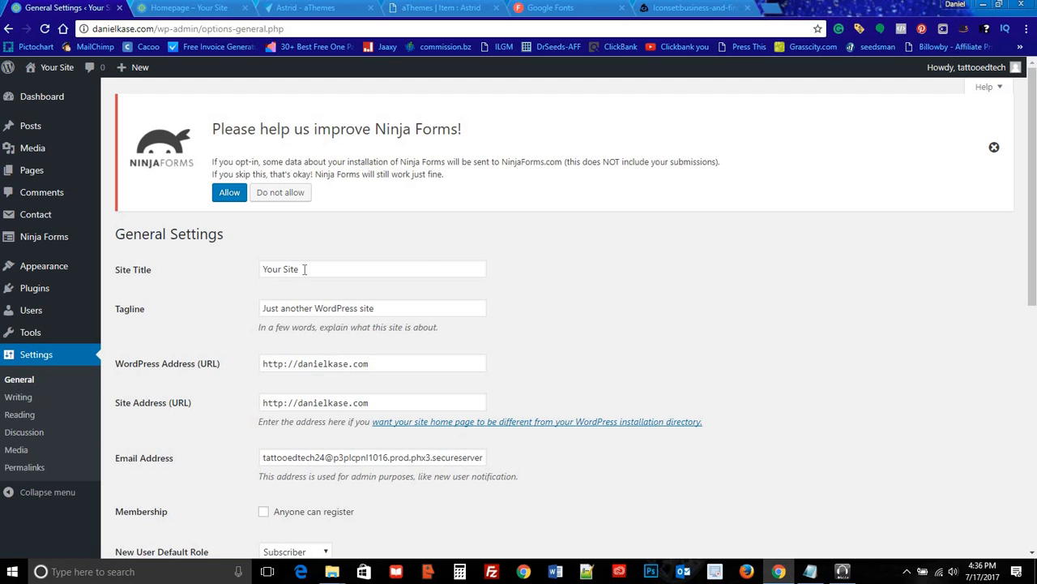
scroll(237, 318, "down", 3)
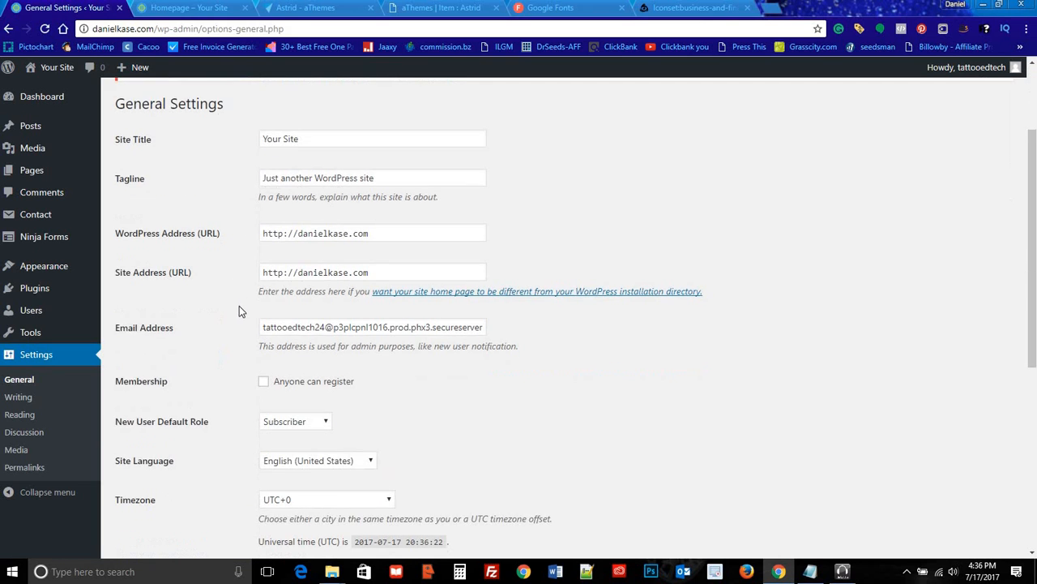
scroll(239, 318, "down", 3)
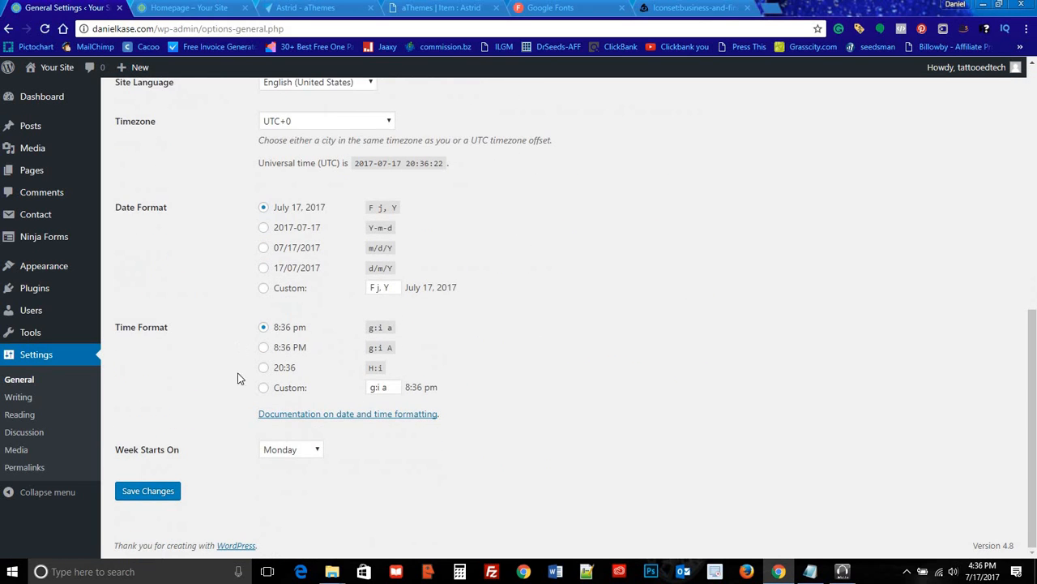
left_click(25, 396)
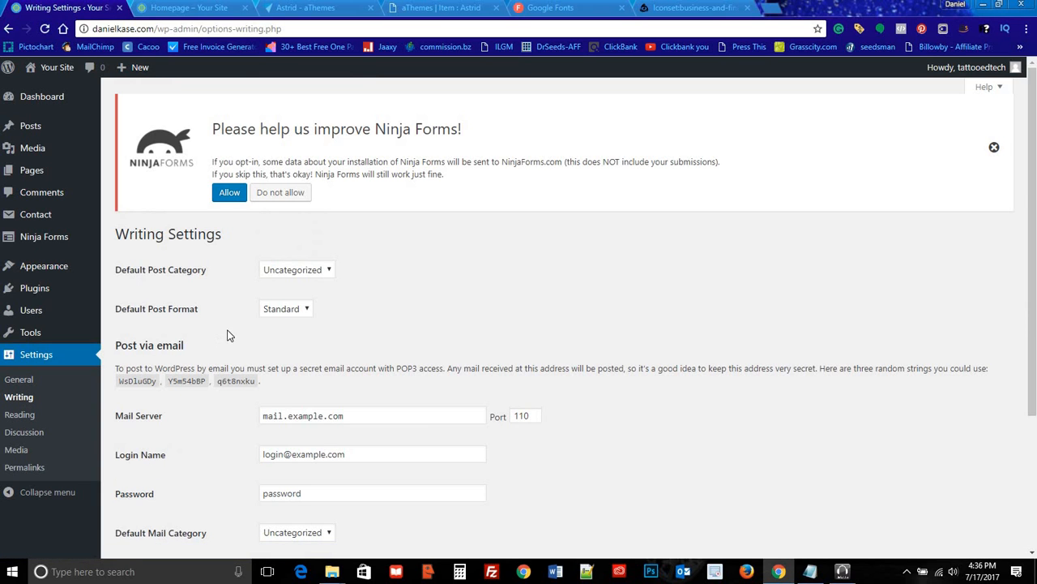
scroll(244, 345, "down", 3)
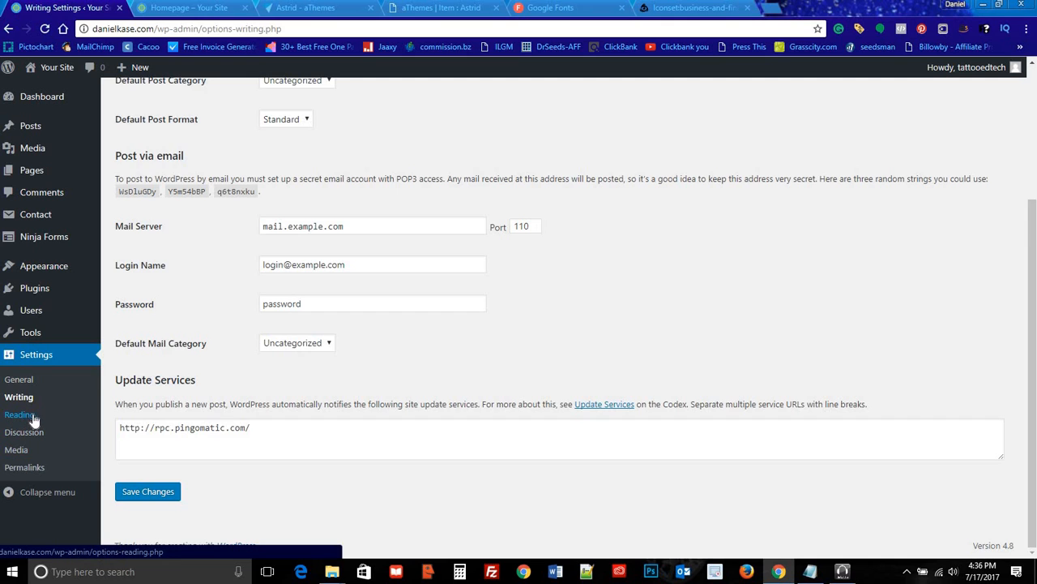
scroll(42, 415, "up", 1)
scroll(42, 415, "up", 3)
Step: Open the Widgets section of the theme customizer and look over the homepage preview down to the footer
mouse_move(46, 271)
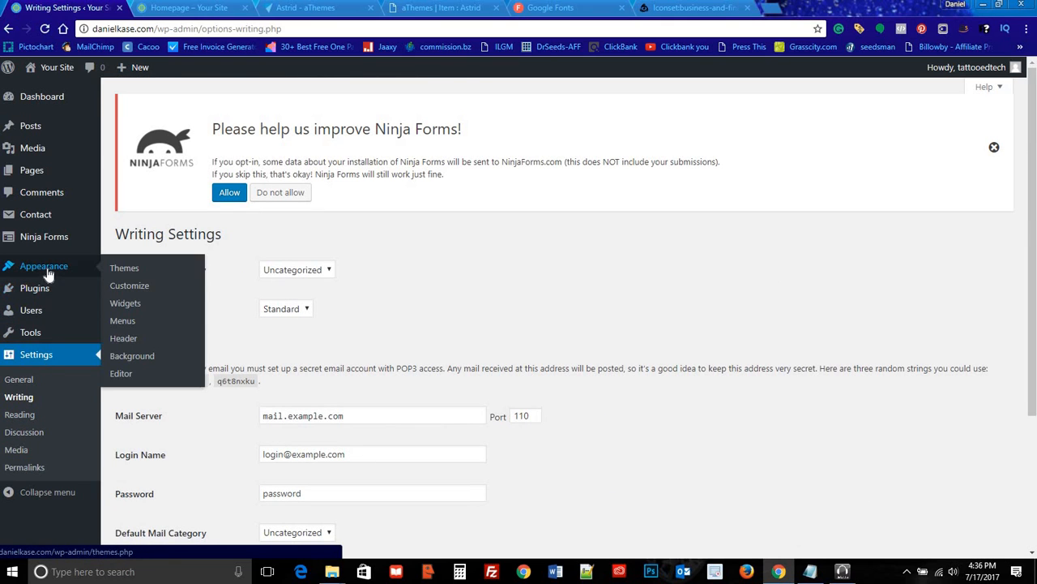
left_click(126, 288)
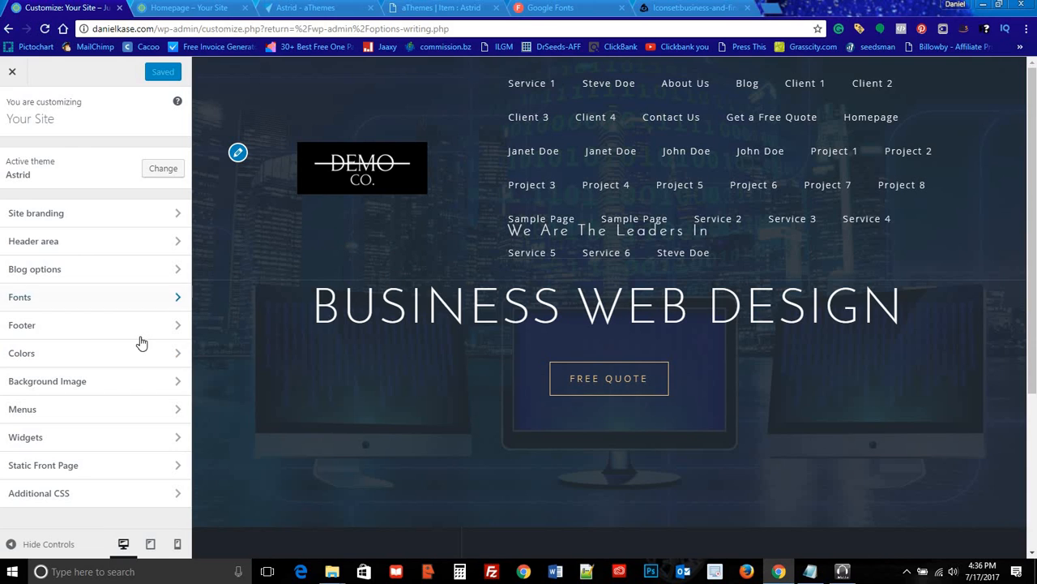
left_click(87, 436)
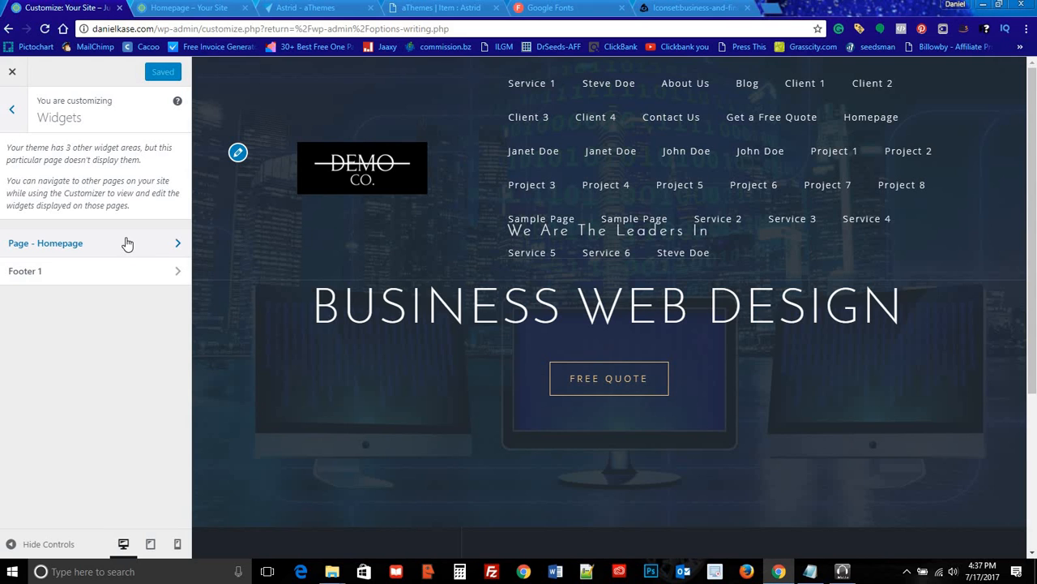
scroll(393, 337, "down", 3)
scroll(393, 336, "up", 3)
scroll(400, 331, "down", 3)
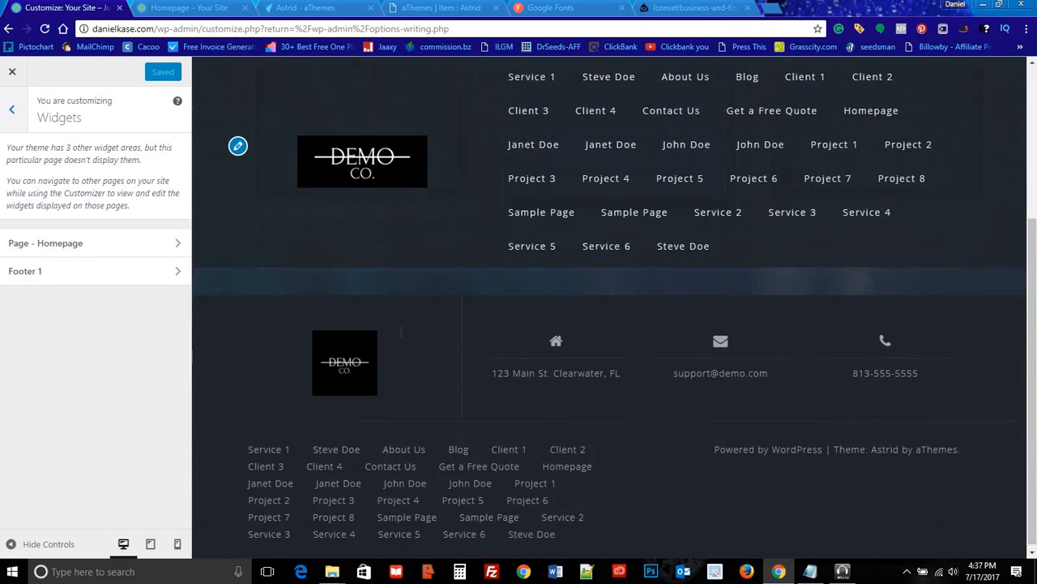
scroll(401, 330, "up", 3)
left_click(109, 244)
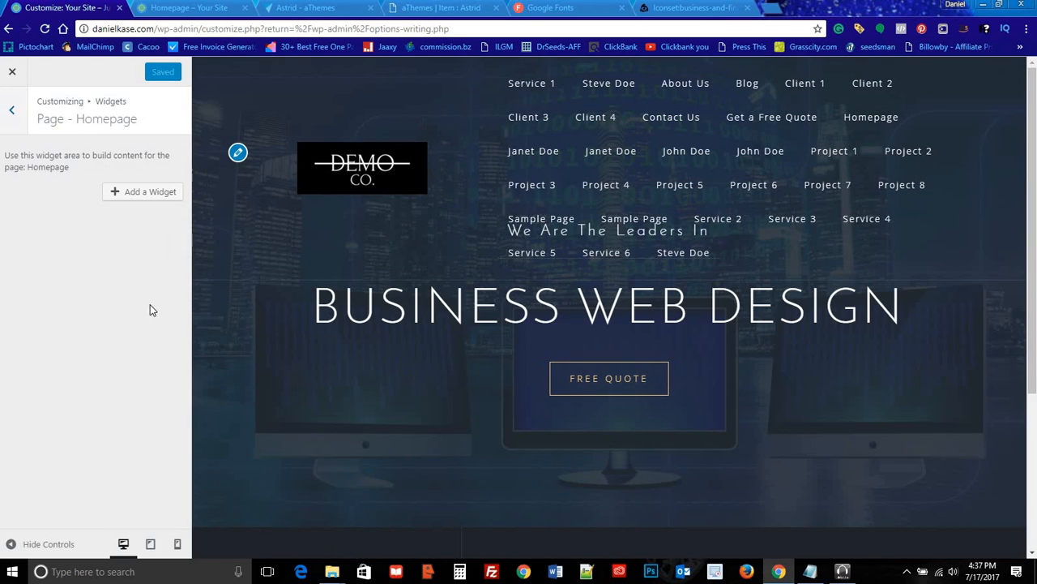
left_click(14, 112)
left_click(16, 112)
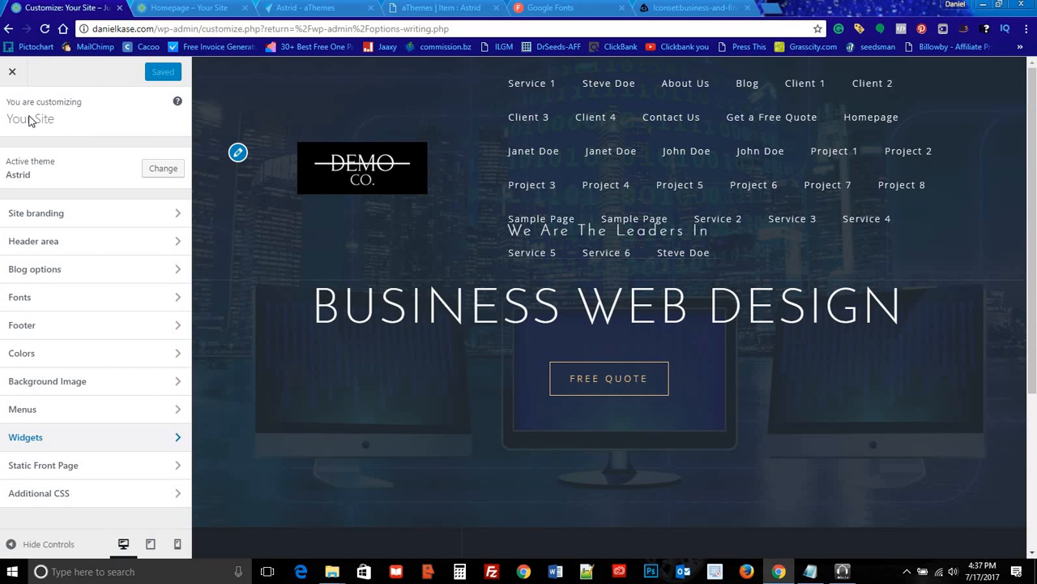
left_click(12, 71)
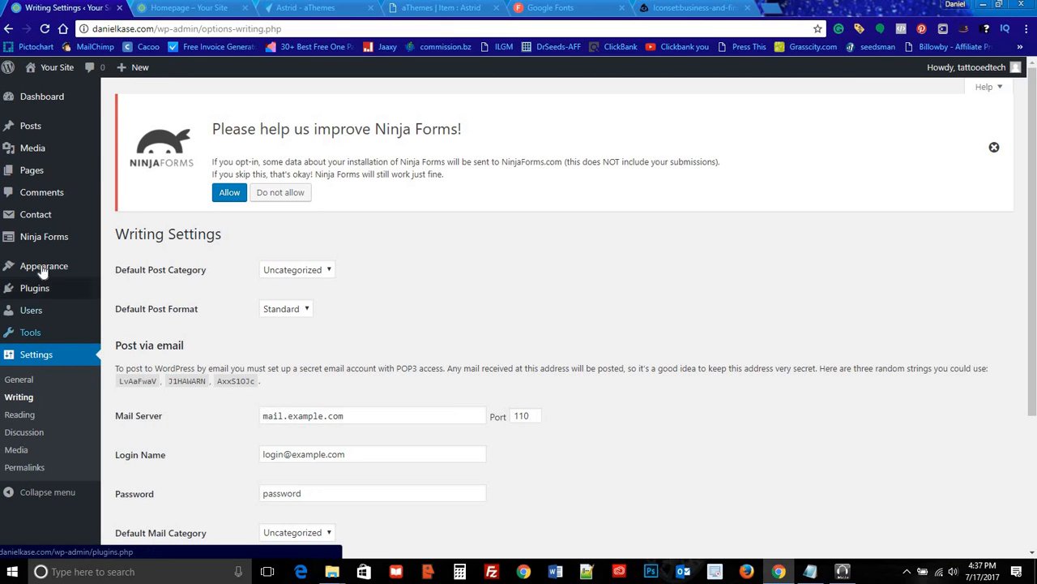
Step: Reopen the theme customizer and go to the Page - Homepage widget area
mouse_move(21, 269)
left_click(120, 284)
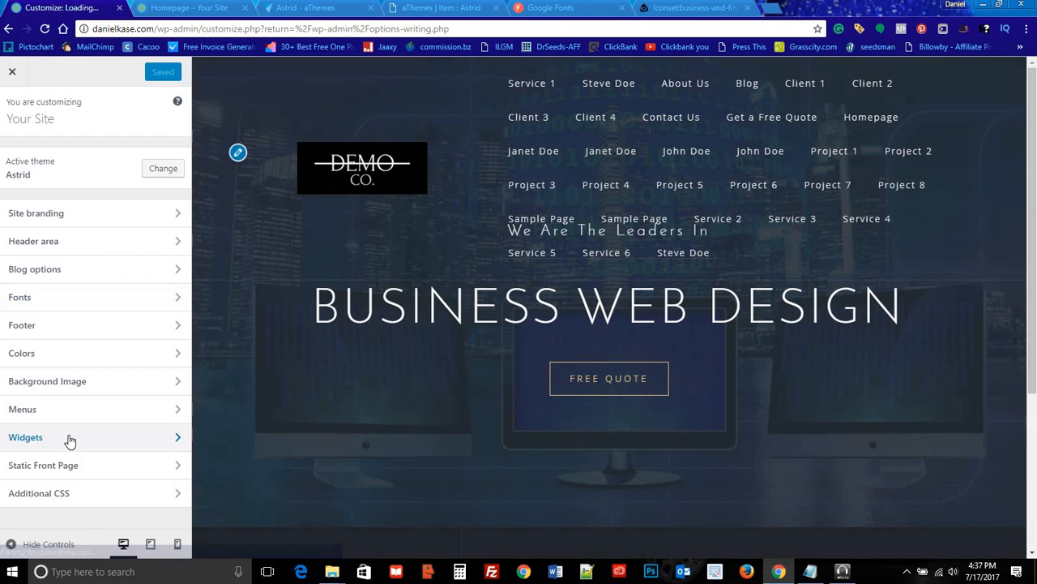
left_click(70, 438)
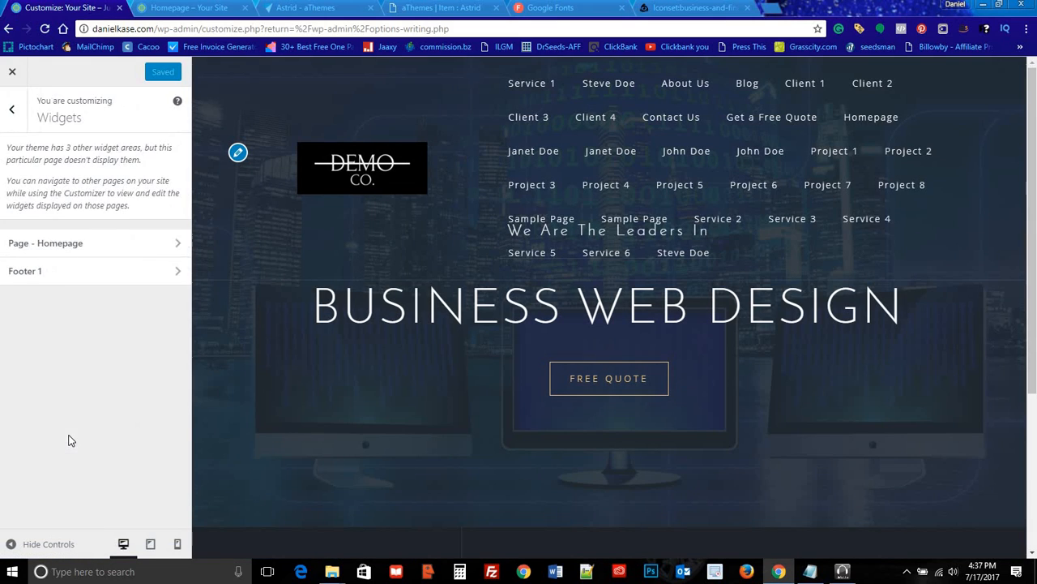
left_click(61, 243)
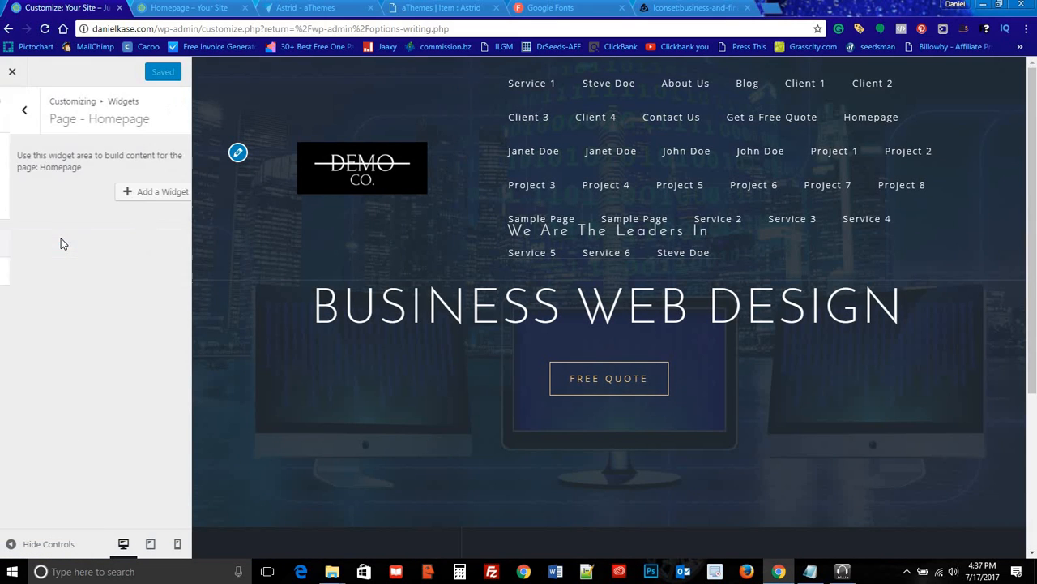
Step: Browse the available widgets and add the Astrid FP: Services widget to the homepage widget area
left_click(146, 194)
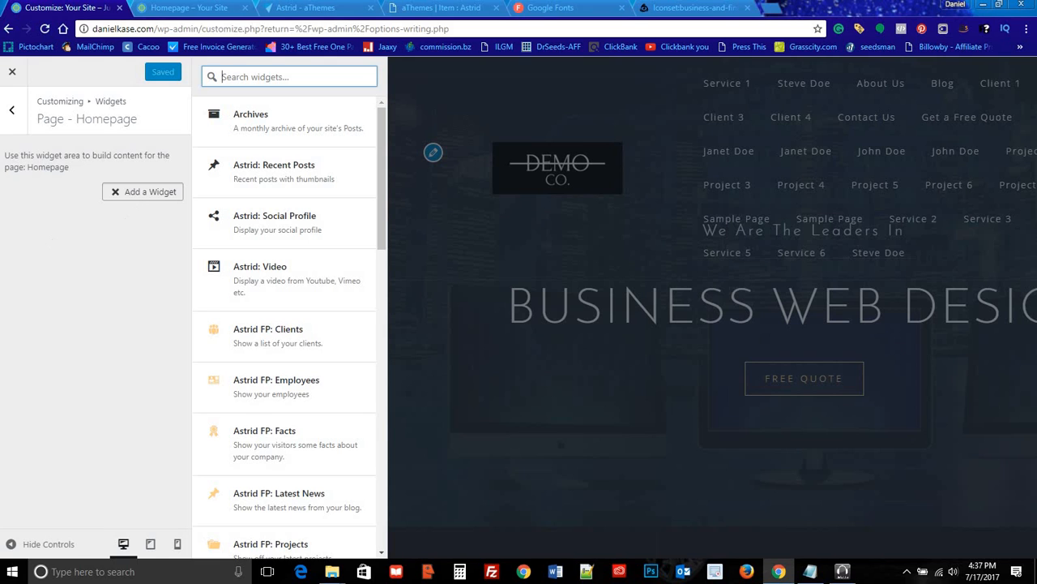
scroll(260, 363, "down", 1)
scroll(259, 363, "down", 2)
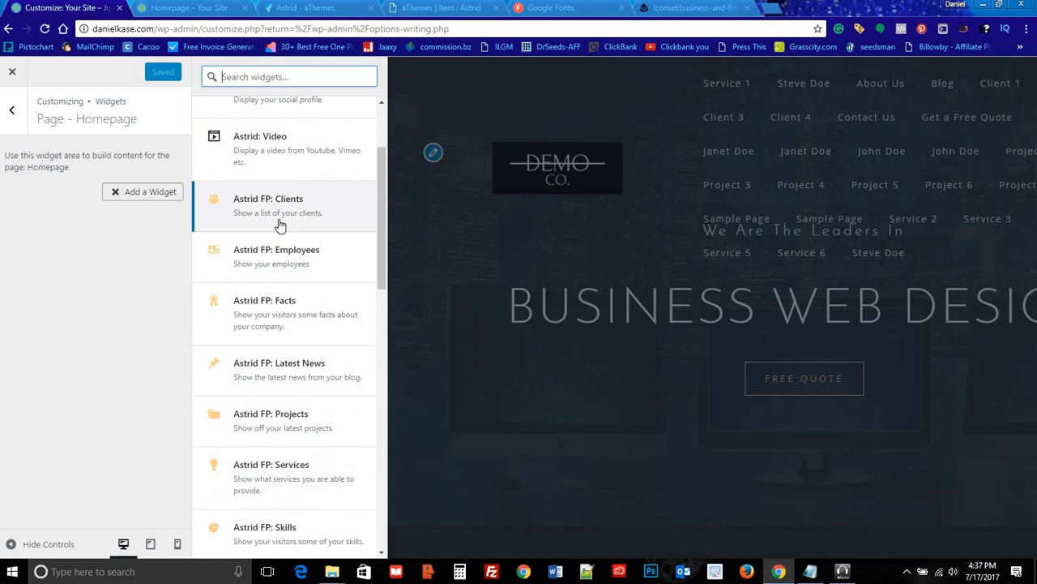
scroll(292, 278, "down", 4)
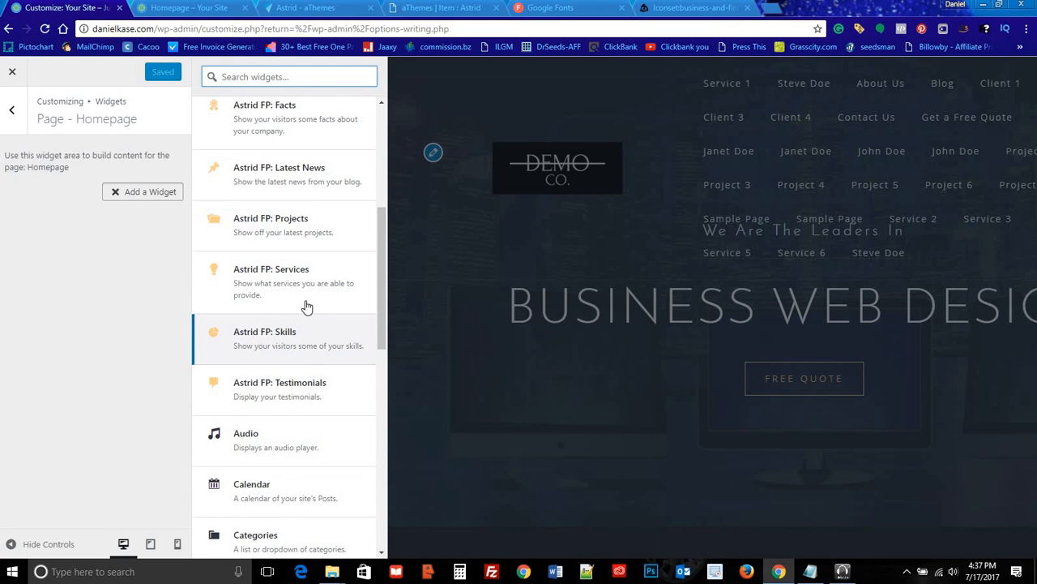
scroll(306, 324, "up", 4)
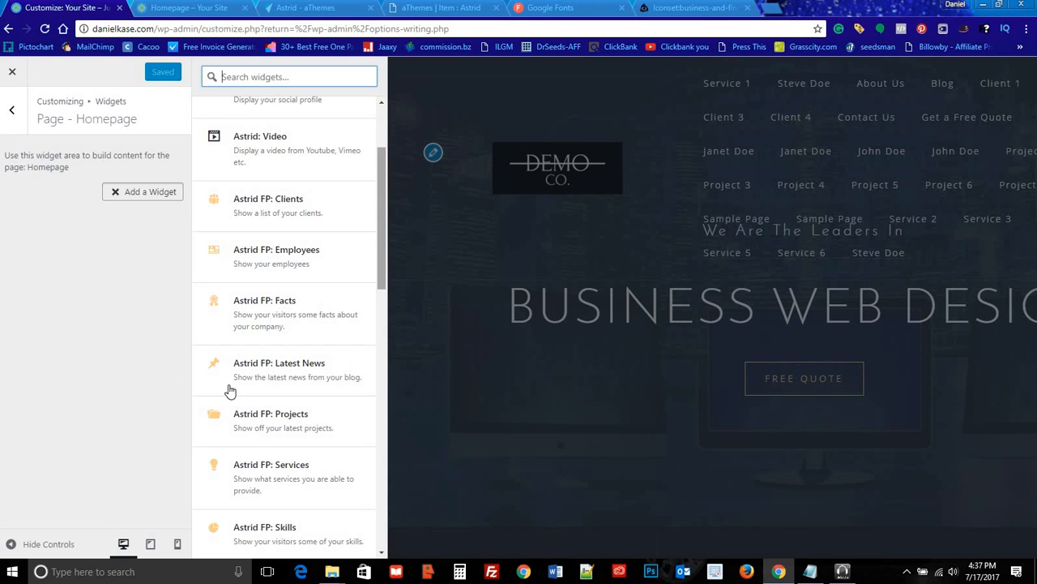
scroll(278, 446, "down", 1)
left_click(293, 402)
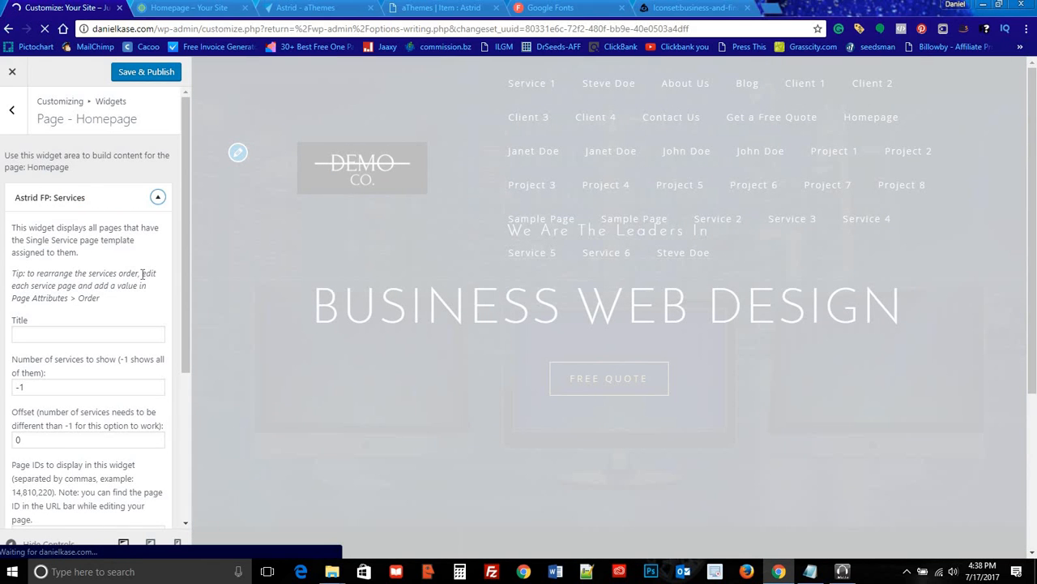
Step: Check the new services section in the homepage preview, then save and publish the widget changes
scroll(477, 301, "down", 6)
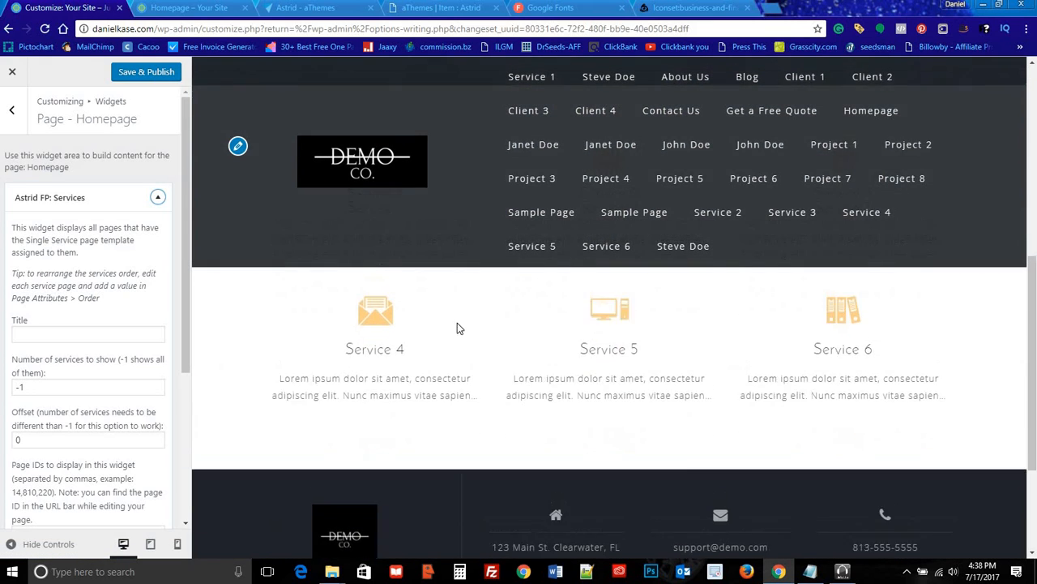
scroll(457, 327, "up", 2)
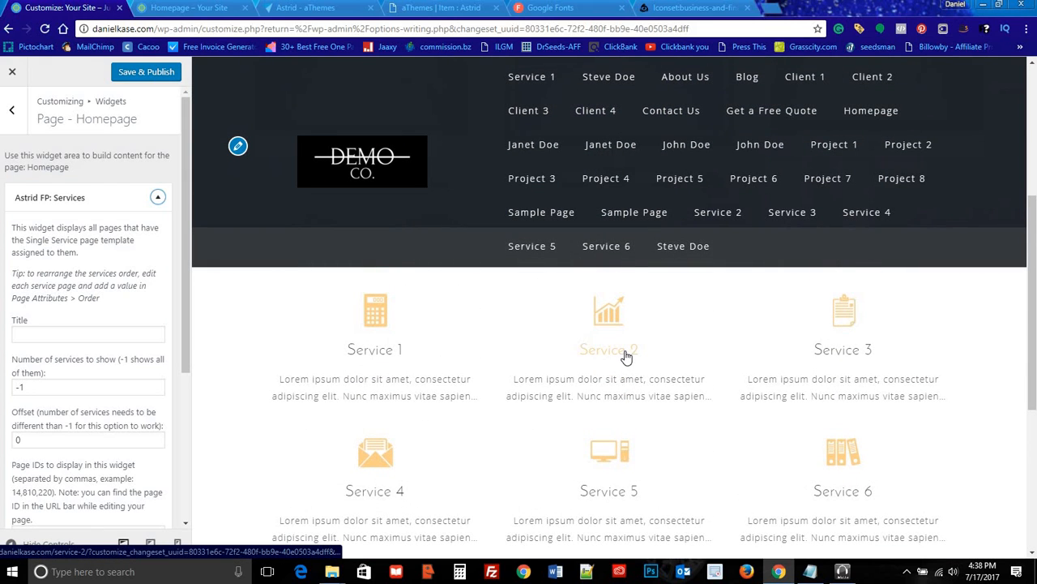
scroll(625, 348, "up", 3)
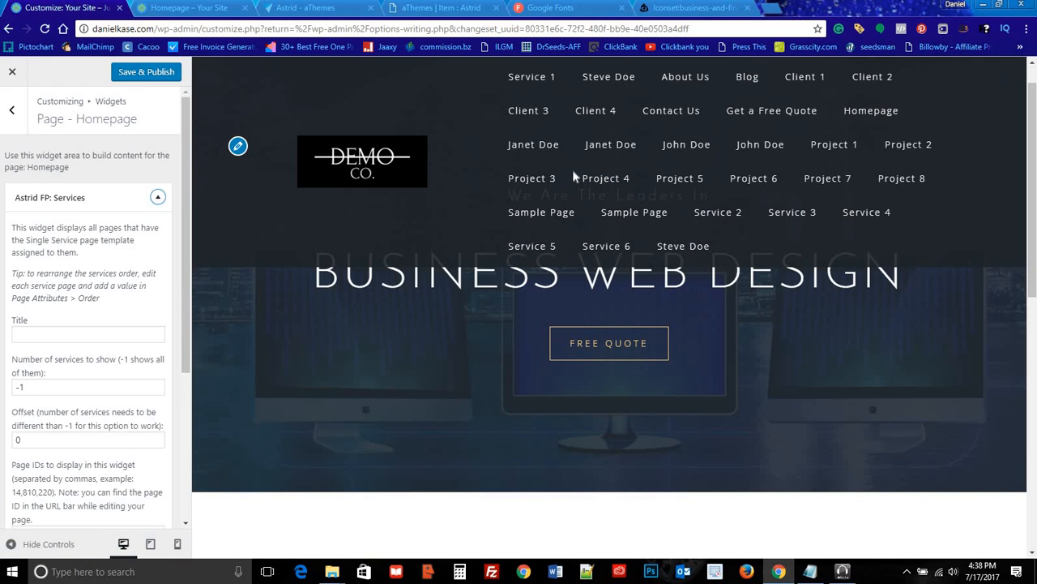
scroll(567, 162, "down", 3)
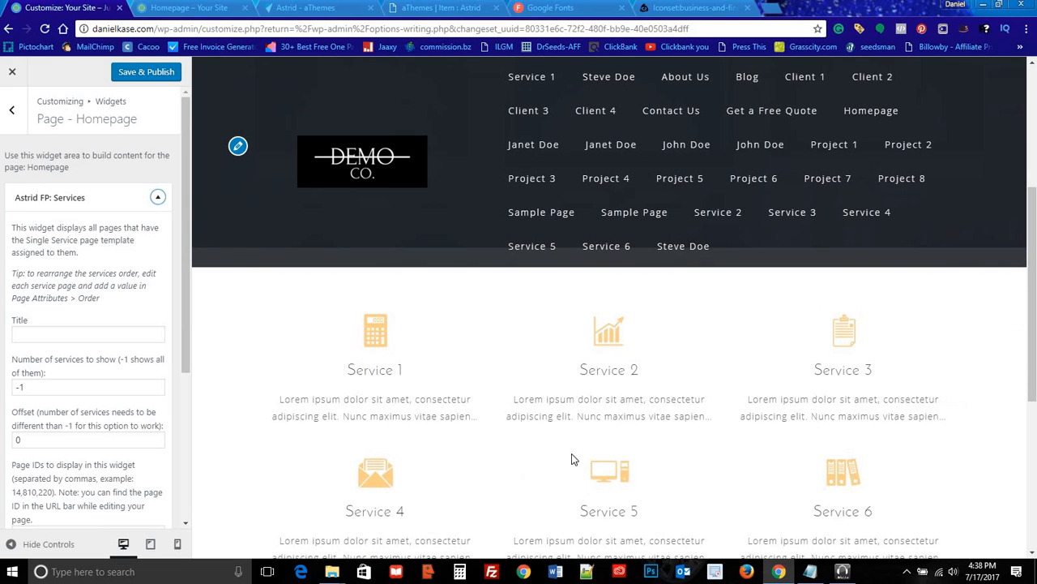
scroll(571, 456, "down", 1)
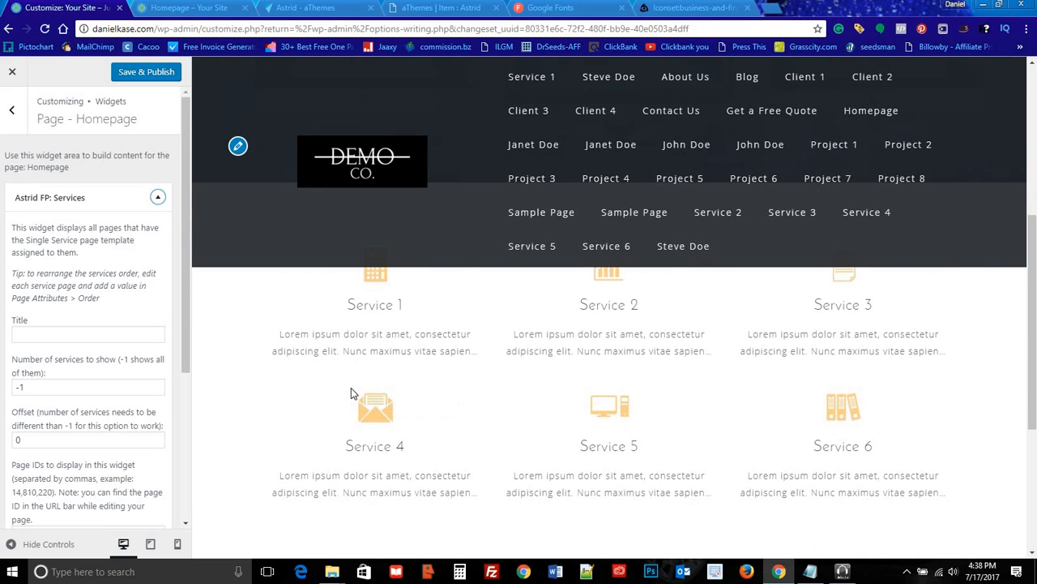
left_click(13, 112)
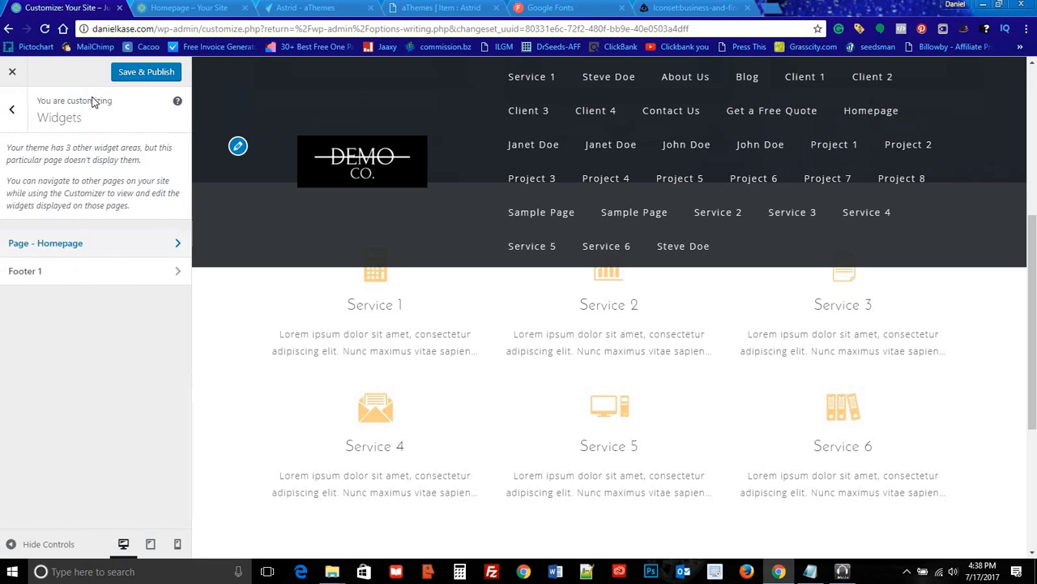
left_click(144, 73)
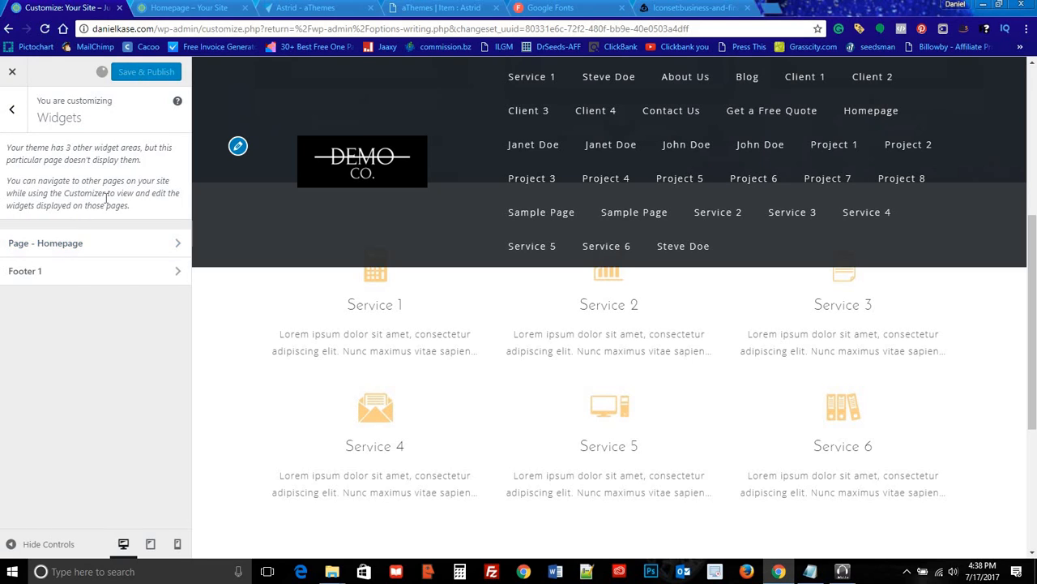
Step: Return to the Page - Homepage widget area and add an Astrid FP: Employees widget titled OUR TEAM
left_click(102, 242)
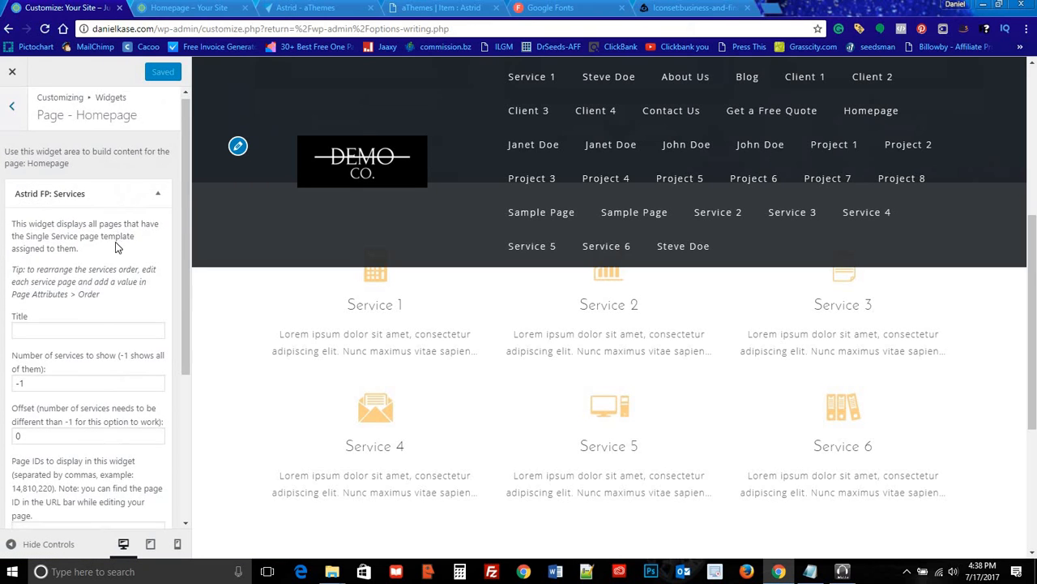
scroll(130, 245, "down", 3)
scroll(143, 235, "up", 3)
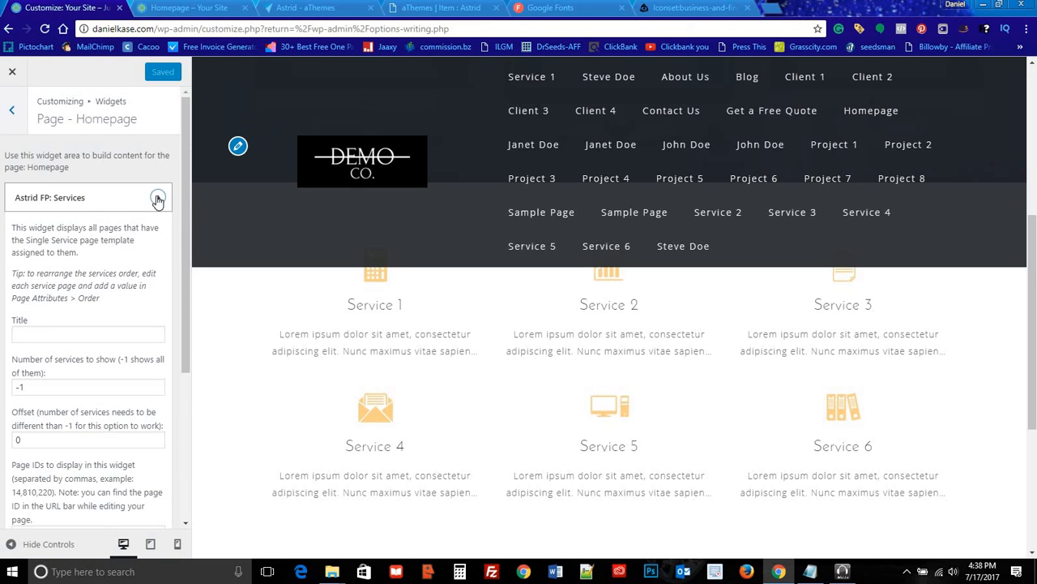
left_click(158, 199)
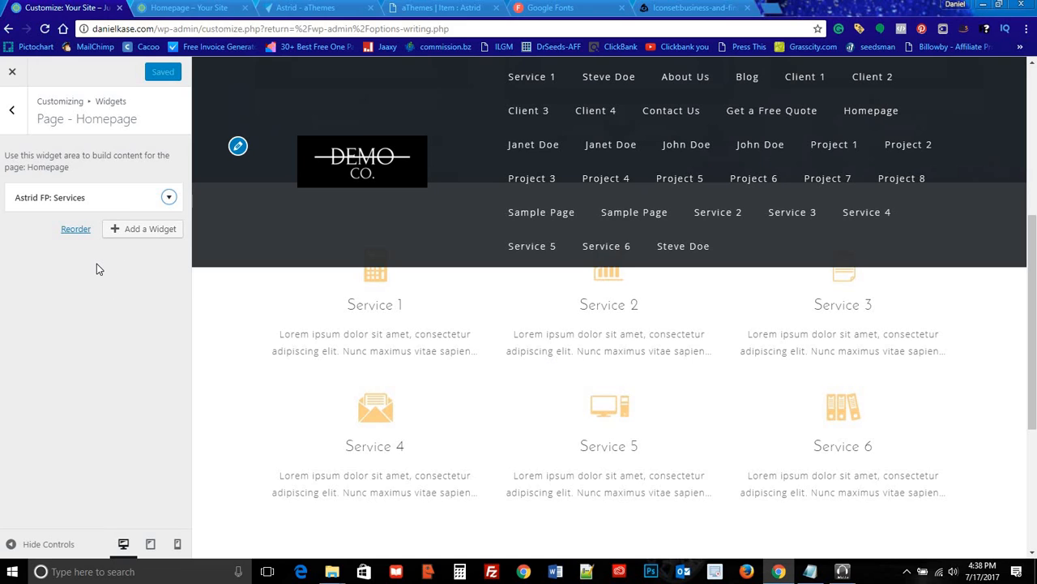
left_click(133, 230)
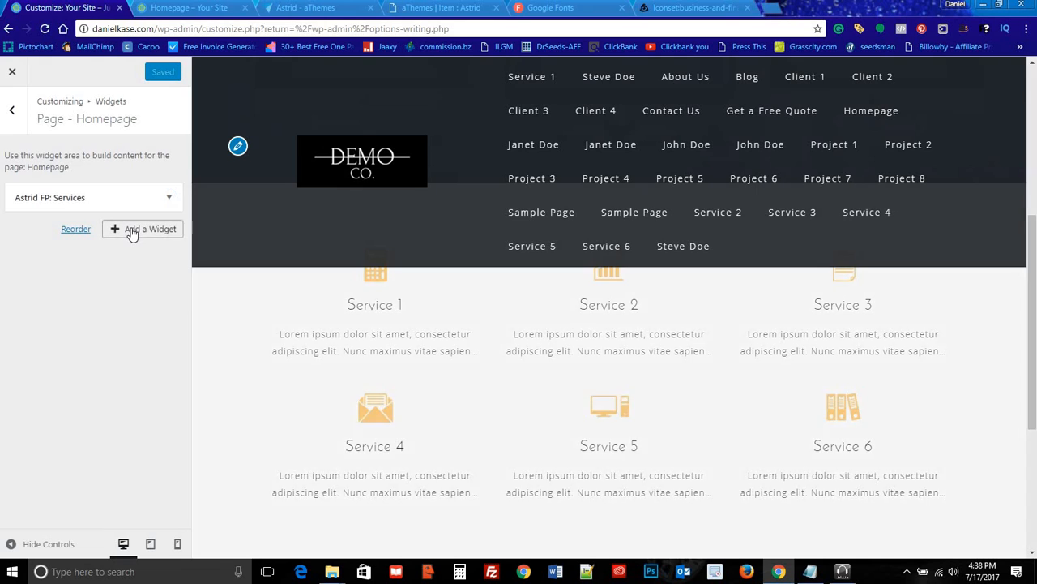
scroll(300, 261, "down", 3)
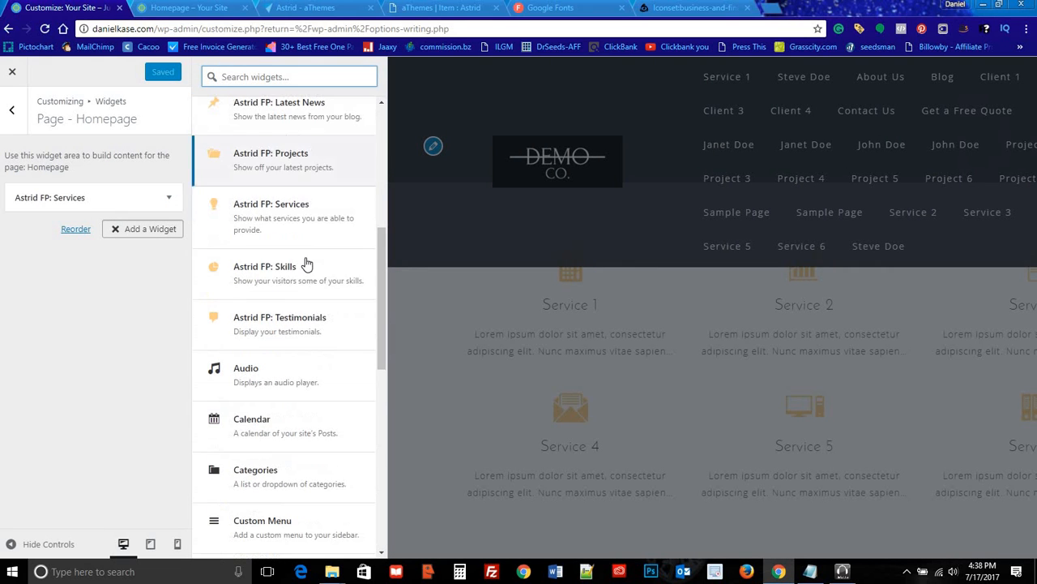
scroll(314, 306, "up", 2)
scroll(315, 307, "up", 2)
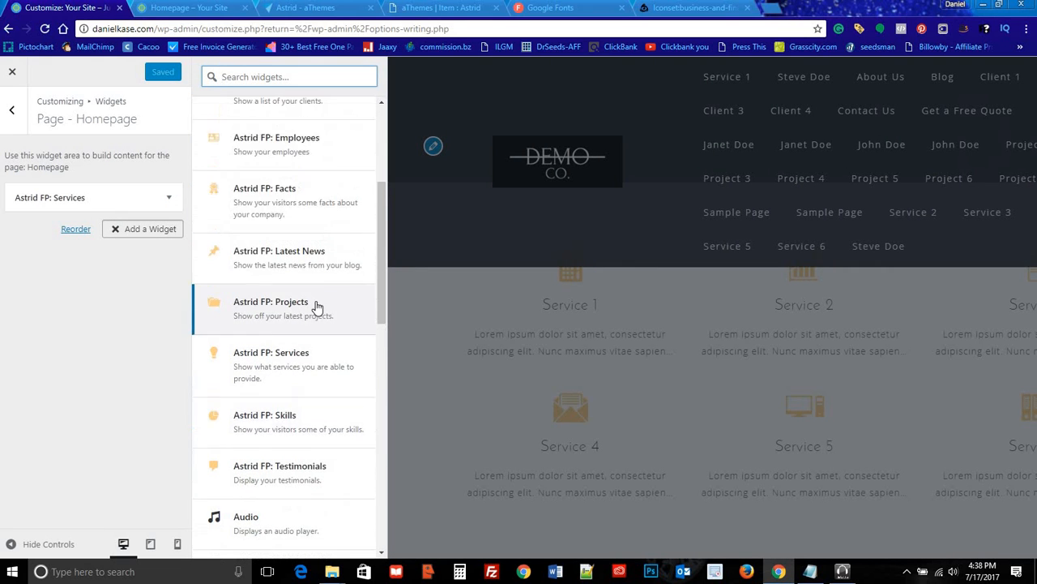
left_click(324, 252)
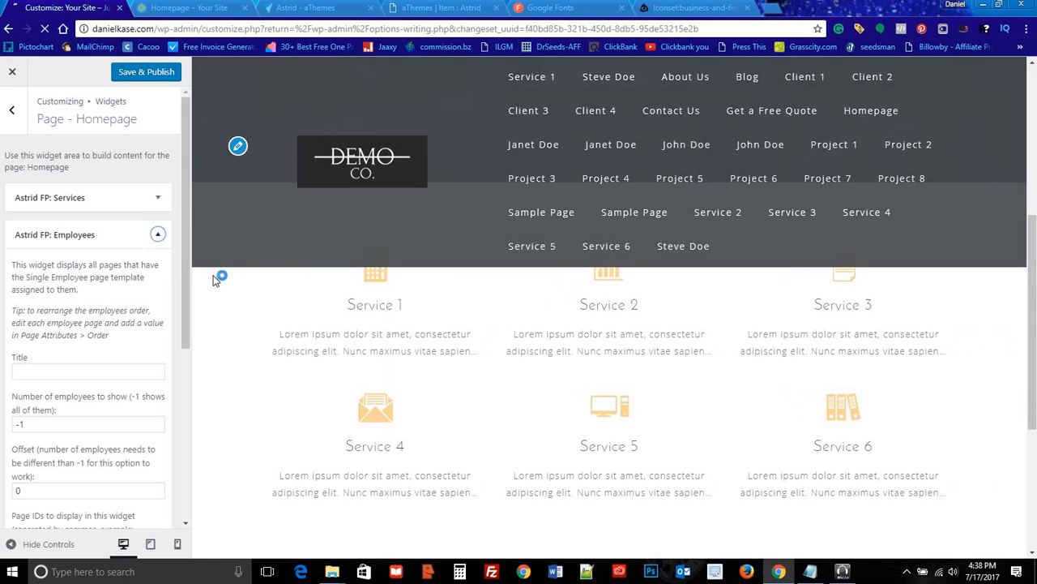
left_click(50, 365)
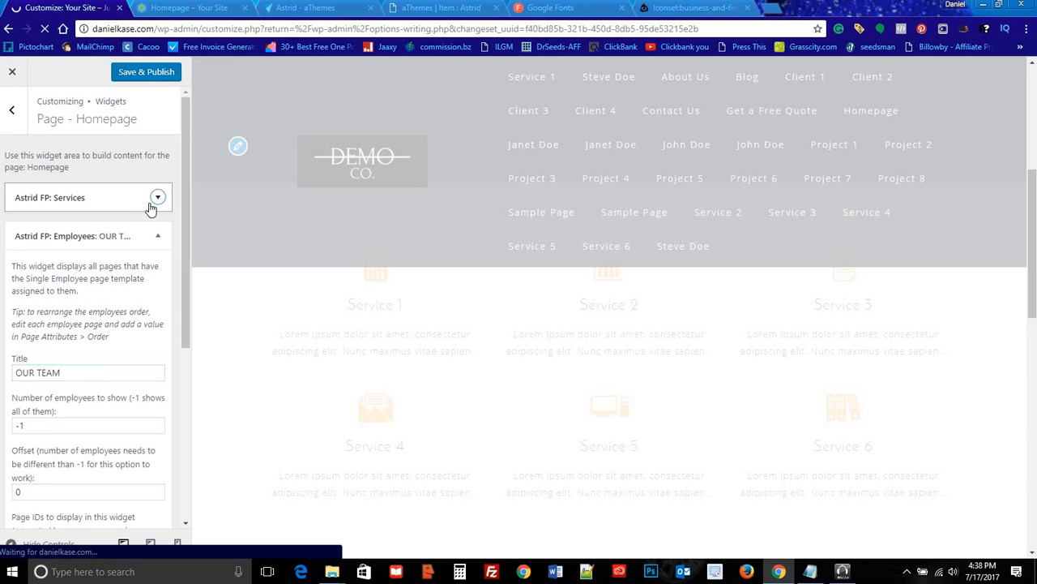
Step: Give the Astrid FP: Services widget the title OUR SERVICES and check the heading in the homepage preview
left_click(150, 208)
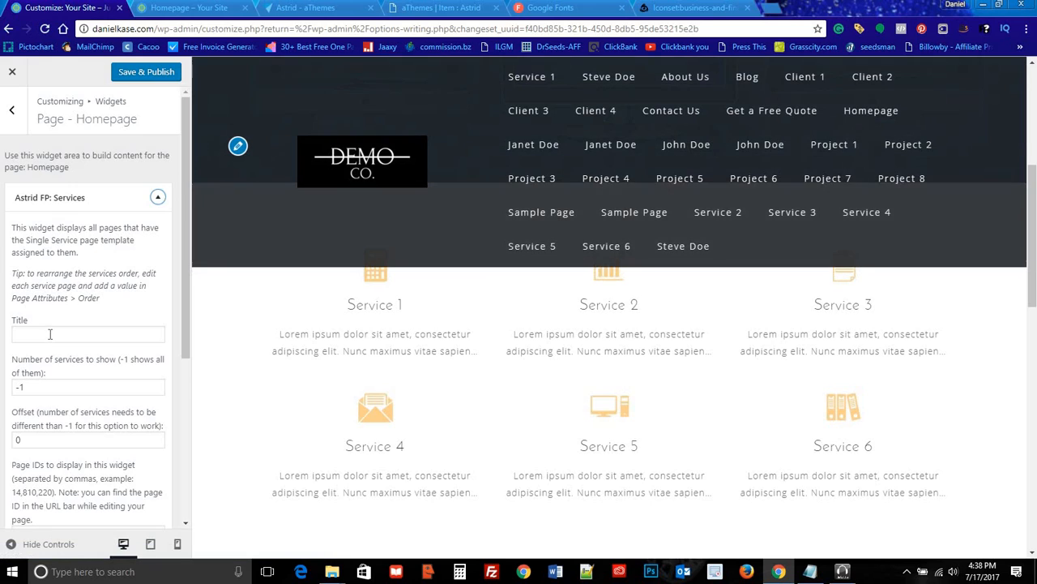
left_click(52, 333)
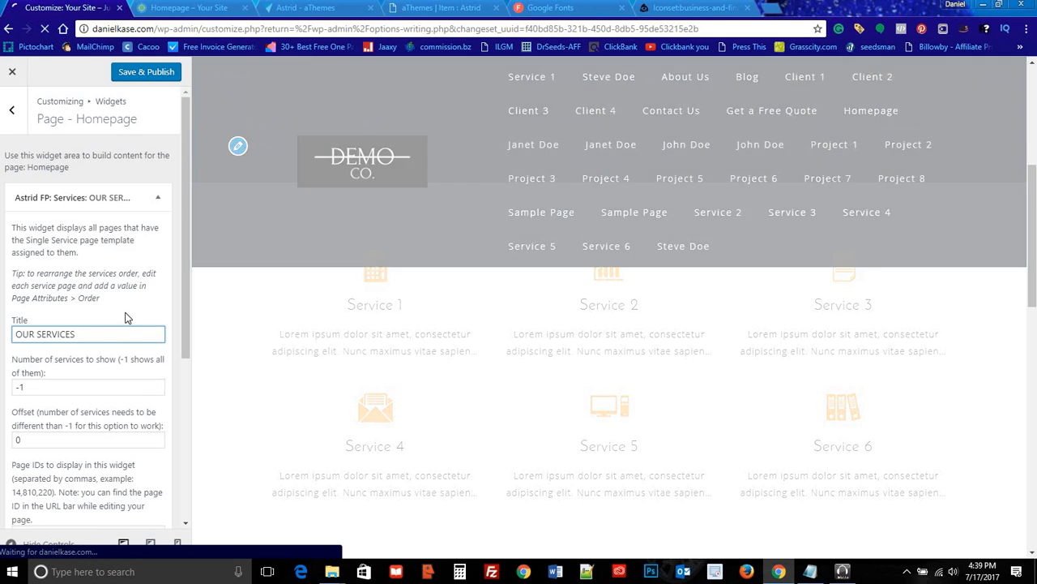
left_click(126, 315)
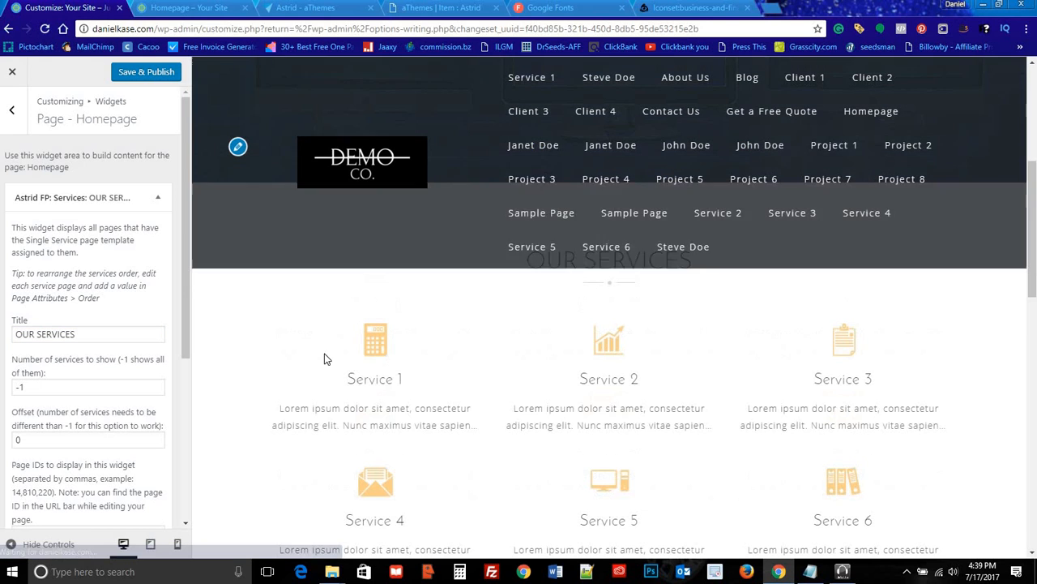
scroll(572, 399, "down", 2)
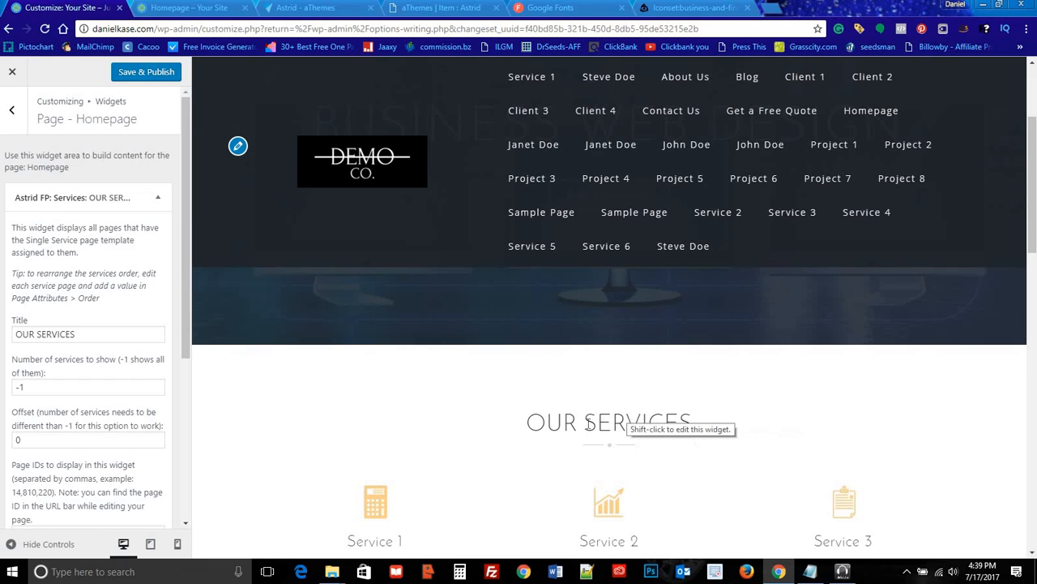
Step: Change the Services widget's title to OUR Services to compare its lettering in the preview
left_click(75, 334)
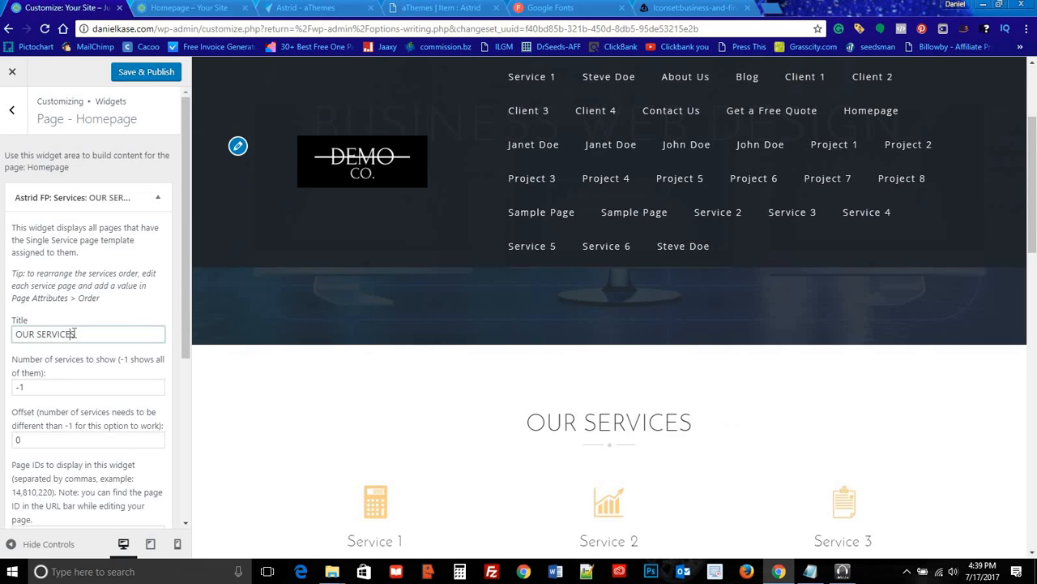
left_click_drag(75, 334, 42, 334)
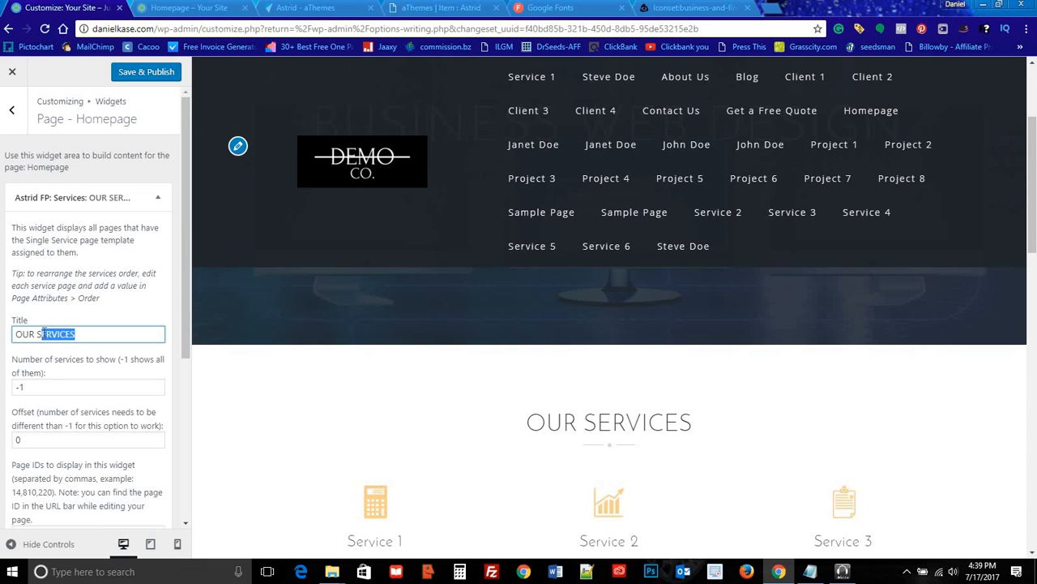
type("ervices")
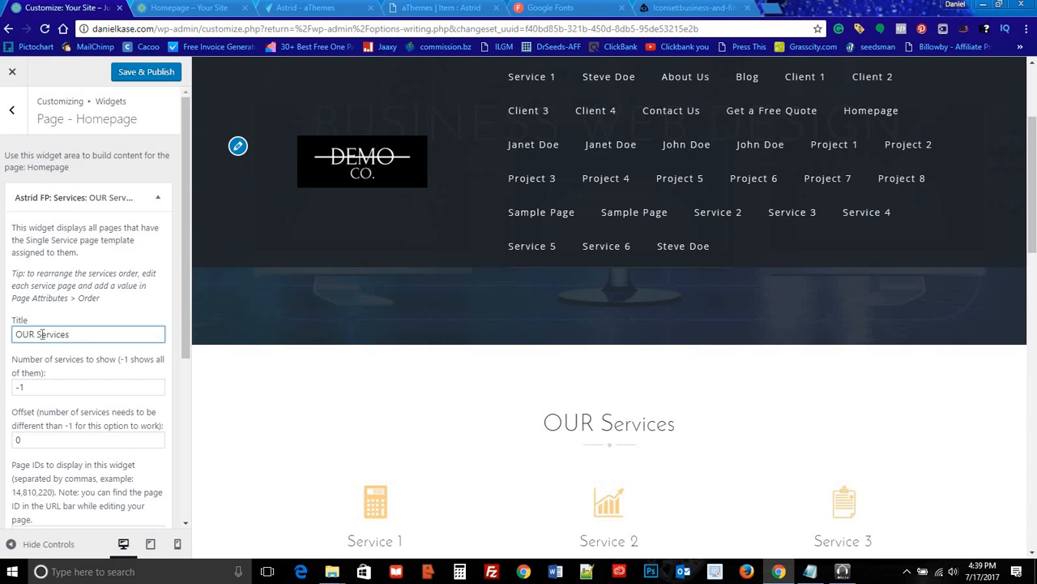
Step: Set the Services widget's title back to all capitals as OUR SERVICES and collapse the widget's settings
left_click_drag(40, 337, 99, 342)
type("ERVICES")
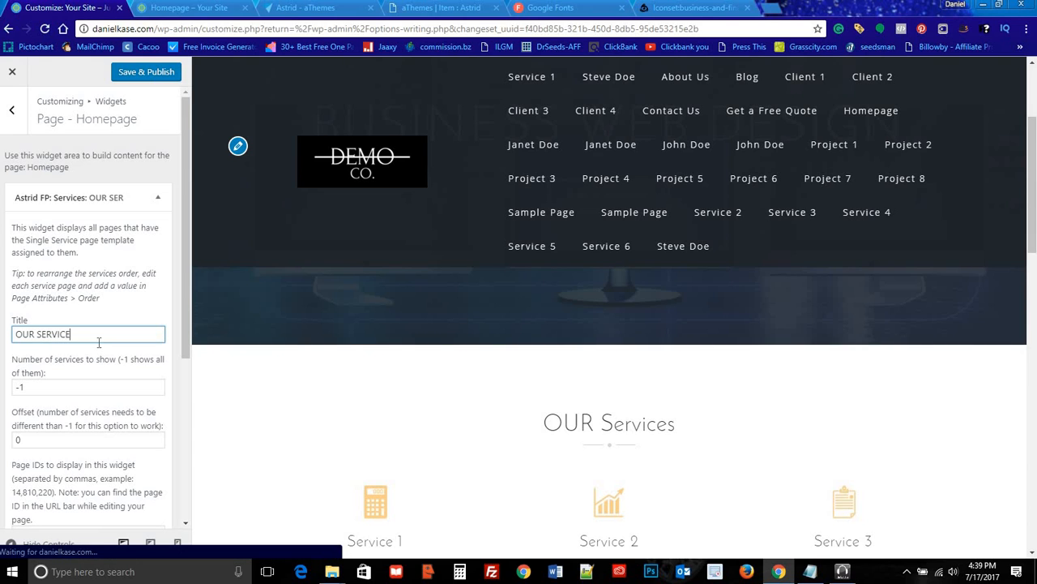
left_click(136, 322)
left_click(158, 198)
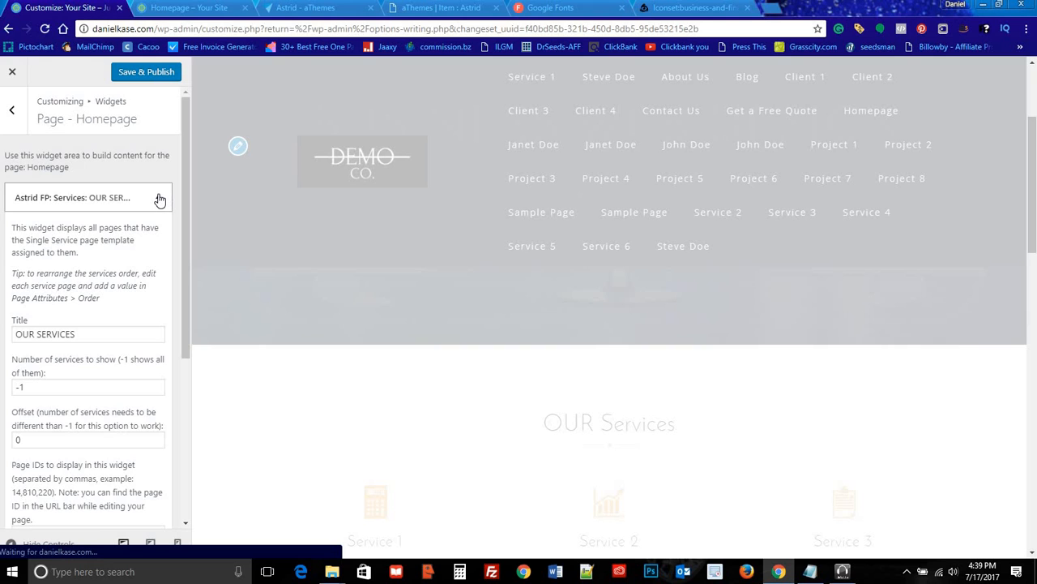
Step: Check the services and team sections in the homepage preview and publish the customizer changes
scroll(351, 357, "down", 8)
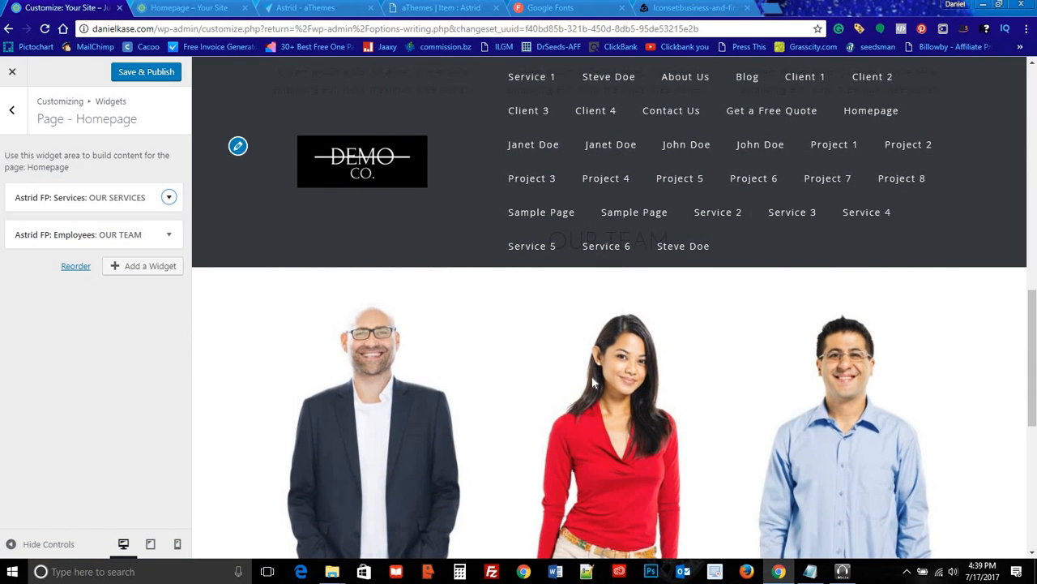
scroll(504, 420, "up", 6)
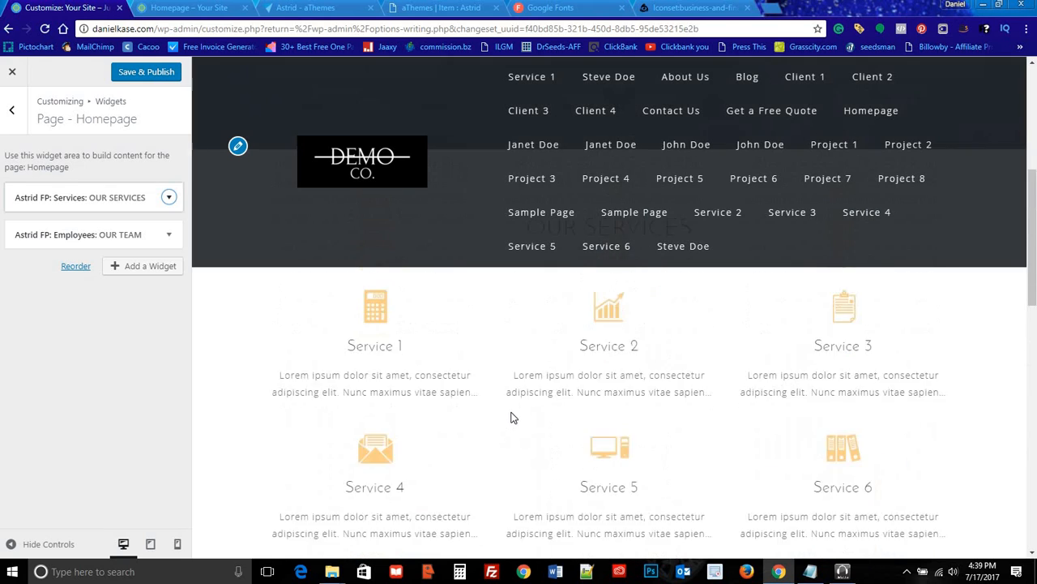
scroll(511, 417, "up", 5)
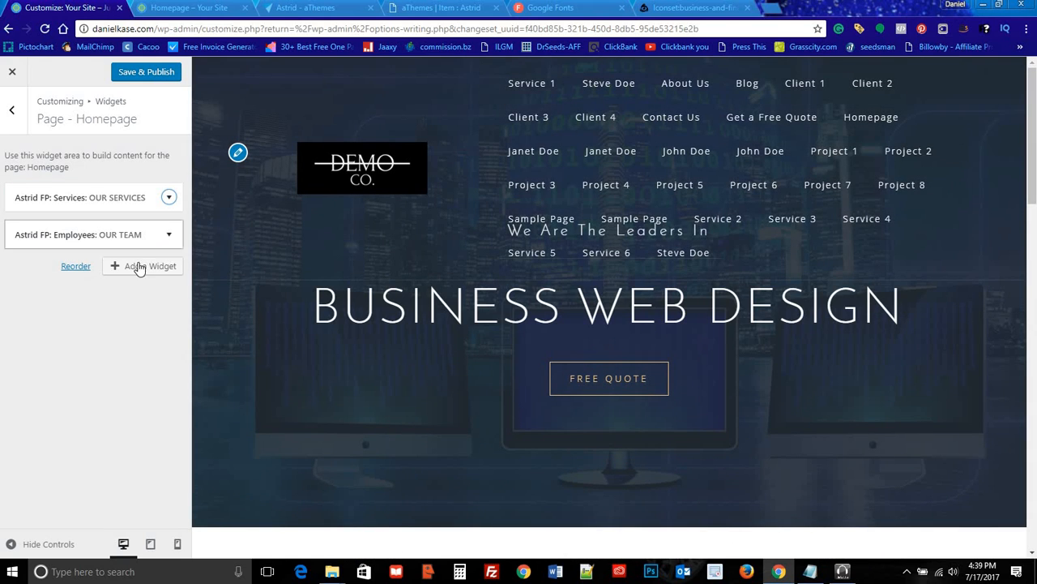
left_click(121, 73)
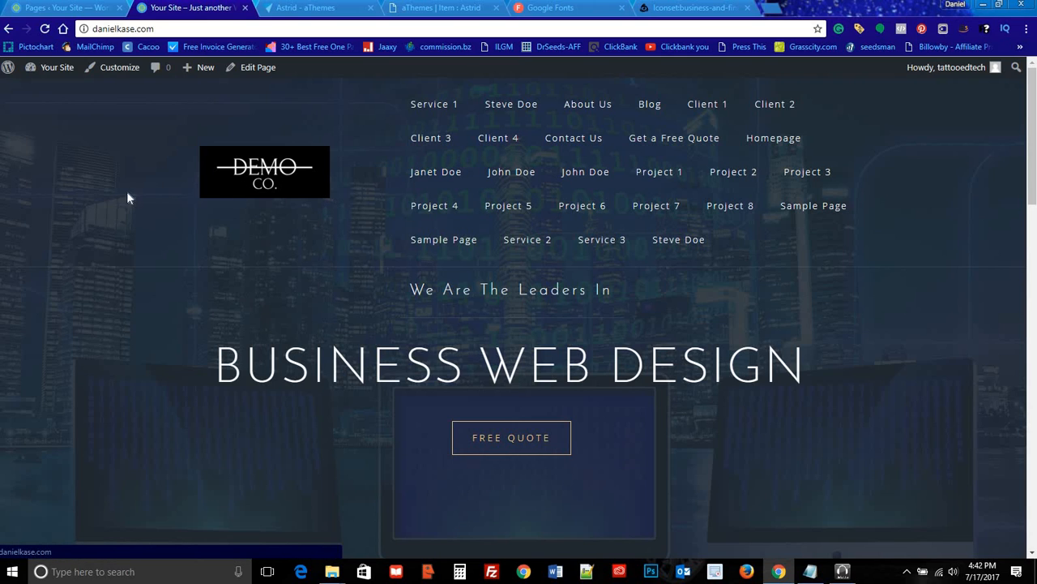
Step: Look over the banner and OUR SERVICES section on the live homepage
left_click(48, 10)
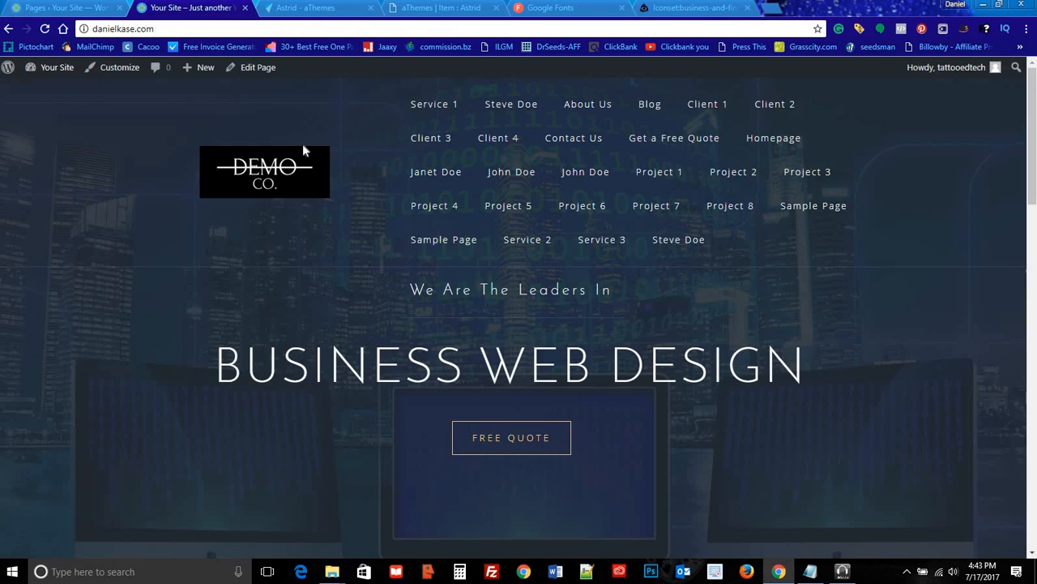
left_click(191, 7)
scroll(361, 281, "down", 5)
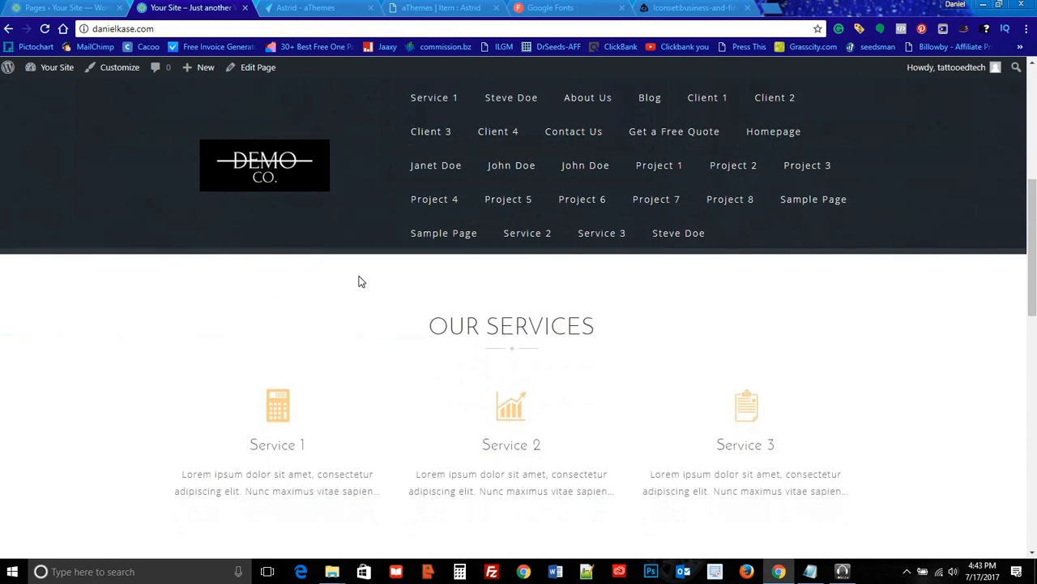
scroll(361, 281, "down", 3)
scroll(360, 273, "up", 7)
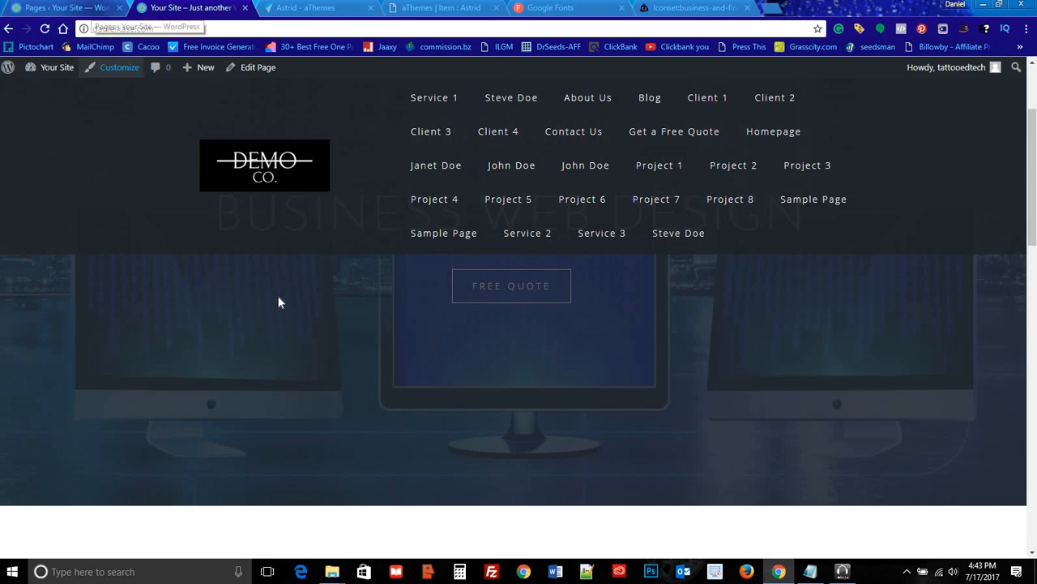
scroll(278, 303, "down", 3)
scroll(257, 268, "up", 3)
Step: Go to the dashboard's page list, look at the Service 1 page's editor and return to all pages
left_click(81, 10)
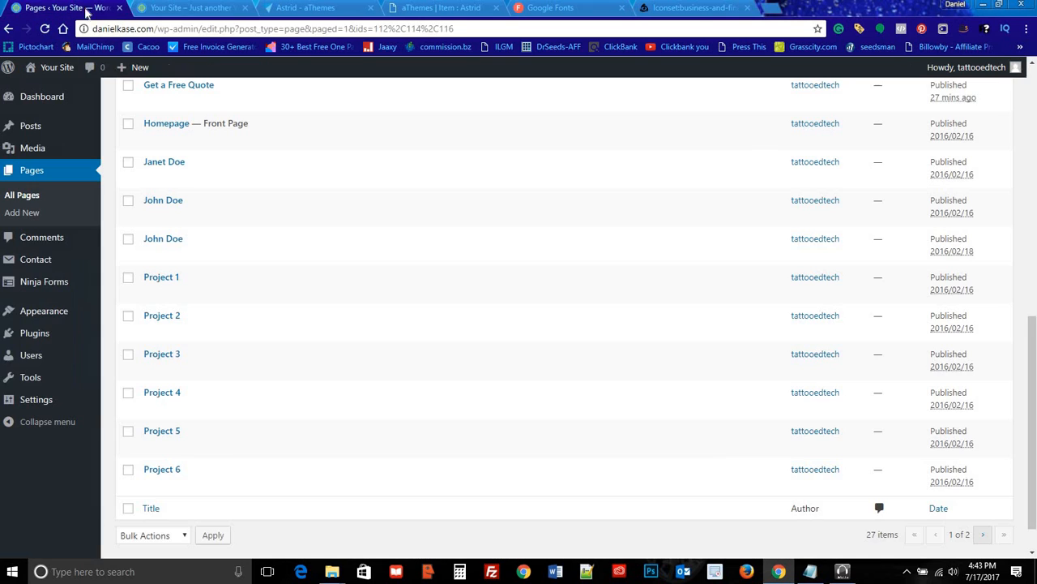
scroll(268, 332, "up", 2)
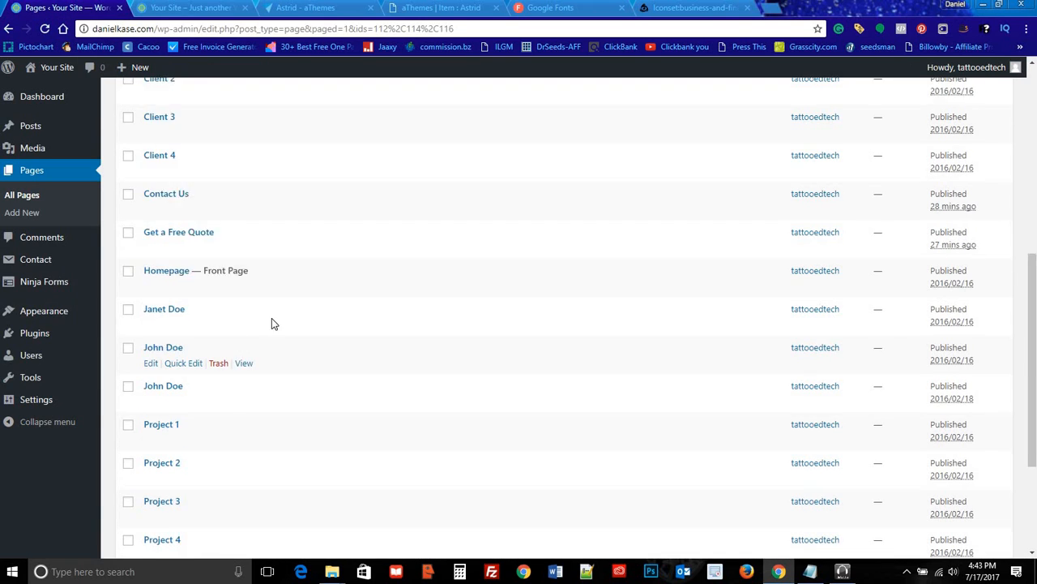
scroll(276, 300, "up", 5)
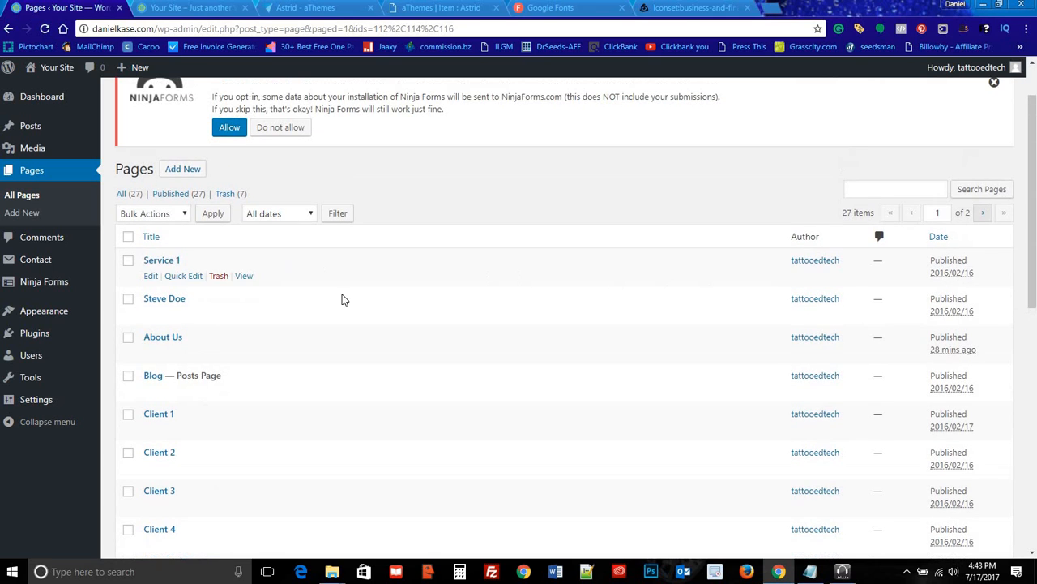
left_click(162, 261)
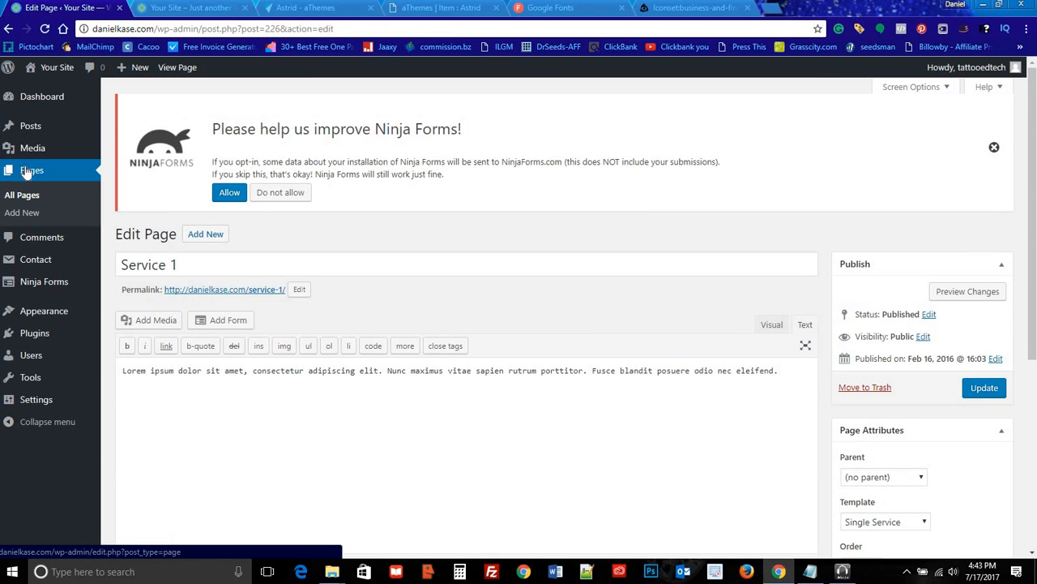
left_click(34, 199)
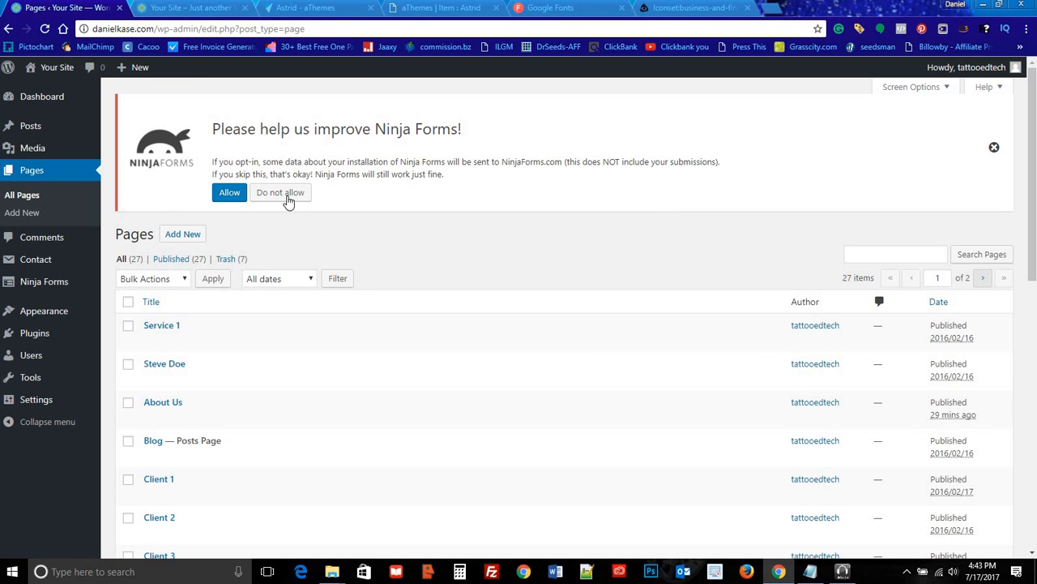
Step: Review the imported client, employee and project pages in the page list and open Service 1 for editing
scroll(199, 167, "down", 3)
scroll(259, 409, "down", 5)
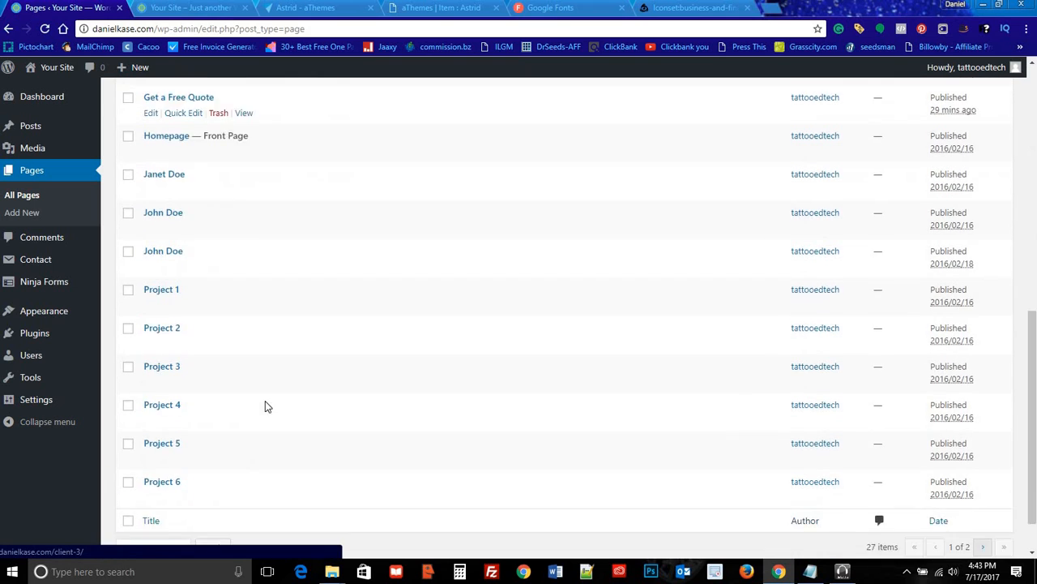
scroll(271, 398, "up", 6)
scroll(247, 306, "down", 3)
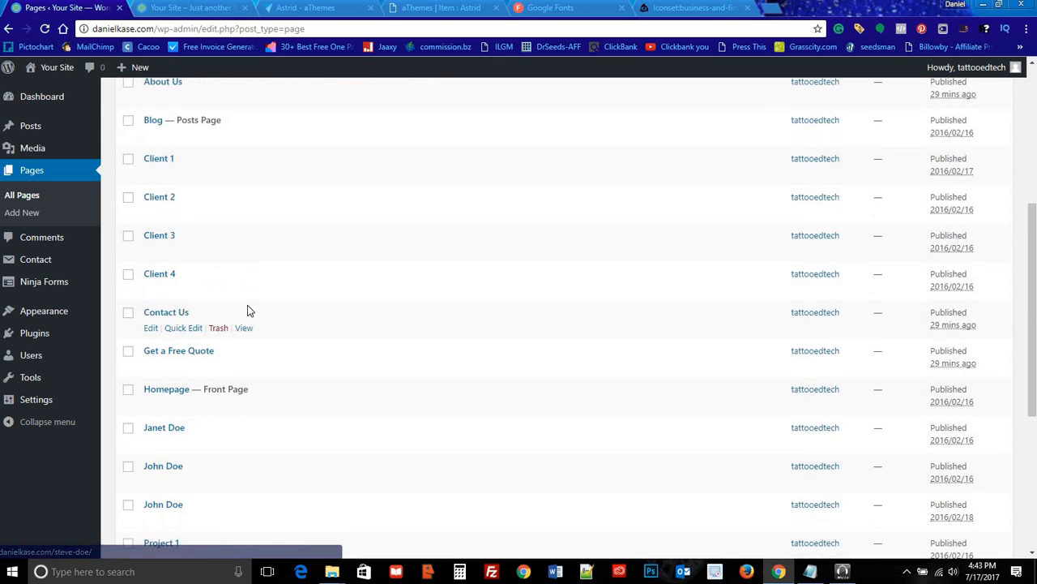
scroll(288, 381, "down", 2)
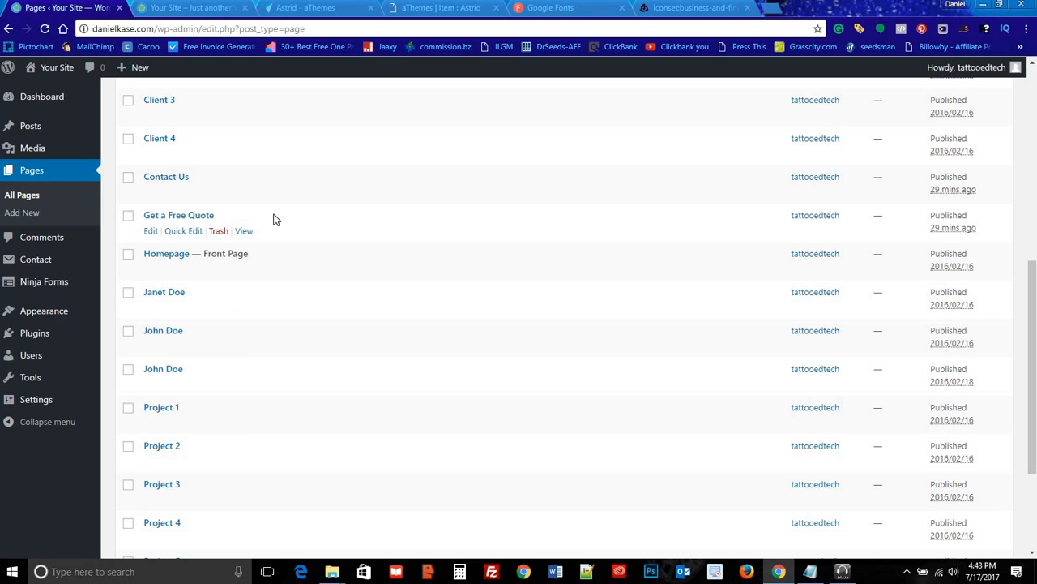
scroll(274, 217, "up", 5)
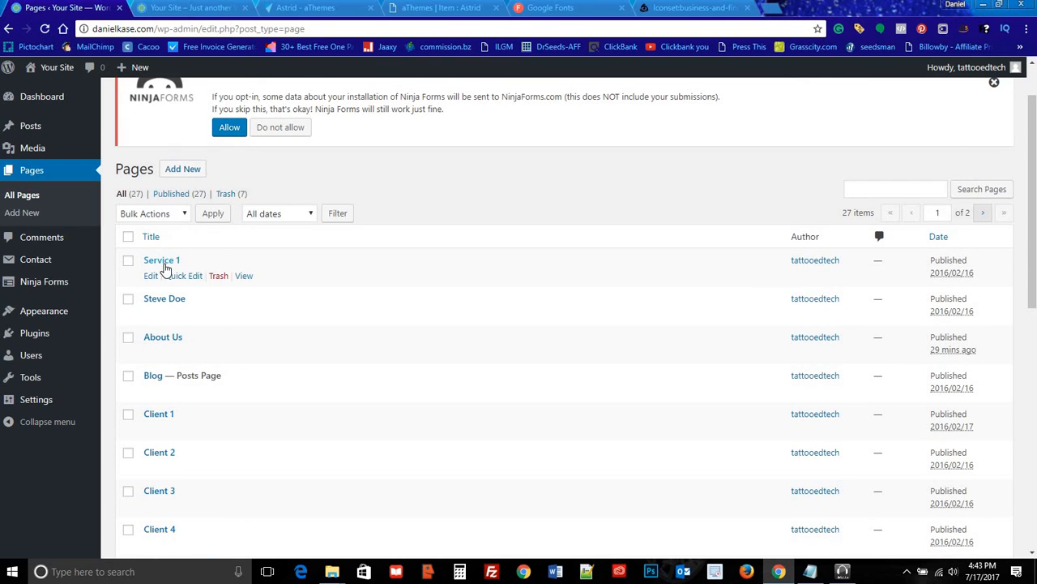
left_click(171, 261)
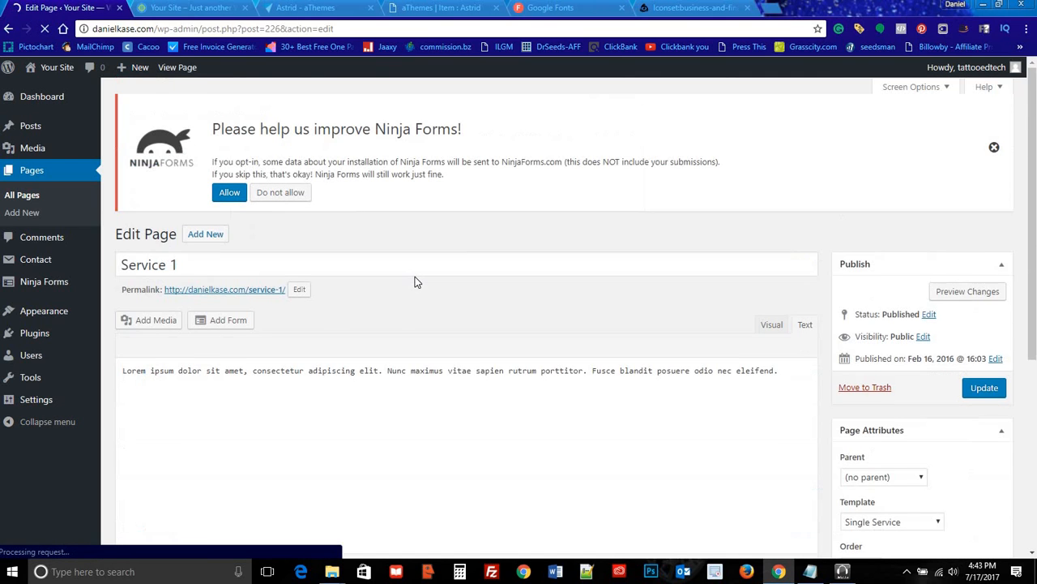
scroll(648, 318, "down", 1)
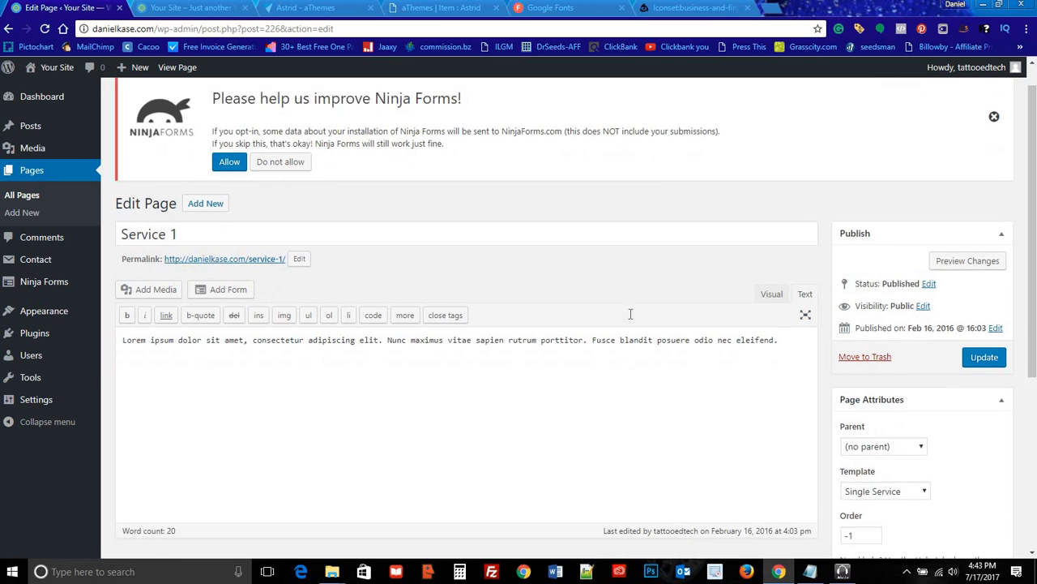
Step: Switch to astrid-theme-doc.txt in Notepad and copy the Web Development line from its Services notes
left_click(813, 573)
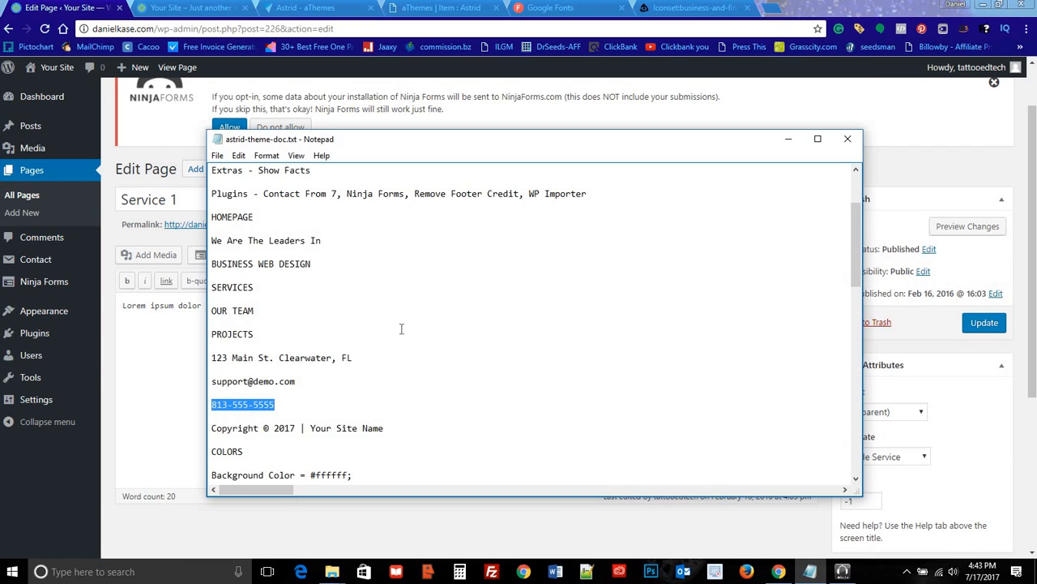
scroll(323, 328, "down", 4)
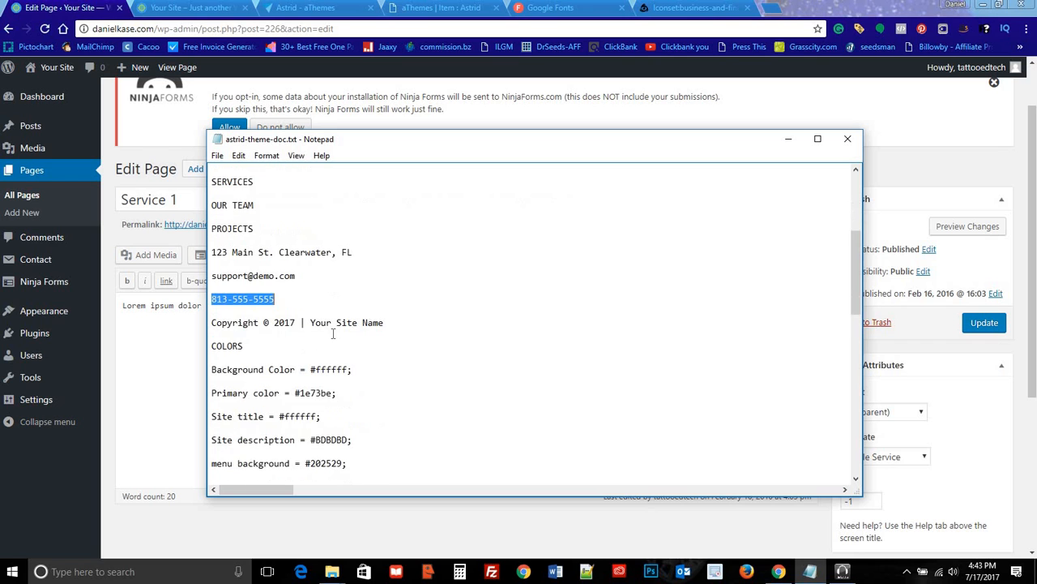
scroll(343, 338, "up", 3)
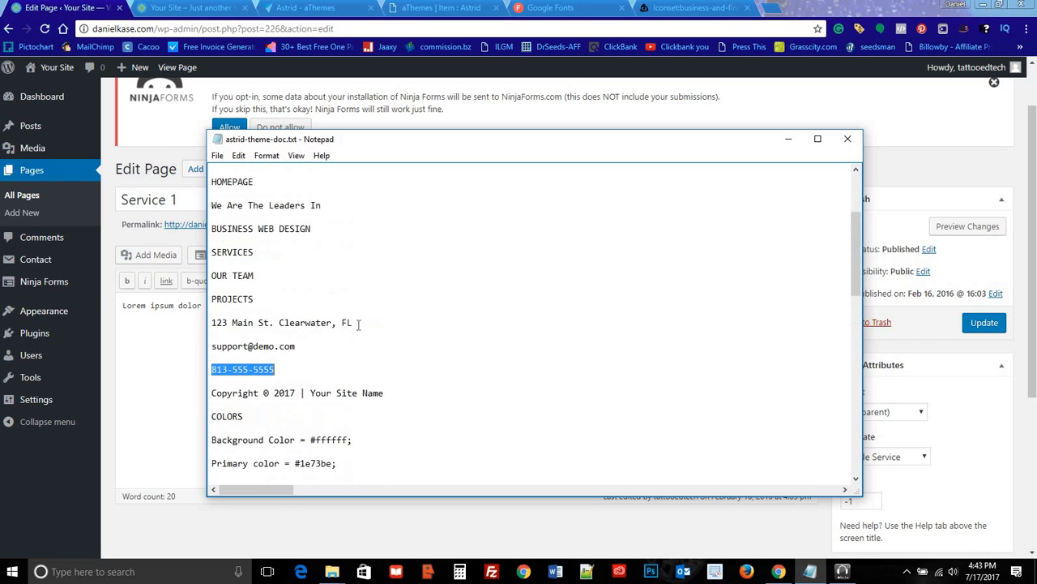
left_click(389, 285)
scroll(412, 269, "down", 8)
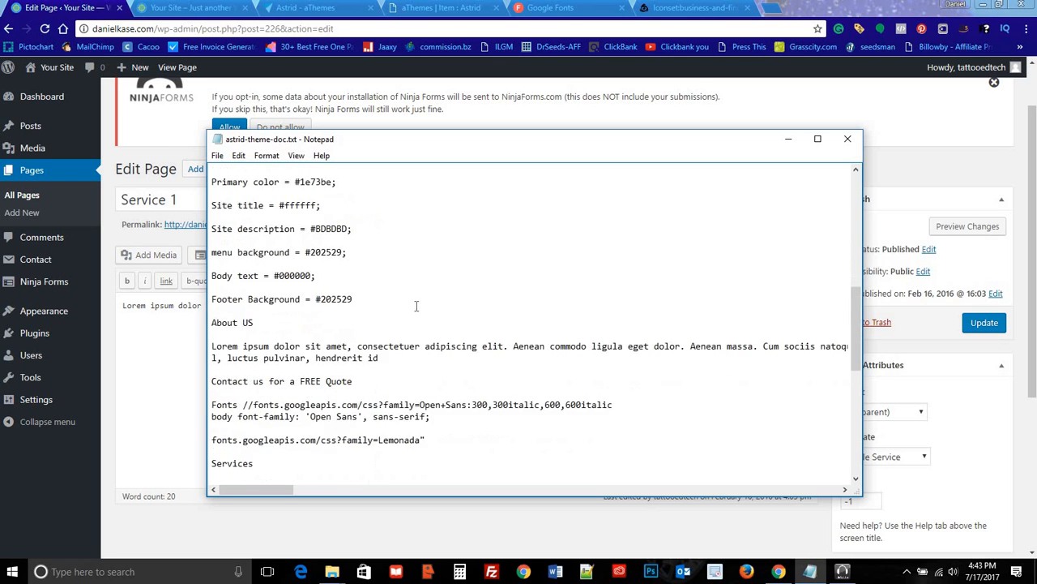
scroll(416, 302, "down", 7)
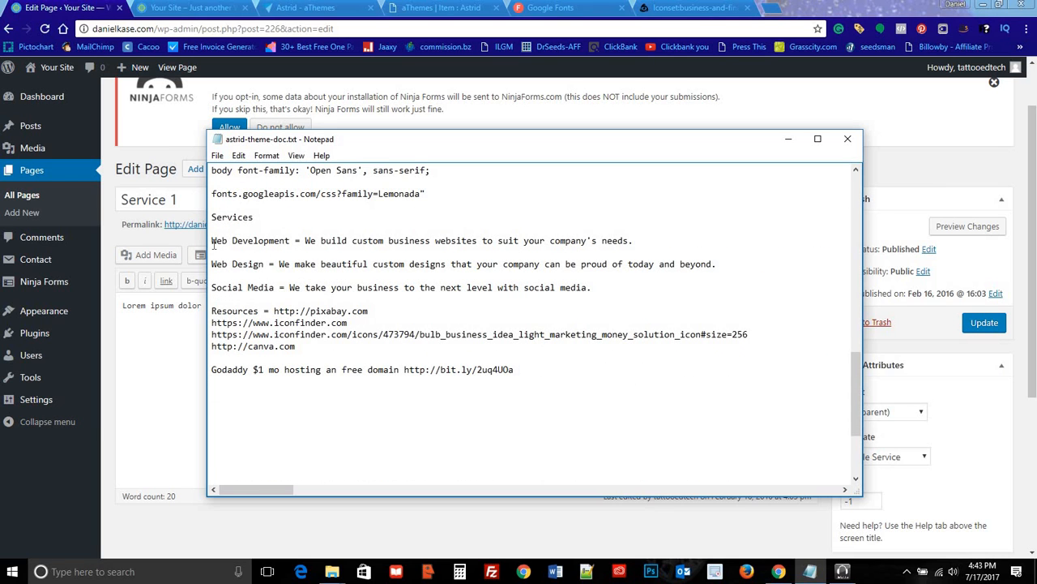
left_click_drag(212, 242, 646, 244)
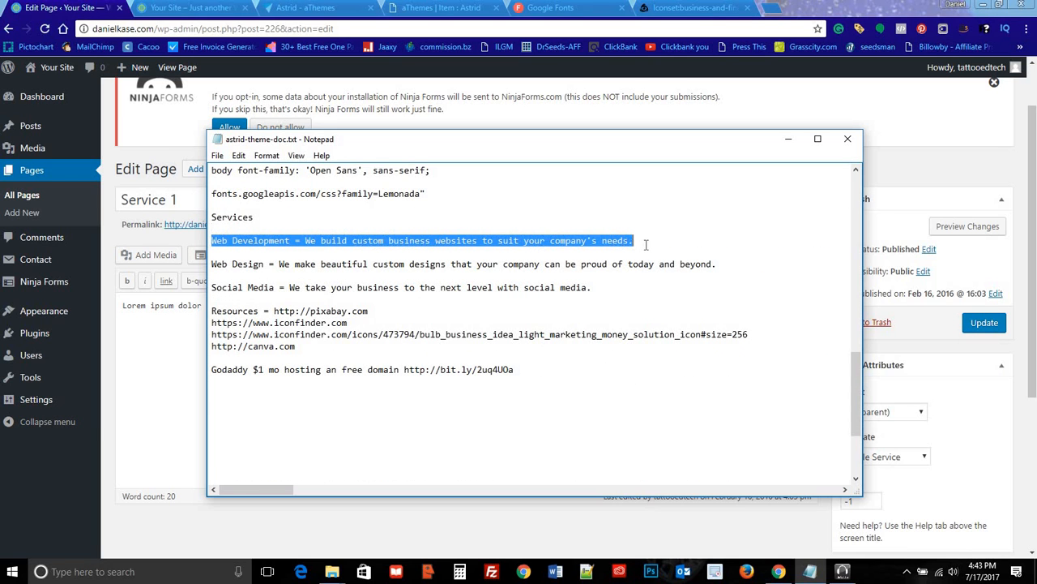
Step: Replace the Service 1 page title with the copied Web Development line and remove its equals sign
left_click(786, 140)
left_click_drag(203, 199, 113, 200)
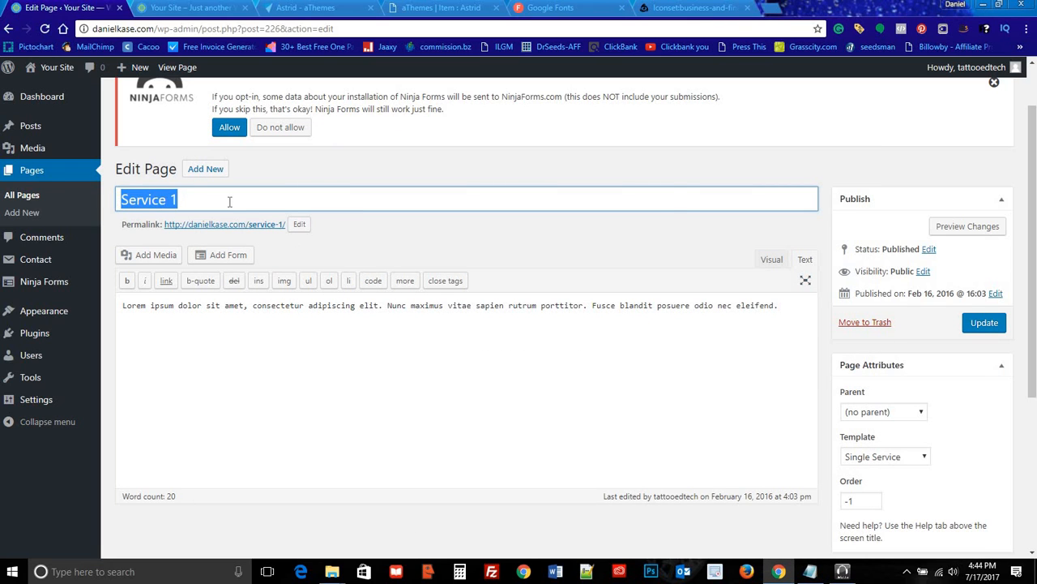
type("Web Development - We build custom business websites to suit your company's needs.")
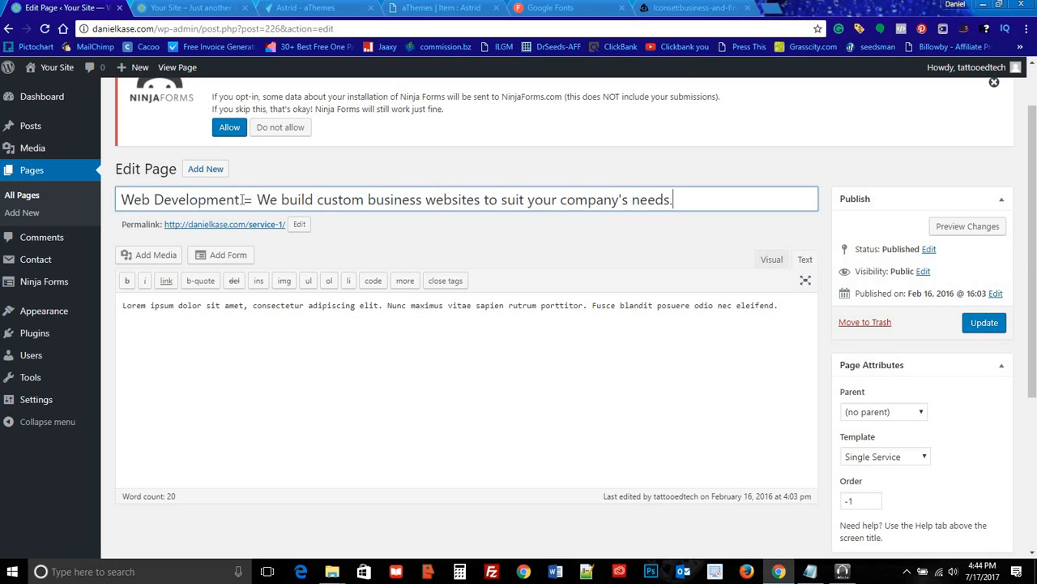
left_click(257, 200)
key("BackSpace")
key("BackSpace")
key("BackSpace")
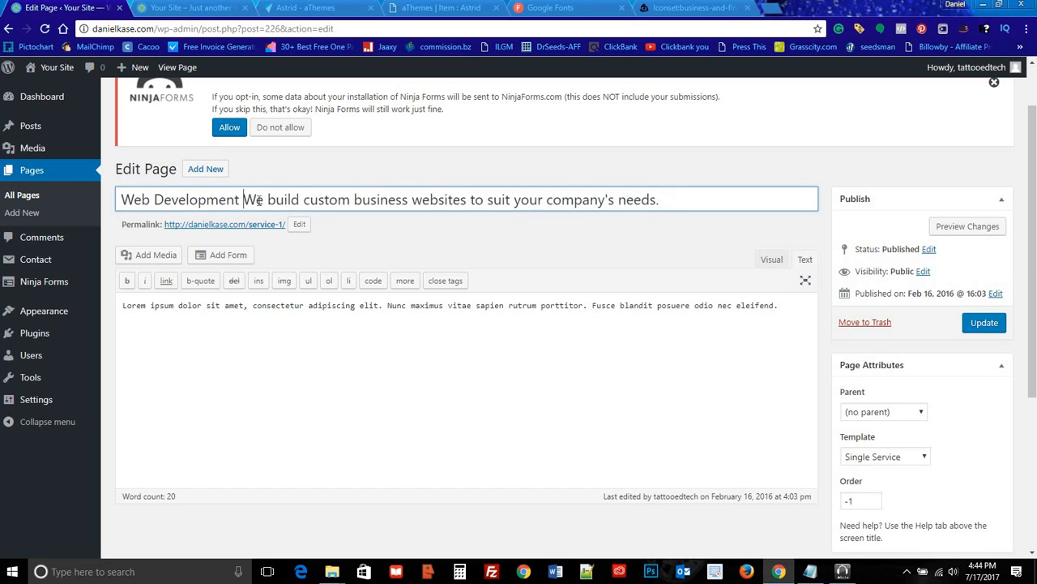
Step: Move "We build custom business websites to suit your company's needs." from the title into the page body, replacing the lorem ipsum text
left_click_drag(240, 199, 688, 192)
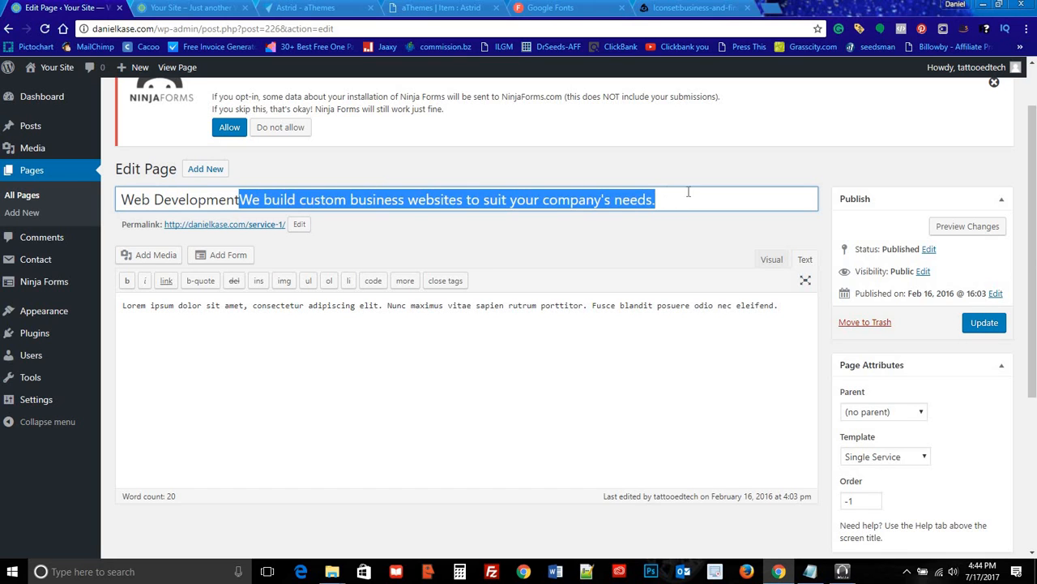
key("ctrl+x")
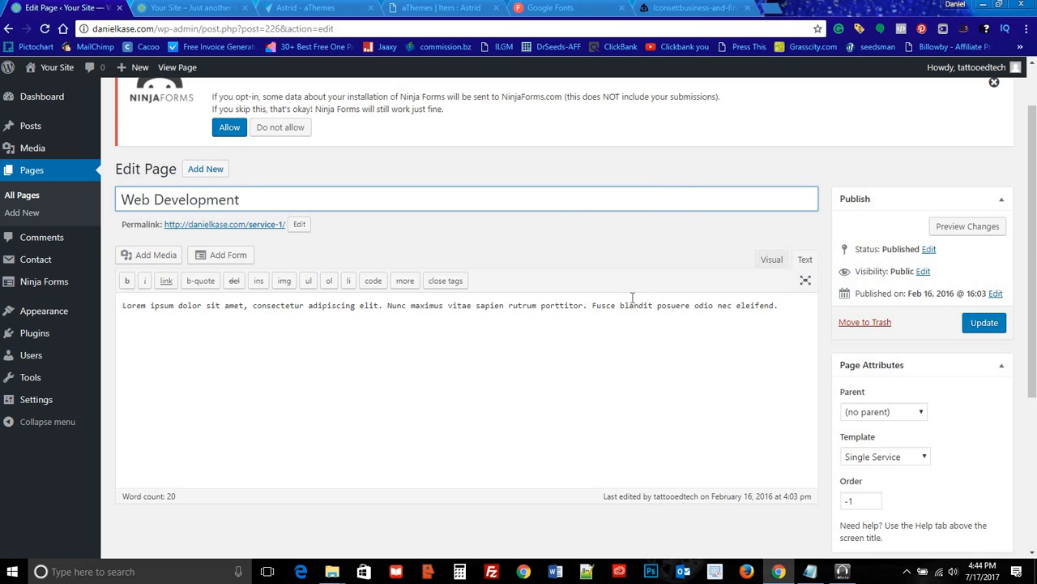
left_click_drag(780, 306, 108, 306)
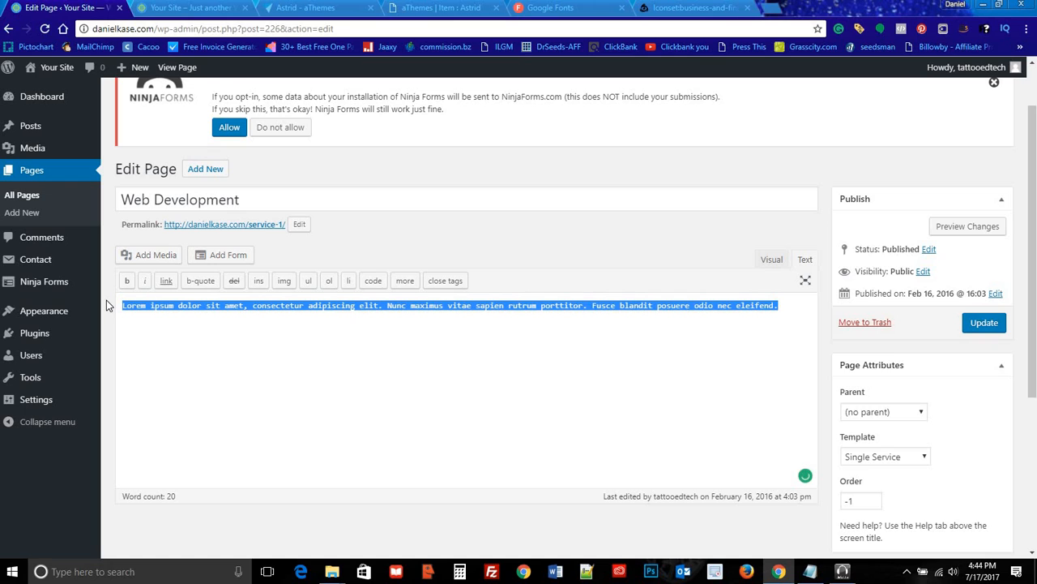
key("ctrl+v")
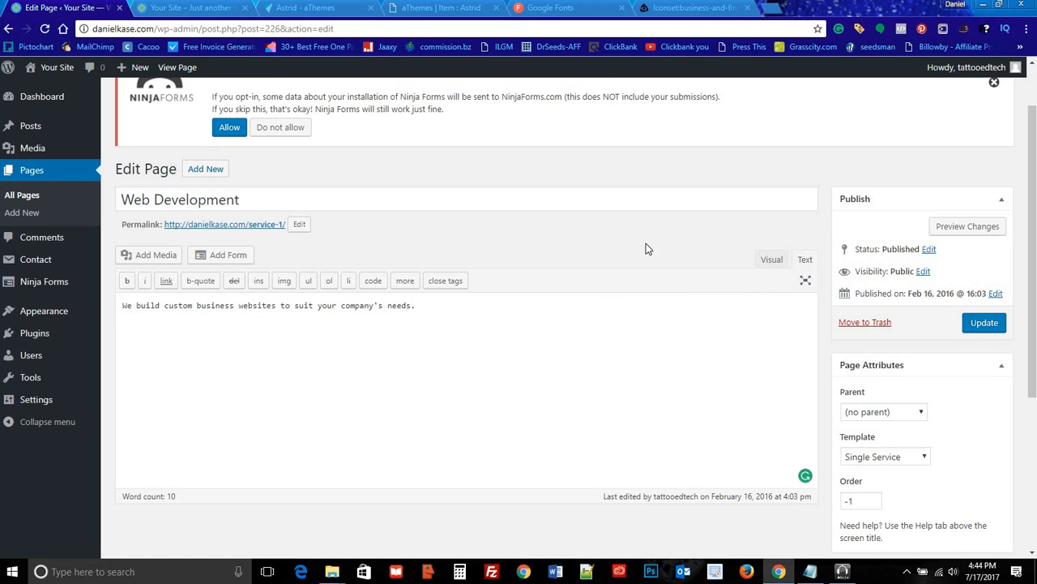
Step: Check the page's template options, keeping Single Service, and look at its featured image
scroll(919, 359, "down", 1)
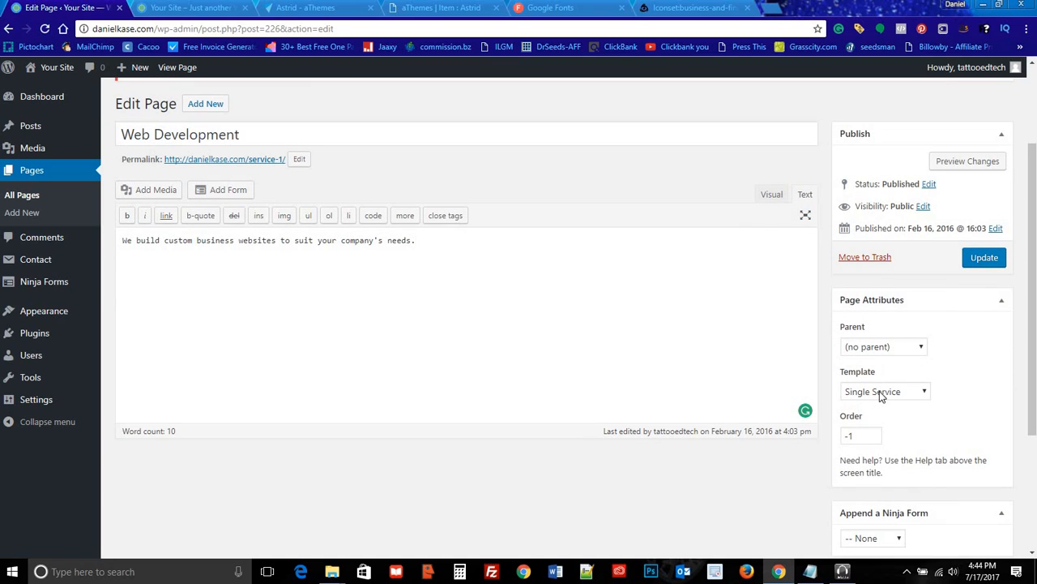
left_click(880, 393)
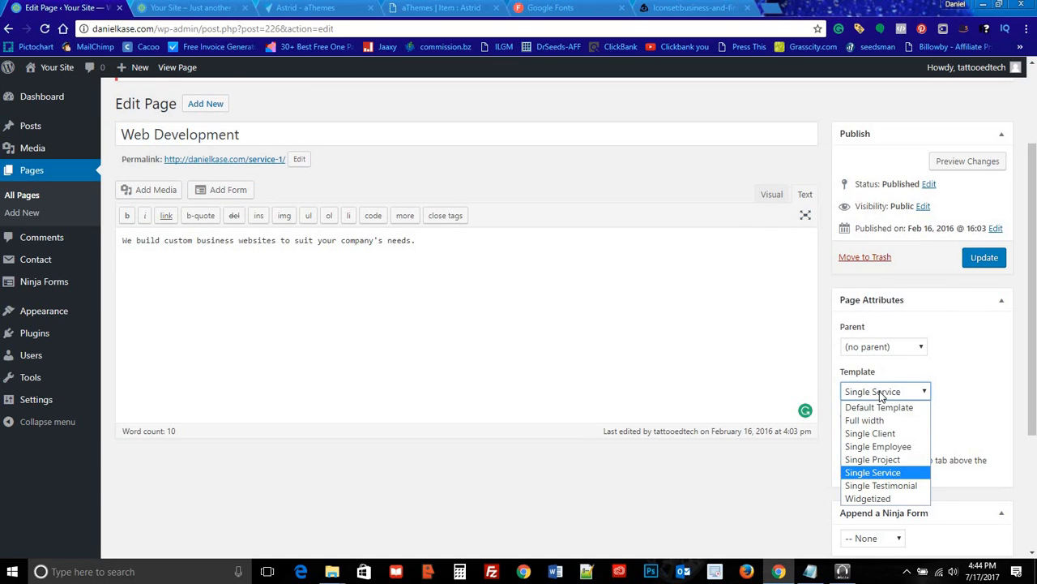
left_click(881, 393)
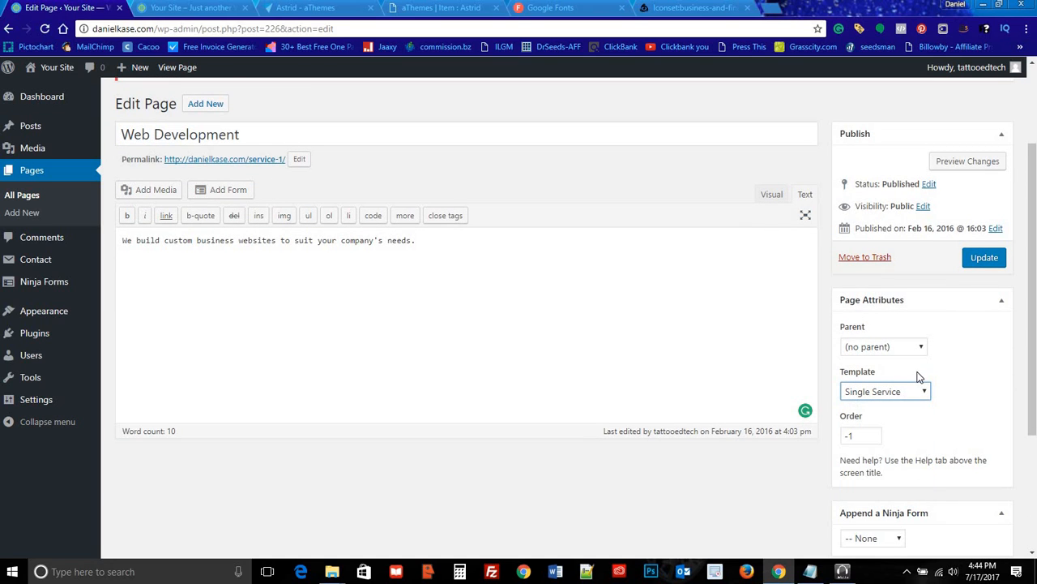
scroll(919, 375, "down", 3)
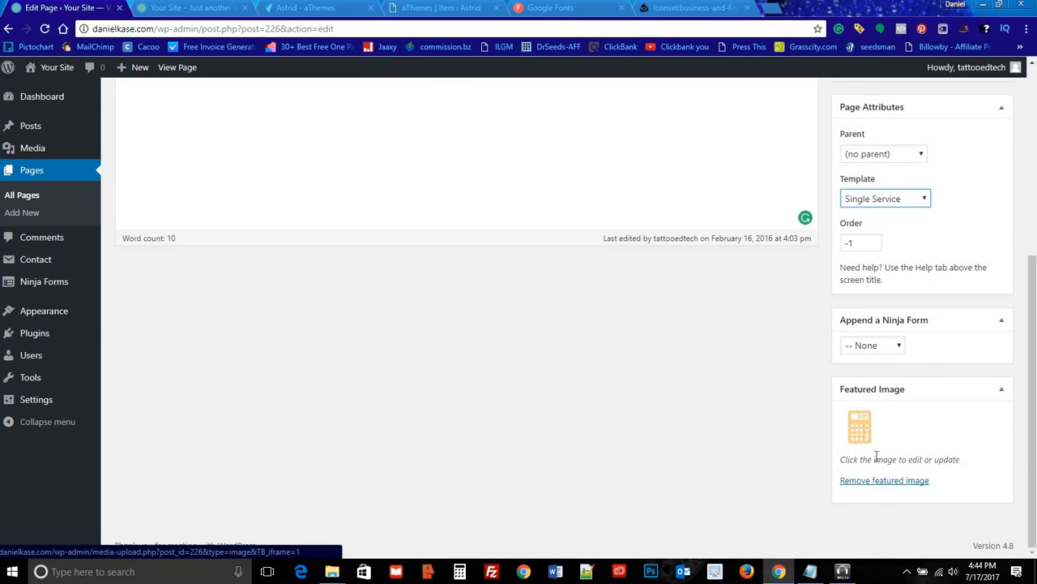
Step: Replace the Web Development page's featured image with the laptop chart icon if_vector_65_11_473796-copy-2.png and update the page
left_click(883, 481)
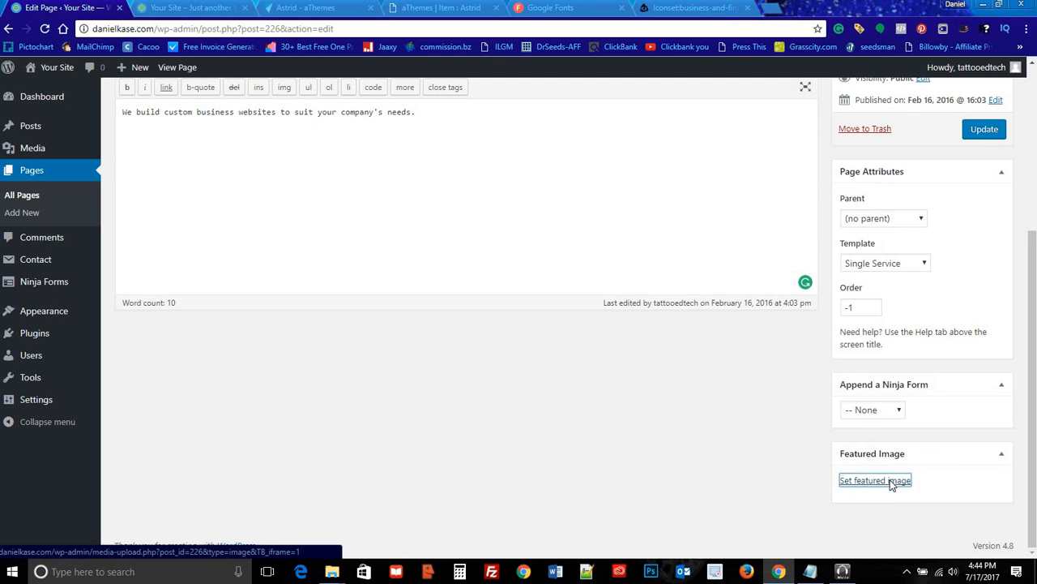
left_click(891, 481)
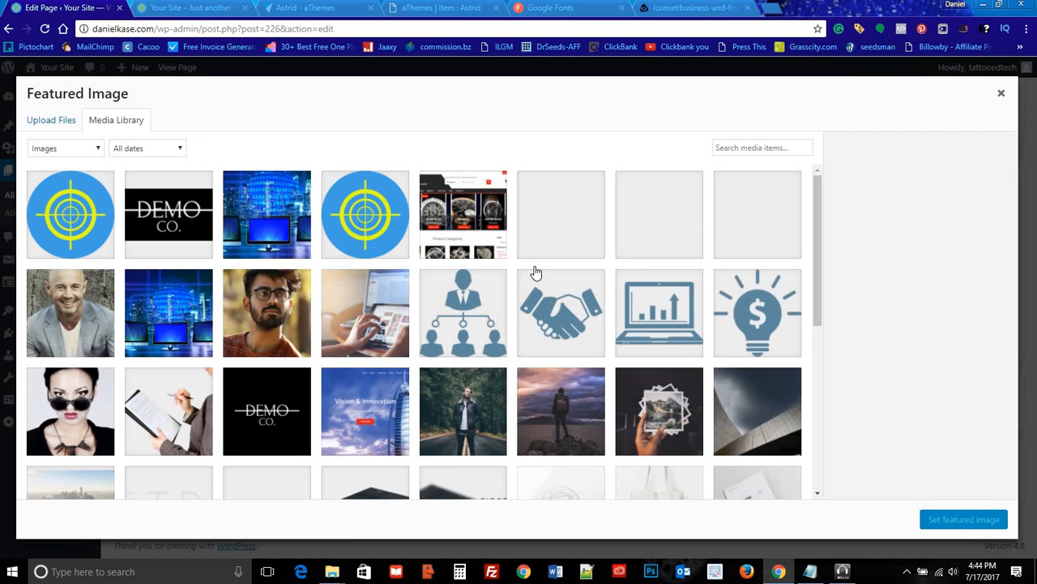
scroll(612, 262, "down", 1)
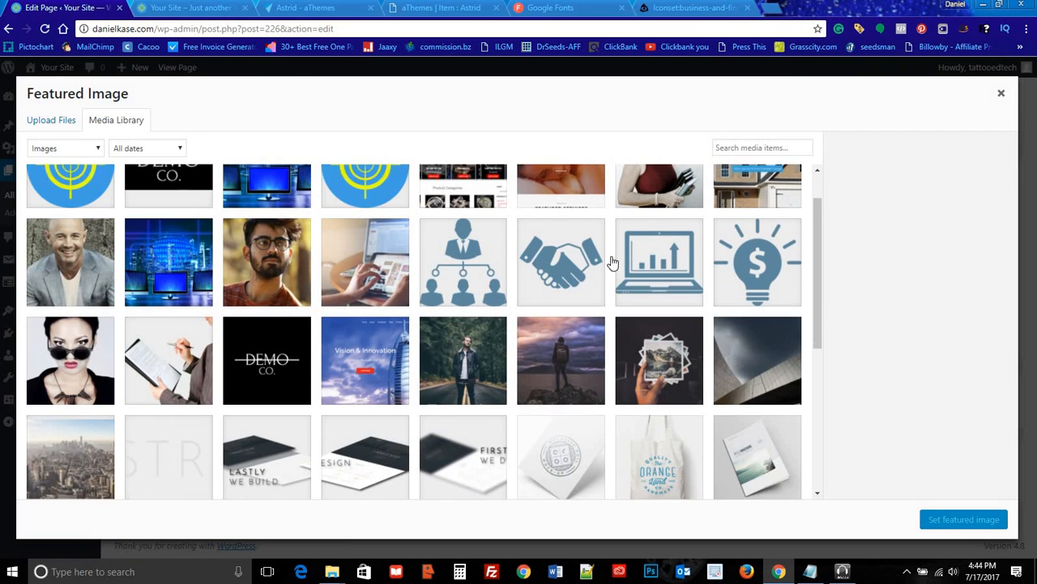
left_click(654, 250)
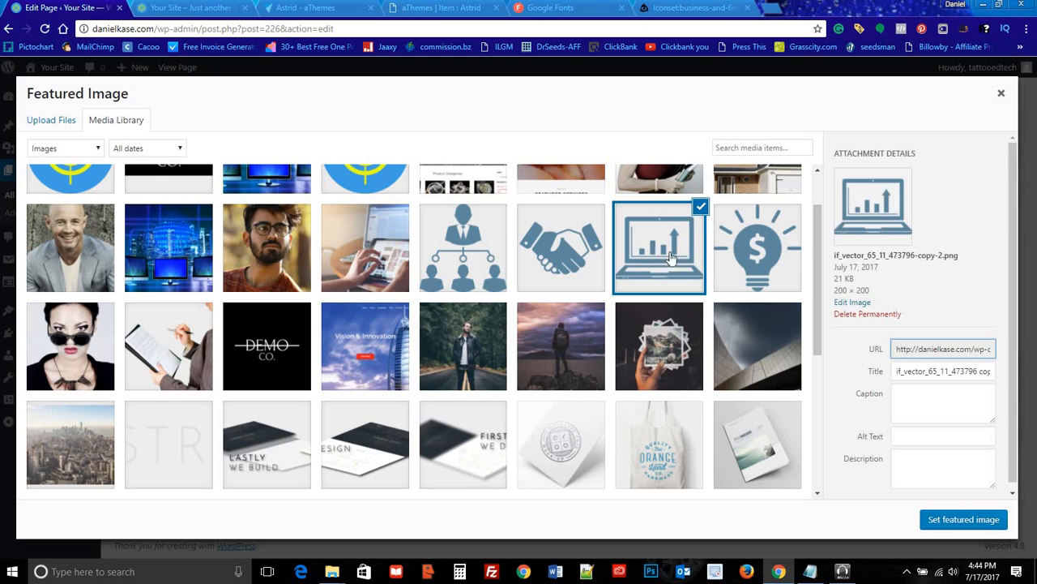
left_click(901, 436)
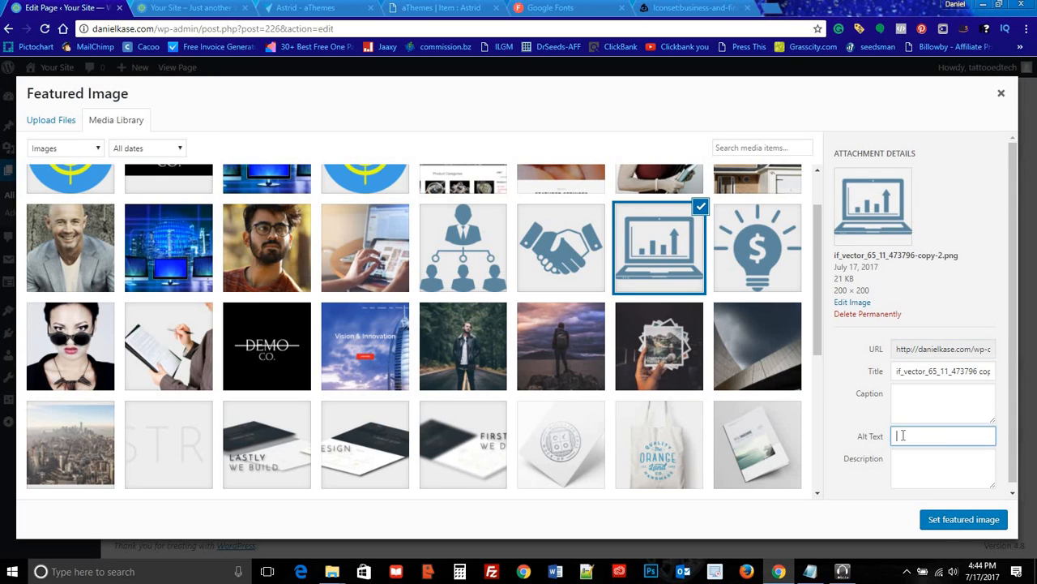
left_click(962, 521)
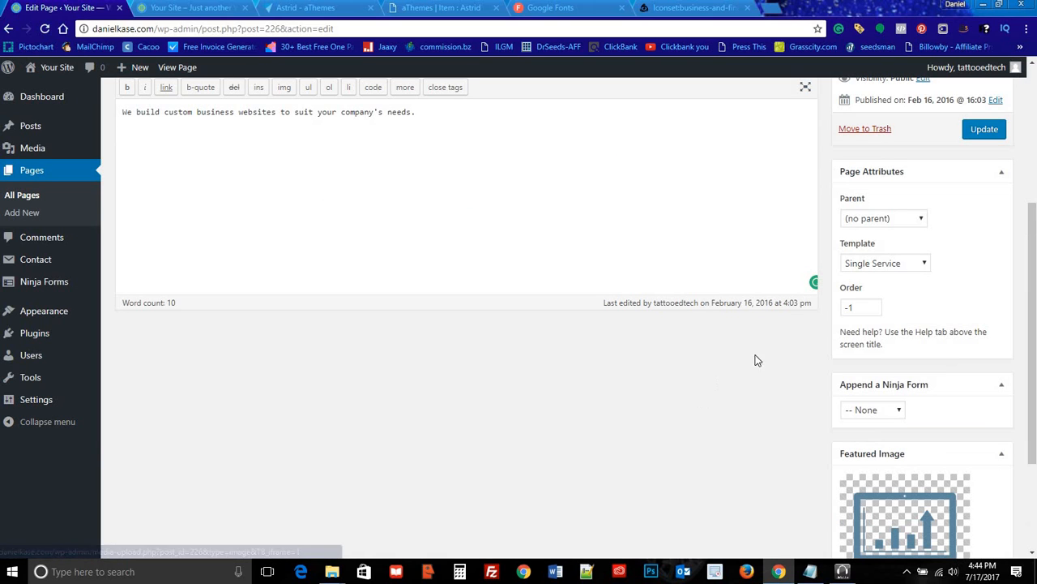
left_click(981, 137)
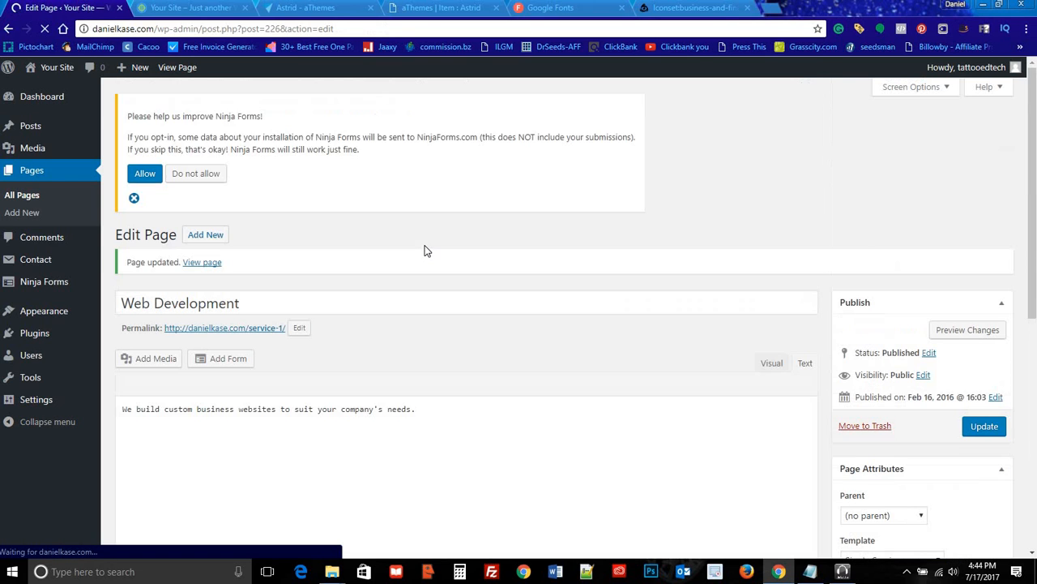
Step: Reload the site's homepage and examine how the Web Development service appears in the Our Services section
left_click(187, 8)
scroll(409, 314, "down", 5)
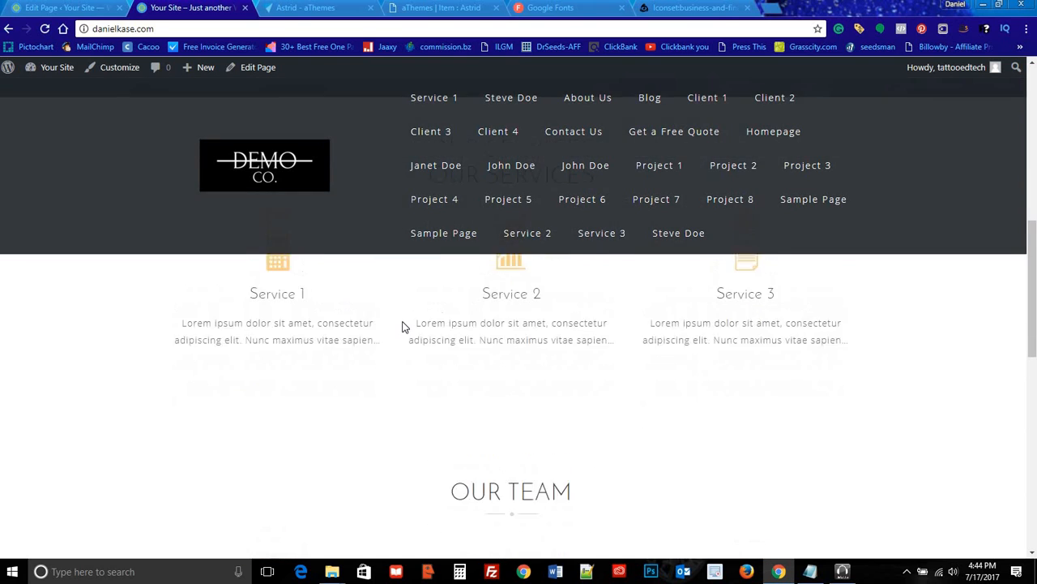
scroll(111, 127, "up", 2)
left_click(46, 29)
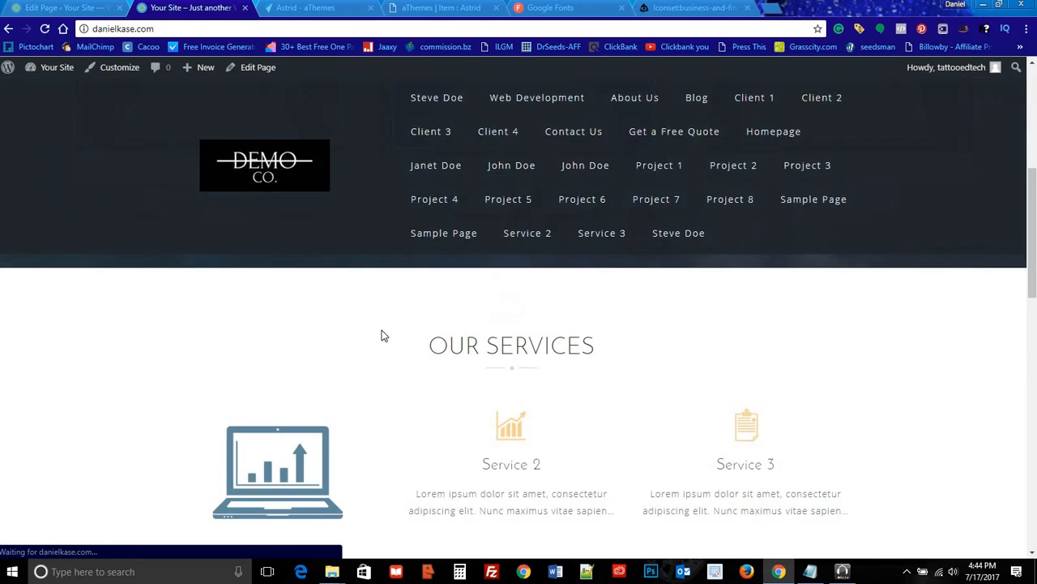
scroll(387, 338, "down", 4)
scroll(249, 325, "up", 1)
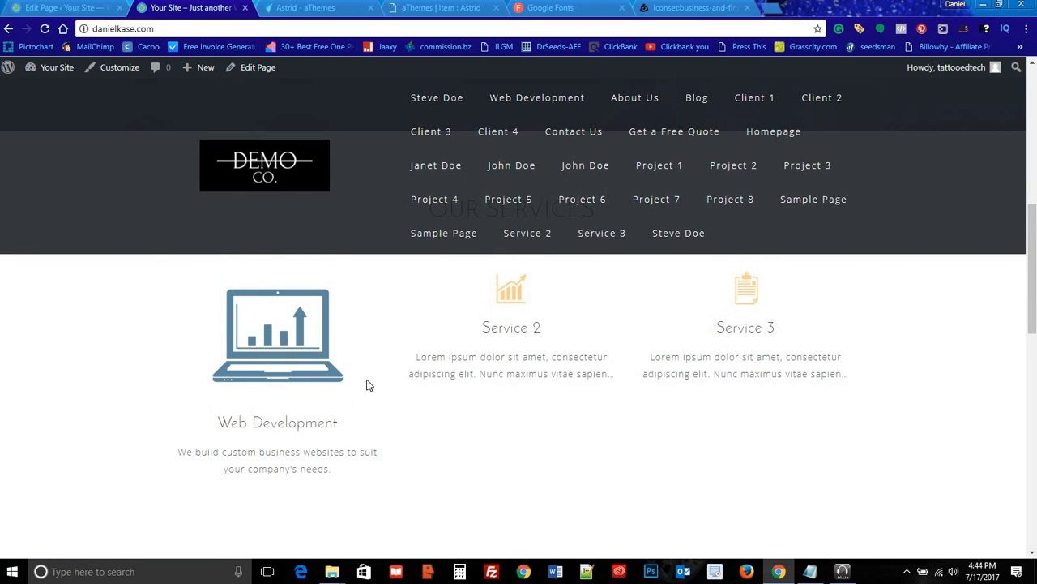
scroll(452, 351, "up", 1)
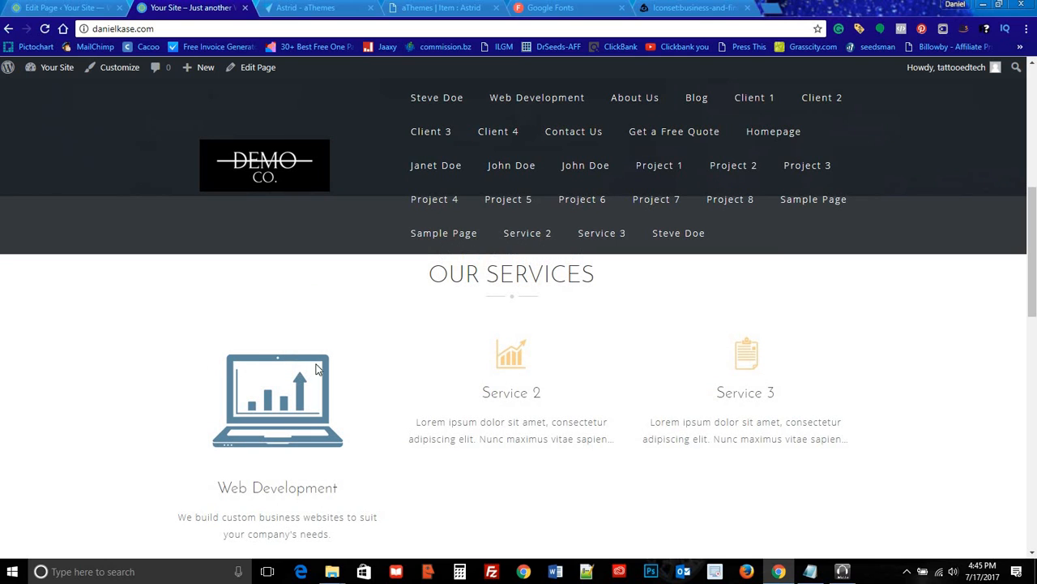
scroll(335, 359, "down", 1)
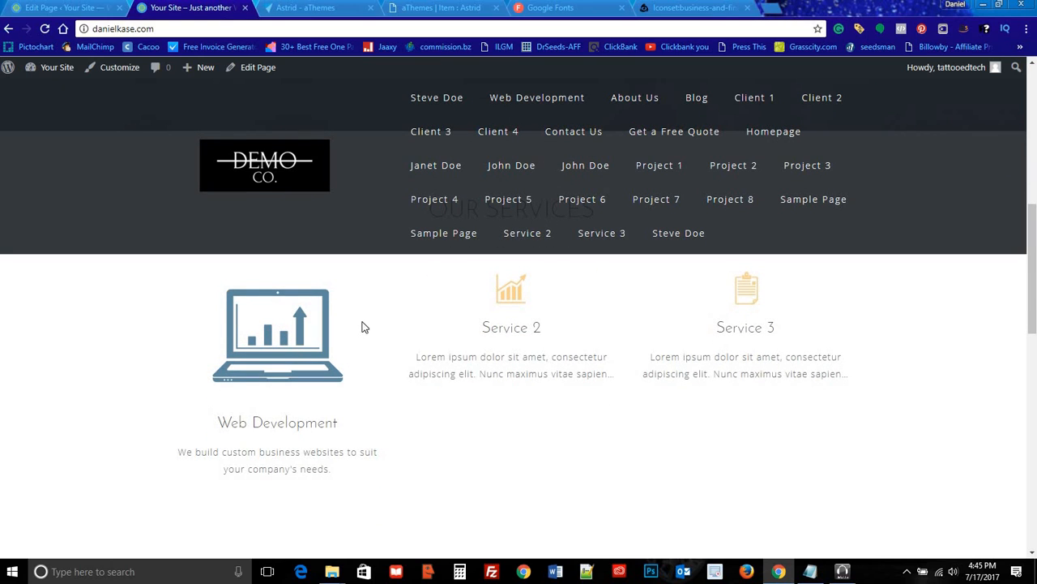
Step: Return to the WordPress admin and open the Service 2 page for editing from the second page of the Pages list
left_click(84, 8)
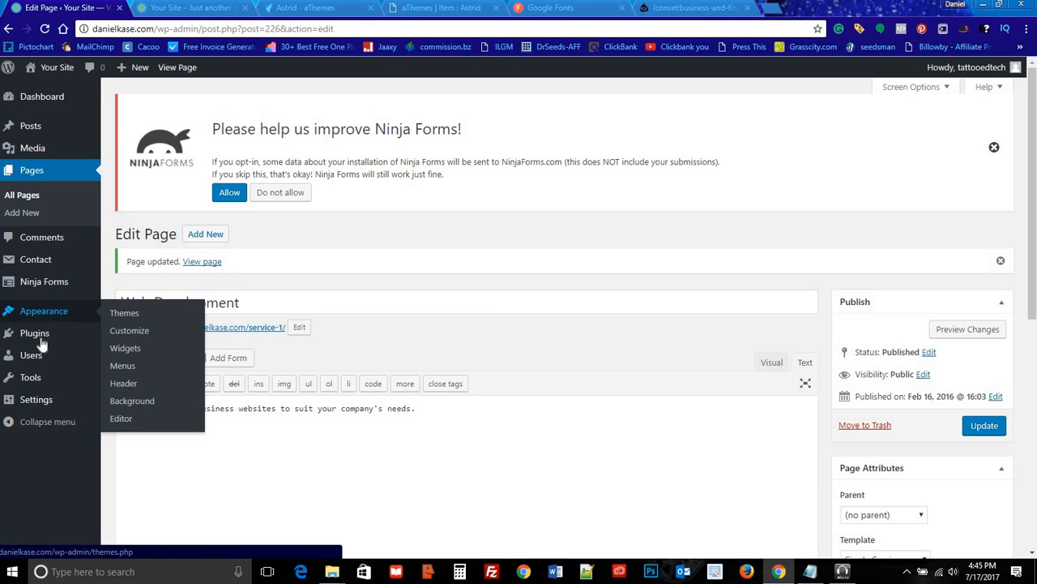
left_click(35, 195)
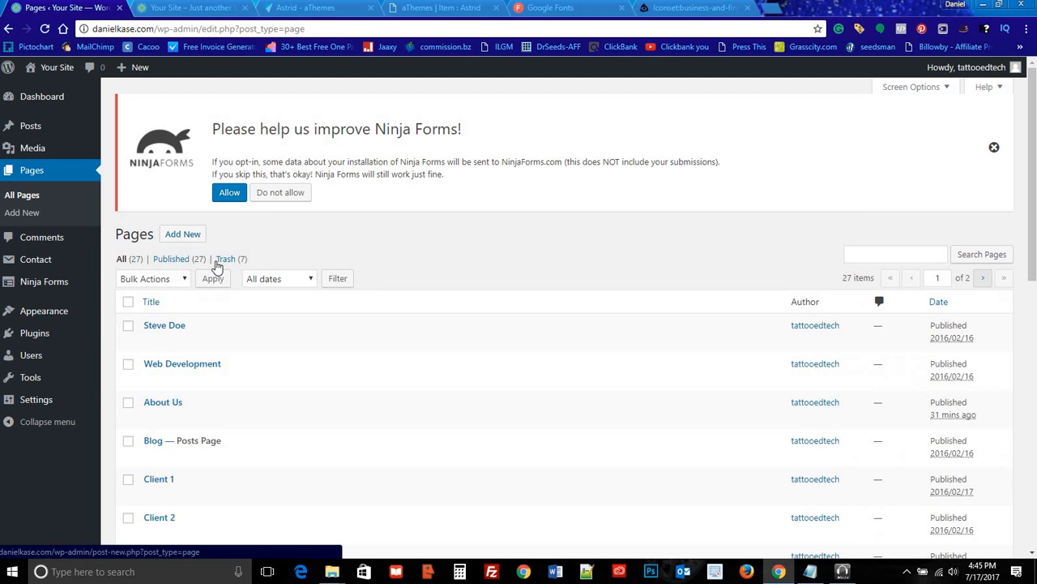
scroll(235, 292, "down", 3)
scroll(239, 302, "down", 6)
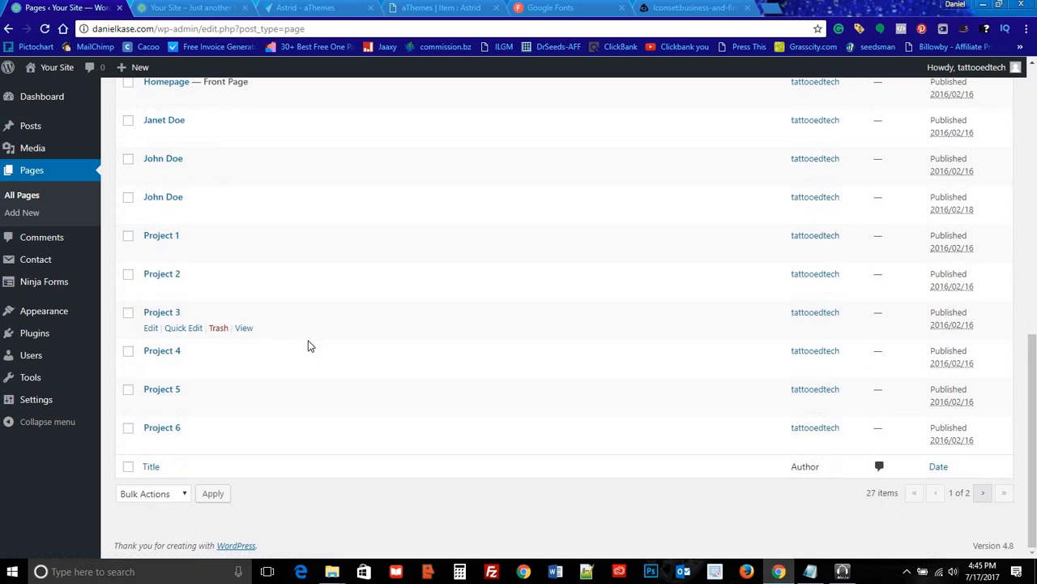
left_click(983, 493)
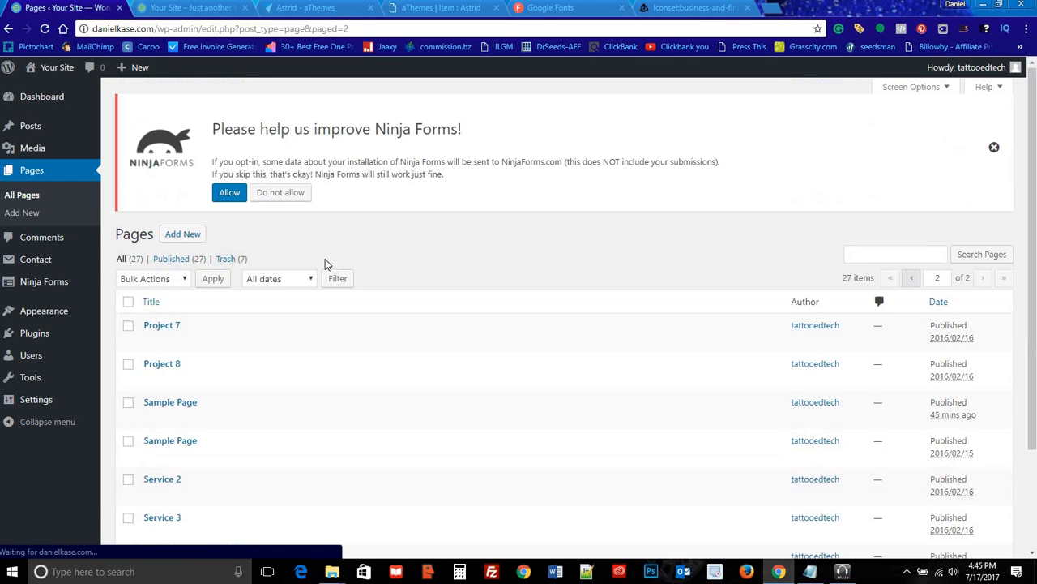
scroll(316, 269, "down", 2)
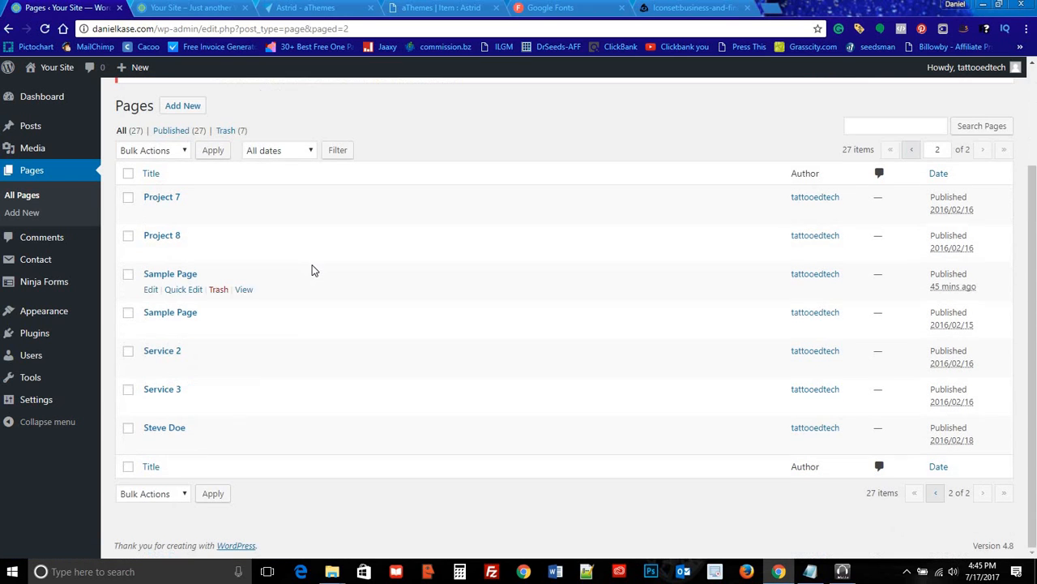
left_click(163, 350)
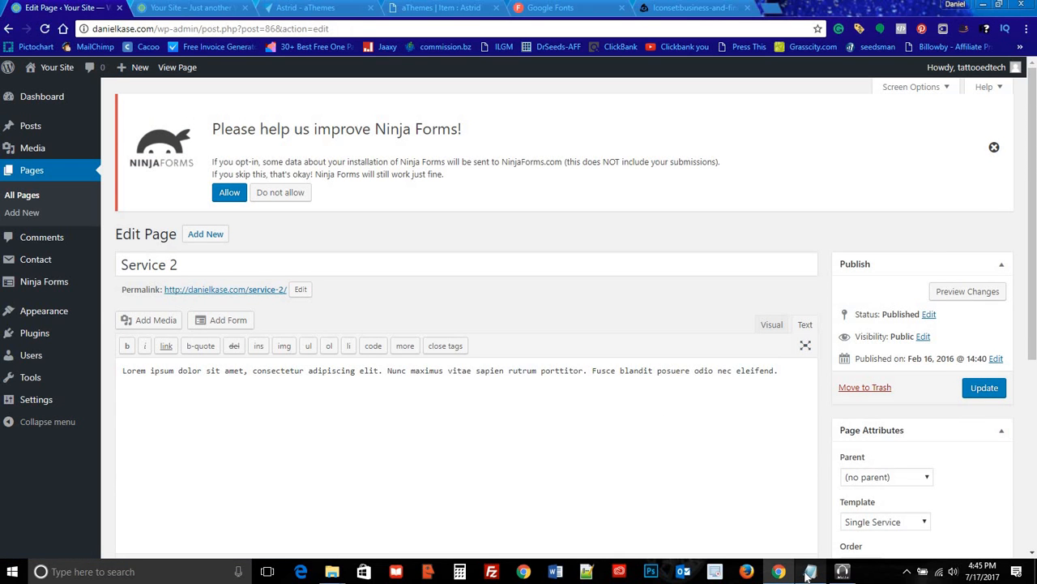
Step: Switch to astrid-theme-doc.txt in Notepad, copy the Web Design line from its Services notes and minimize the file
mouse_move(807, 574)
left_click(801, 531)
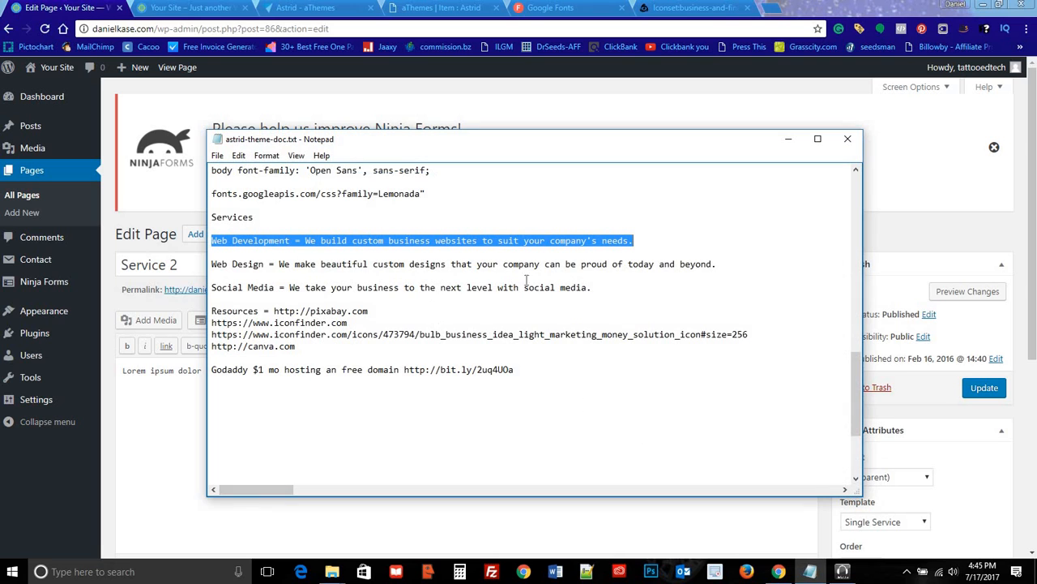
left_click_drag(714, 265, 204, 265)
key("ctrl+c")
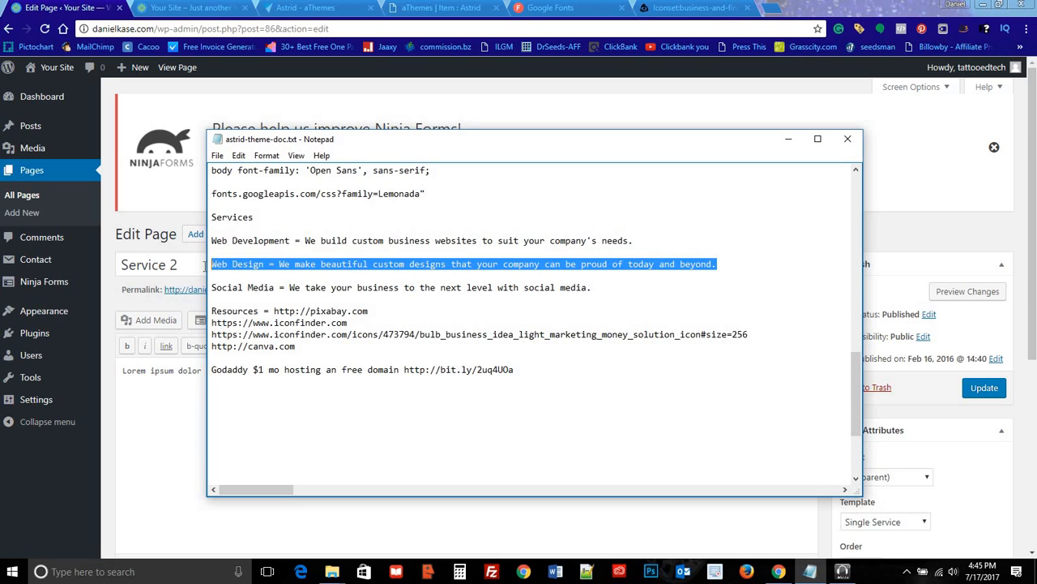
left_click(787, 139)
Step: Replace the Service 2 title with the copied line, then copy and remove the description so the title reads Web Design
left_click_drag(180, 265, 118, 262)
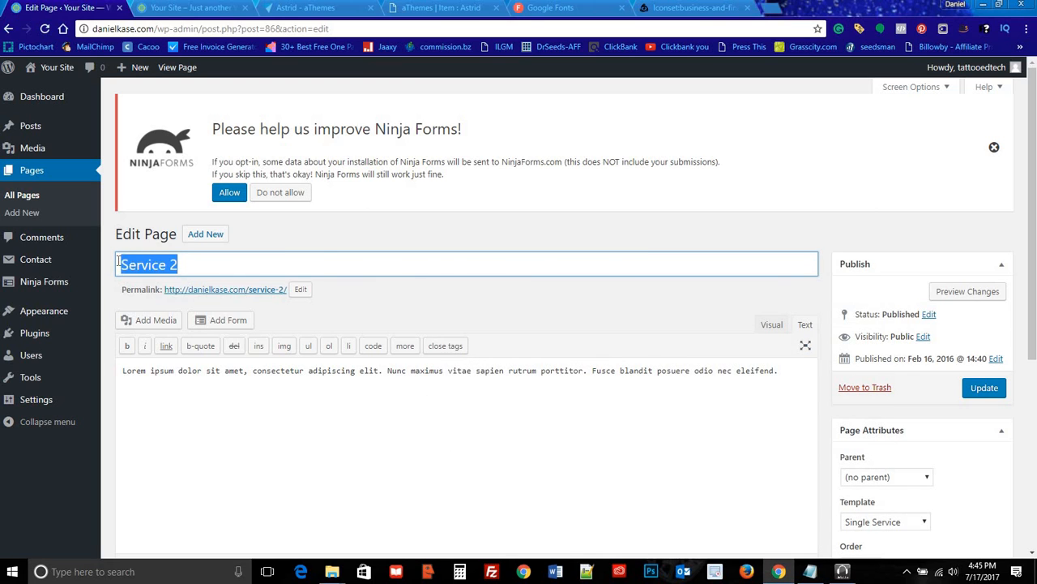
key("ctrl+v")
left_click_drag(202, 264, 802, 262)
key("ctrl+c")
key("BackSpace")
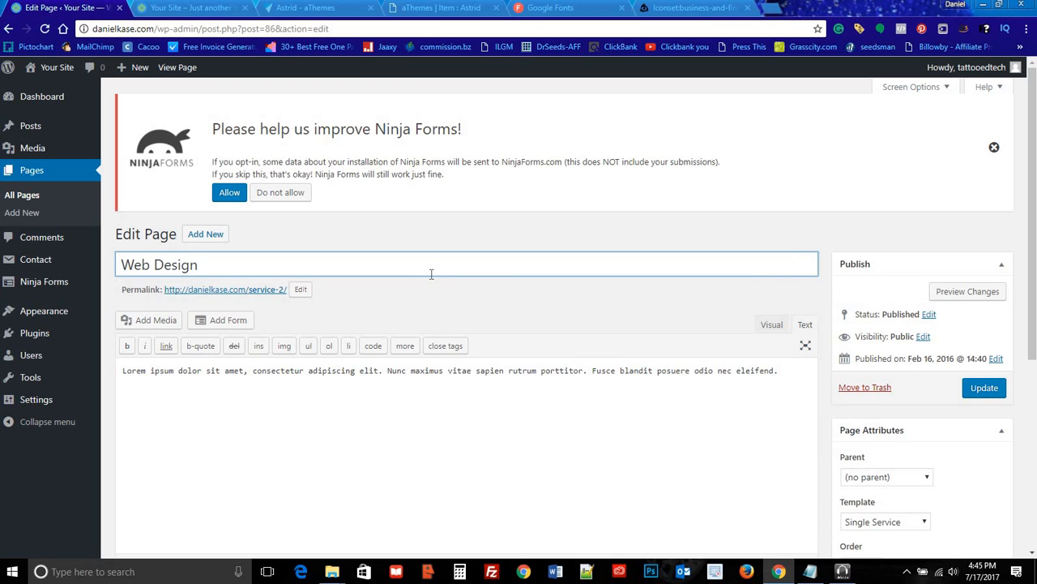
Step: Replace the lorem ipsum body with "We make beautiful custom designs that your company can be proud of today and beyond.", without the equals sign
left_click(775, 370)
left_click_drag(778, 371, 112, 382)
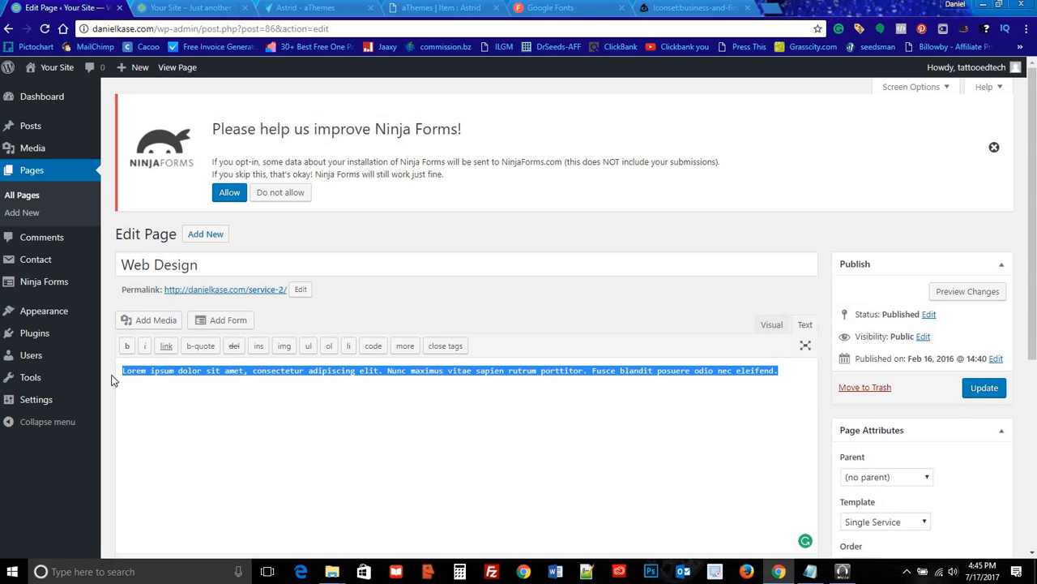
key("ctrl+v")
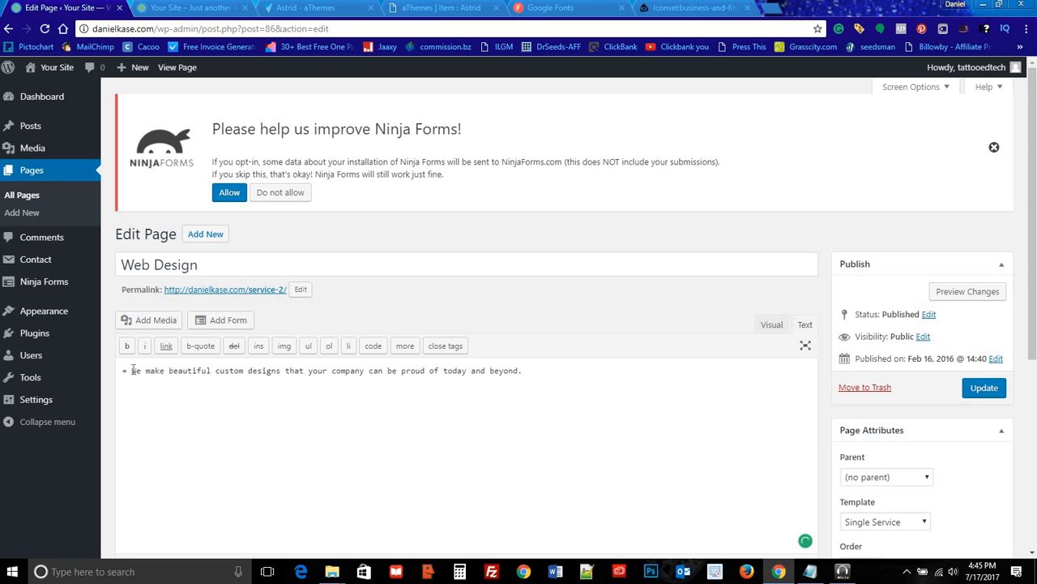
key("BackSpace")
key("BackSpace")
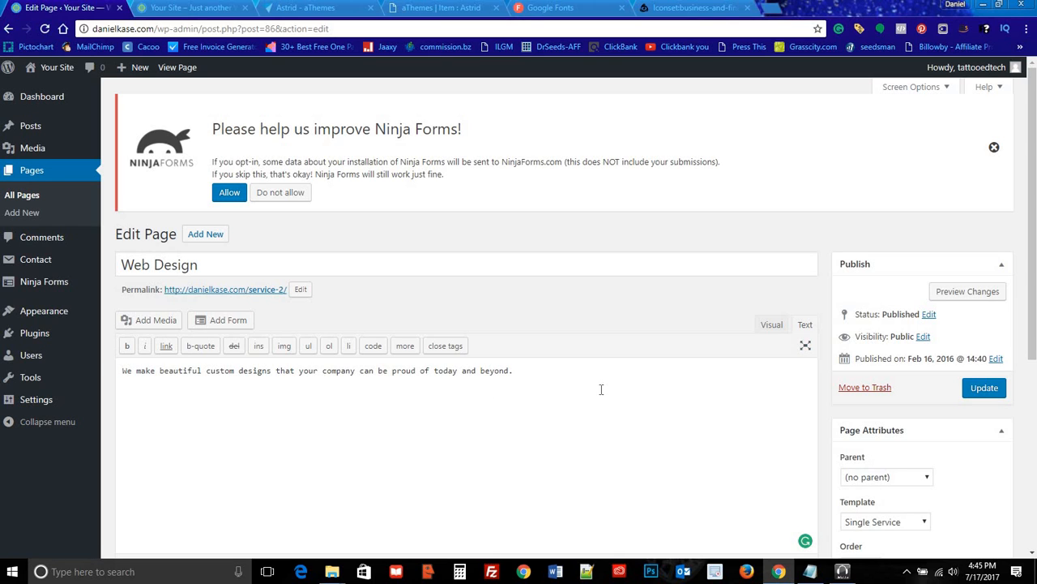
Step: Replace the Web Design page's featured image with the dollar light bulb icon if_vector_65_10_473794-1.png and update the page
scroll(732, 348, "down", 3)
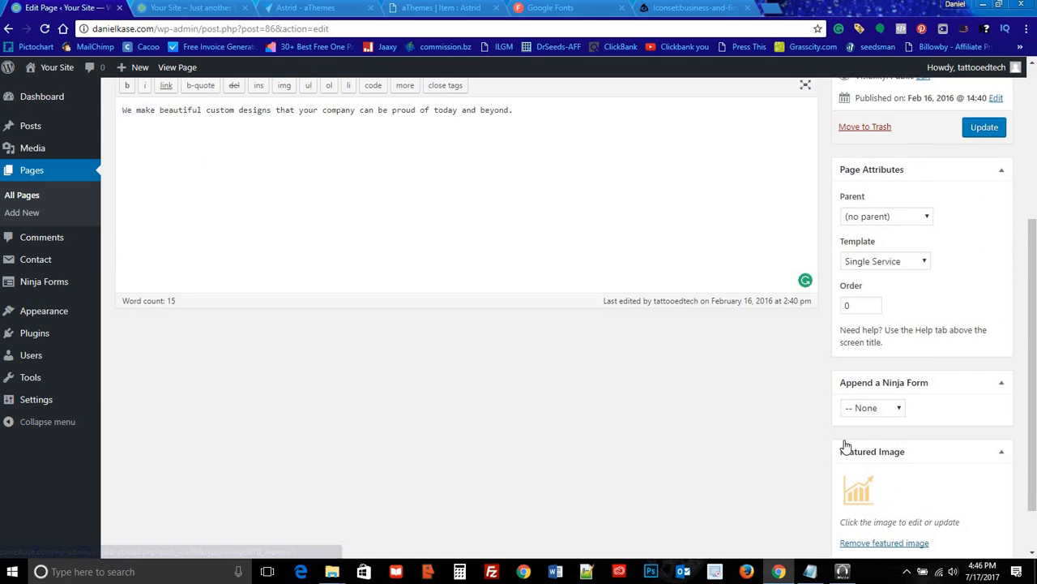
left_click(873, 489)
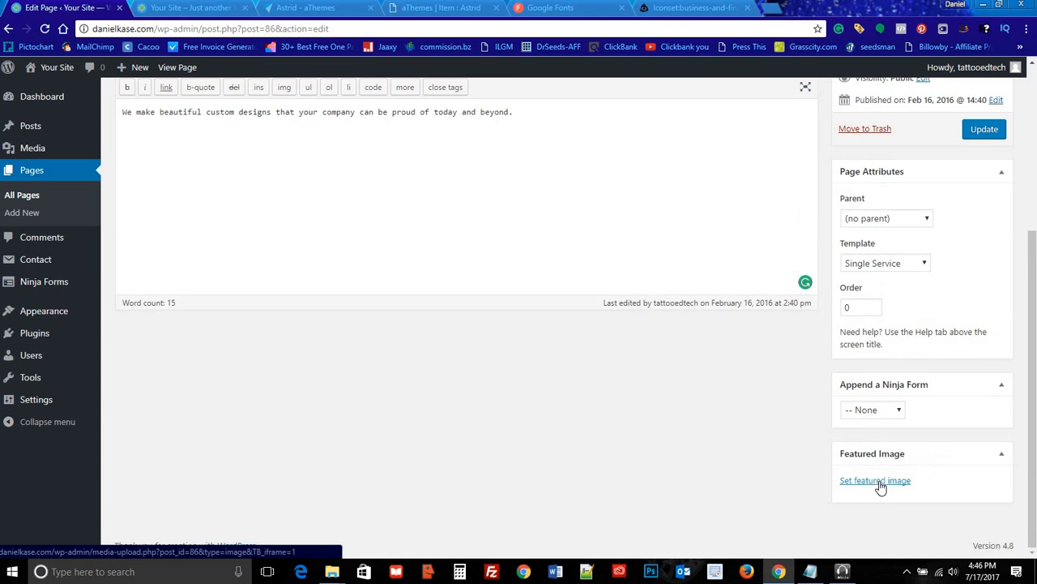
left_click(879, 482)
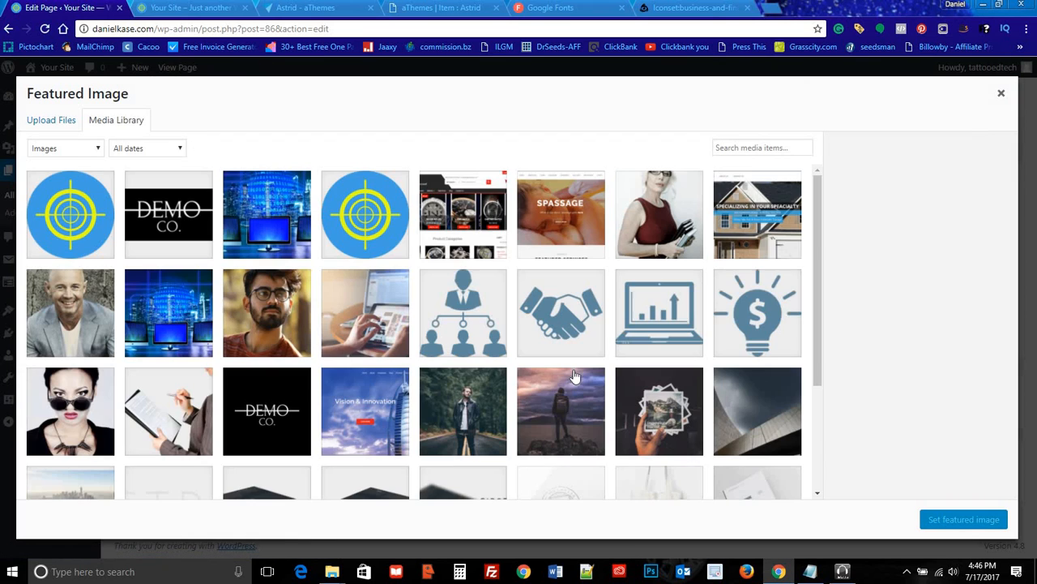
left_click(759, 316)
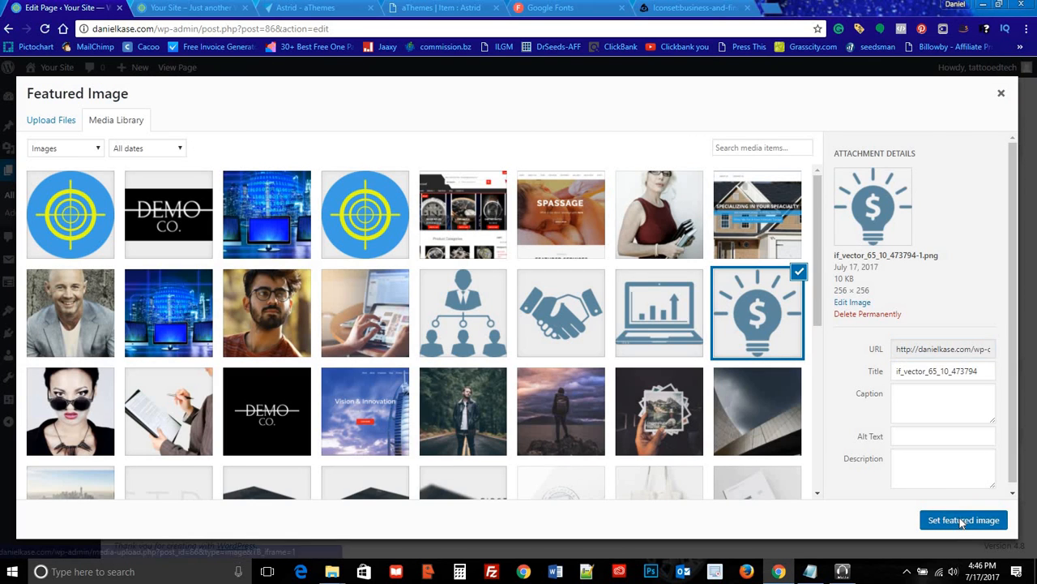
left_click(963, 520)
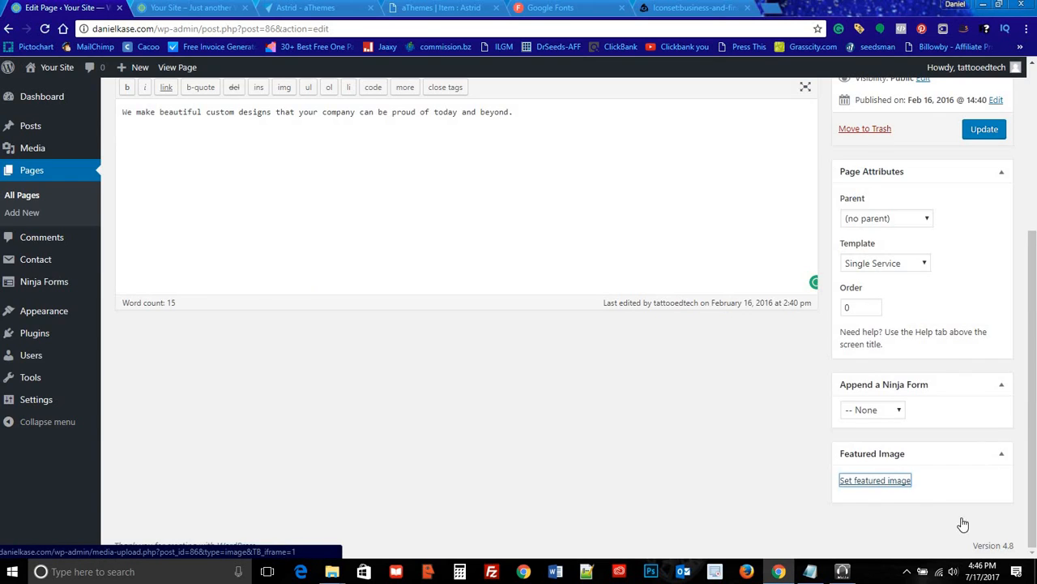
left_click(982, 131)
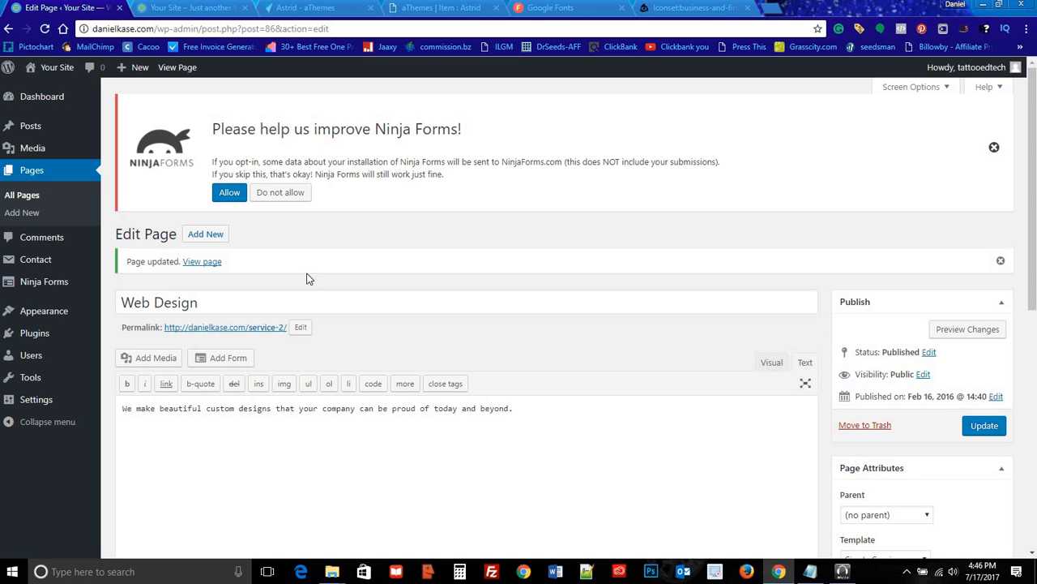
Step: Open the Service 3 page for editing from the second page of the Pages list
left_click(28, 199)
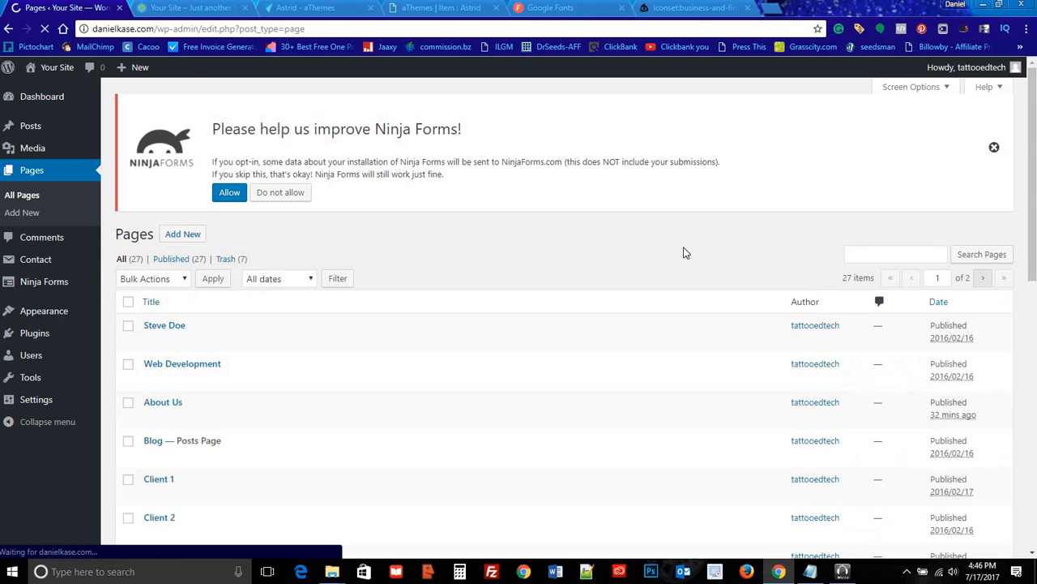
left_click(982, 282)
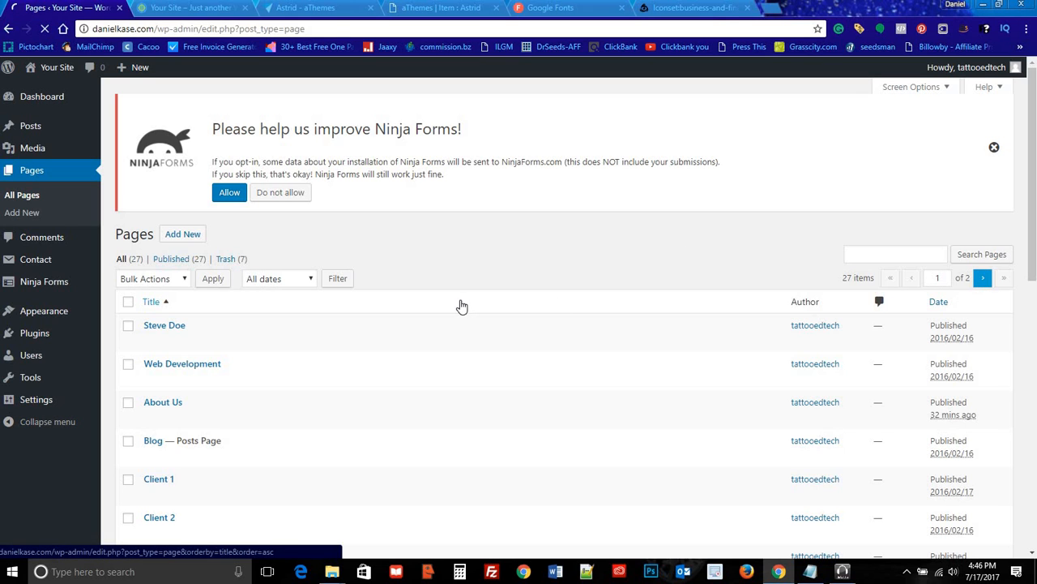
scroll(349, 333, "down", 2)
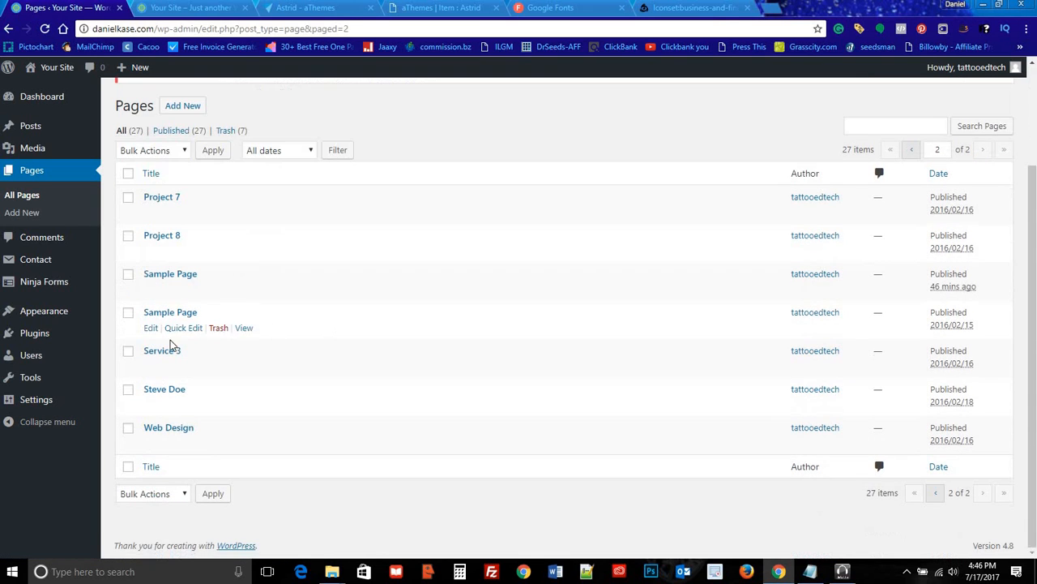
left_click(159, 351)
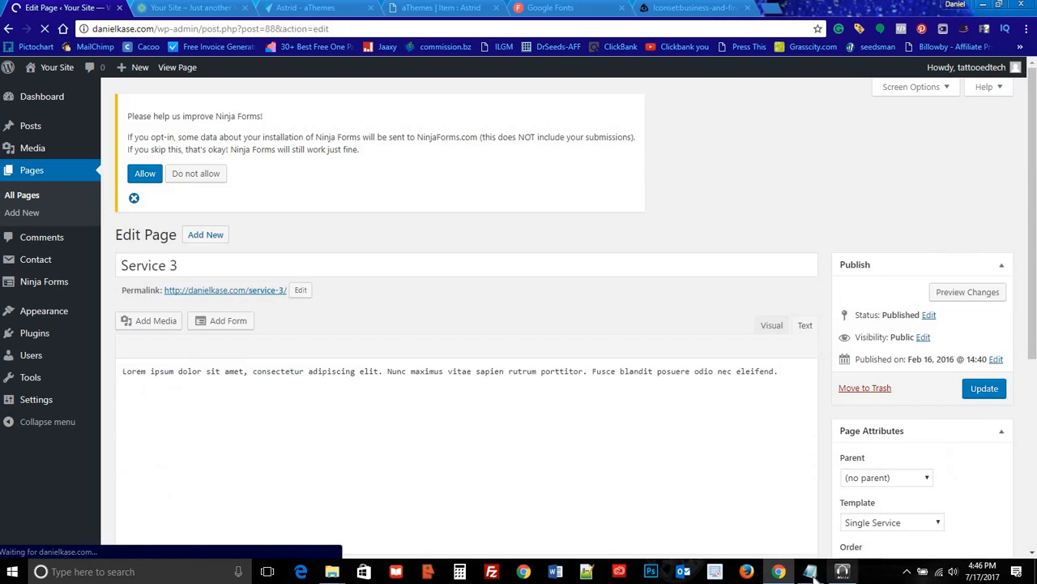
Step: Replace the Service 3 title with the Social Media line copied from astrid-theme-doc.txt, then cut its description so the title reads "Social Media"
left_click(810, 571)
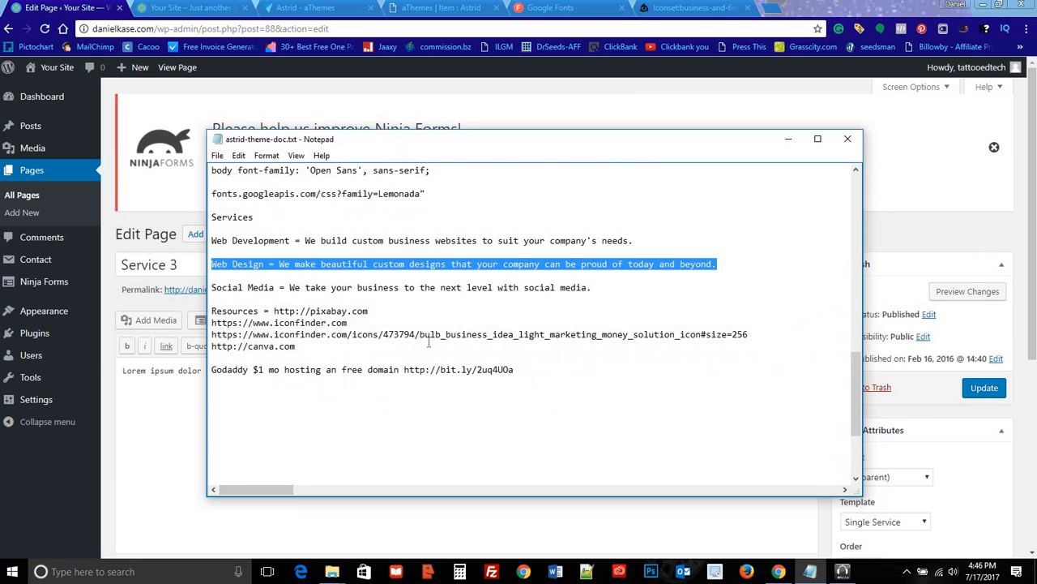
left_click_drag(209, 287, 595, 289)
key("ctrl+c")
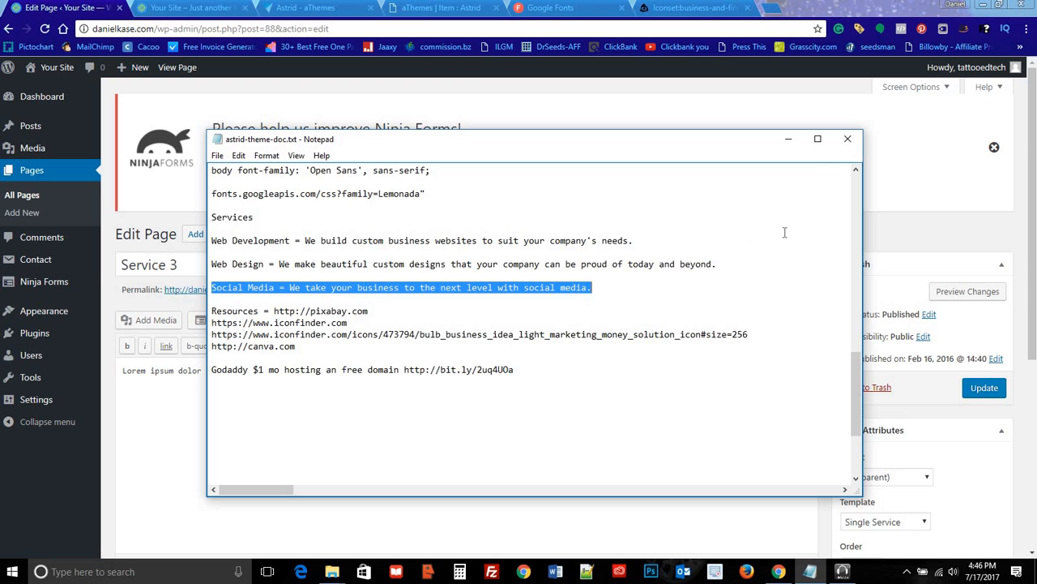
left_click(792, 137)
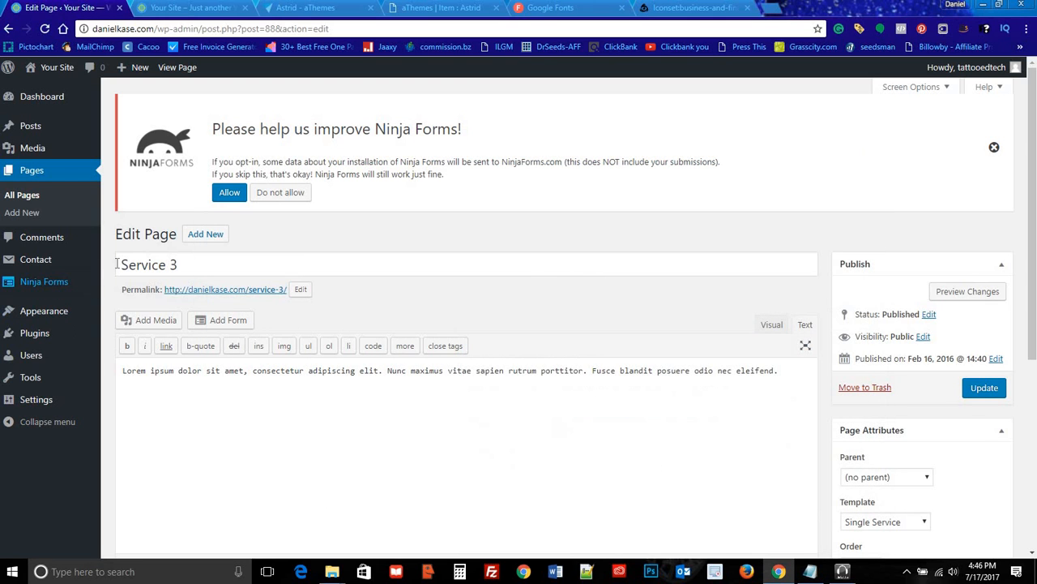
left_click_drag(117, 263, 273, 259)
key("ctrl+v")
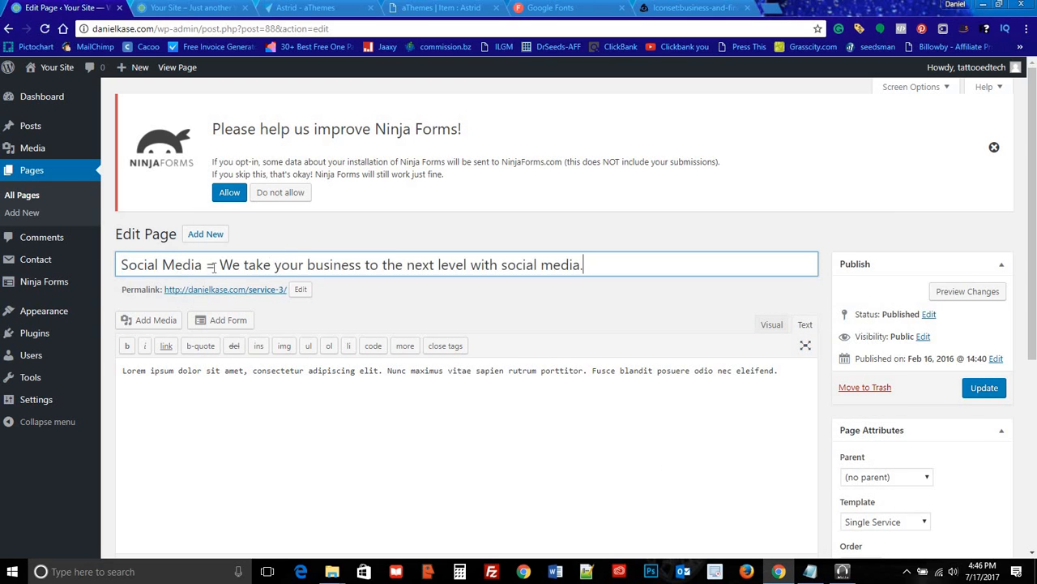
left_click_drag(209, 263, 604, 253)
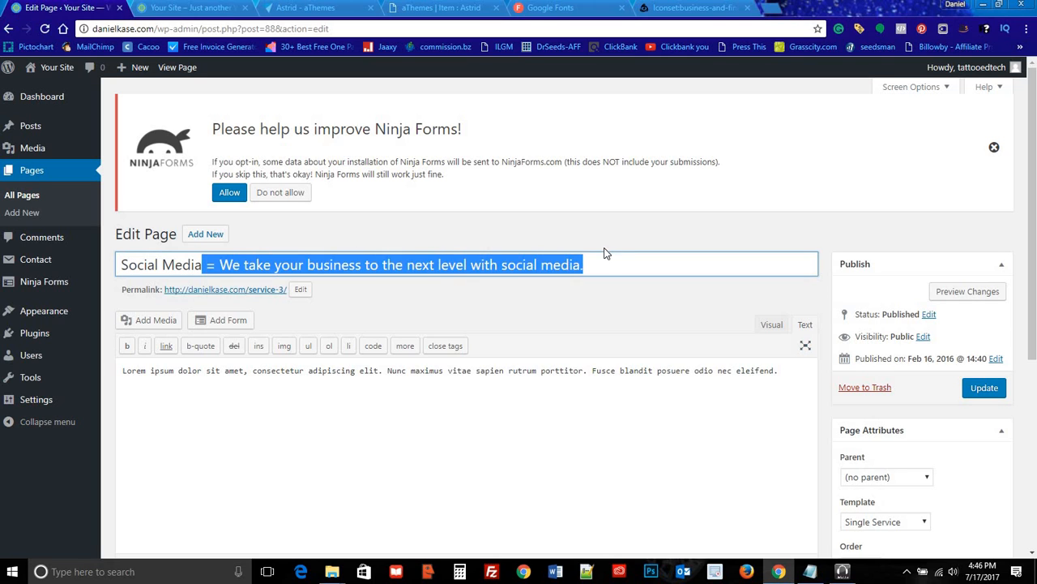
key("ctrl+x")
Step: Replace the lorem ipsum body with "We take your business to the next level with social media.", without the equals sign
left_click_drag(119, 370, 799, 361)
key("ctrl+v")
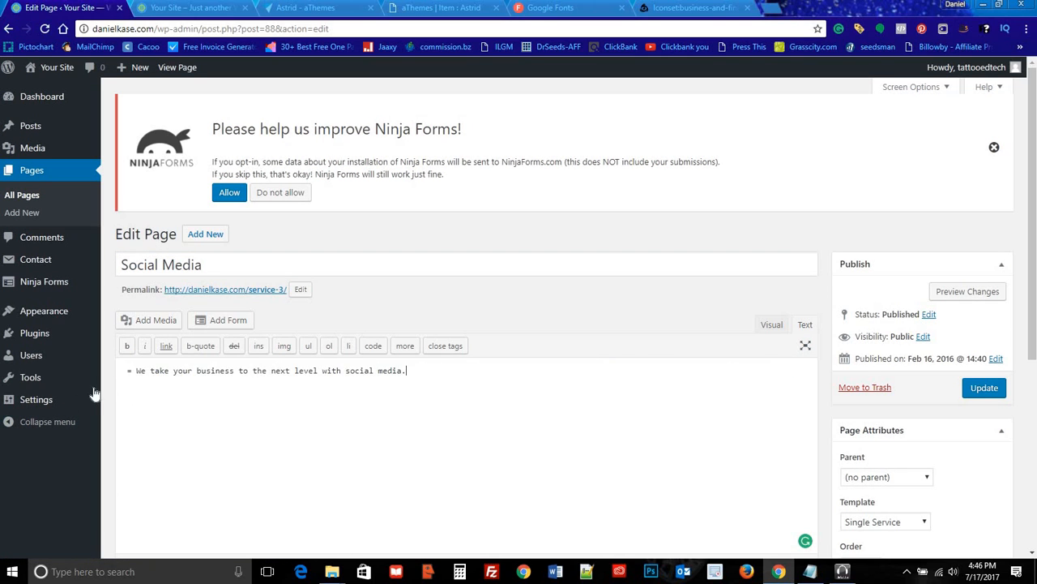
key("shift+Home")
key("BackSpace")
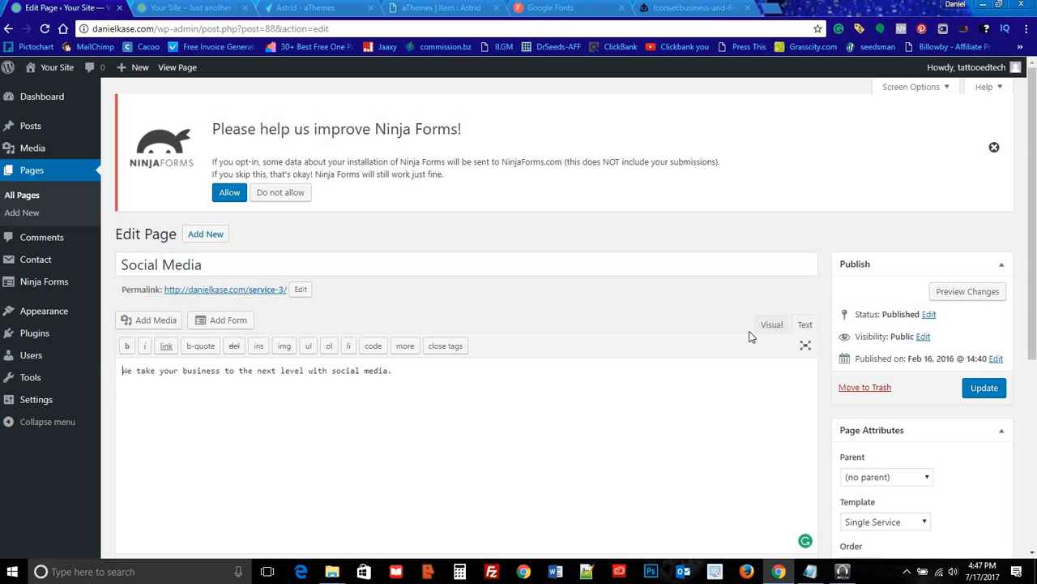
Step: Replace the Social Media page's featured image with the organization chart icon if_vector_65_16_473774.png and update the page
scroll(932, 381, "down", 3)
scroll(909, 434, "down", 2)
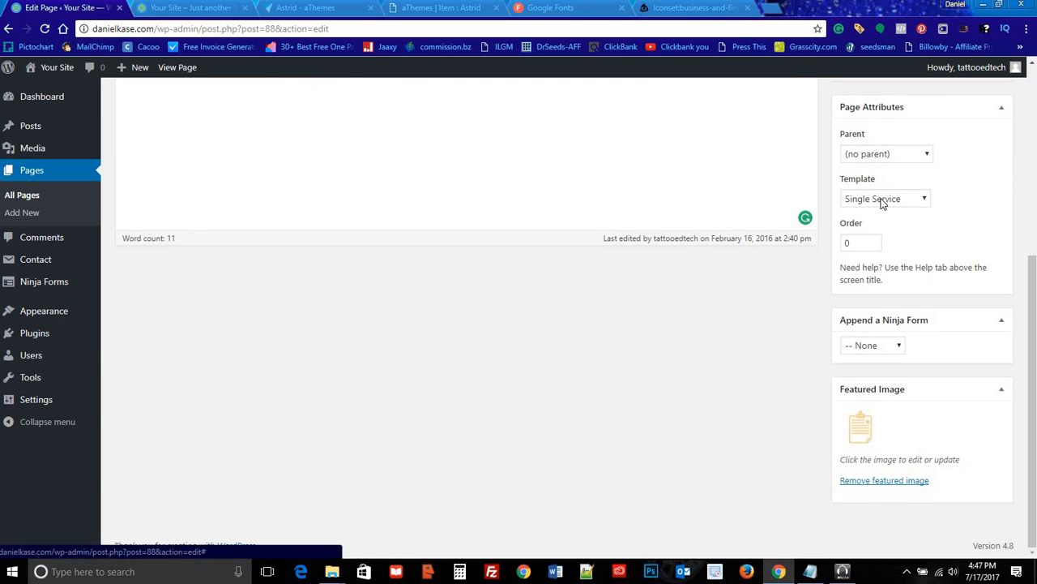
left_click(877, 481)
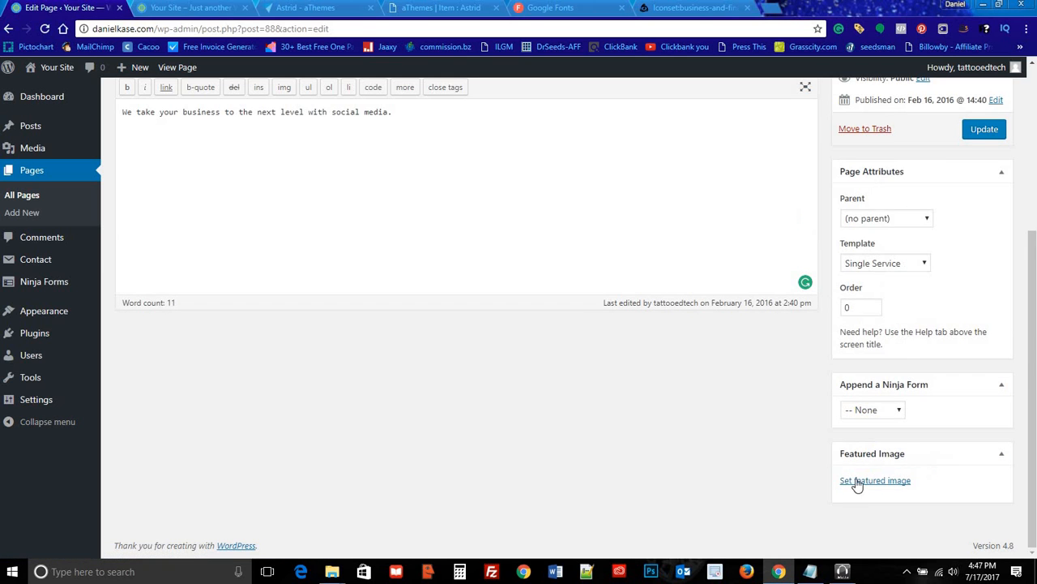
left_click(859, 482)
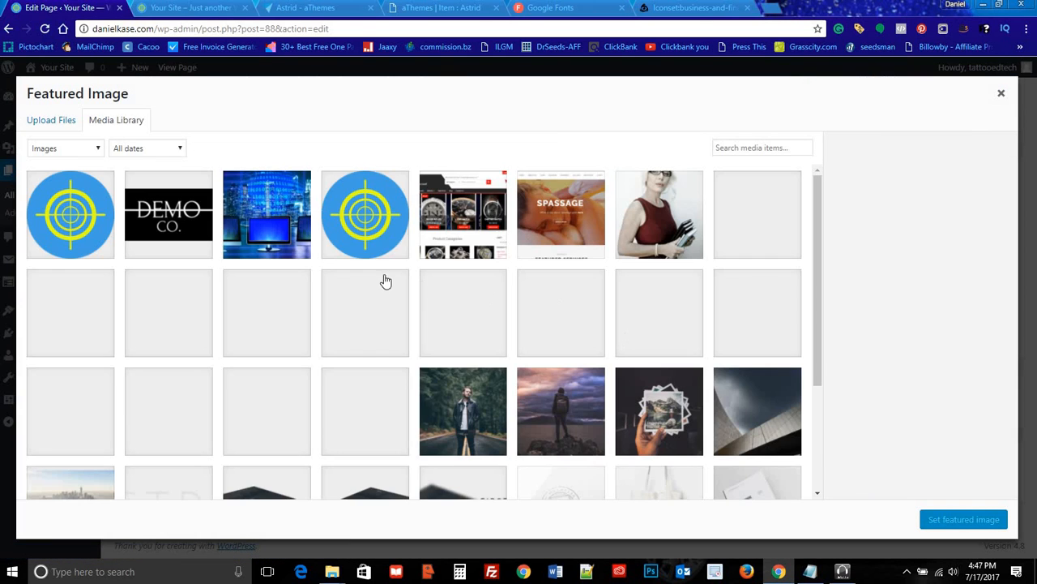
left_click(422, 296)
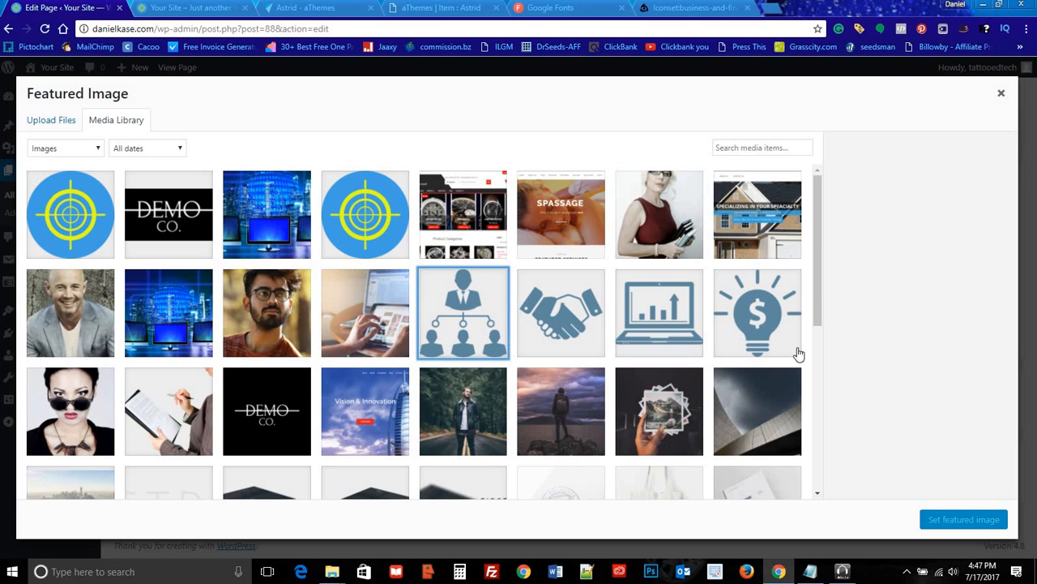
left_click(456, 310)
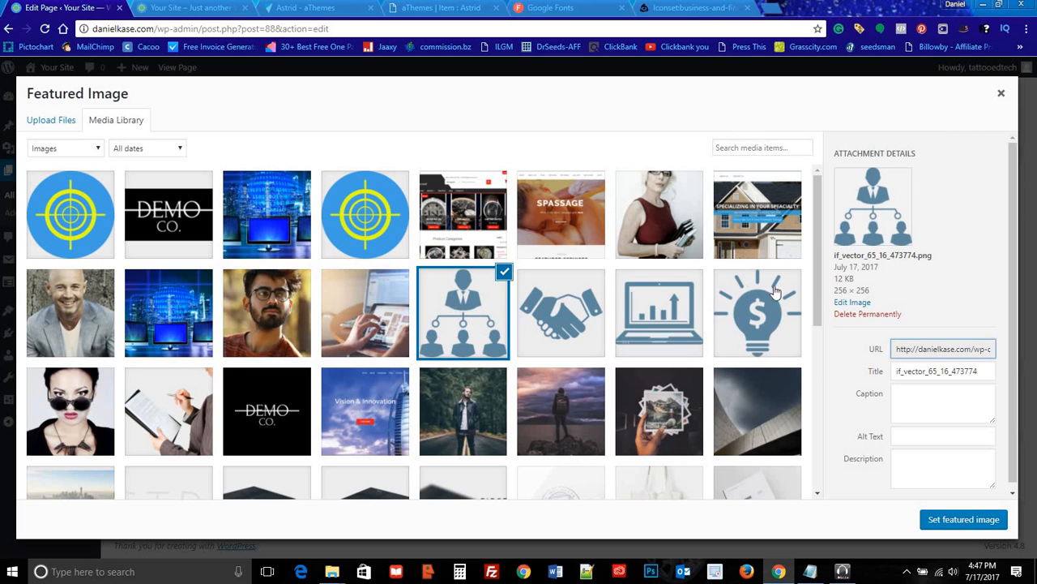
left_click(565, 318)
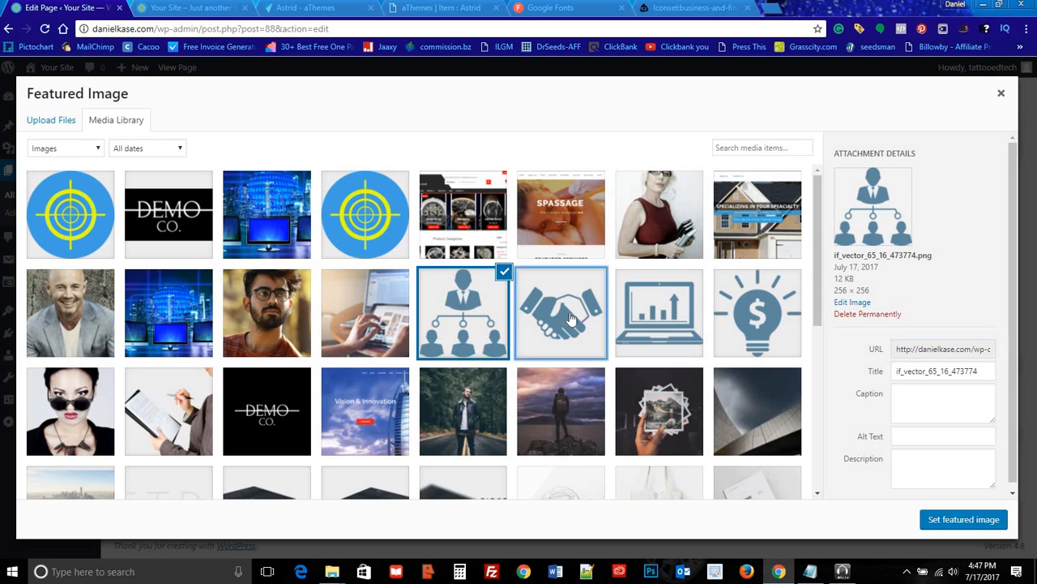
left_click(477, 310)
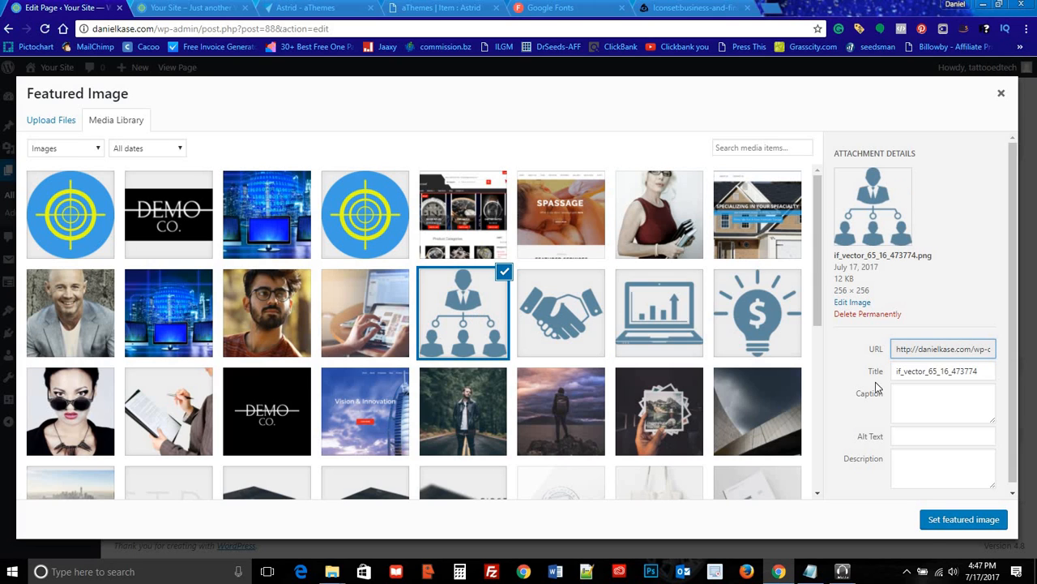
left_click(931, 520)
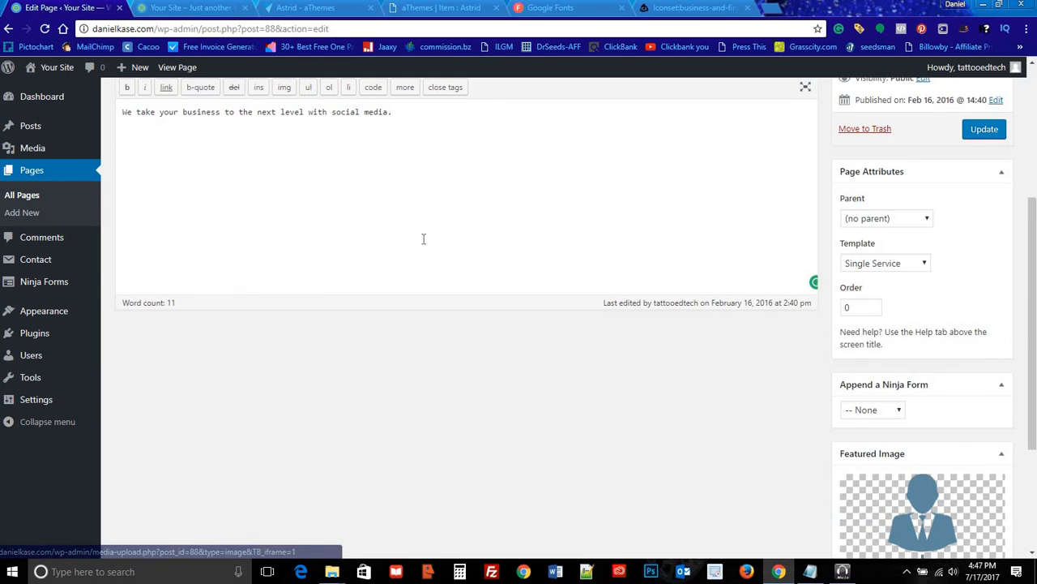
left_click(984, 129)
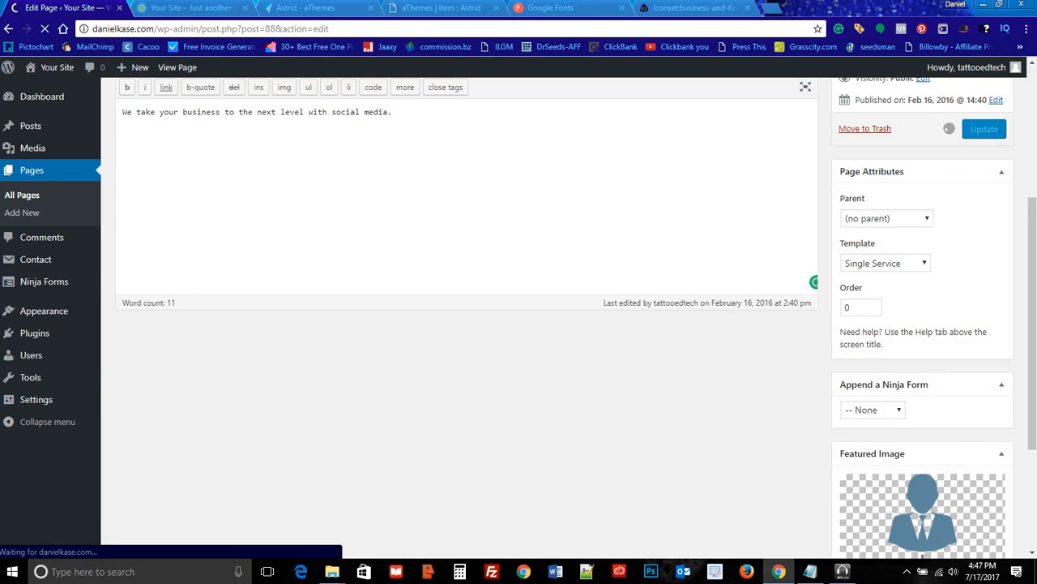
Step: Reload the live homepage and examine the icons and texts in the Our Services section
left_click(188, 8)
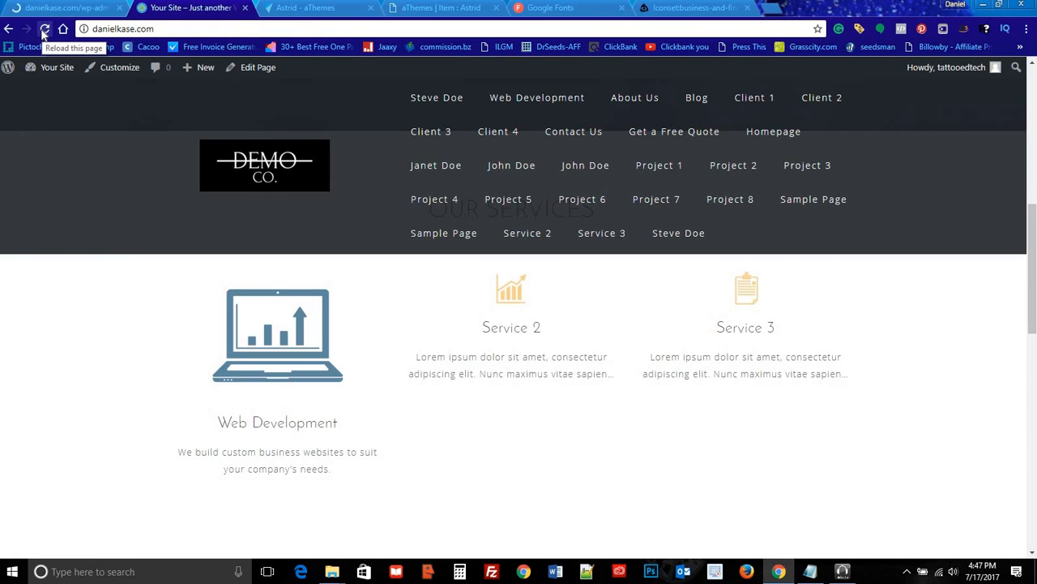
left_click(45, 30)
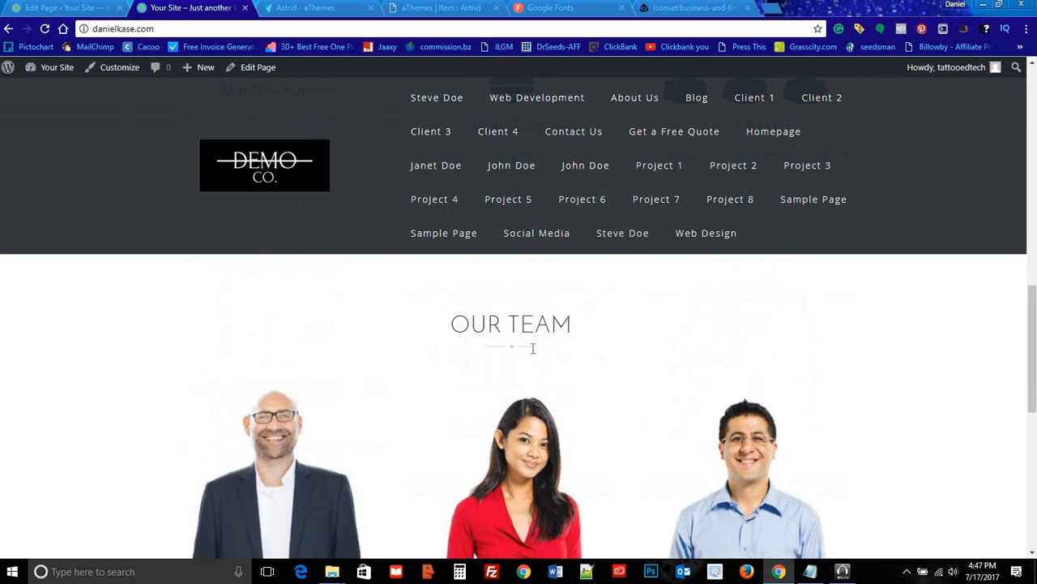
scroll(533, 355, "down", 1)
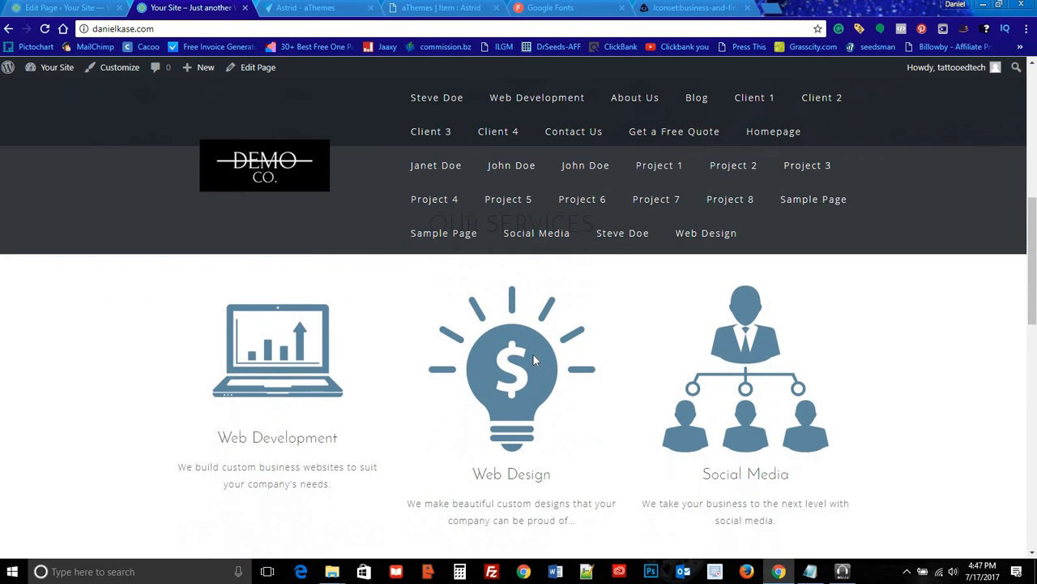
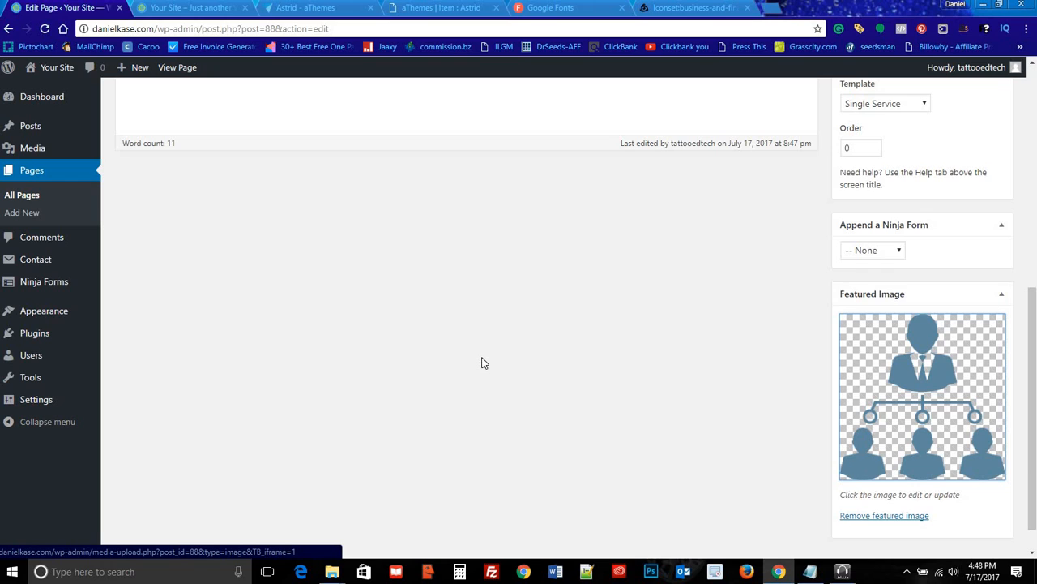
Step: Scale the Social Media page's featured image to 200 × 200, set it as the featured image again and update the page
left_click(915, 372)
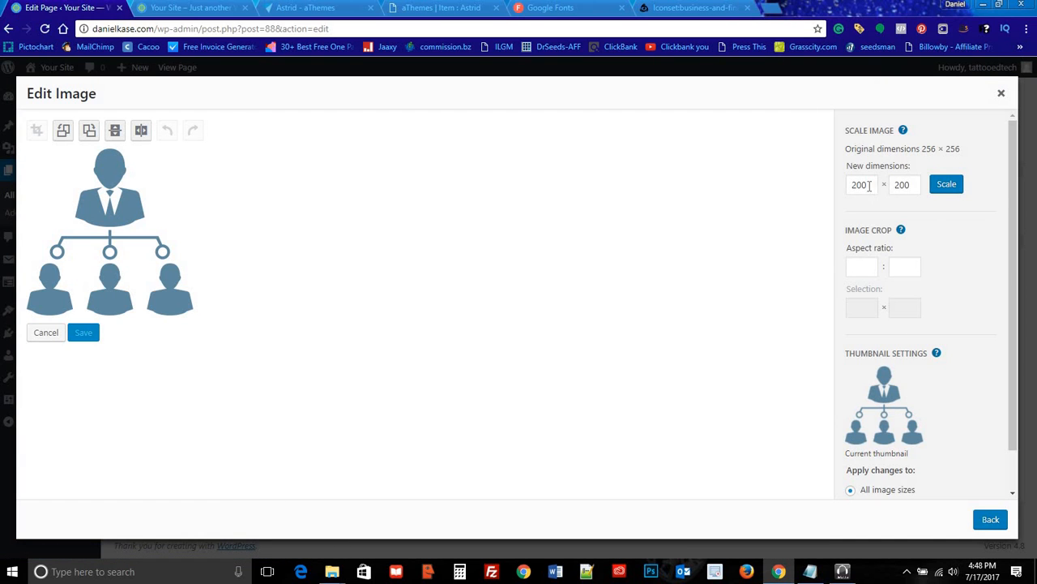
left_click_drag(869, 185, 851, 188)
type("200")
left_click(945, 186)
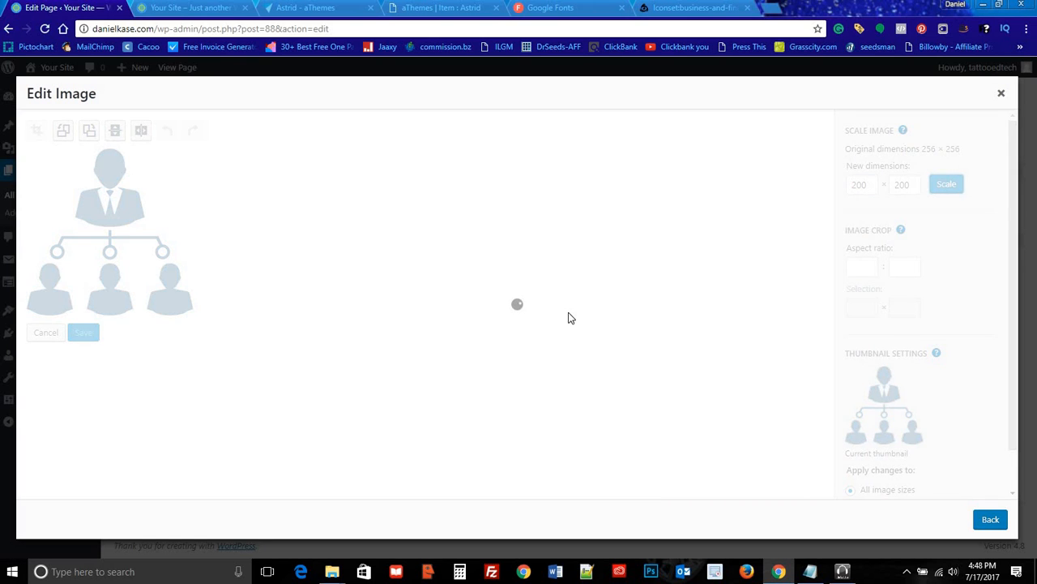
left_click(993, 521)
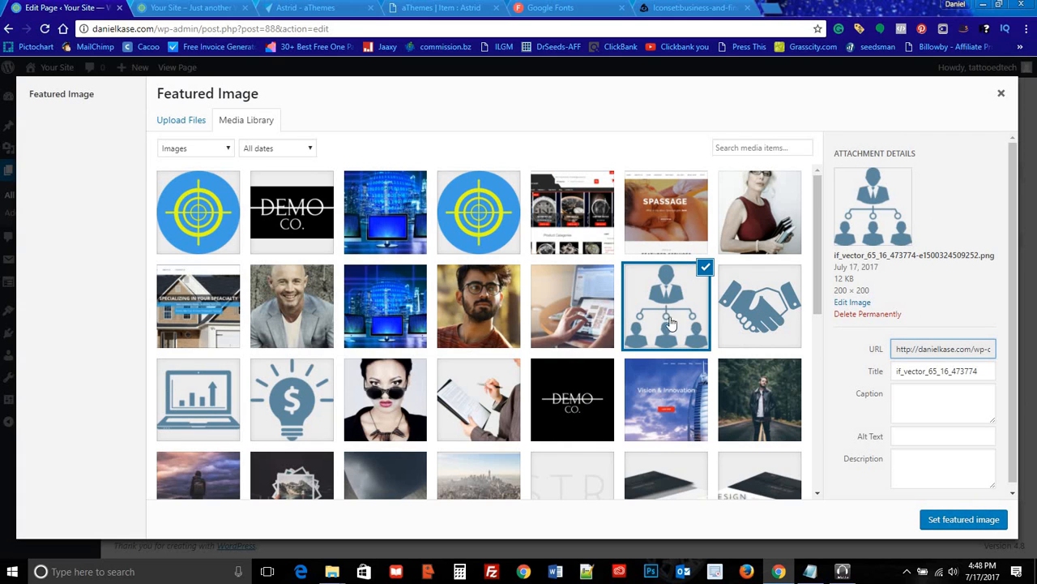
left_click(953, 519)
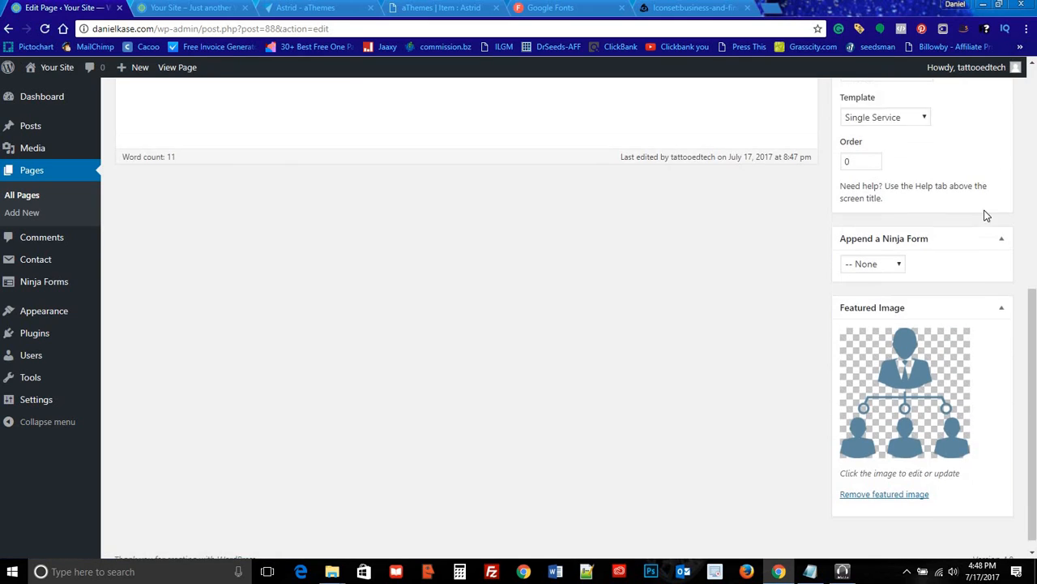
scroll(986, 215, "up", 2)
left_click(980, 167)
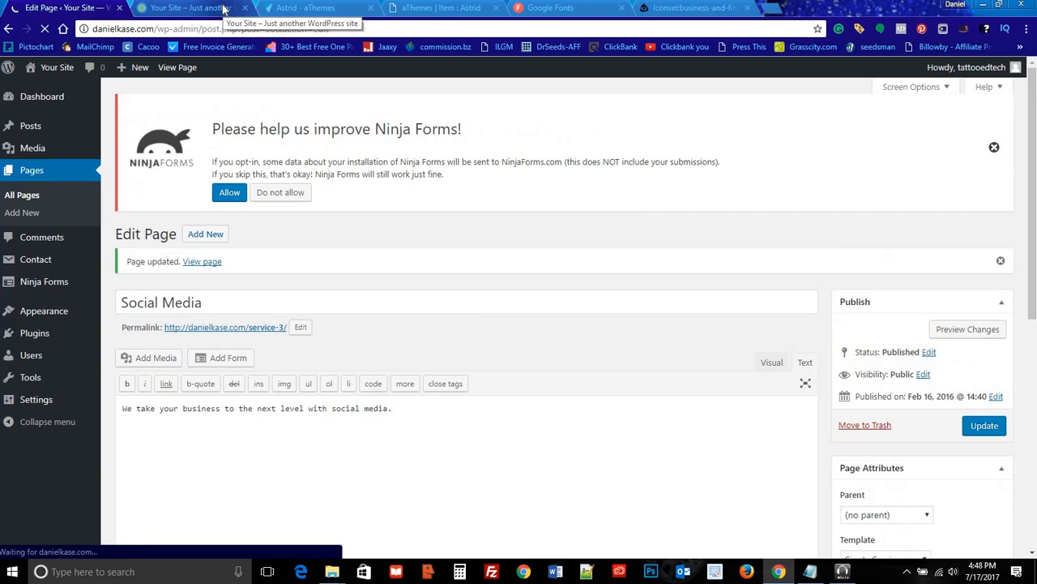
Step: Reload the live homepage to compare the Social Media icon's size with the other services, and return to the page editor
left_click(228, 7)
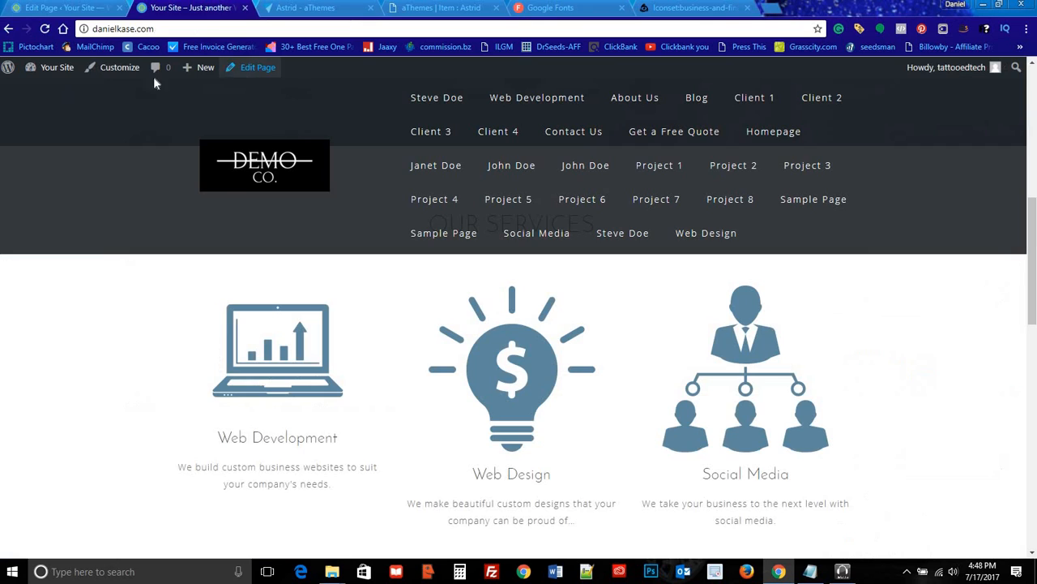
left_click(45, 30)
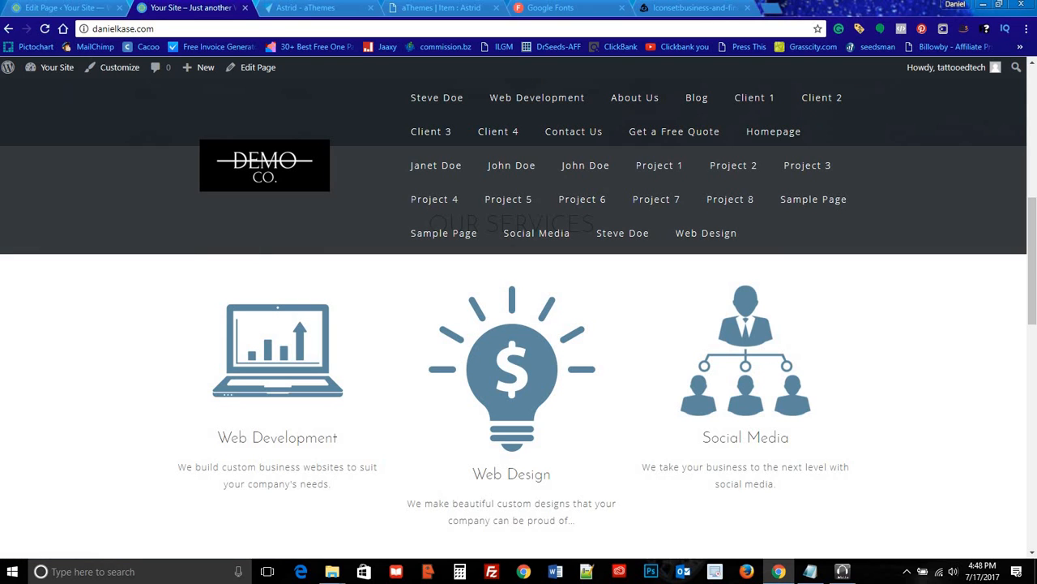
left_click(69, 10)
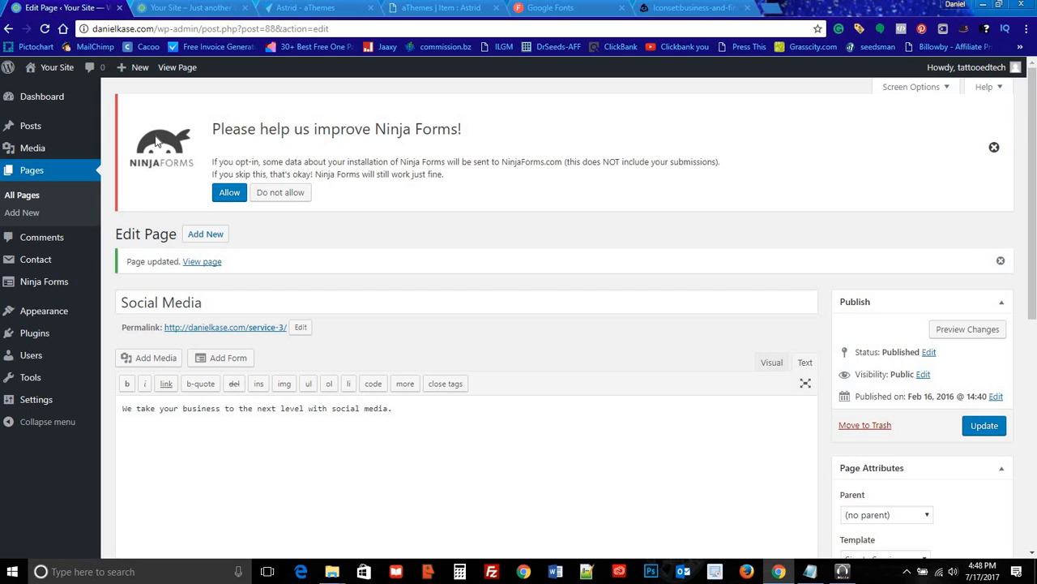
Step: Open the Web Design page for editing from the second page of the Pages list and go to its featured image
left_click(26, 197)
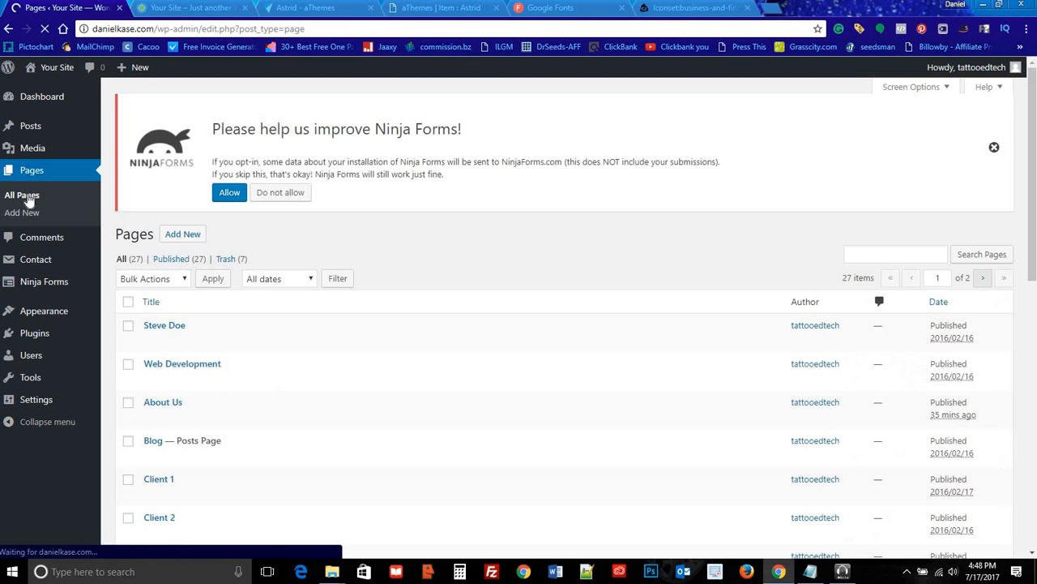
scroll(273, 288, "down", 7)
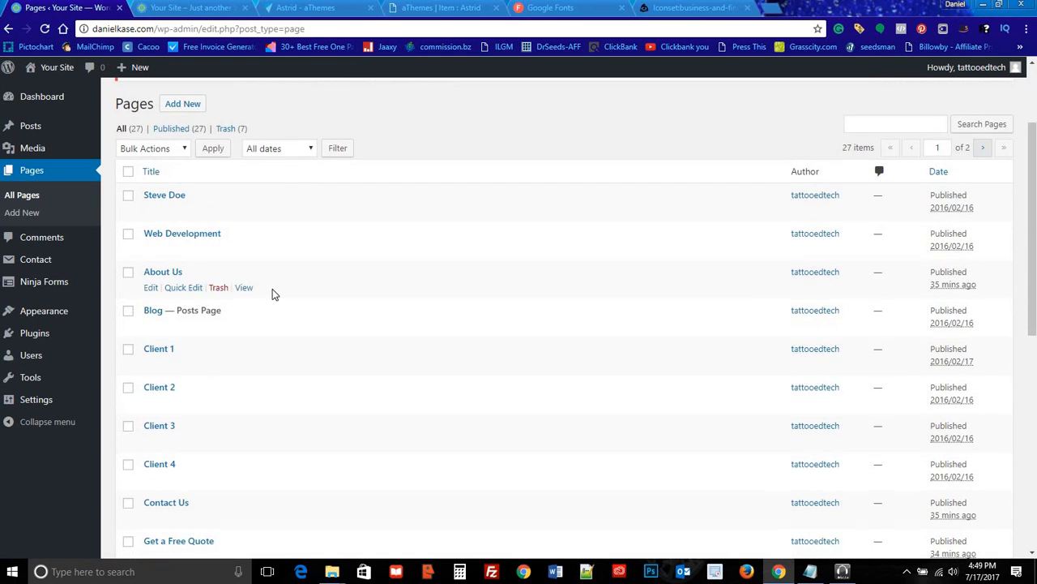
scroll(567, 276, "down", 1)
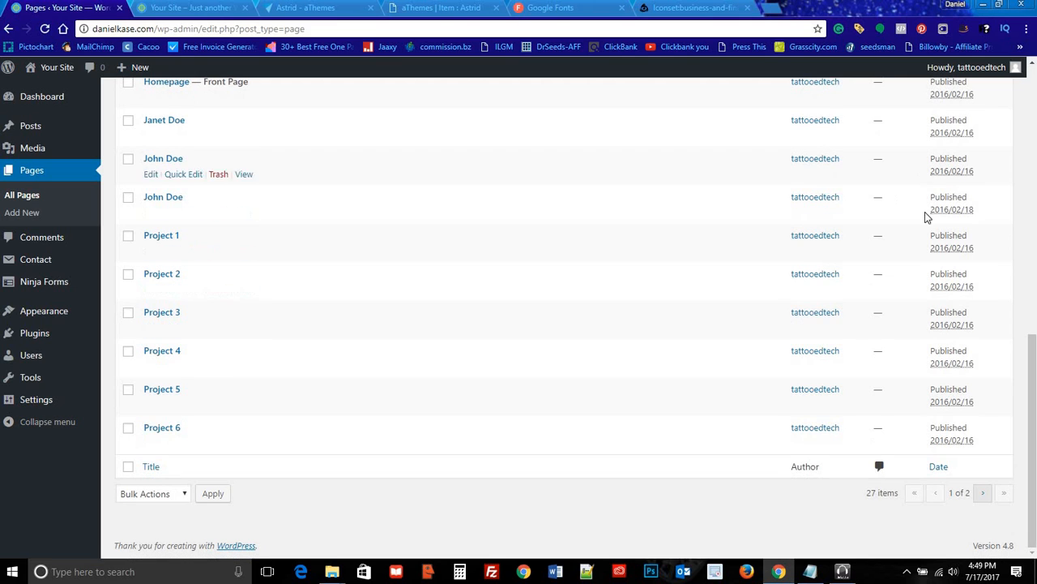
left_click(982, 492)
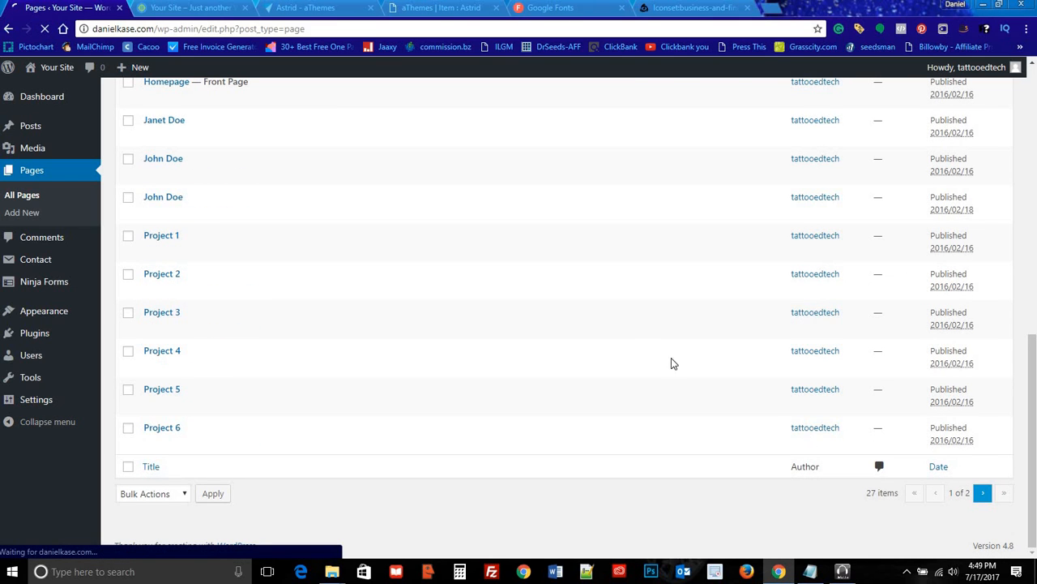
scroll(431, 260, "down", 2)
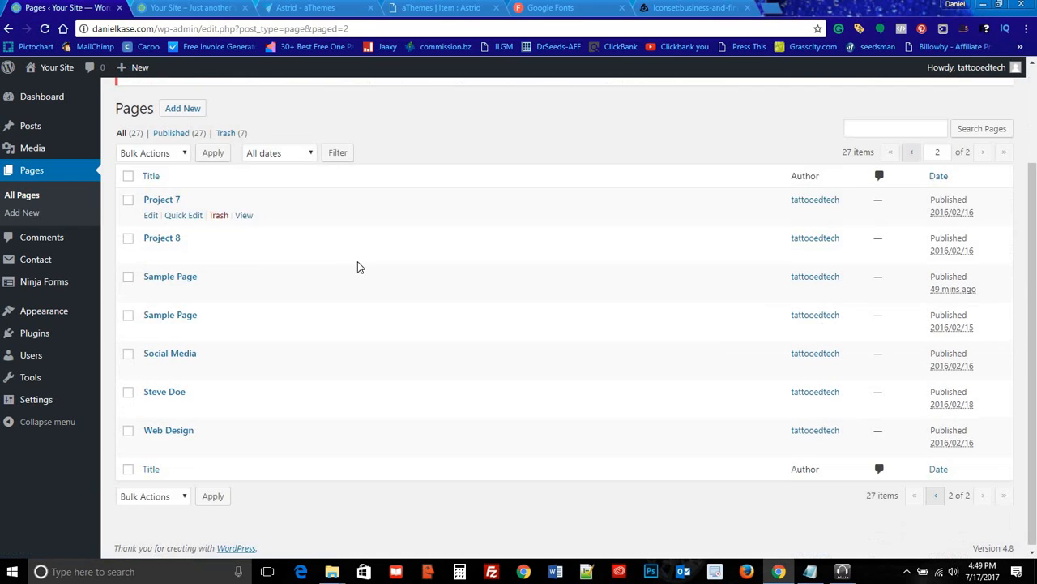
left_click(173, 430)
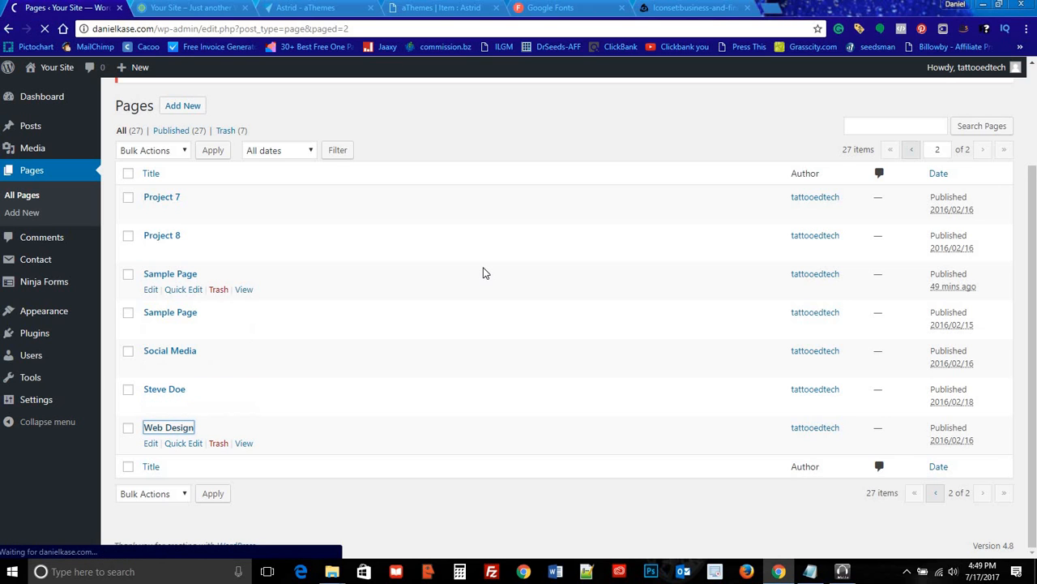
scroll(745, 261, "down", 5)
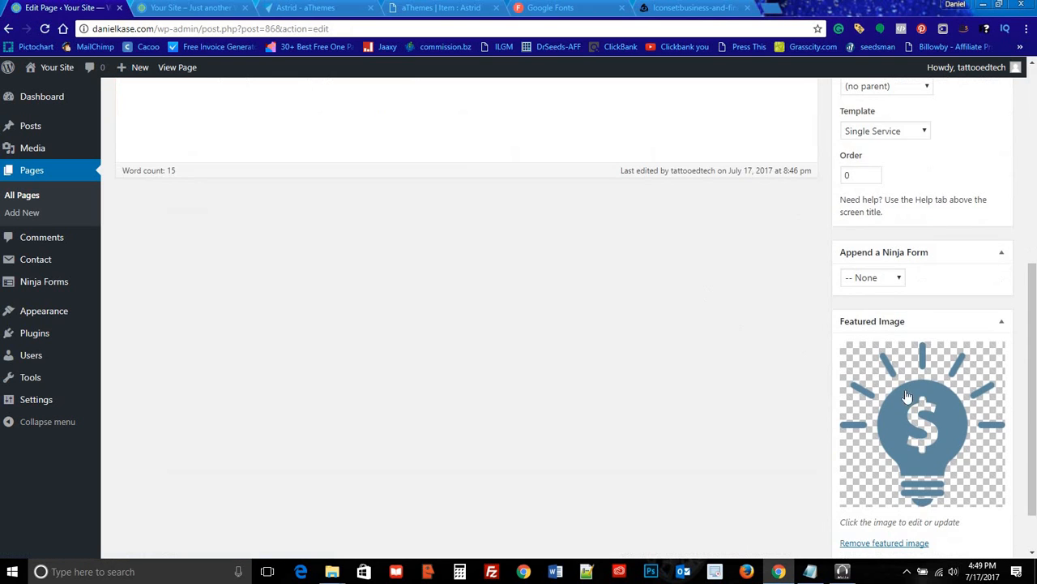
Step: Scale the Web Design page's light bulb featured image to 200 × 200 and return to the media library
left_click(906, 398)
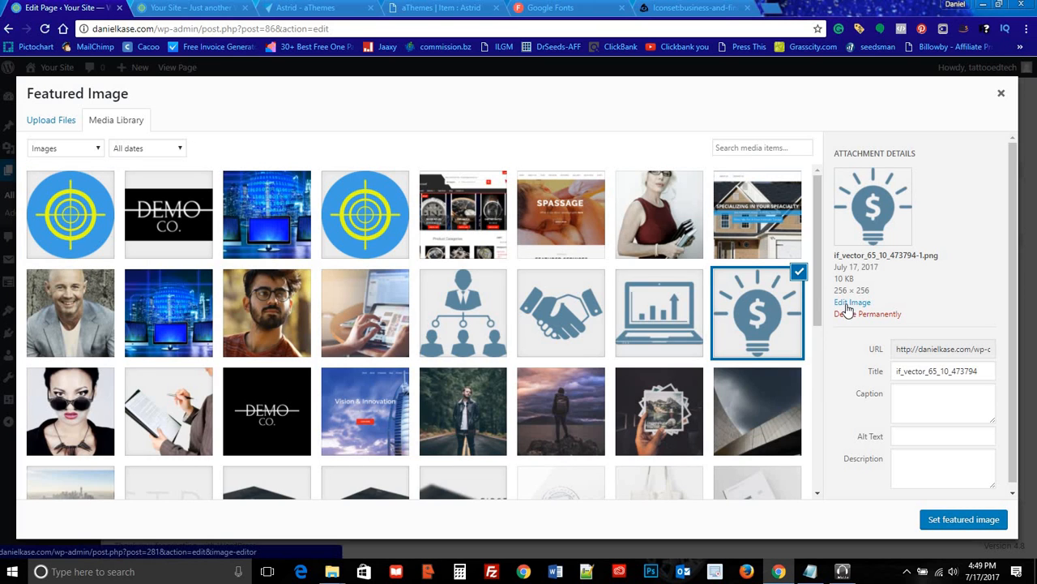
left_click(851, 302)
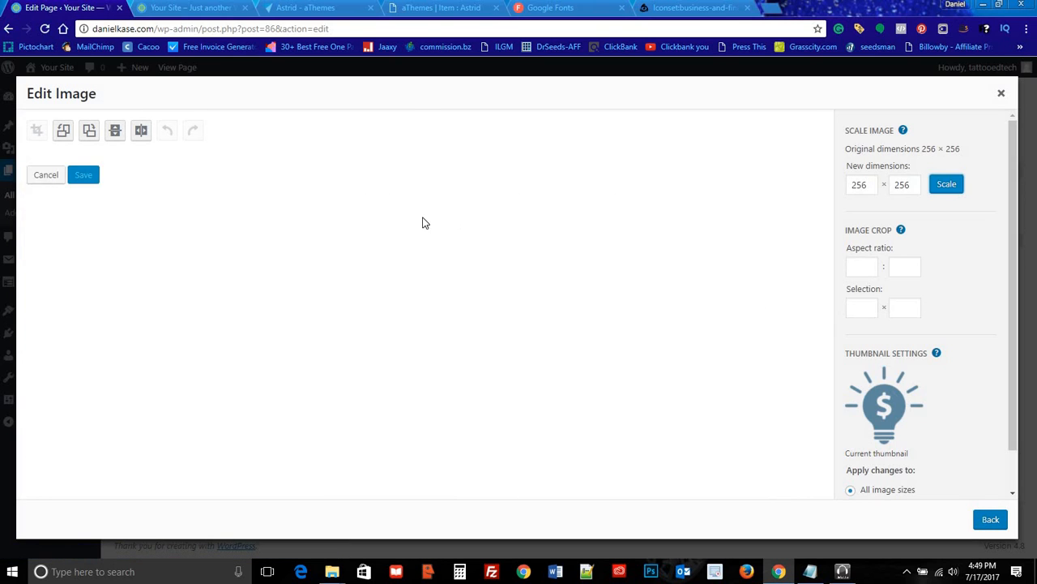
double_click(843, 185)
type("200")
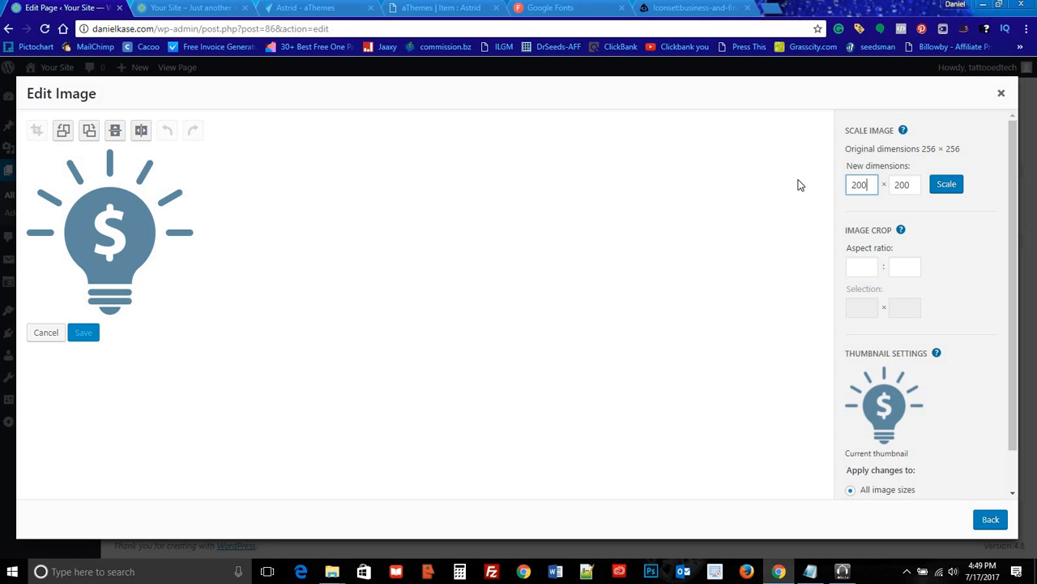
left_click(945, 185)
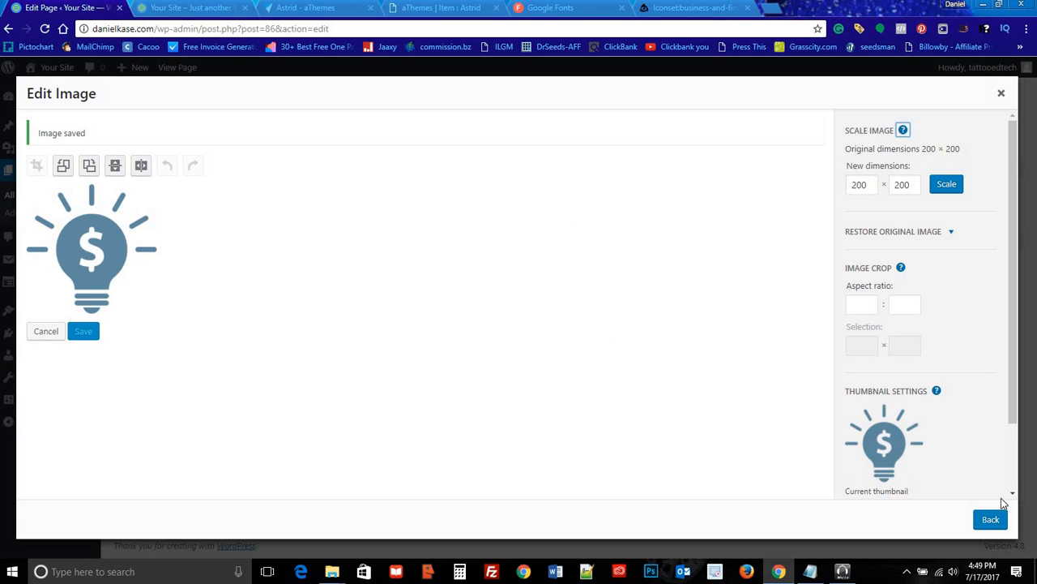
left_click(990, 520)
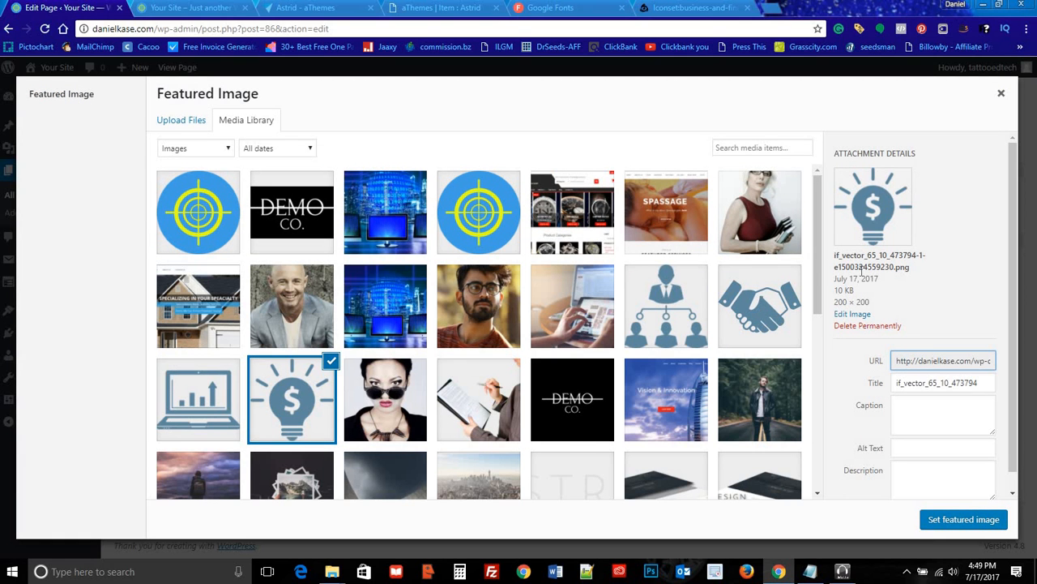
Step: Set the scaled light bulb icon as the Web Design page's featured image again and update the page
left_click(962, 519)
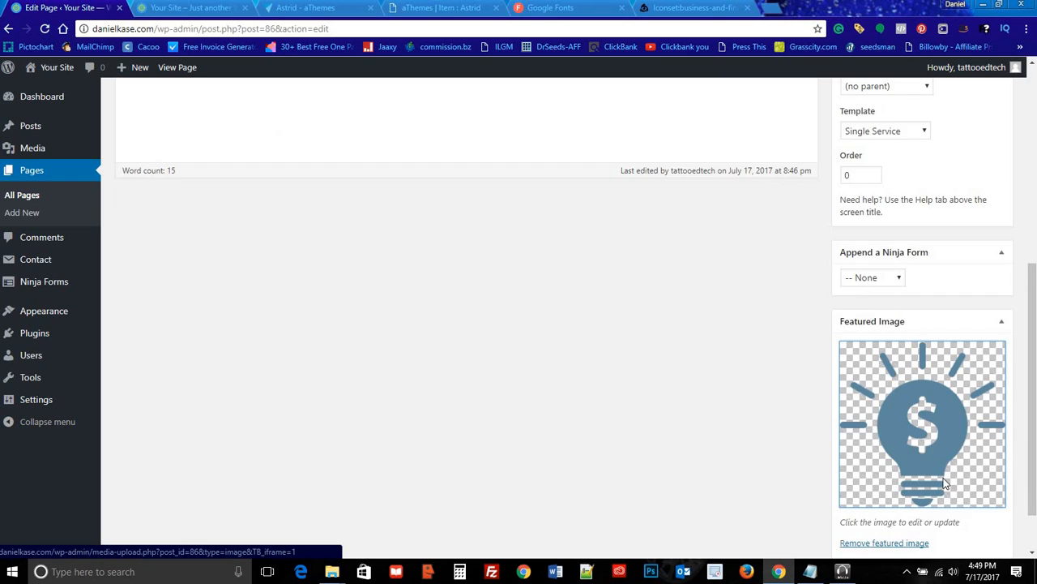
scroll(982, 294, "up", 6)
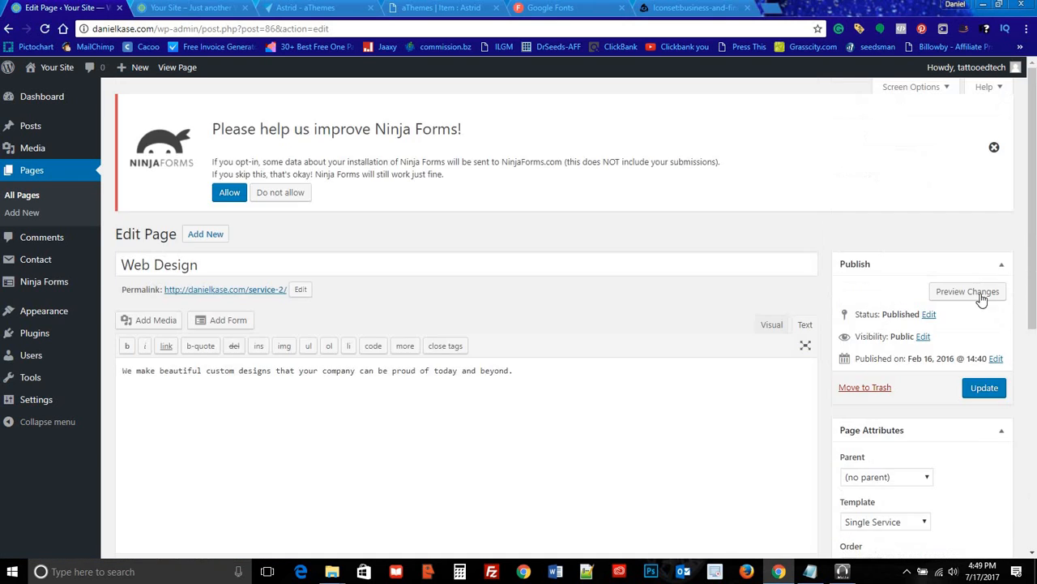
scroll(980, 306, "down", 7)
scroll(982, 316, "up", 7)
left_click(984, 387)
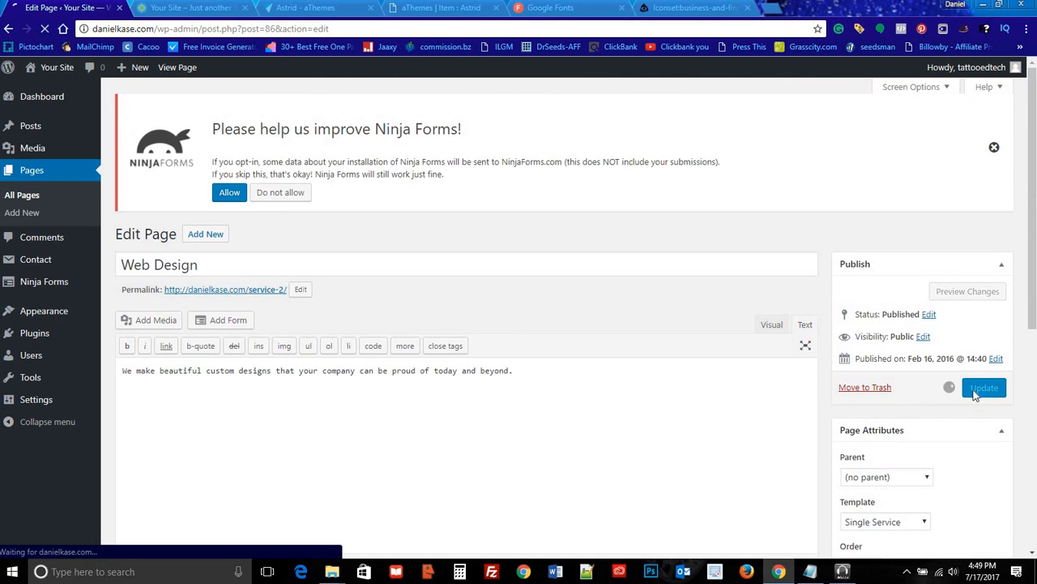
Step: Reload the live homepage and compare the size of the Web Design icon and its text with the other services
left_click(185, 9)
left_click(45, 30)
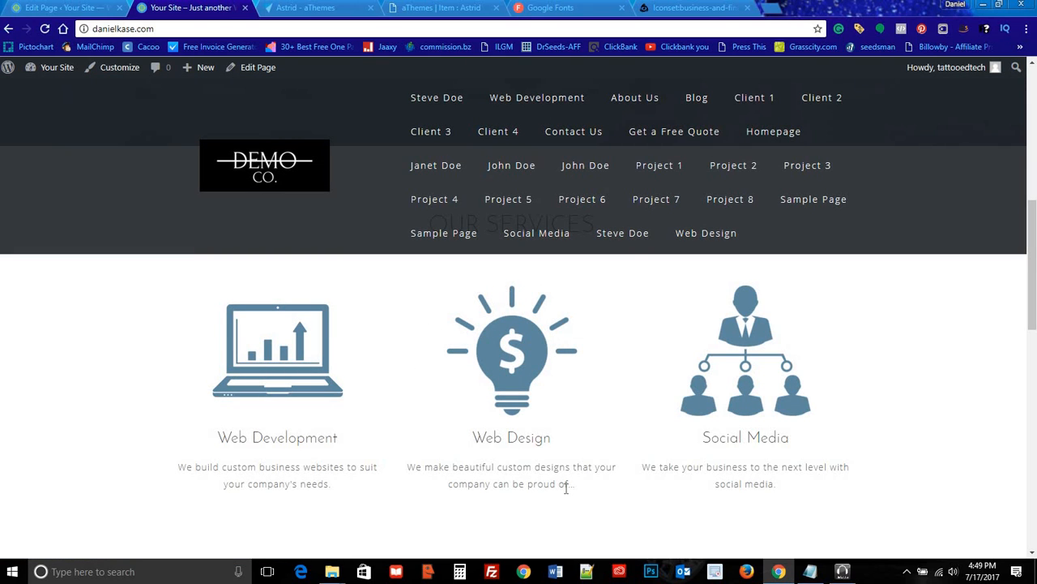
left_click_drag(566, 487, 588, 486)
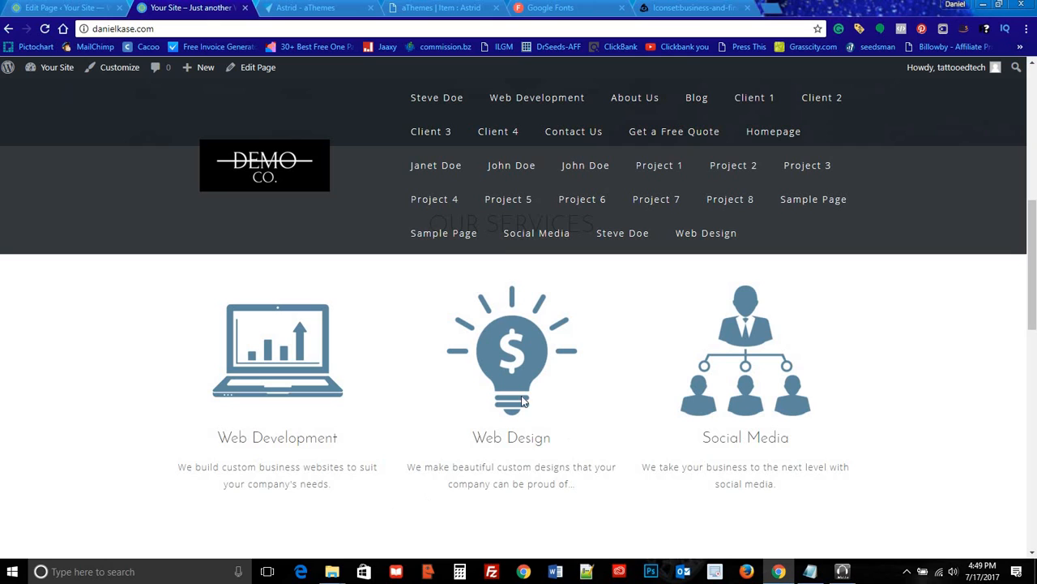
Step: View the Web Development service page from the homepage, then go back to the homepage
left_click(292, 442)
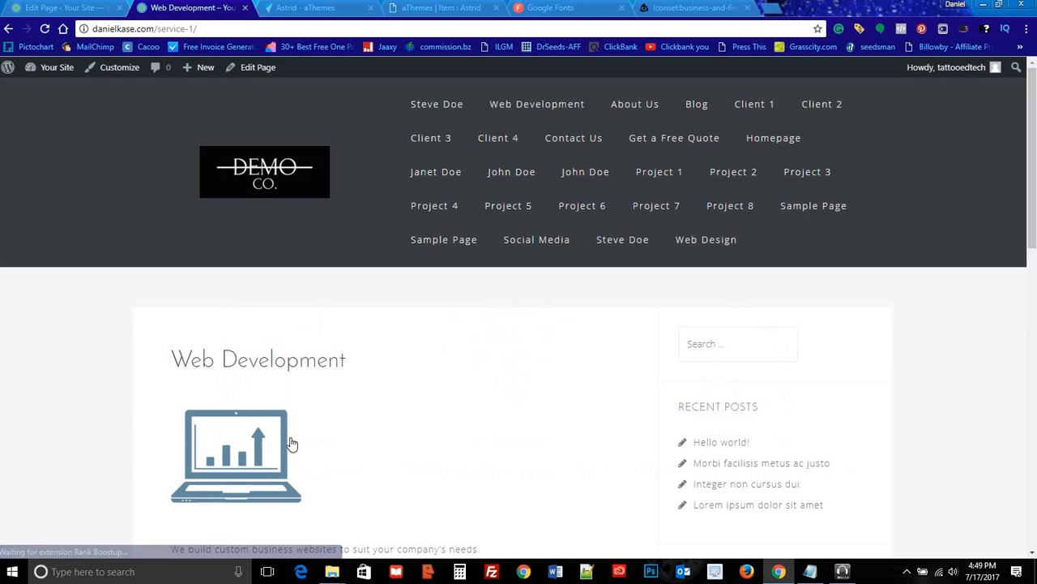
scroll(365, 384, "down", 3)
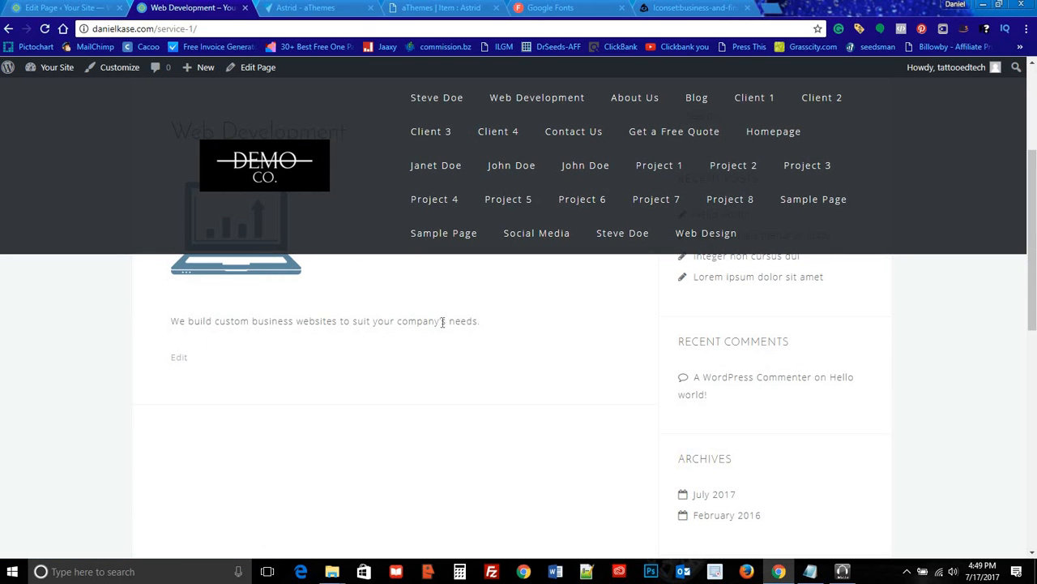
scroll(523, 364, "up", 3)
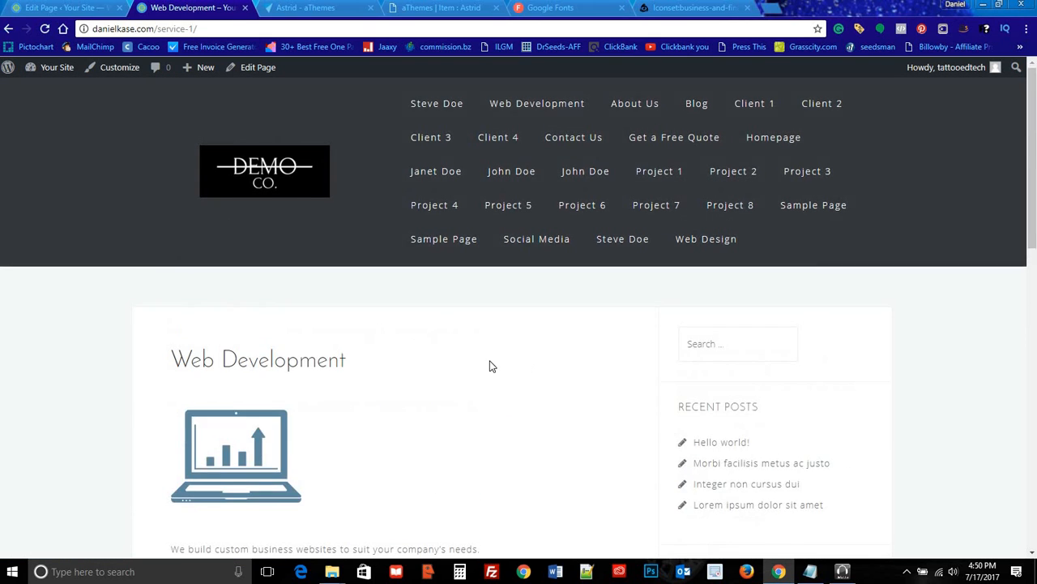
left_click(10, 29)
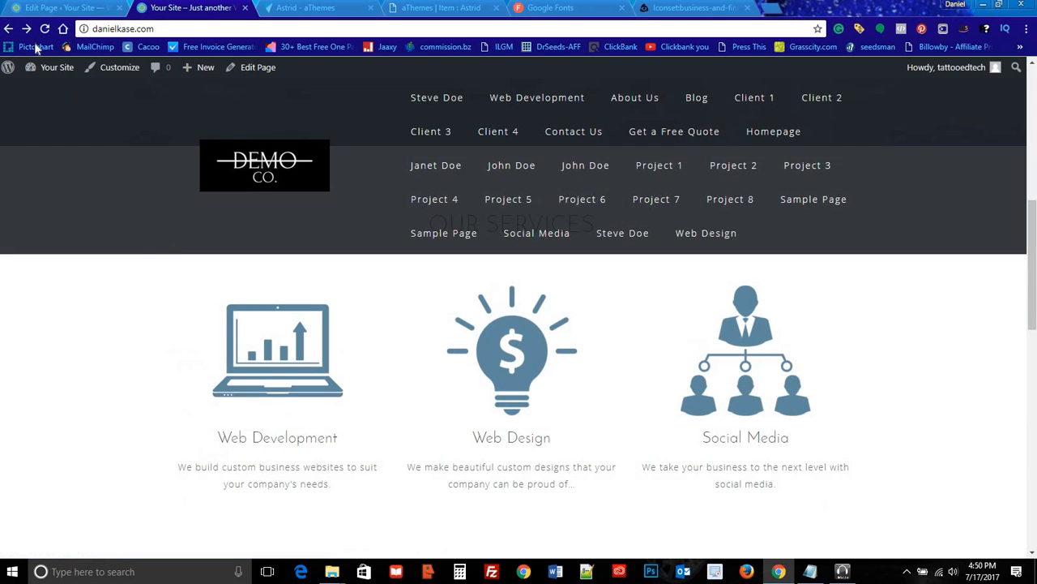
Step: Examine the Our Services and Our Team sections on the live homepage
left_click(29, 8)
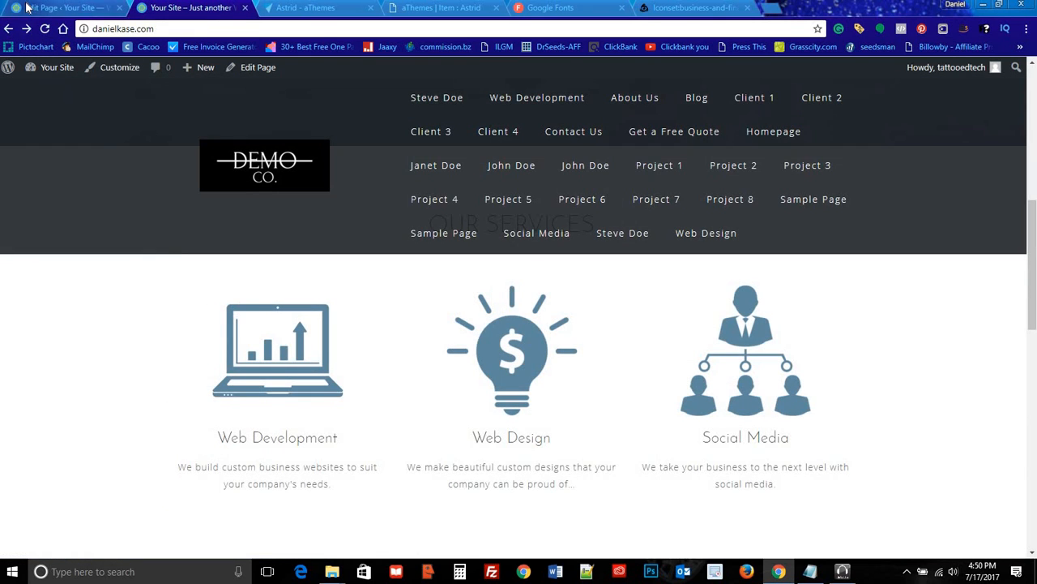
left_click(224, 12)
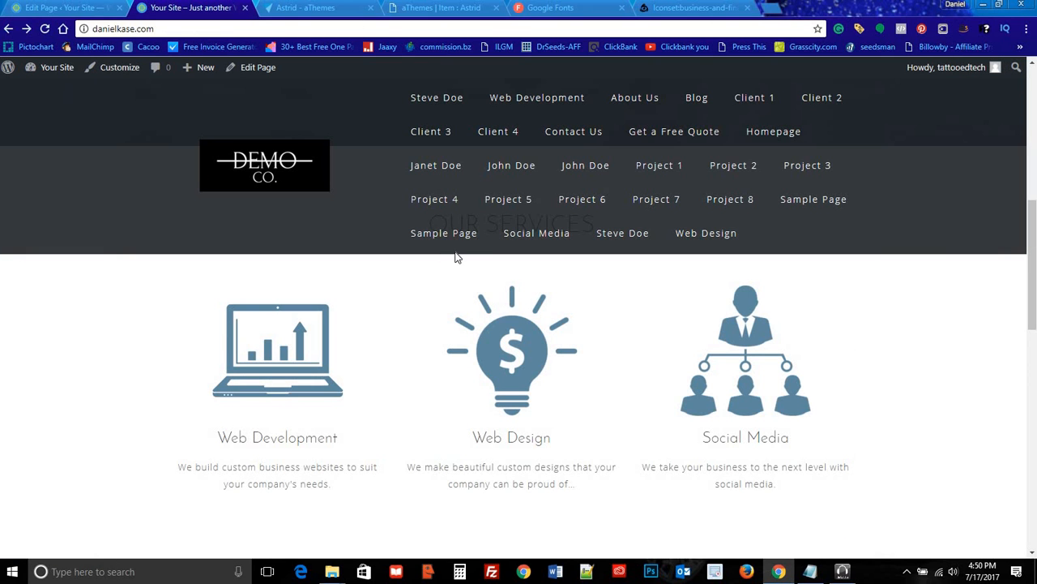
scroll(463, 247, "down", 3)
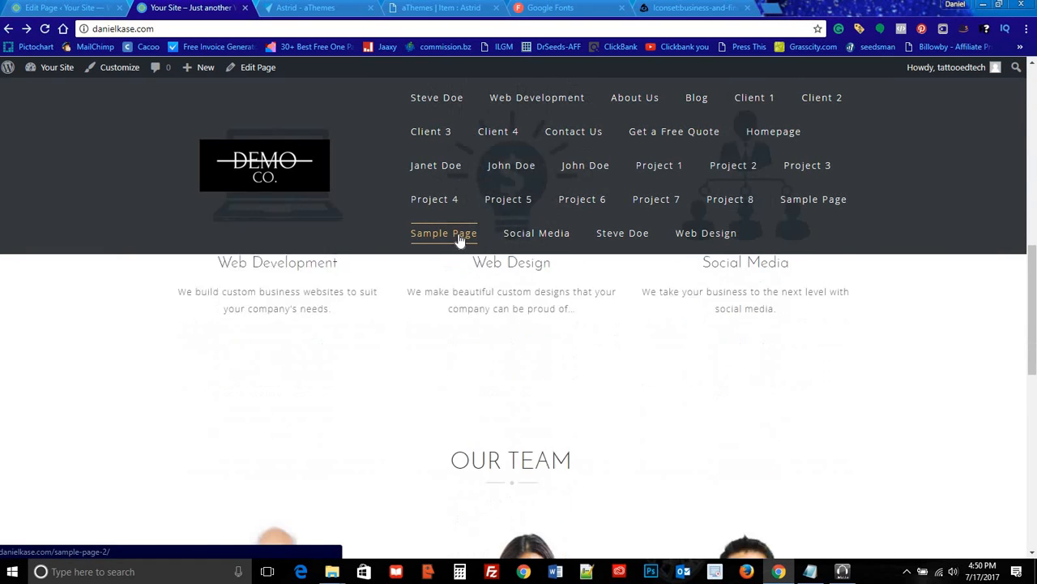
scroll(454, 349, "down", 2)
scroll(475, 349, "up", 1)
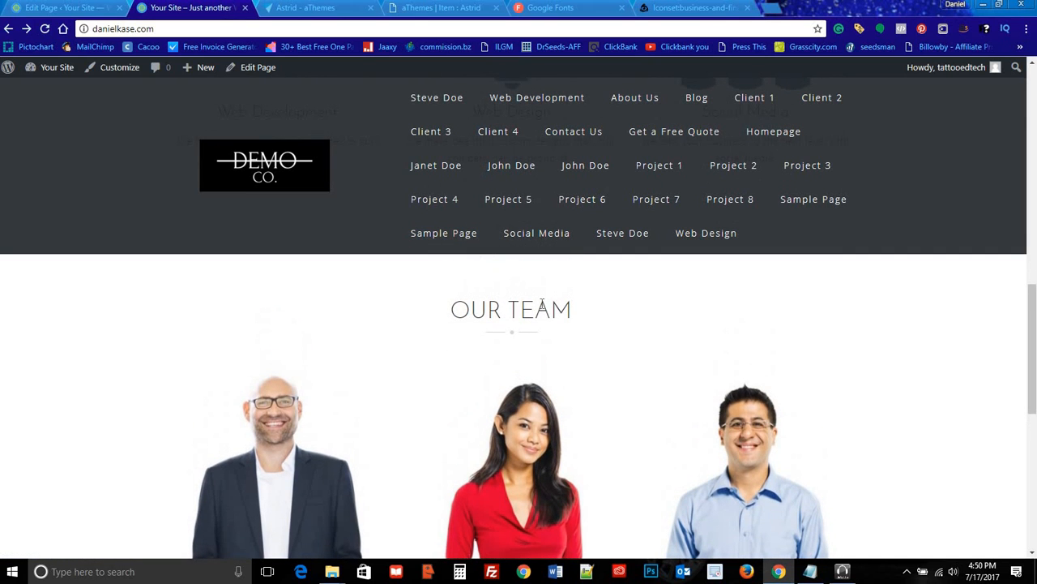
scroll(496, 316, "up", 5)
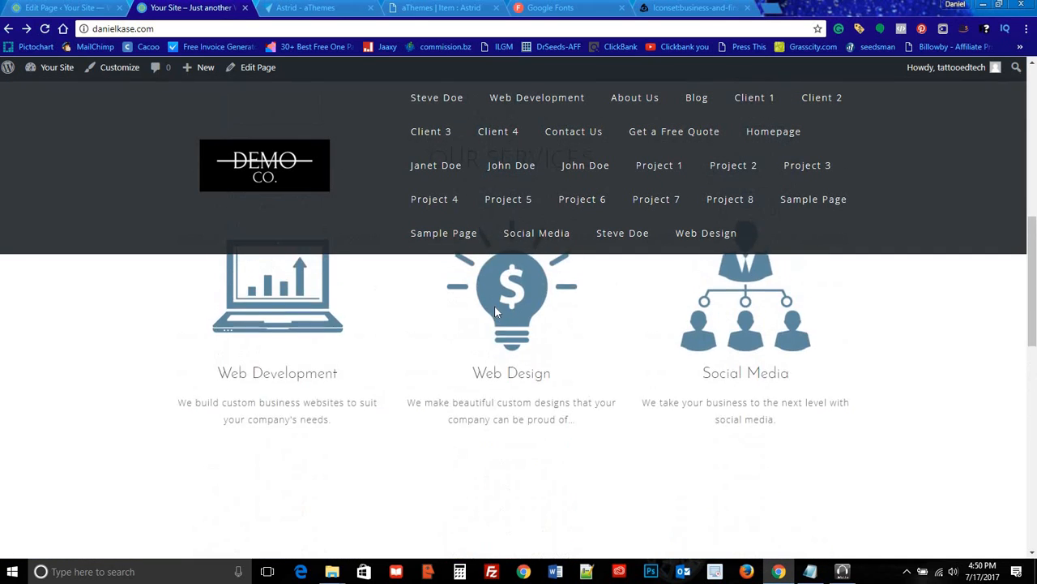
scroll(429, 294, "down", 1)
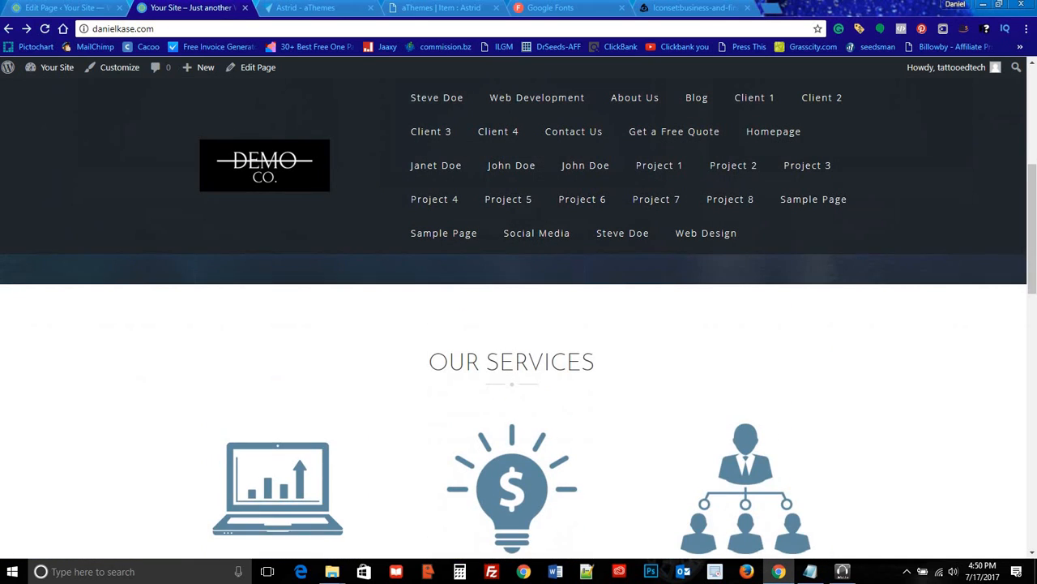
Step: Open the theme customizer and expand the Our Services widget in the Page - Homepage widget area
left_click(64, 7)
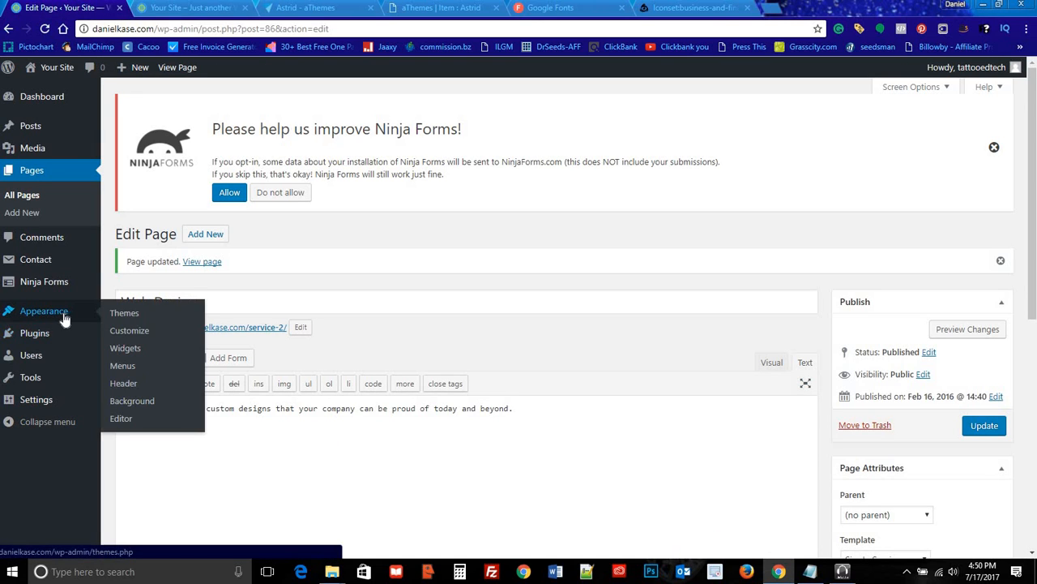
mouse_move(65, 319)
left_click(130, 332)
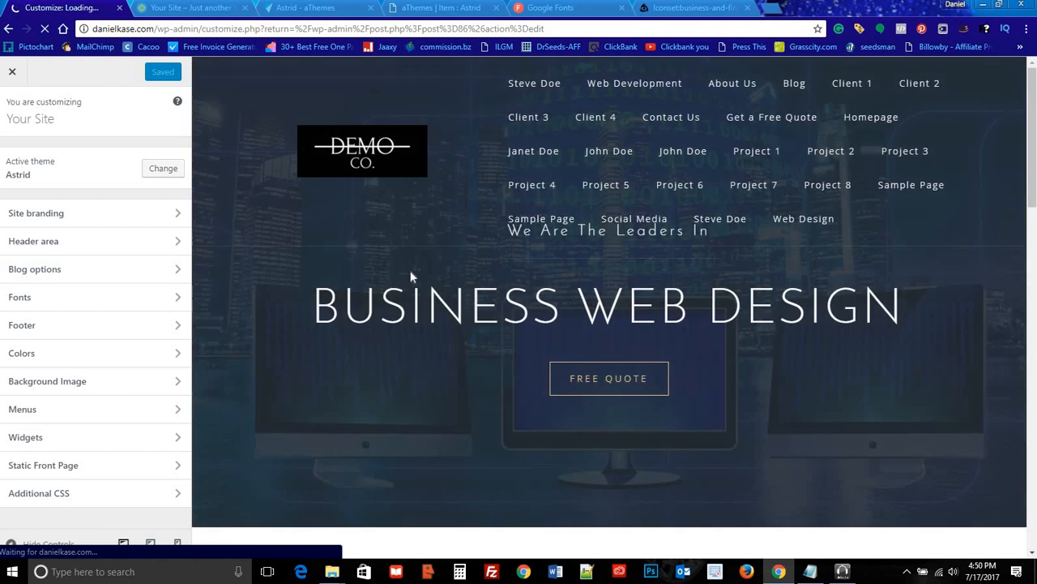
scroll(413, 280, "down", 3)
scroll(440, 303, "down", 4)
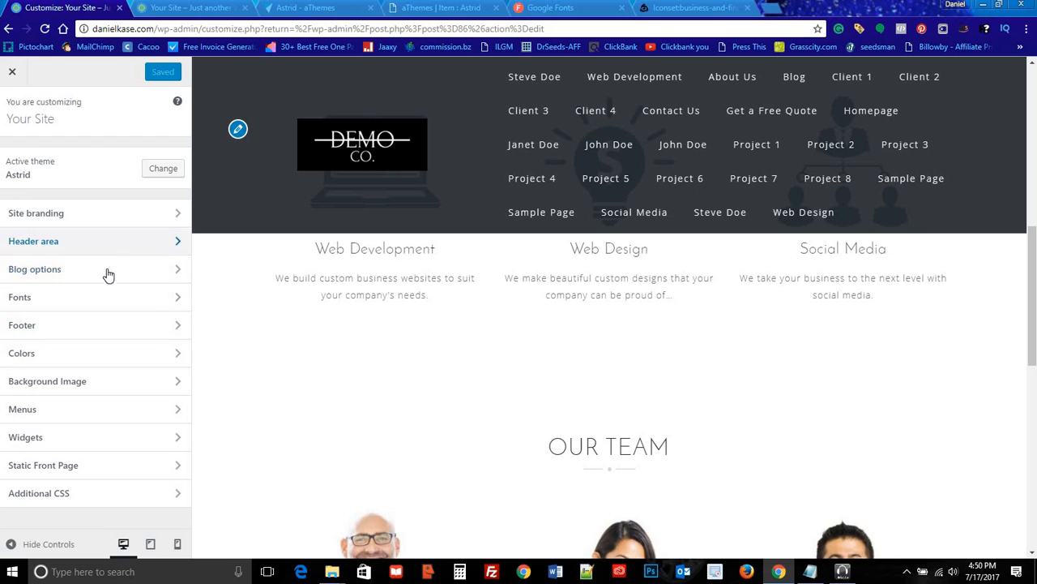
left_click(70, 438)
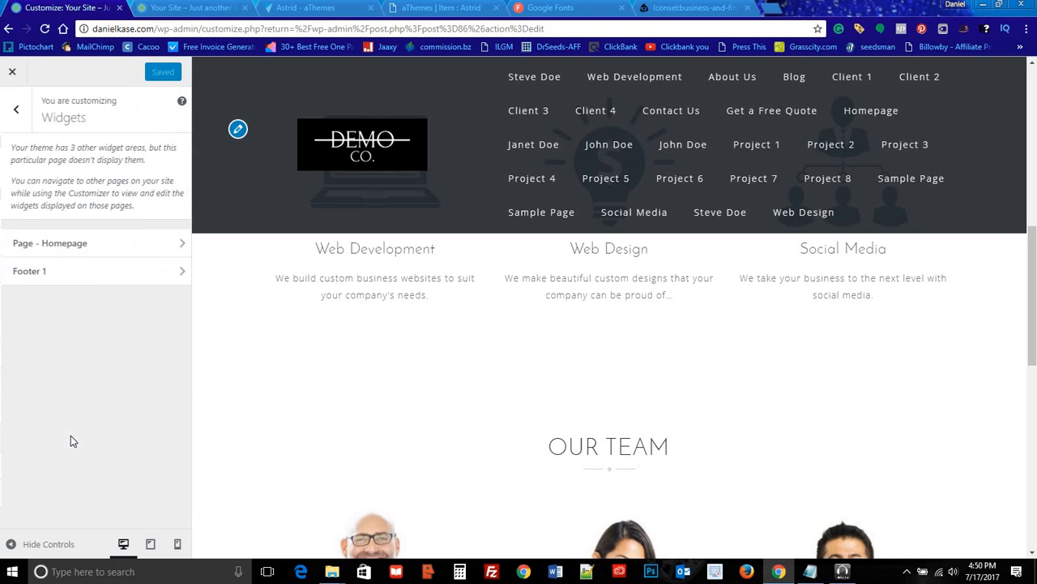
left_click(105, 243)
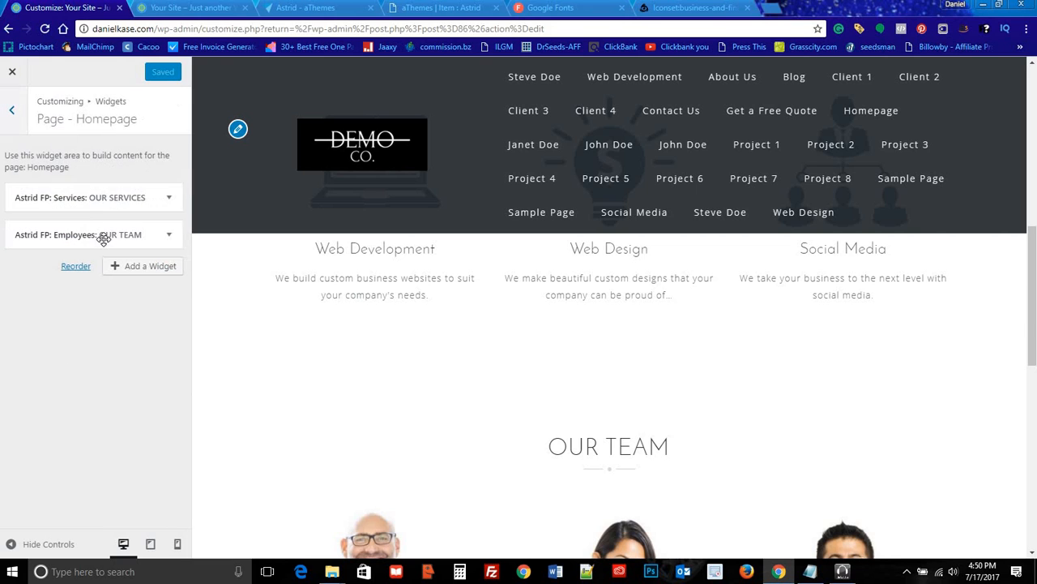
left_click(117, 199)
Step: Go through the Our Services widget's settings and expand its Styling options to examine them
scroll(128, 370, "down", 3)
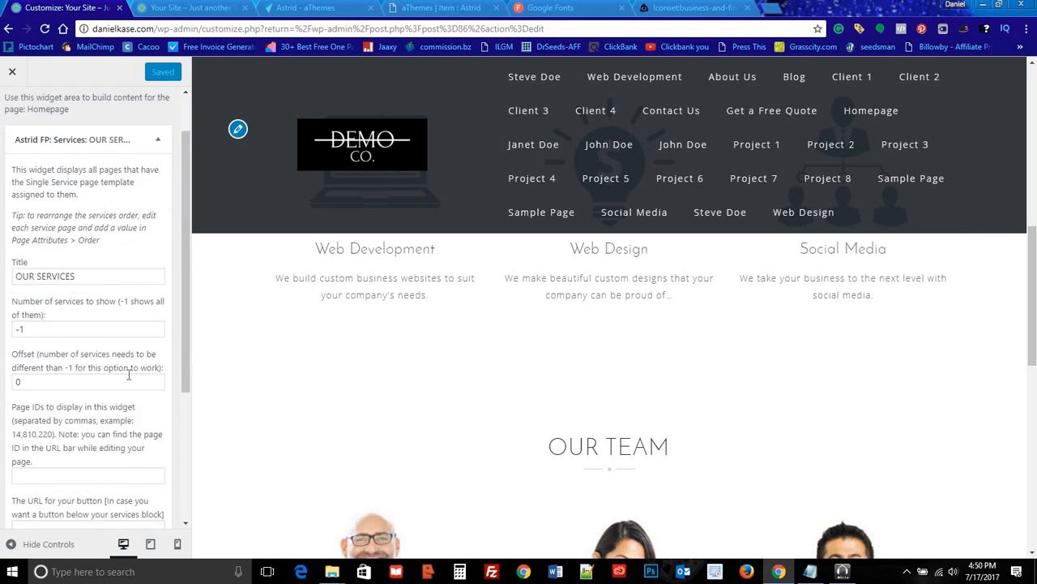
scroll(127, 377, "down", 1)
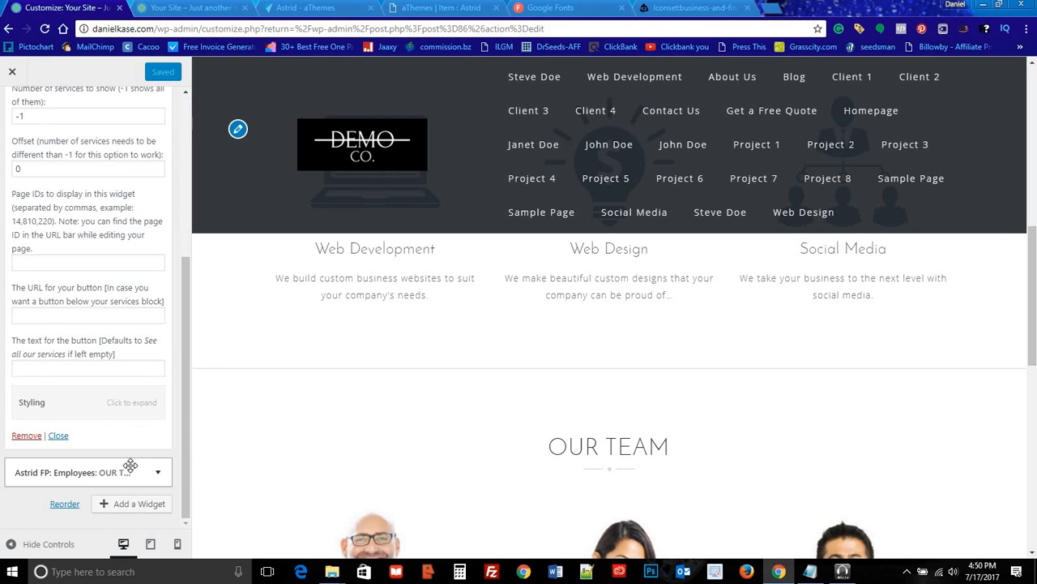
left_click(130, 409)
scroll(126, 407, "down", 4)
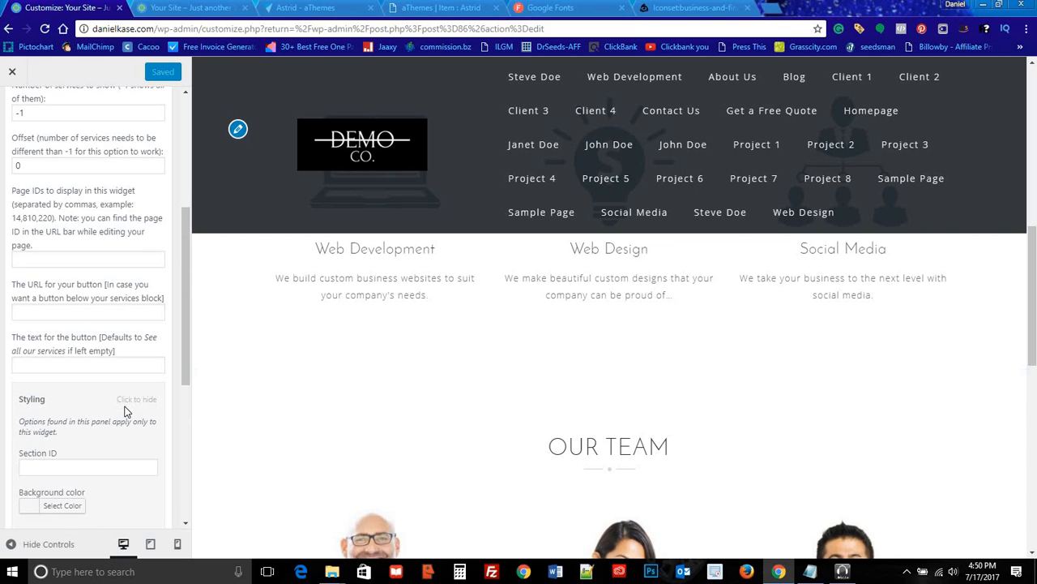
scroll(127, 386, "up", 1)
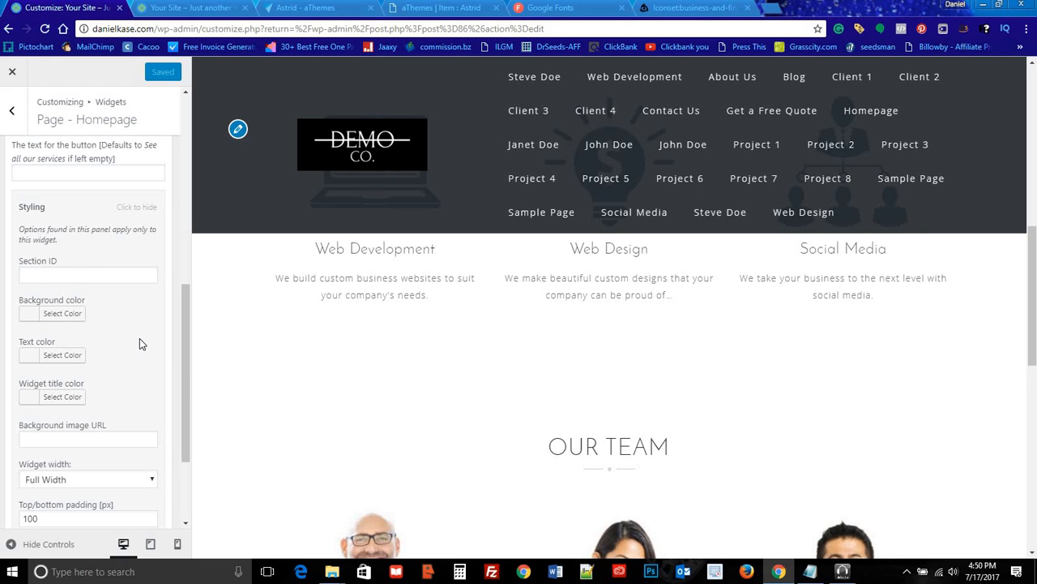
scroll(140, 338, "down", 2)
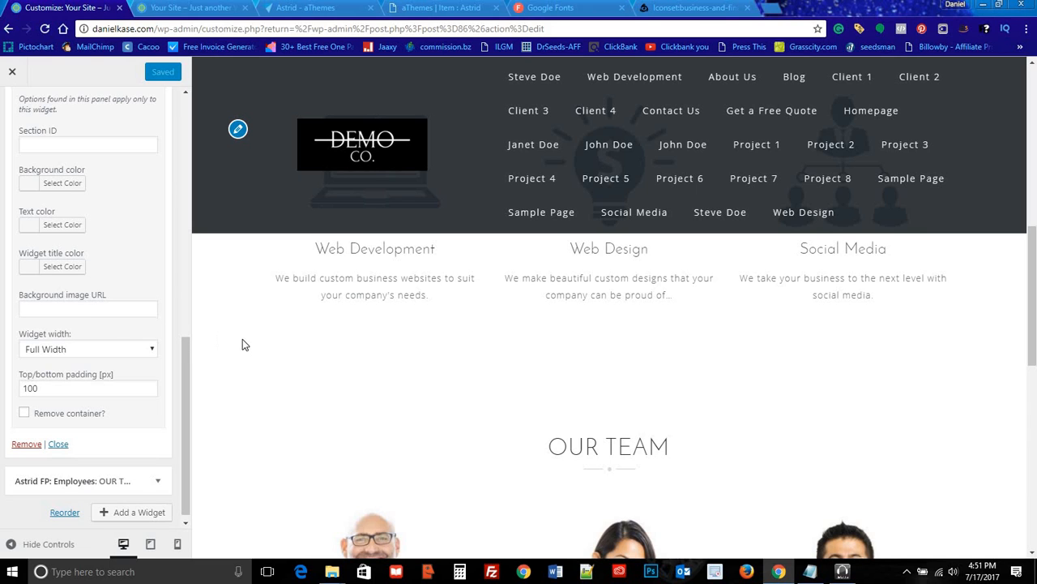
Step: Review the Our Services widget's settings alongside the Our Services and Our Team sections in the preview
scroll(242, 345, "down", 2)
scroll(201, 344, "up", 1)
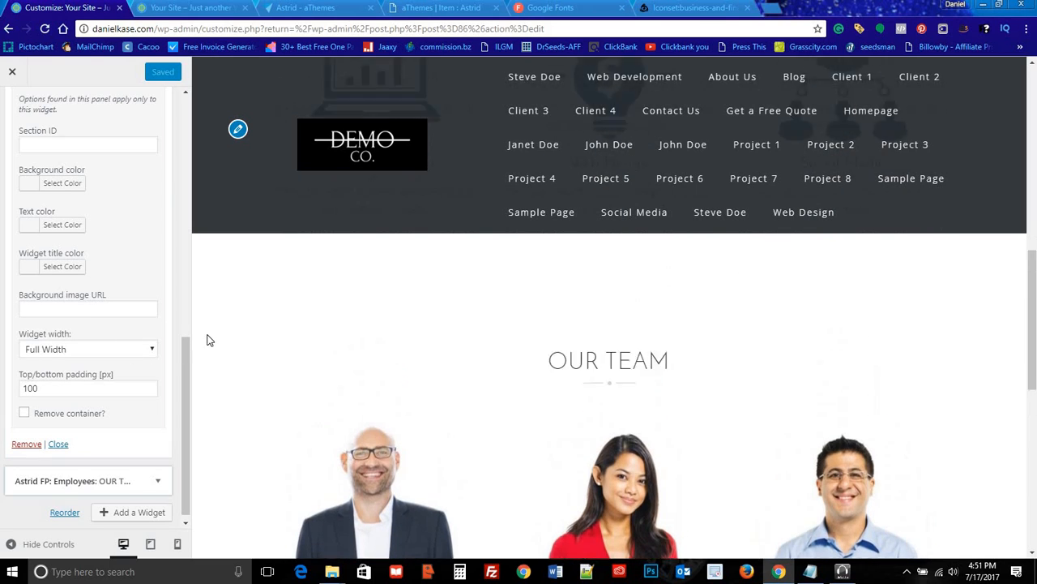
scroll(207, 340, "up", 3)
scroll(122, 243, "up", 4)
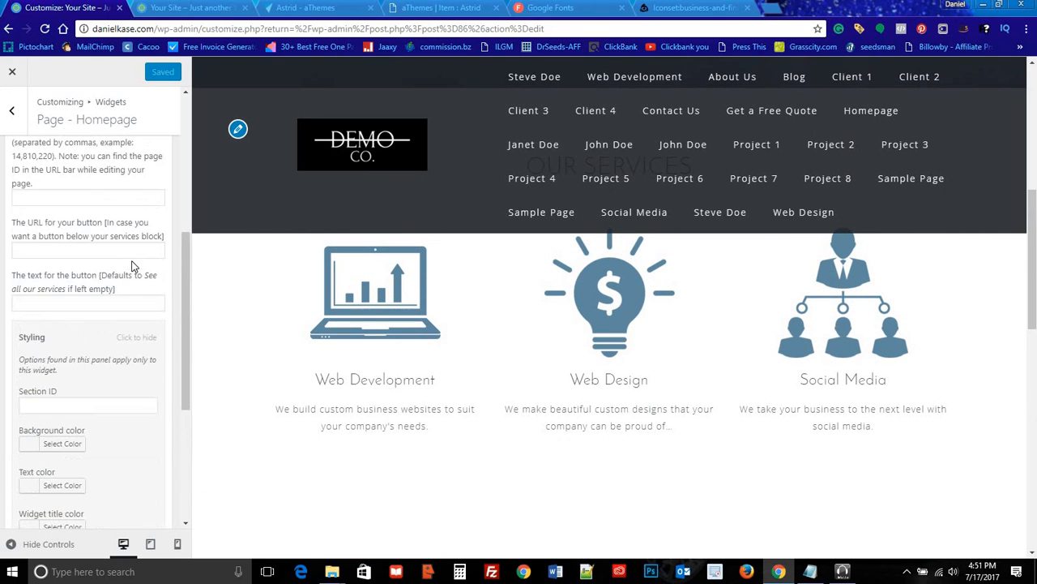
scroll(136, 269, "up", 4)
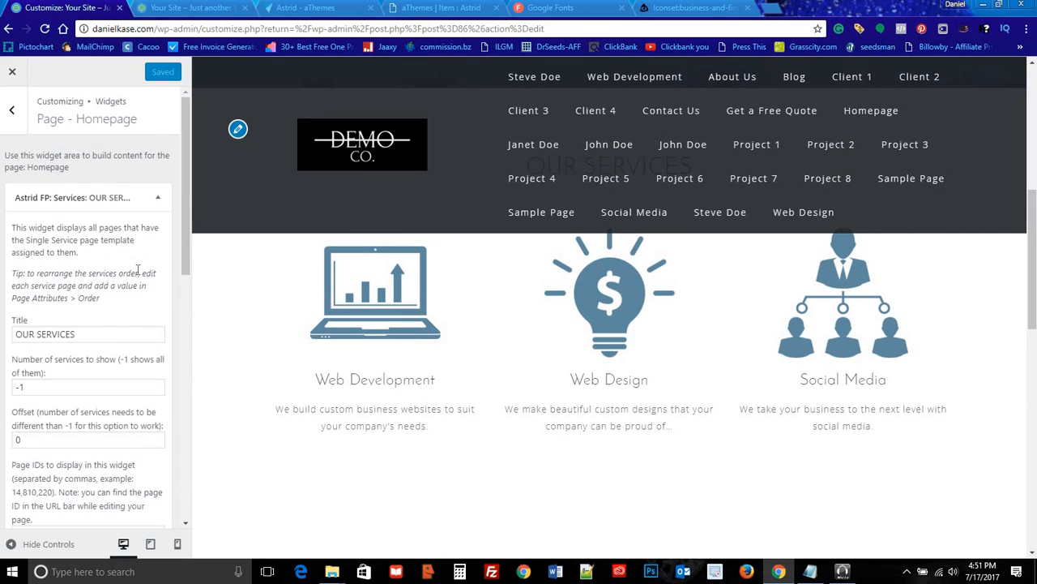
scroll(136, 271, "down", 8)
scroll(137, 275, "down", 1)
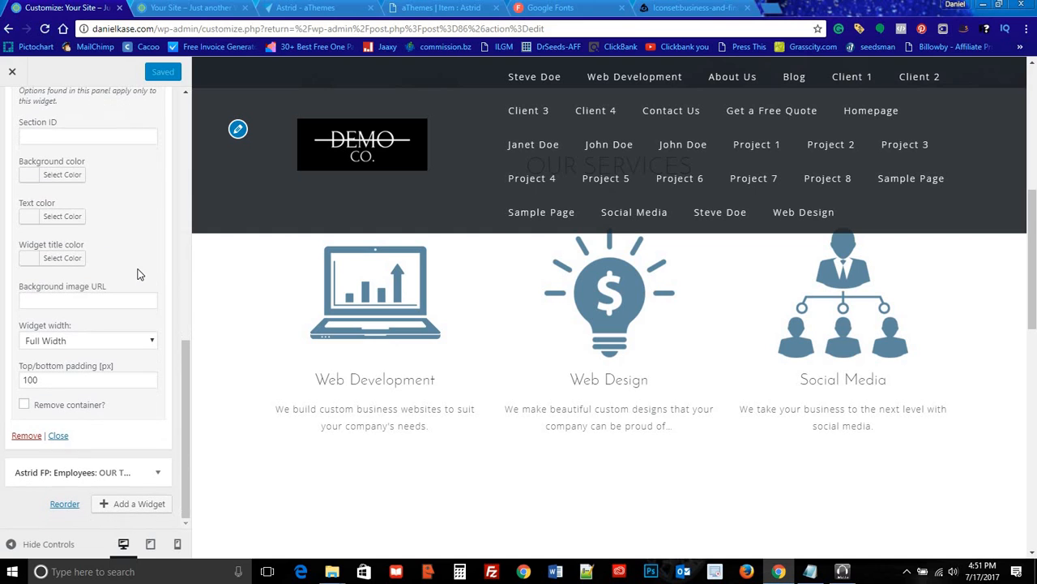
Step: Try the 1/2 and 1/3 widget widths on the Our Services widget, snooze the Windows update notice, and return the width to Full Width
left_click(101, 340)
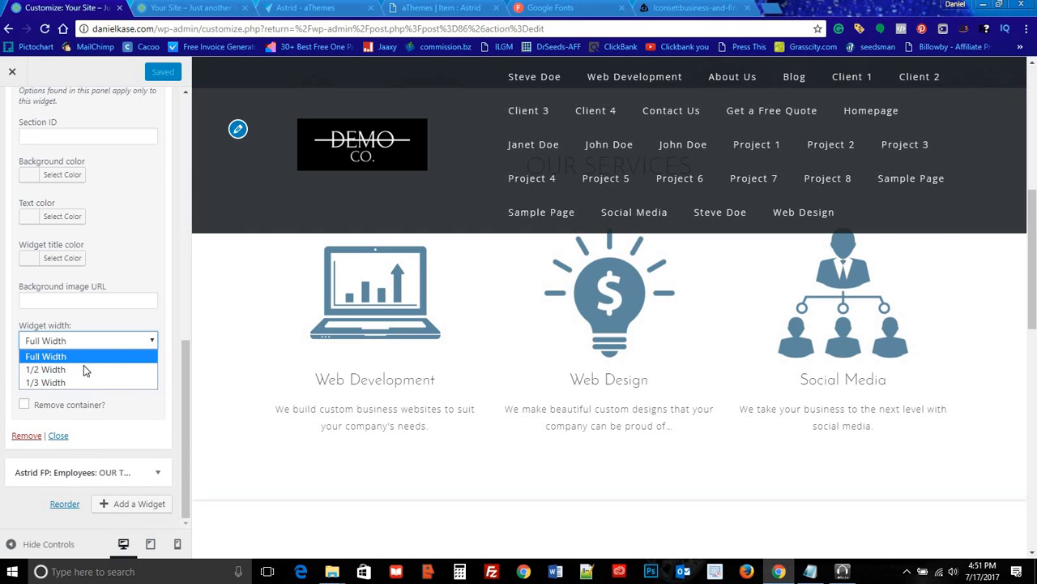
left_click(83, 365)
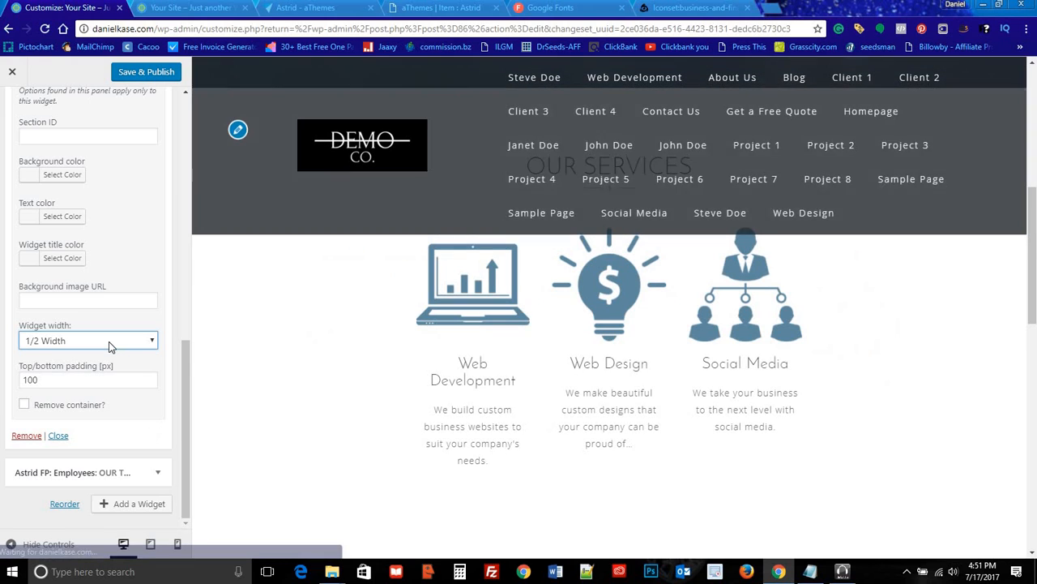
left_click(111, 346)
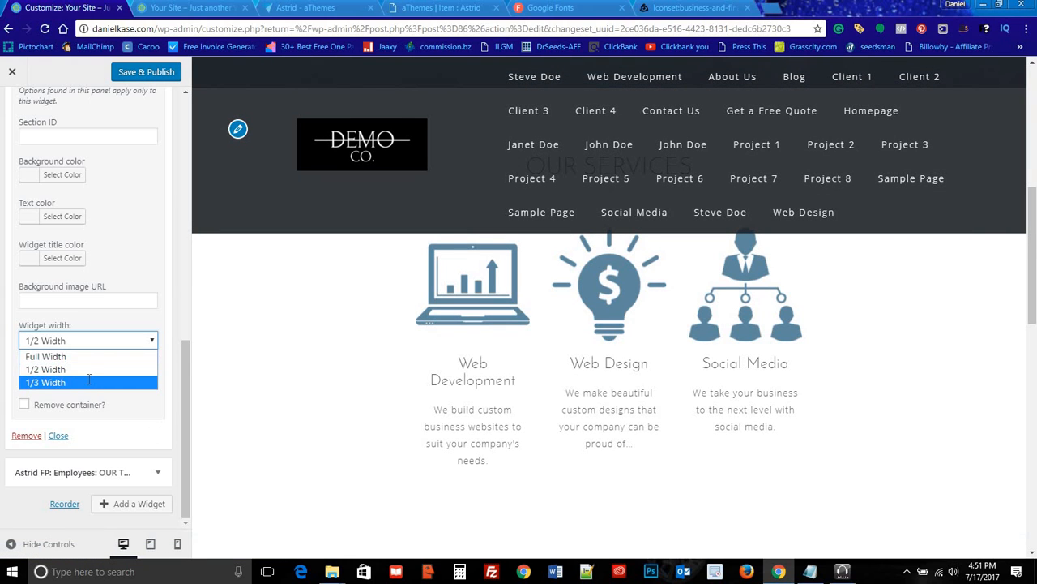
left_click(91, 379)
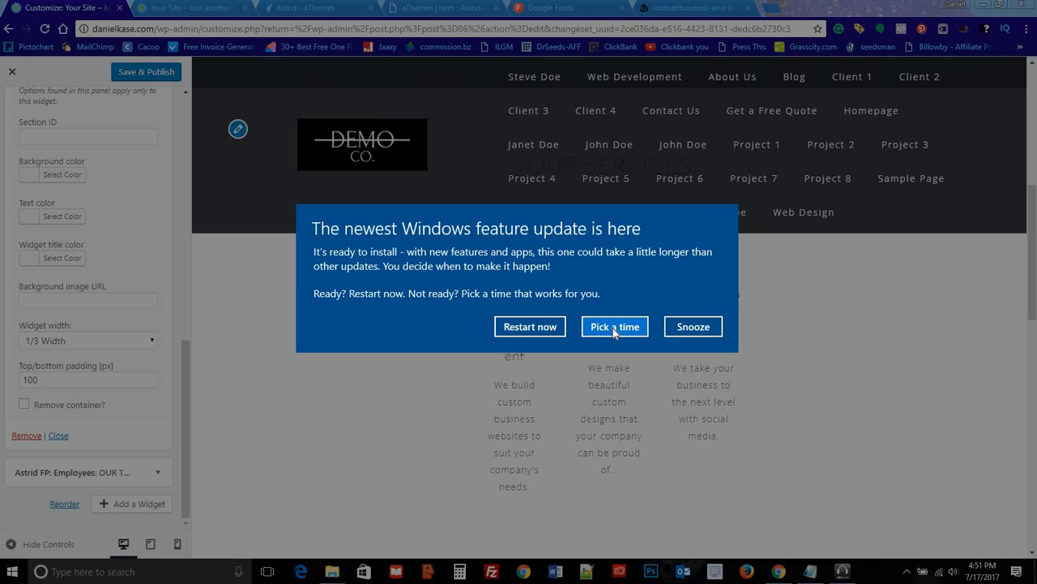
left_click(668, 329)
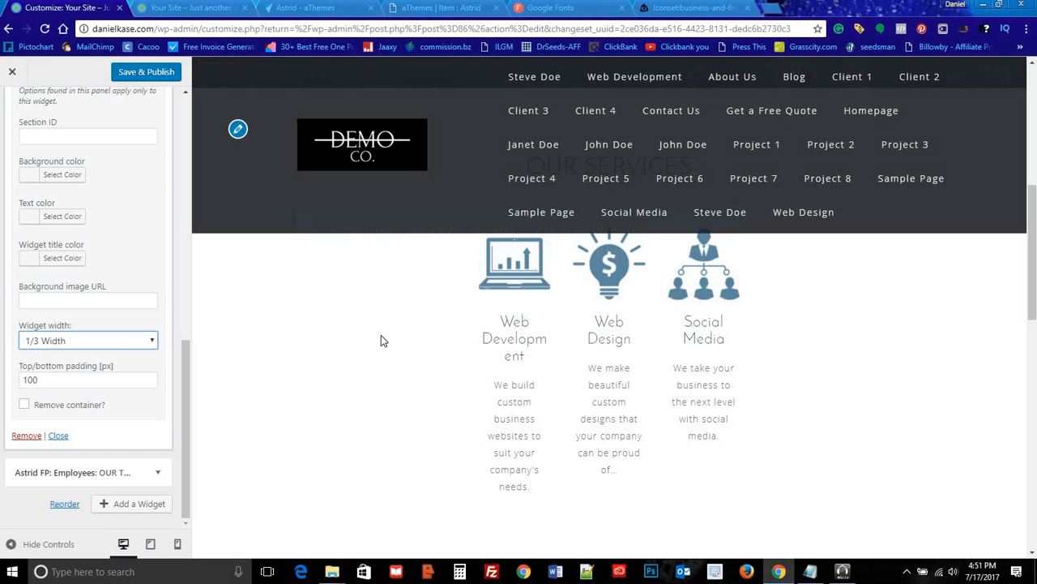
left_click(115, 342)
left_click(100, 356)
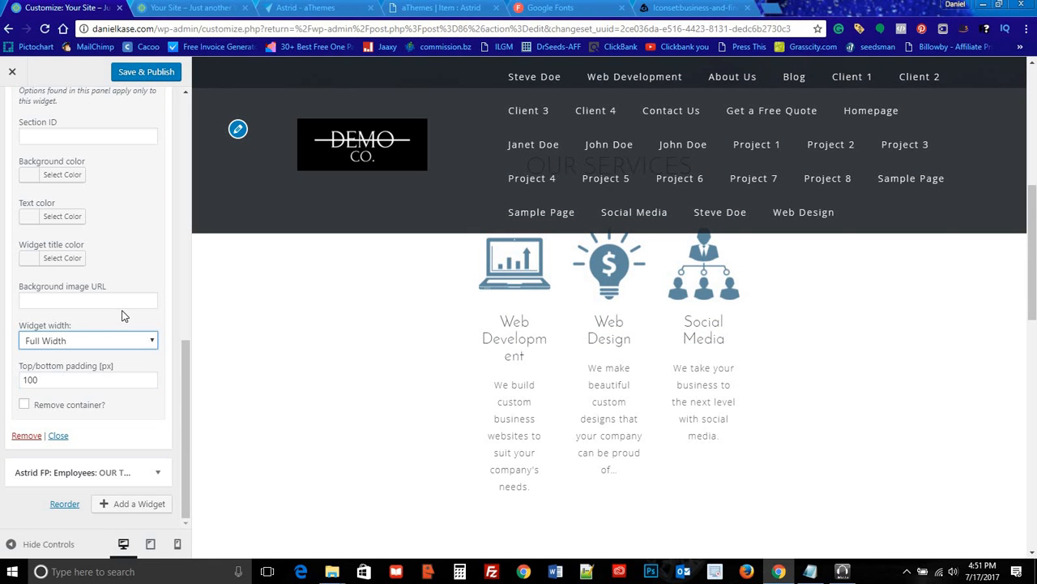
Step: Set the Our Services widget's top/bottom padding to 50 px and check the section's spacing in the preview
left_click(17, 379)
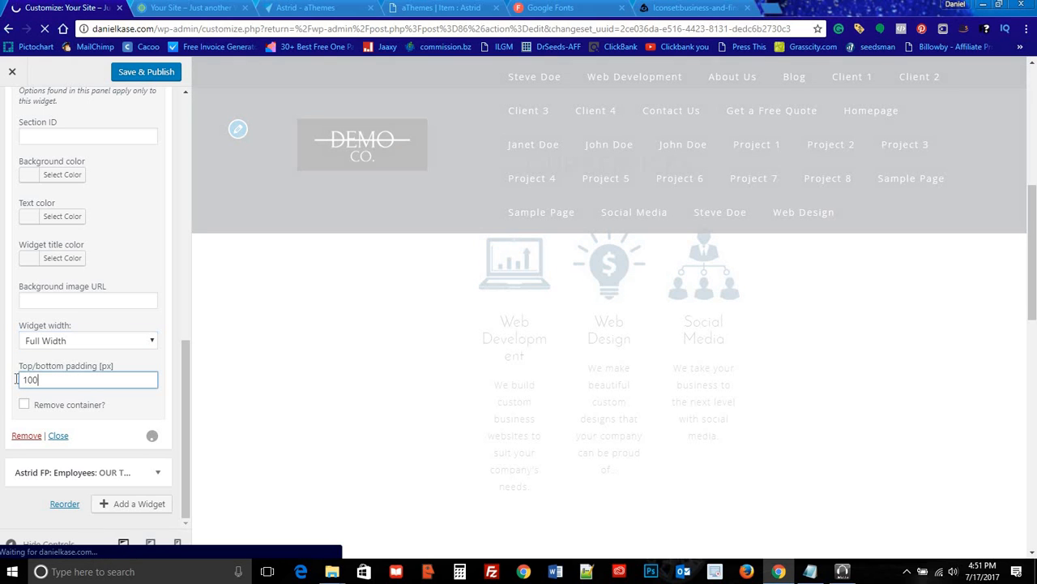
type("50")
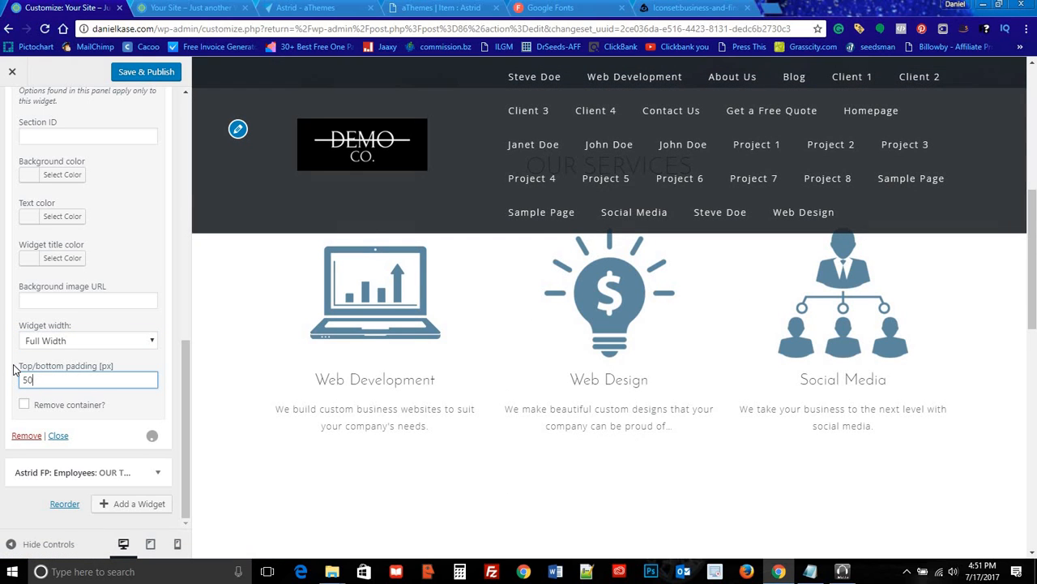
left_click(154, 364)
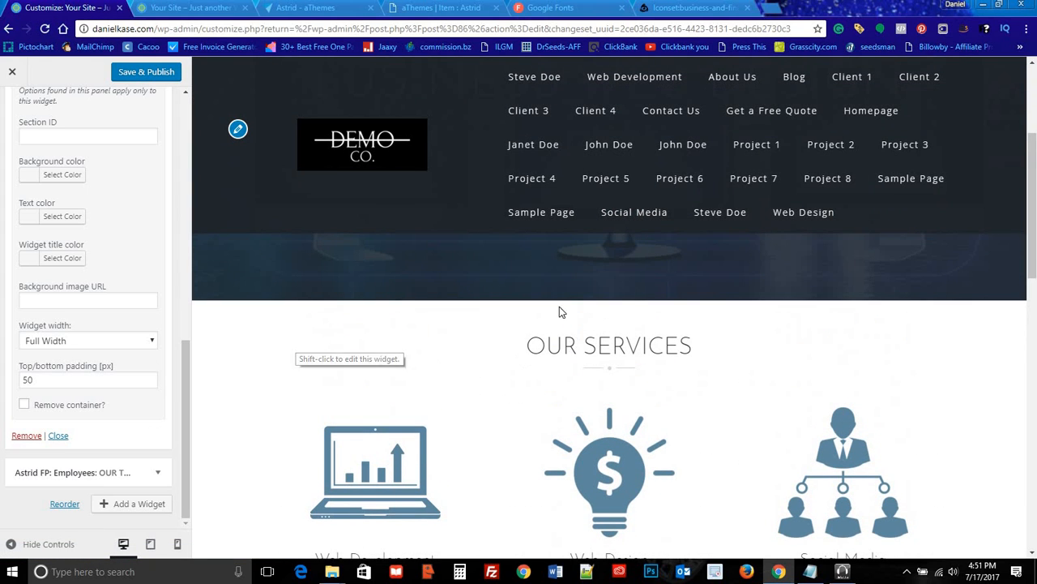
scroll(415, 357, "down", 1)
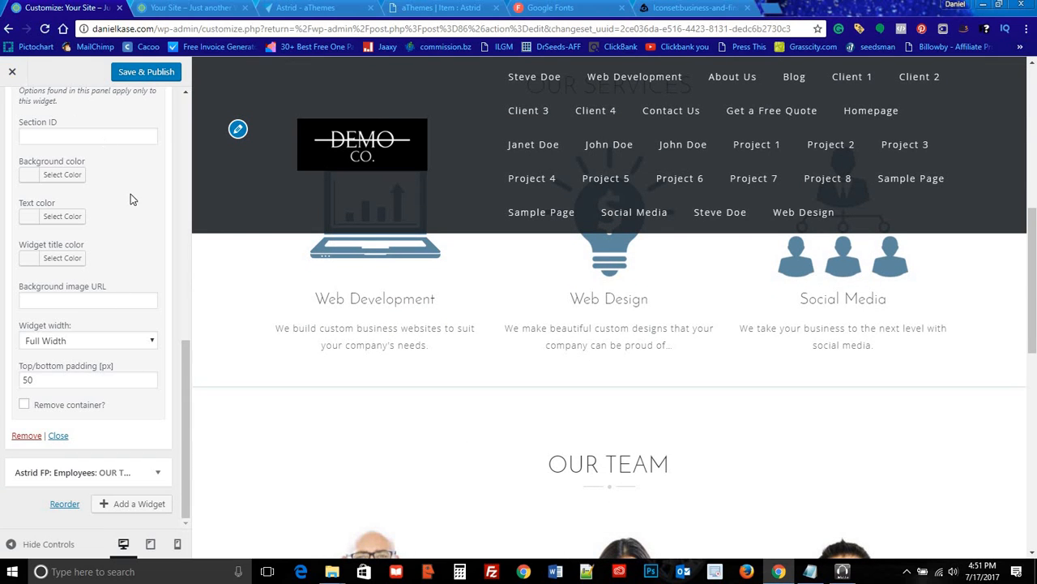
Step: Collapse the Our Services widget and expand the Our Team employees widget in the Page - Homepage widget area
scroll(131, 194, "up", 10)
left_click(15, 114)
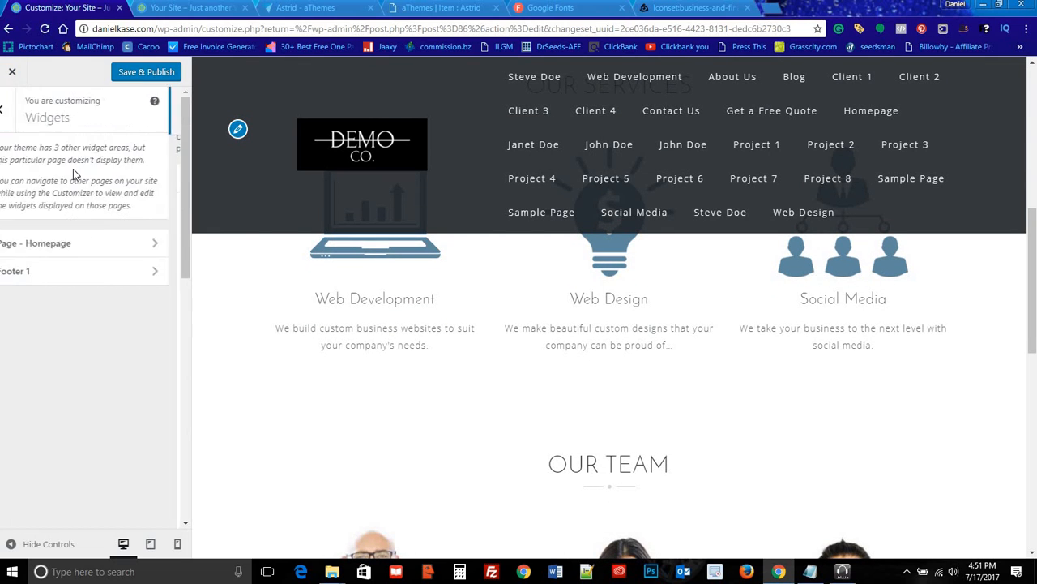
left_click(116, 241)
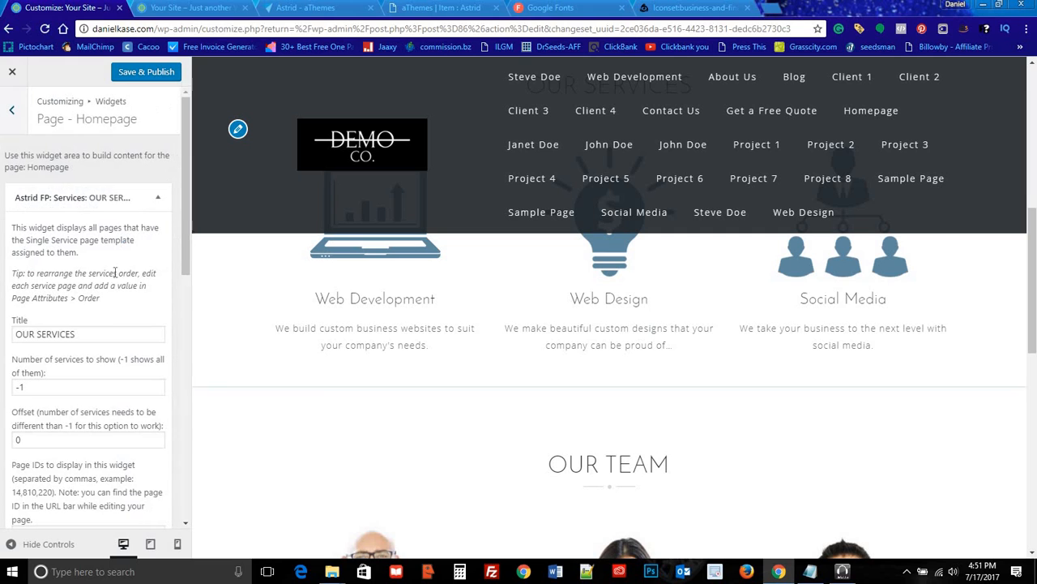
left_click(154, 198)
left_click(147, 230)
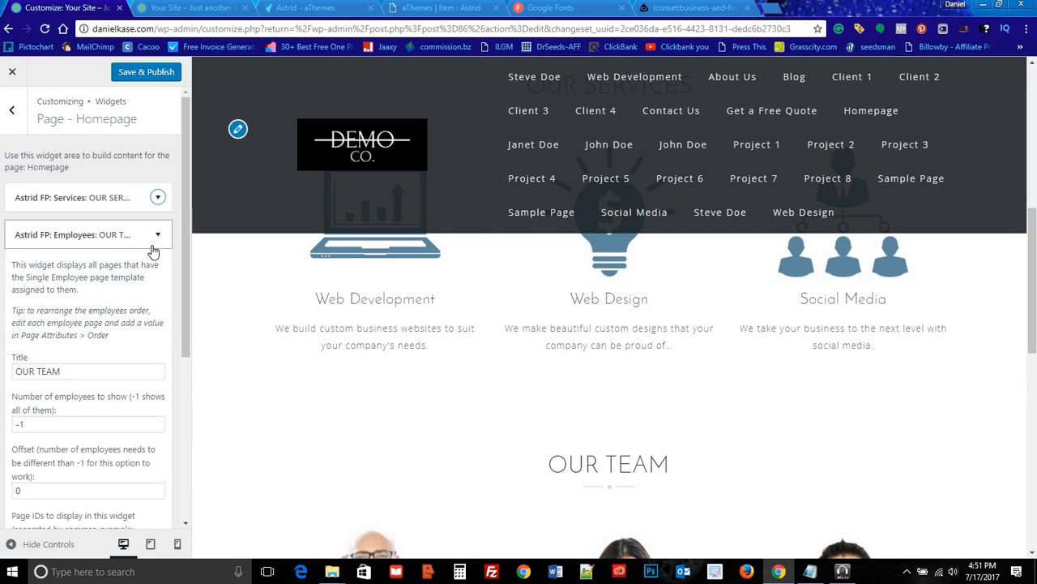
Step: Set the Our Team widget's top/bottom padding to 50 px in its Styling options, publish the changes, and leave the Page - Homepage widget area
scroll(107, 352, "down", 3)
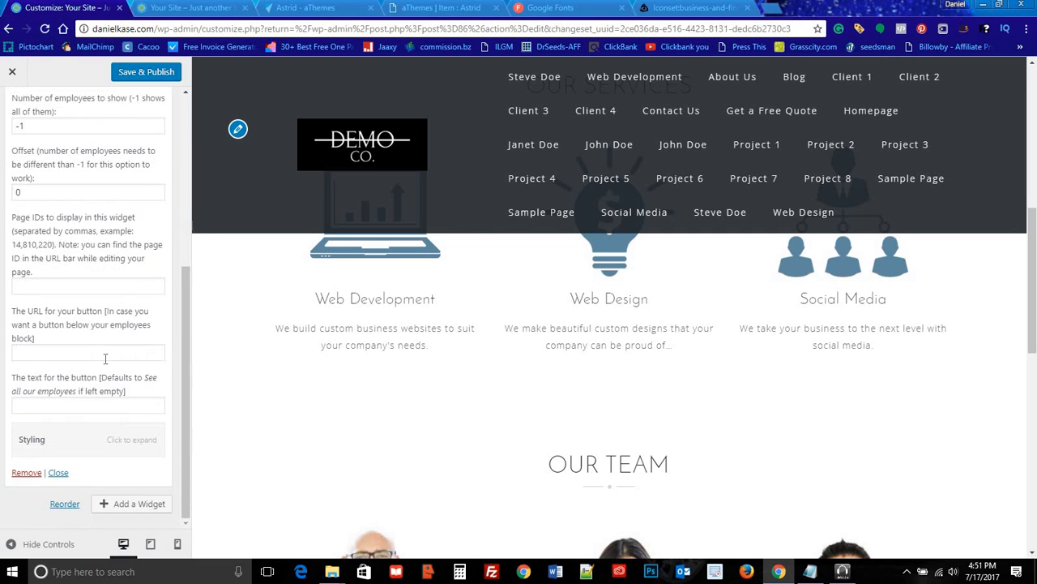
left_click(127, 441)
scroll(92, 456, "down", 3)
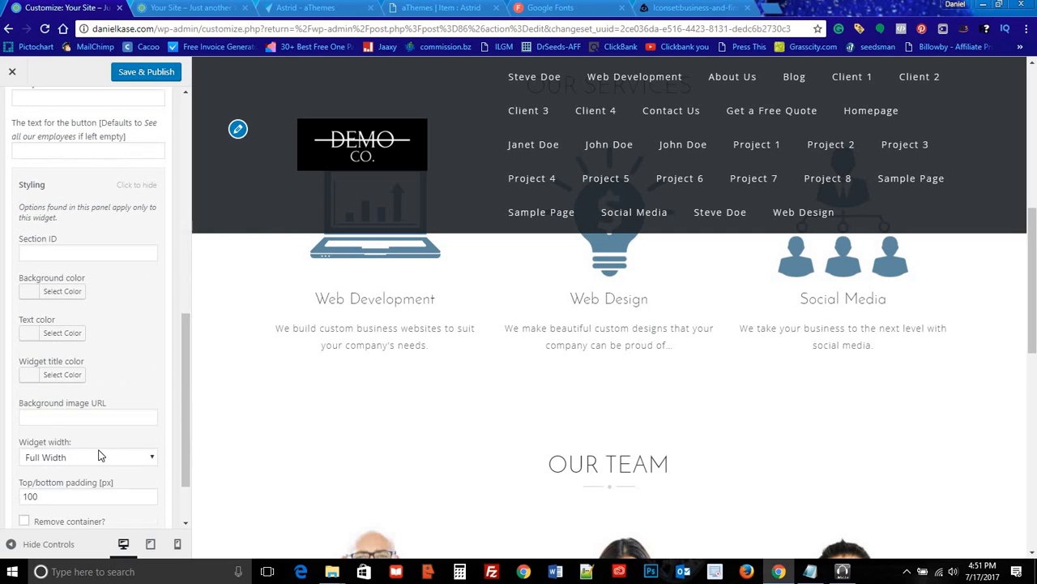
scroll(91, 455, "down", 2)
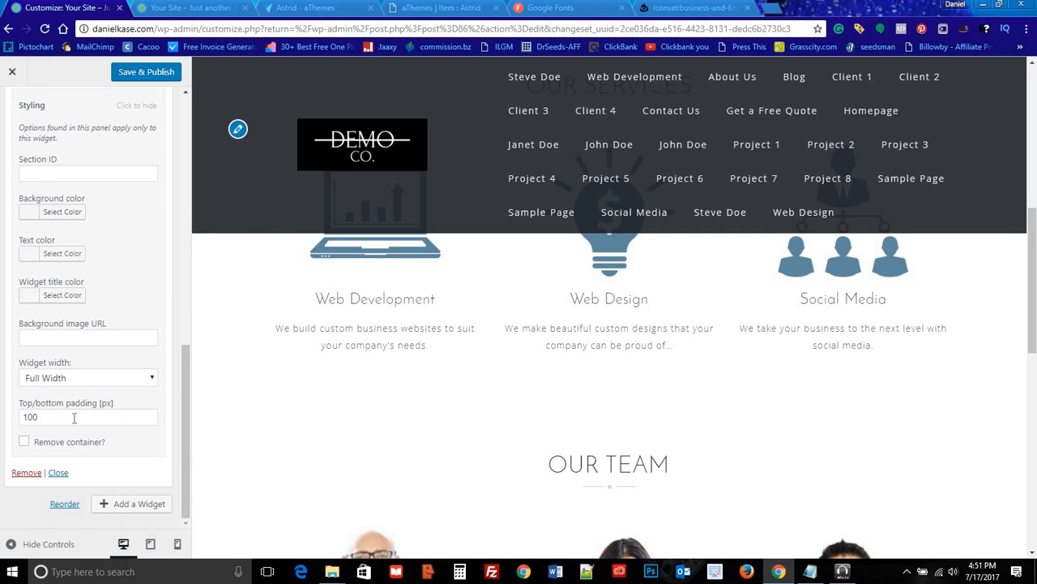
double_click(22, 416)
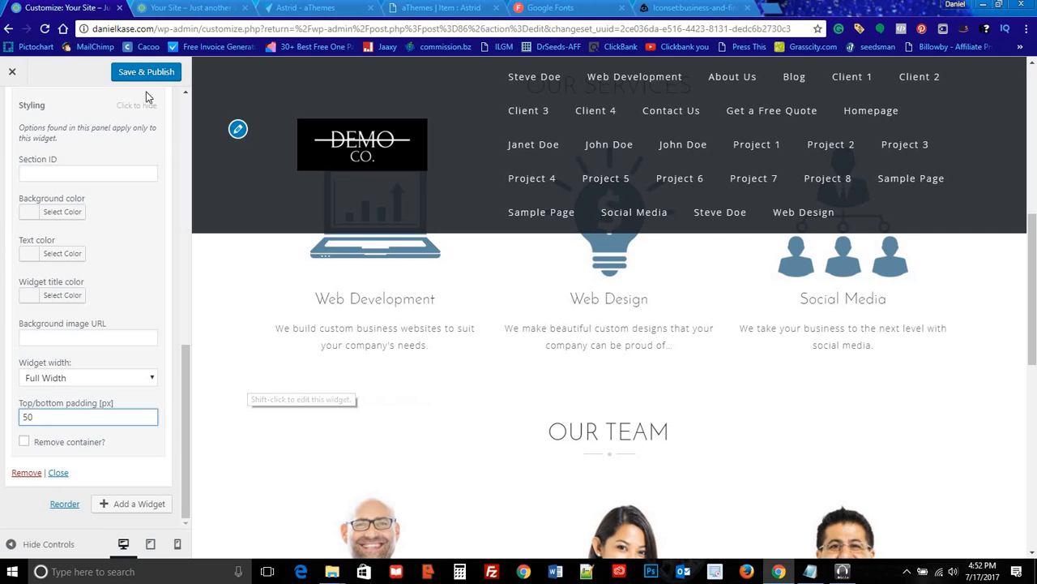
left_click(133, 72)
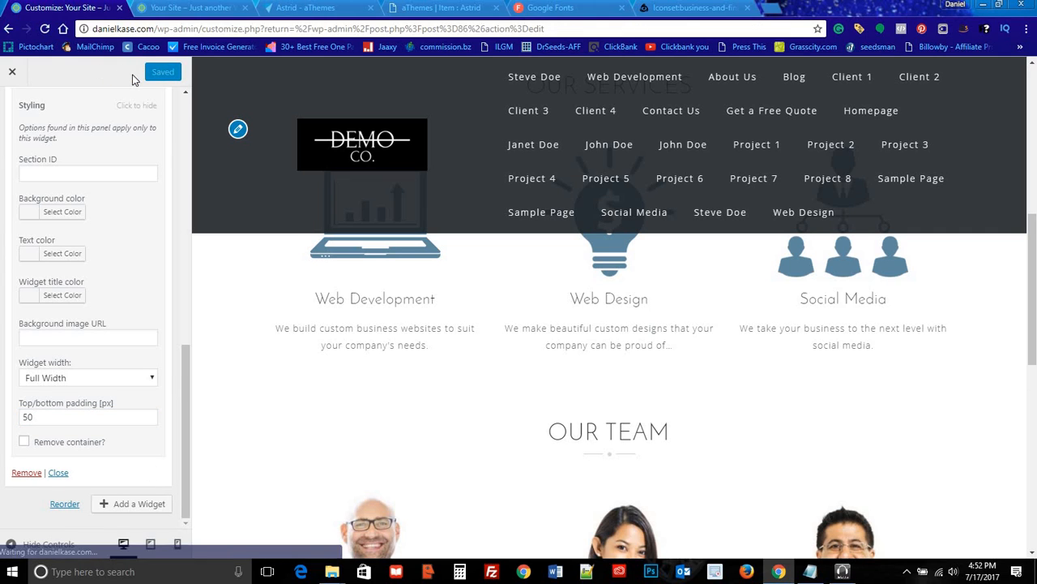
scroll(106, 105, "up", 2)
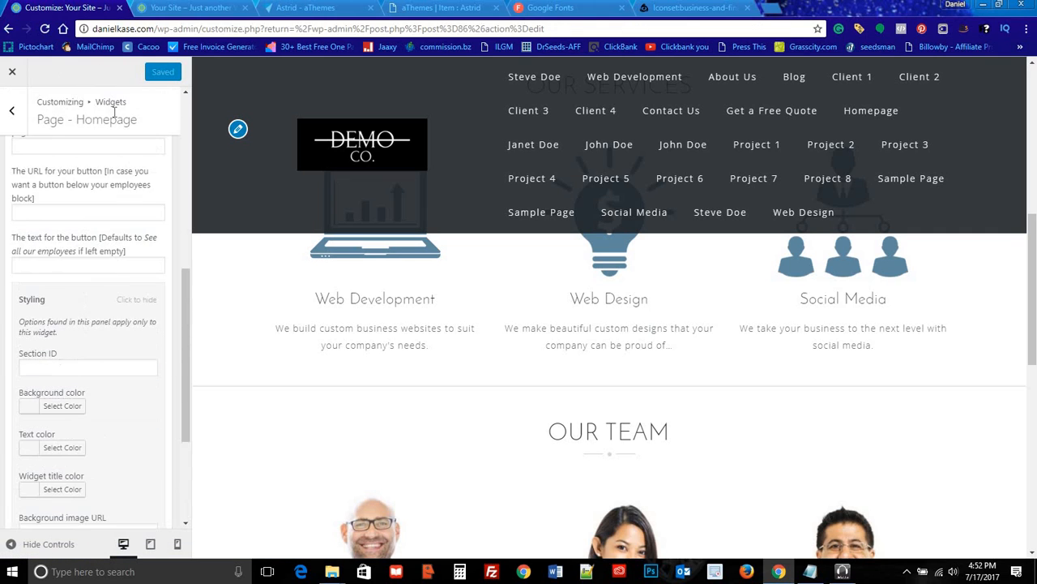
left_click(12, 110)
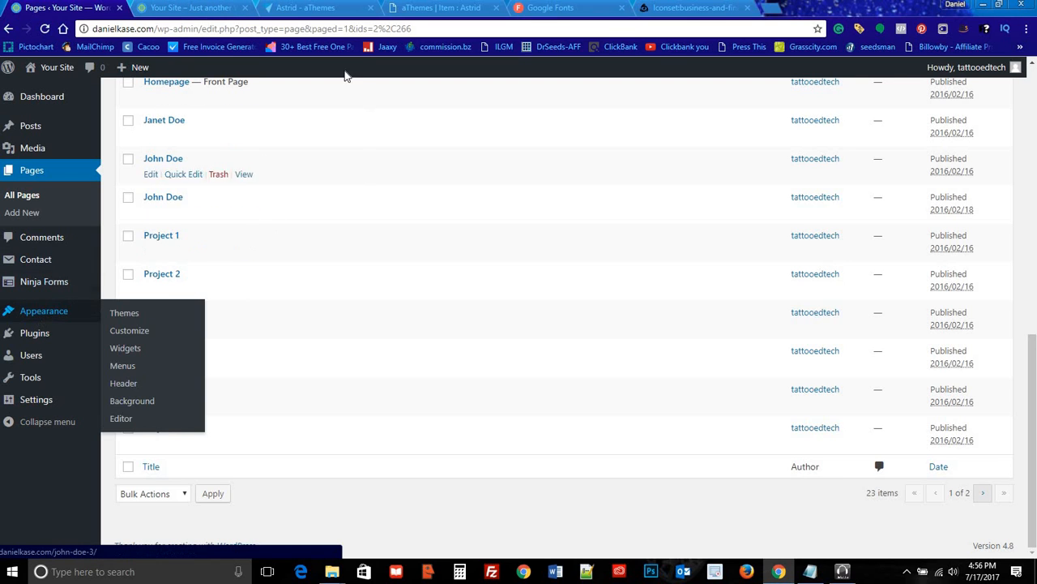
Step: View the navigation links on the live homepage, return to the dashboard, and open the Menus page under the site's appearance settings
left_click(191, 7)
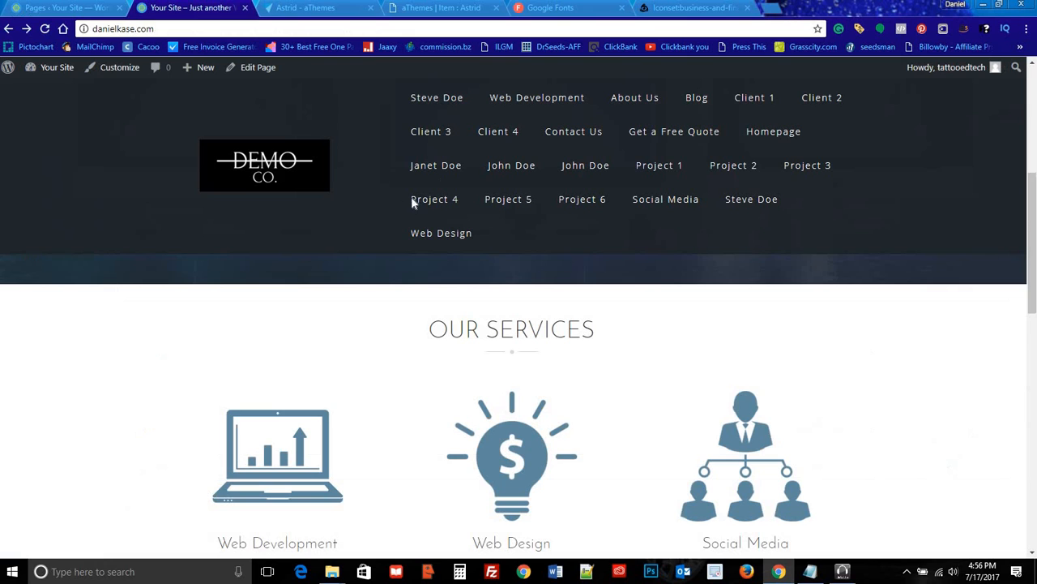
left_click(59, 10)
mouse_move(67, 327)
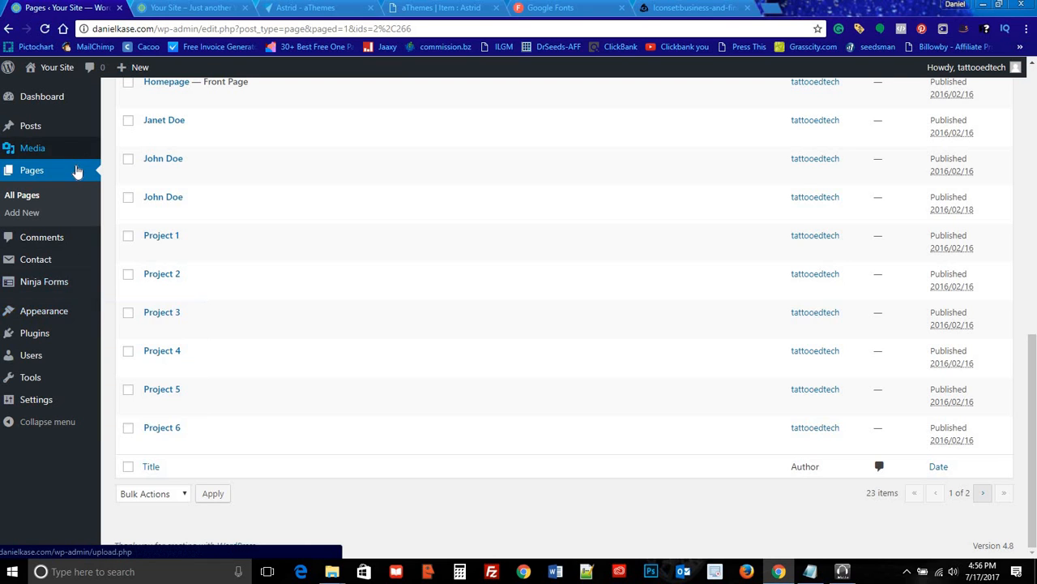
scroll(75, 175, "up", 2)
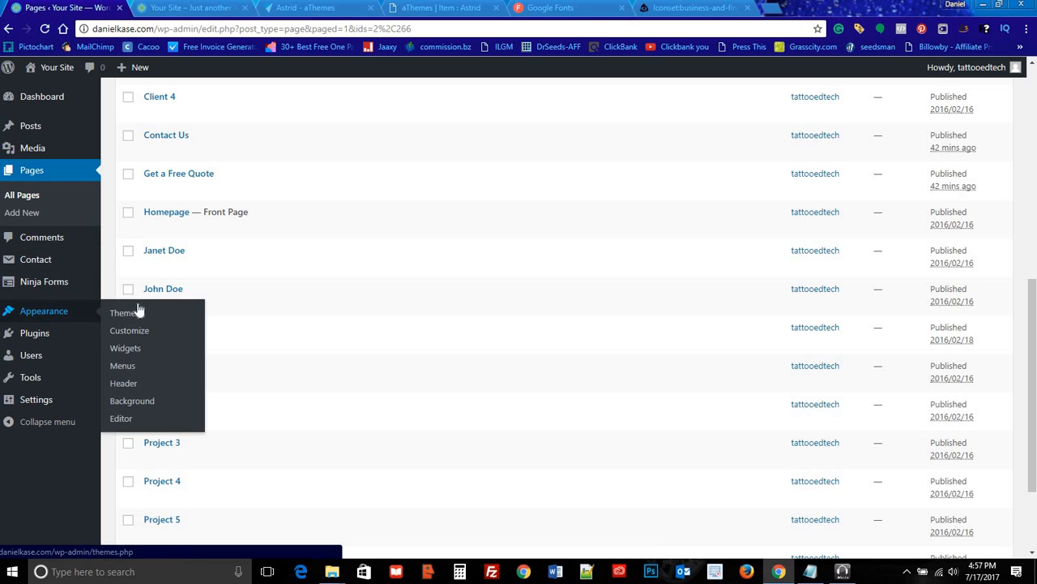
left_click(124, 367)
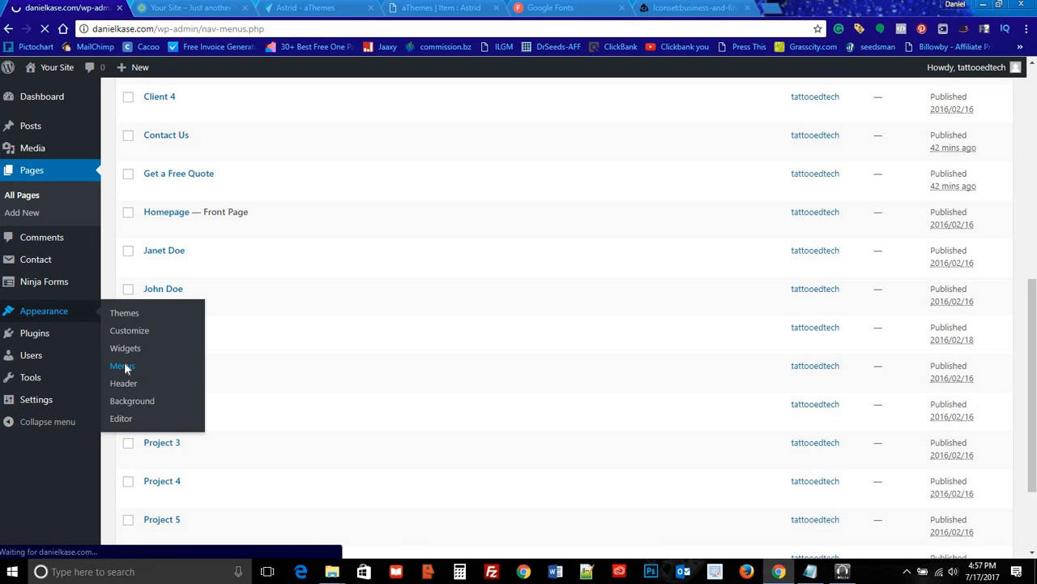
Step: Examine the Company menu's structure and settings and the list of pages available to add
scroll(378, 270, "down", 2)
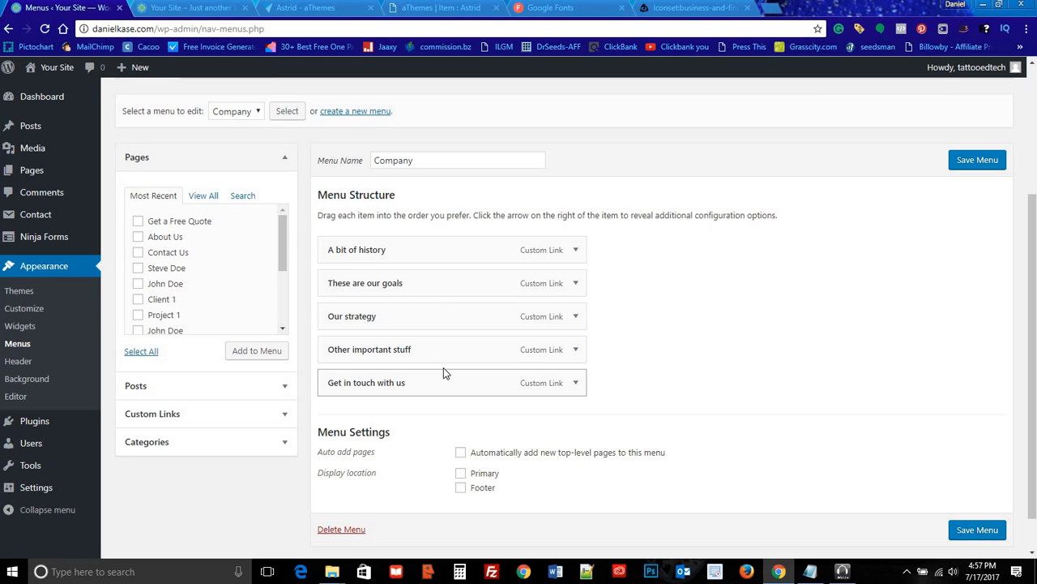
scroll(339, 347, "up", 2)
scroll(333, 347, "up", 2)
scroll(208, 345, "down", 3)
scroll(161, 276, "down", 2)
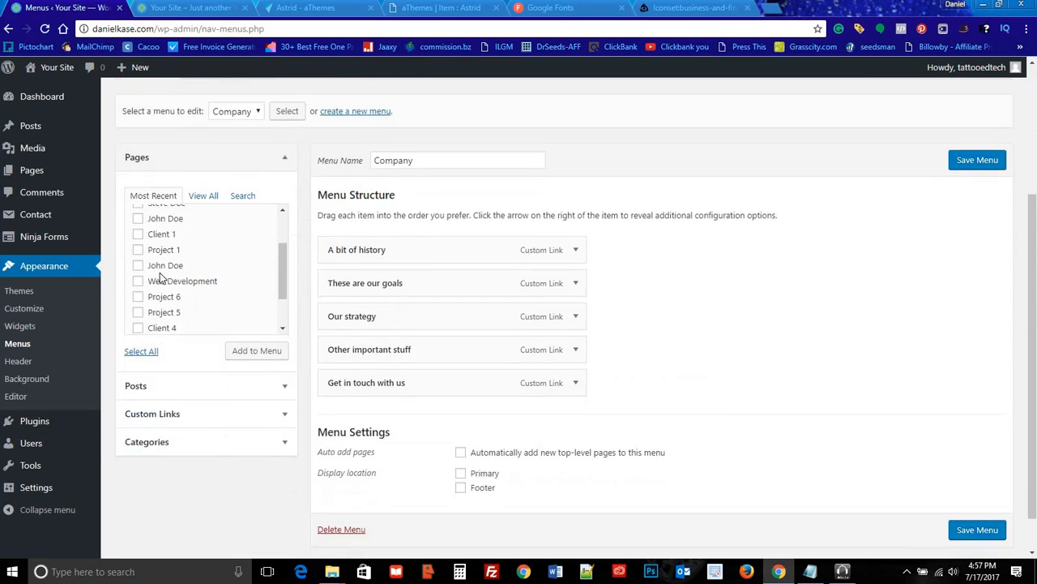
scroll(165, 294, "up", 1)
scroll(186, 287, "up", 1)
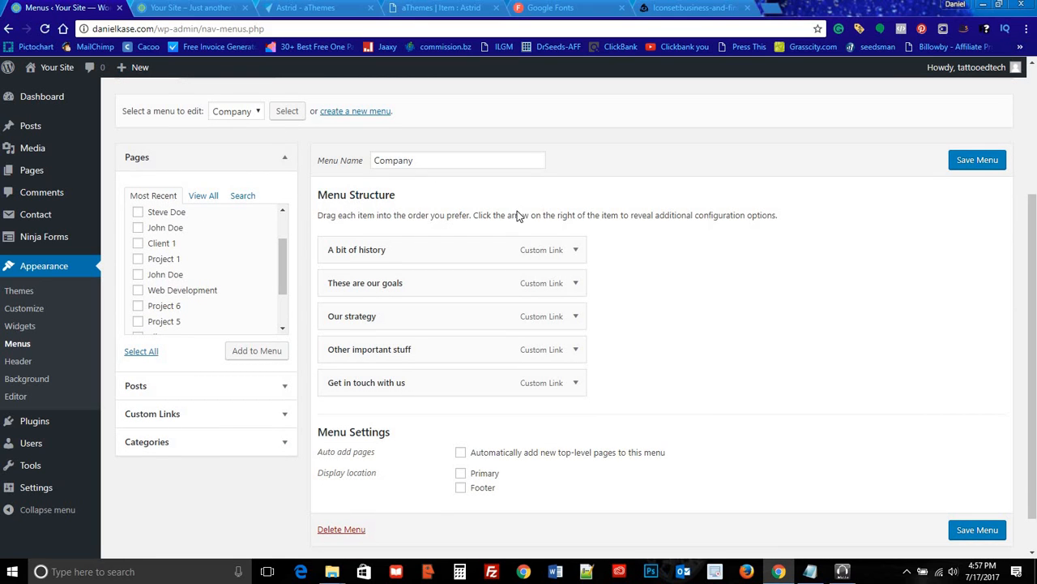
scroll(517, 216, "up", 2)
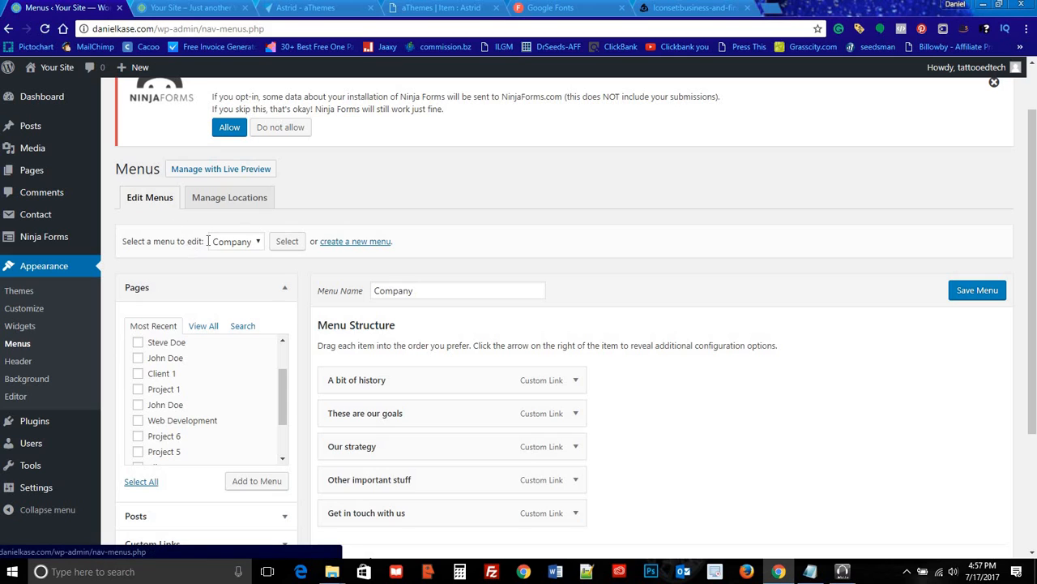
Step: Create a new navigation menu named Primary Nav
left_click(259, 241)
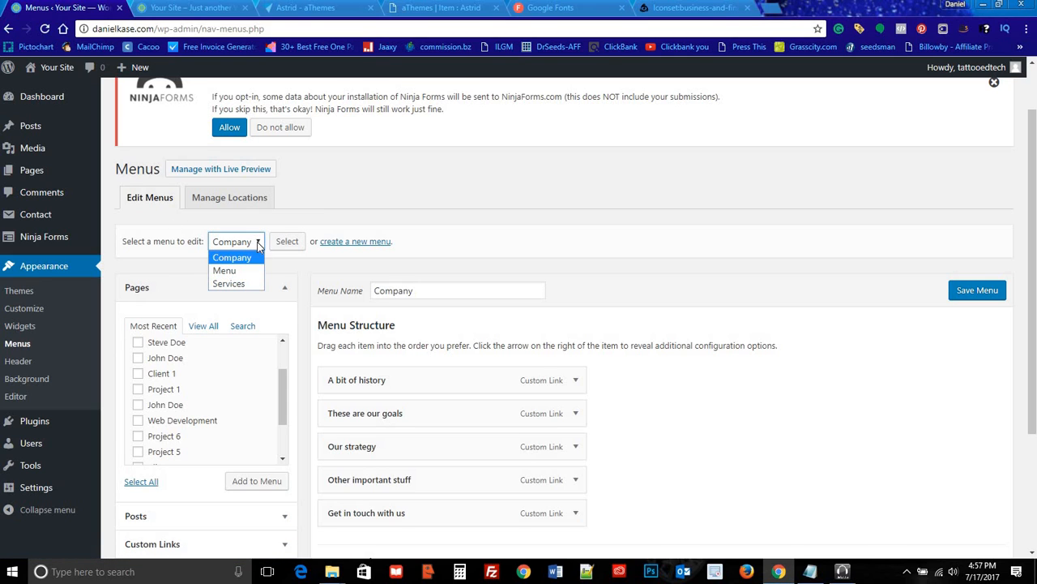
left_click(361, 243)
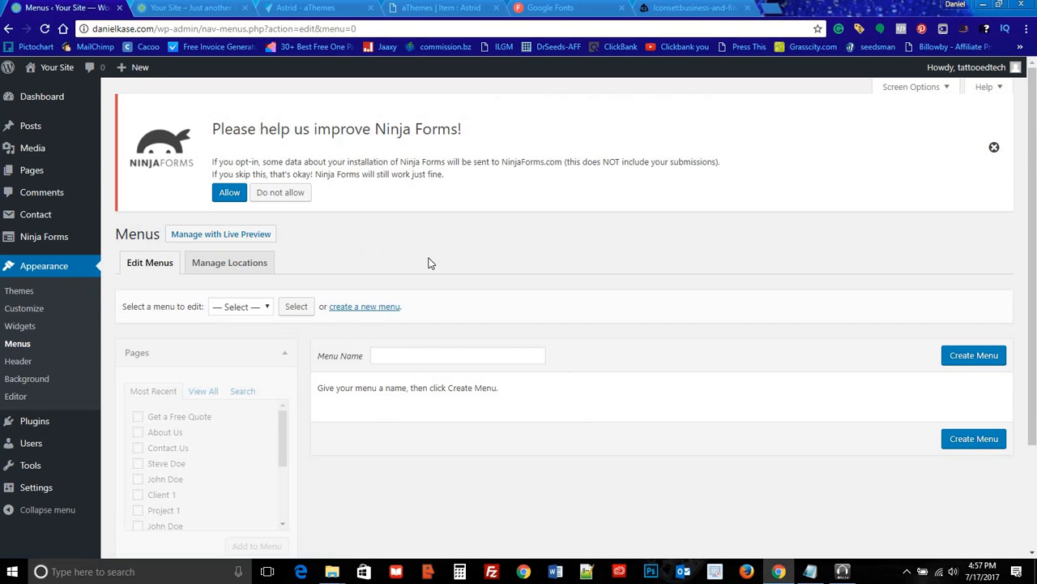
scroll(421, 259, "down", 3)
left_click(385, 225)
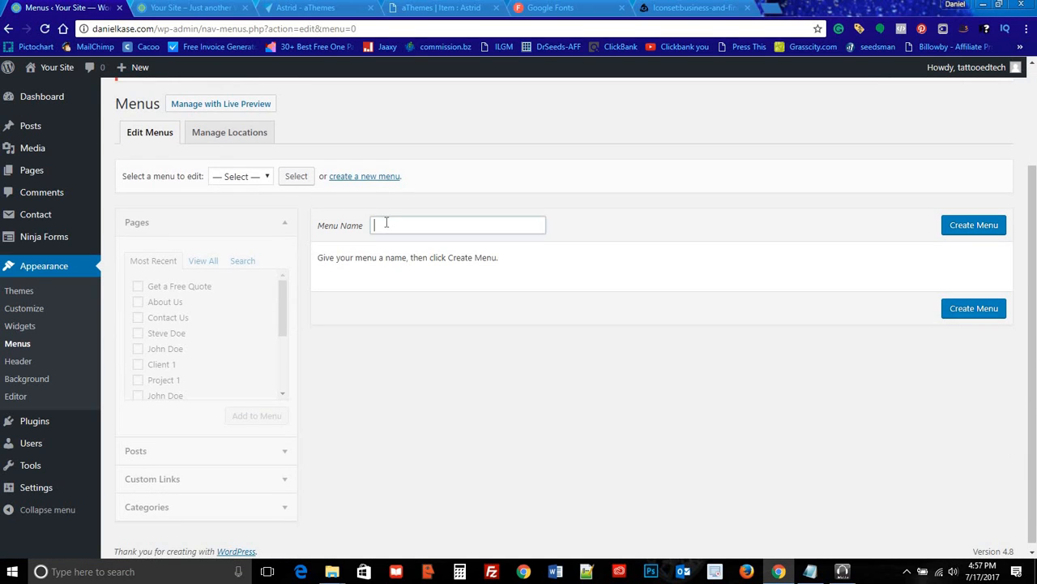
type("P")
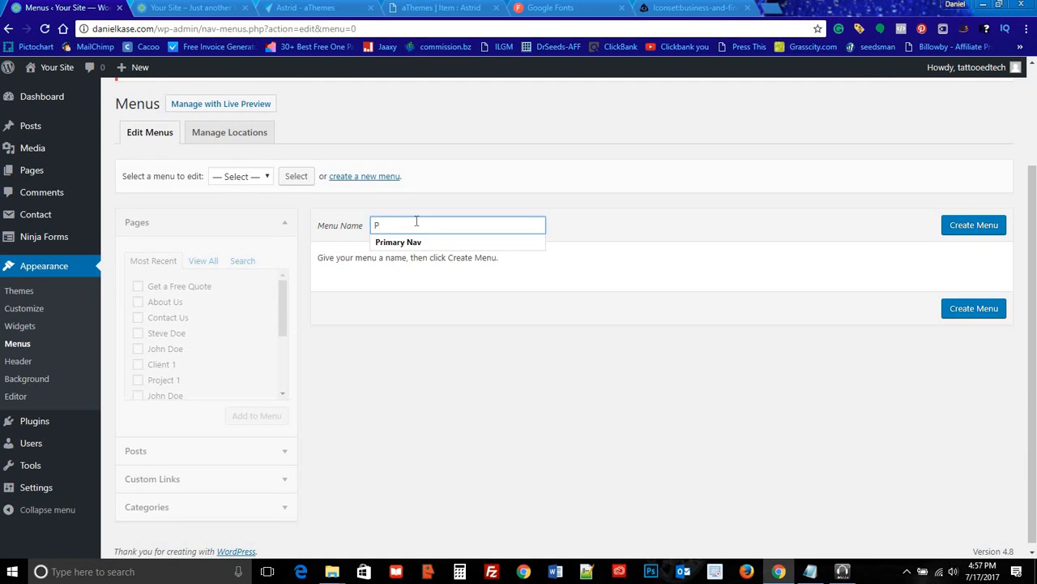
left_click(405, 241)
left_click(964, 227)
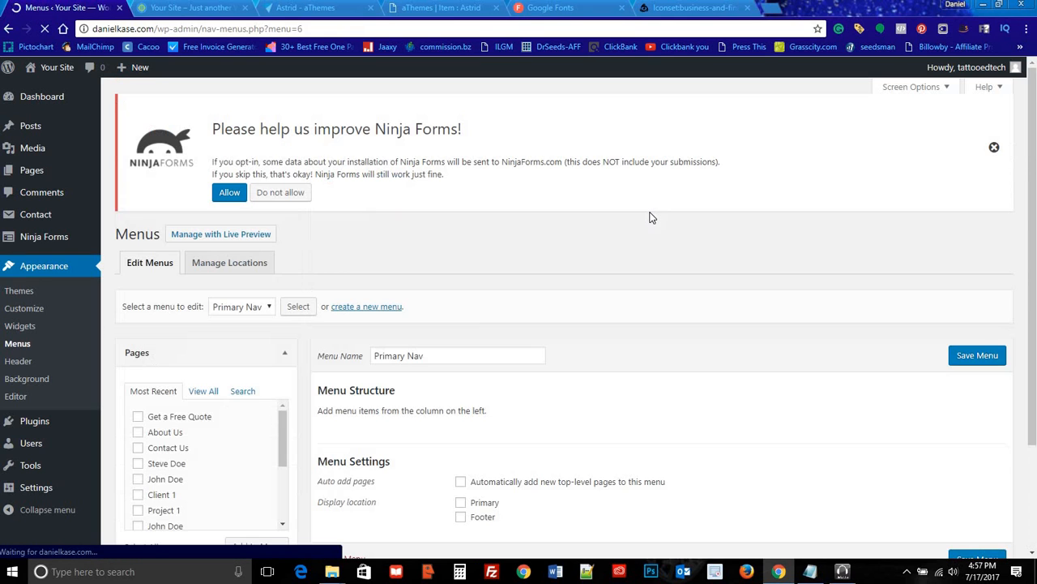
Step: Add the Get a Free Quote, About Us and Contact Us pages to the Primary Nav menu, placing Get a Free Quote second
scroll(601, 241, "down", 2)
scroll(599, 240, "down", 1)
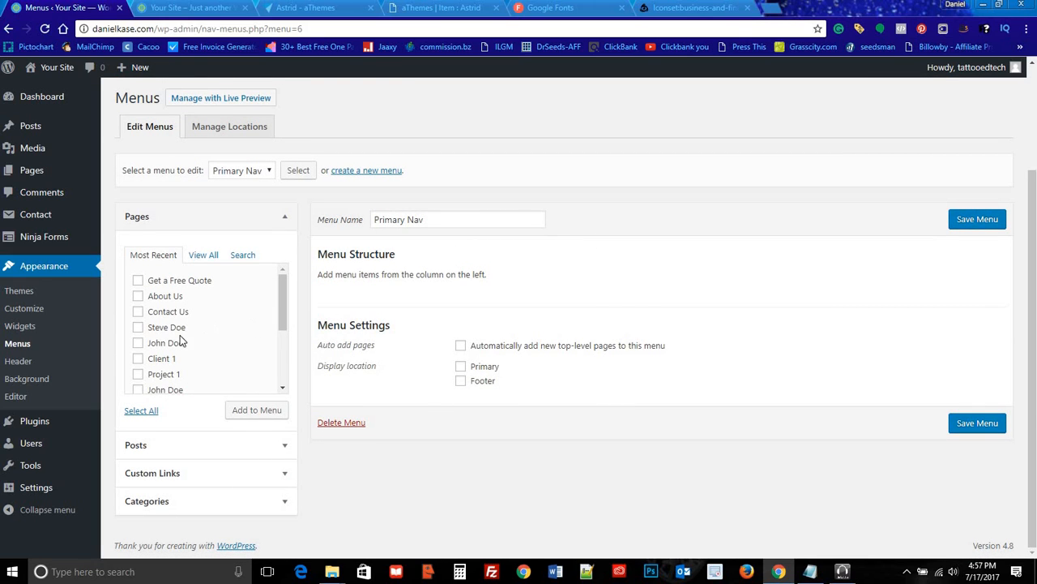
left_click(139, 297)
left_click(139, 312)
scroll(210, 328, "down", 2)
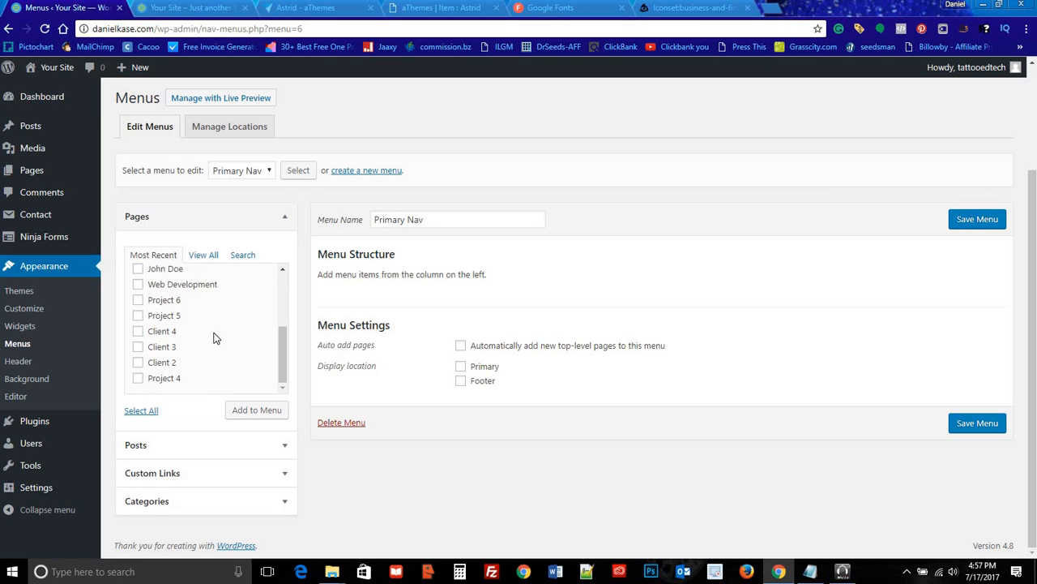
scroll(215, 334, "up", 1)
scroll(217, 337, "up", 2)
scroll(225, 352, "down", 3)
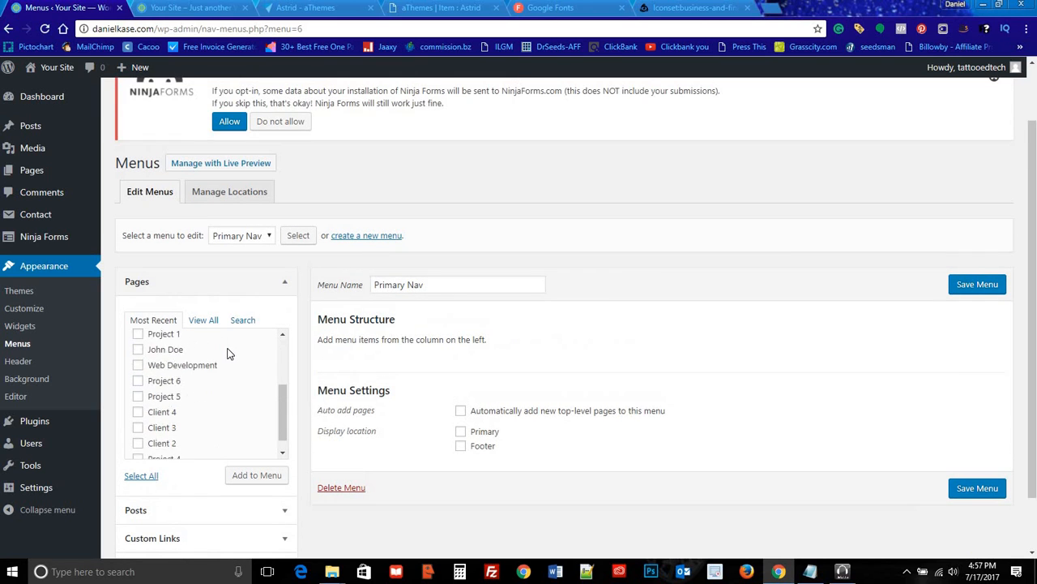
scroll(243, 353, "down", 2)
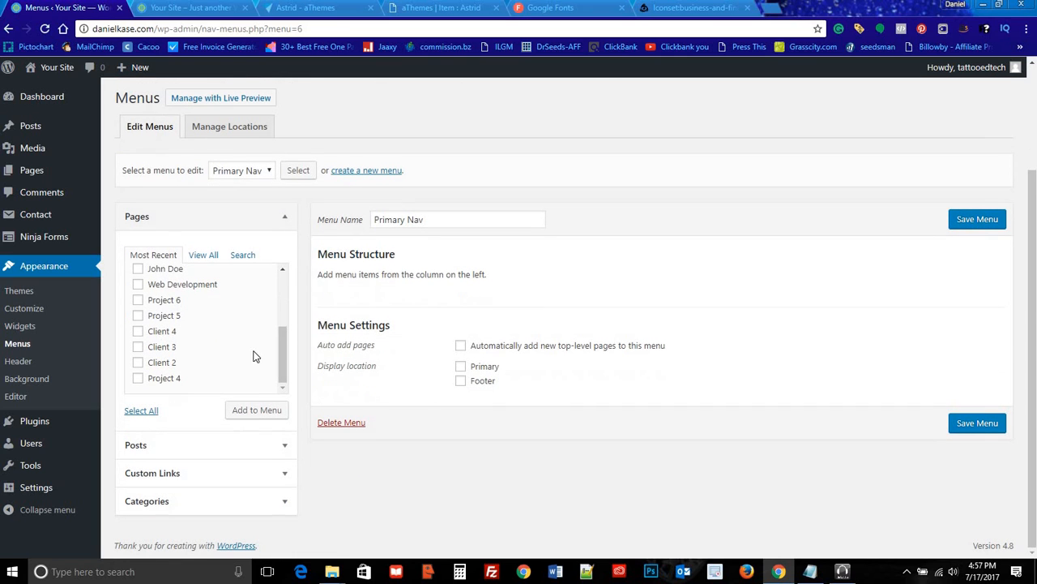
left_click(253, 409)
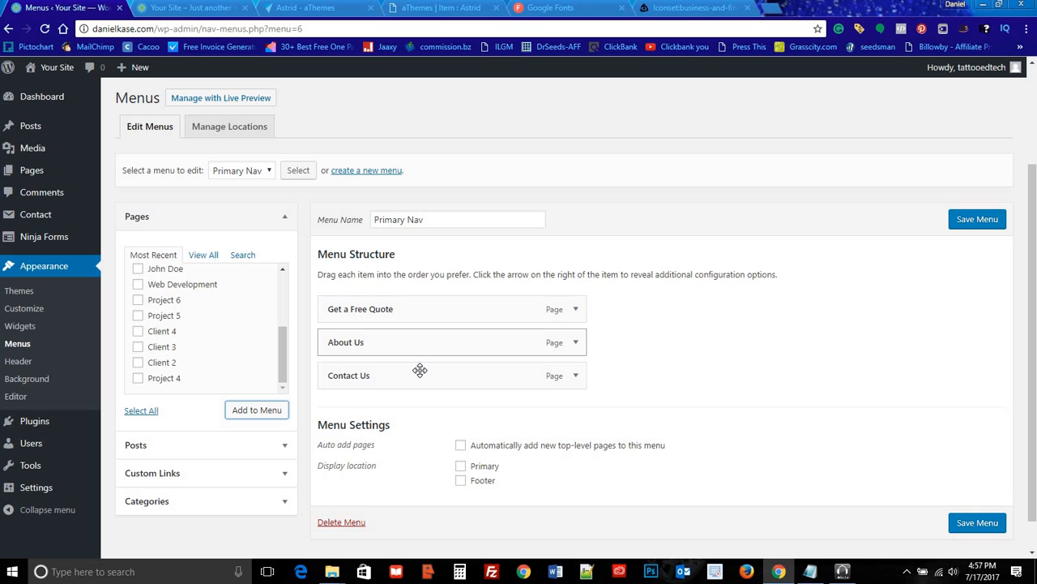
mouse_move(425, 308)
left_mouse_down()
mouse_move(426, 364)
mouse_move(429, 309)
left_mouse_up()
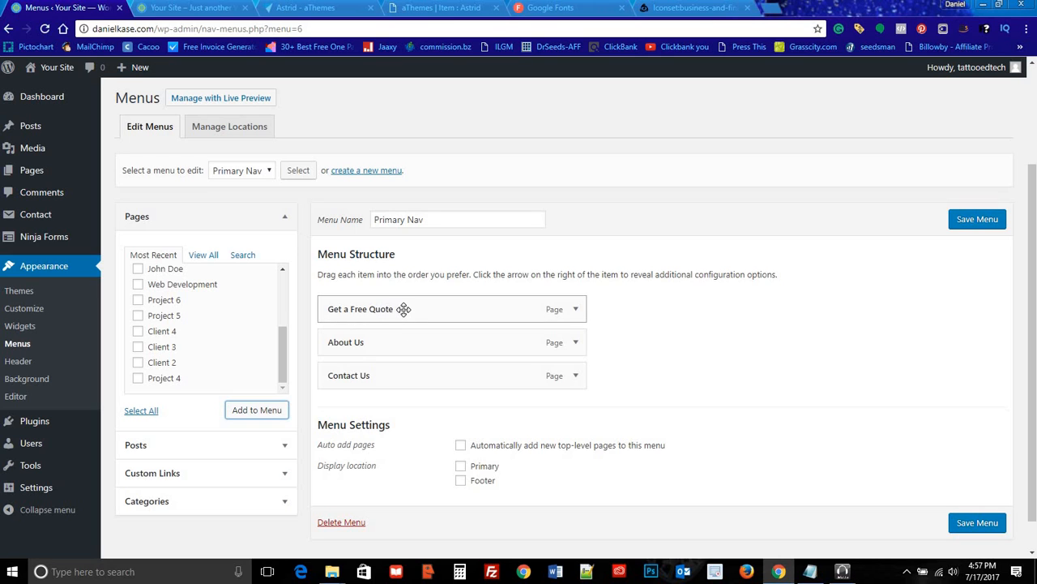
left_click_drag(403, 308, 402, 342)
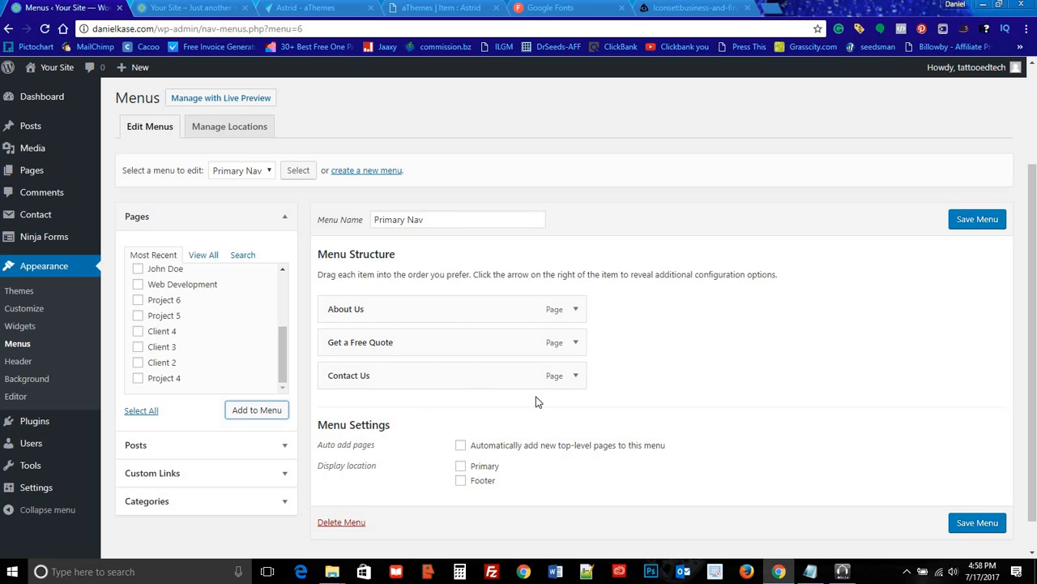
Step: Assign Primary Nav to the Primary display location, check the header and footer links on the live homepage, and save the menu
left_click(461, 468)
left_click(227, 8)
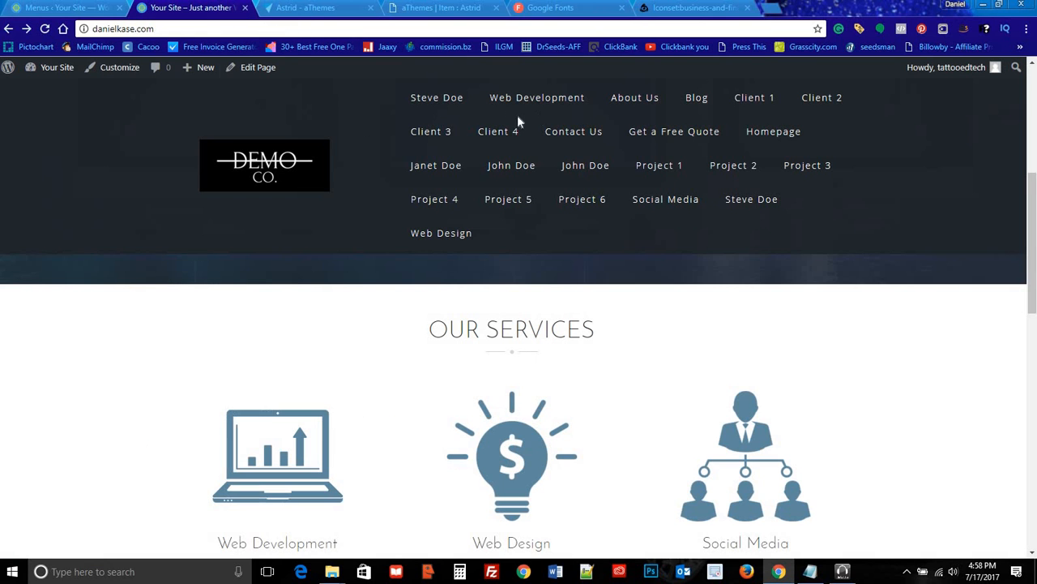
scroll(300, 394, "down", 10)
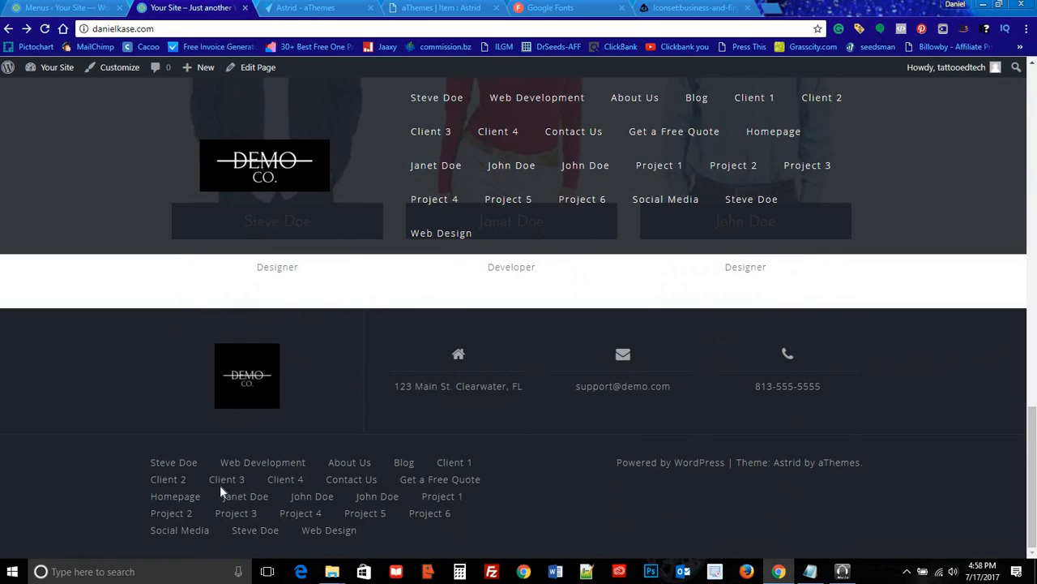
scroll(454, 294, "up", 15)
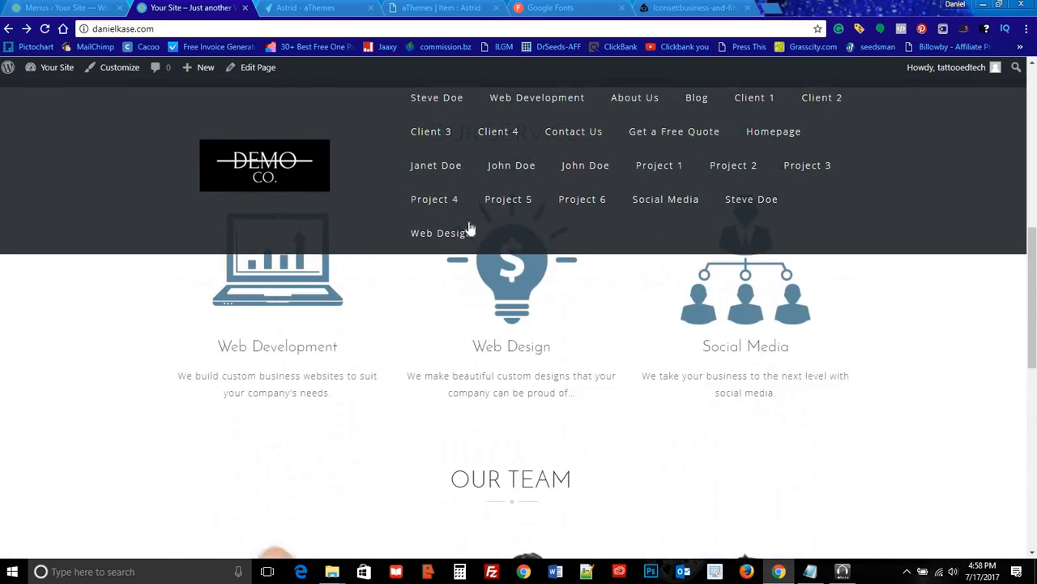
left_click(61, 8)
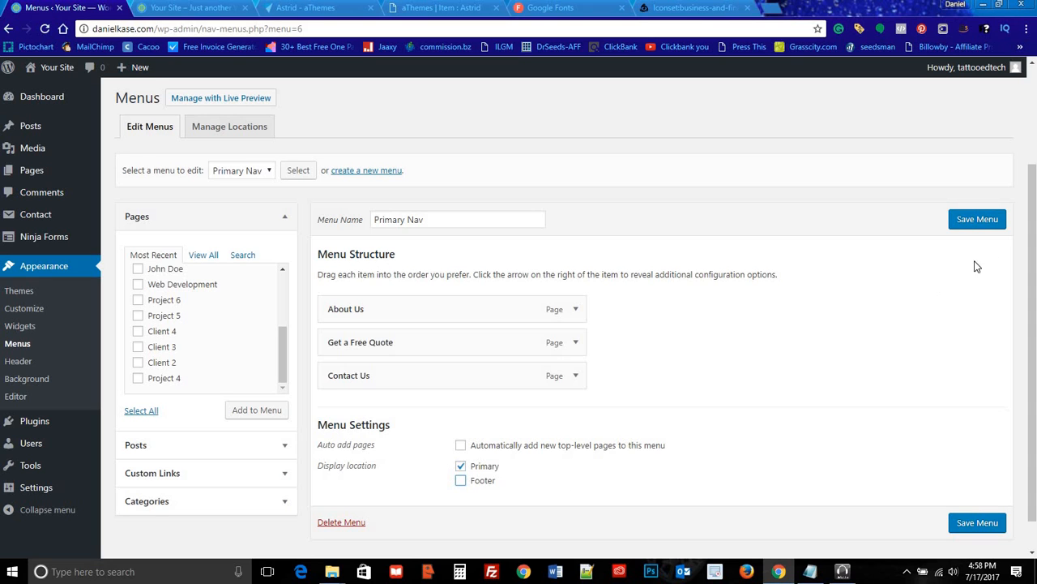
left_click(971, 219)
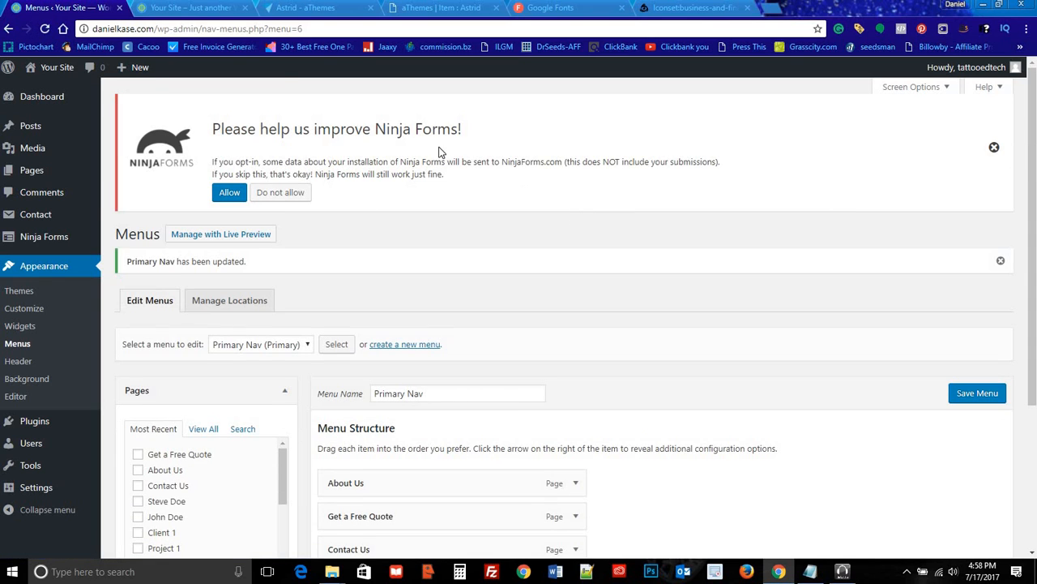
Step: Reload the live homepage and examine its header navigation, services, team section and footer links
left_click(186, 8)
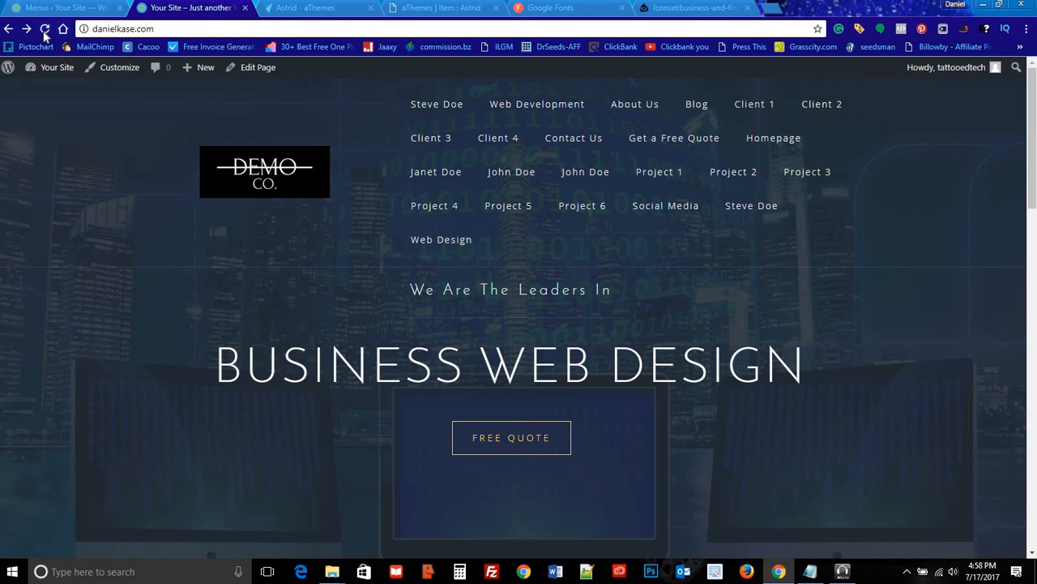
left_click(45, 28)
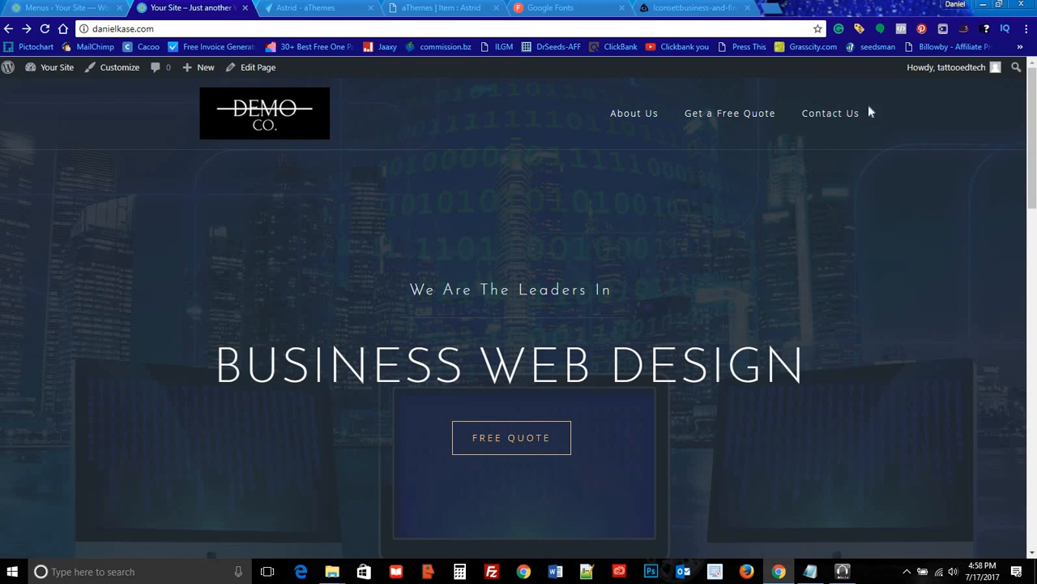
scroll(556, 227, "down", 6)
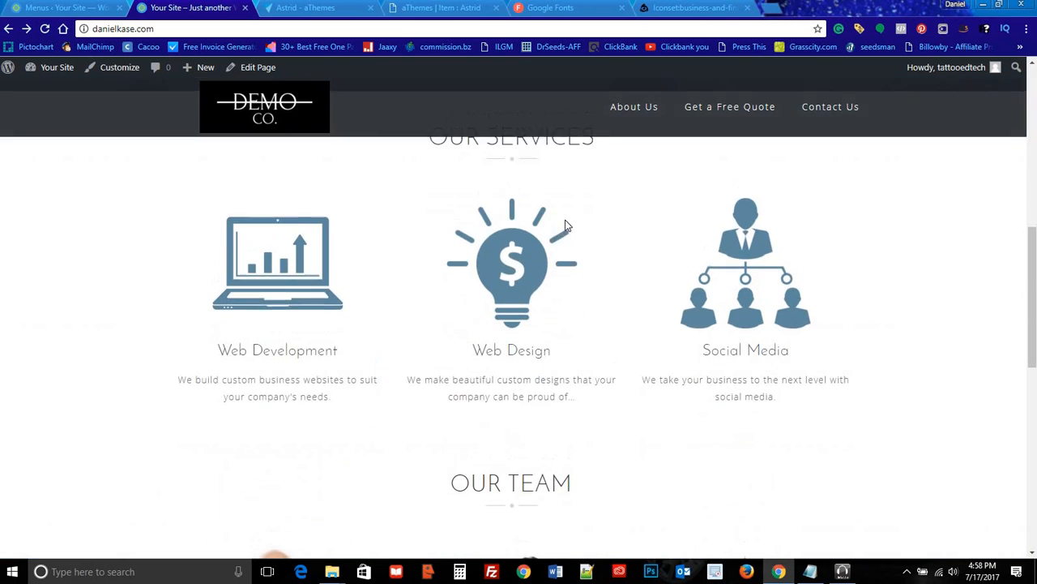
scroll(583, 243, "up", 1)
scroll(620, 259, "down", 2)
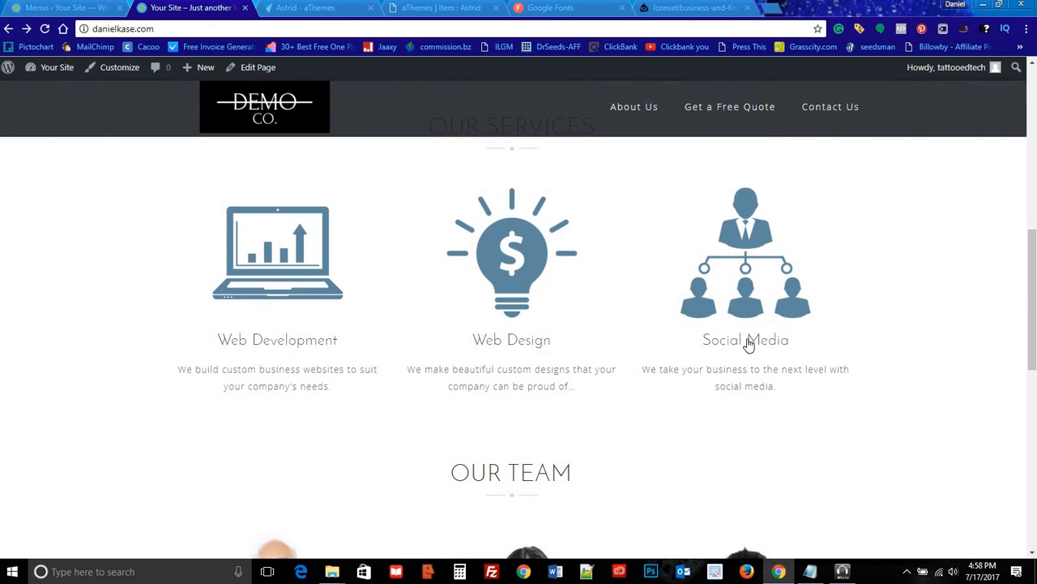
scroll(572, 308, "down", 5)
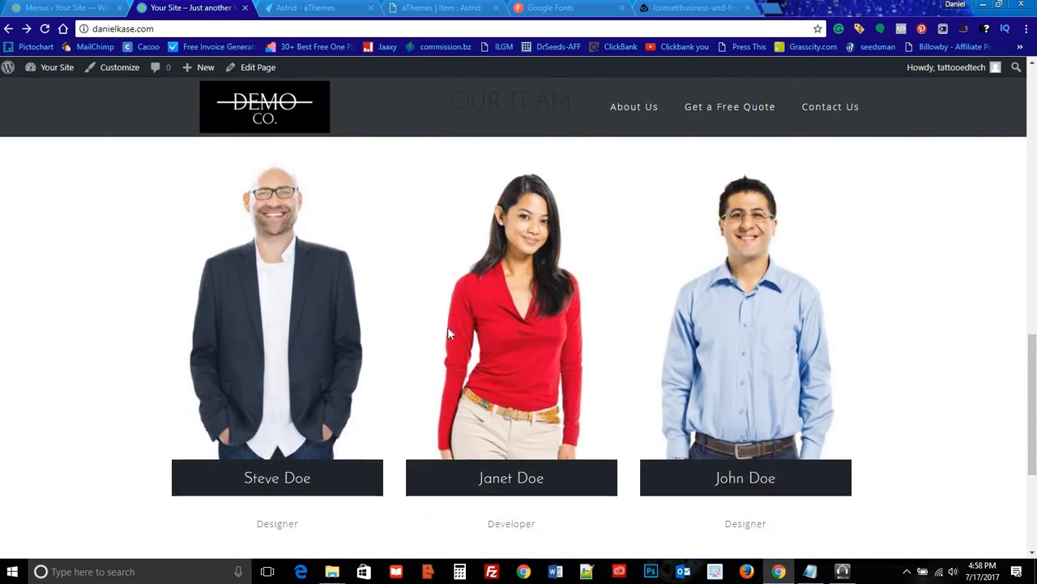
scroll(479, 355, "down", 1)
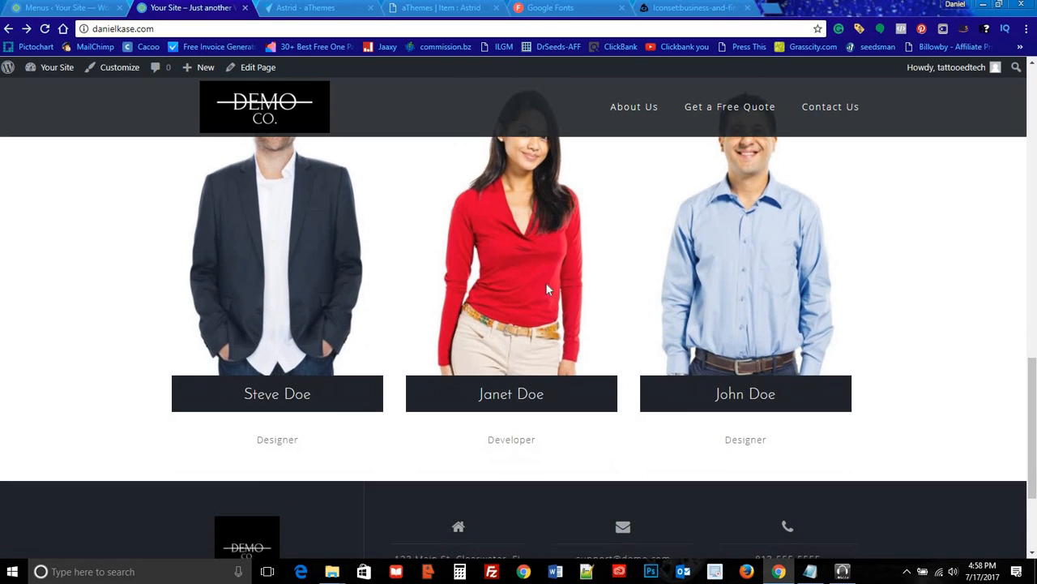
scroll(482, 276, "down", 2)
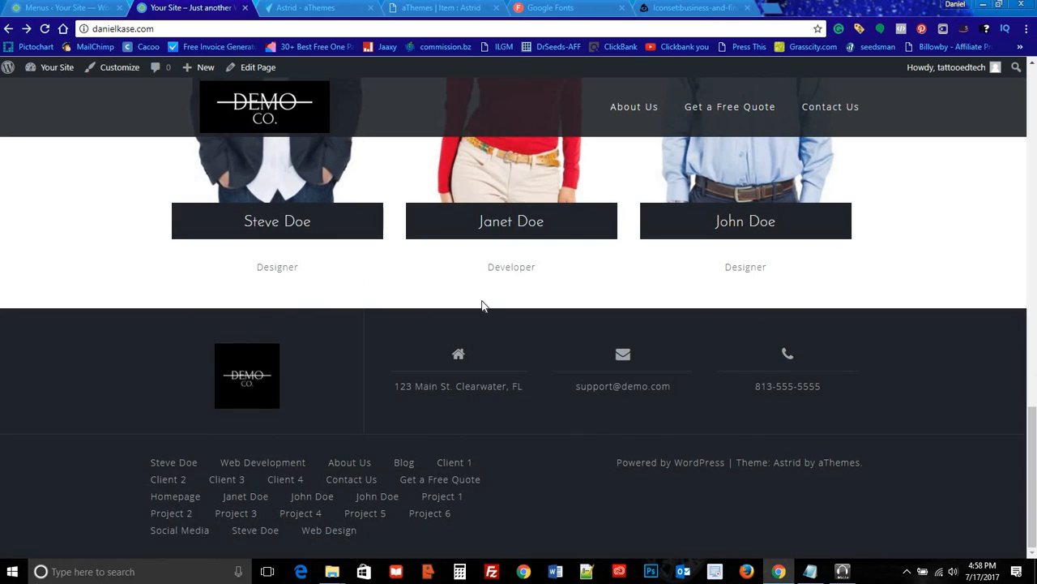
scroll(463, 339, "up", 20)
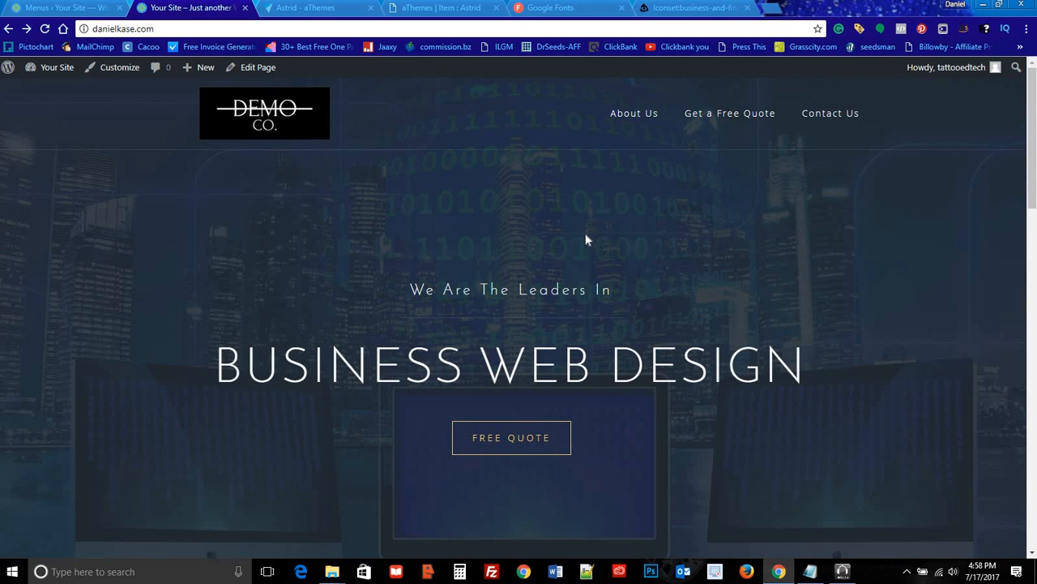
Step: Open the Homepage front page for editing in the dashboard, shorten its title to Home, and update the page
left_click(75, 7)
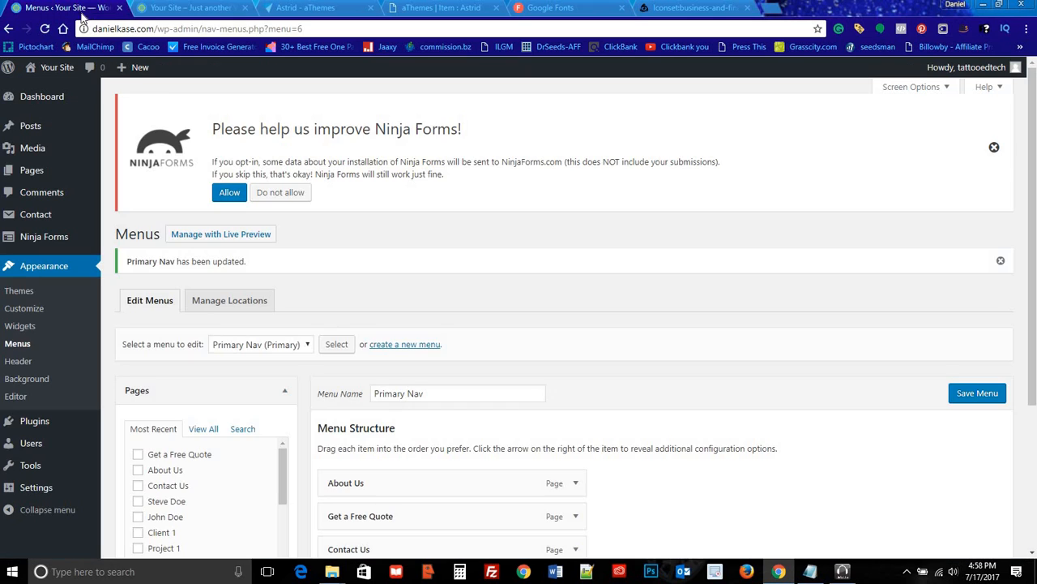
mouse_move(34, 177)
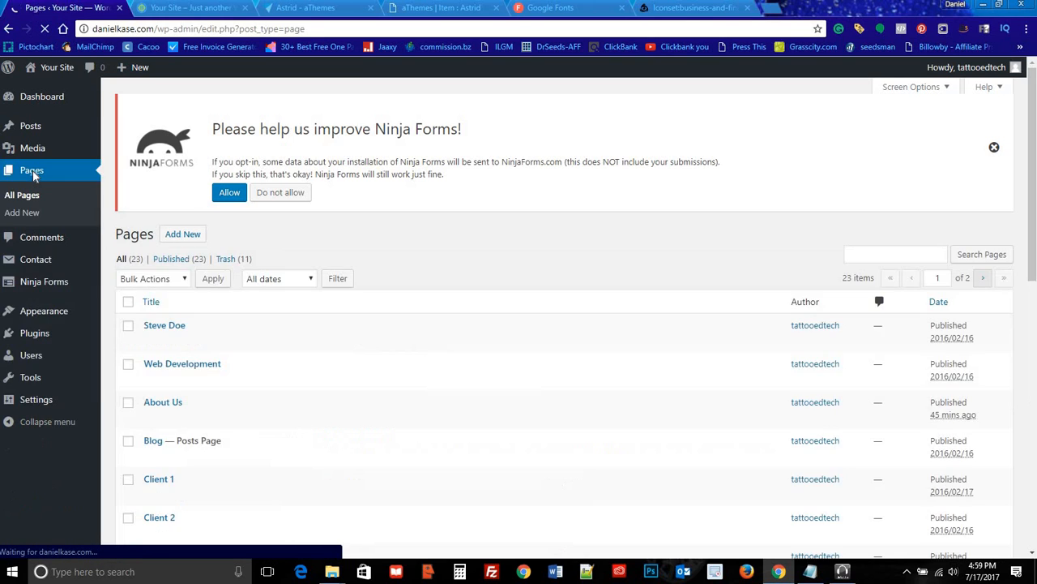
scroll(288, 241, "down", 5)
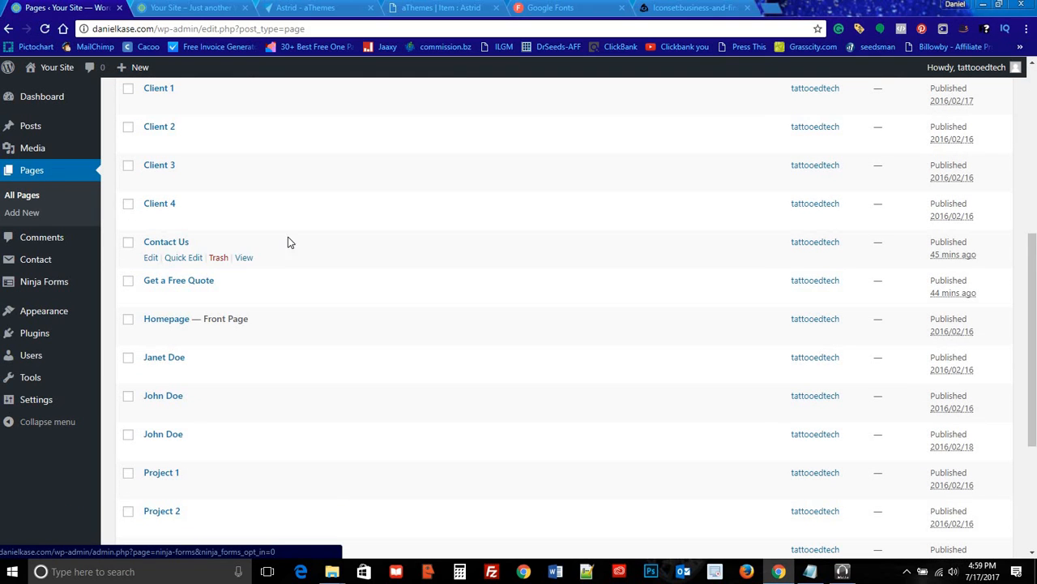
left_click(159, 321)
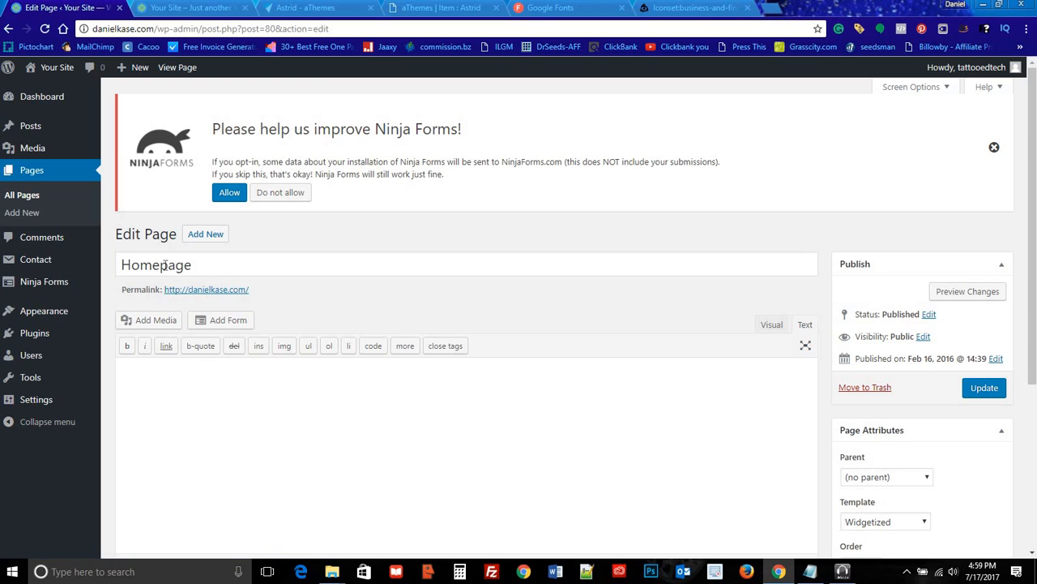
left_click(165, 265)
left_click_drag(161, 268, 270, 270)
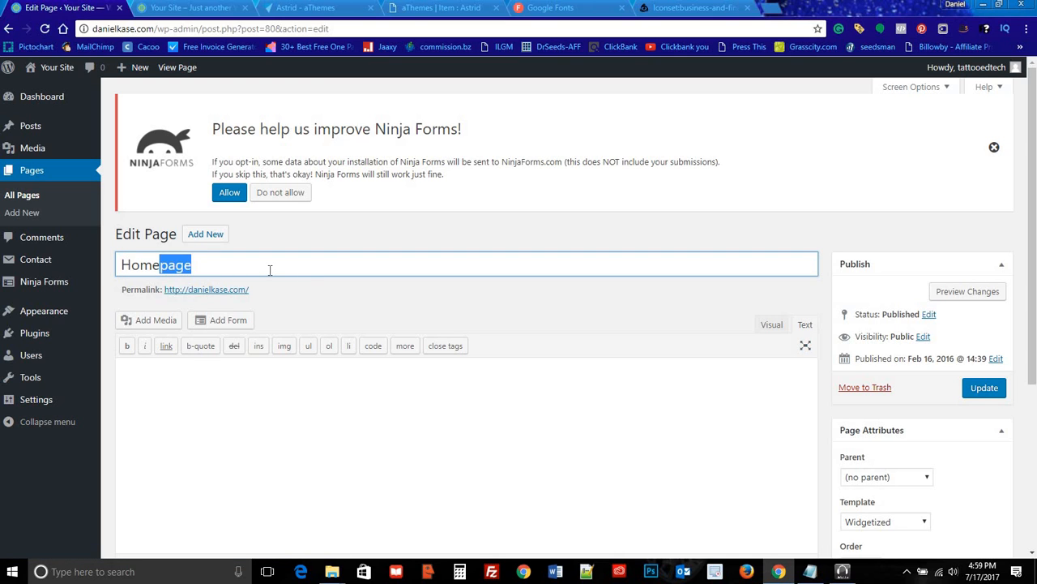
key("BackSpace")
scroll(893, 374, "down", 3)
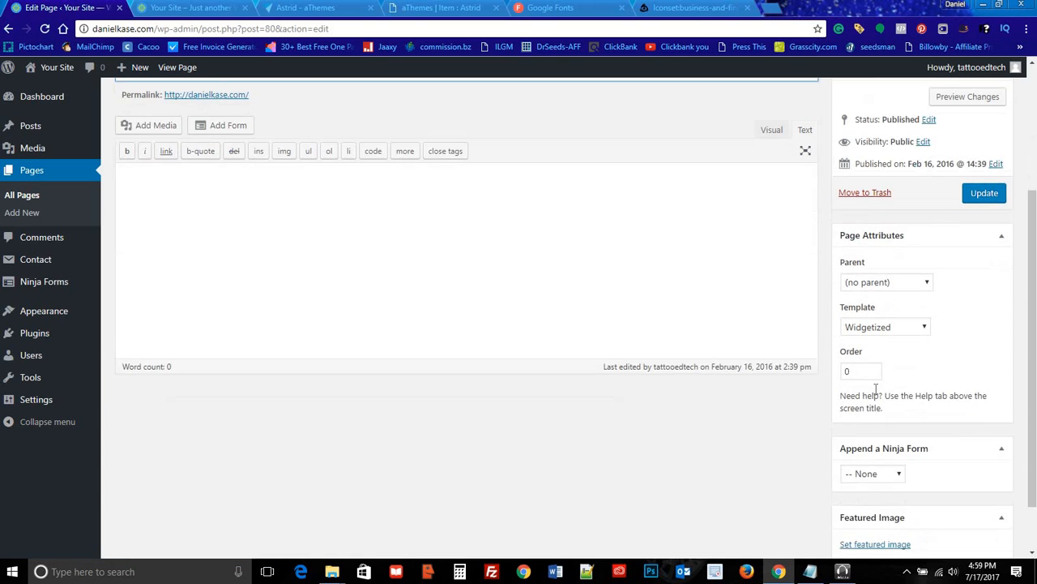
left_click(983, 194)
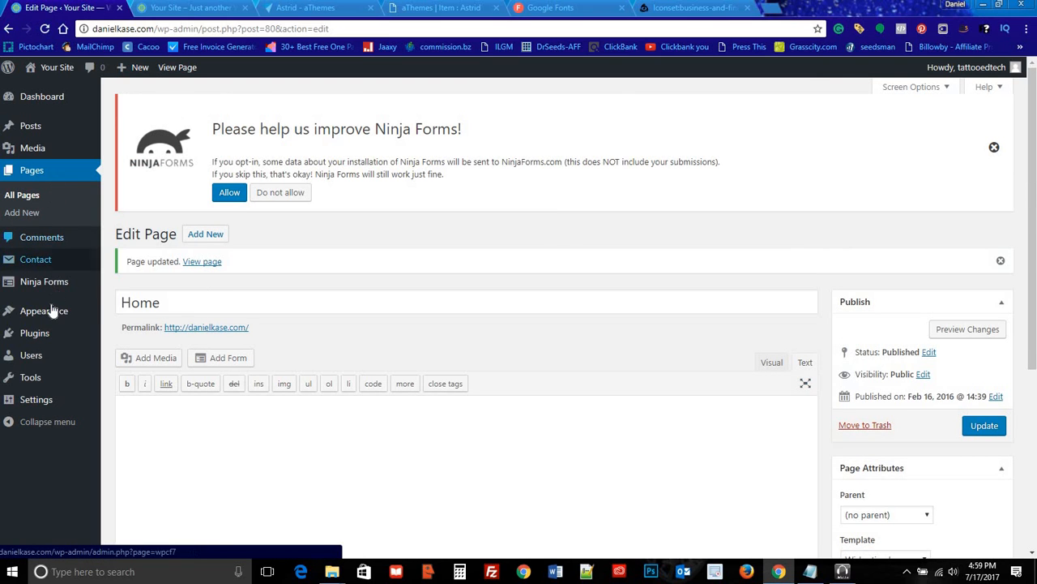
Step: Add the Home page to the Primary Nav menu as its first item and save the menu
mouse_move(51, 310)
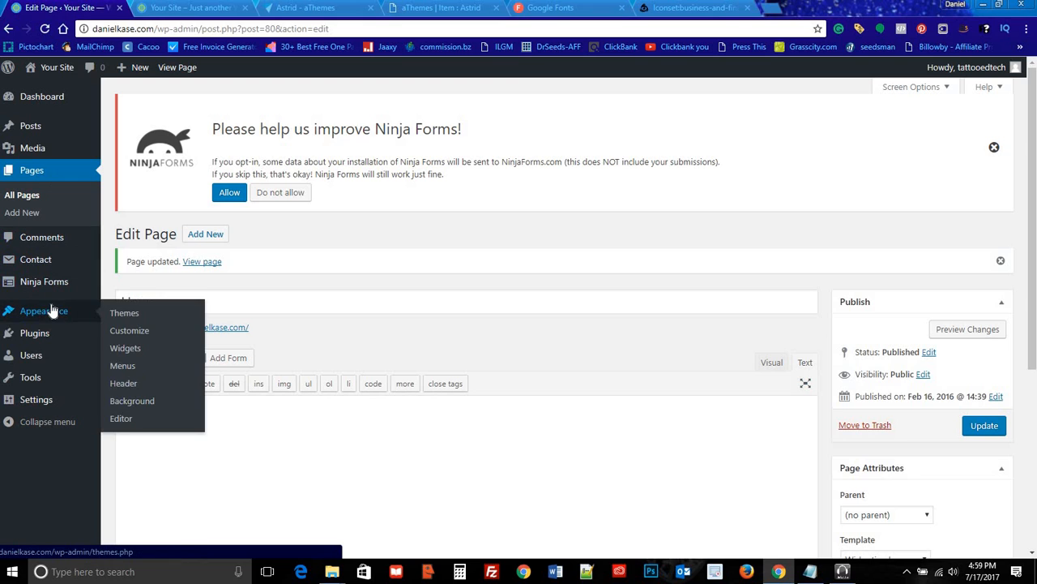
left_click(123, 365)
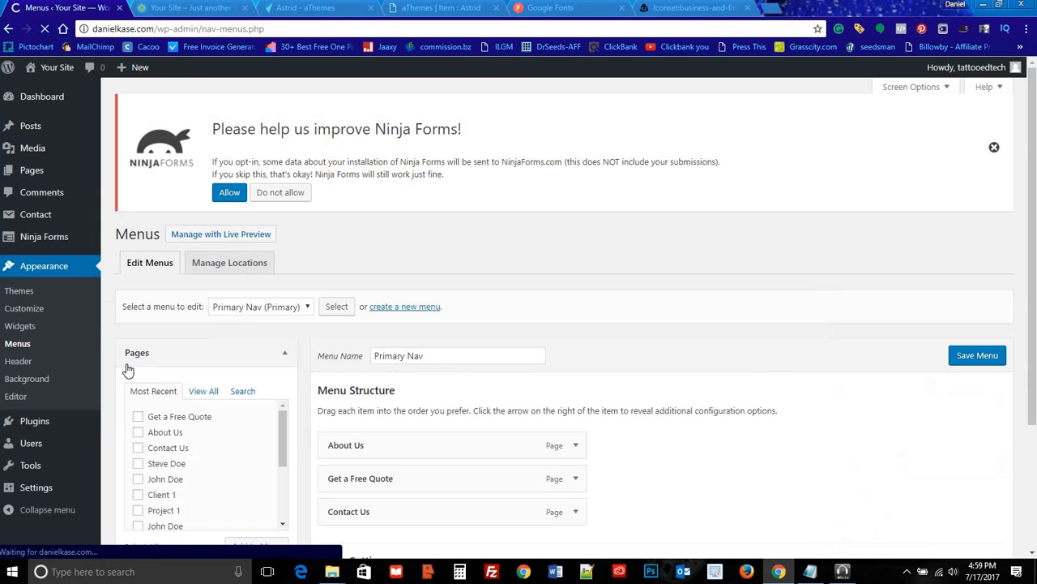
scroll(409, 260, "down", 1)
scroll(409, 267, "down", 1)
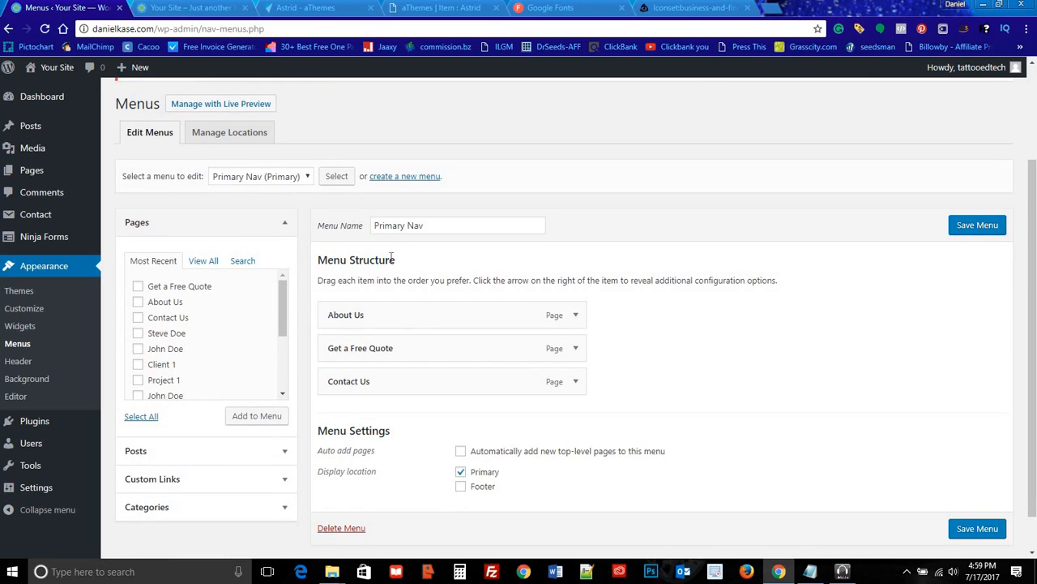
scroll(202, 346, "down", 5)
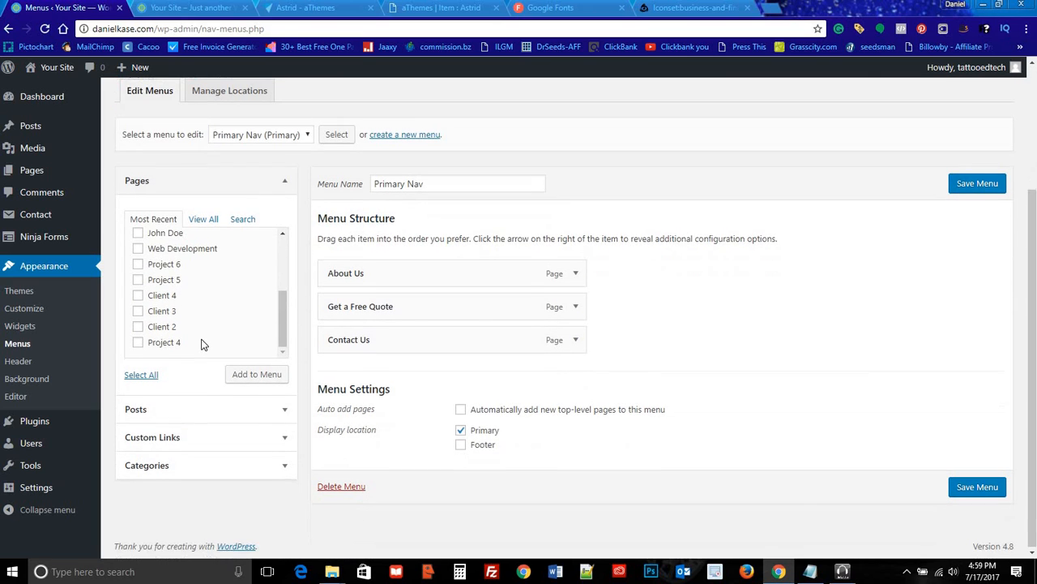
scroll(205, 334, "up", 3)
scroll(204, 334, "up", 3)
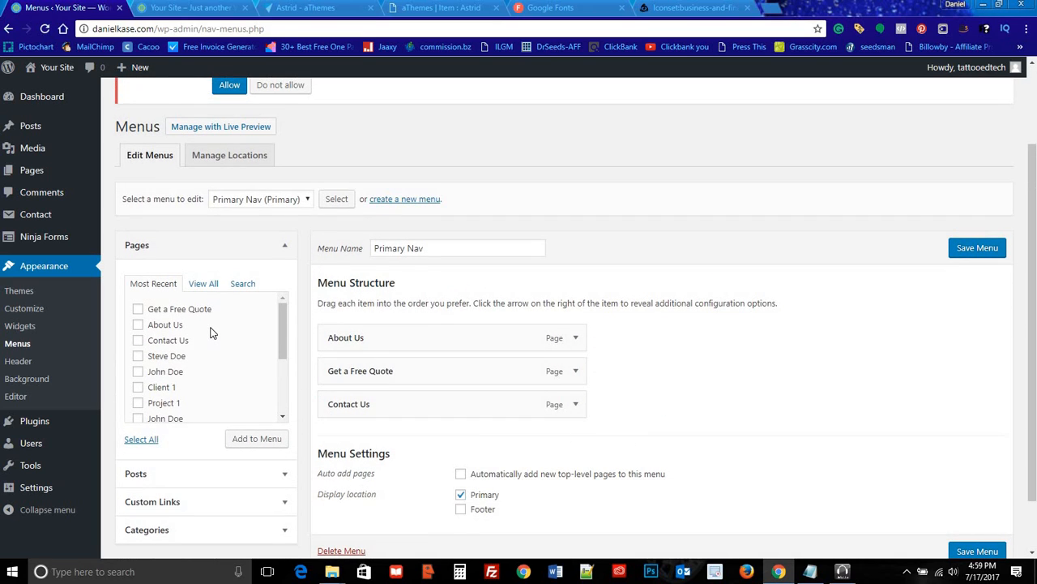
scroll(205, 336, "down", 6)
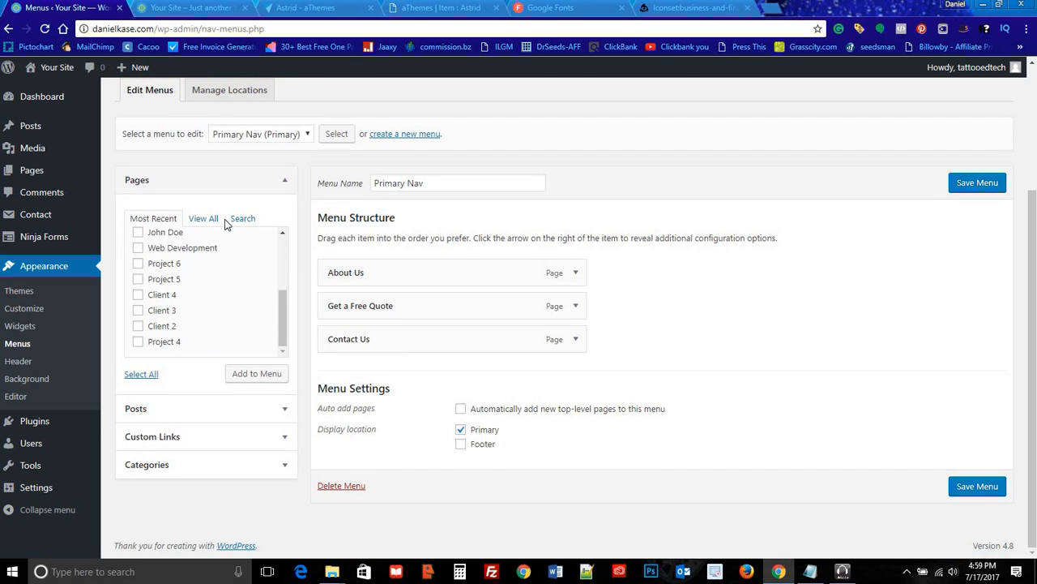
left_click(205, 219)
left_click(138, 243)
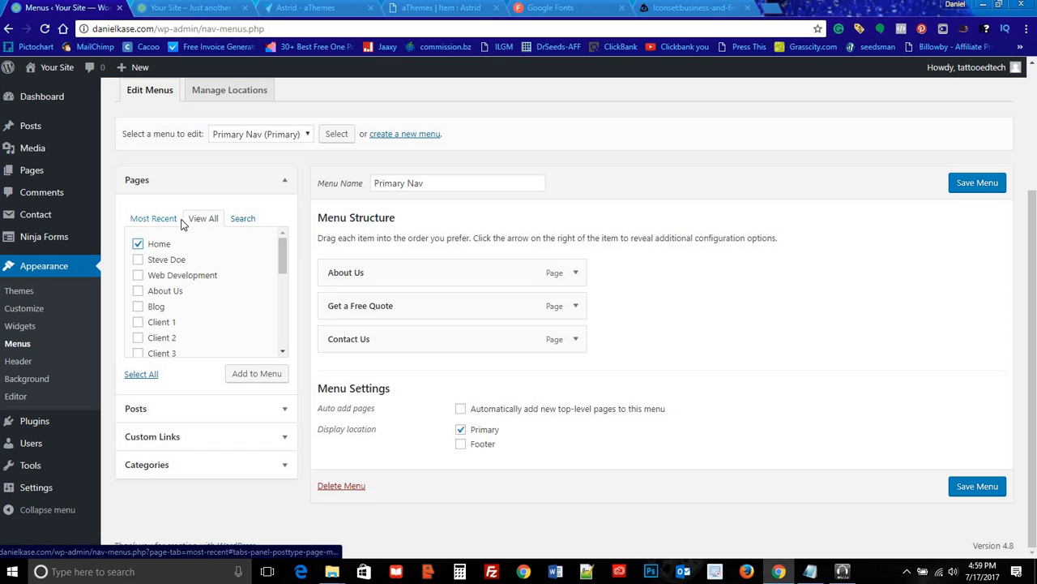
left_click(248, 375)
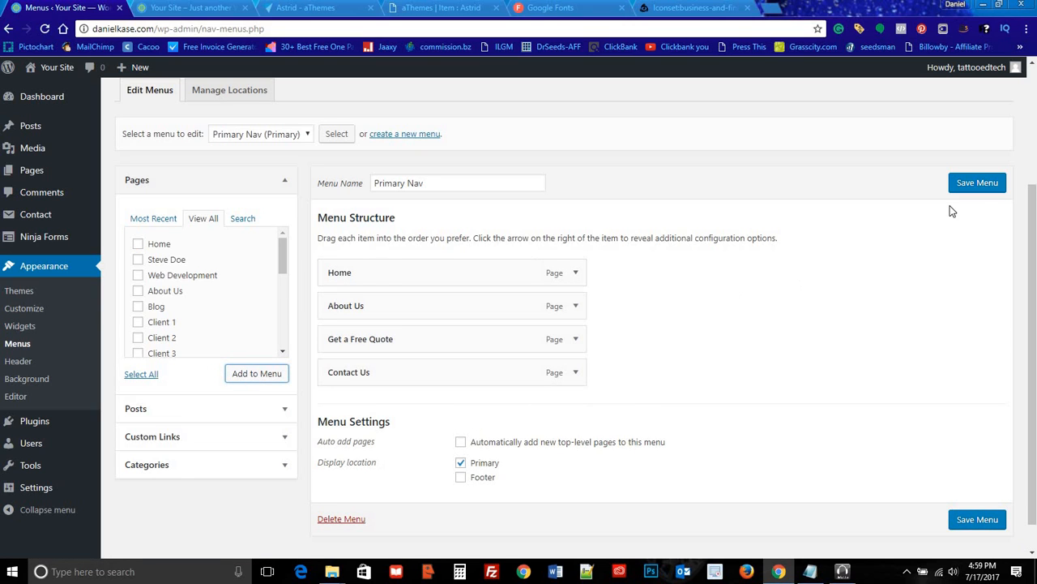
left_click(962, 183)
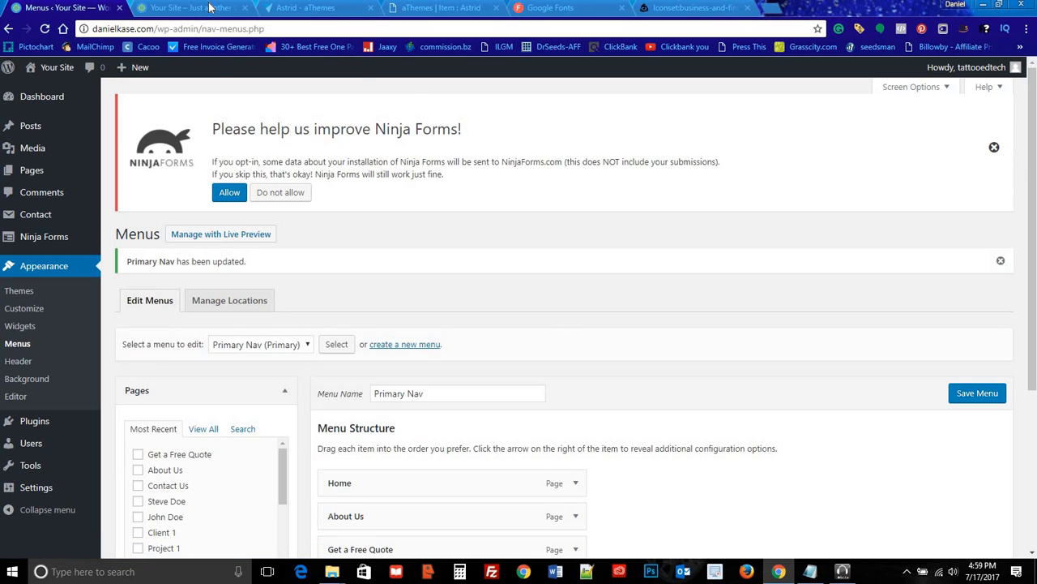
Step: Reload the live homepage, check the links in its header navigation, and return to the dashboard
left_click(213, 8)
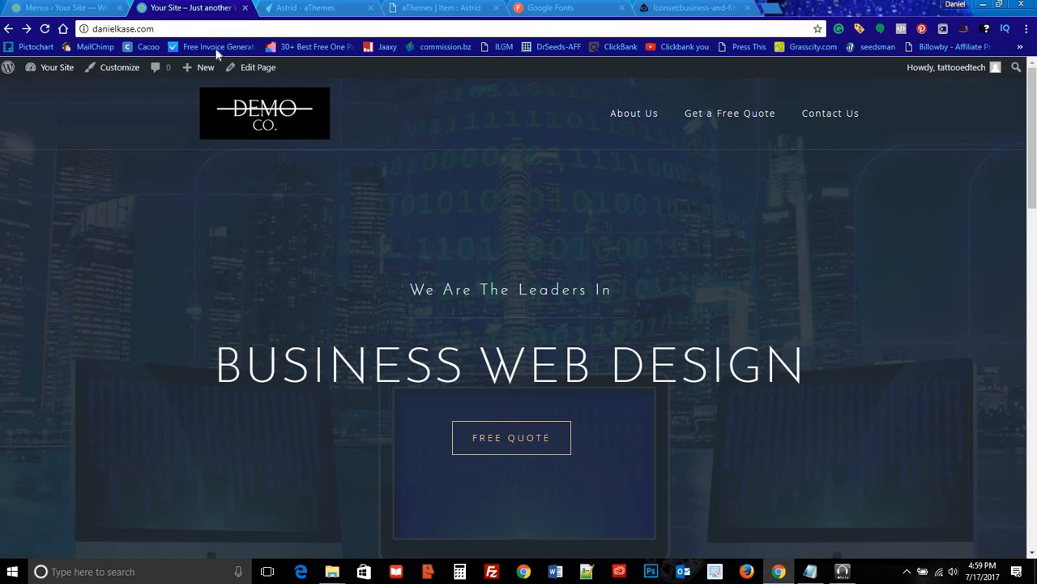
left_click(44, 28)
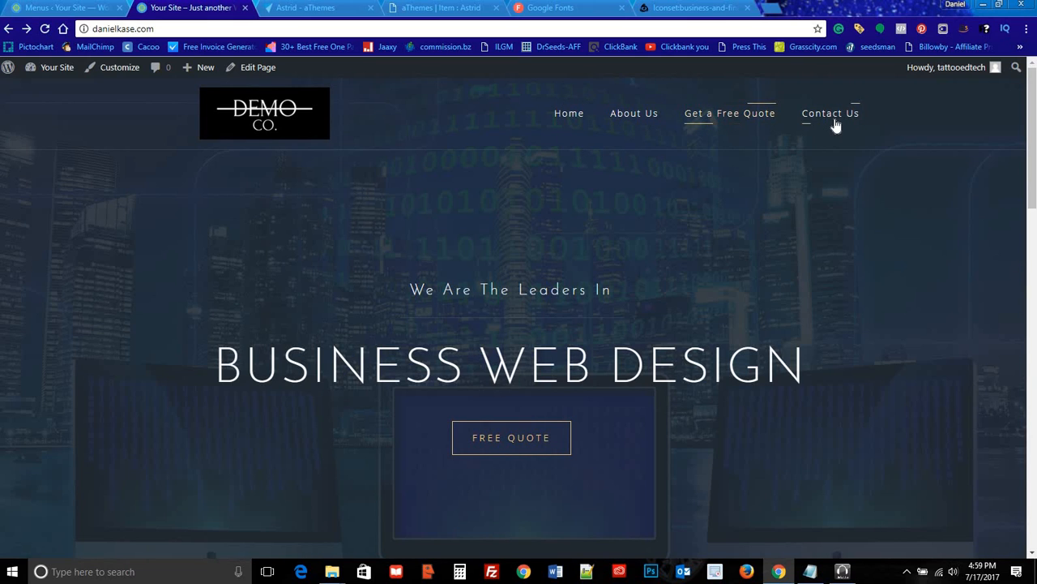
left_click(75, 10)
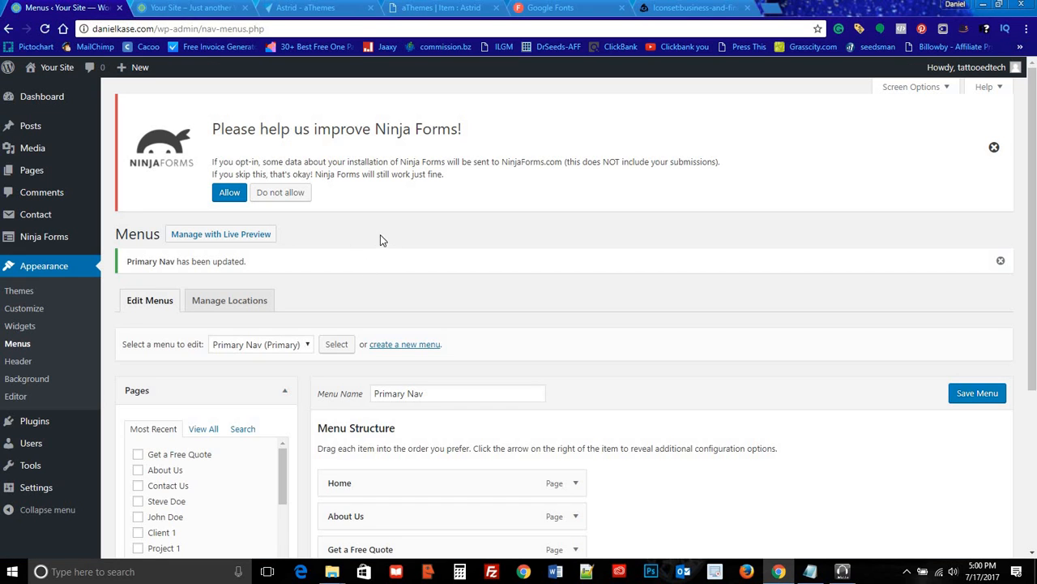
Step: Examine the Page - Home widgets and the Our Team section in the theme customizer, and close the customizer
left_click(15, 313)
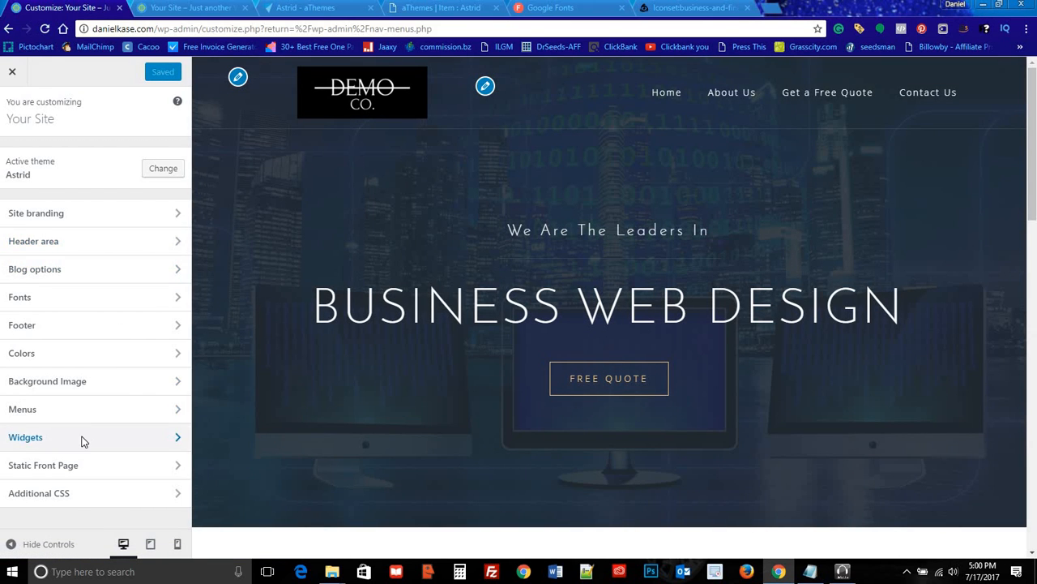
left_click(81, 441)
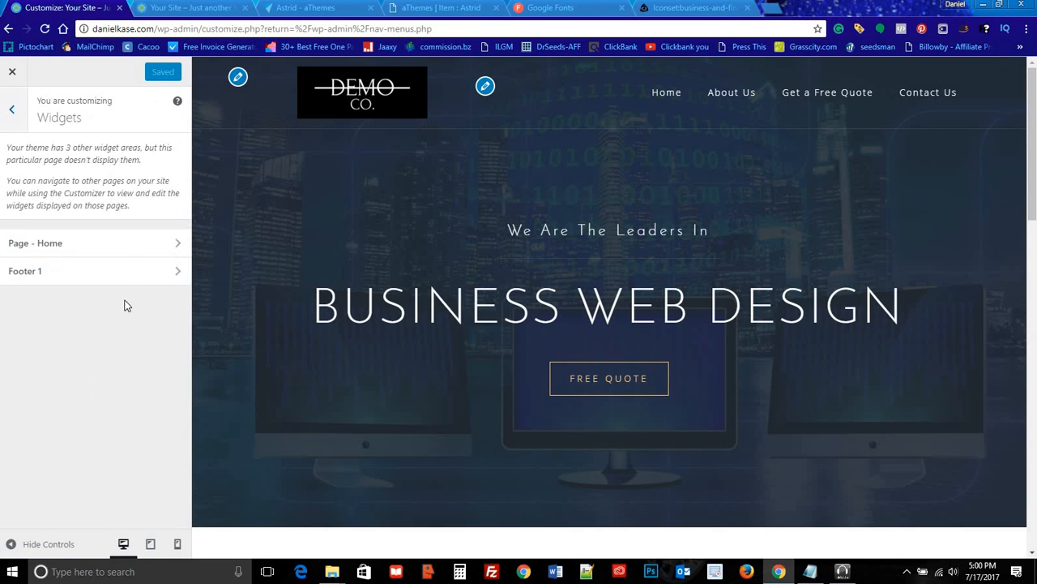
left_click(124, 243)
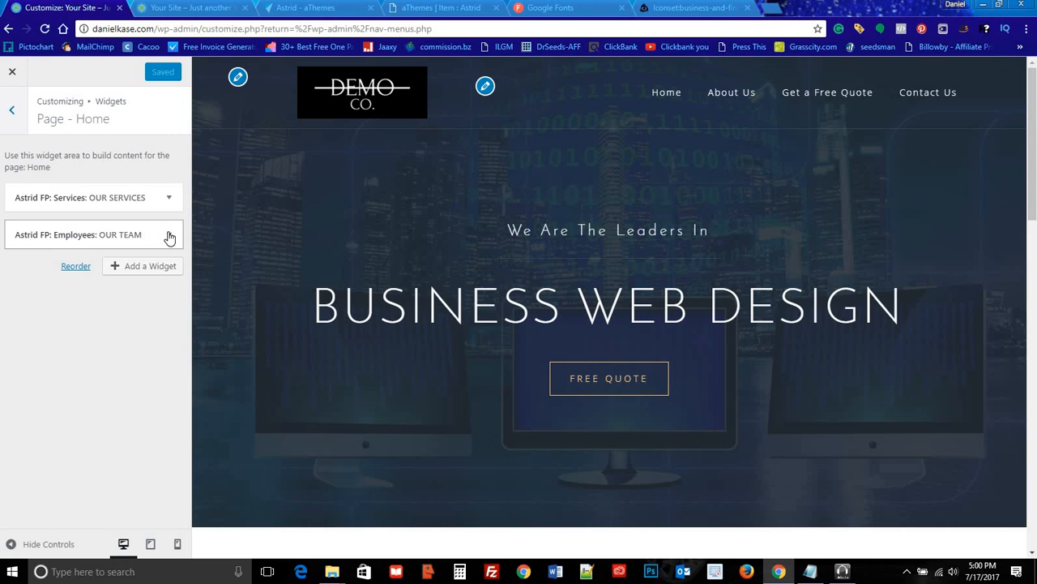
left_click(14, 113)
left_click(13, 113)
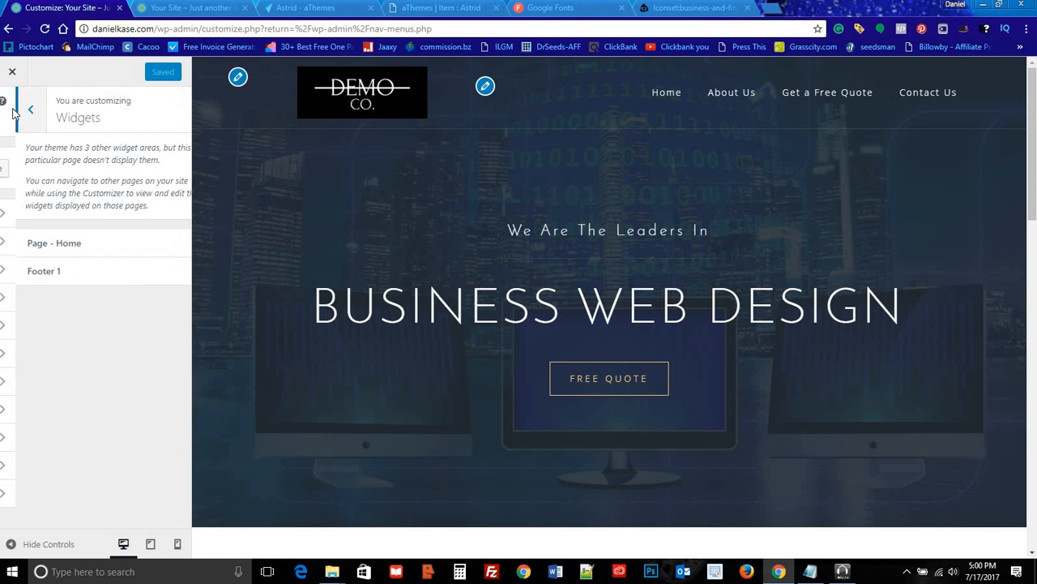
scroll(389, 241, "down", 10)
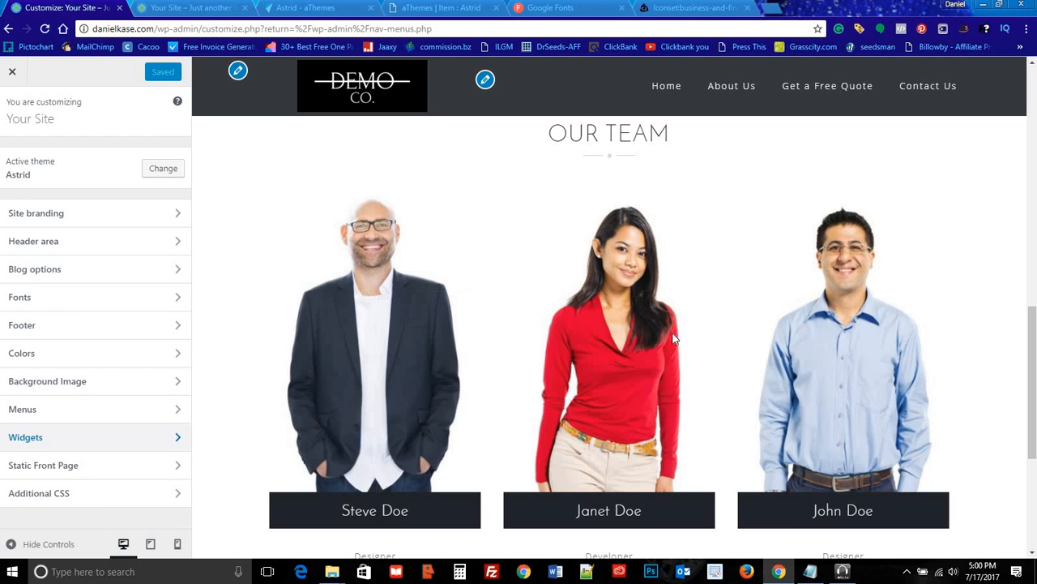
scroll(405, 316, "down", 2)
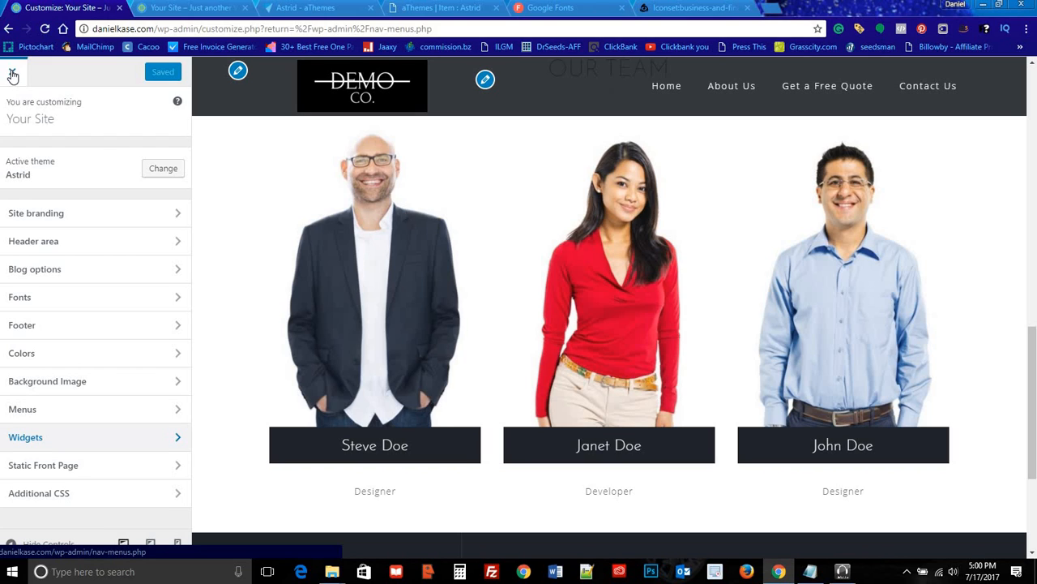
left_click(13, 75)
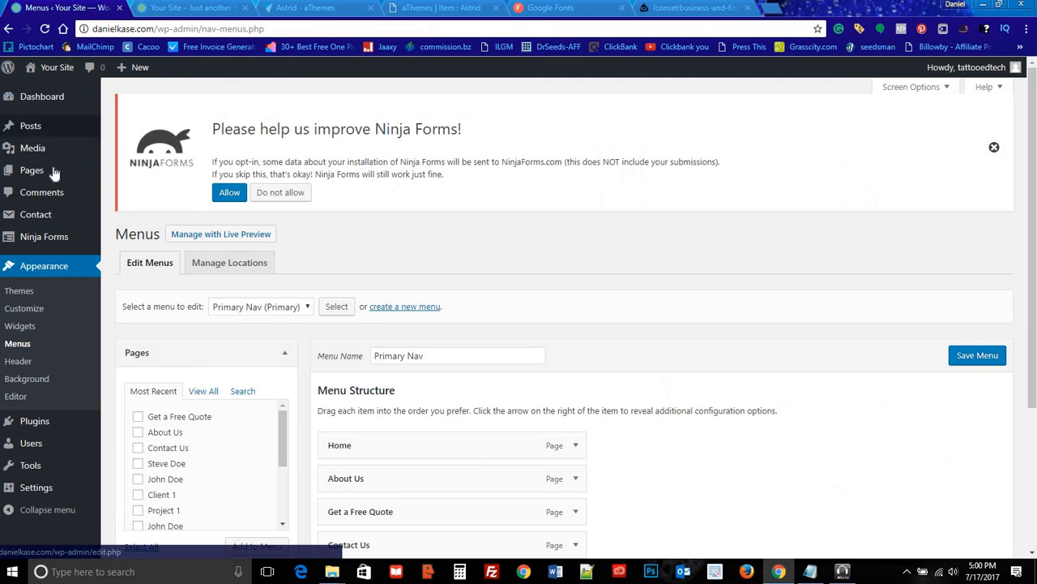
Step: Open the female developer's employee page from the list of all pages and replace its title with the employee's new full name
mouse_move(57, 171)
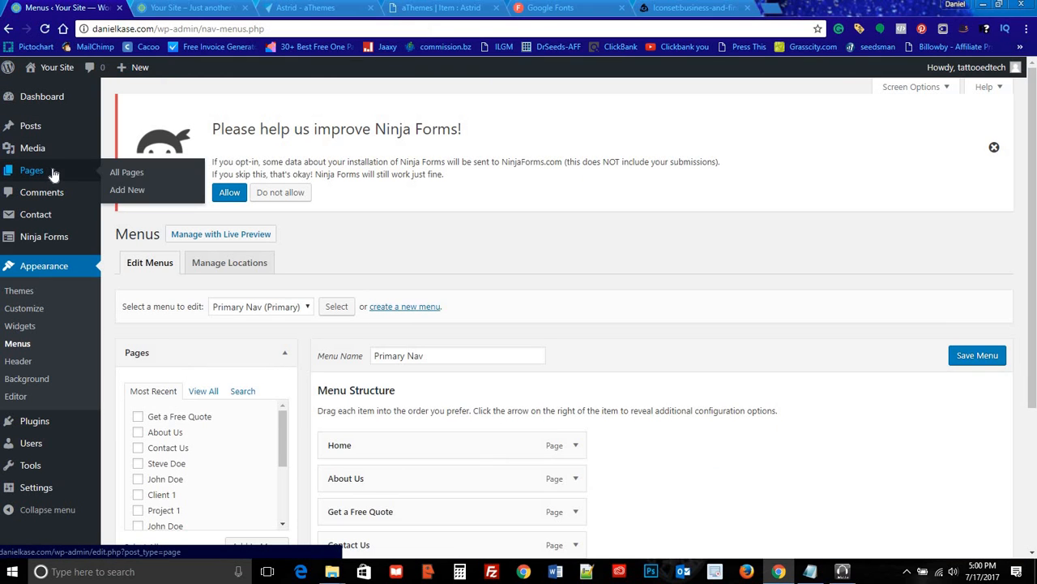
left_click(124, 174)
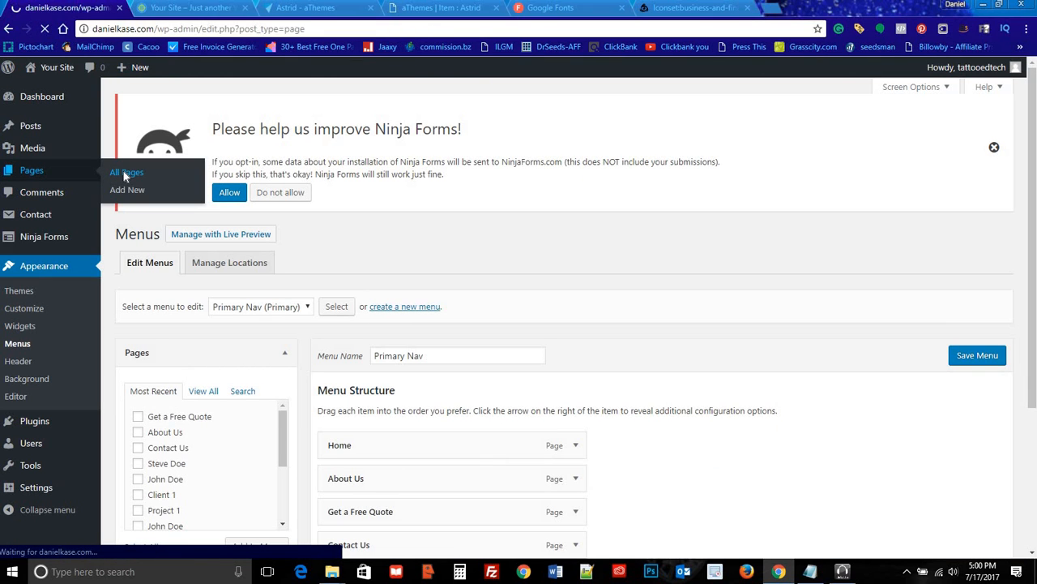
scroll(316, 226, "down", 2)
scroll(290, 236, "down", 3)
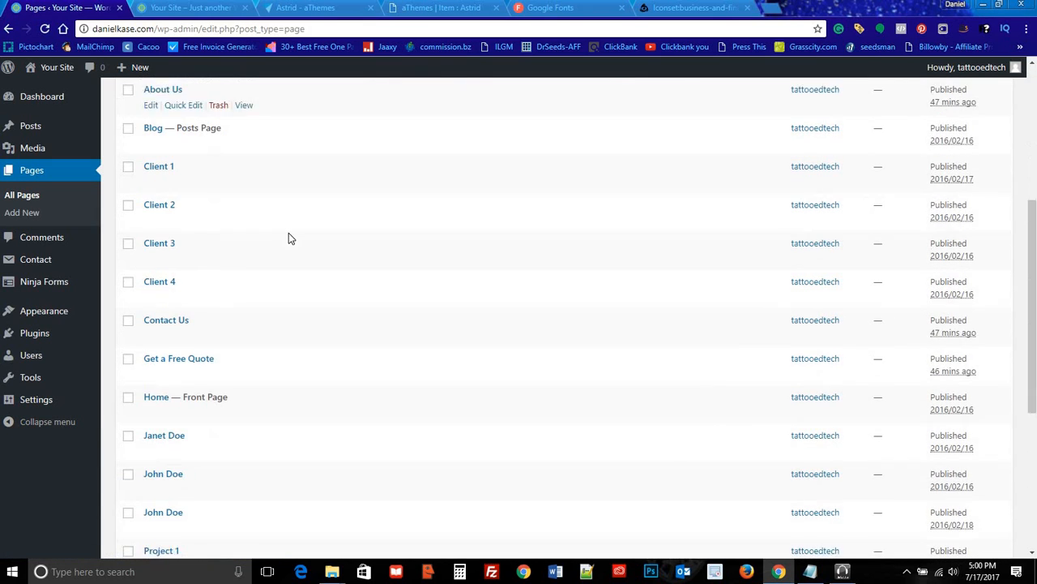
scroll(373, 270, "down", 3)
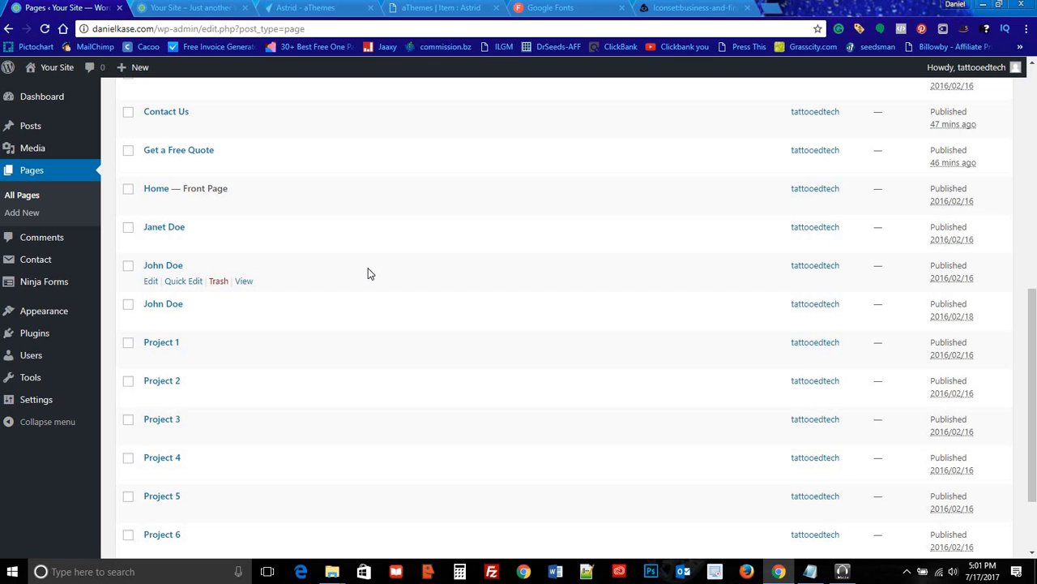
scroll(312, 280, "down", 1)
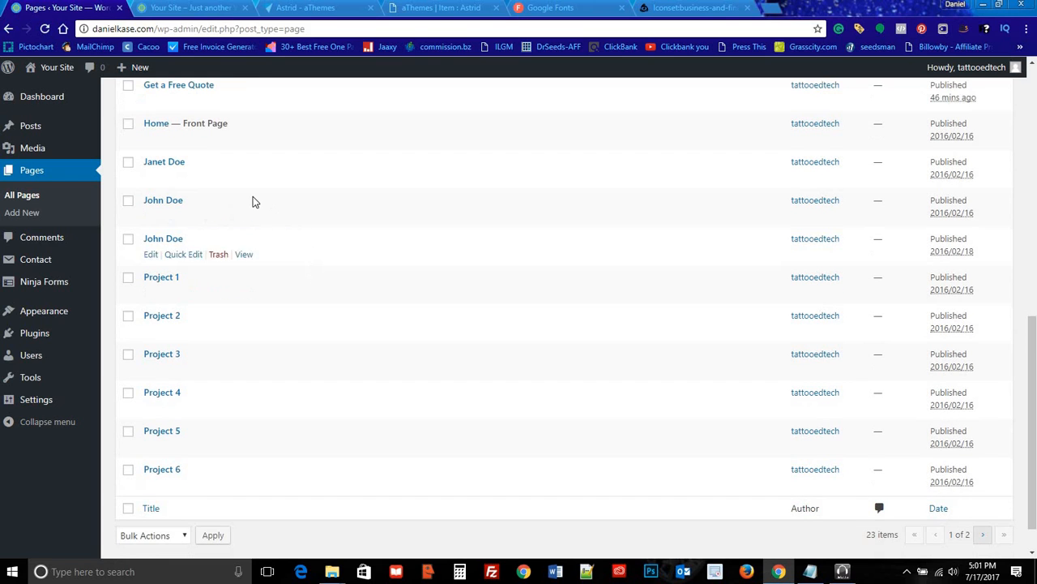
scroll(247, 227, "up", 1)
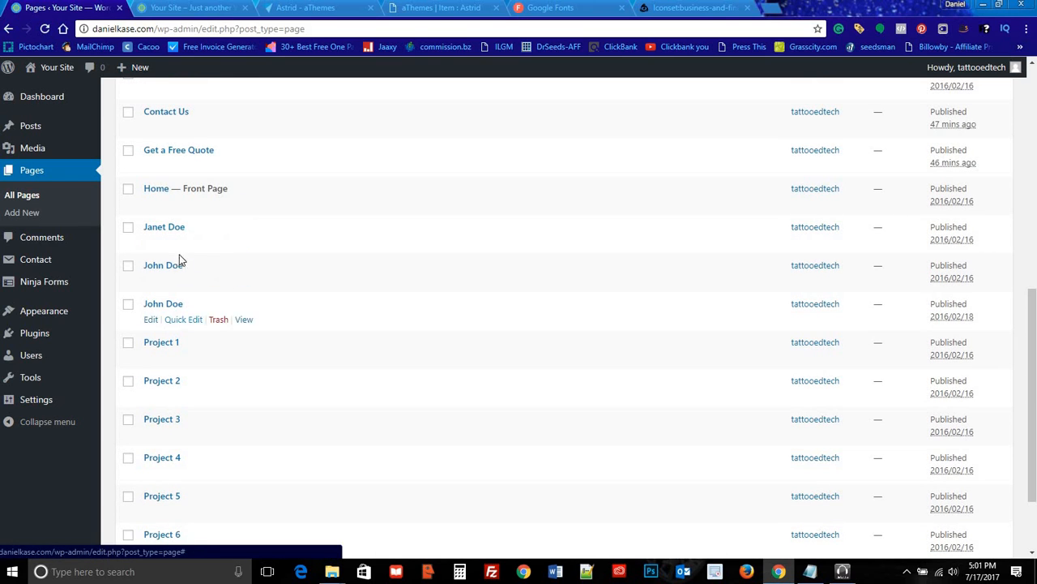
left_click(169, 229)
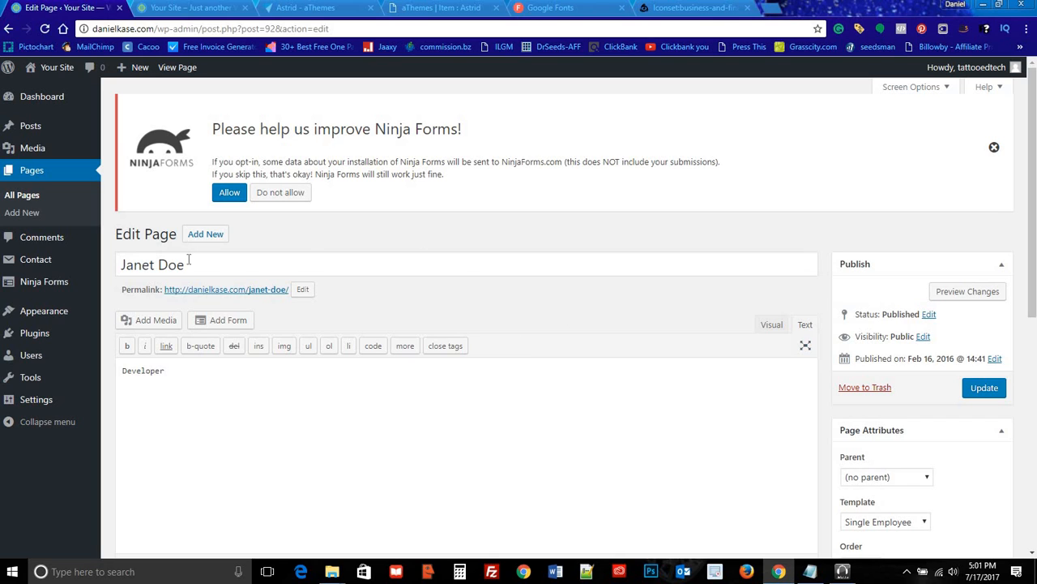
left_click_drag(192, 264, 120, 265)
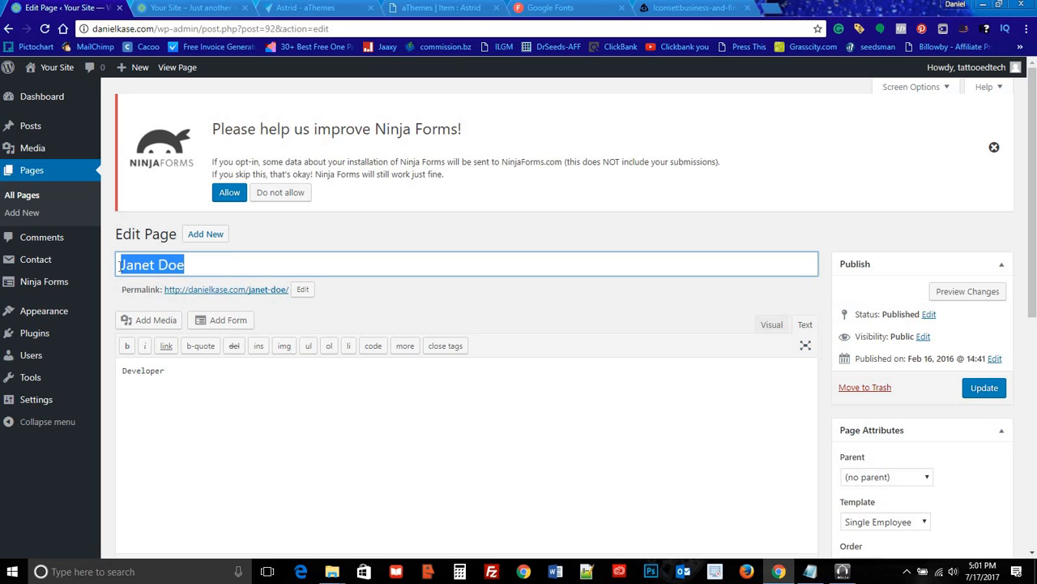
type("S")
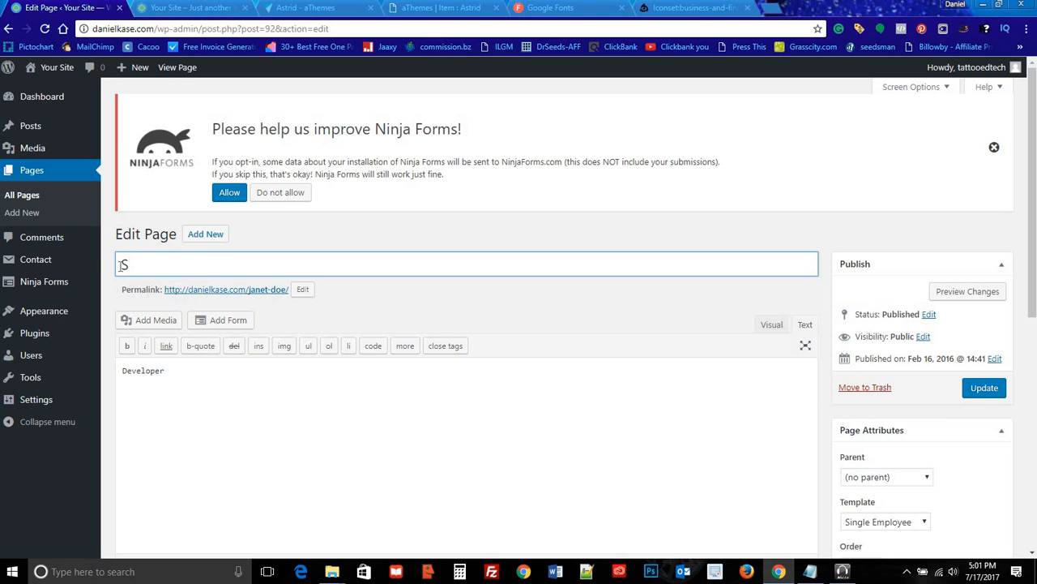
type("usan Smart")
Step: Check how job titles appear in the live homepage's team section, and replace the employee page's content with Owner/CEO
left_click_drag(122, 371, 166, 370)
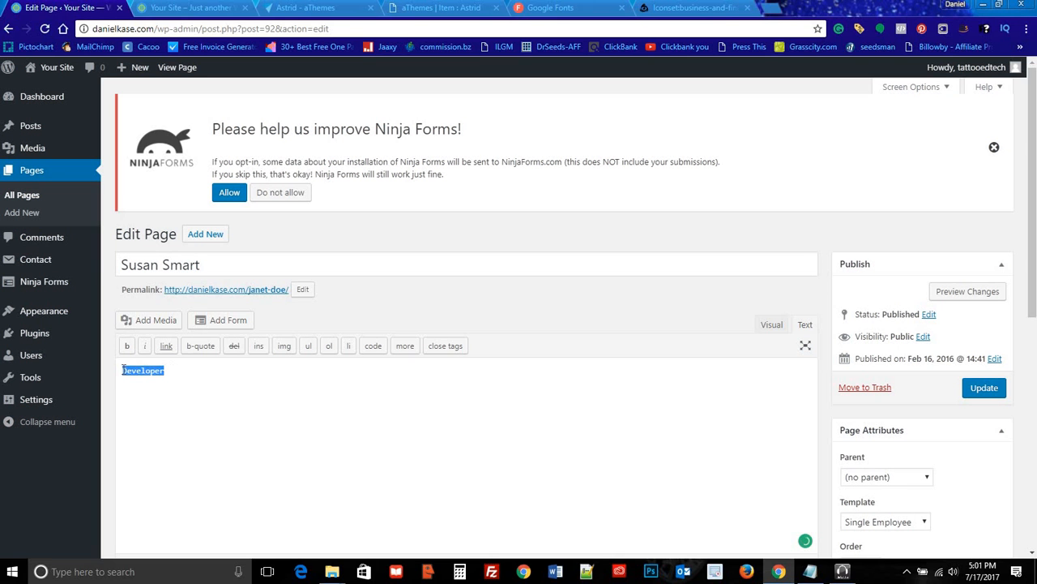
left_click(183, 8)
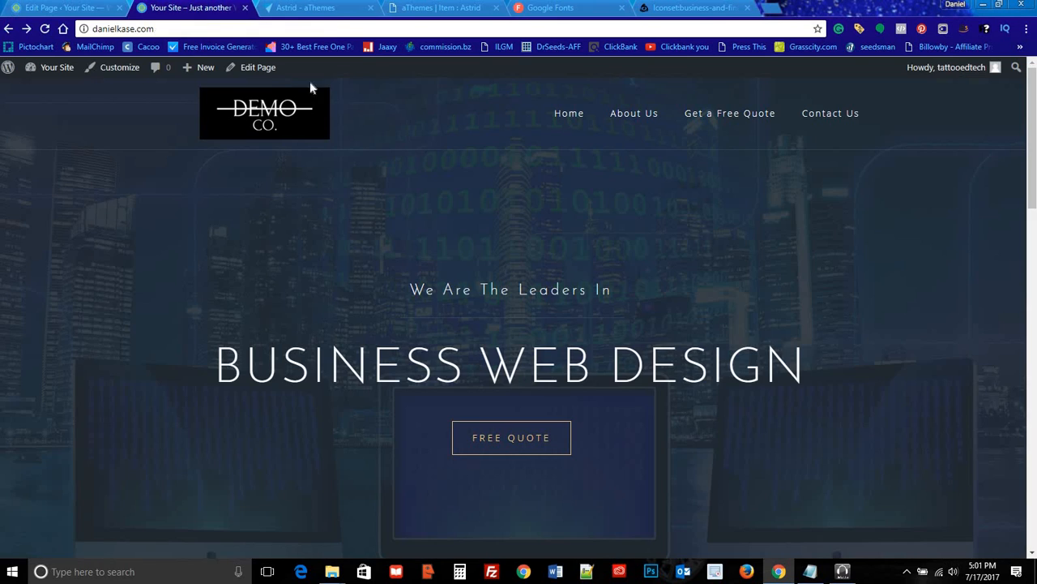
scroll(518, 347, "down", 10)
scroll(517, 340, "down", 2)
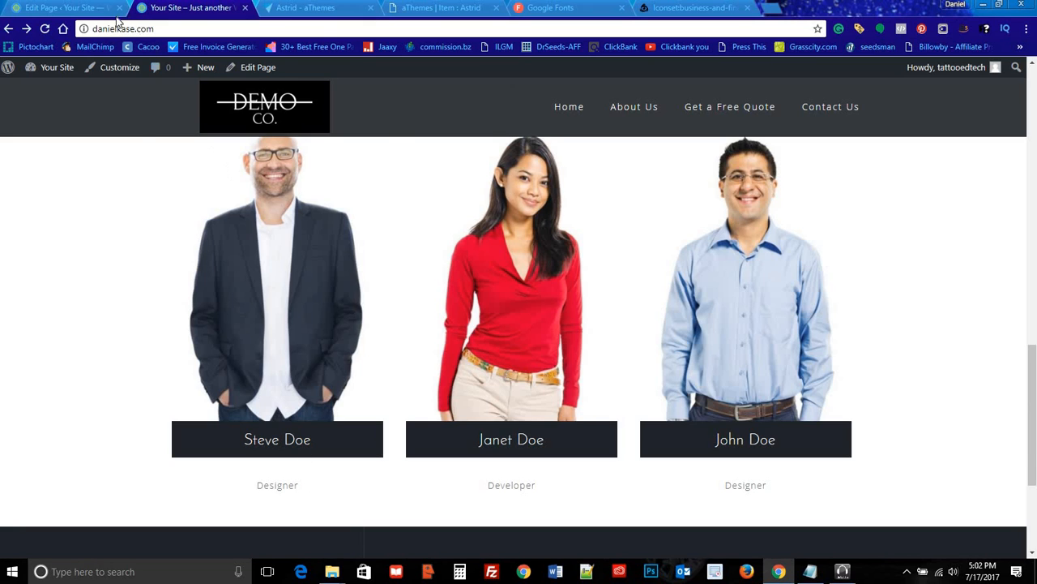
left_click(89, 8)
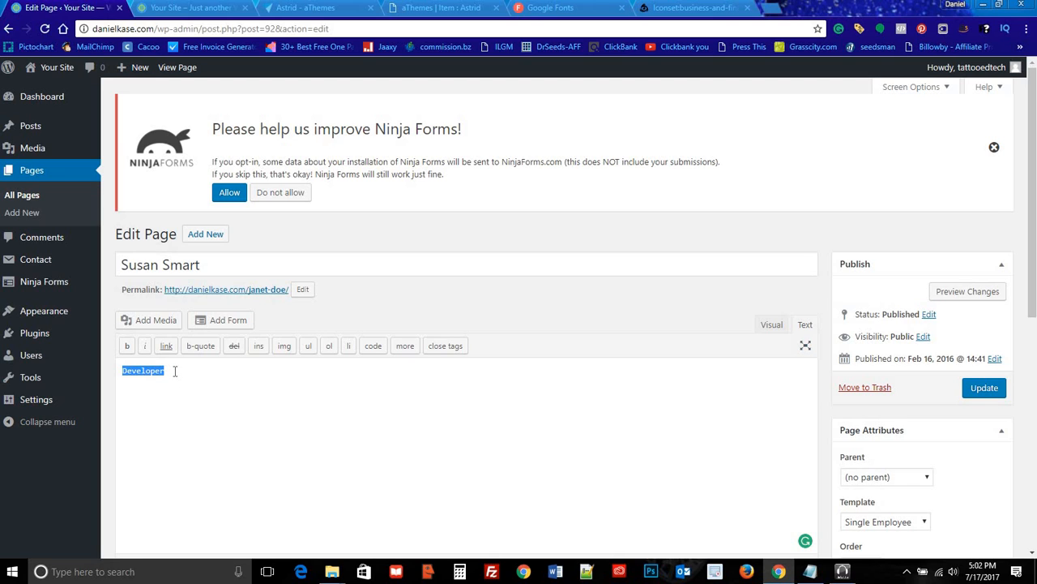
key("BackSpace")
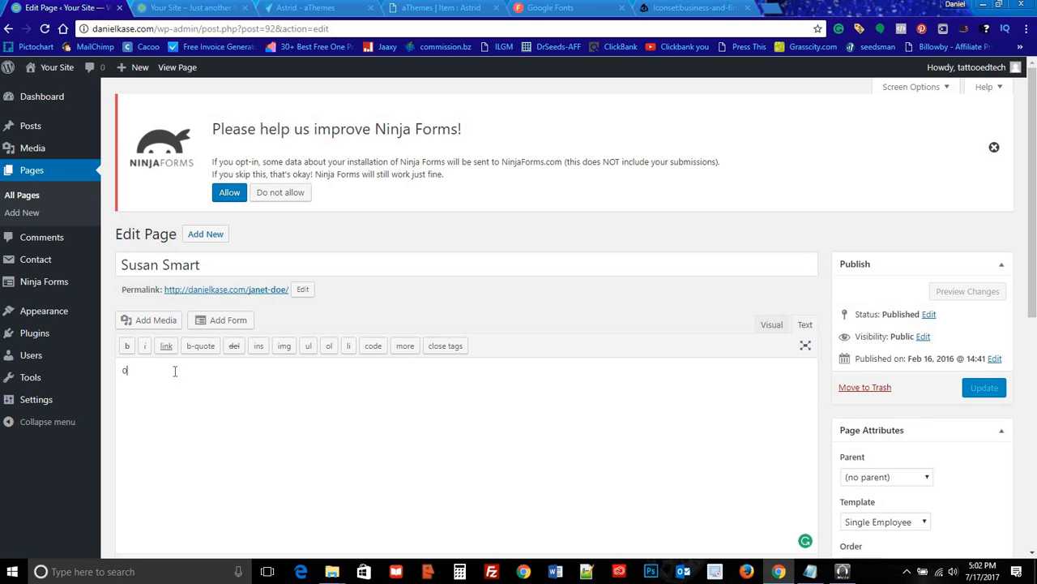
type("Owner/")
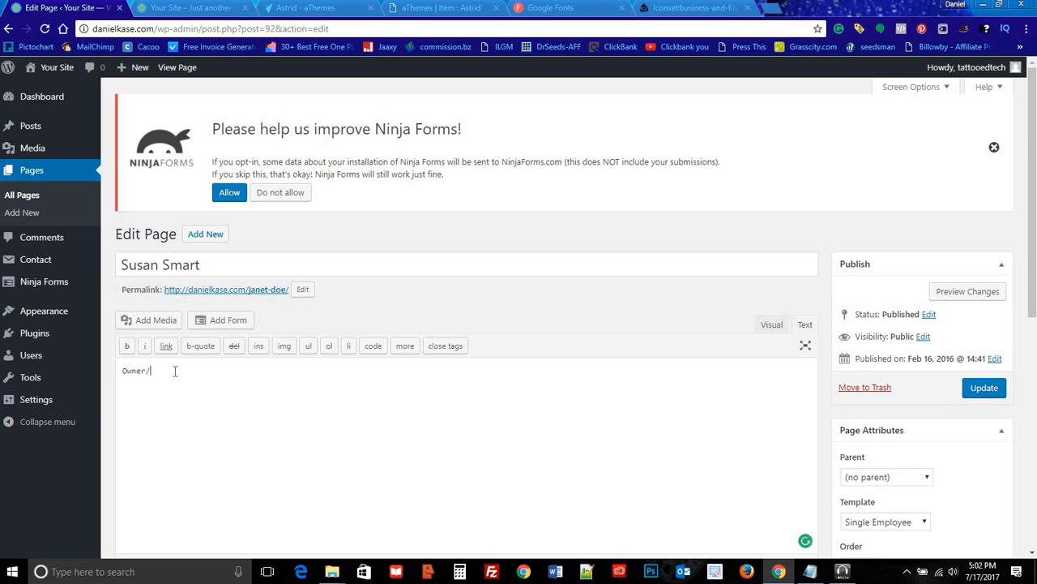
type("CEO")
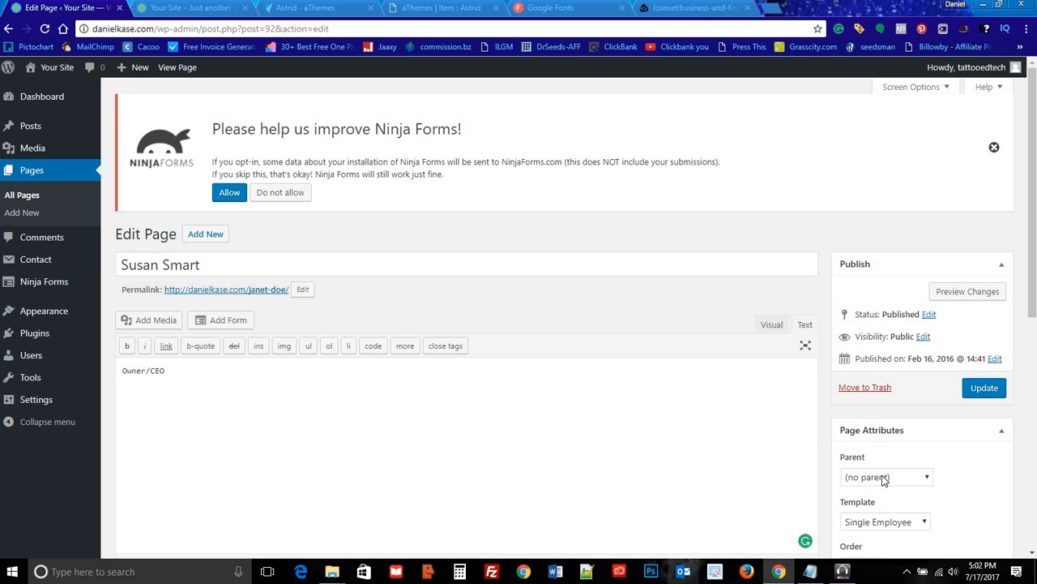
Step: Replace the employee page's featured image with secretary-1379839_640-2.jpg from the media library
scroll(905, 425, "down", 5)
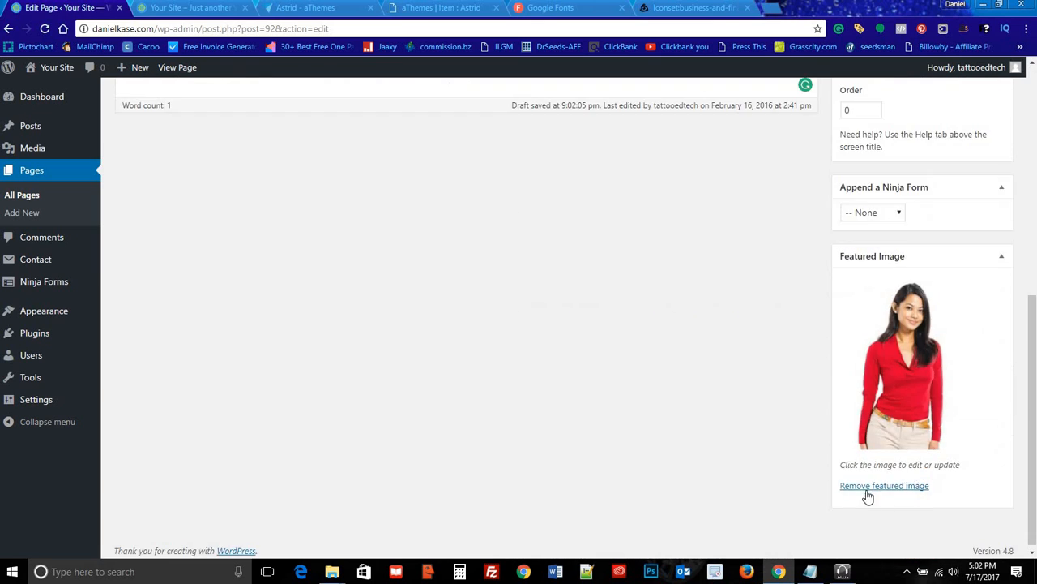
left_click(865, 491)
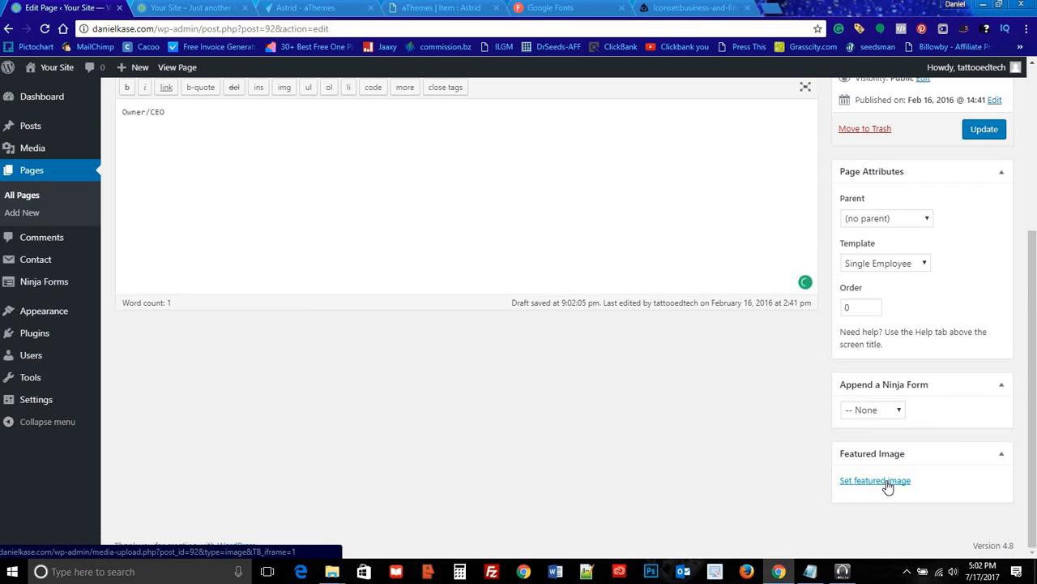
left_click(886, 482)
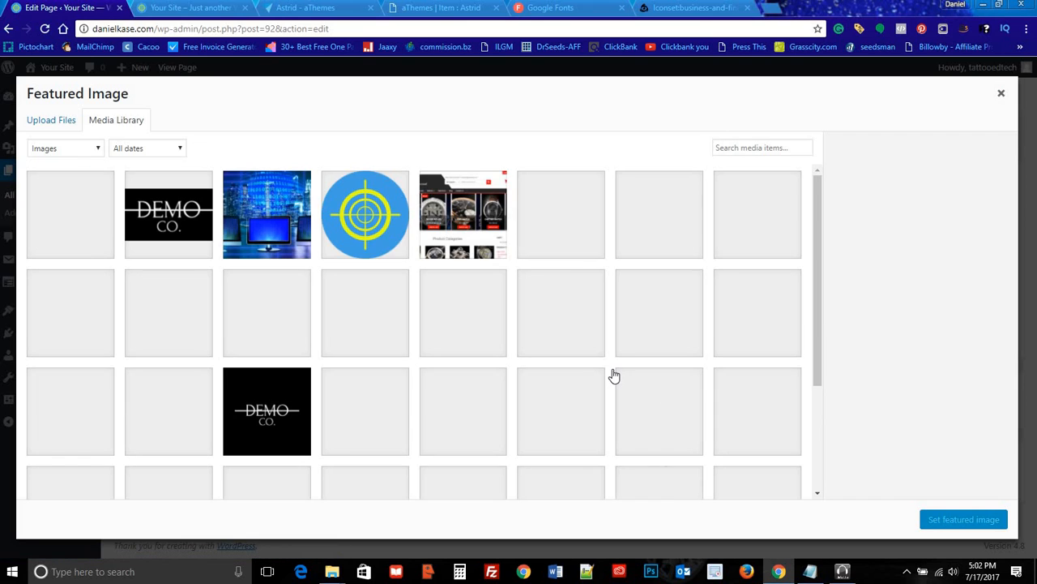
scroll(324, 267, "down", 5)
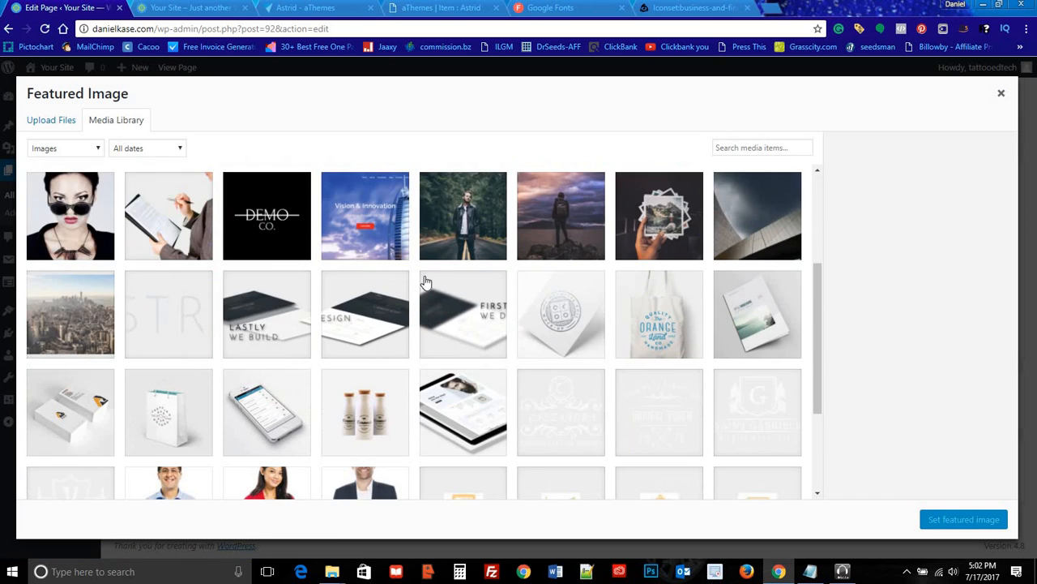
scroll(449, 292, "up", 4)
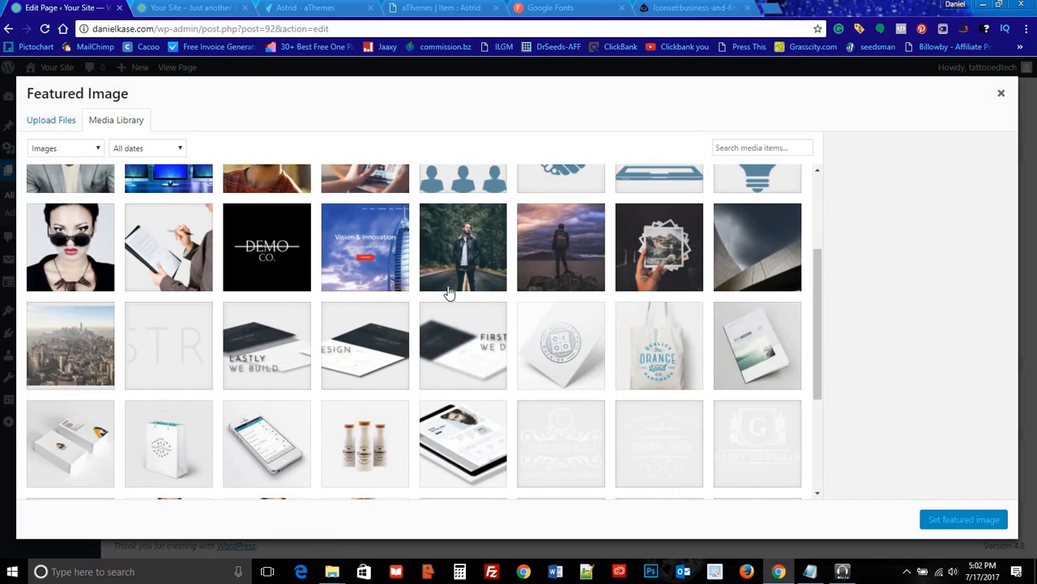
scroll(452, 293, "up", 1)
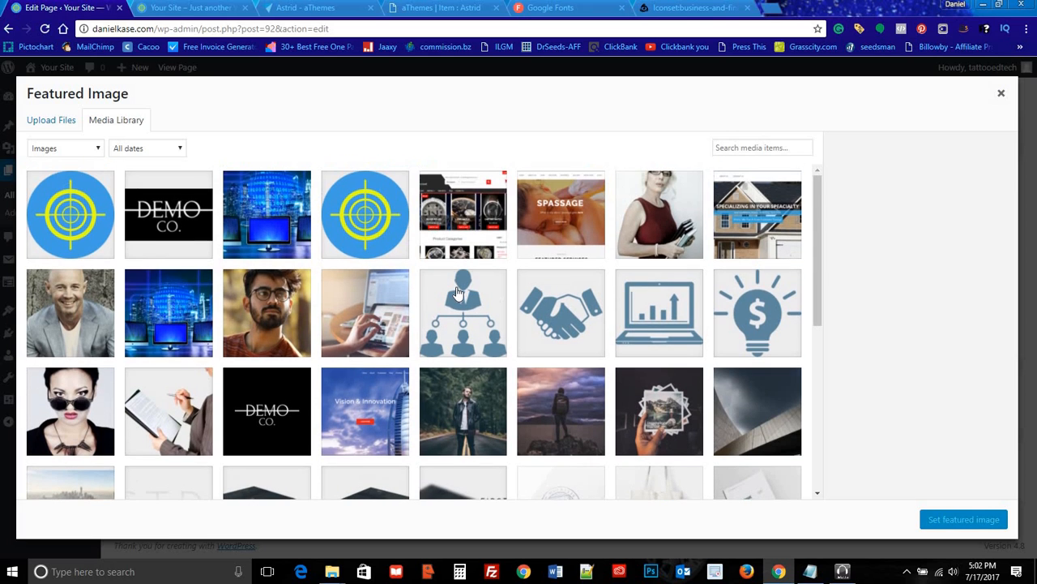
left_click(672, 216)
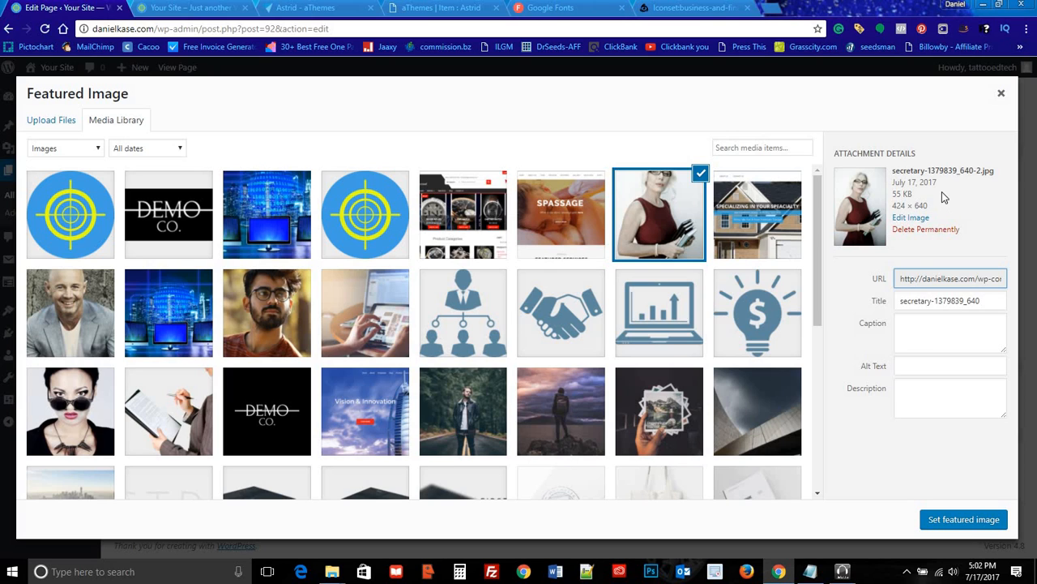
left_click(946, 523)
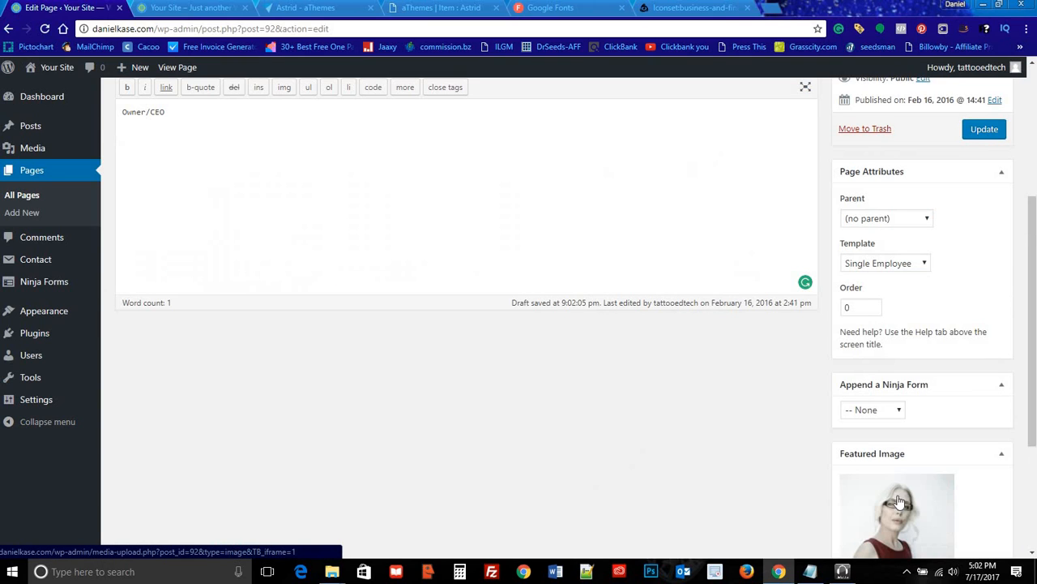
scroll(694, 380, "down", 4)
Step: Check the page template options, keep Single Employee, and update the page
scroll(697, 359, "up", 4)
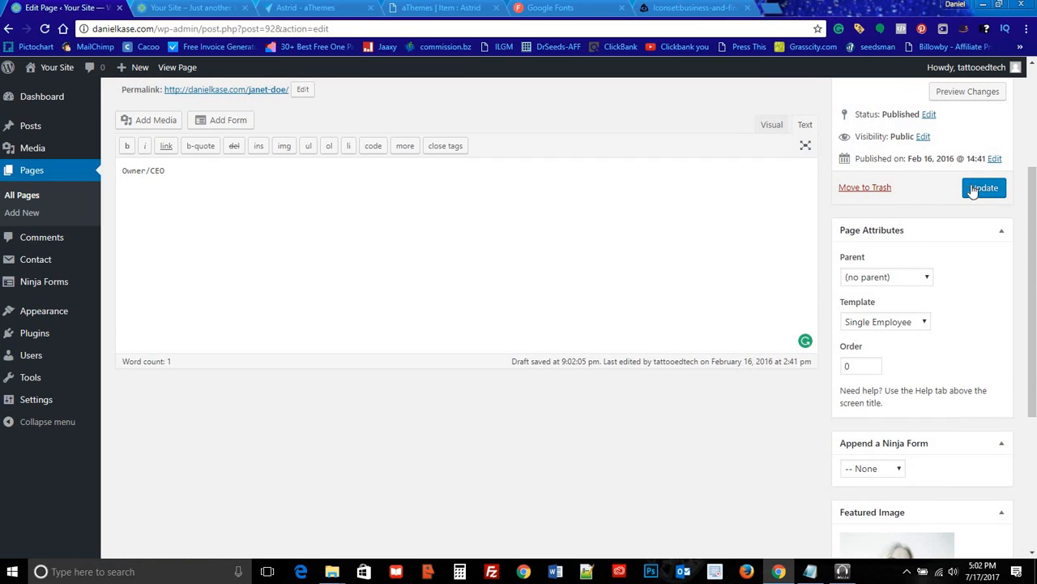
left_click(891, 324)
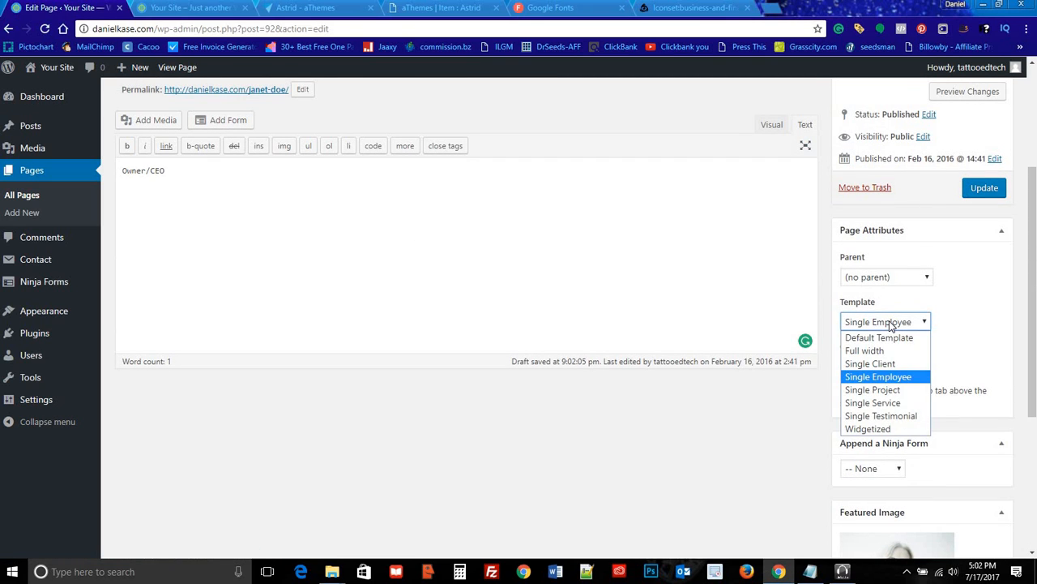
left_click(891, 324)
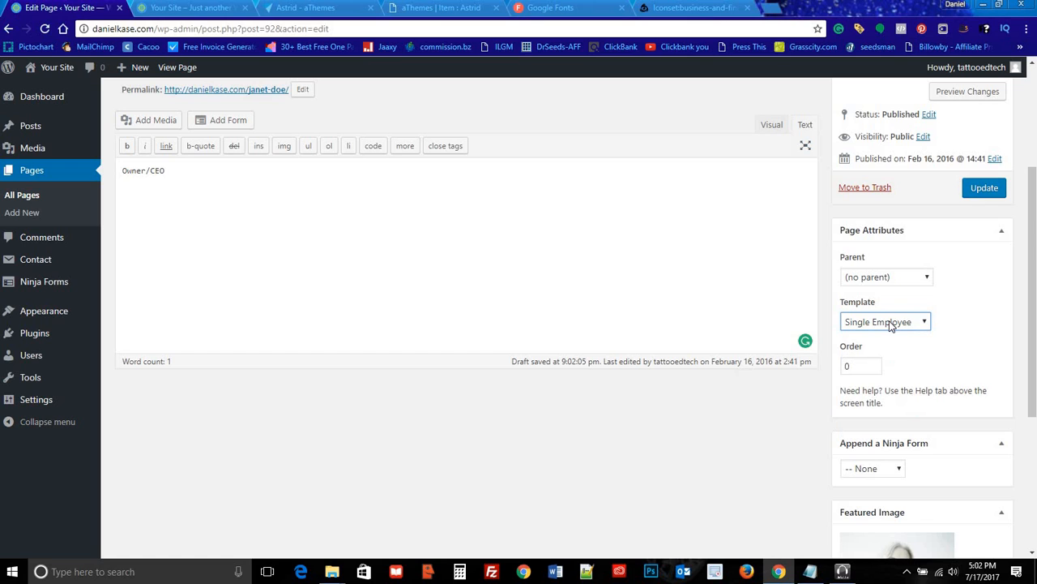
left_click(983, 192)
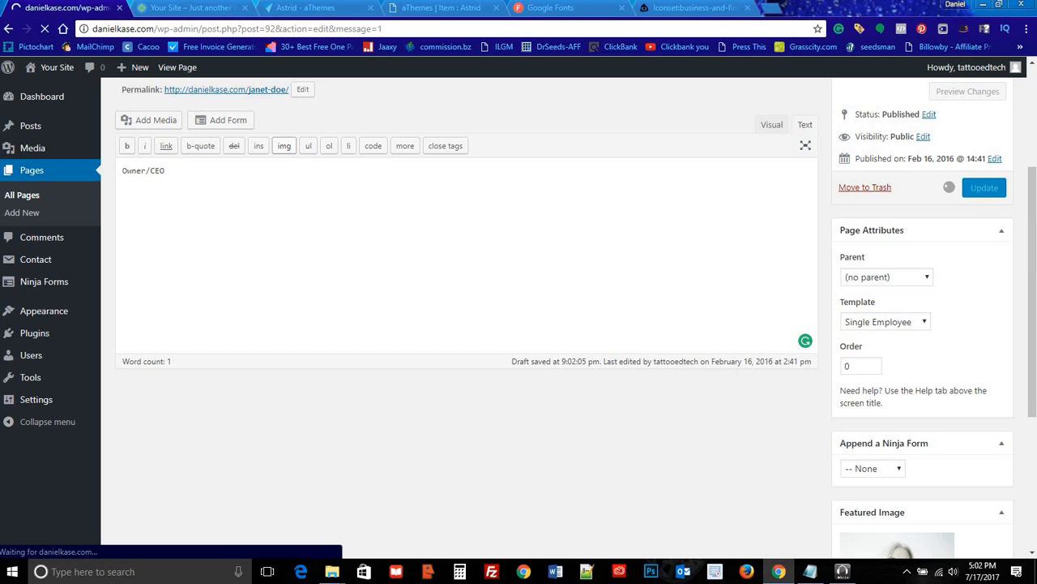
Step: Reload the live homepage and check the edited employee's photo, name and job title in the Our Team section
left_click(172, 7)
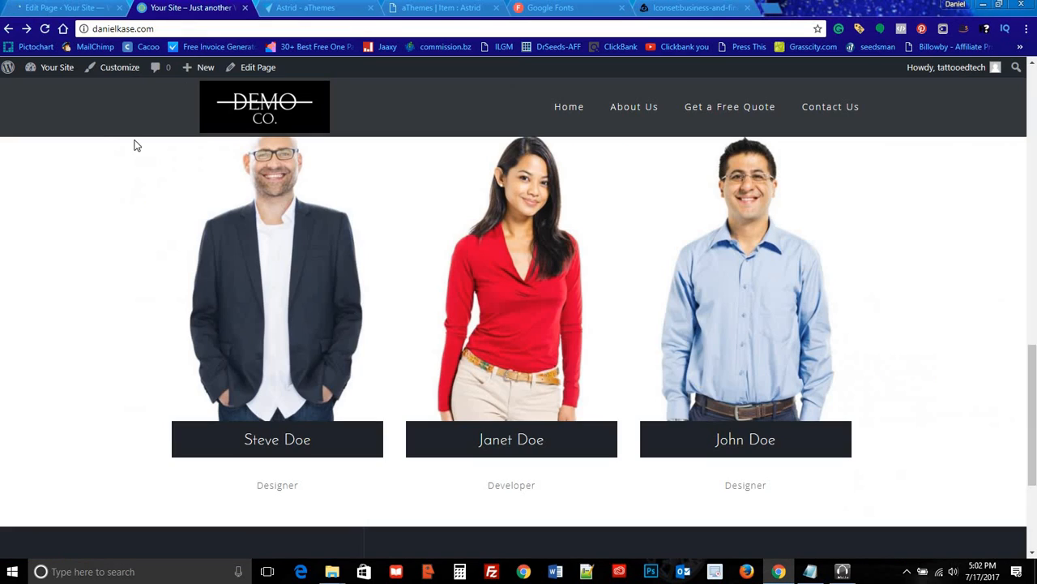
left_click(46, 30)
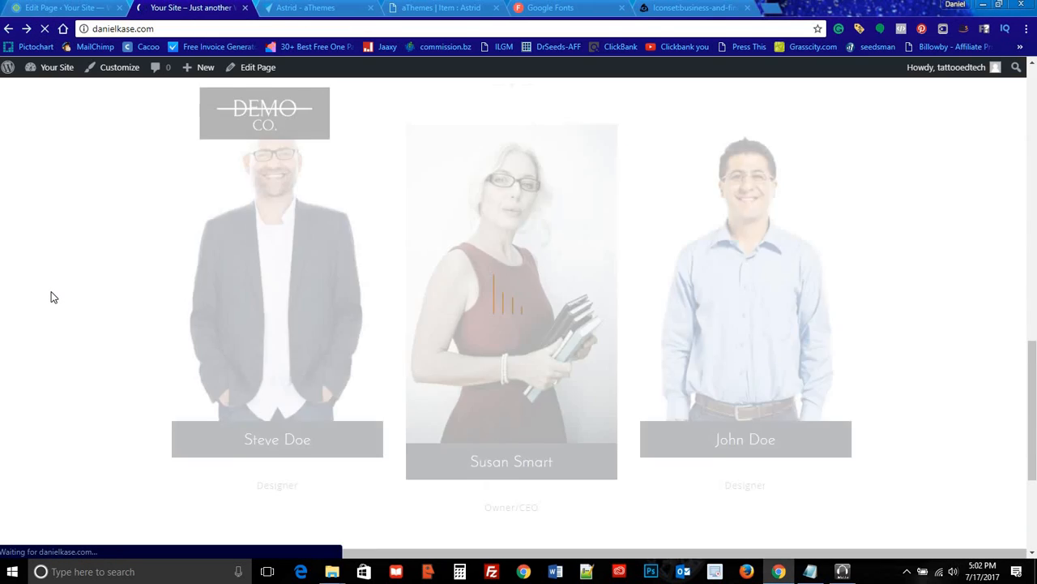
scroll(593, 312, "up", 1)
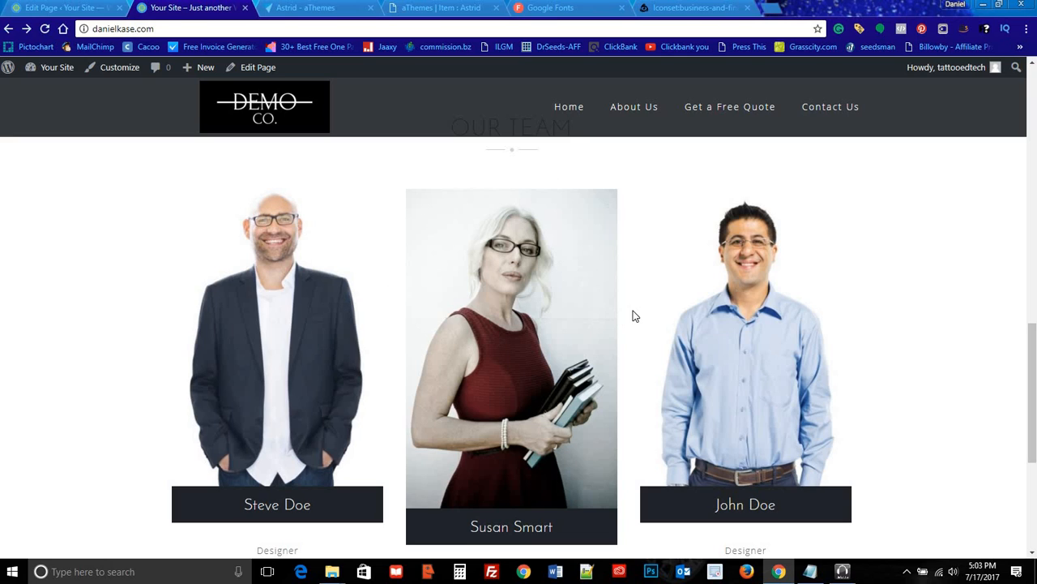
scroll(590, 322, "down", 2)
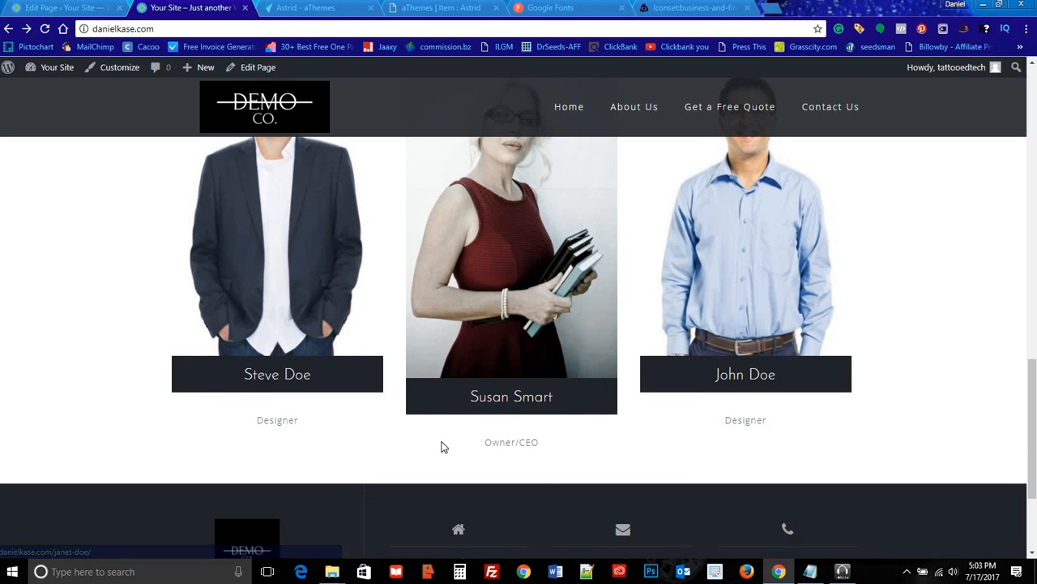
scroll(416, 184, "up", 5)
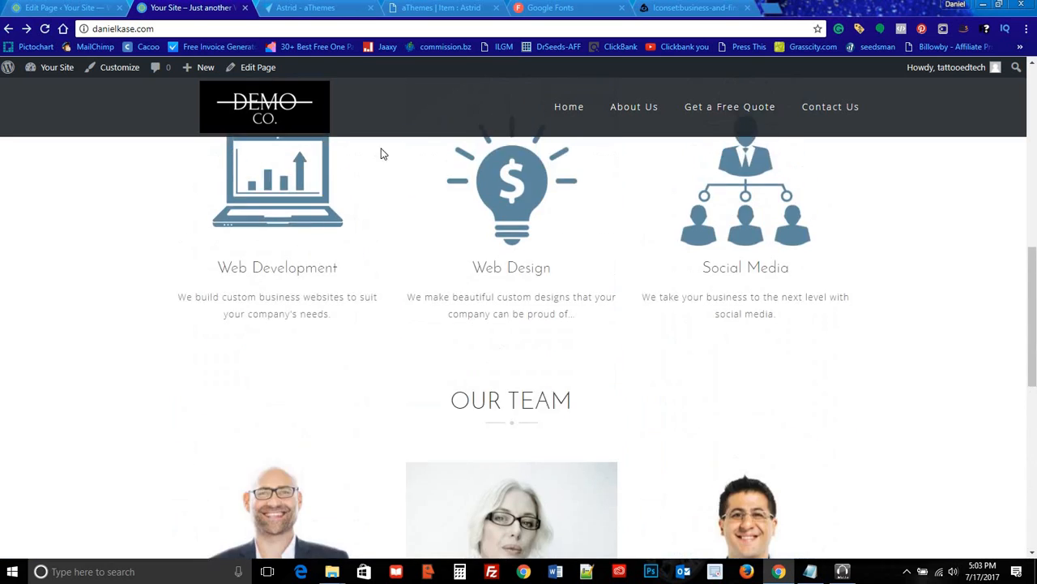
Step: Open the first designer's employee page from the list of all pages and replace its featured image with passion-1690965_640-2.jpg
left_click(57, 7)
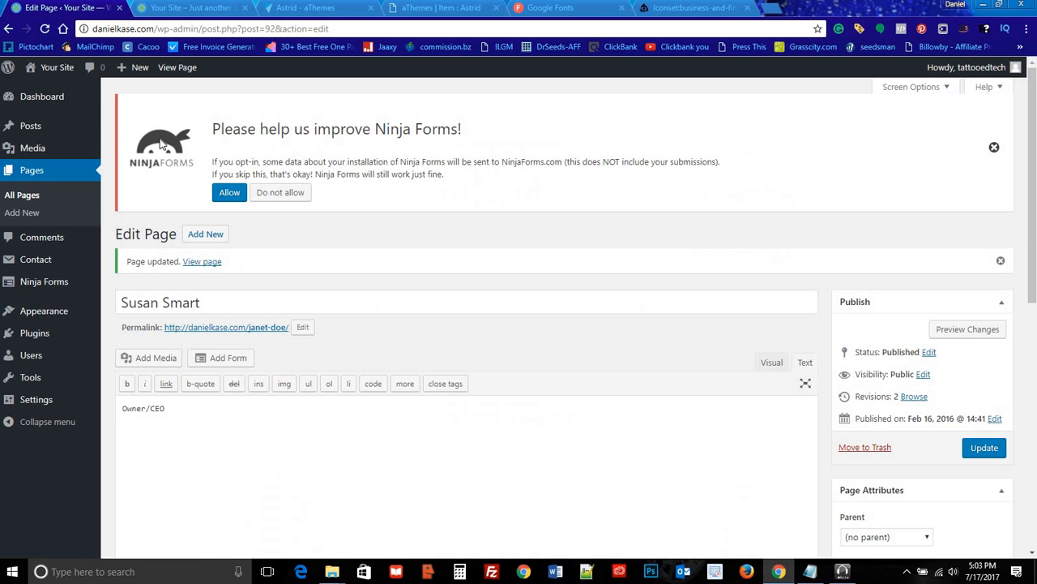
left_click(32, 197)
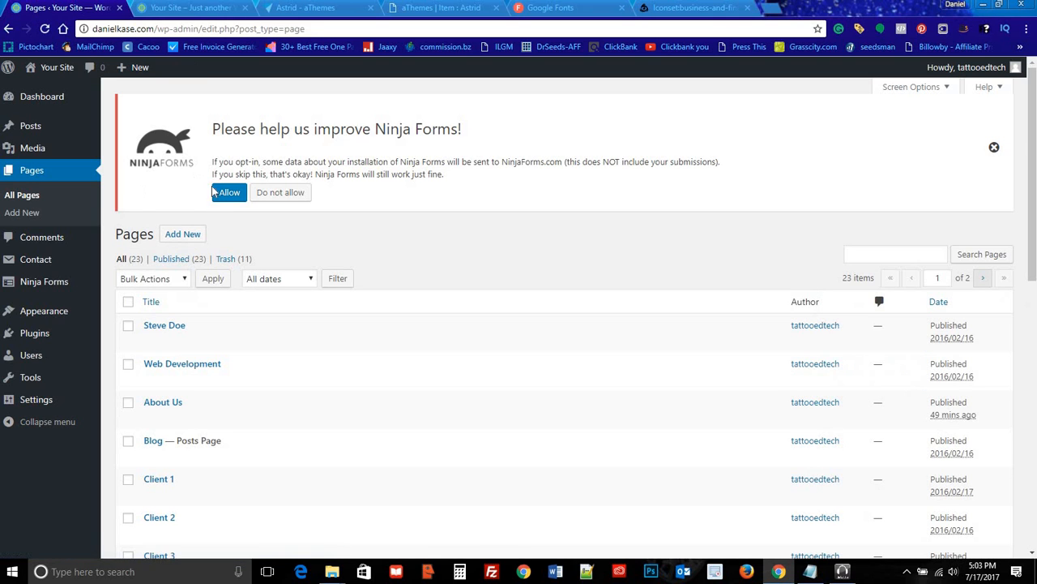
left_click(170, 329)
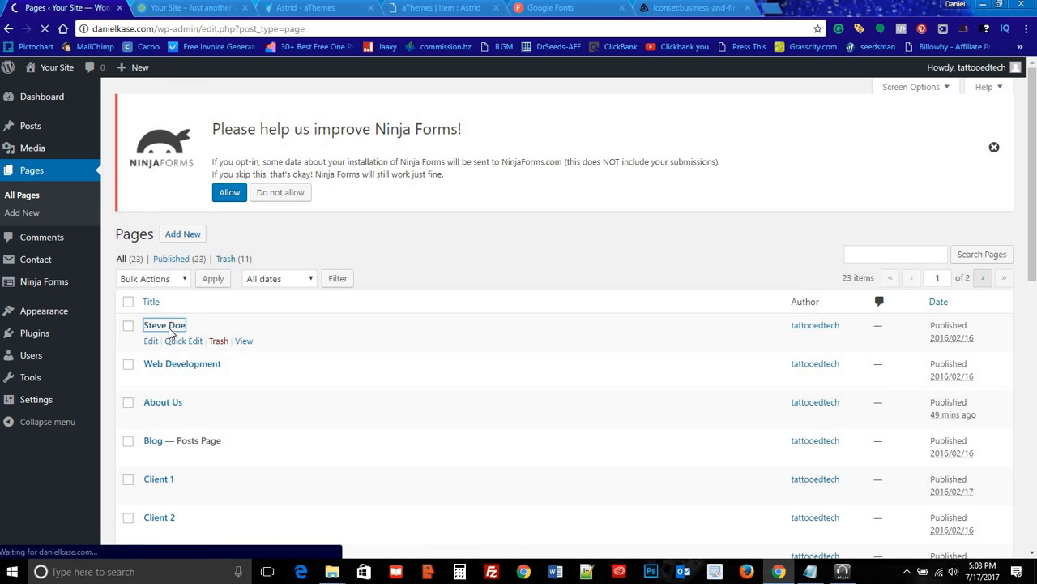
scroll(558, 222, "down", 3)
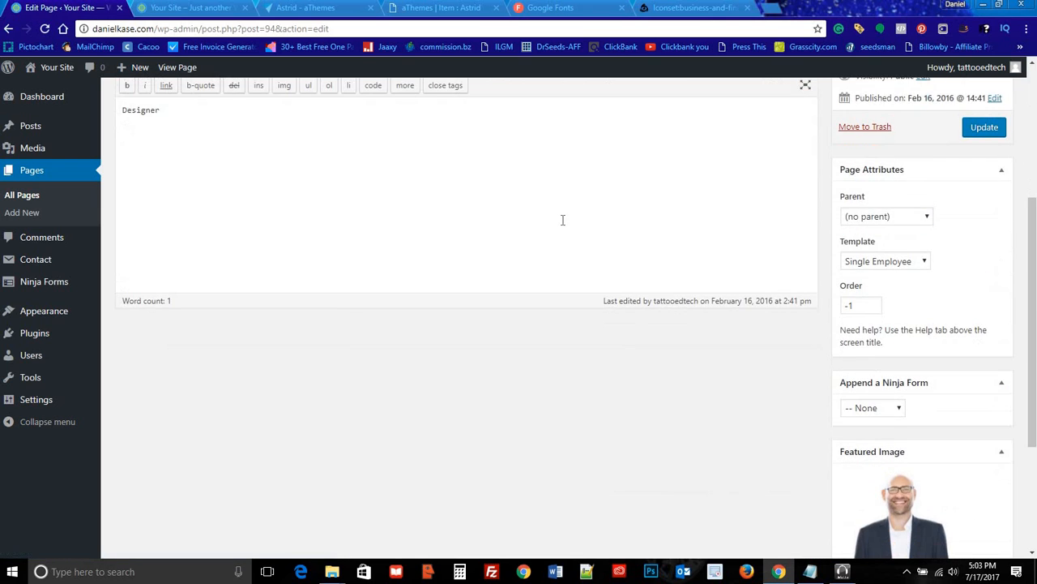
scroll(585, 234, "down", 3)
left_click(868, 488)
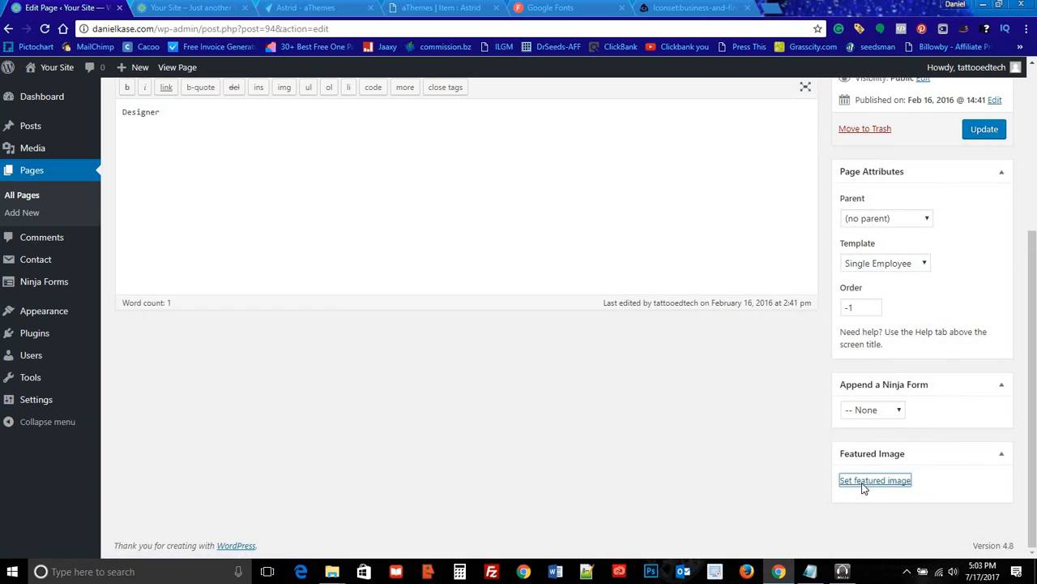
left_click(863, 484)
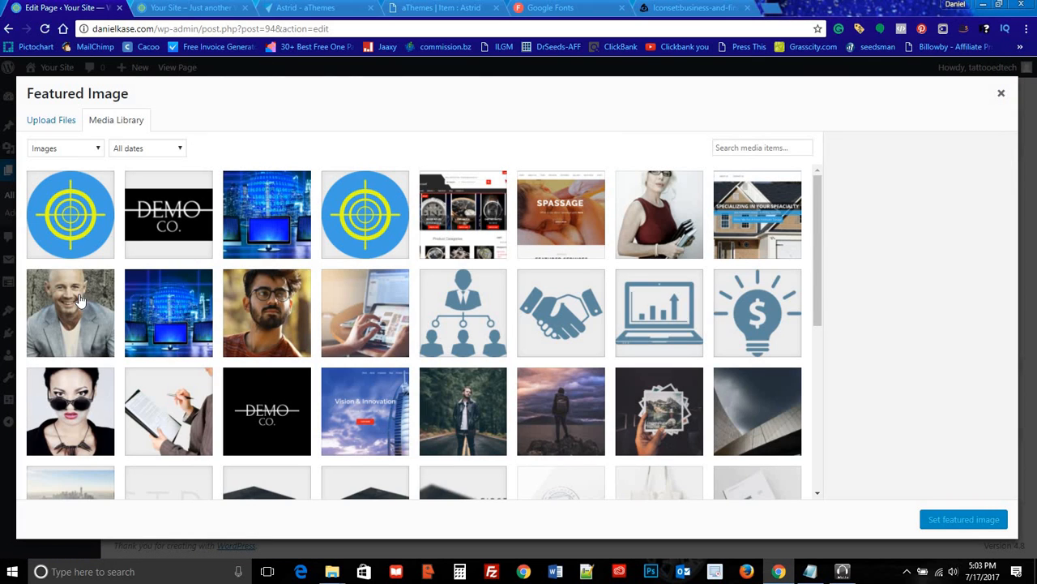
left_click(79, 301)
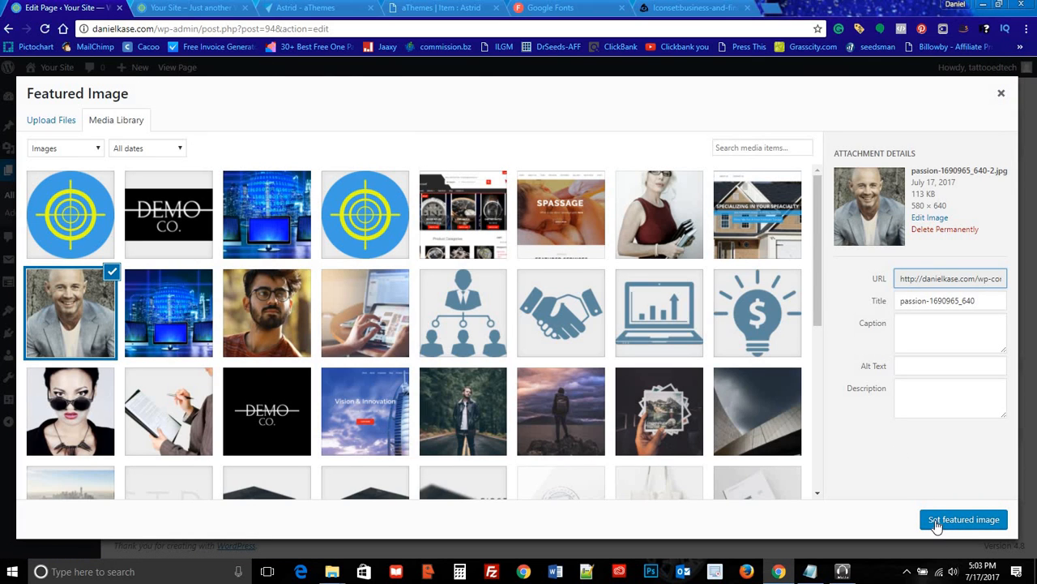
left_click(963, 520)
scroll(350, 243, "down", 2)
scroll(280, 228, "up", 2)
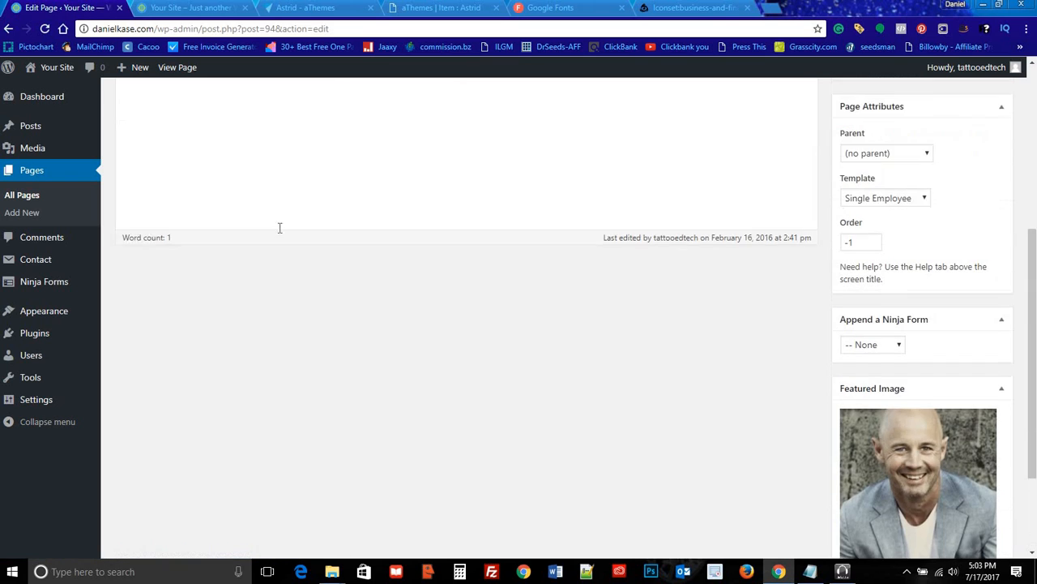
Step: Replace the designer page's title with the employee's new full name
scroll(243, 215, "up", 5)
left_click_drag(195, 264, 114, 263)
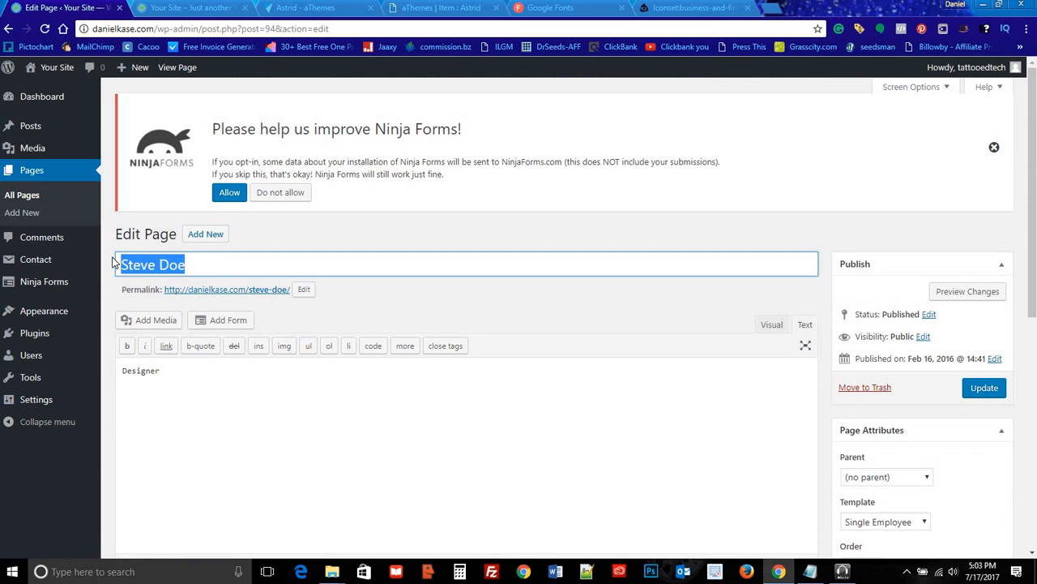
type("John ")
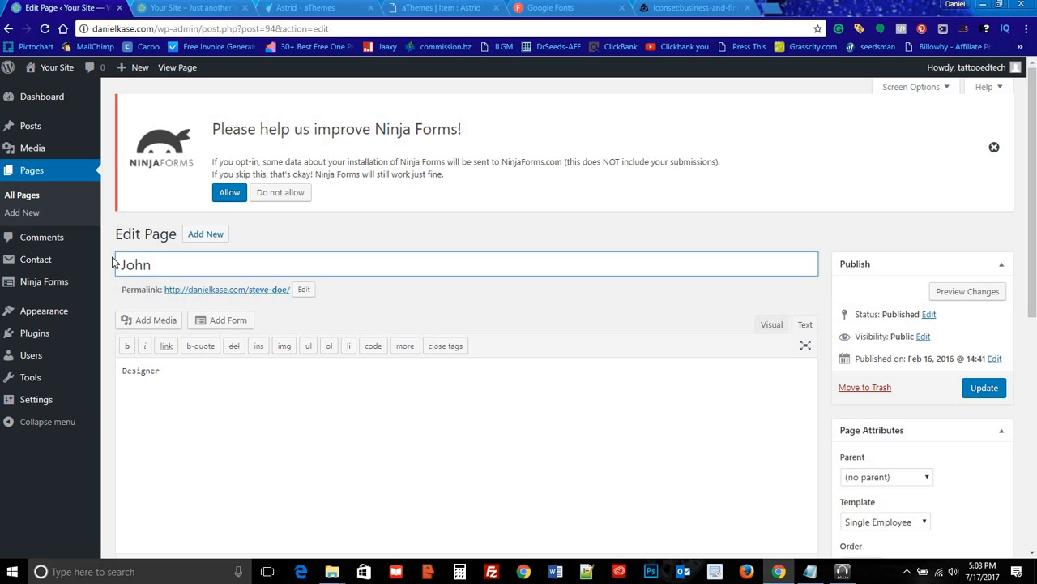
type("Smith")
Step: Replace the page's Designer content with Lead Developer and update the page
left_click(123, 373)
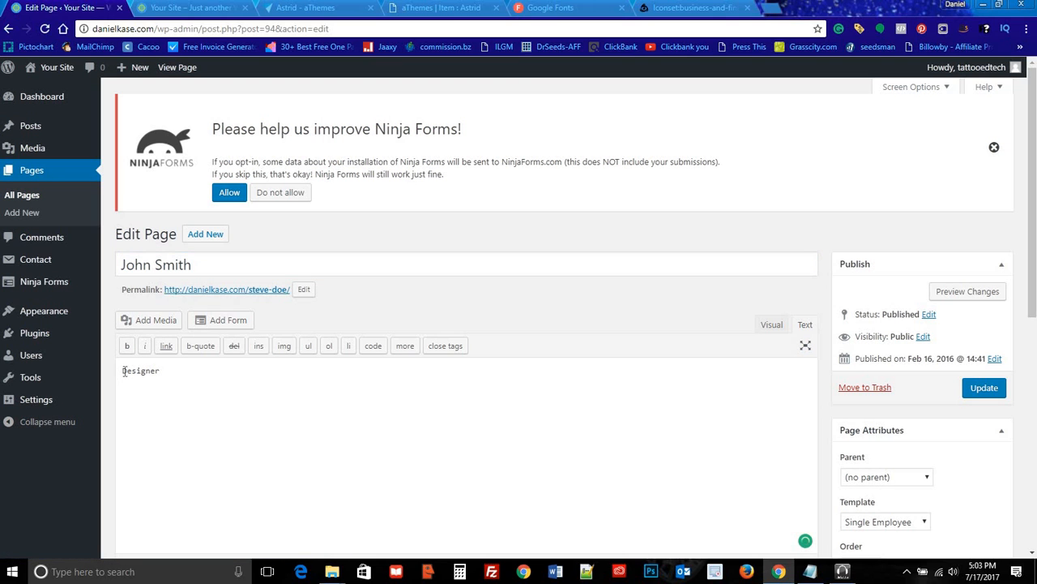
type("Lead Developer")
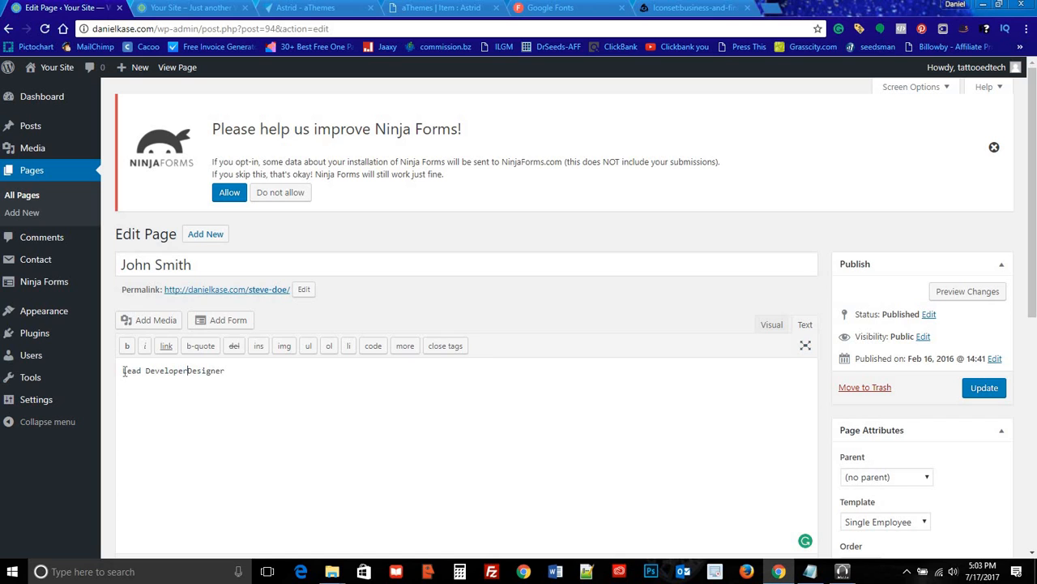
key("Delete")
key("Delete")
key("Delete")
key("Delete")
scroll(406, 367, "down", 3)
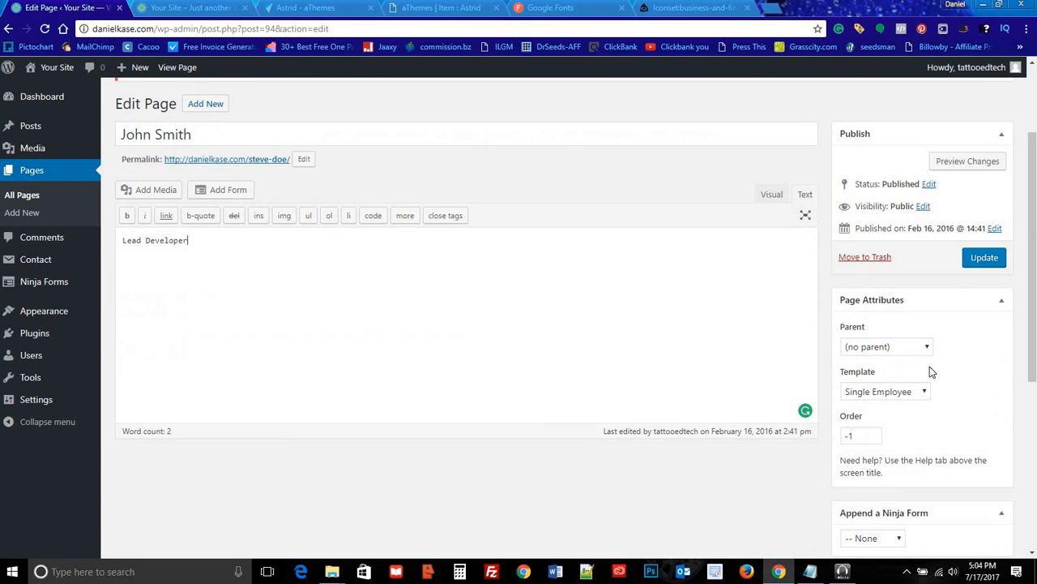
left_click(980, 258)
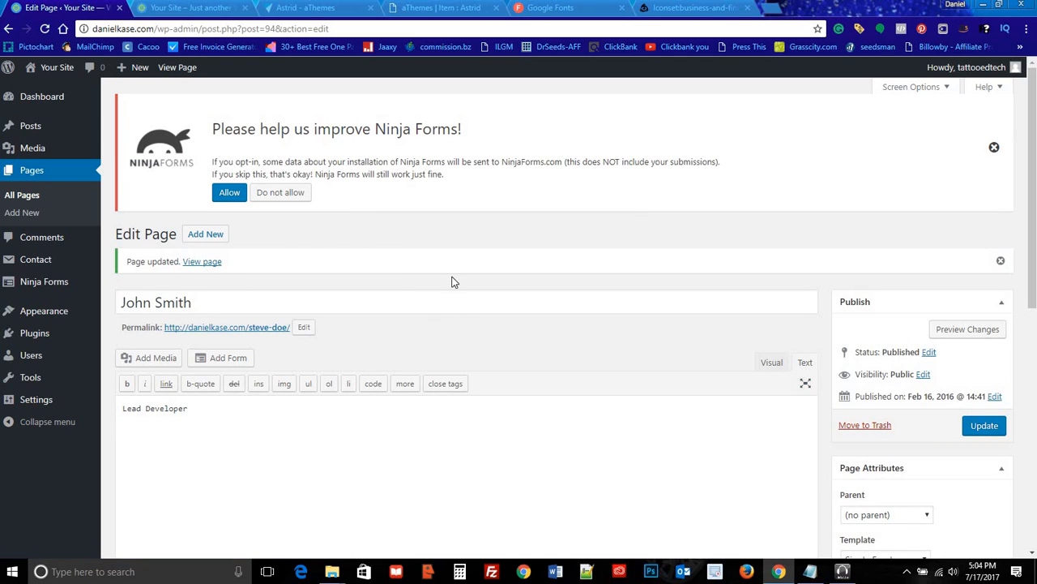
Step: Replace the Lead Developer page's featured image with man-2367954_640-2.jpg and update the page
left_click(29, 196)
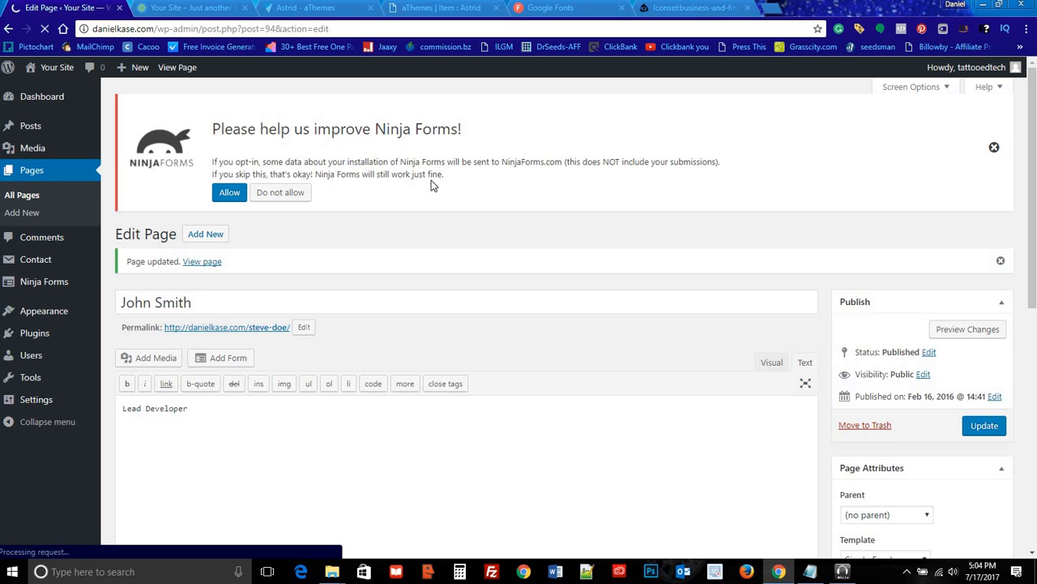
scroll(510, 282, "down", 5)
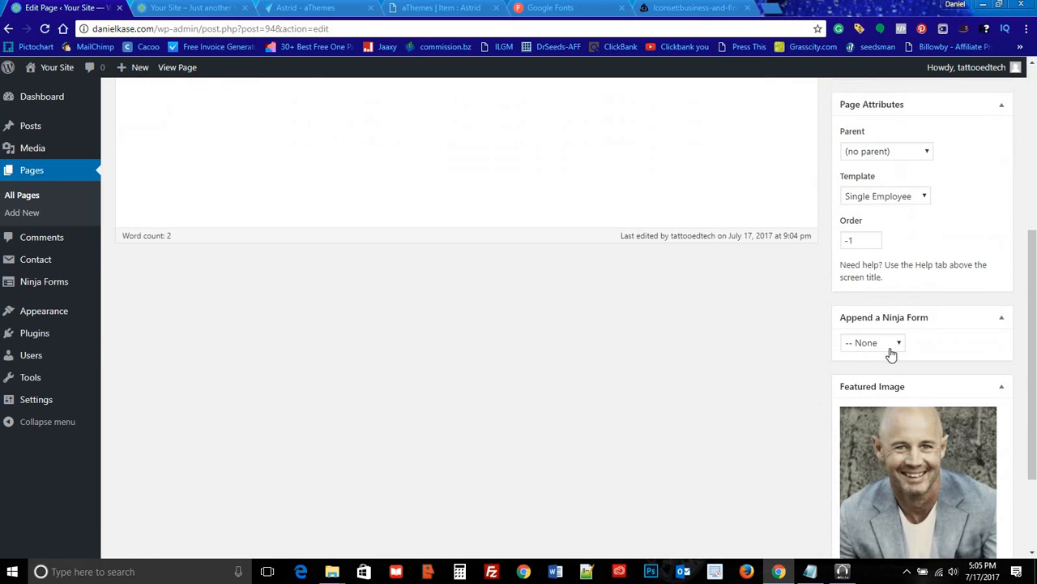
scroll(891, 354, "down", 2)
left_click(882, 485)
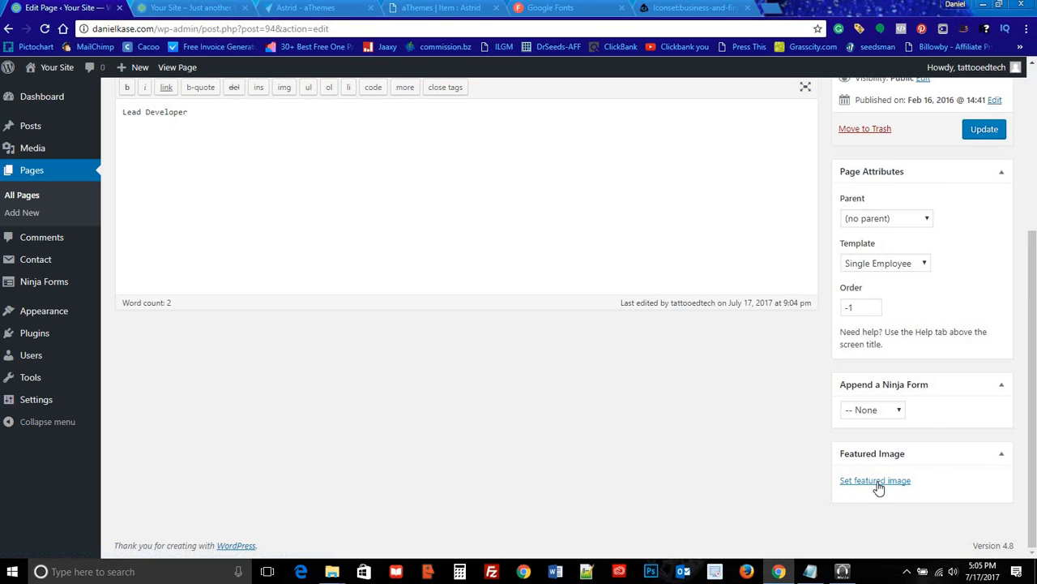
left_click(880, 485)
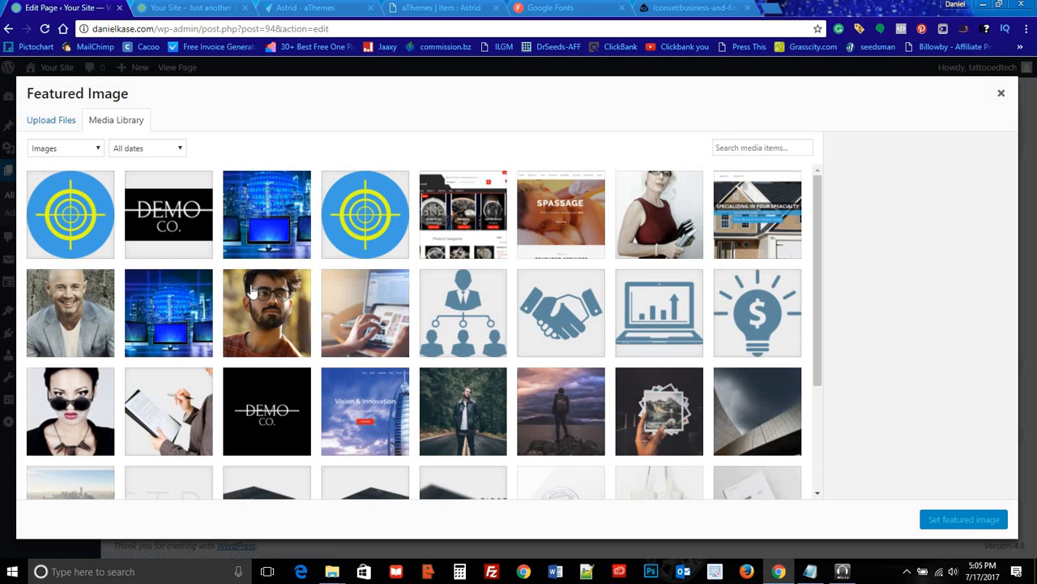
left_click(250, 298)
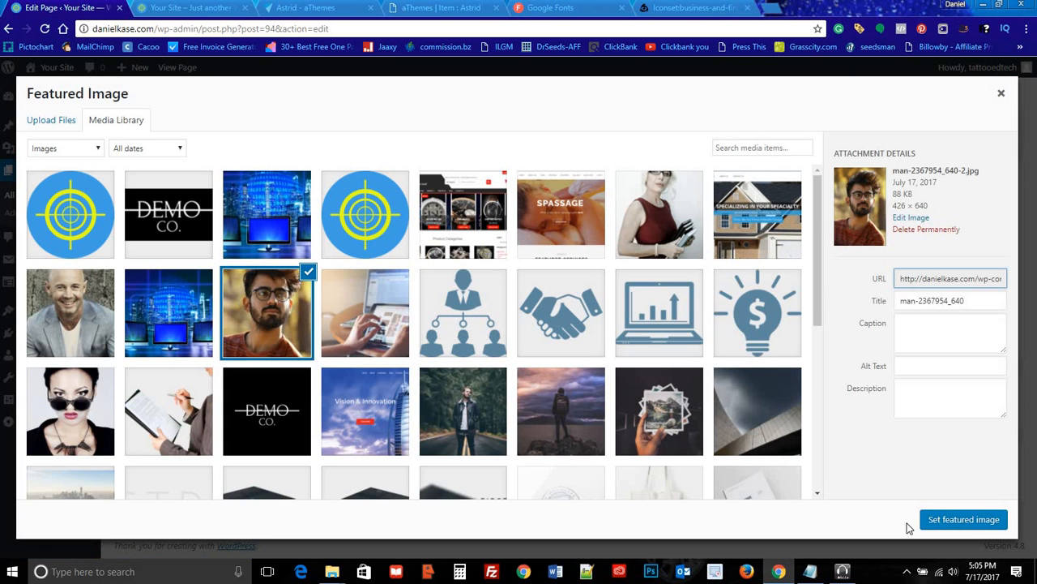
left_click(941, 520)
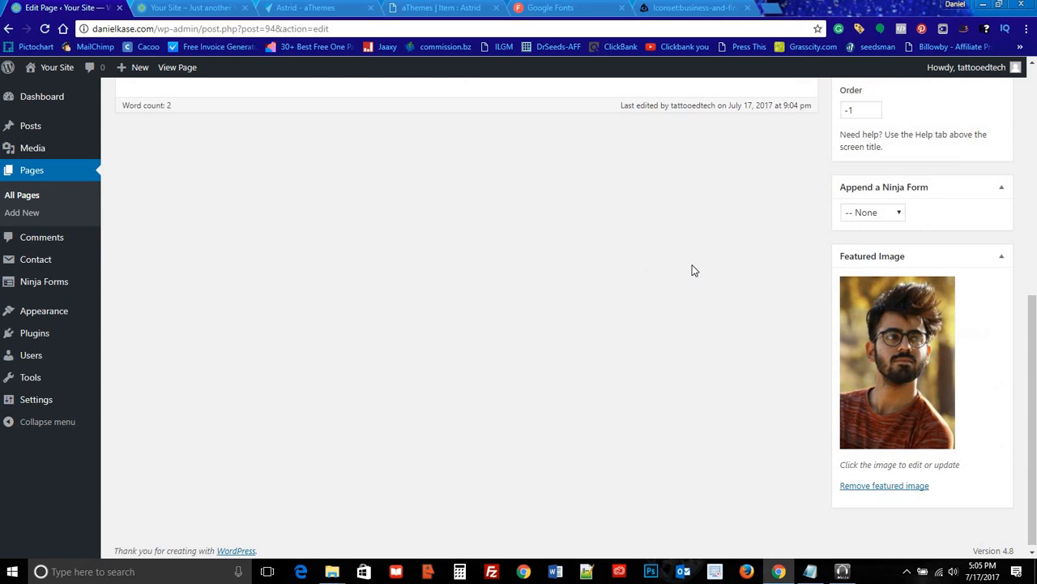
scroll(686, 274, "up", 4)
left_click(982, 257)
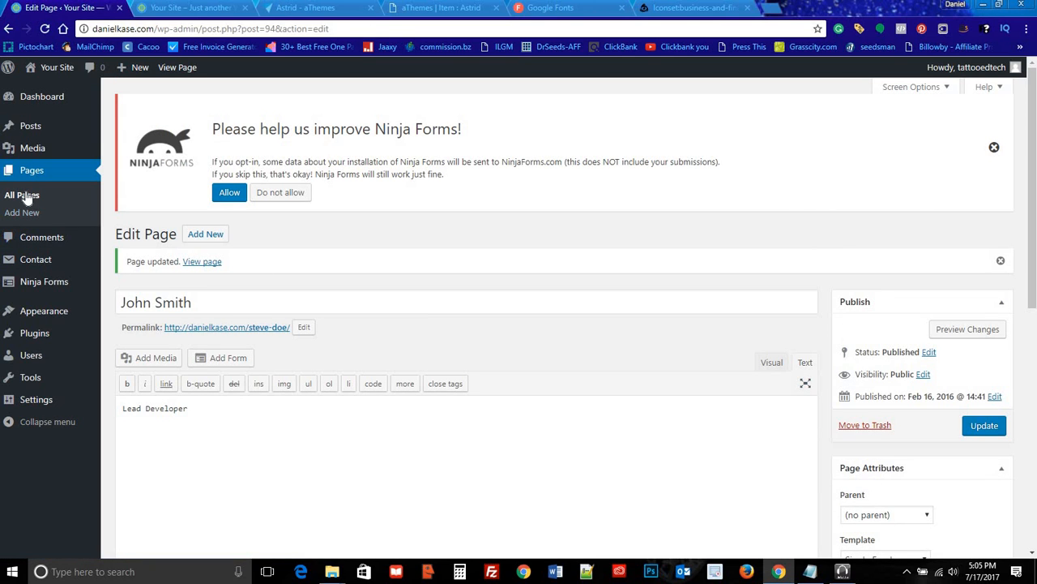
Step: From the list of all pages, open the second of the two identically named person pages, dated 2016/02/18, for editing
left_click(27, 196)
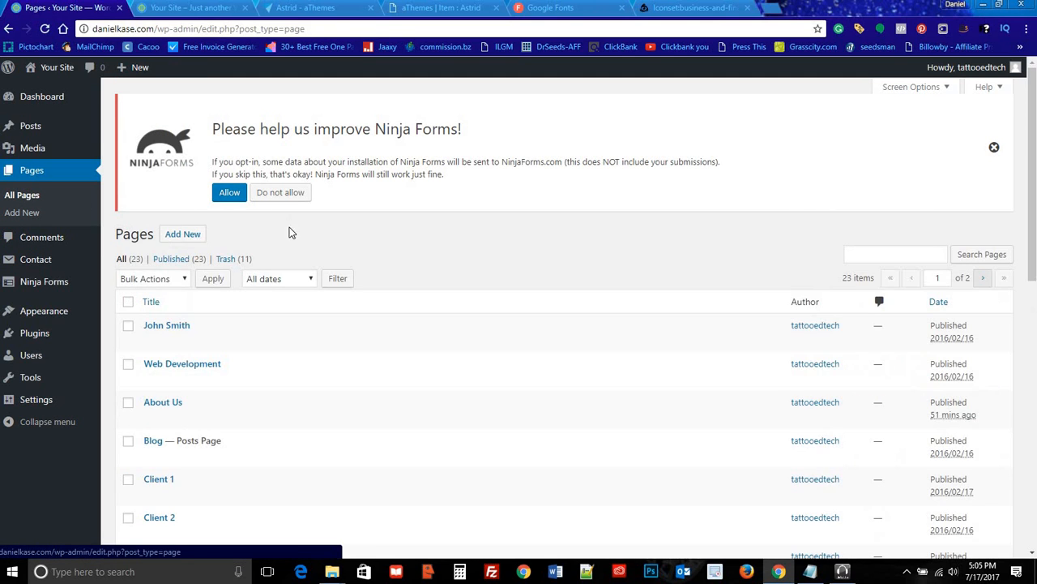
scroll(292, 234, "down", 2)
scroll(292, 236, "down", 3)
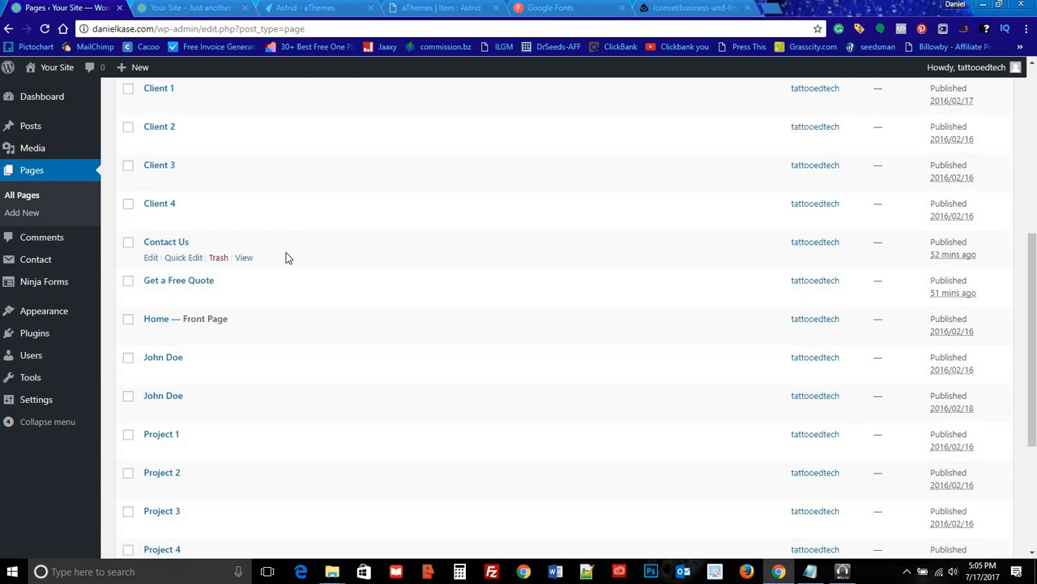
scroll(267, 352, "down", 2)
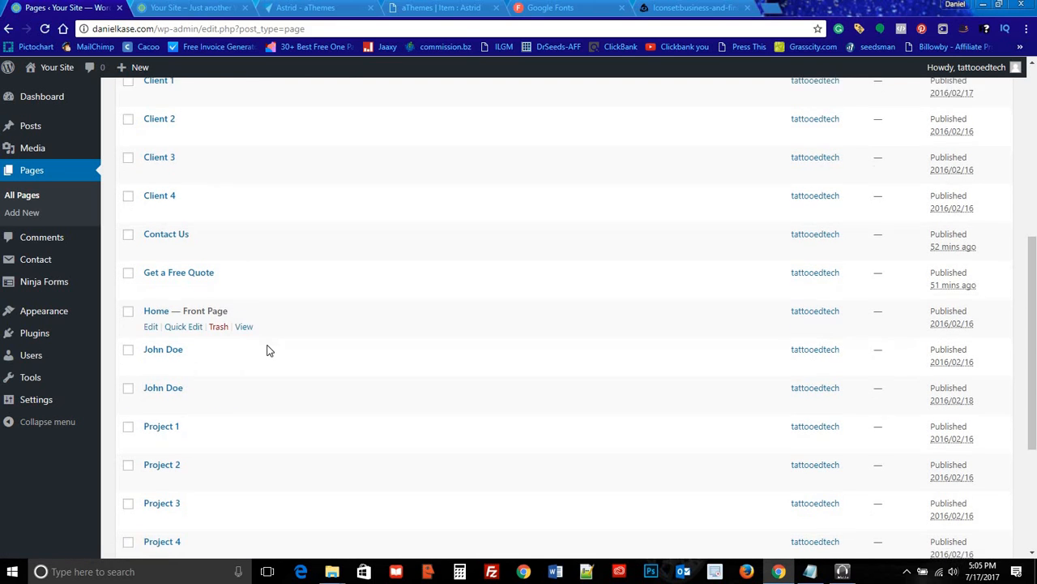
left_click(174, 268)
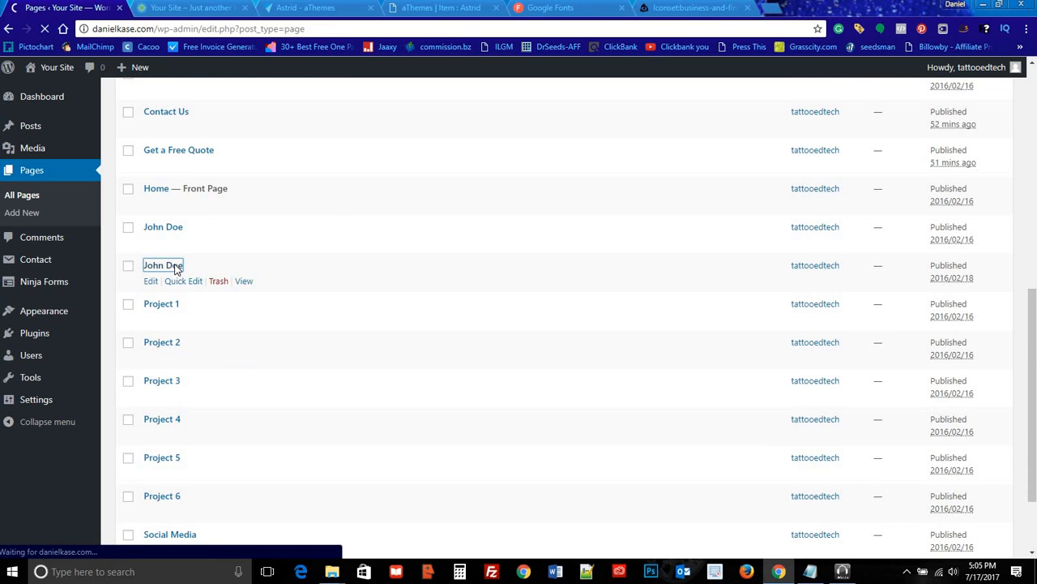
Step: Remove the opened page's featured image and set glasses-1600387_640-2.jpg in its place
scroll(637, 264, "down", 3)
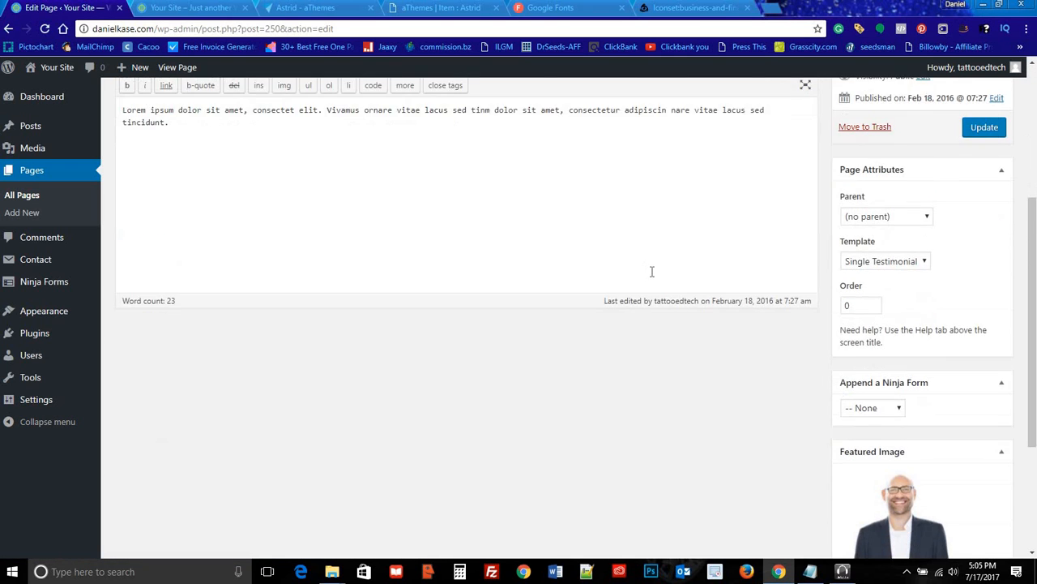
scroll(715, 311, "down", 1)
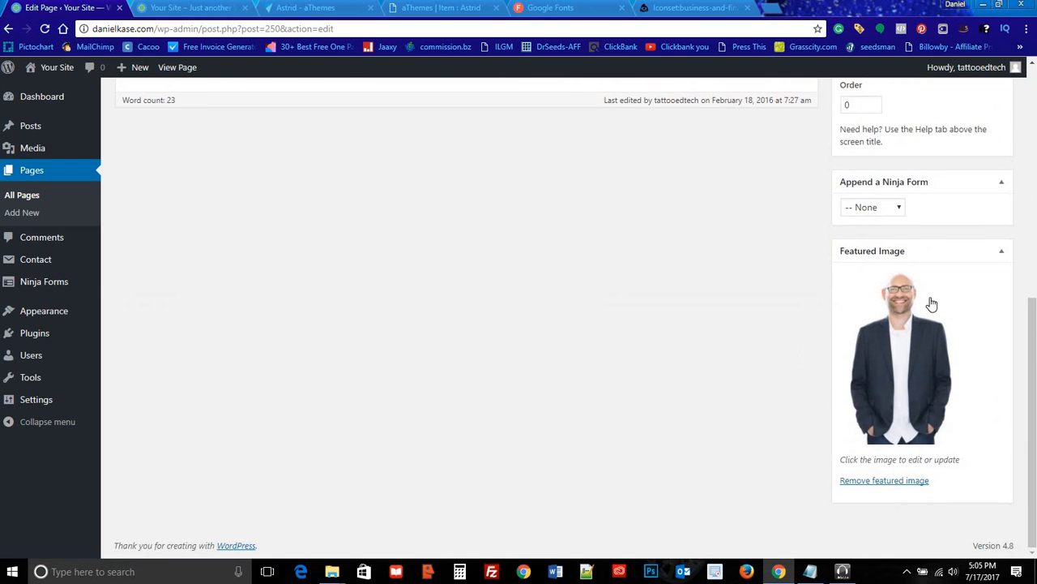
left_click(890, 481)
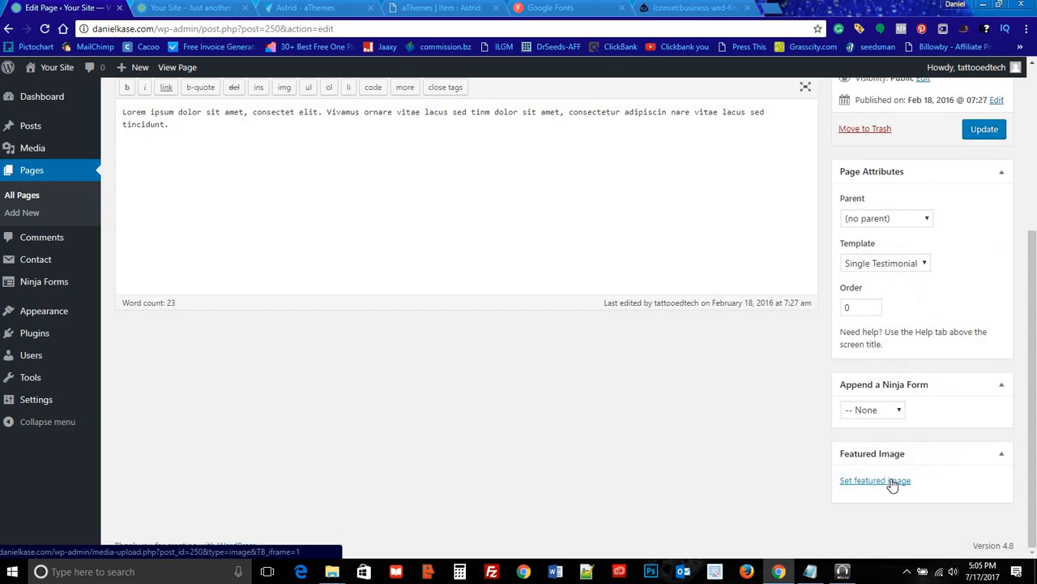
left_click(891, 481)
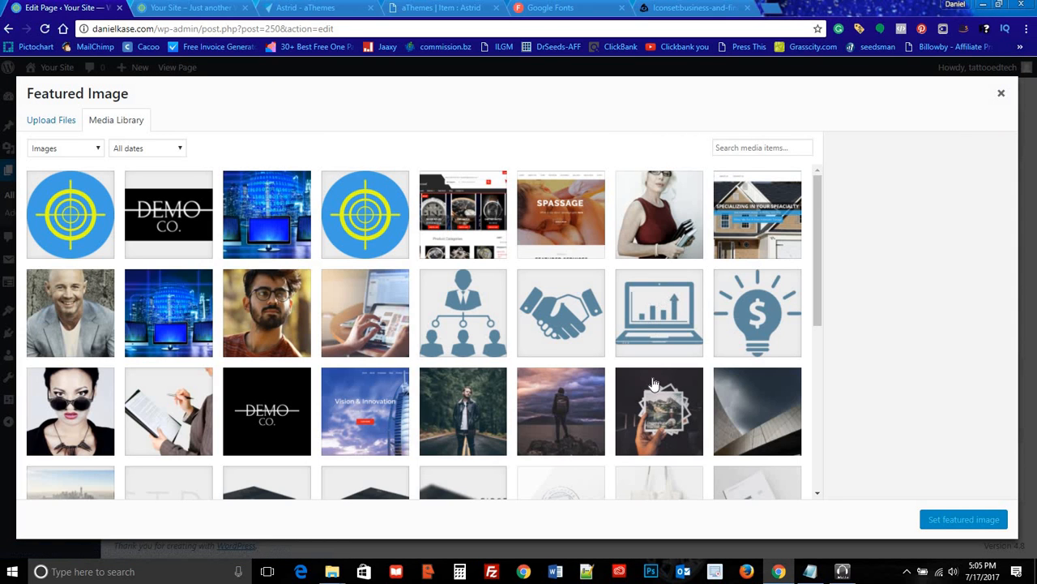
left_click(80, 397)
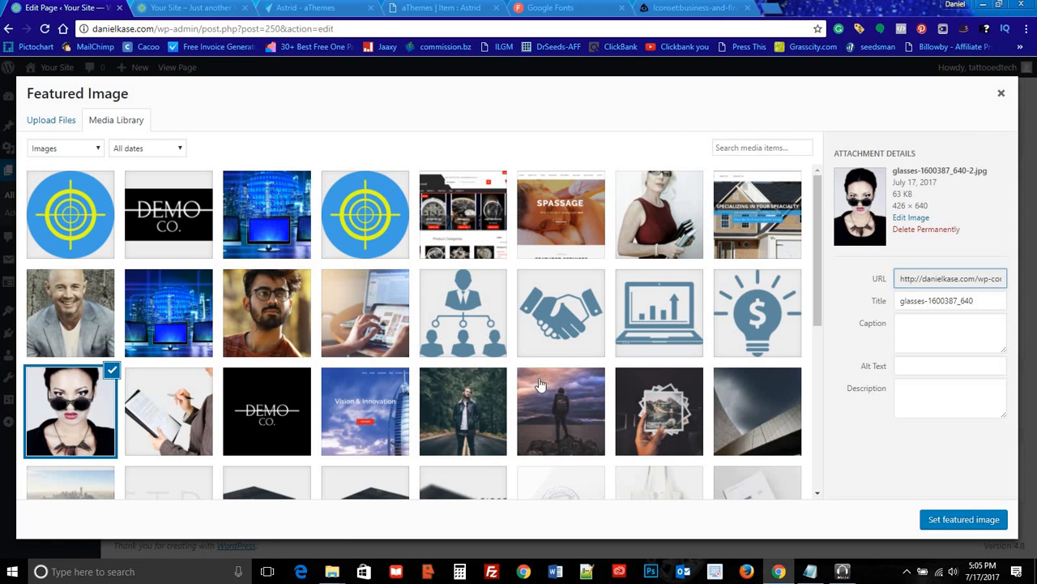
left_click(964, 519)
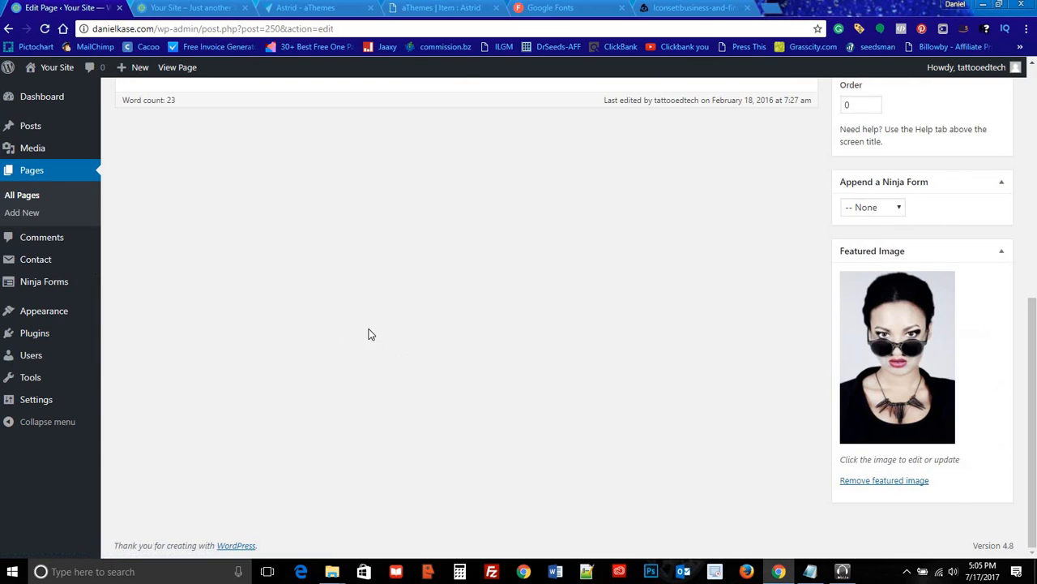
Step: Replace the title of the page with the new team member's full name
scroll(353, 303, "up", 5)
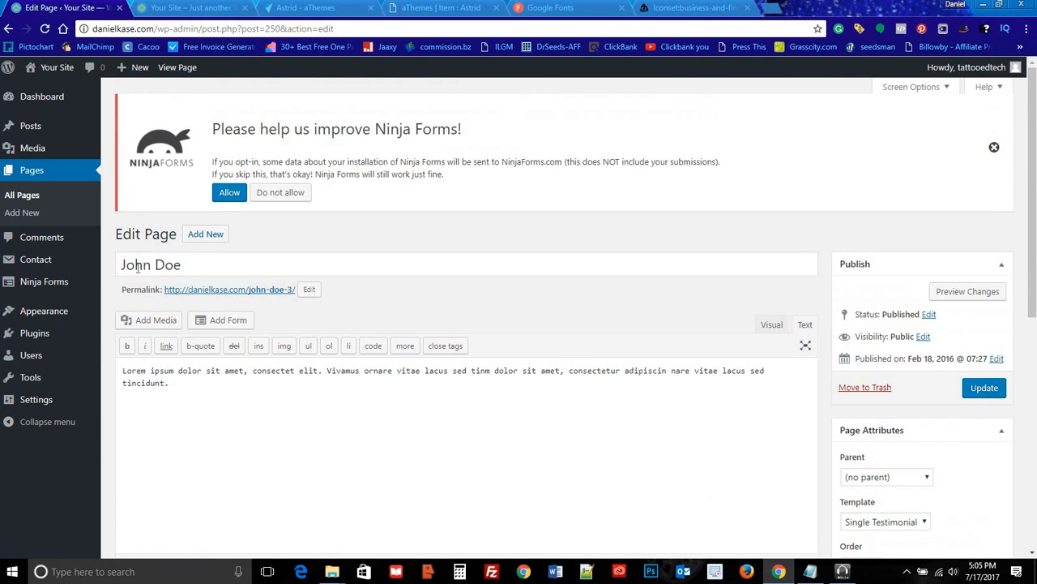
double_click(128, 265)
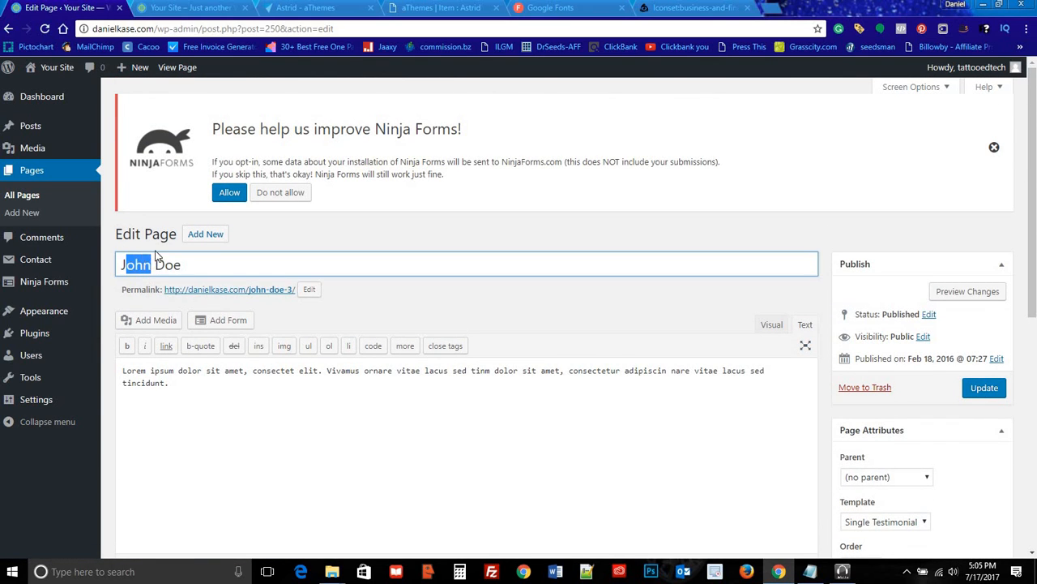
type("Janet")
key("Right")
key("Right")
key("BackSpace")
key("BackSpace")
type("Doe")
Step: Replace the page's lorem ipsum content with the text Social Media
left_click(132, 377)
key("ctrl+a")
key("BackSpace")
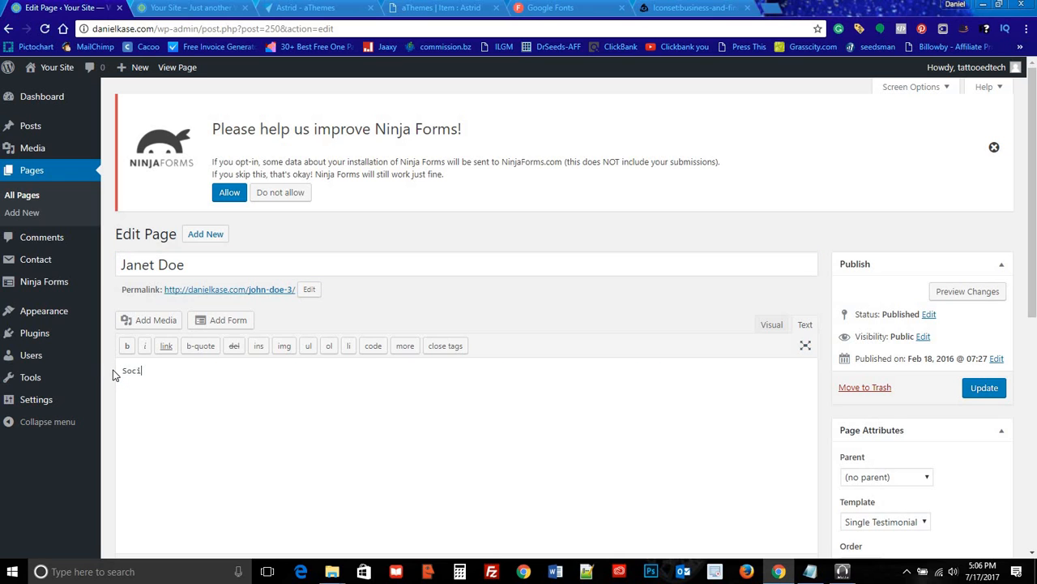
type("Social Media")
Step: Change the page's template to Single Employee and update the page
scroll(880, 352, "down", 2)
scroll(945, 333, "down", 2)
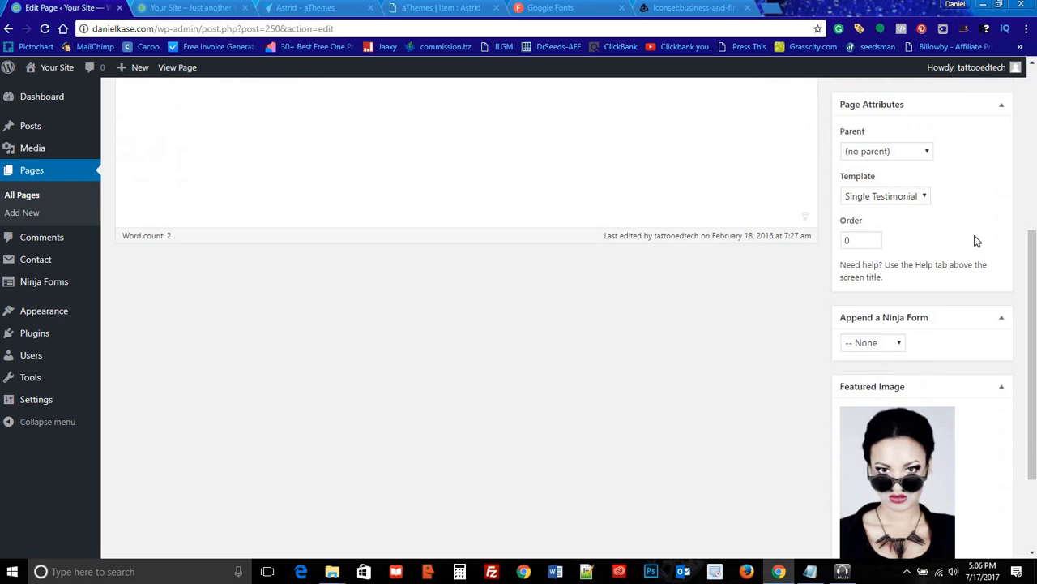
scroll(977, 241, "up", 3)
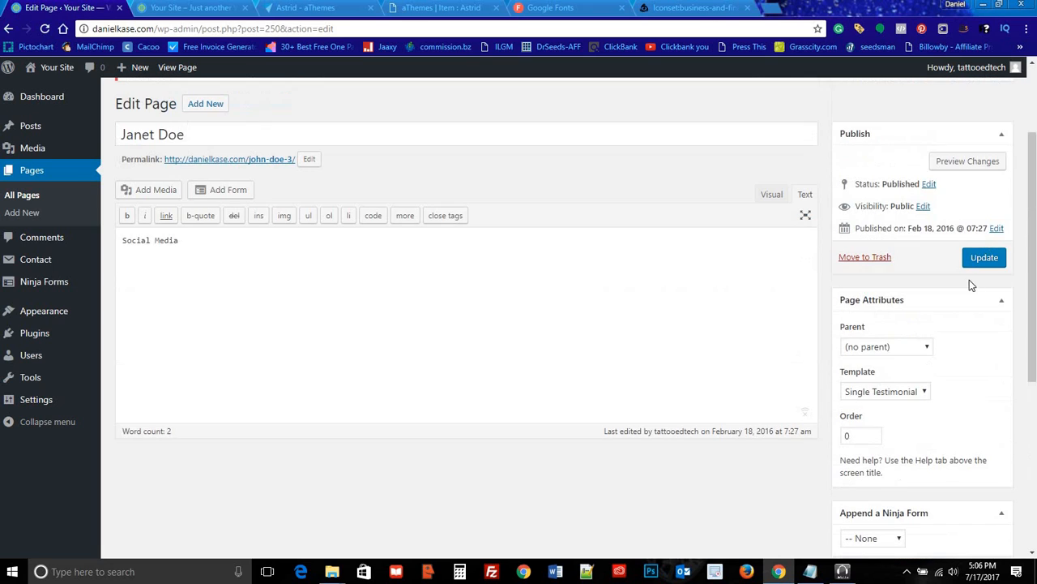
left_click(906, 393)
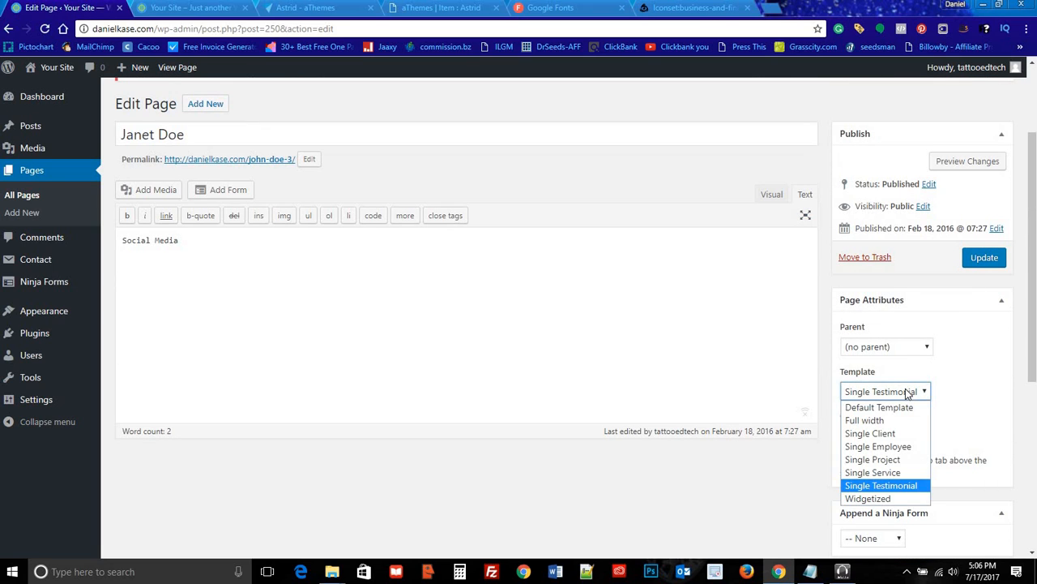
left_click(902, 446)
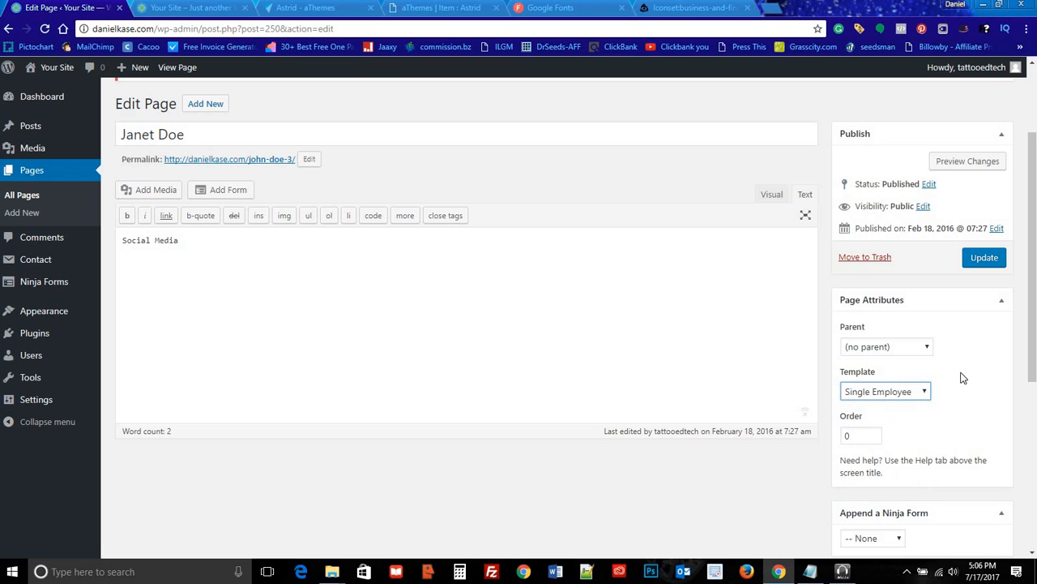
left_click(985, 260)
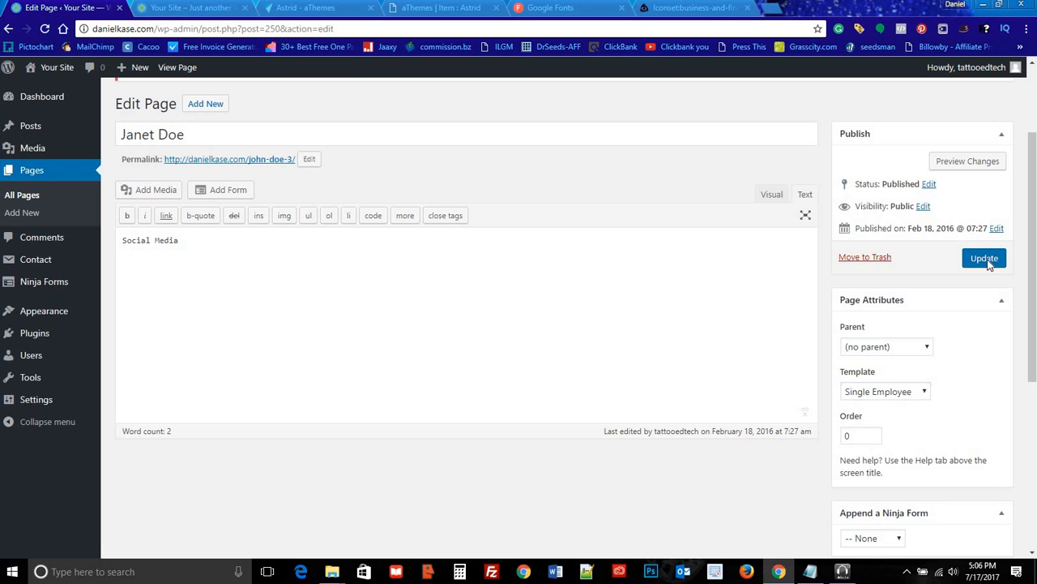
Step: Switch to the live homepage to check the Our Team section
left_click(203, 8)
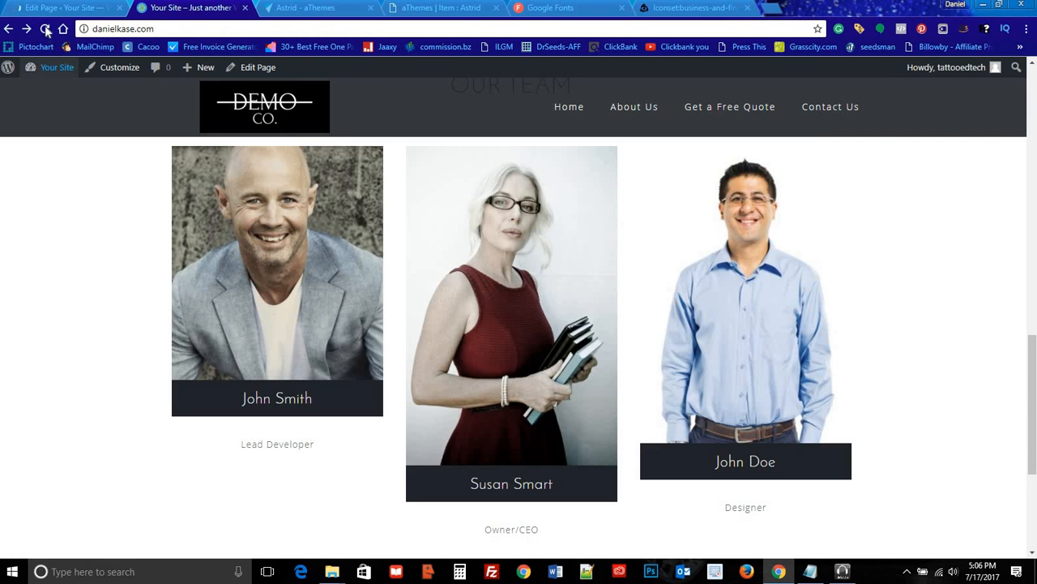
Step: Reload the live homepage to check the team section, and select the title on the Social Media team member's edit page
left_click(45, 29)
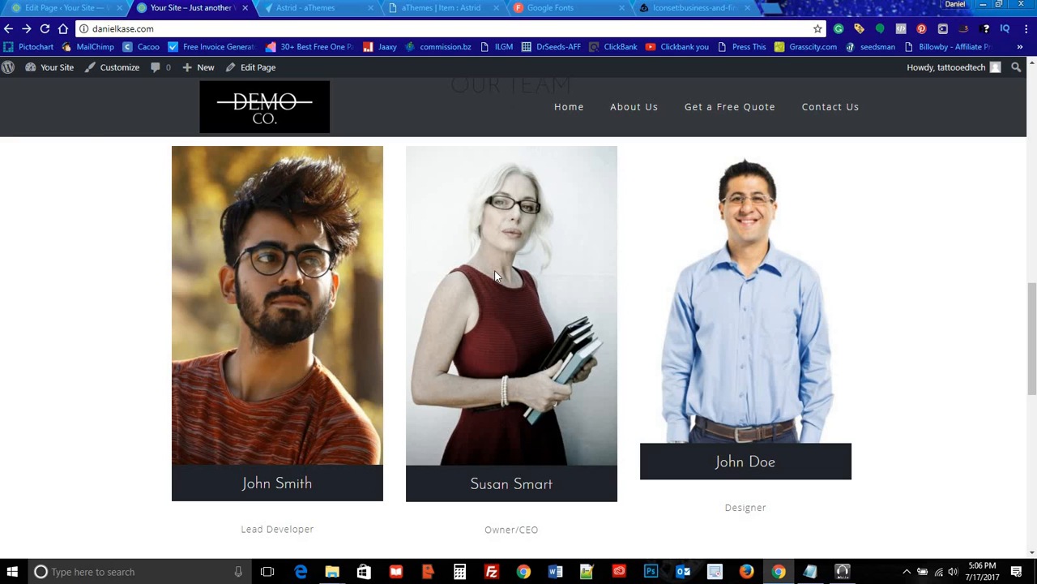
left_click(59, 8)
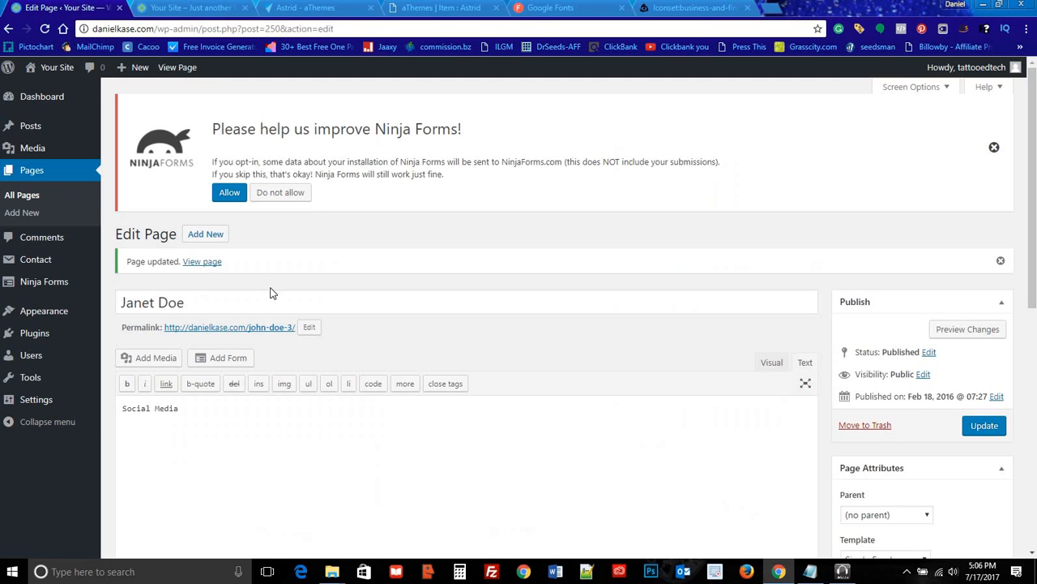
left_click_drag(215, 306, 111, 304)
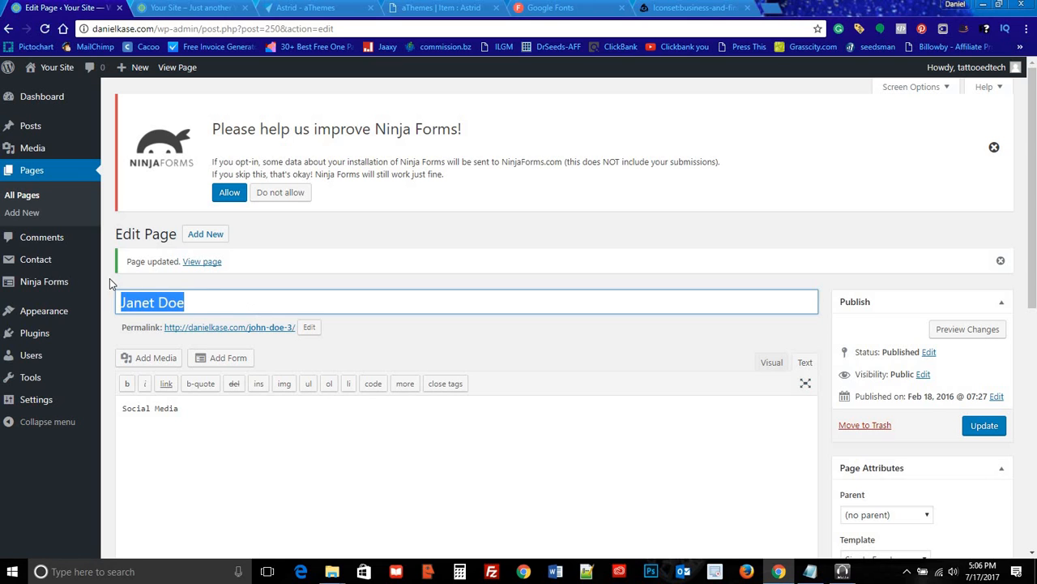
Step: Find the Designer team member's page in the list of all pages, checking against the live team section, and open it for editing
left_click(38, 195)
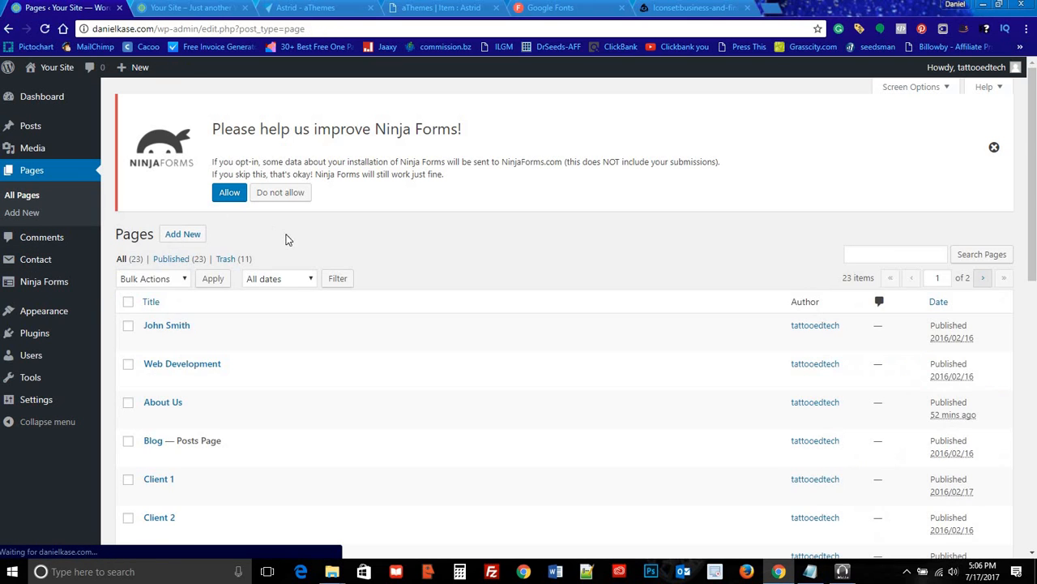
scroll(340, 285, "down", 1)
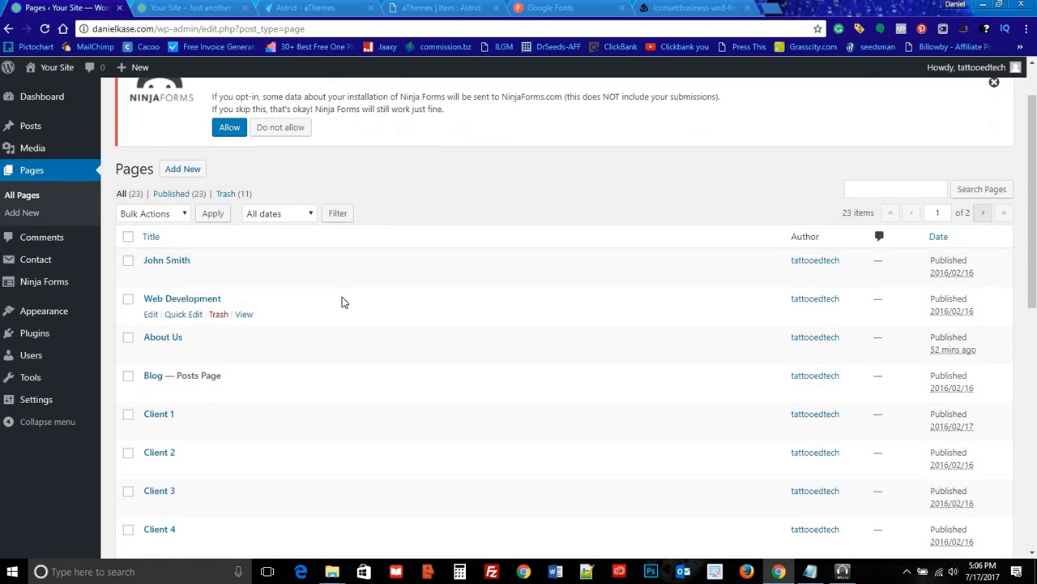
scroll(342, 302, "down", 6)
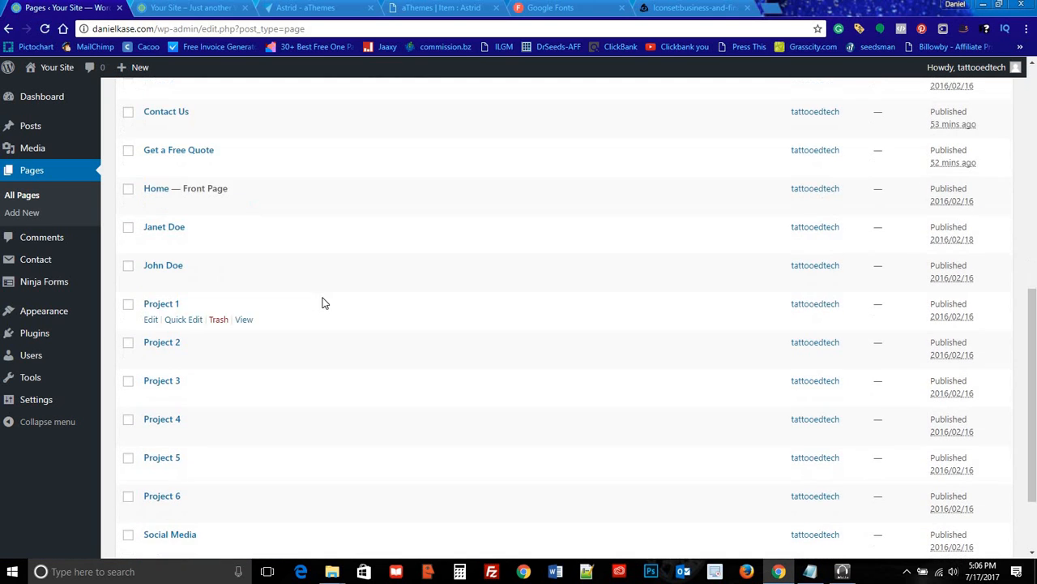
scroll(322, 301, "down", 2)
scroll(322, 302, "up", 2)
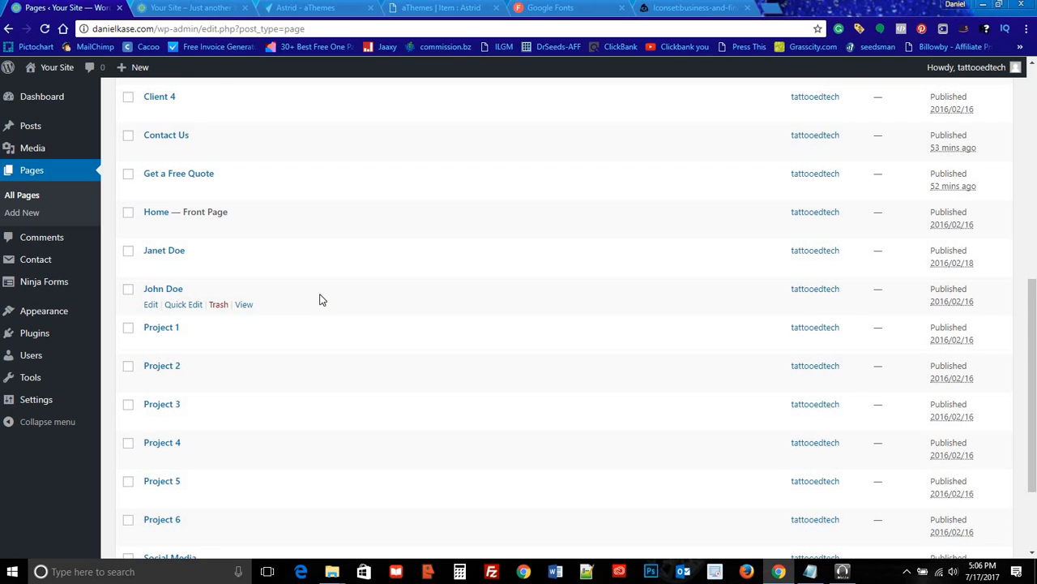
left_click(192, 8)
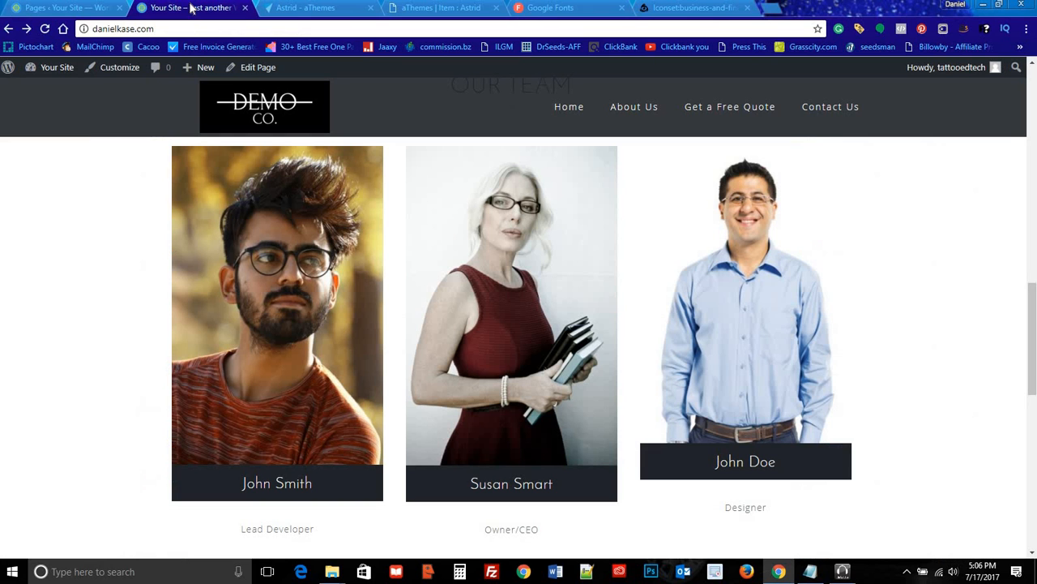
left_click(72, 8)
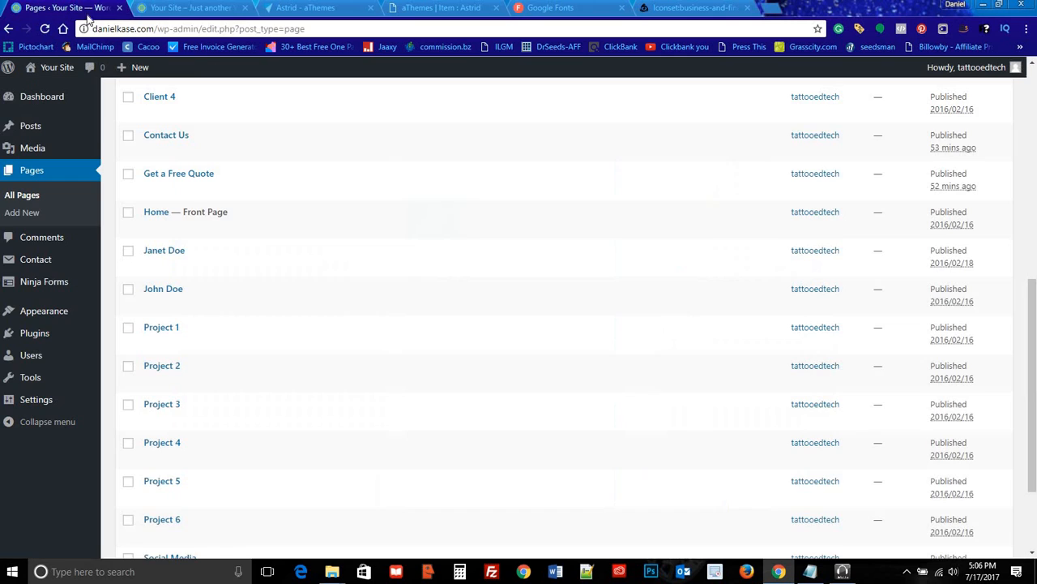
left_click(164, 290)
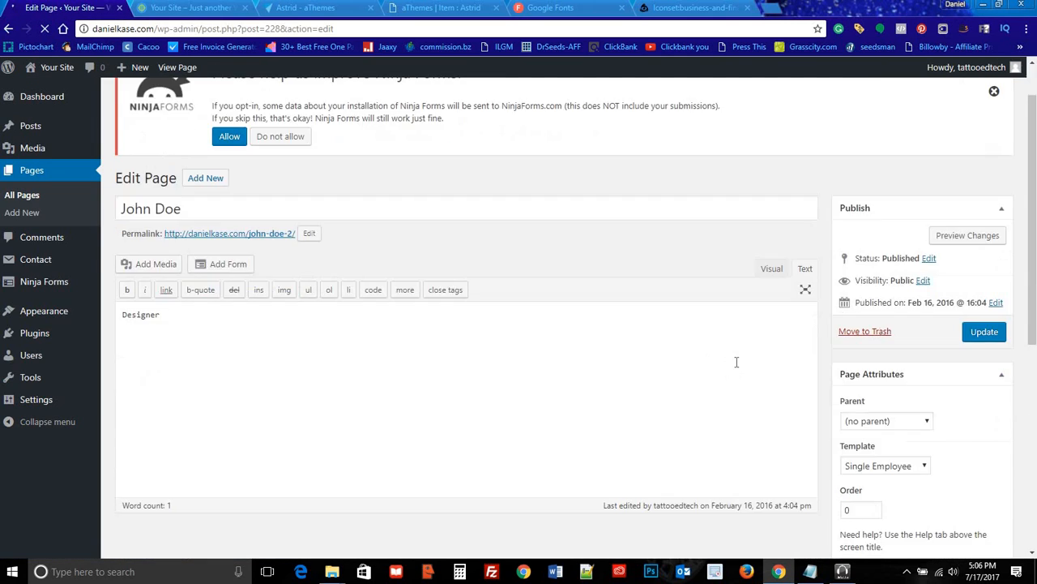
Step: Replace the Designer page's featured image with glasses-1600387_640-2.jpg from the media library
scroll(736, 361, "down", 5)
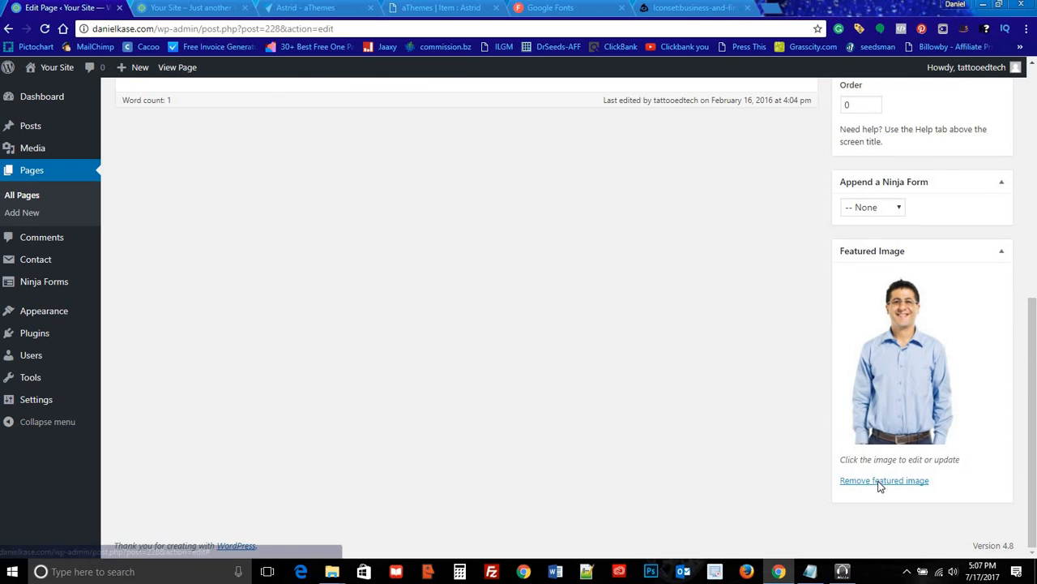
left_click(880, 482)
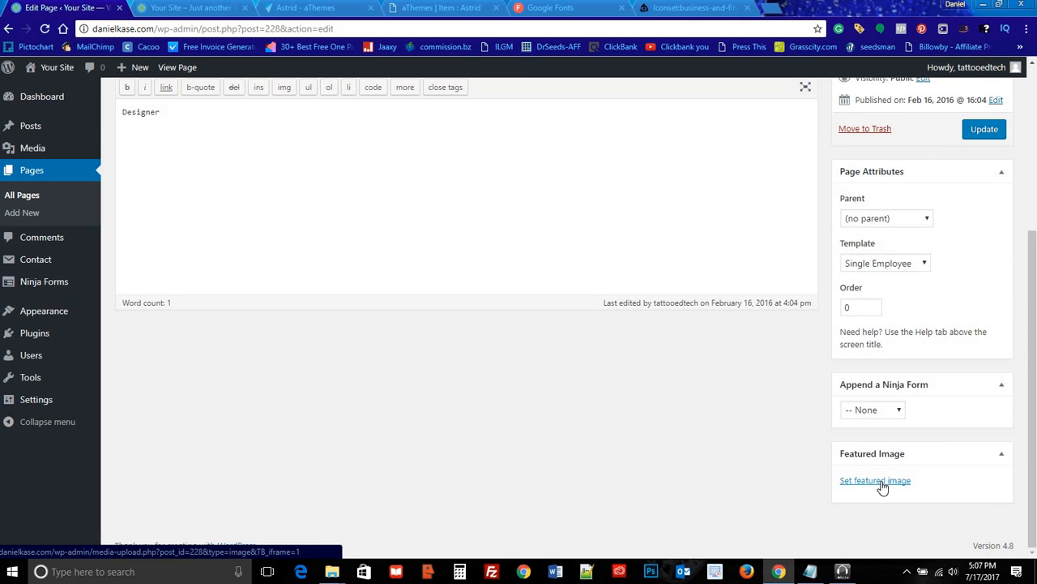
left_click(883, 484)
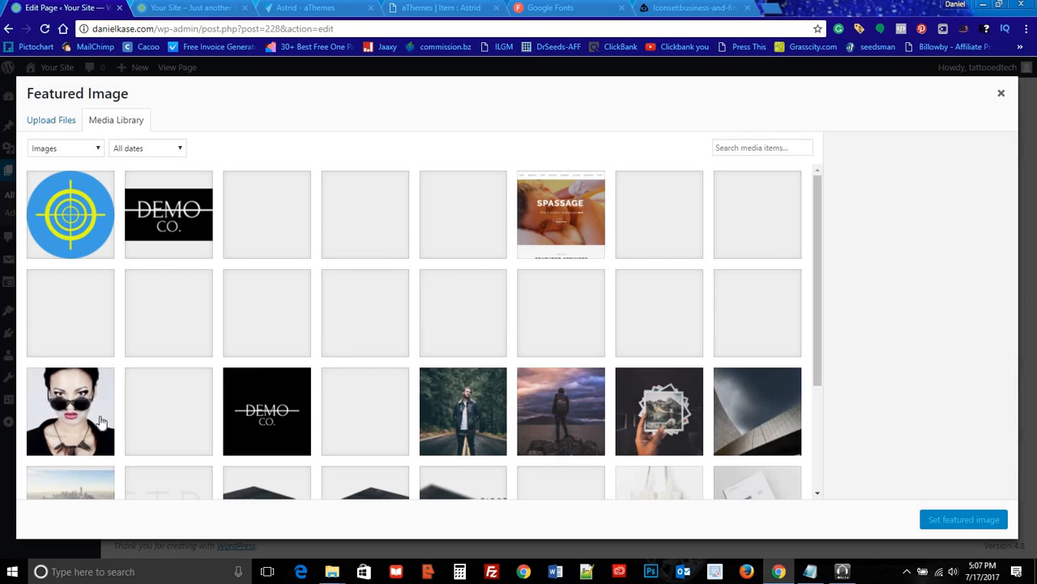
left_click(101, 420)
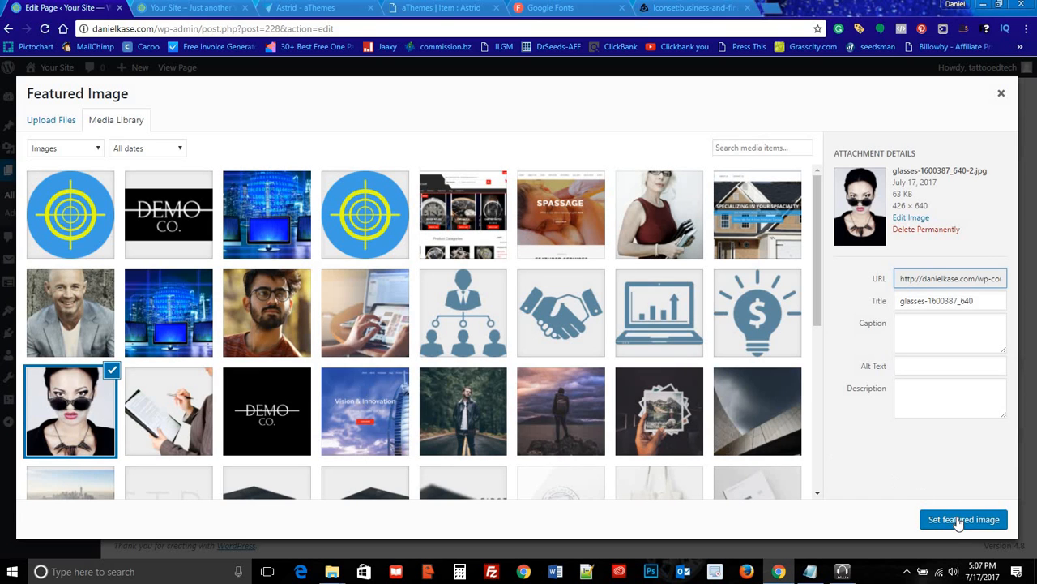
left_click(958, 521)
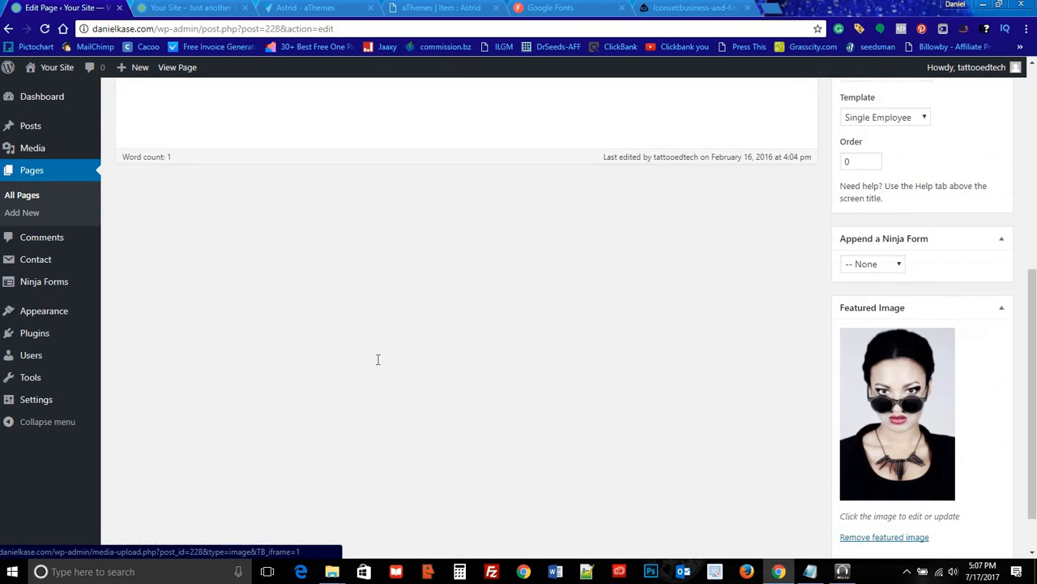
Step: Replace the page title with the Social Media team member's full name and the content with "Social Media"
scroll(377, 359, "up", 3)
scroll(336, 338, "up", 2)
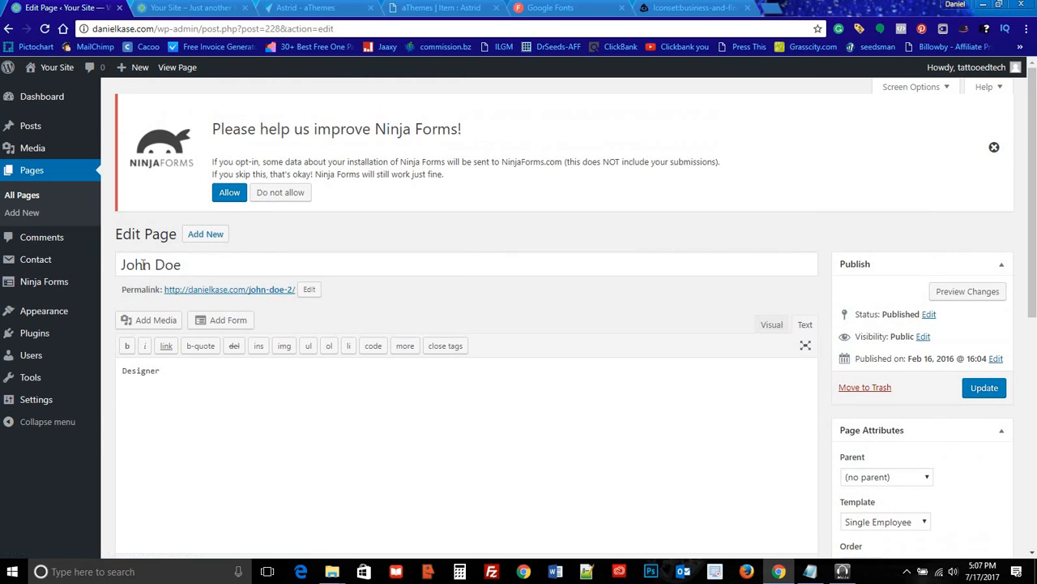
left_click_drag(186, 266, 92, 271)
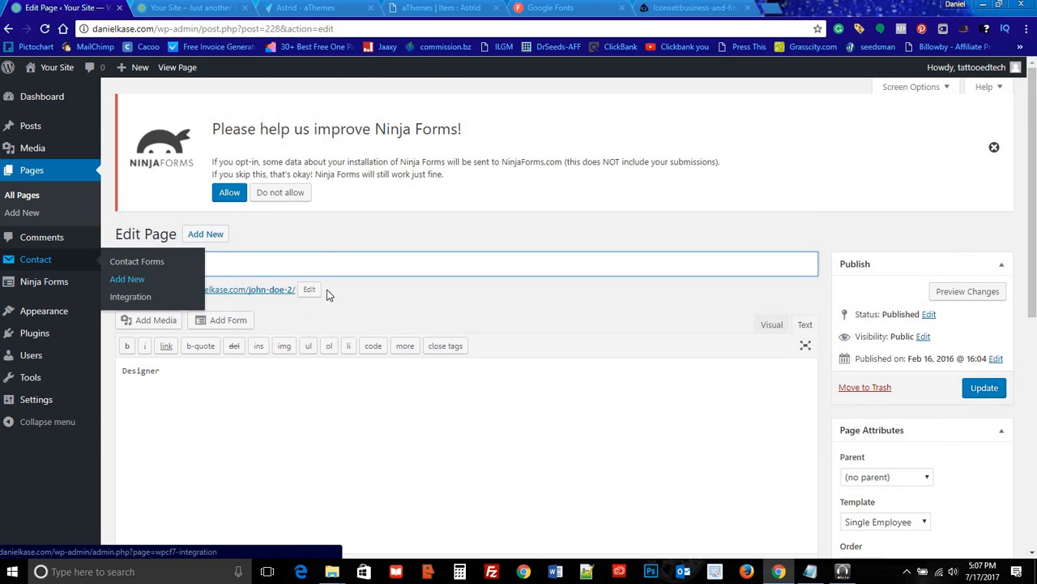
type("Janet Doe")
left_click(190, 372)
left_click_drag(161, 370, 124, 370)
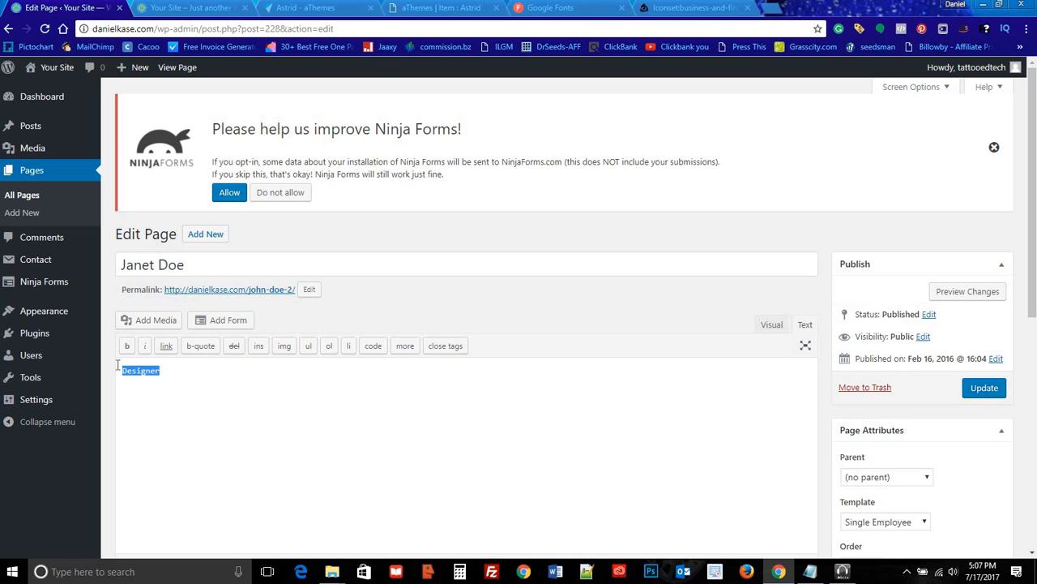
type("social Media")
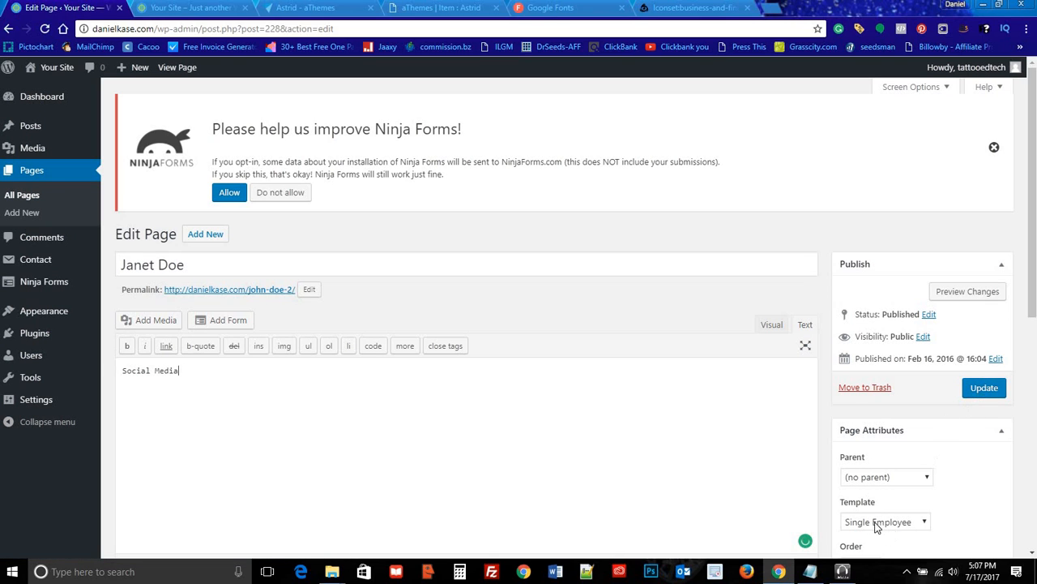
Step: Update the edited team member page and reload the live homepage to check the team section
scroll(902, 483, "down", 1)
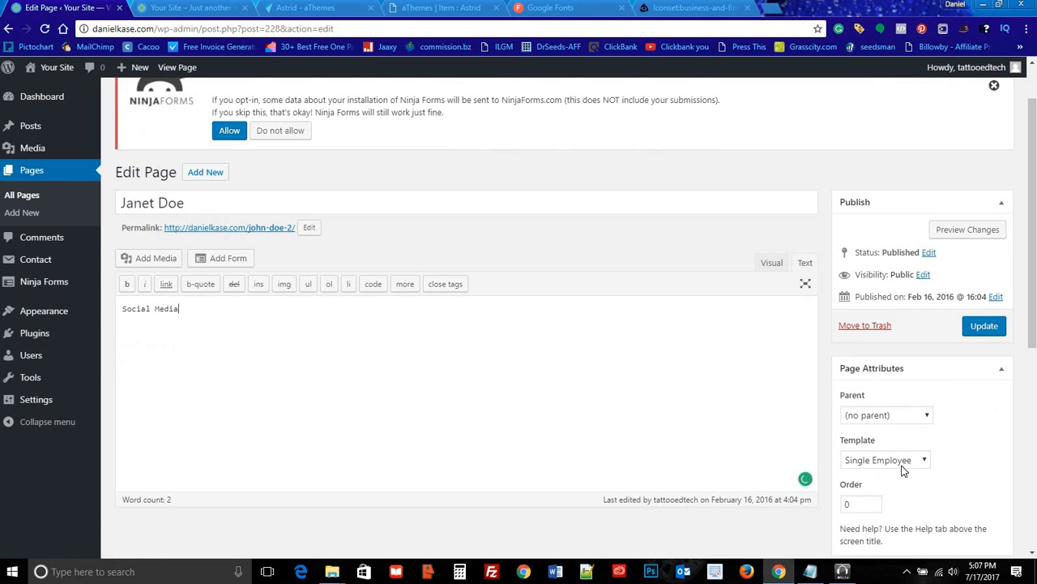
left_click(980, 324)
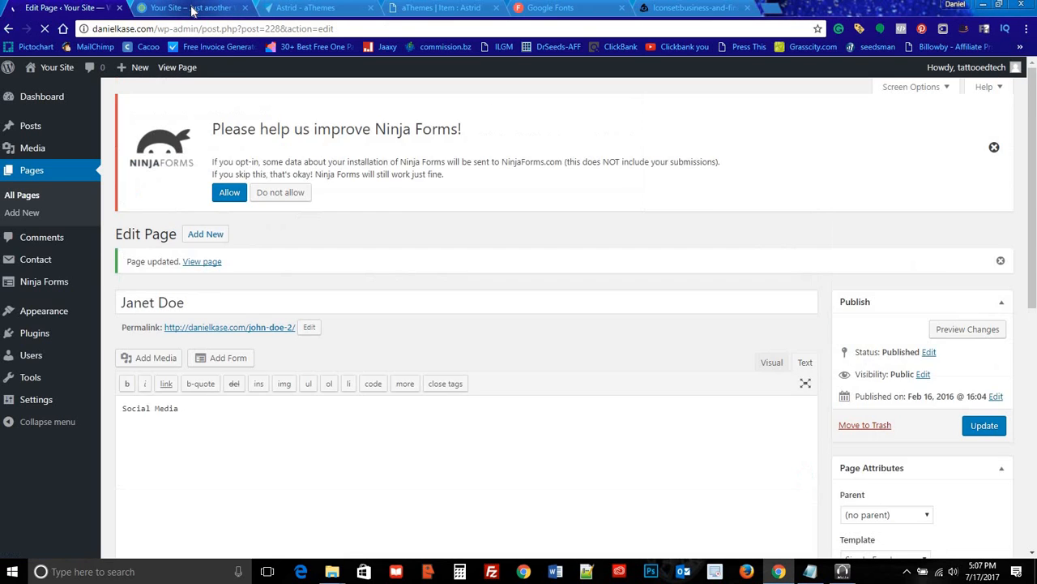
left_click(191, 7)
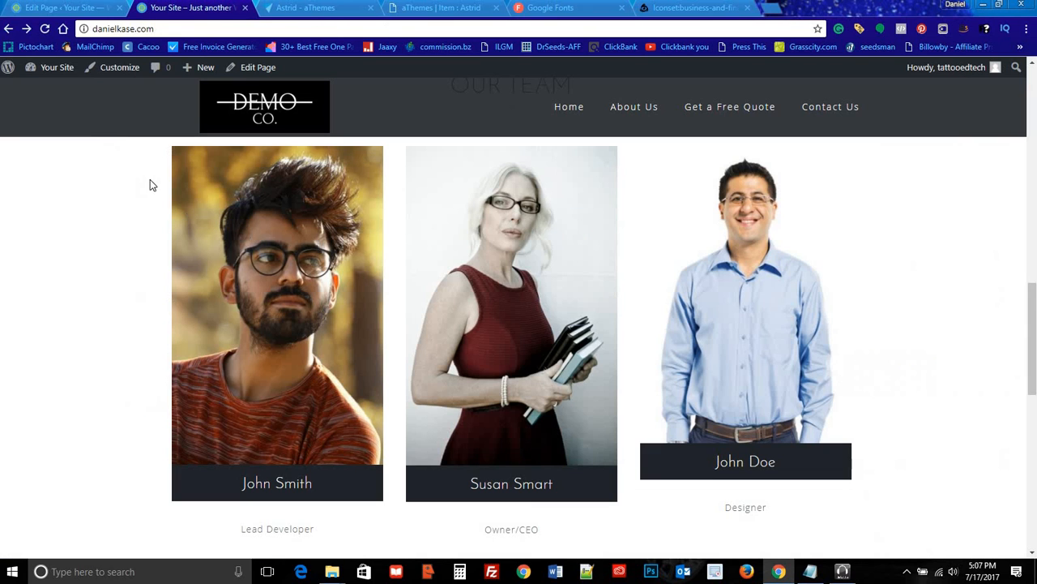
left_click(44, 29)
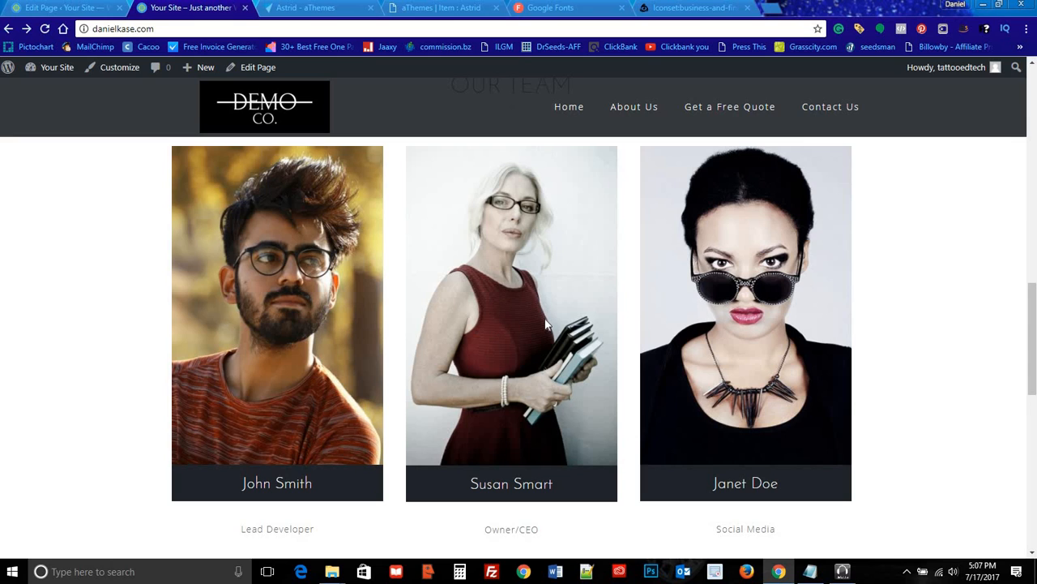
Step: Review the services and team sections on the live homepage, looking for duplicate team member entries
scroll(547, 324, "down", 2)
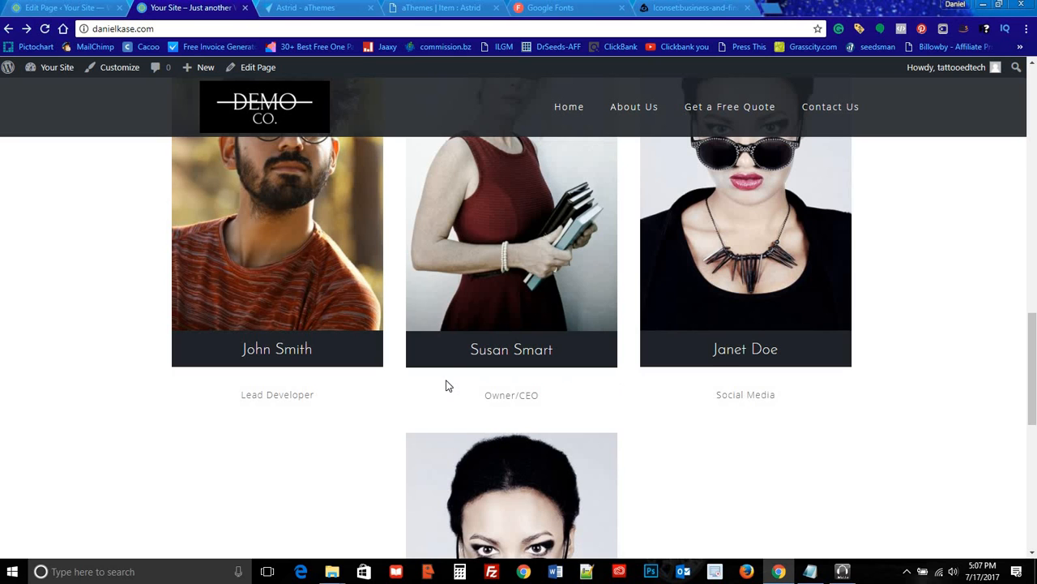
scroll(447, 381, "up", 4)
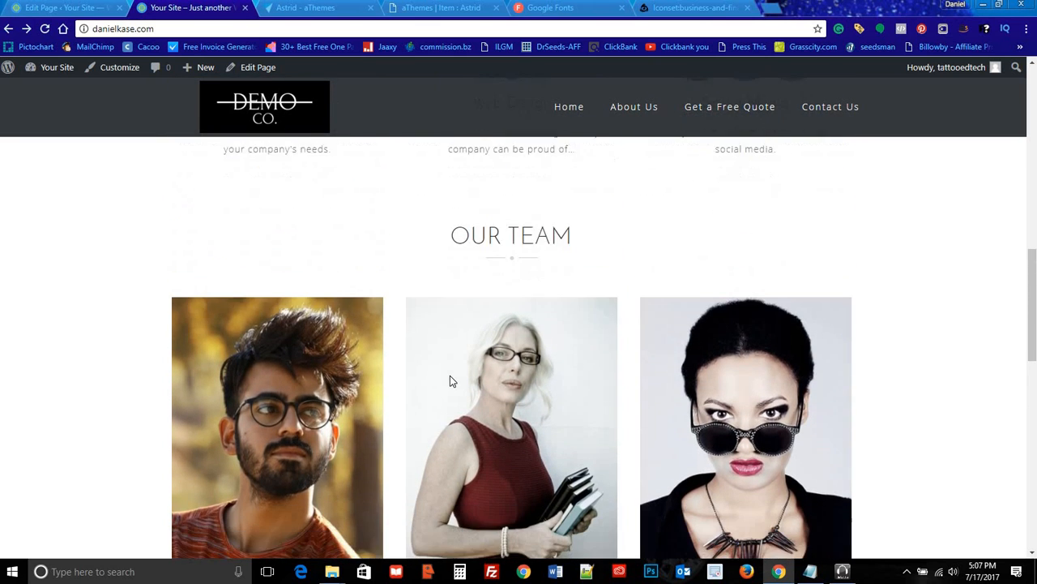
scroll(451, 375, "down", 2)
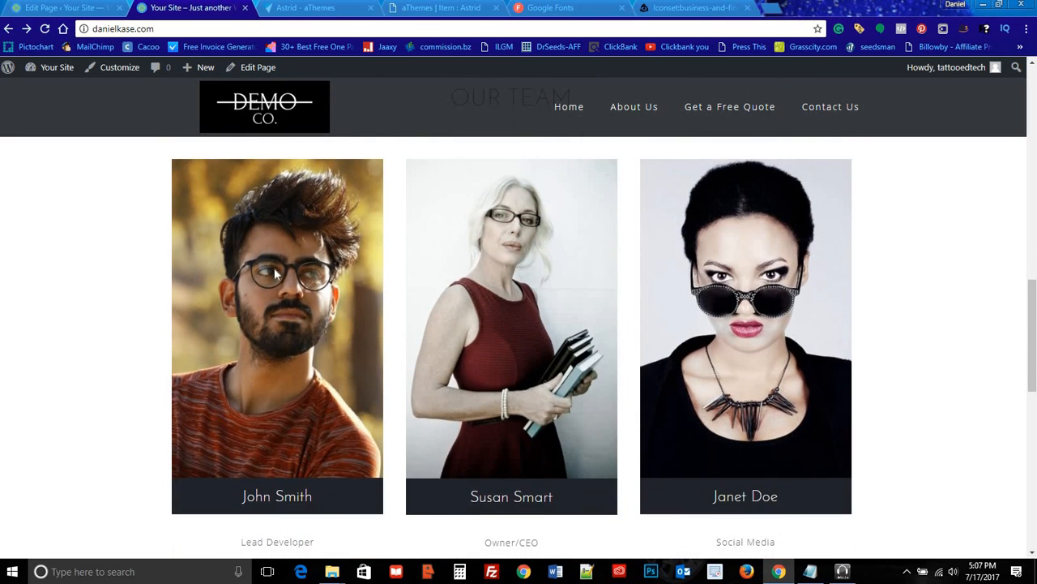
scroll(892, 281, "up", 7)
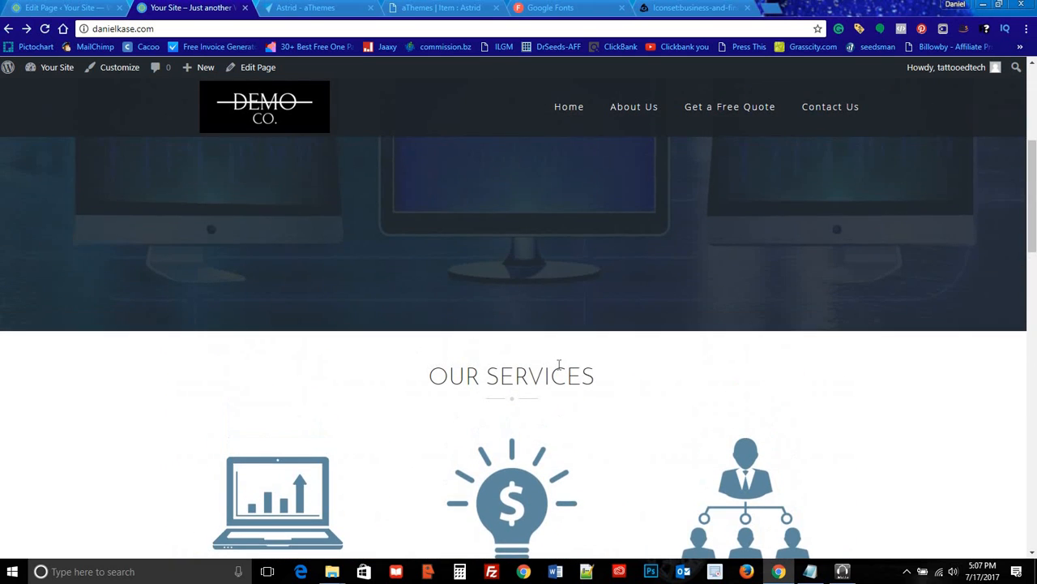
scroll(590, 364, "down", 2)
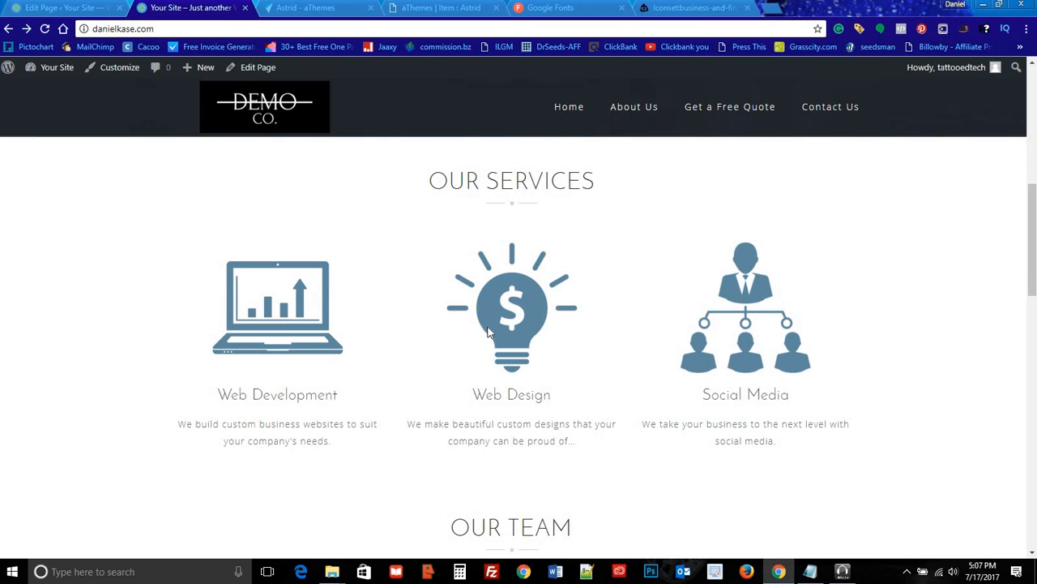
scroll(582, 308, "down", 2)
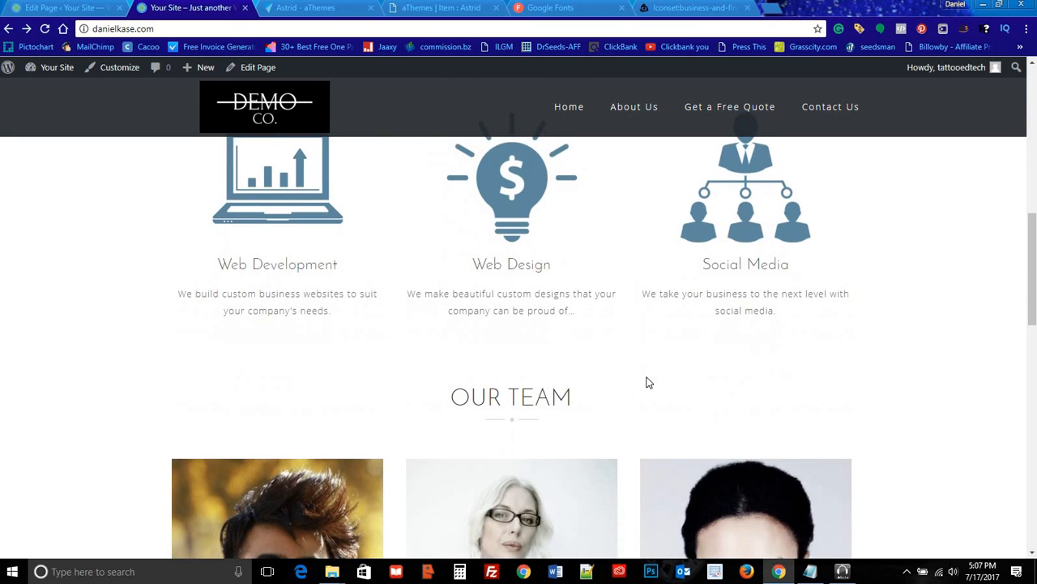
scroll(600, 312, "down", 4)
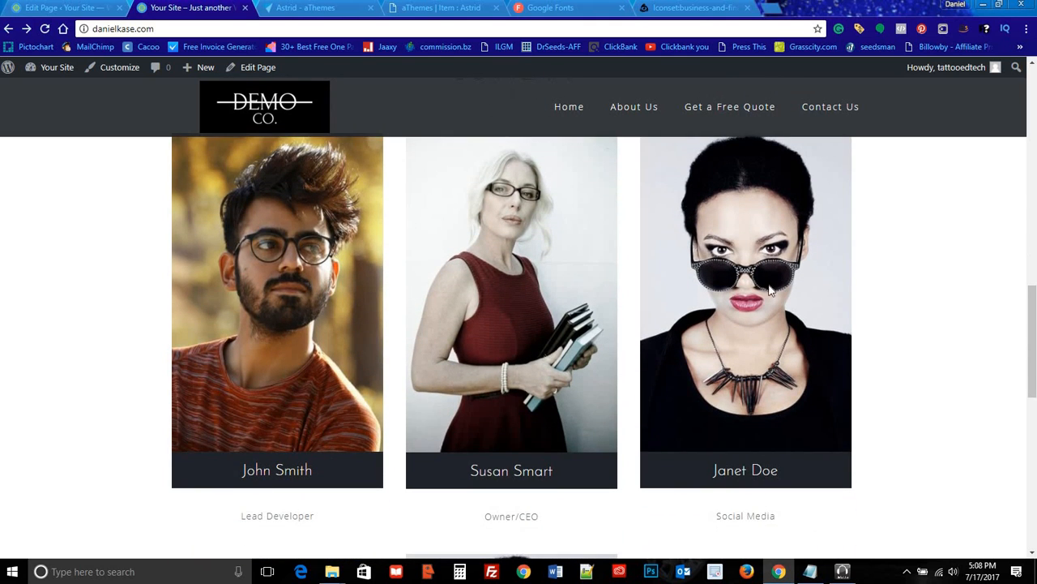
scroll(746, 305, "down", 4)
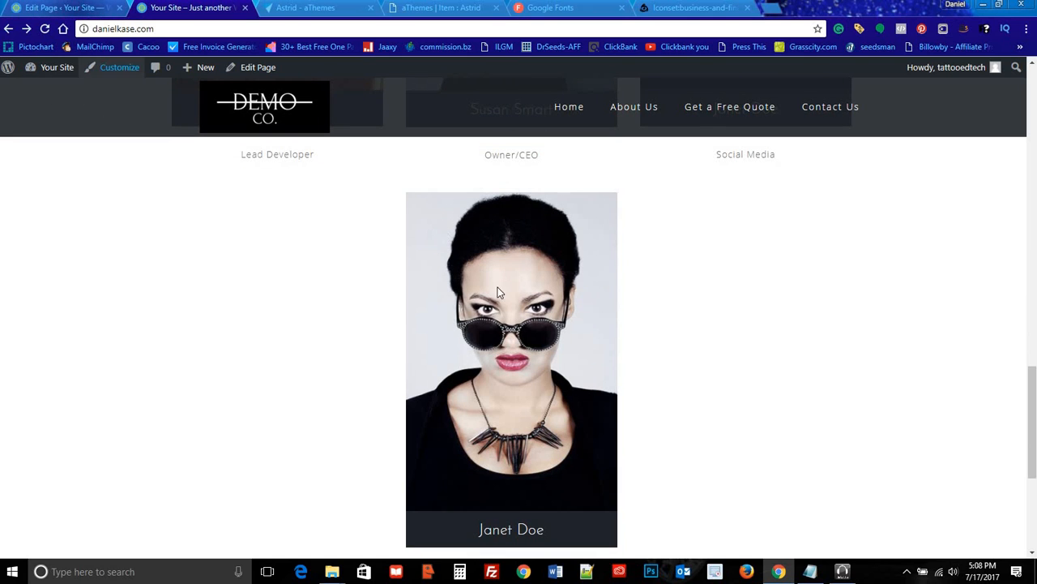
scroll(522, 316, "down", 1)
scroll(444, 291, "up", 2)
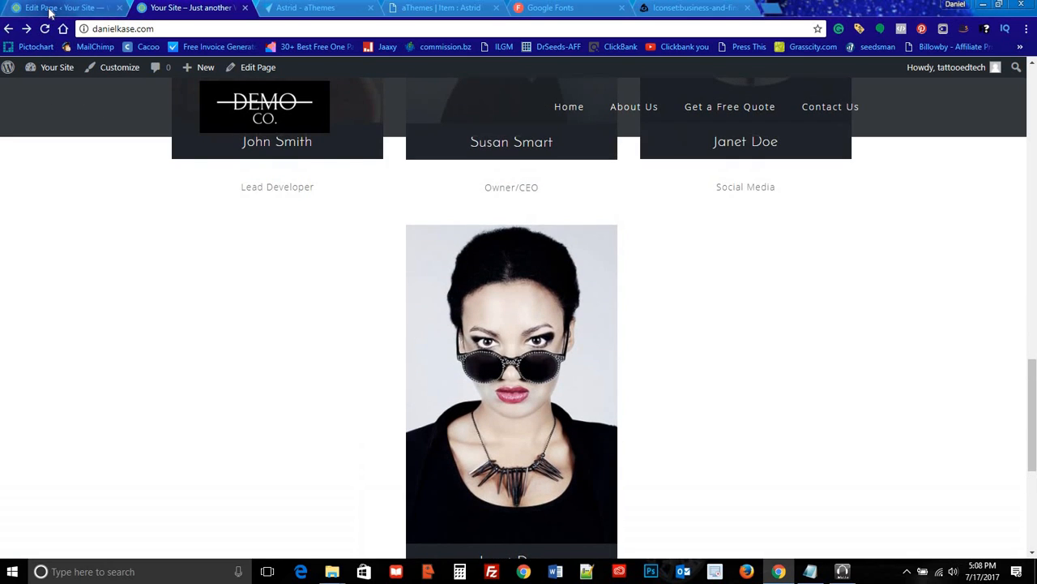
Step: Open the list of all pages in the site admin, and return to the team section on the live homepage
left_click(61, 7)
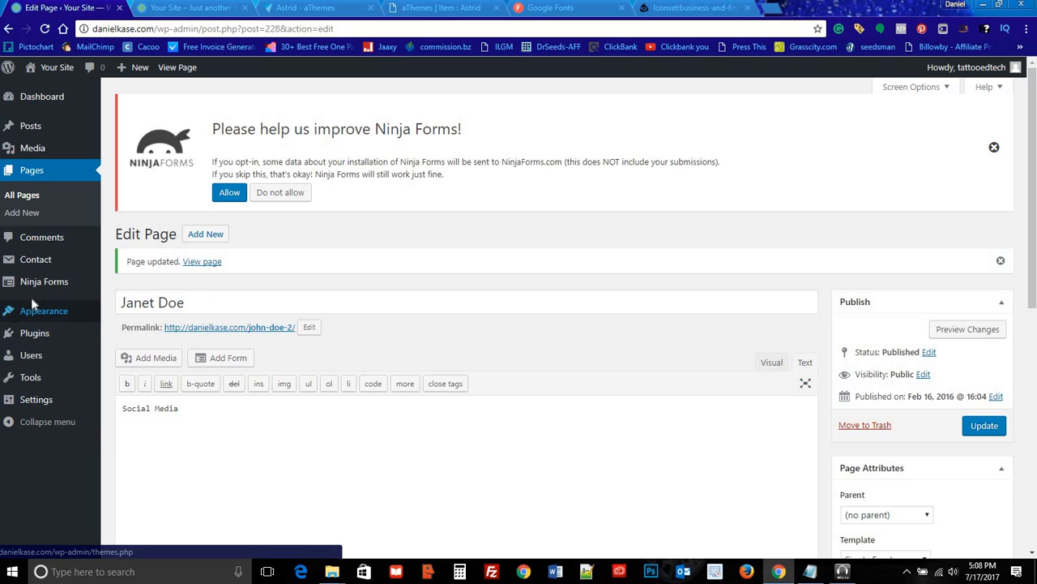
left_click(28, 195)
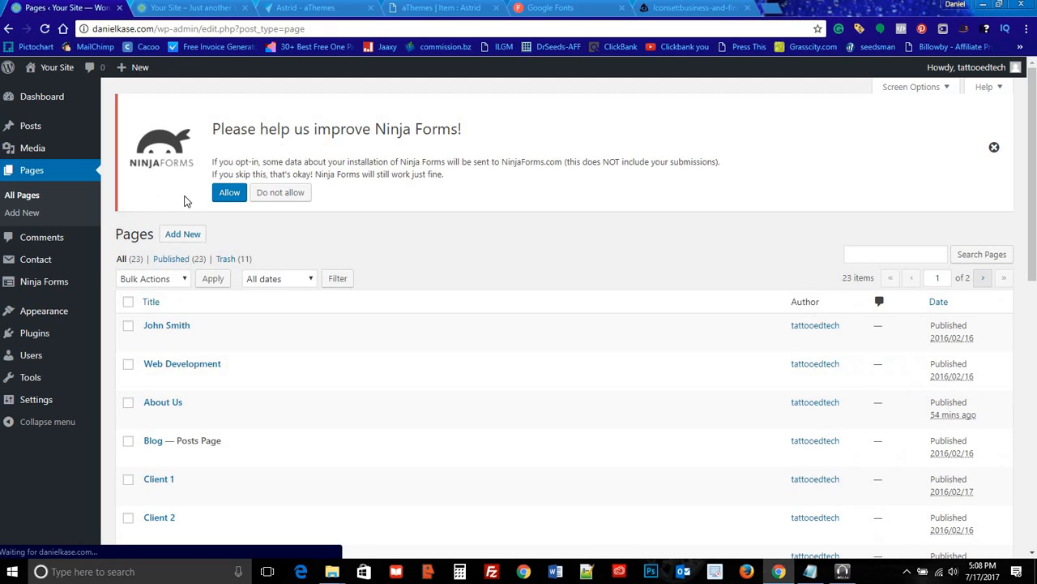
key("ctrl+Tab")
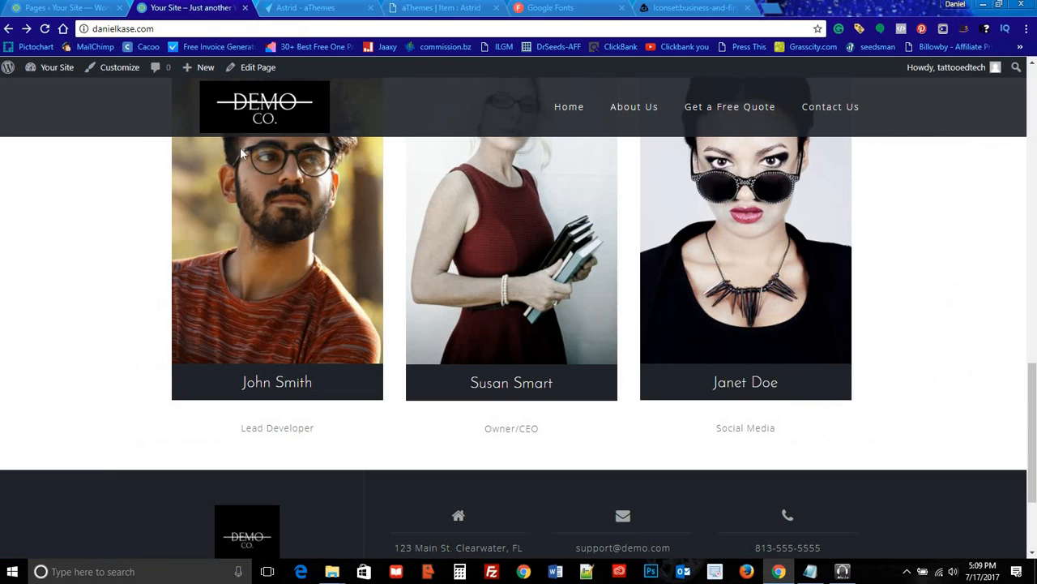
Step: Review the team section and footer on the live homepage, then return to the top of the page
scroll(395, 334, "down", 2)
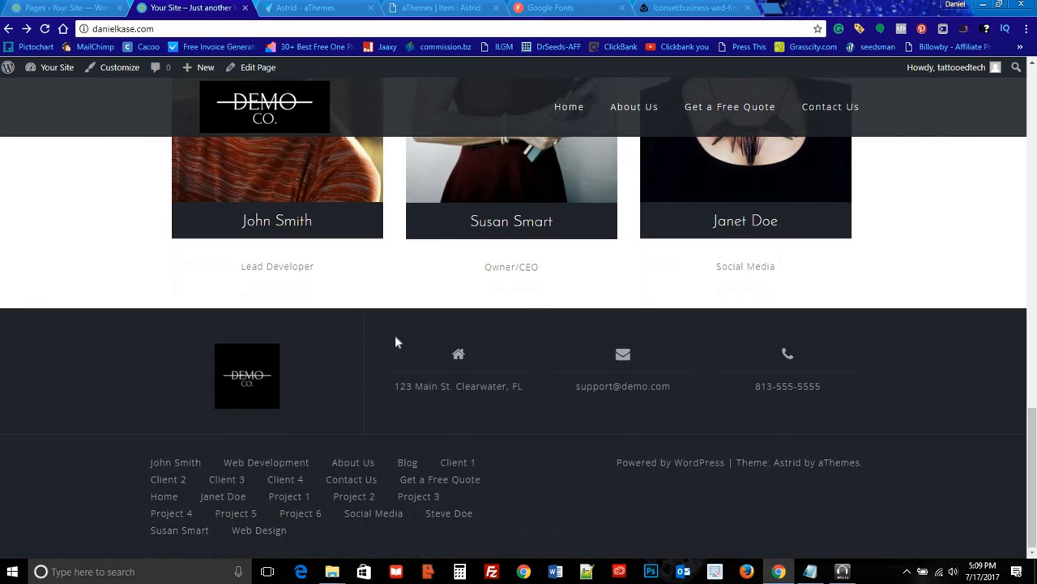
scroll(400, 309, "up", 1)
scroll(405, 292, "up", 10)
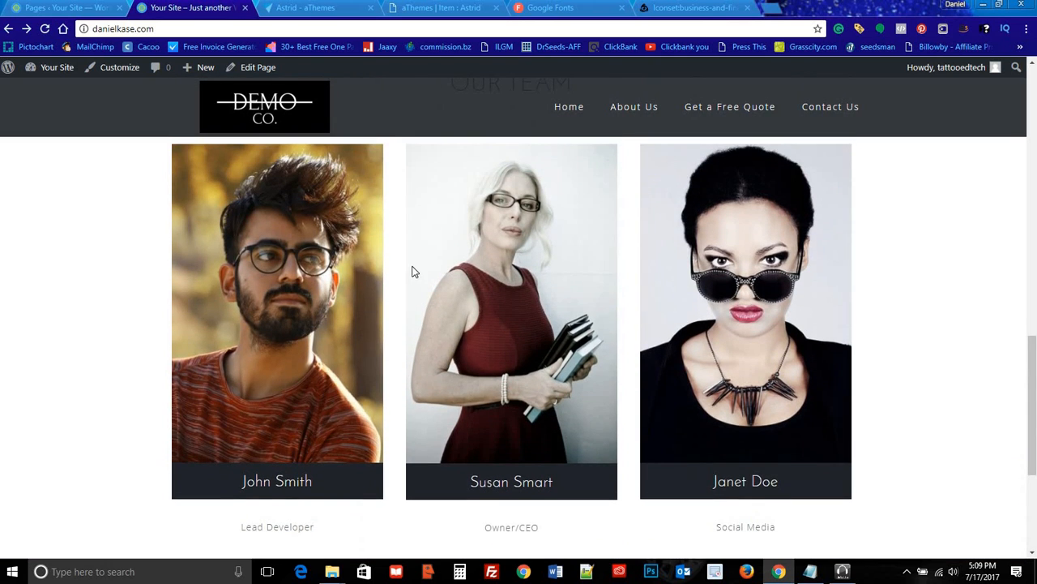
scroll(389, 244, "up", 3)
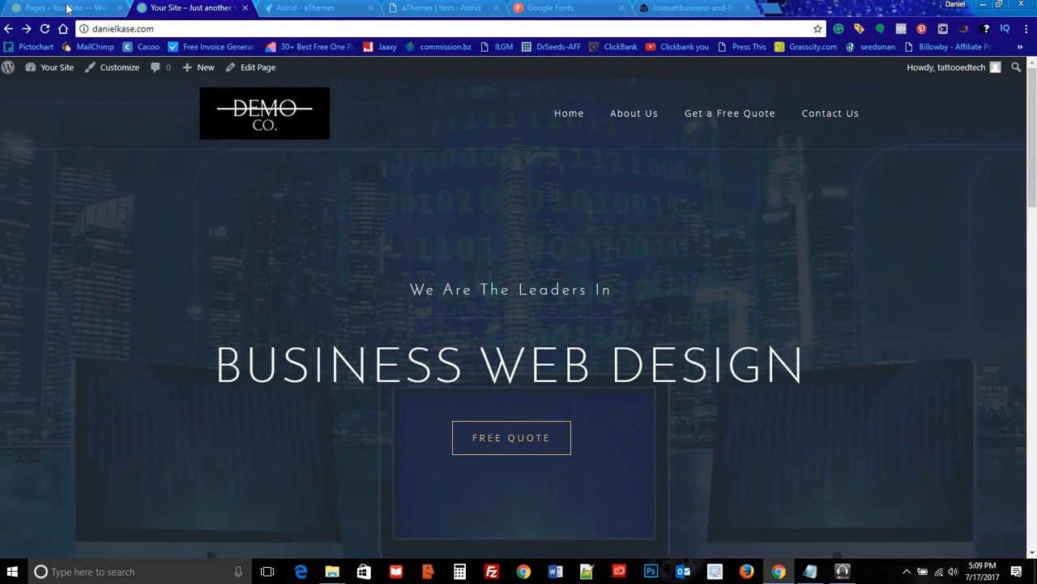
Step: From the site admin, open the theme customizer and go to the Page - Home widget area
left_click(64, 8)
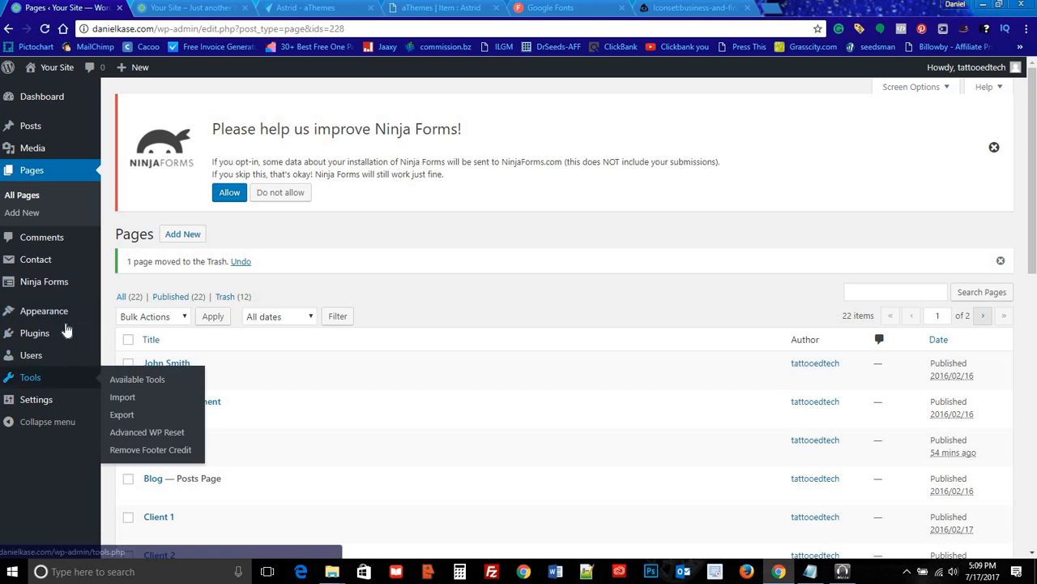
mouse_move(60, 314)
left_click(132, 331)
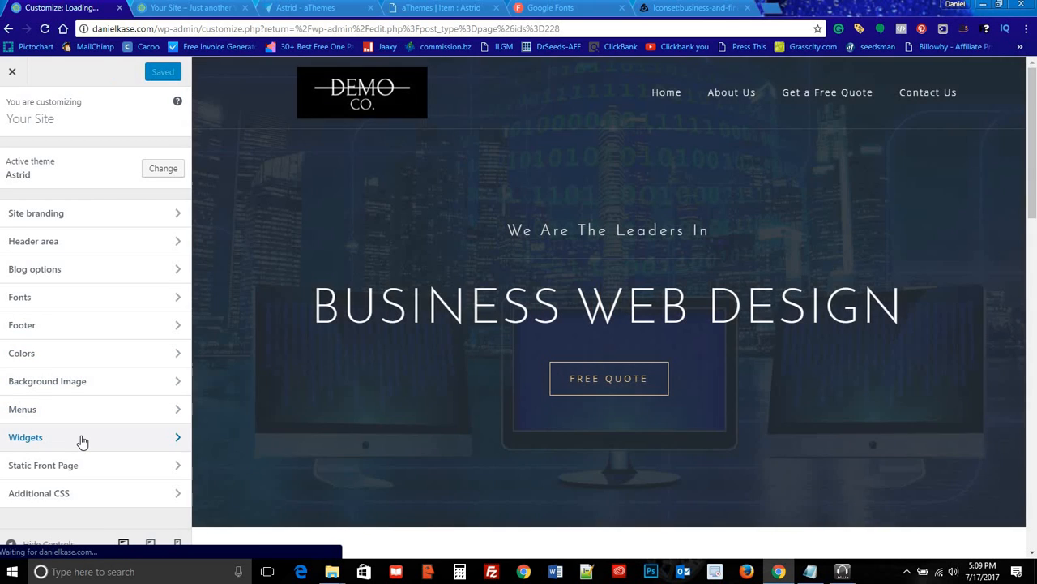
left_click(81, 438)
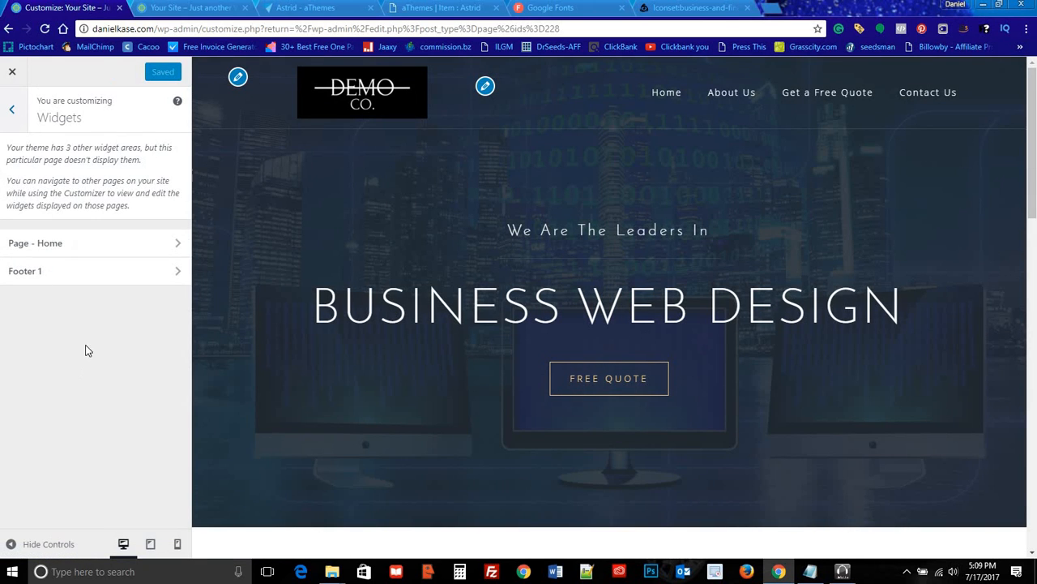
left_click(95, 243)
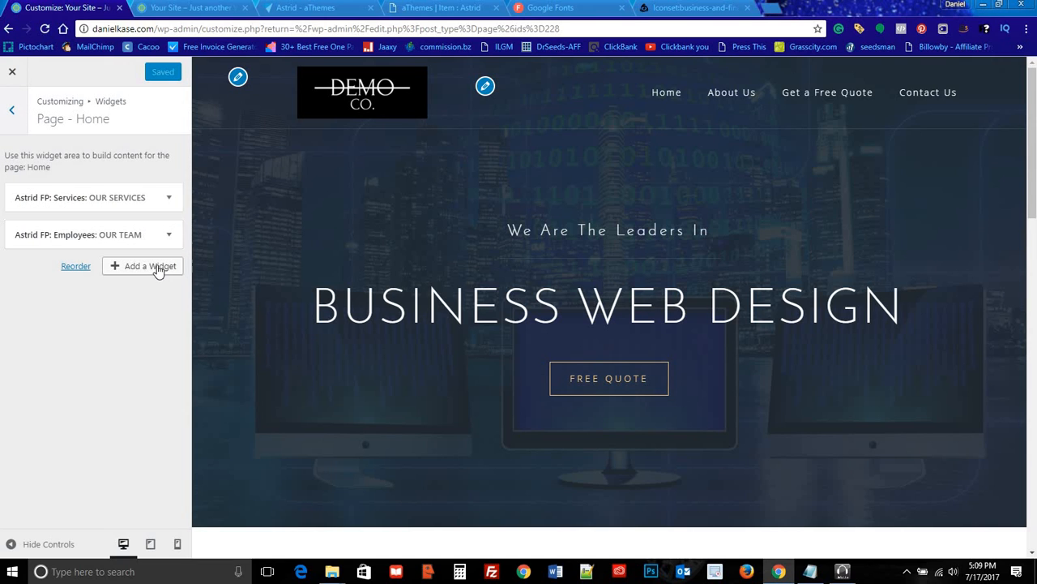
Step: Add the Astrid FP: Projects widget to the Page - Home area and check its project grid in the preview
left_click(159, 269)
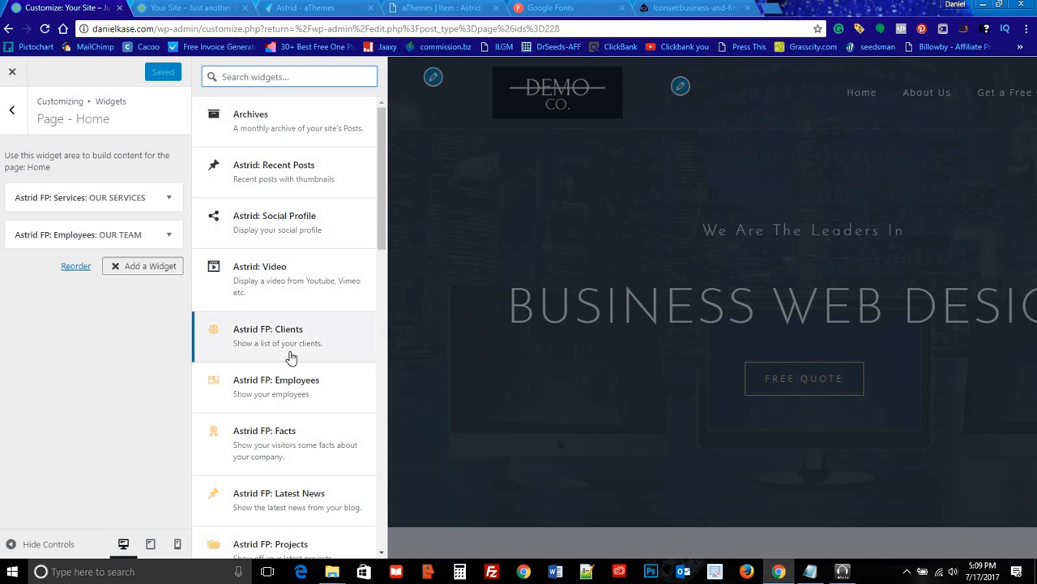
scroll(289, 359, "down", 3)
left_click(285, 420)
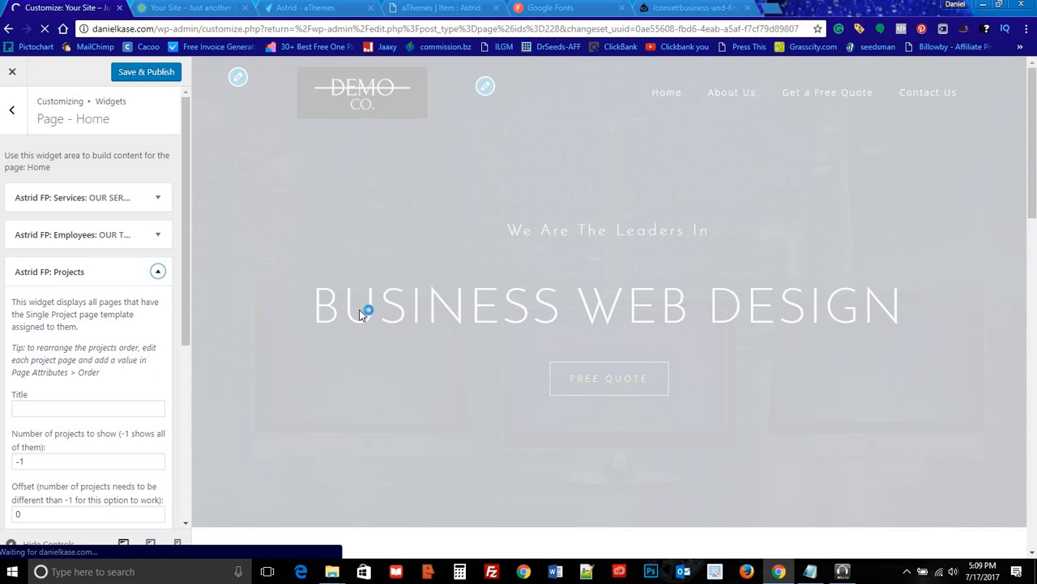
scroll(438, 255, "down", 10)
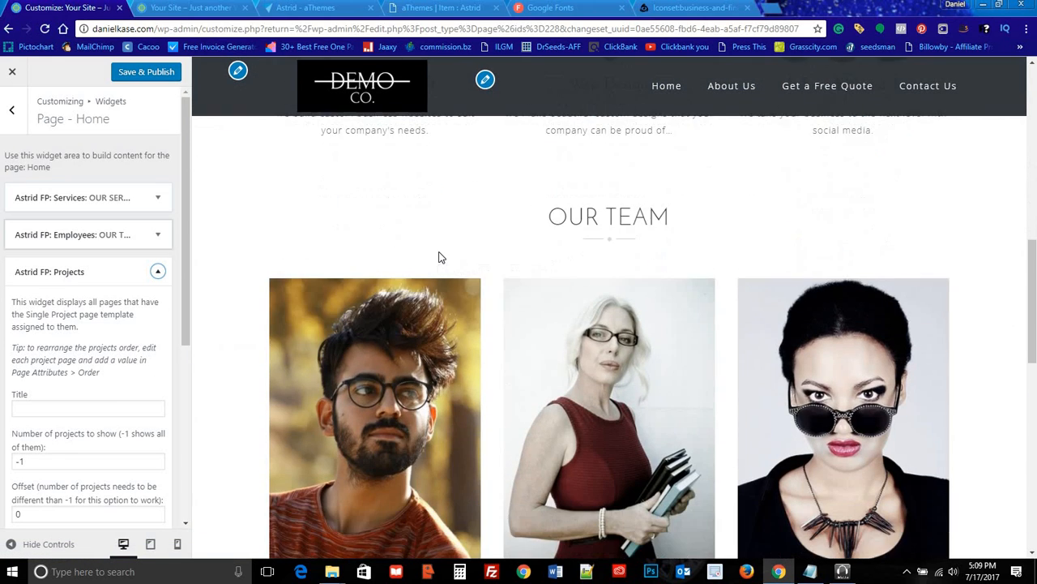
scroll(438, 253, "down", 5)
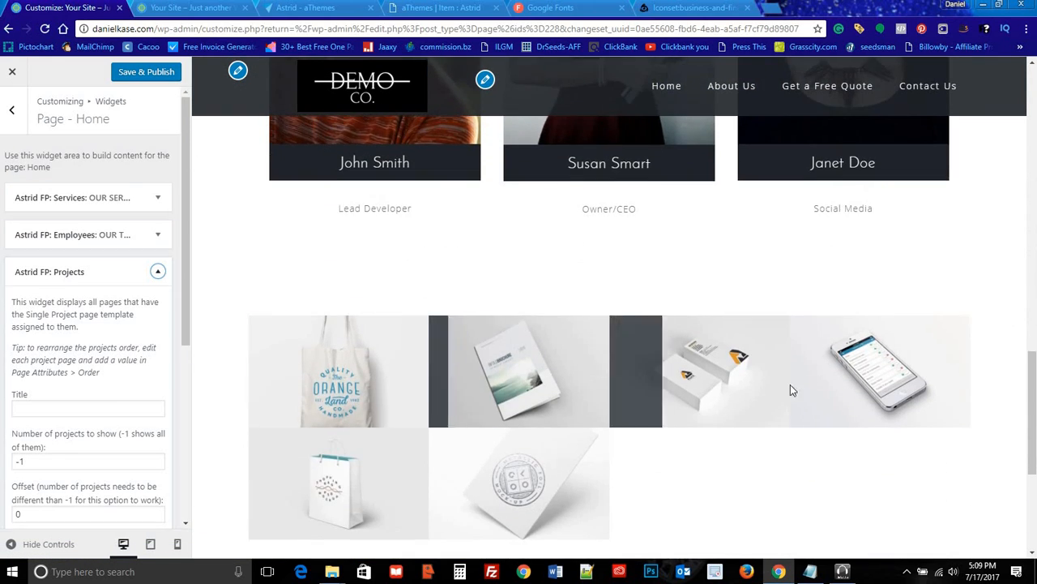
scroll(623, 362, "down", 2)
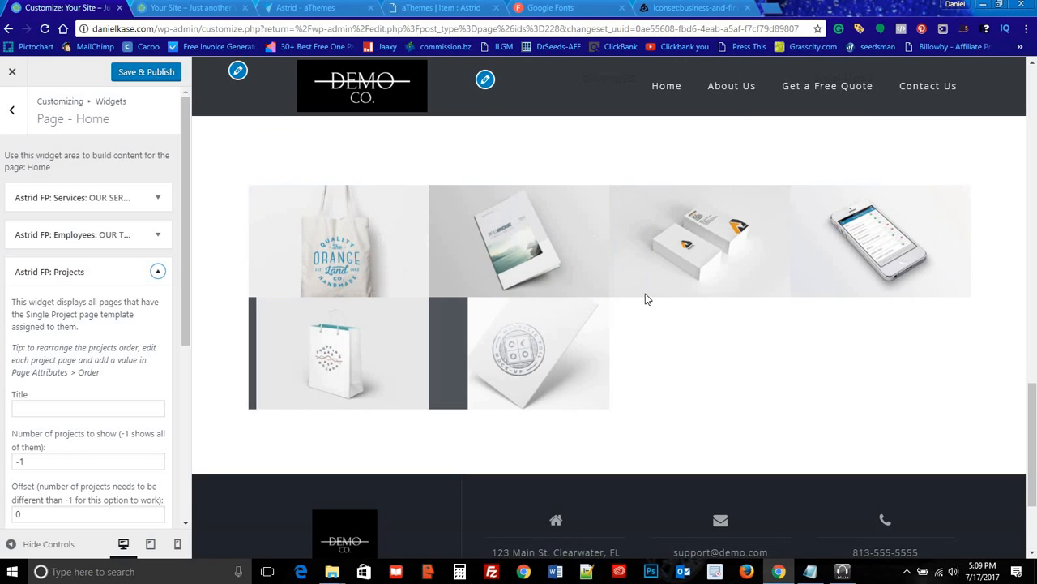
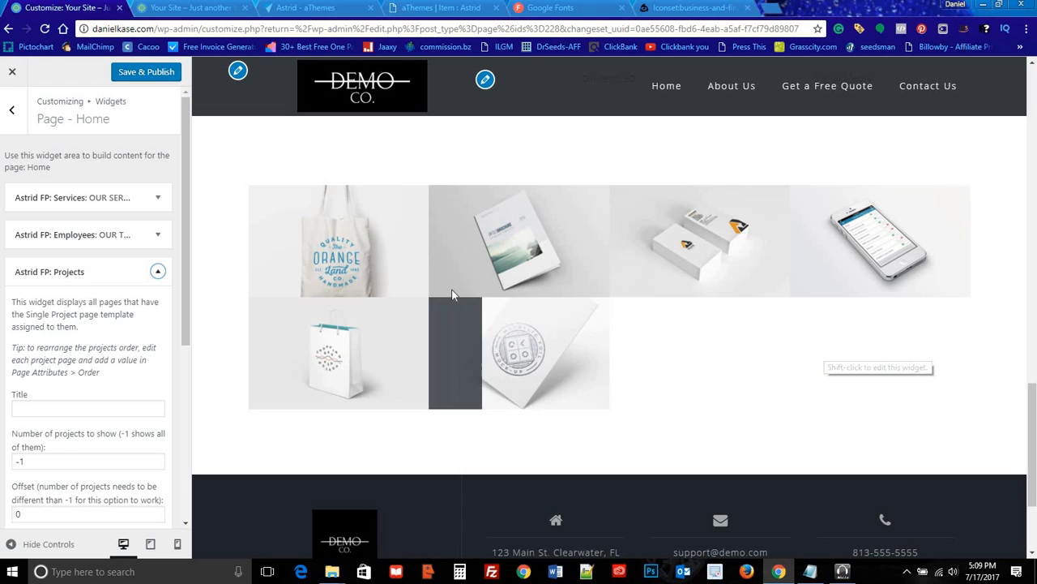
Step: Title the projects widget "RECENT PROJECTS" and set its top/bottom padding to 50 px
left_click(114, 405)
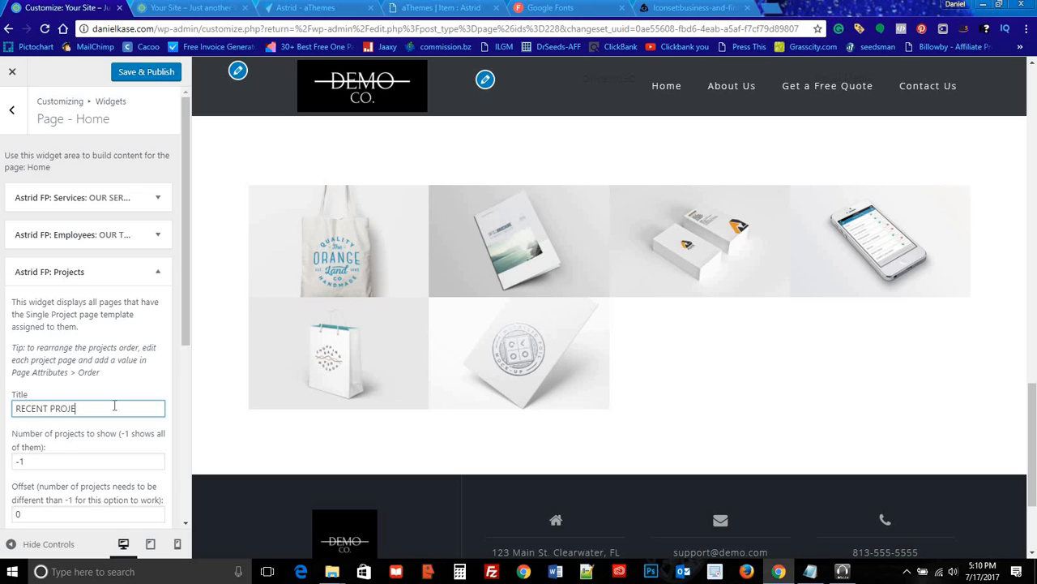
left_click(130, 377)
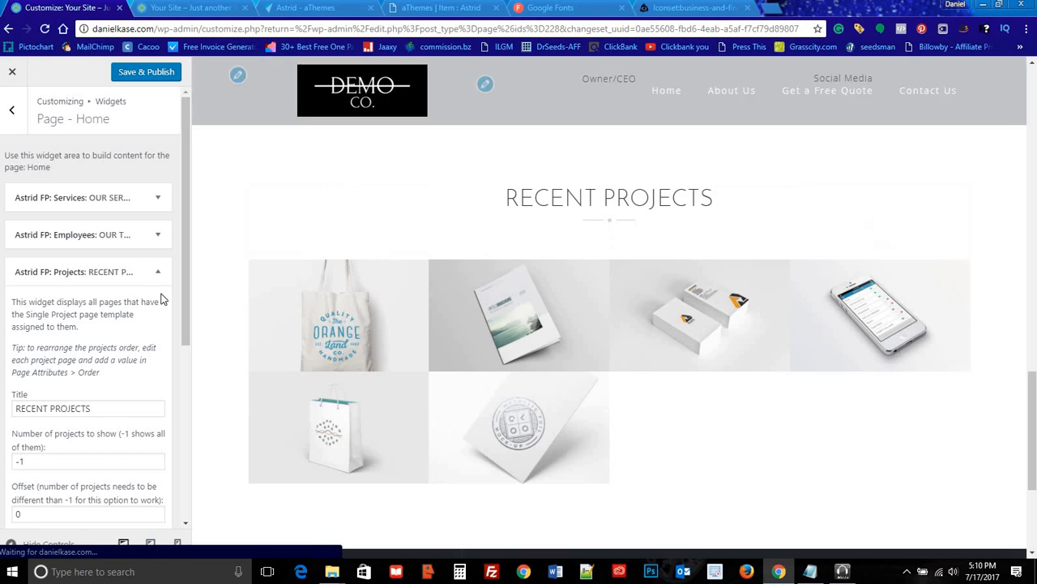
scroll(120, 346, "down", 4)
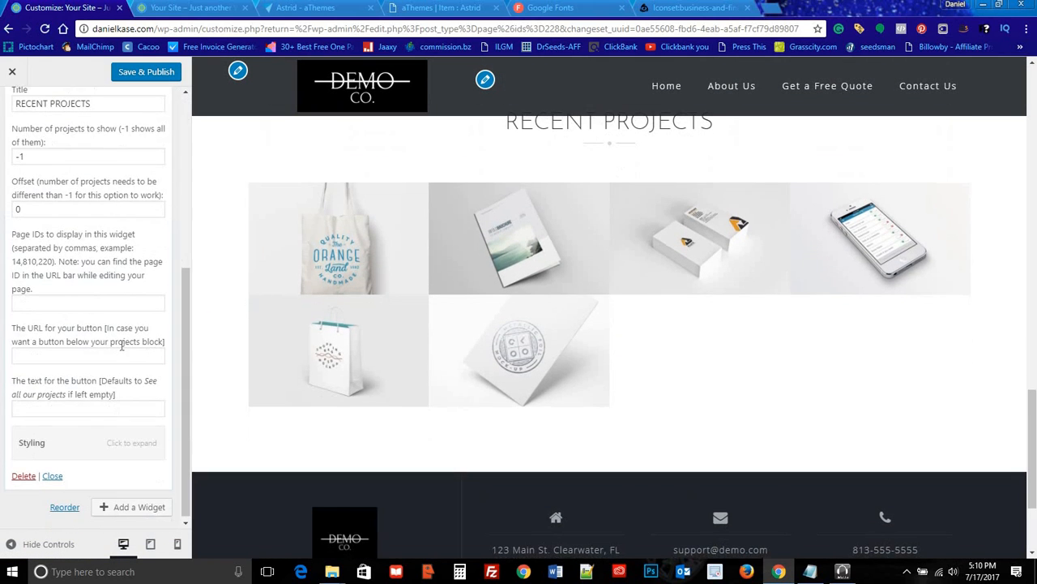
left_click(120, 441)
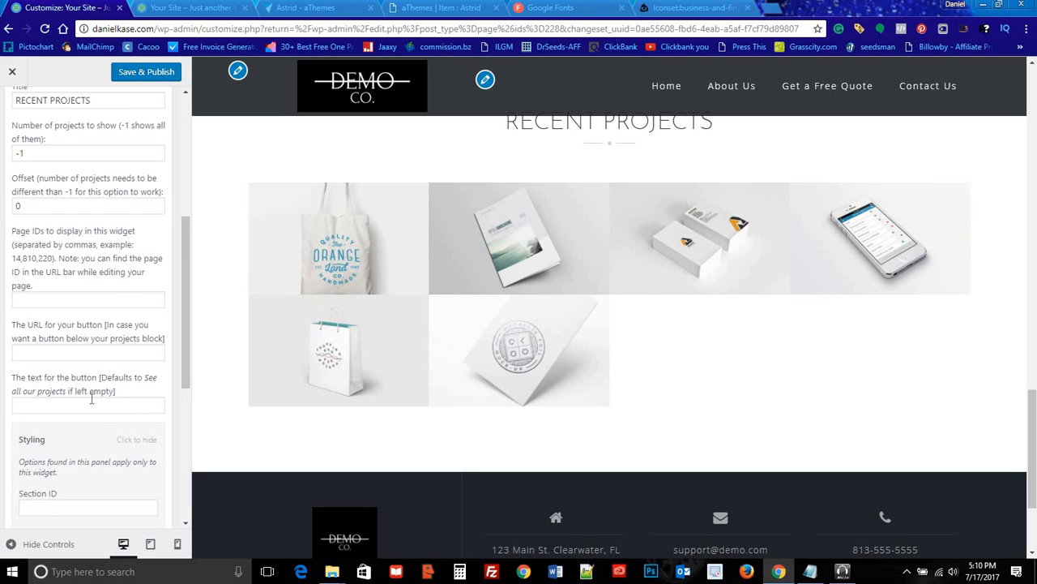
scroll(92, 398, "down", 5)
left_click_drag(67, 427, 16, 423)
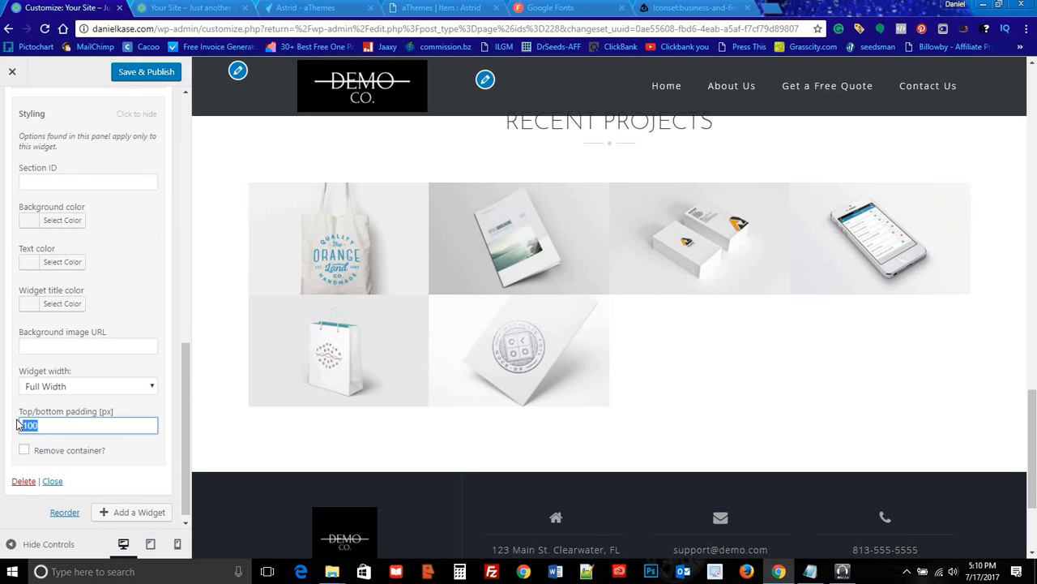
type("50")
left_click(147, 371)
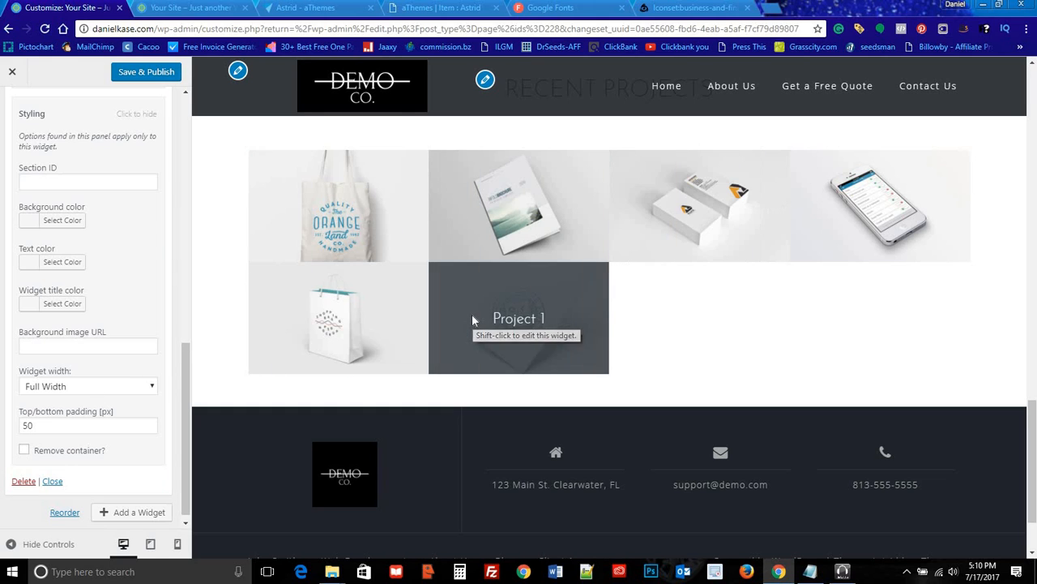
Step: Try a gray #757575 background color on the Recent Projects widget, and clear it again
scroll(474, 320, "up", 2)
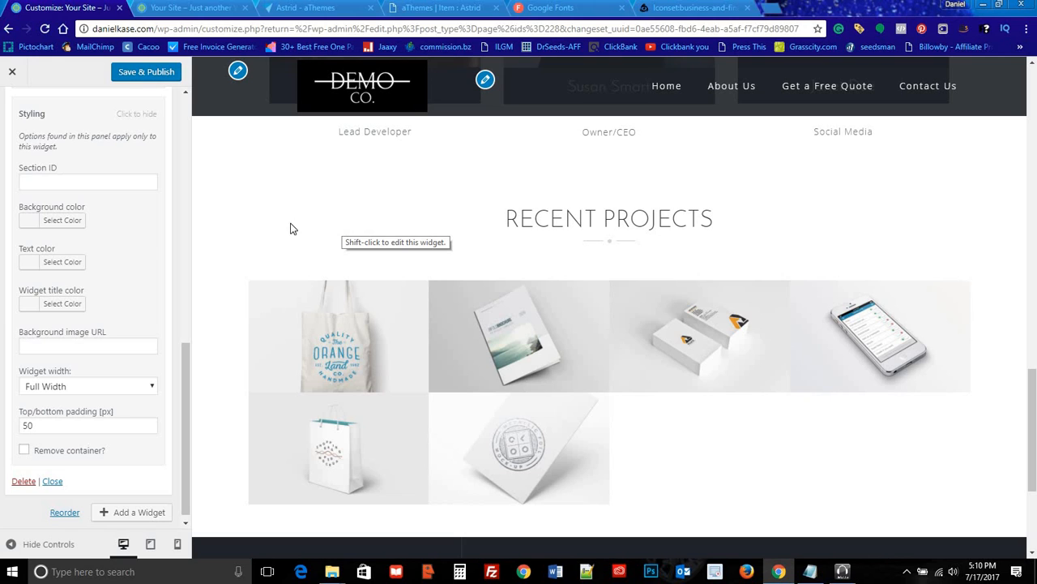
left_click(50, 221)
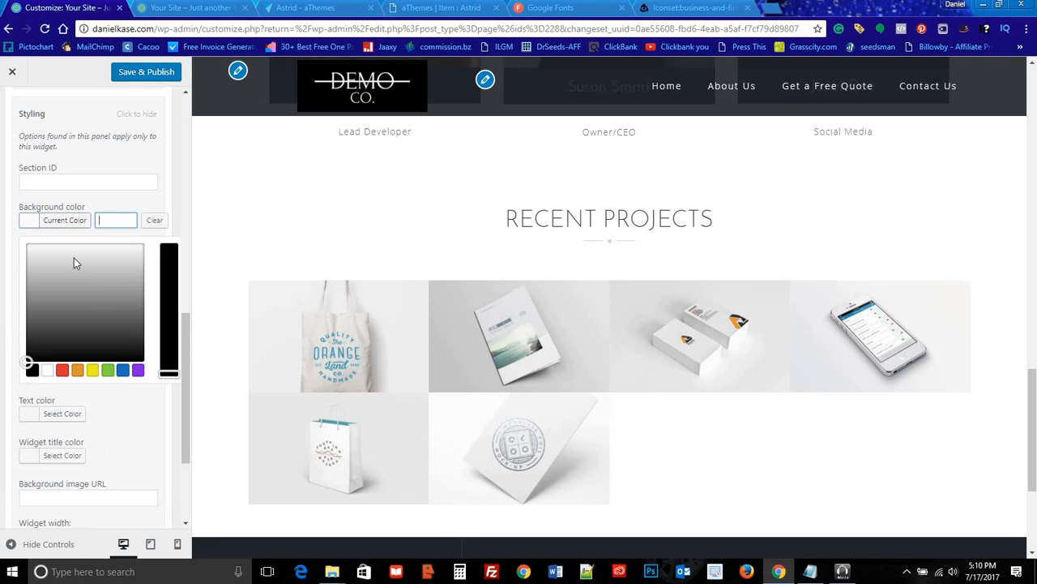
left_click(32, 371)
left_click(109, 306)
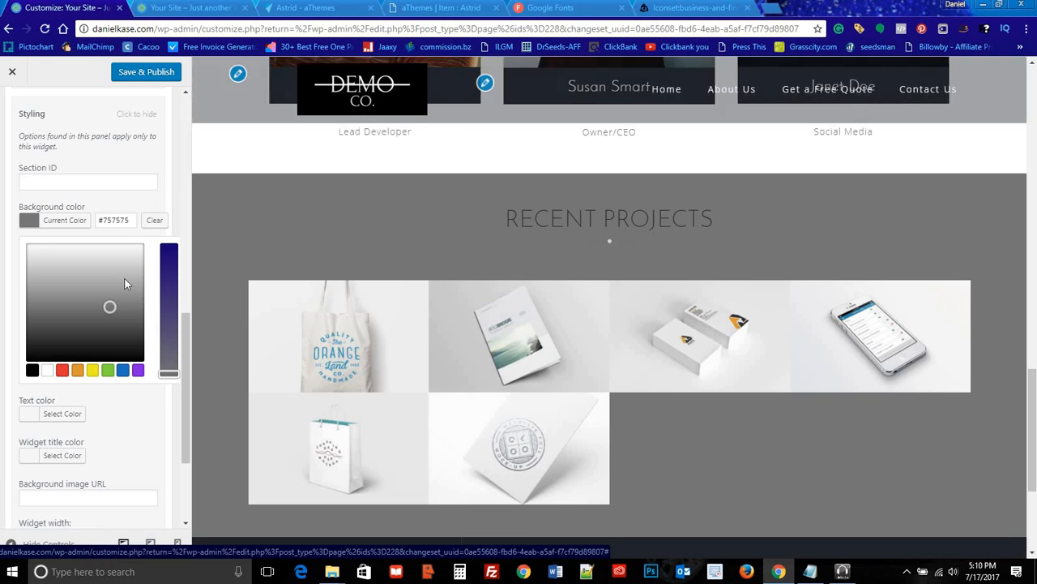
scroll(432, 294, "down", 3)
scroll(434, 294, "up", 5)
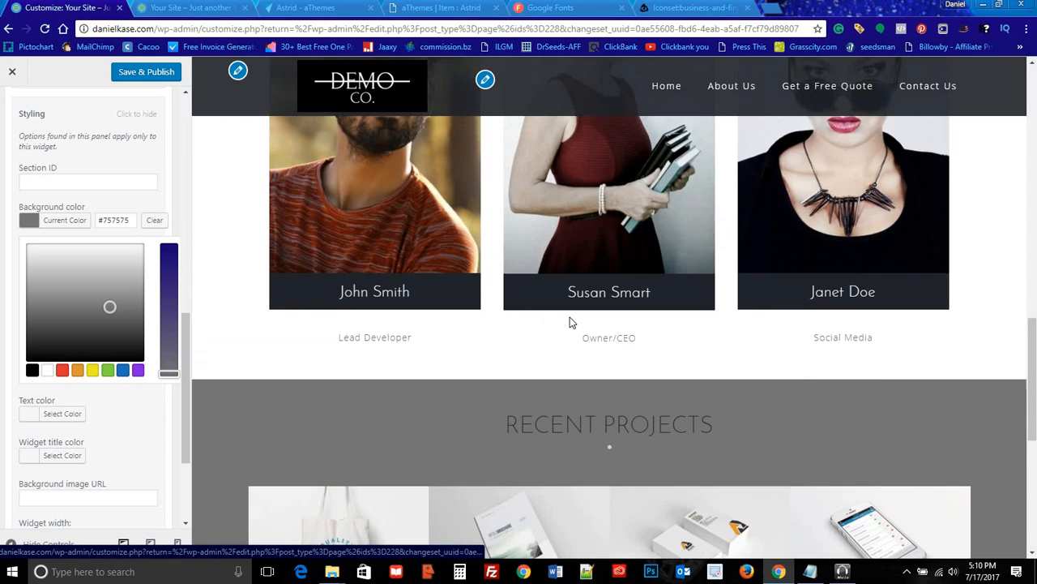
scroll(136, 235, "down", 1)
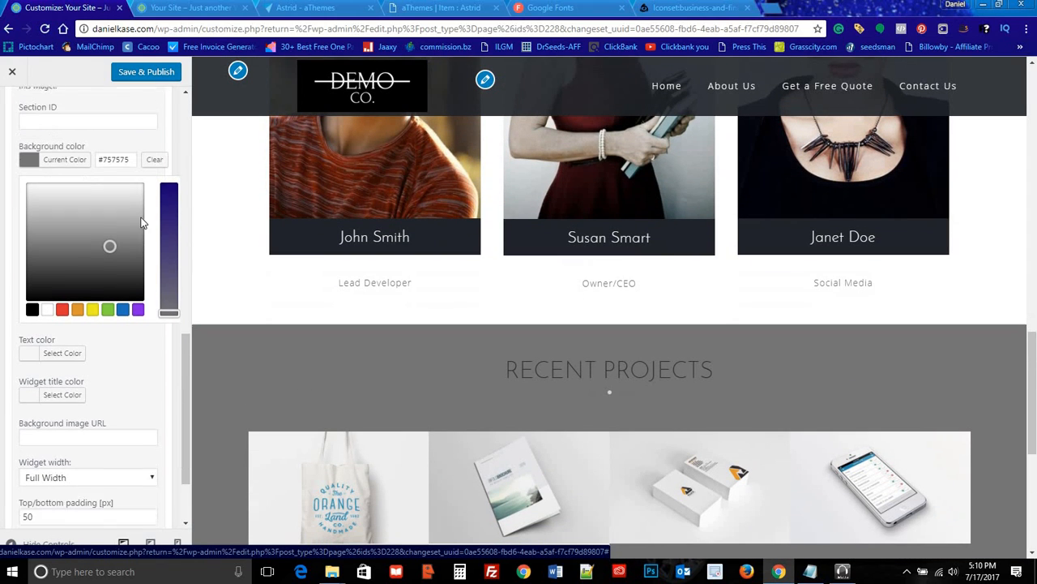
scroll(160, 332, "up", 3)
left_click(154, 351)
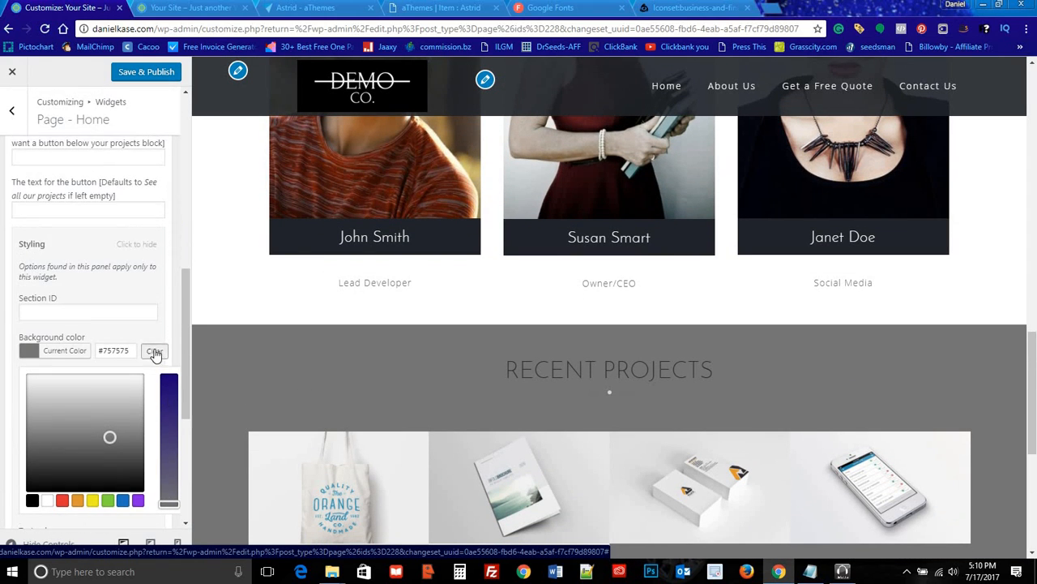
left_click(73, 360)
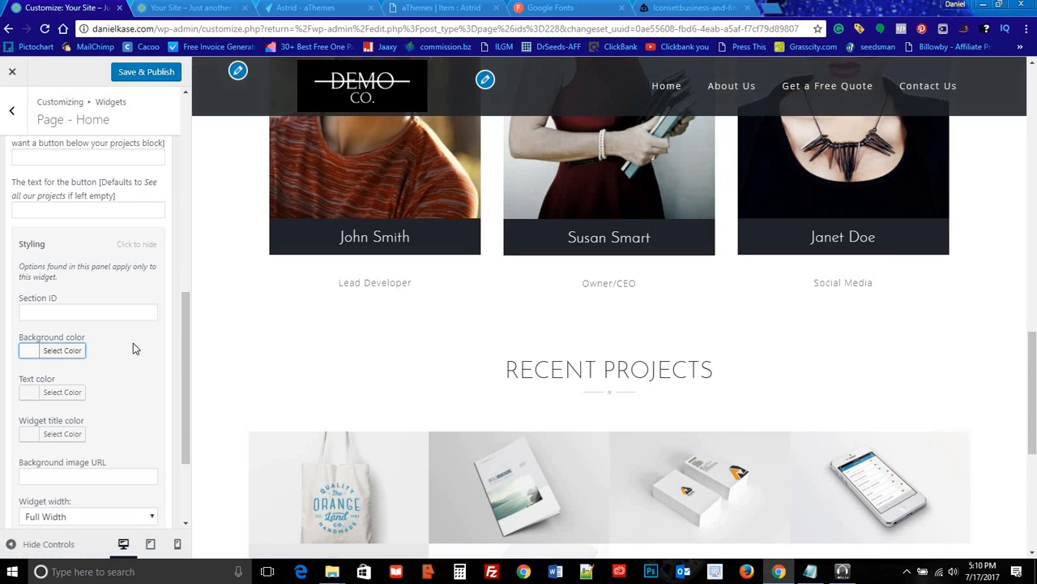
Step: Check the Recent Projects section and its styling options in the preview, and publish the widget changes
scroll(403, 314, "down", 4)
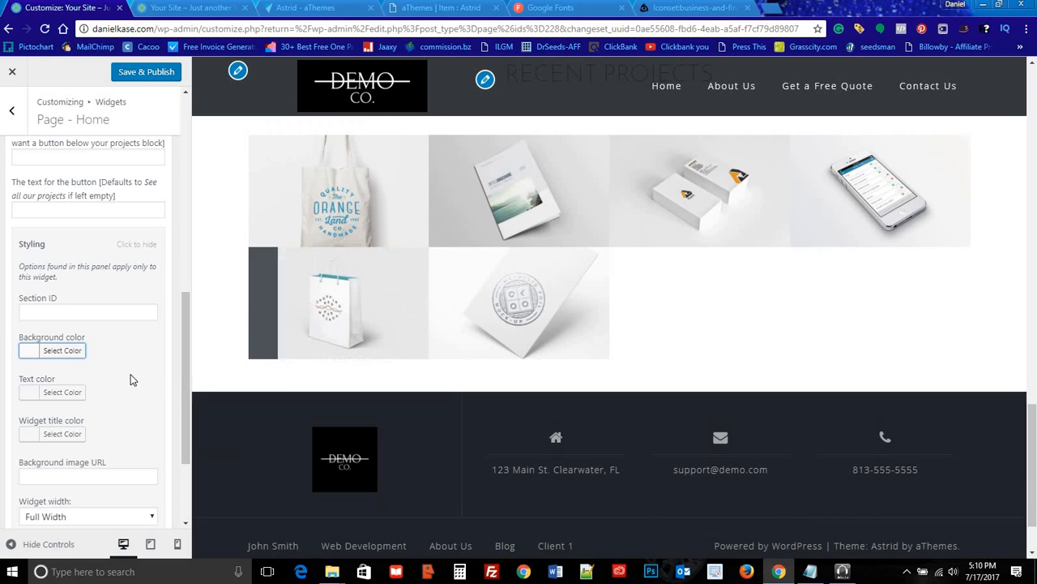
scroll(130, 372, "down", 2)
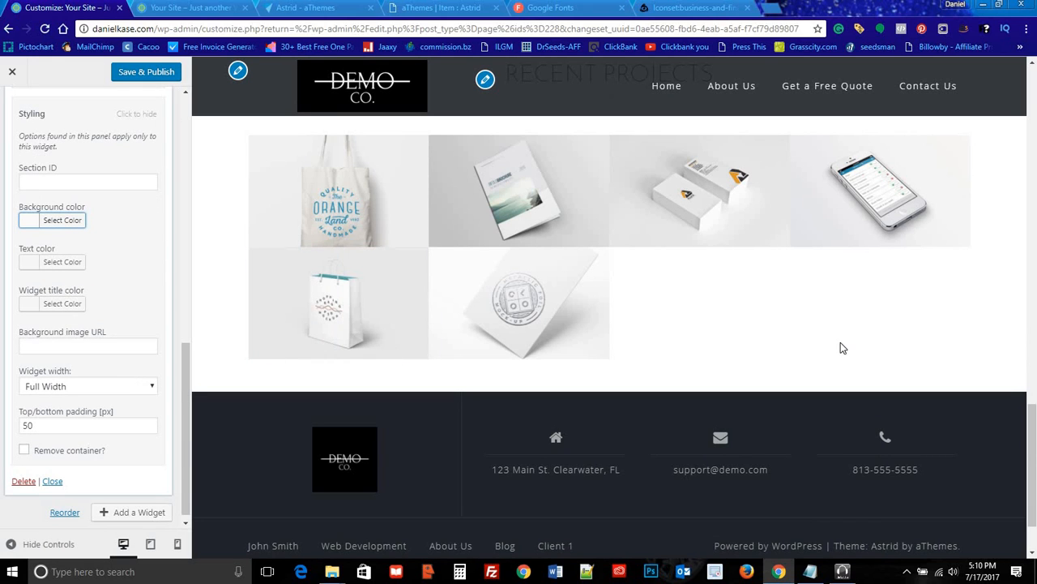
scroll(840, 342, "up", 1)
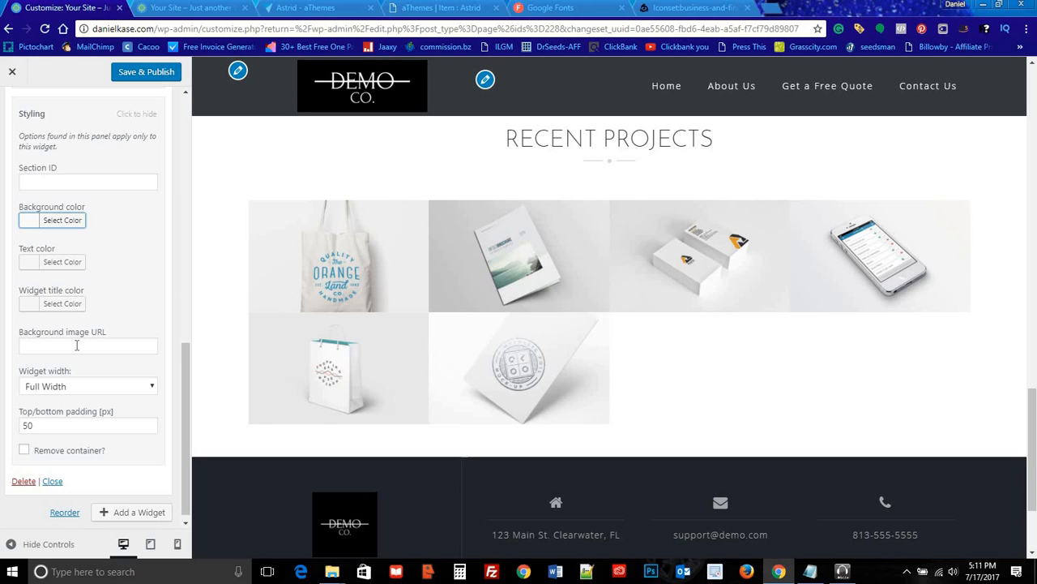
left_click(77, 345)
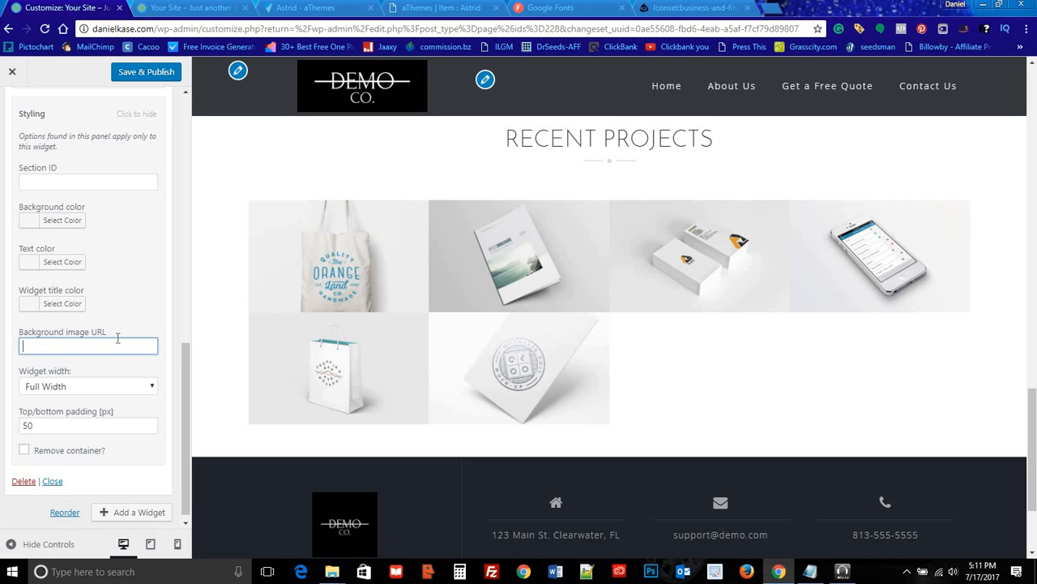
left_click(132, 73)
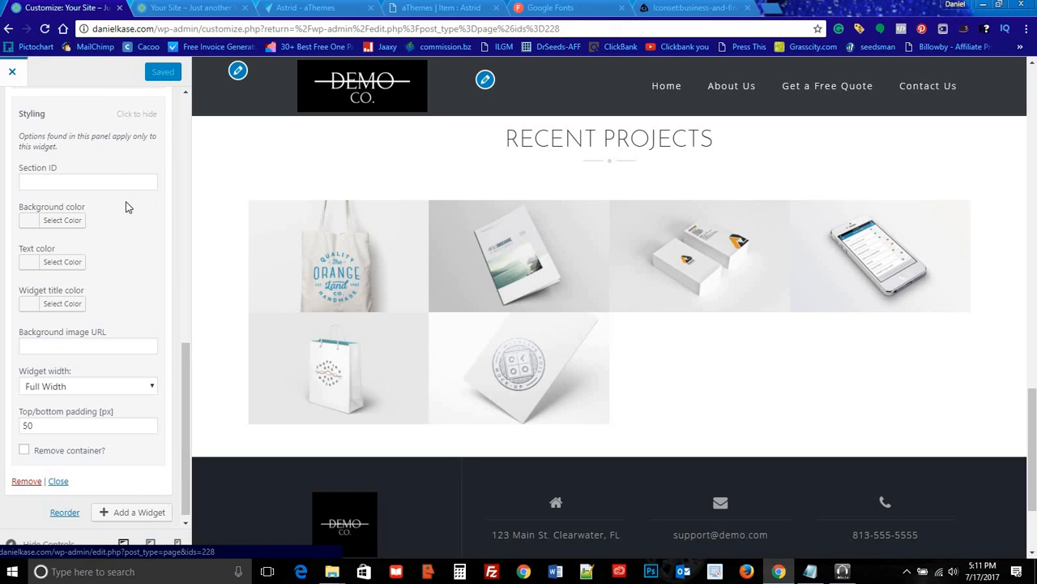
Step: Return to the Page - Home widget list and collapse the Recent Projects widget
scroll(122, 194, "up", 10)
left_click(16, 111)
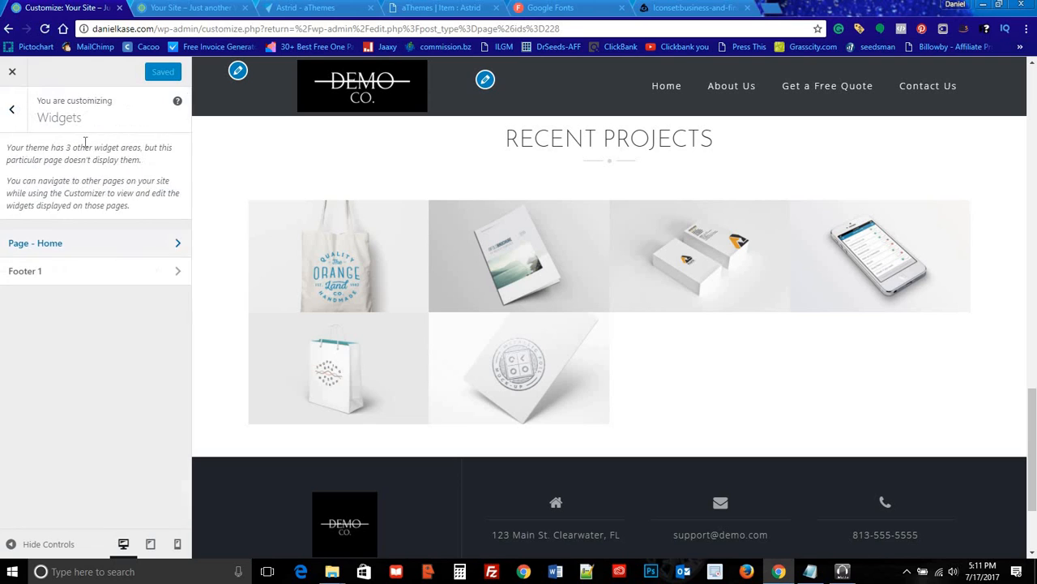
left_click(116, 234)
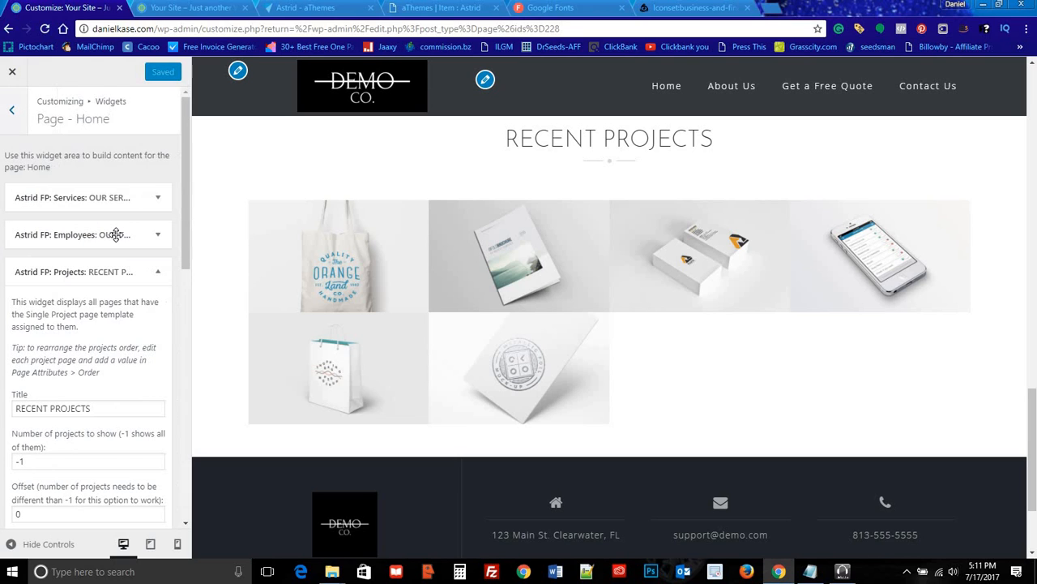
left_click(158, 274)
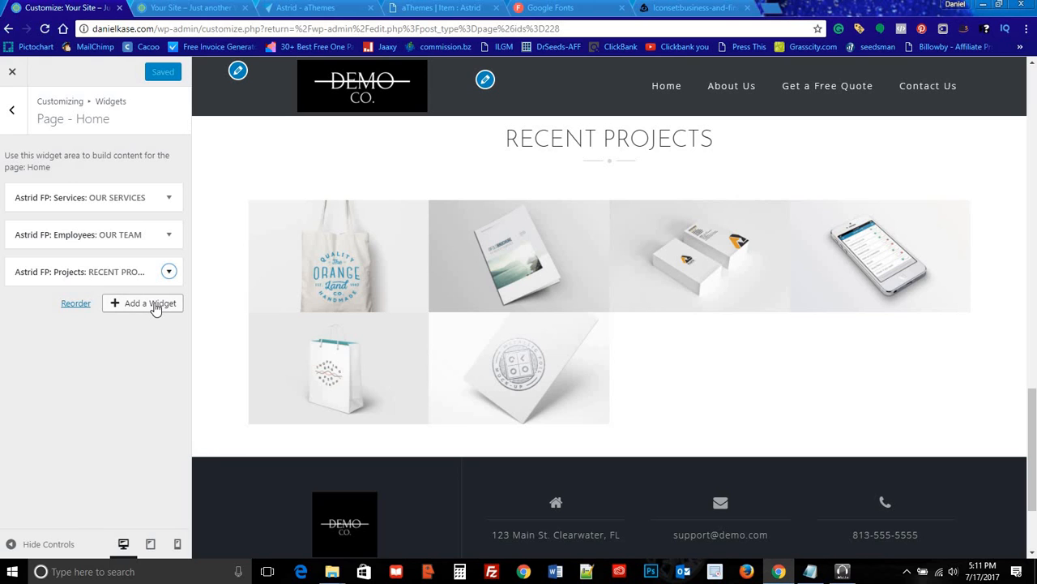
Step: Add the Astrid FP: Clients widget below the Recent Projects widget and check its client logos in the preview
left_click(155, 307)
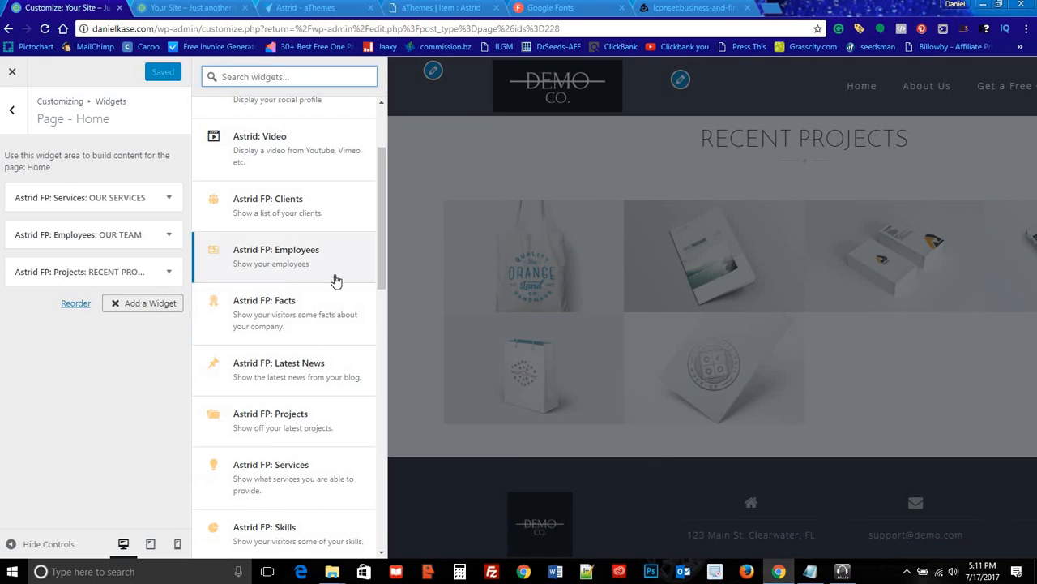
scroll(328, 323, "down", 1)
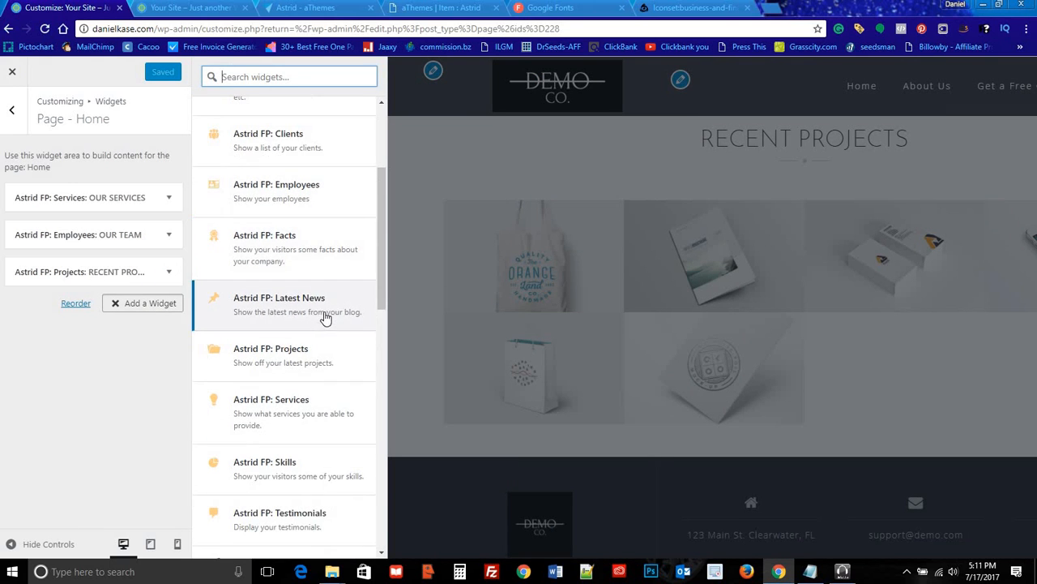
scroll(325, 317, "down", 1)
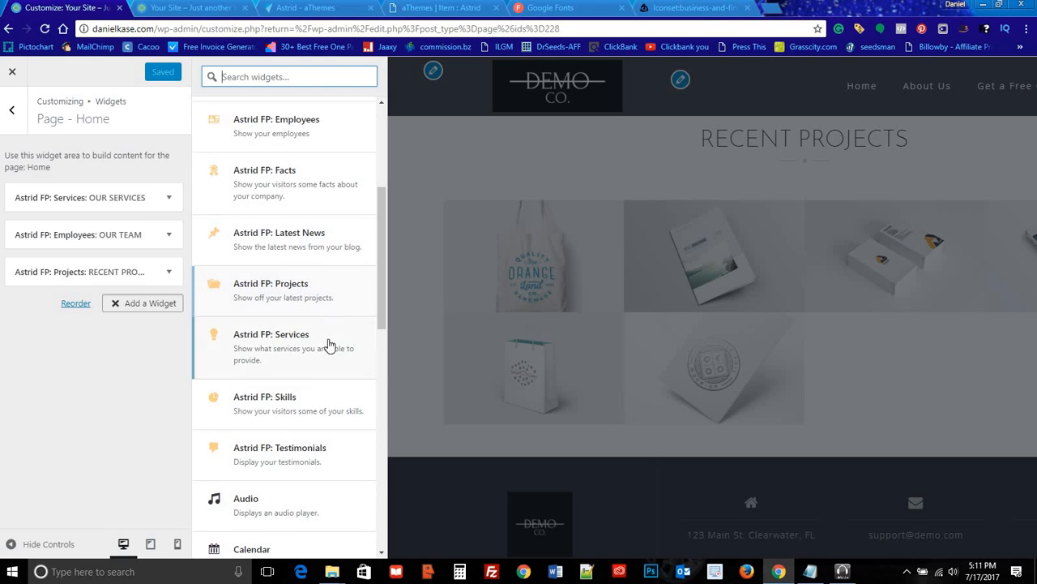
scroll(326, 333, "up", 3)
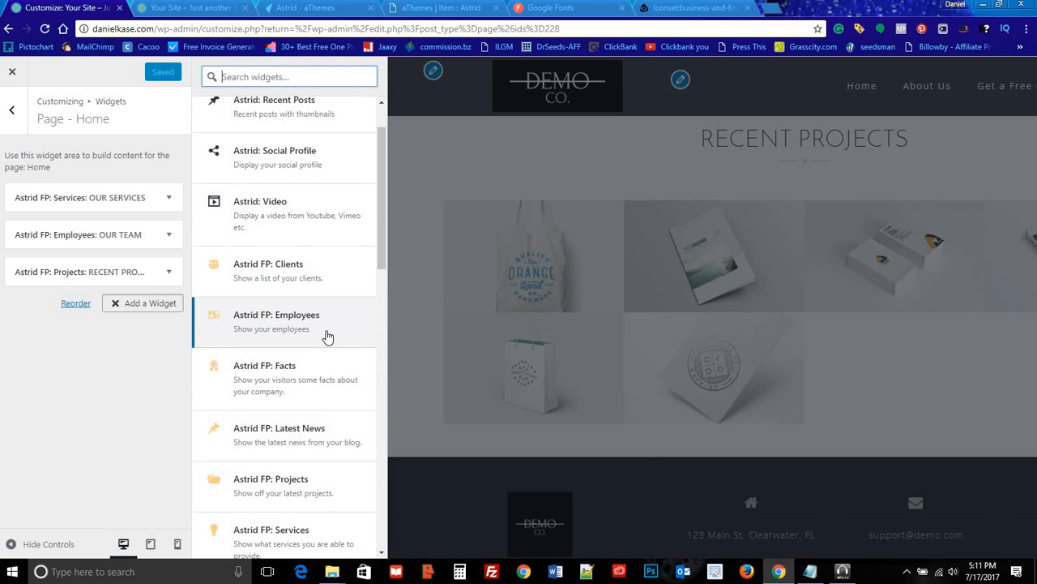
scroll(326, 337, "down", 3)
scroll(321, 316, "up", 2)
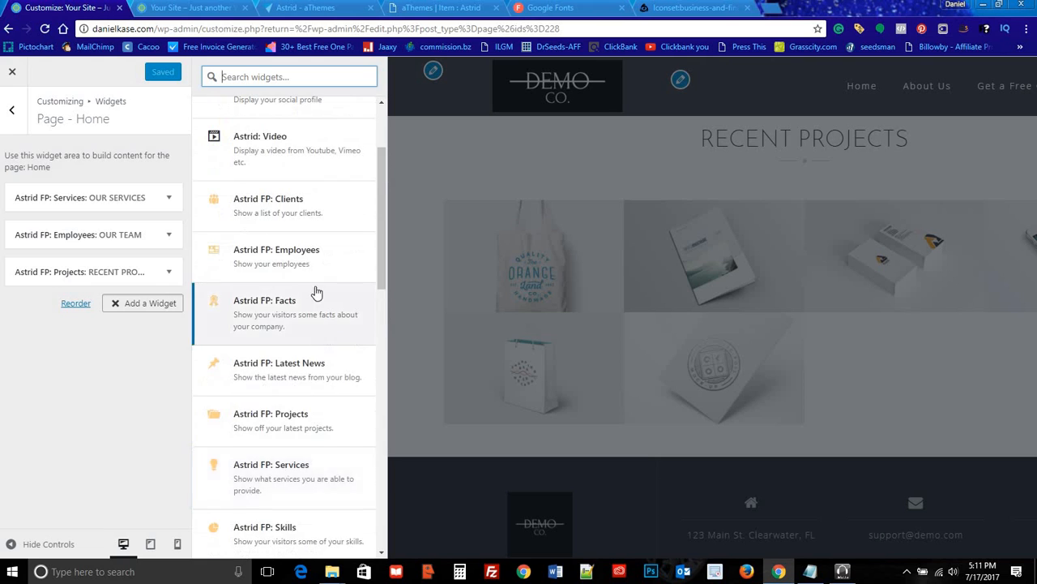
scroll(316, 292, "up", 1)
left_click(289, 278)
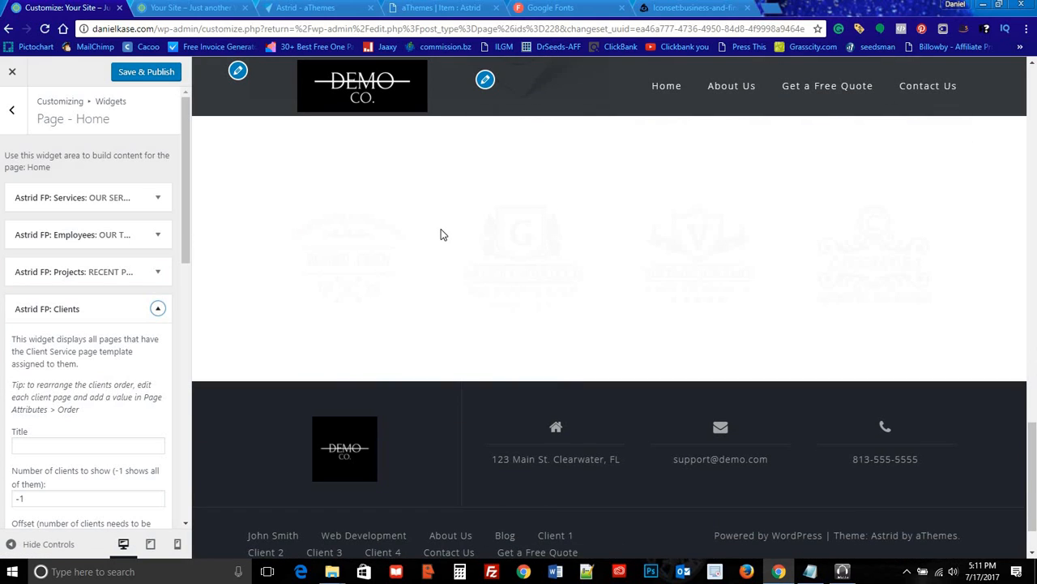
left_click_drag(546, 220, 754, 212)
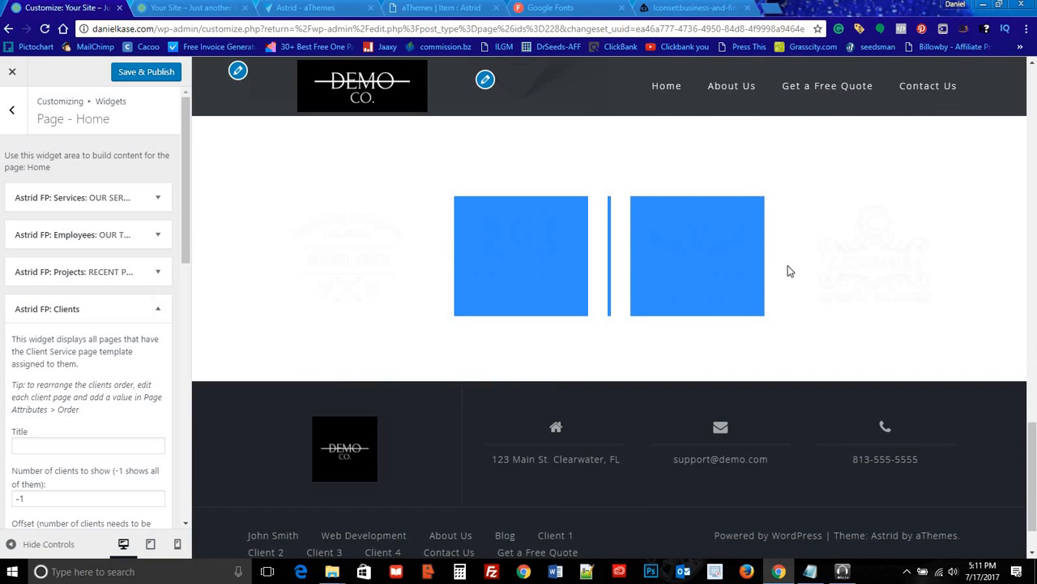
left_click(434, 357)
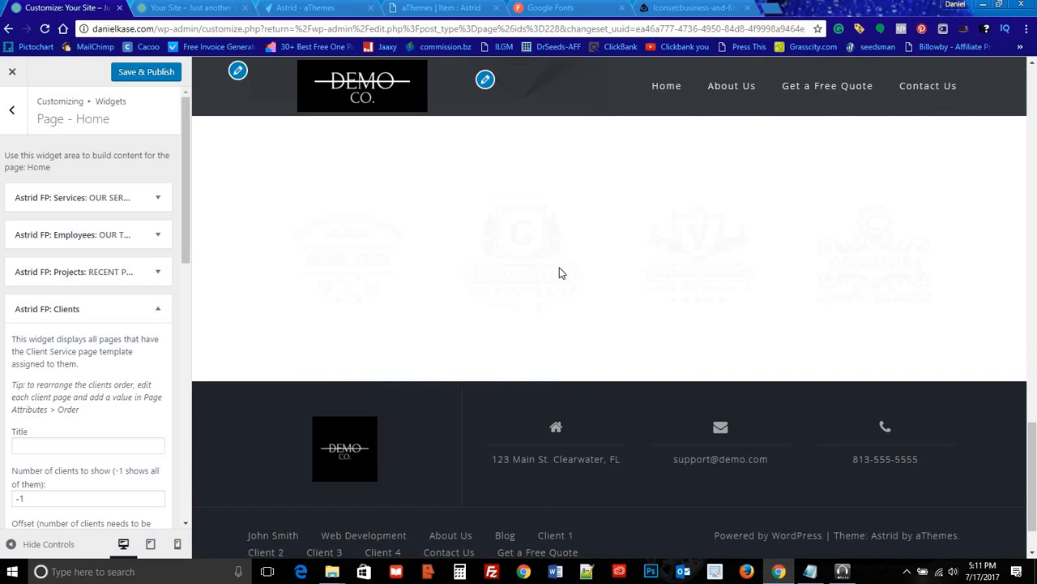
scroll(560, 273, "up", 2)
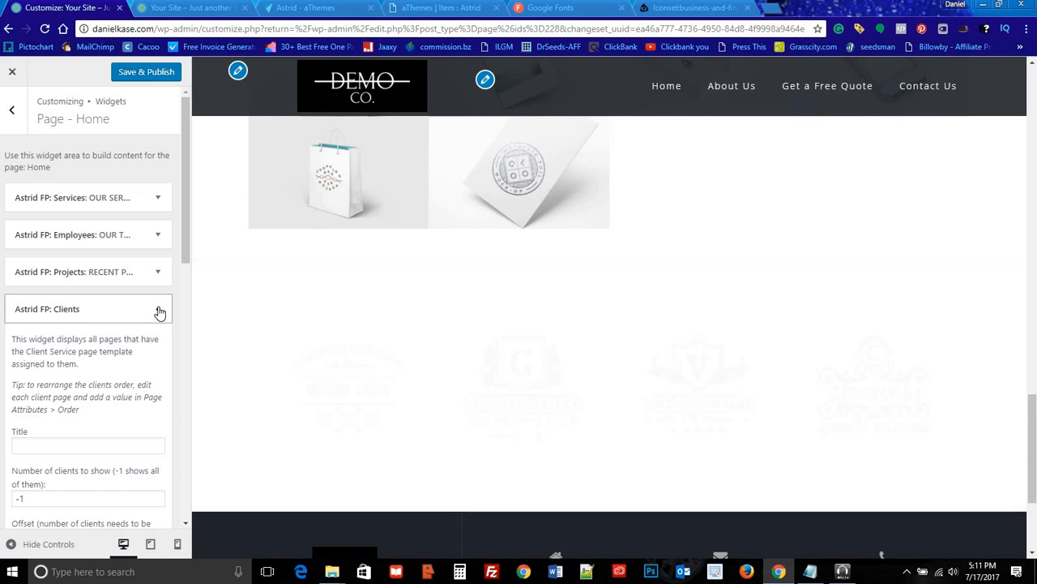
Step: Set the Clients widget's top/bottom padding to 50 px in its styling options and publish the change
scroll(110, 321, "down", 5)
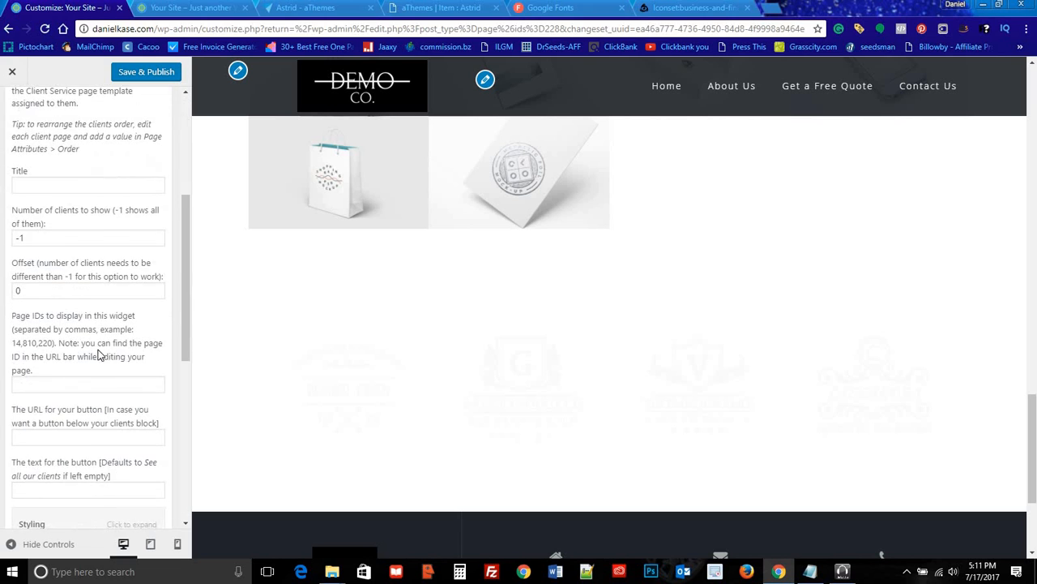
left_click(119, 395)
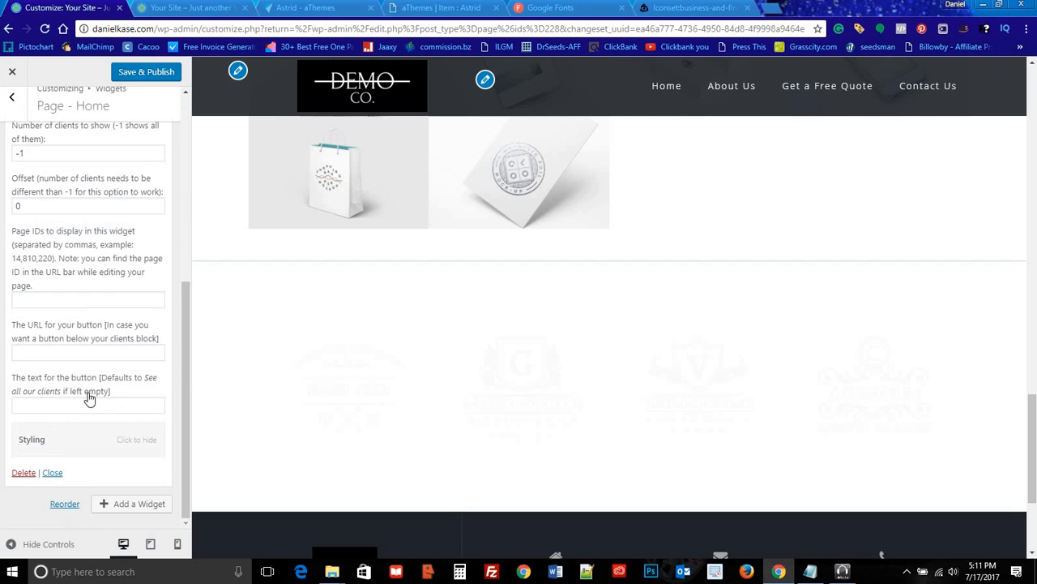
left_click(132, 444)
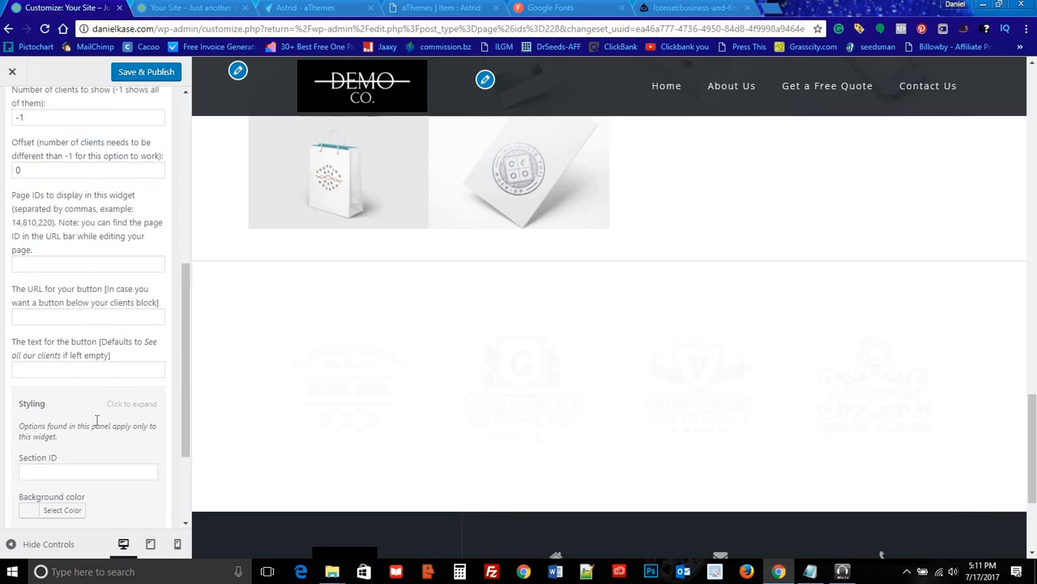
scroll(96, 444, "down", 4)
double_click(18, 454)
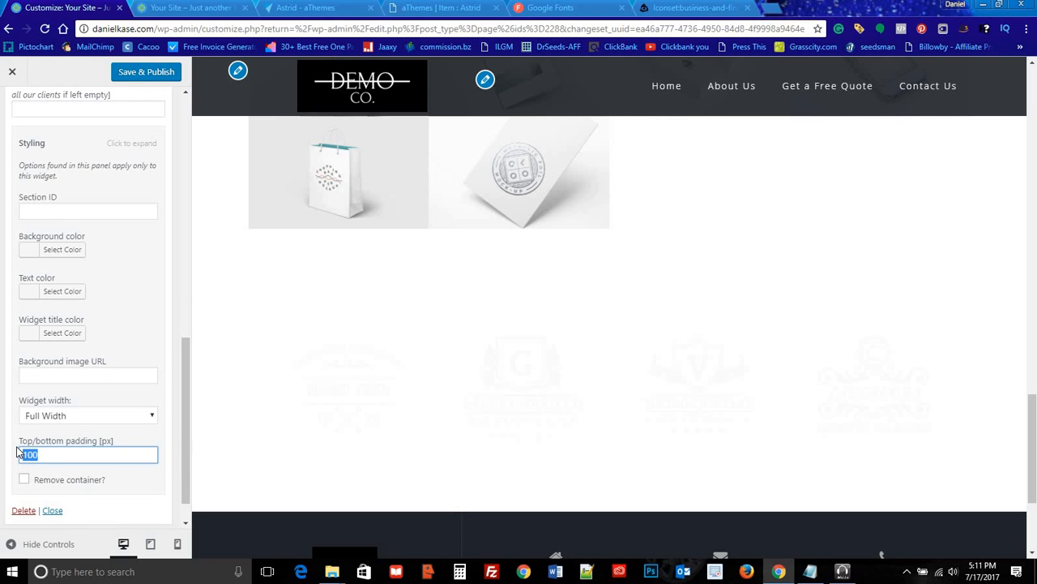
left_click(145, 333)
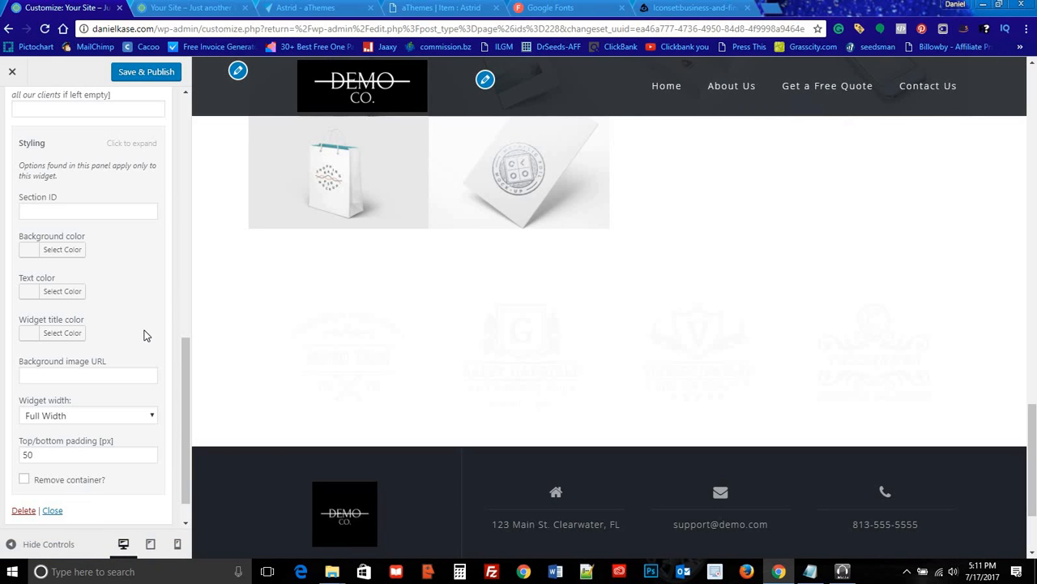
left_click(154, 78)
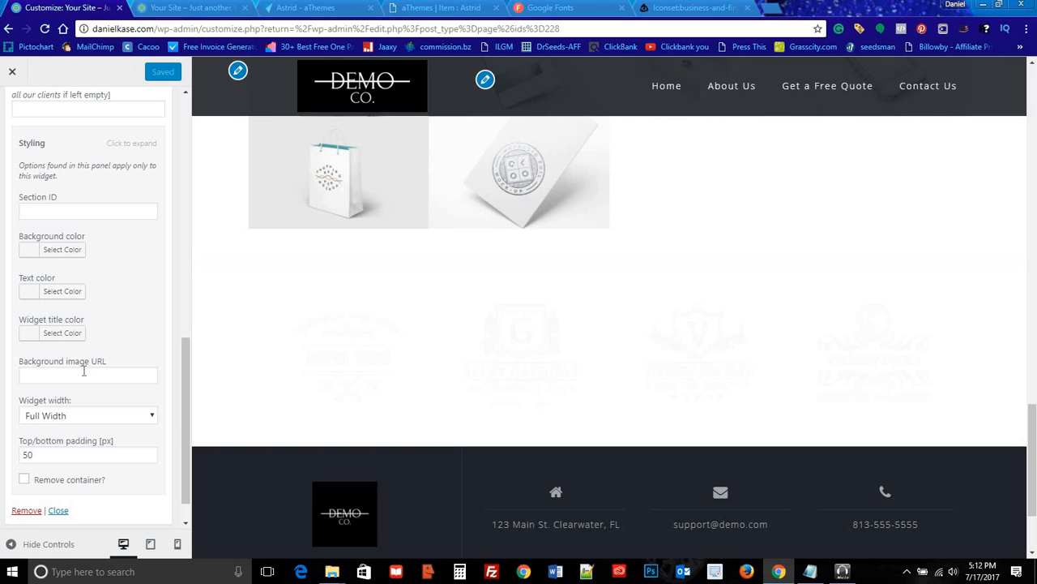
Step: Leave the Customizer and copy the URL of the city image aerial-view-1149248_1920-2.jpg from the Media Library
scroll(122, 389, "down", 1)
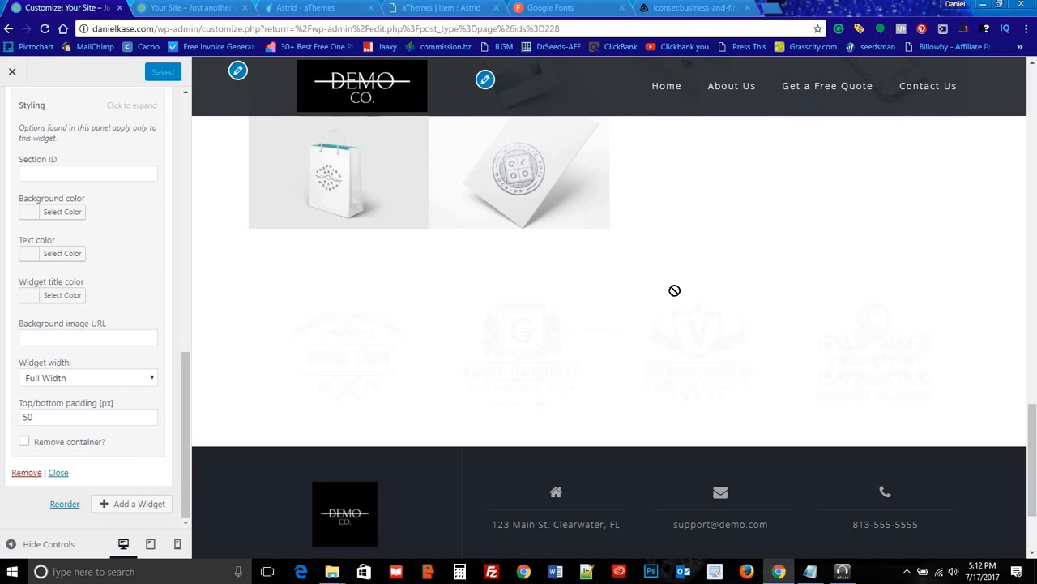
left_click(13, 75)
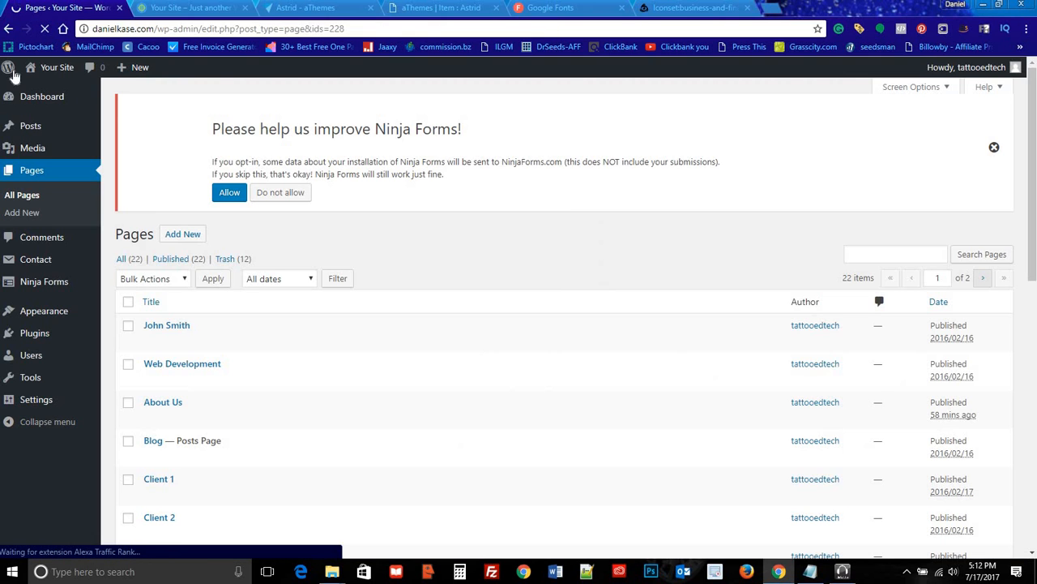
left_click(51, 150)
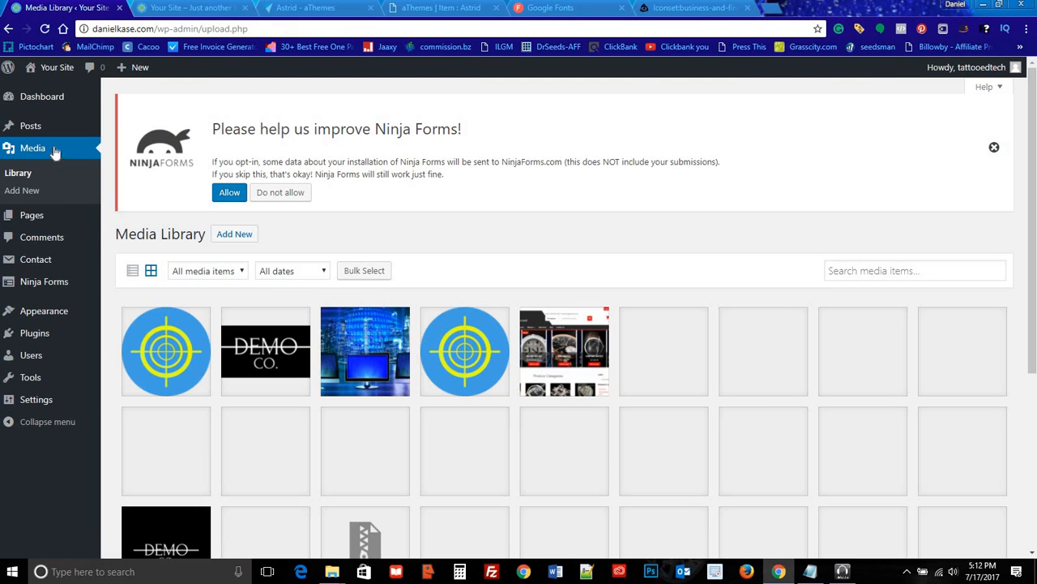
scroll(603, 171, "down", 2)
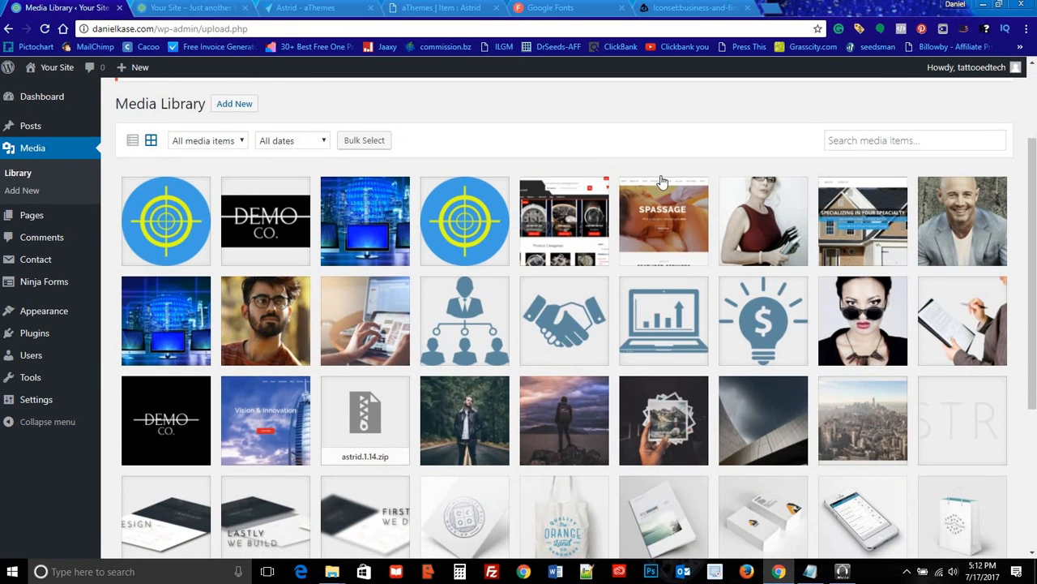
scroll(686, 229, "down", 3)
left_click(841, 224)
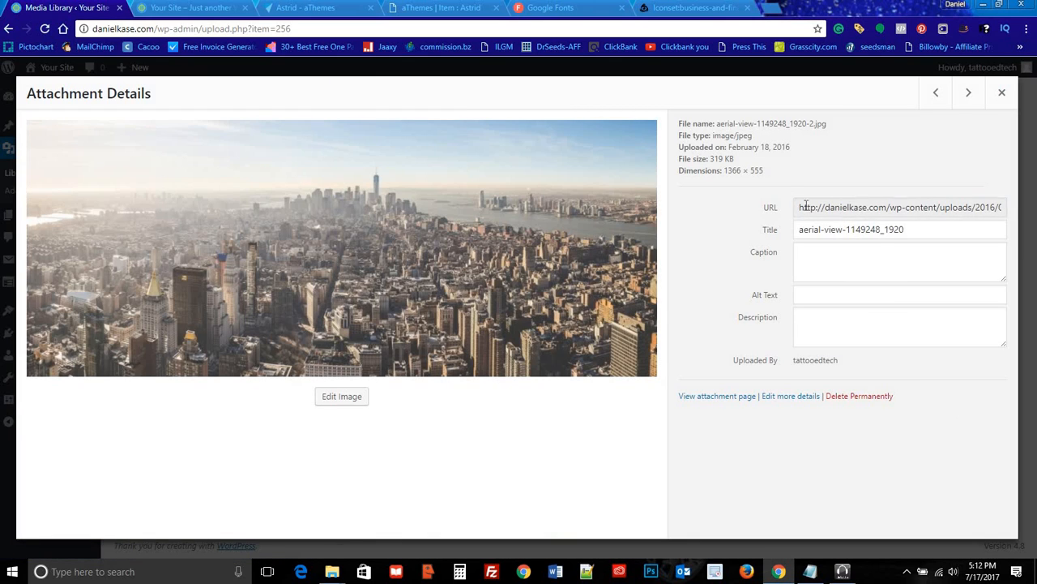
left_click_drag(806, 205, 1033, 207)
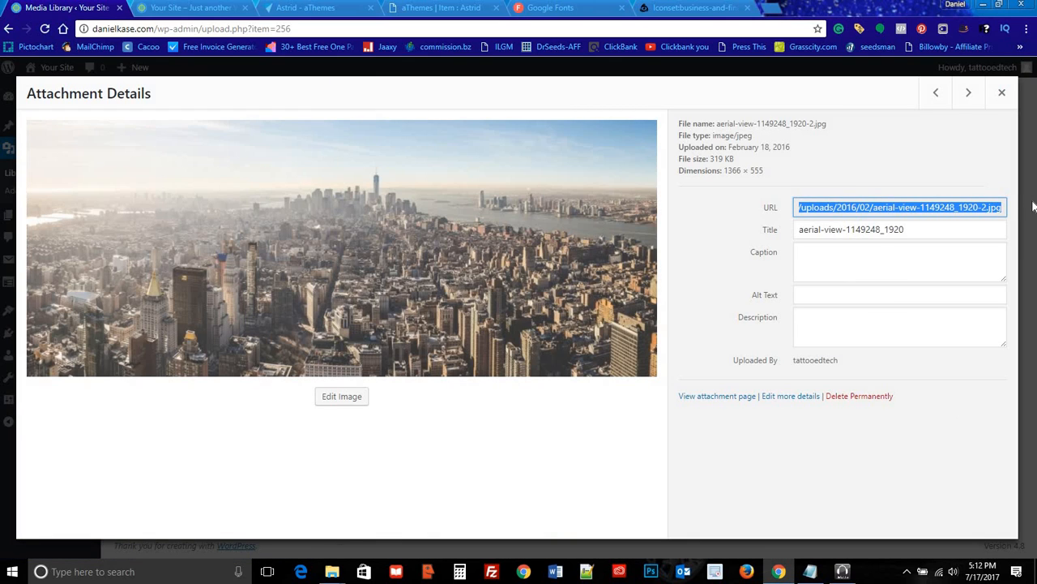
left_click(1002, 96)
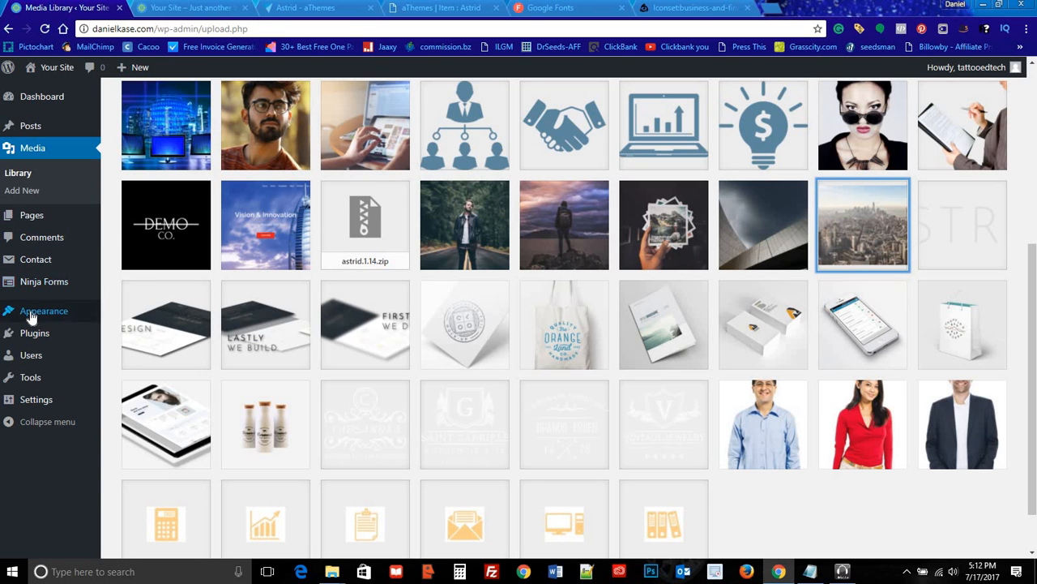
Step: Reopen the Customizer and expand the Clients widget in the Page - Home widget area
mouse_move(44, 310)
left_click(128, 333)
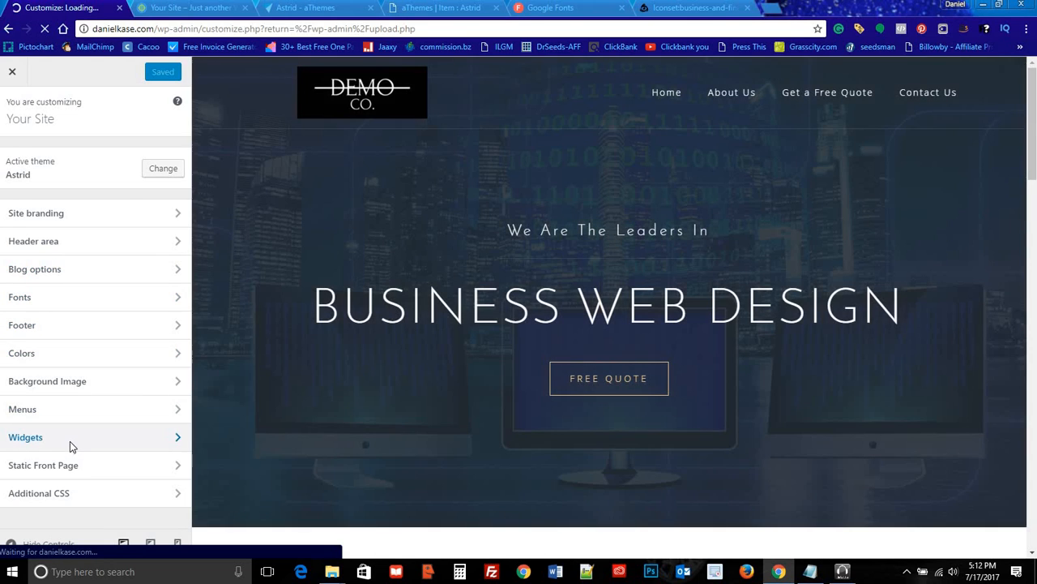
left_click(69, 441)
left_click(103, 248)
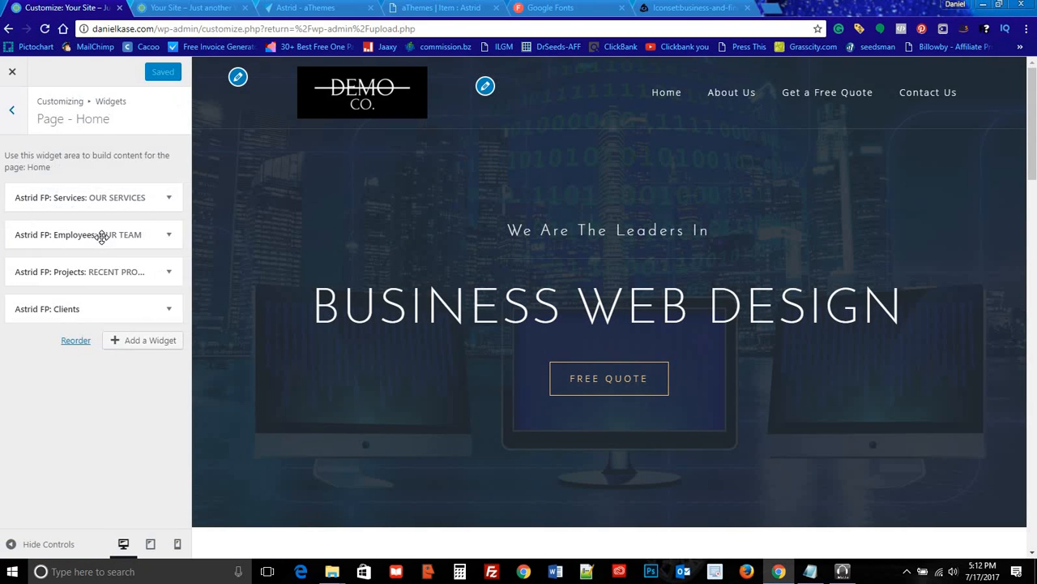
left_click(166, 315)
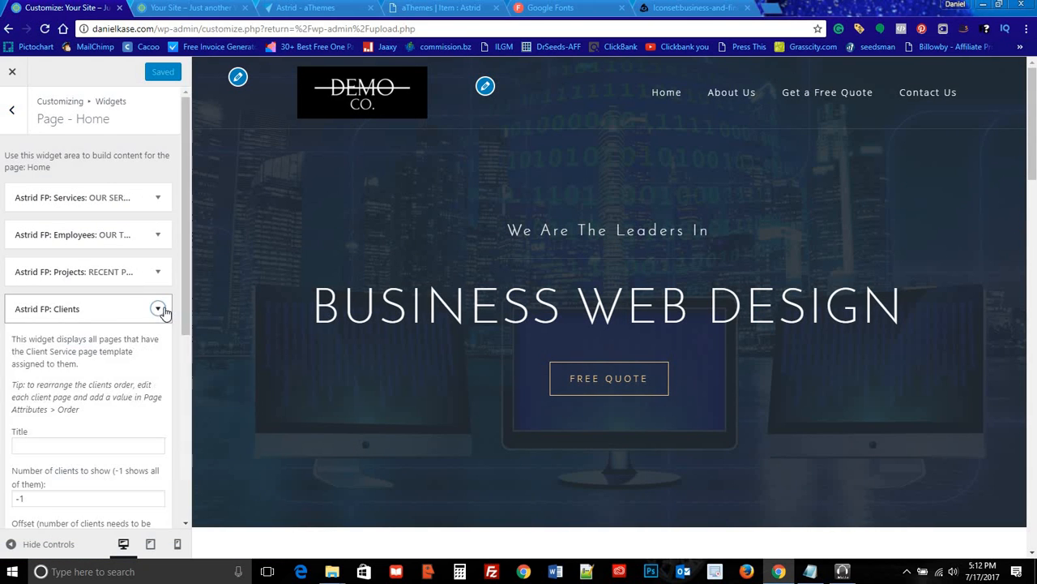
Step: Set the Clients widget's background image URL to the copied aerial-view-1149248_1920-2.jpg address in its styling options
scroll(88, 347, "down", 3)
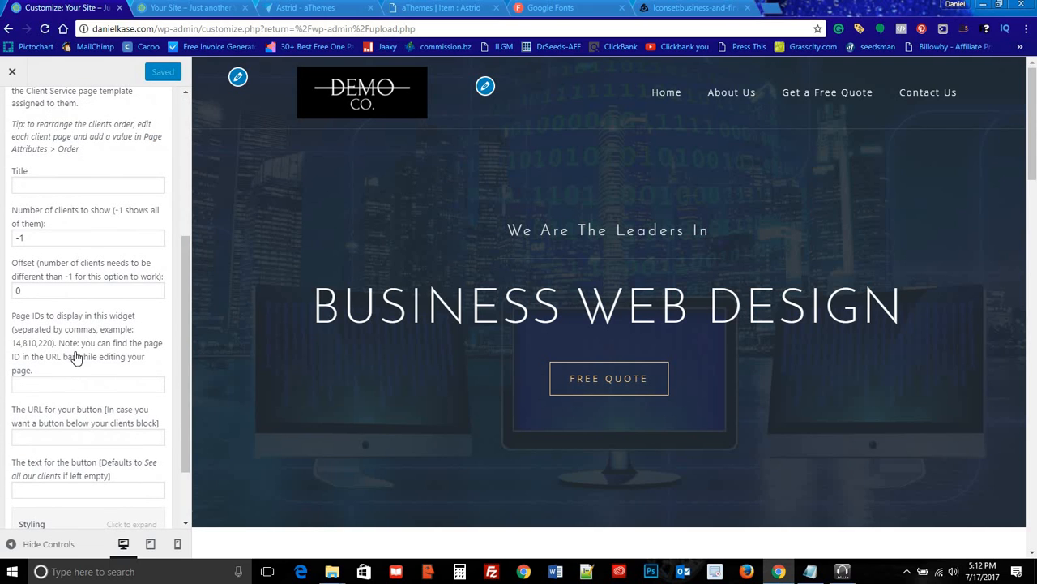
scroll(75, 356, "down", 2)
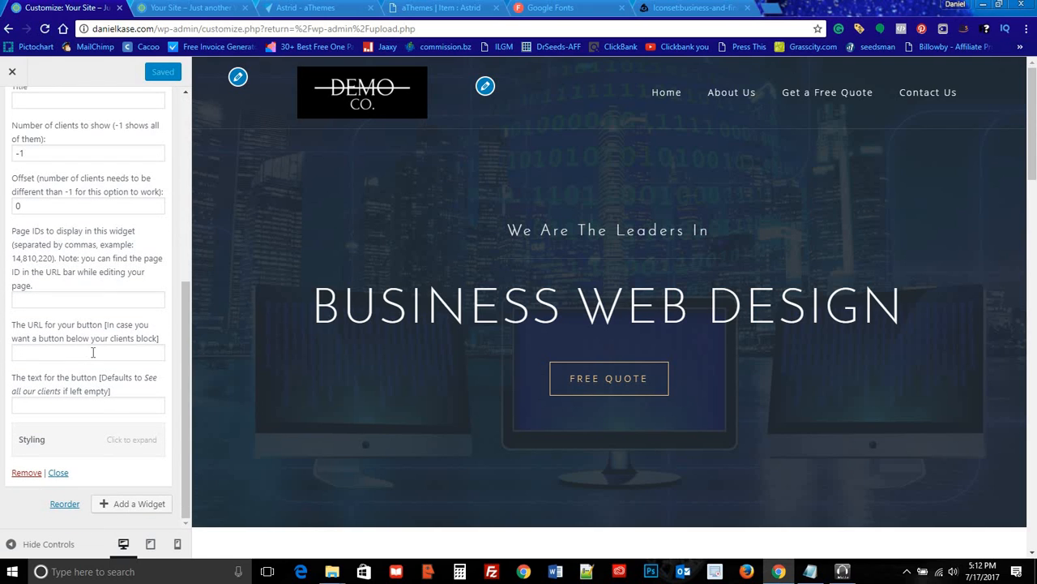
left_click(127, 437)
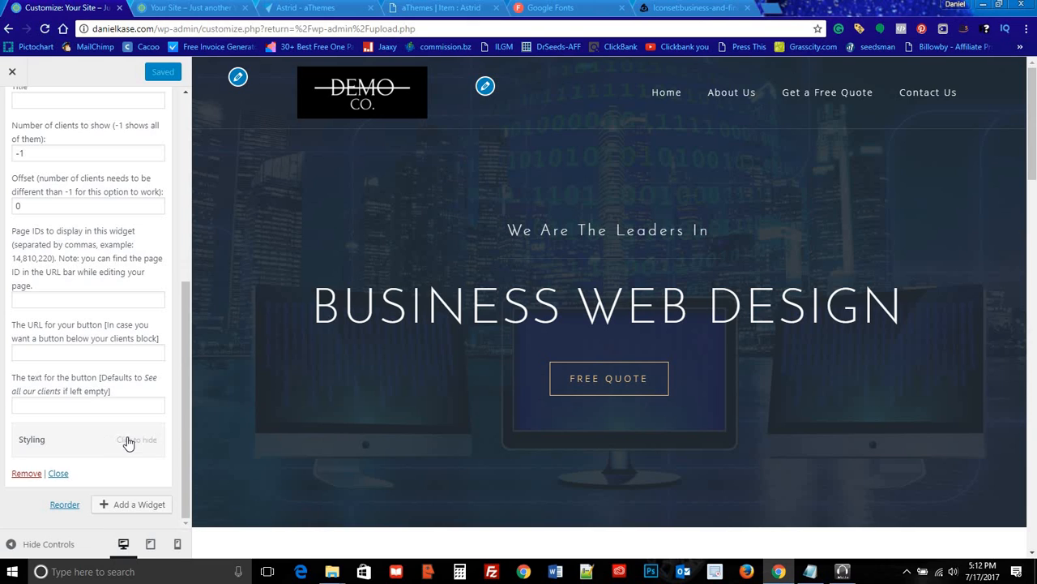
scroll(113, 327, "down", 5)
left_click(91, 339)
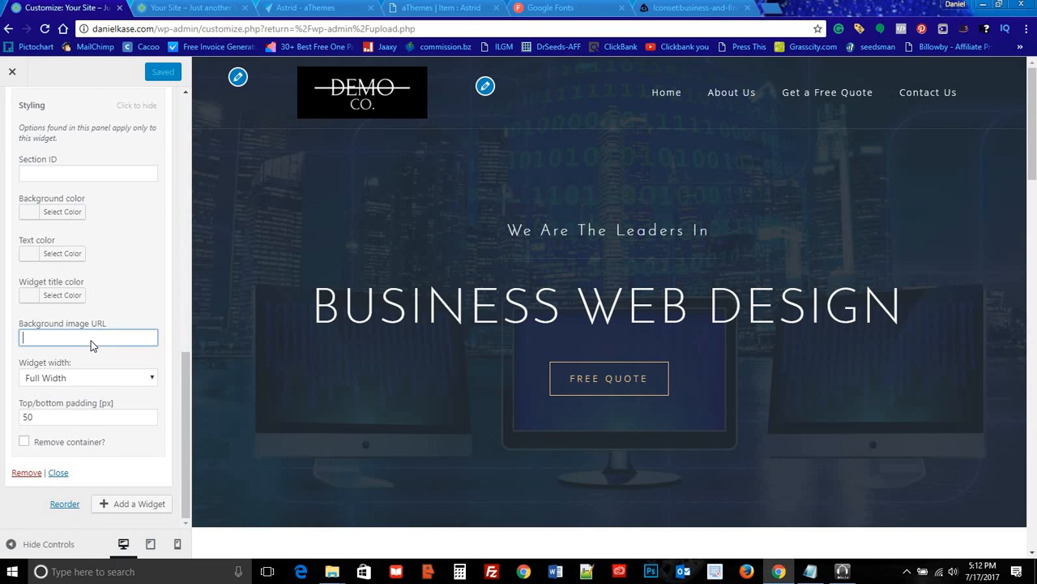
key("ctrl+v")
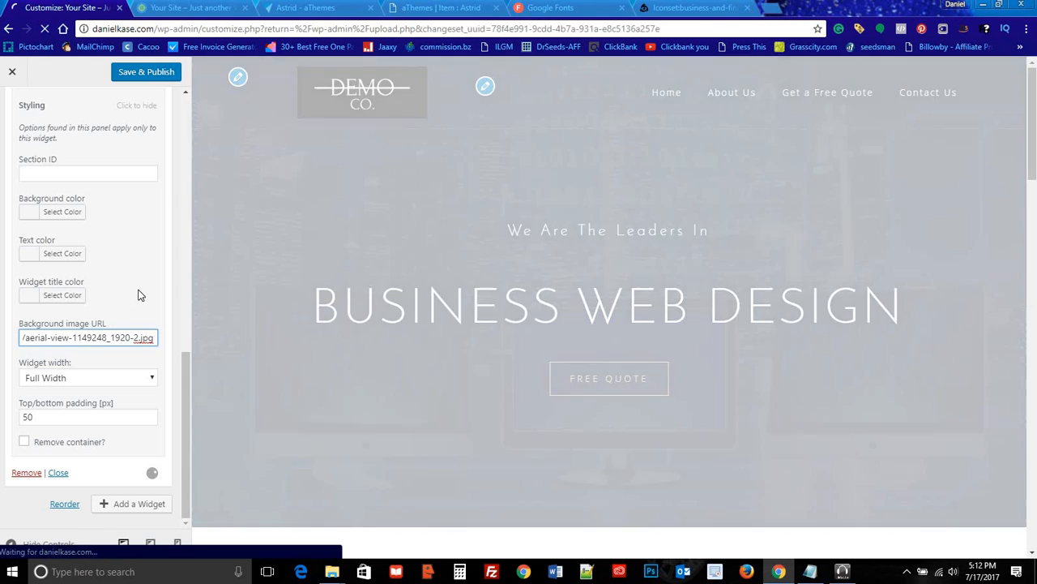
left_click(139, 295)
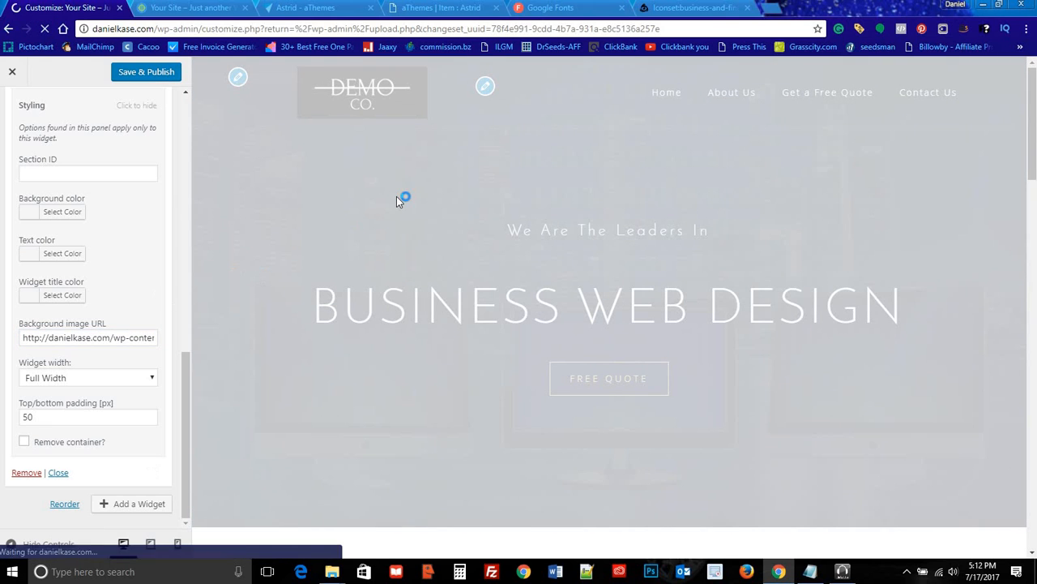
scroll(379, 223, "down", 5)
scroll(376, 229, "down", 15)
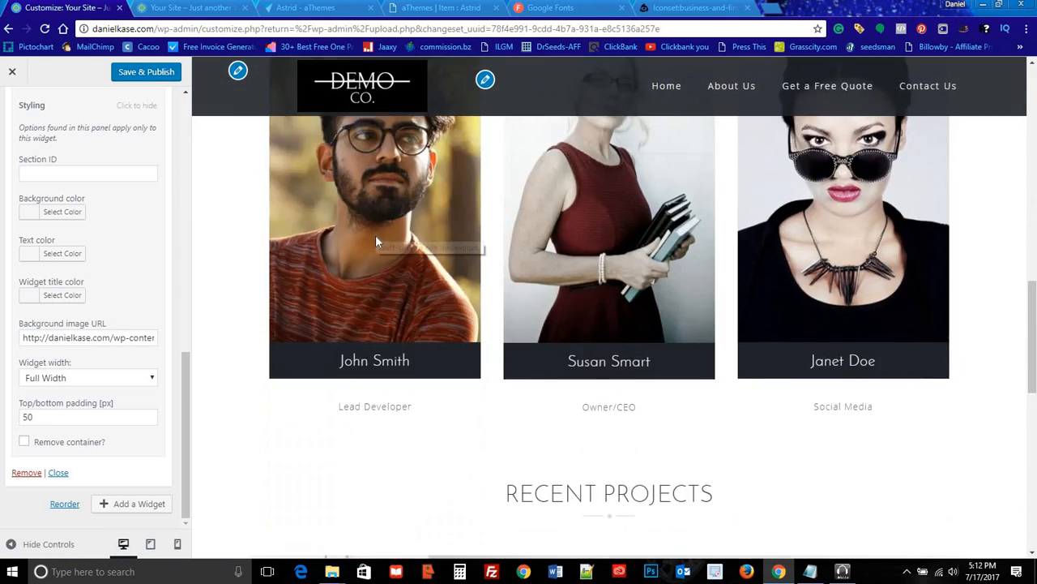
Step: Set the Clients widget's top/bottom padding to 100 px, check the section in the preview, and publish the change
scroll(444, 256, "up", 3)
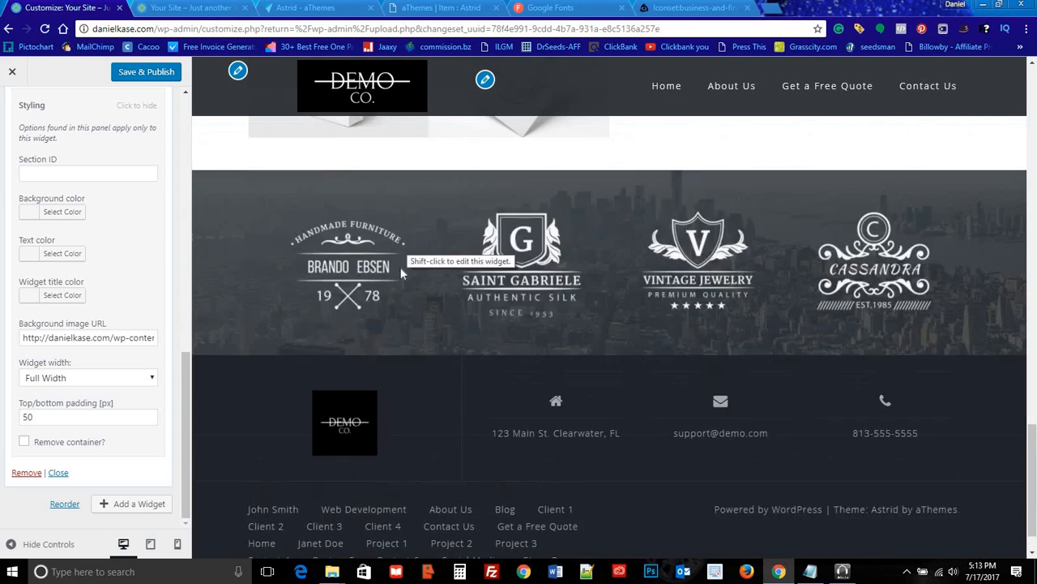
left_click(28, 417)
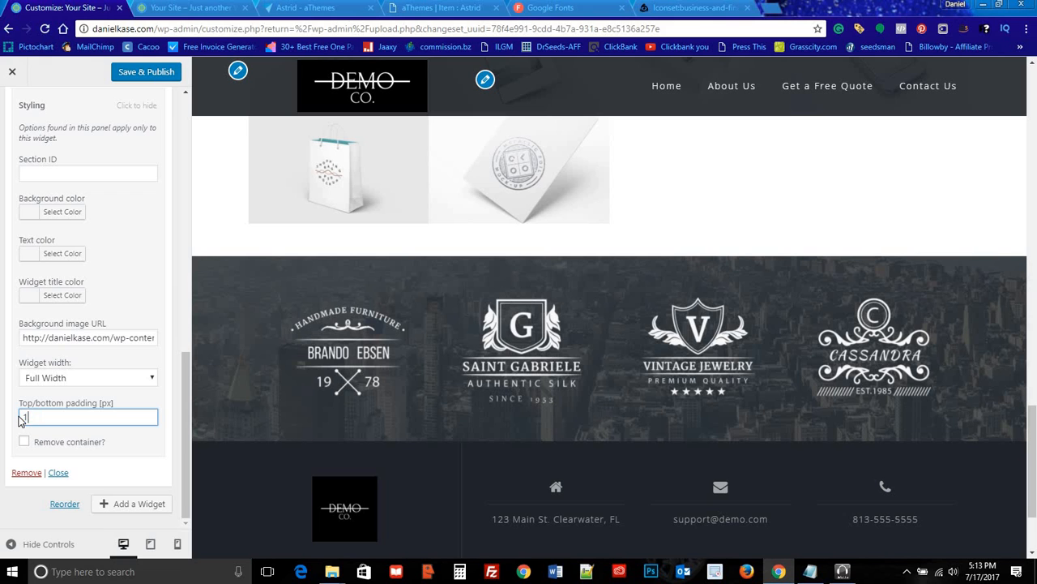
left_click(118, 403)
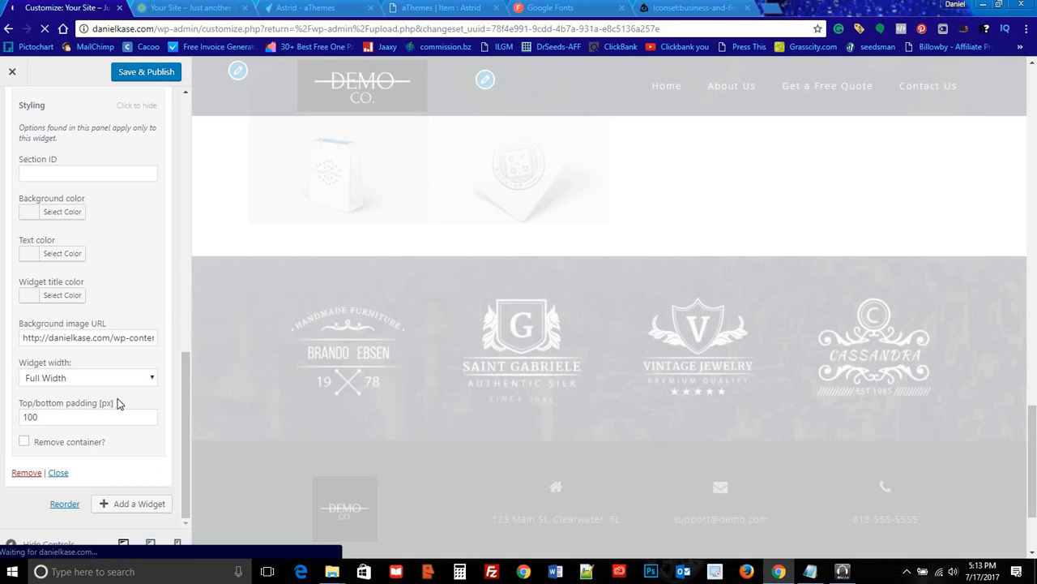
scroll(582, 343, "down", 2)
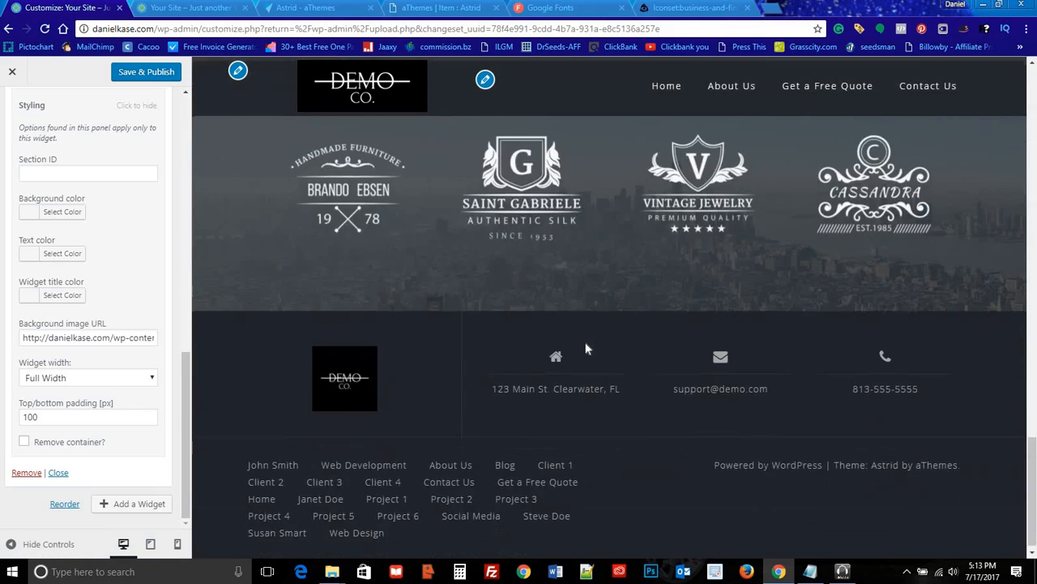
scroll(592, 349, "up", 4)
scroll(603, 349, "down", 4)
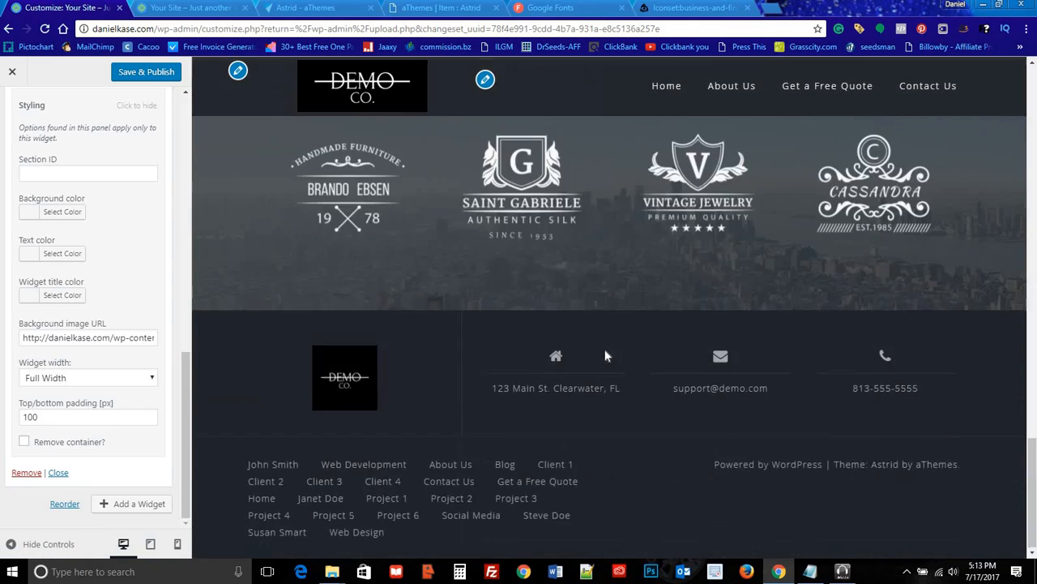
scroll(605, 349, "up", 3)
scroll(606, 349, "down", 1)
scroll(607, 348, "up", 3)
scroll(610, 355, "down", 2)
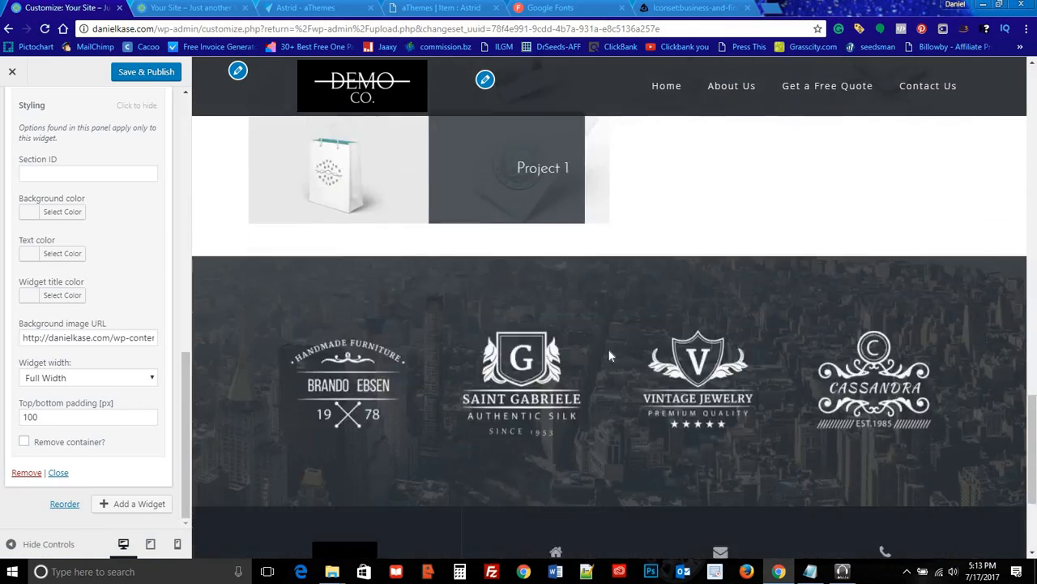
scroll(610, 355, "down", 1)
scroll(593, 323, "up", 3)
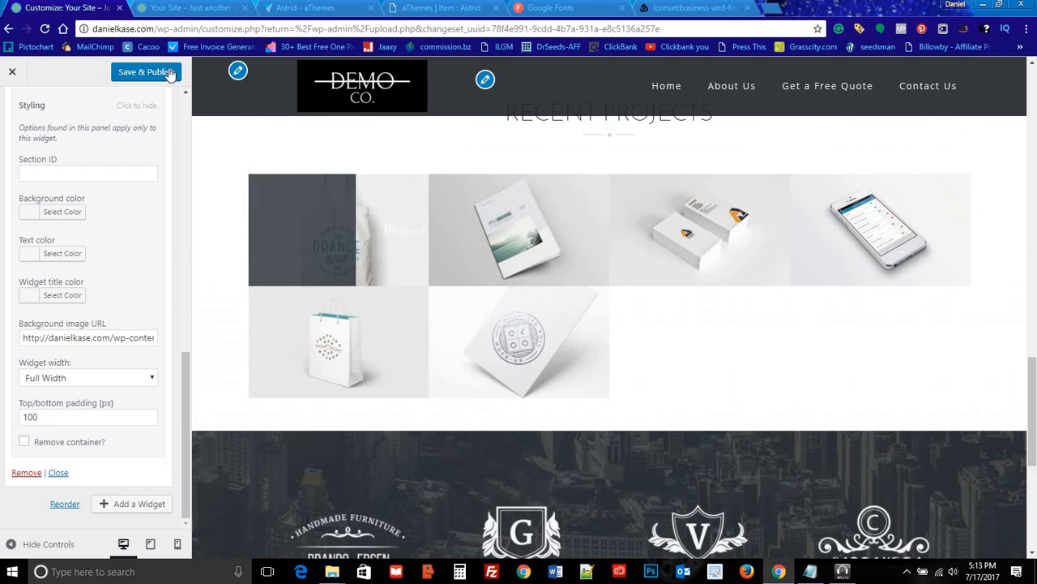
left_click(170, 73)
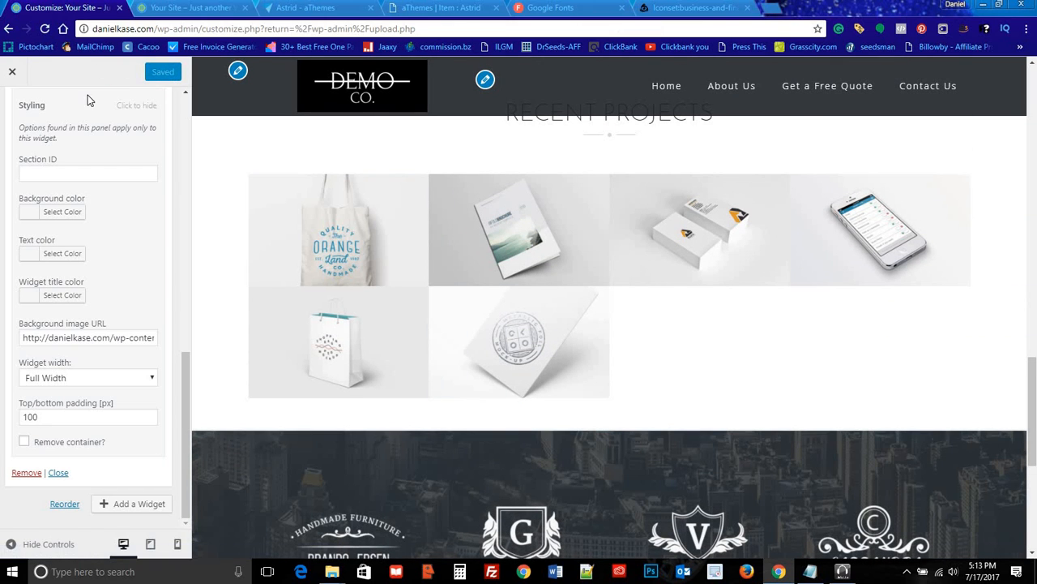
Step: Leave the Customizer and open the Client 1 page for editing from the list of all pages
left_click(14, 75)
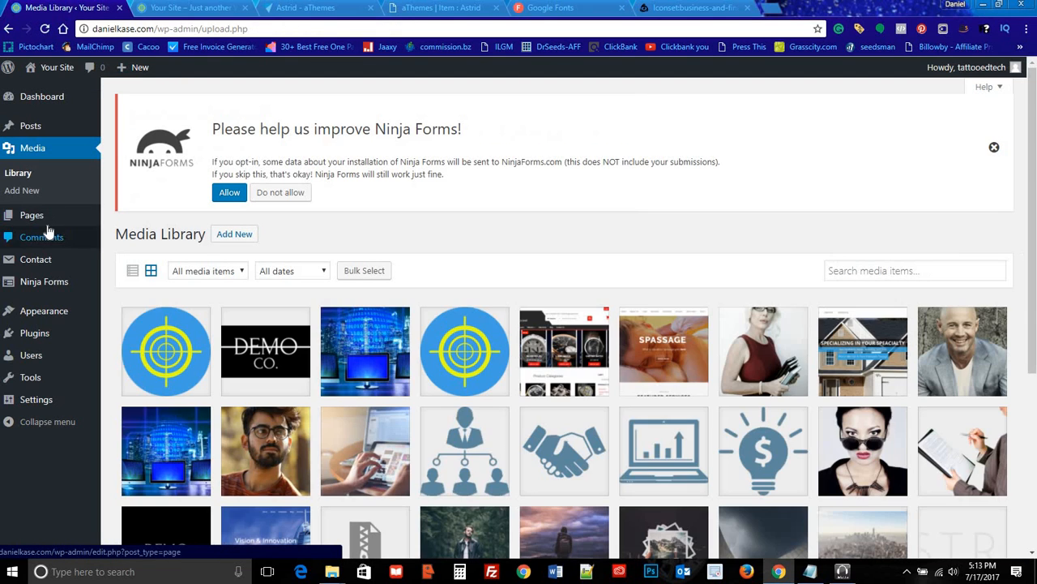
mouse_move(44, 260)
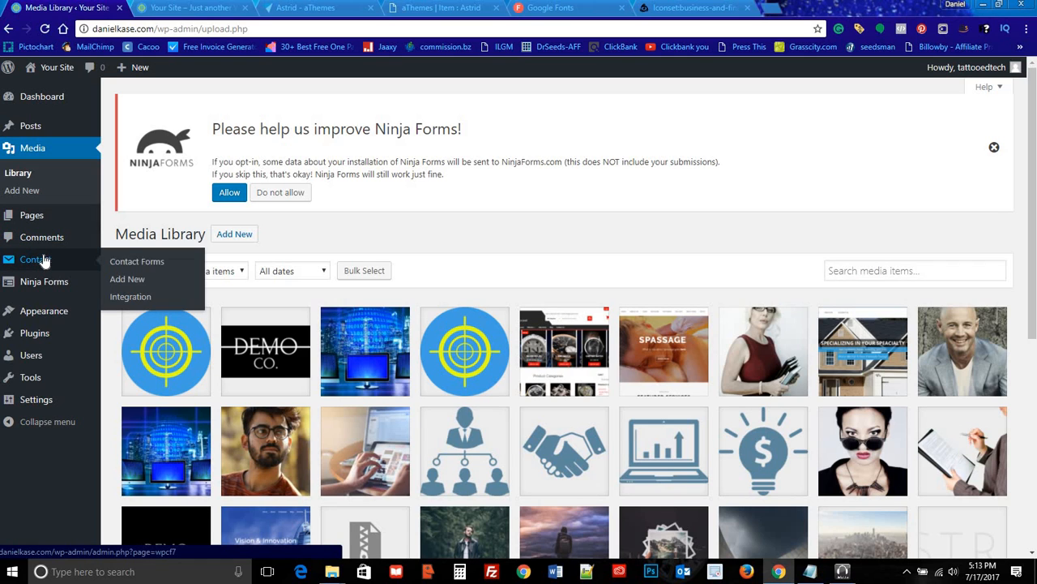
mouse_move(42, 217)
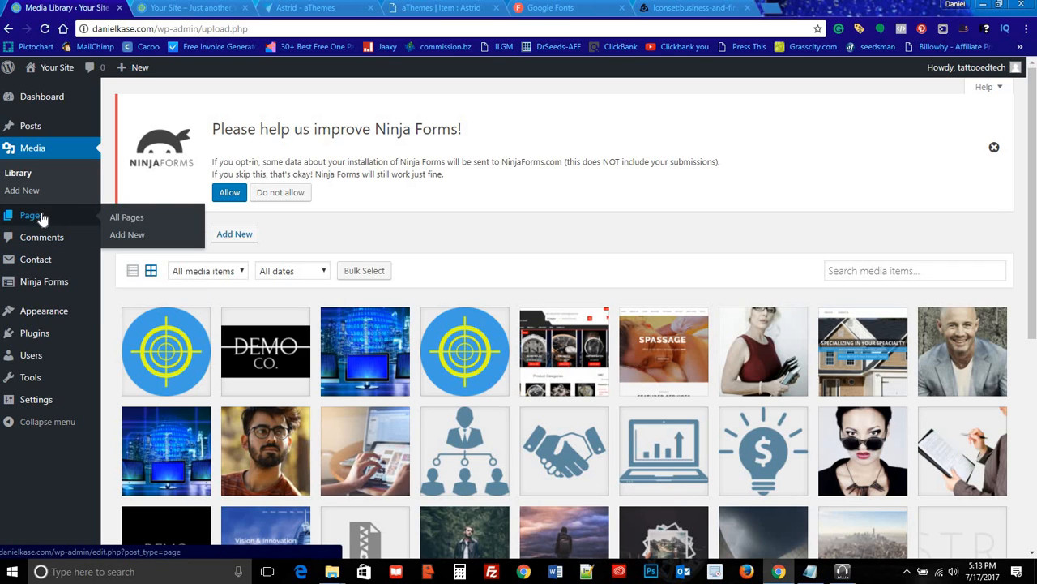
left_click(132, 218)
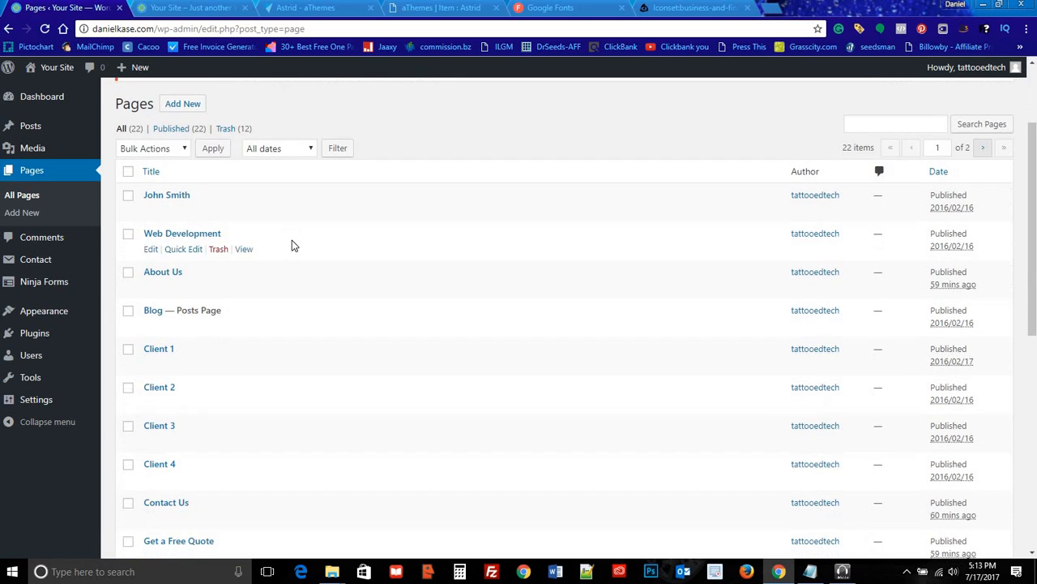
scroll(195, 234, "down", 2)
left_click(159, 220)
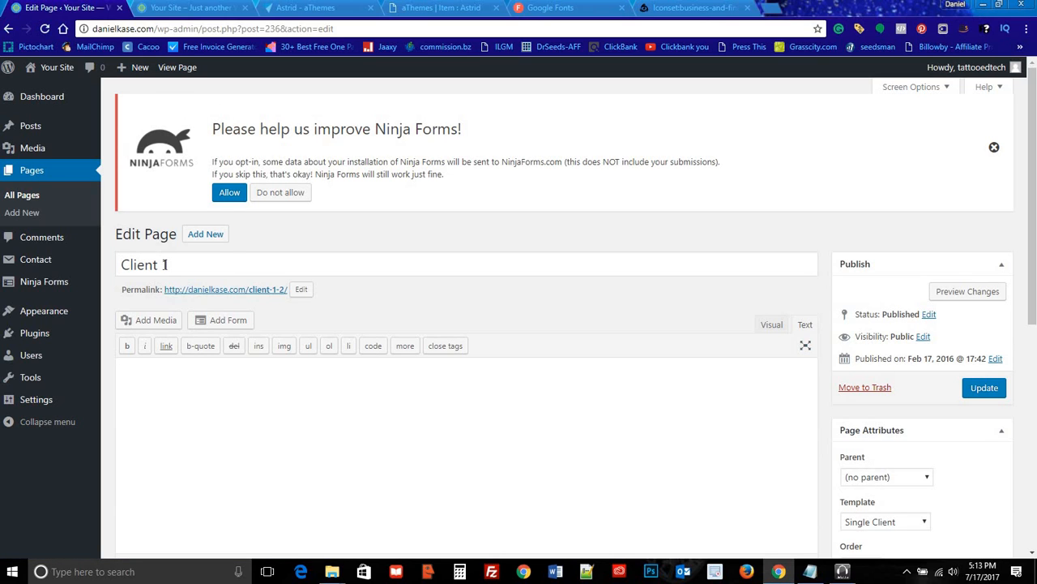
Step: Change the Client 1 page's title to Client NEW and update the page
double_click(165, 265)
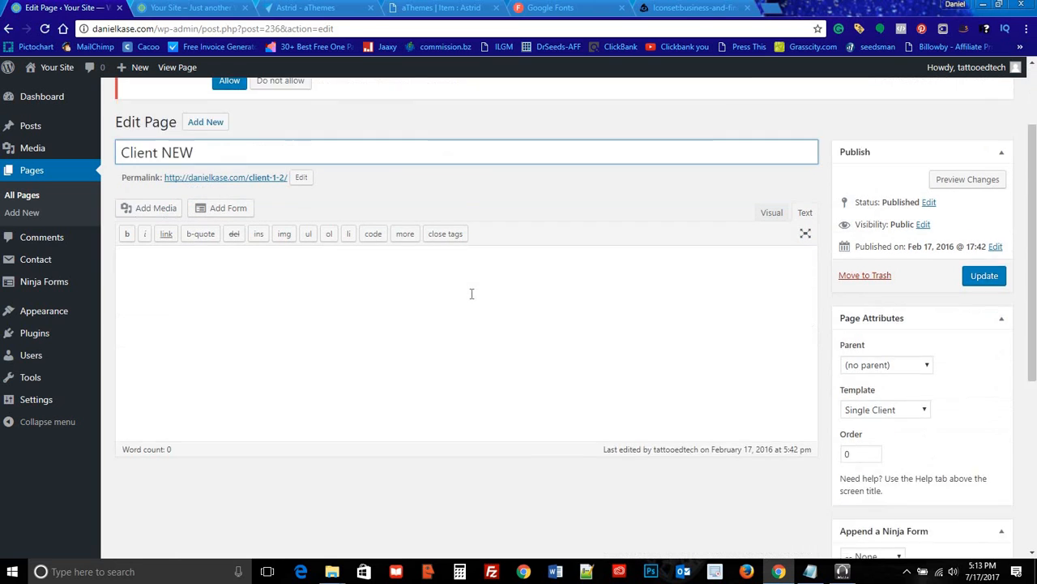
scroll(435, 260, "down", 1)
scroll(959, 306, "down", 3)
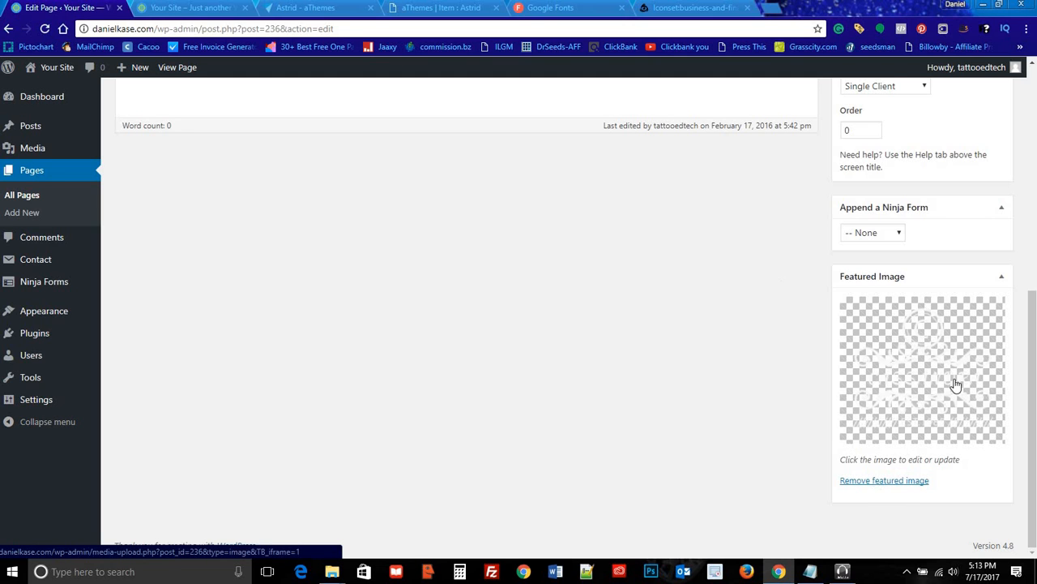
scroll(640, 329, "up", 5)
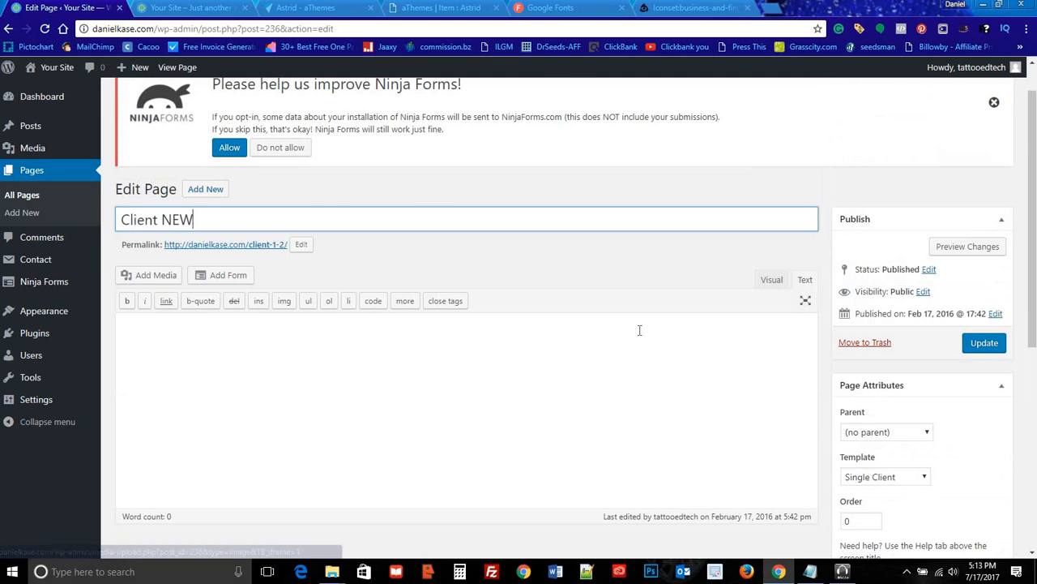
left_click(973, 343)
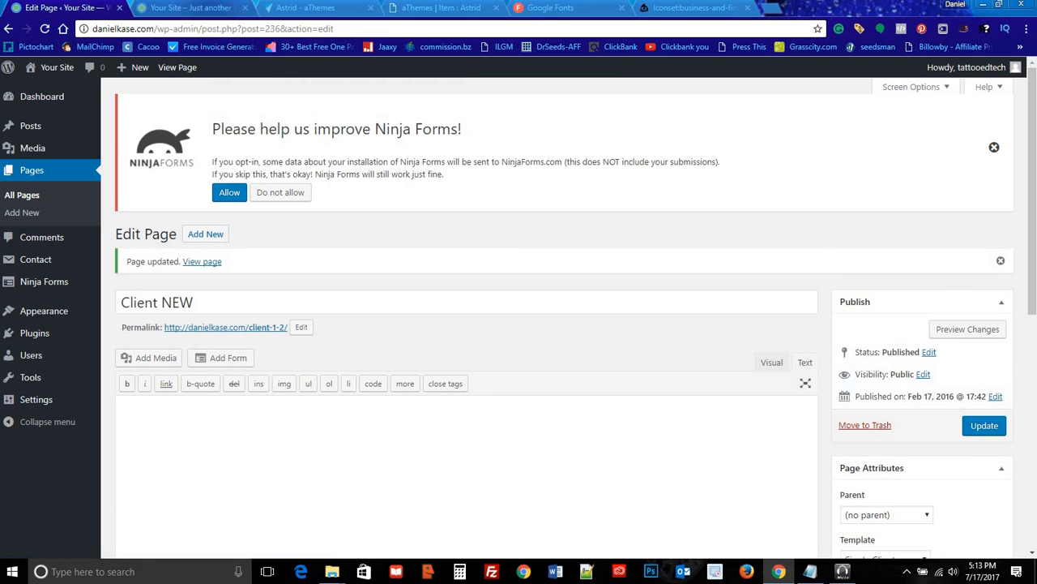
Step: Reload the live homepage and examine its Recent Projects and Clients sections
left_click(185, 8)
left_click(46, 30)
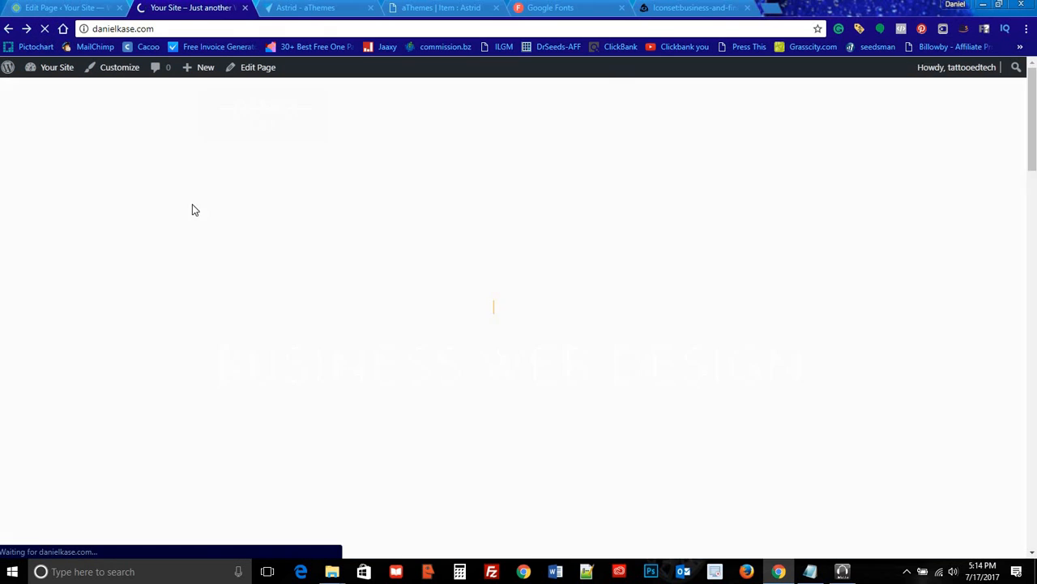
scroll(335, 235, "down", 8)
scroll(339, 247, "down", 13)
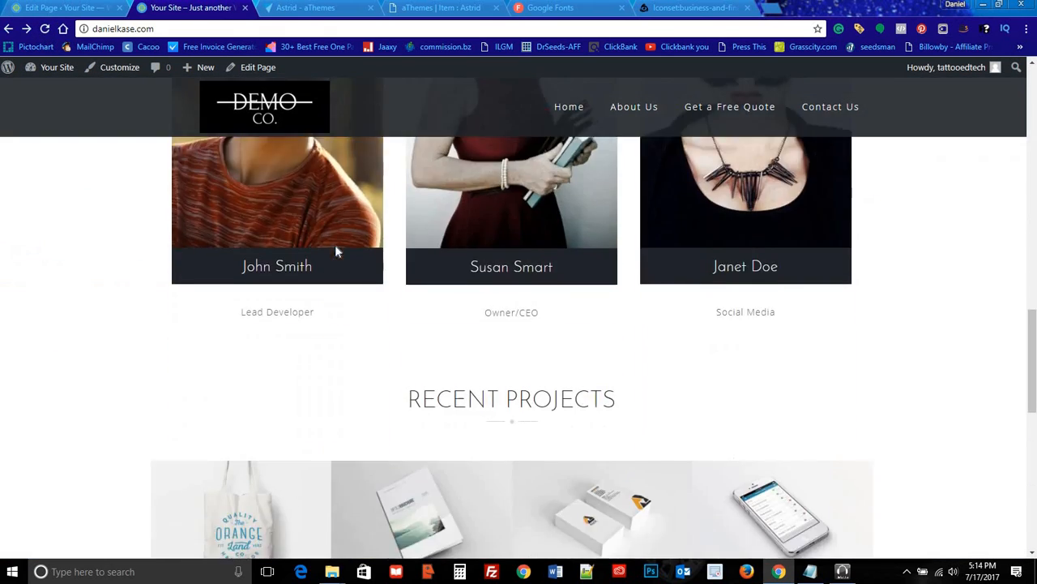
scroll(179, 222, "up", 1)
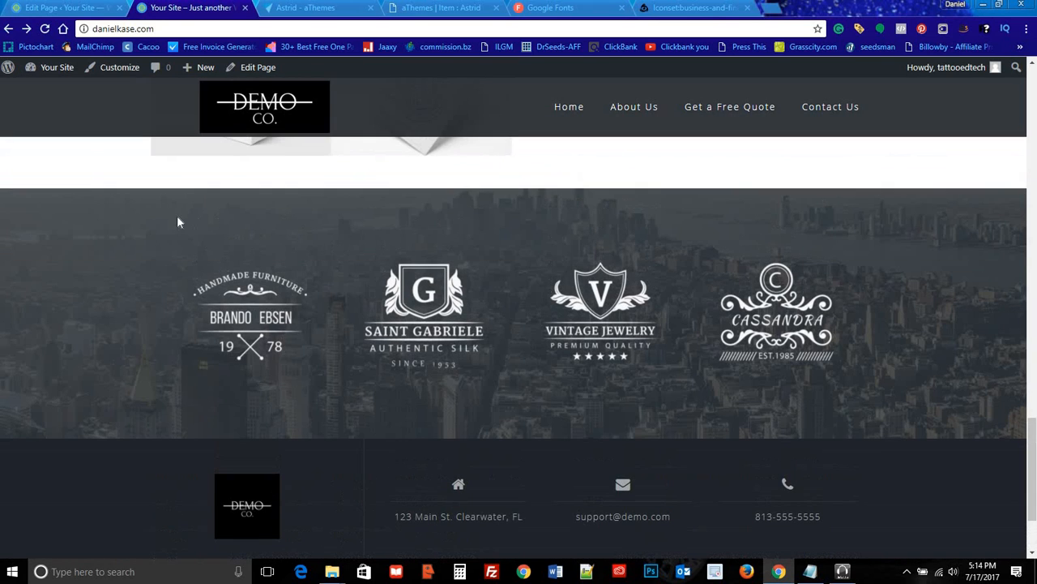
scroll(384, 242, "up", 3)
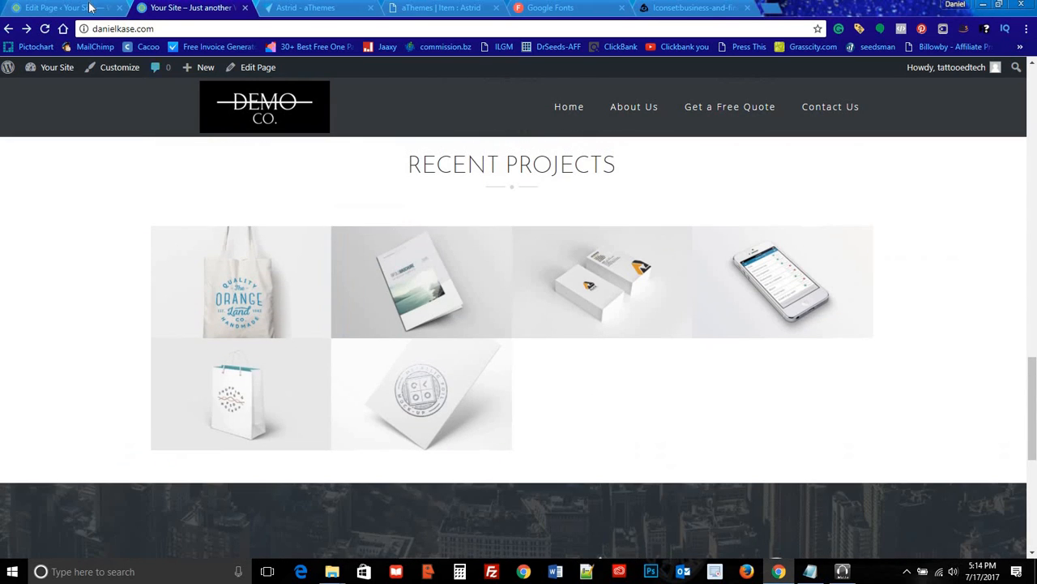
left_click(65, 8)
left_click(195, 8)
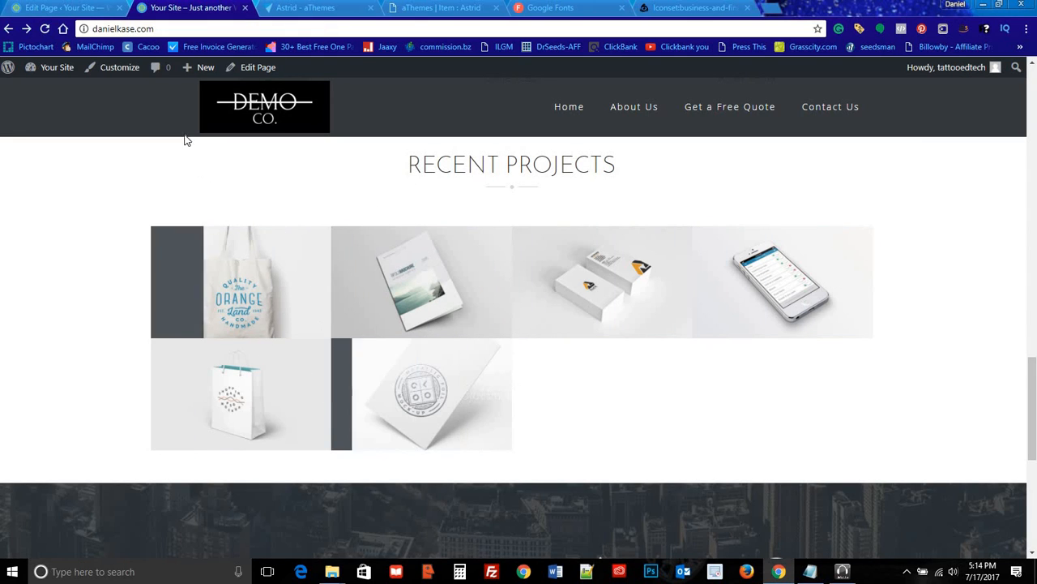
Step: Return to the list of all pages and open the Project 1 page for editing
left_click(93, 8)
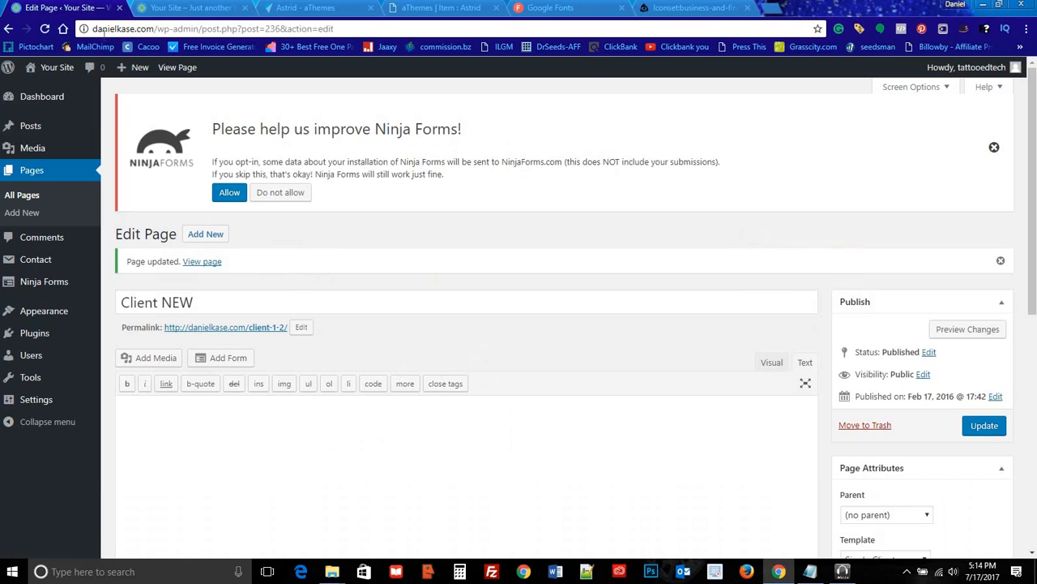
left_click(23, 196)
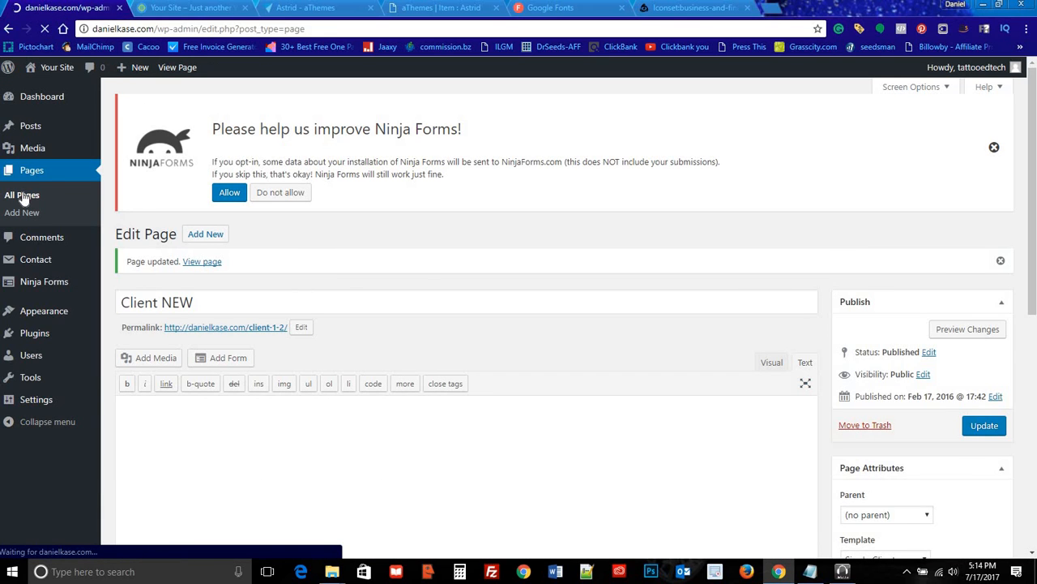
left_click(306, 193)
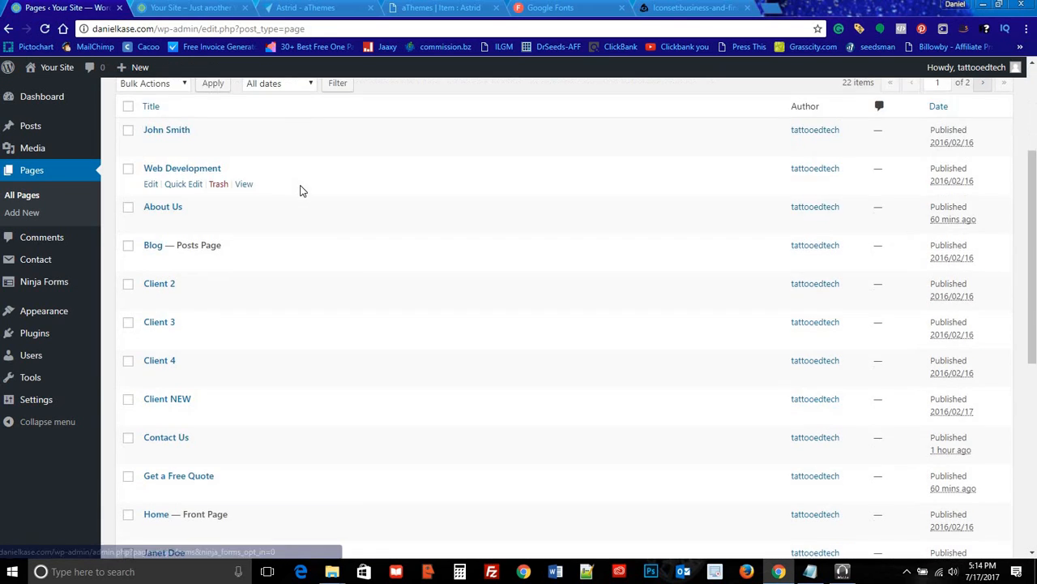
scroll(292, 245, "down", 5)
left_click(159, 202)
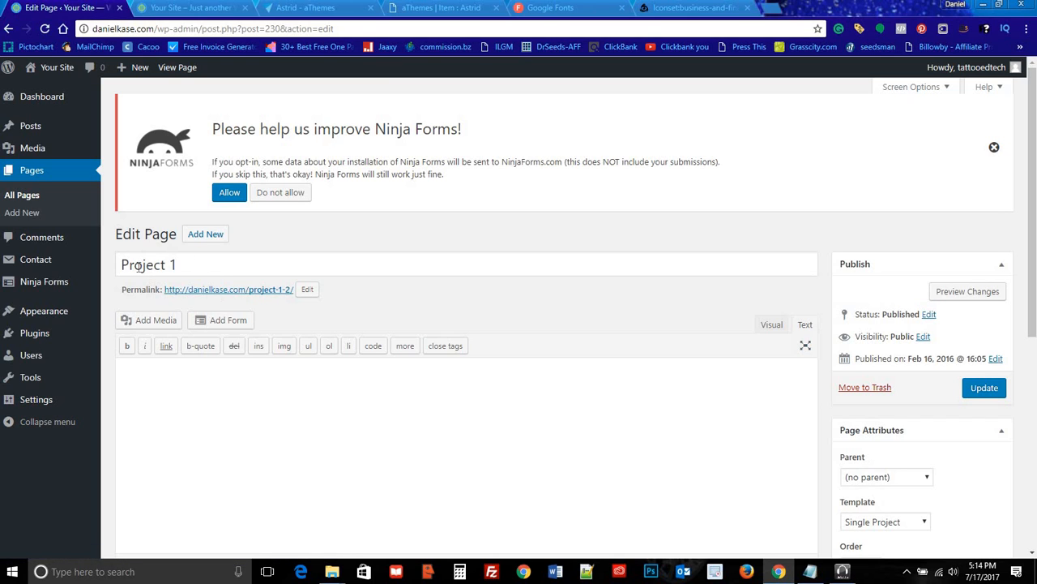
Step: Replace the Project 1 page's title with Store
left_click_drag(122, 265, 224, 259)
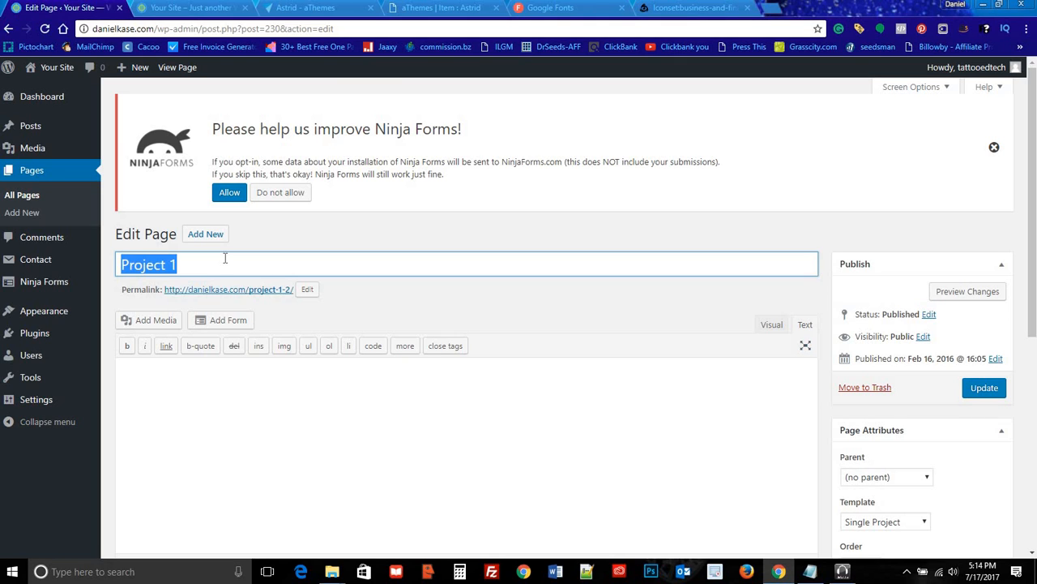
type("Sto")
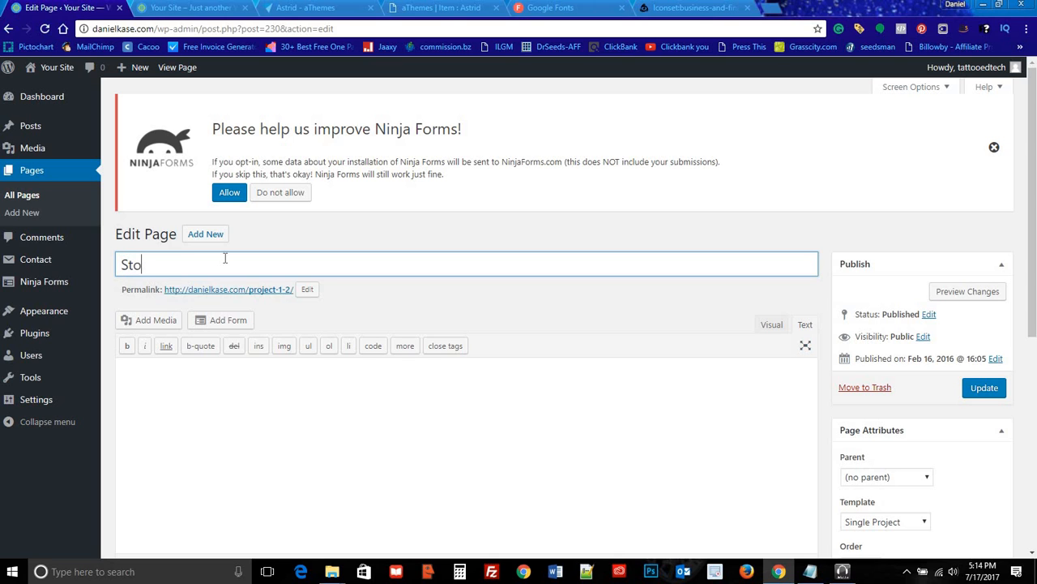
type("re")
Step: Replace the Store page's featured image with store-2.png from the Media Library
scroll(474, 288, "down", 2)
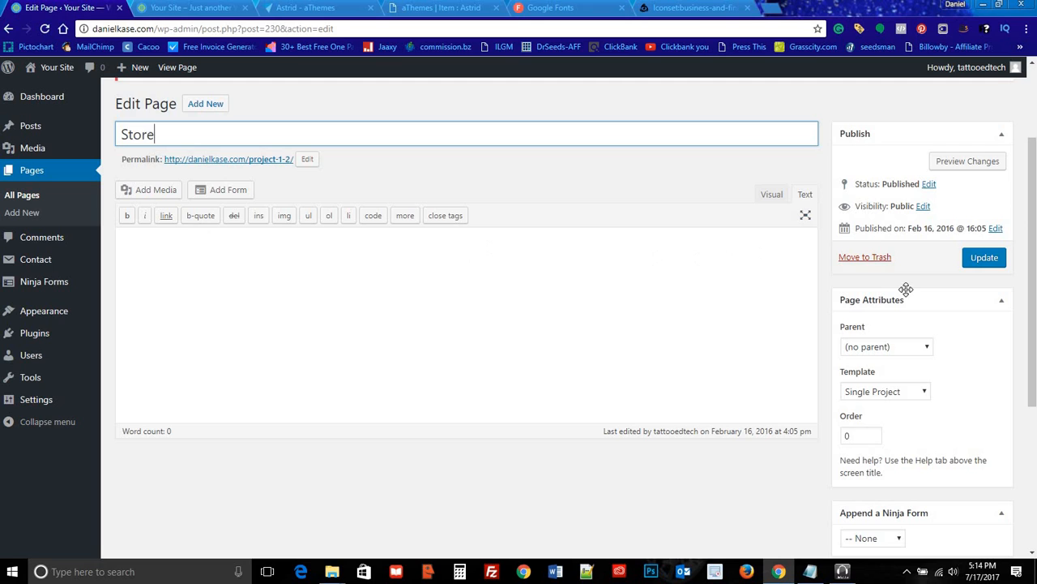
scroll(906, 290, "down", 3)
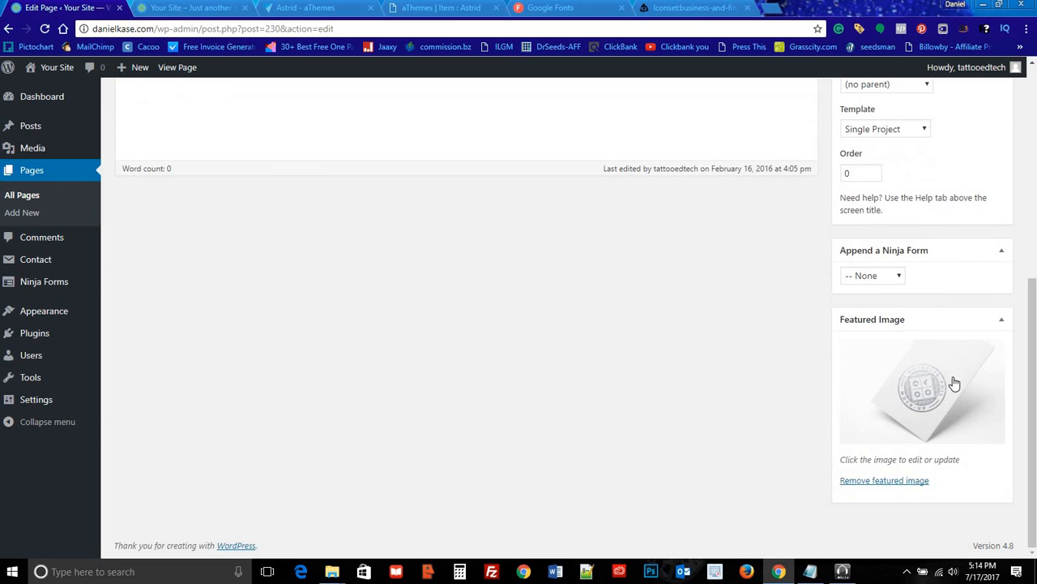
left_click(887, 481)
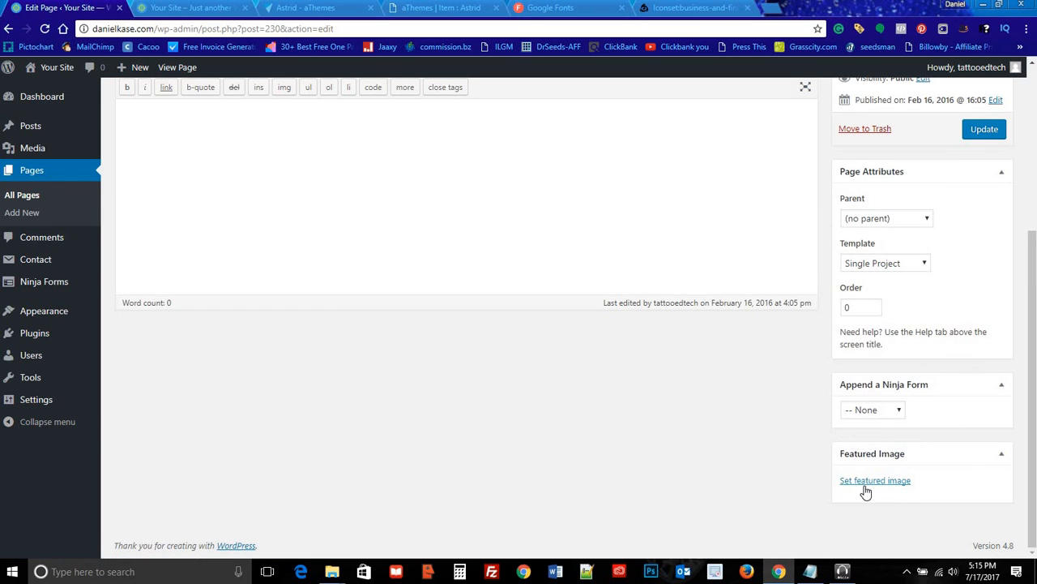
left_click(866, 483)
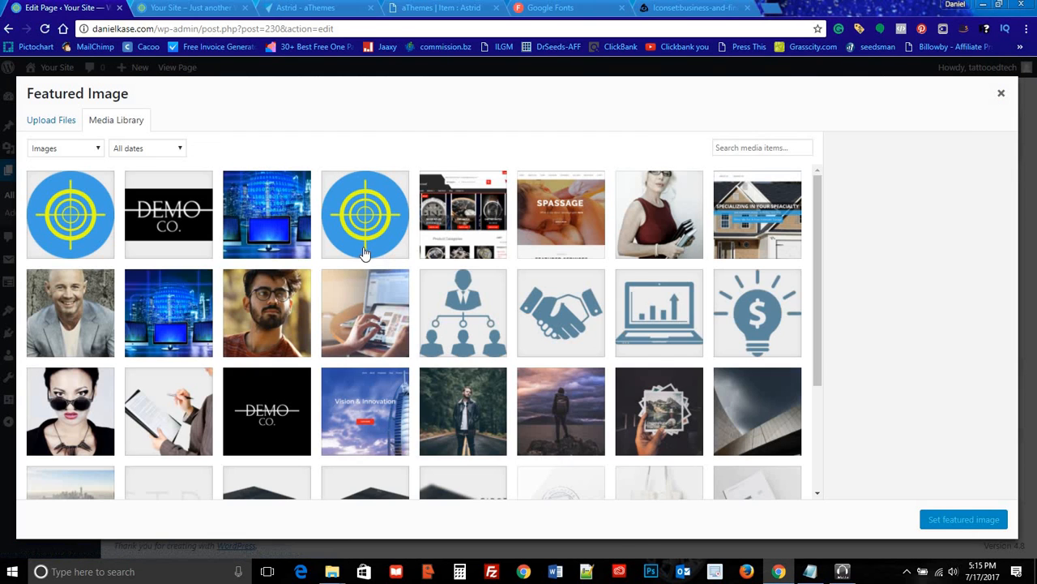
left_click(473, 210)
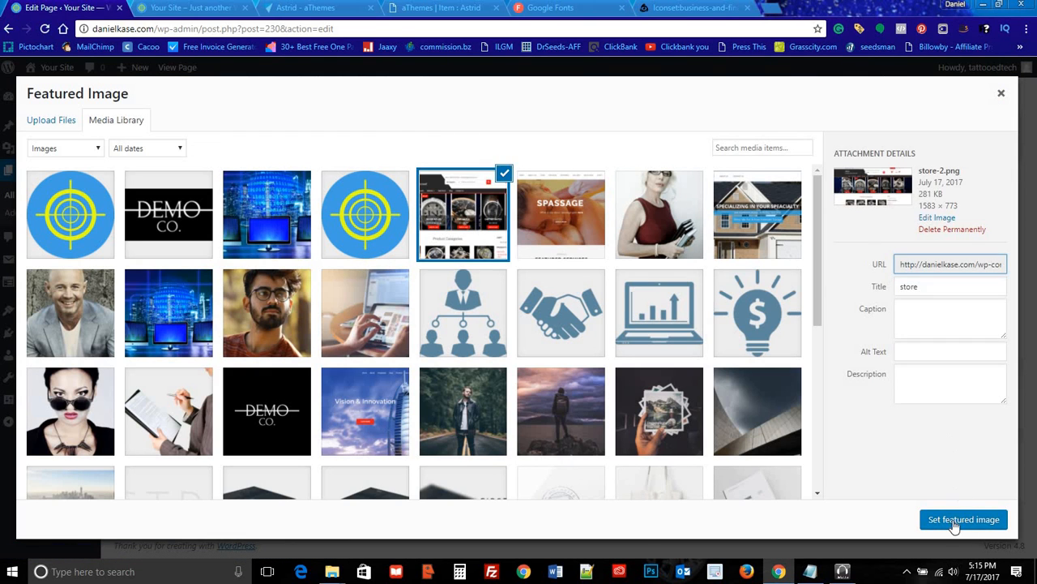
left_click(947, 523)
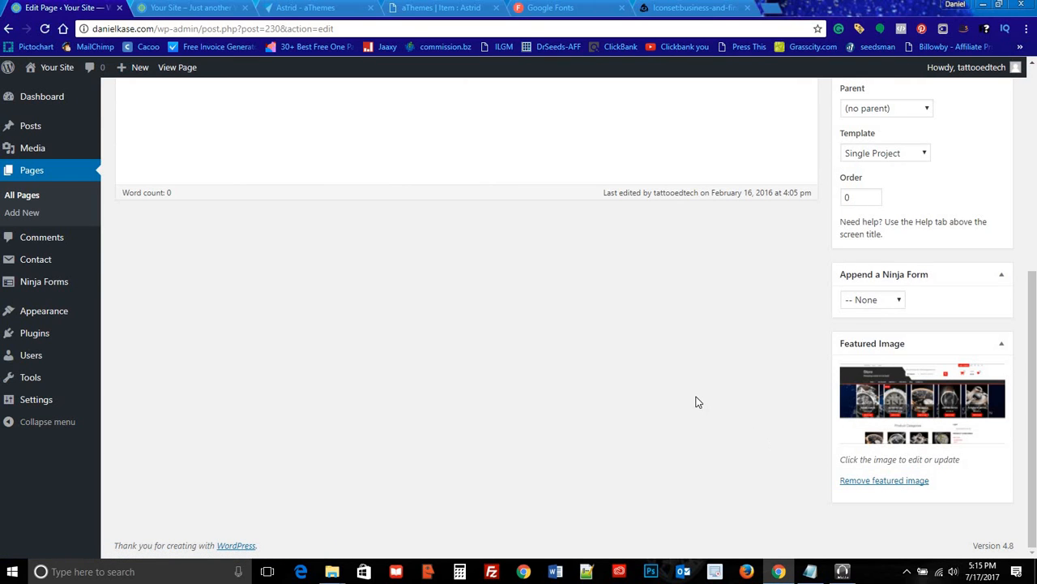
scroll(821, 306, "up", 3)
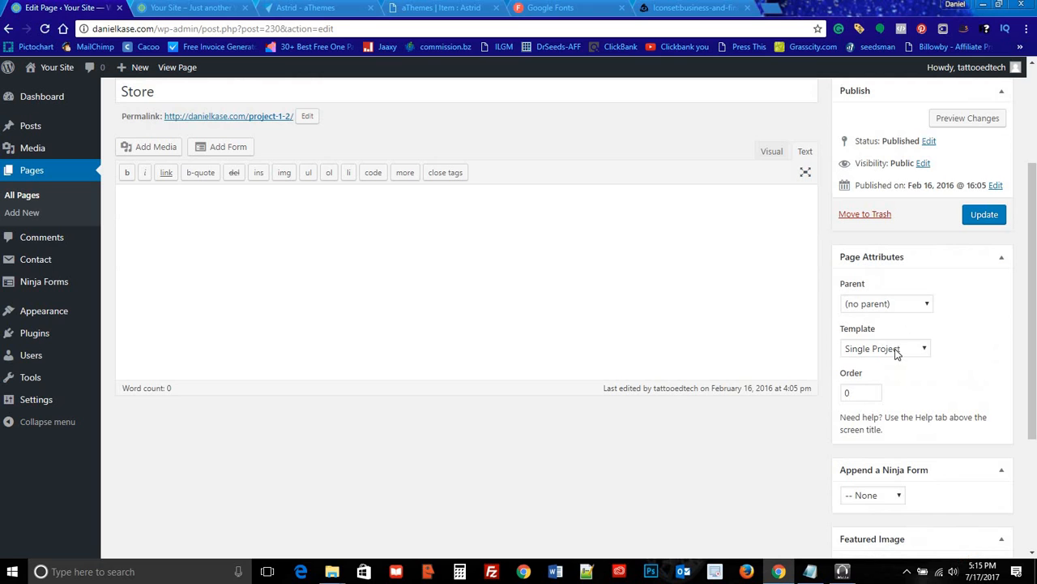
Step: Save the Store page, change its permalink slug to store, and update the page again
scroll(638, 282, "up", 3)
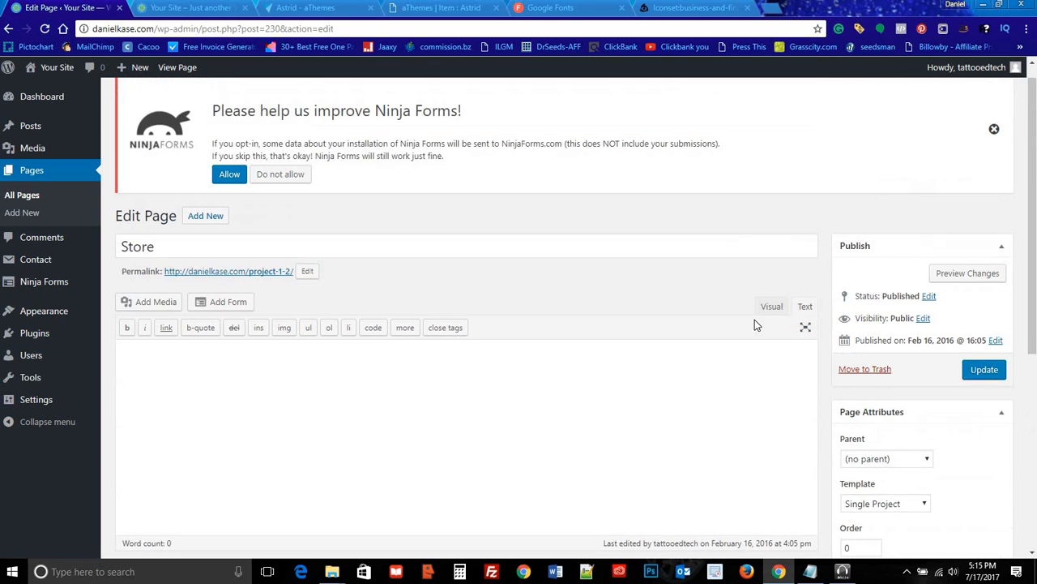
left_click(984, 388)
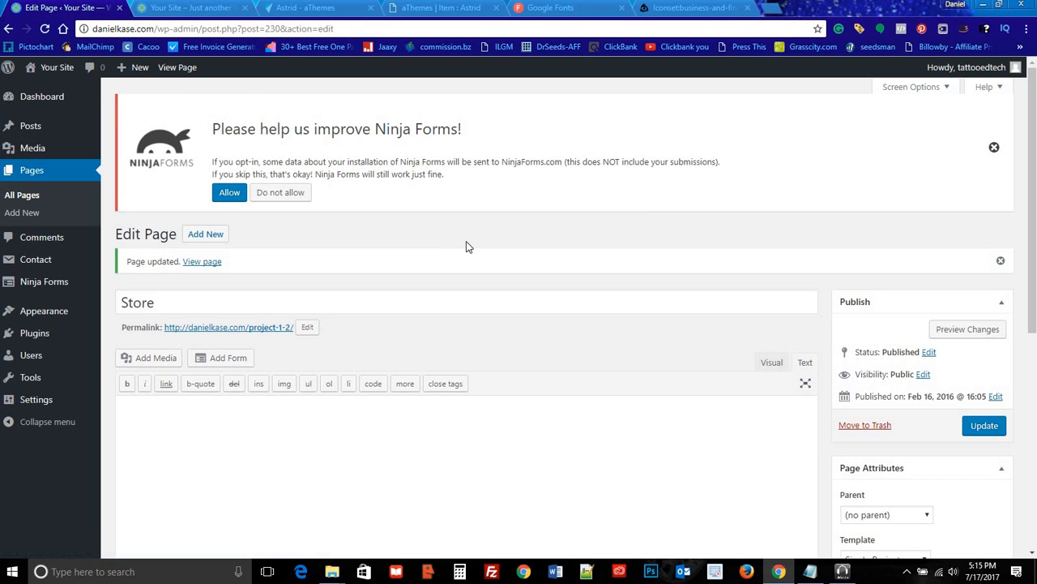
scroll(401, 230, "down", 2)
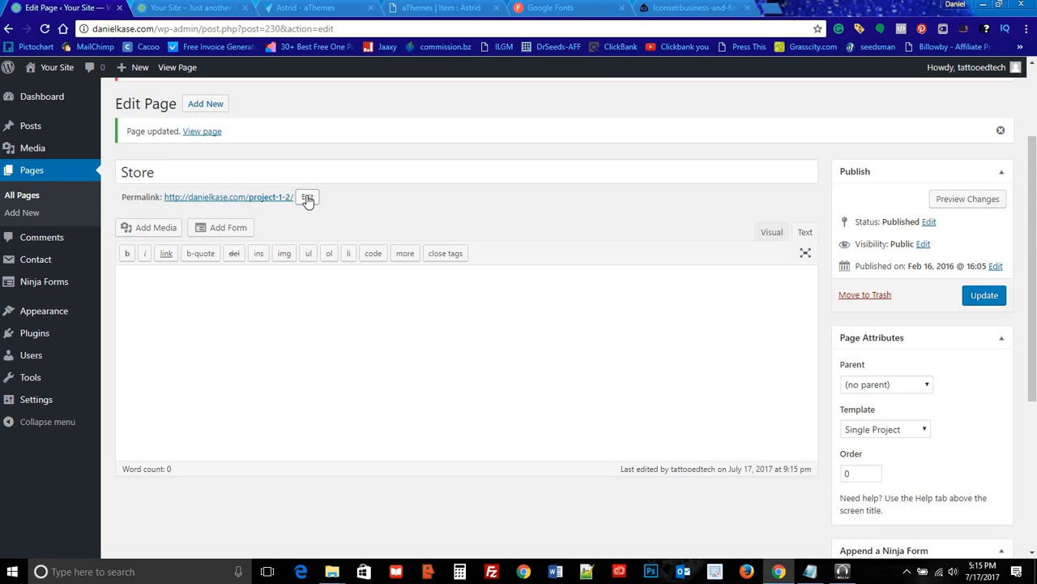
left_click(308, 198)
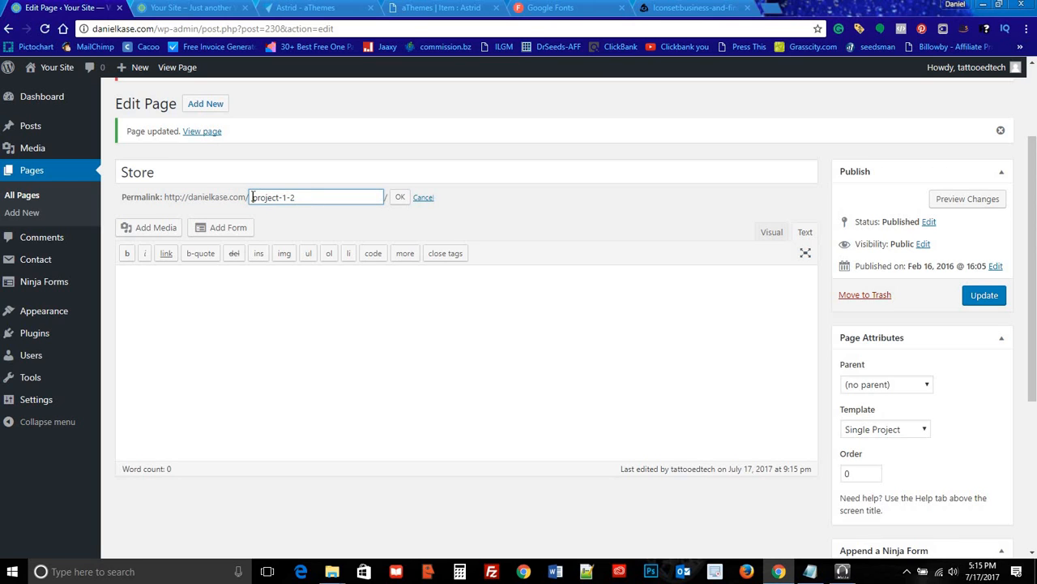
left_click_drag(252, 197, 308, 196)
type("store")
left_click(399, 197)
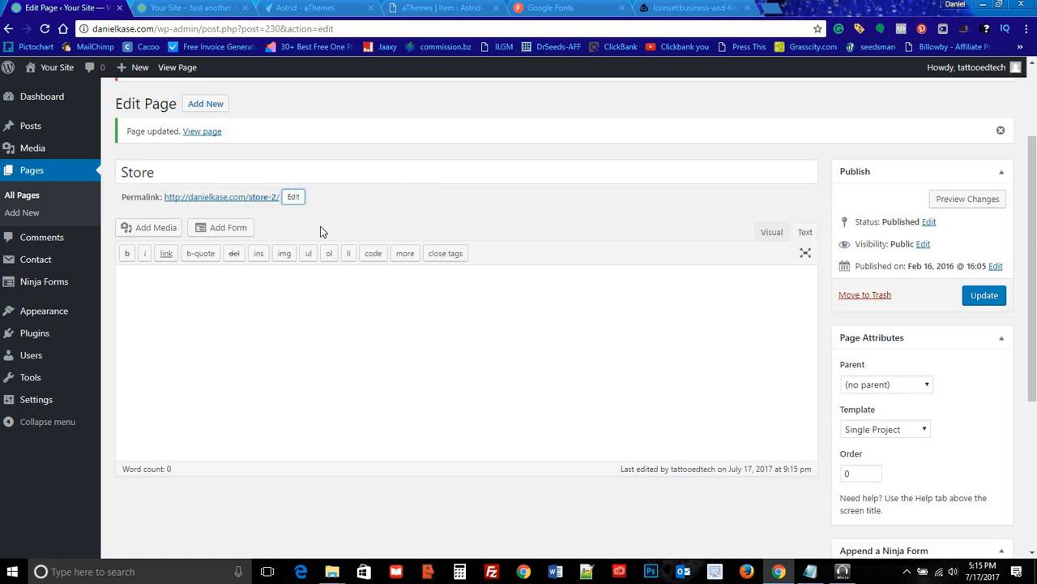
left_click(980, 300)
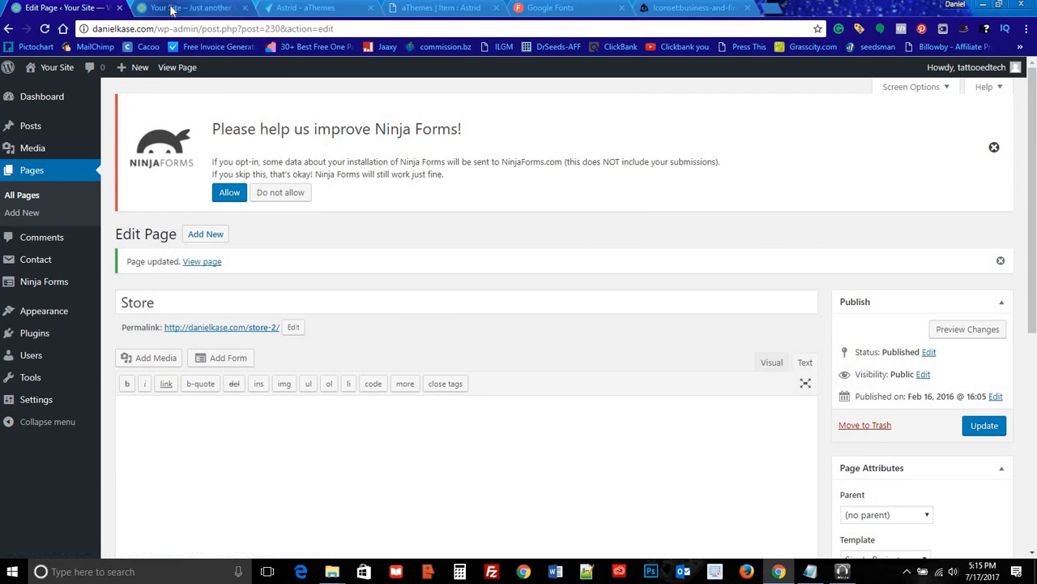
Step: Reload the live homepage, open the Store item under Recent Projects and examine its project page
left_click(182, 8)
left_click(44, 28)
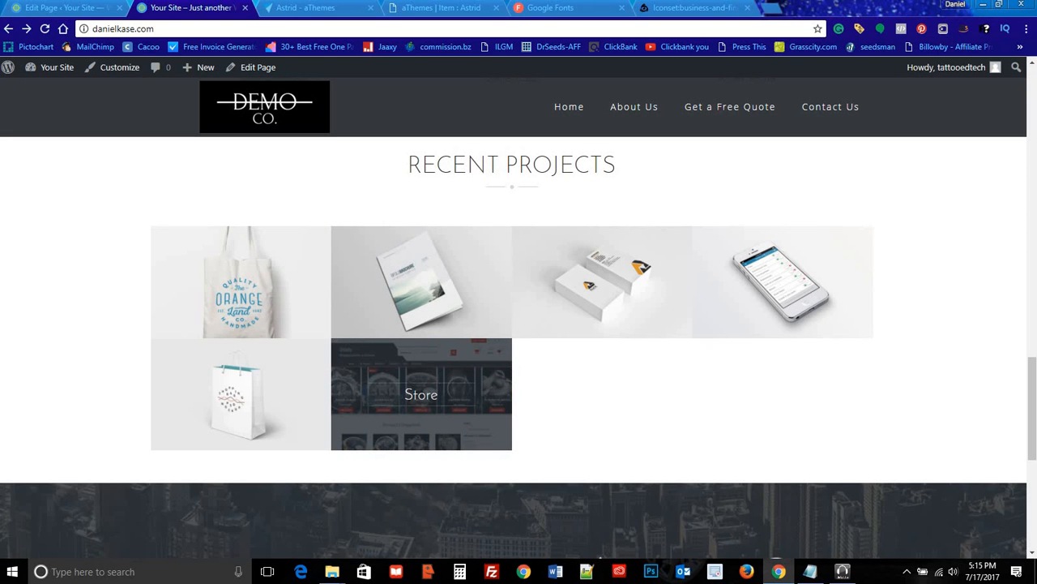
left_click(420, 395)
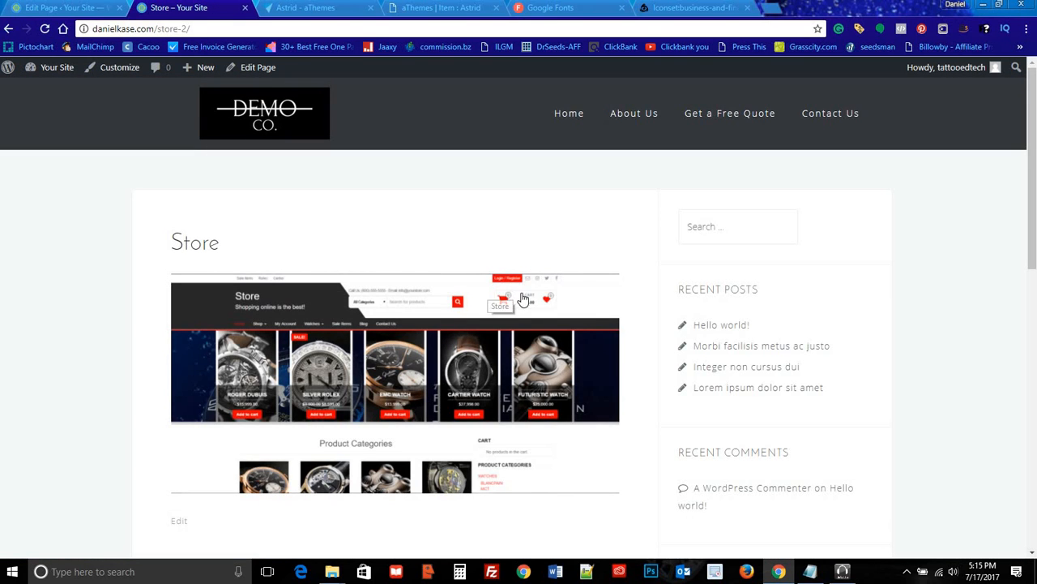
scroll(454, 372, "down", 3)
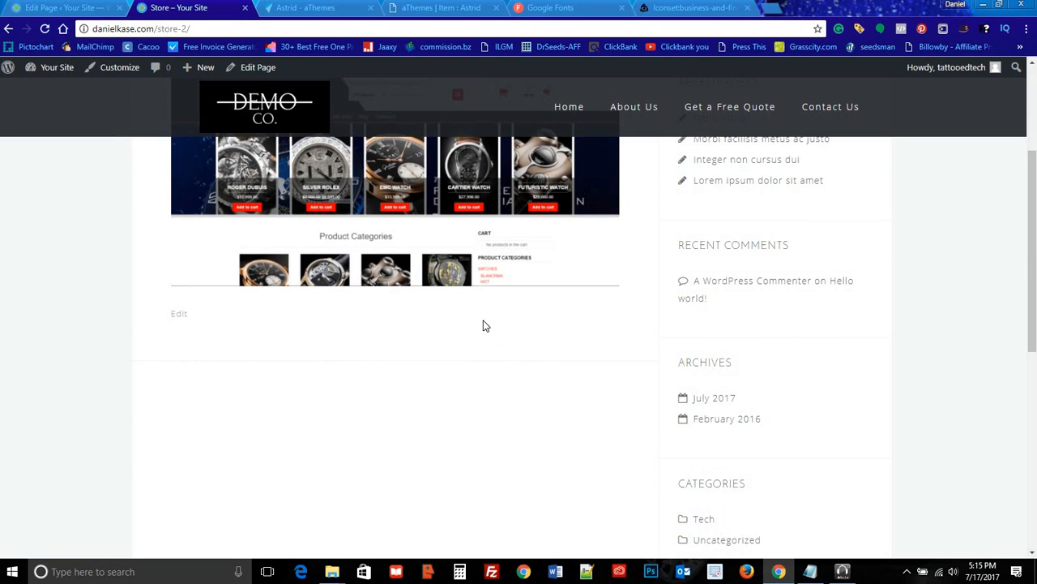
scroll(484, 324, "up", 1)
scroll(484, 324, "up", 1)
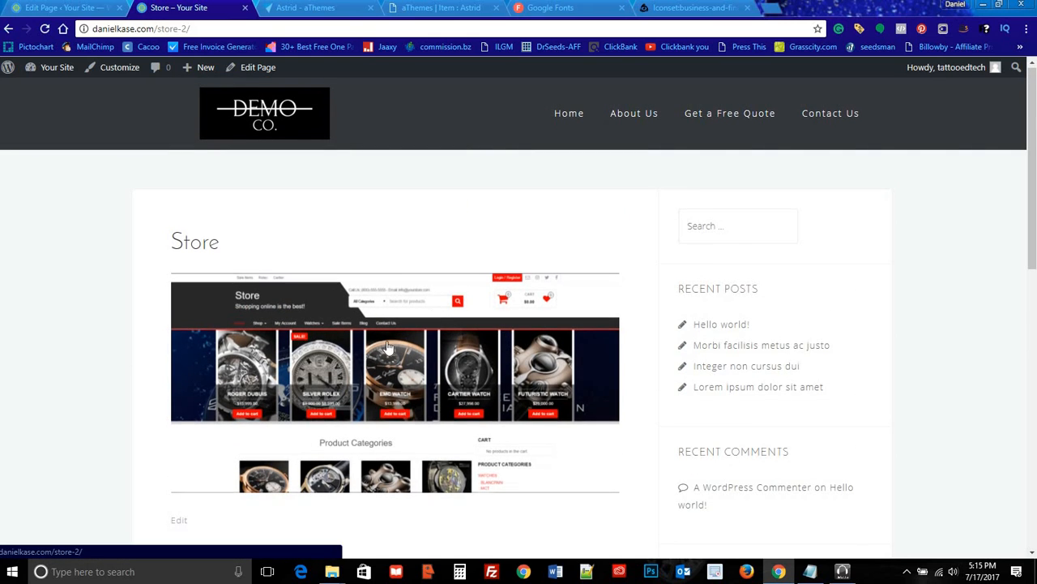
scroll(224, 389, "down", 2)
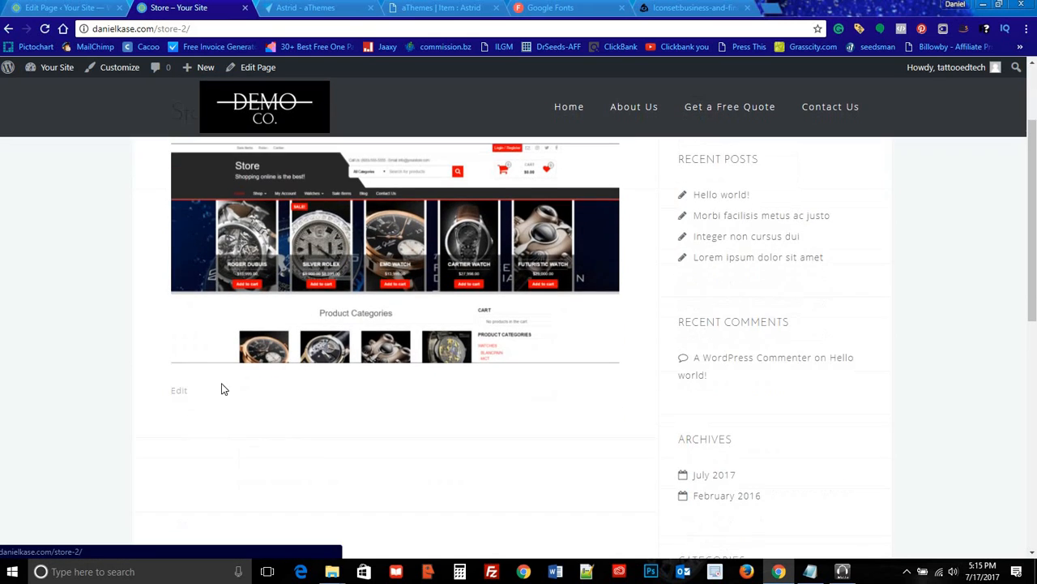
left_click(65, 9)
left_click(197, 412)
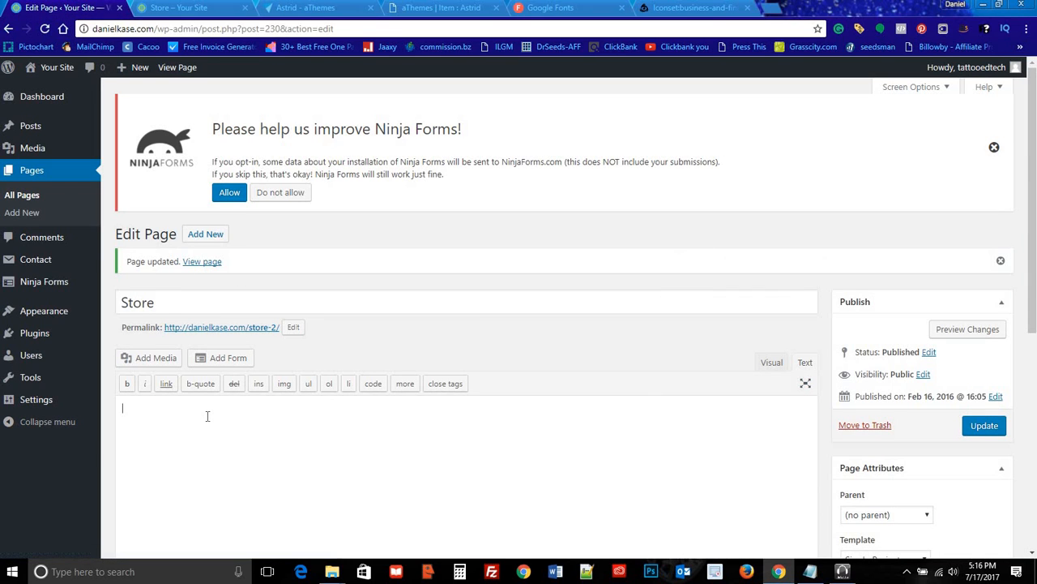
type("http://theestore.co.nf")
left_click(976, 424)
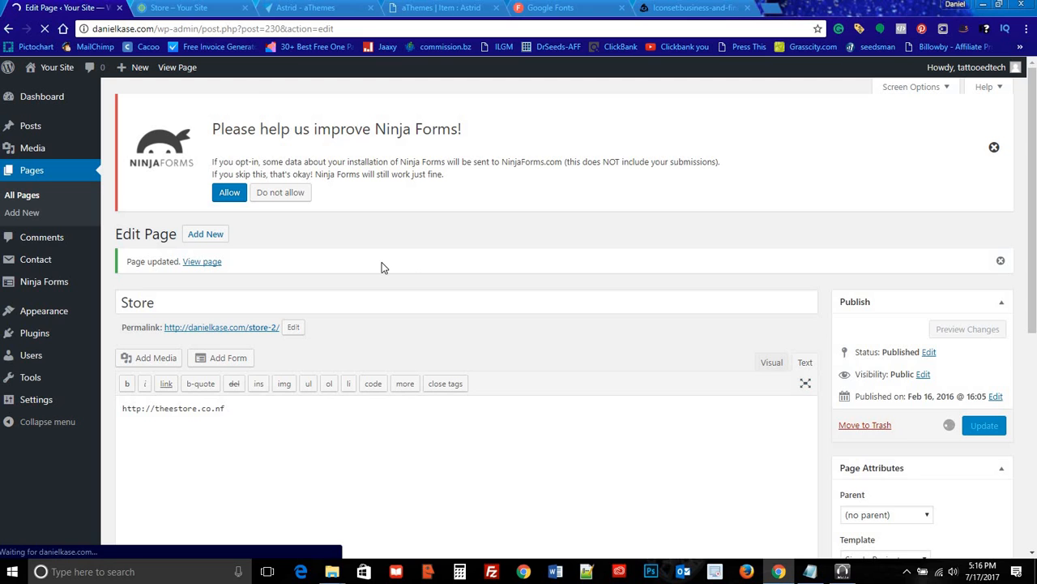
Step: Reload the live Store page and check how the web address displays below the featured image
left_click(206, 8)
left_click(45, 29)
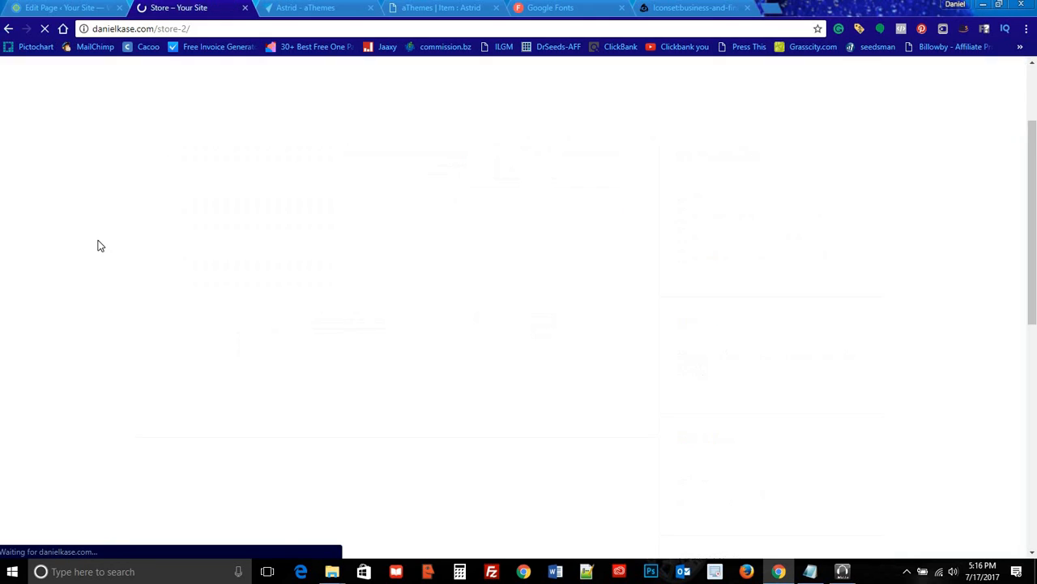
scroll(103, 243, "down", 2)
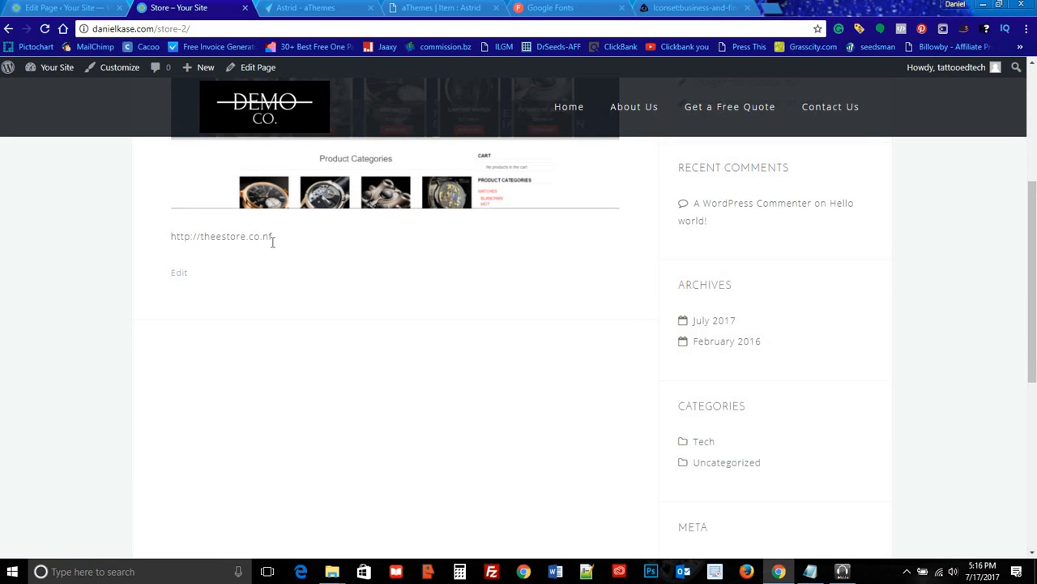
left_click(96, 8)
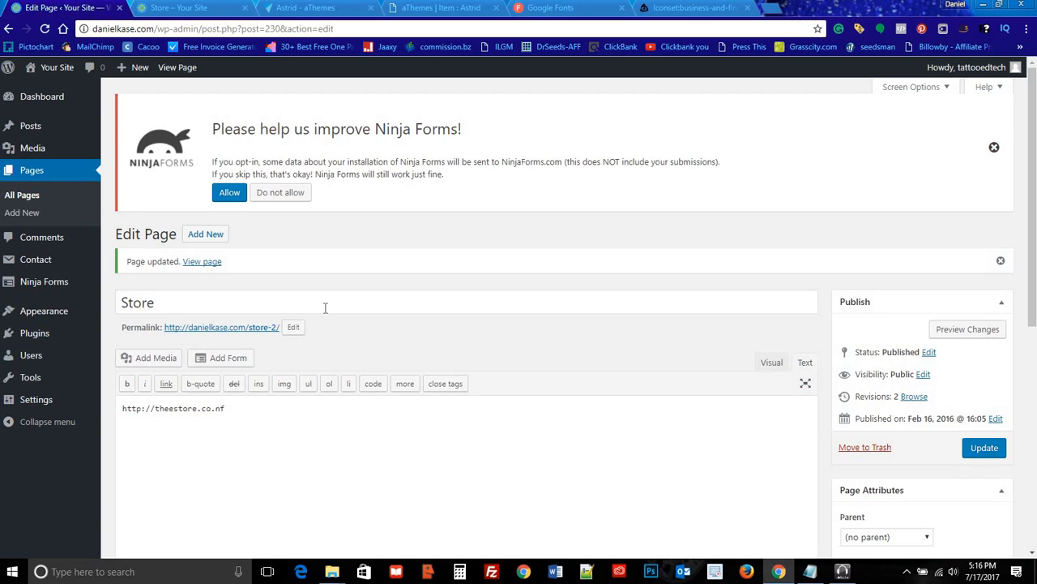
left_click_drag(216, 408, 126, 409)
left_click(244, 411)
left_click_drag(225, 408, 122, 410)
key("ctrl+c")
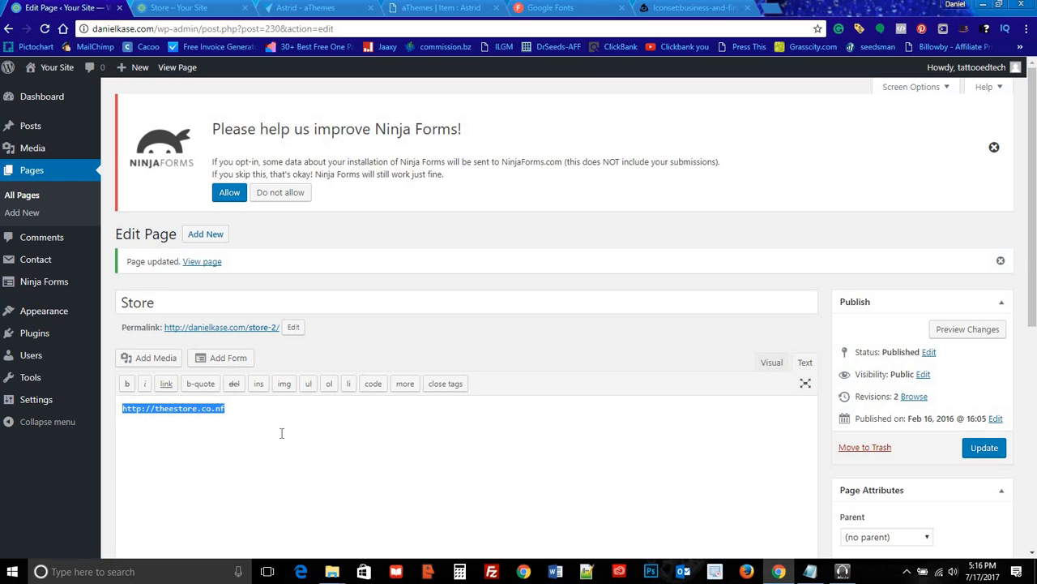
left_click(770, 362)
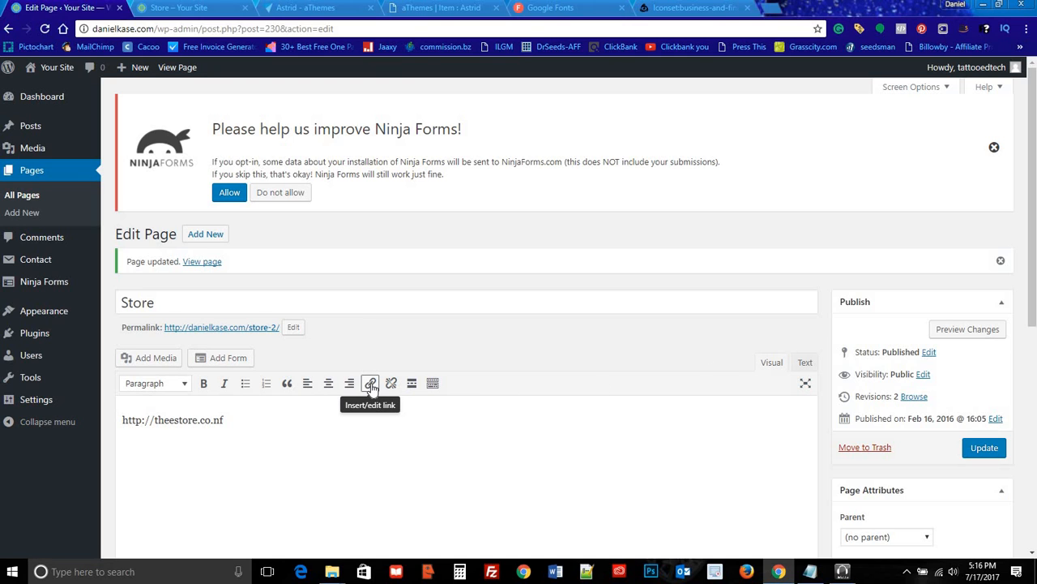
left_click(370, 384)
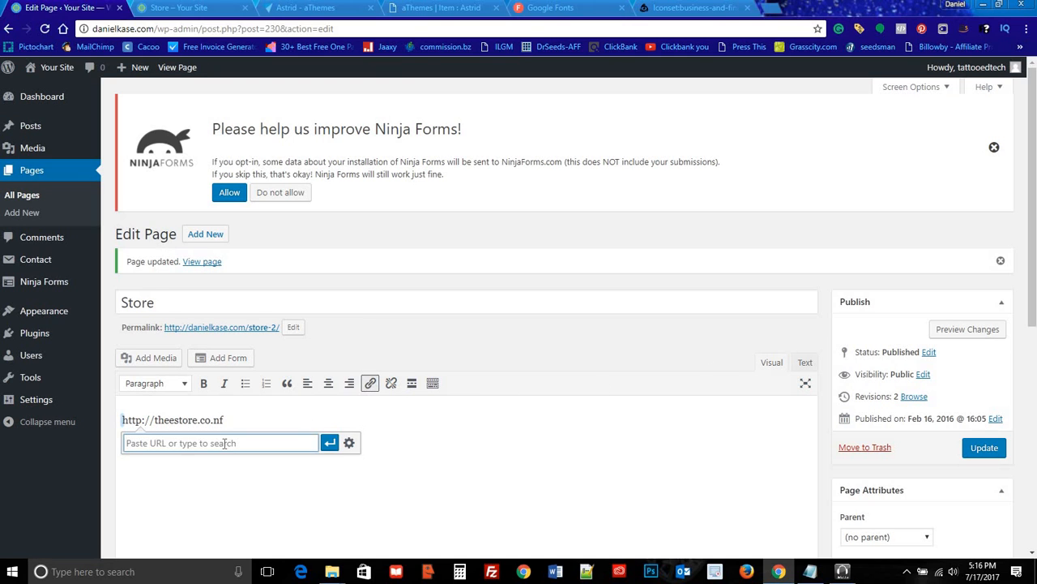
key("ctrl+v")
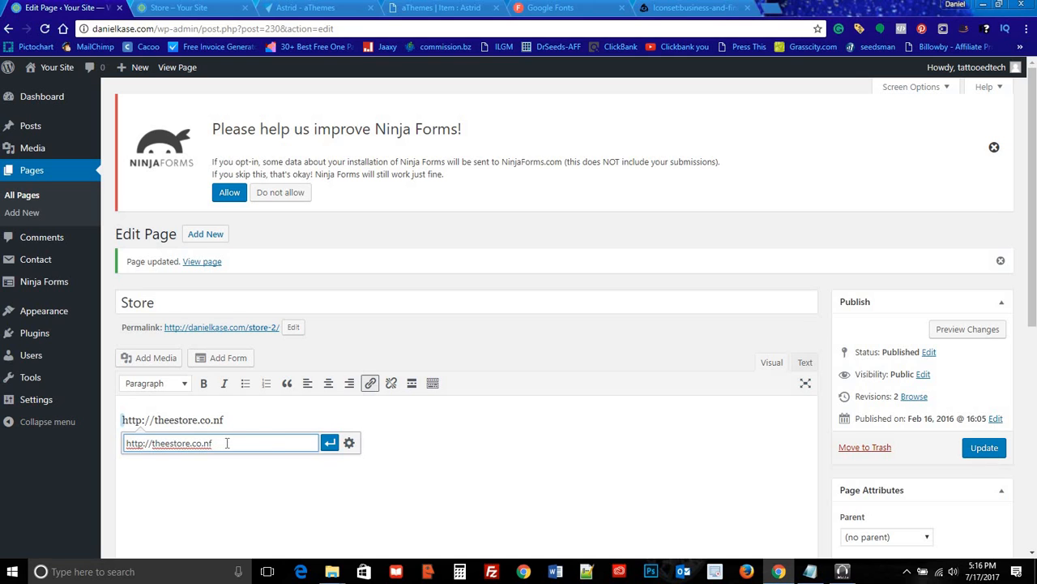
left_click(329, 443)
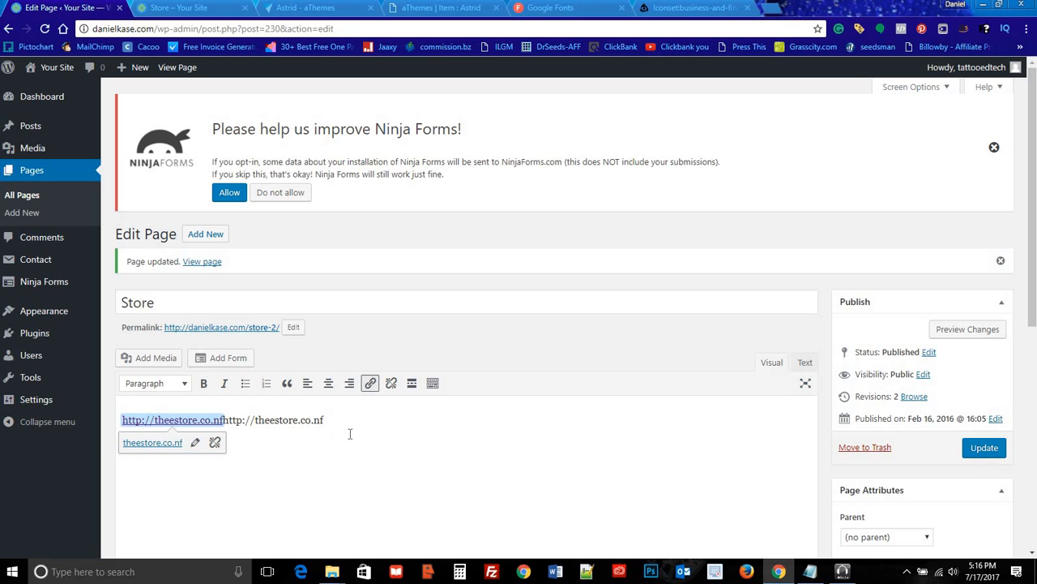
Step: Delete the duplicate unlinked address after the link in the Store page's content and update the page
left_click_drag(326, 420, 225, 422)
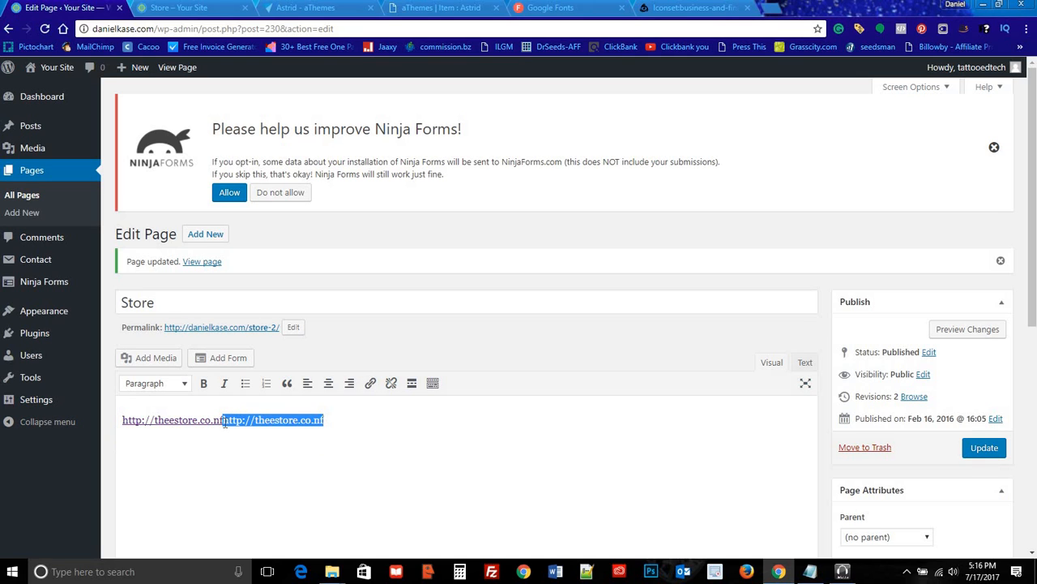
key("BackSpace")
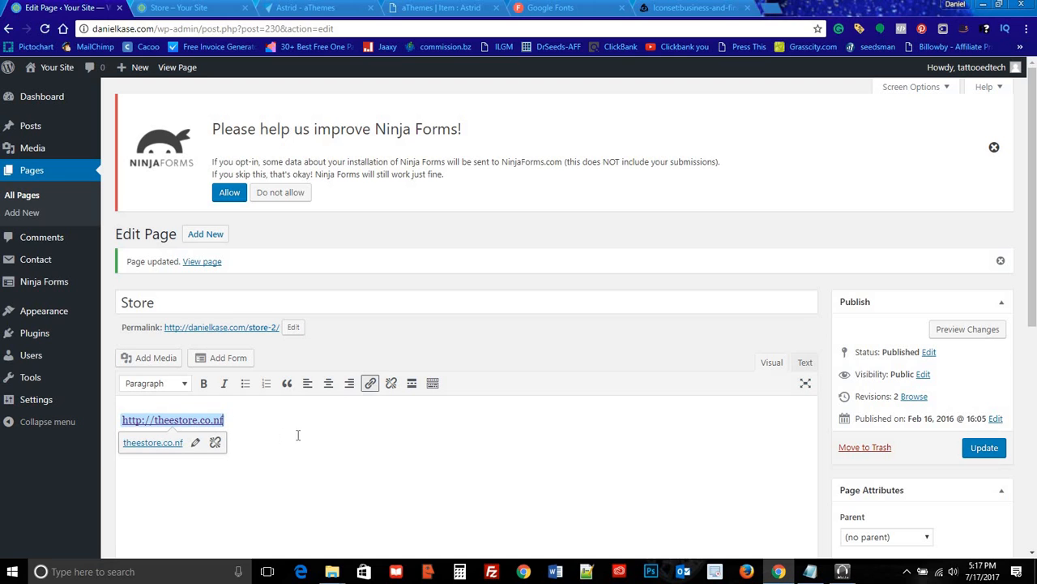
left_click(986, 447)
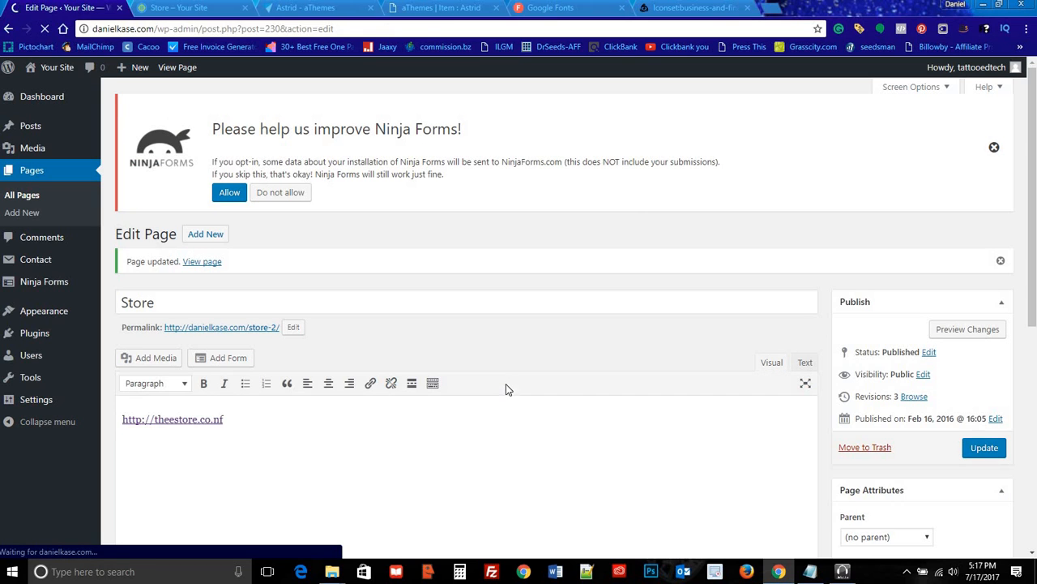
left_click(293, 421)
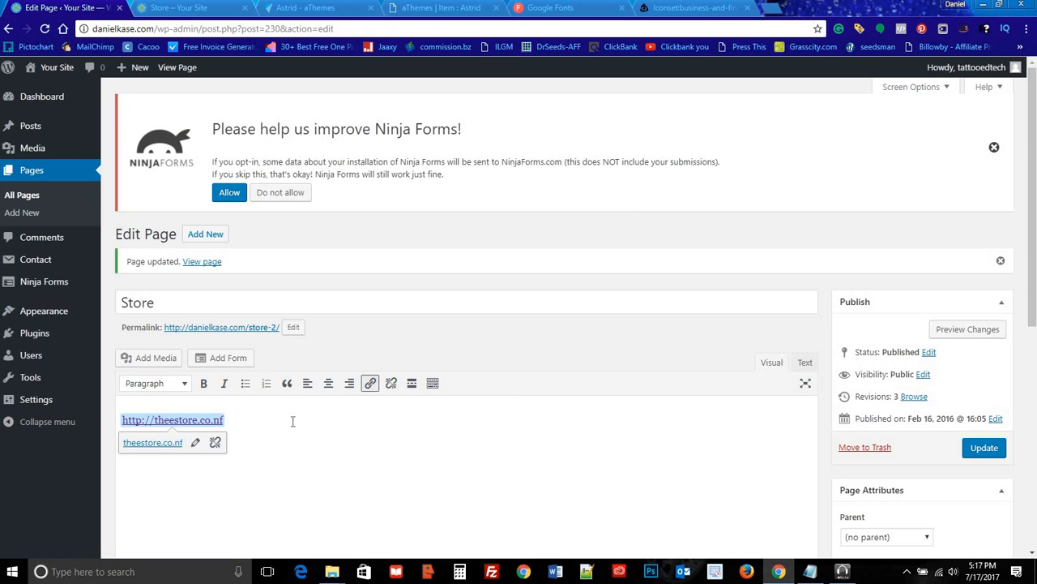
left_click(371, 383)
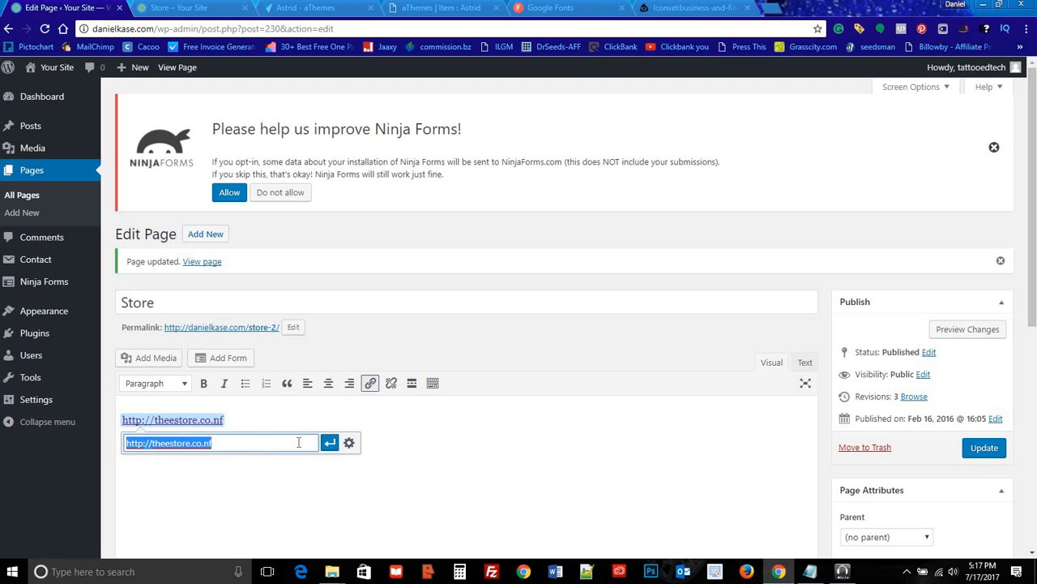
left_click(349, 442)
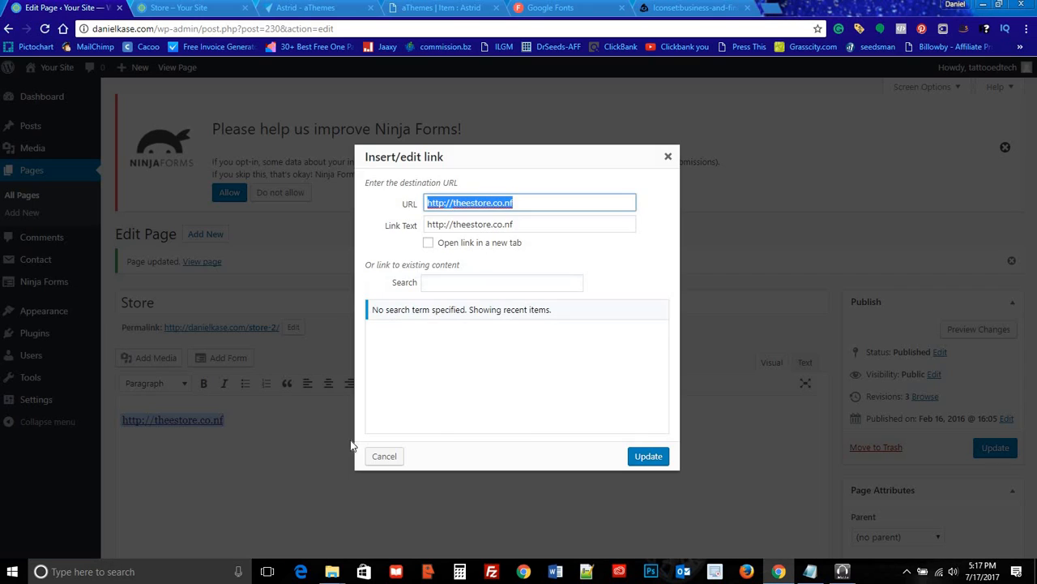
left_click(428, 243)
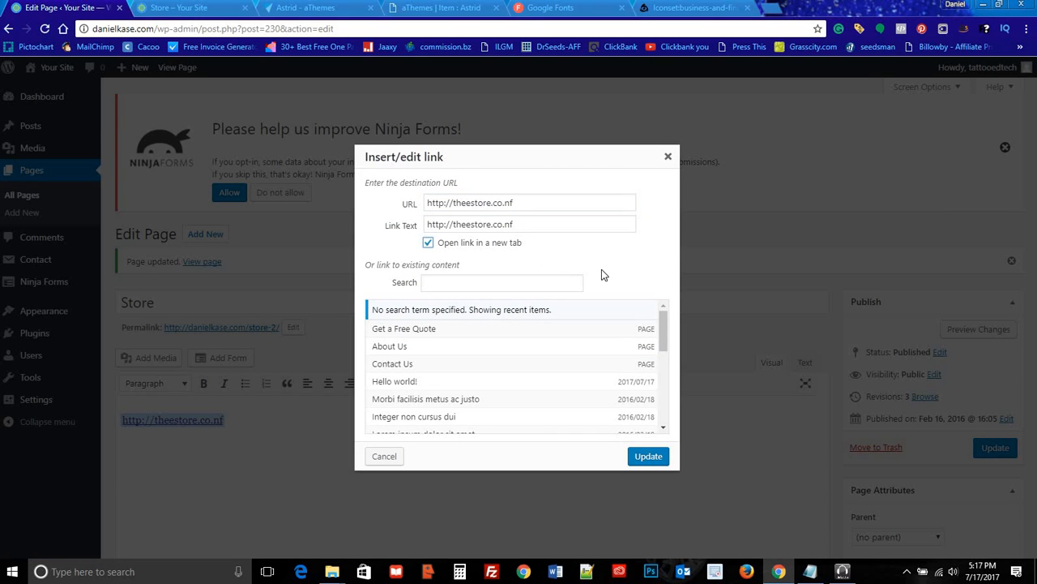
left_click(652, 455)
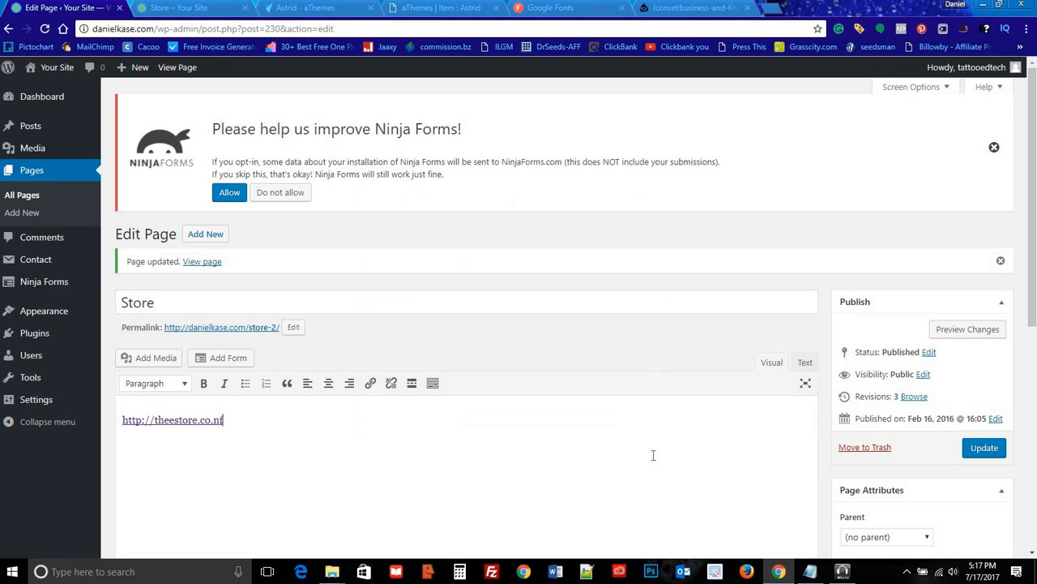
left_click(990, 448)
left_click(179, 8)
key("F5")
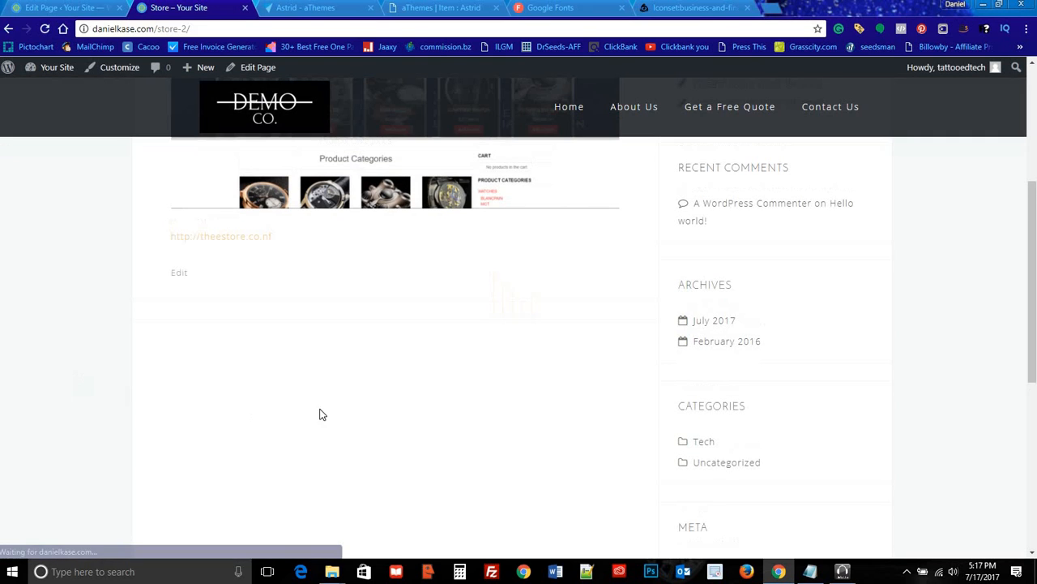
scroll(396, 360, "up", 1)
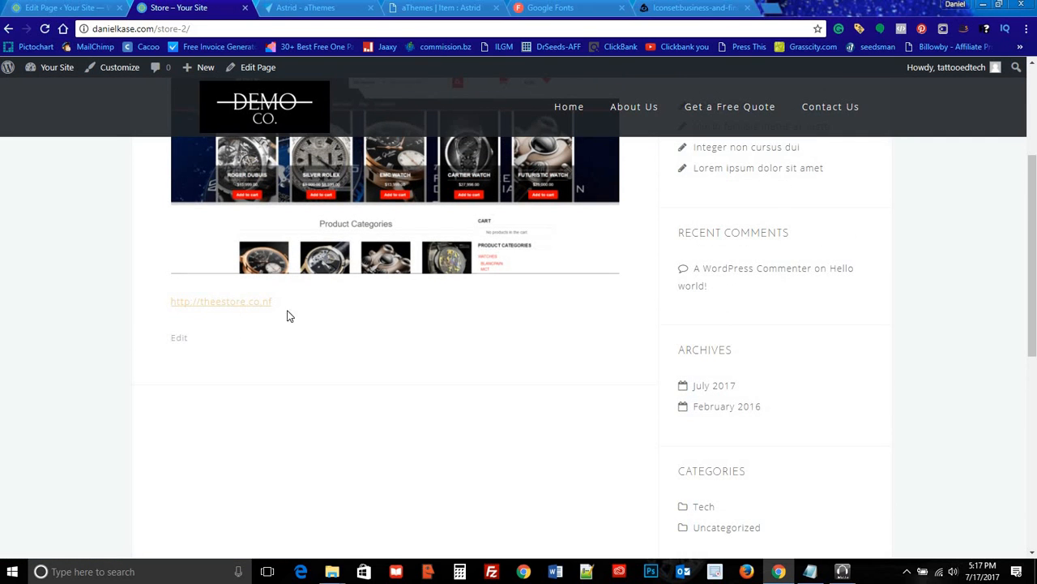
left_click(233, 303)
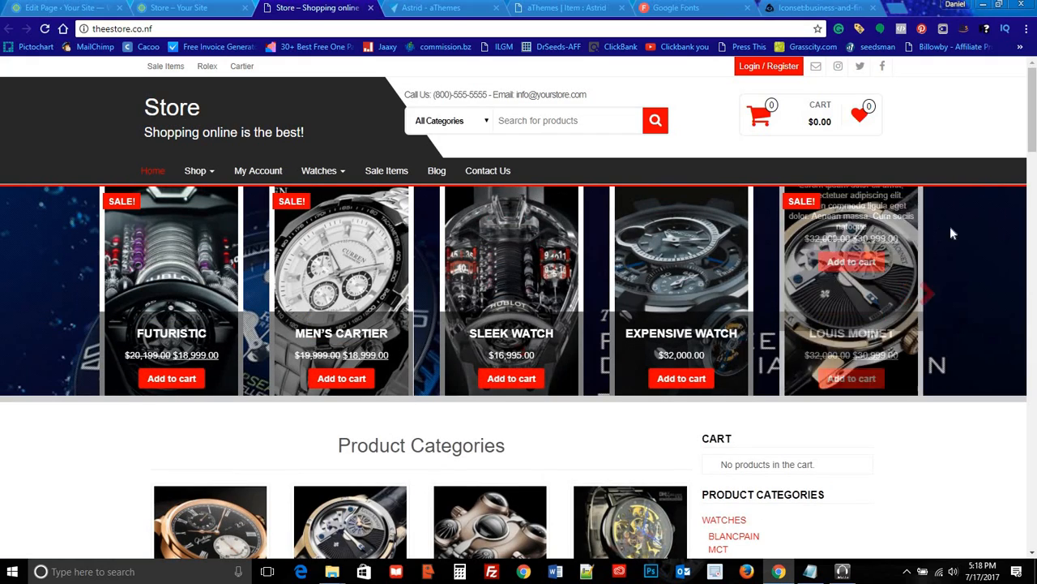
scroll(955, 225, "down", 2)
scroll(955, 246, "down", 10)
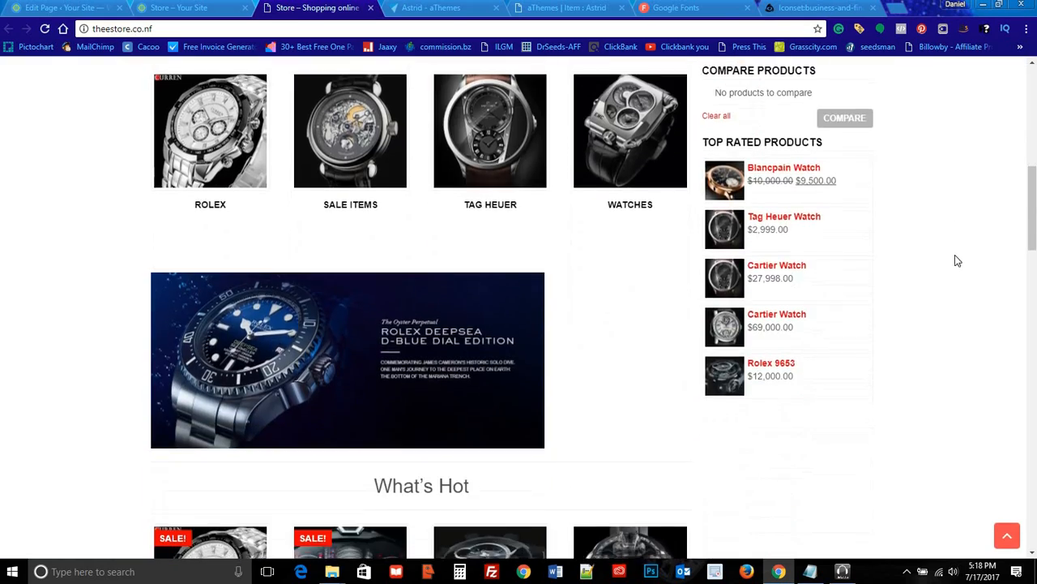
scroll(933, 294, "down", 12)
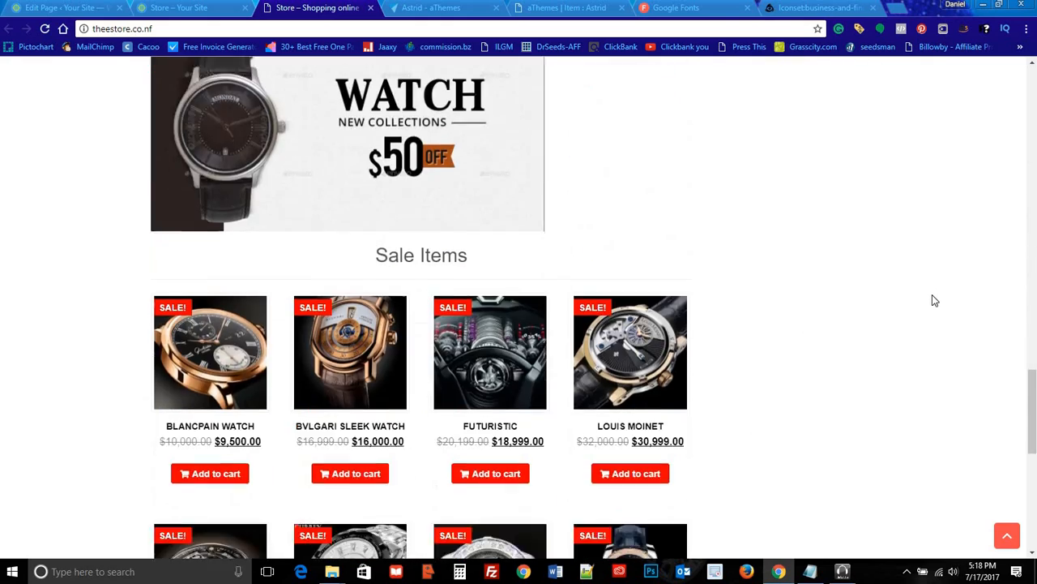
scroll(915, 290, "up", 10)
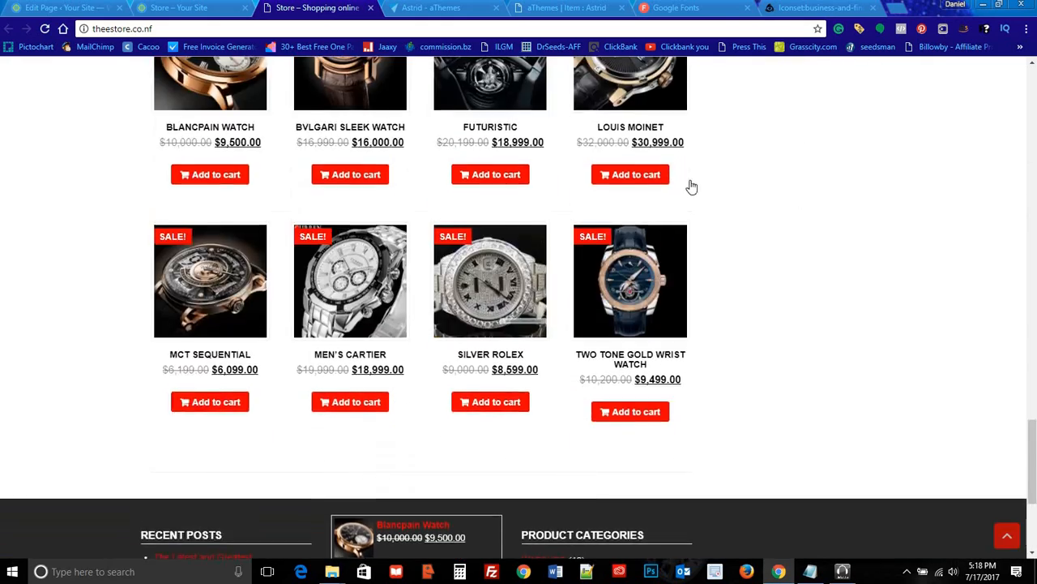
Step: Close the shop site and go back from the live Store page to the homepage's Recent Projects section
left_click(370, 8)
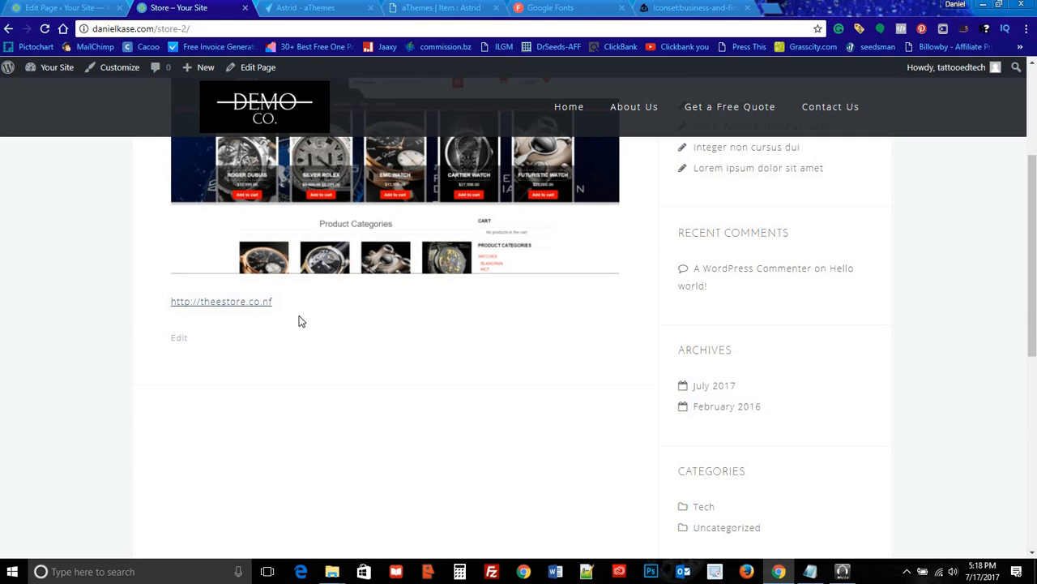
scroll(389, 291, "up", 1)
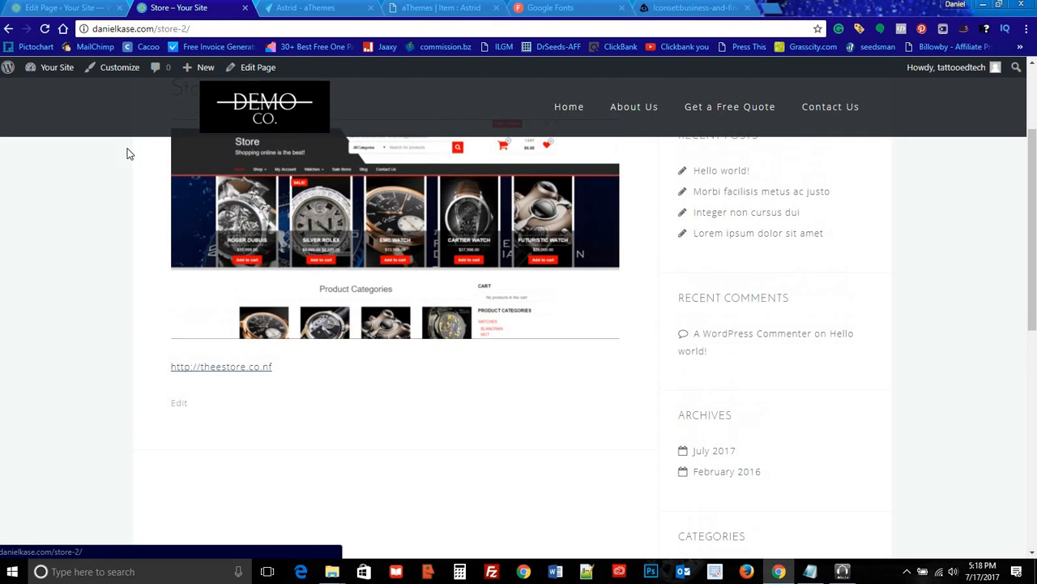
left_click(8, 28)
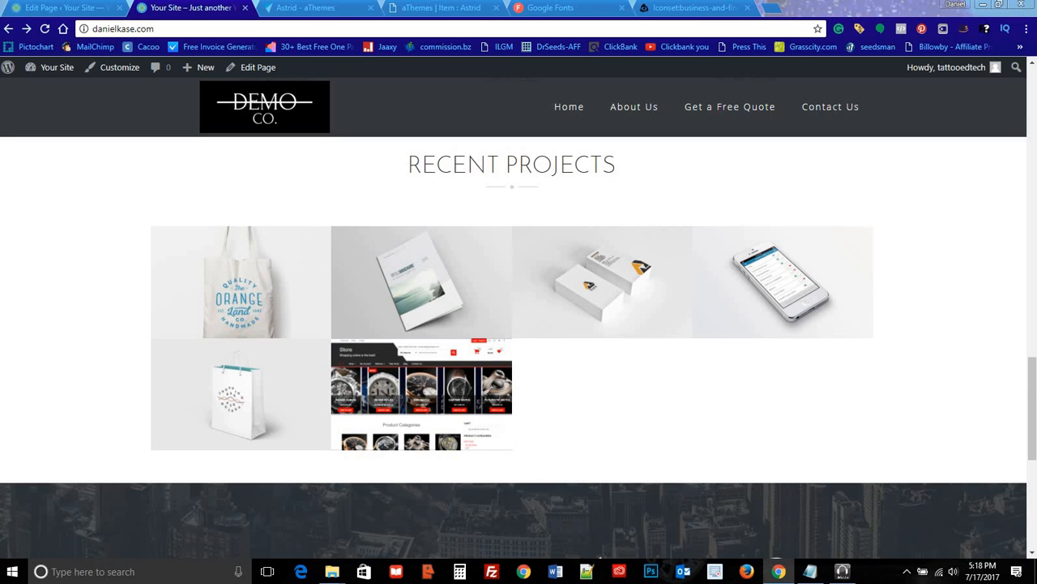
Step: Return to the WordPress admin's list of all pages and open the Project 2 page for editing
left_click(55, 9)
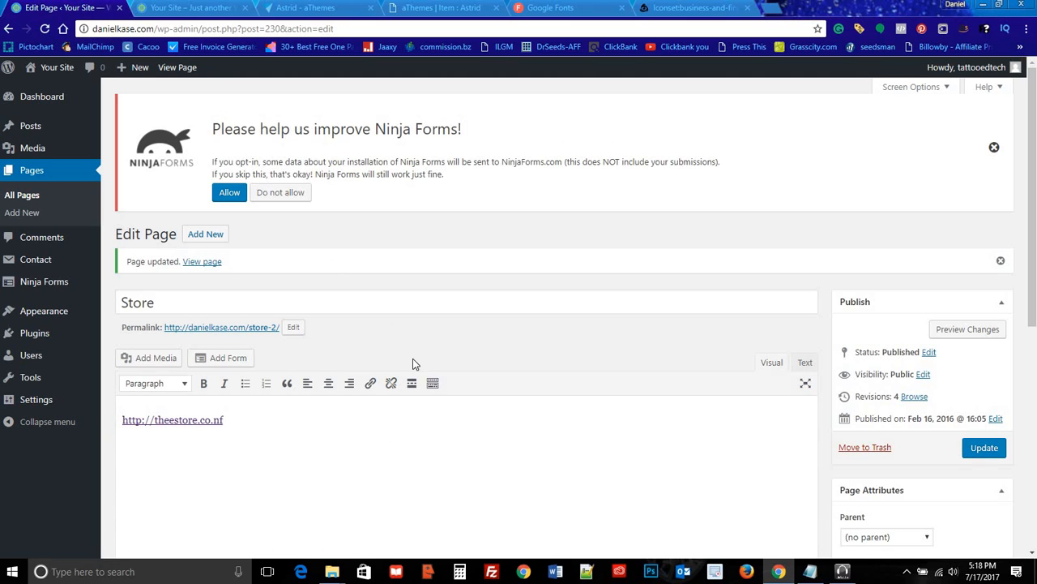
left_click(27, 197)
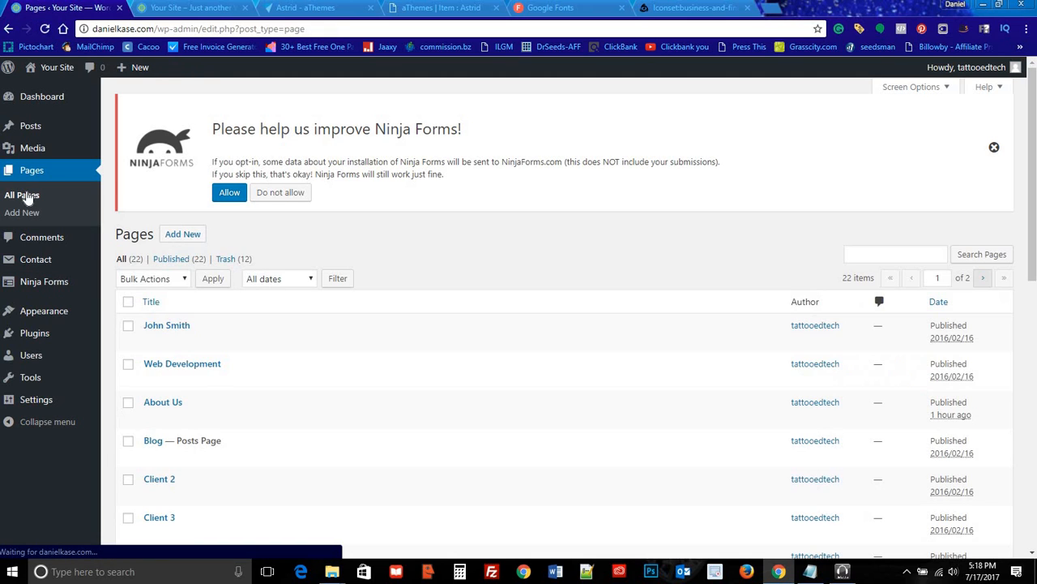
scroll(233, 251, "down", 7)
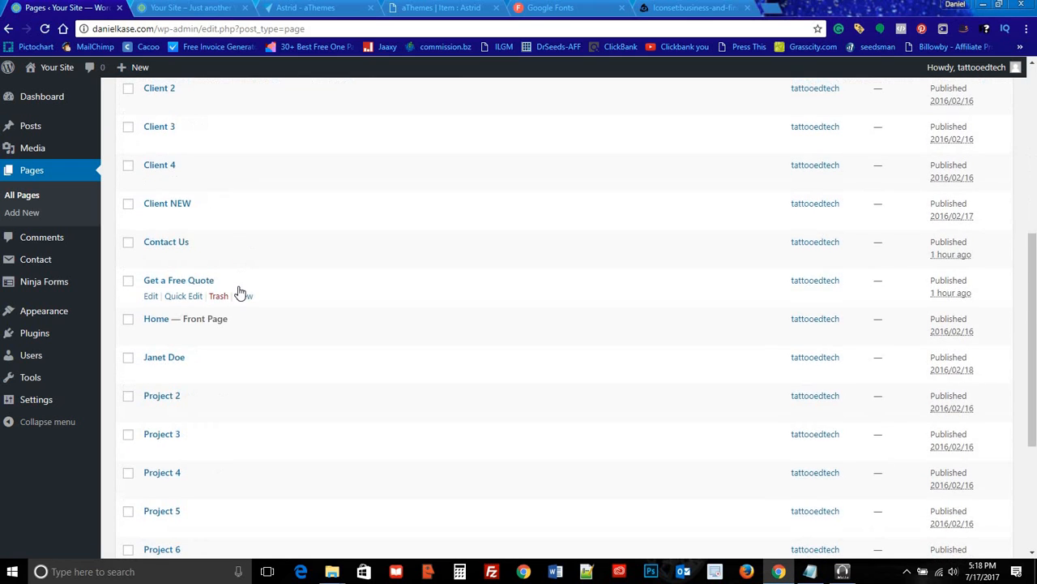
scroll(297, 281, "down", 1)
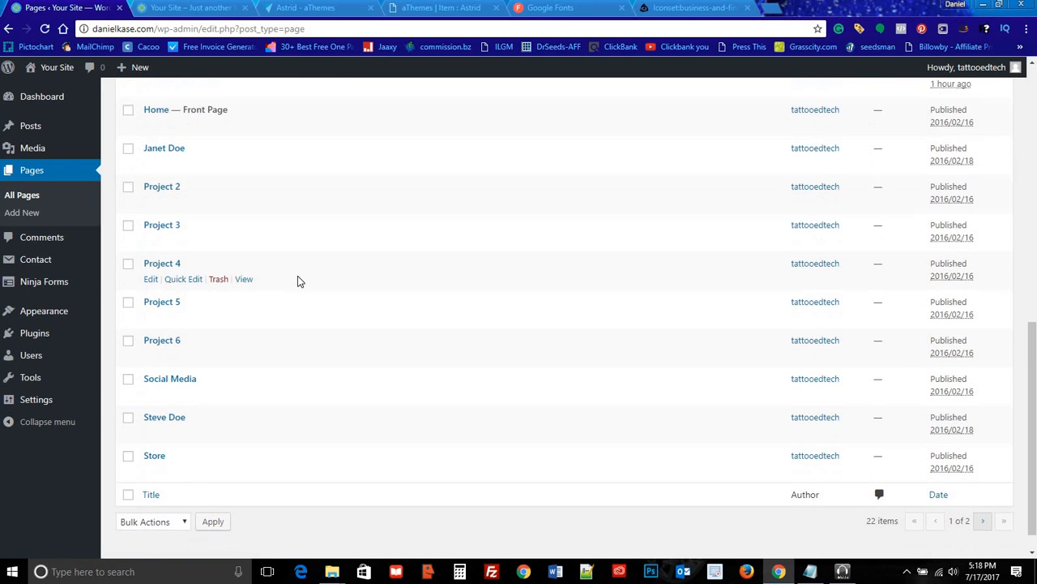
scroll(275, 302, "up", 2)
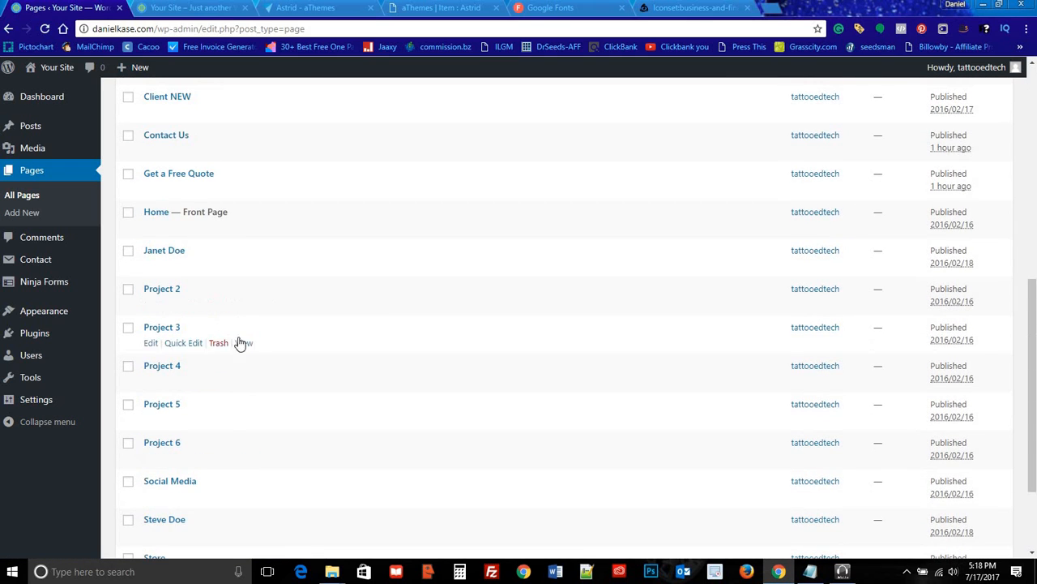
left_click(156, 290)
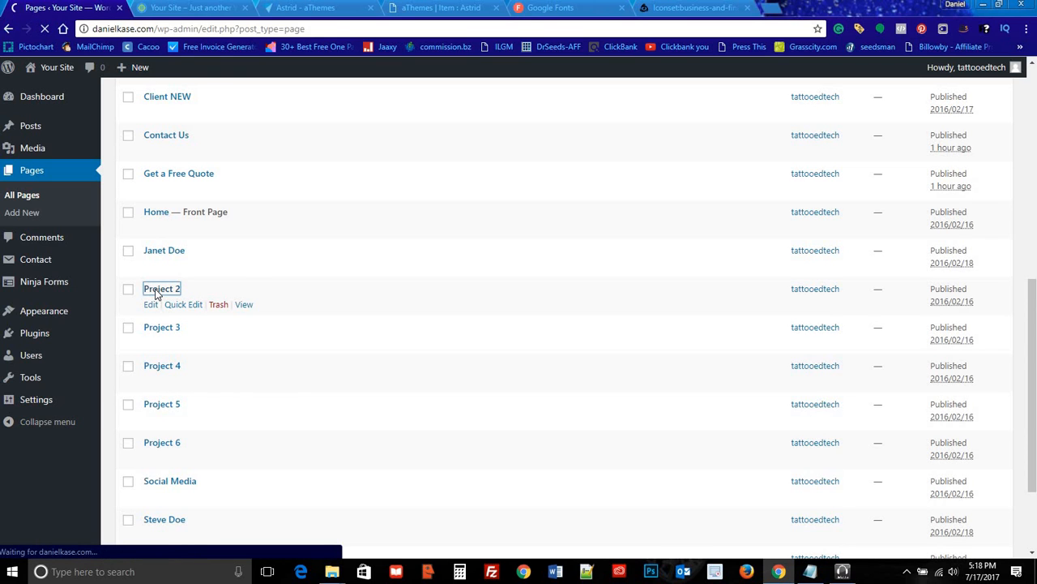
Step: Change the Project 2 page's title to Services
left_click_drag(194, 264, 116, 248)
type("SERVICES")
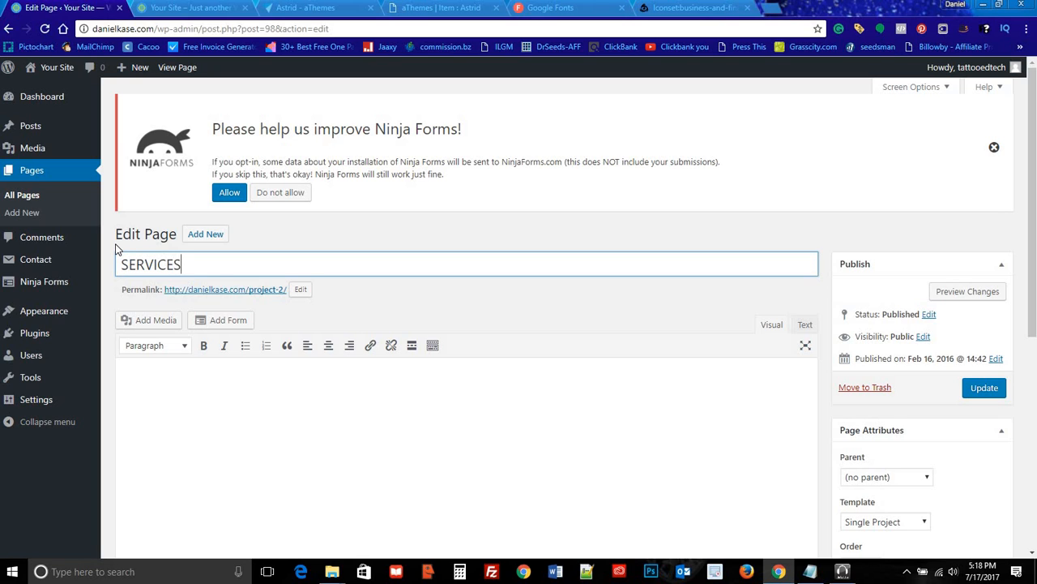
key("BackSpace")
key("BackSpace")
key("BackSpace")
key("BackSpace")
key("BackSpace")
key("BackSpace")
type("ervices")
Step: Replace the Services page's featured image with plumbing-2.png from the media library
scroll(568, 310, "down", 2)
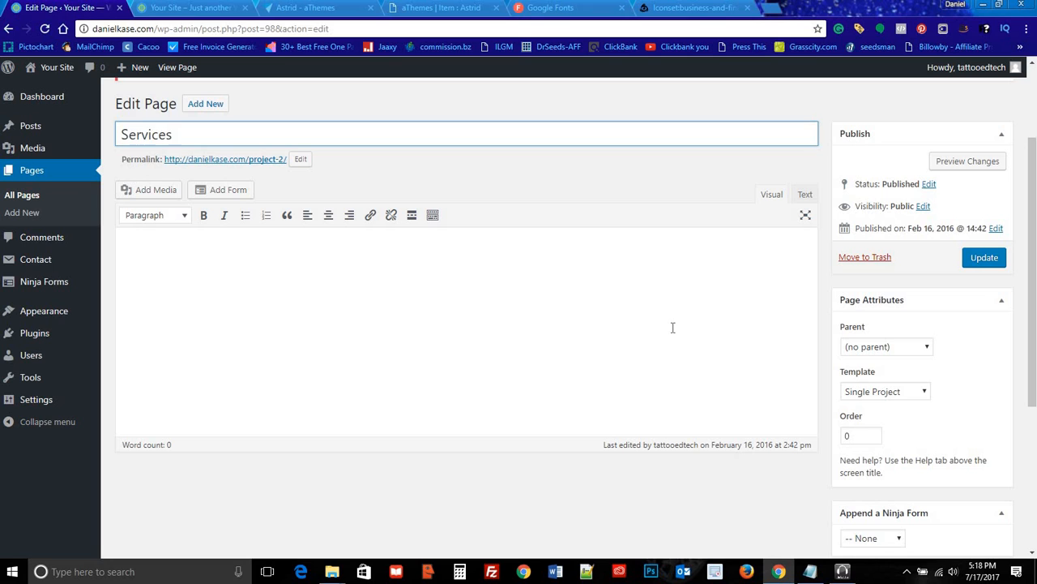
scroll(695, 324, "down", 4)
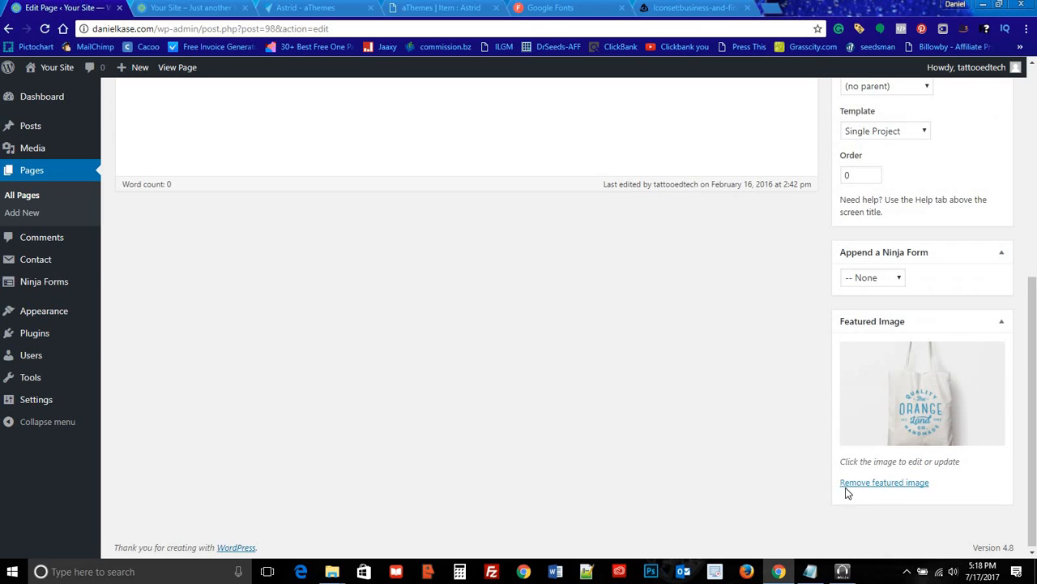
left_click(846, 489)
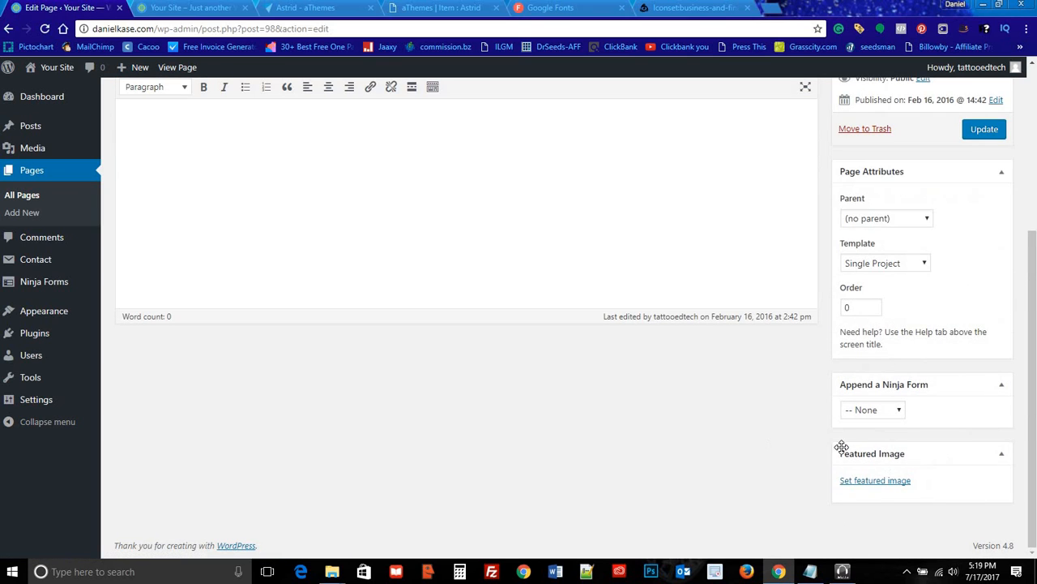
left_click(883, 483)
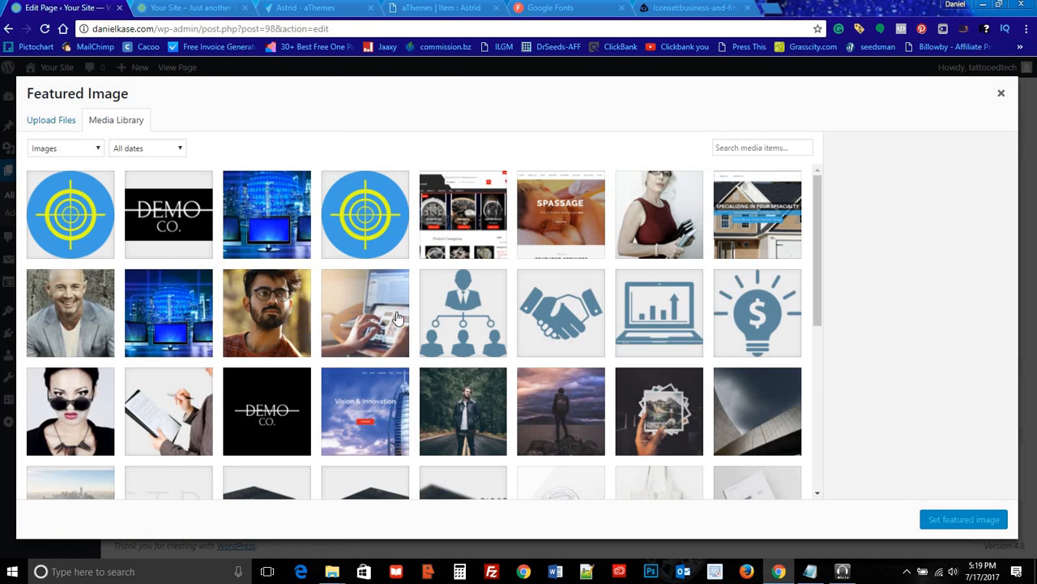
scroll(268, 316, "down", 3)
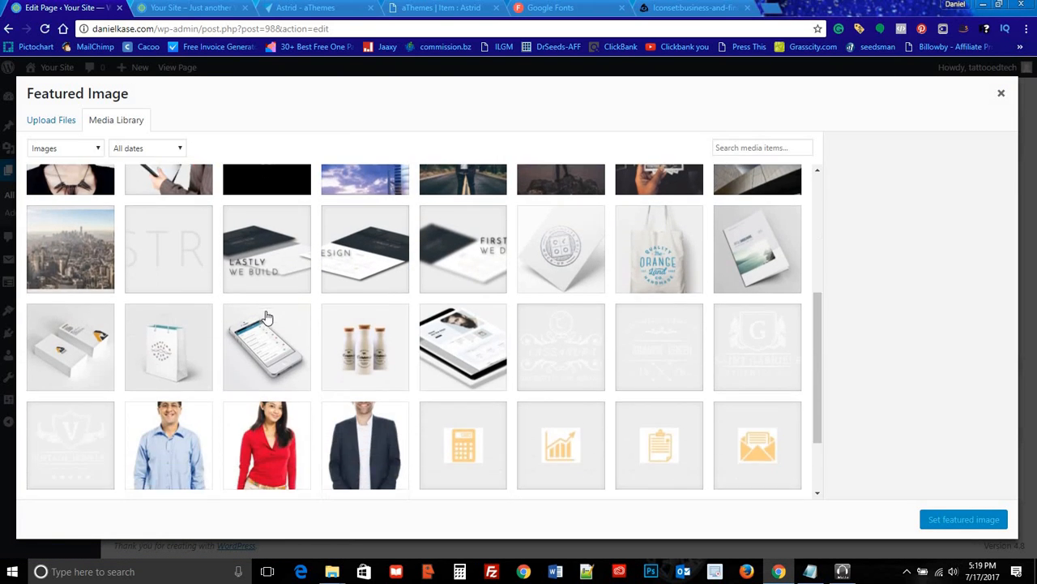
scroll(268, 316, "down", 2)
scroll(271, 318, "up", 5)
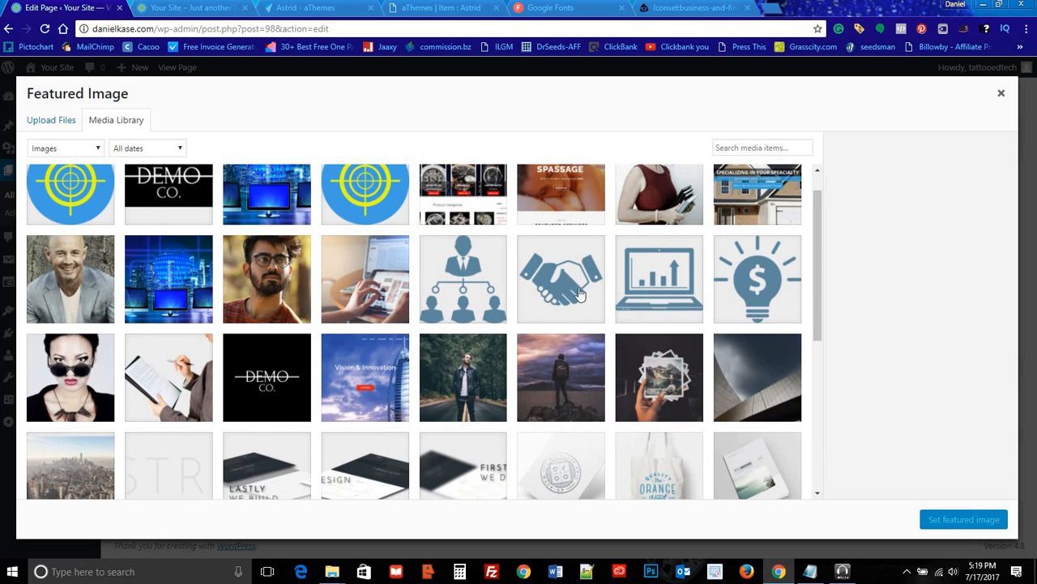
left_click(752, 202)
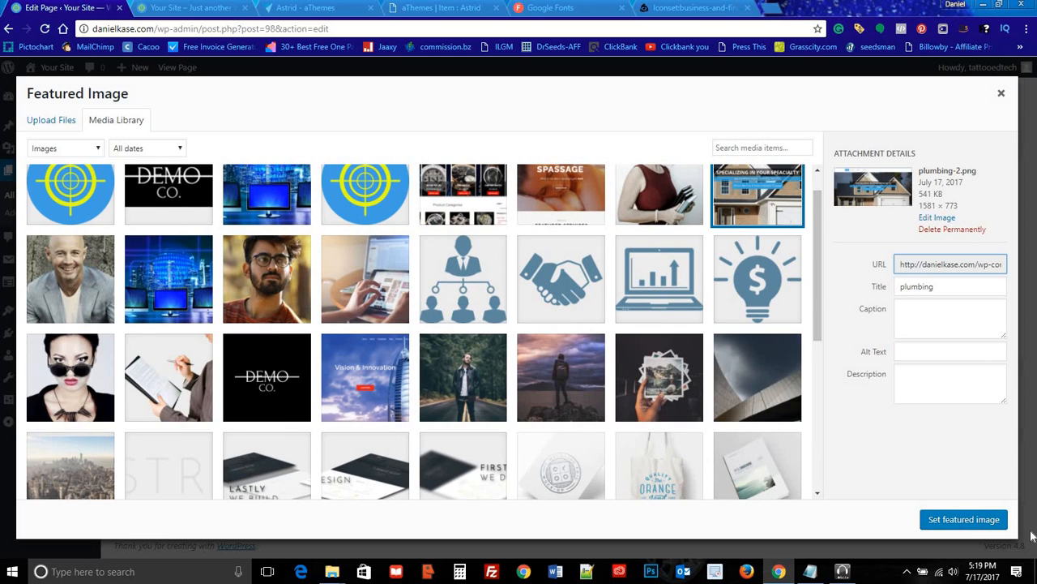
left_click(973, 520)
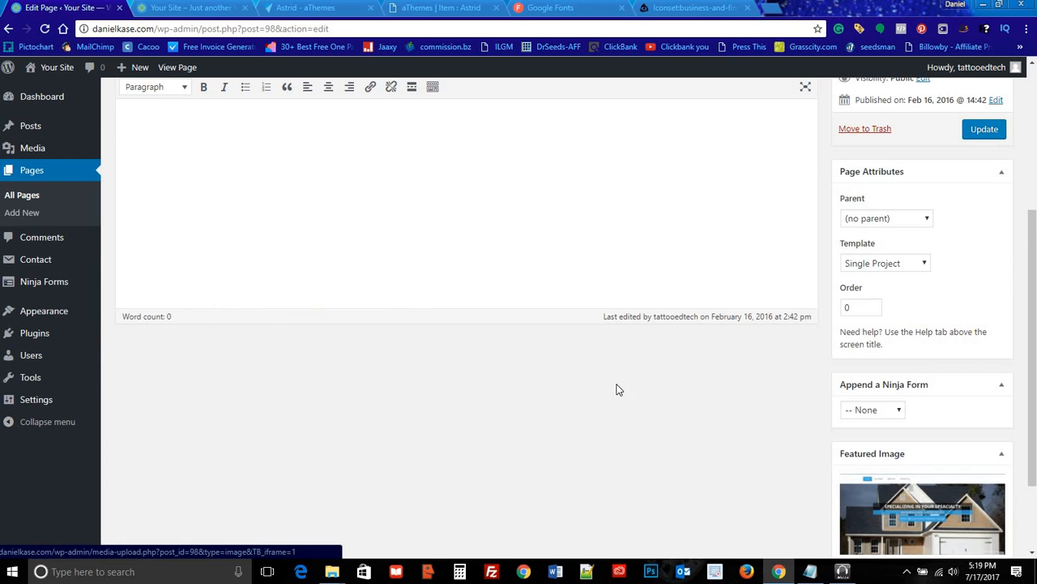
scroll(547, 378, "up", 3)
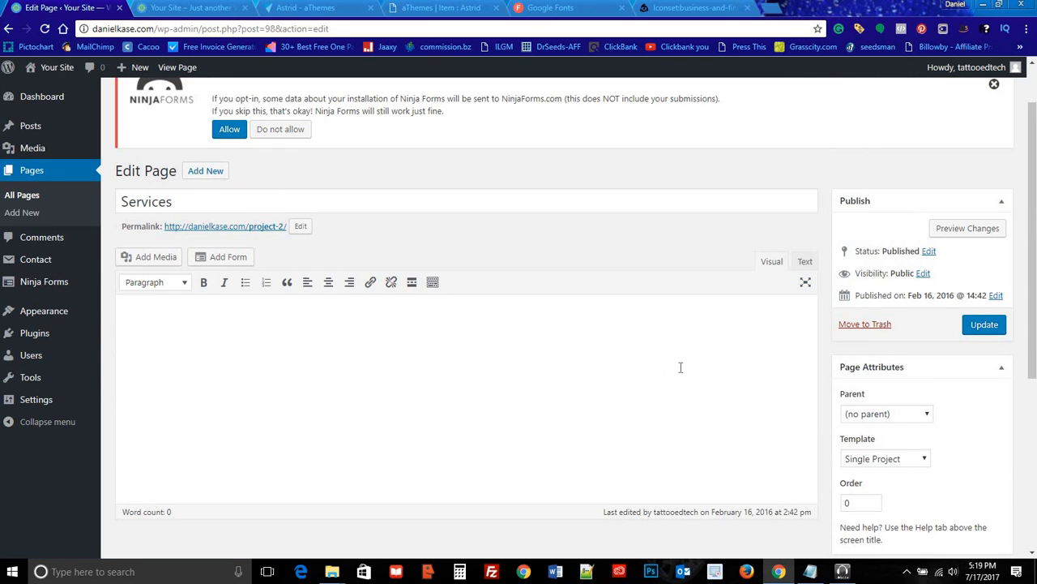
scroll(641, 347, "down", 2)
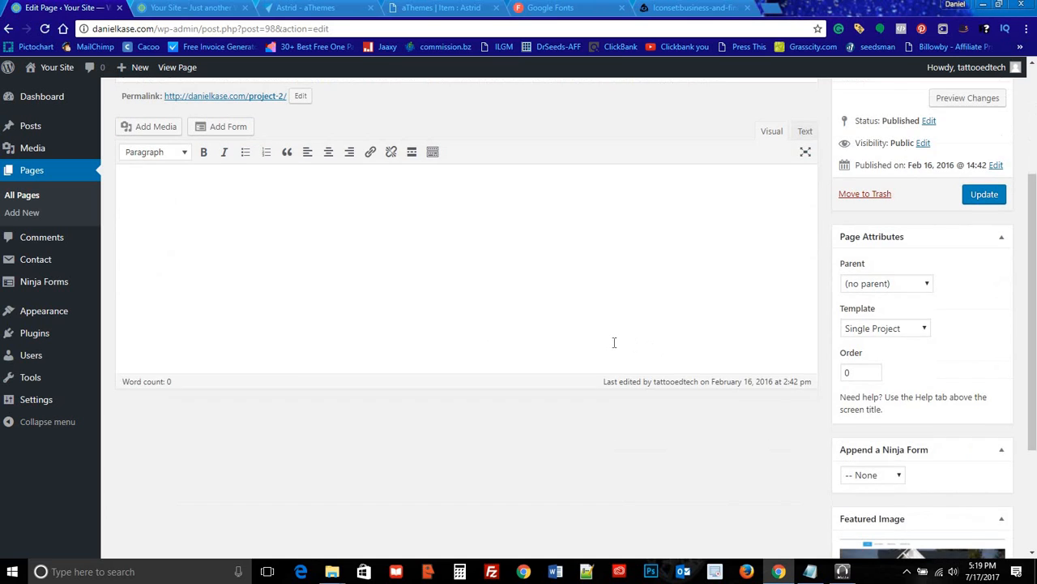
scroll(710, 324, "down", 3)
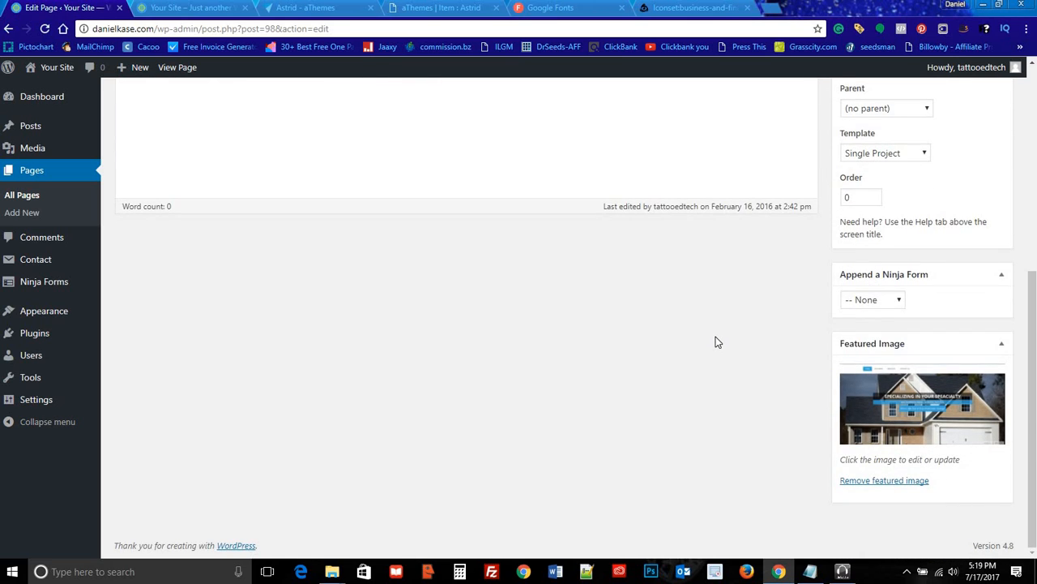
scroll(716, 342, "up", 5)
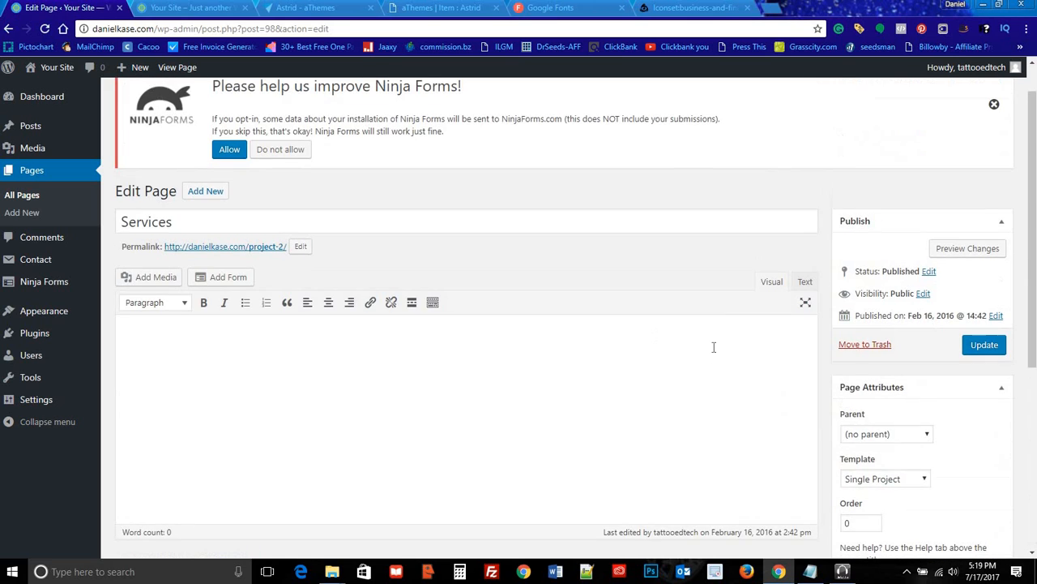
left_click(313, 344)
type("http://www.")
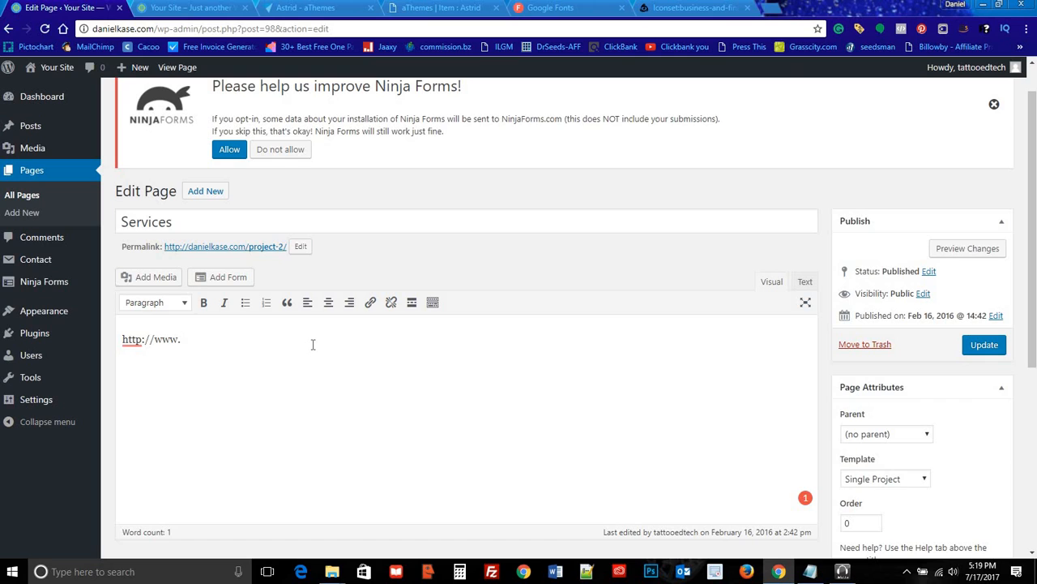
type("google.com")
left_click_drag(233, 338, 127, 338)
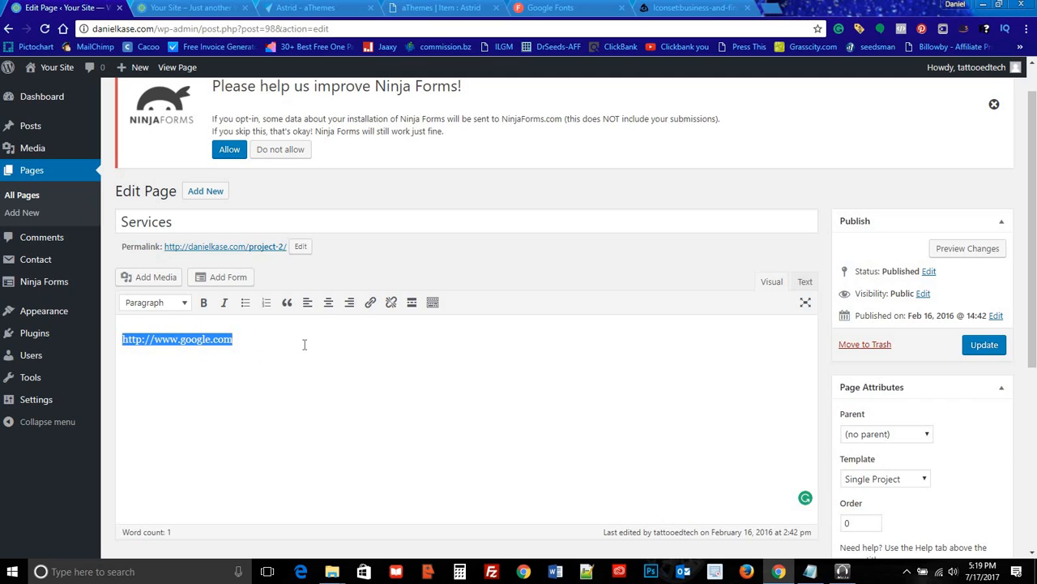
left_click(370, 303)
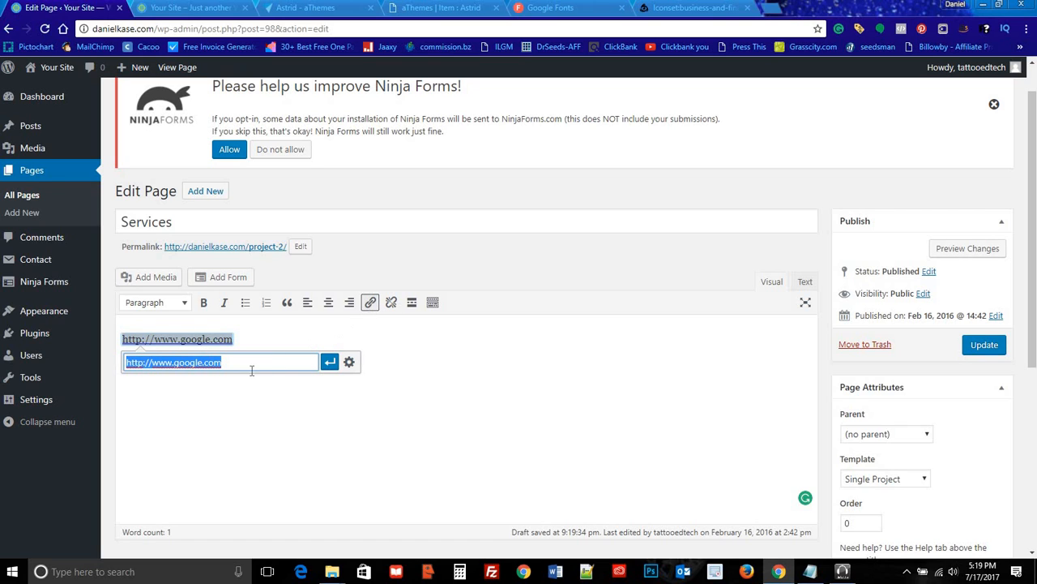
left_click(329, 361)
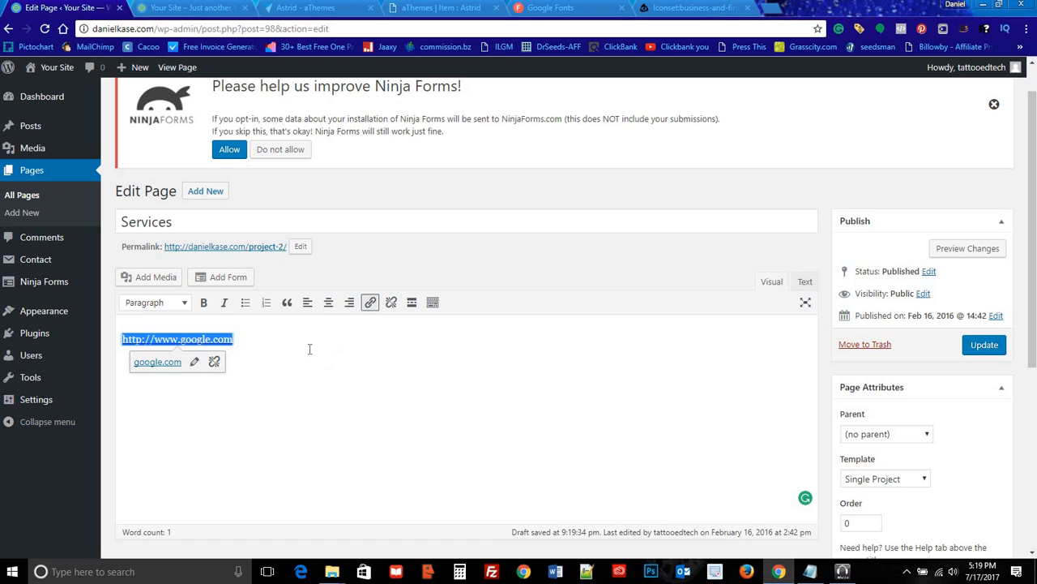
left_click(295, 340)
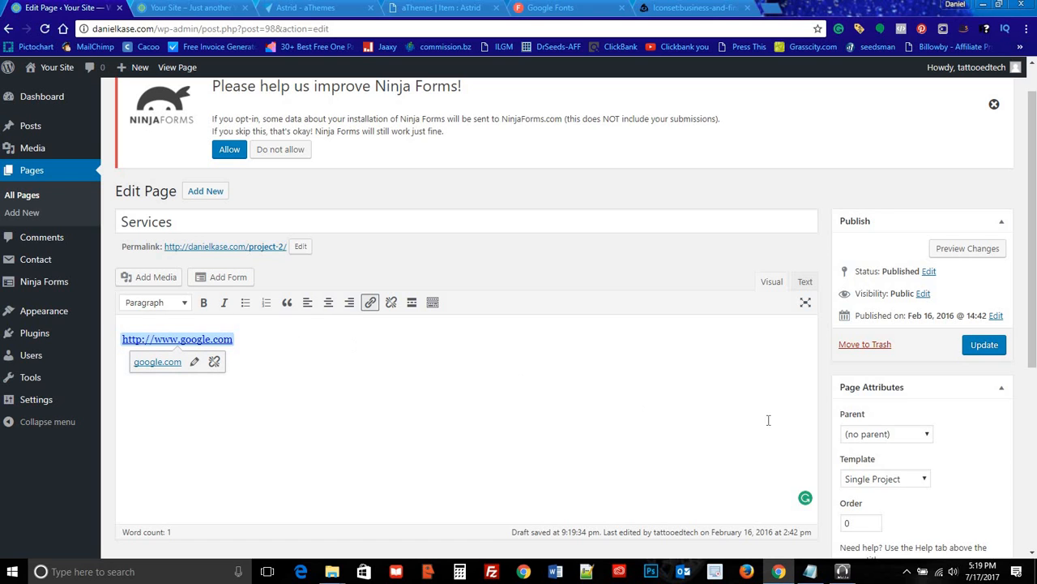
scroll(962, 443, "down", 2)
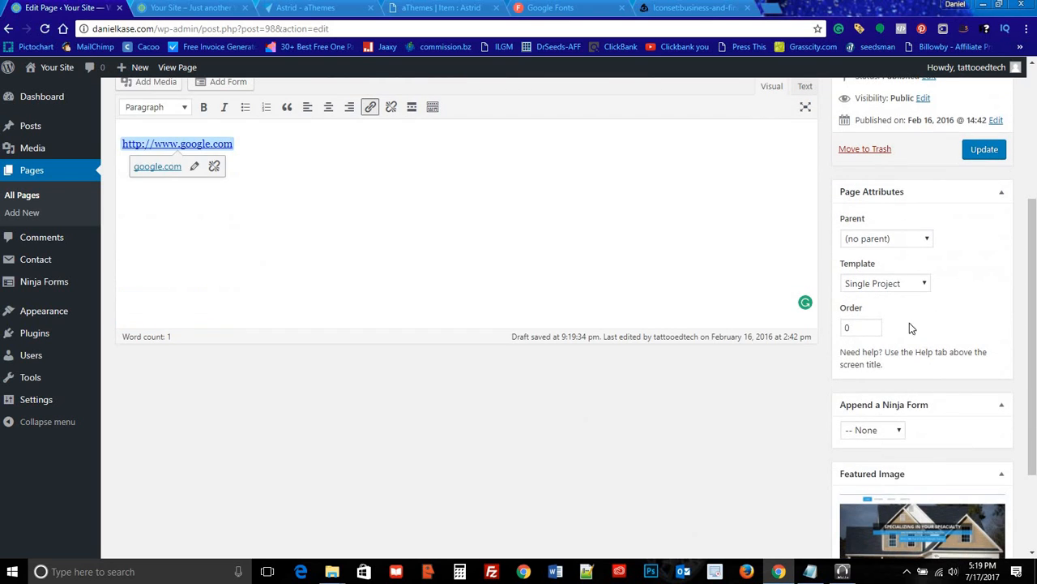
scroll(965, 324, "up", 2)
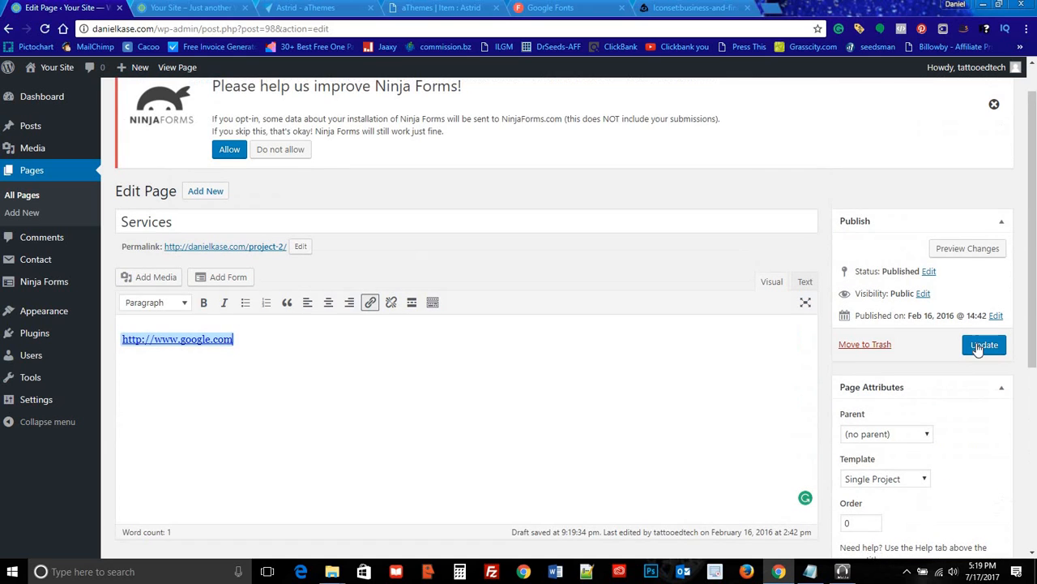
left_click(984, 344)
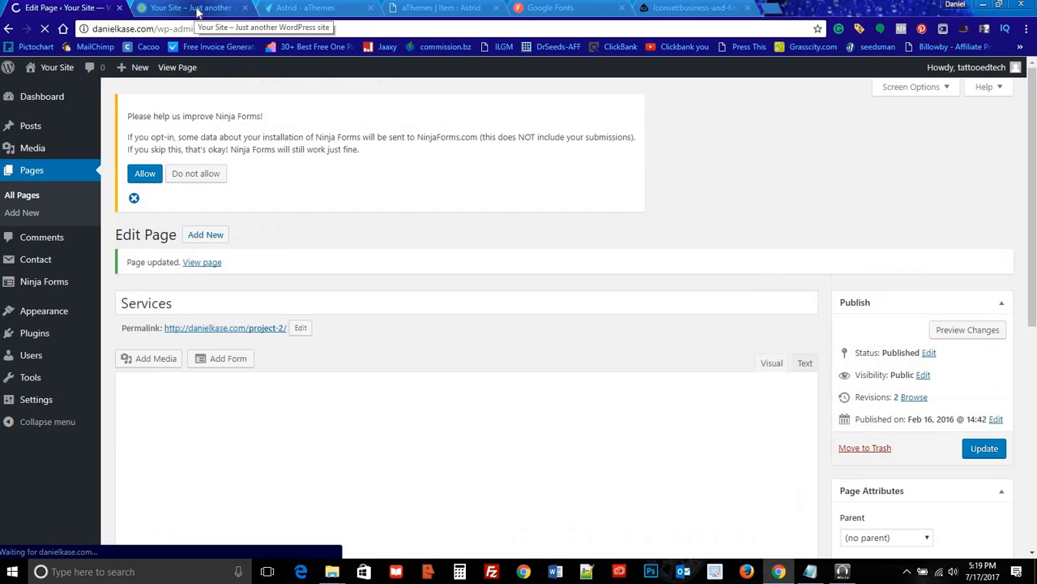
Step: Reload the live homepage to check the project images in the Recent Projects section
left_click(198, 9)
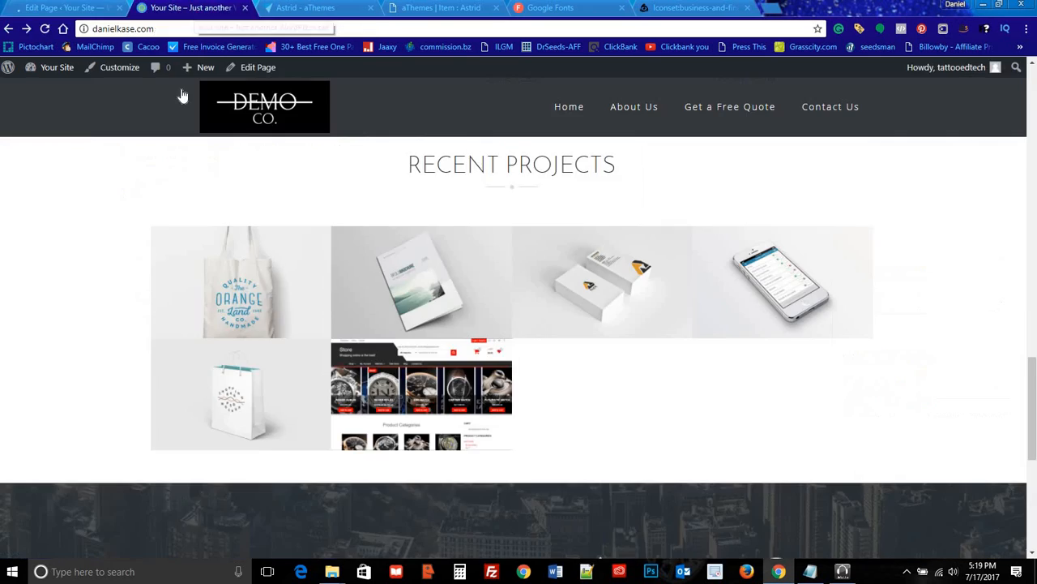
left_click(46, 29)
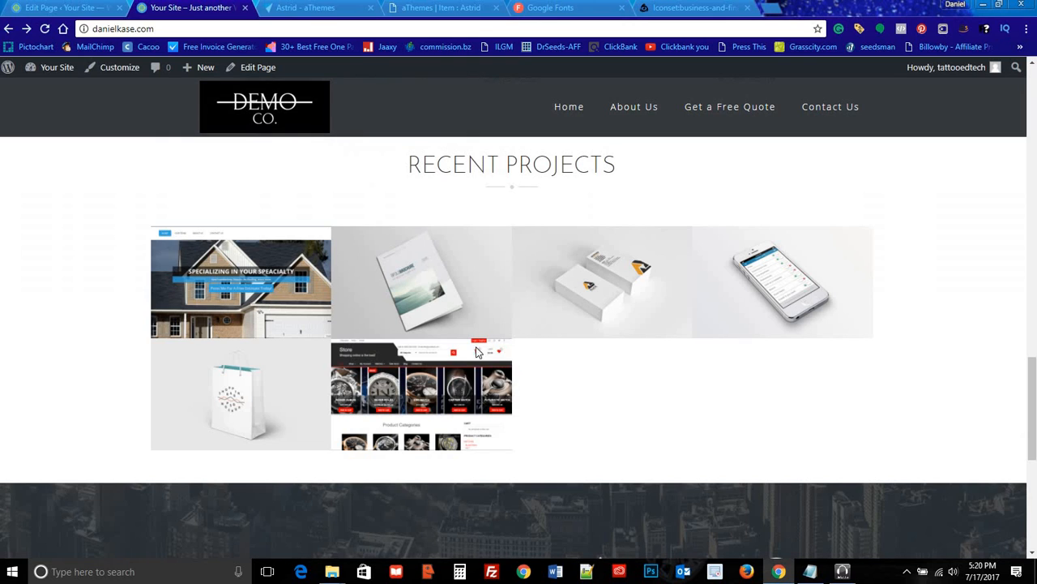
Step: Open the Project 3 page for editing and change its title to Spa
left_click(76, 8)
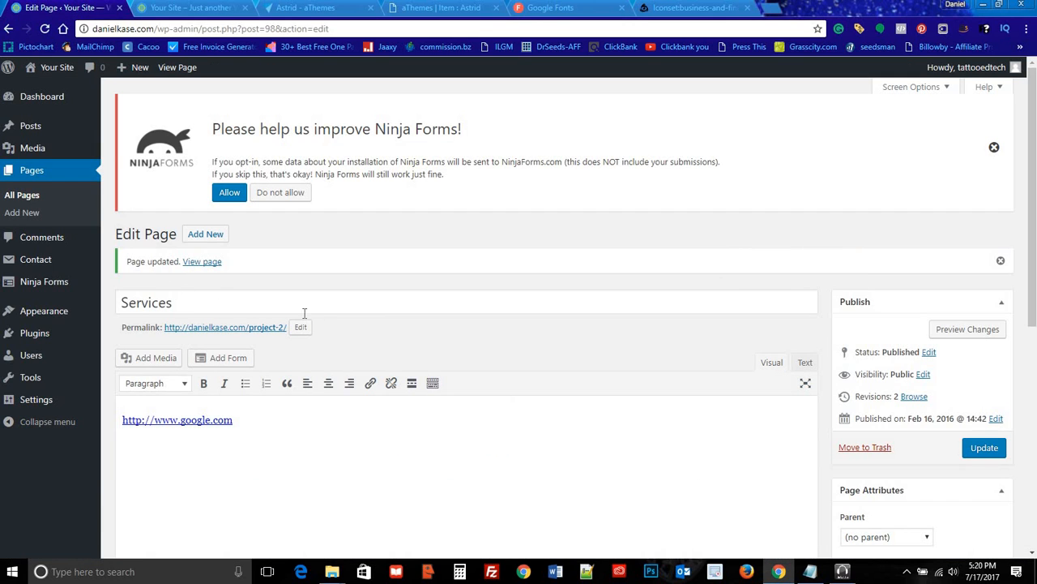
left_click(25, 196)
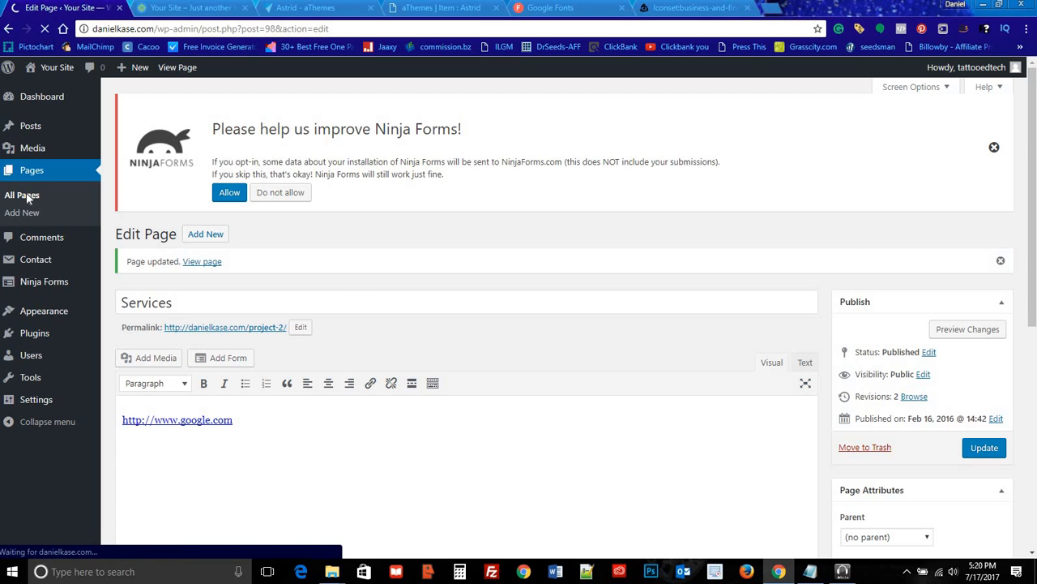
scroll(272, 239, "down", 3)
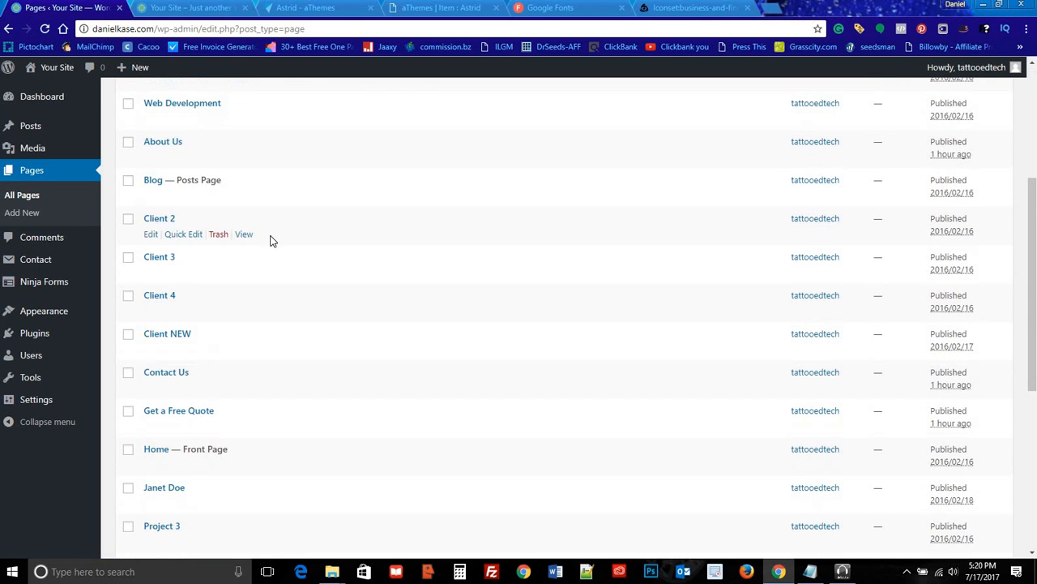
scroll(268, 254, "down", 5)
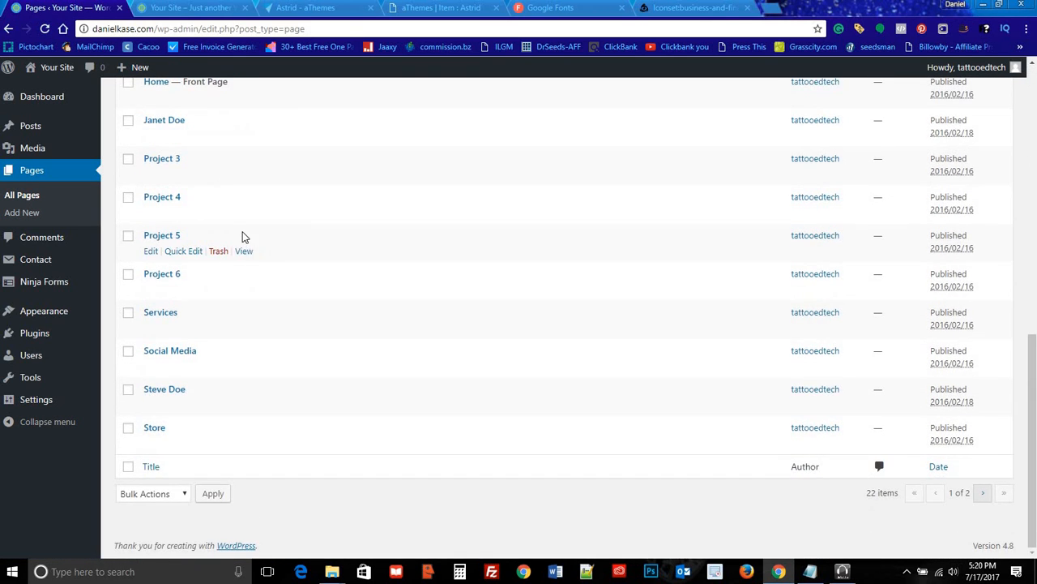
scroll(241, 236, "up", 1)
left_click(169, 225)
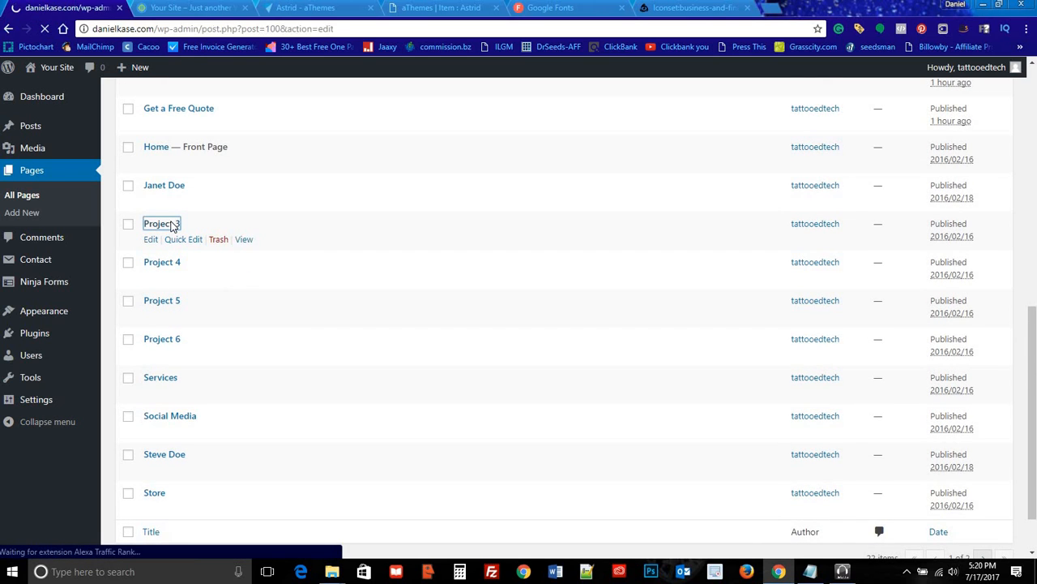
left_click_drag(188, 263, 124, 256)
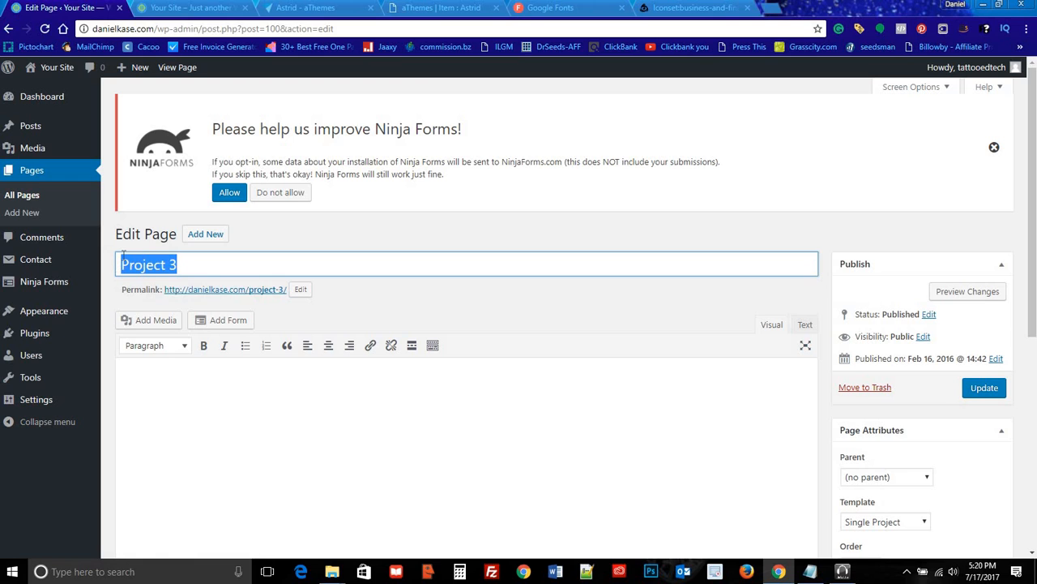
type("Spa")
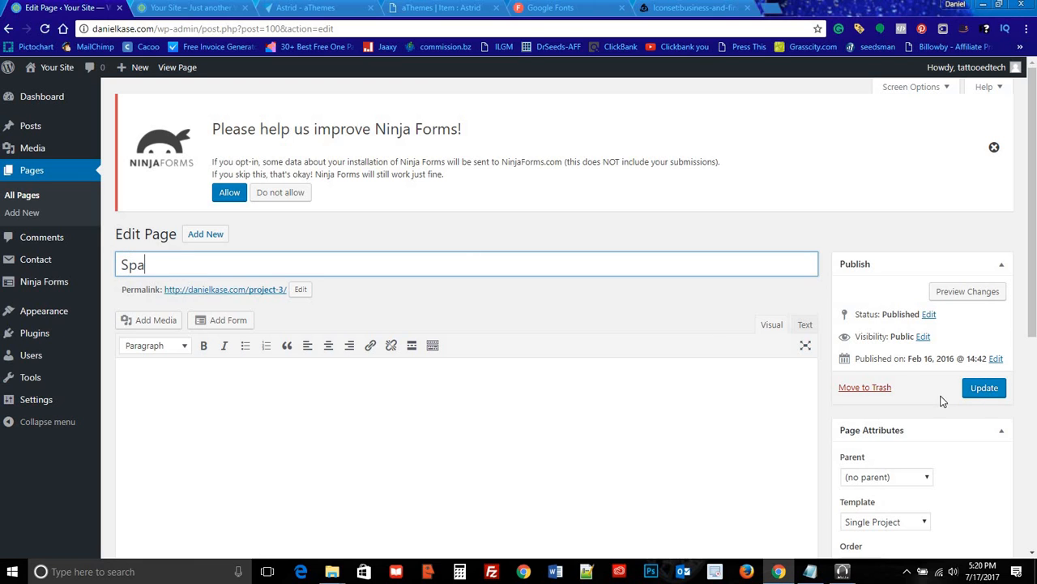
Step: Replace the Spa page's featured image with spa-2.png from the media library
scroll(891, 403, "down", 2)
scroll(892, 402, "down", 3)
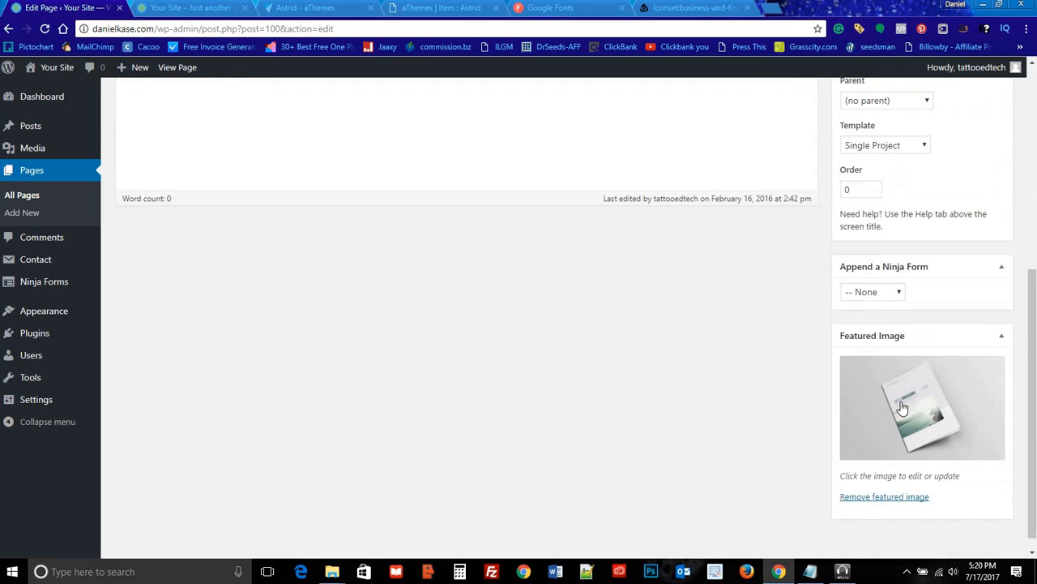
left_click(891, 485)
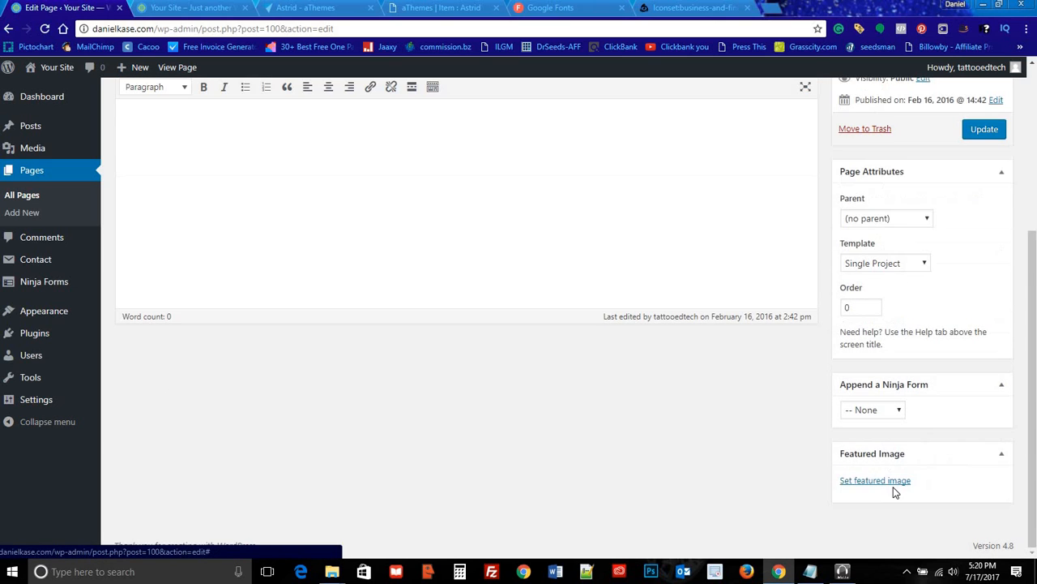
left_click(882, 483)
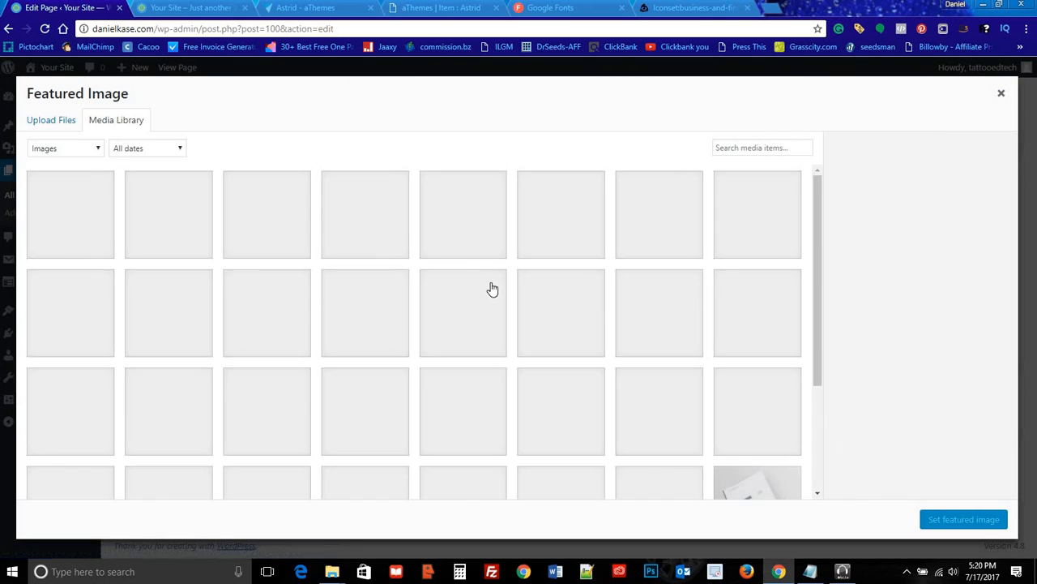
left_click(542, 227)
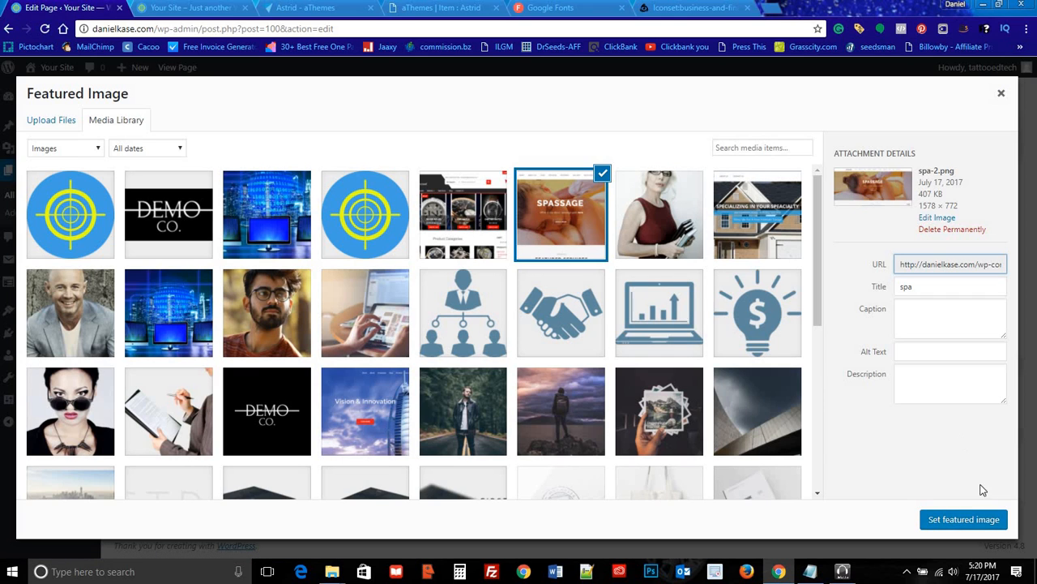
left_click(957, 521)
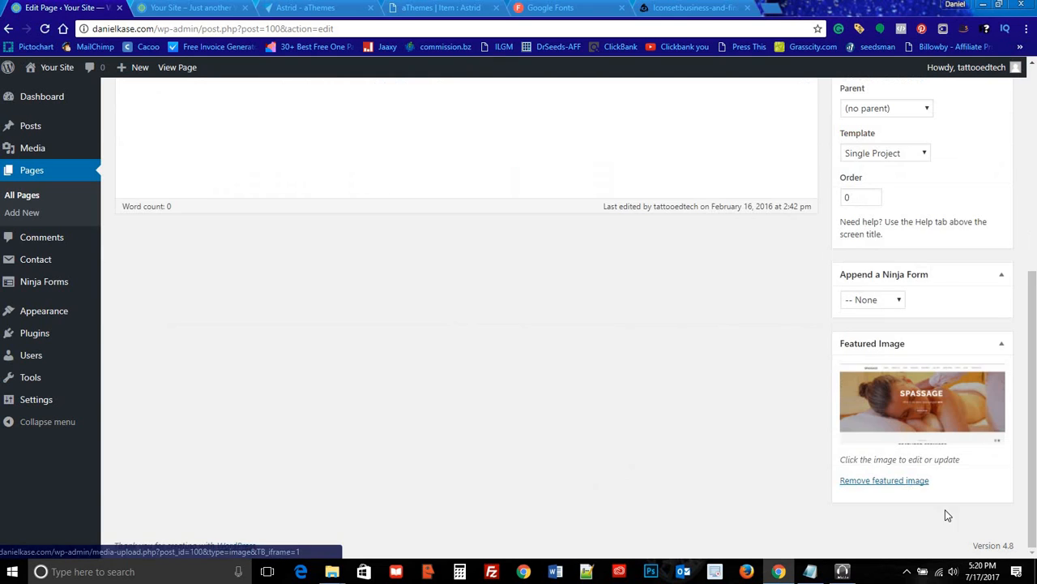
scroll(660, 417, "up", 1)
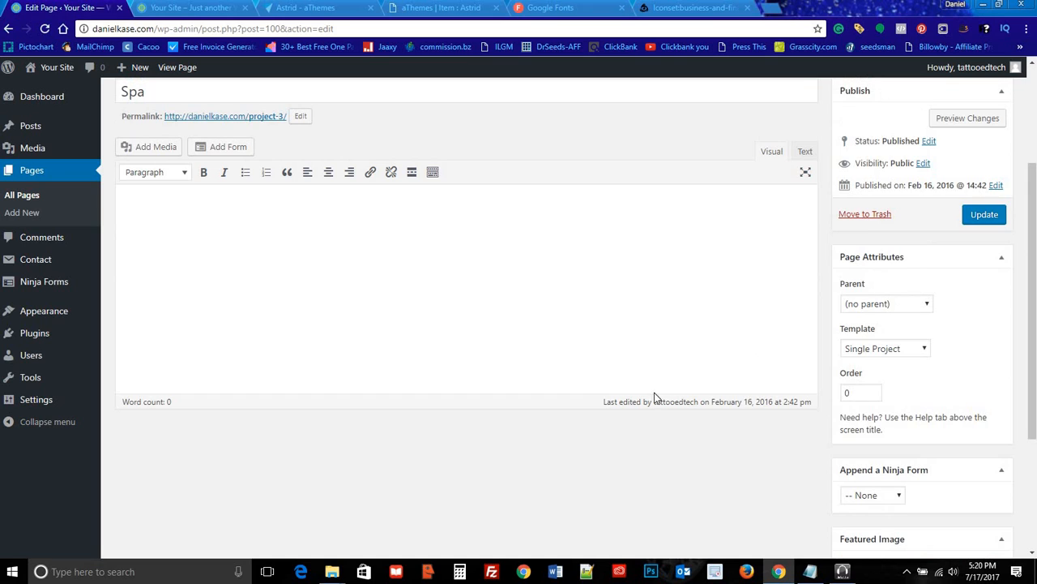
scroll(602, 381, "up", 2)
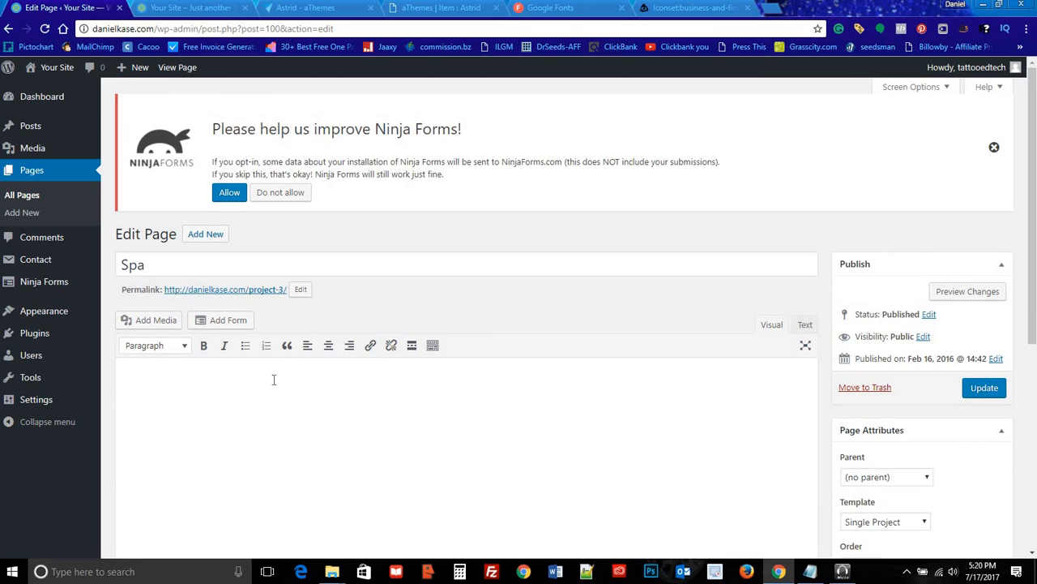
left_click(273, 379)
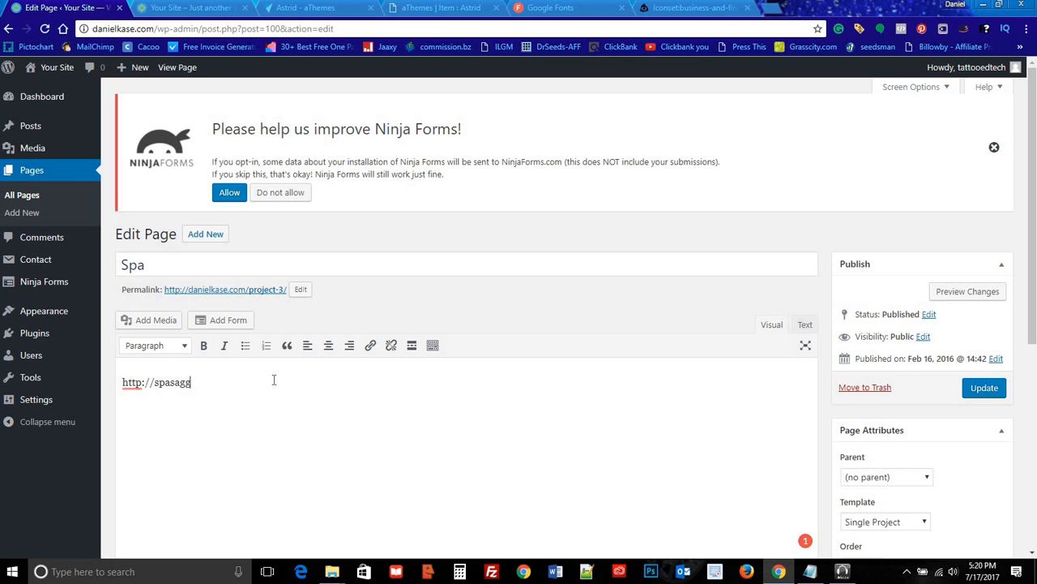
type(".co.nf")
left_click_drag(228, 380, 123, 381)
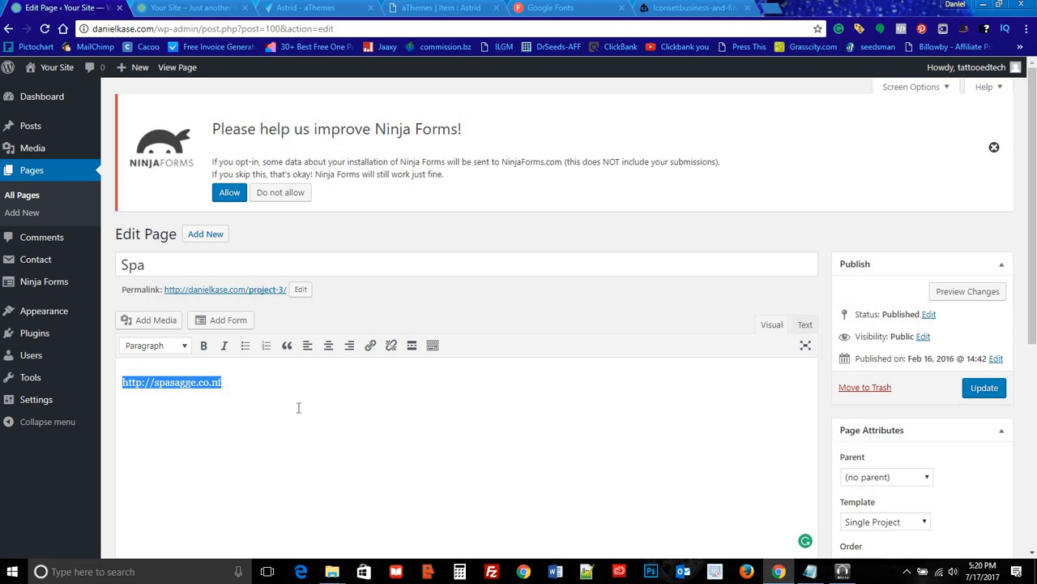
left_click(371, 346)
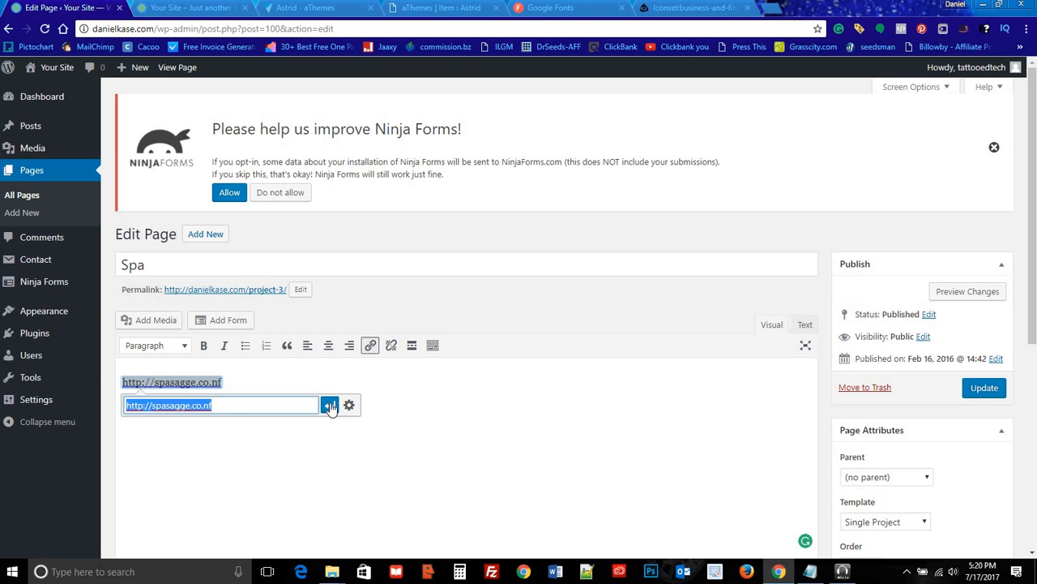
left_click(330, 405)
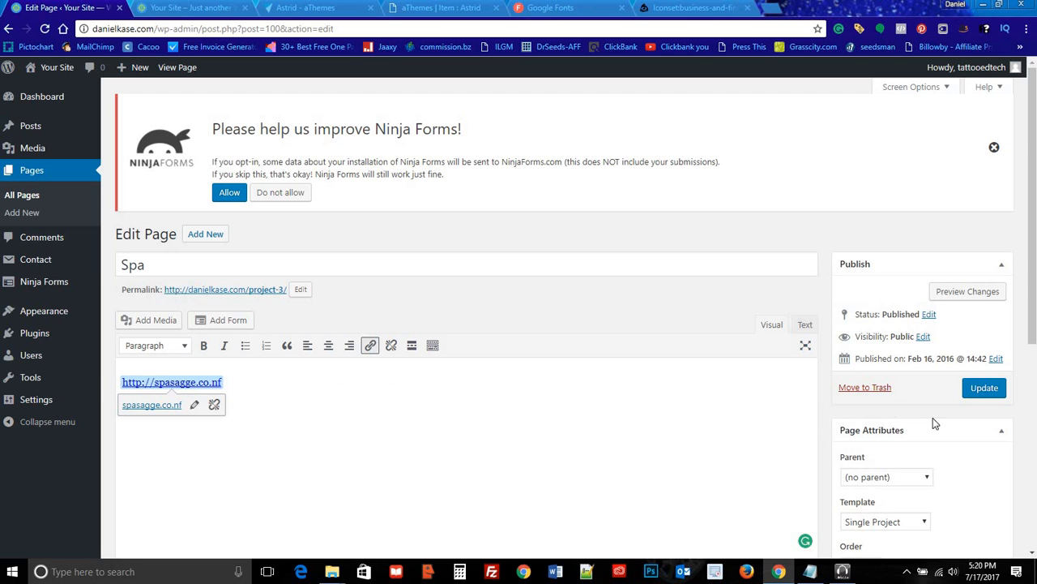
scroll(933, 442, "down", 2)
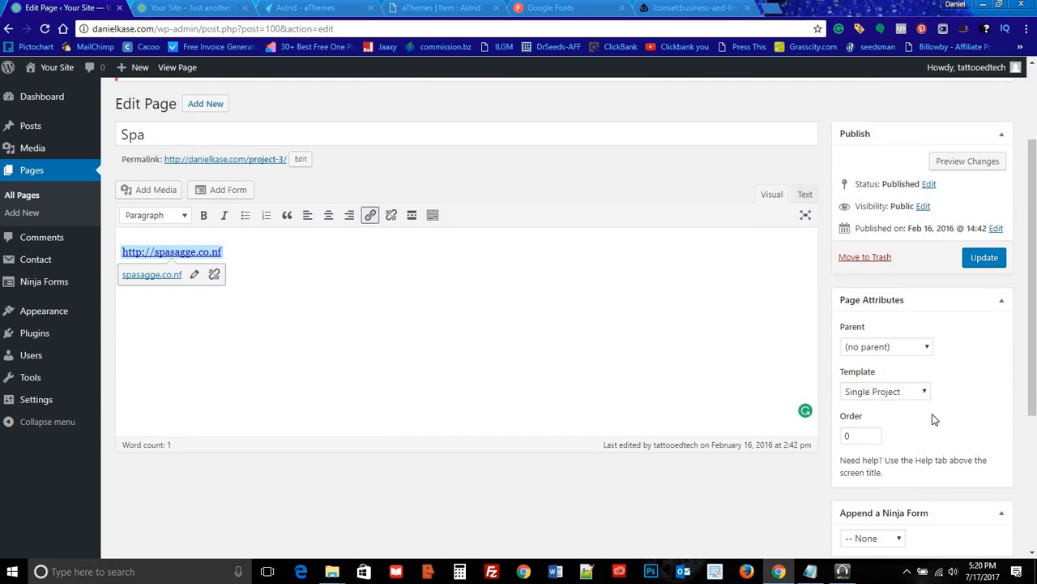
scroll(933, 421, "down", 2)
scroll(957, 316, "up", 4)
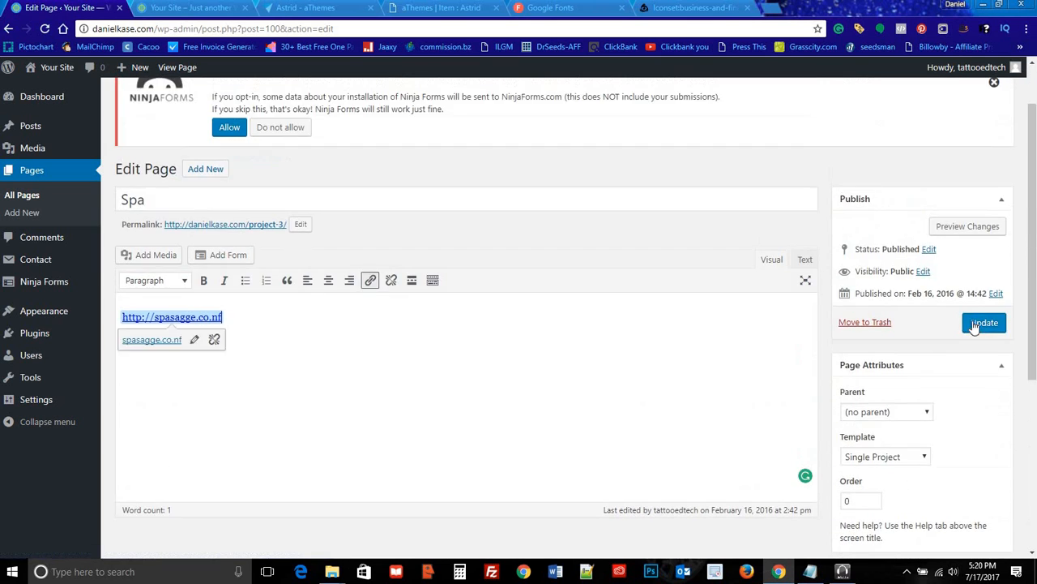
left_click(979, 324)
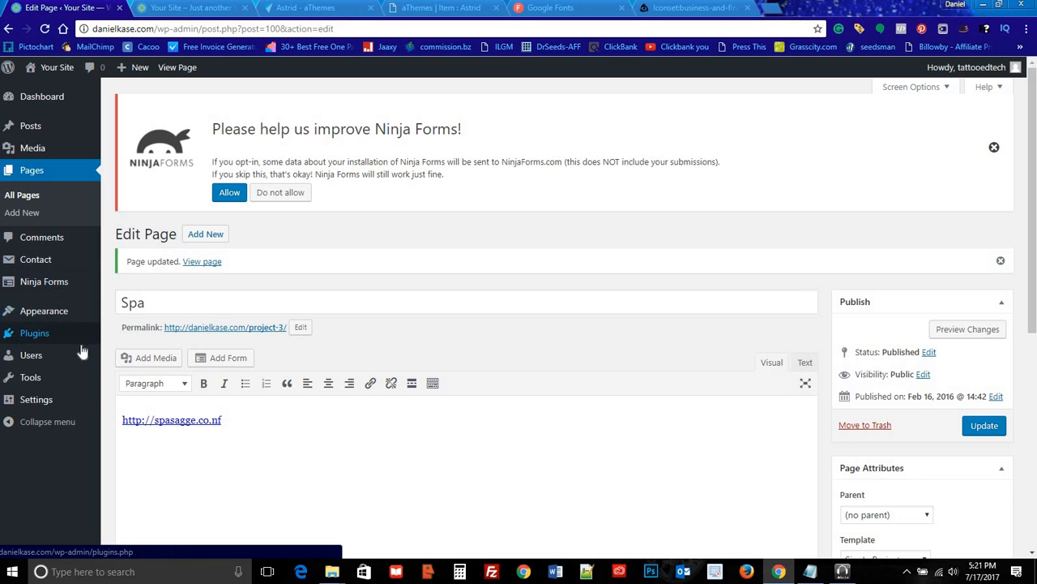
Step: Open the Project 4 page for editing and replace its featured image with biz-2.png from the media library
left_click(35, 196)
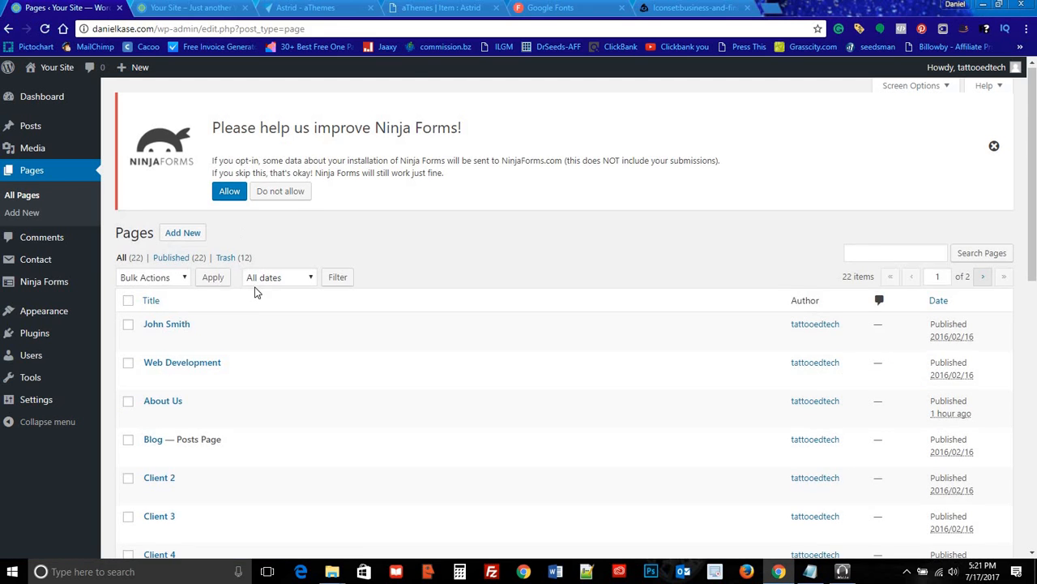
scroll(254, 292, "down", 2)
scroll(359, 269, "down", 2)
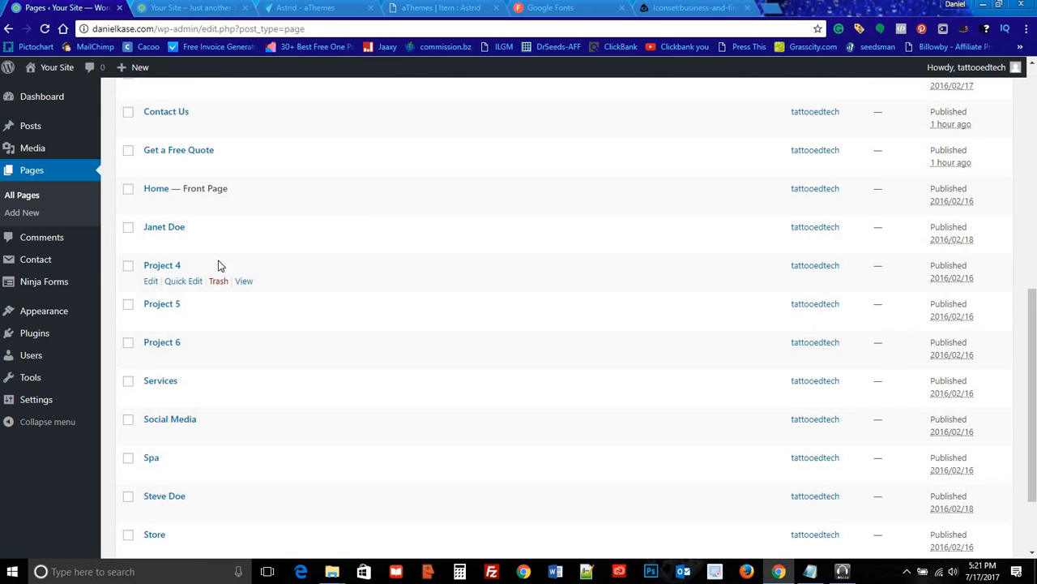
left_click(164, 268)
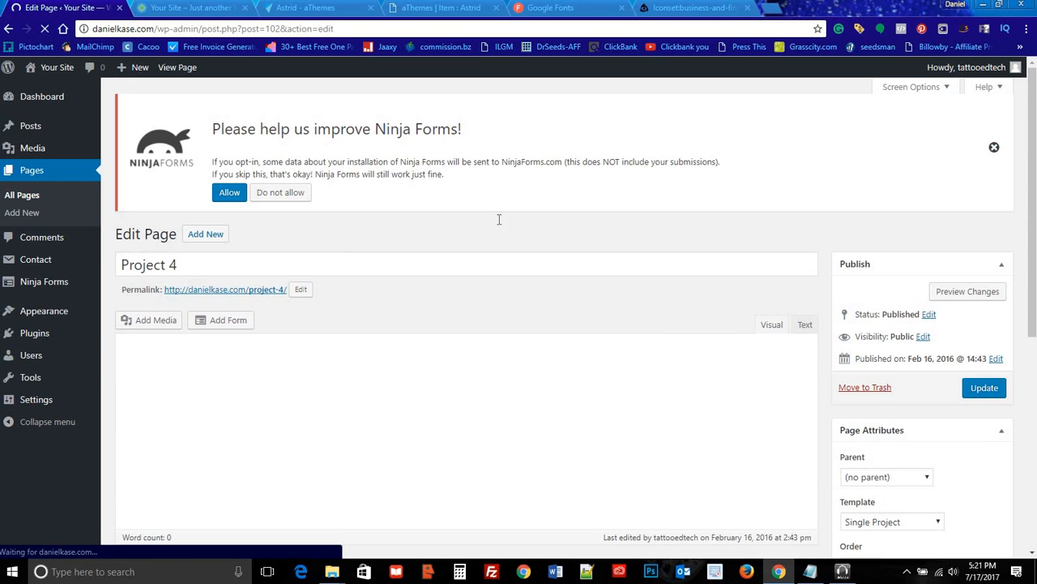
scroll(799, 375, "down", 3)
scroll(867, 415, "down", 2)
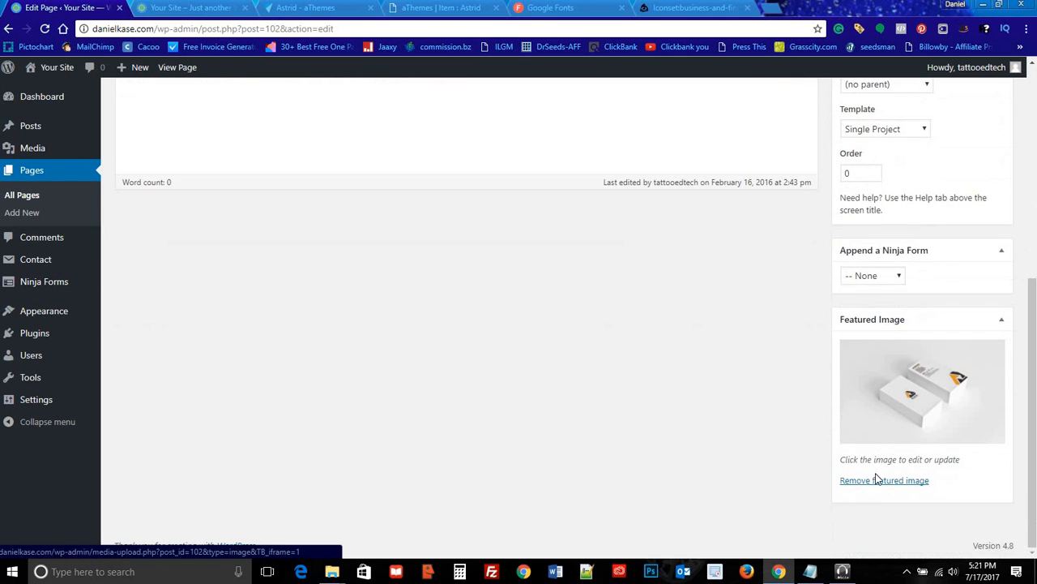
left_click(874, 483)
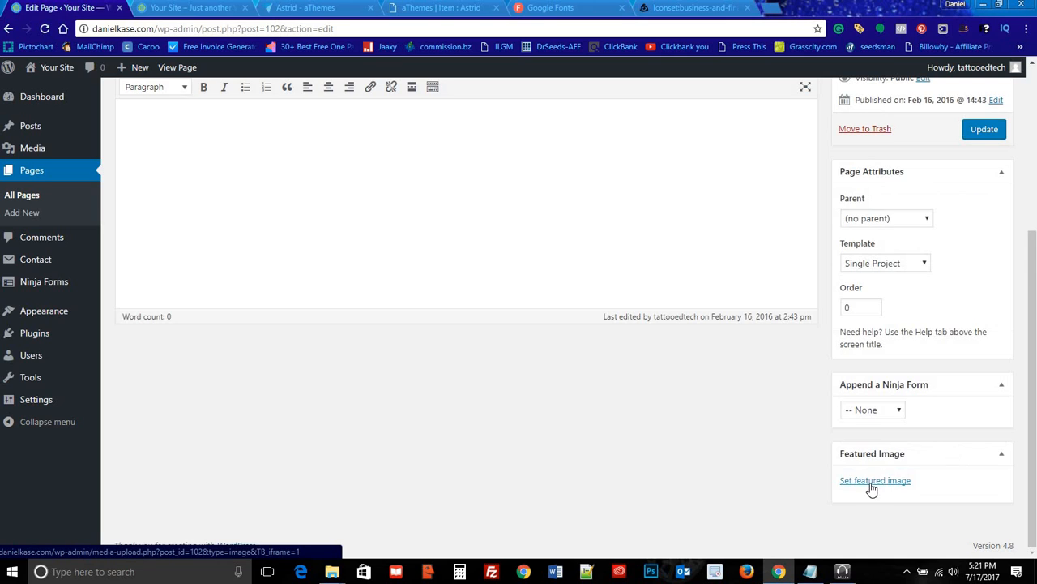
left_click(875, 481)
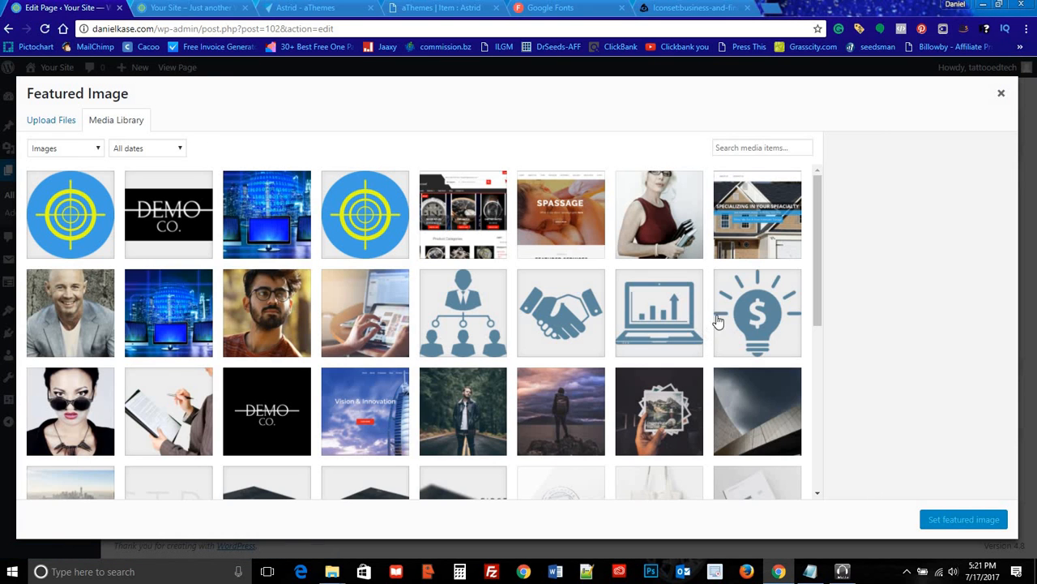
left_click(359, 402)
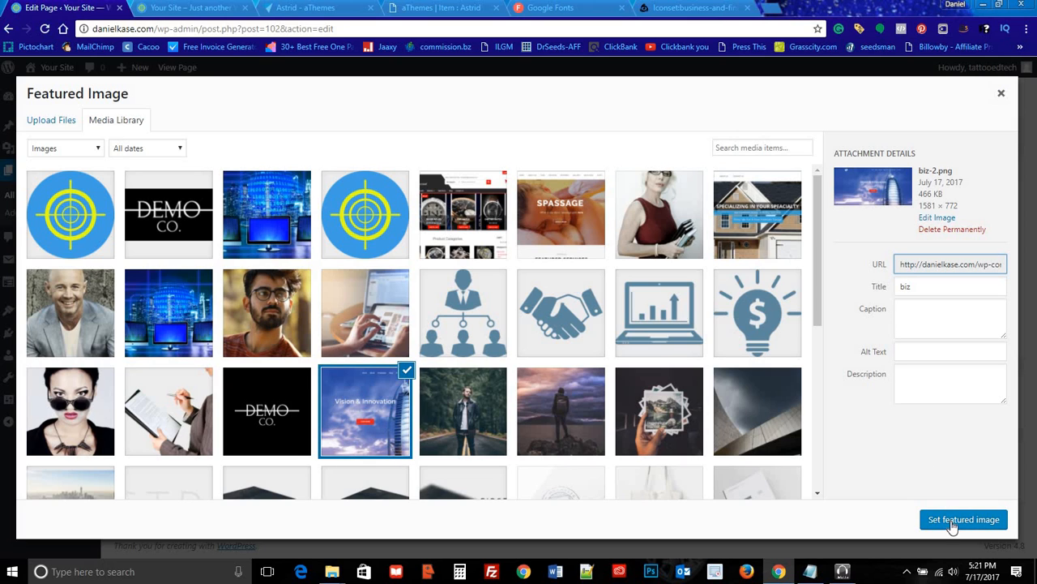
left_click(948, 522)
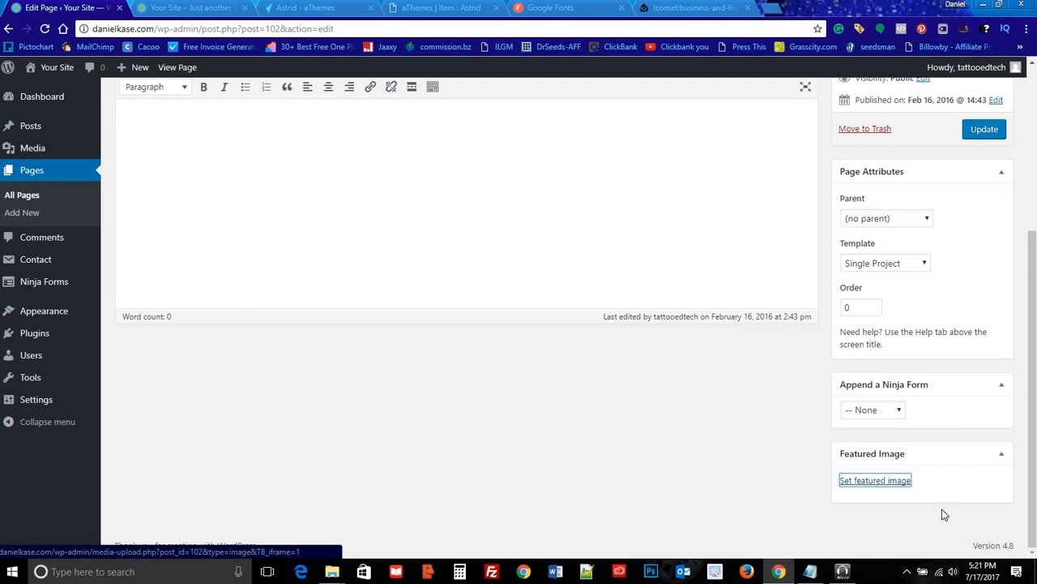
scroll(274, 389, "up", 1)
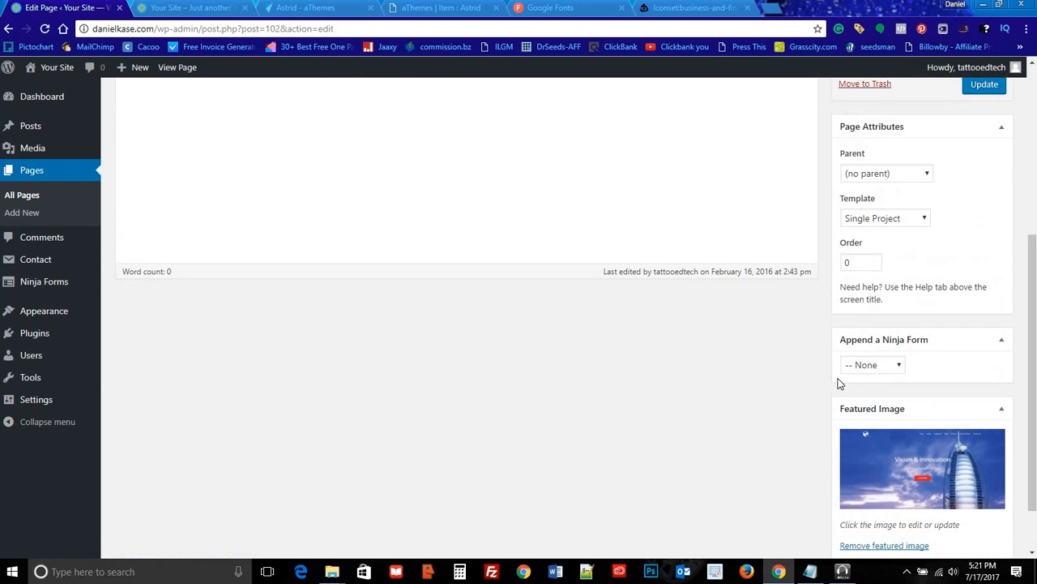
scroll(234, 255, "up", 2)
left_click(230, 237)
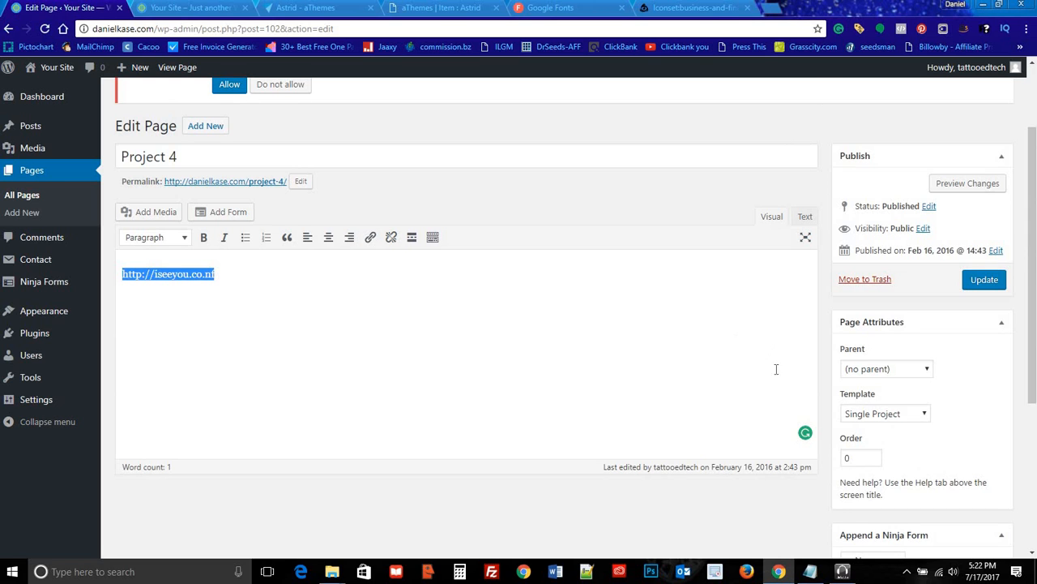
scroll(776, 369, "down", 4)
scroll(340, 369, "up", 5)
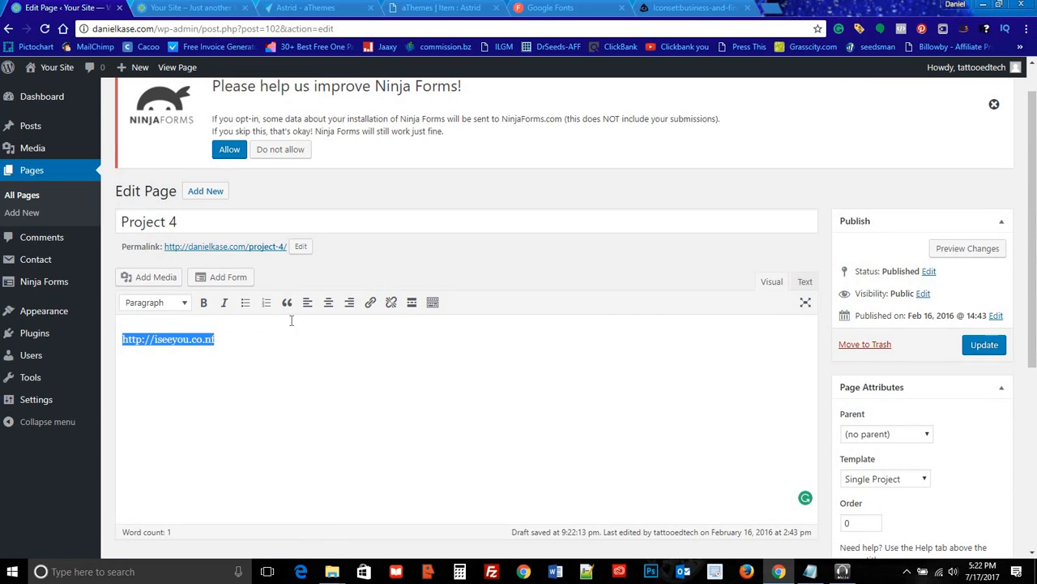
left_click(370, 303)
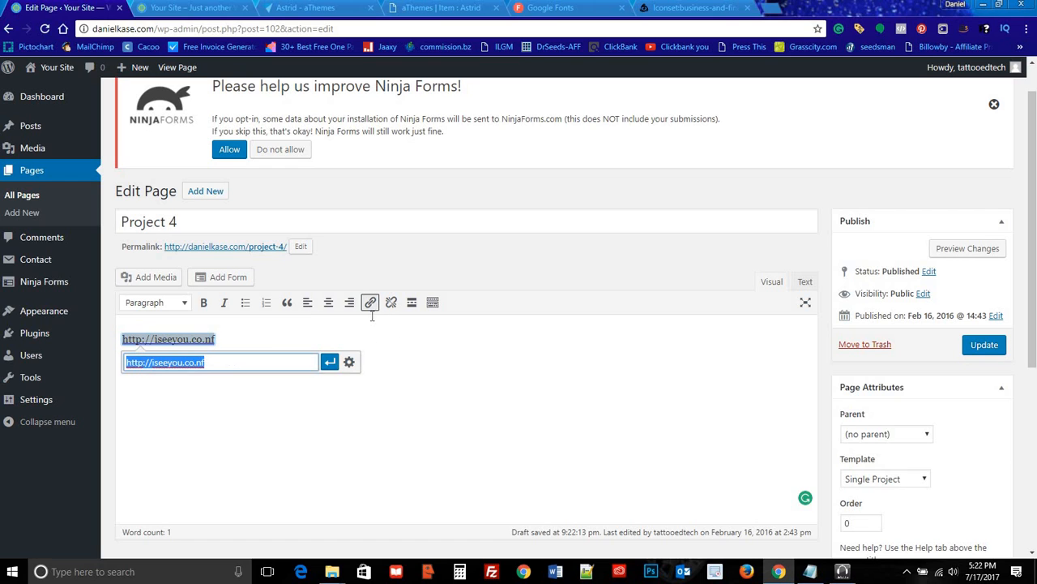
left_click(329, 361)
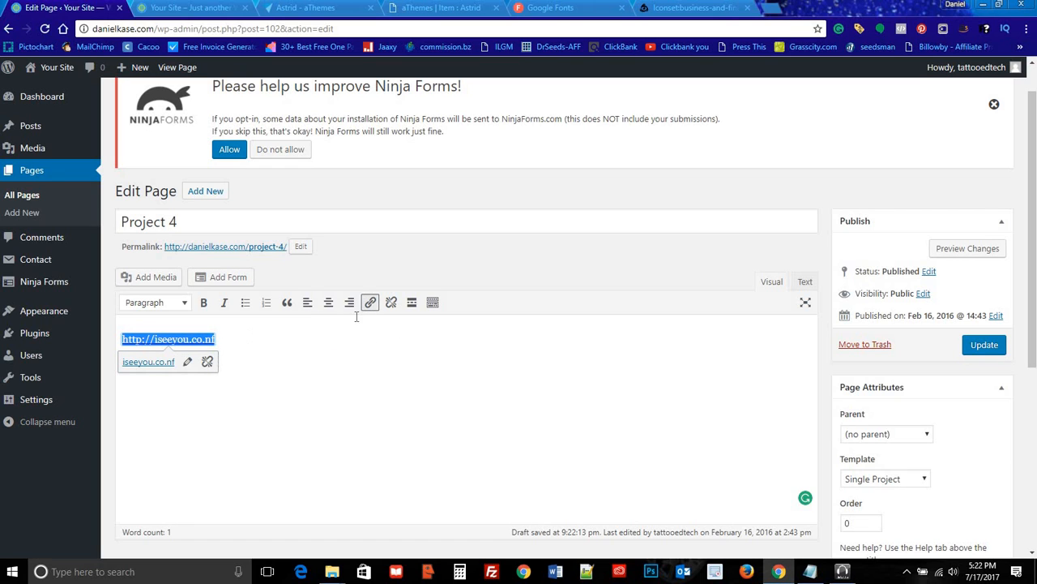
left_click(370, 303)
left_click(348, 362)
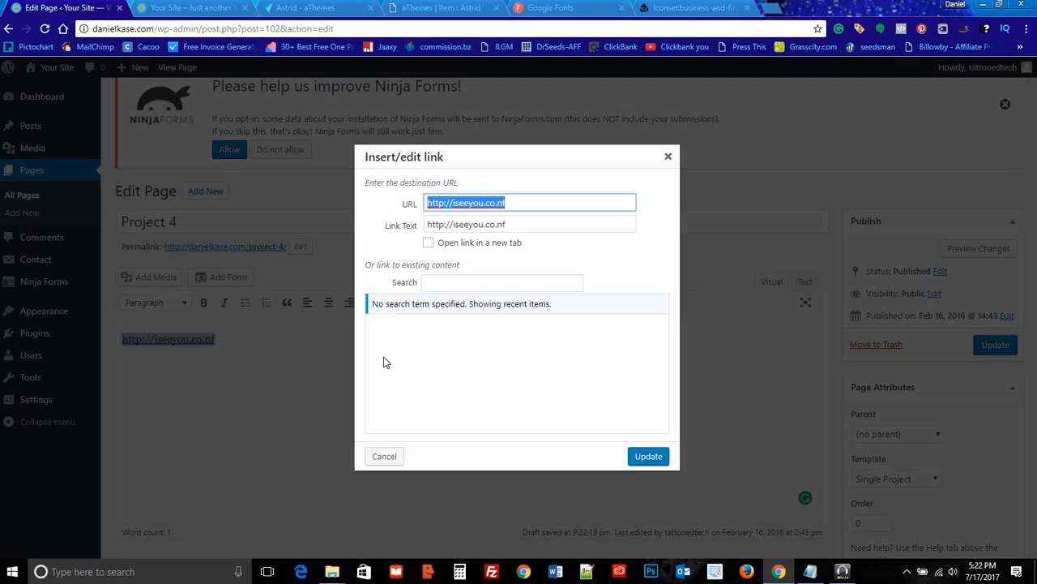
left_click(431, 244)
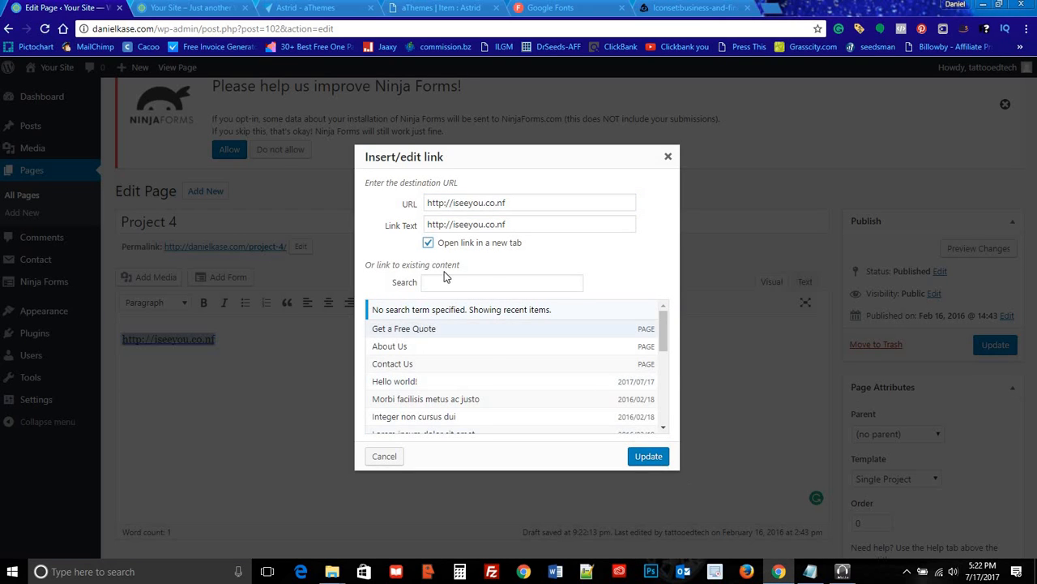
left_click(646, 455)
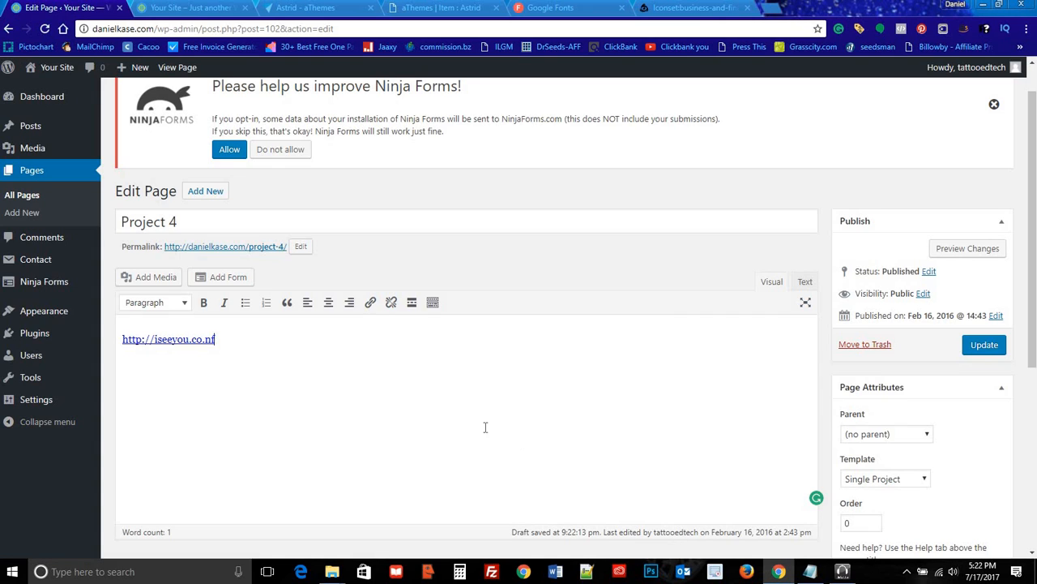
left_click(984, 347)
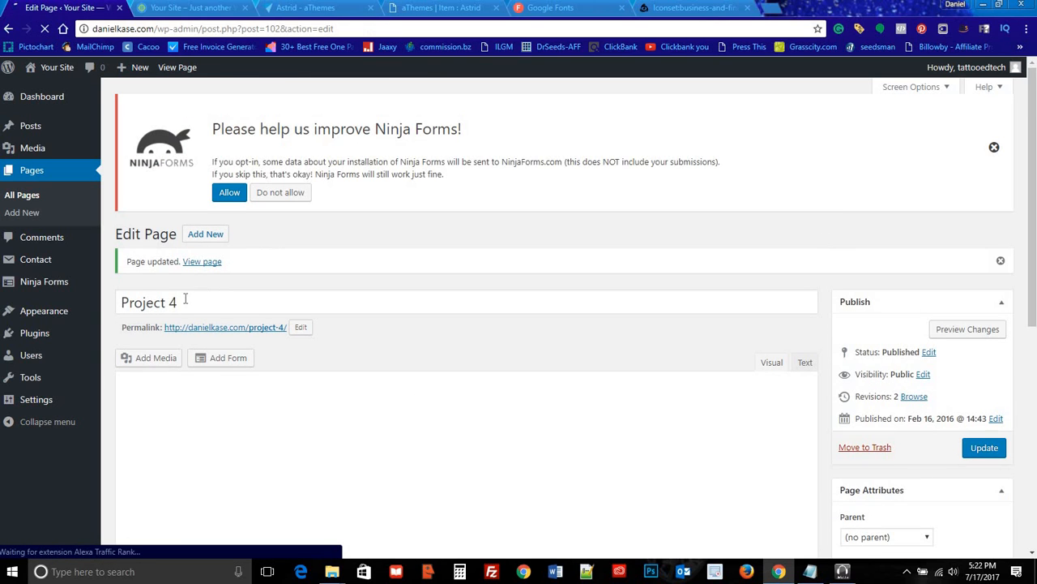
Step: Retitle the Project 4 page as Vision and update it
left_click_drag(185, 301, 111, 299)
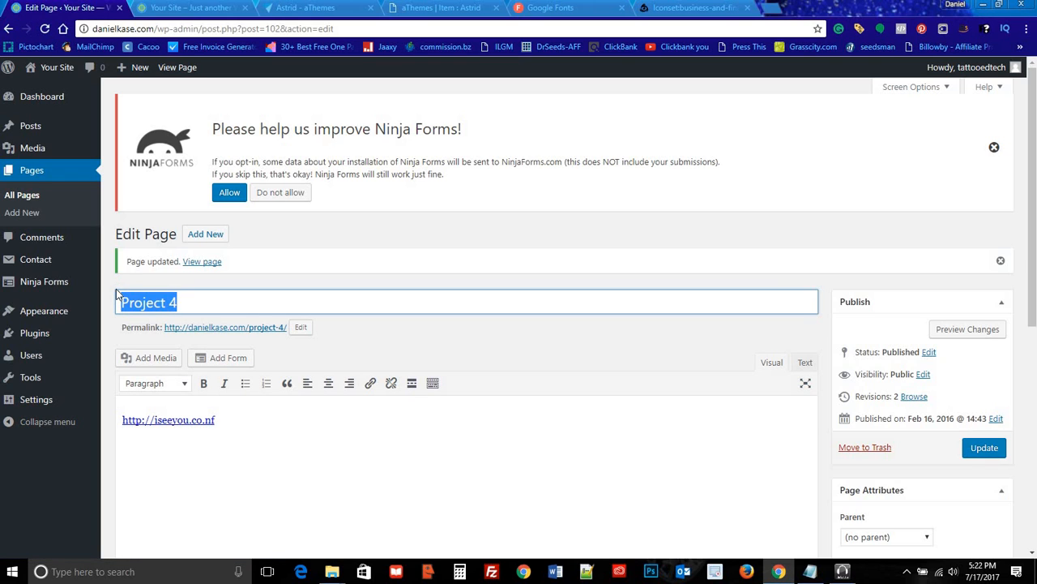
key("BackSpace")
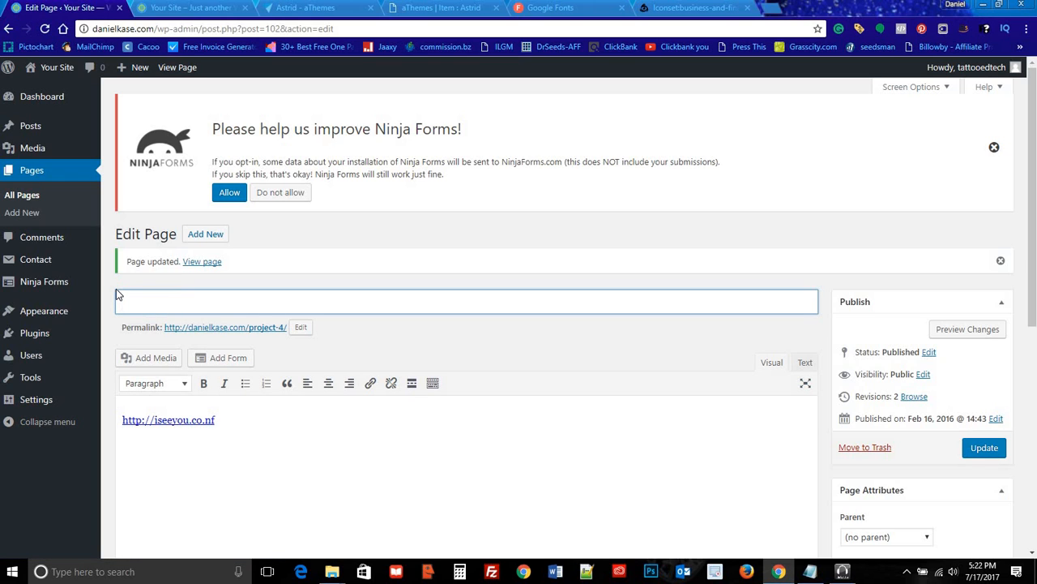
type("Vision")
left_click(983, 448)
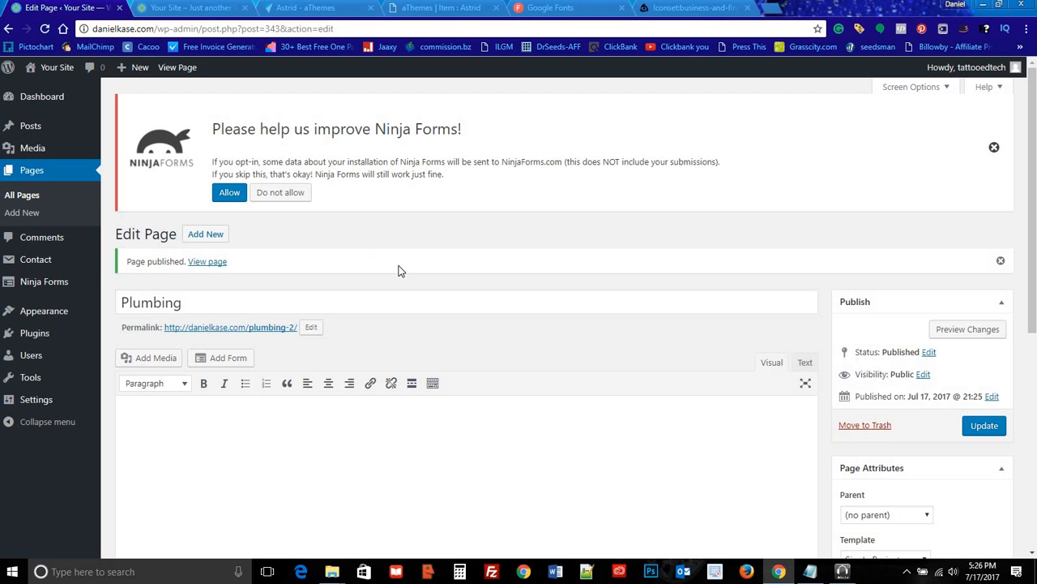
Step: Review the published Plumbing page's settings and check the Recent Projects grid on the live homepage
scroll(356, 275, "down", 3)
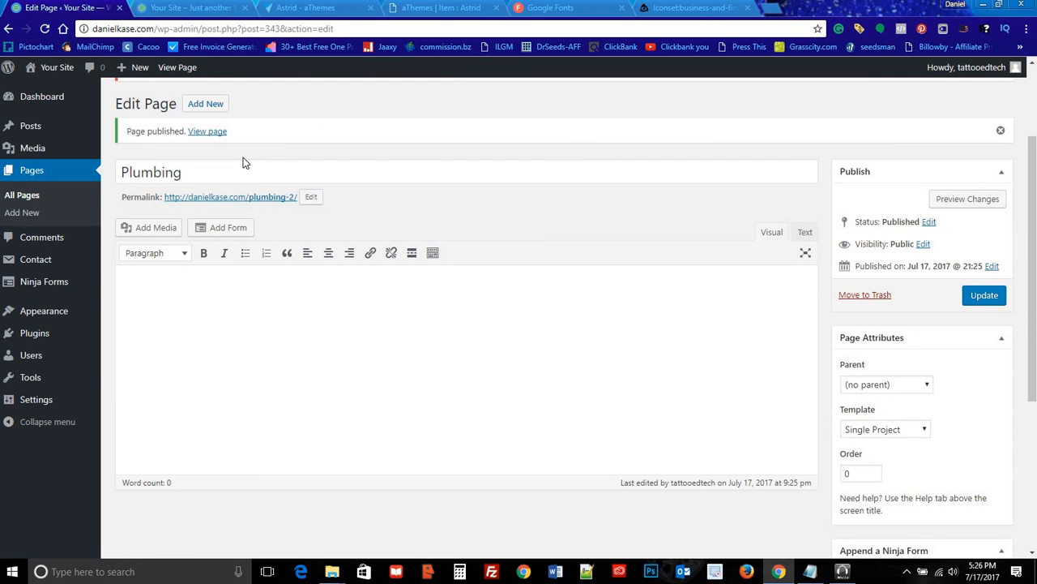
left_click(203, 10)
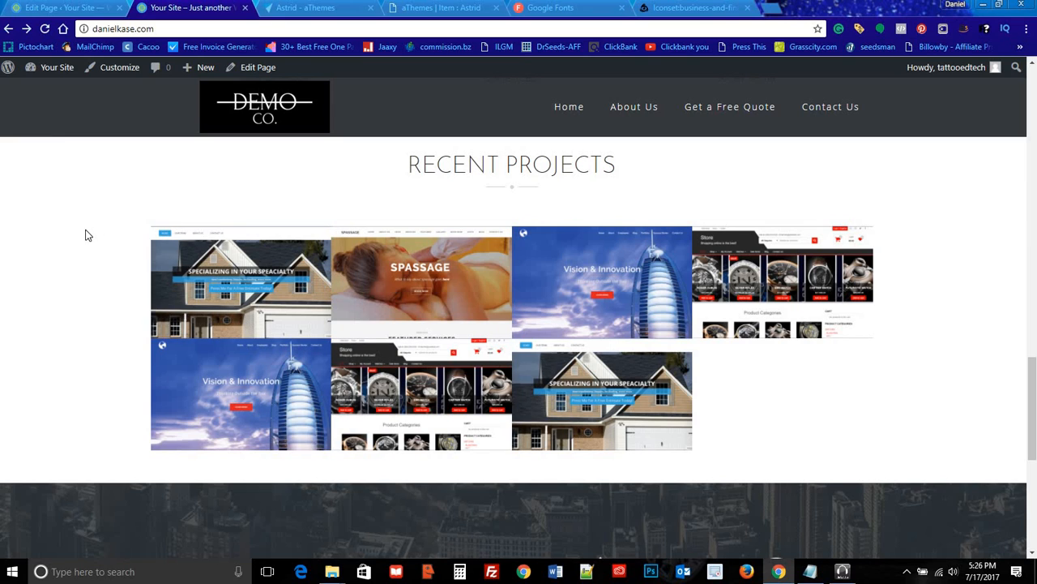
left_click(78, 8)
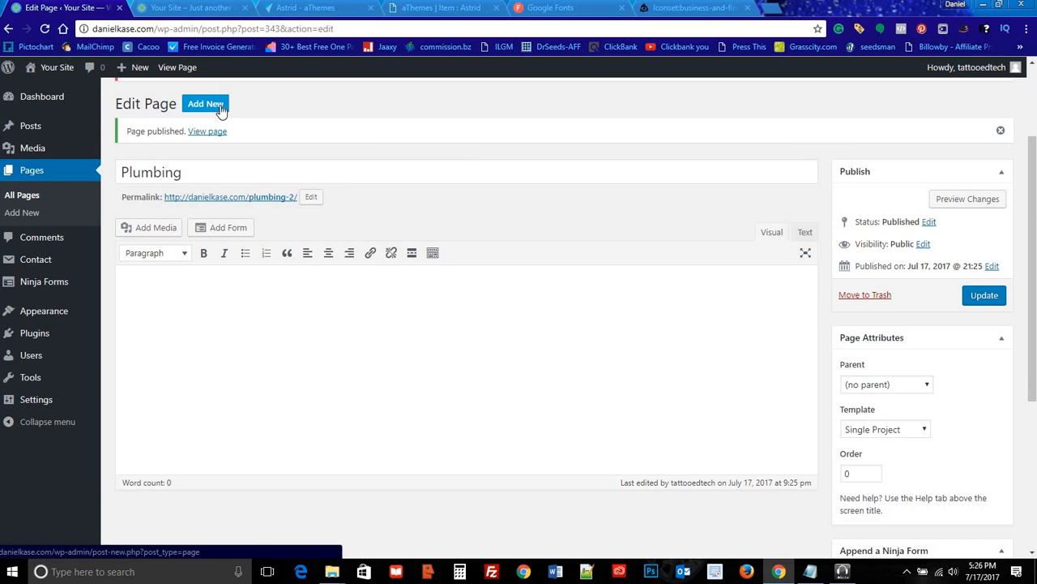
scroll(305, 208, "up", 1)
scroll(312, 216, "up", 1)
scroll(773, 406, "down", 2)
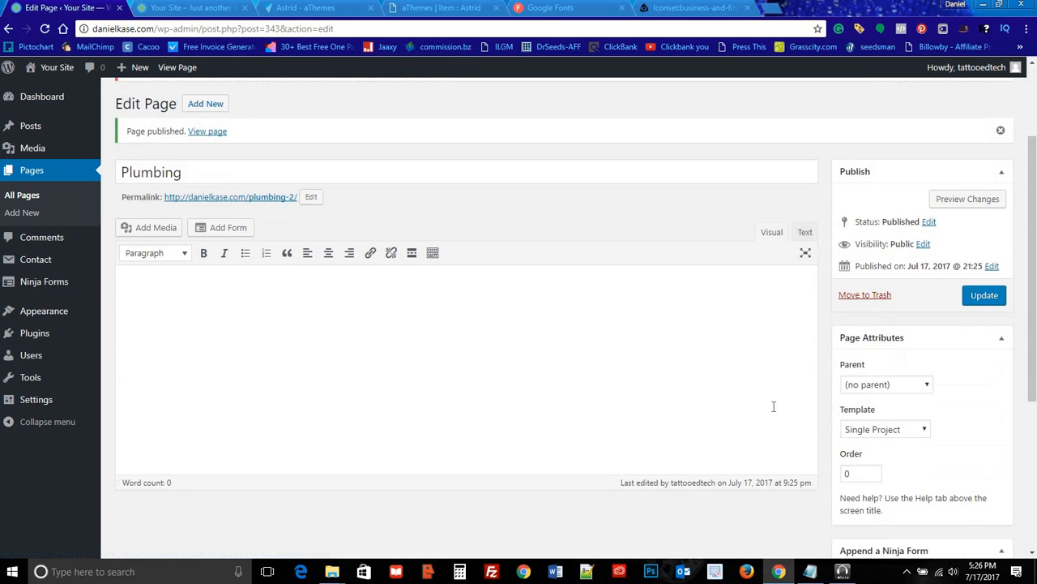
scroll(891, 474, "down", 2)
scroll(301, 281, "up", 5)
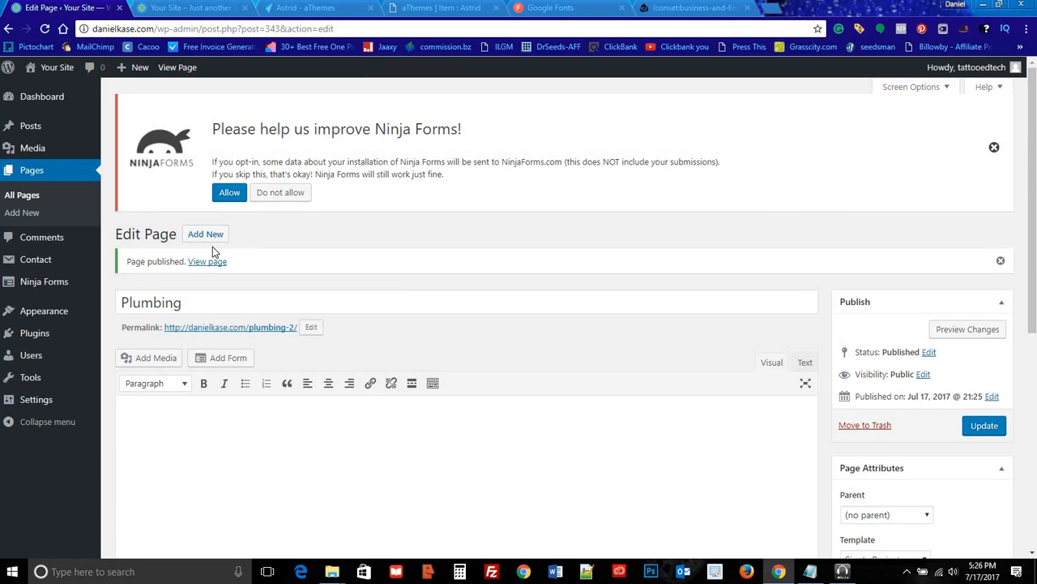
Step: Add a new page and assign it the Single Project template
left_click(206, 234)
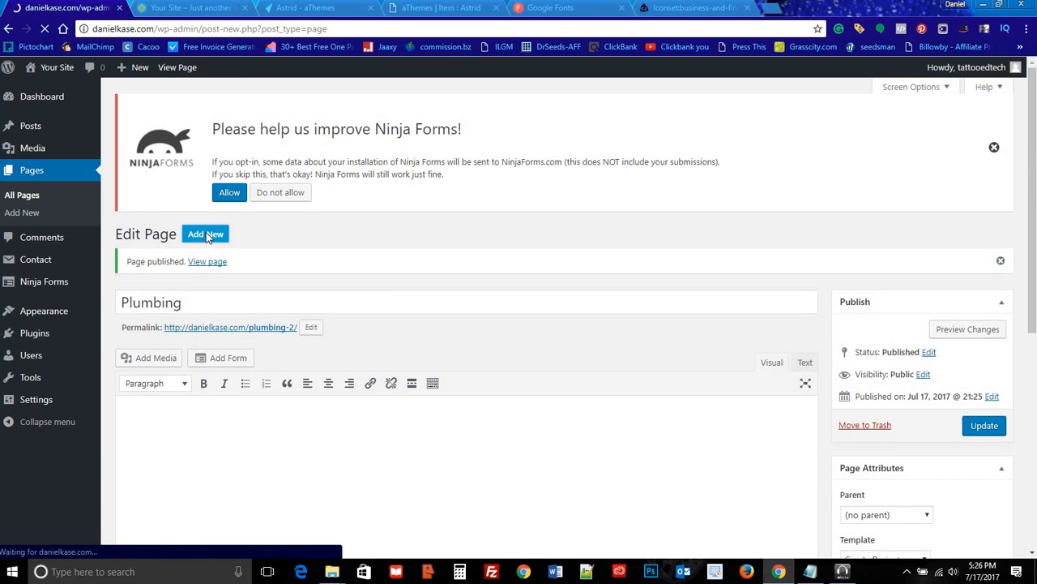
scroll(616, 364, "down", 2)
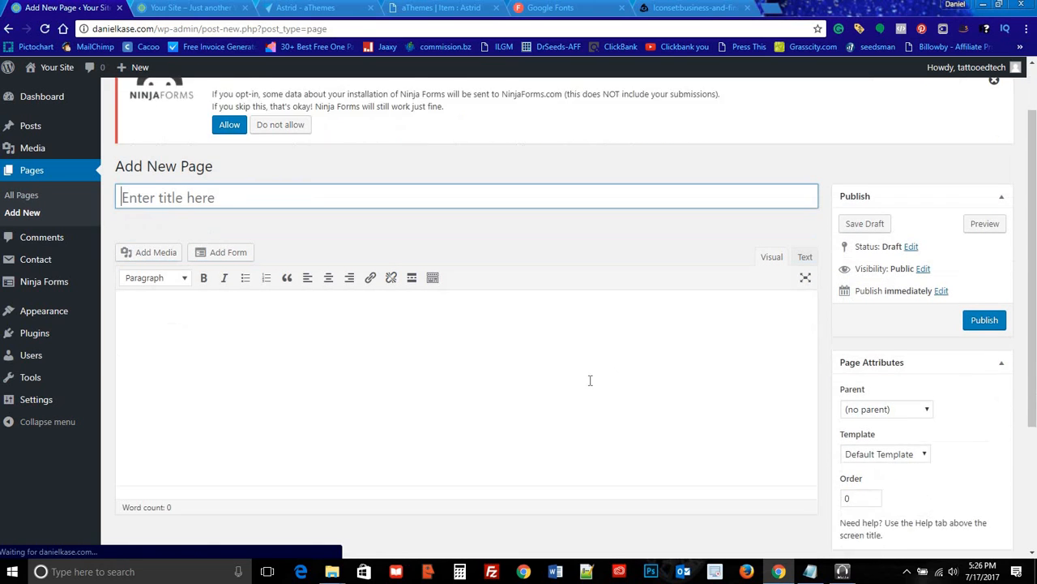
left_click(875, 392)
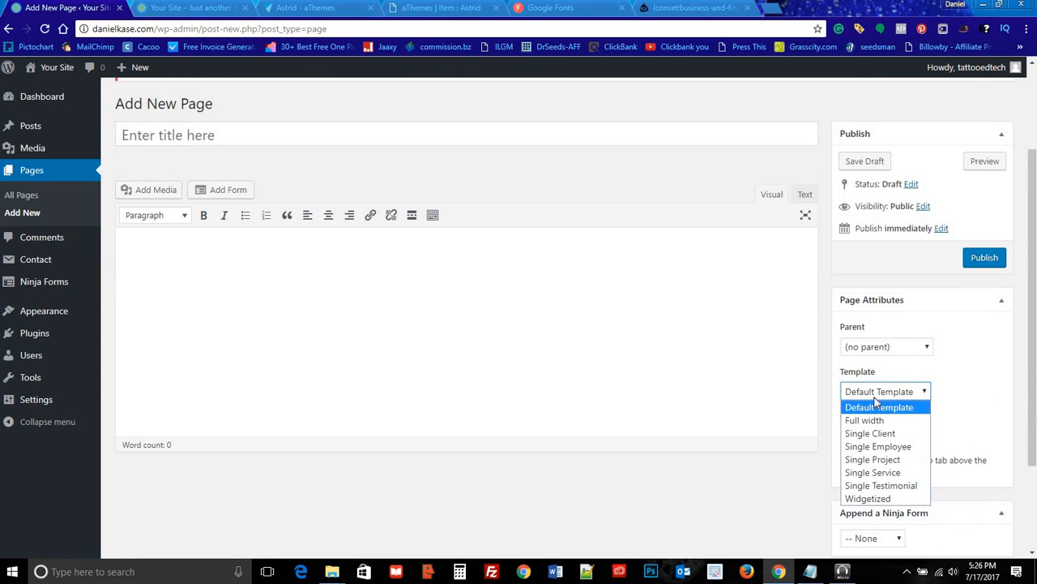
left_click(895, 460)
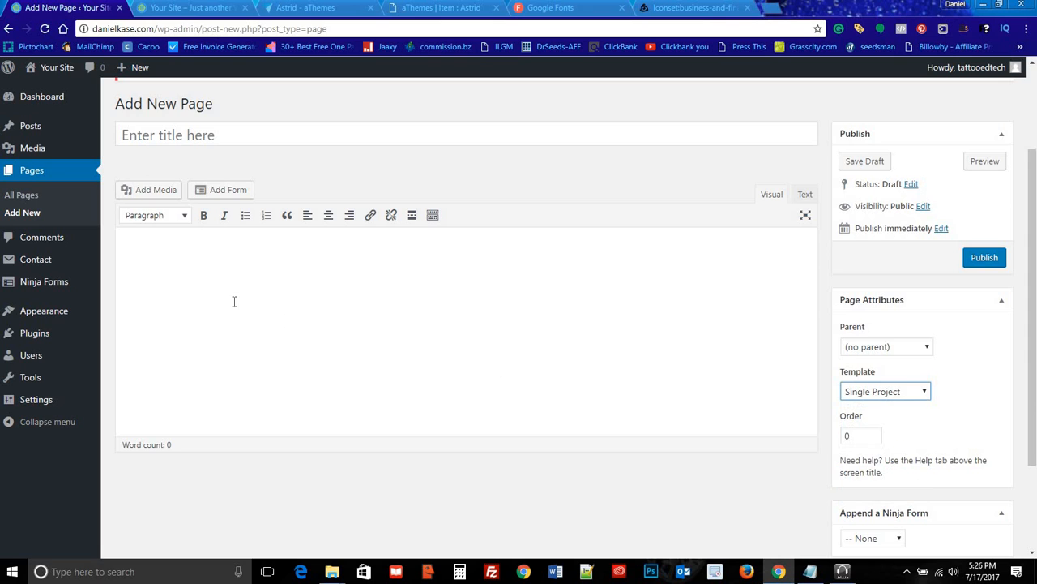
scroll(234, 301, "up", 2)
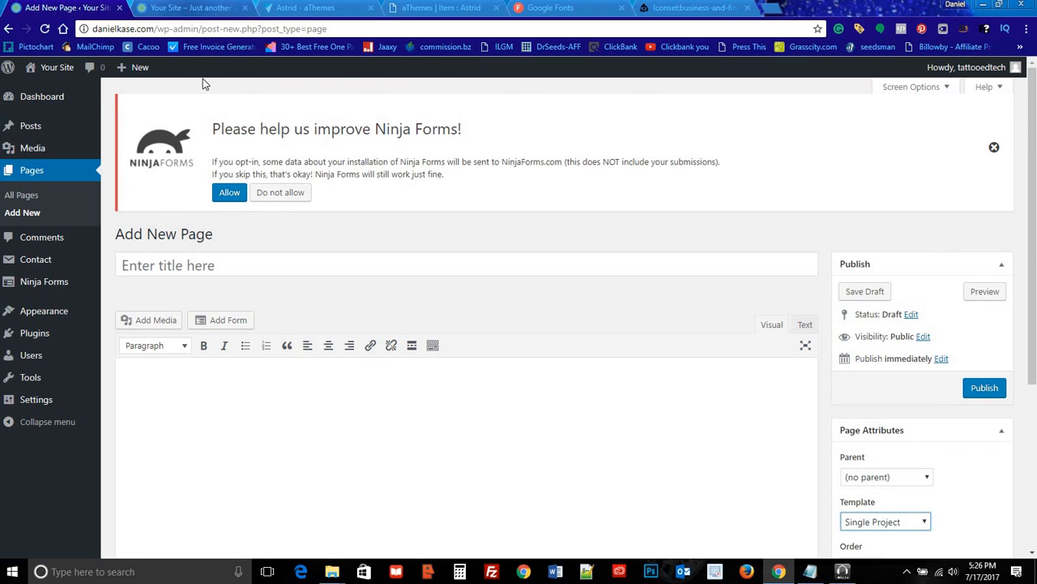
Step: Check the homepage's project grid and title the new page Massage
left_click(203, 9)
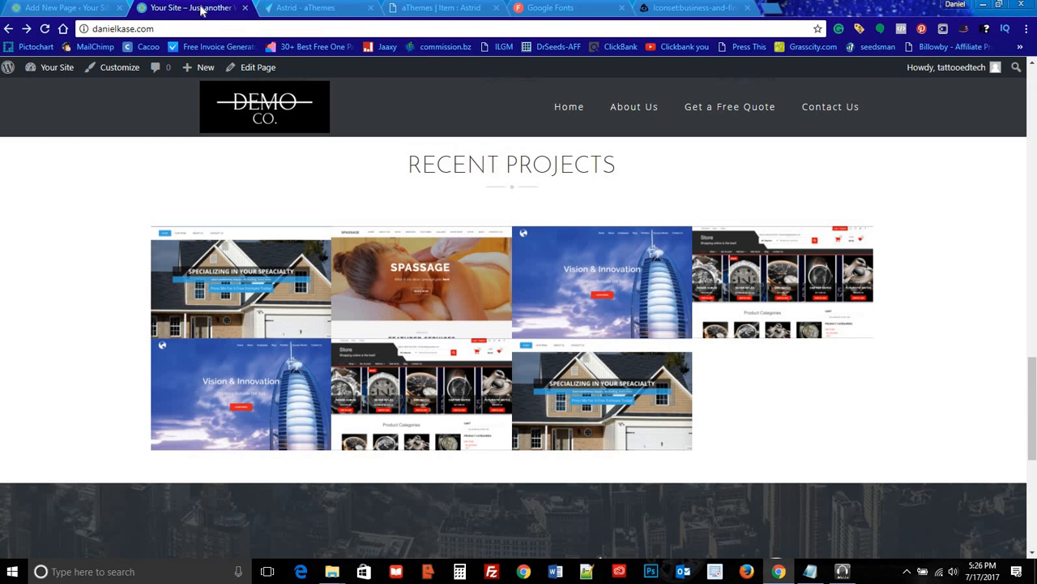
left_click(69, 8)
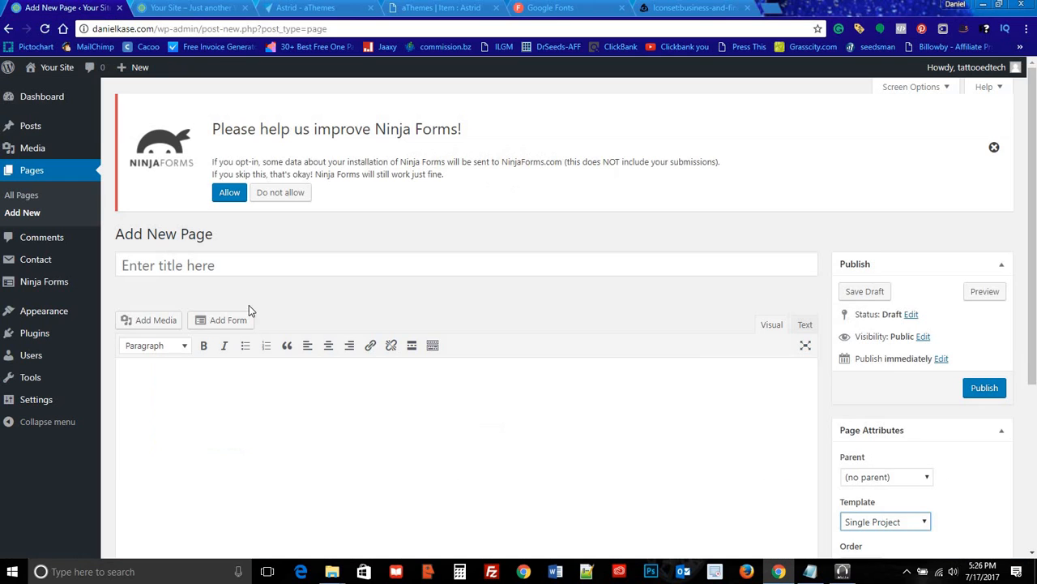
left_click(211, 258)
type("M")
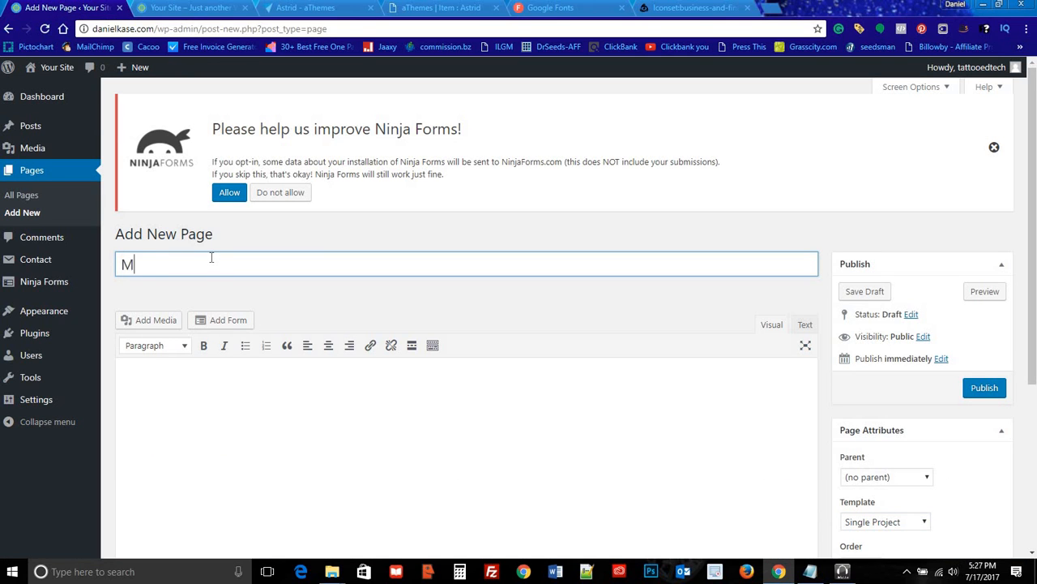
type("assage")
scroll(611, 276, "down", 2)
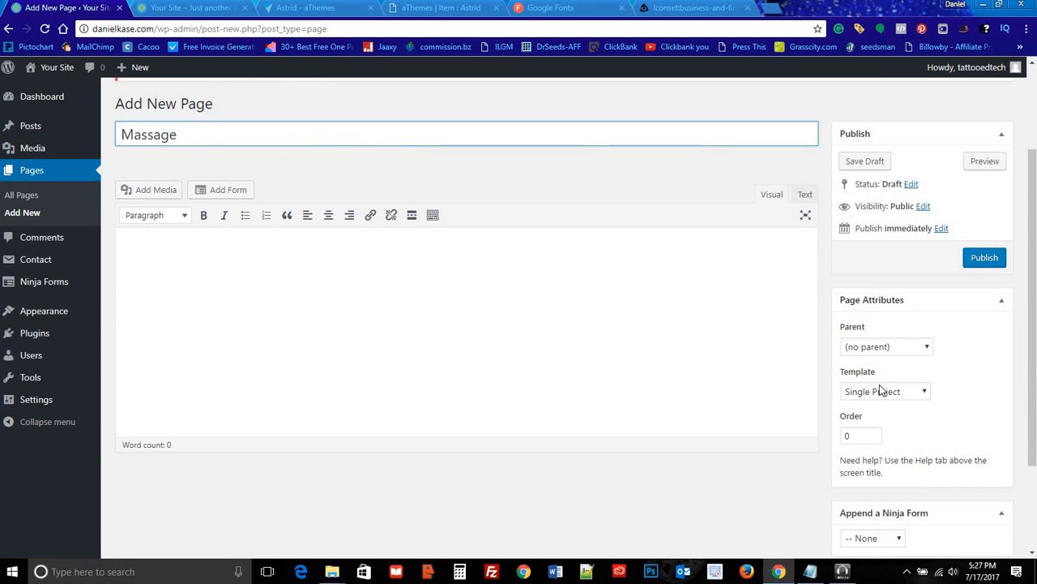
Step: Set the Spassage website screenshot from the media library as the Massage page's featured image and publish the page
left_click(182, 248)
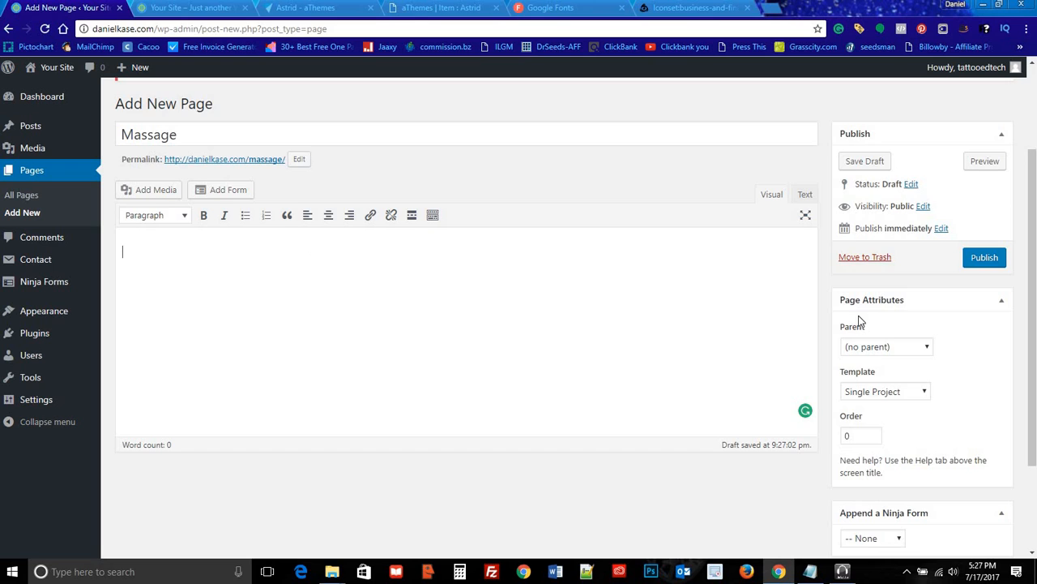
scroll(861, 319, "down", 2)
scroll(431, 262, "up", 1)
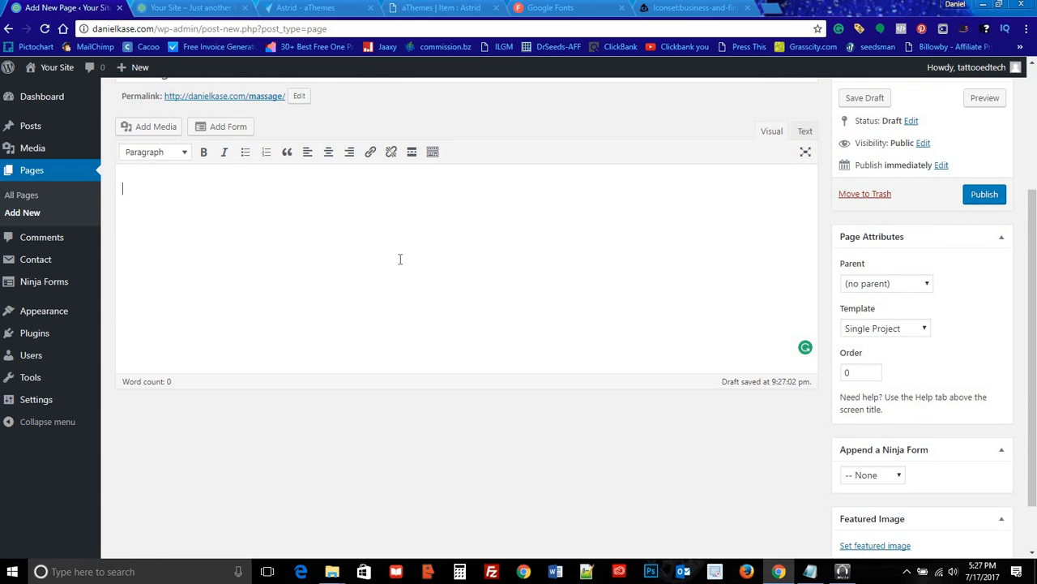
scroll(947, 332, "down", 1)
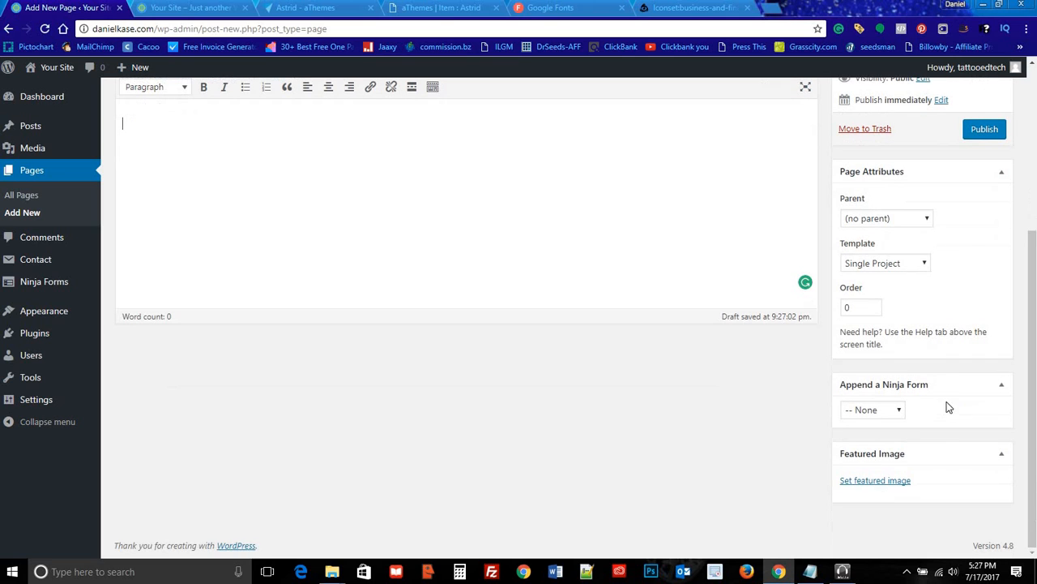
left_click(877, 481)
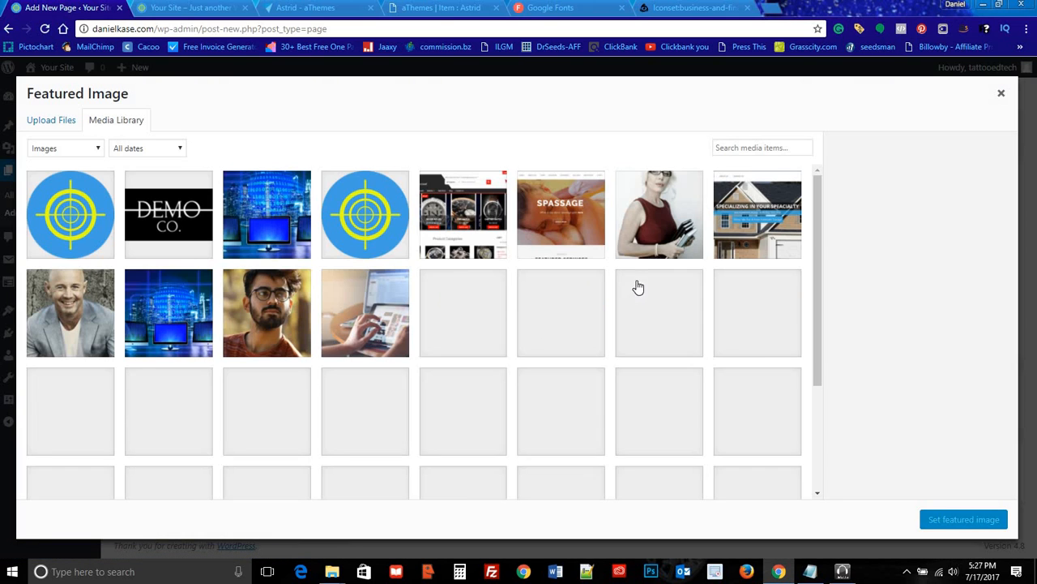
left_click(516, 192)
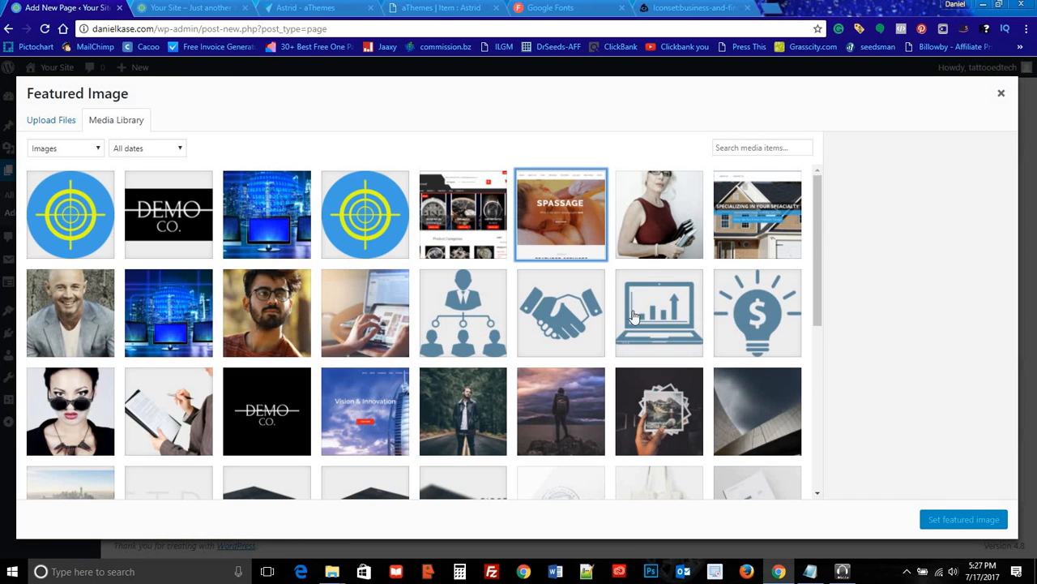
left_click(962, 521)
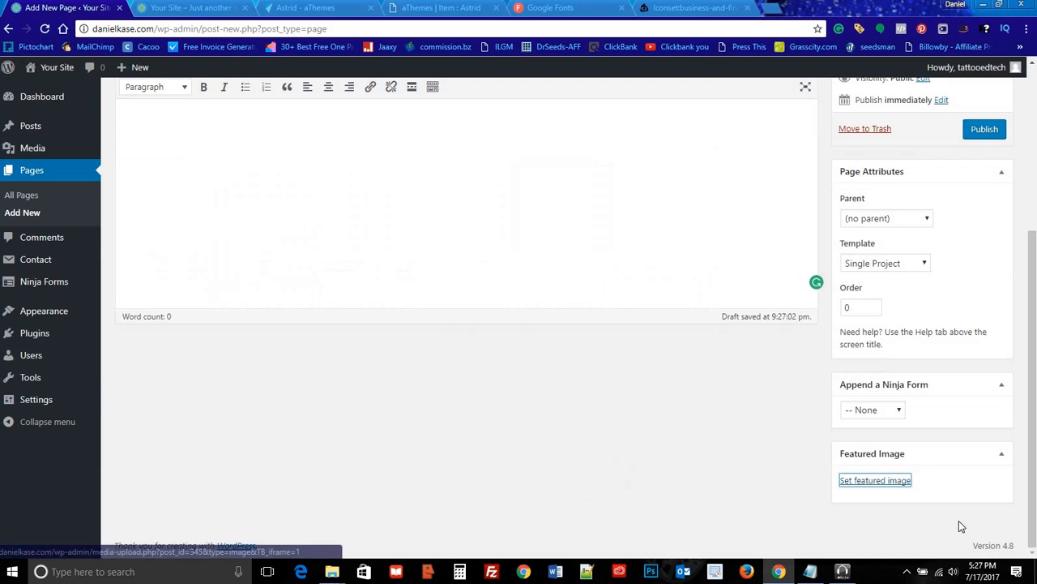
scroll(579, 273, "up", 3)
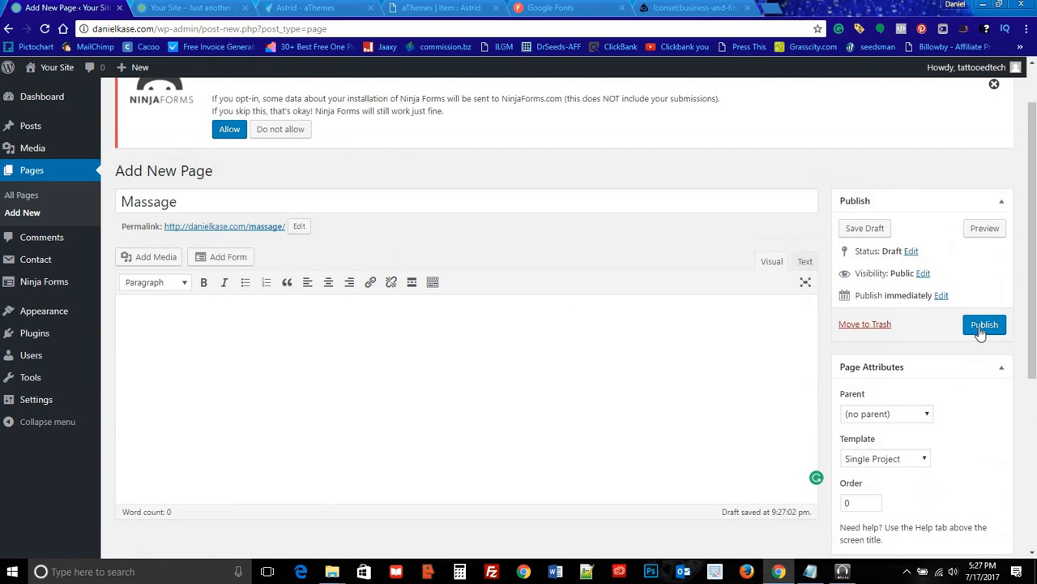
left_click(982, 325)
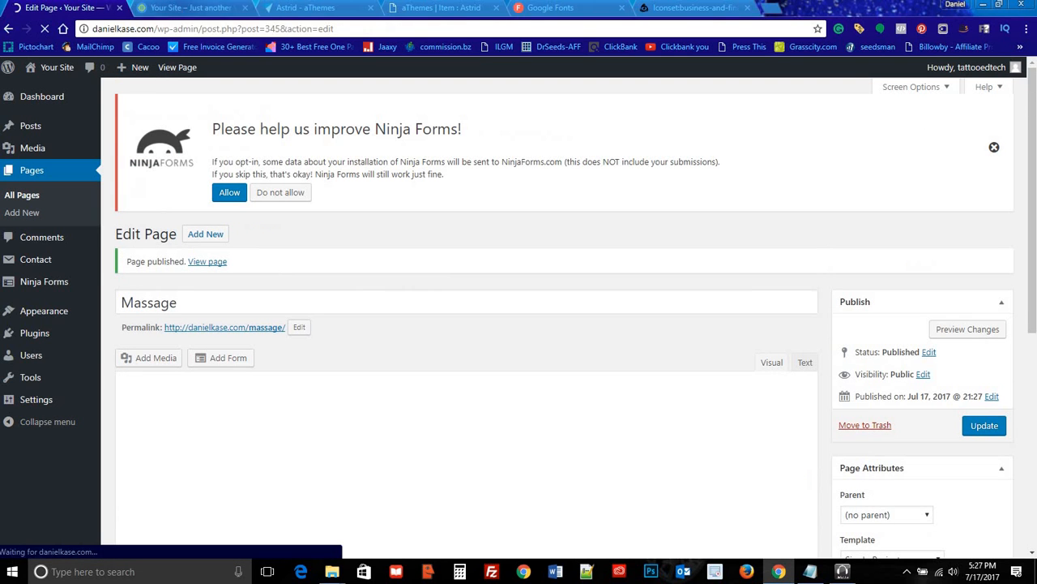
Step: Reload the live homepage and review the Recent Projects grid, the hero banner and the Our Services section
left_click(167, 10)
left_click(46, 29)
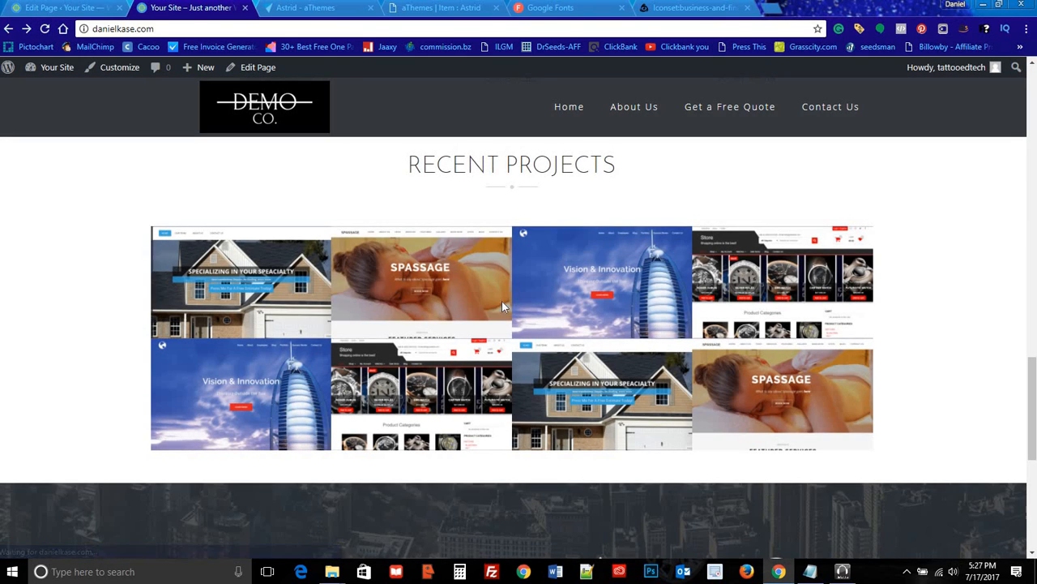
scroll(499, 293, "up", 15)
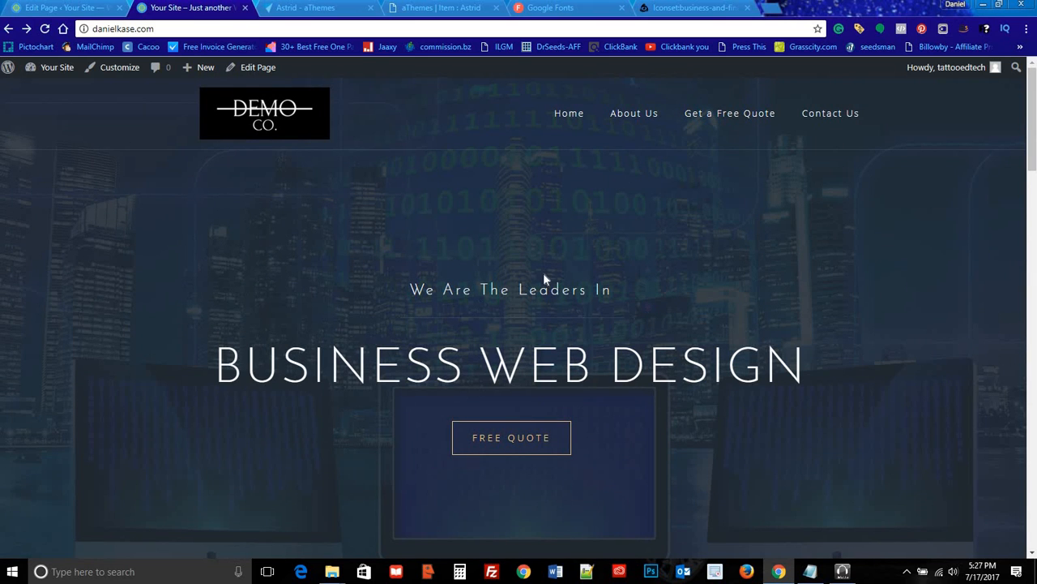
scroll(425, 317, "down", 5)
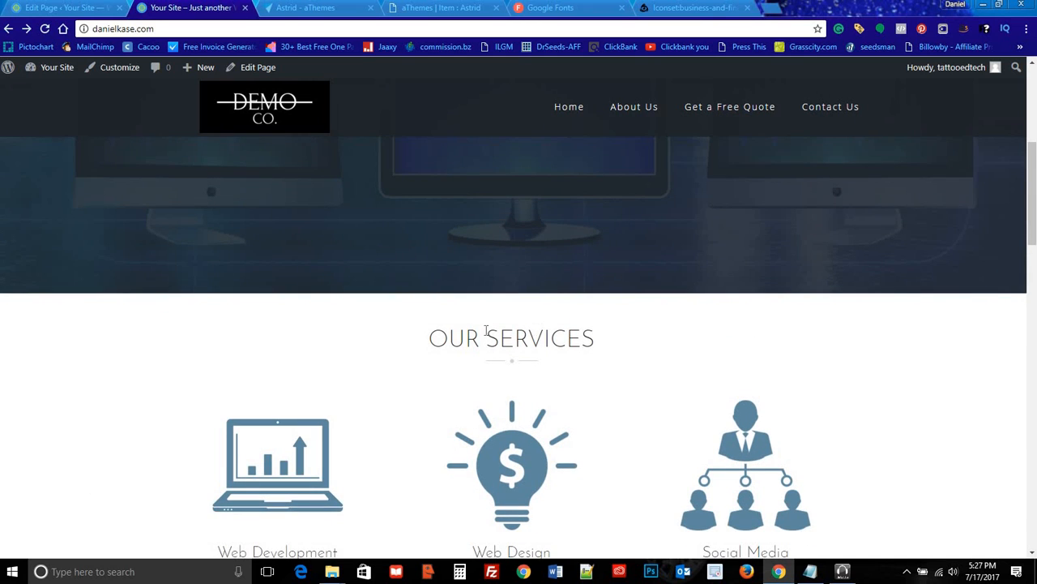
Step: Review the rest of the live homepage, from the services, team and Recent Projects sections to the client logos and footer credit
scroll(475, 335, "down", 5)
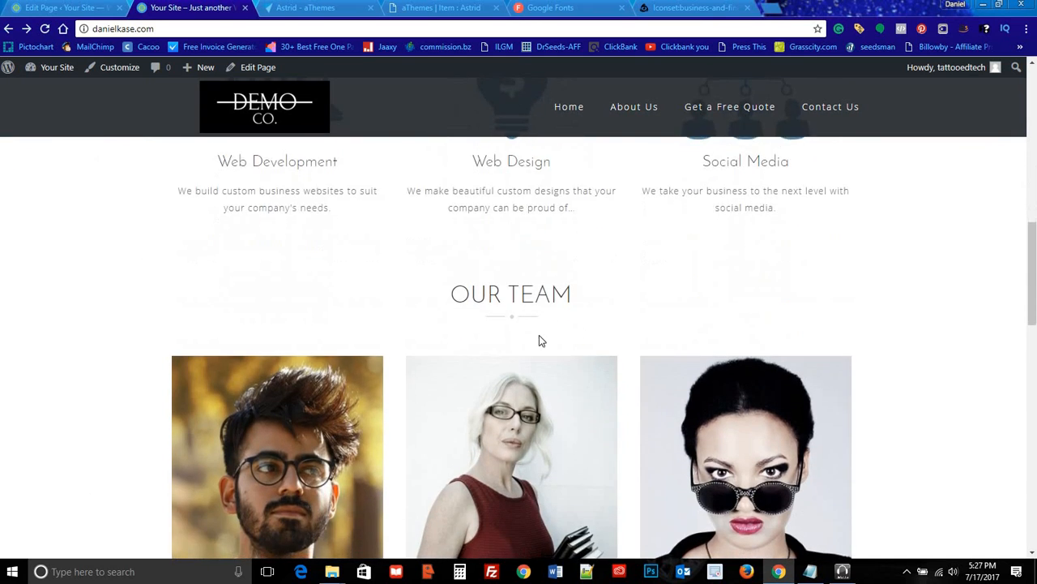
scroll(542, 341, "down", 5)
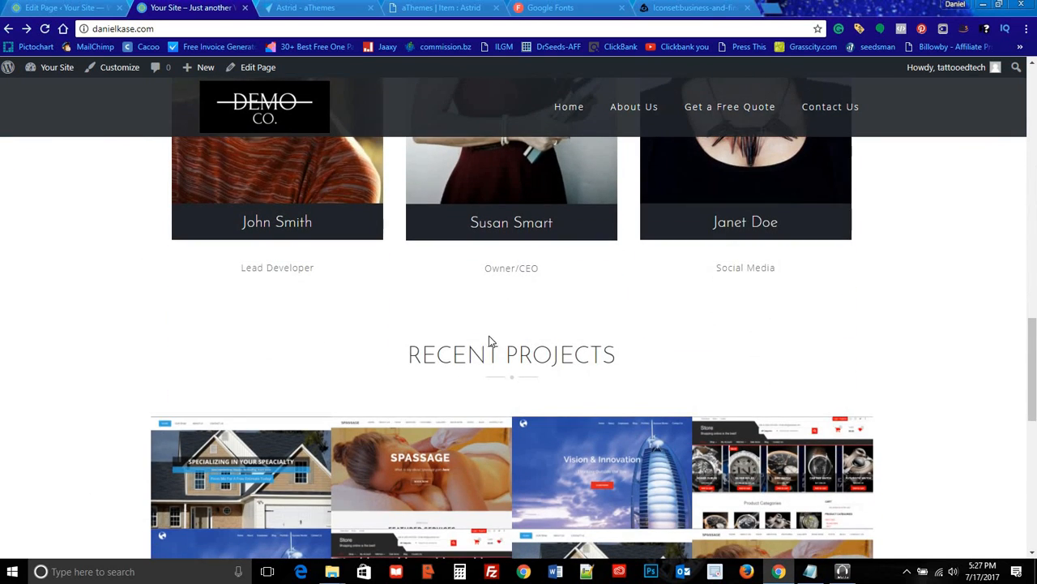
scroll(489, 340, "down", 6)
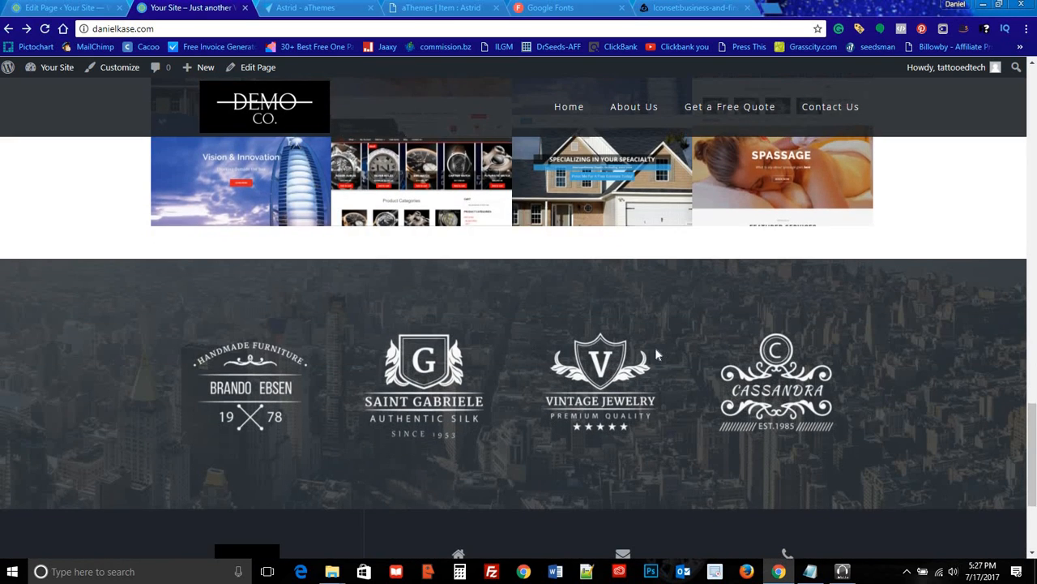
scroll(655, 348, "down", 3)
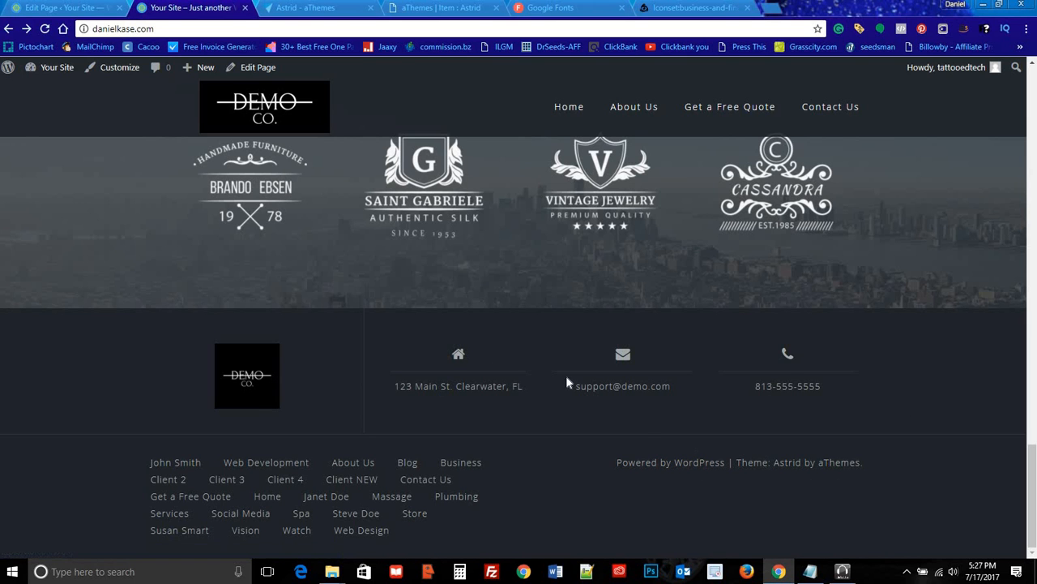
scroll(565, 382, "up", 10)
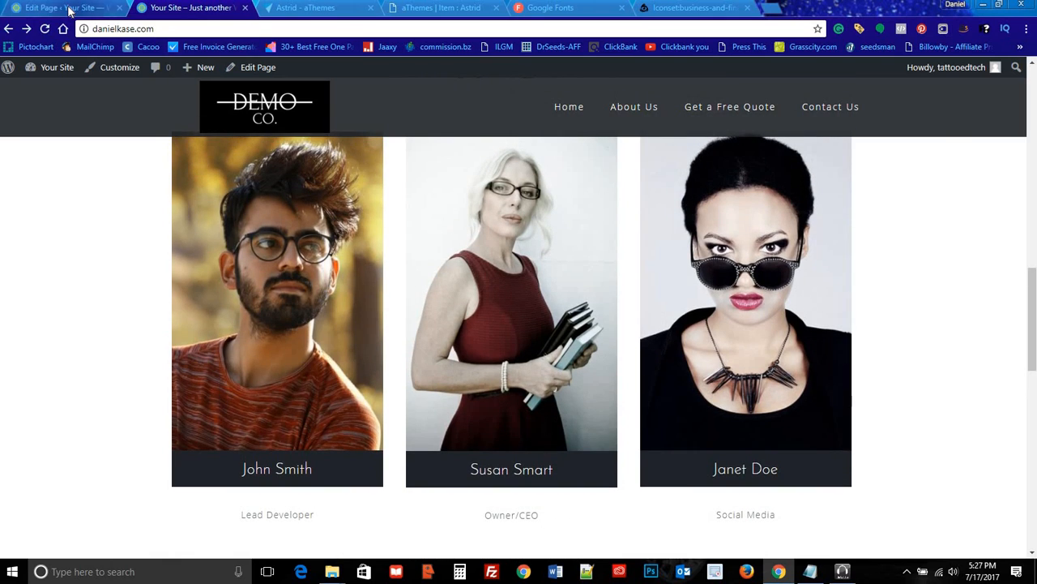
Step: Check the installed plugins in the WordPress dashboard and open the Remove Footer Credit settings at the text/HTML to remove
left_click(69, 9)
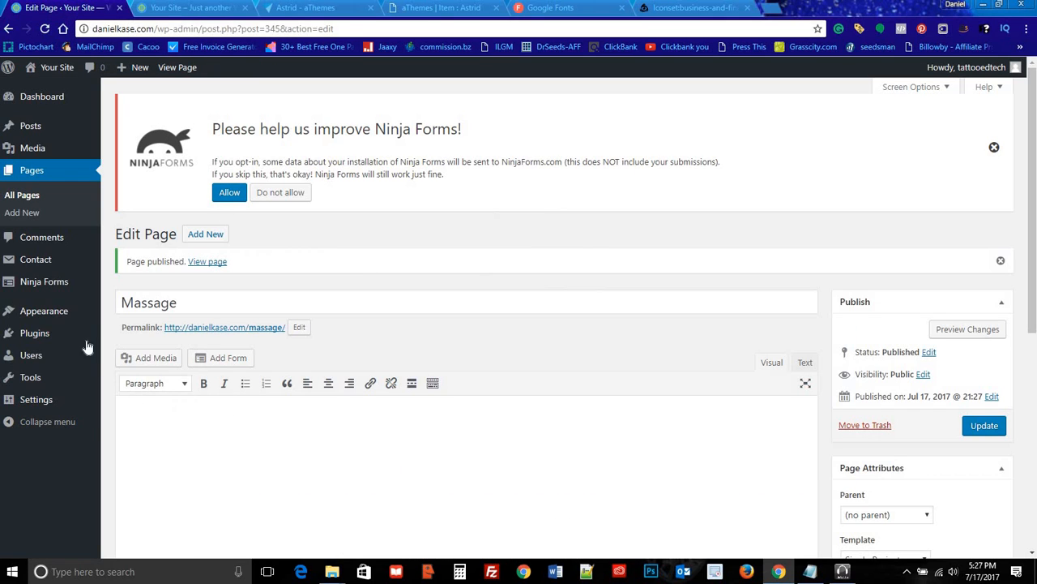
mouse_move(89, 342)
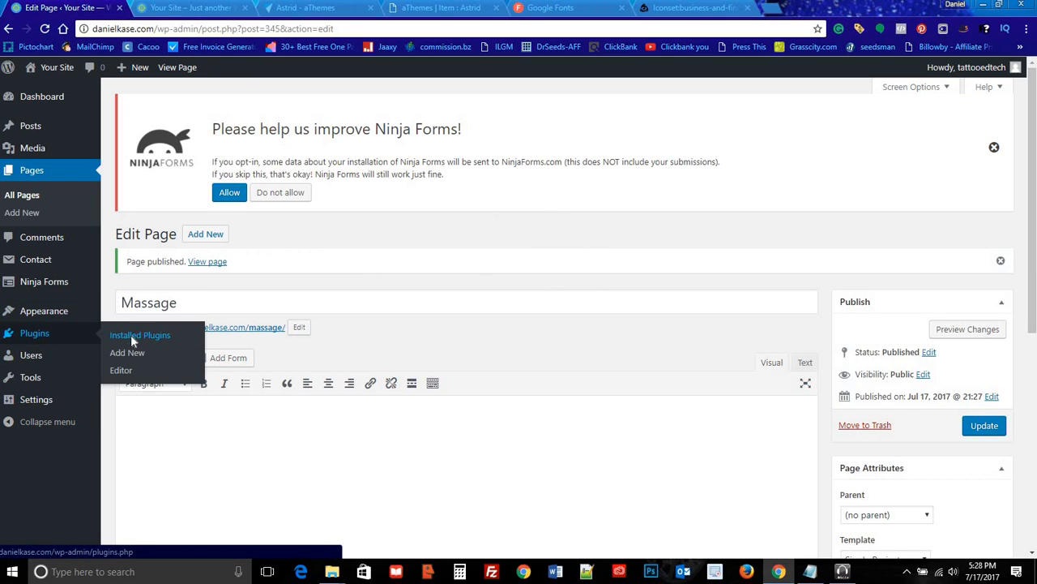
left_click(131, 334)
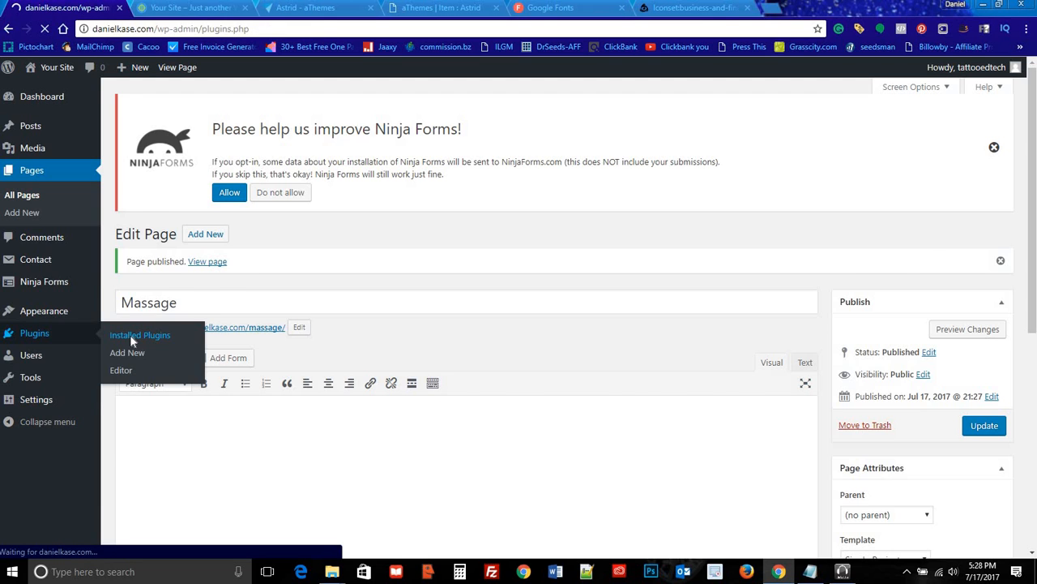
scroll(291, 324, "down", 1)
scroll(291, 326, "down", 1)
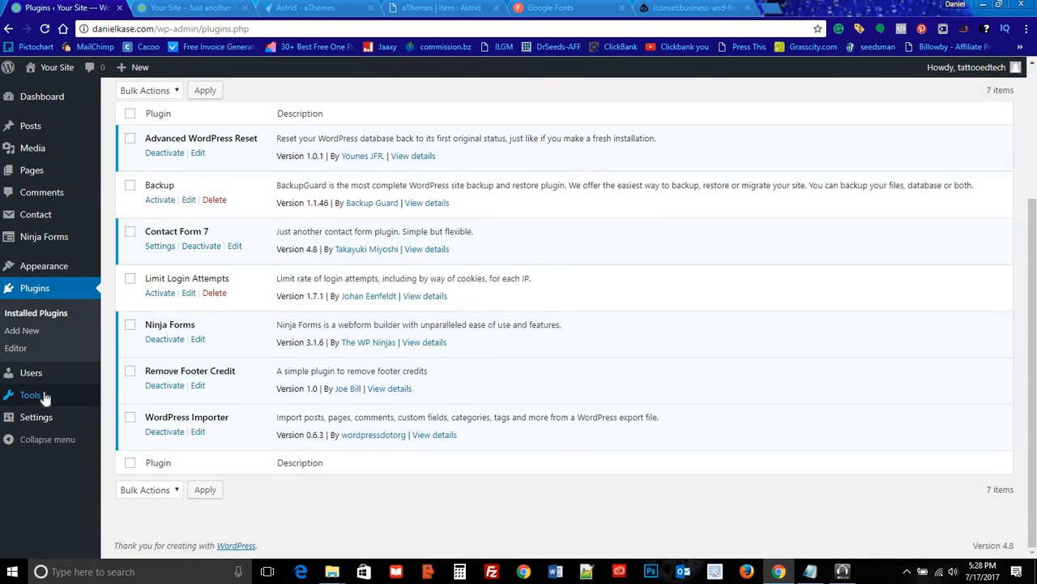
mouse_move(42, 394)
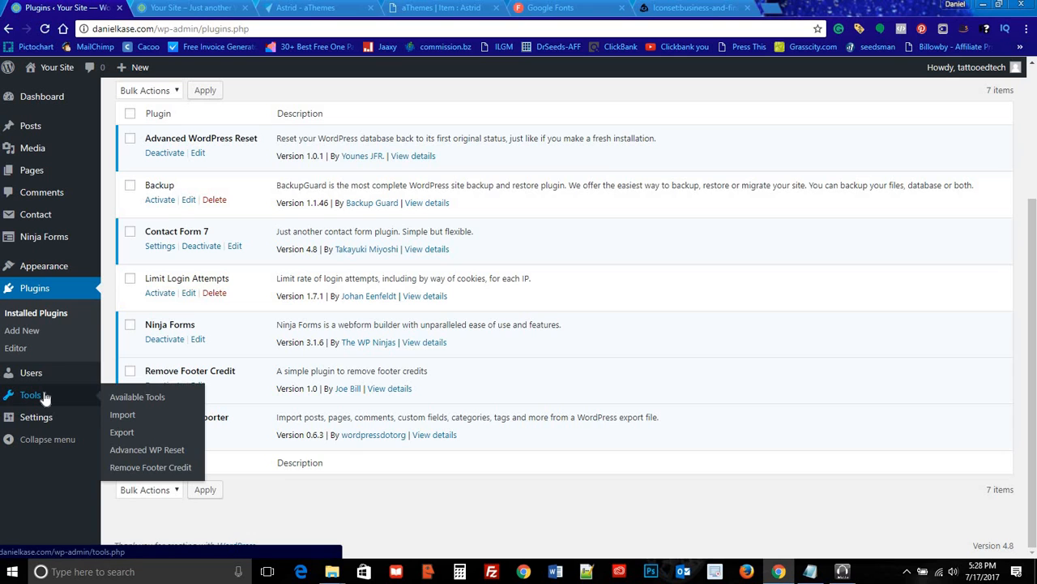
left_click(124, 470)
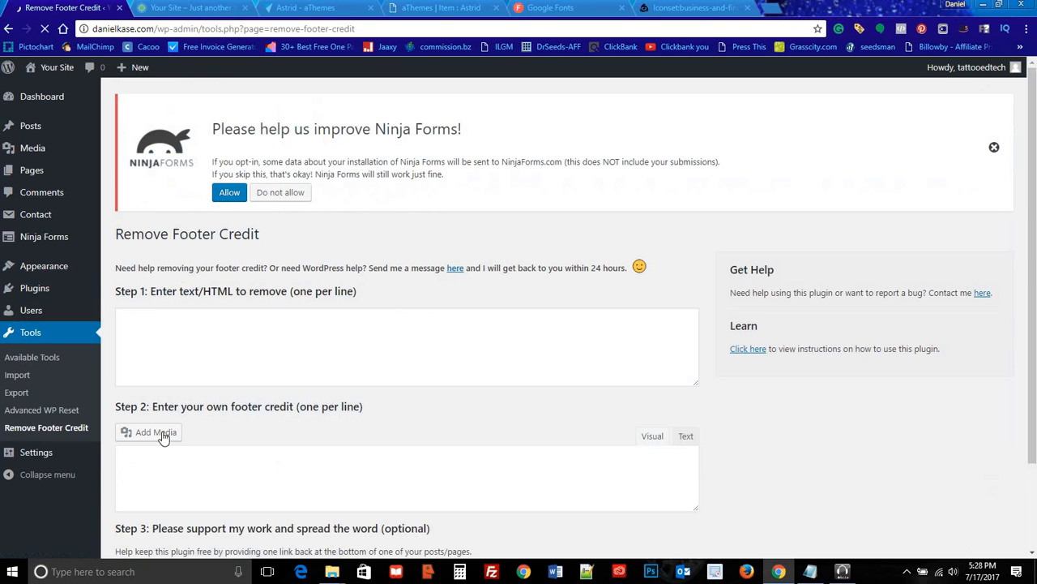
scroll(409, 345, "down", 2)
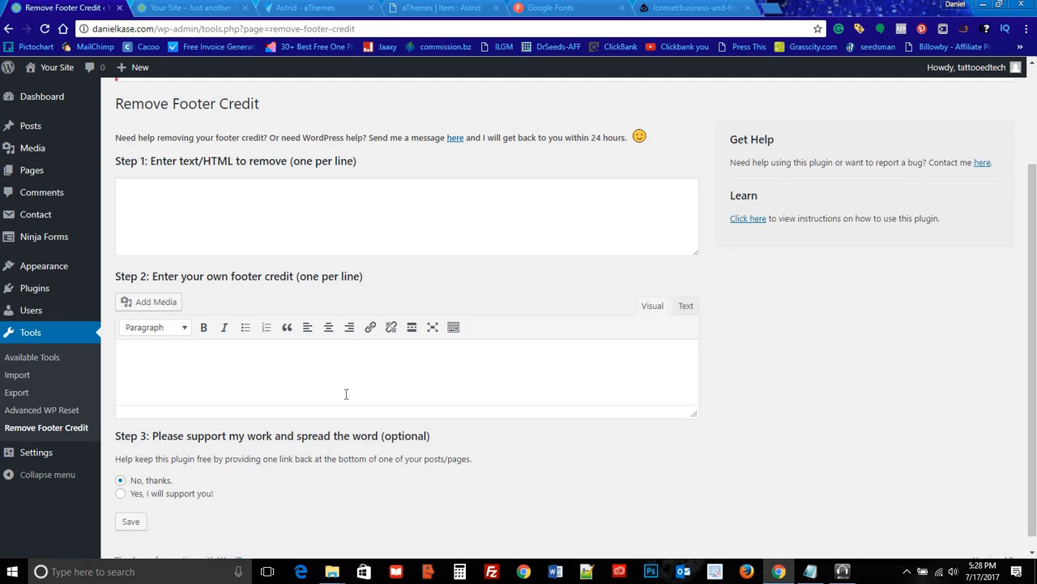
left_click(215, 202)
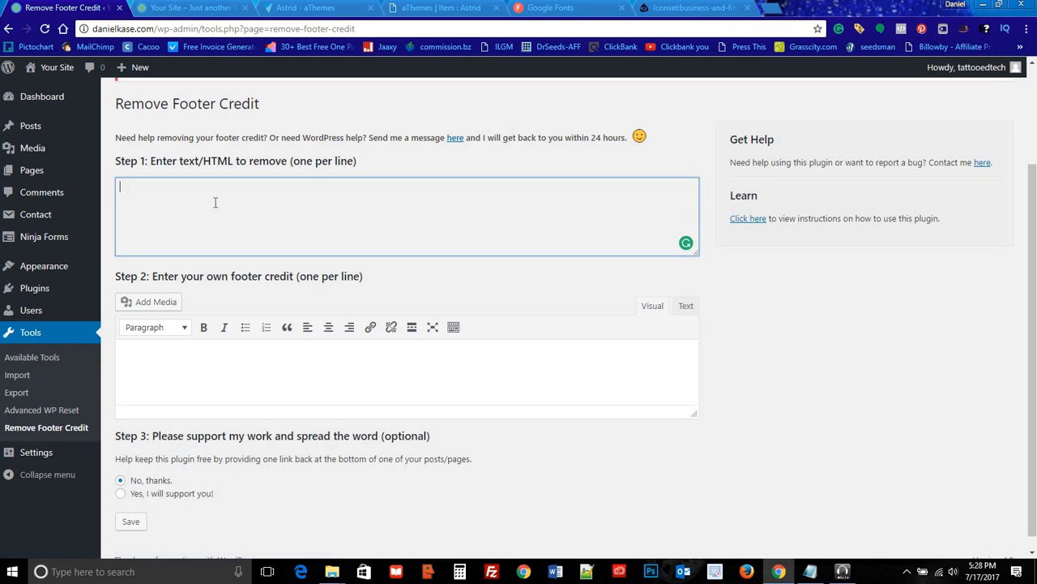
Step: Locate the "Powered by WordPress | Theme: Astrid by aThemes." credit in the live homepage's footer and open the page source
left_click(202, 10)
scroll(490, 249, "down", 15)
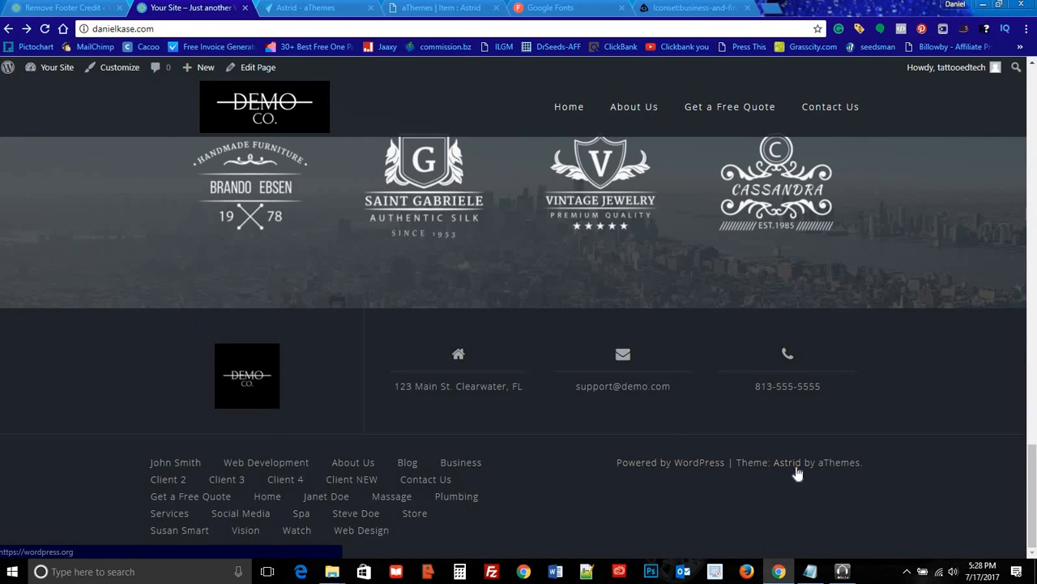
right_click(680, 463)
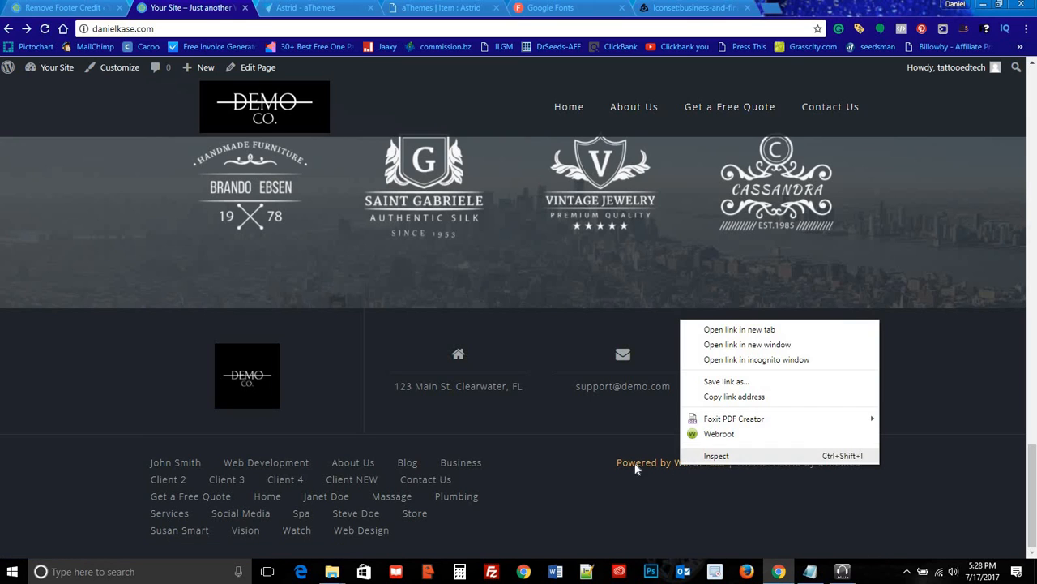
left_click(609, 468)
right_click(608, 465)
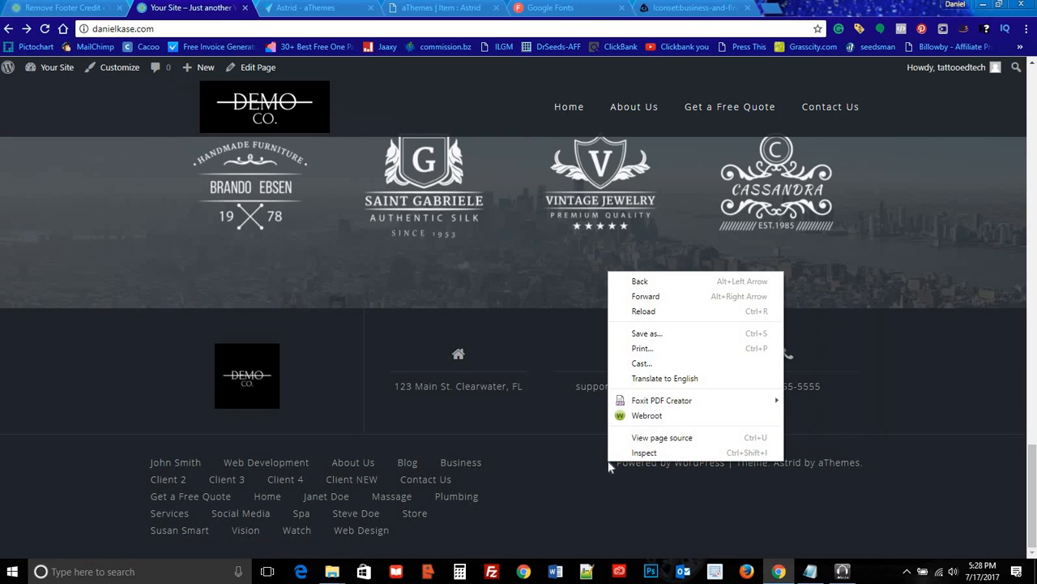
left_click(653, 438)
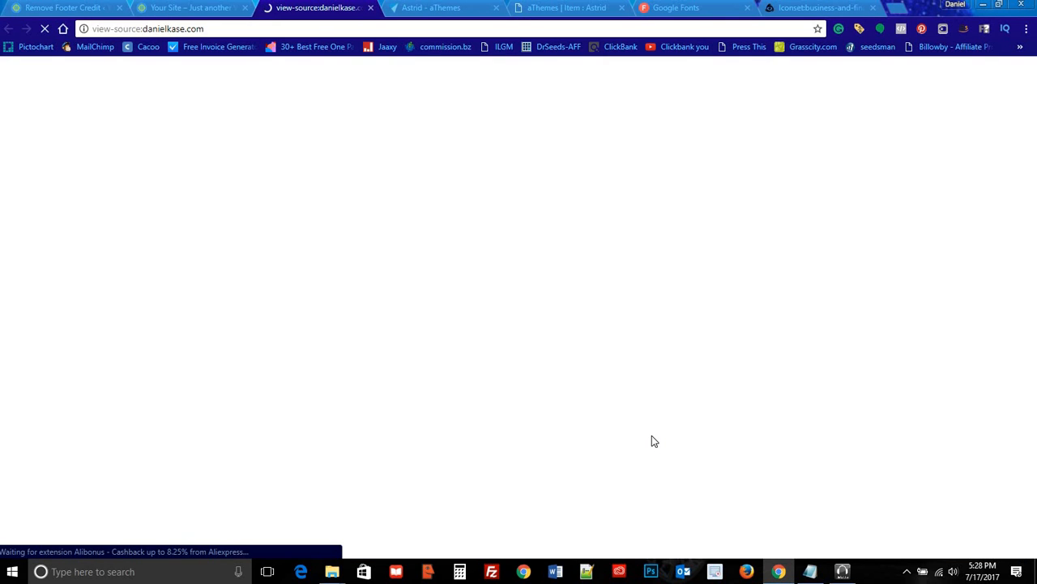
left_click(200, 8)
left_click(270, 8)
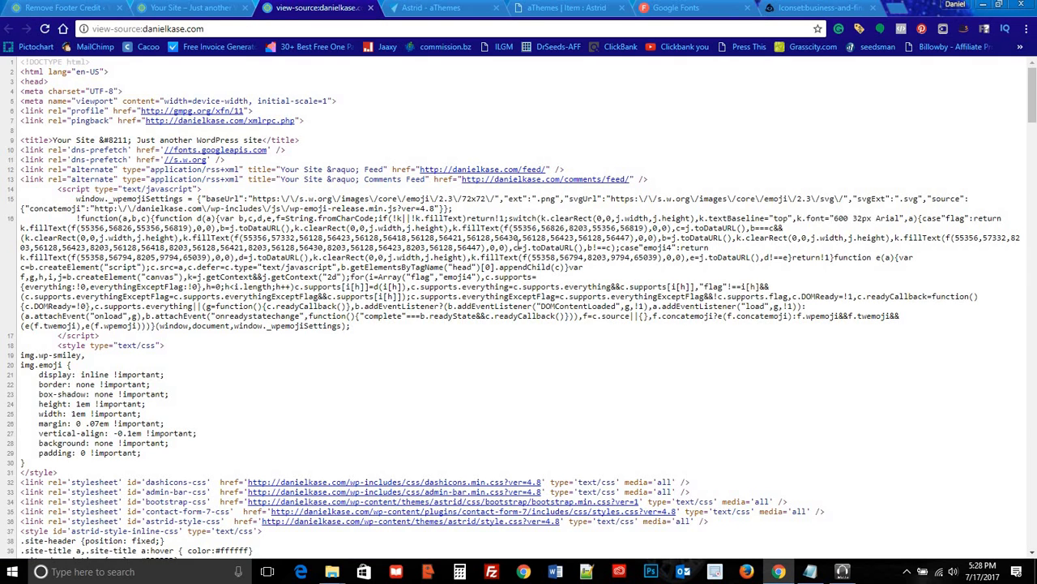
Step: Find "power" in the page source and copy the full footer credit HTML, through "by aThemes.", into the plugin's text/HTML to remove
key("ctrl+f")
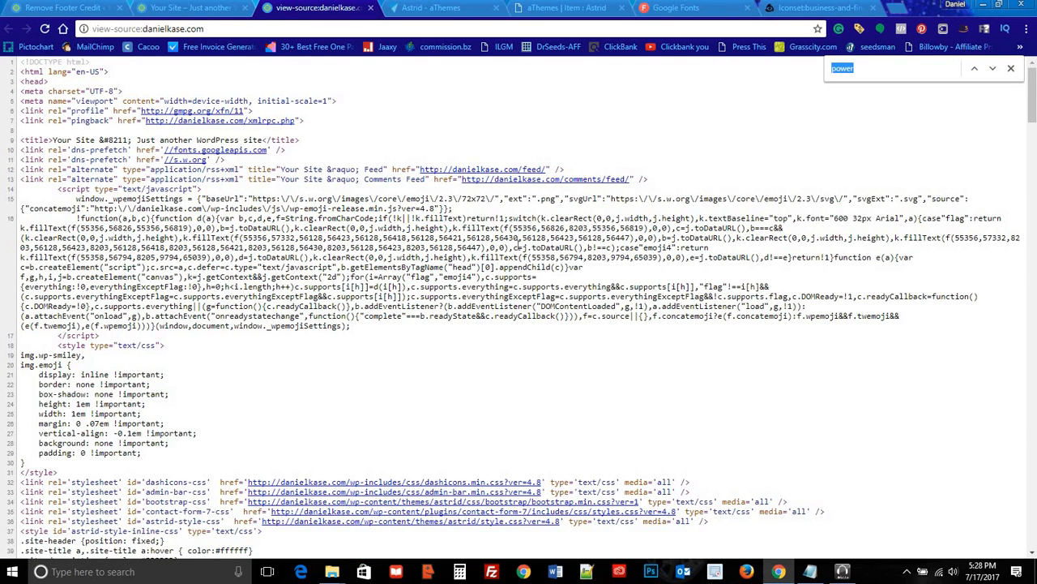
type("poer")
key("BackSpace")
key("BackSpace")
type("wer")
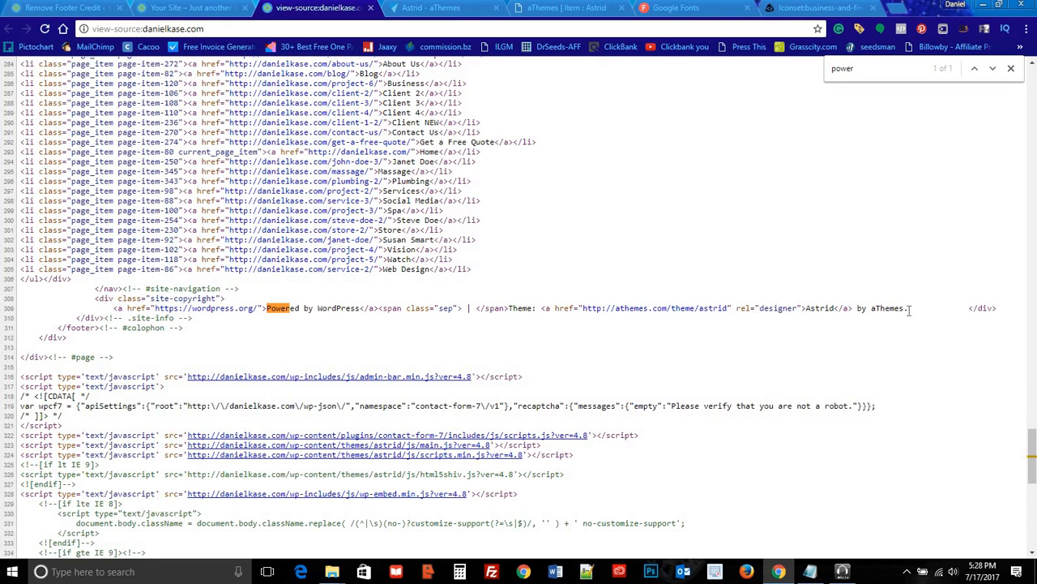
left_click_drag(909, 308, 114, 308)
key("ctrl+c")
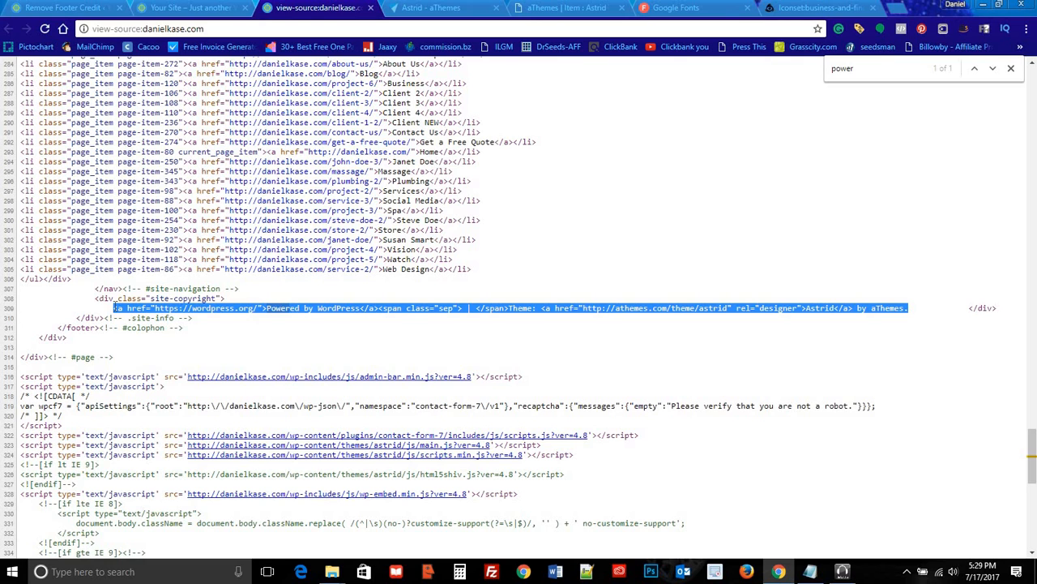
left_click(64, 7)
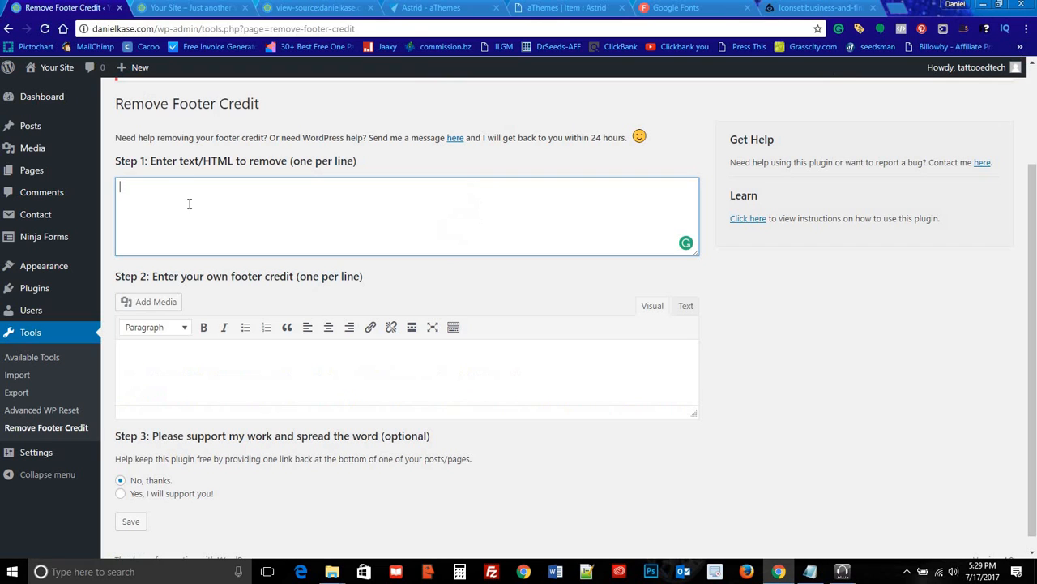
key("ctrl+v")
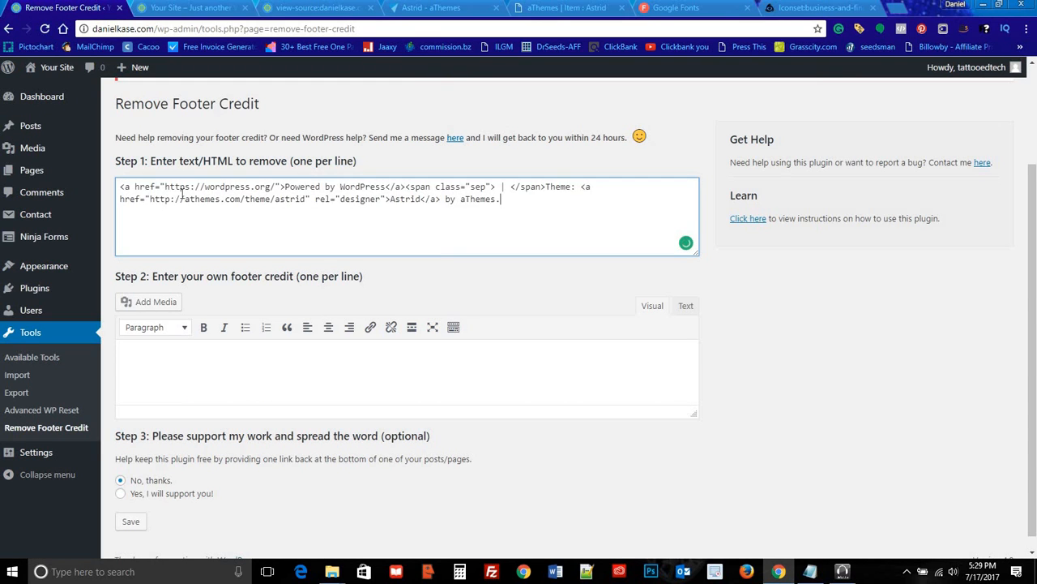
Step: Copy "Copyright © 2017 | Your Site Name" from astrid-theme-doc.txt in Notepad into the plugin's custom footer credit
left_click(472, 359)
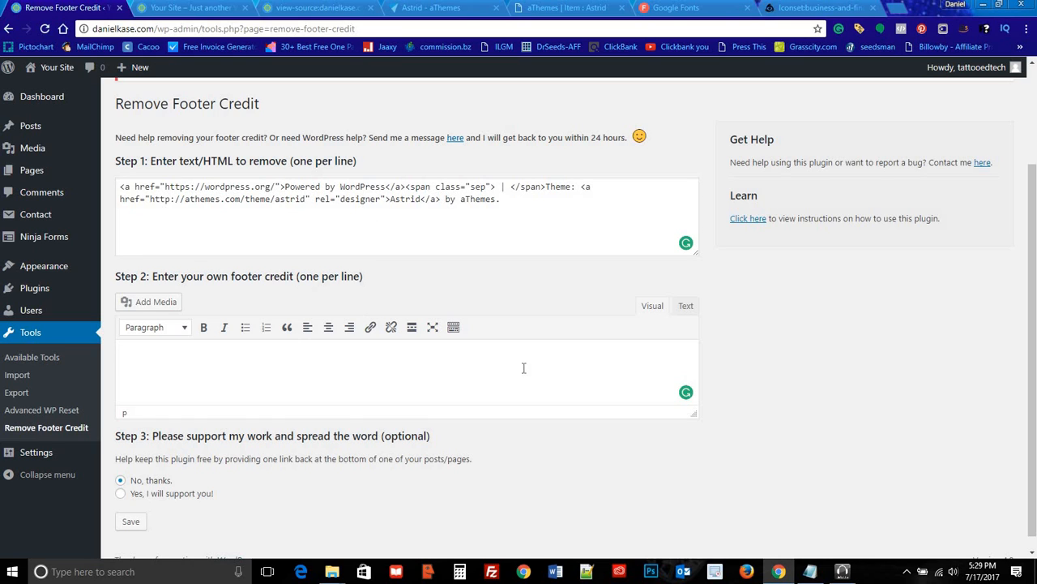
mouse_move(810, 571)
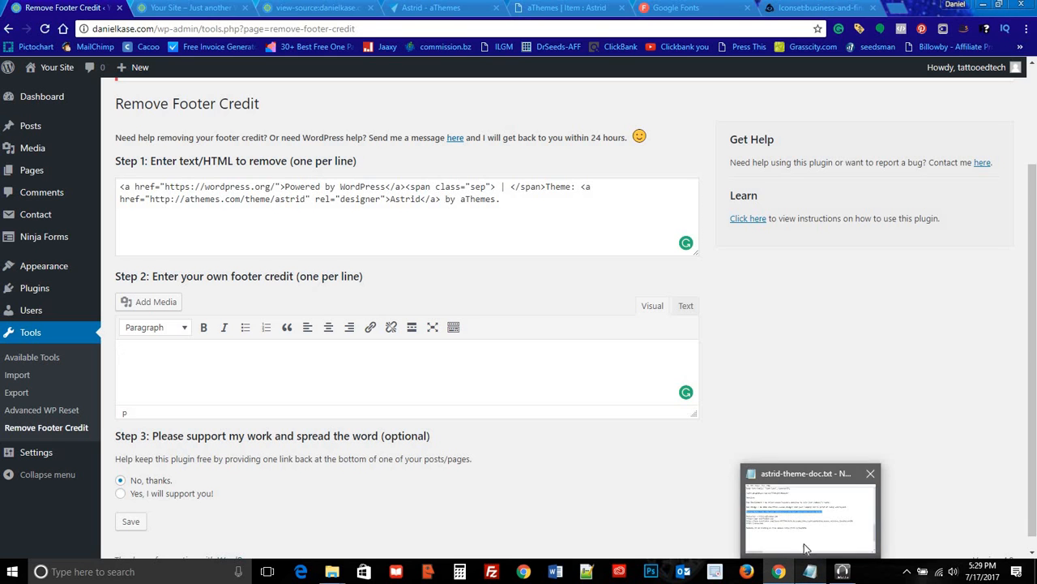
left_click(808, 548)
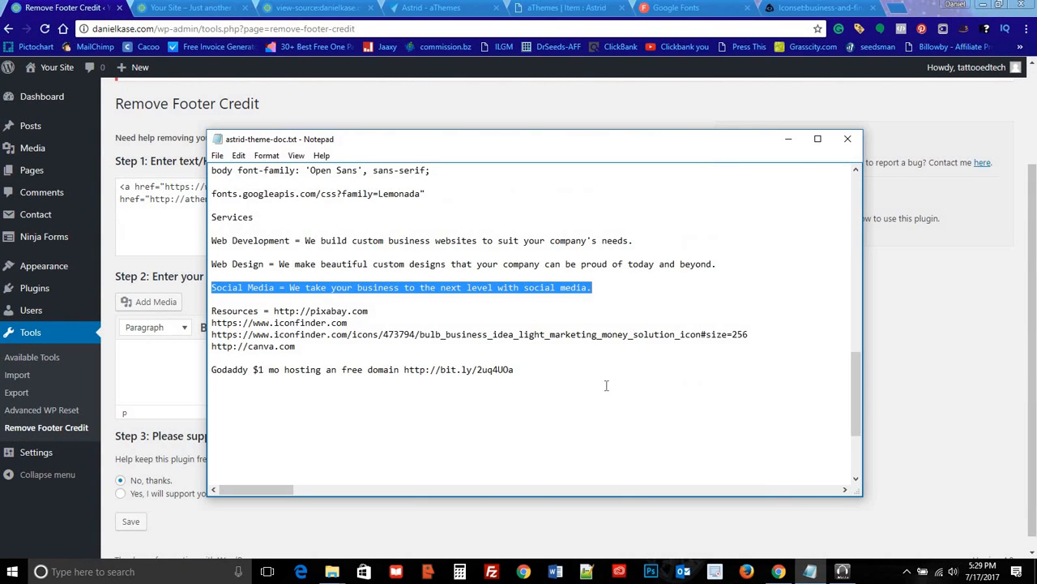
left_click(606, 385)
scroll(592, 381, "up", 4)
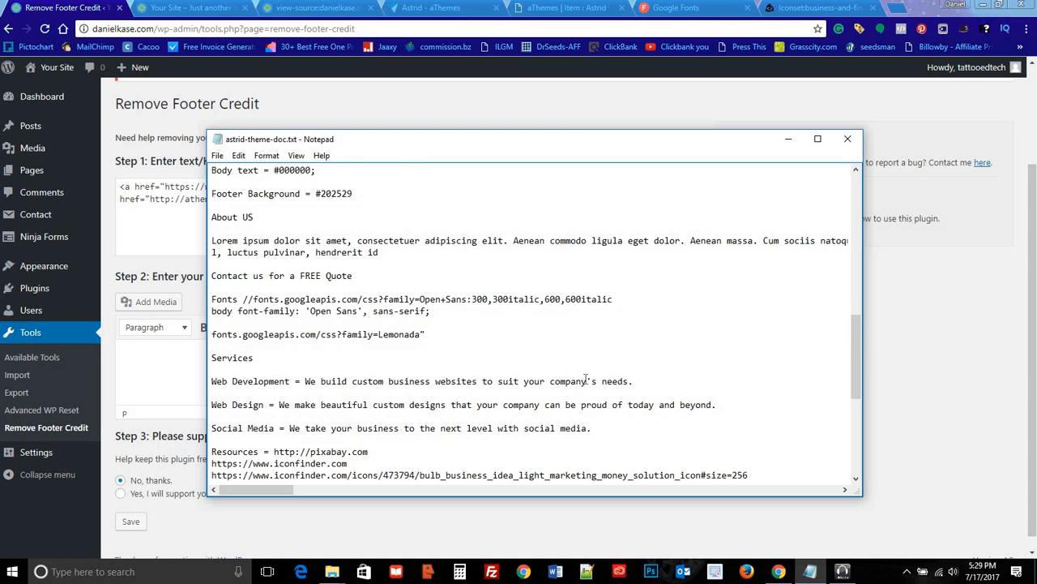
scroll(586, 379, "up", 2)
scroll(594, 367, "up", 3)
scroll(593, 365, "up", 2)
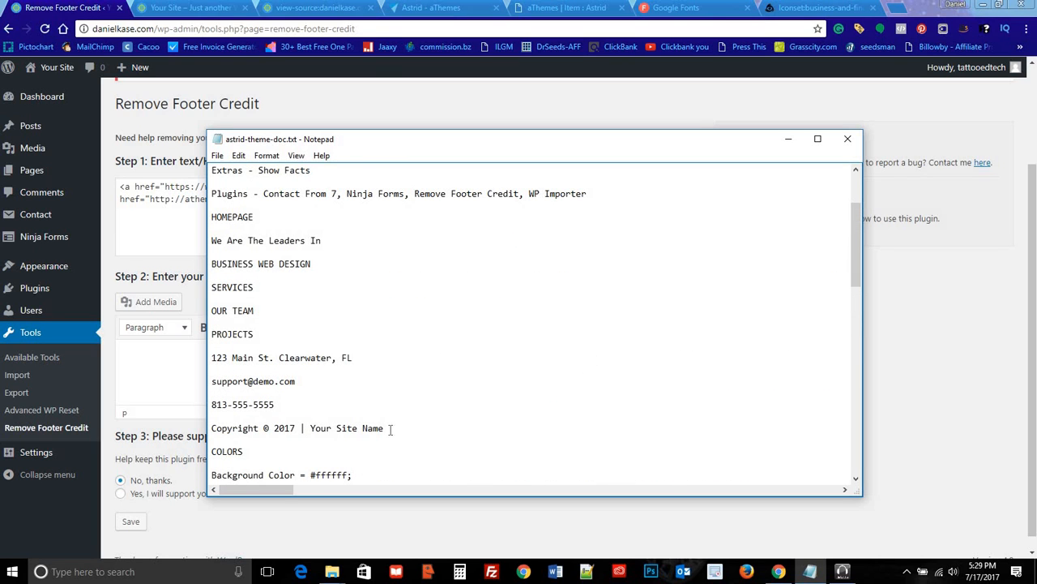
left_click_drag(386, 428, 211, 428)
key("ctrl+c")
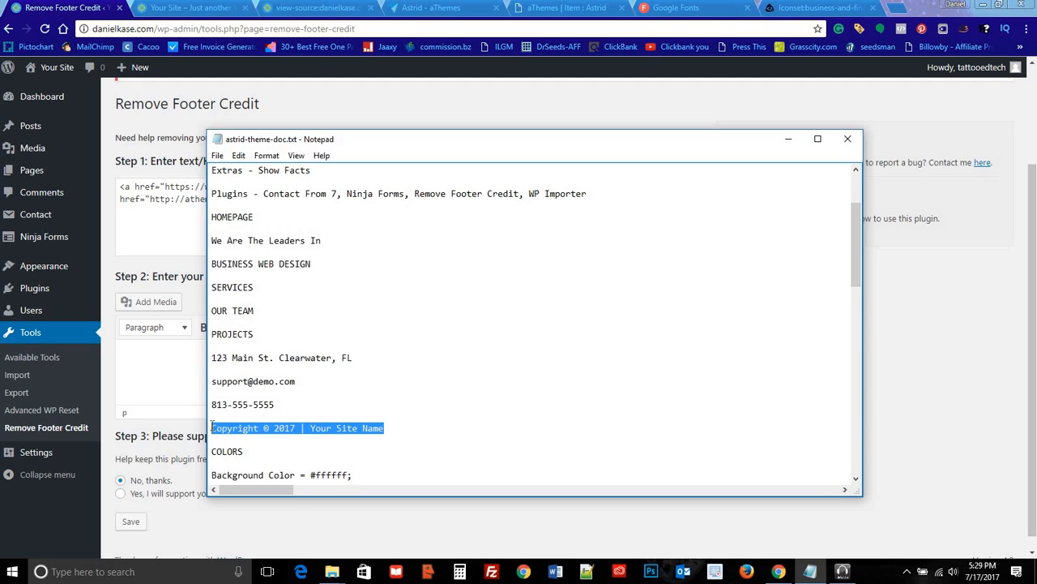
left_click(787, 139)
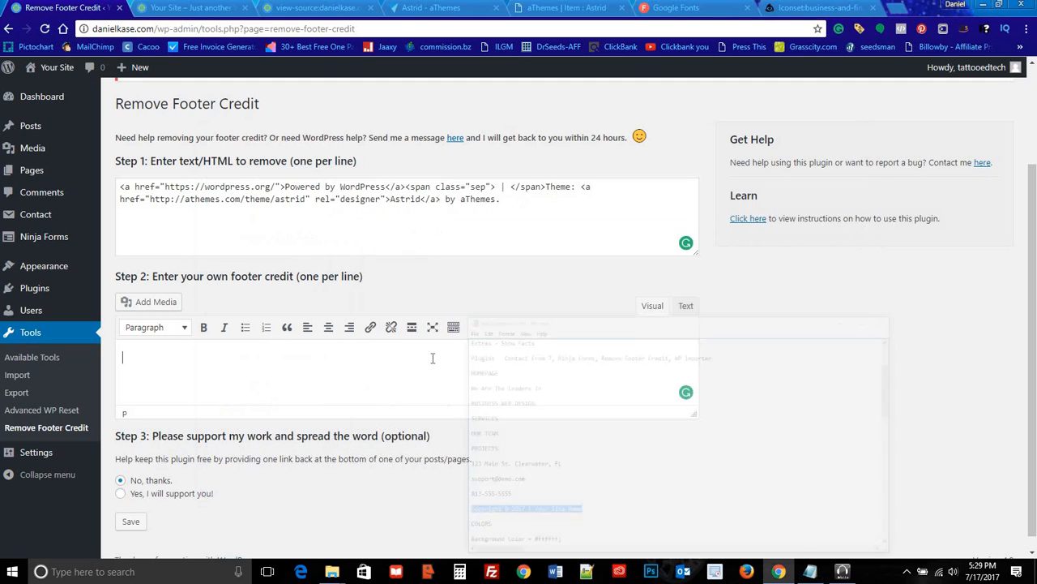
key("ctrl+v")
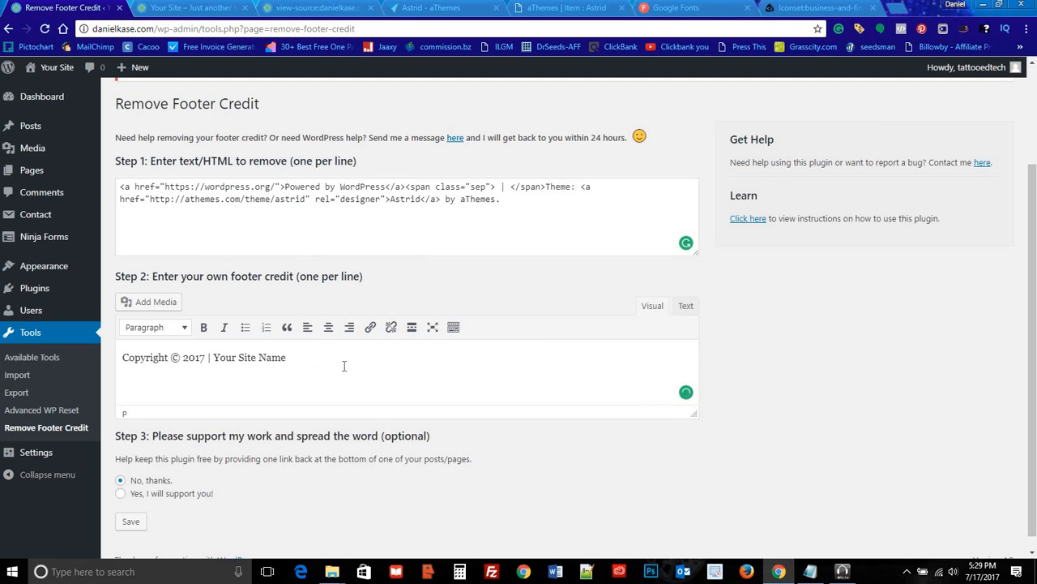
Step: Remove the © symbol and the extra space from the custom footer credit's HTML and check it in the visual and HTML views
left_click(686, 306)
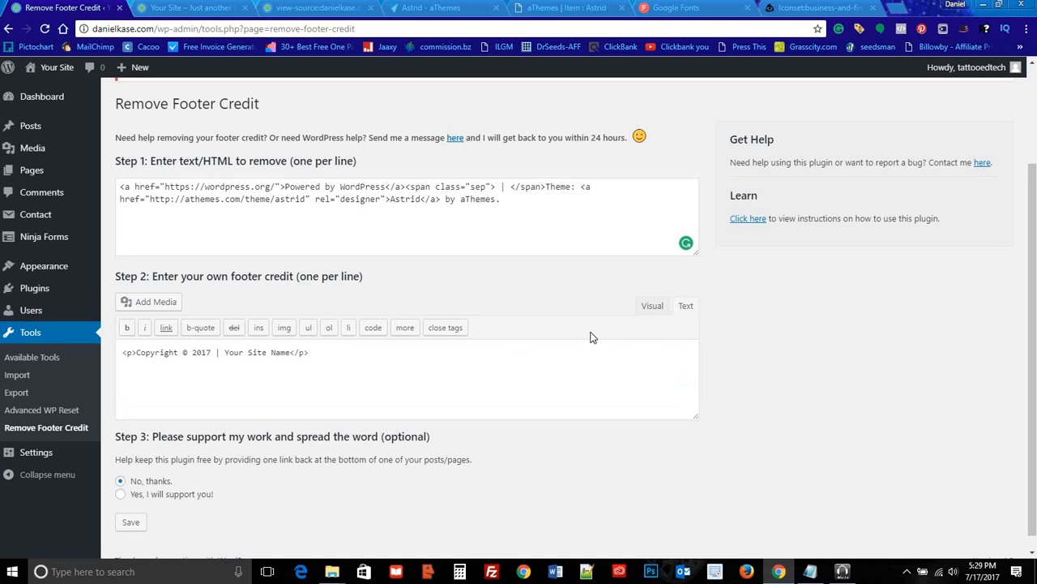
left_click(188, 353)
key("BackSpace")
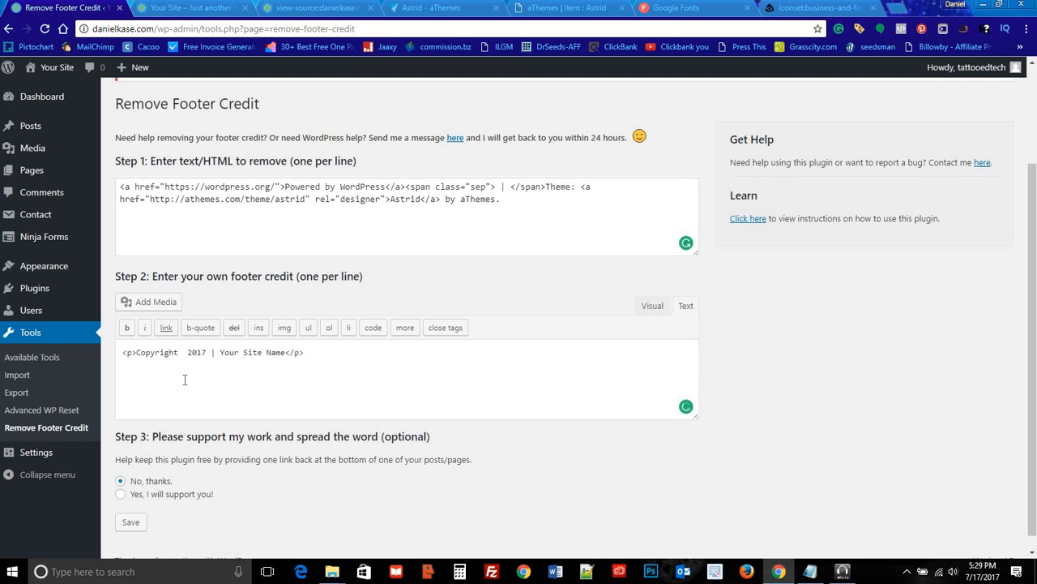
key("BackSpace")
left_click(652, 306)
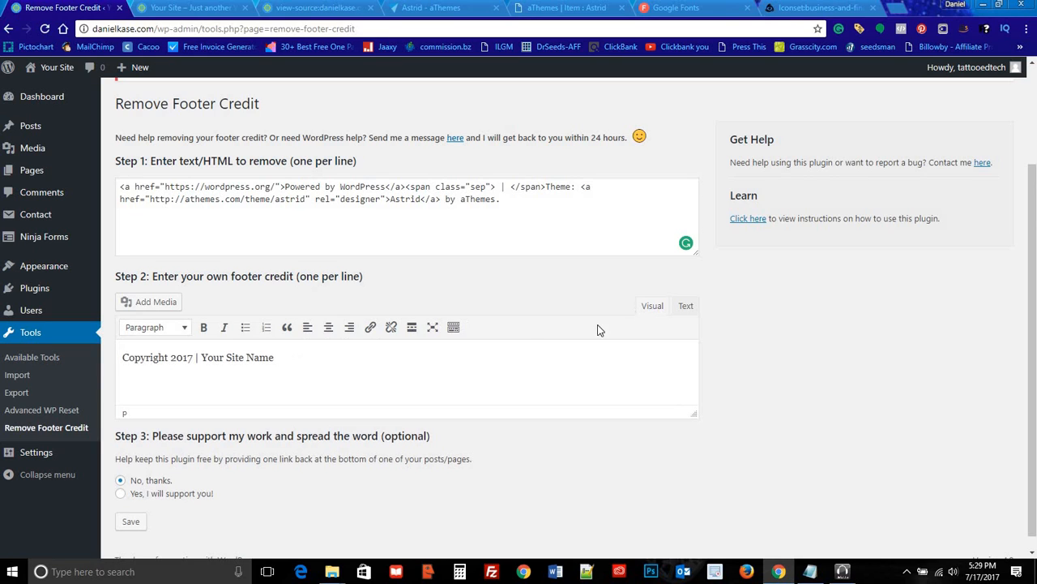
left_click(685, 306)
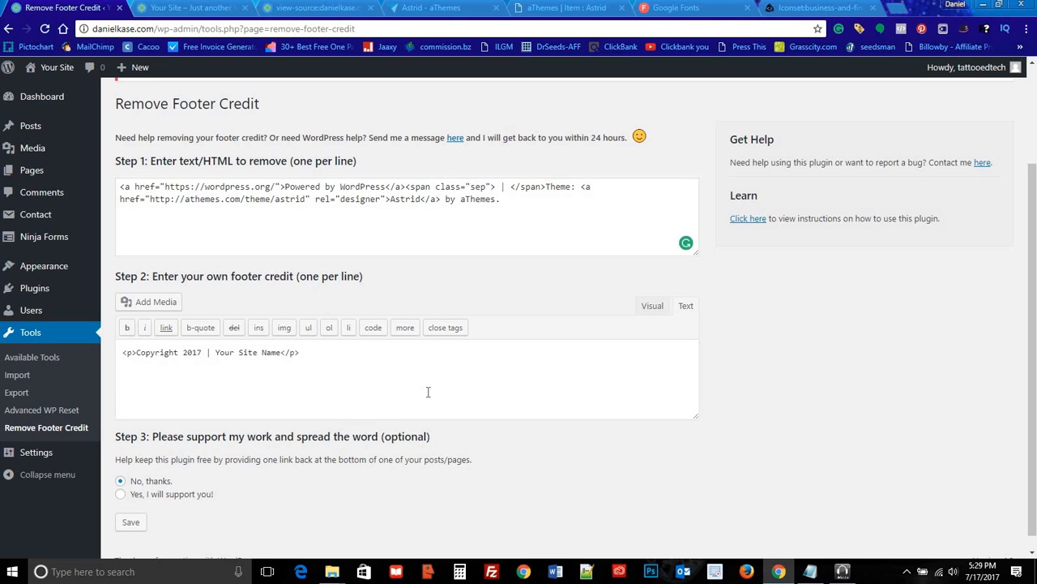
Step: Insert the &copy; entity after "Copyright" in the custom footer credit's HTML, check it in the visual view and save the plugin settings
left_click(179, 352)
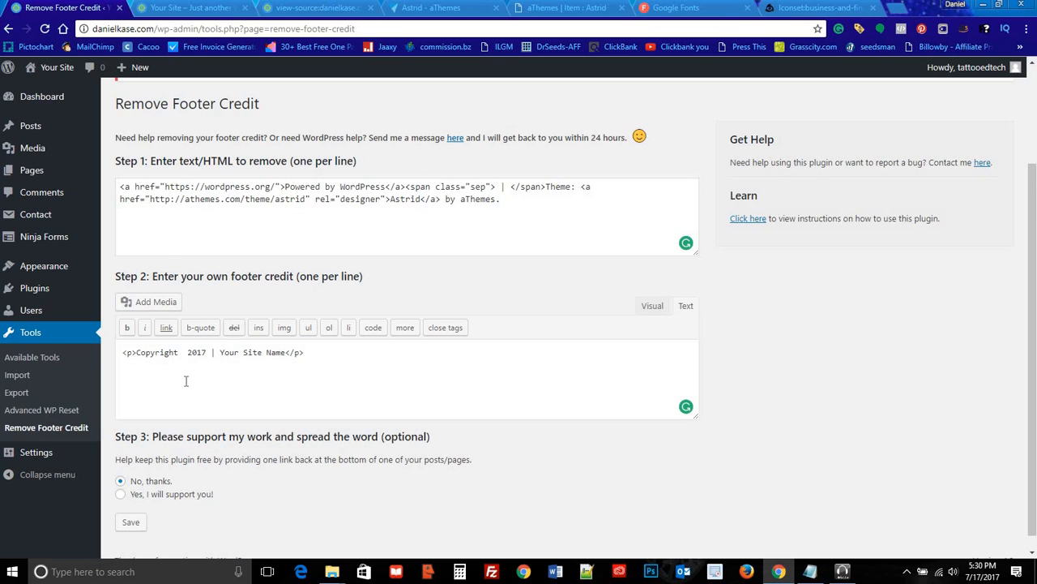
type("&copy;")
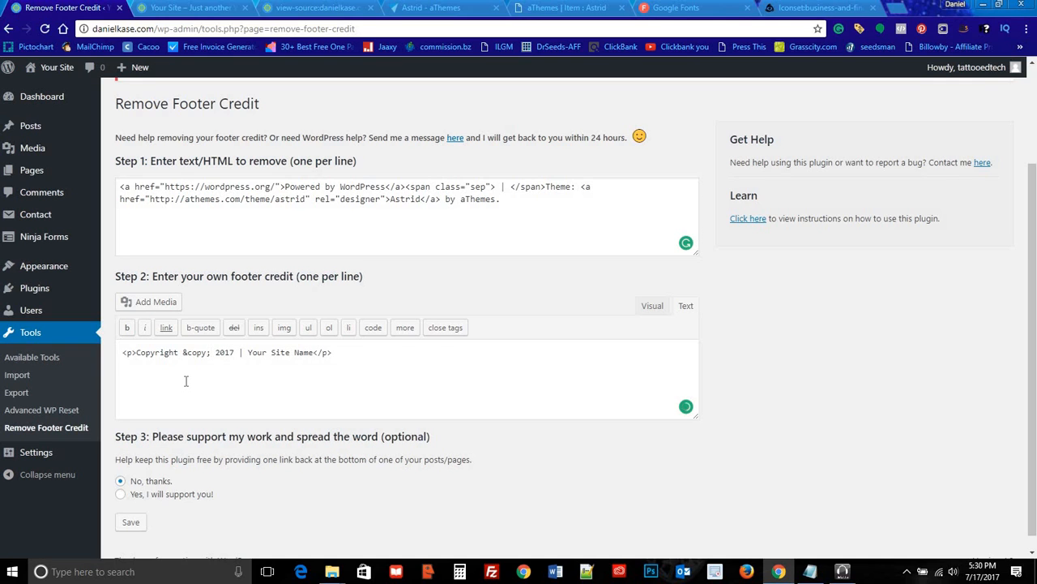
left_click(653, 305)
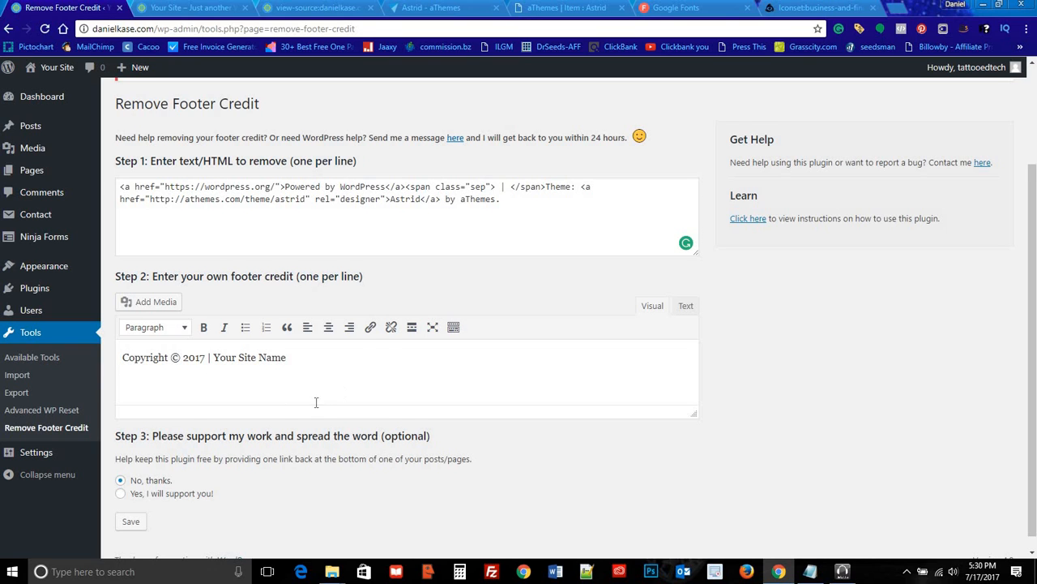
scroll(154, 496, "down", 1)
left_click(132, 509)
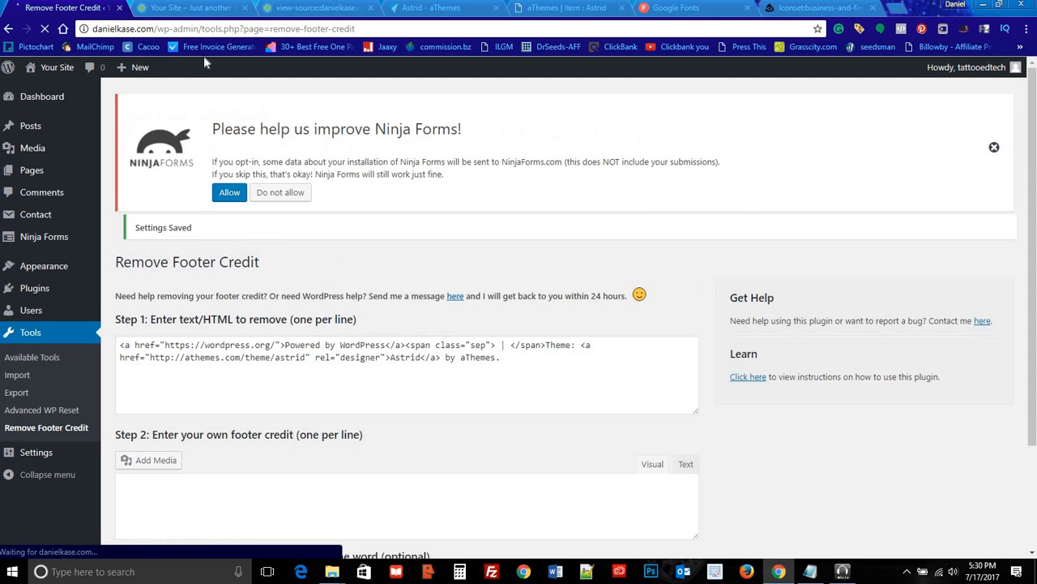
Step: Reload the live homepage and check the new footer credit, then look over the page up to its header
left_click(174, 8)
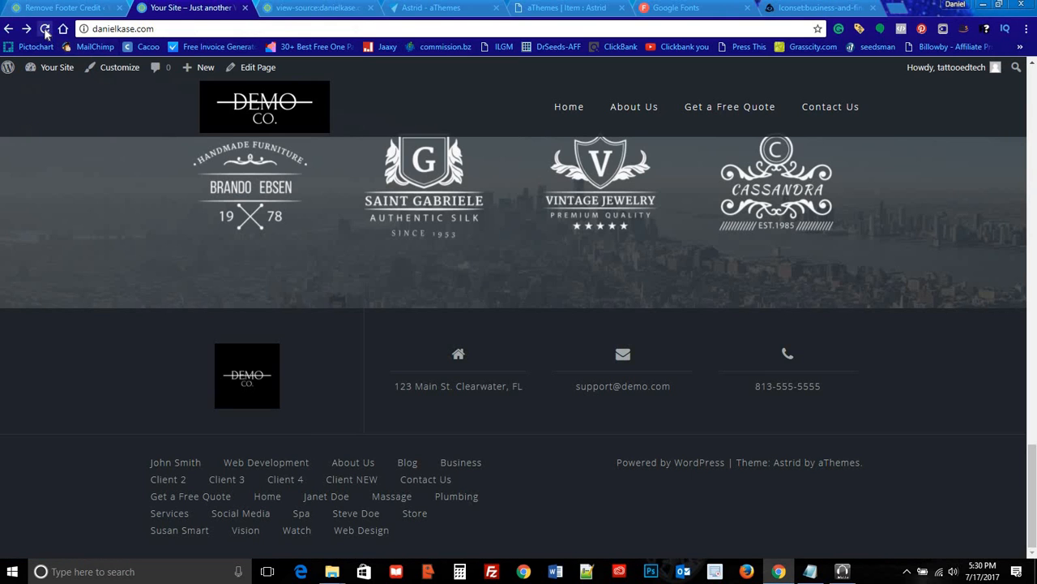
left_click(45, 28)
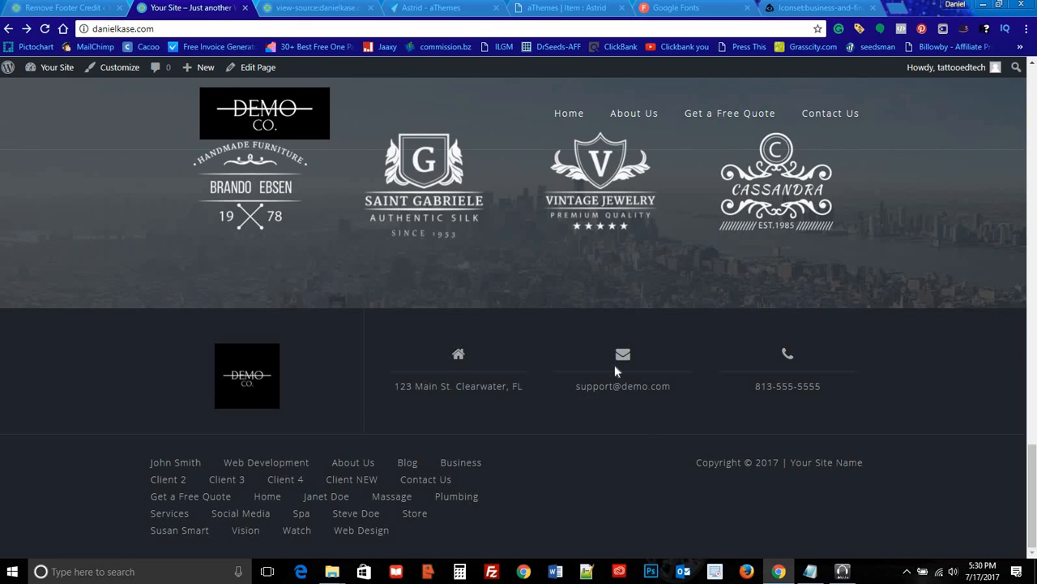
scroll(614, 365, "up", 20)
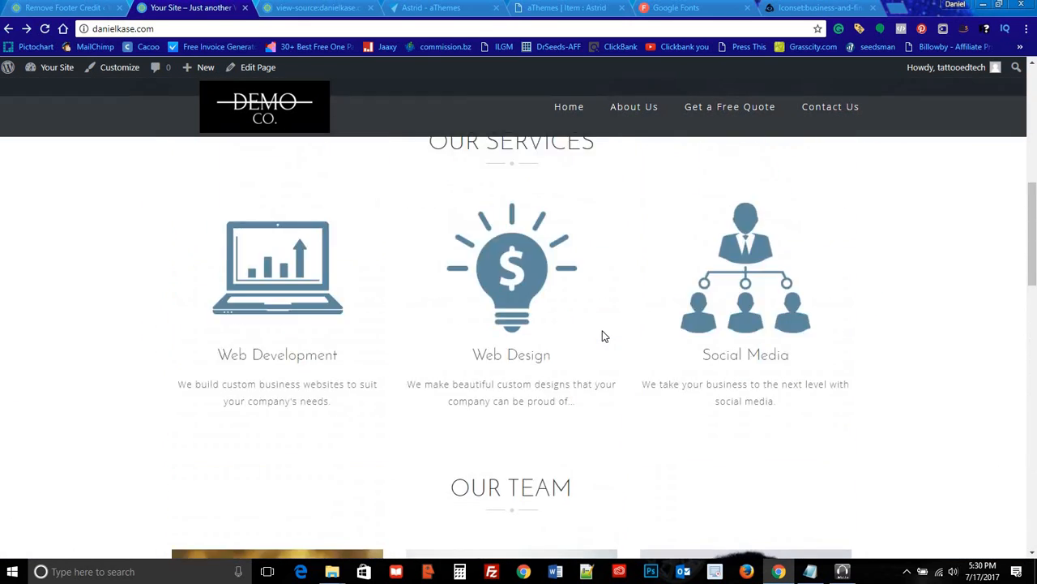
scroll(604, 336, "up", 7)
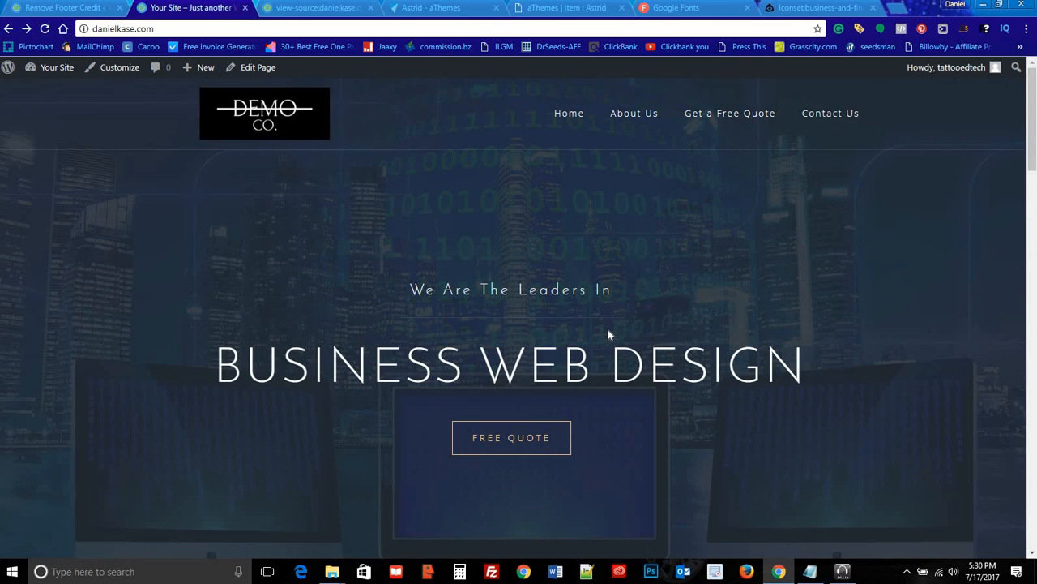
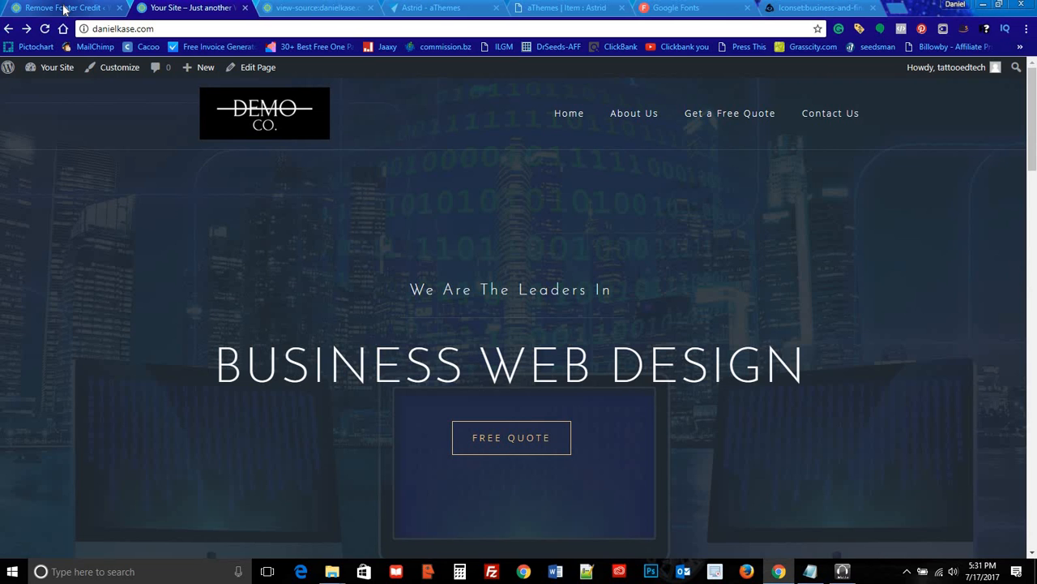
Step: Create a new Ninja Forms form from the Quote Request template
left_click(63, 9)
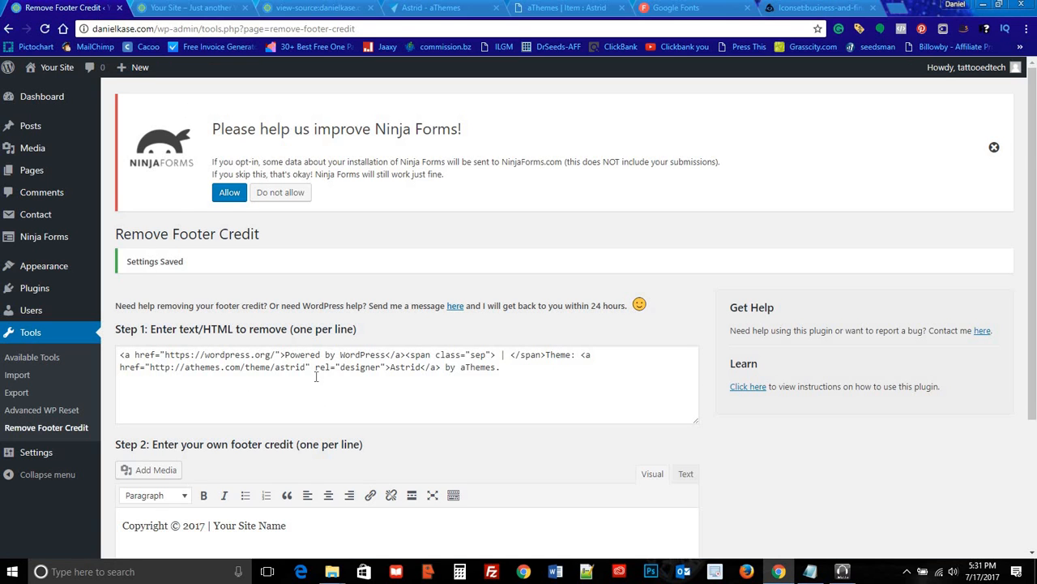
scroll(315, 376, "down", 1)
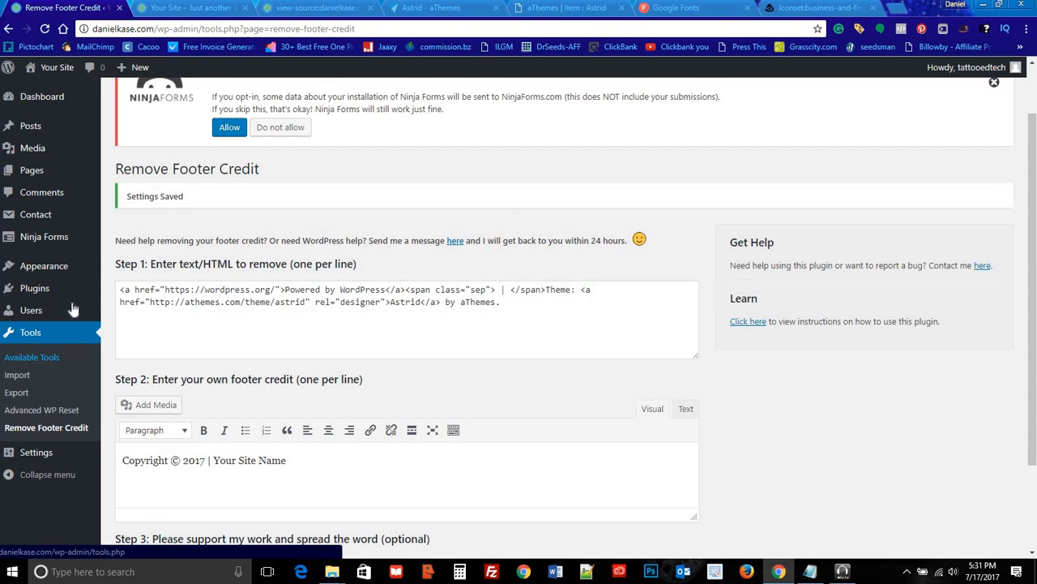
mouse_move(63, 241)
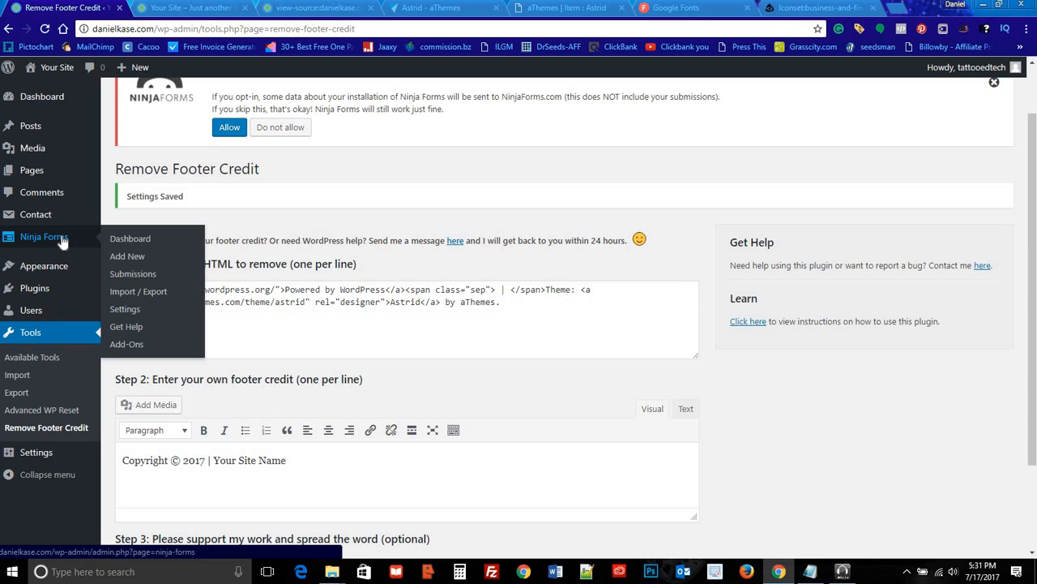
left_click(123, 235)
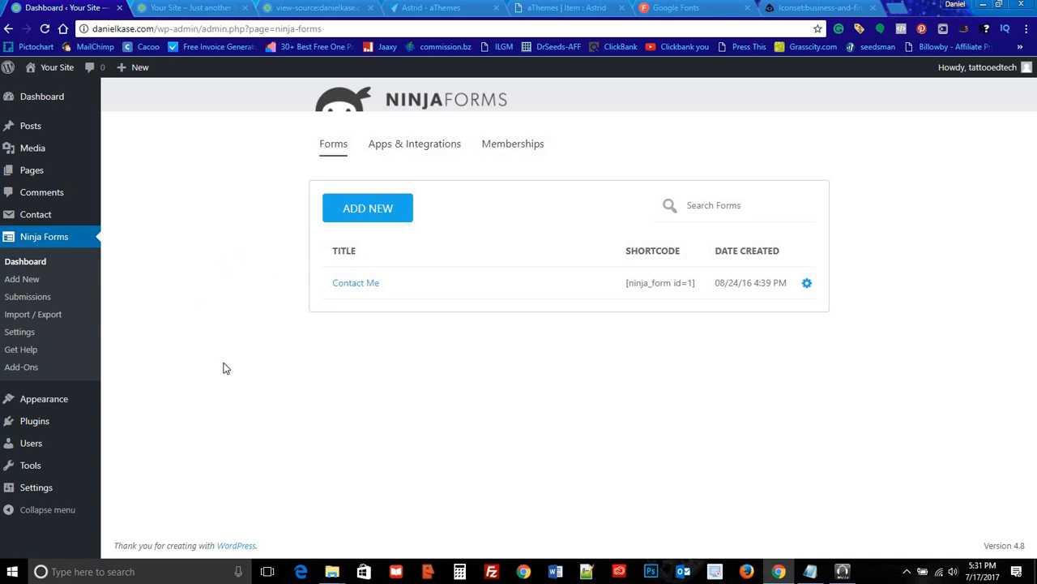
left_click(364, 212)
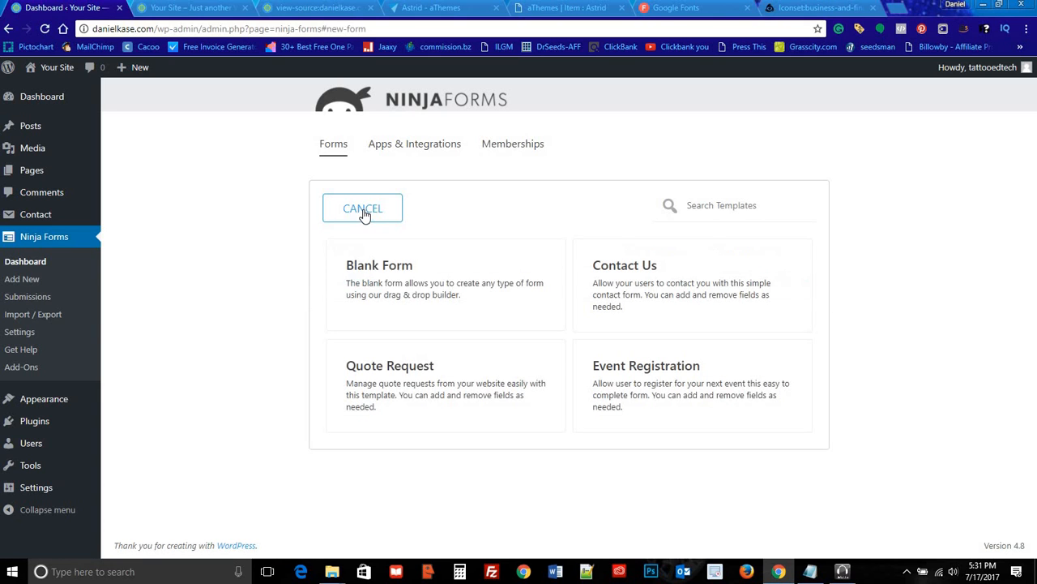
left_click(414, 367)
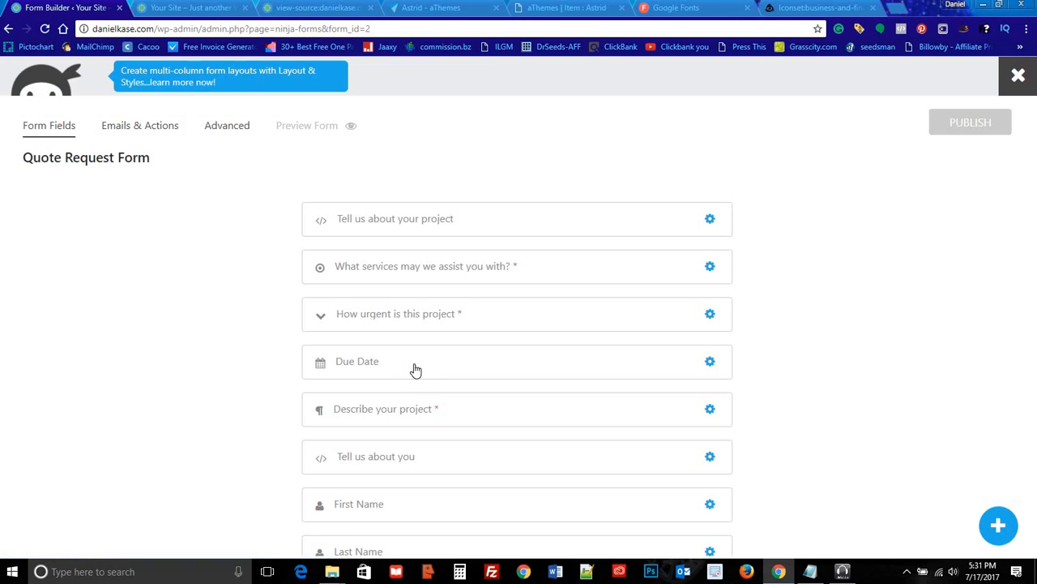
Step: Examine the Quote Request form's fields, its email and action toggles, and its advanced settings
left_click(710, 219)
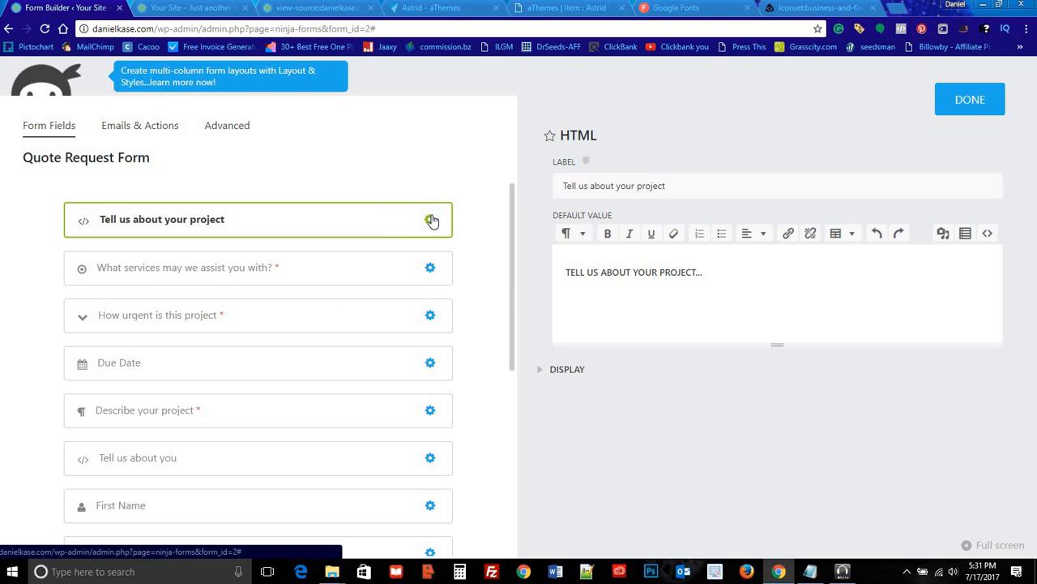
scroll(262, 284, "down", 5)
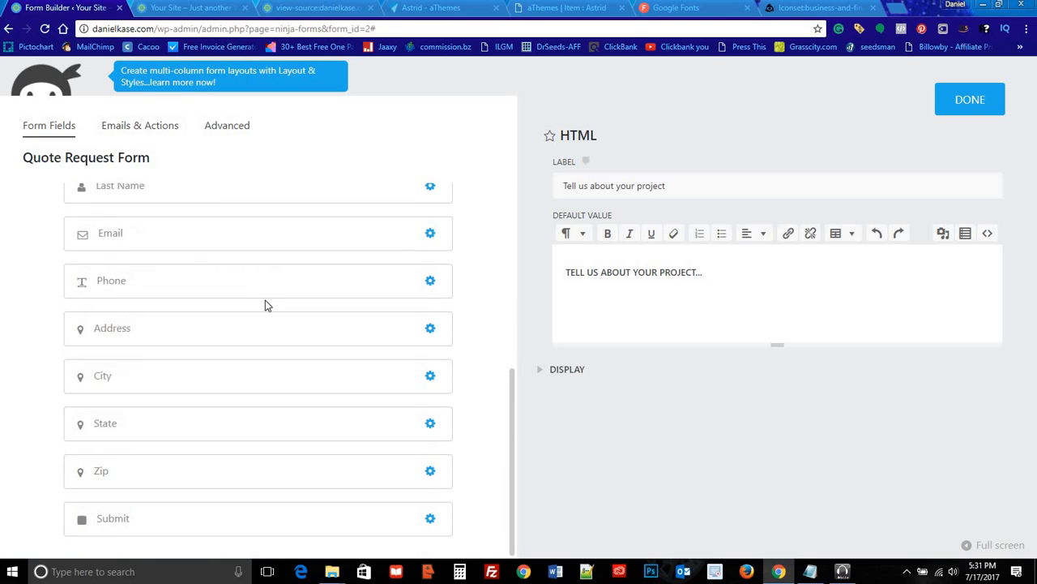
scroll(265, 303, "up", 5)
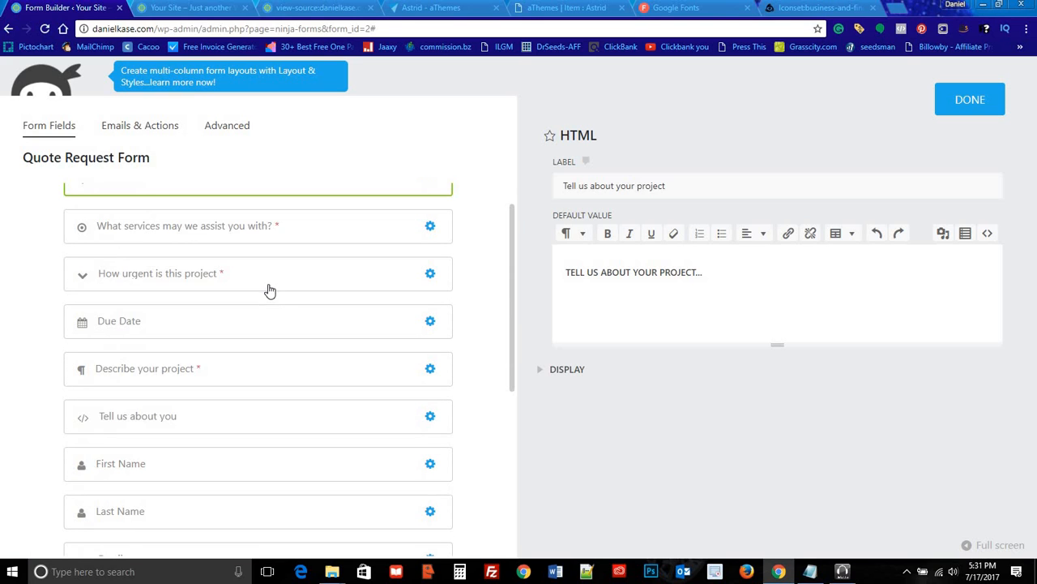
left_click(146, 135)
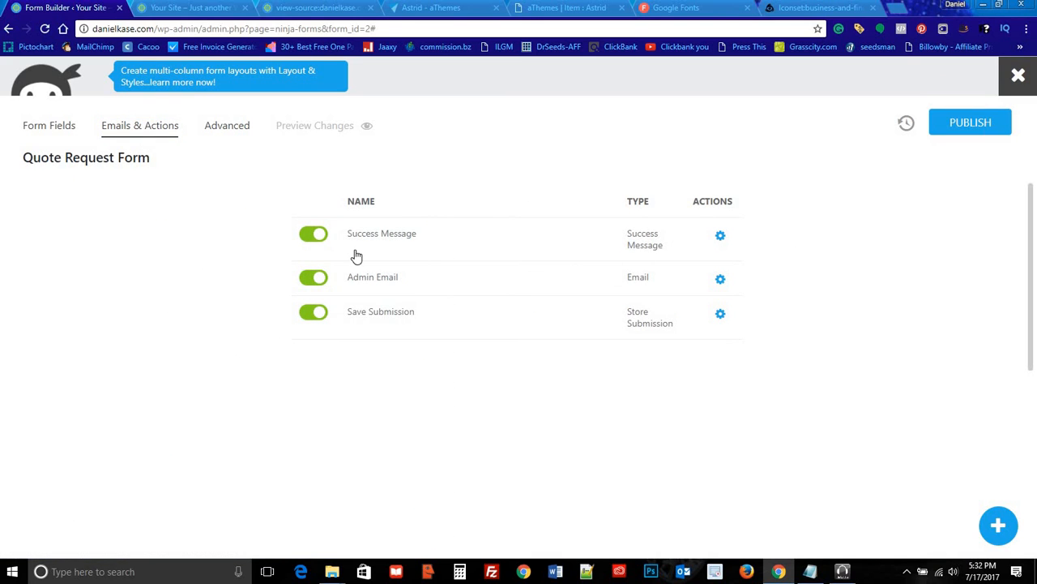
left_click(312, 236)
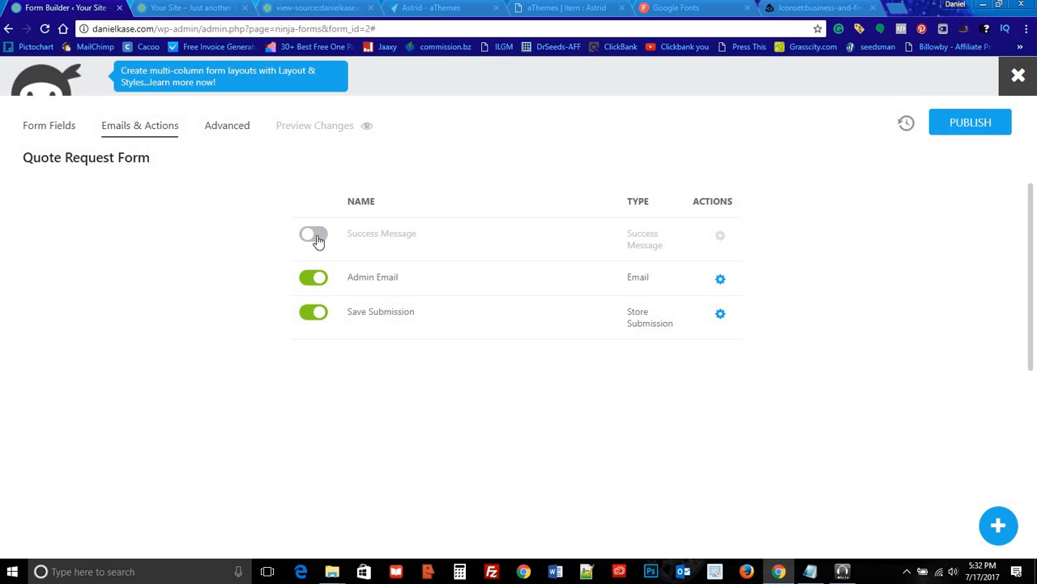
left_click(317, 239)
left_click(230, 130)
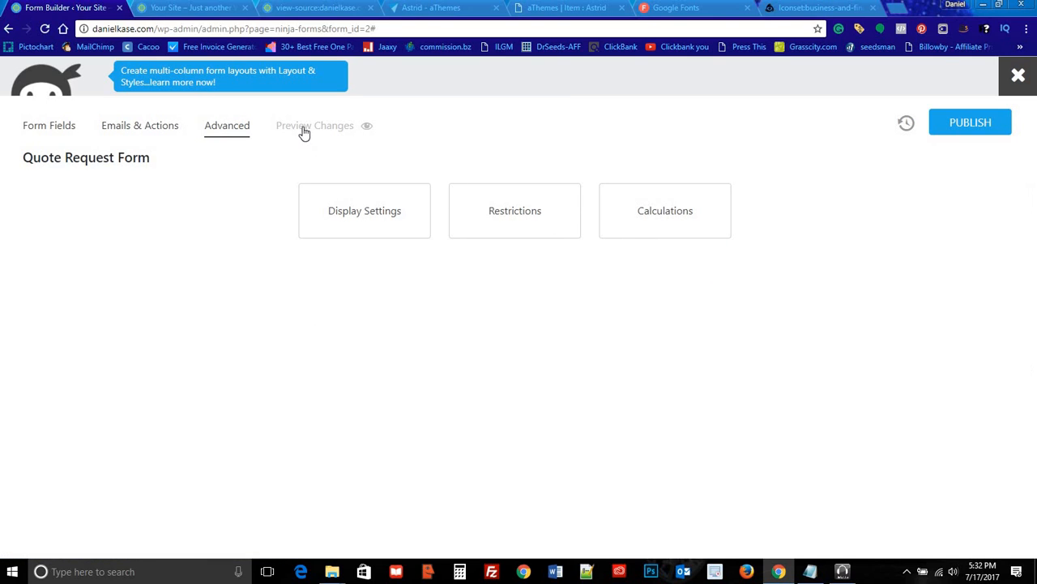
left_click(59, 129)
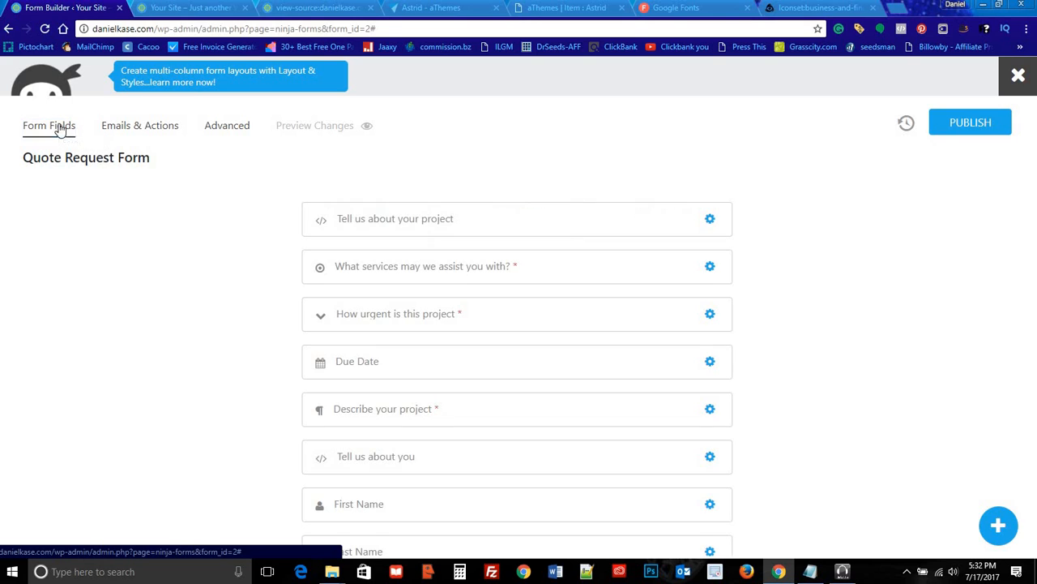
scroll(465, 301, "down", 5)
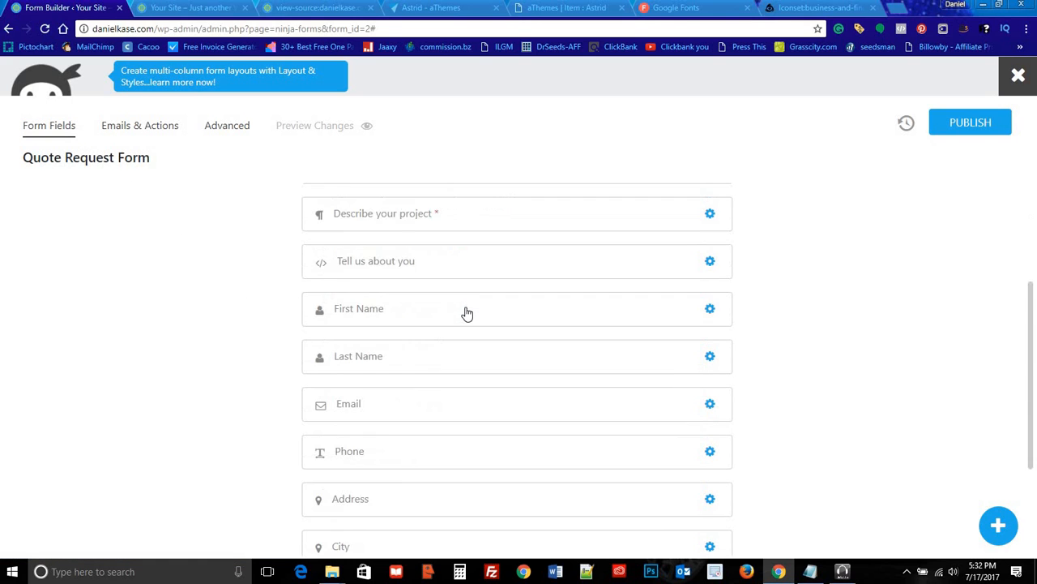
scroll(461, 335, "up", 5)
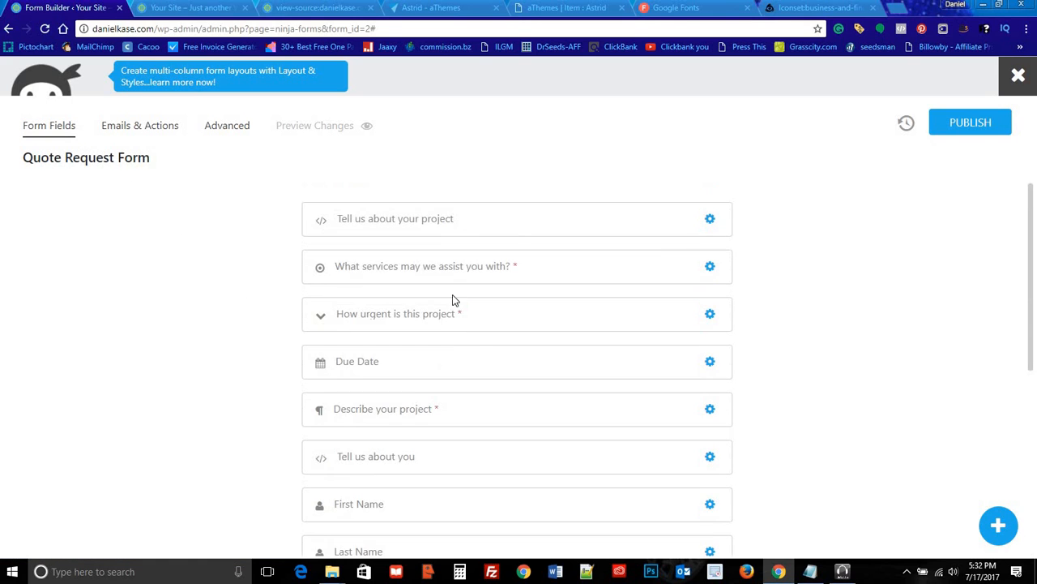
Step: Publish the Quote Request form and copy its shortcode from the forms list
left_click(944, 117)
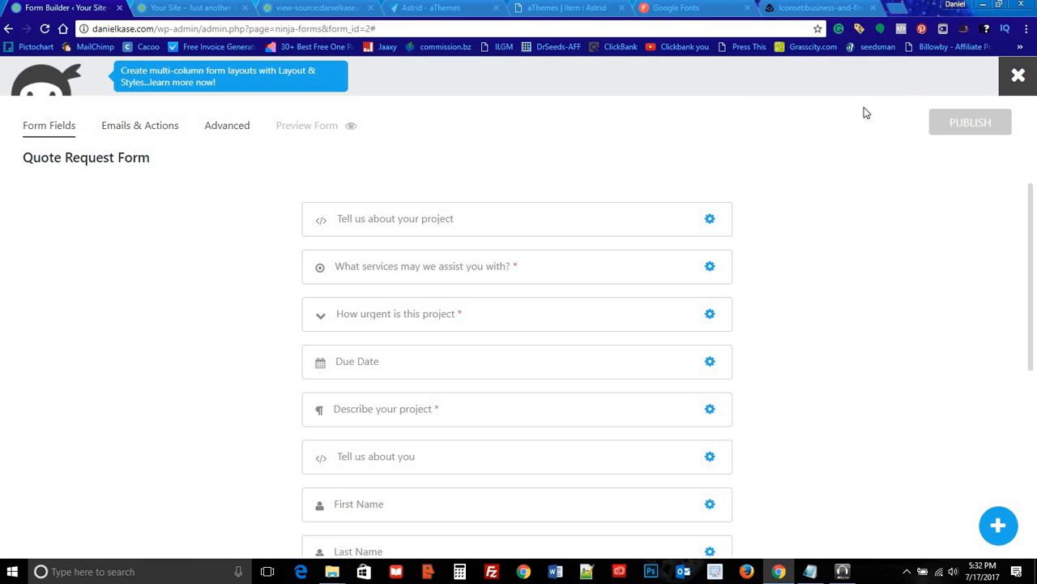
left_click(1016, 78)
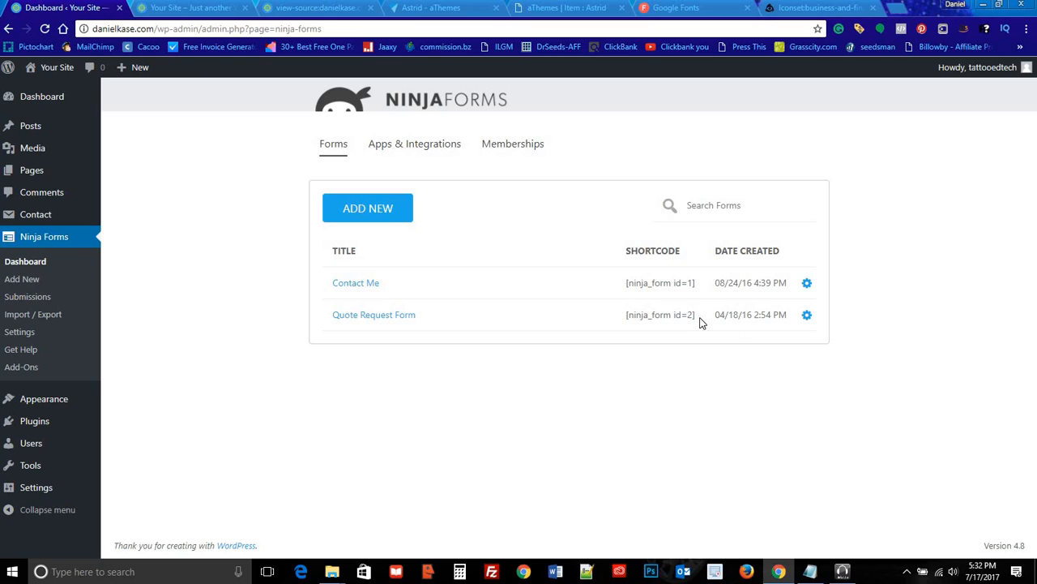
left_click_drag(695, 314, 619, 325)
key("ctrl+c")
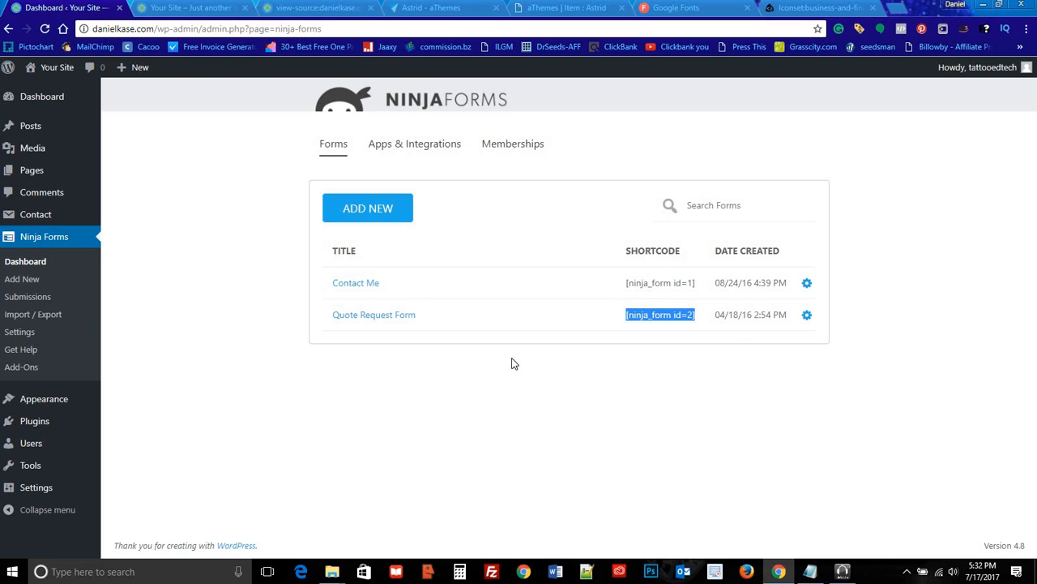
Step: Open the Get a Free Quote page for editing and paste the shortcode [ninja_form id=2] into its HTML content
mouse_move(44, 177)
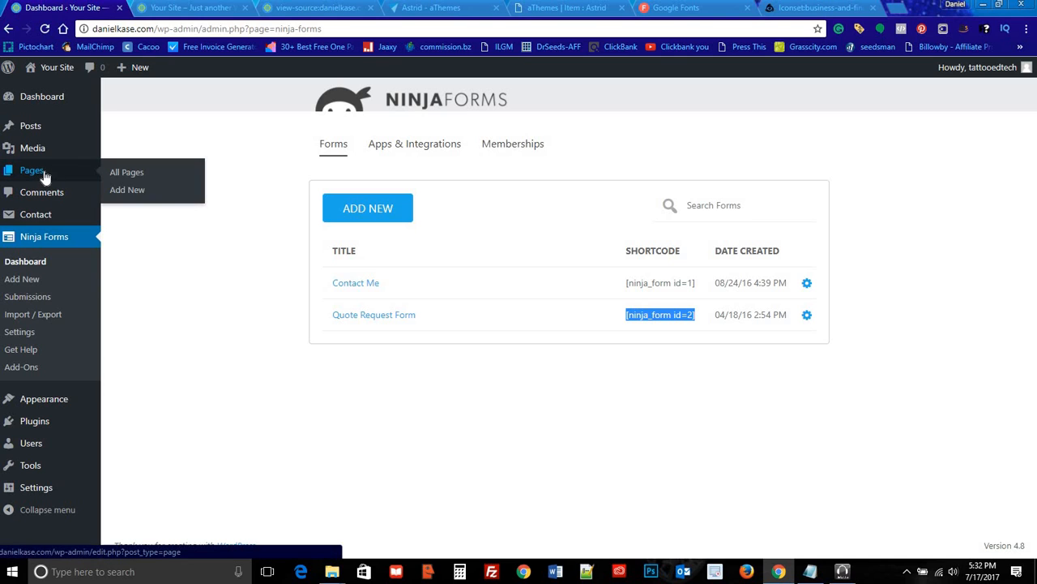
left_click(133, 173)
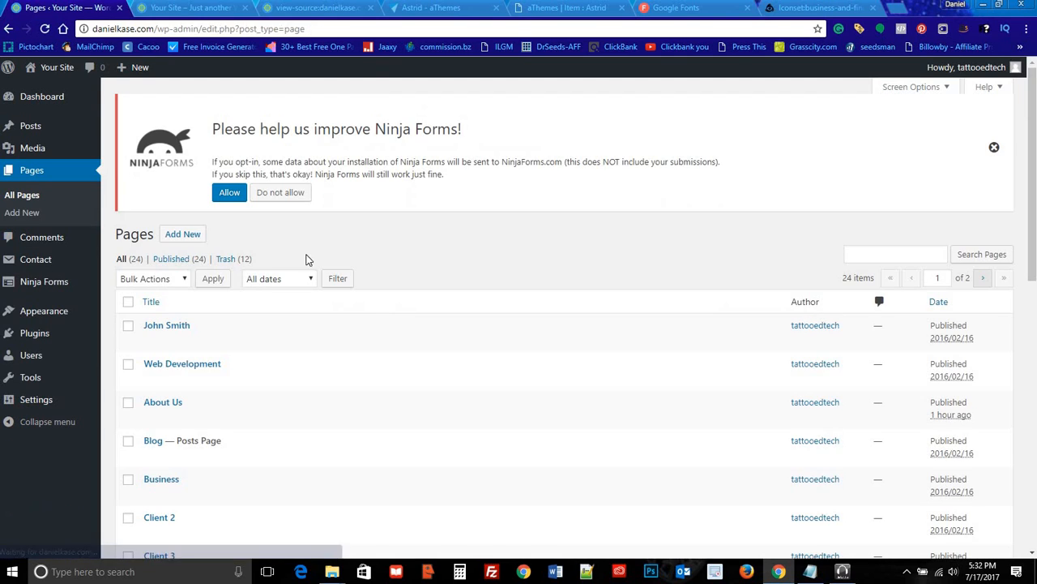
scroll(302, 296, "down", 5)
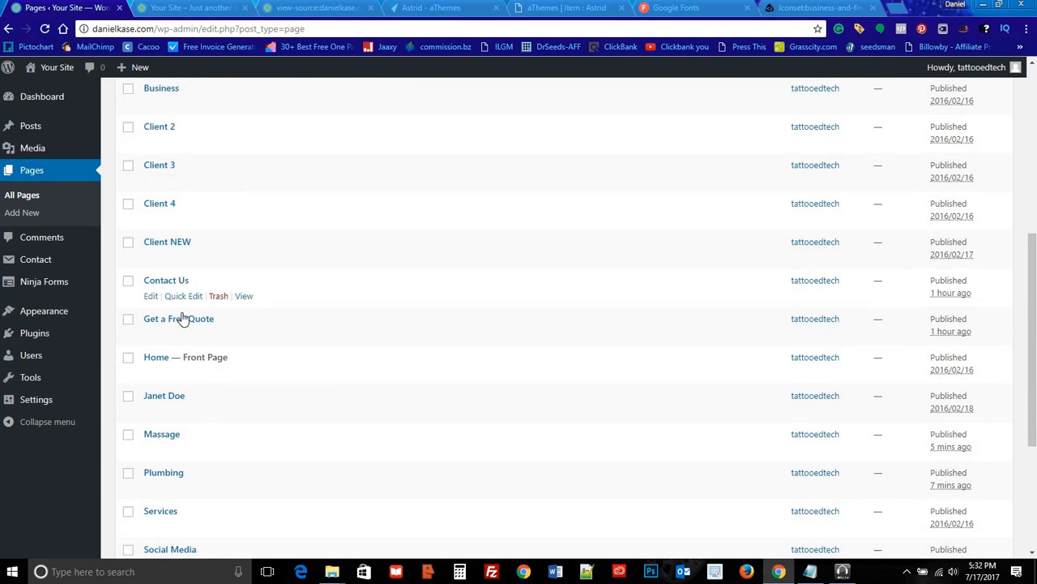
left_click(181, 319)
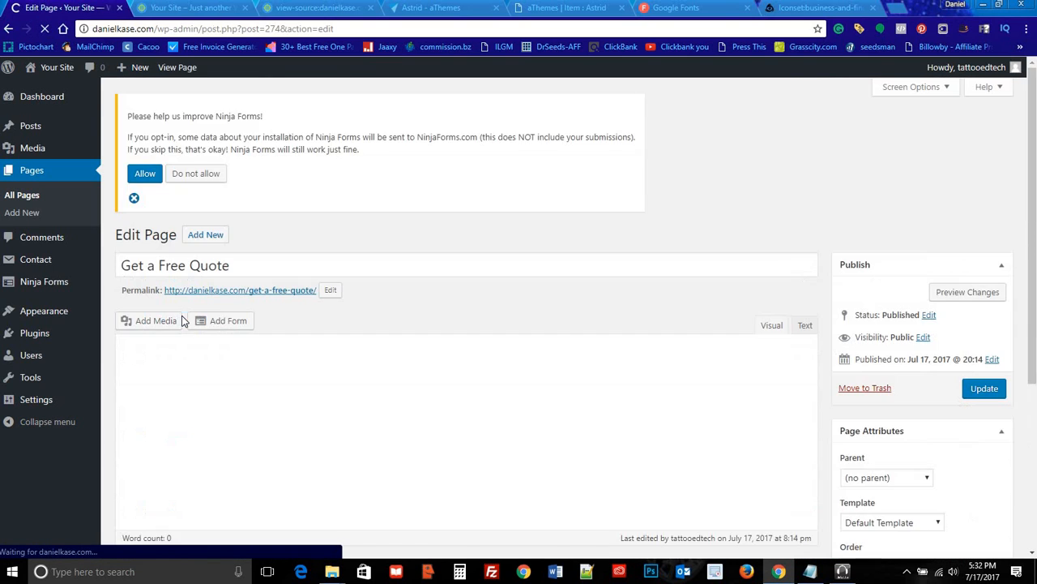
left_click(805, 326)
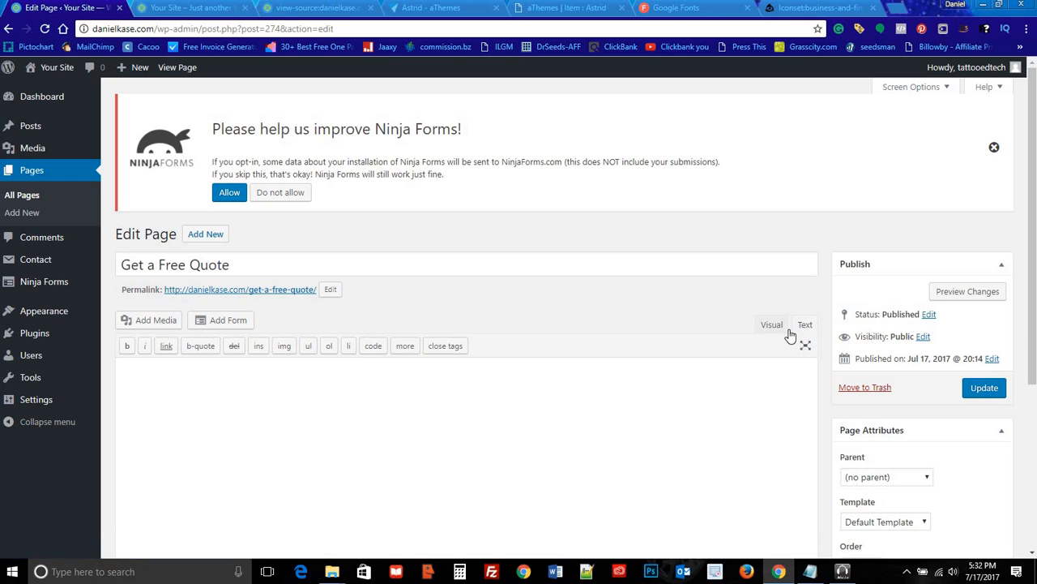
left_click(137, 365)
key("ctrl+v")
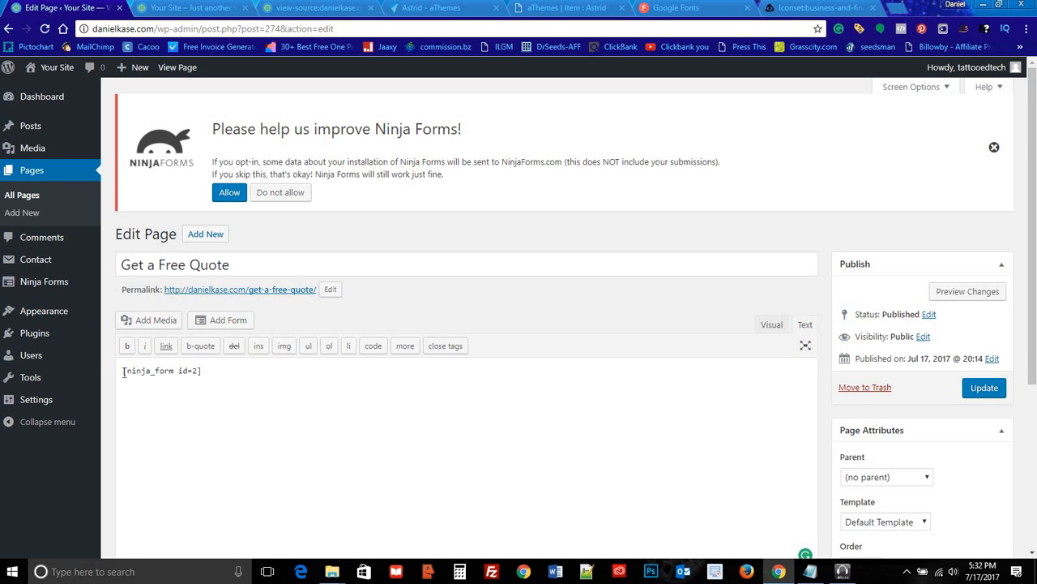
Step: Add the line "Get a FREE Quote today." above the form shortcode and update the page
key("Return")
key("Up")
type("Get a FREE Quote today.")
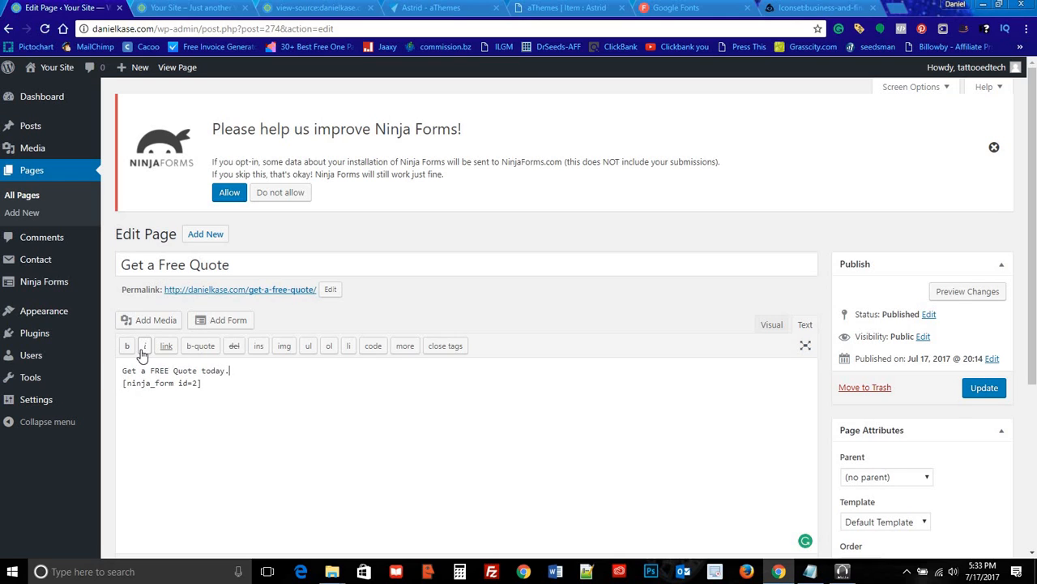
left_click(985, 389)
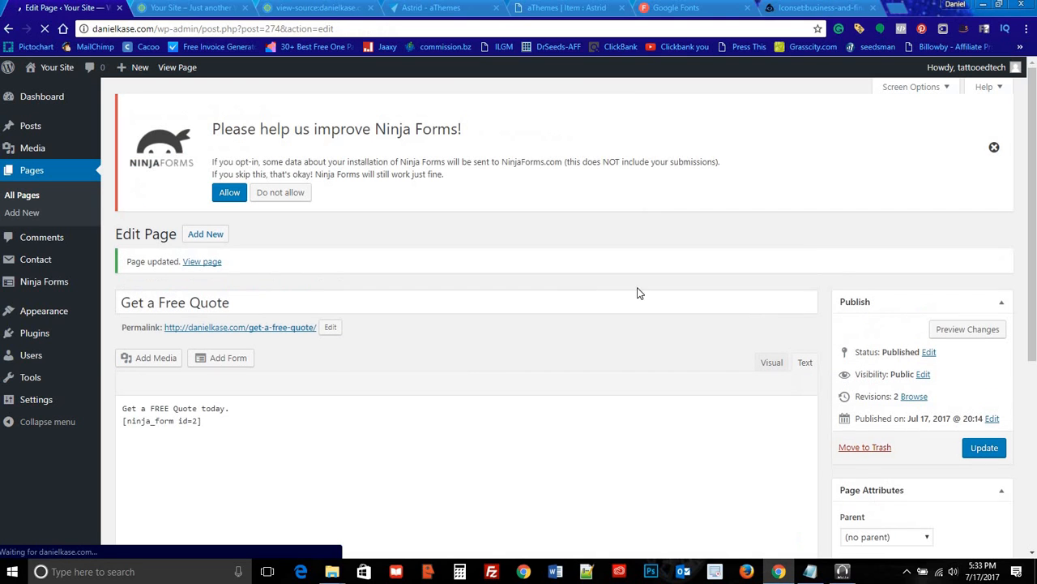
Step: Preview the updated Get a Free Quote page and review the embedded quote request form from start to end
left_click(969, 329)
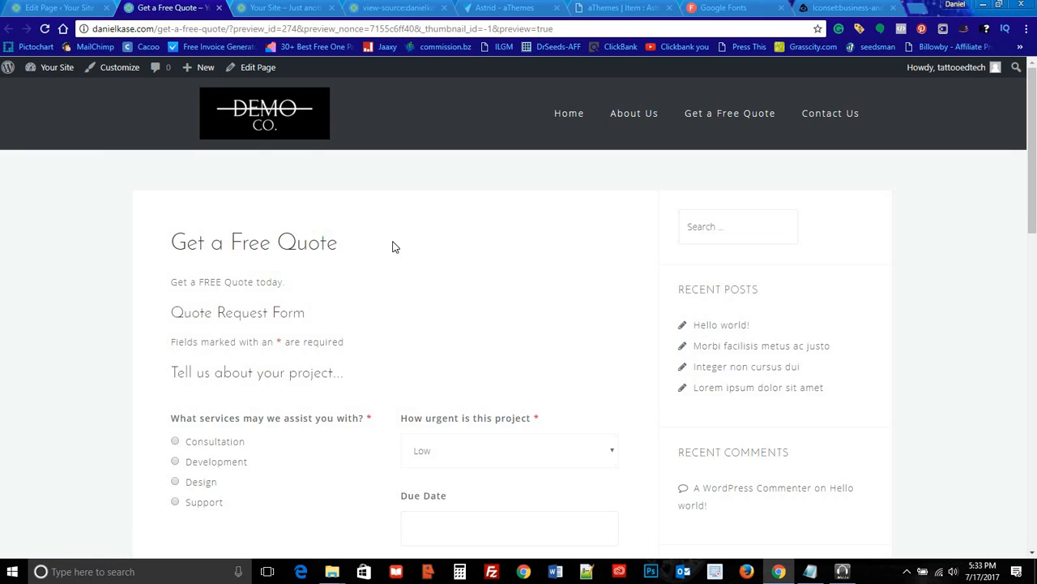
scroll(324, 243, "down", 4)
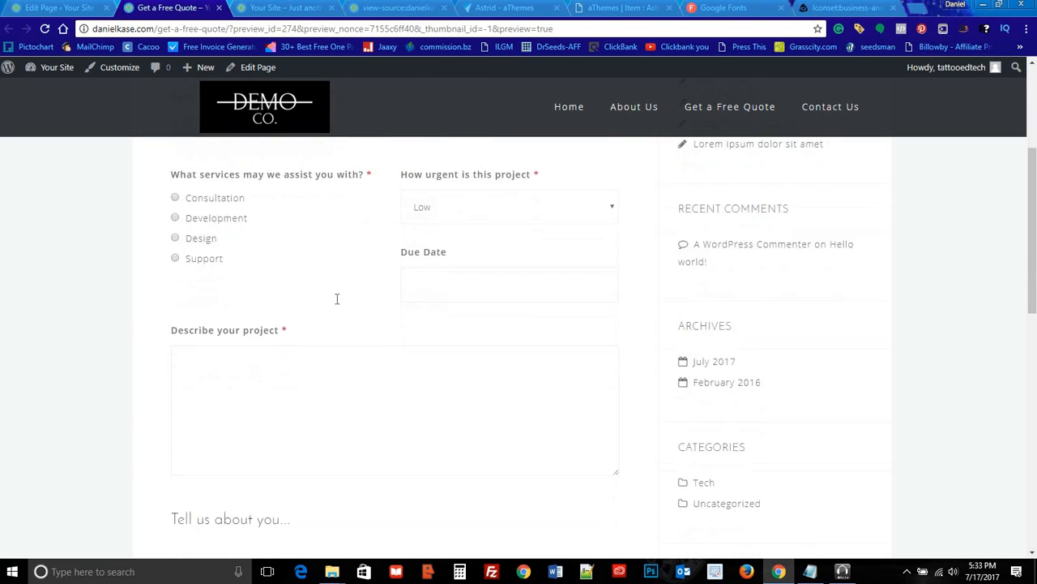
left_click(322, 300)
scroll(365, 313, "down", 3)
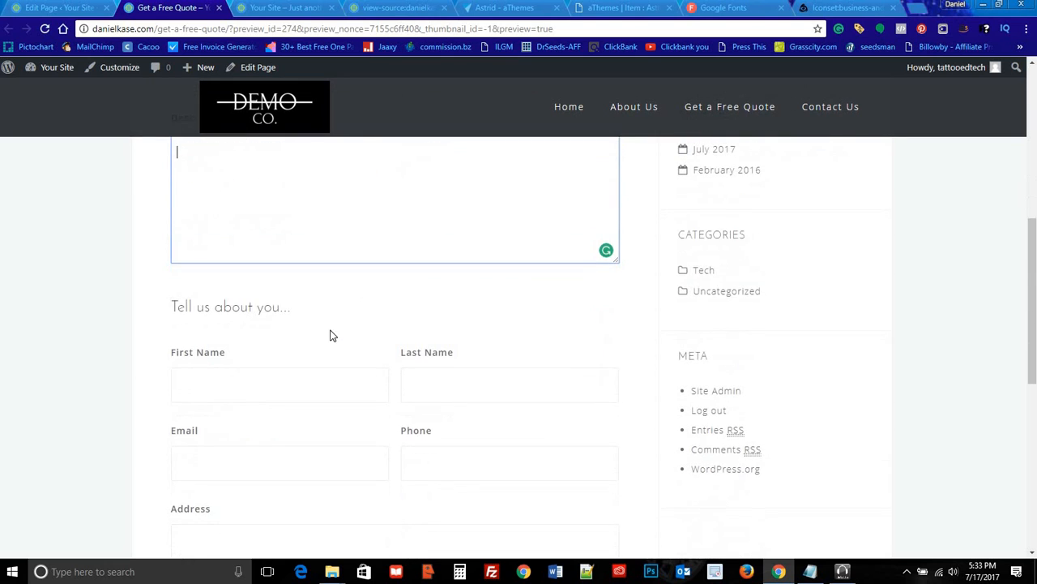
scroll(324, 333, "down", 3)
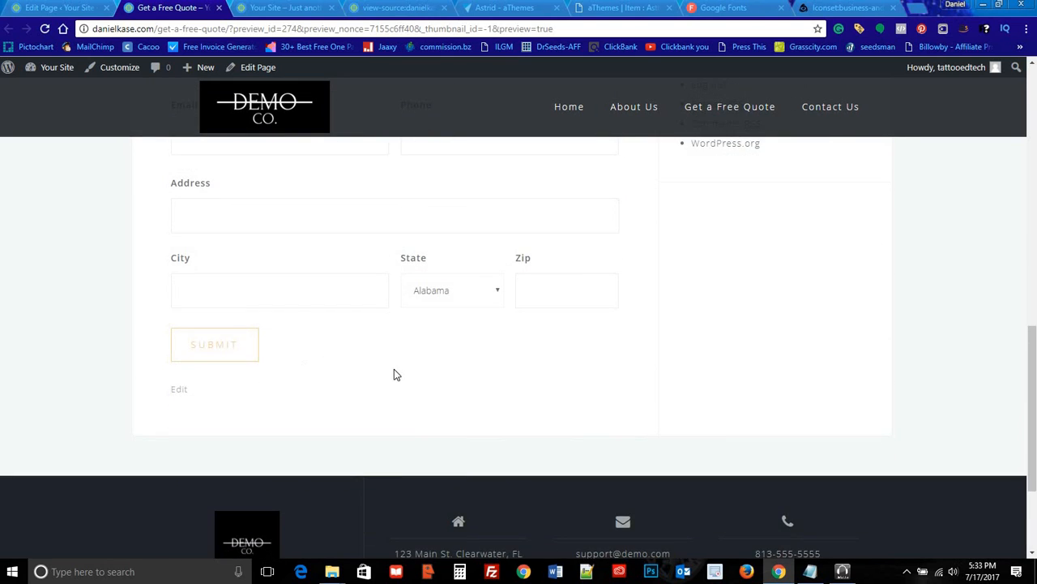
scroll(405, 365, "up", 10)
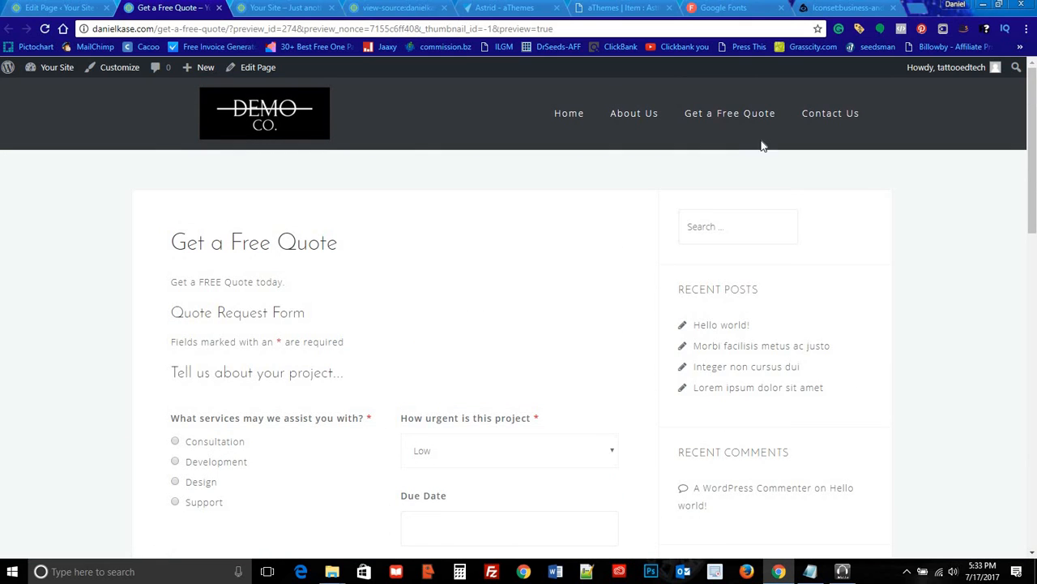
Step: Open the live Get a Free Quote page from the site navigation and copy its URL path /get-a-free-quote/
left_click(718, 112)
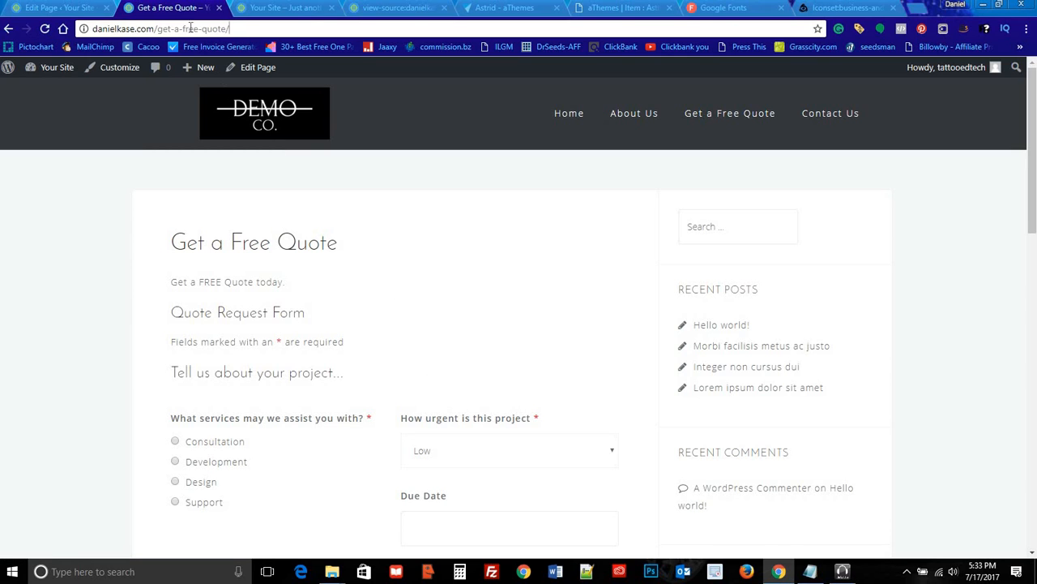
left_click_drag(190, 29, 154, 28)
key("ctrl+c")
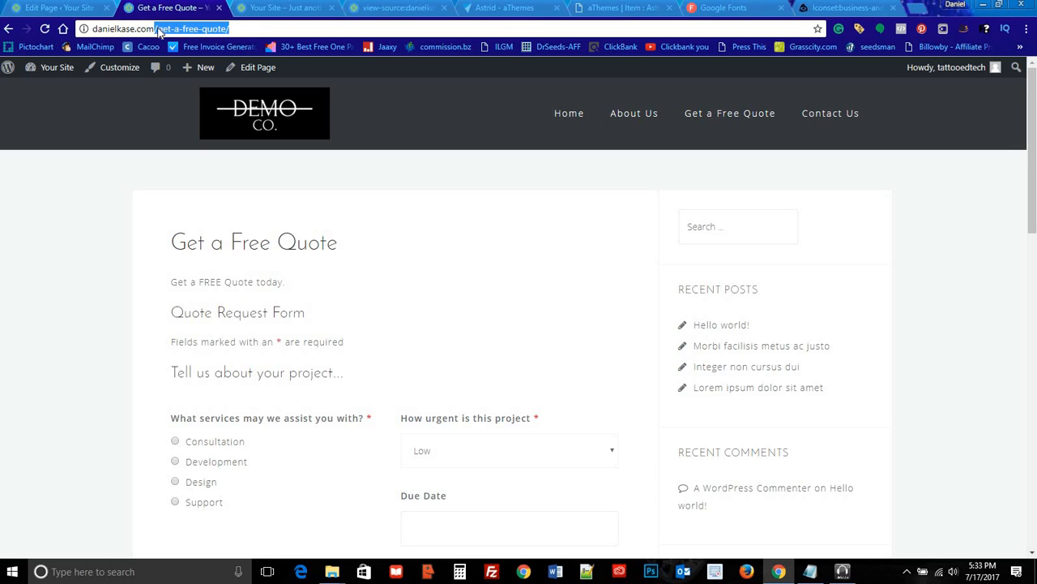
Step: In the theme customizer's header text settings, set the button URL to /get-a-free-quote/ and publish the change
left_click(60, 8)
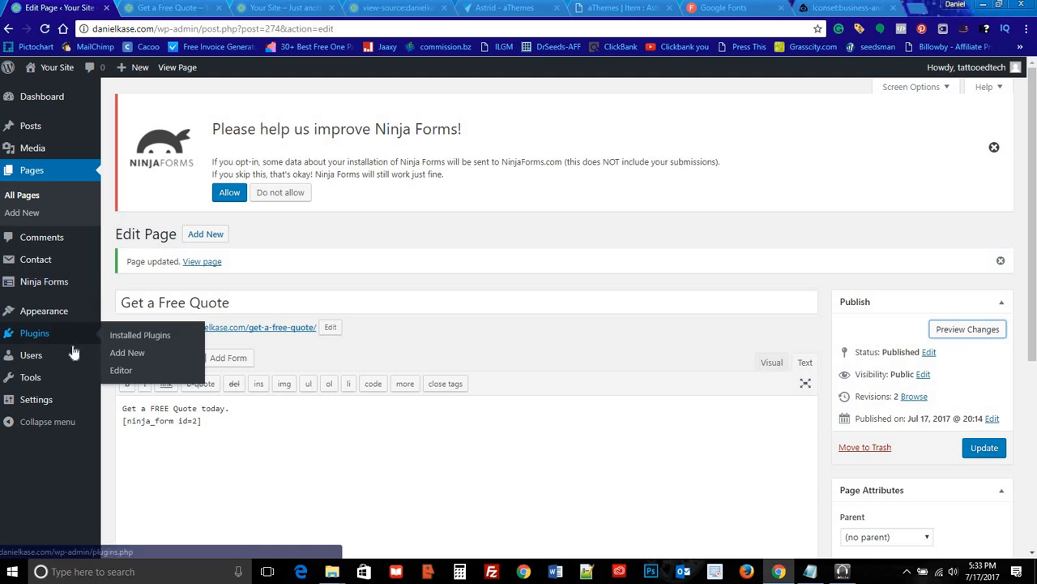
mouse_move(61, 316)
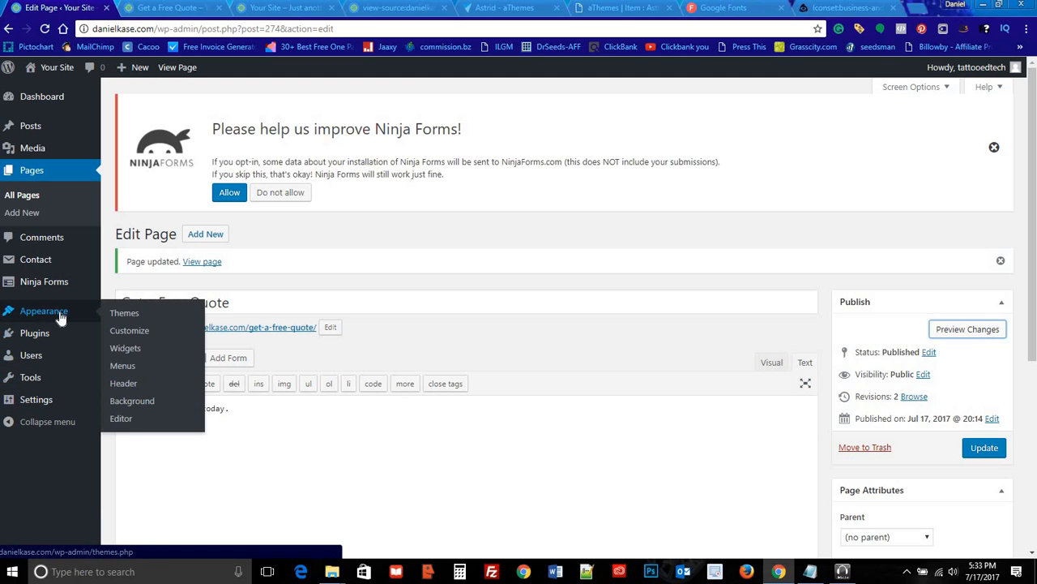
left_click(126, 332)
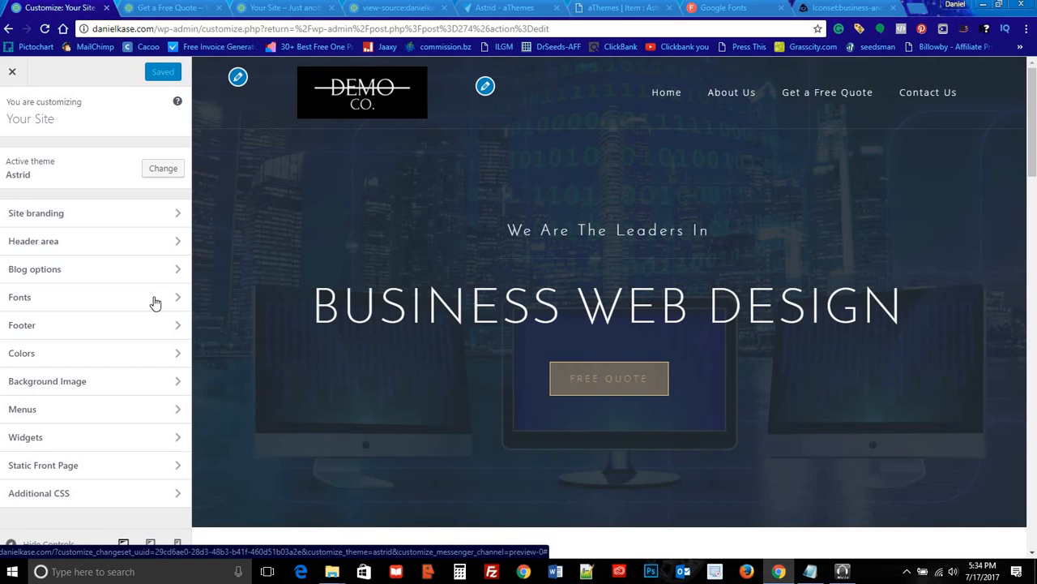
left_click(95, 246)
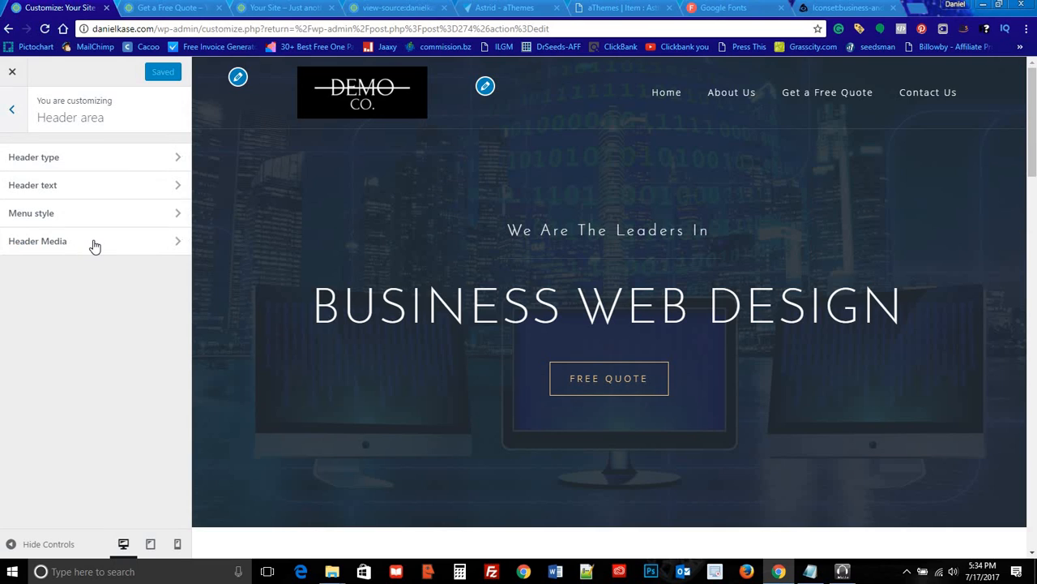
left_click(100, 186)
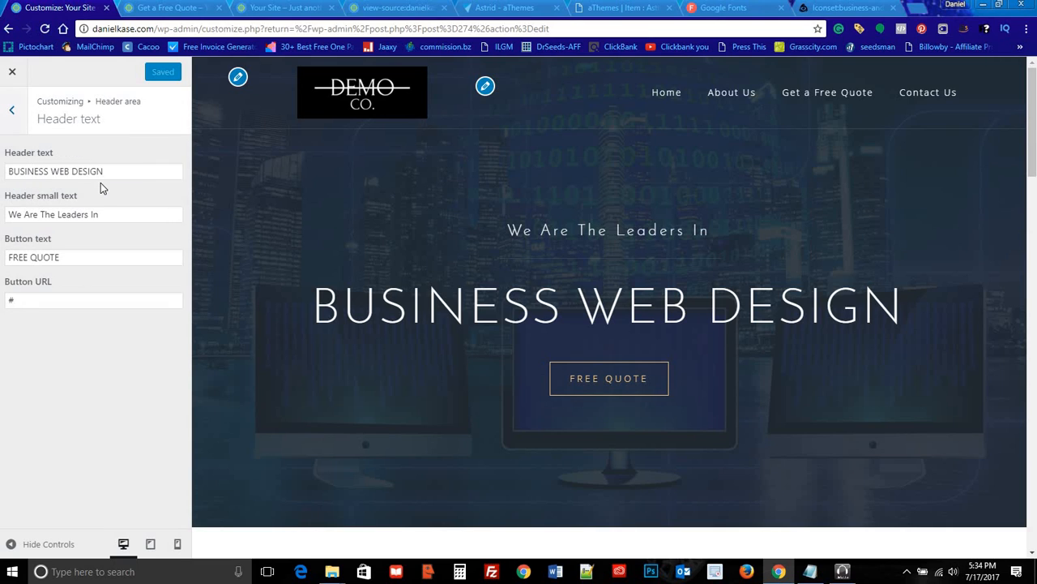
double_click(10, 300)
key("ctrl+v")
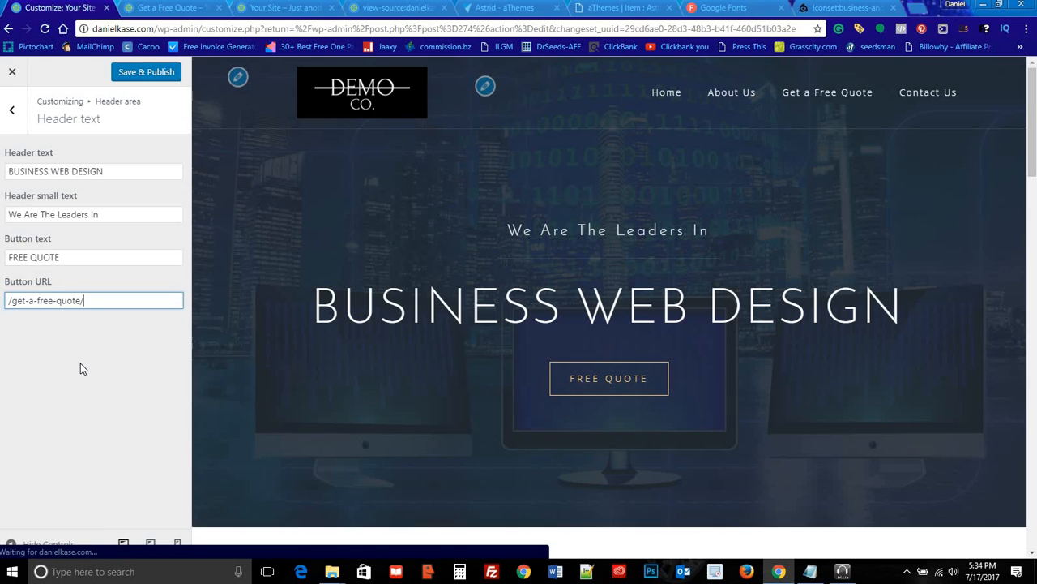
left_click(139, 72)
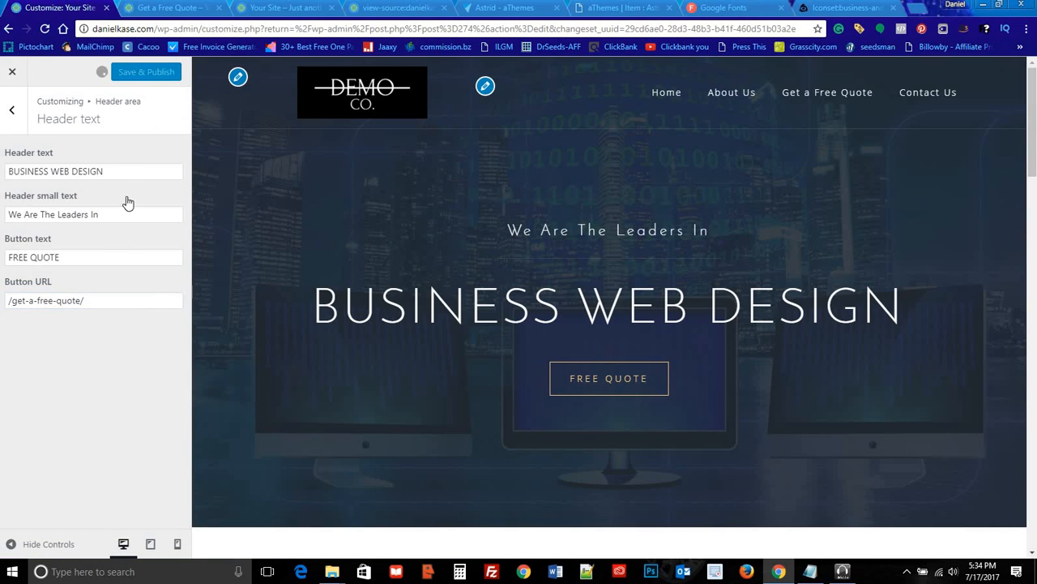
Step: Open the live home page and test the FREE QUOTE header button's link
left_click(164, 8)
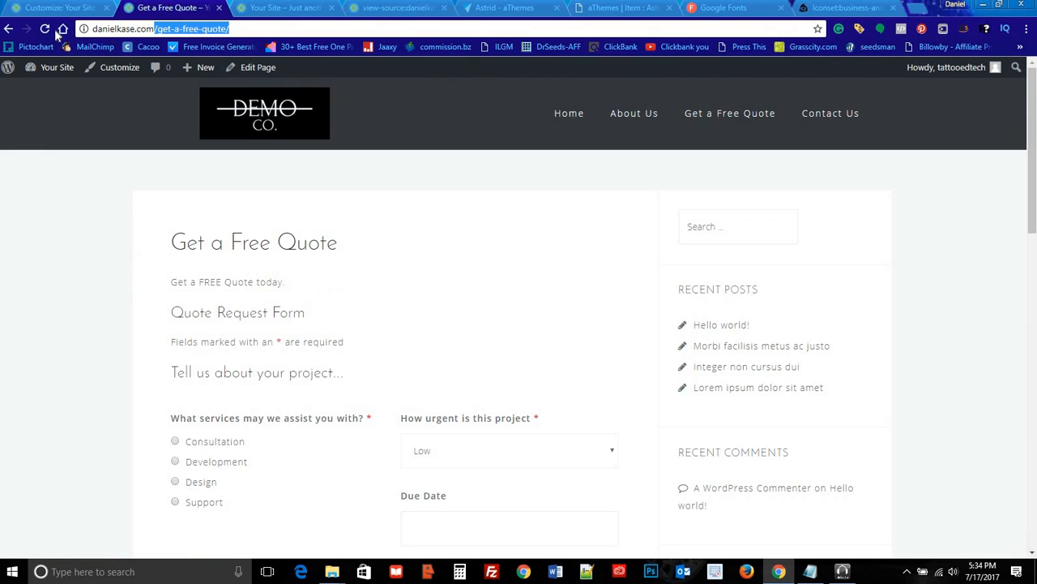
left_click(561, 115)
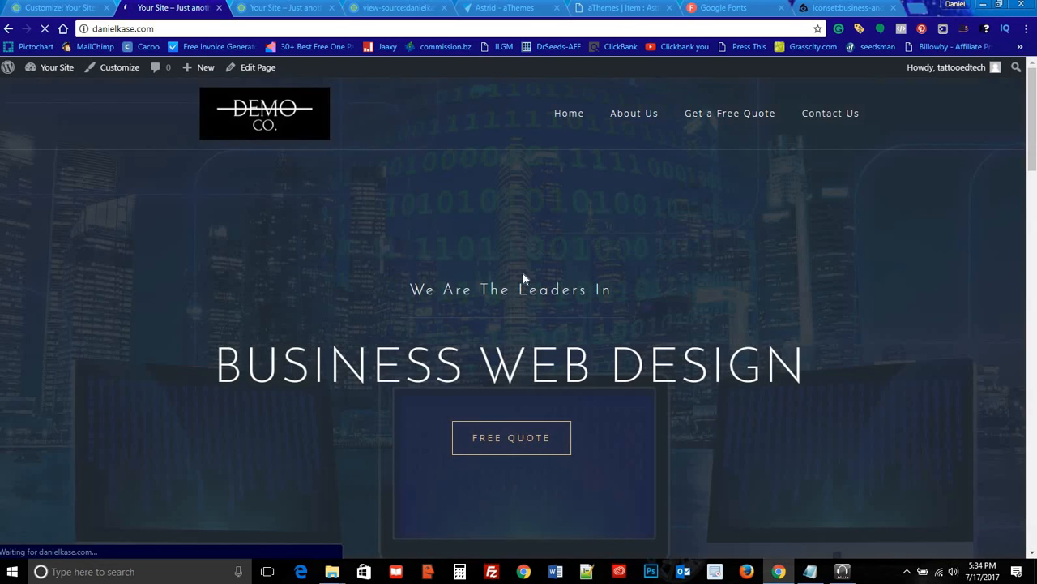
left_click(497, 445)
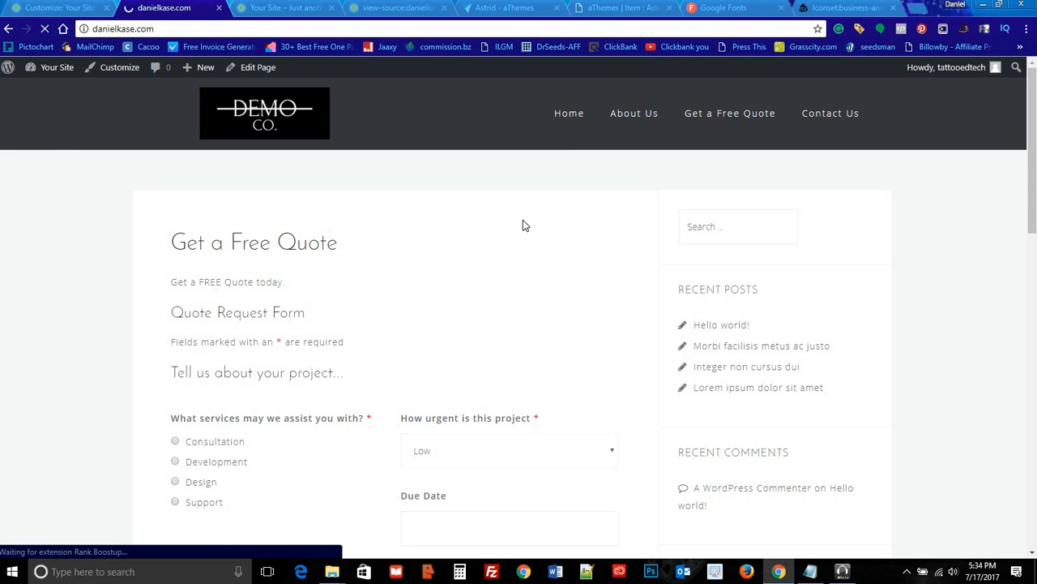
Step: Review the home page down to the Our Services and Our Team sections, and return to the customizer
scroll(360, 259, "down", 1)
scroll(373, 268, "down", 2)
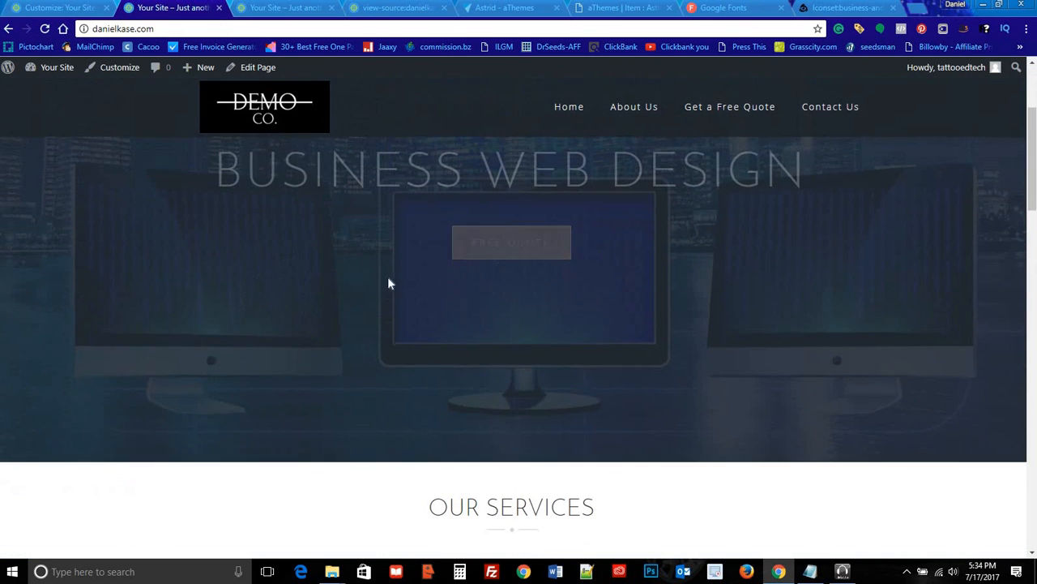
scroll(429, 345, "down", 2)
scroll(417, 354, "down", 4)
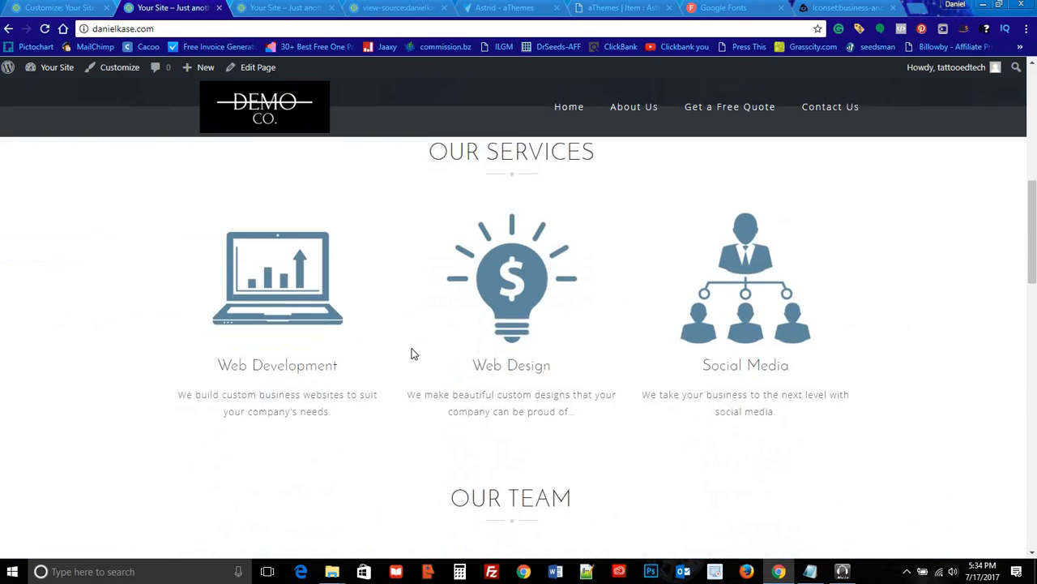
scroll(479, 329, "up", 2)
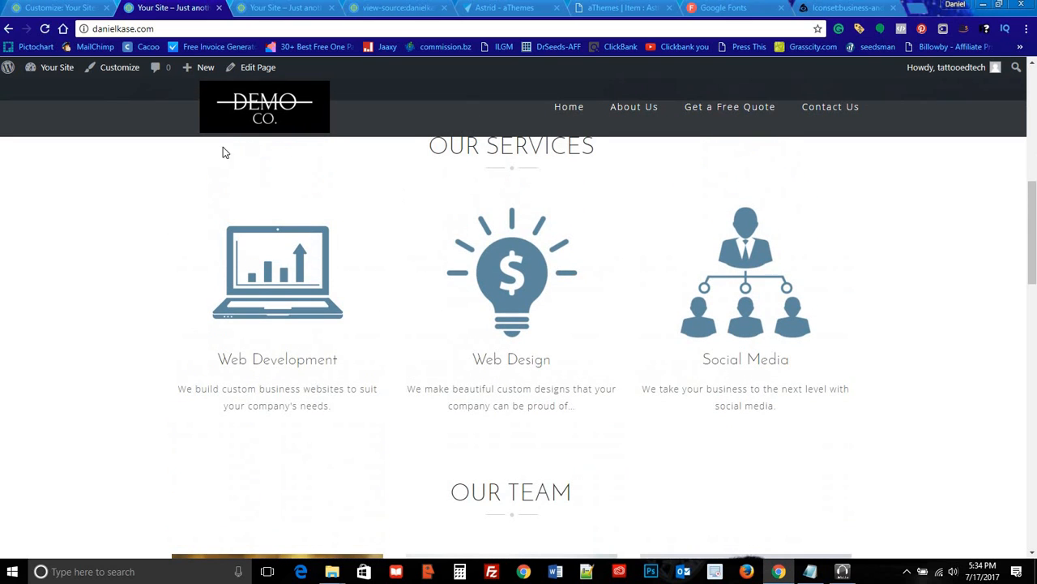
left_click(65, 8)
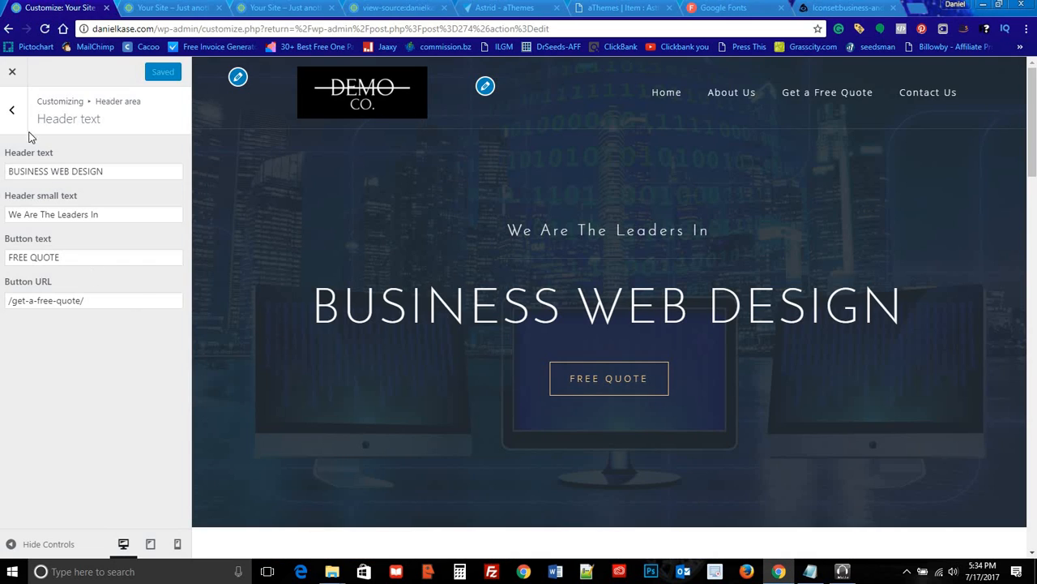
Step: Leave the header text settings and open the Services widget in the Page - Home widget area
left_click(12, 109)
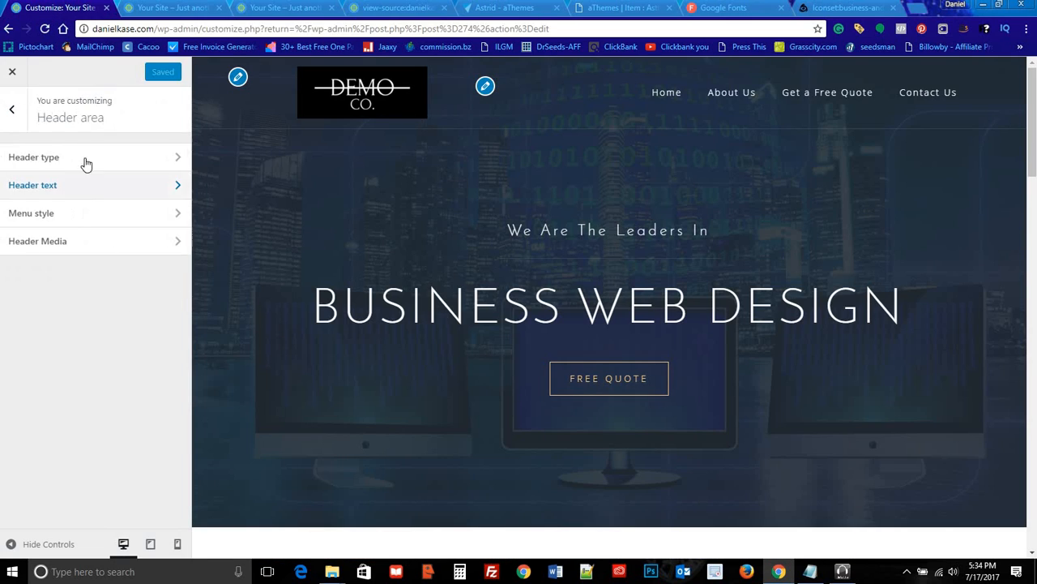
left_click(13, 113)
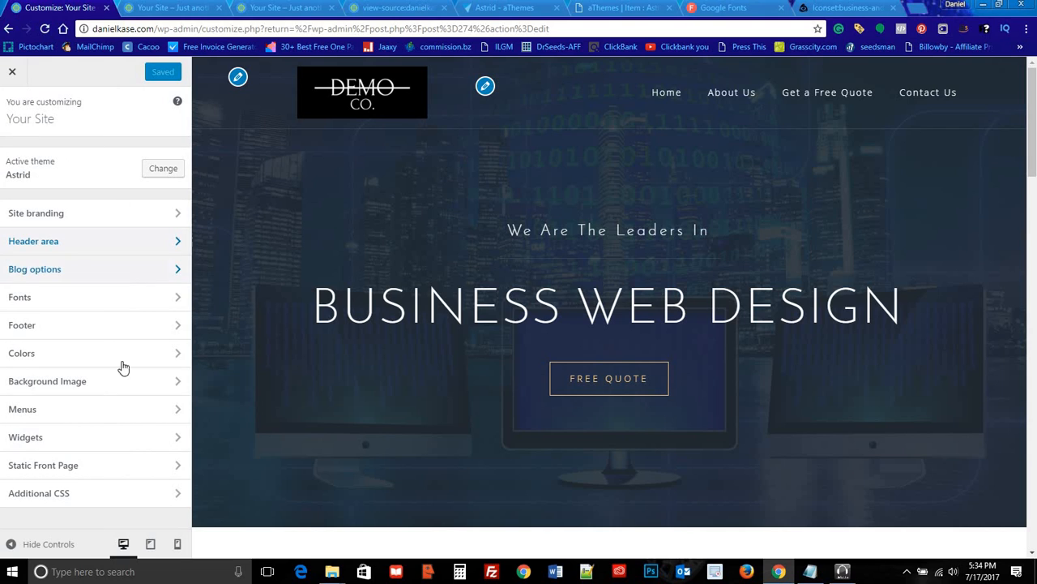
left_click(93, 438)
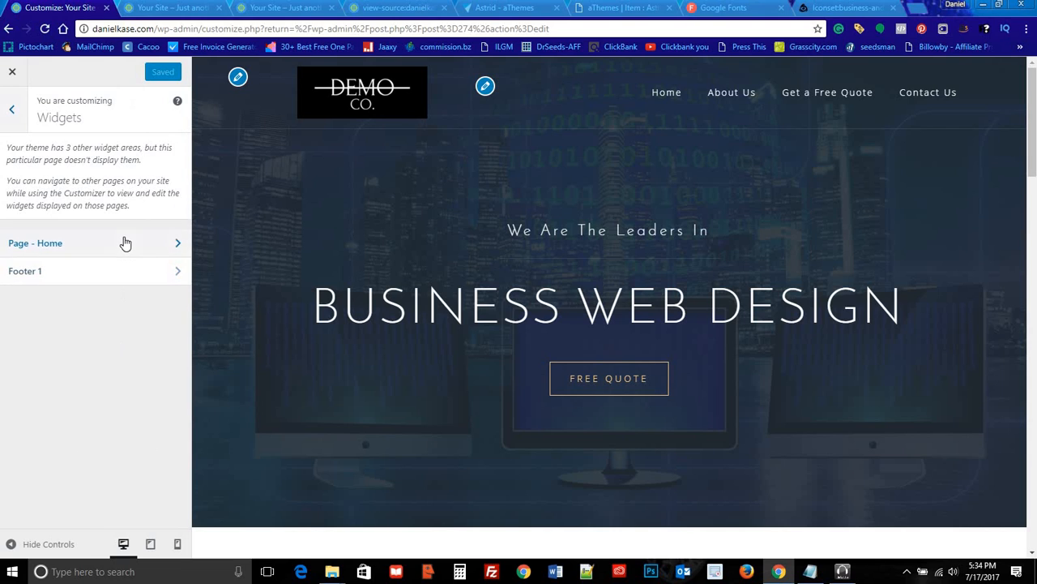
left_click(126, 243)
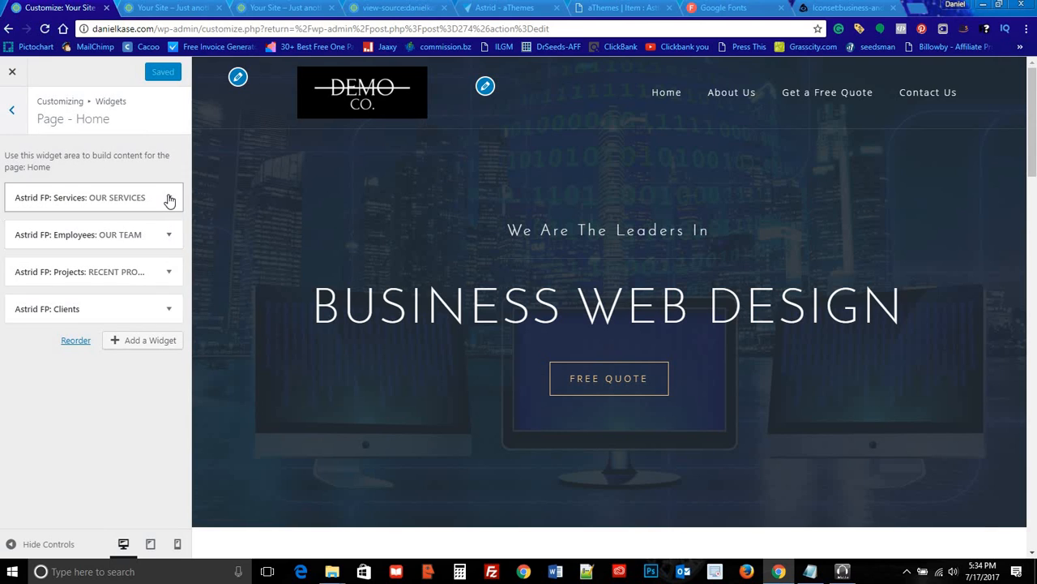
left_click(167, 199)
scroll(110, 345, "down", 1)
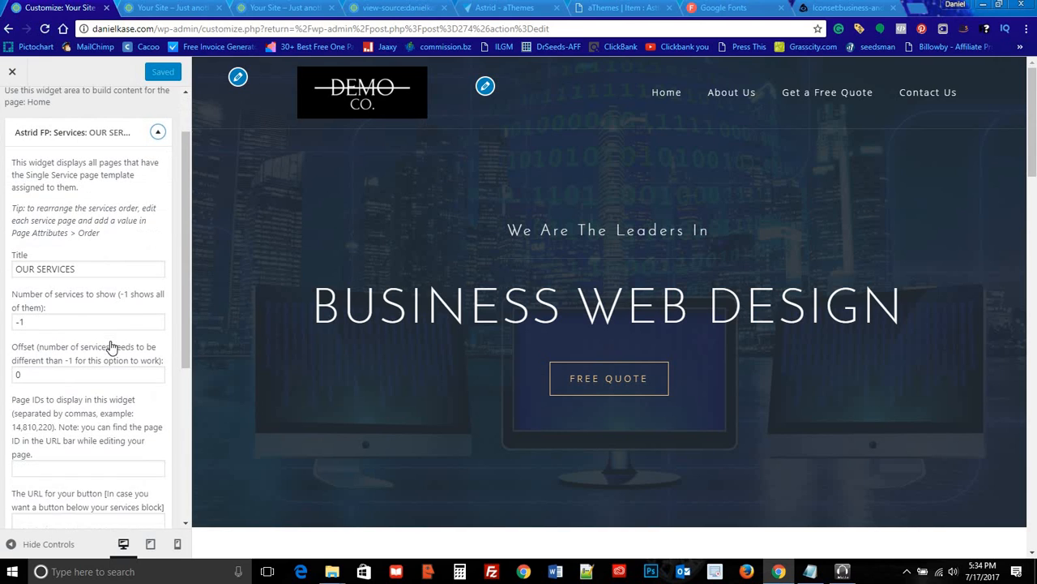
scroll(114, 346, "down", 2)
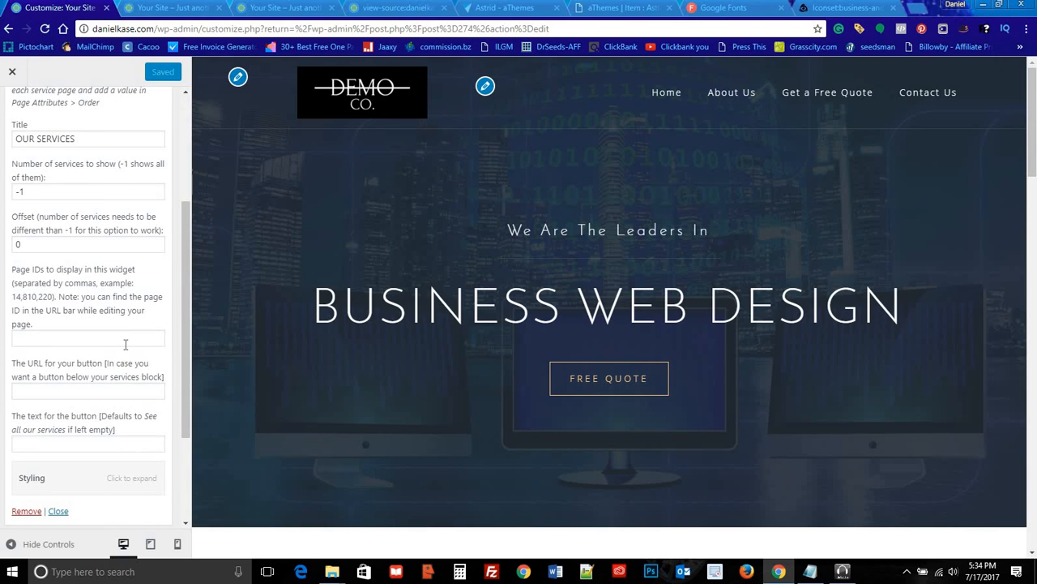
Step: Give the Services widget a button with the text "All Service" and the URL "#"
left_click(126, 390)
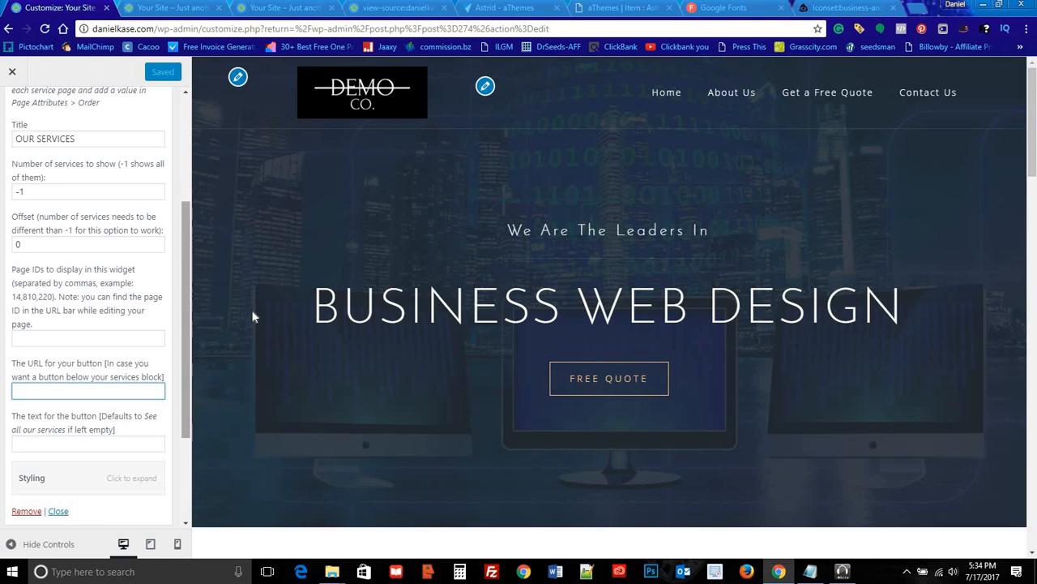
scroll(267, 333, "down", 7)
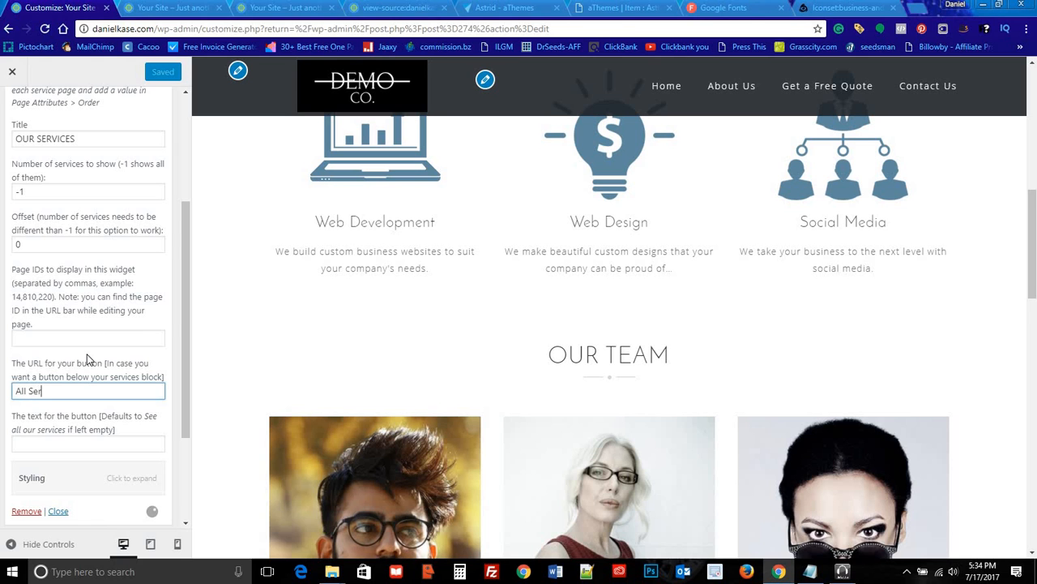
type("vice")
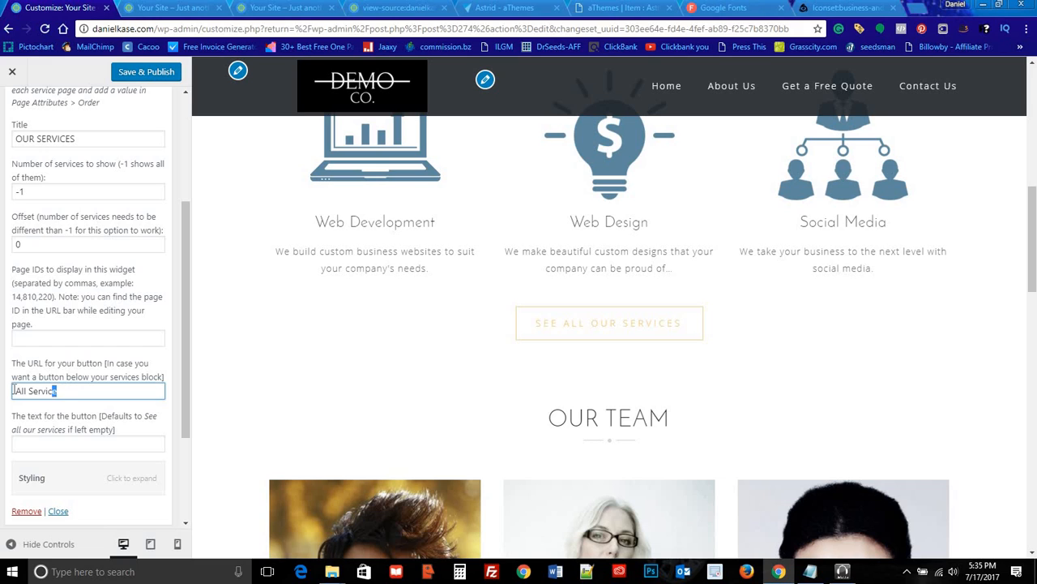
left_click_drag(13, 391, 13, 390)
key("ctrl+c")
key("BackSpace")
left_click(35, 444)
key("ctrl+v")
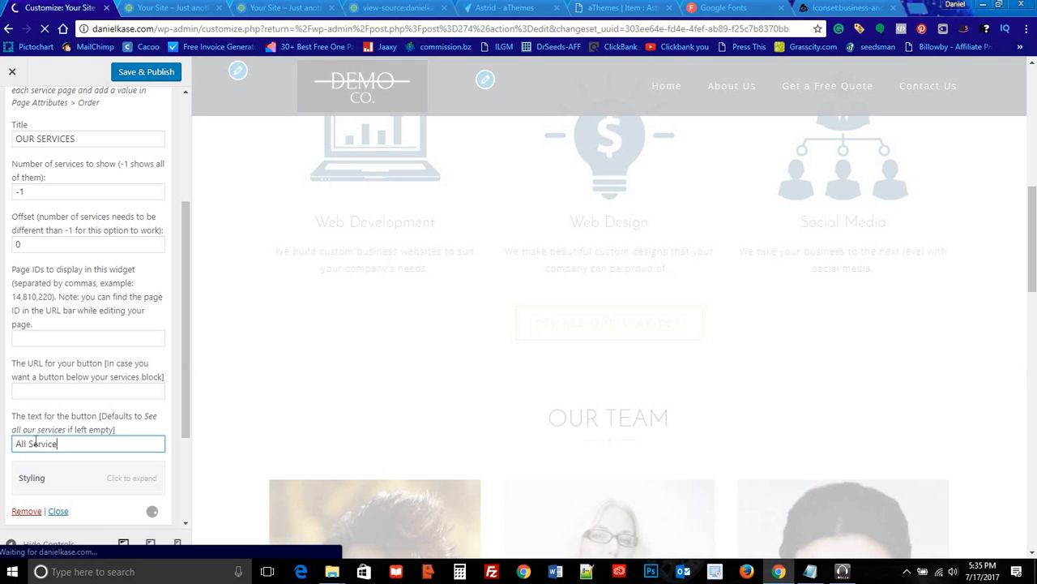
left_click(62, 391)
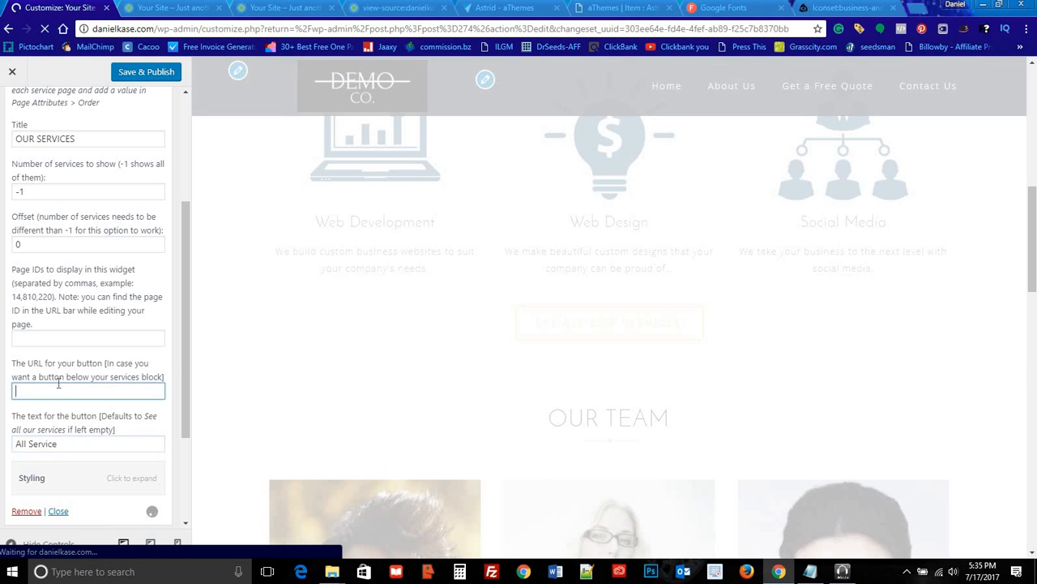
type("#")
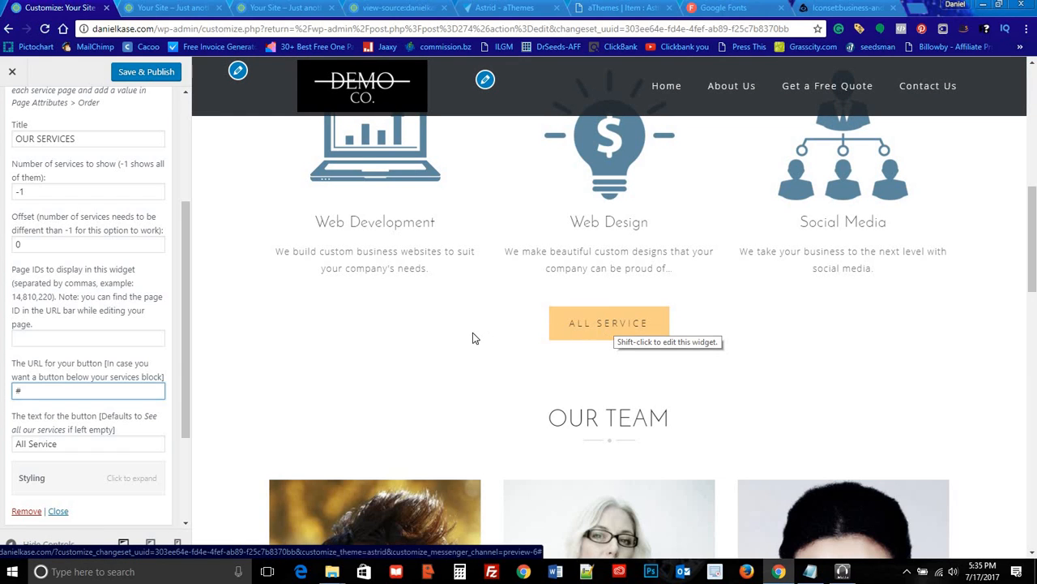
Step: Change the Services button text to "See All Service", check it in the preview, and publish the changes
left_click(16, 443)
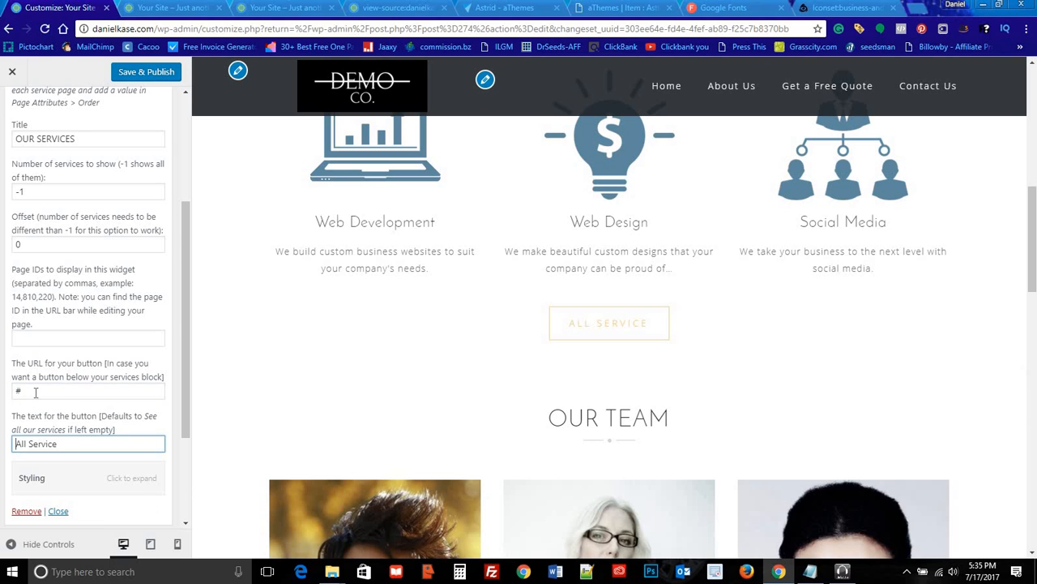
type("See")
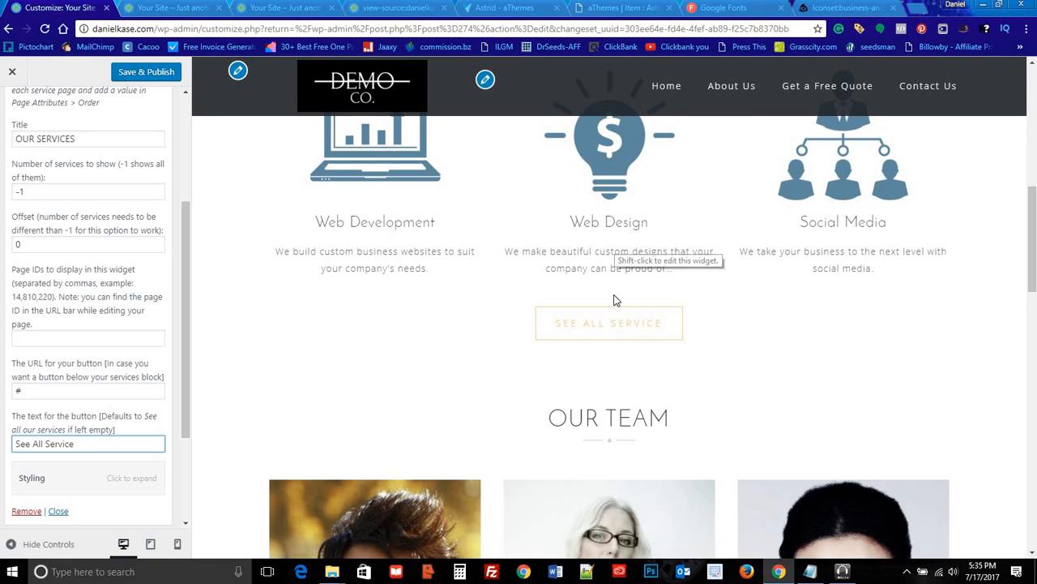
scroll(494, 277, "up", 1)
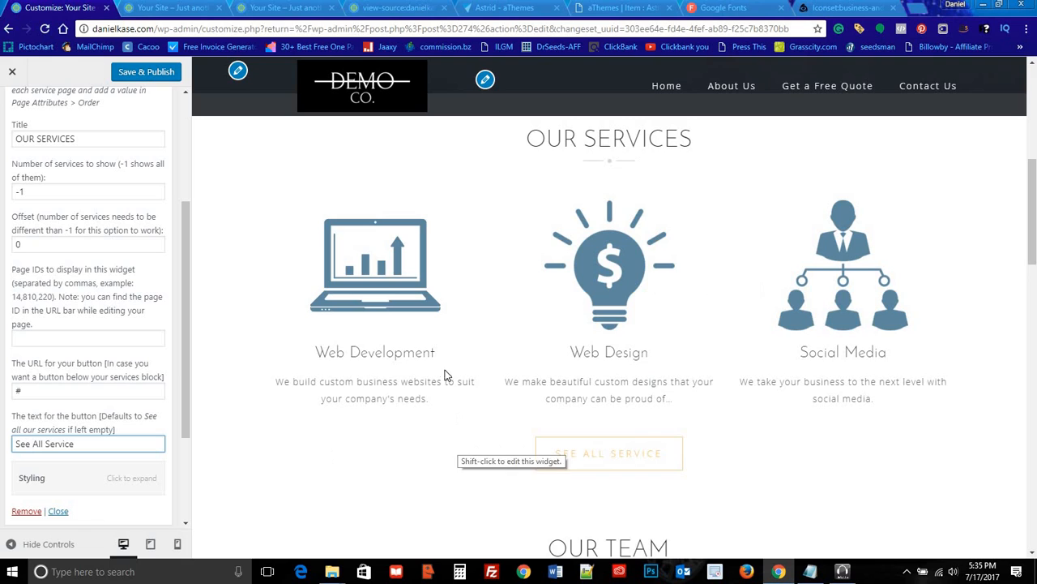
scroll(497, 347, "down", 2)
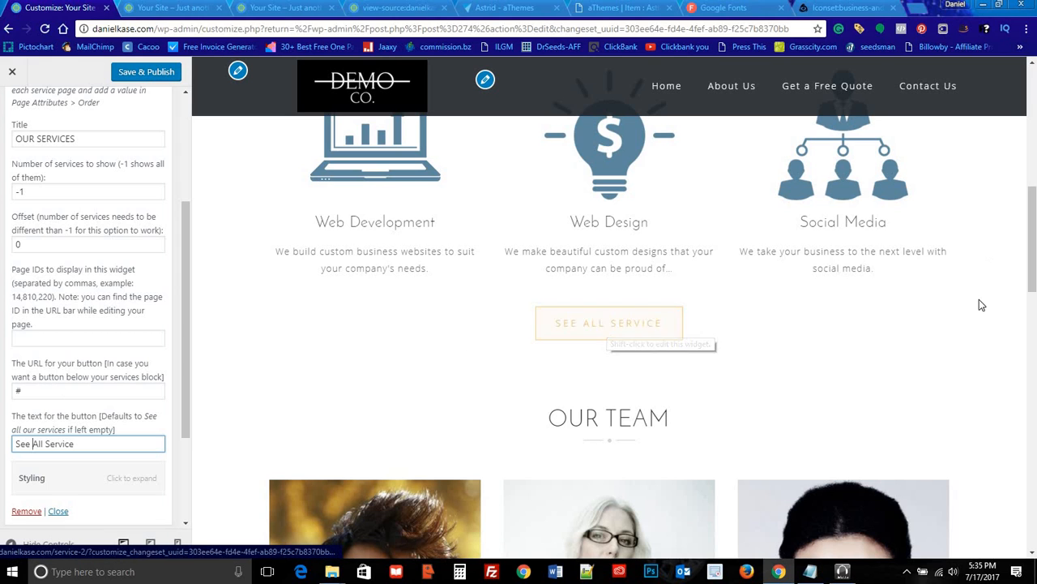
left_click(136, 75)
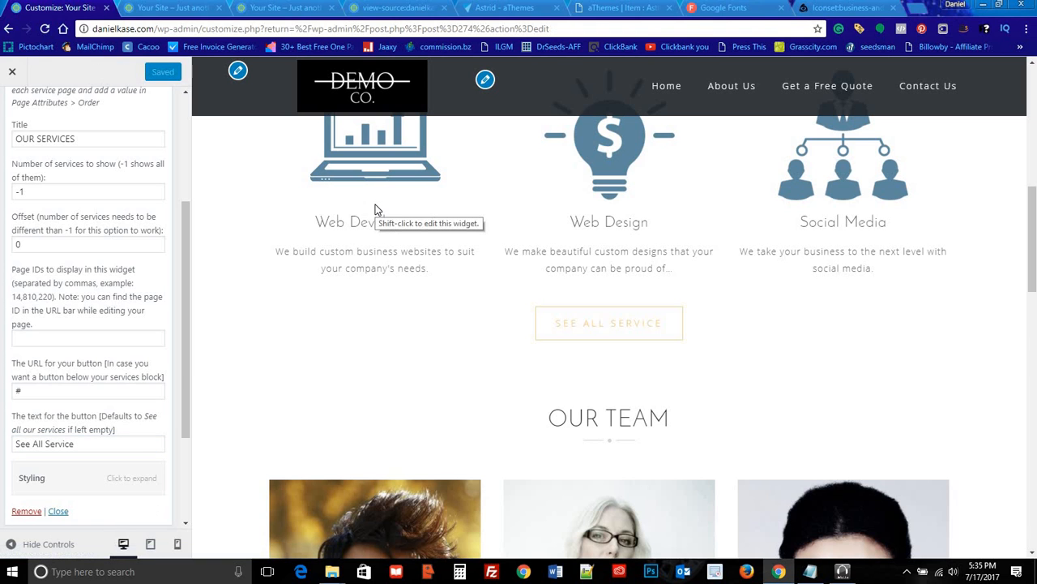
Step: Return to the Page - Home widget list and open the Employees widget's button settings
scroll(380, 238, "down", 5)
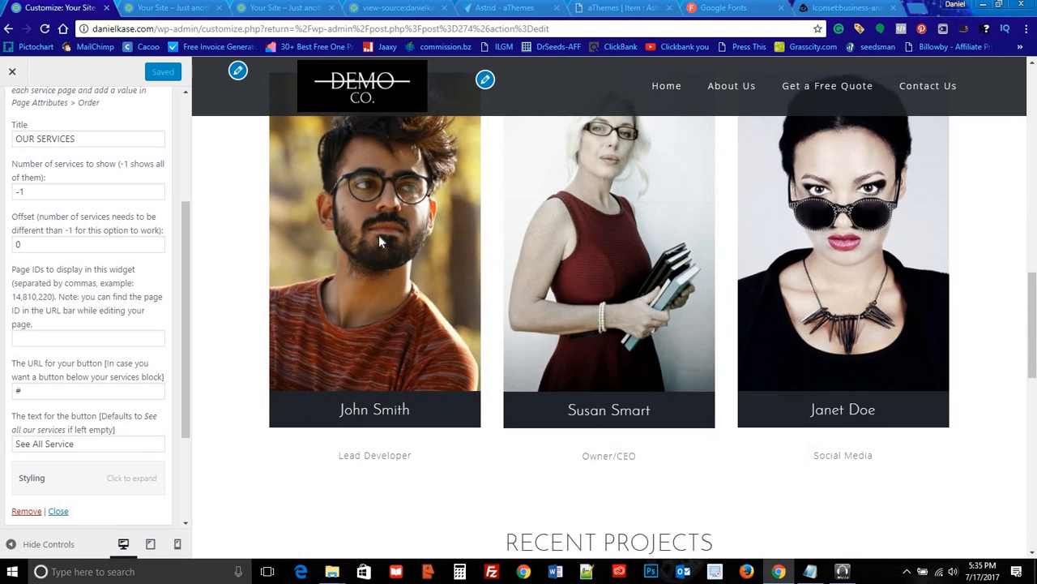
scroll(379, 236, "down", 3)
scroll(101, 163, "up", 5)
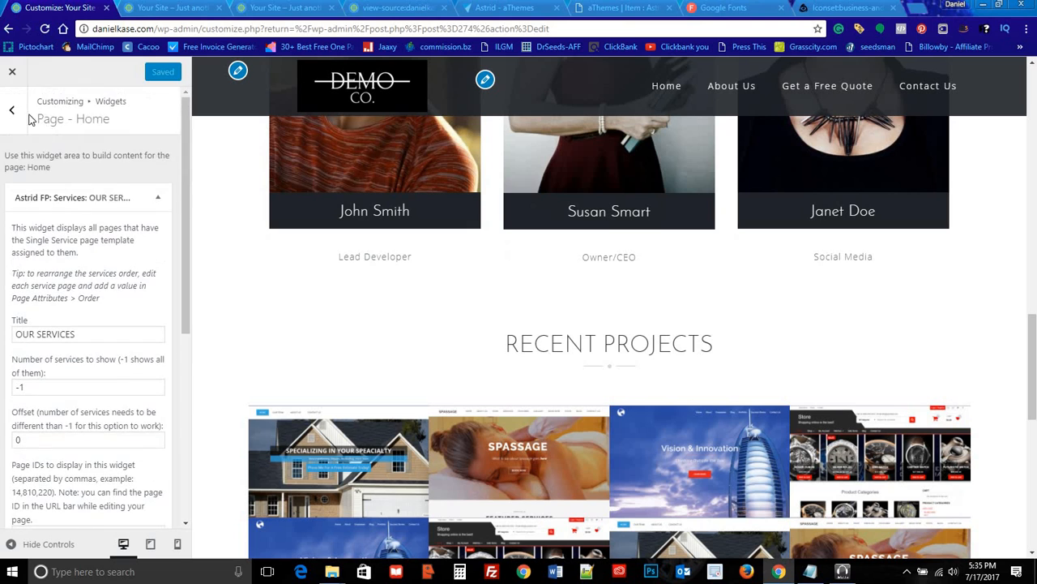
left_click(12, 109)
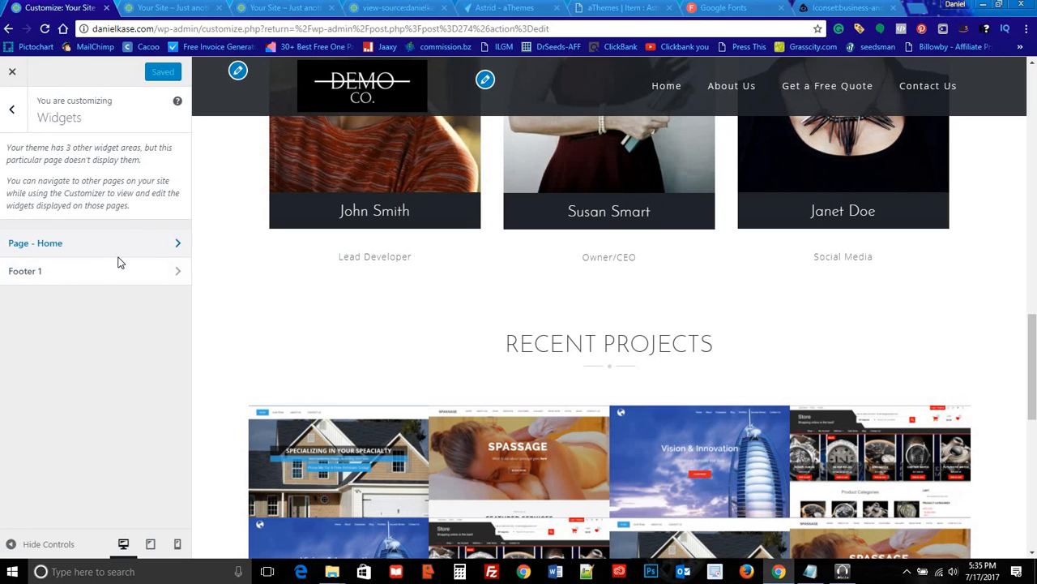
left_click(119, 255)
left_click(136, 199)
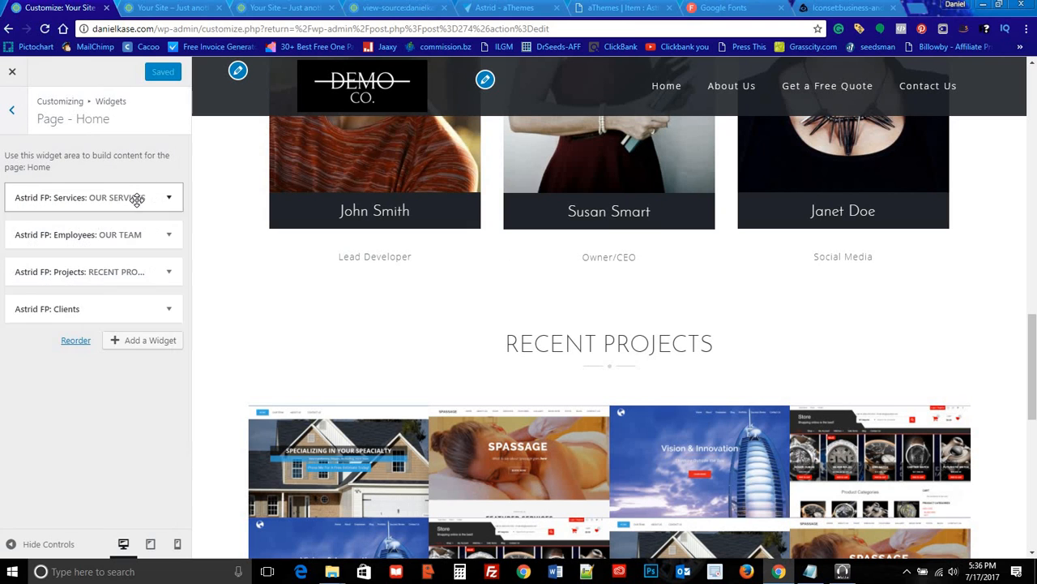
left_click(134, 232)
scroll(118, 292, "down", 5)
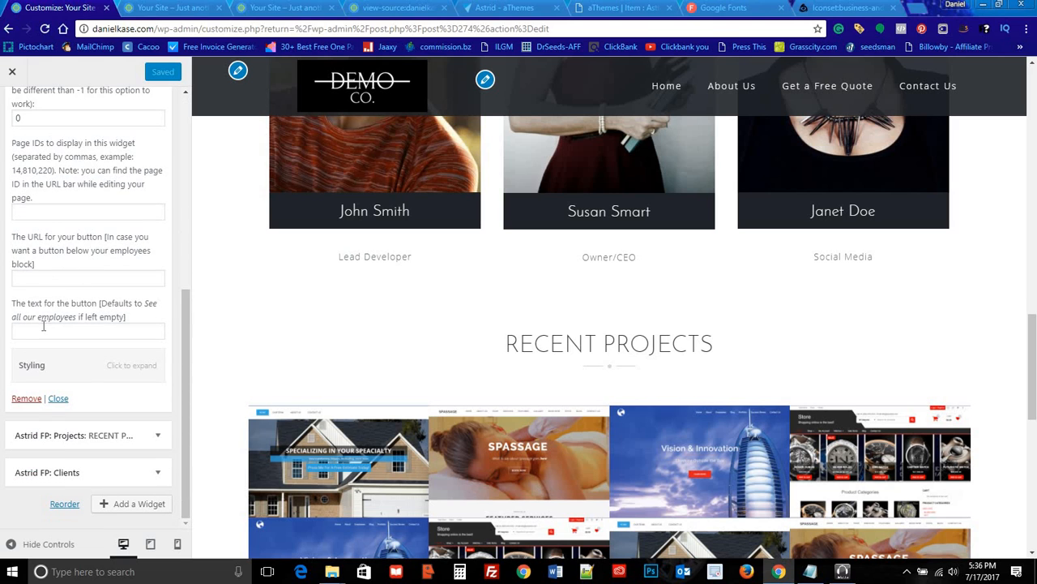
Step: Give the Employees widget a button with the URL "#" and the text "All Staff Members", and publish the changes
left_click(44, 327)
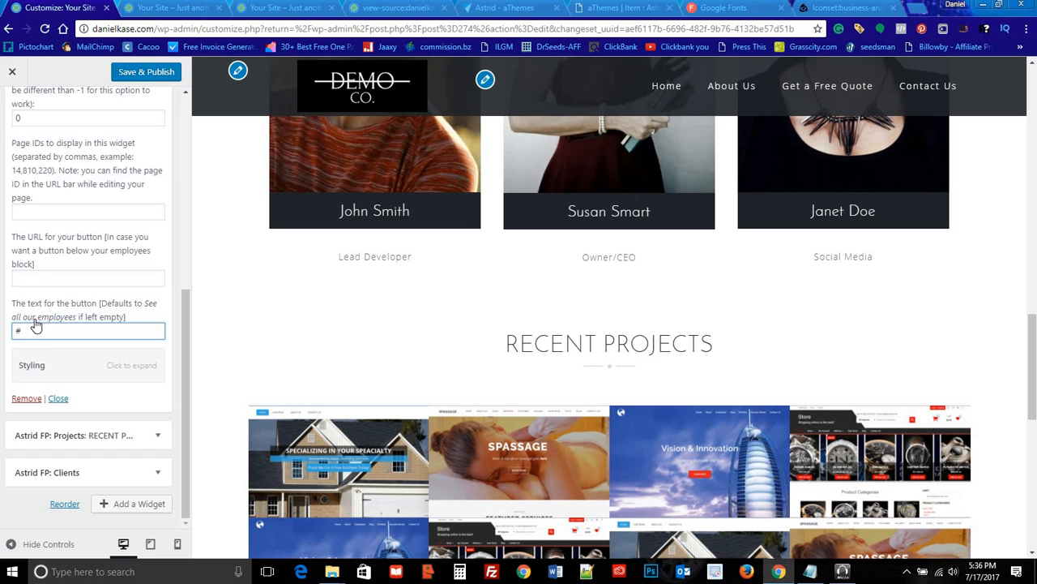
left_click(27, 277)
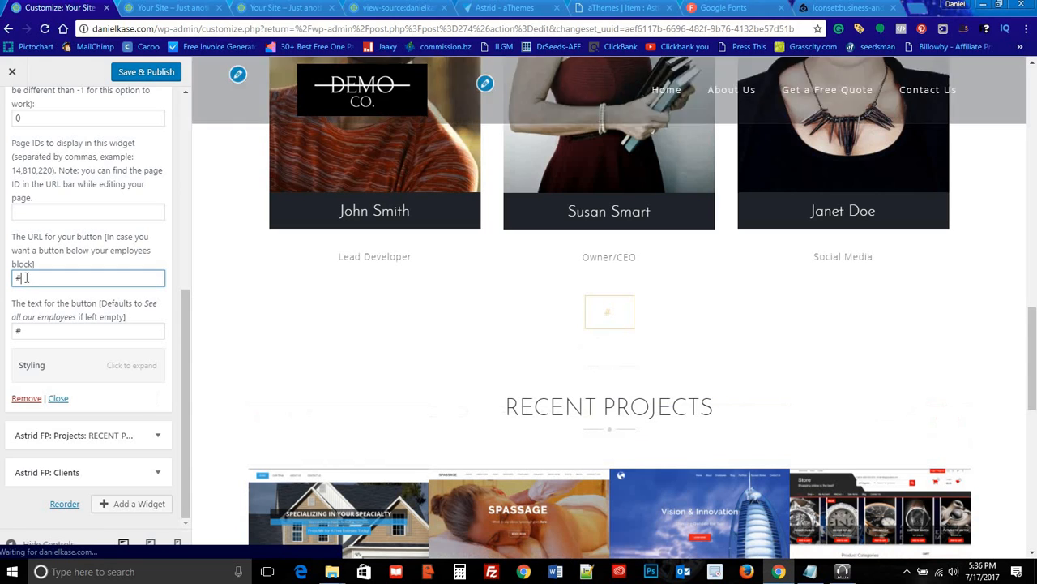
double_click(28, 333)
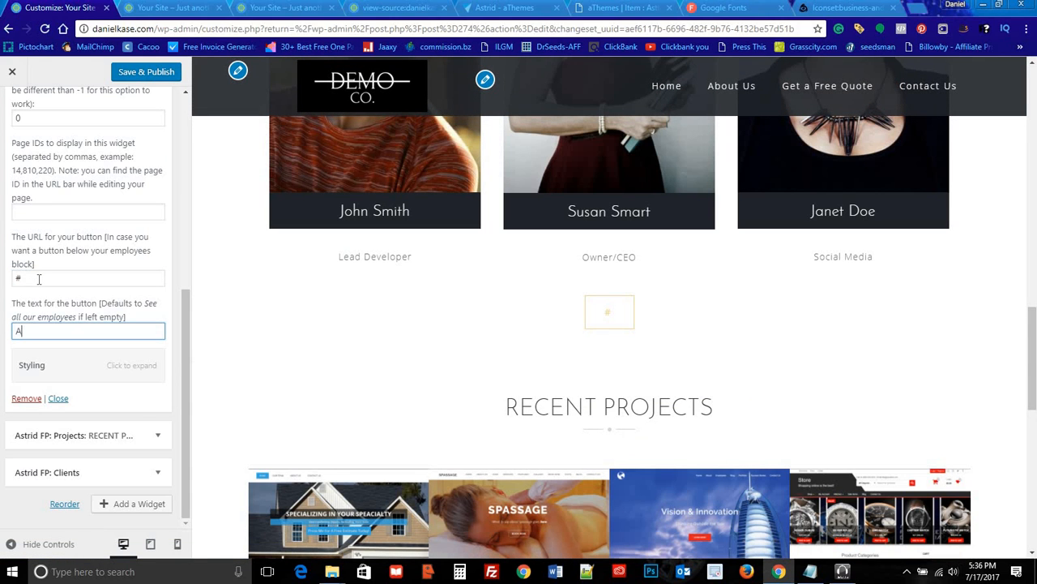
type("All Staff M")
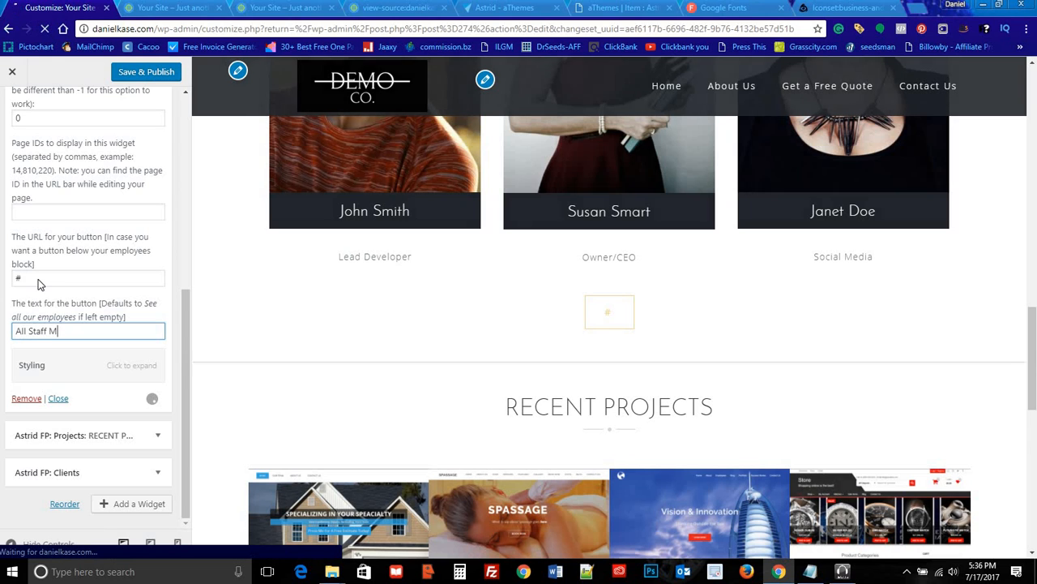
type("embers")
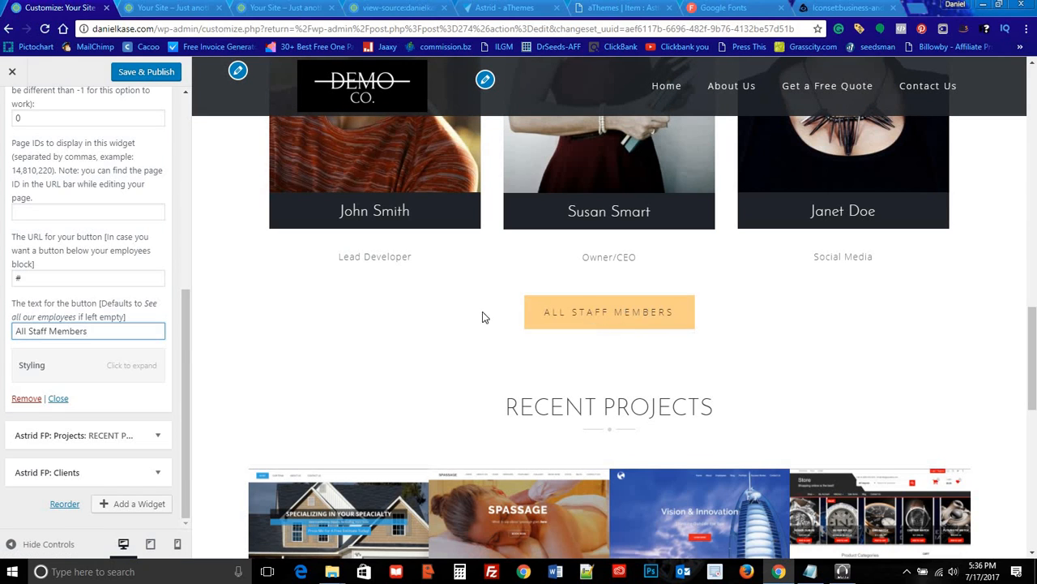
left_click(154, 75)
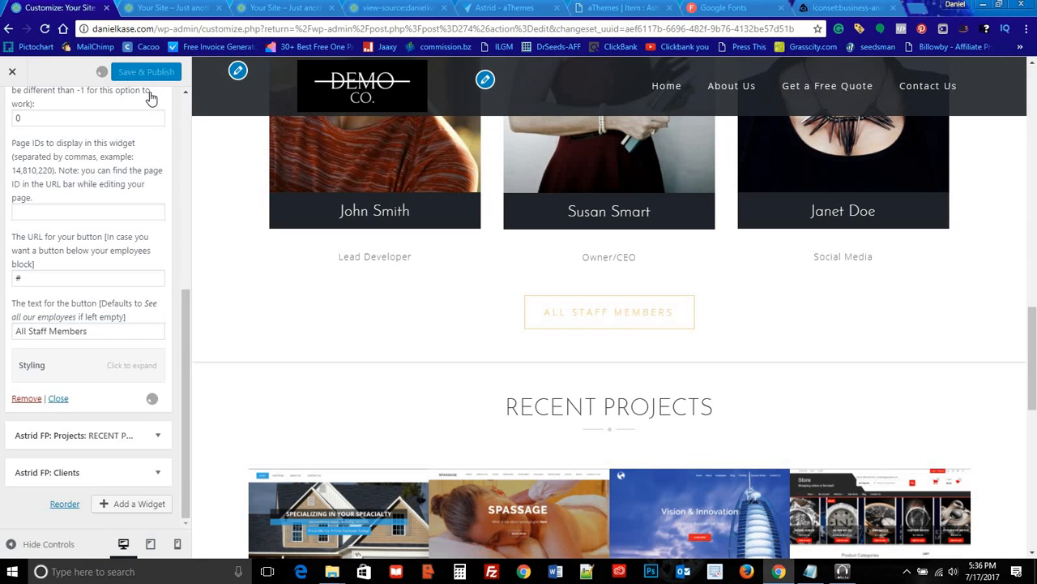
Step: Collapse the Employees widget and look over the projects, client logos and footer sections in the preview
scroll(357, 219, "down", 2)
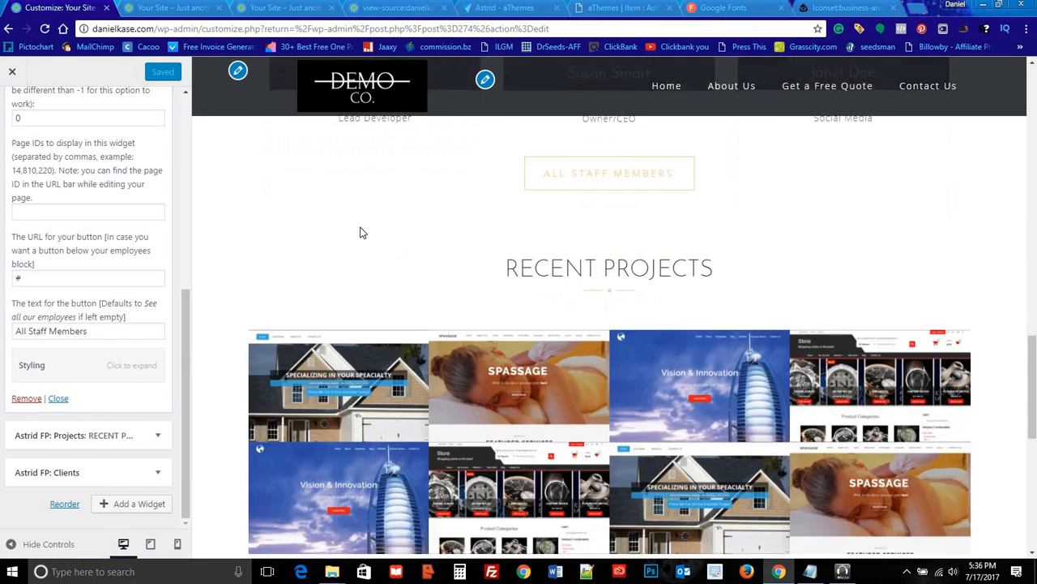
scroll(362, 232, "down", 3)
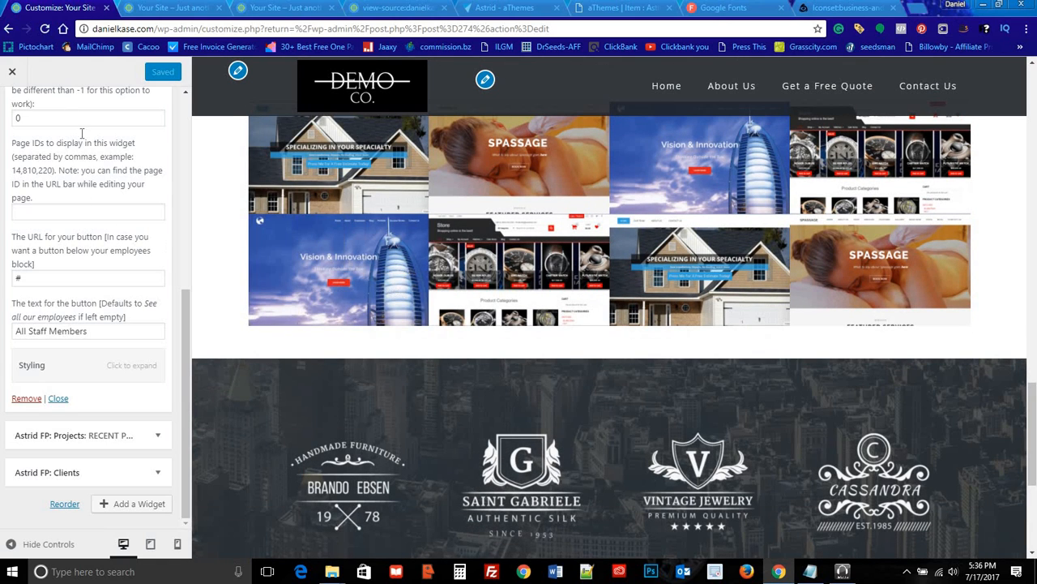
scroll(113, 170, "up", 5)
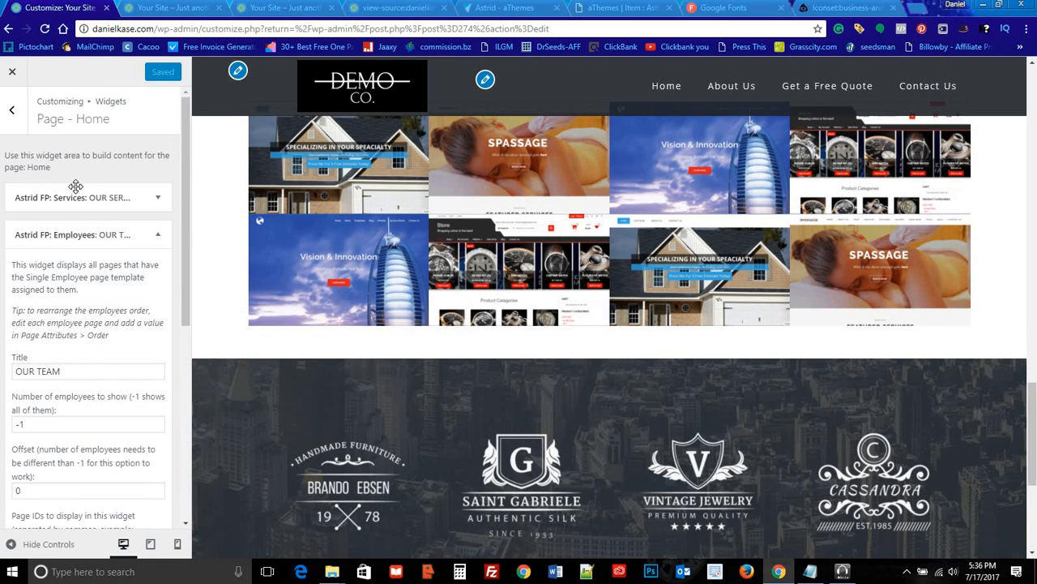
left_click(116, 234)
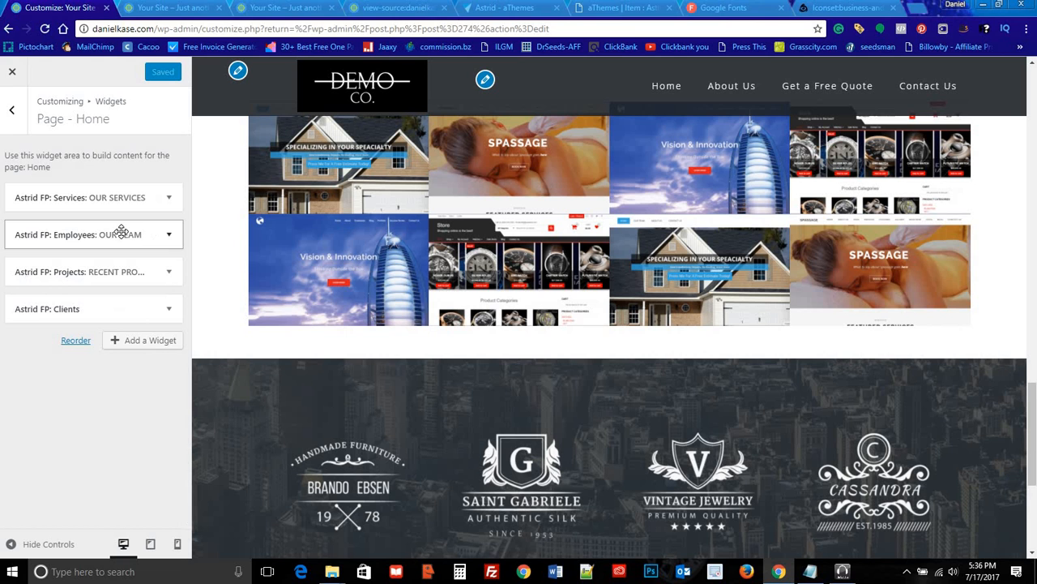
scroll(314, 230, "down", 4)
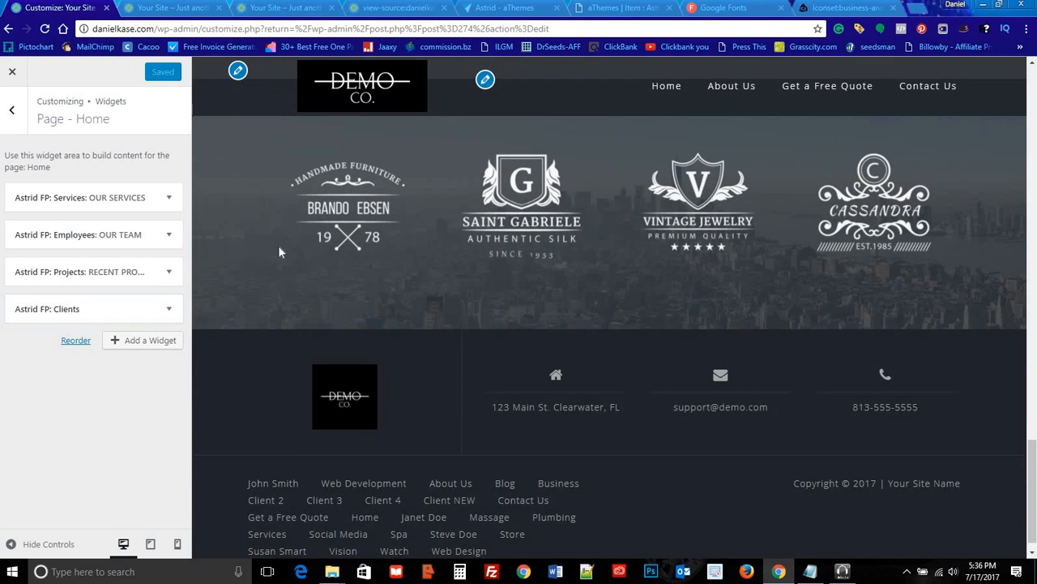
scroll(280, 246, "up", 2)
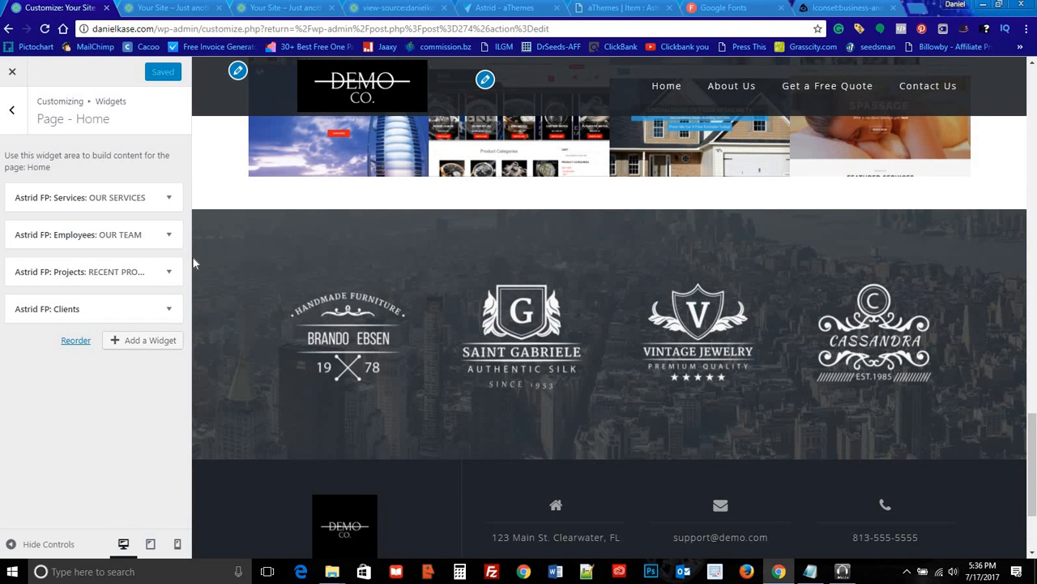
scroll(194, 262, "down", 1)
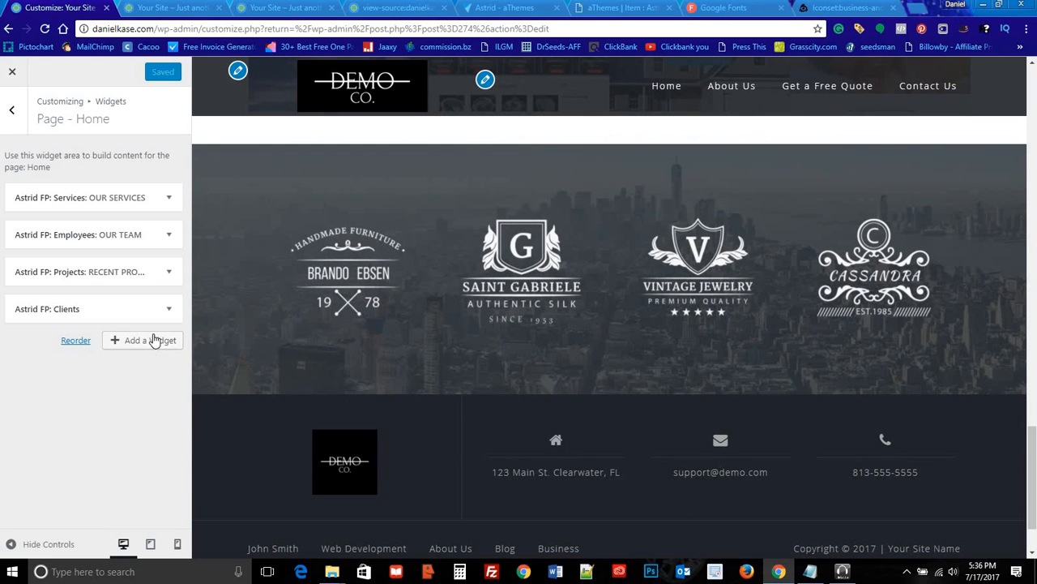
Step: Add an Astrid FP: Facts widget to the Home page and title it "Facts About our Company"
left_click(152, 342)
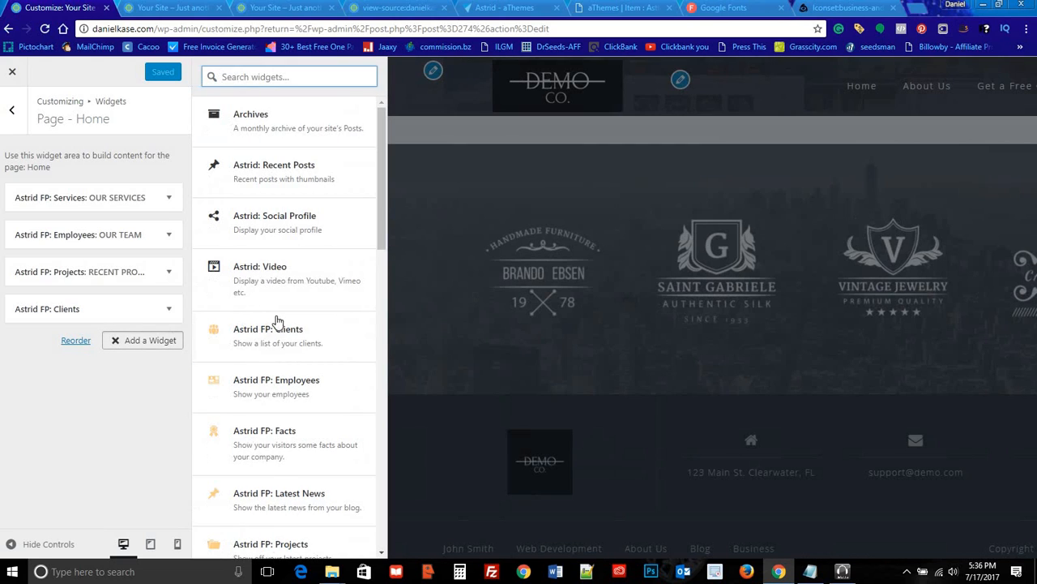
scroll(297, 341, "down", 2)
left_click(294, 303)
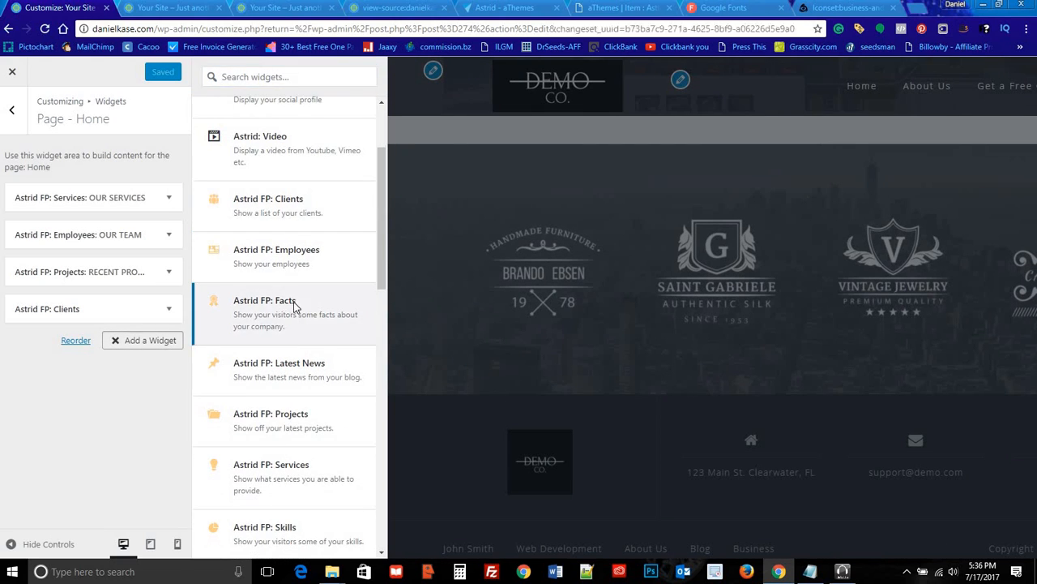
scroll(124, 378, "down", 2)
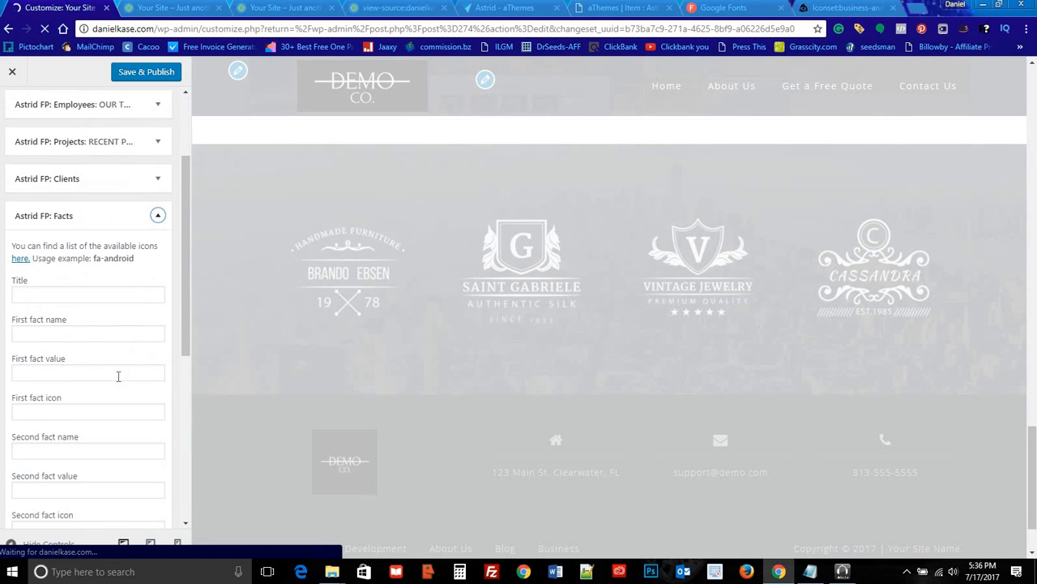
left_click(57, 294)
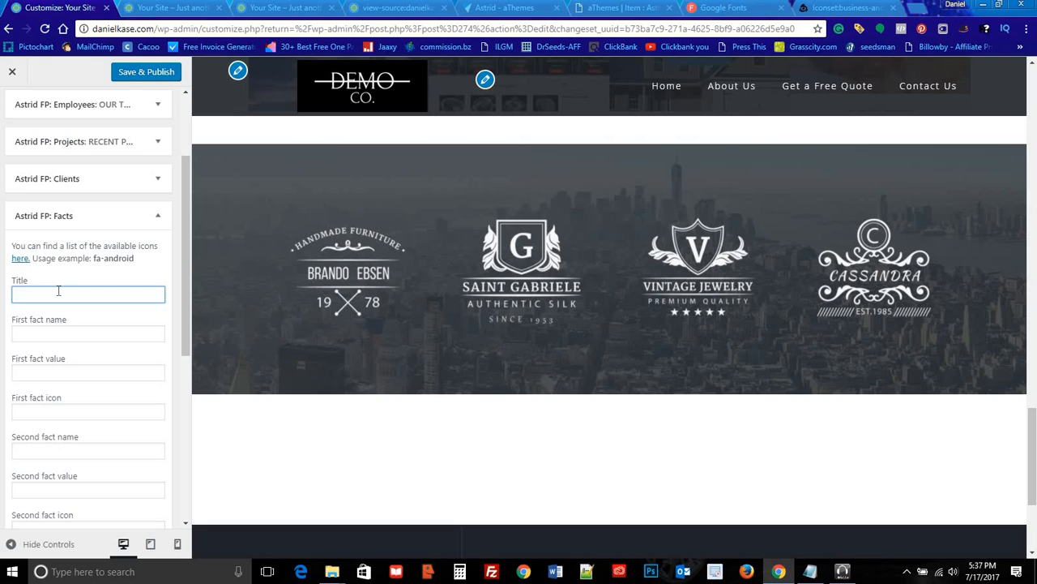
type("Facts")
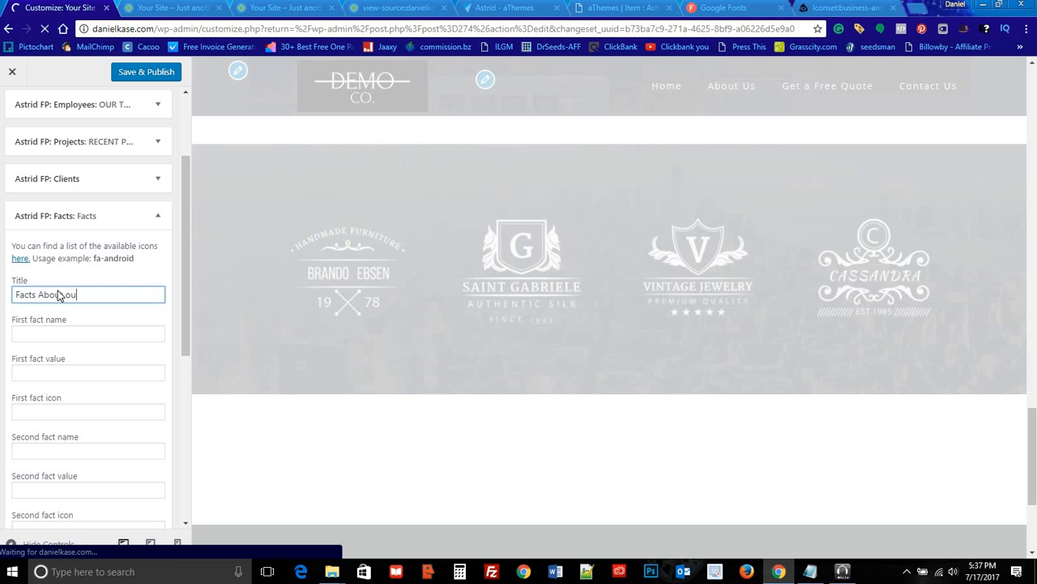
type("About our Company")
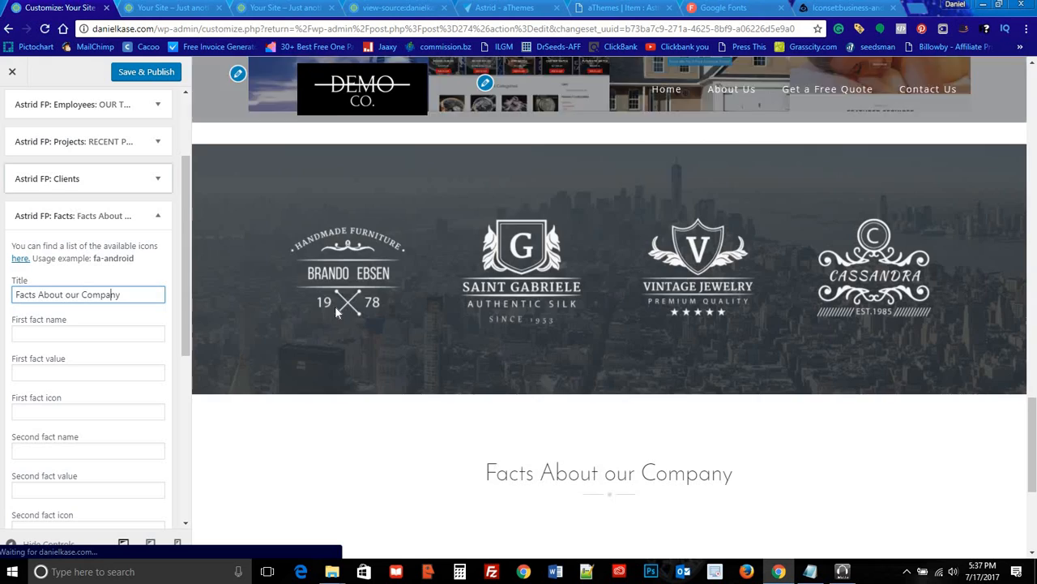
scroll(297, 324, "down", 4)
Step: Give the first fact the name "Websites Created" and the value 1258
left_click(101, 339)
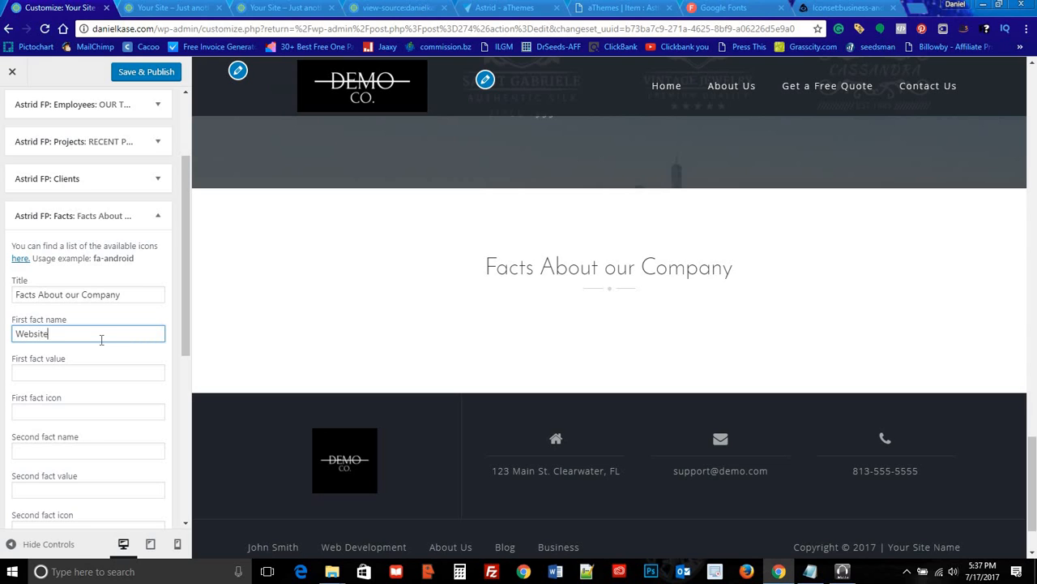
type("Websites Created")
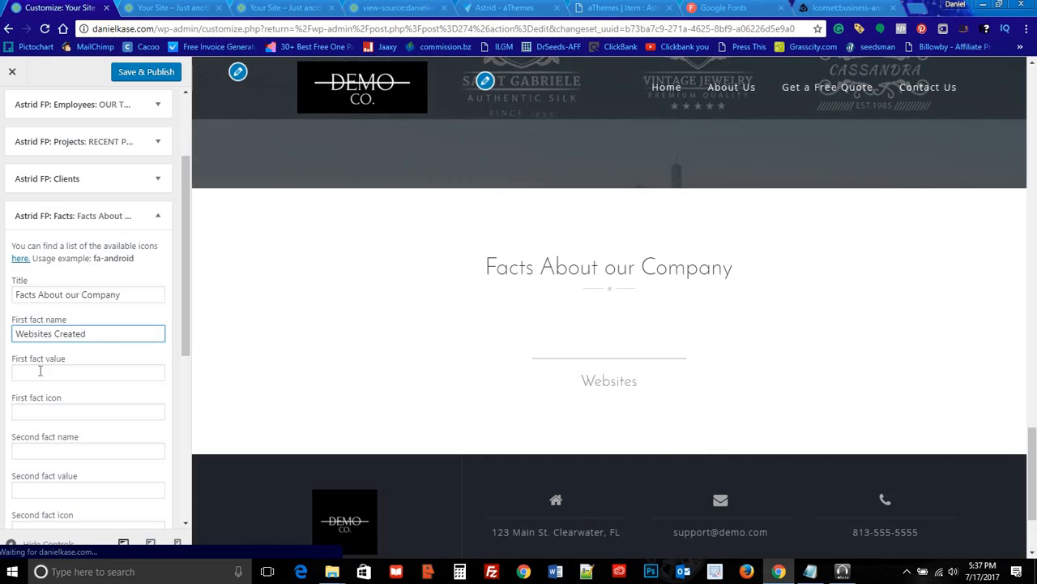
left_click(39, 372)
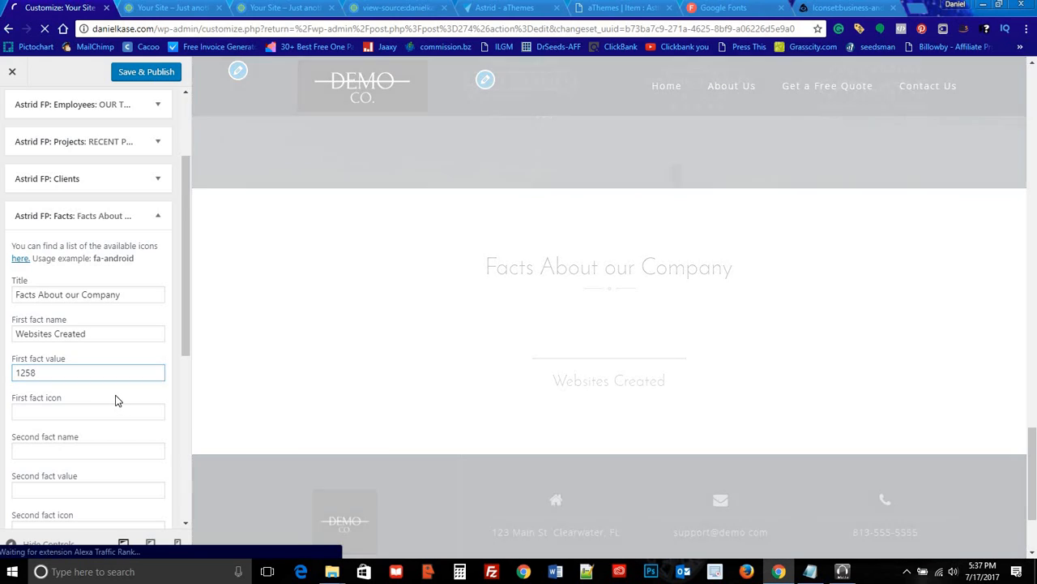
left_click(115, 393)
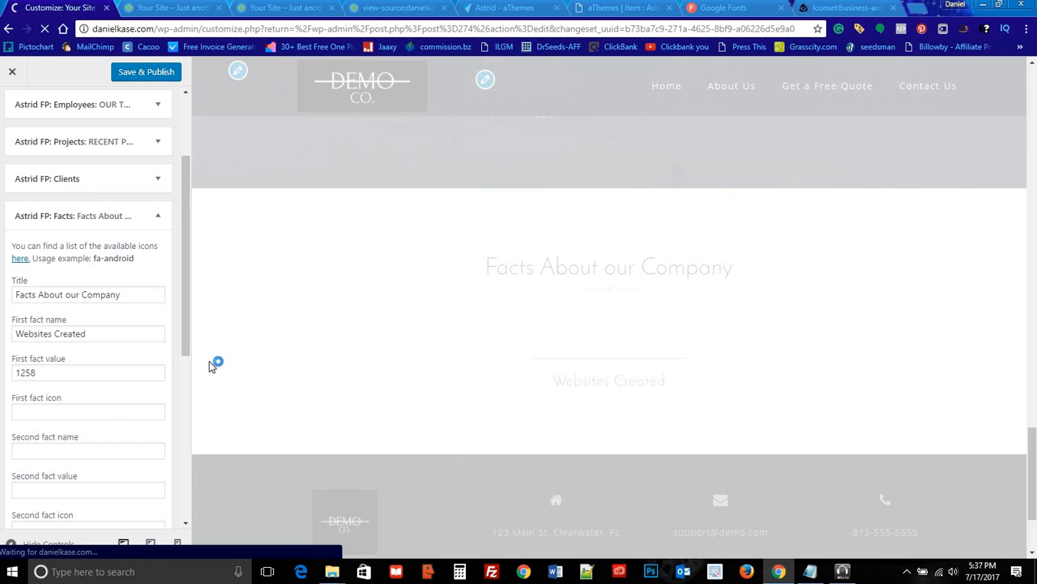
Step: Copy the first fact's name into the second fact and set the second fact's value to 26
scroll(49, 413, "down", 1)
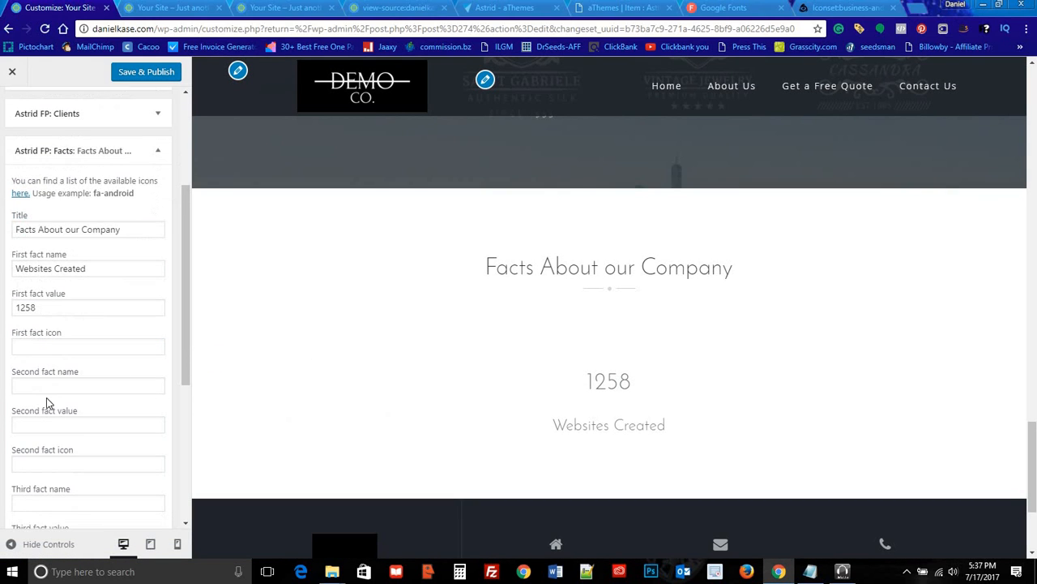
left_click_drag(99, 268, 10, 273)
key("ctrl+c")
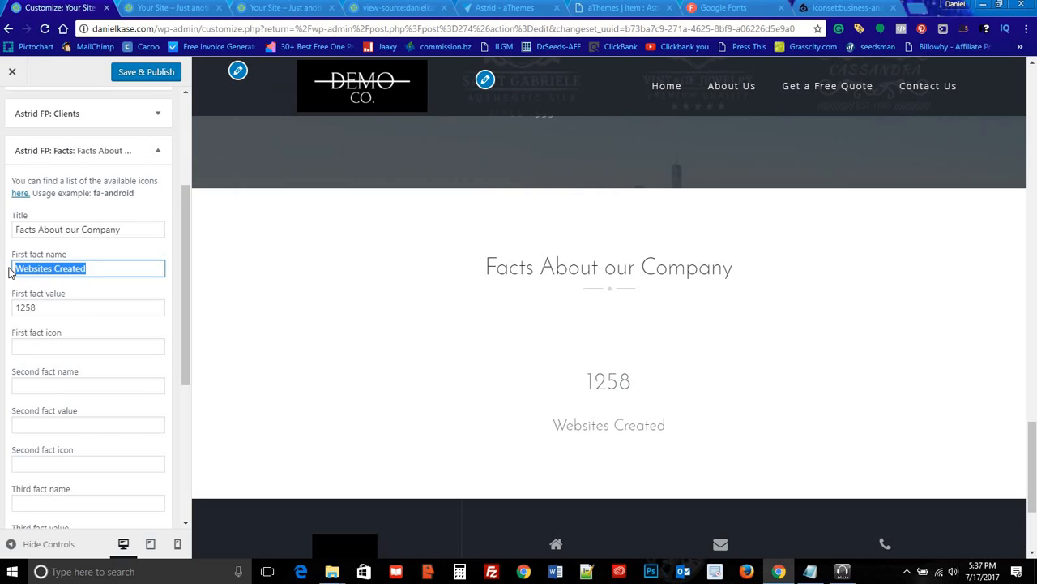
left_click(60, 385)
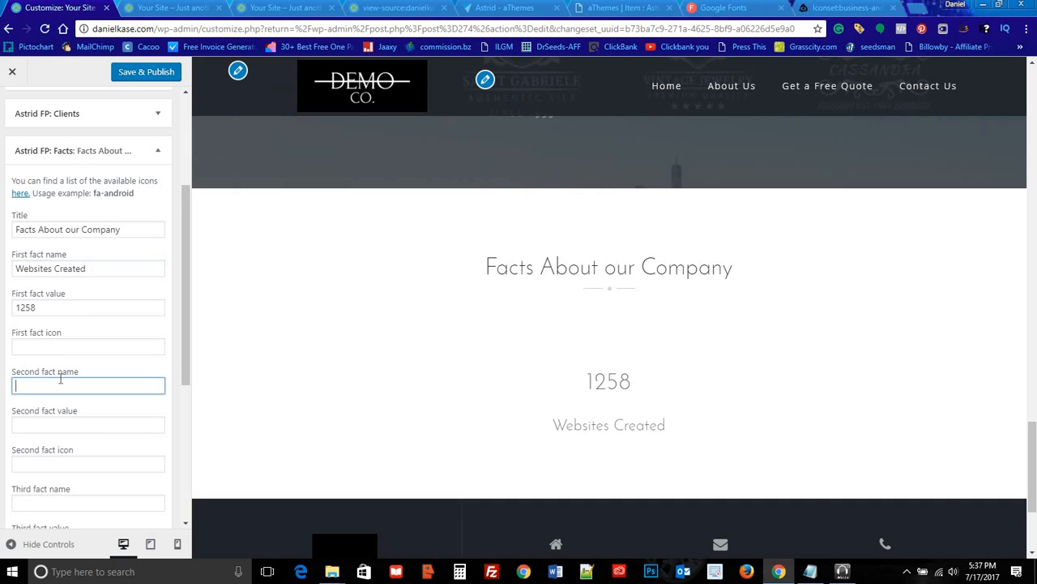
key("ctrl+v")
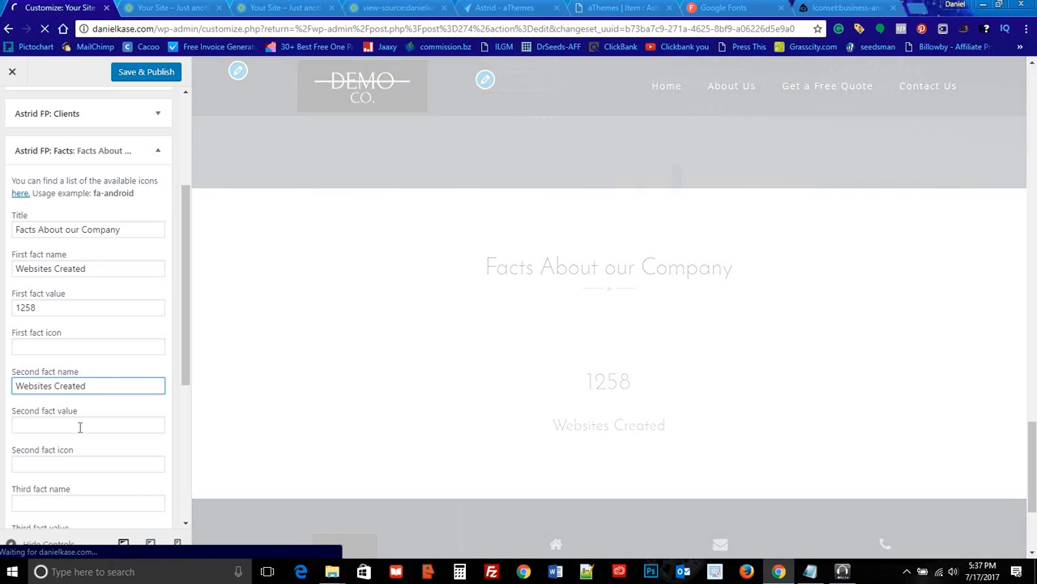
left_click(79, 421)
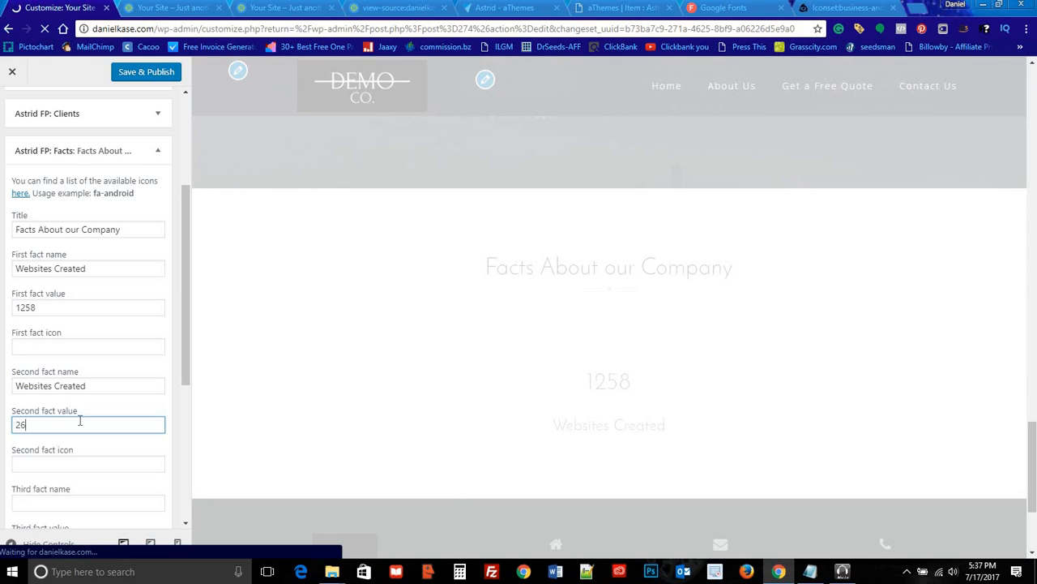
left_click(212, 398)
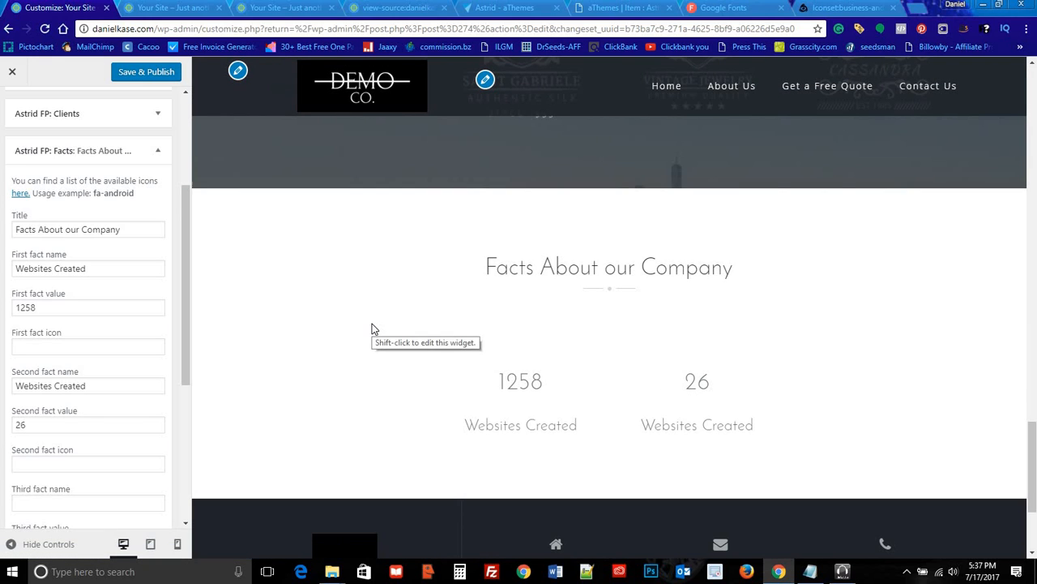
Step: Reopen the Facts widget's settings and delete the widget from the Home page
left_click(159, 154)
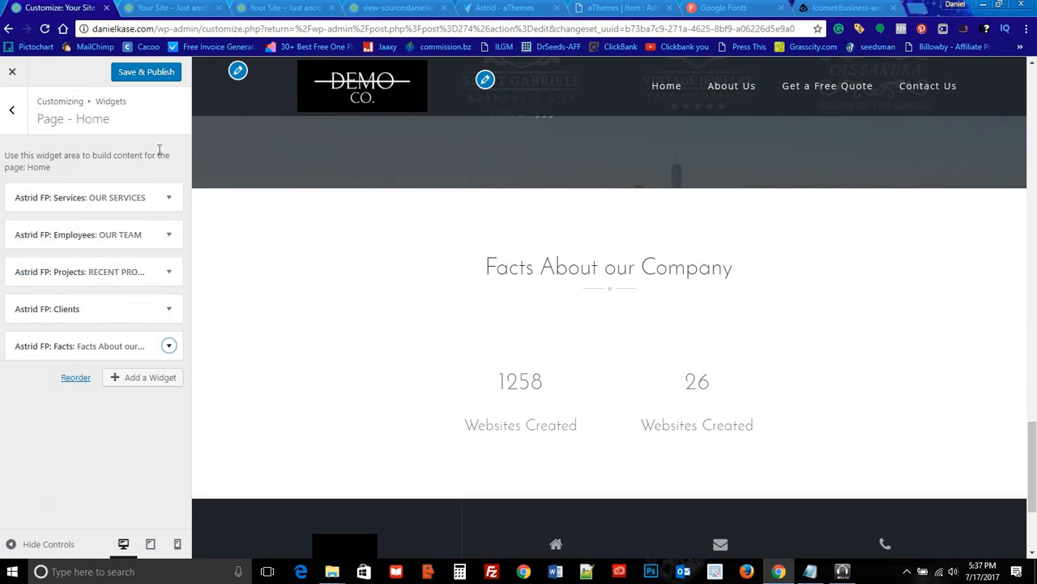
left_click(169, 347)
scroll(94, 401, "down", 6)
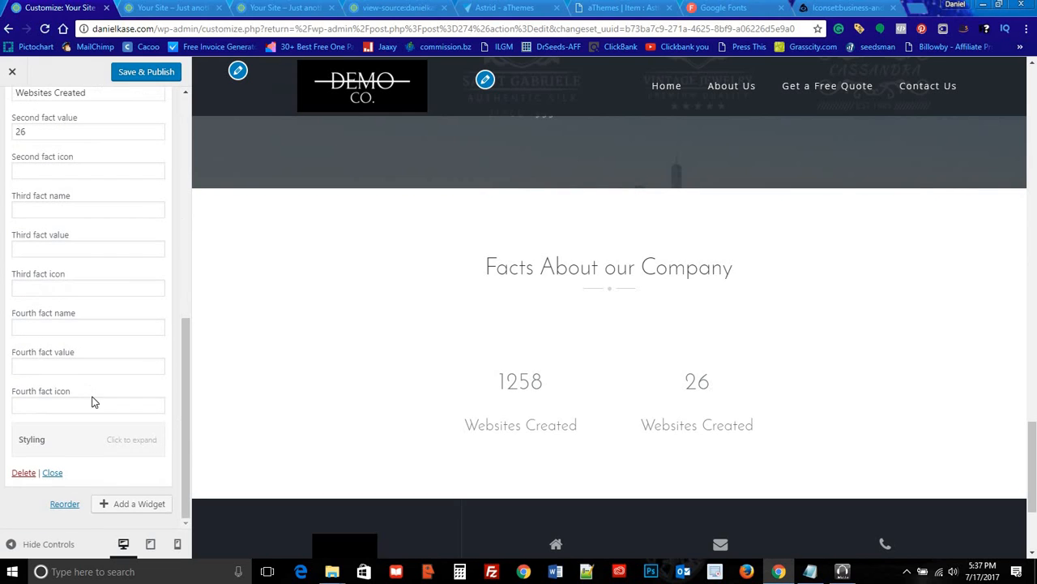
left_click(23, 473)
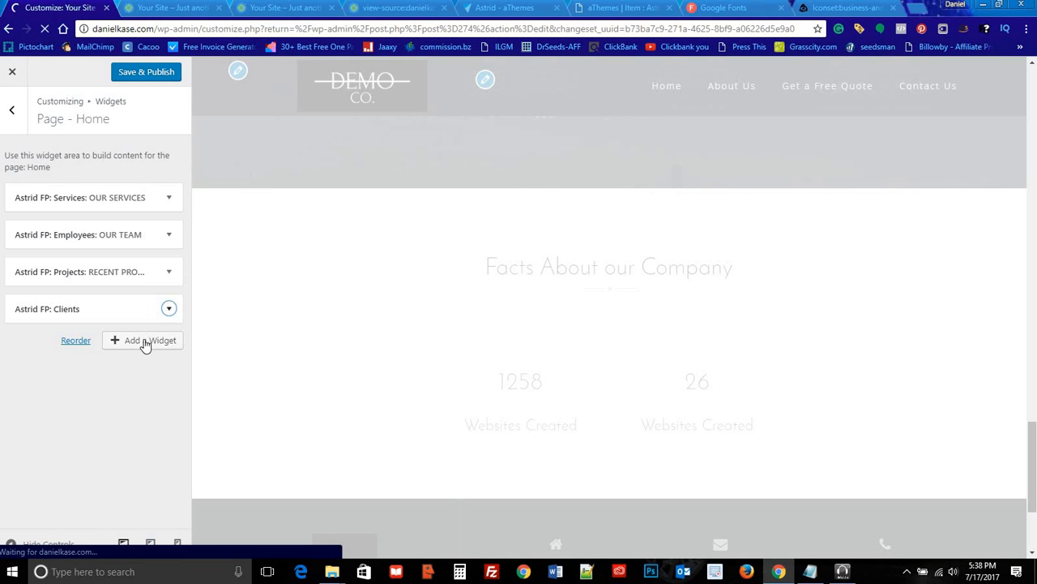
Step: Add an Astrid FP: Testimonials widget to the Home page and title it "Testimonails"
left_click(145, 343)
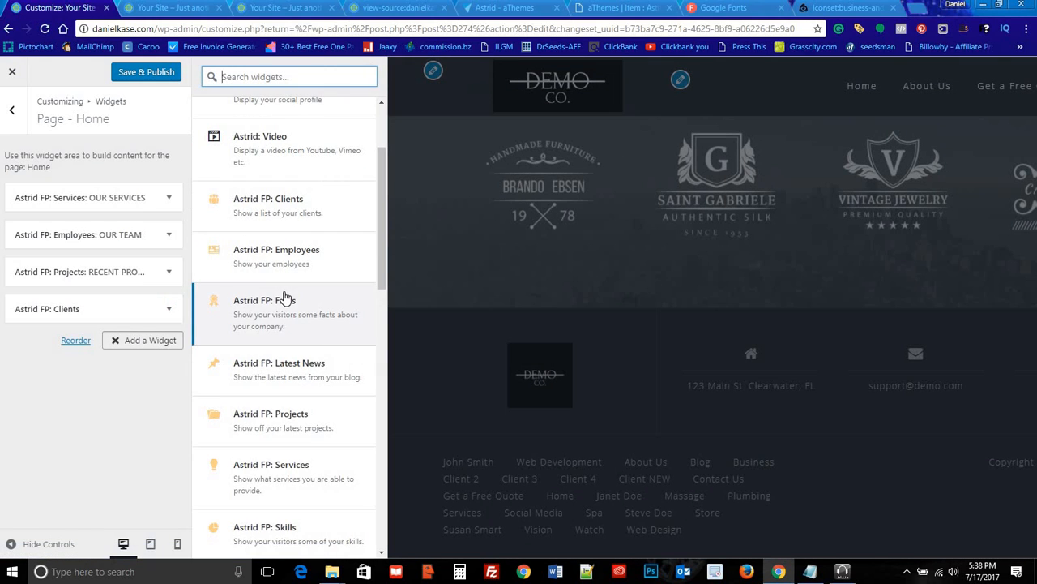
scroll(285, 299, "down", 3)
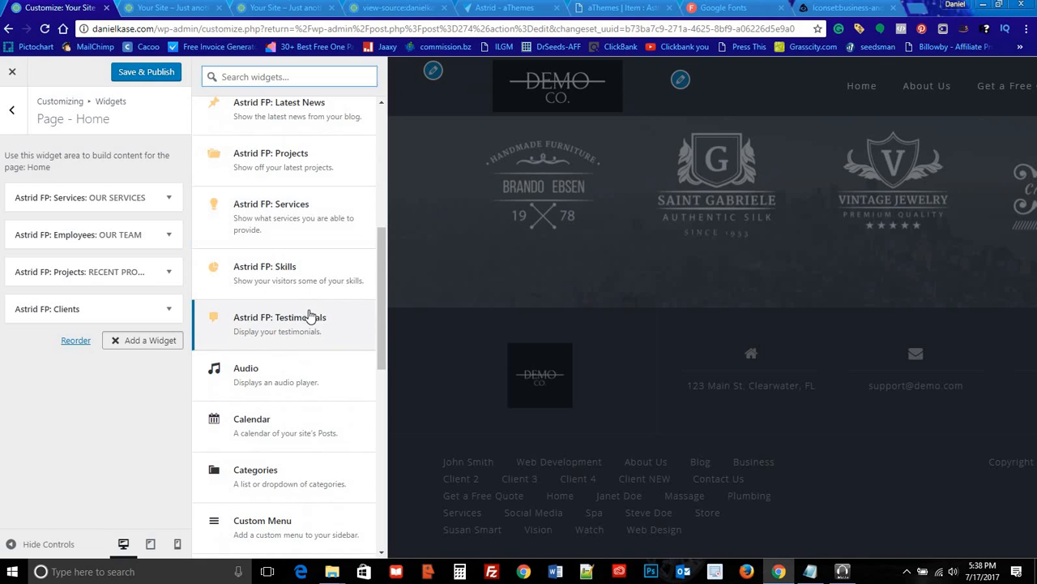
left_click(308, 316)
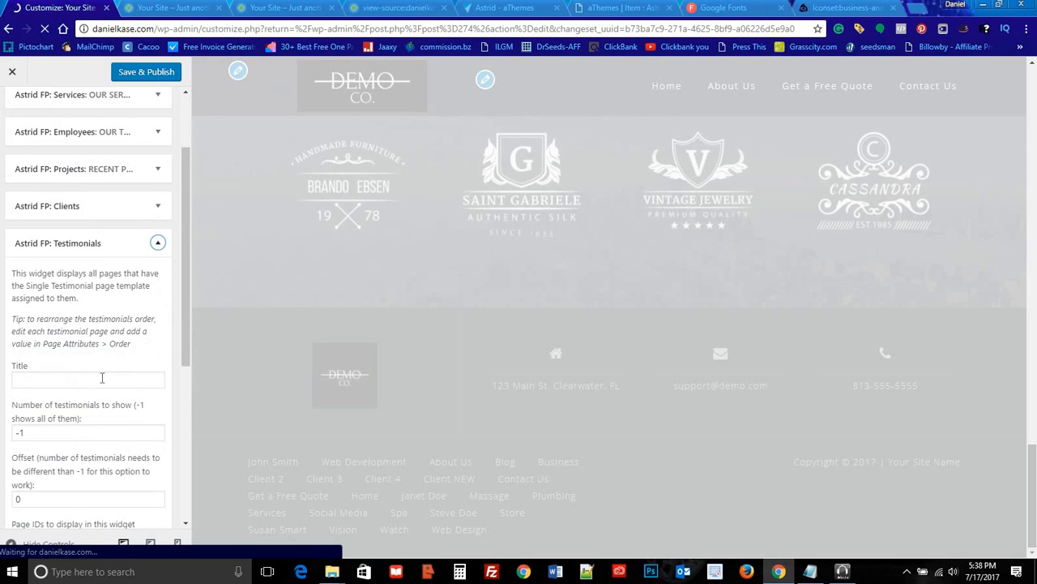
left_click(70, 355)
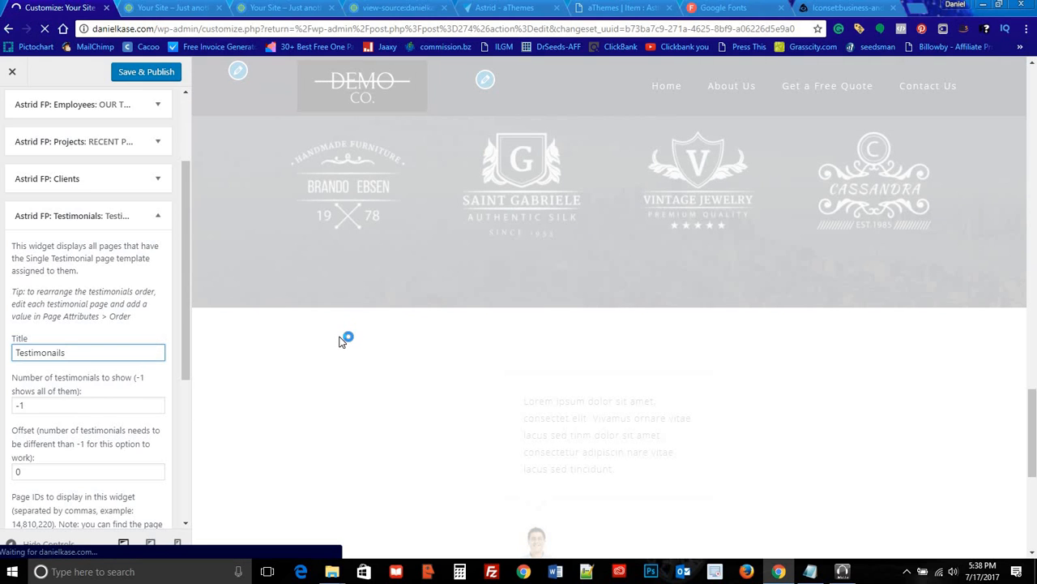
scroll(521, 326, "down", 5)
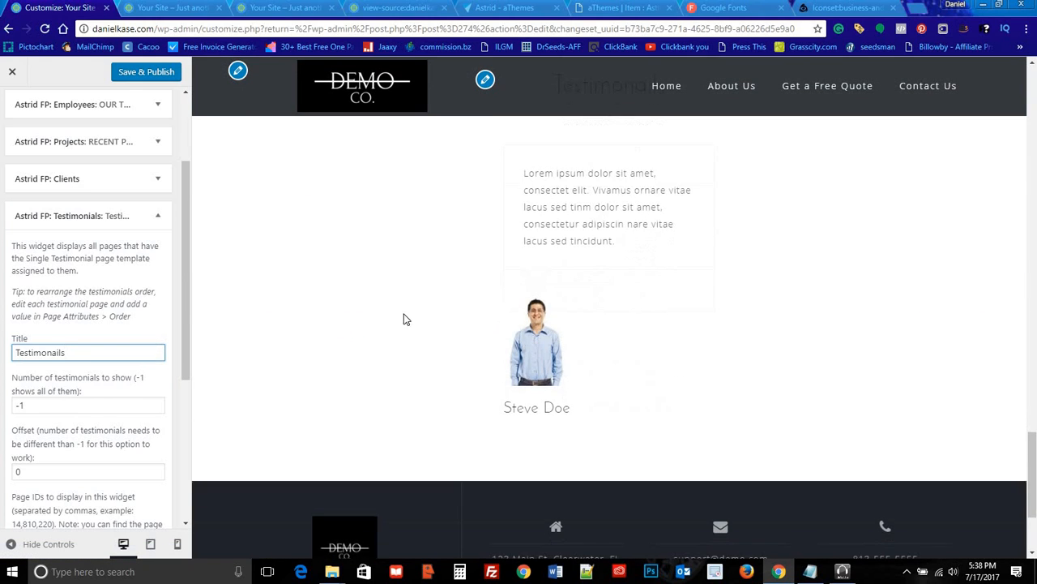
scroll(457, 292, "up", 2)
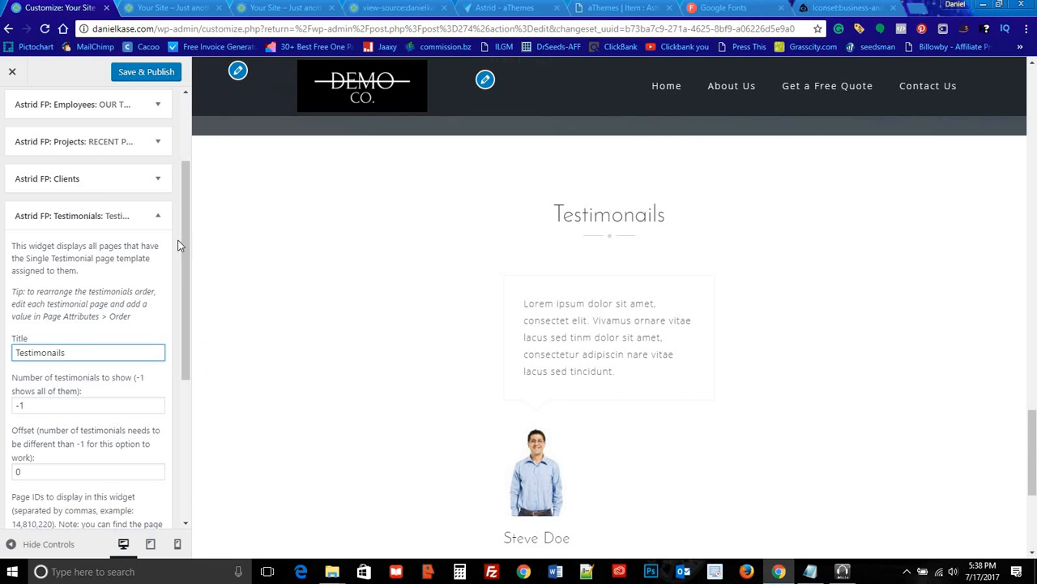
Step: Collapse the Testimonials widget, publish the changes, and check the testimonials section in the preview
left_click(158, 216)
scroll(515, 272, "down", 3)
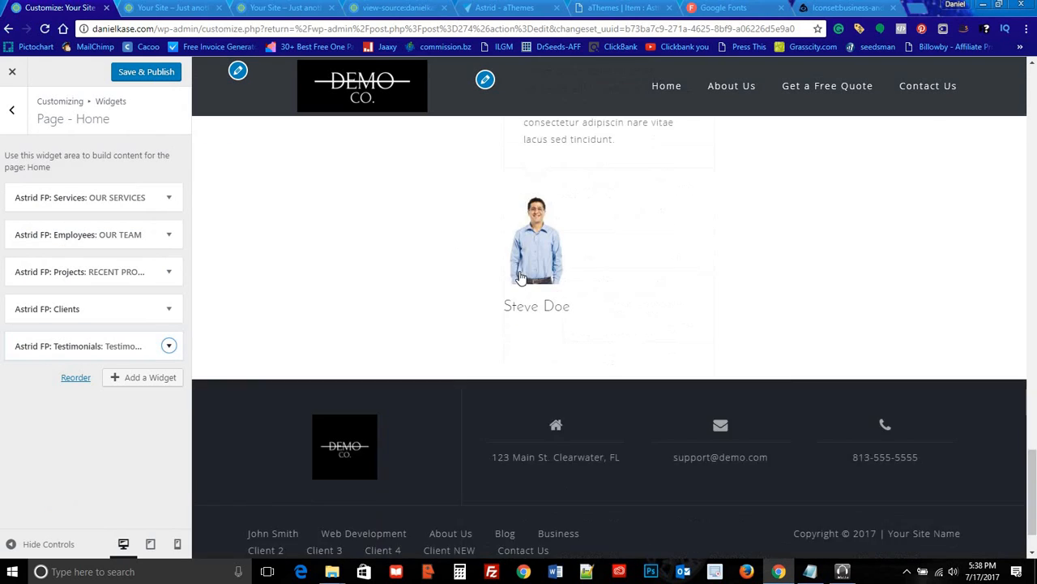
scroll(529, 273, "up", 6)
scroll(493, 369, "down", 3)
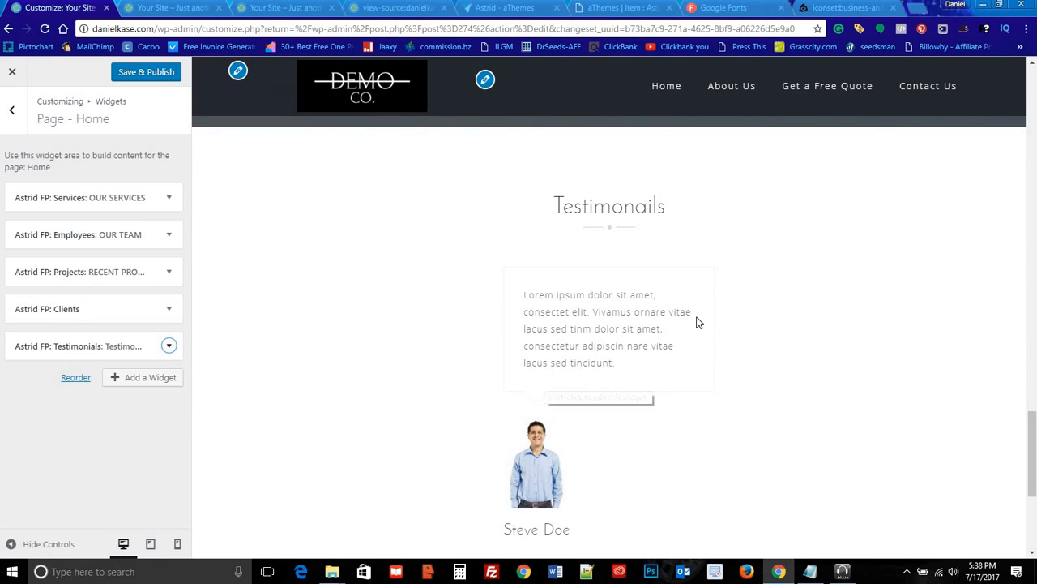
left_click(160, 72)
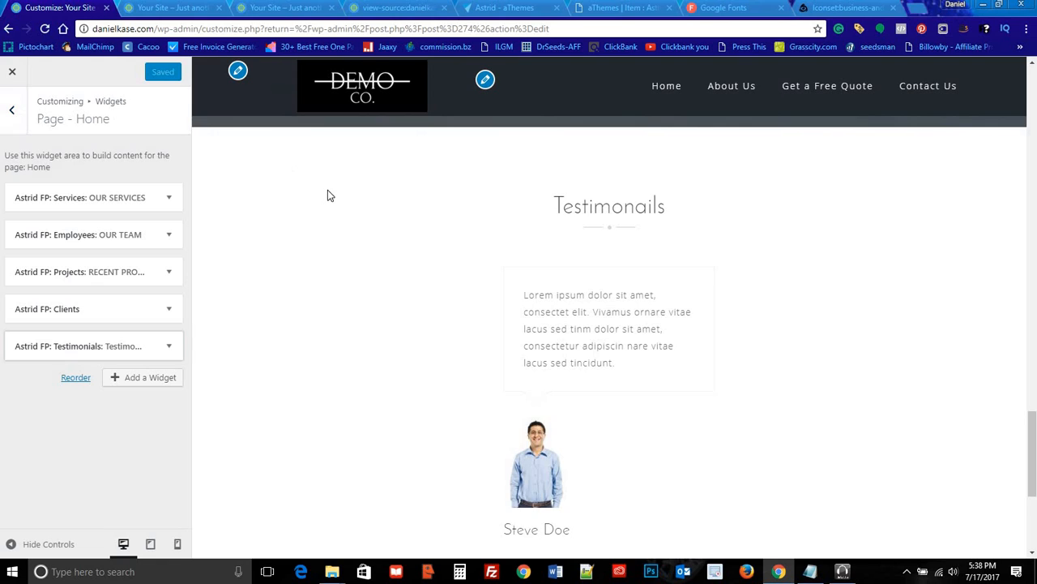
scroll(327, 194, "down", 3)
scroll(332, 194, "up", 4)
scroll(316, 211, "down", 2)
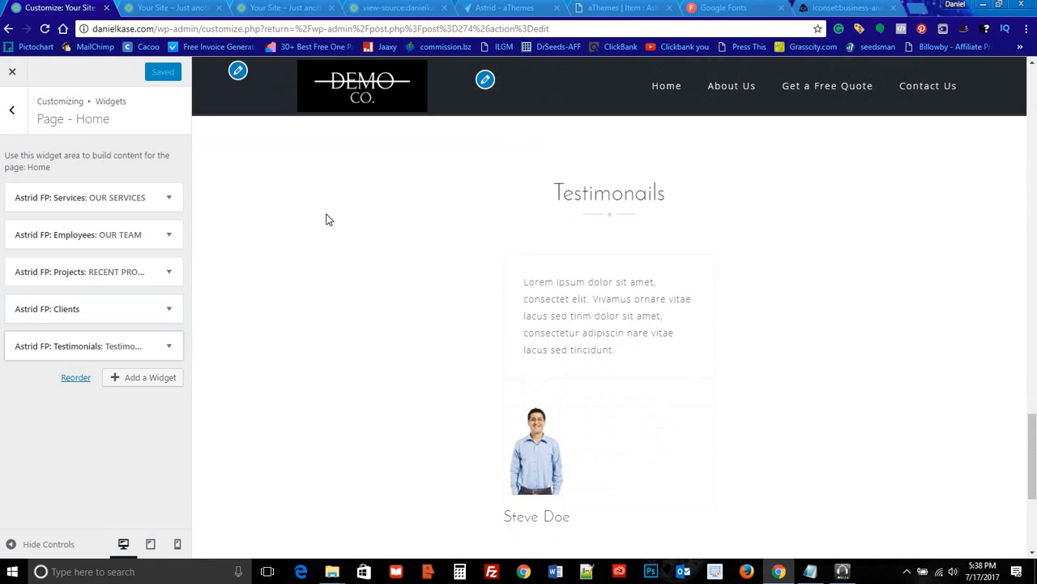
Step: Leave the customizer and look through both pages of the site's page list
left_click(16, 75)
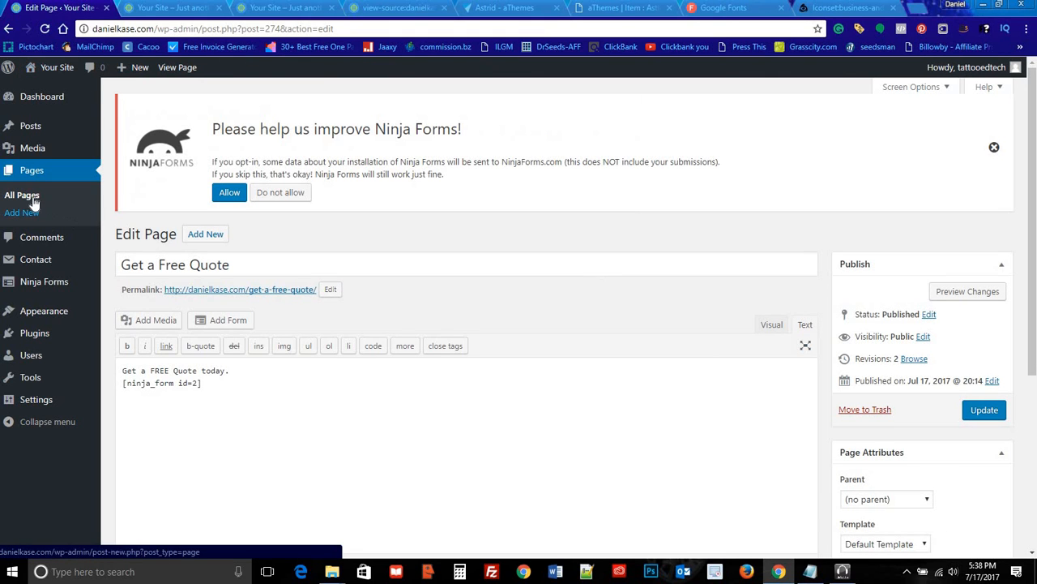
left_click(33, 199)
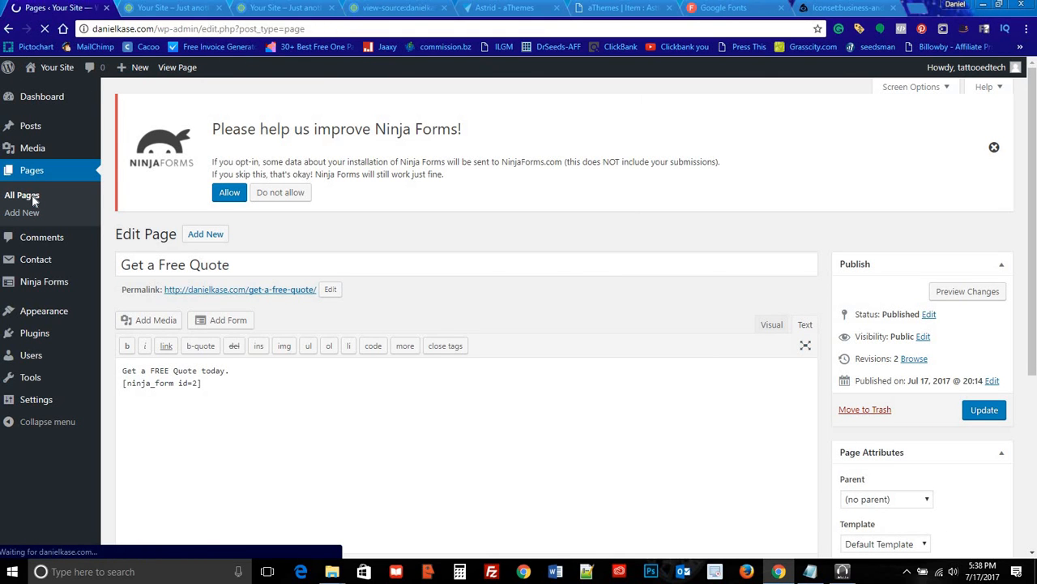
scroll(321, 235, "down", 3)
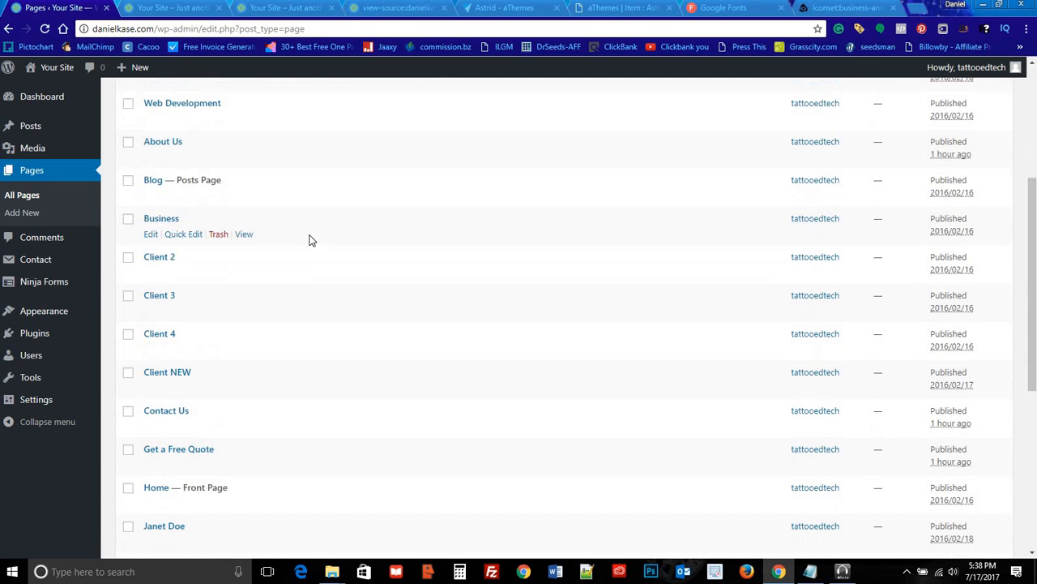
scroll(311, 238, "down", 3)
scroll(317, 243, "down", 3)
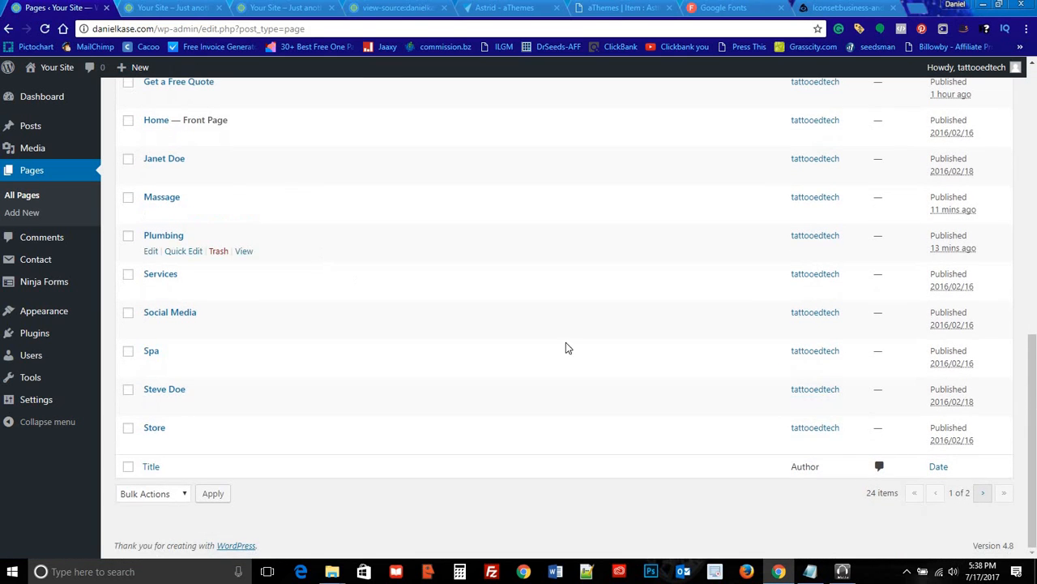
left_click(982, 493)
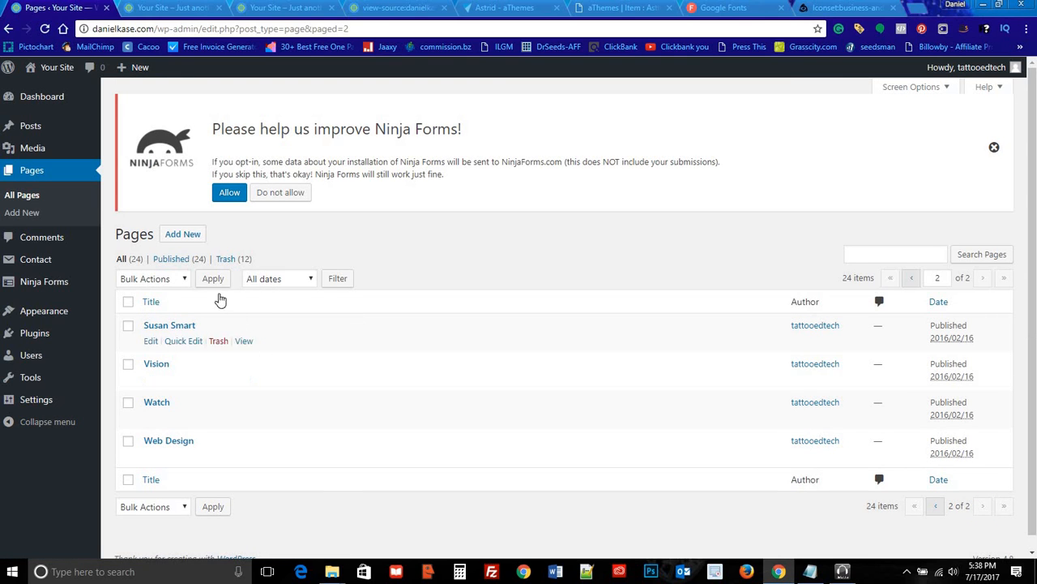
Step: Switch to the live home page, reload it, and review the testimonials section below the client logos
left_click(170, 7)
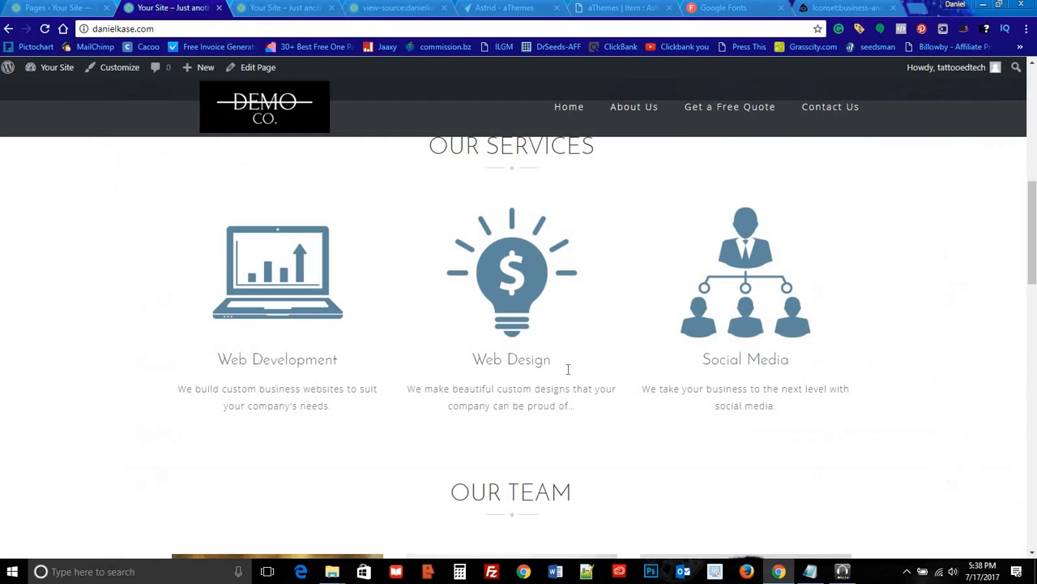
scroll(569, 371, "down", 9)
scroll(567, 381, "down", 8)
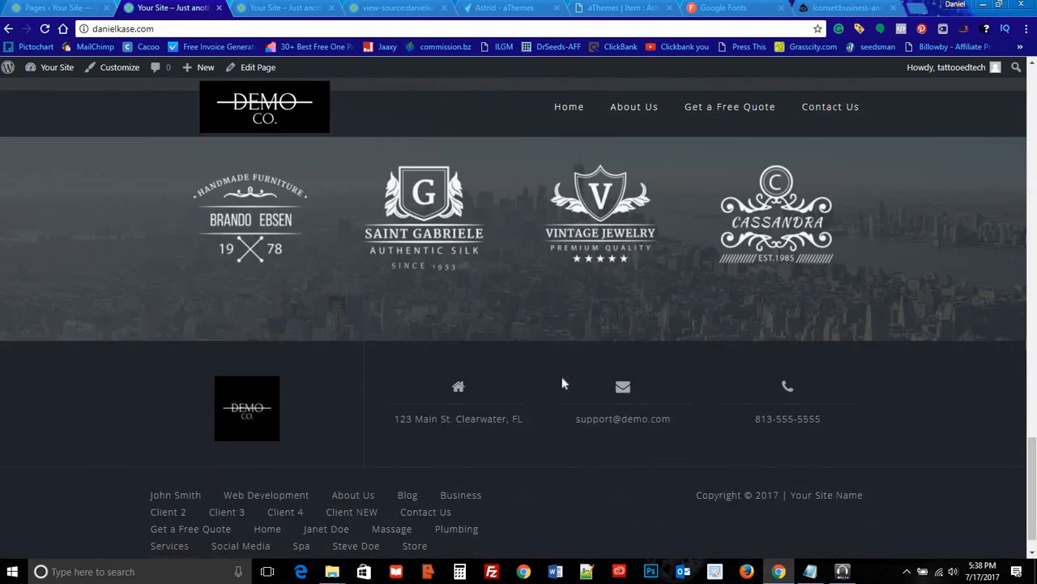
scroll(204, 187, "up", 6)
scroll(202, 187, "up", 1)
left_click(45, 29)
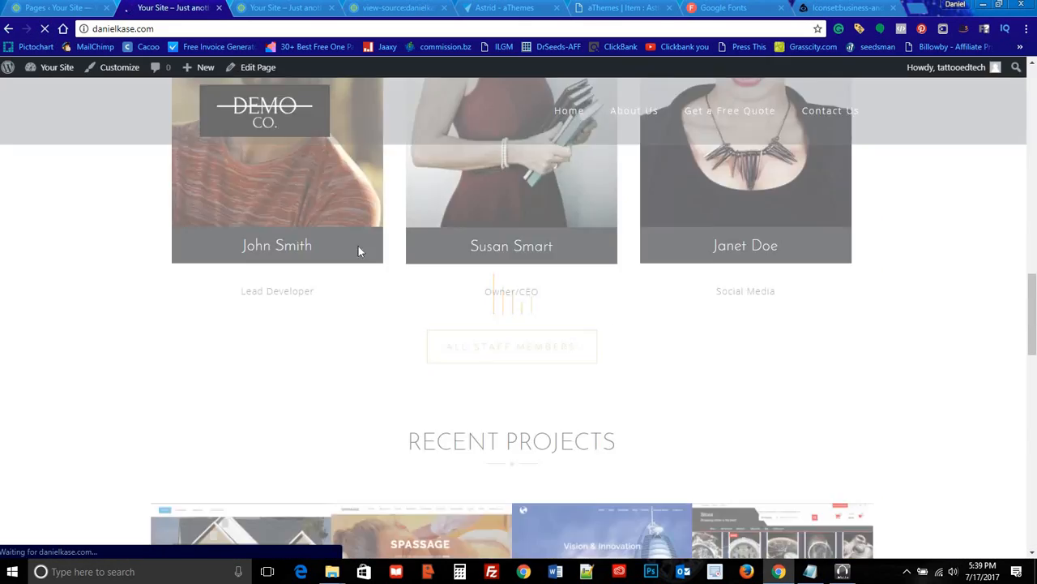
scroll(387, 284, "down", 4)
scroll(388, 285, "down", 4)
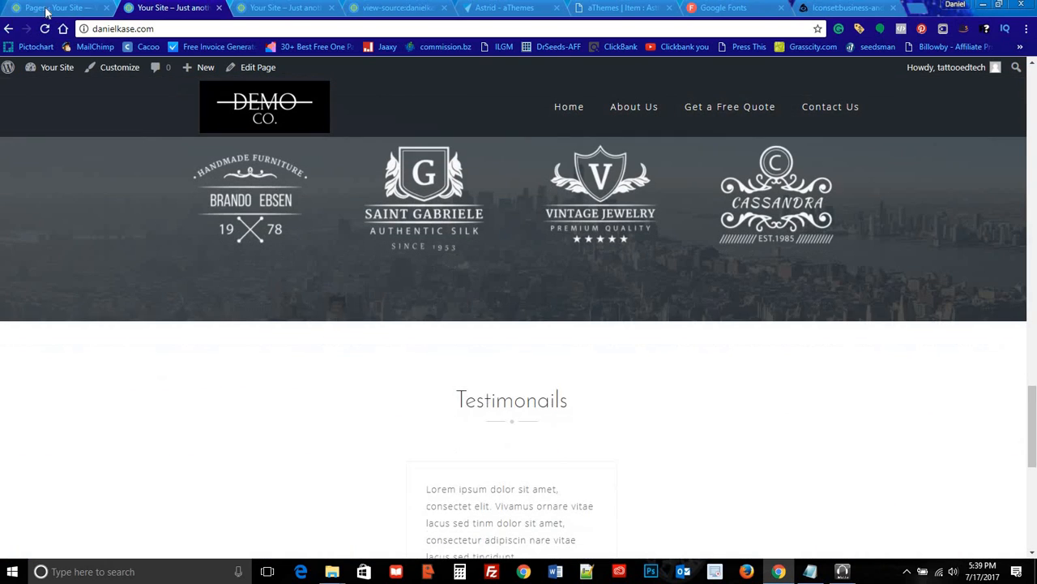
scroll(483, 292, "down", 2)
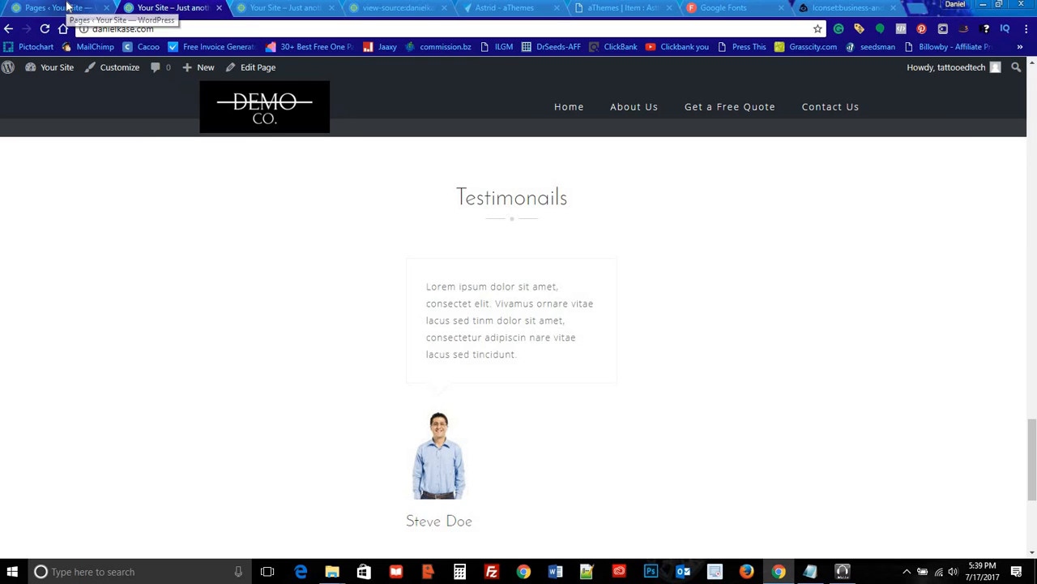
Step: Return to the first page of the site's page list and open the testimonial page listed between Spa and Store for editing
left_click(68, 7)
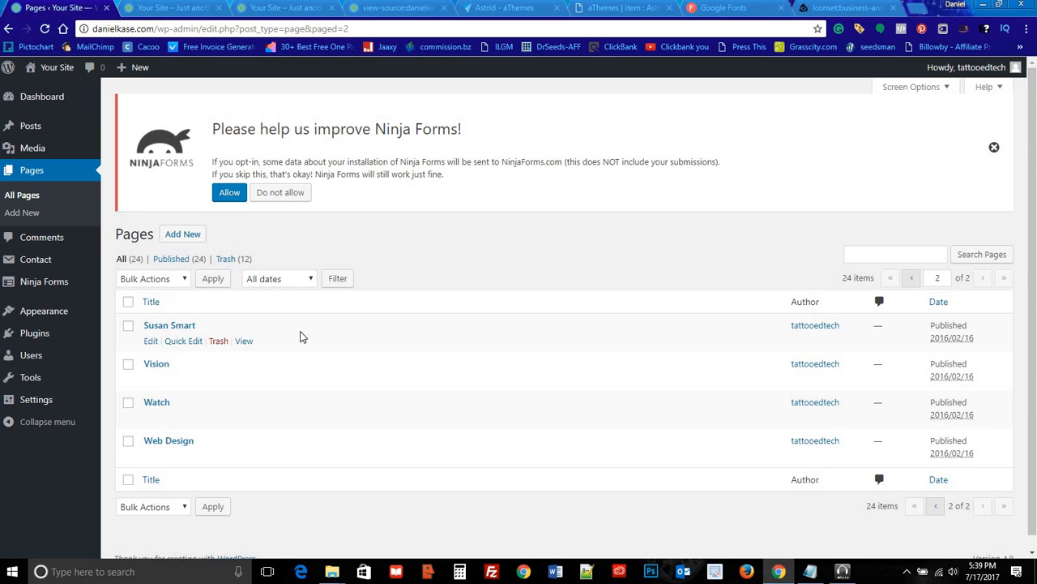
left_click(910, 279)
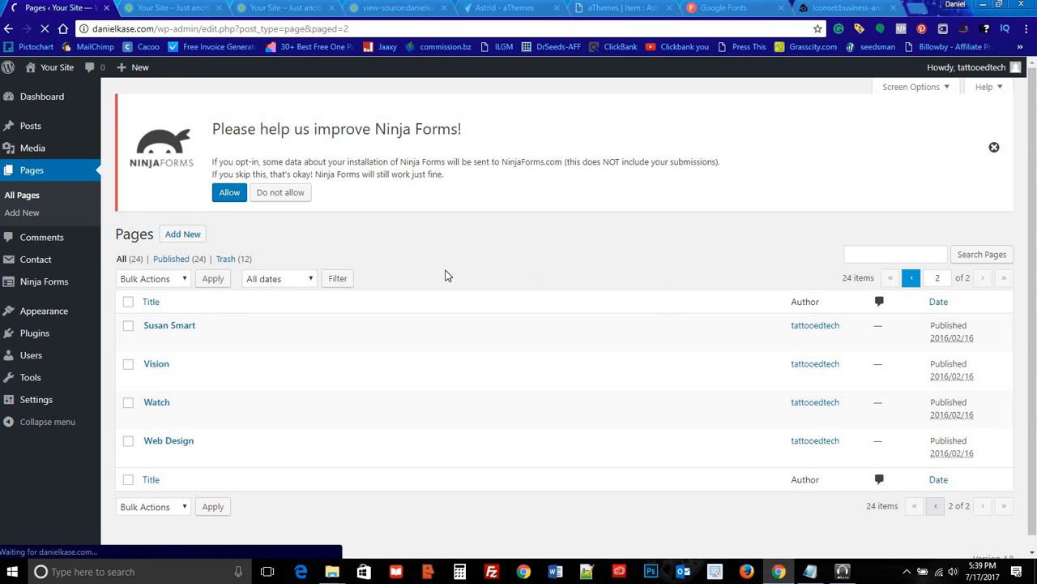
scroll(316, 326, "down", 3)
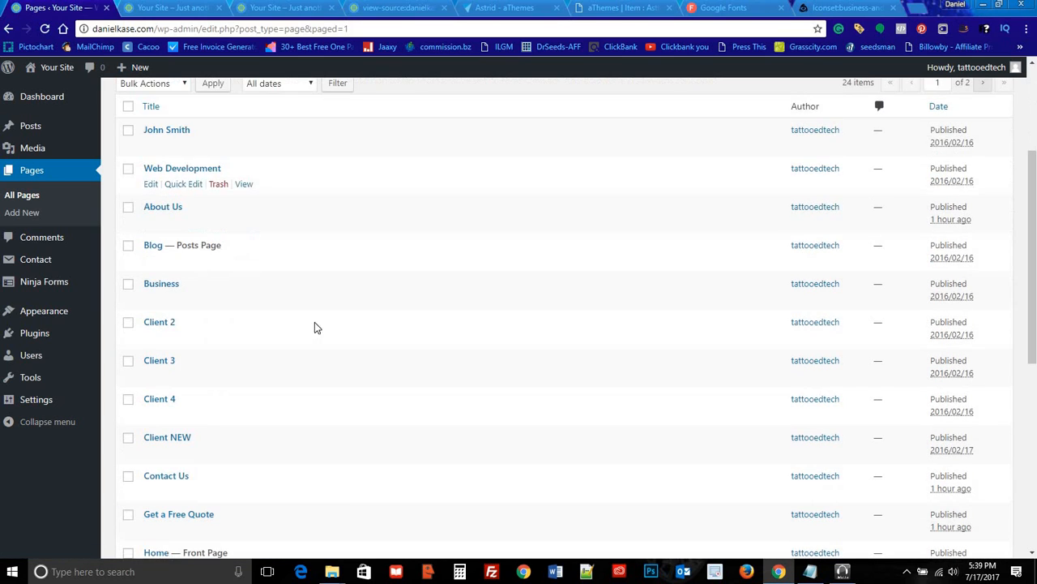
scroll(284, 329, "down", 4)
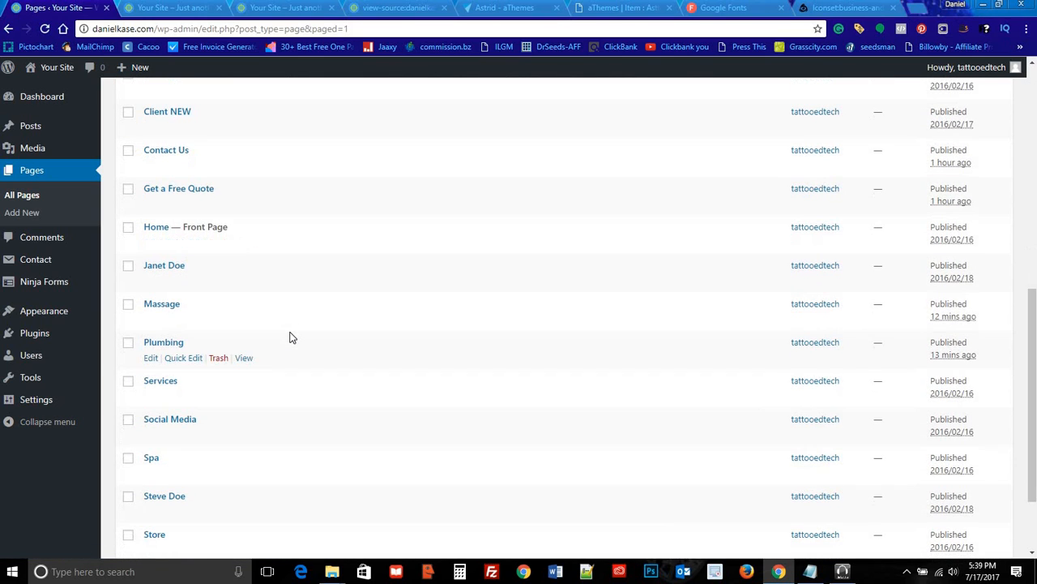
scroll(292, 337, "down", 2)
left_click(150, 390)
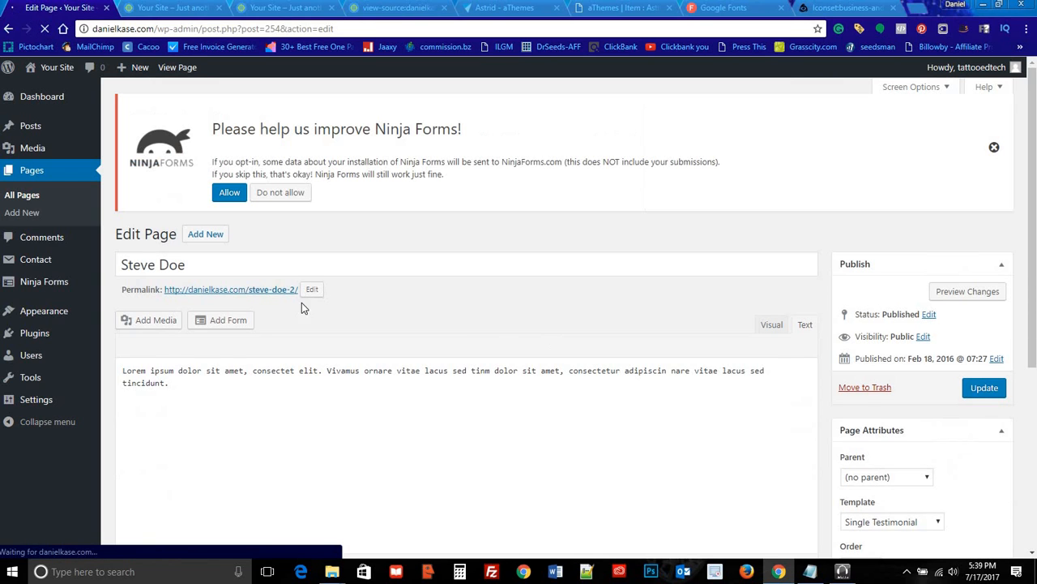
Step: Retitle the testimonial page with a different full name and append a sentence calling that person a cool guy to its text
double_click(118, 259)
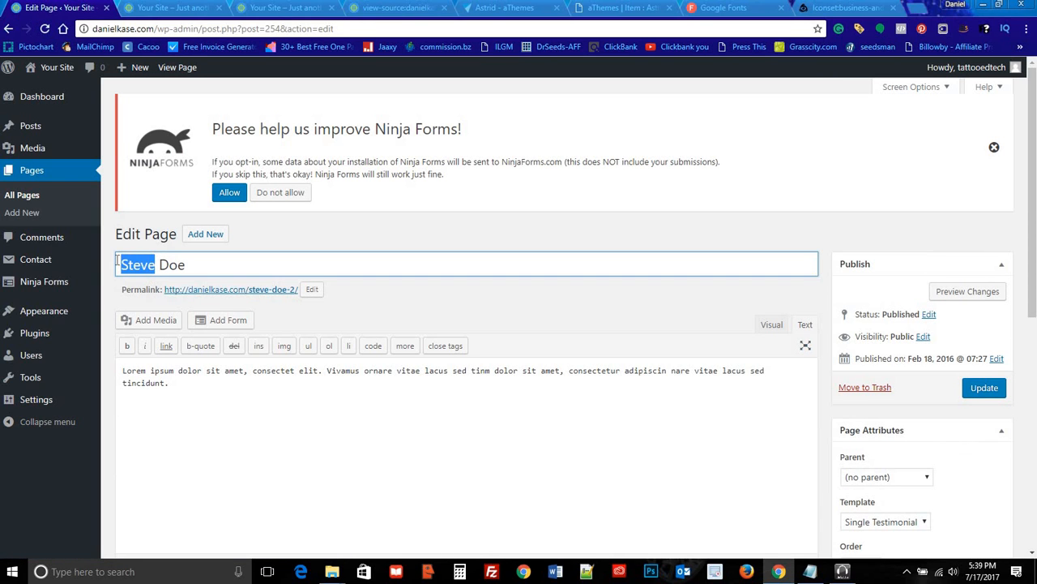
type("Sam")
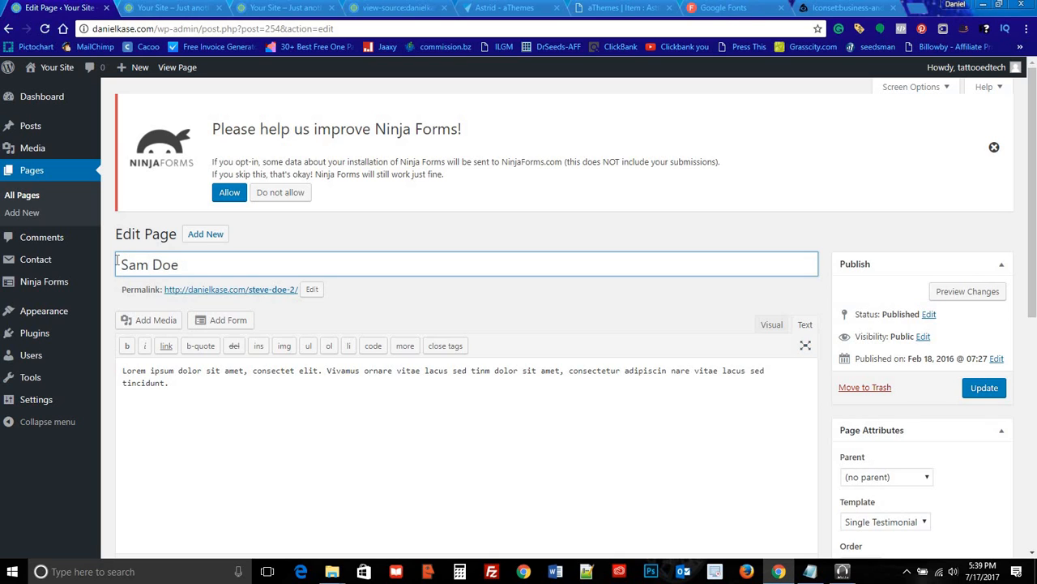
double_click(239, 261)
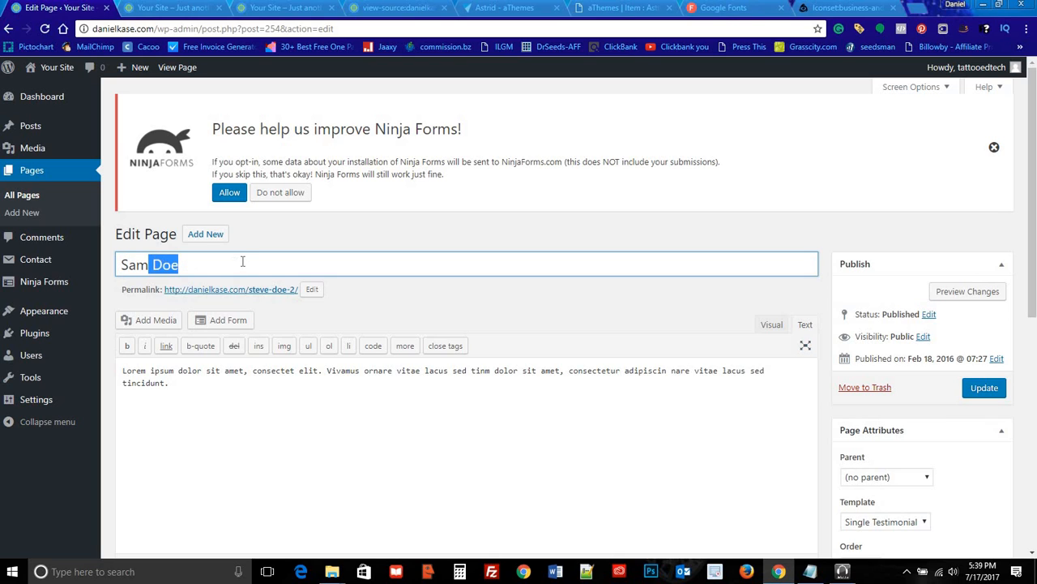
key("BackSpace")
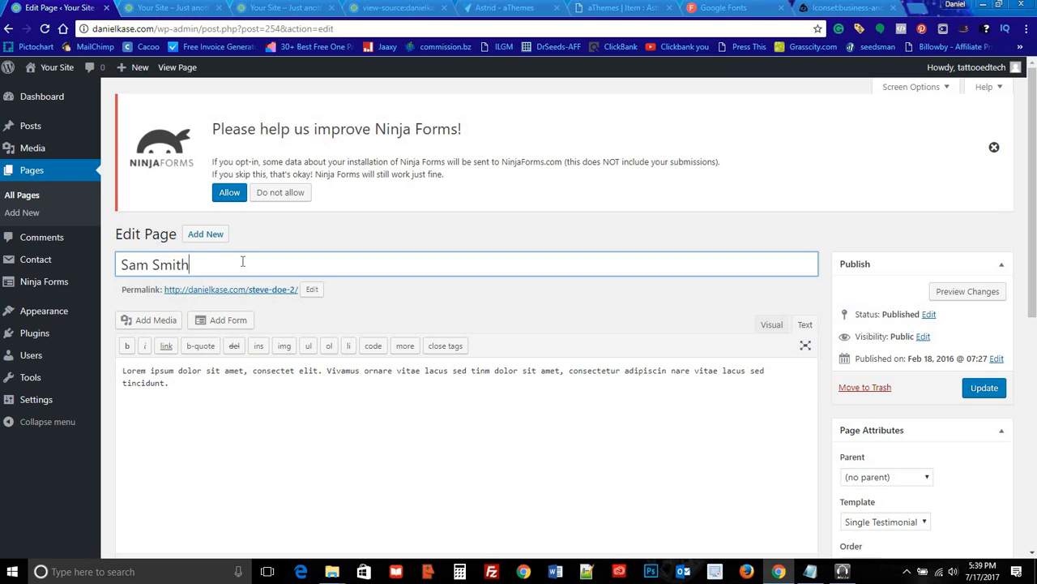
left_click_drag(168, 382, 124, 370)
left_click(183, 386)
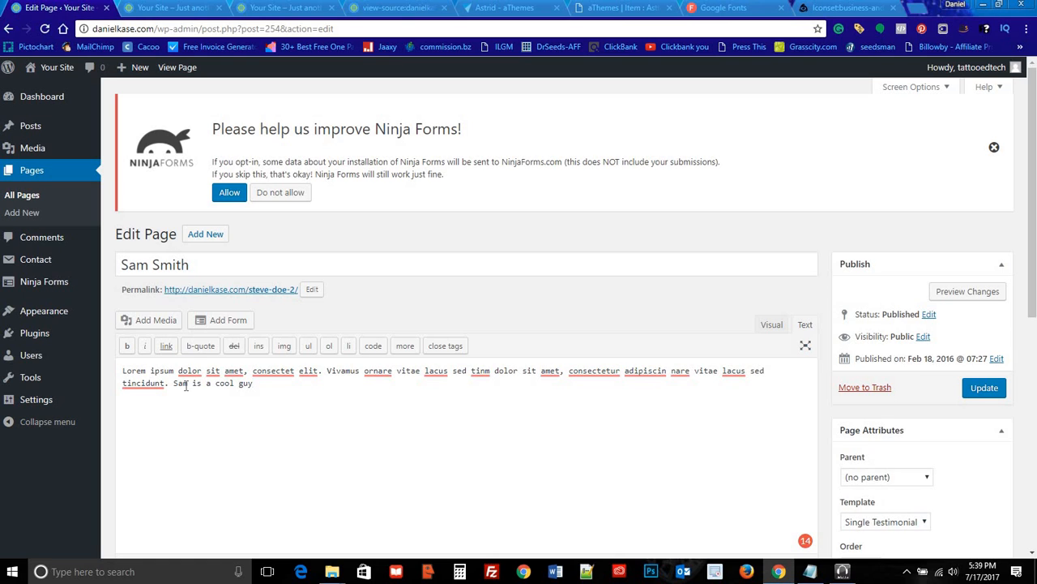
Step: Check the page's Single Testimonial template and featured image, and update the page
scroll(872, 341, "down", 6)
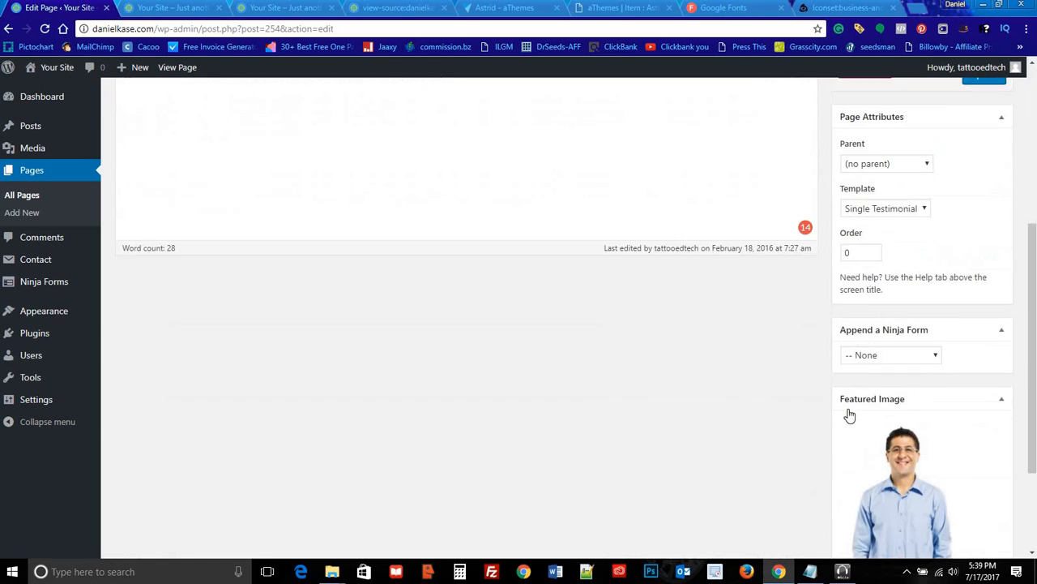
scroll(931, 335, "up", 4)
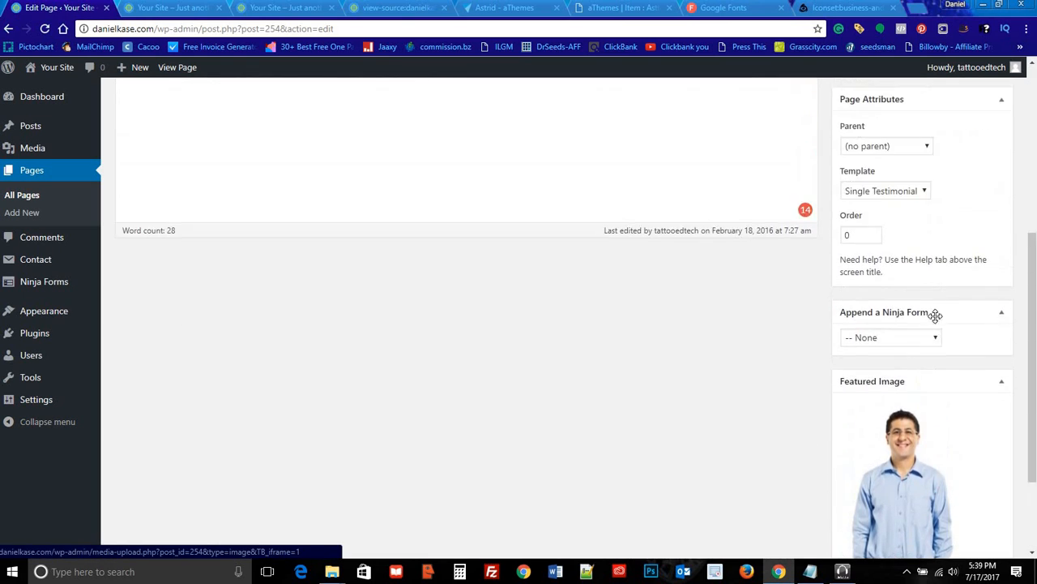
left_click(889, 321)
left_click(881, 322)
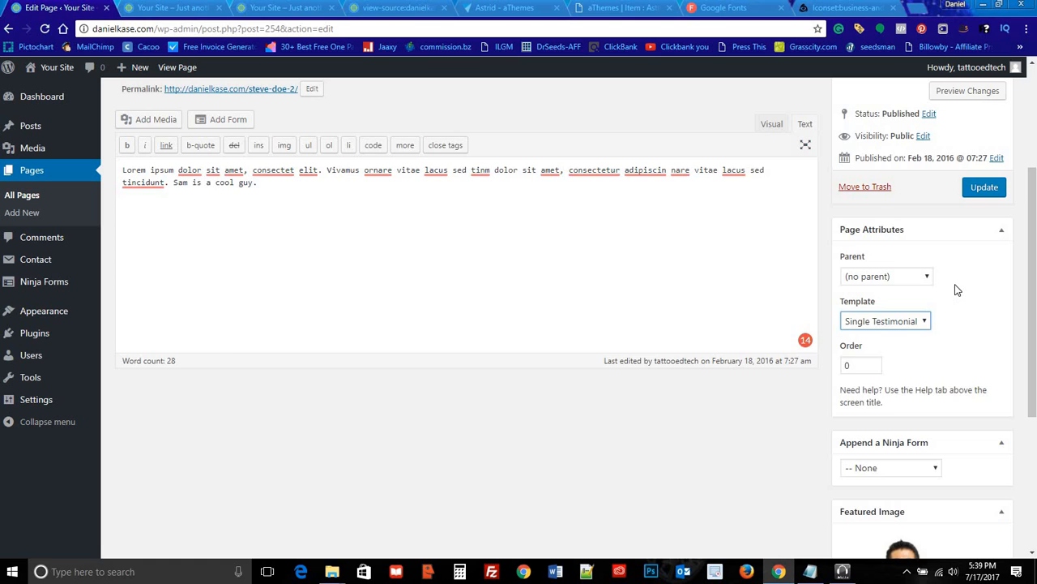
scroll(956, 288, "down", 3)
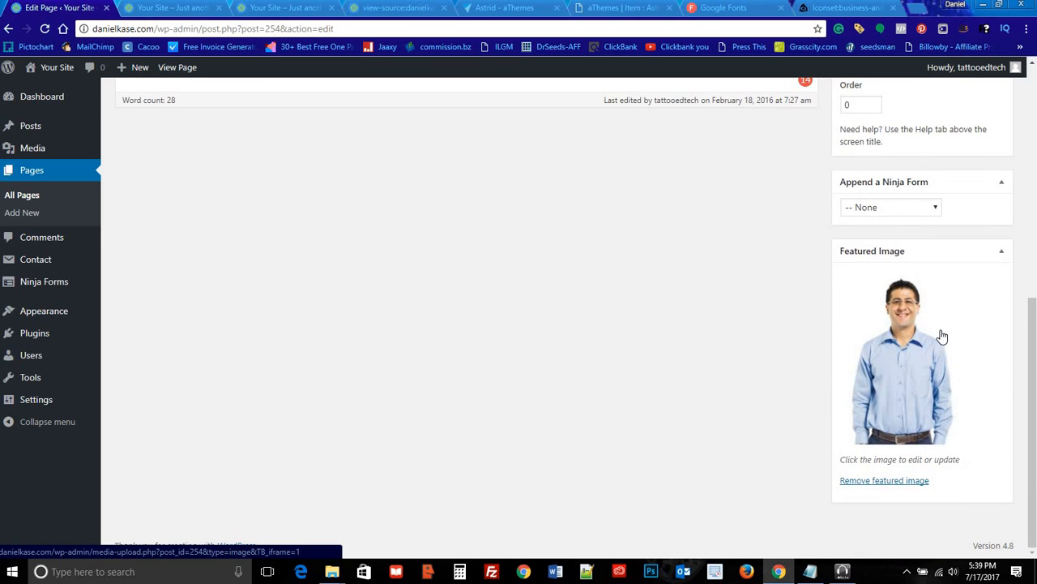
scroll(940, 341, "up", 5)
left_click(982, 255)
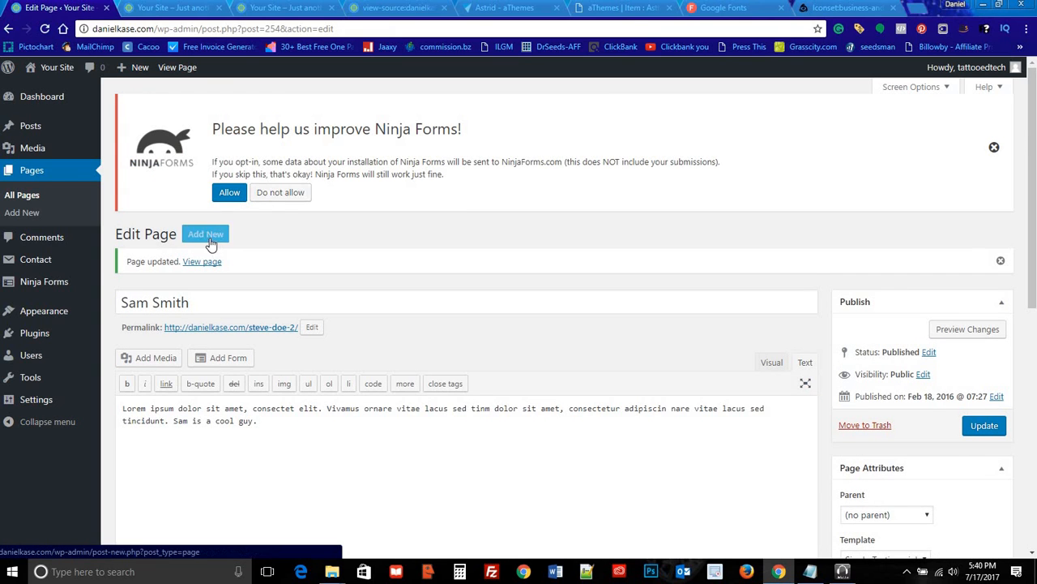
Step: Create a new page titled with the second testimonial giver's name and fill its body with ten copies of that title
left_click(206, 235)
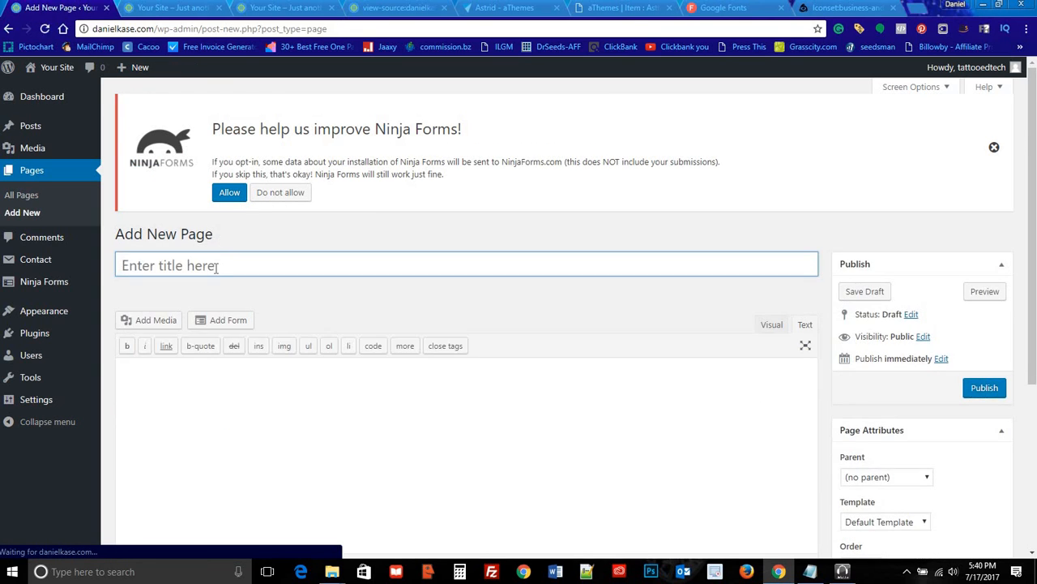
left_click(210, 253)
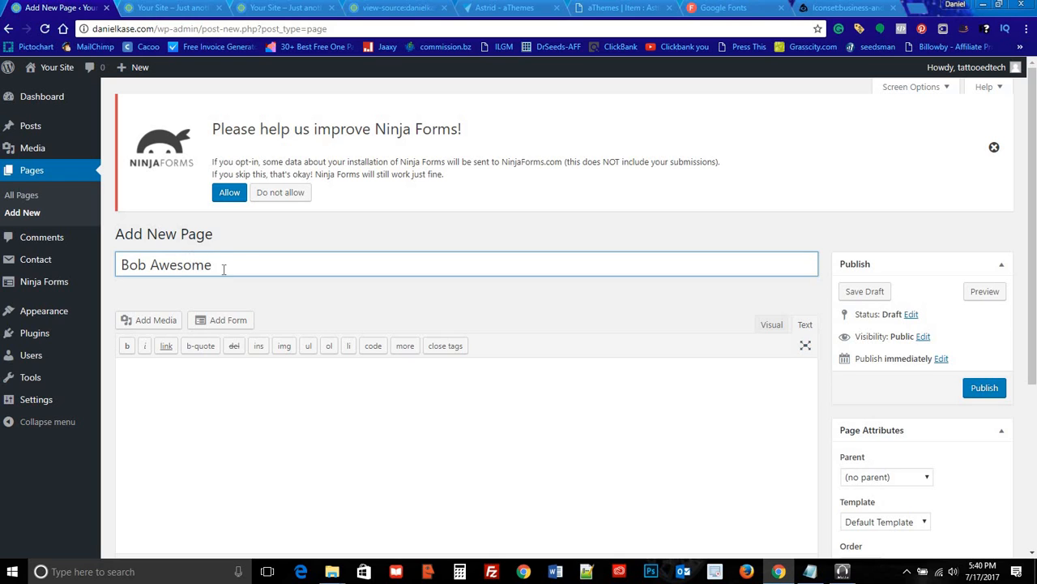
left_click(128, 251, "shift")
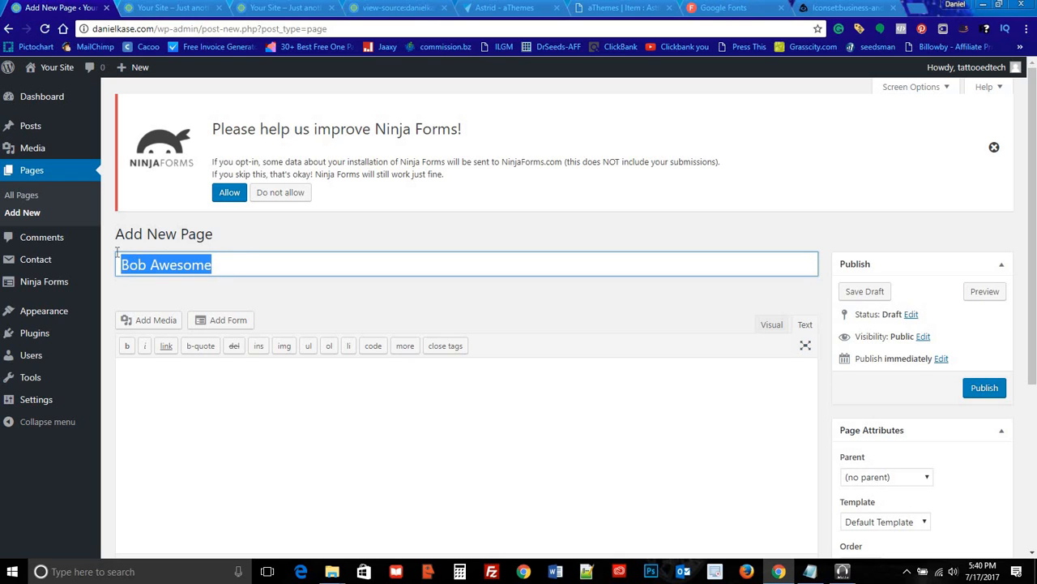
left_click(153, 373)
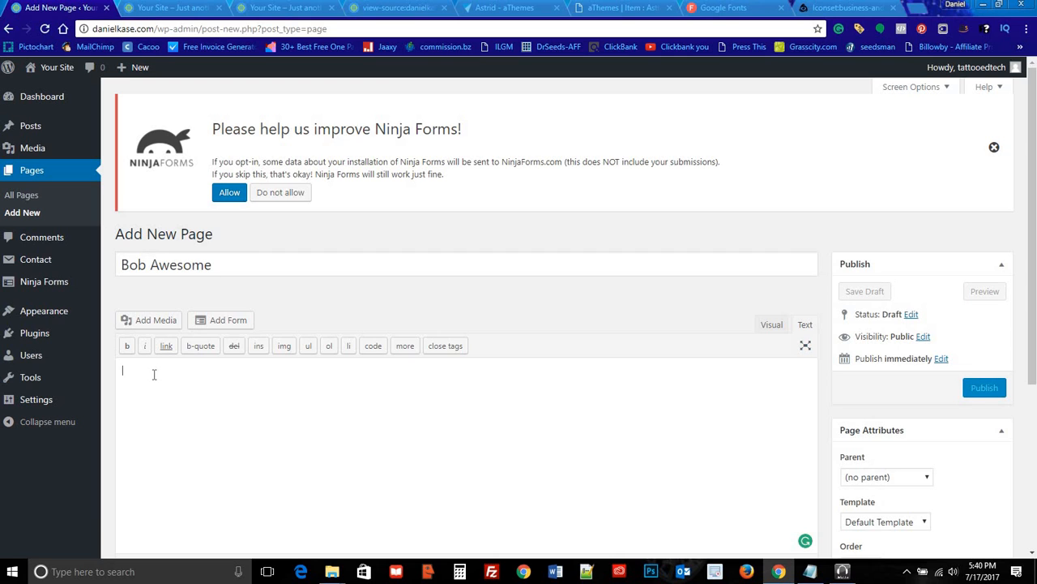
key("ctrl+v")
key("ctrl+v")
key("ctrl+v")
key("ctrl+v")
key("ctrl+v")
key("ctrl+v")
key("ctrl+v")
key("ctrl+v")
key("ctrl+v")
key("ctrl+v")
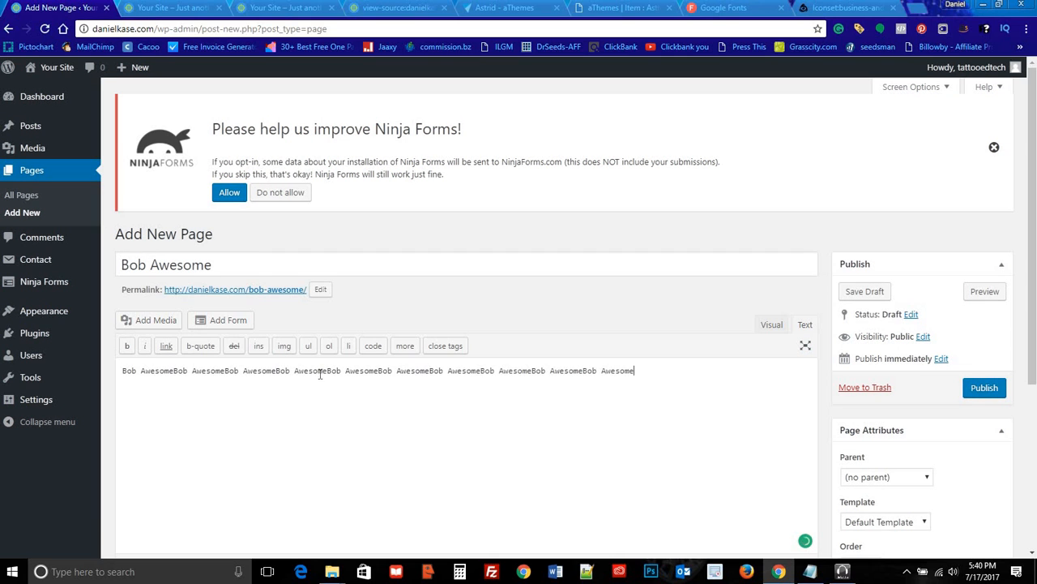
Step: Set the new page's template to Single Testimonial
scroll(729, 291, "down", 3)
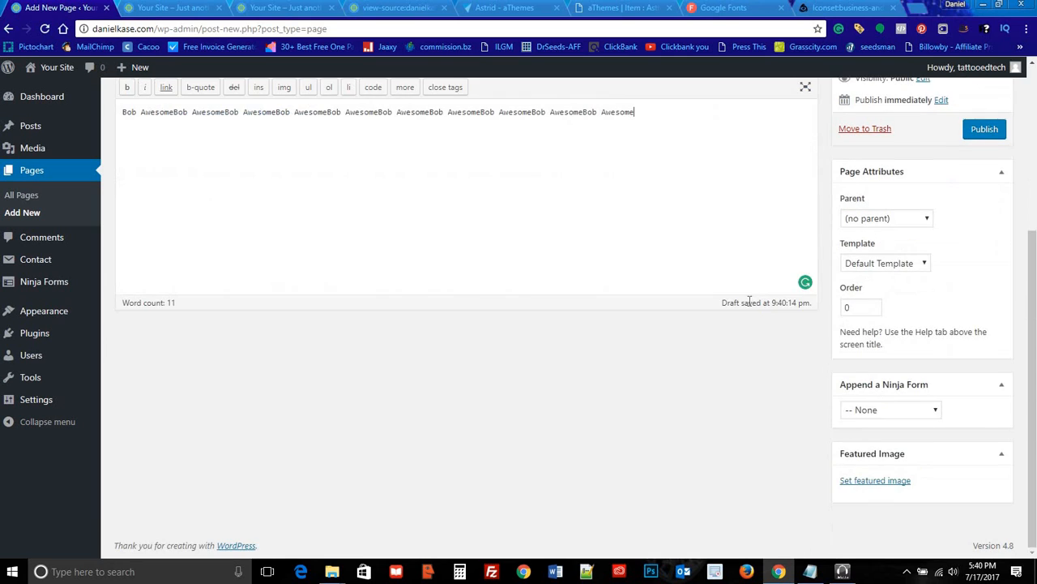
left_click(889, 265)
left_click(903, 357)
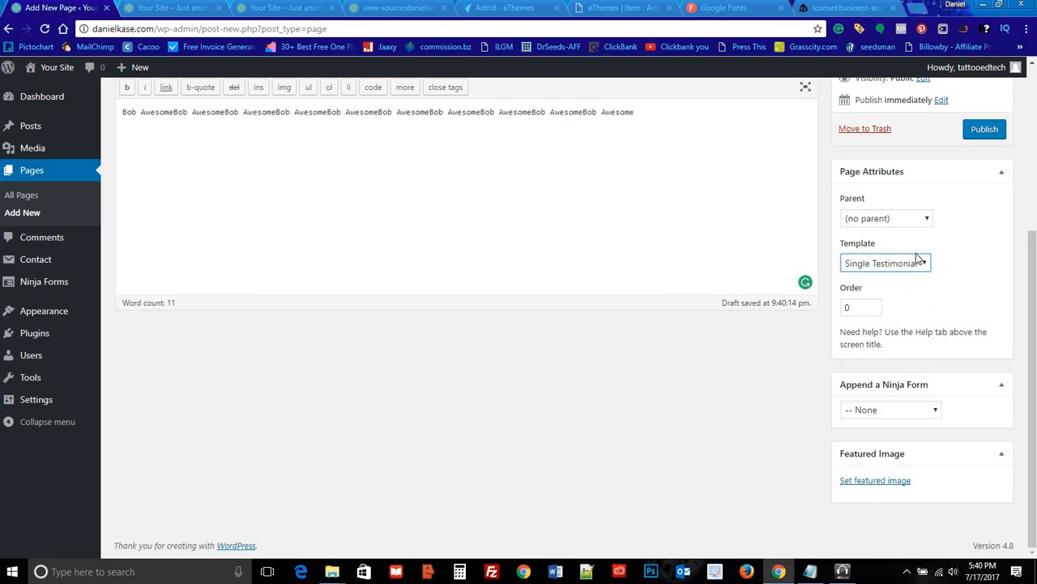
Step: Set passion-1690965_640-2.jpg from the media library as the new page's featured image and publish the page
left_click(864, 483)
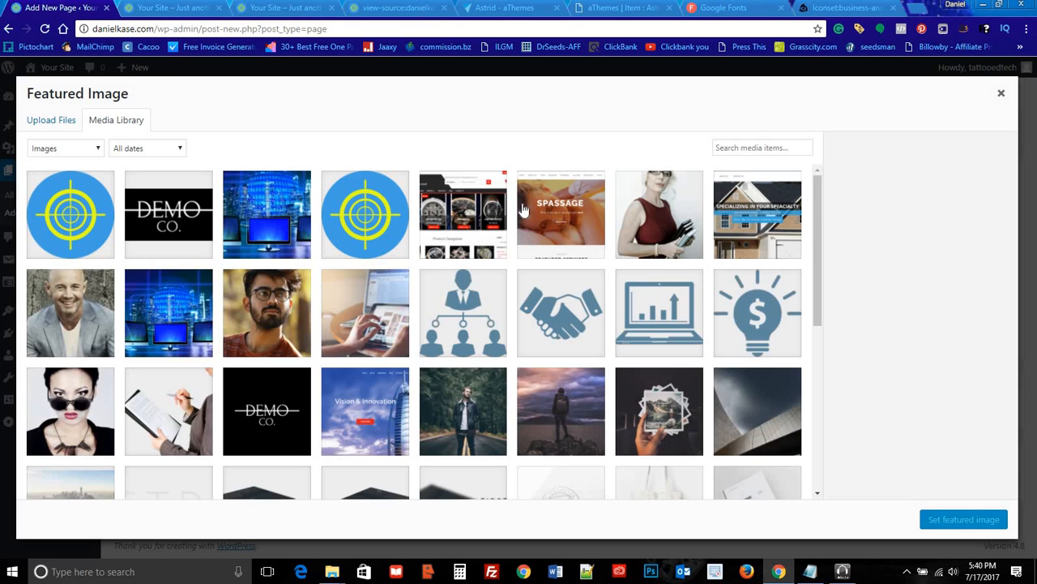
scroll(468, 209, "down", 2)
left_click(97, 196)
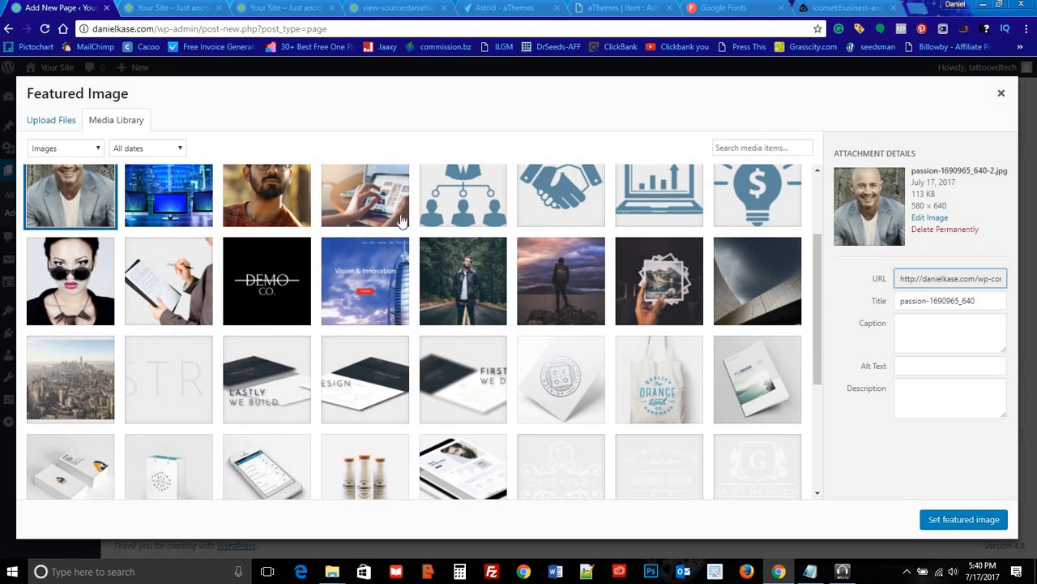
left_click(935, 520)
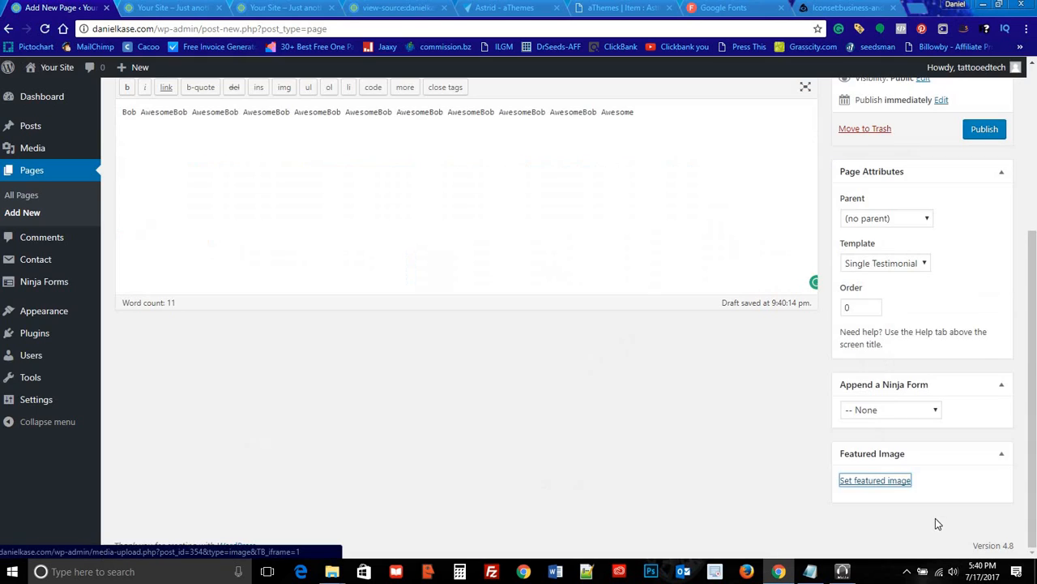
left_click(979, 130)
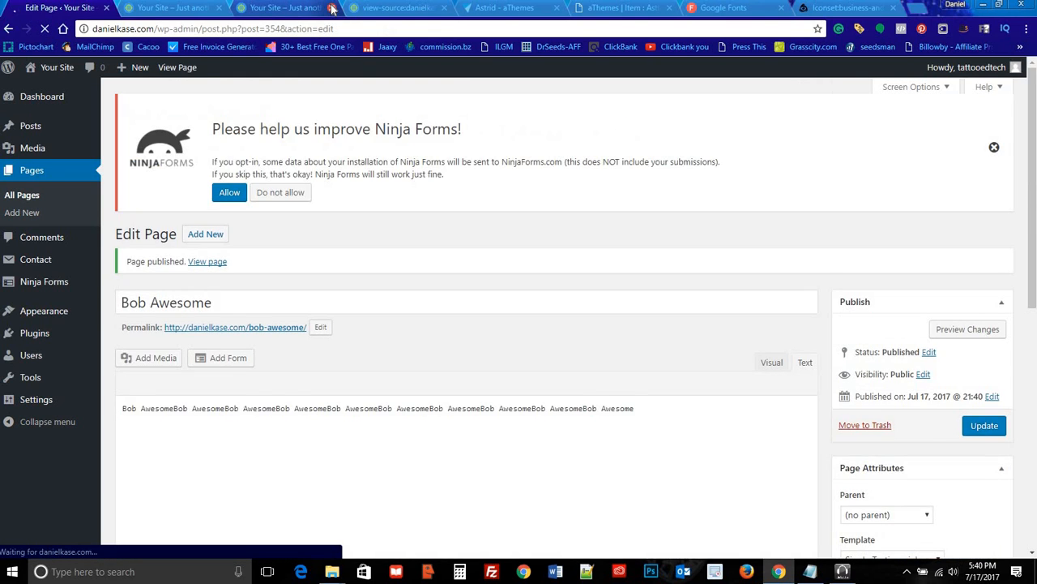
Step: Close the duplicate site tab, reload the live home page, and check both entries in the testimonials section
left_click(332, 8)
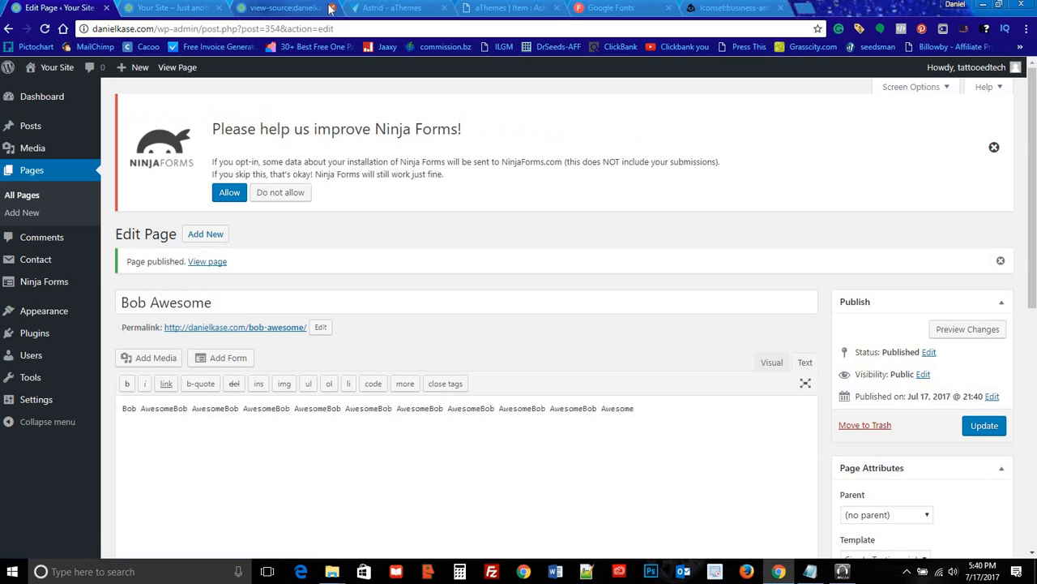
left_click(199, 9)
left_click(46, 30)
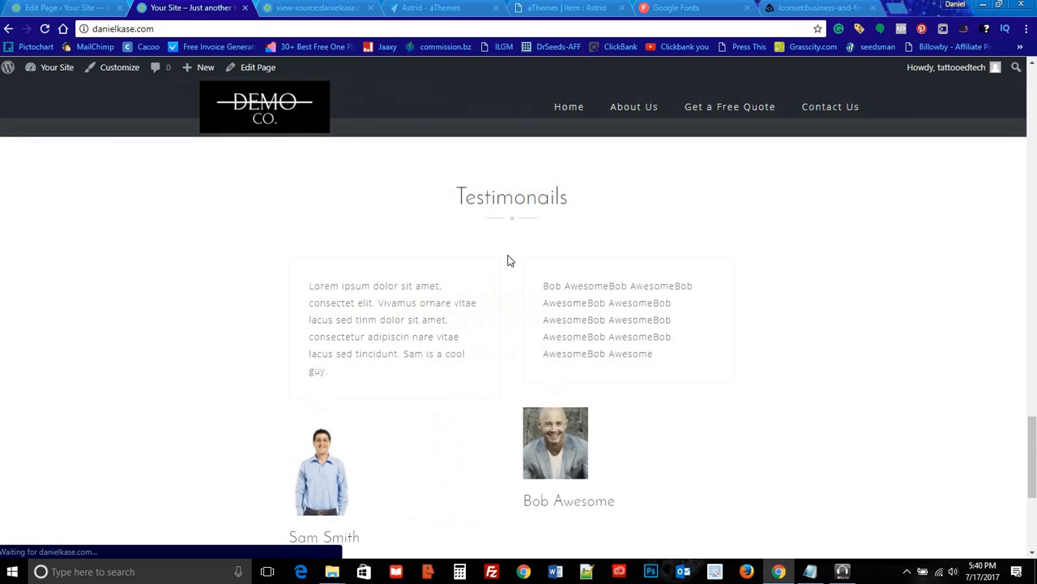
scroll(454, 285, "down", 3)
scroll(443, 295, "up", 1)
scroll(477, 264, "up", 2)
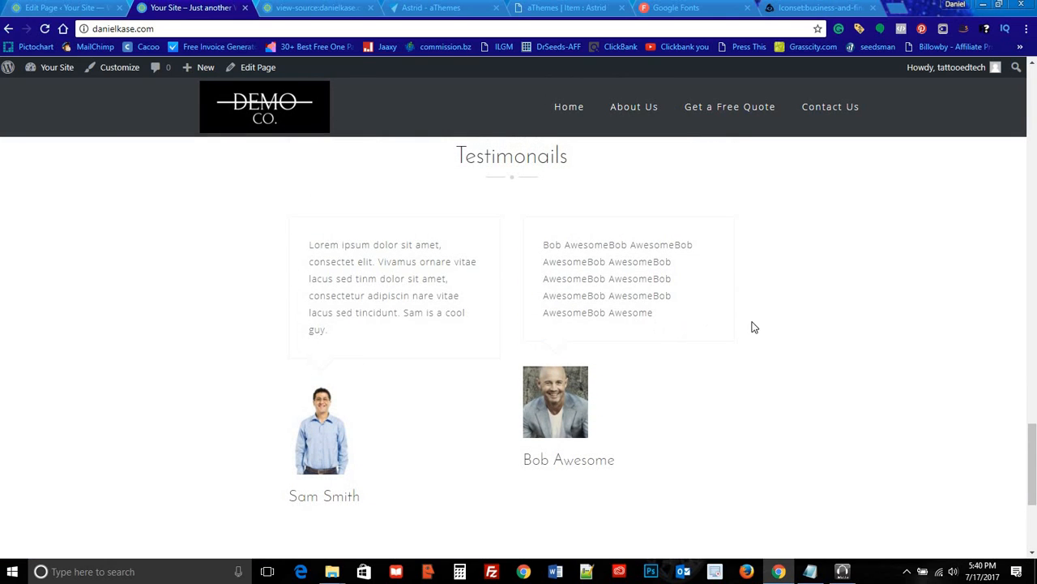
scroll(815, 346, "down", 2)
scroll(813, 340, "up", 3)
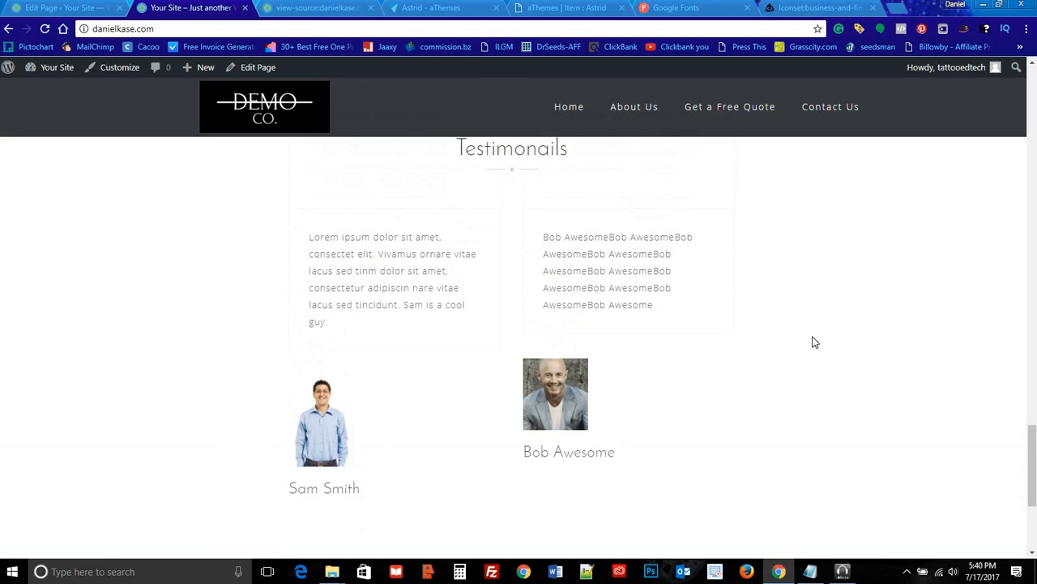
Step: Examine the testimonials section on the live home page together with the client logos and project images above it
scroll(811, 335, "up", 2)
scroll(807, 335, "down", 2)
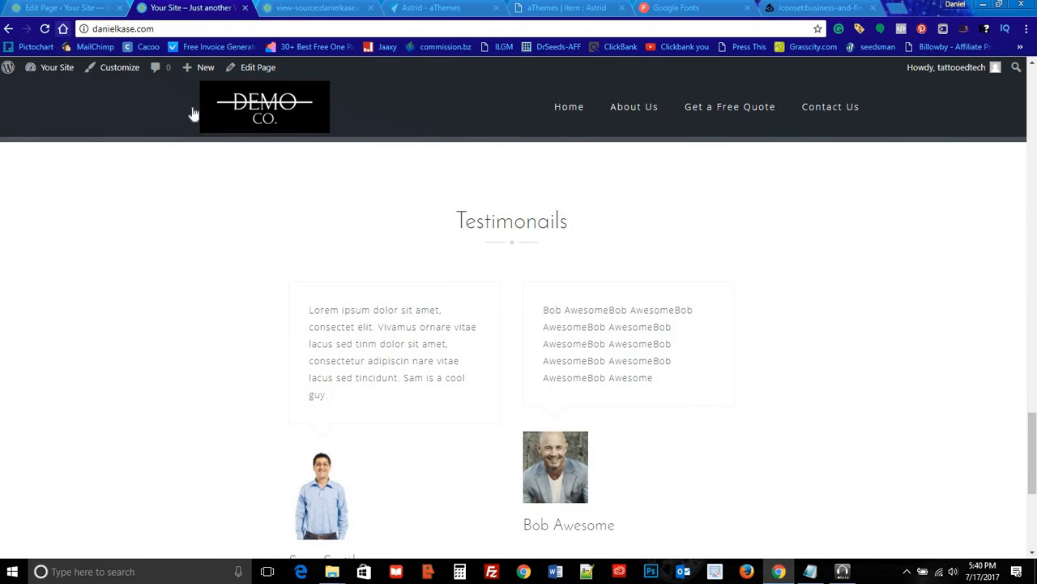
scroll(331, 240, "down", 3)
scroll(334, 239, "up", 3)
scroll(335, 238, "up", 5)
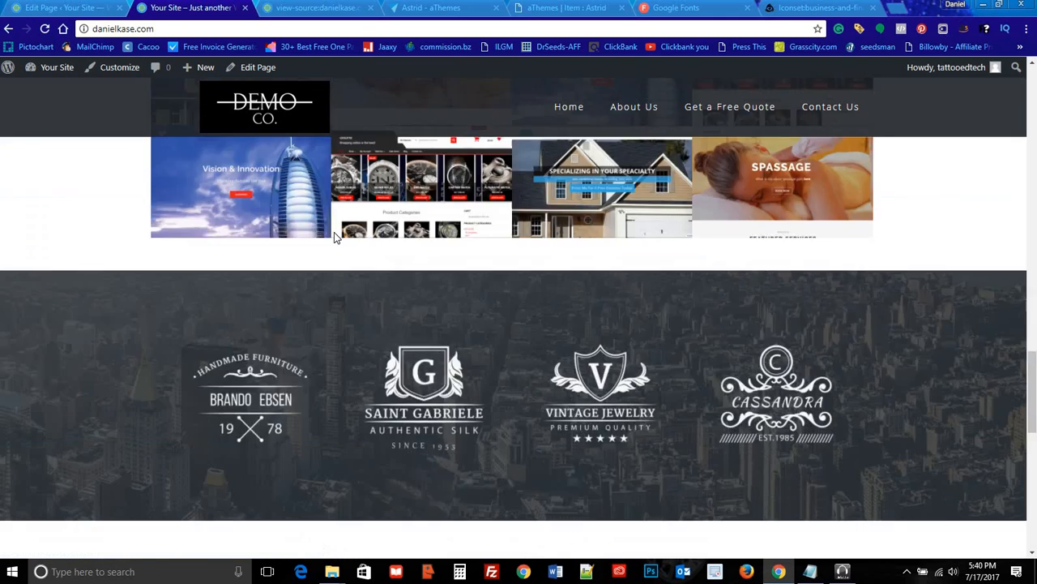
scroll(336, 237, "down", 3)
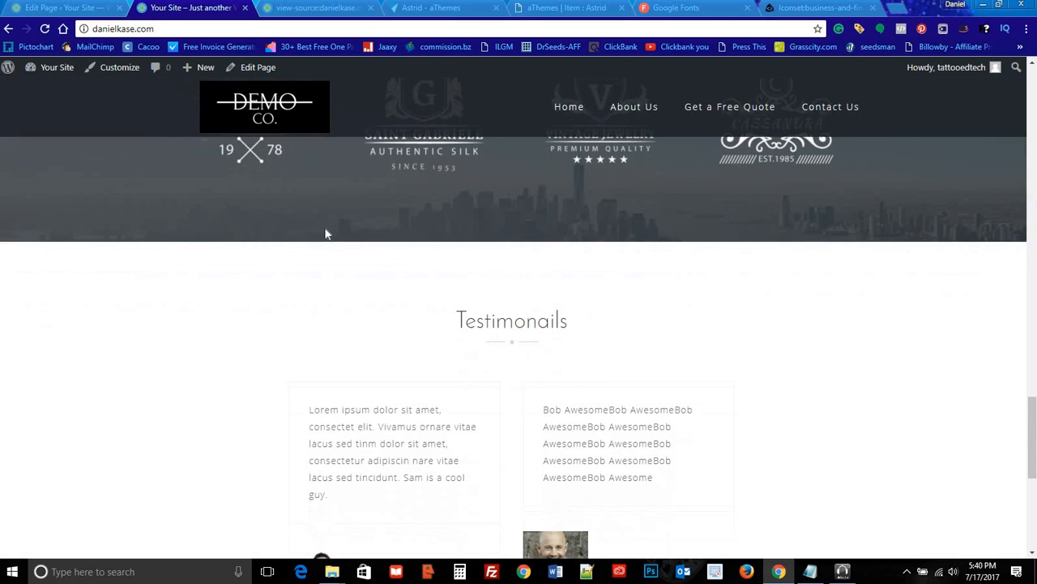
Step: Open the theme customizer from the site admin and review the home page preview from the services to the testimonials
left_click(32, 10)
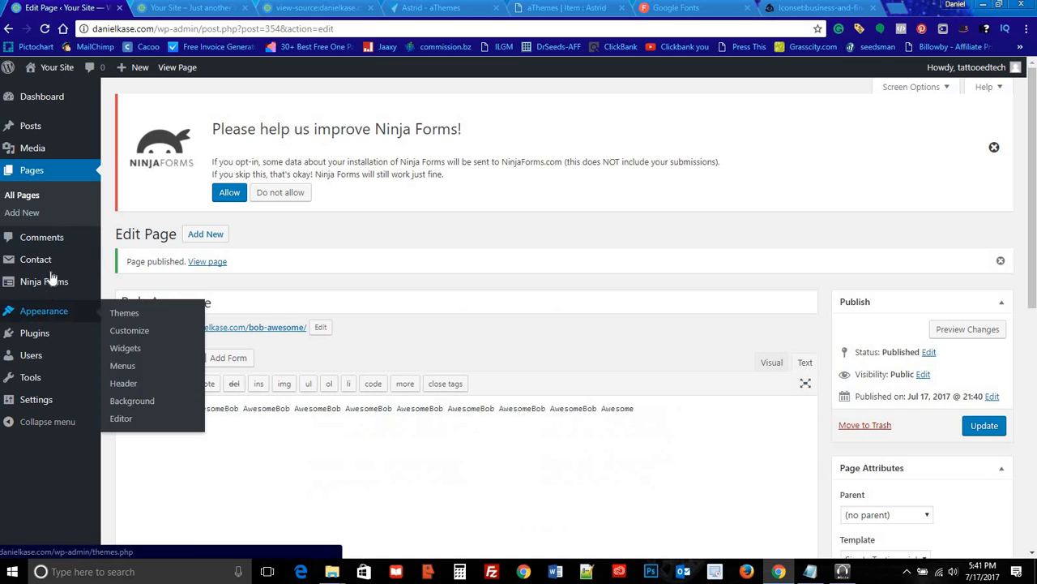
left_click(147, 333)
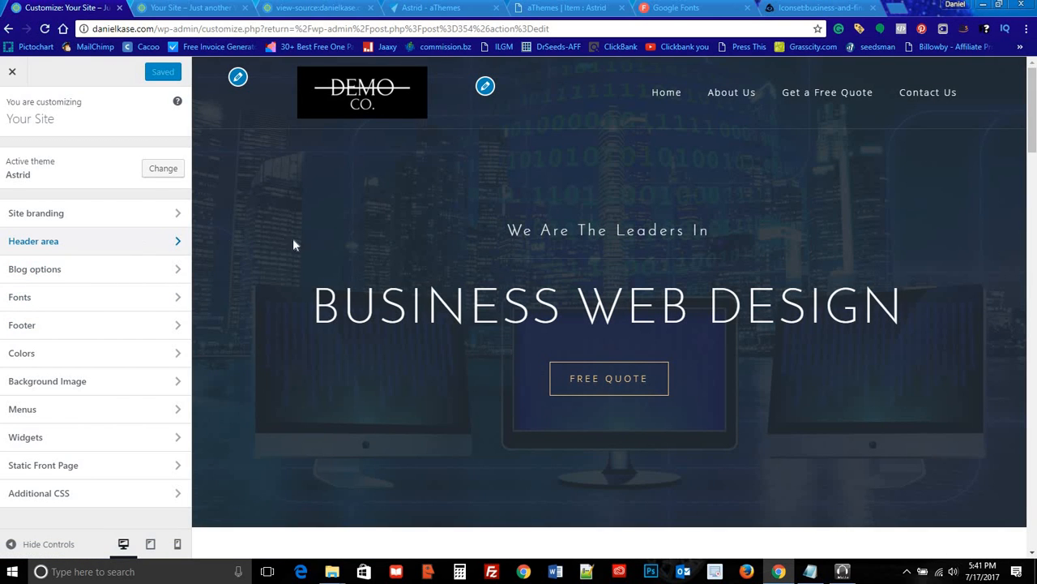
scroll(290, 273, "down", 5)
scroll(586, 223, "up", 2)
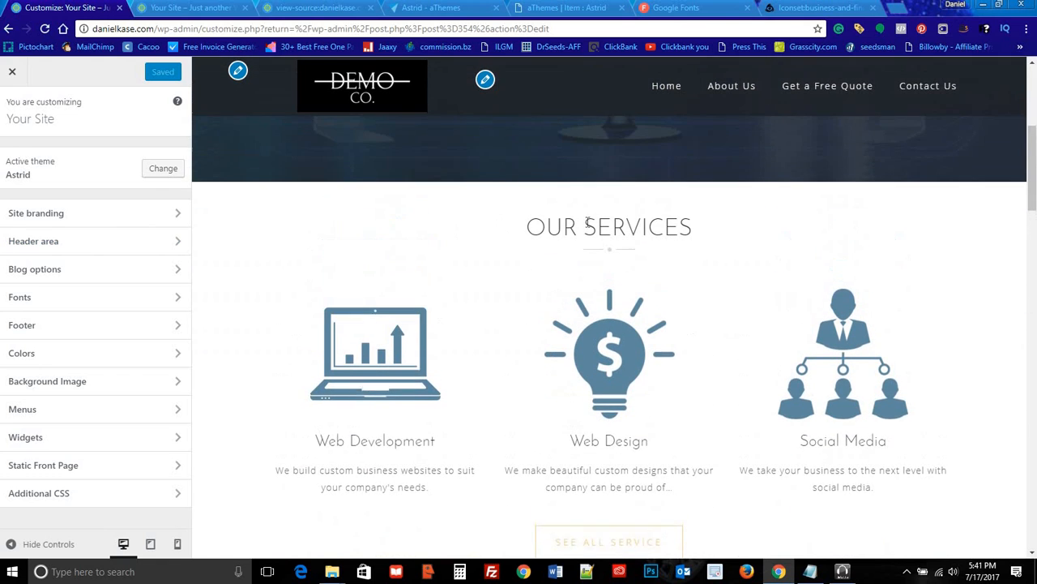
scroll(484, 308, "down", 4)
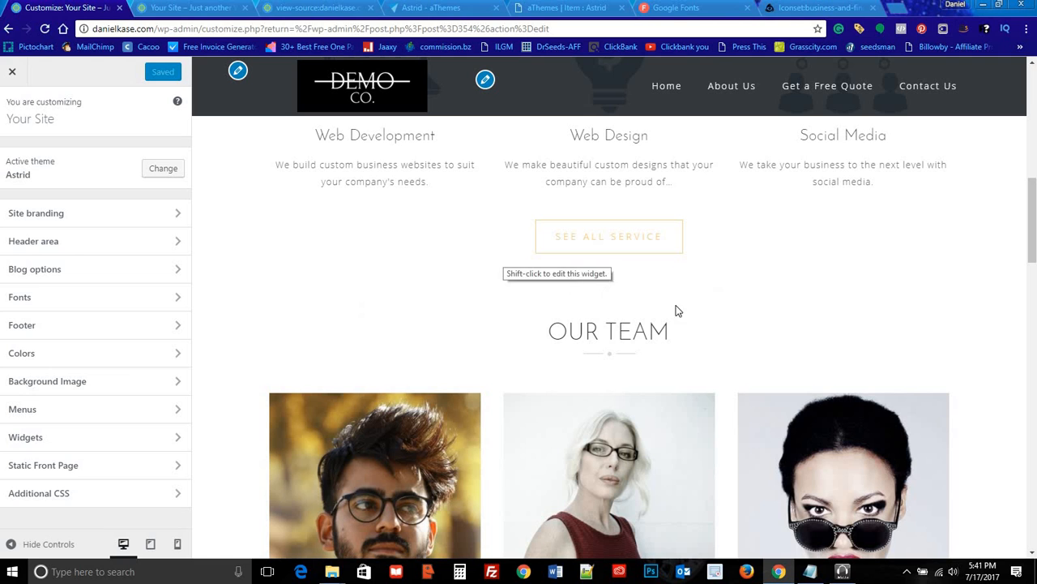
scroll(410, 271, "down", 5)
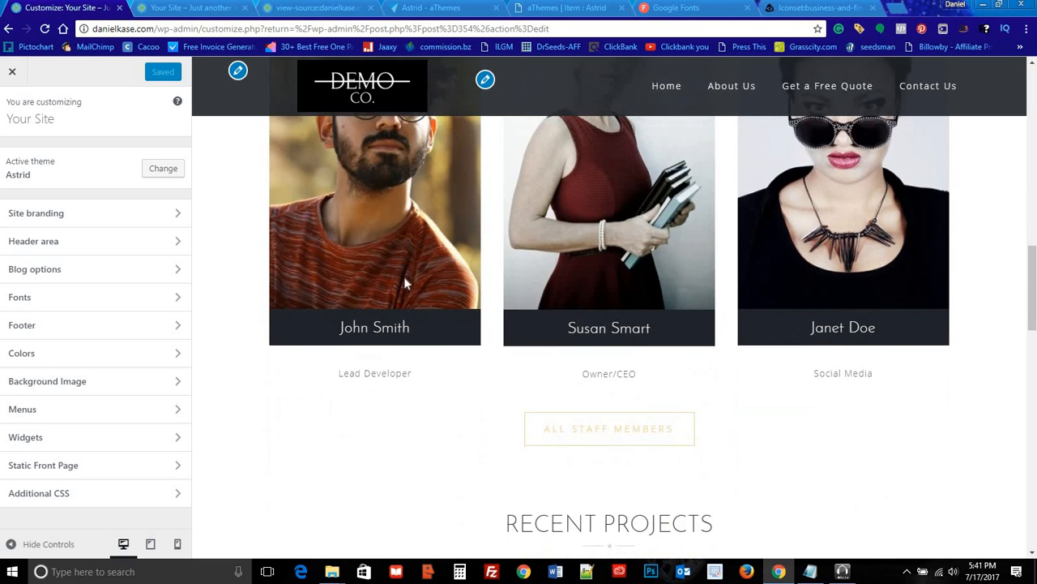
scroll(409, 280, "down", 3)
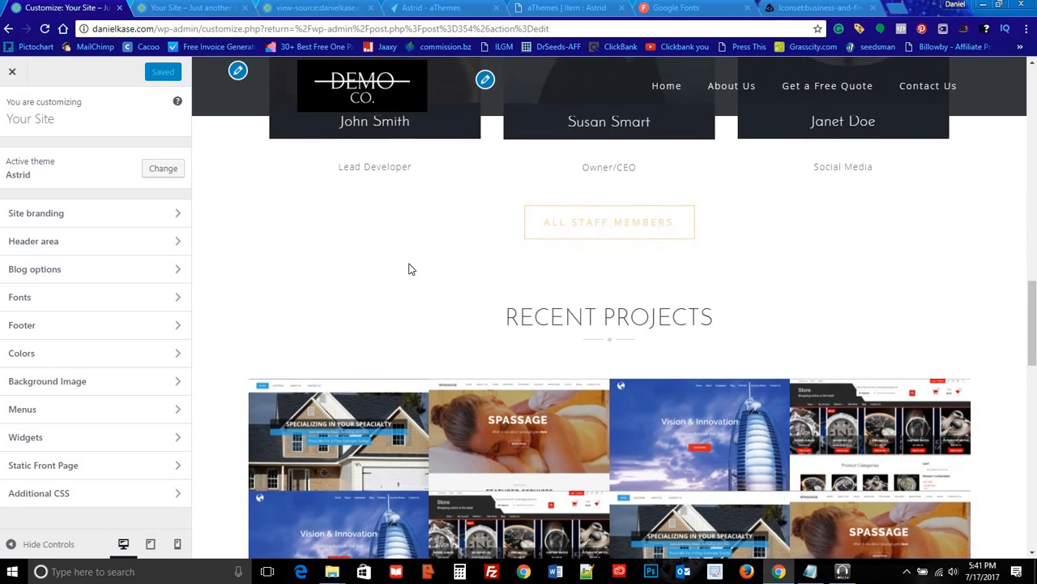
scroll(409, 275, "down", 8)
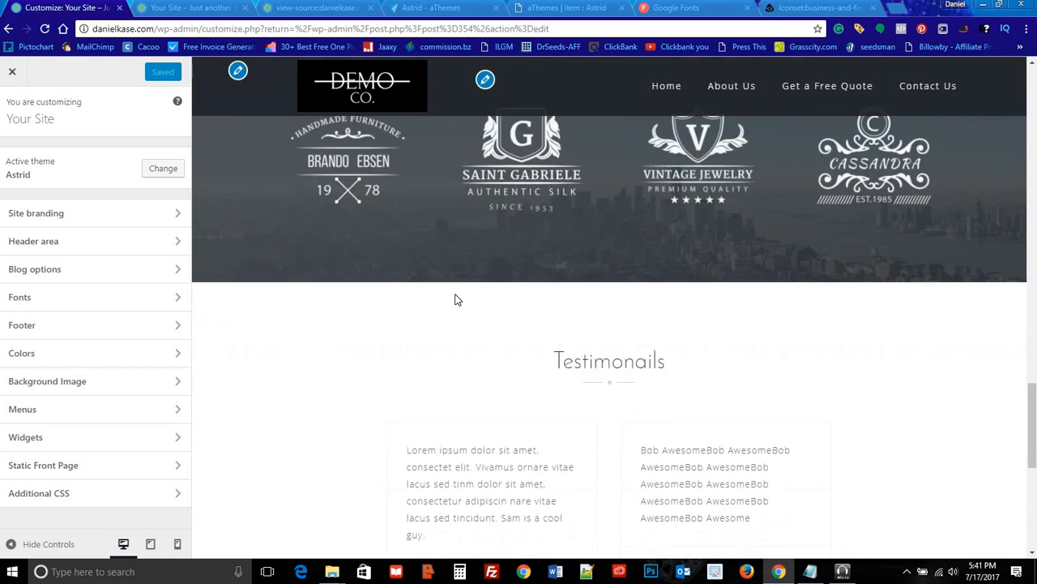
Step: Set the top/bottom padding of the Home page's Testimonials widget to 50 px in its styling options and publish the change
left_click(54, 436)
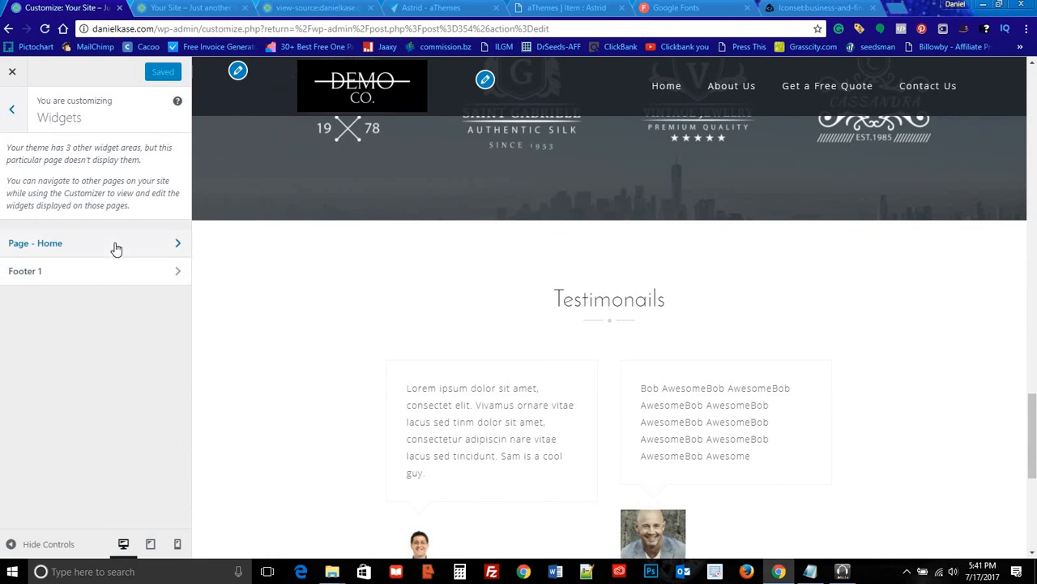
left_click(116, 249)
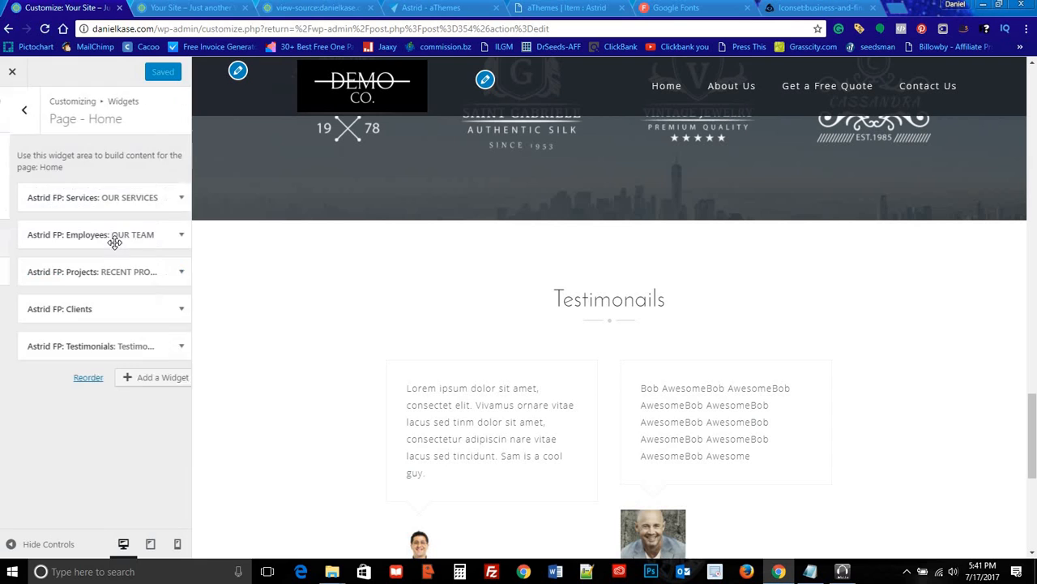
left_click(136, 347)
scroll(124, 346, "down", 5)
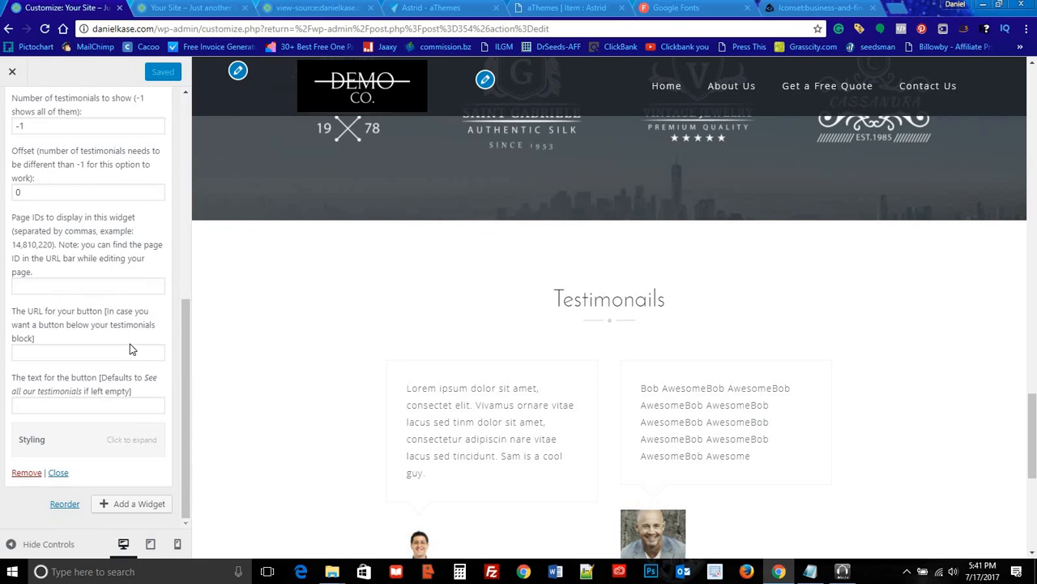
left_click(136, 445)
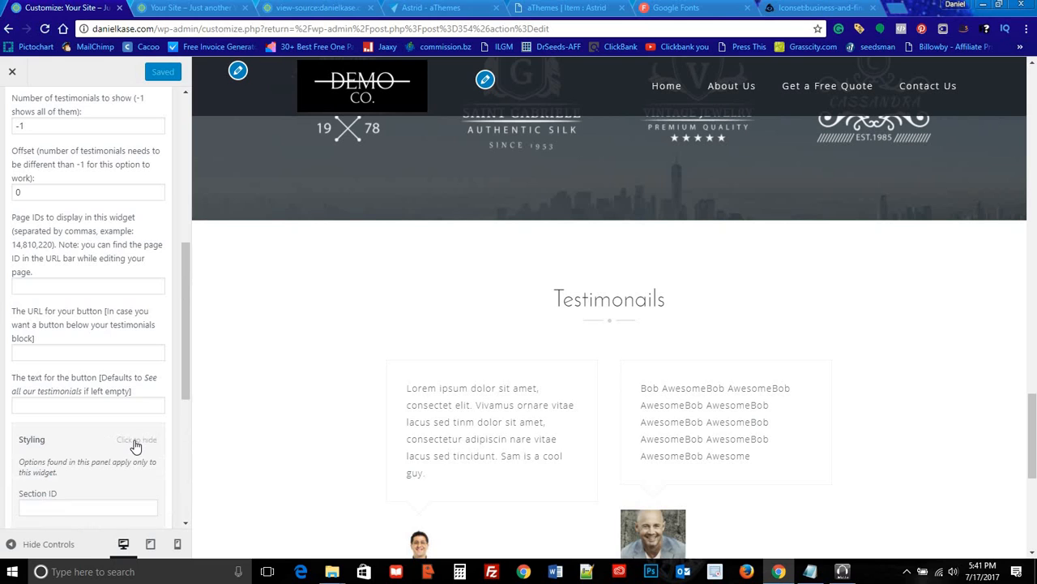
scroll(118, 346, "down", 4)
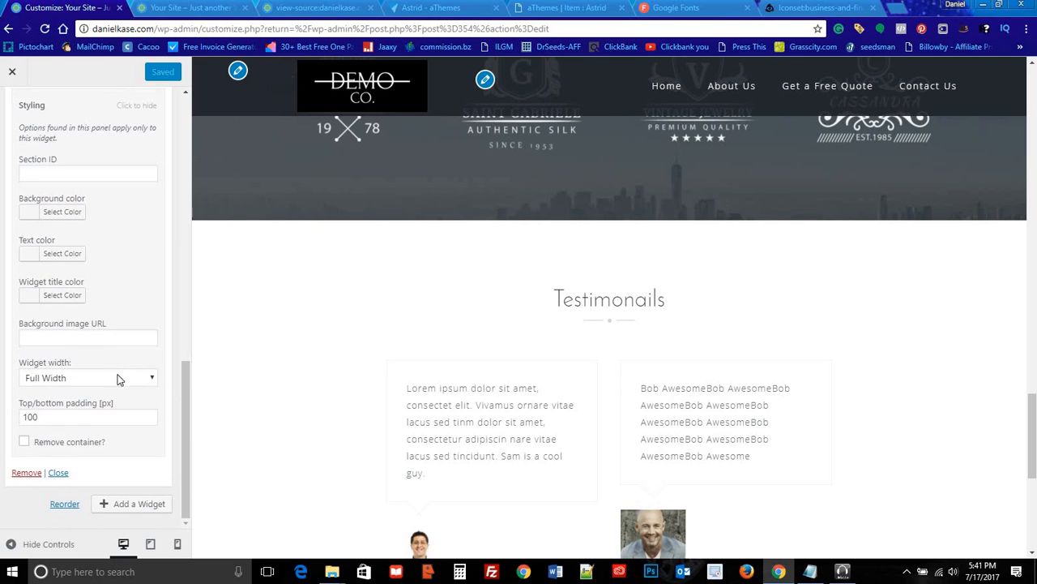
left_click_drag(55, 418, 12, 412)
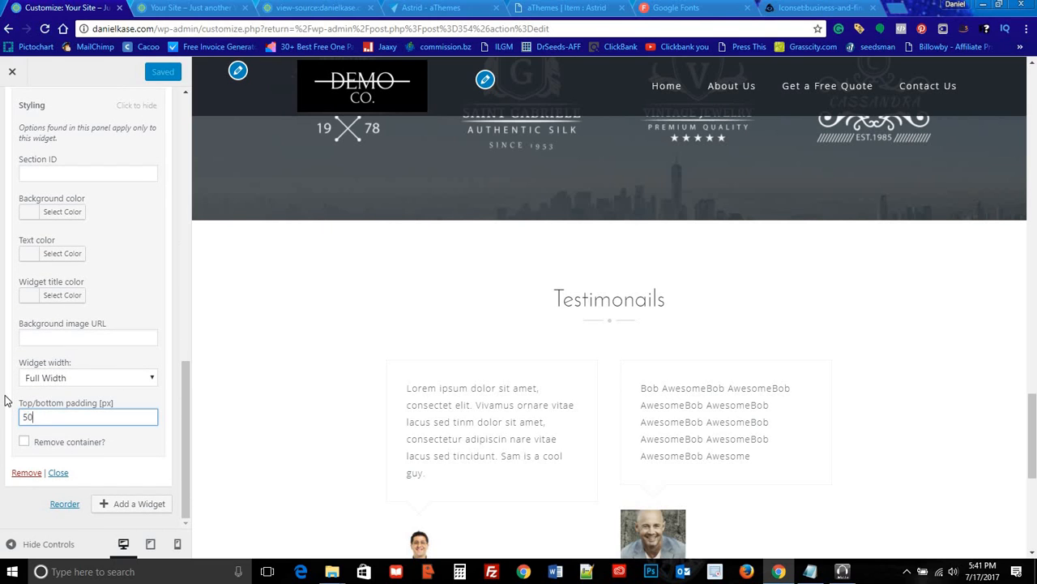
type("50")
left_click(122, 398)
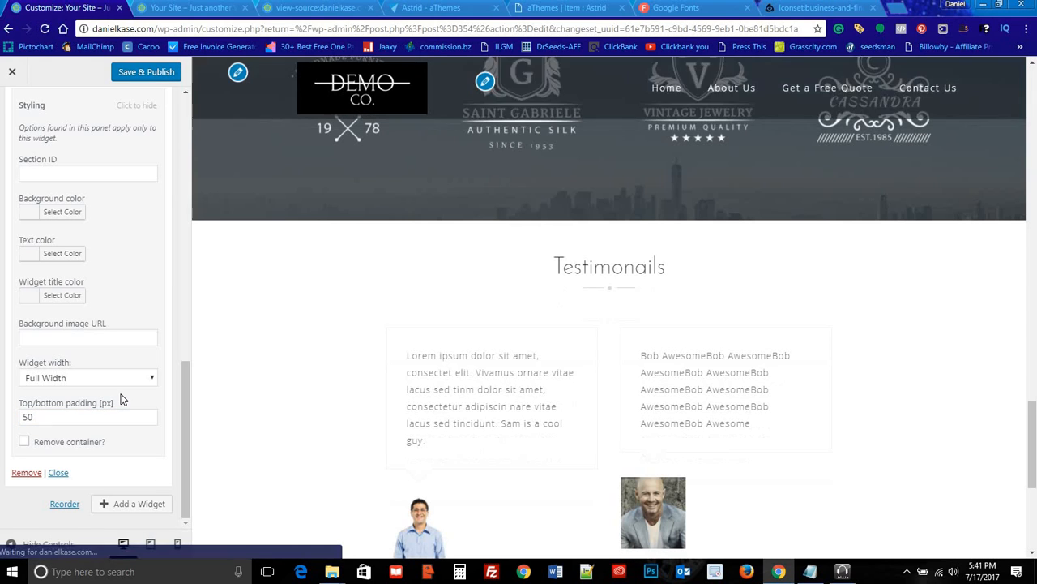
scroll(566, 349, "down", 4)
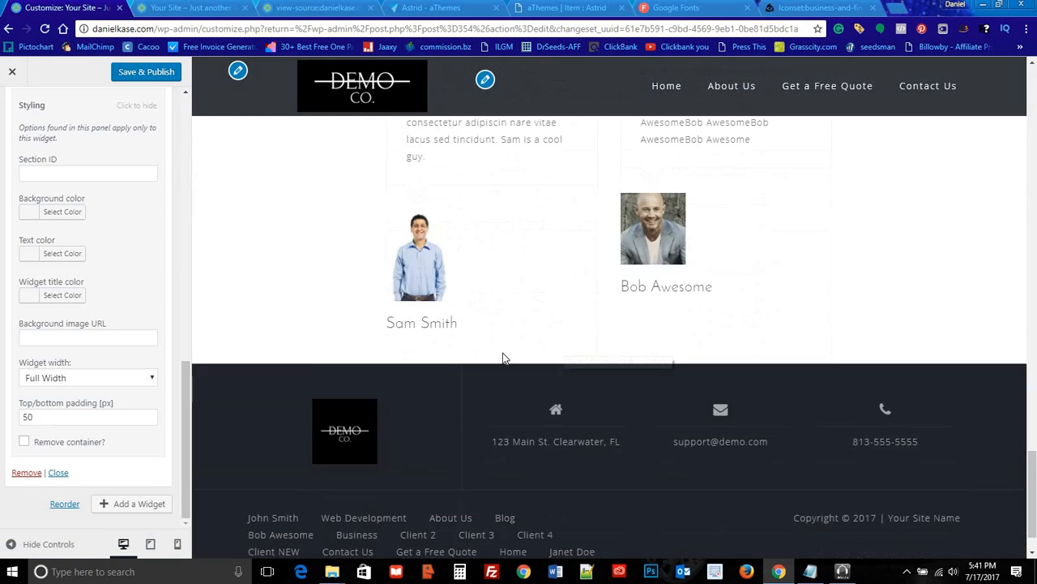
scroll(762, 326, "up", 4)
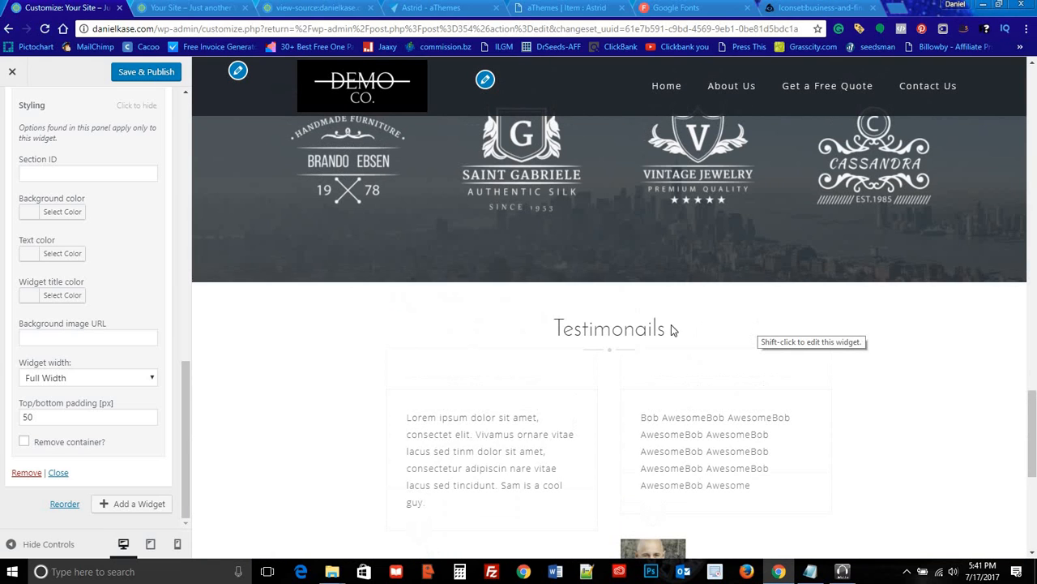
left_click(132, 73)
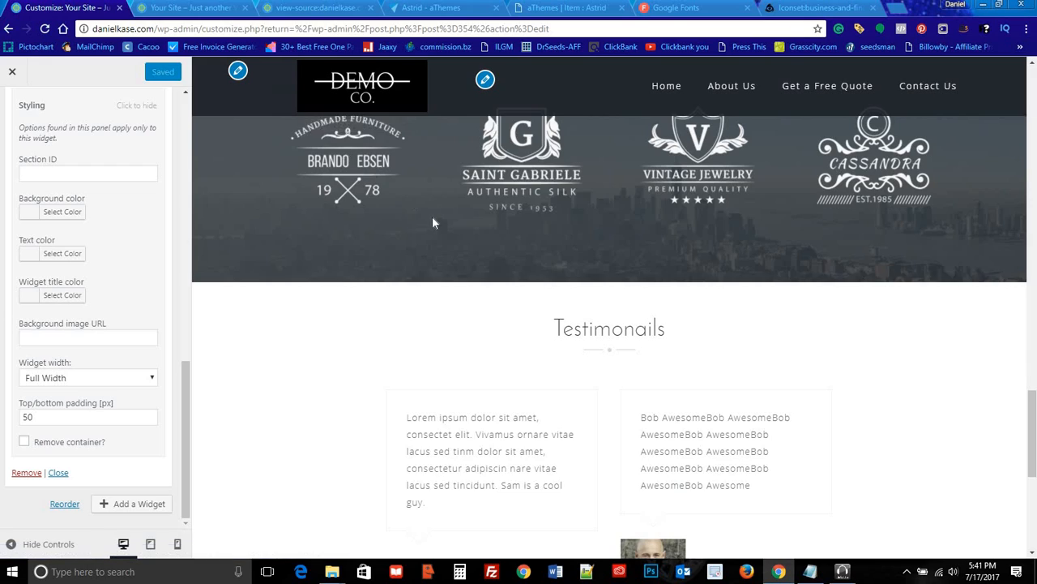
Step: Examine the home page preview from the testimonials back up to the header banner with its Free Quote button
scroll(434, 217, "down", 4)
scroll(438, 213, "up", 7)
scroll(439, 208, "up", 5)
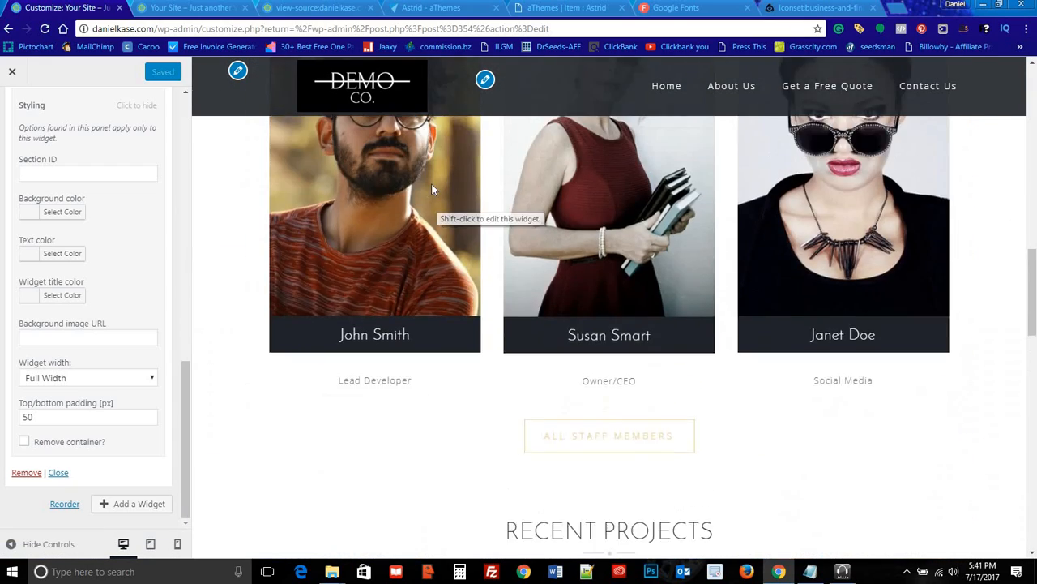
scroll(433, 188, "down", 3)
scroll(444, 199, "down", 2)
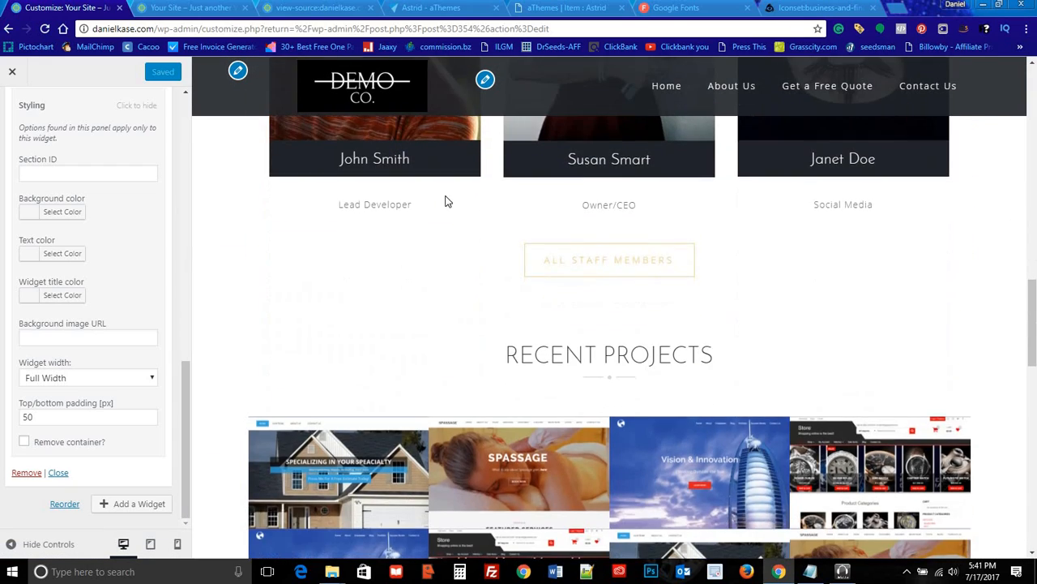
scroll(527, 261, "up", 1)
scroll(527, 259, "up", 8)
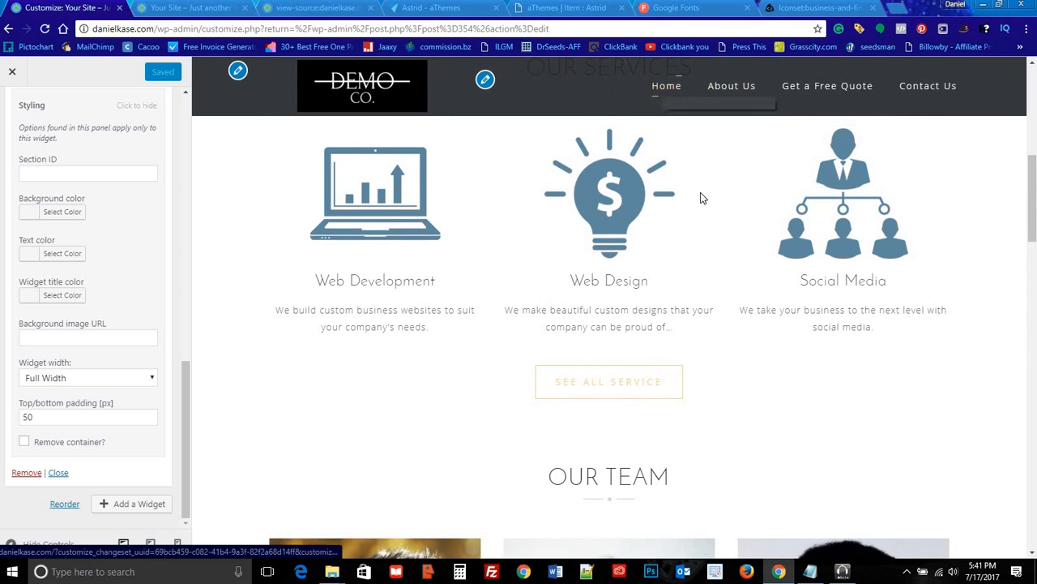
scroll(700, 194, "up", 3)
scroll(705, 197, "up", 2)
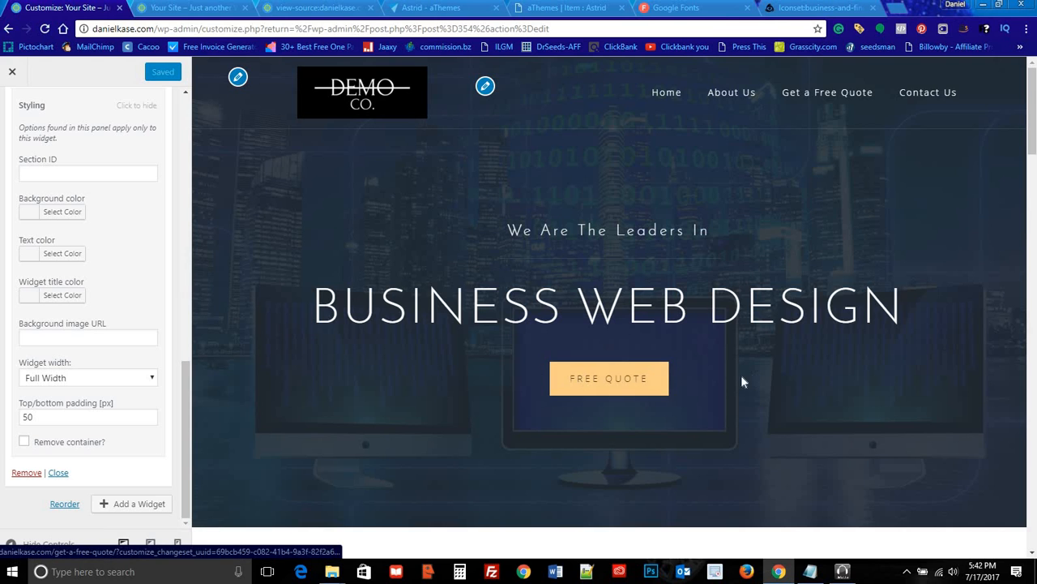
Step: Review the services, team, recent projects, clients, testimonials and footer areas in the home page preview
scroll(414, 256, "down", 6)
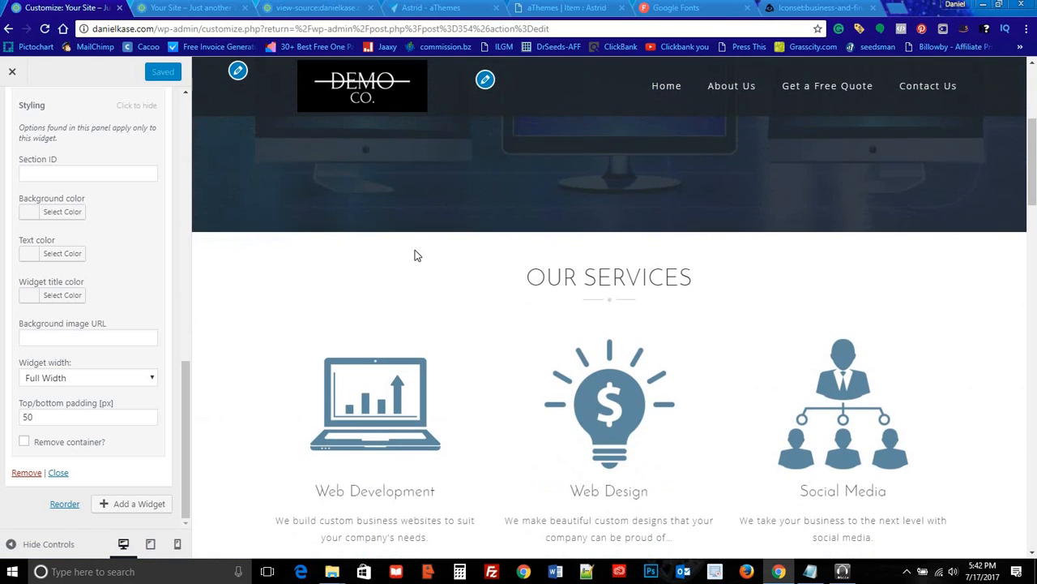
scroll(445, 264, "down", 3)
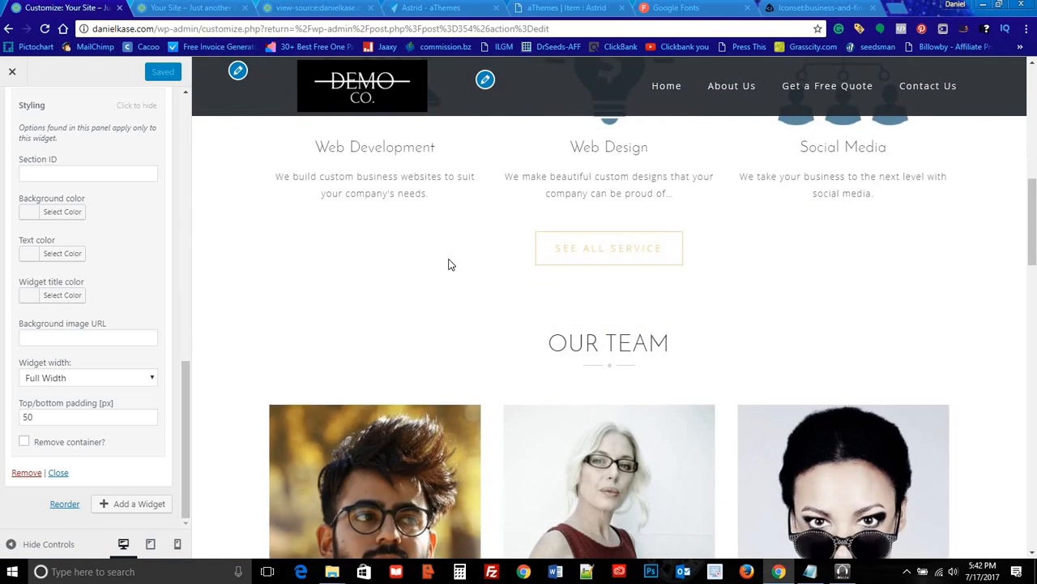
scroll(474, 261, "down", 5)
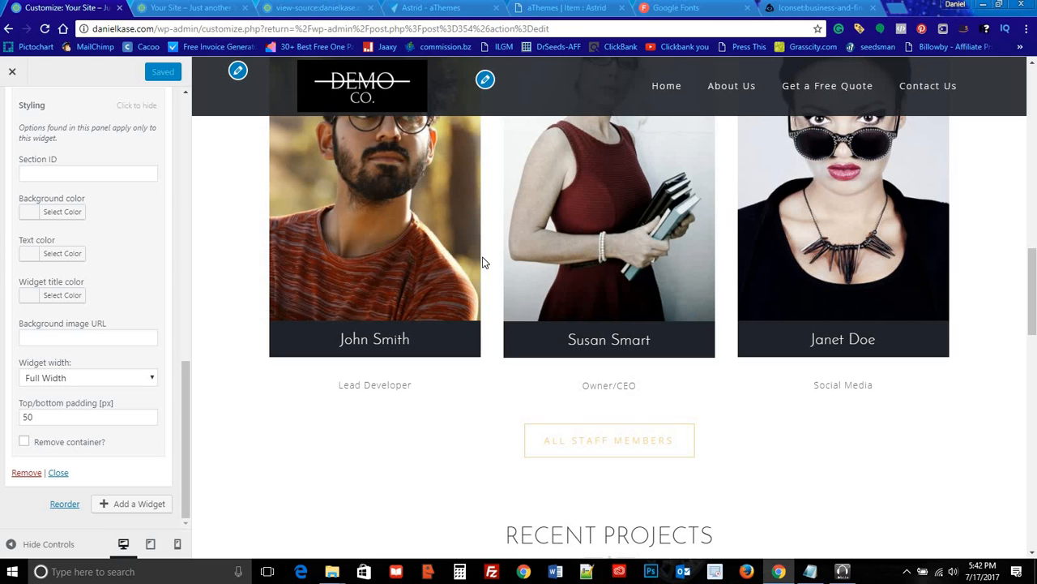
scroll(528, 302, "down", 2)
scroll(375, 283, "down", 2)
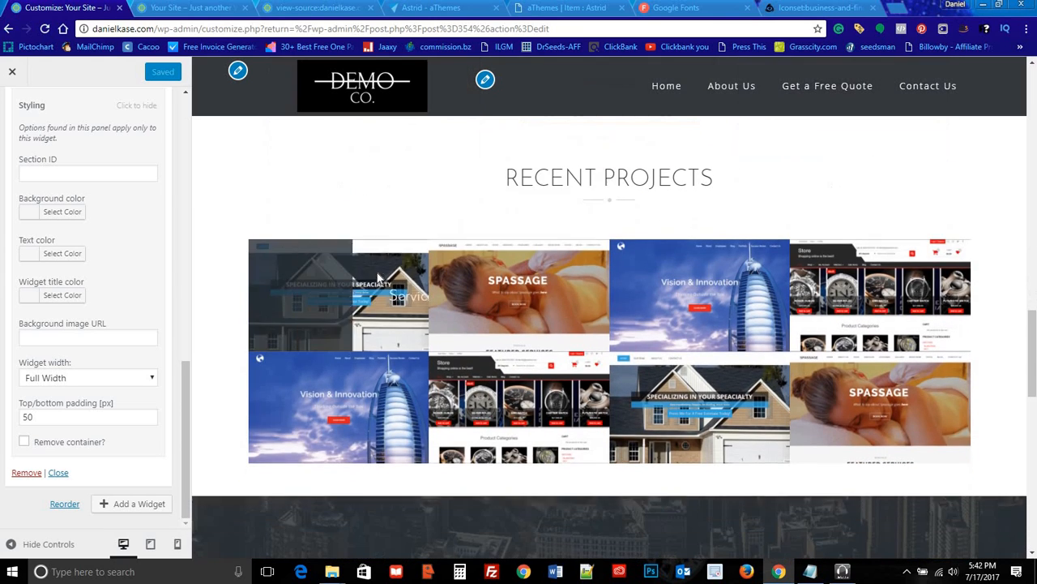
scroll(416, 301, "down", 8)
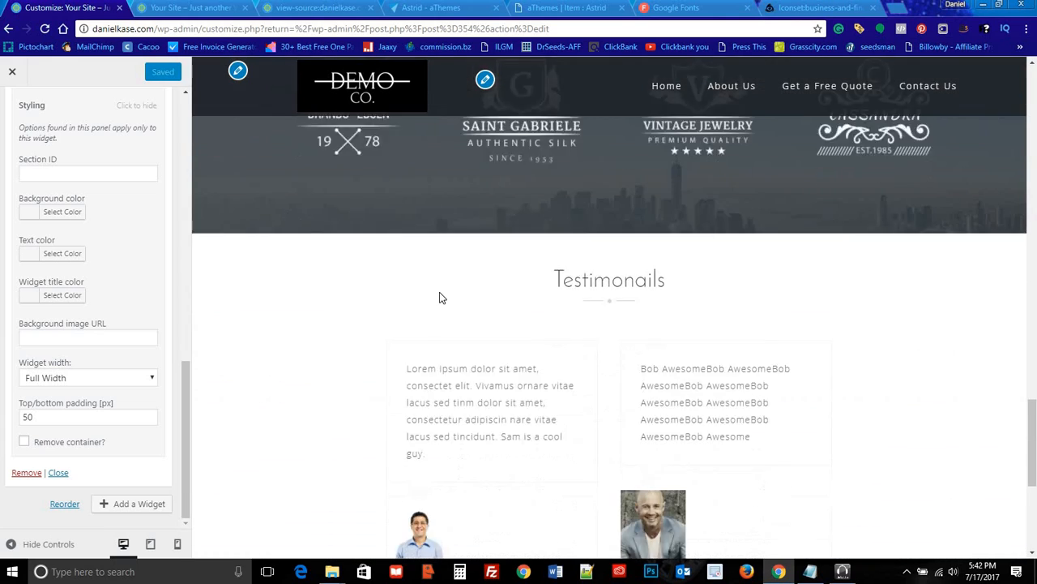
scroll(439, 299, "down", 5)
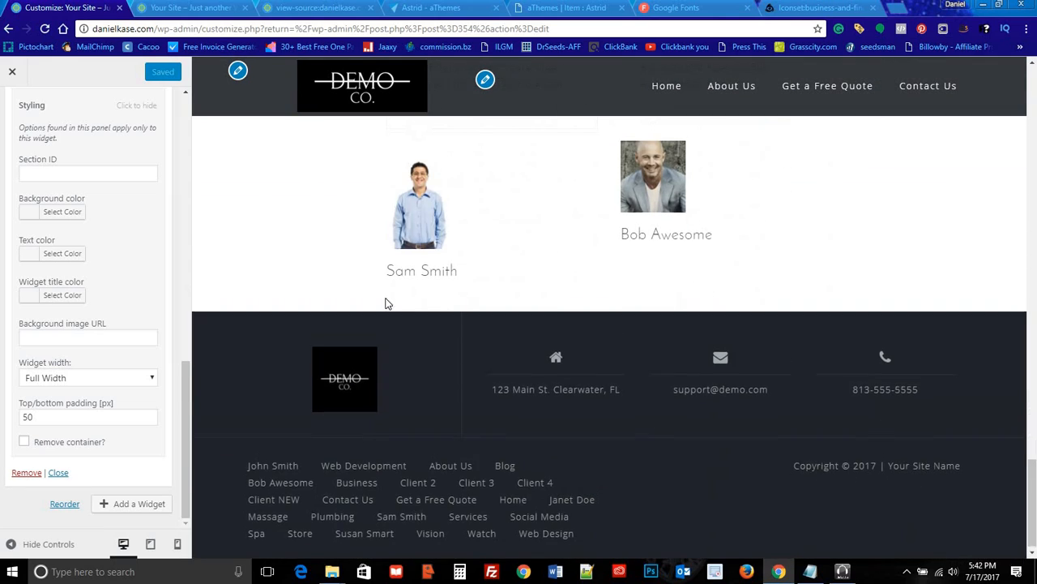
scroll(324, 300, "up", 5)
scroll(267, 257, "up", 4)
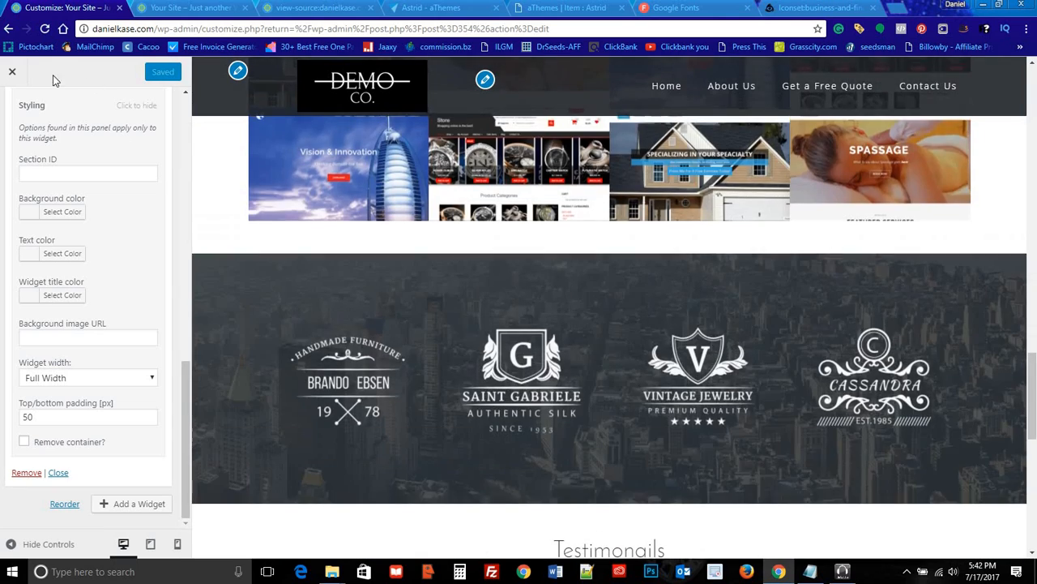
Step: Close the theme customizer and open the list of all the site's pages
scroll(150, 161, "up", 12)
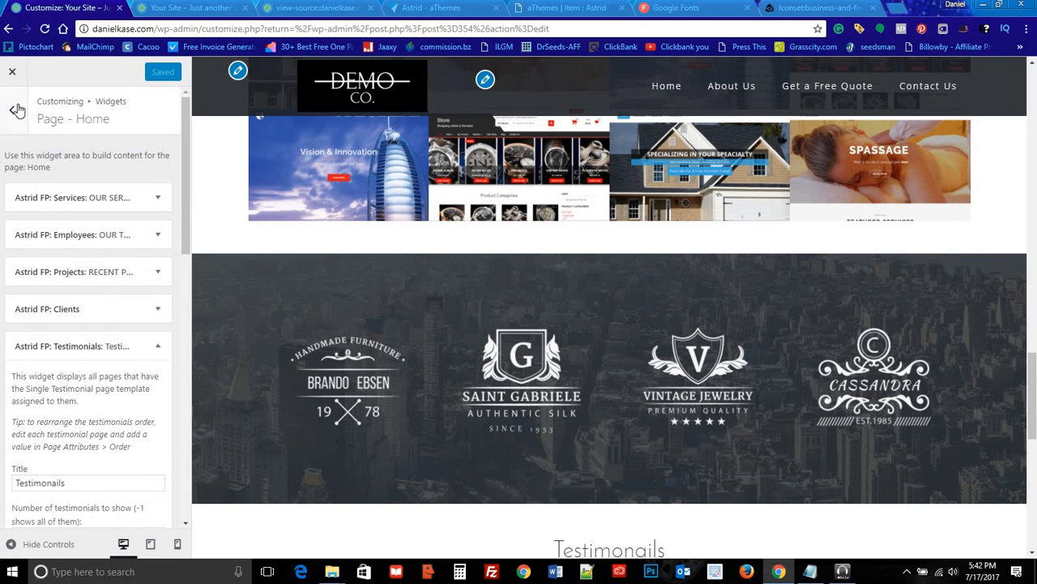
left_click(15, 110)
left_click(16, 110)
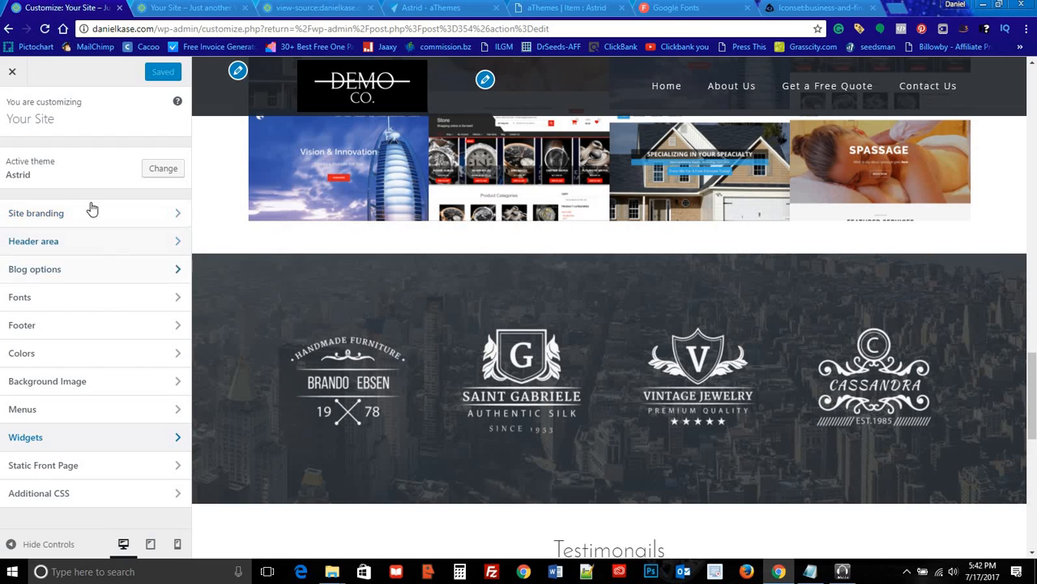
left_click(11, 72)
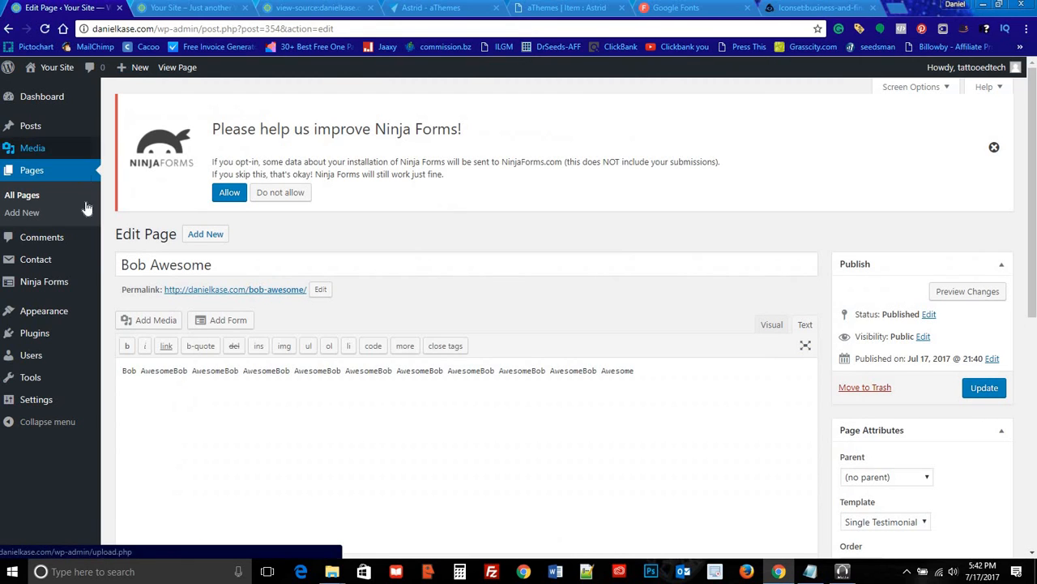
left_click(25, 200)
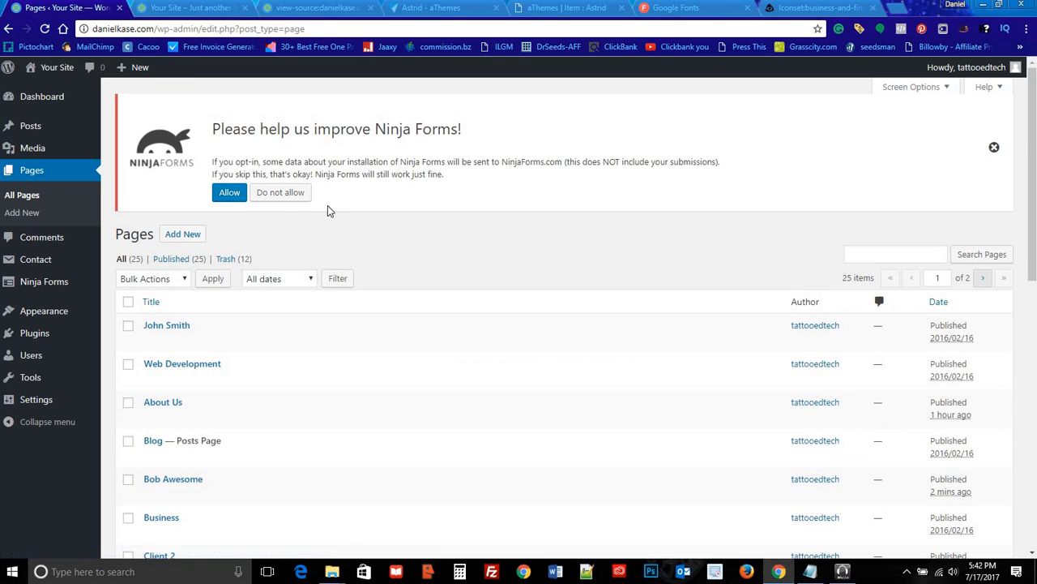
Step: Decline the Ninja Forms data-sharing request and open the About Us page for editing
left_click(280, 193)
scroll(238, 202, "down", 1)
left_click(163, 206)
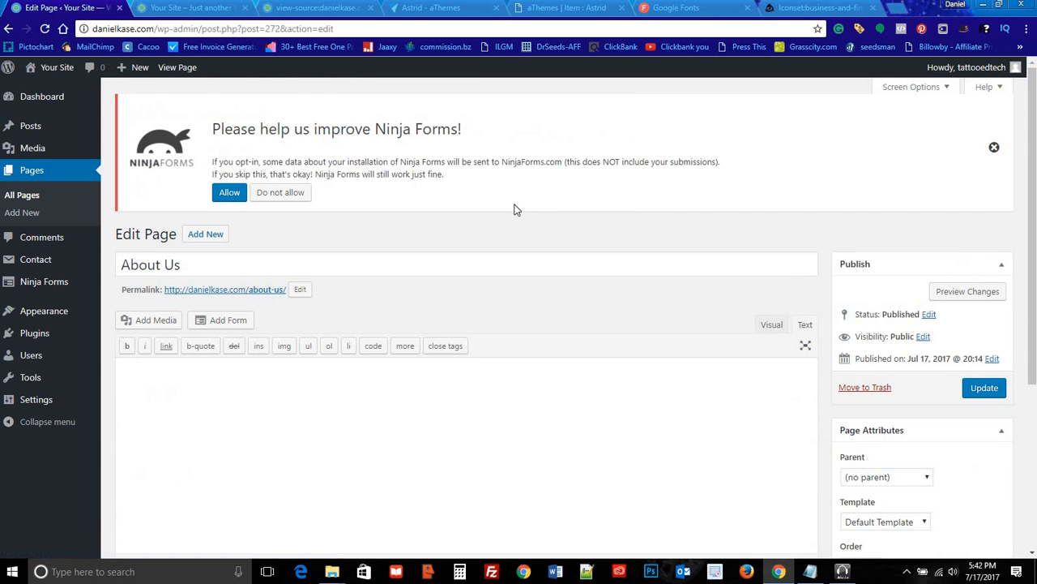
scroll(393, 215, "down", 3)
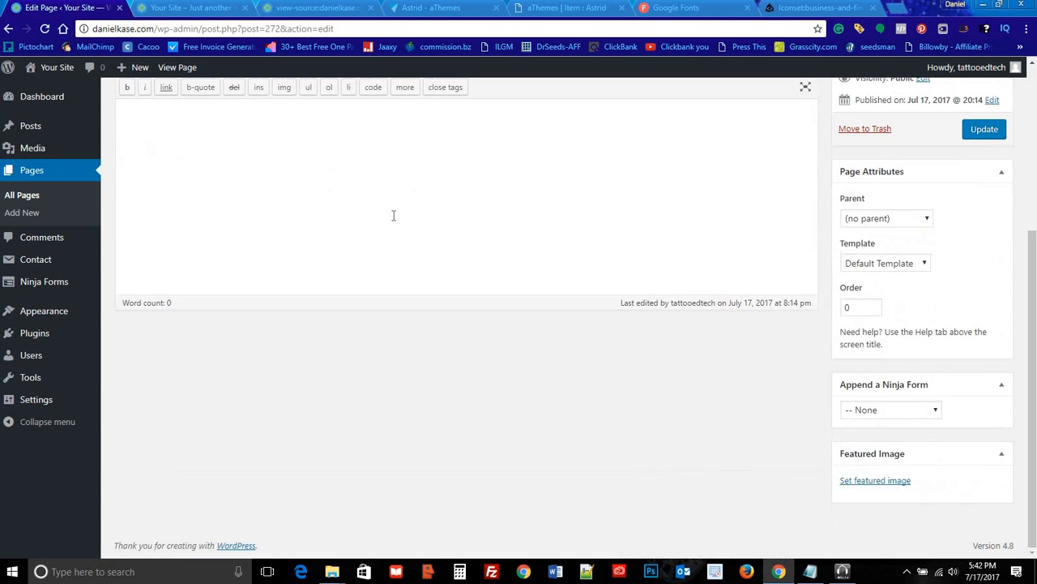
scroll(638, 213, "up", 1)
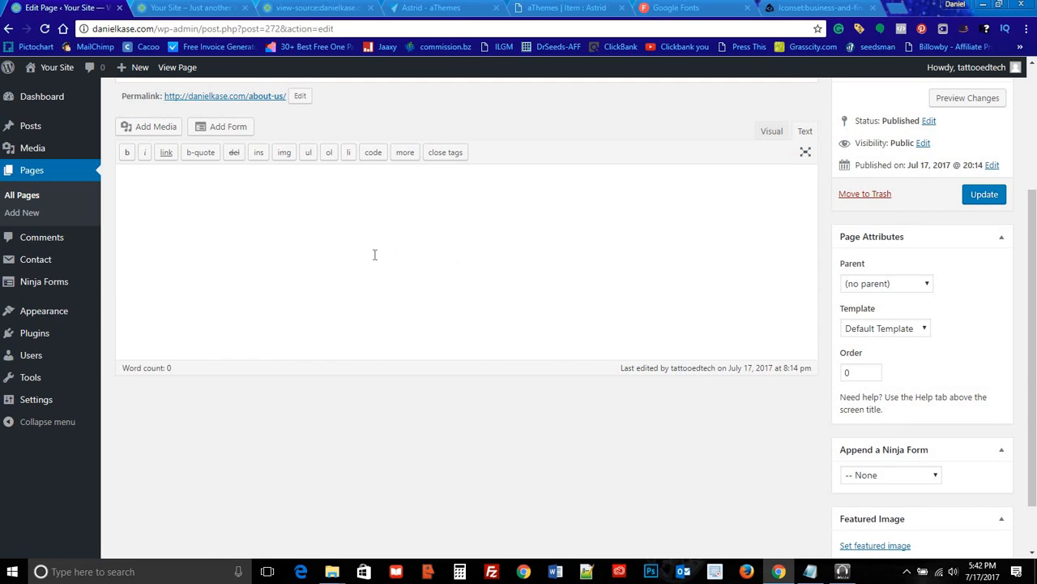
scroll(282, 239, "up", 1)
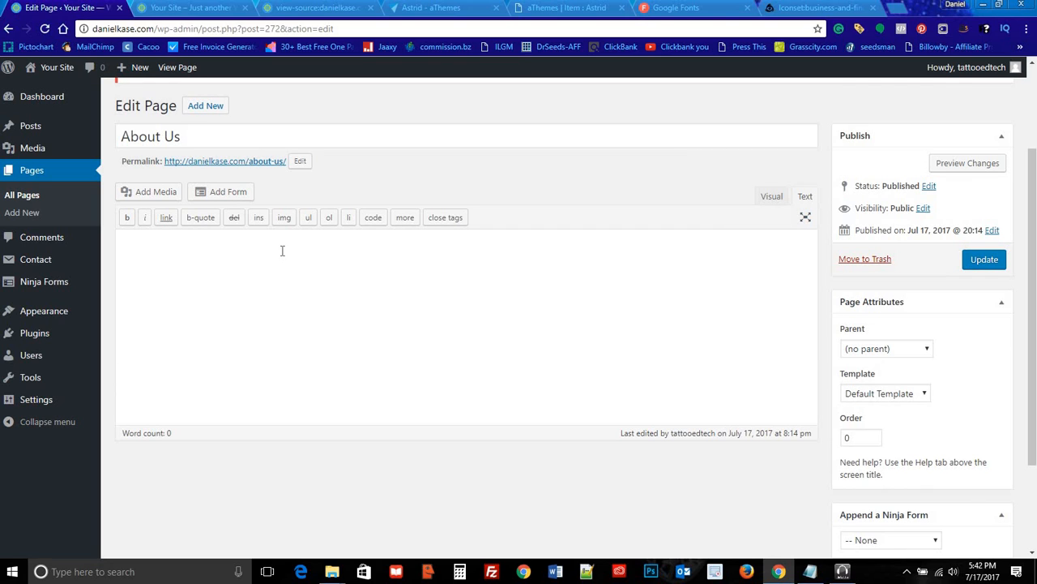
Step: Copy the About US lorem ipsum paragraph from astrid-theme-doc.txt in Notepad into the page content, adding an empty line above it
left_click(282, 250)
left_click(804, 538)
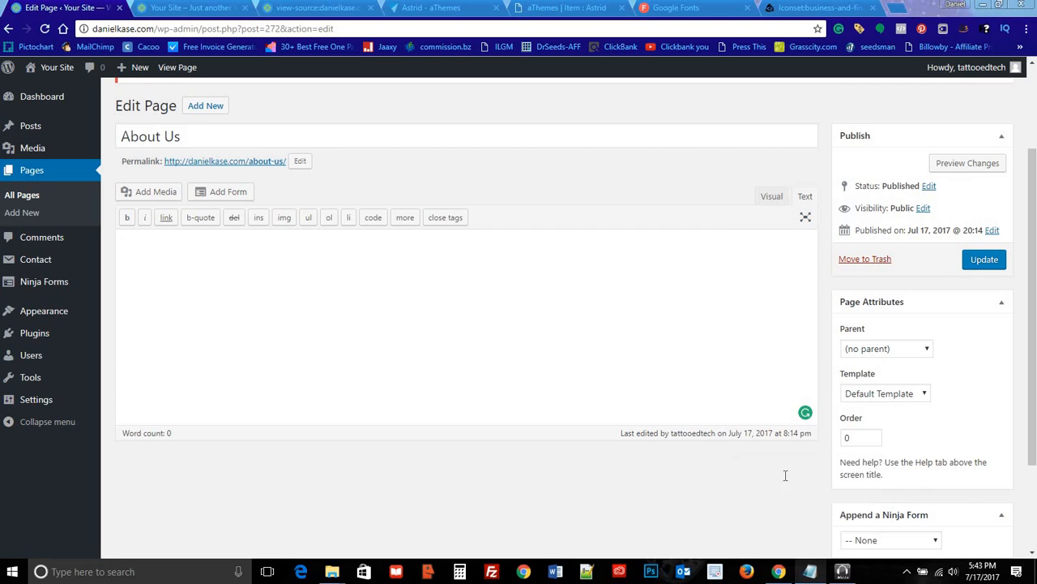
scroll(542, 324, "down", 6)
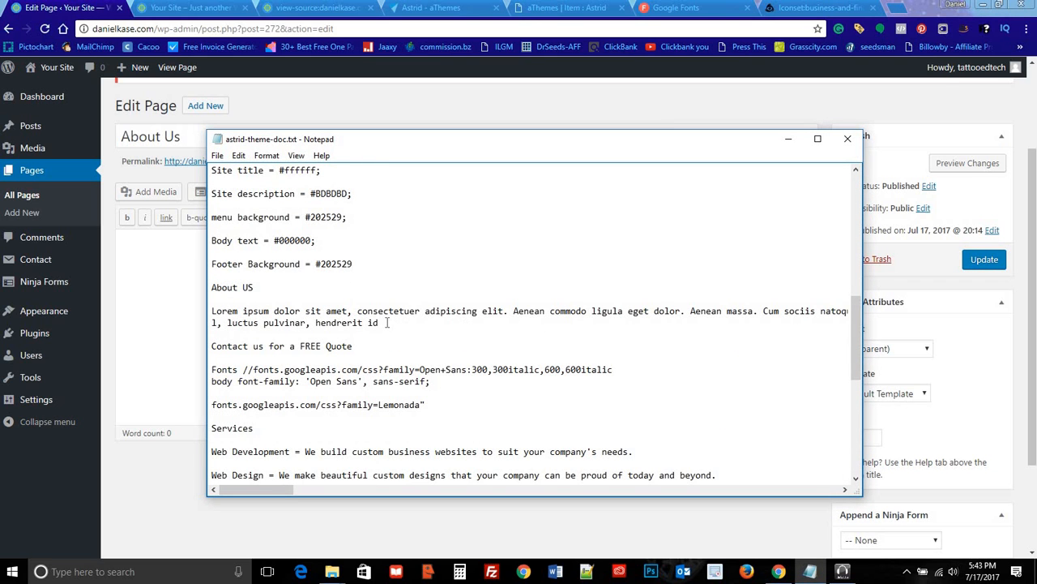
left_click_drag(388, 322, 234, 300)
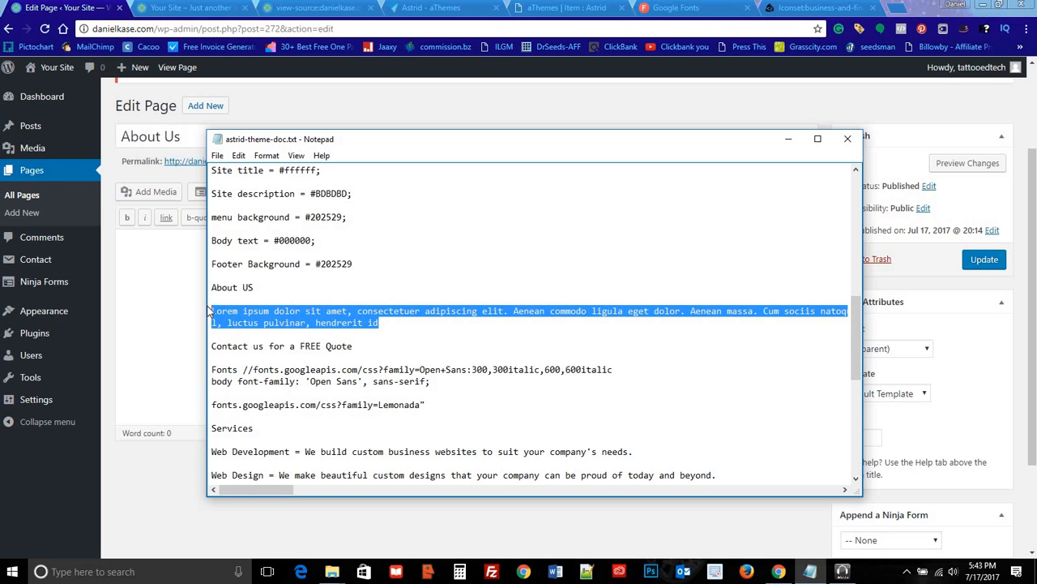
left_click(791, 138)
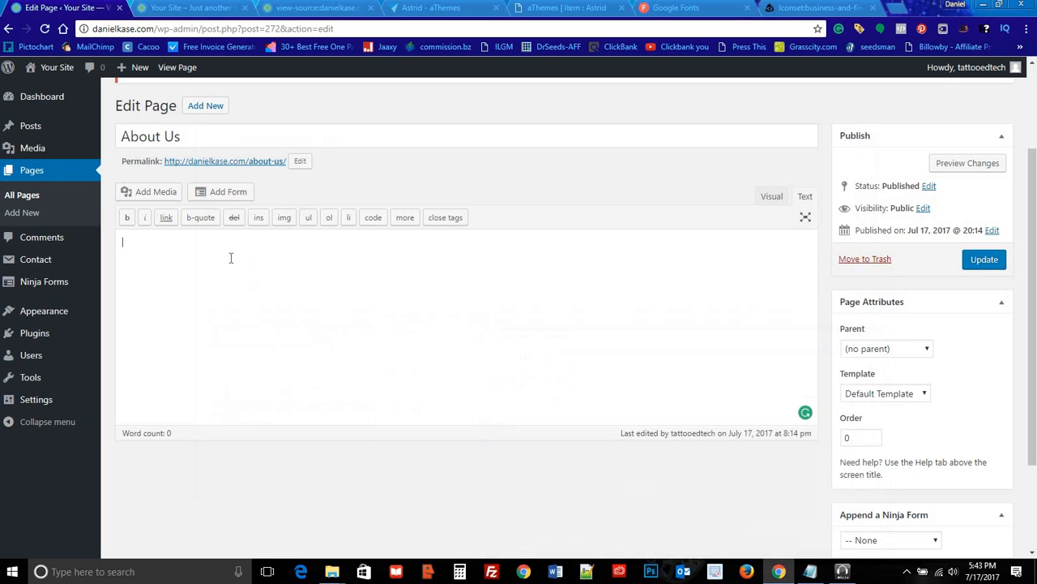
type("Lorem ipsum dolor sit amet, consectetuer adipiscing elit. Aenean commodo ligula eget dolor. Aenean massa. Cum sociis natoque penatibus et magnis dis parturient montes, nascetur ridiculus mus. Donec quam felis, ultricies nec, pellentesque eu, pretium quis, sem. Nulla consequat massa quis enim. Donec pede justo, fringilla vel, aliquet nec, vulputate eget, arcu. In enim justo, rhoncus ut, imperdiet a, venenatis vitae, justo. Nullam dictum felis eu pede mollis pretium. Integer tincidunt. Cras dapibus. Vivamus elementum semper nisi. Aenean vulputate eleifend tellus. Aenean leo ligula, porttitor eu, consequat vitae, eleifend ac, enim. Aliquam lorem ante, dapibus in, viverra quis, feugiat a, tellus. Phasellus viverra nulla ut metus varius laoreet. Quisque rutrum. Aenean imperdiet. Etiam ultricies nisi vel augue. Curabitur ullamcorper ultricies nisi. Nam eget dui. Etiam rhoncus. Maecenas tempus, tellus eget condimentum rhoncus, sem quam semper libero, sit amet adipiscing sem neque sed ipsum. Nam quam nunc, blandit vel, luctus pulvinar, hendrerit id")
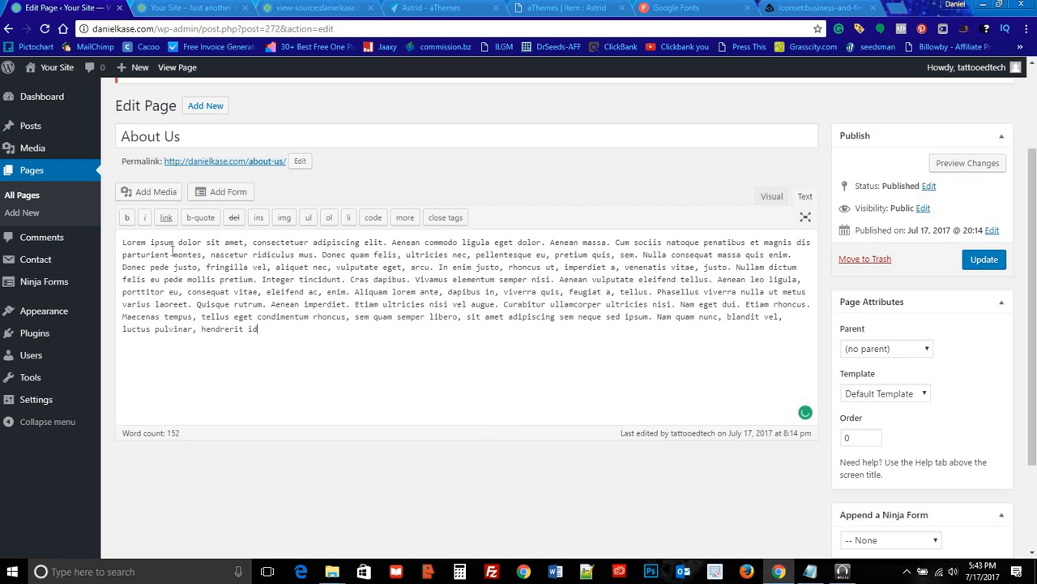
key("Return")
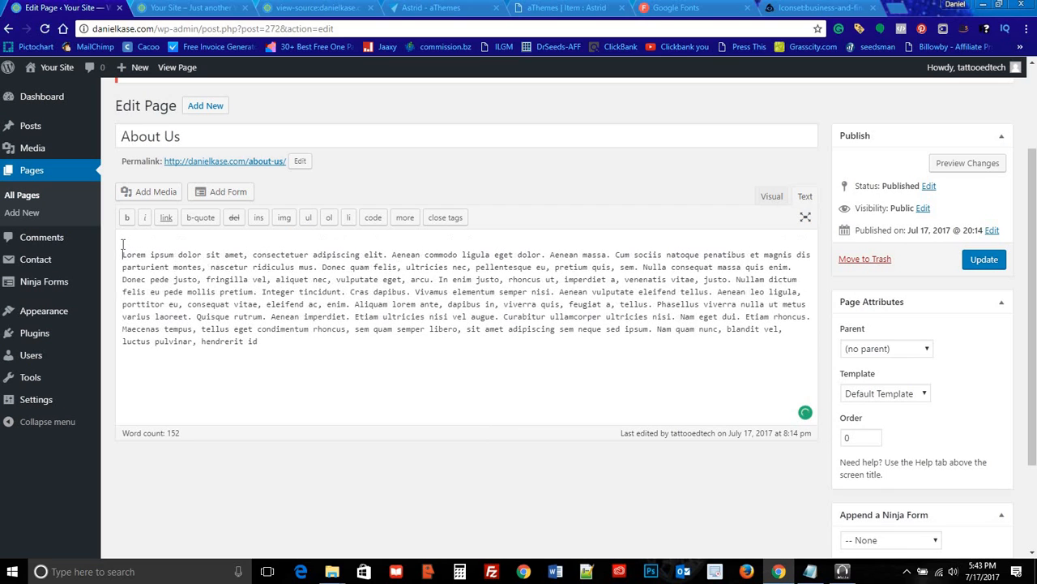
Step: Insert the library photo passion-1690965_640-2.jpg above the About Us text and show the content in the visual editor
left_click(150, 192)
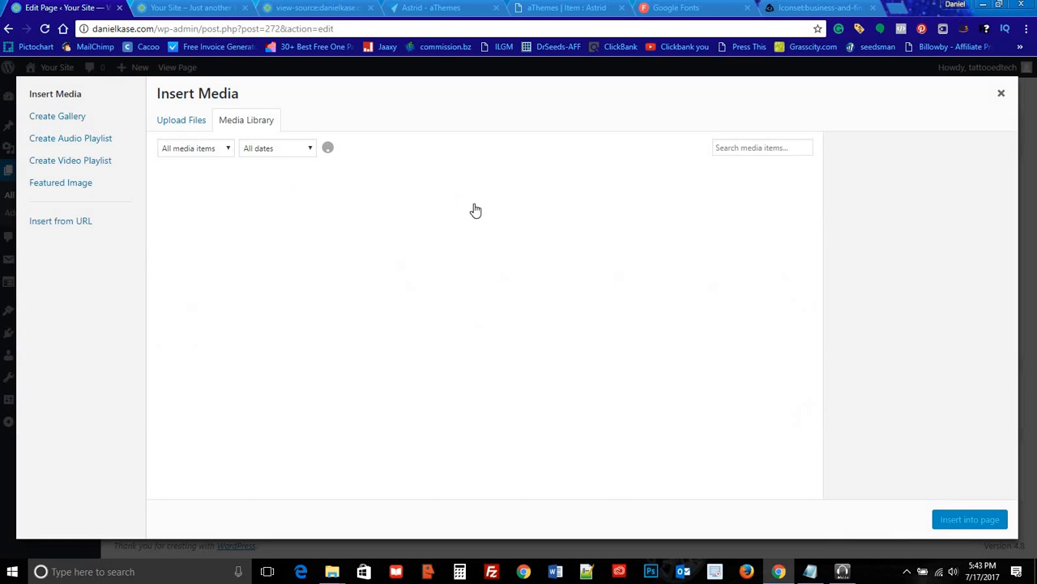
left_click(278, 285)
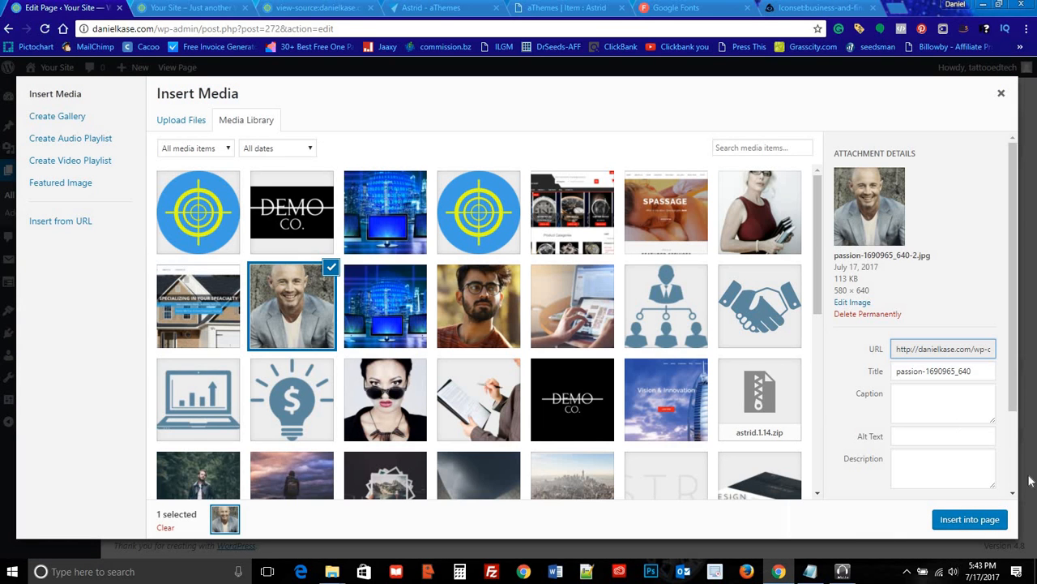
left_click(973, 520)
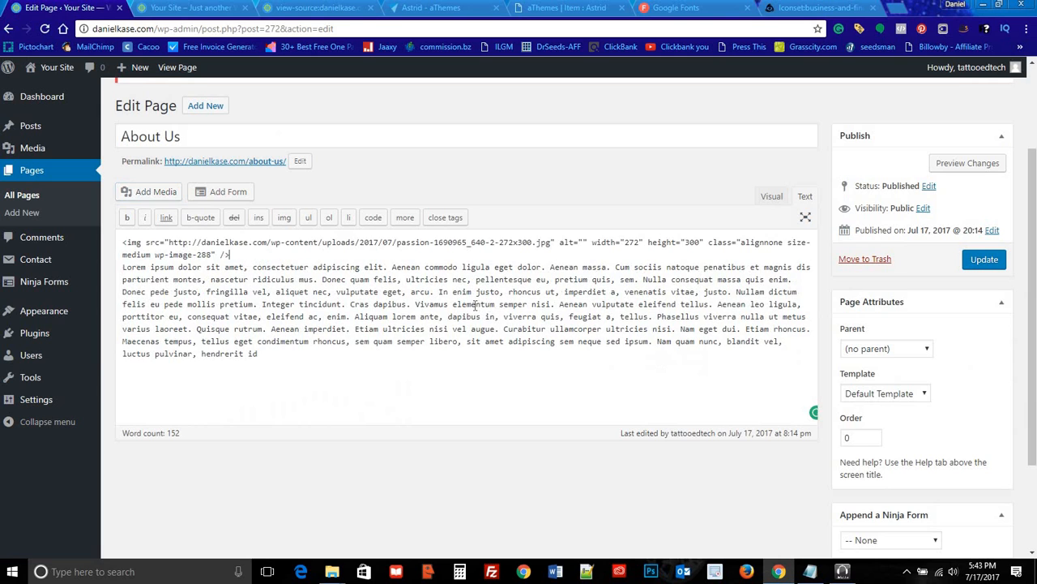
left_click(770, 197)
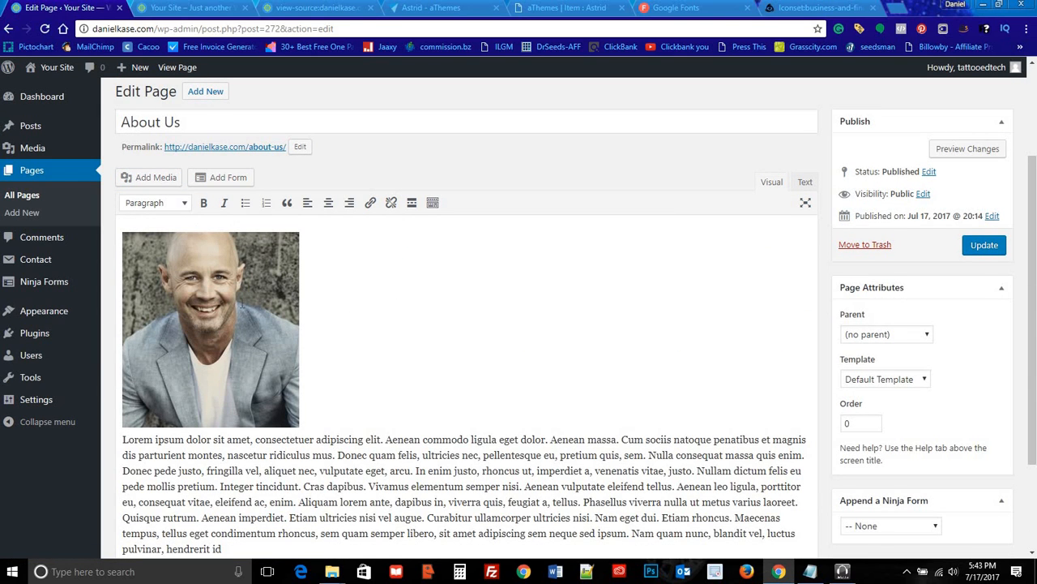
Step: Delete the man's photo from the About Us content and insert the same library image again above the text
left_click(236, 299)
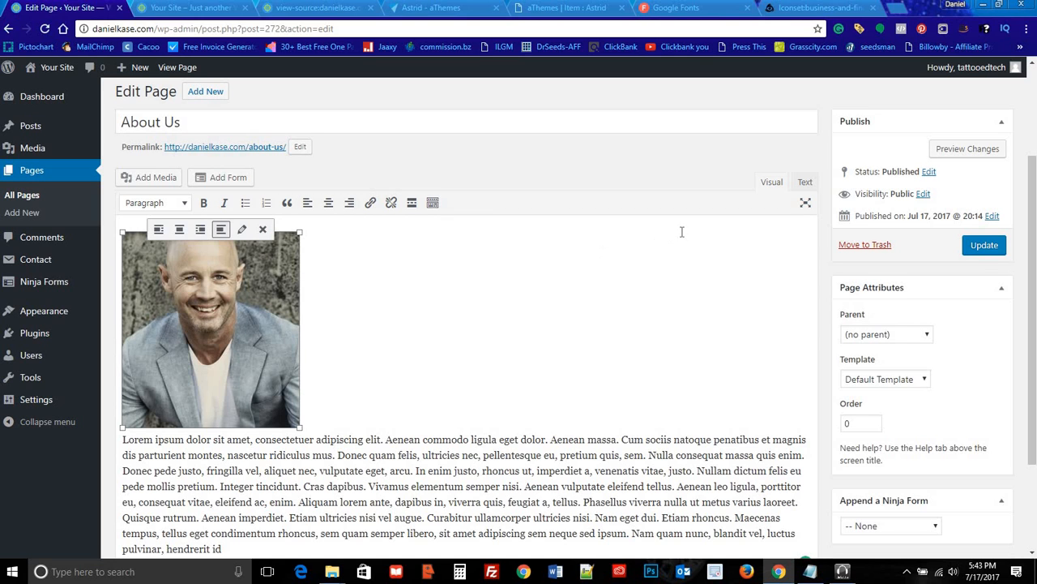
key("Delete")
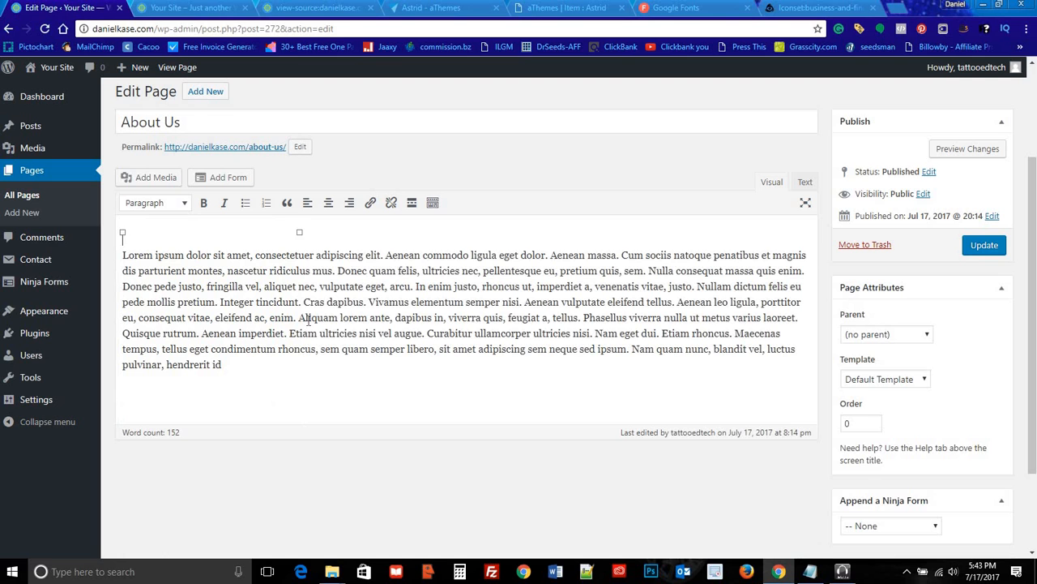
left_click(152, 180)
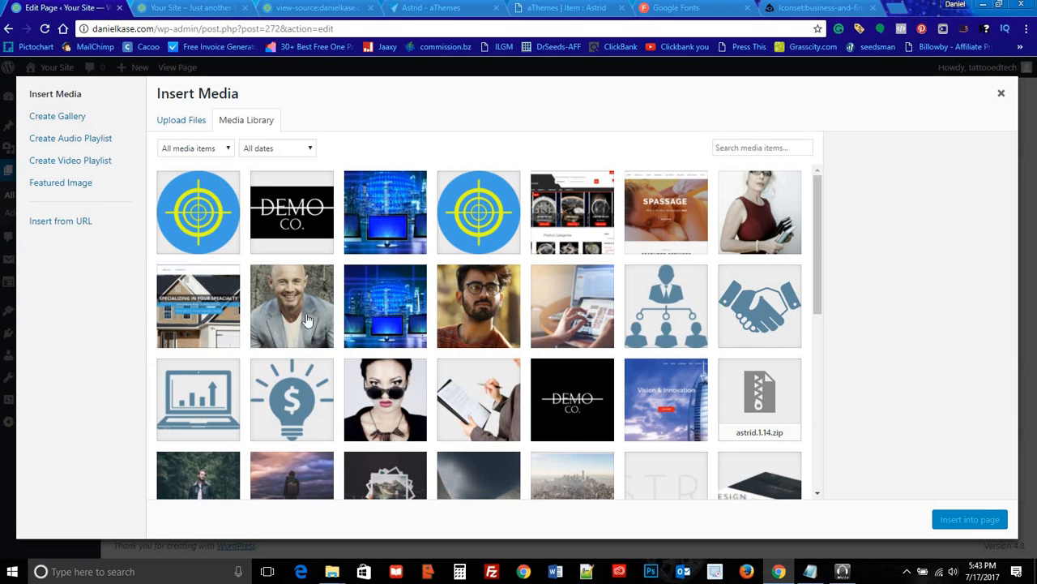
left_click(302, 318)
left_click(950, 520)
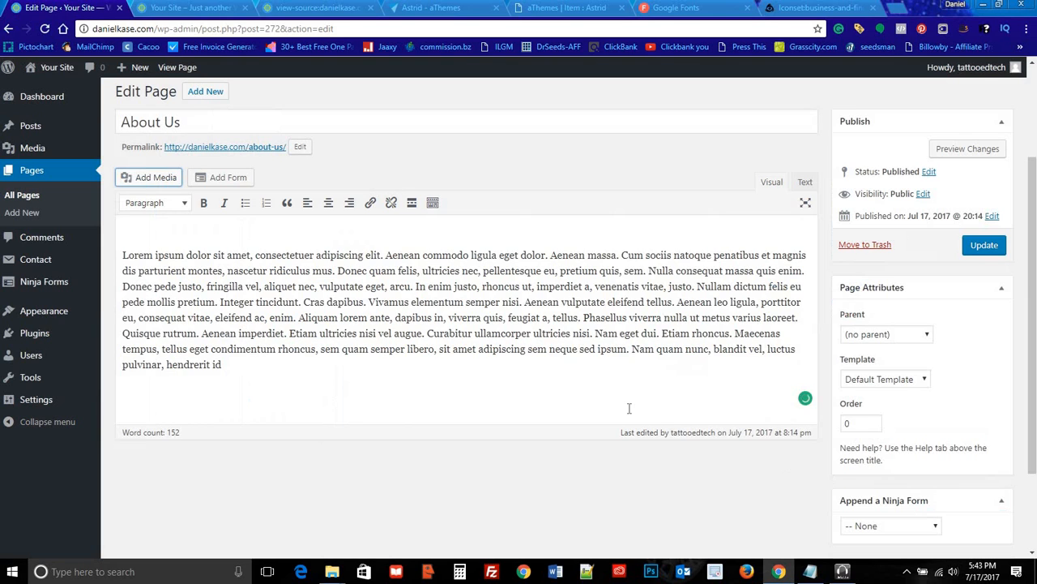
Step: Align the photo left so the paragraph wraps beside it, and update the About Us page
left_click(231, 327)
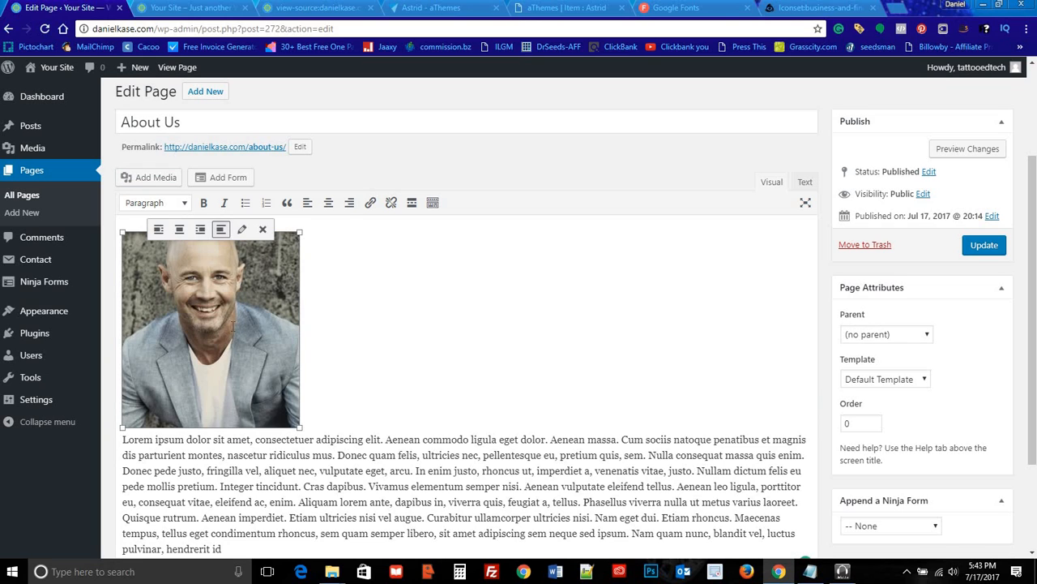
left_click(308, 204)
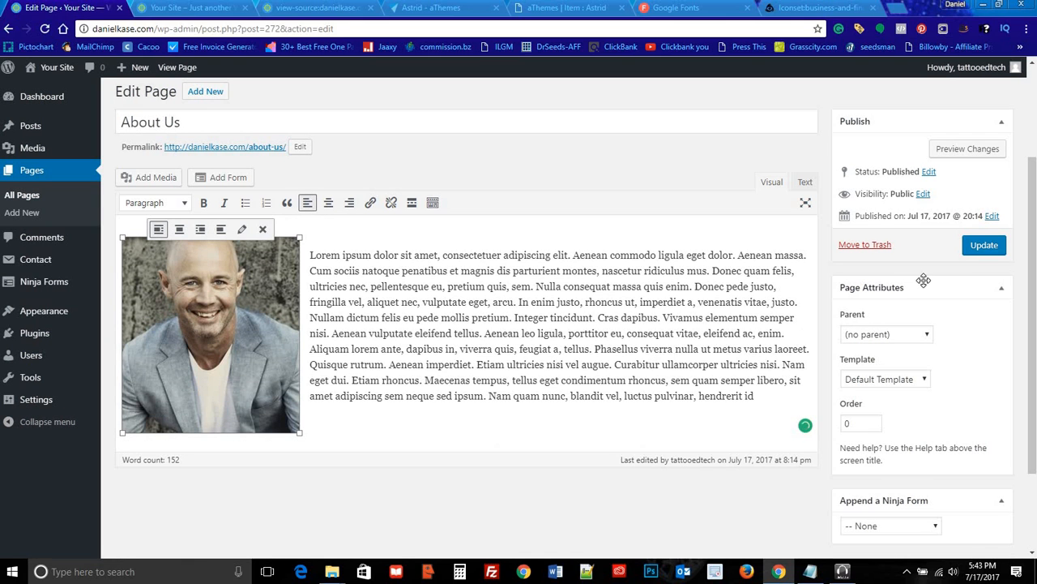
scroll(961, 357, "down", 2)
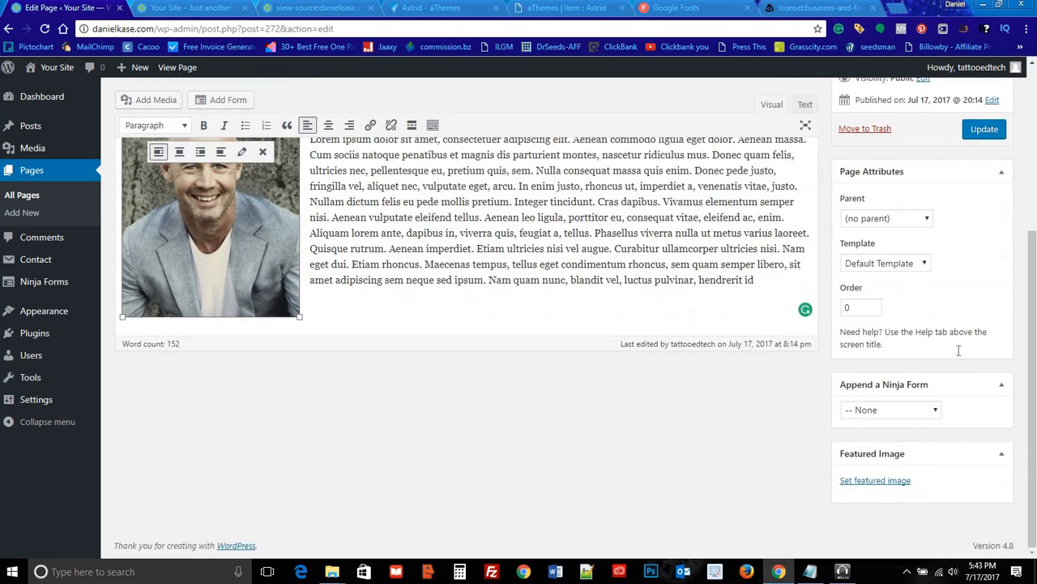
scroll(958, 350, "up", 2)
left_click(984, 259)
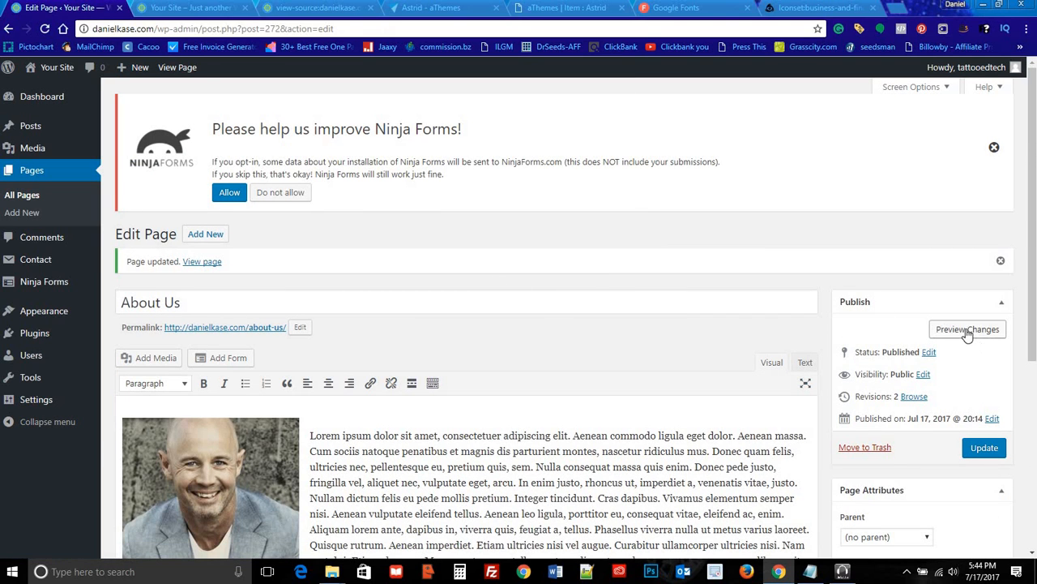
Step: Preview the About Us page and examine how the photo and paragraph are laid out beside the sidebar
left_click(968, 331)
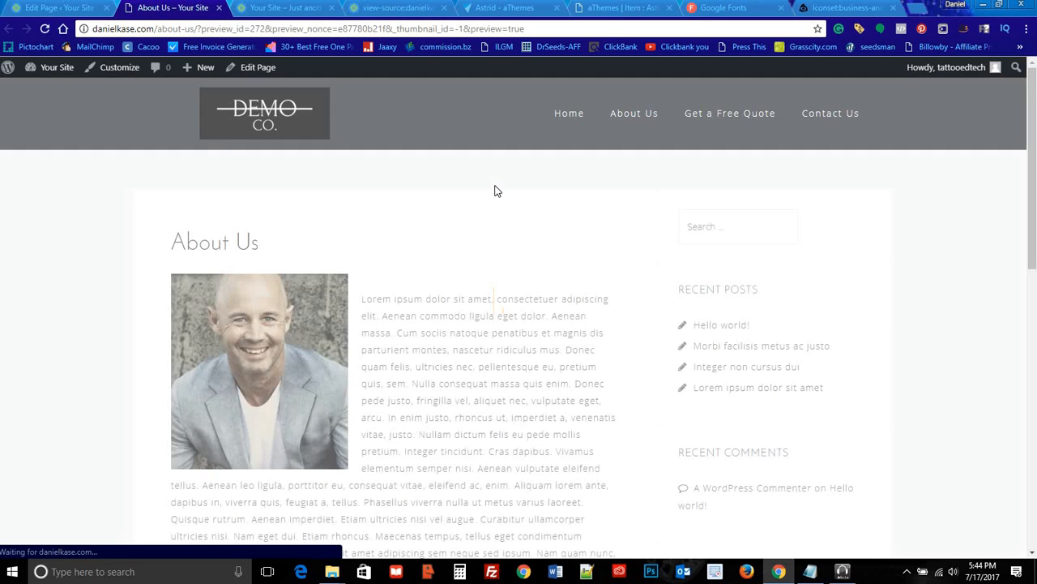
scroll(470, 280, "down", 1)
scroll(464, 285, "up", 2)
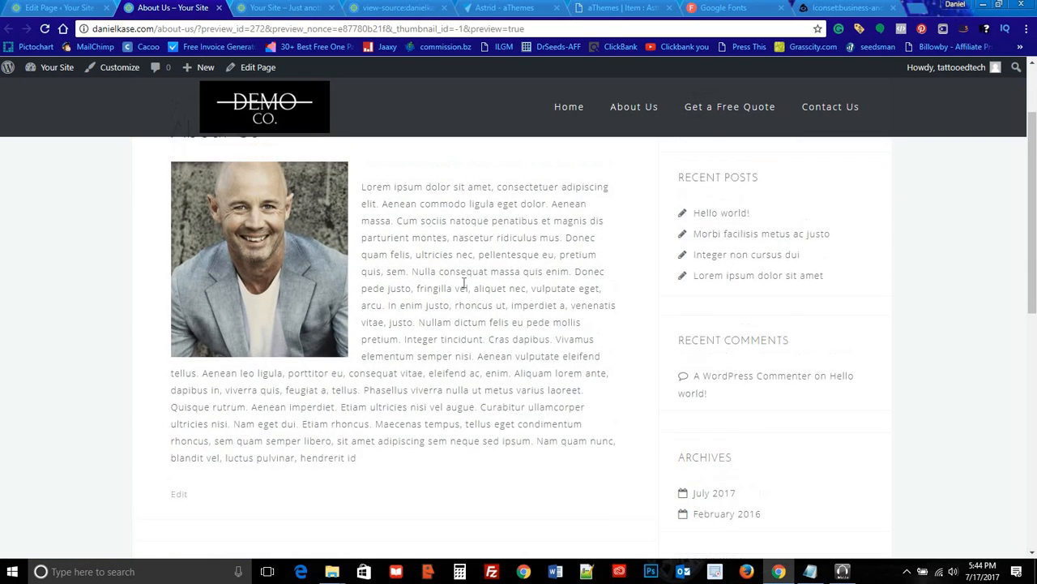
scroll(528, 245, "down", 2)
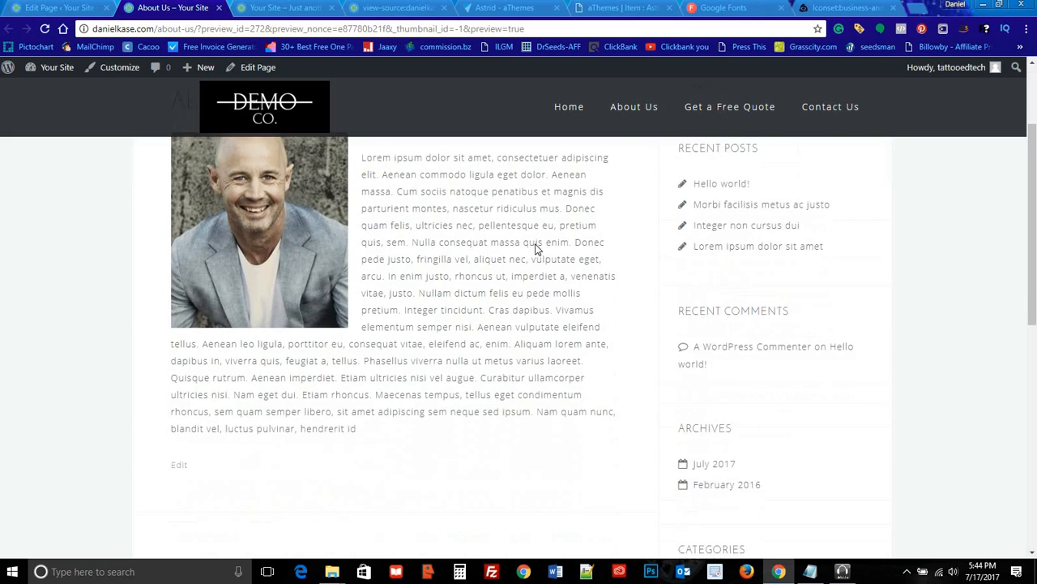
scroll(544, 246, "up", 1)
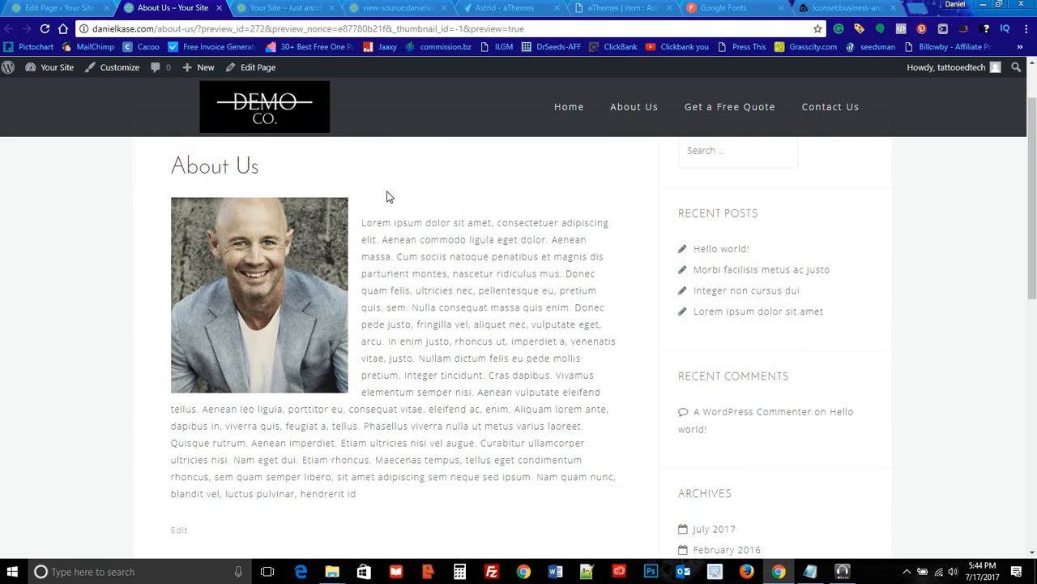
Step: Remove the empty line above the paragraph in the About Us editor and update the page
left_click(57, 7)
scroll(364, 319, "down", 1)
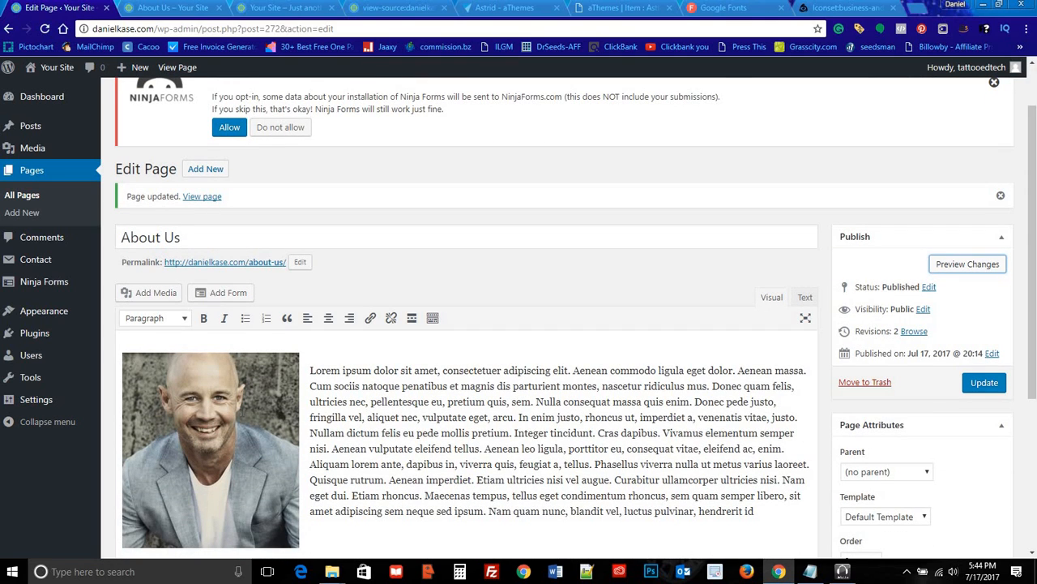
left_click(321, 355)
key("Delete")
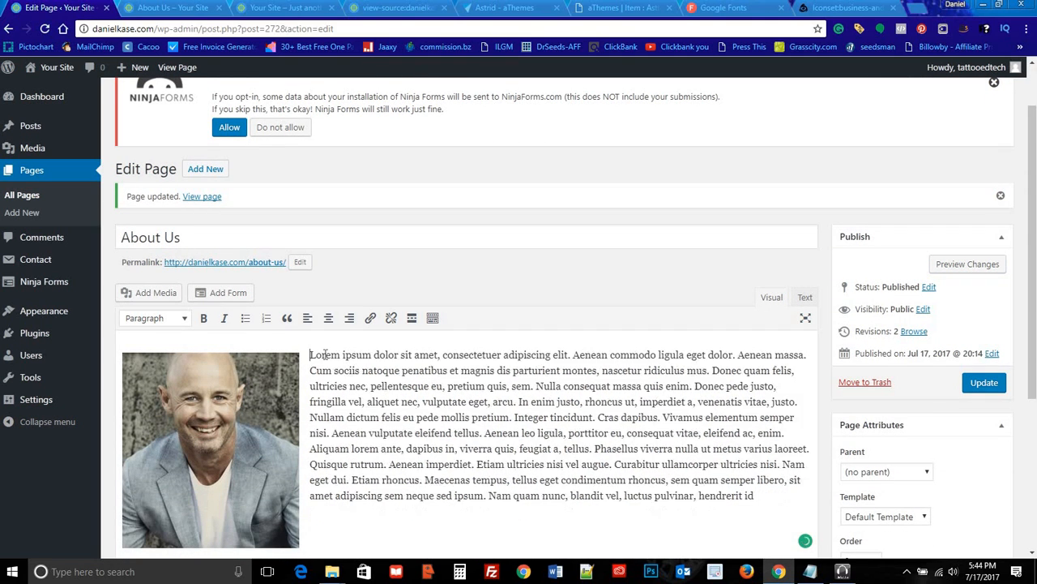
left_click(978, 382)
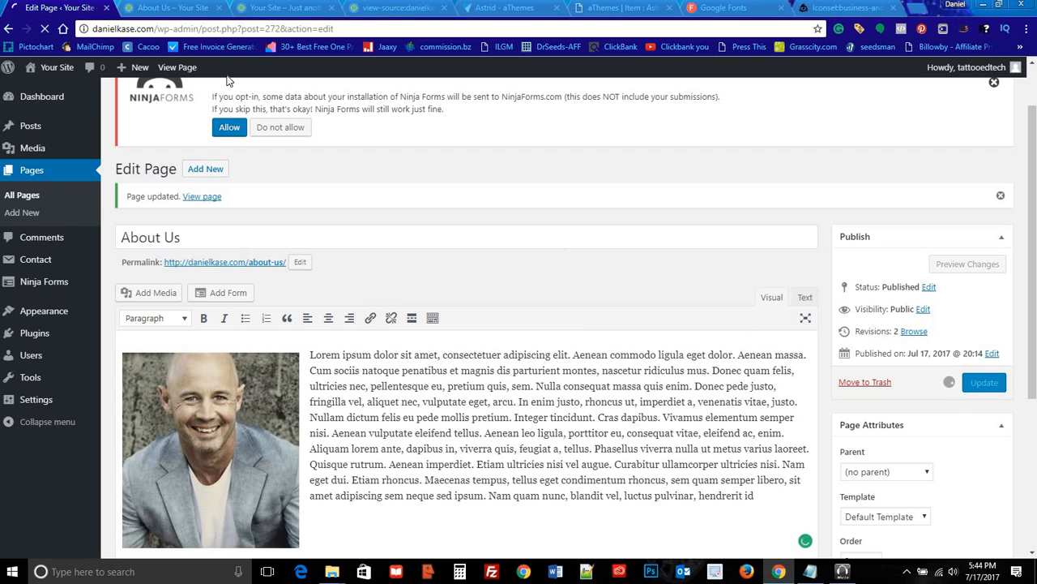
Step: Reload the About Us preview to check the paragraph's position beside the photo, and return to the page editor
left_click(166, 8)
left_click(45, 29)
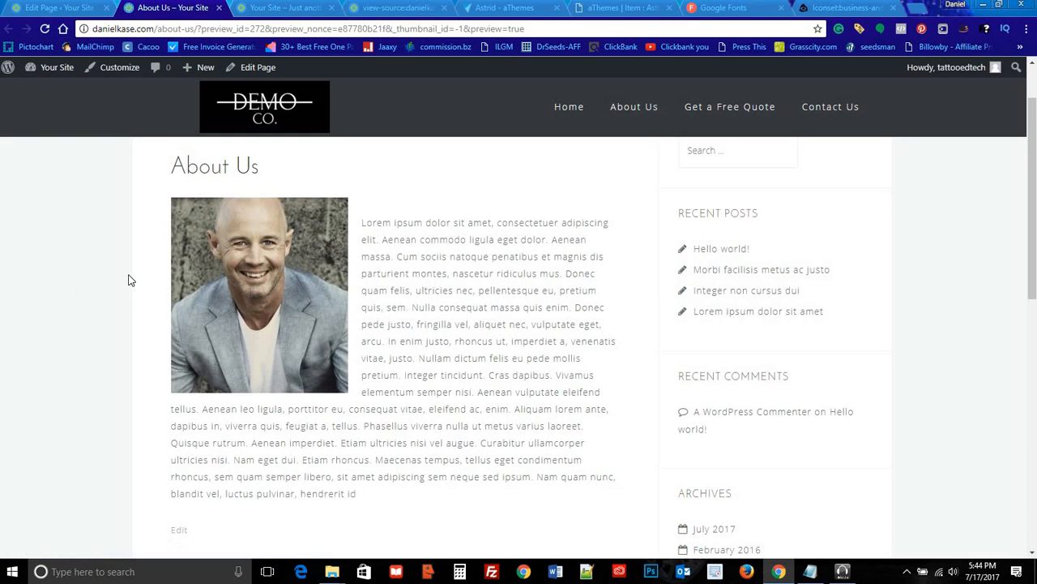
left_click(82, 8)
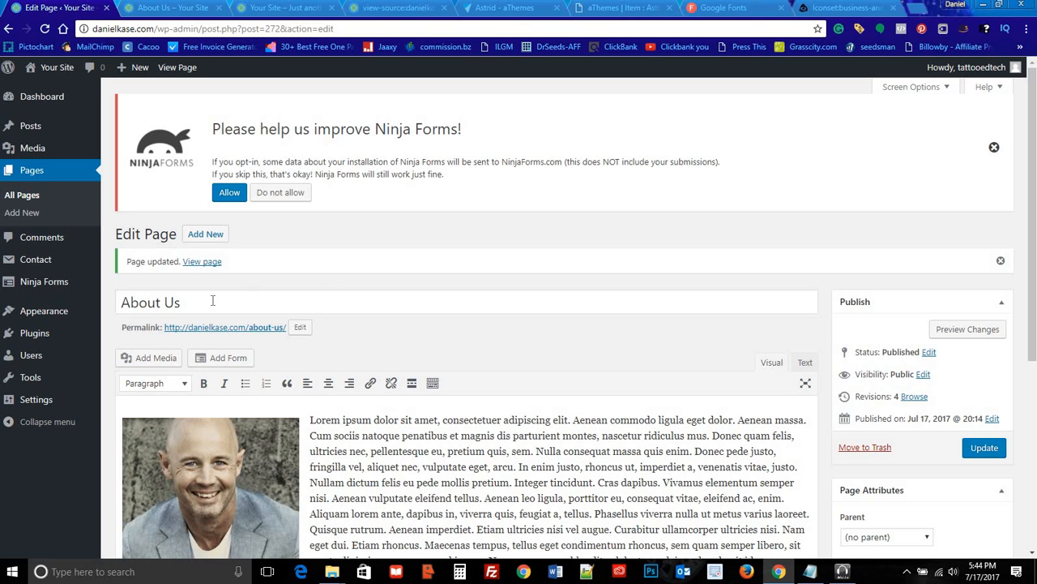
Step: Look over the contact forms and pages lists, and open the list of installed plugins
left_click(28, 261)
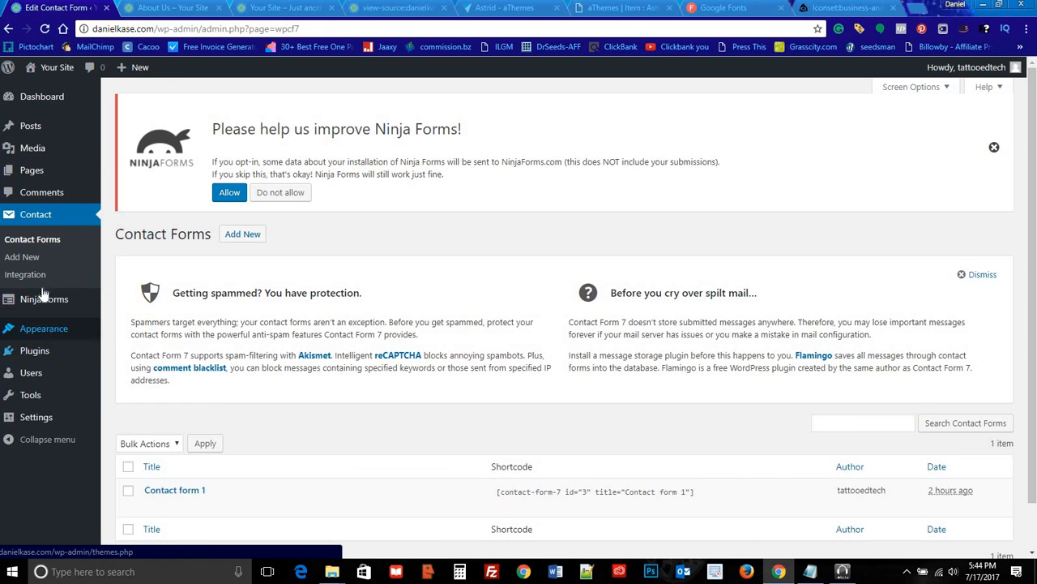
left_click(32, 170)
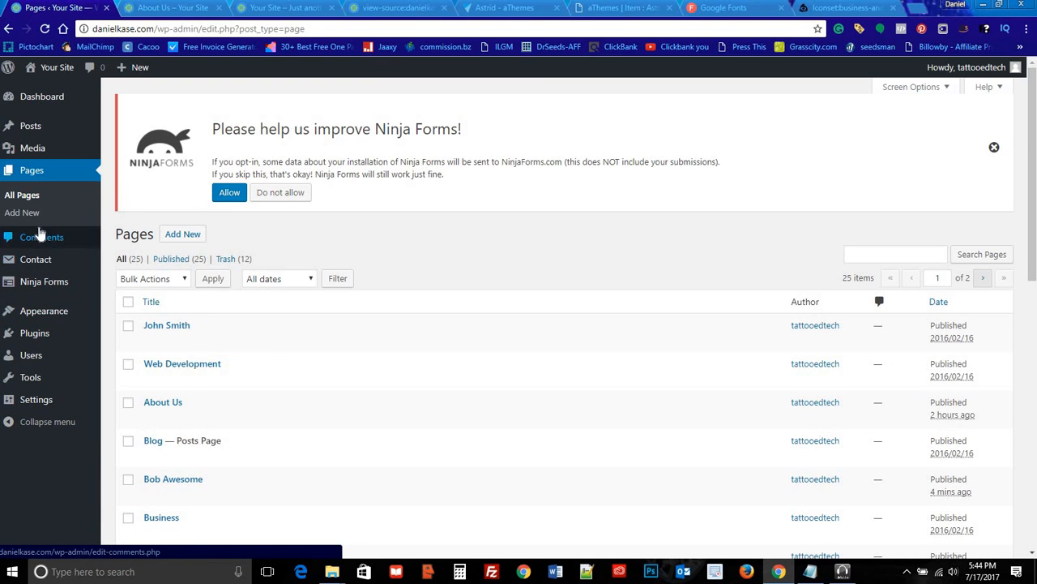
mouse_move(53, 338)
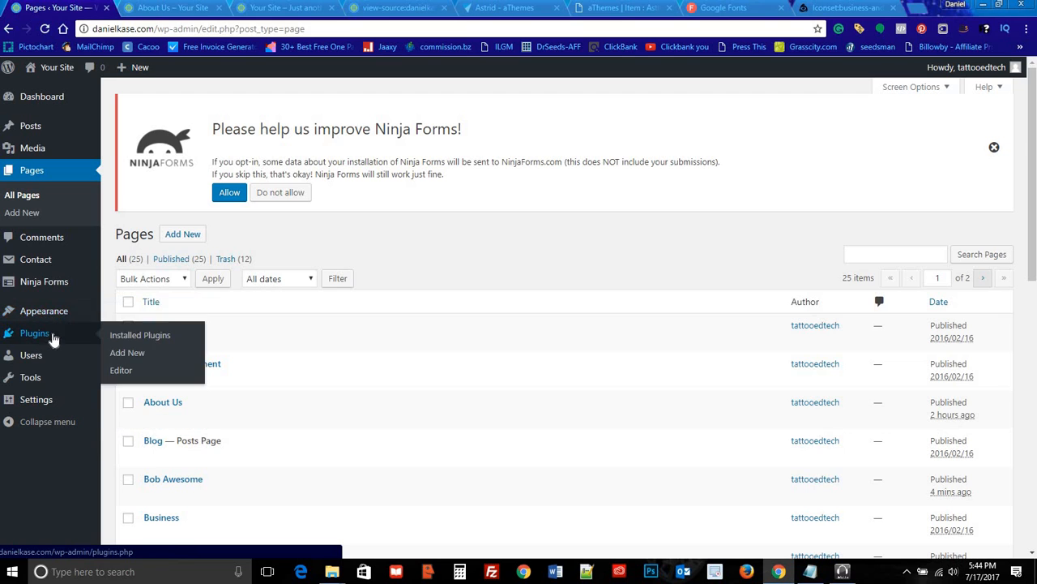
left_click(141, 335)
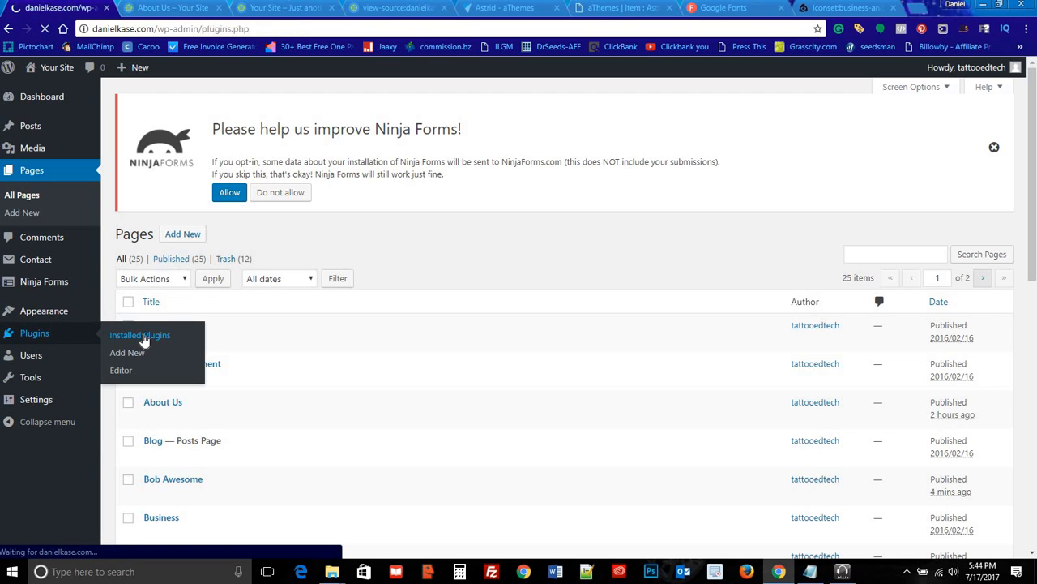
Step: Open the Contact Form 7 settings from the plugin list and copy the shortcode of Contact form 1
scroll(307, 292, "down", 2)
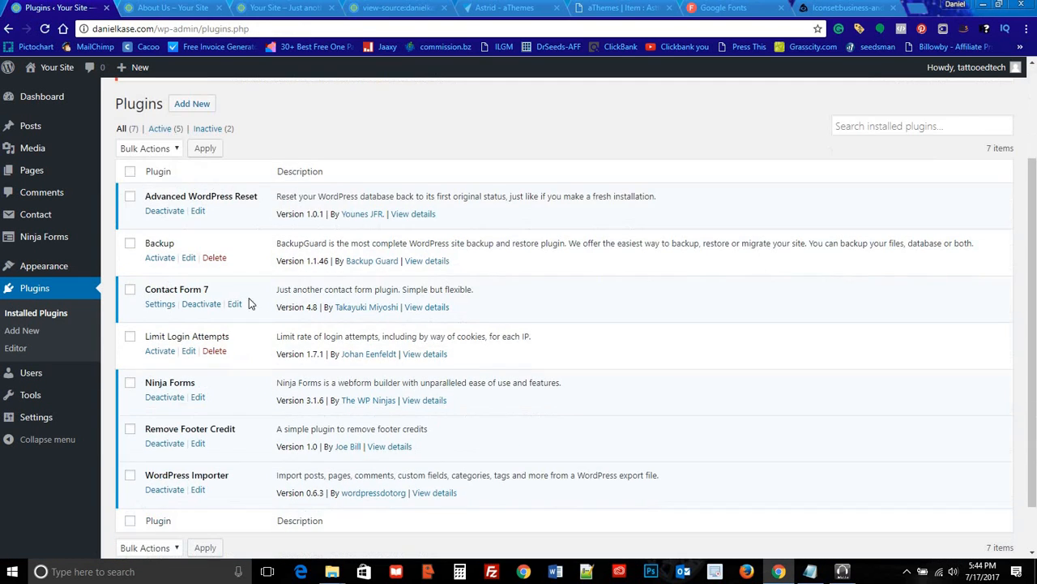
left_click(161, 305)
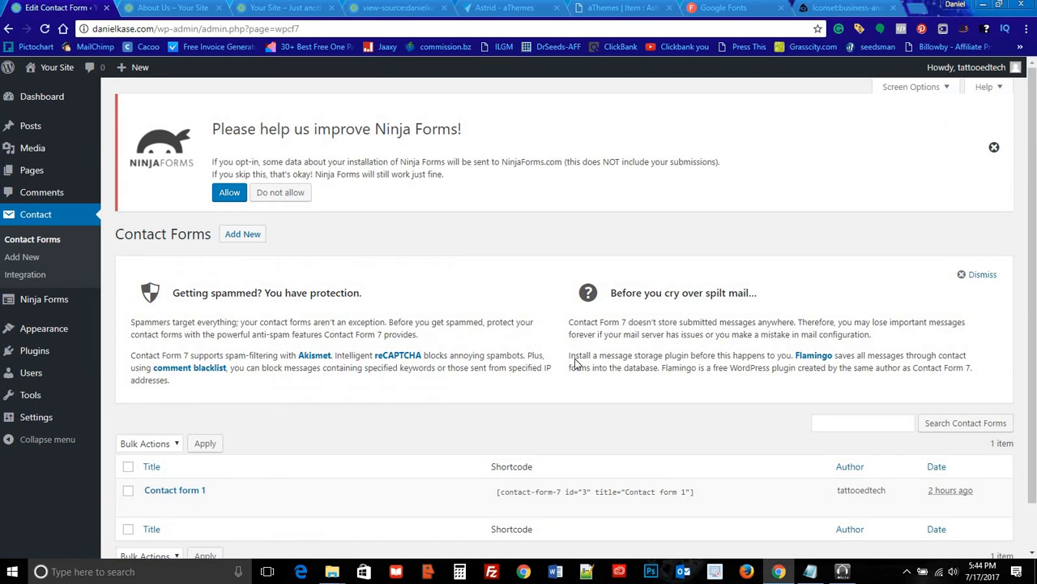
scroll(577, 363, "down", 1)
left_click(583, 440)
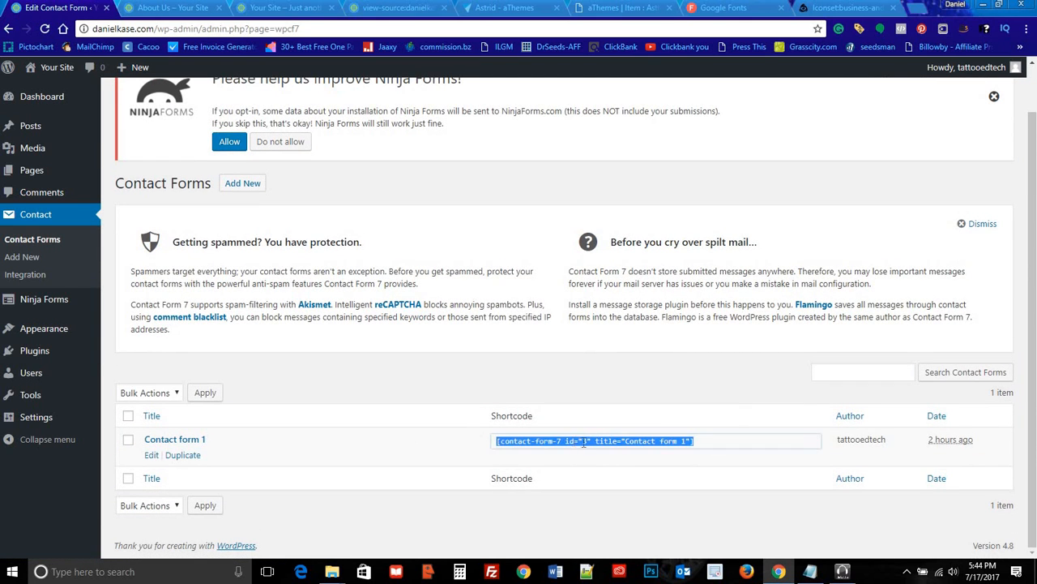
right_click(597, 442)
left_click(606, 454)
Step: Open the Contact Us page for editing and paste the shortcode [contact-form-7 id="3" title="Contact form 1"] into its text view
mouse_move(71, 176)
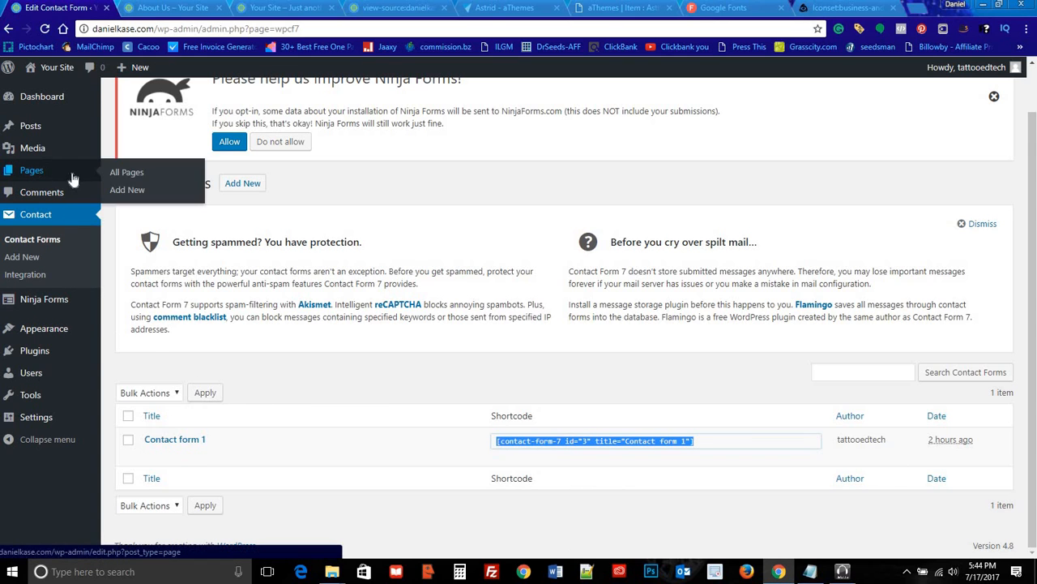
left_click(125, 174)
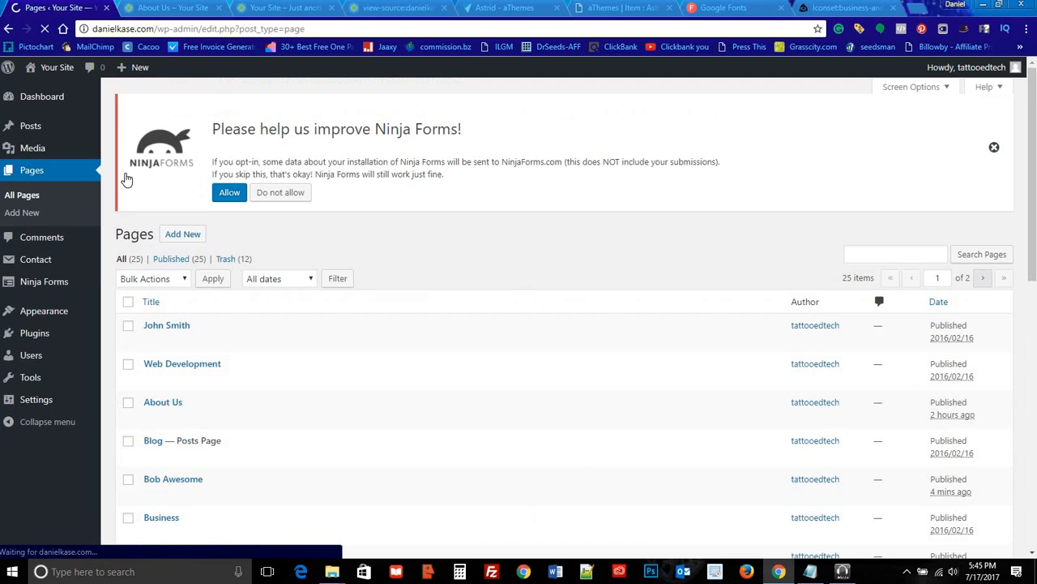
scroll(215, 256, "down", 5)
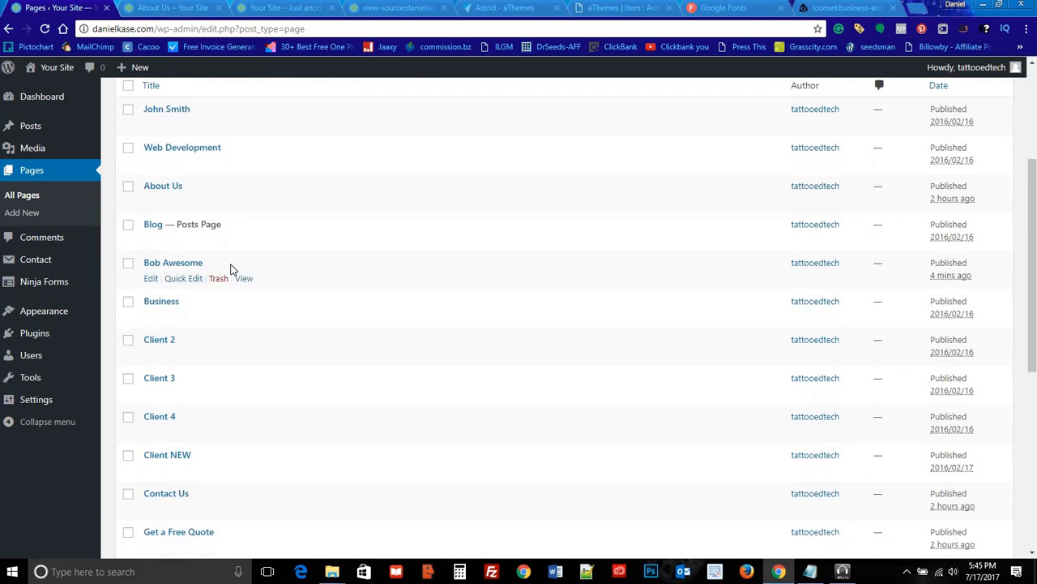
left_click(179, 320)
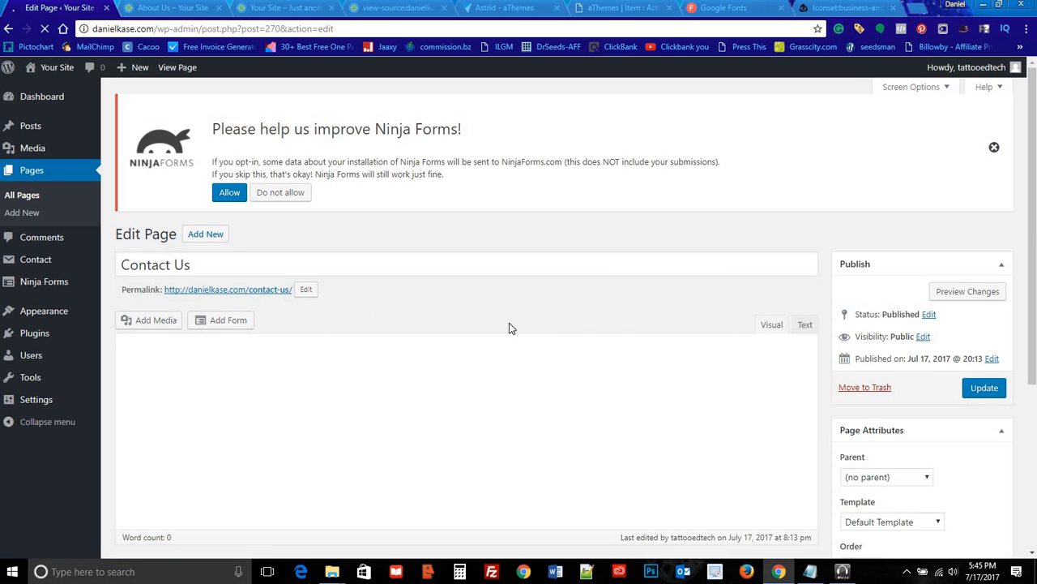
left_click(802, 325)
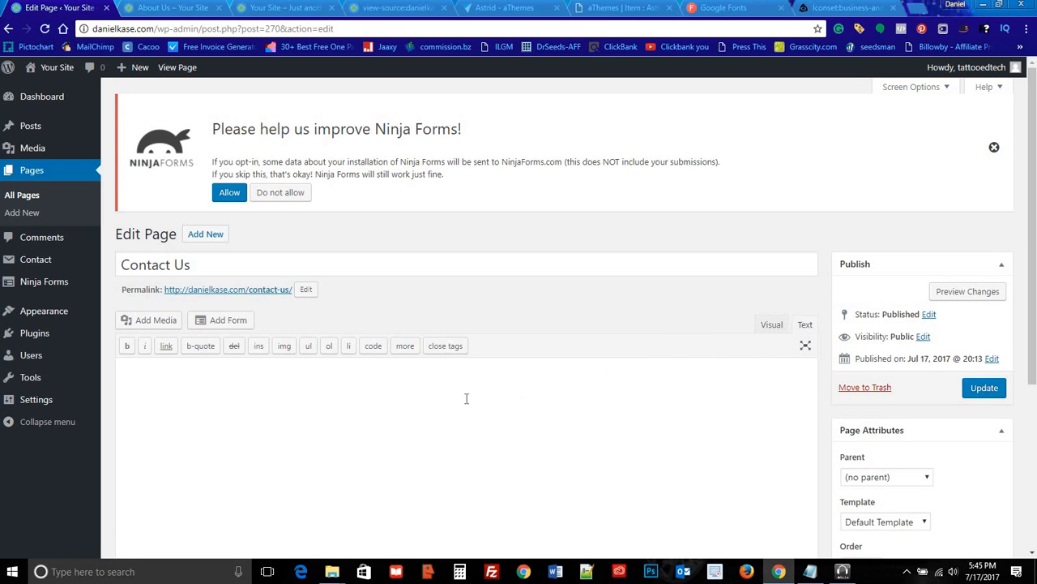
key("ctrl+v")
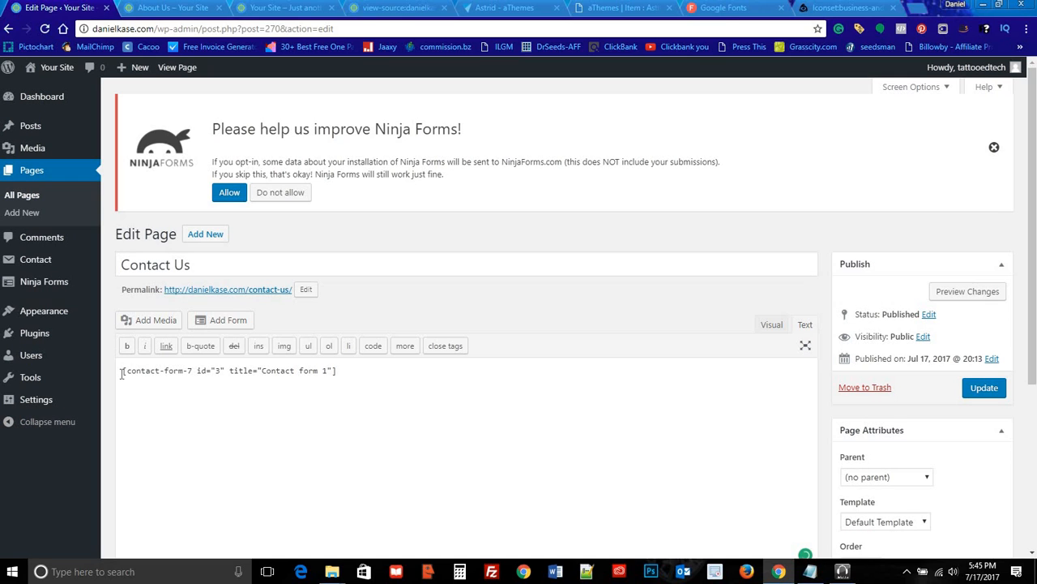
Step: Add an empty line above the shortcode and insert the clipboard-and-pen photo from the media library there
key("Return")
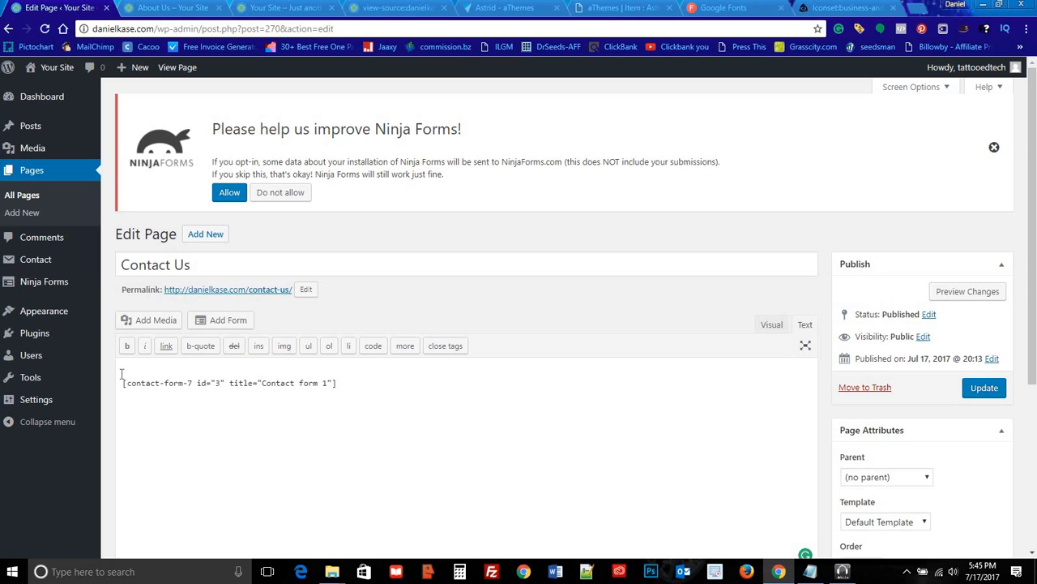
left_click(168, 322)
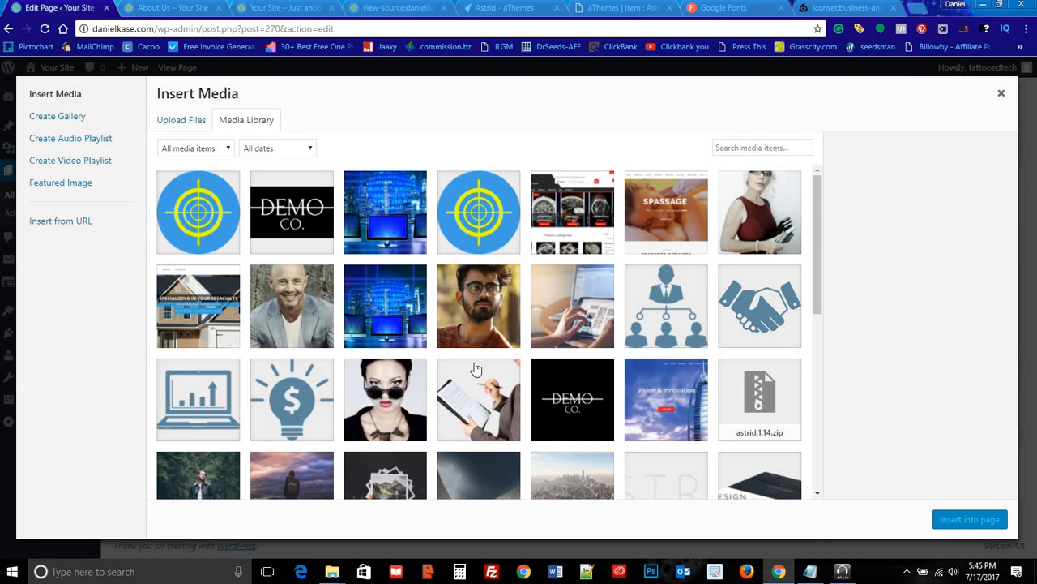
left_click(479, 391)
left_click(950, 519)
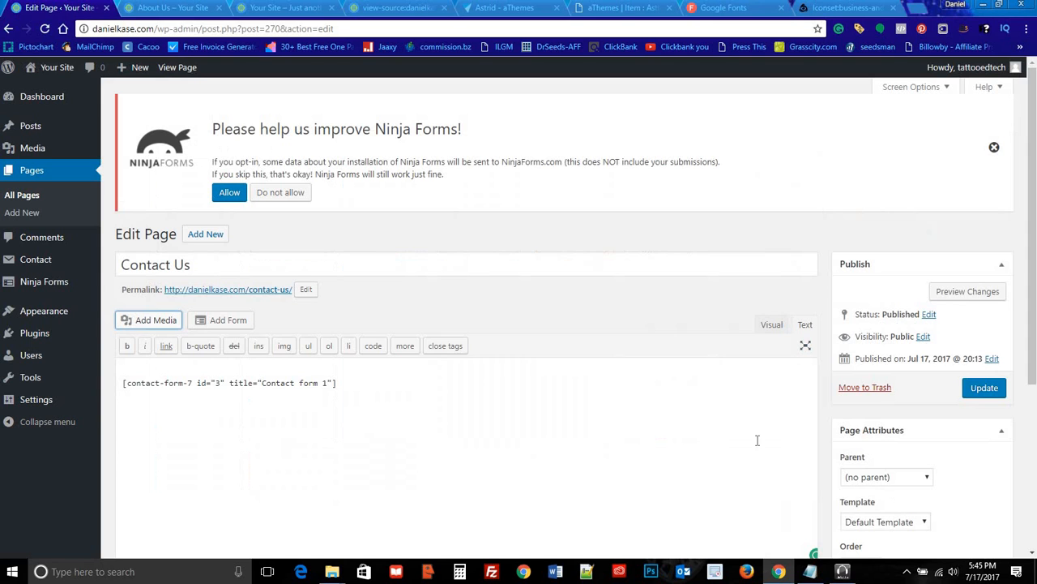
Step: Enlarge the clipboard photo in the visual editor and update the Contact Us page
left_click(772, 324)
left_click(257, 417)
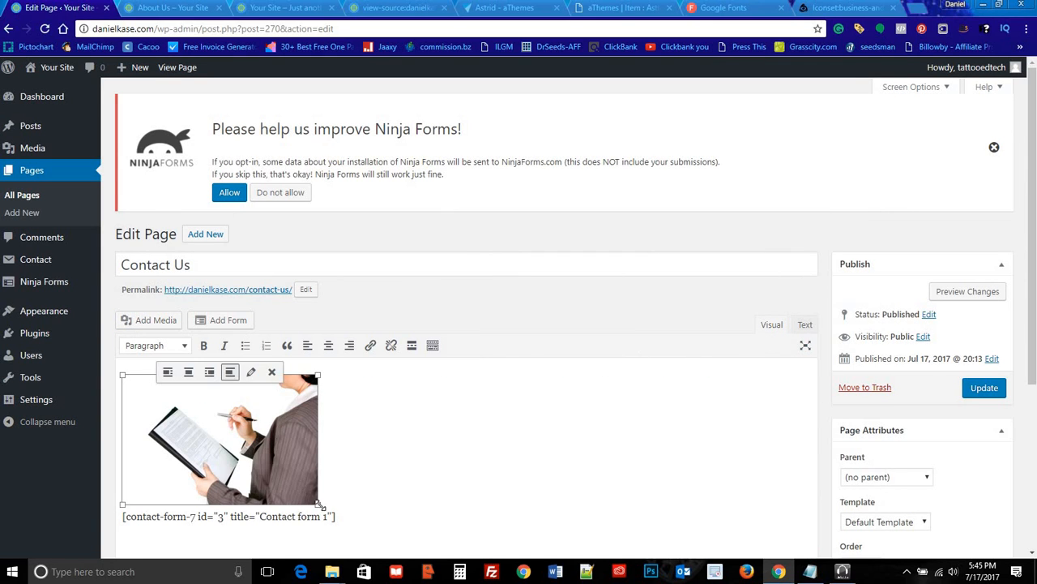
left_click_drag(319, 504, 405, 555)
scroll(497, 435, "down", 1)
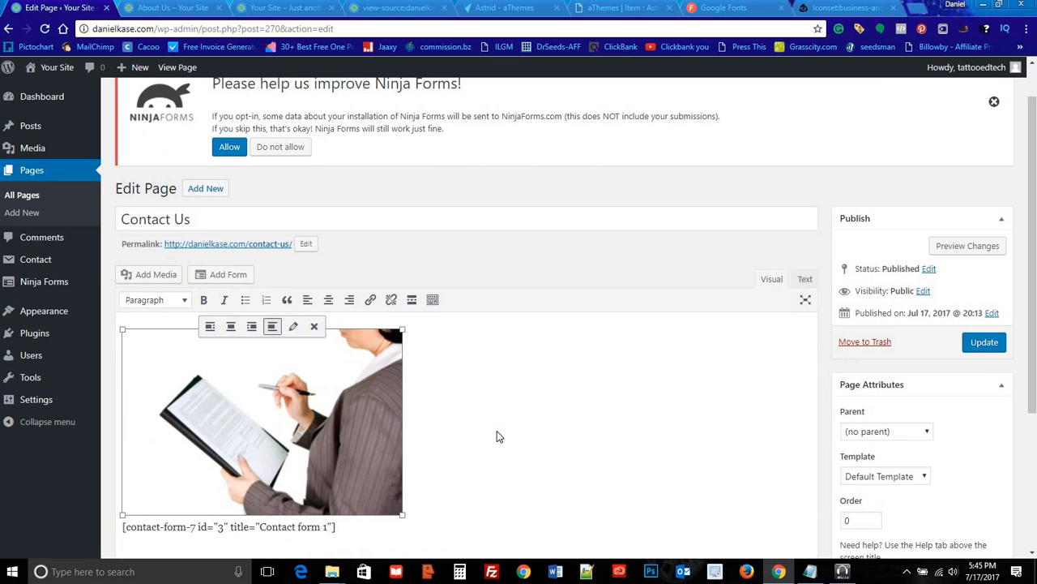
scroll(497, 434, "down", 3)
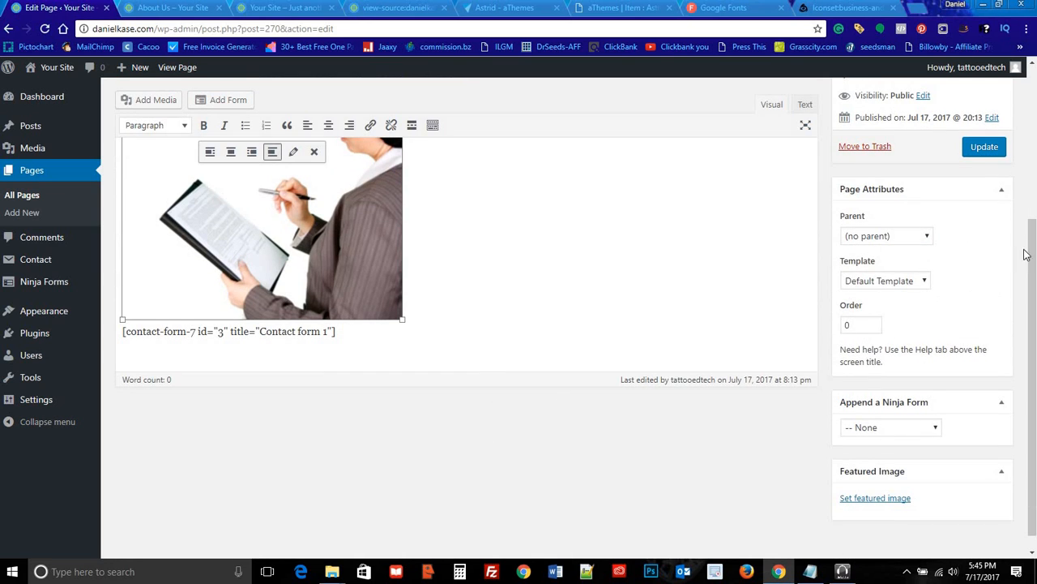
left_click(984, 147)
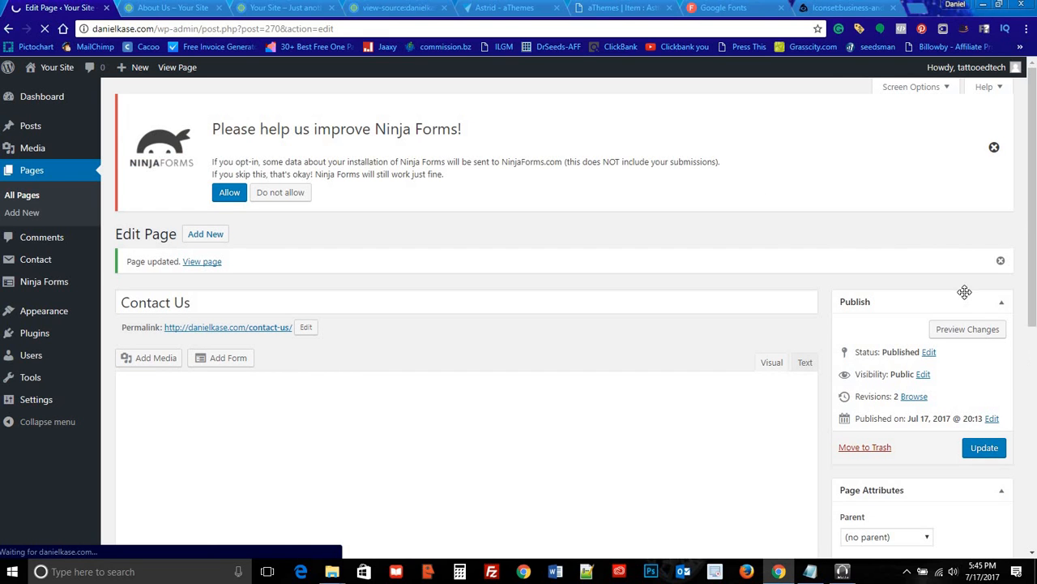
Step: Close the spare site and page-source browser tabs and open a preview of the Contact Us page
left_click(333, 8)
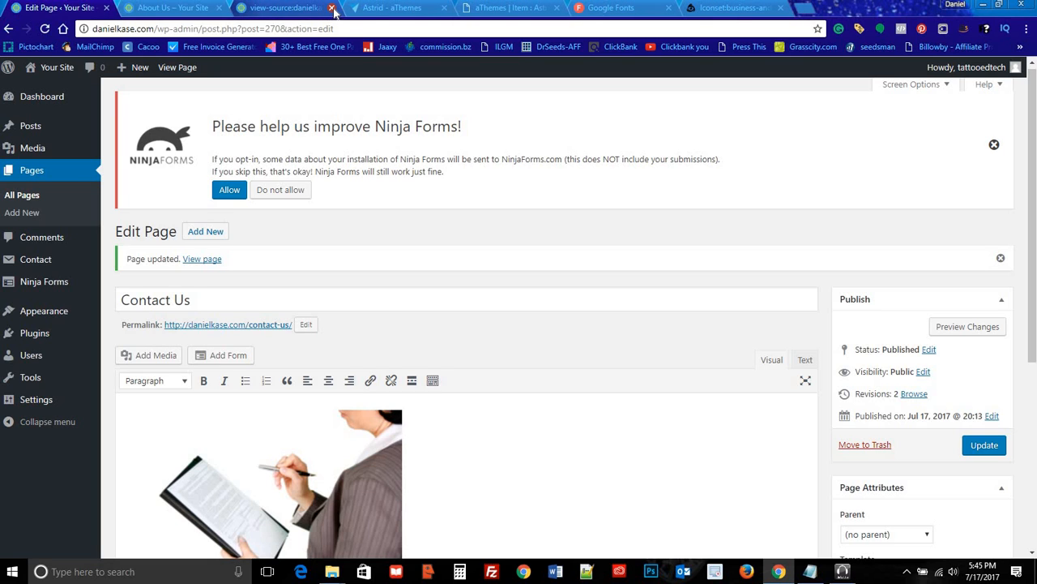
left_click(332, 8)
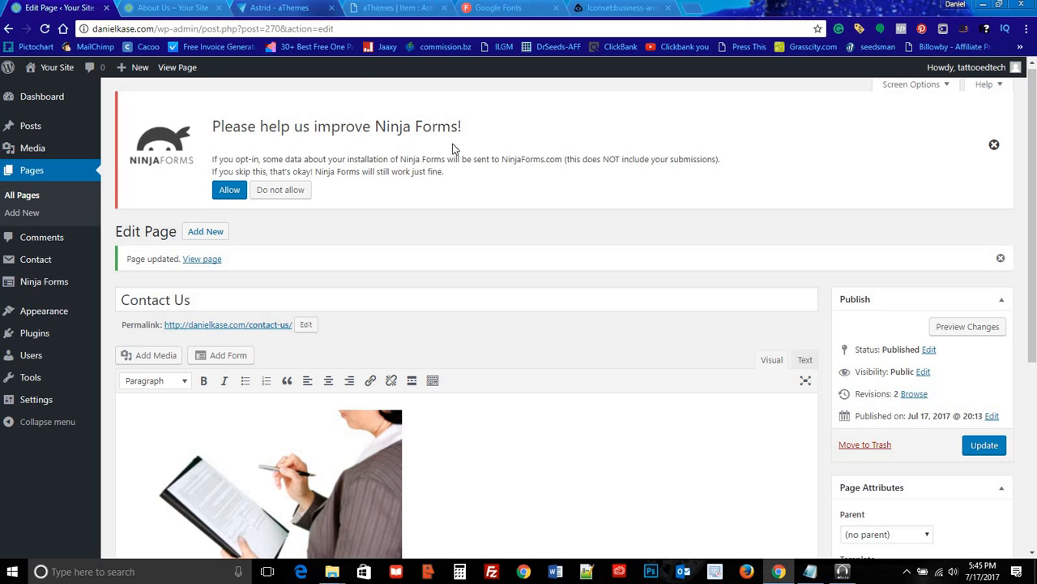
left_click(961, 328)
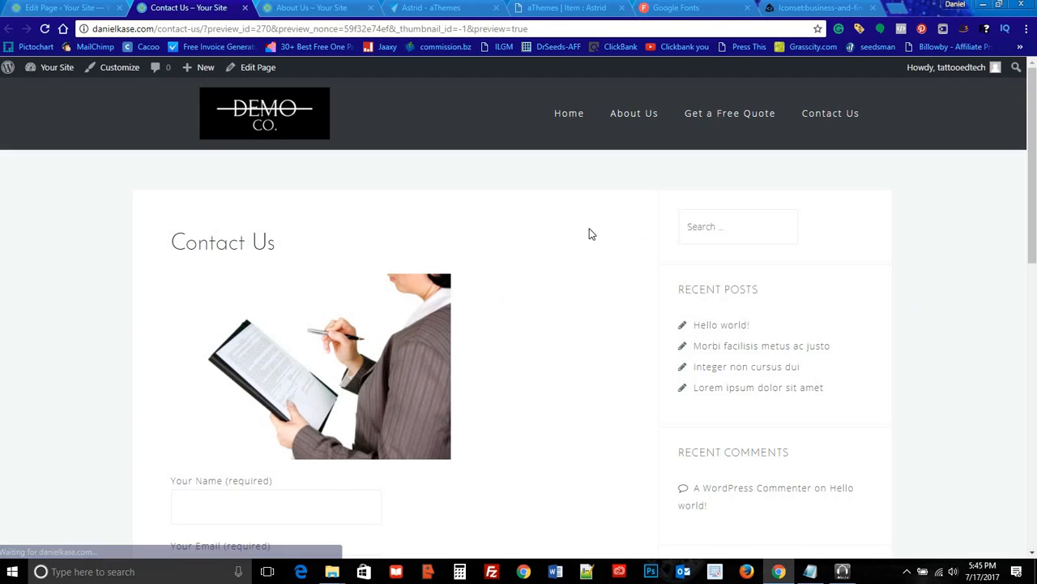
Step: Examine the previewed Contact Us page, checking the photo and the form's name, email, subject and message fields down to the footer
scroll(557, 229, "down", 3)
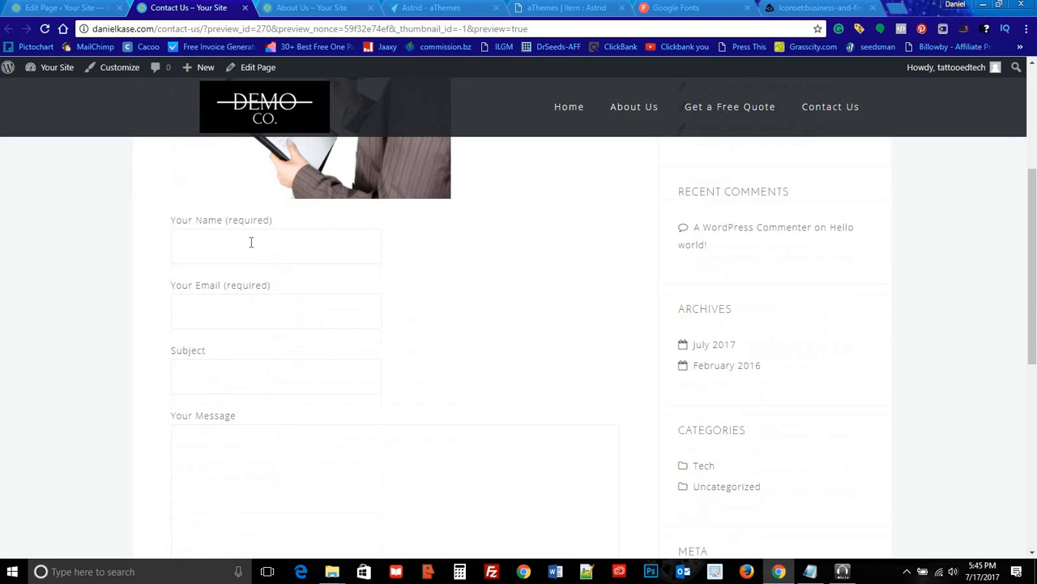
left_click(253, 246)
left_click(278, 306)
scroll(324, 292, "down", 2)
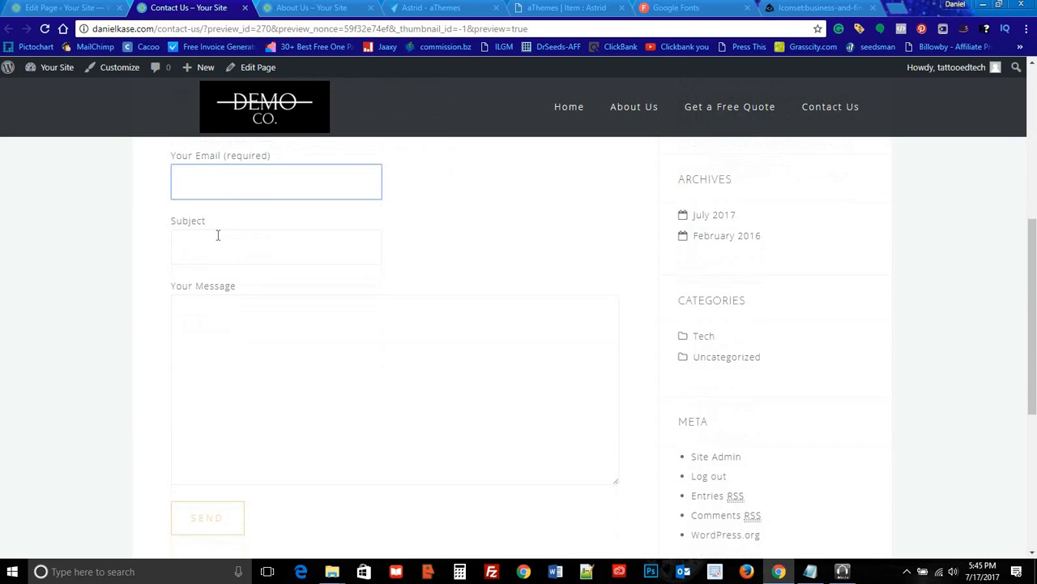
left_click(218, 243)
left_click(467, 297)
scroll(470, 296, "down", 1)
scroll(473, 296, "down", 2)
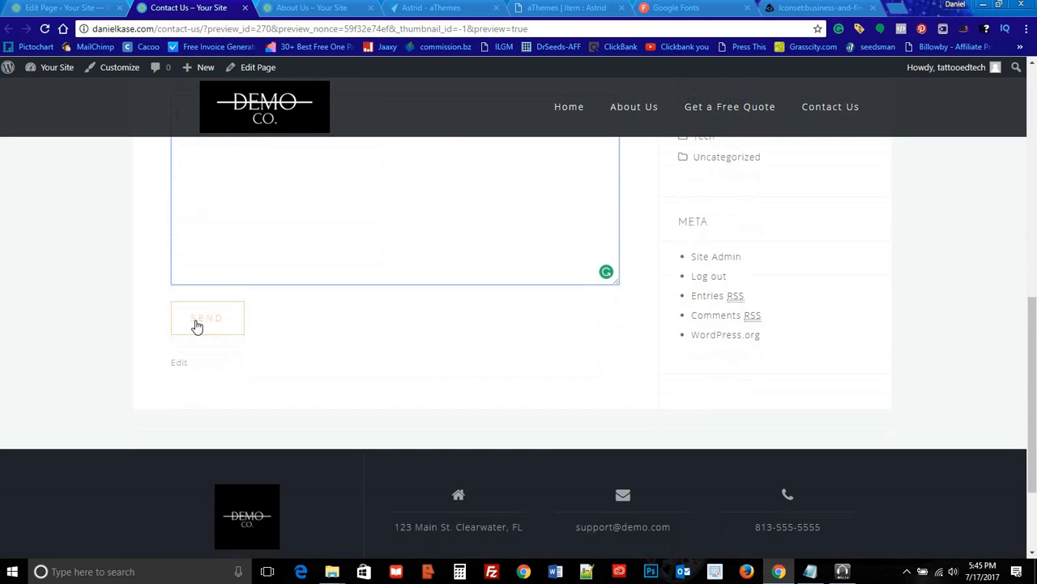
scroll(453, 290, "up", 1)
scroll(486, 288, "up", 6)
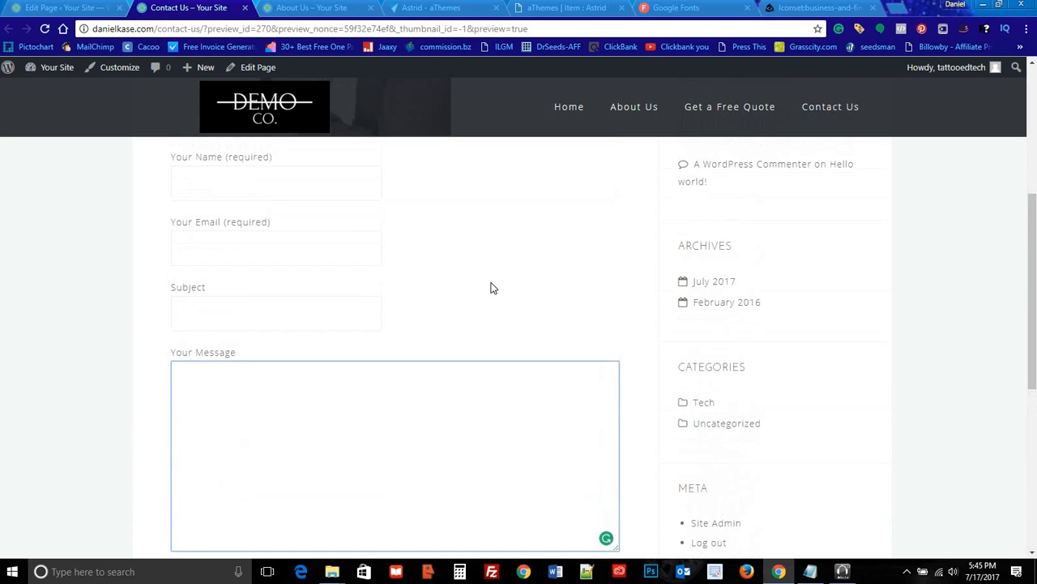
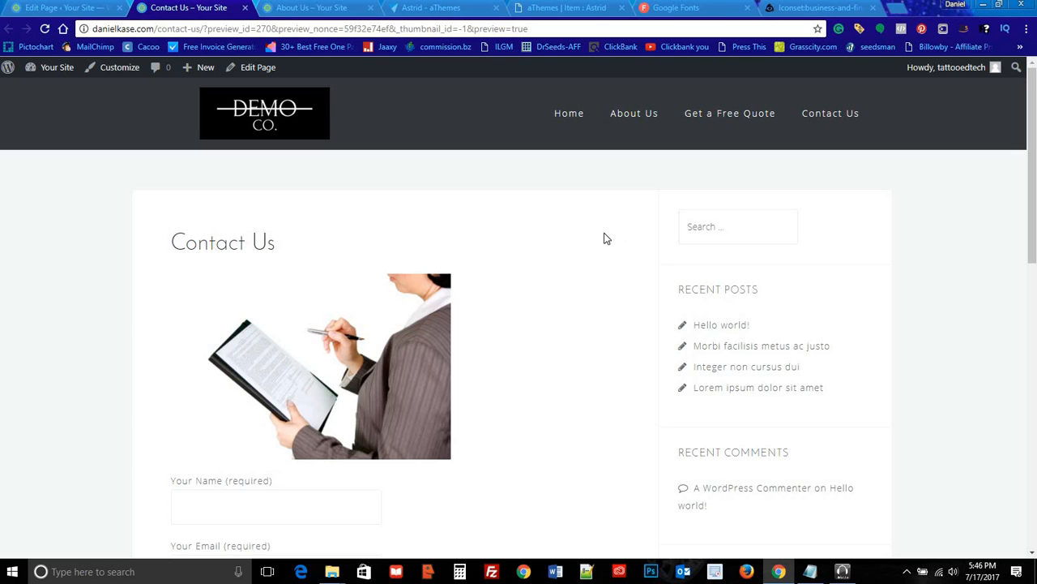
scroll(602, 240, "down", 7)
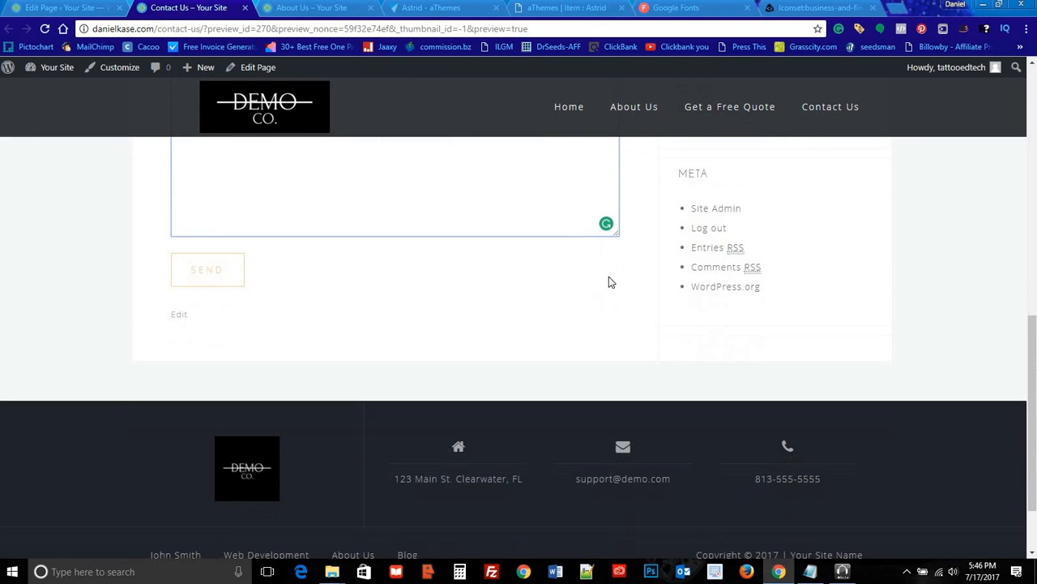
scroll(478, 294, "up", 7)
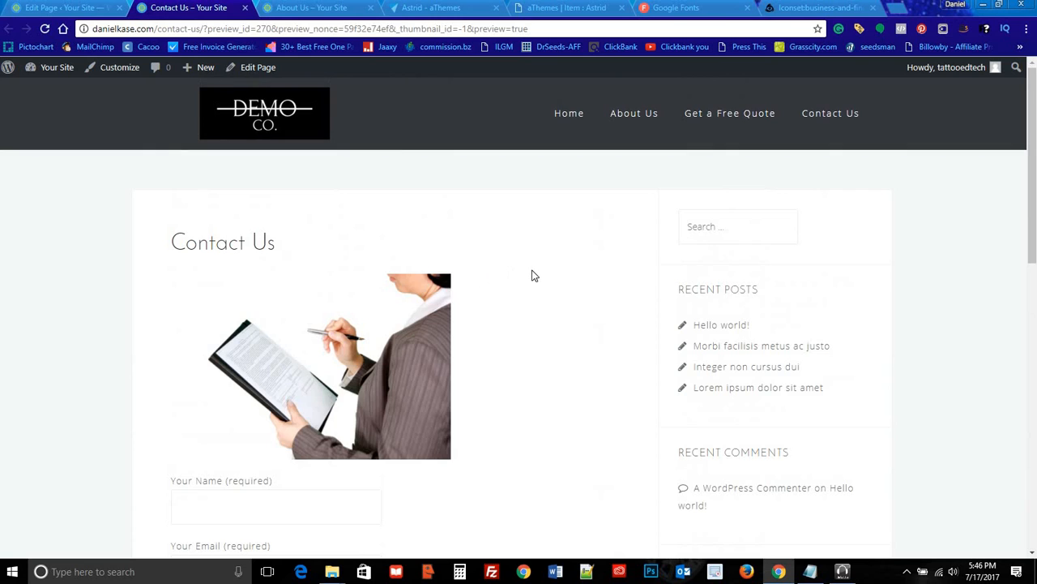
scroll(533, 273, "down", 1)
scroll(534, 261, "up", 1)
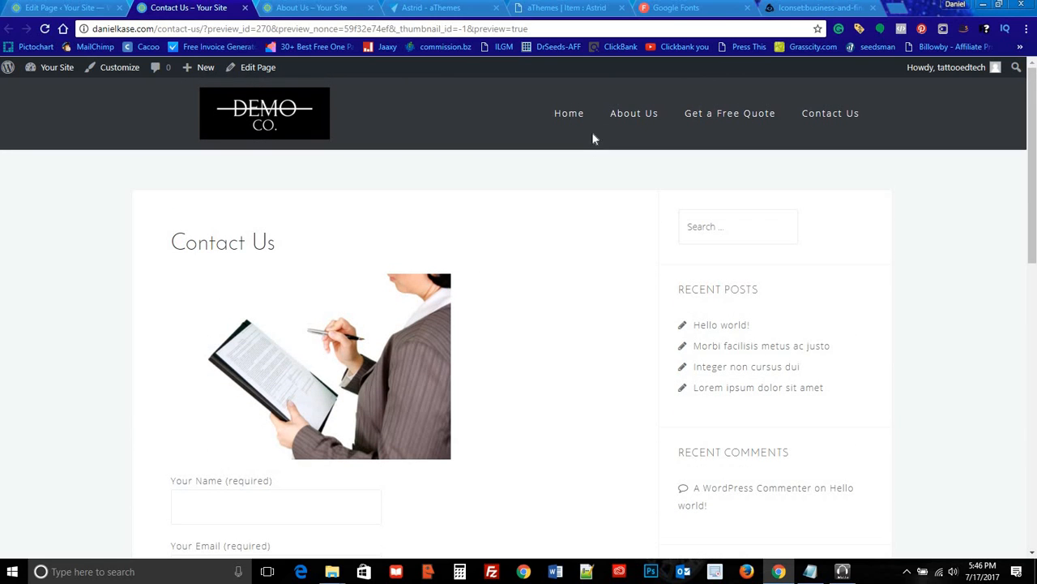
Step: Visit the Contact Us, Get a Free Quote and About Us pages through the site's navigation to check each one
left_click(814, 118)
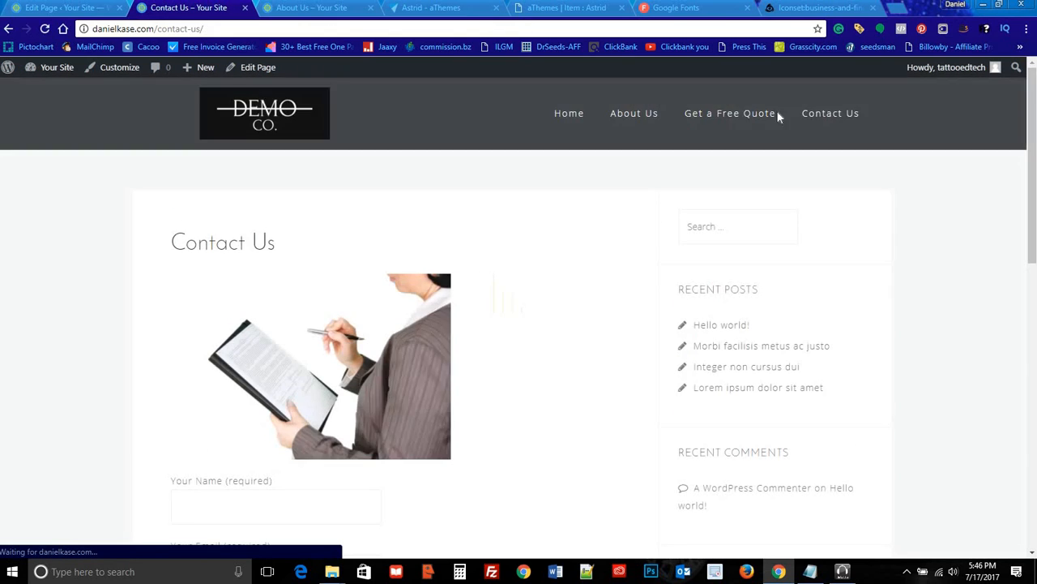
left_click(739, 118)
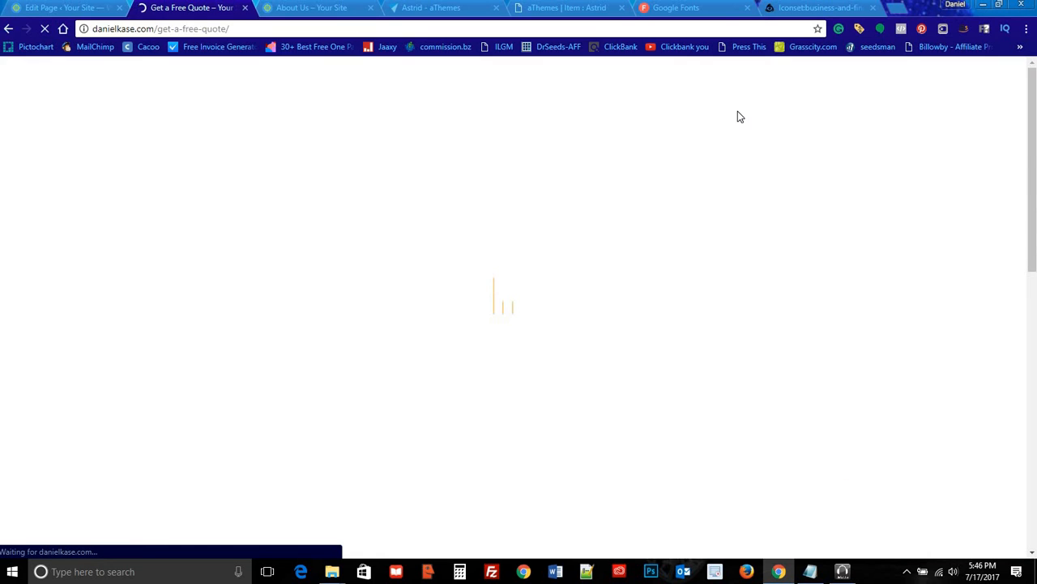
left_click(653, 120)
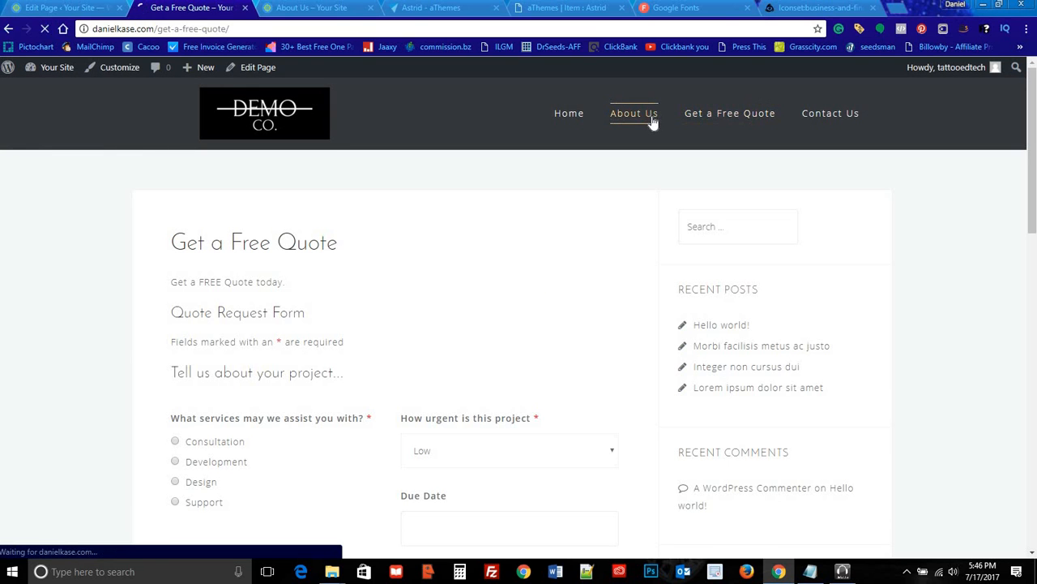
scroll(531, 227, "down", 4)
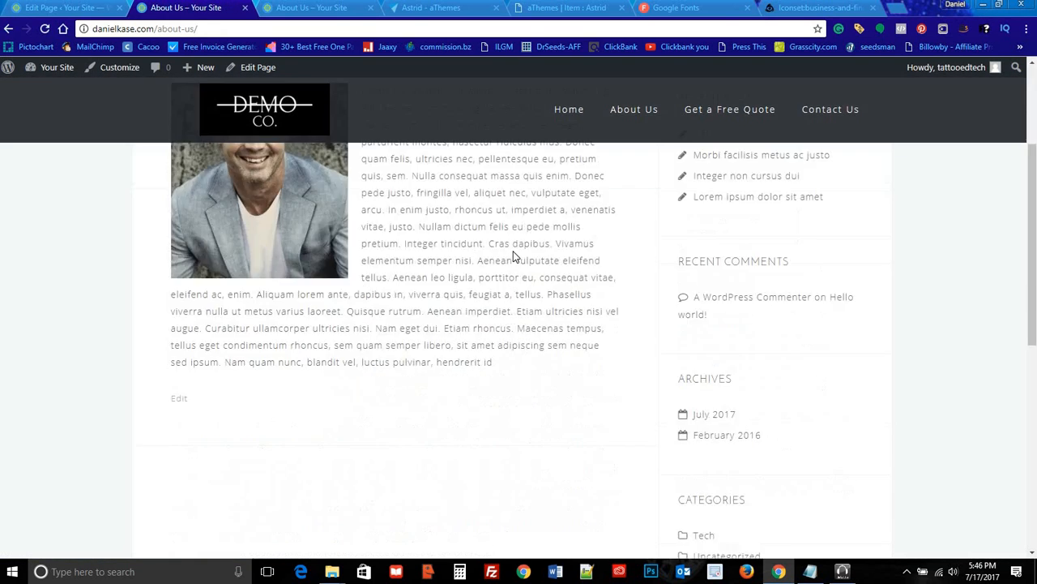
scroll(521, 249, "up", 4)
Step: Open the site's home page and review its sections from the header through the team to the testimonials
left_click(563, 115)
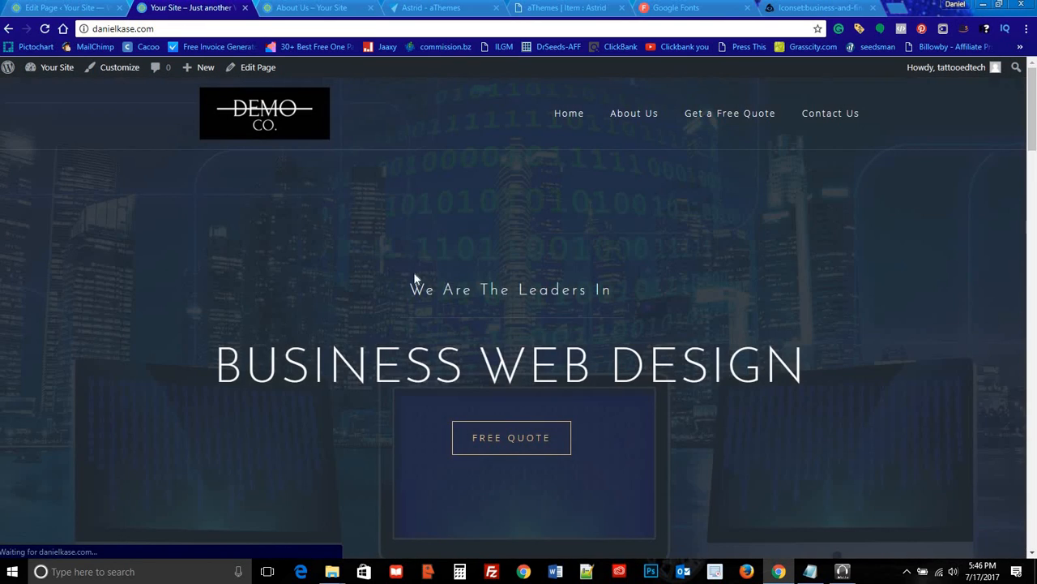
scroll(409, 284, "down", 2)
scroll(389, 293, "down", 8)
scroll(400, 278, "up", 4)
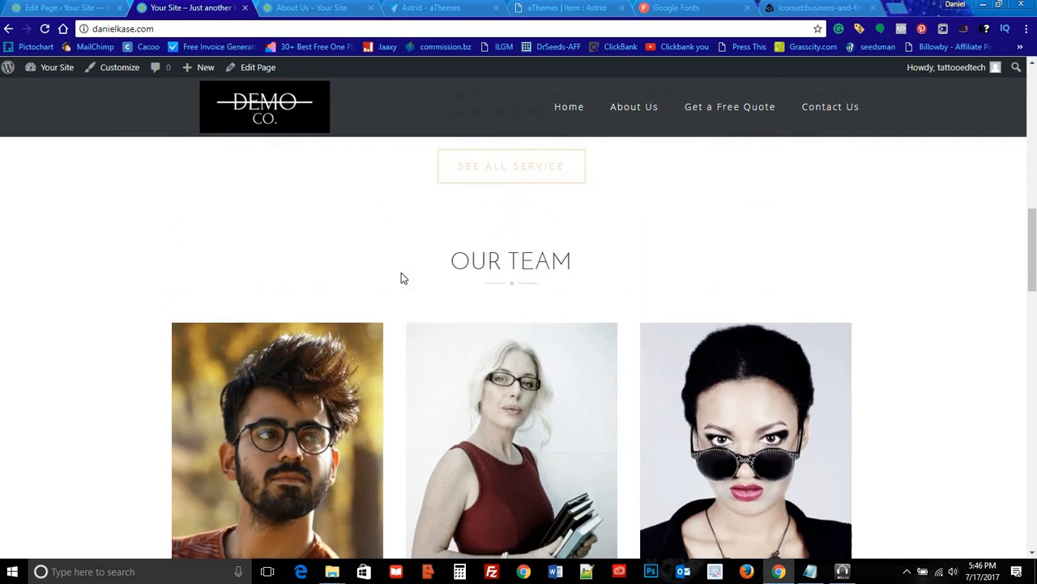
scroll(256, 360, "down", 9)
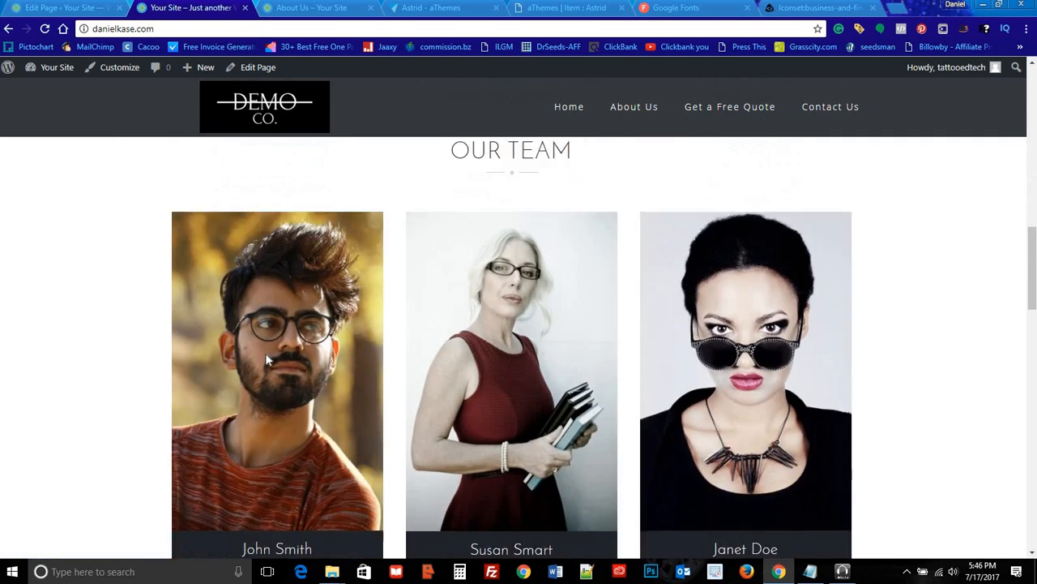
scroll(343, 363, "down", 8)
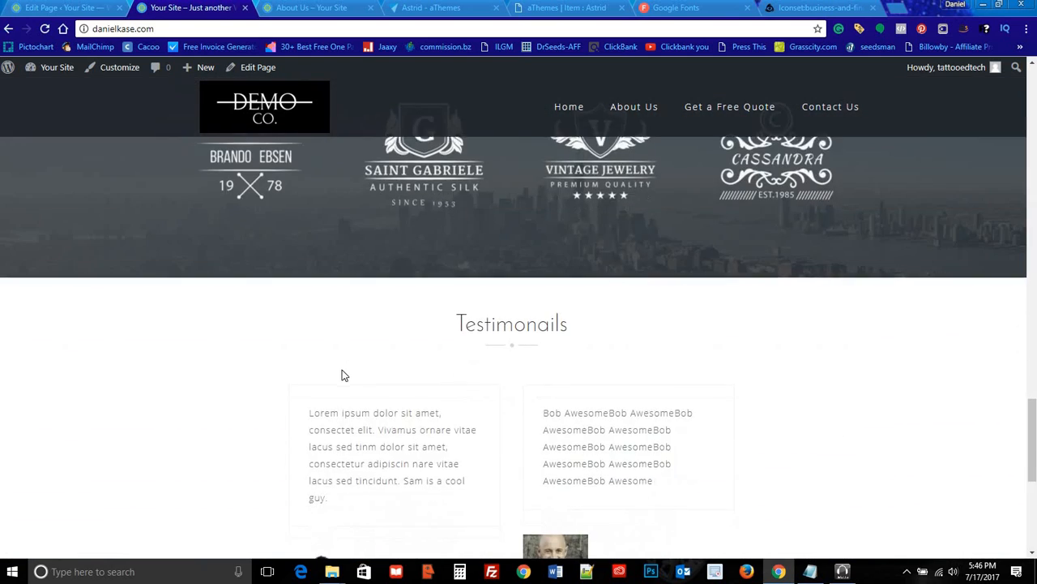
Step: Check the end of the home page, from the testimonials to the contact details and footer links
scroll(341, 372, "down", 3)
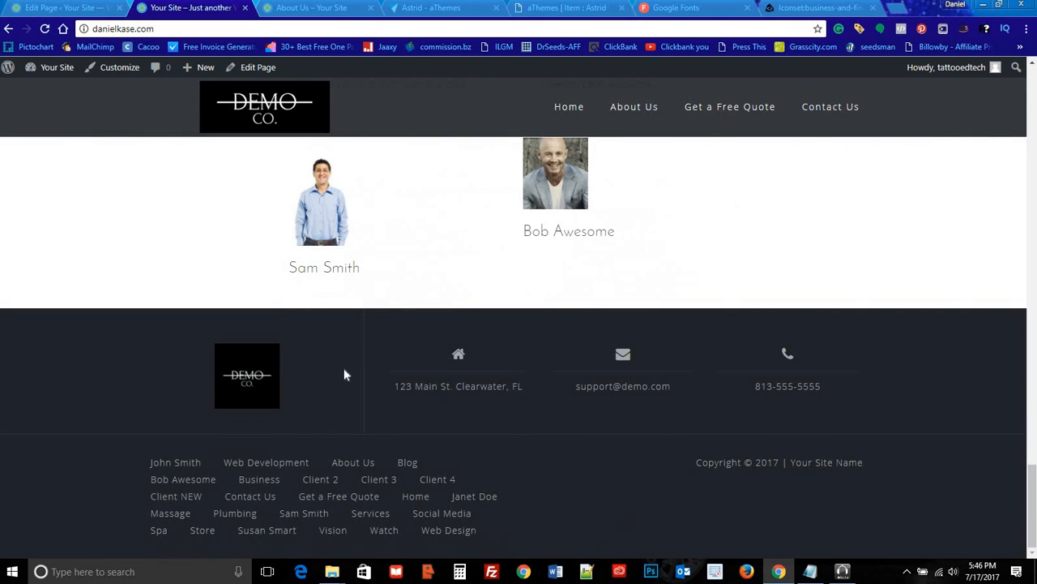
scroll(203, 211, "up", 2)
scroll(202, 211, "up", 5)
Step: Open the site's menu settings and check which menus are available and how Primary Nav is structured
left_click(65, 7)
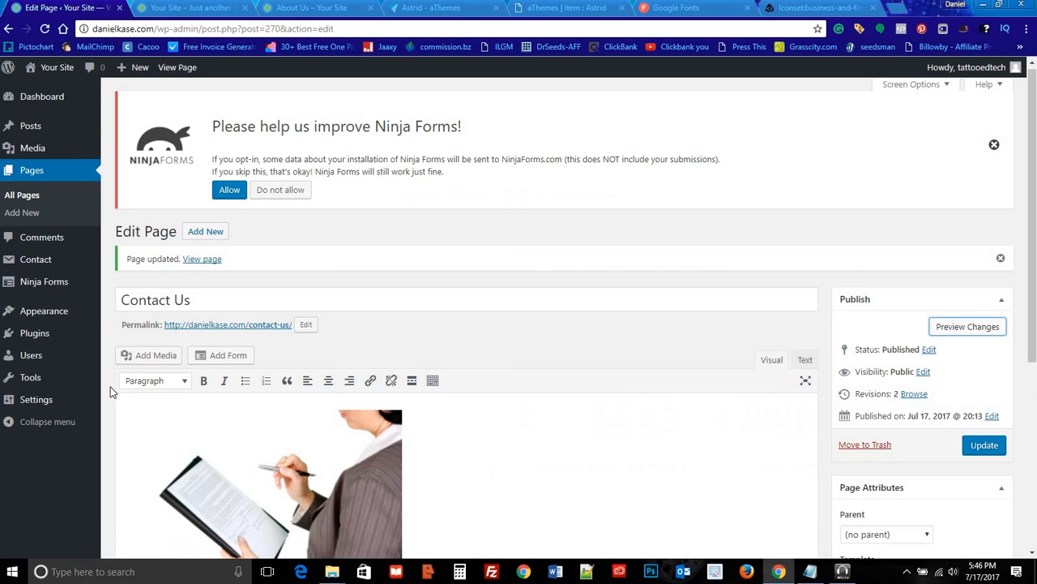
mouse_move(44, 312)
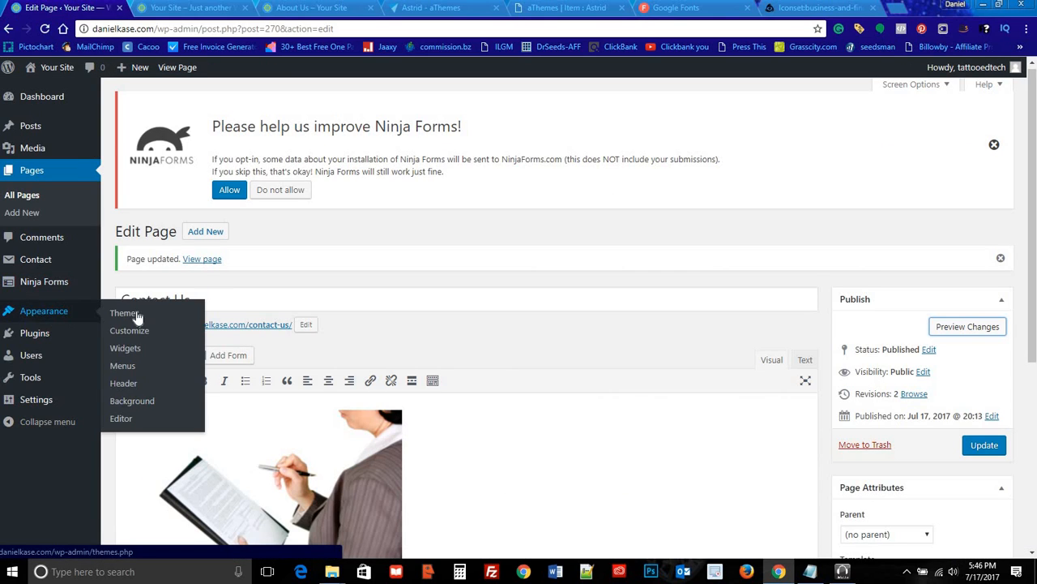
left_click(118, 365)
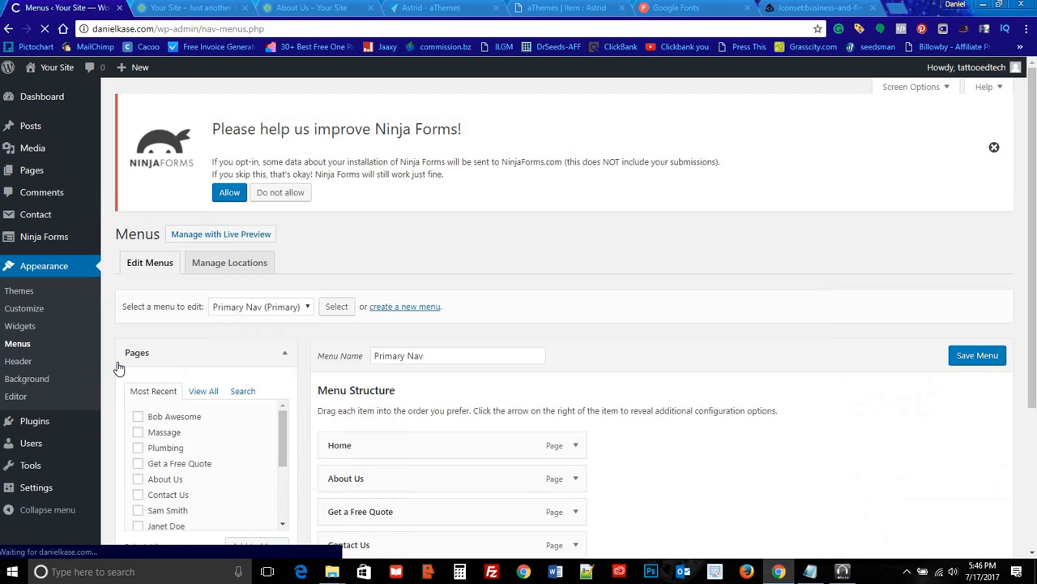
scroll(278, 282, "down", 3)
scroll(295, 247, "up", 2)
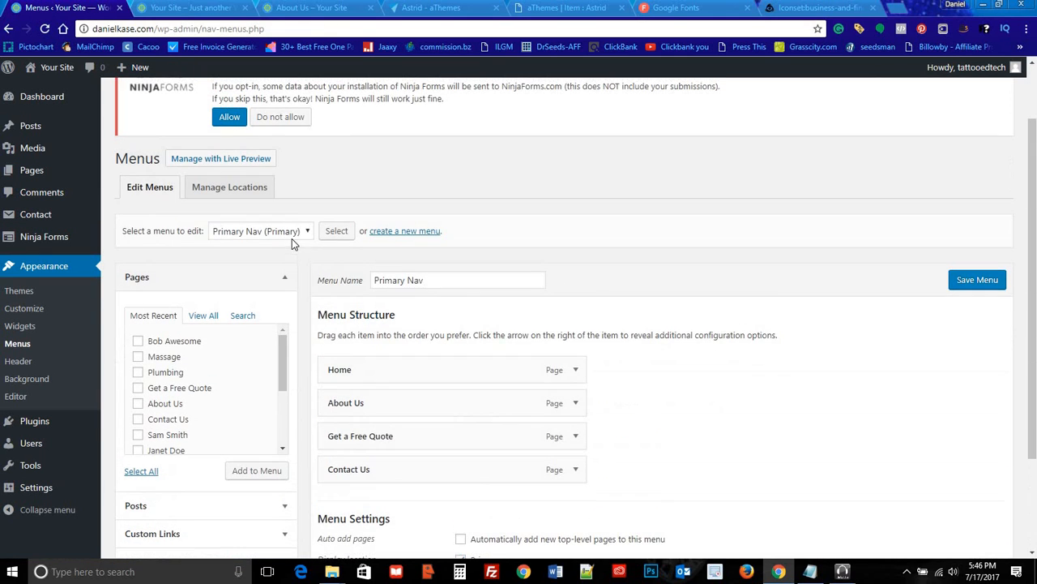
left_click(288, 234)
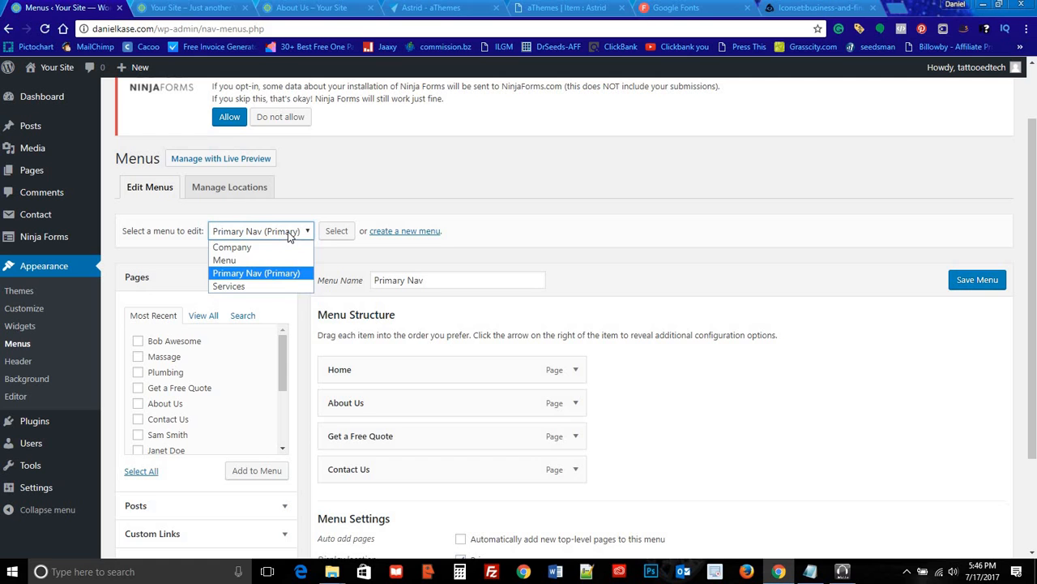
left_click(287, 234)
scroll(330, 261, "down", 2)
scroll(275, 247, "up", 2)
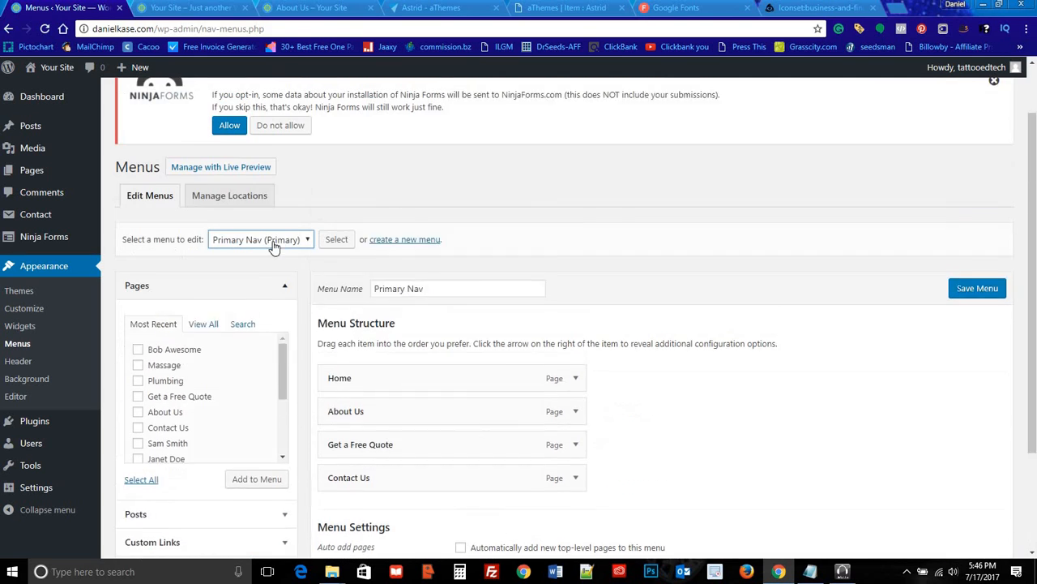
scroll(274, 247, "up", 1)
Step: Assign the Primary Nav menu to the Footer theme location and save the menu locations
left_click(238, 251)
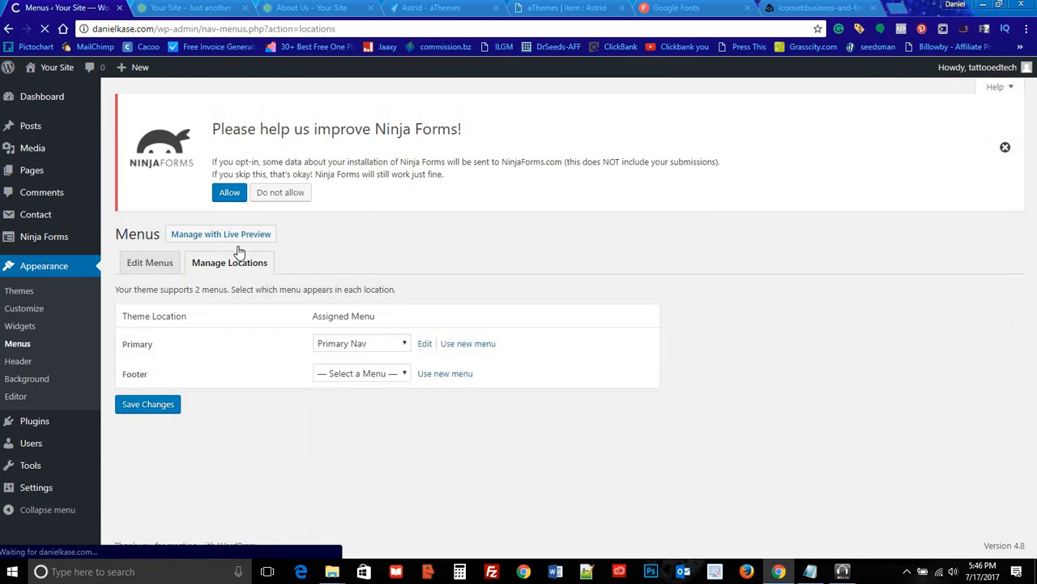
left_click(369, 374)
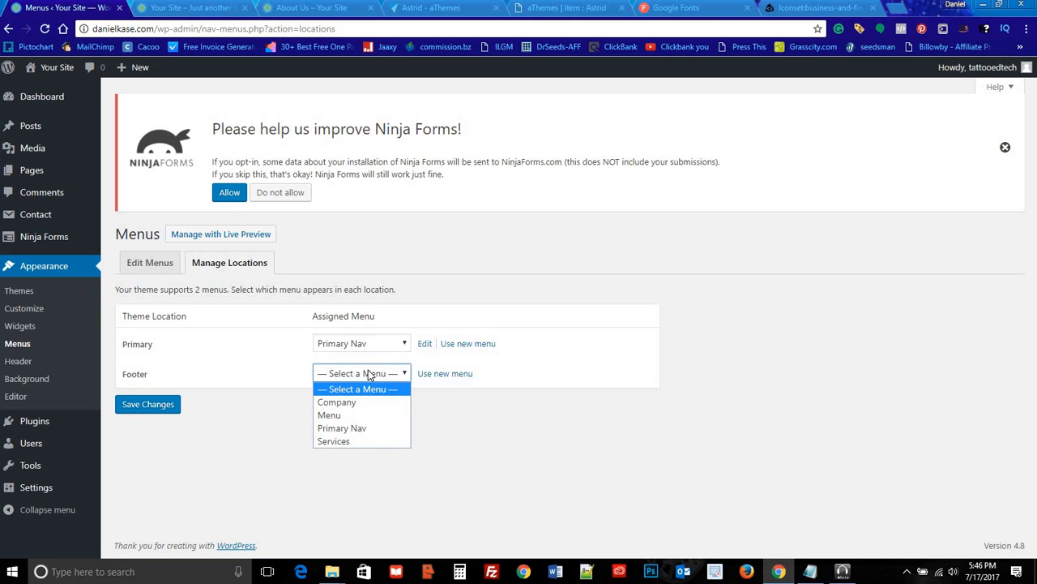
left_click(362, 429)
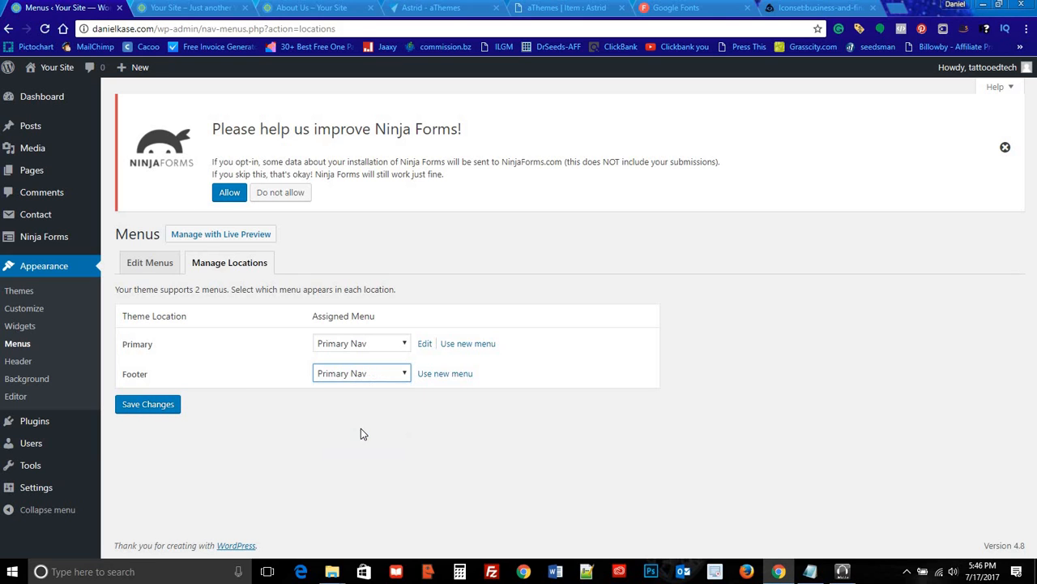
left_click(166, 405)
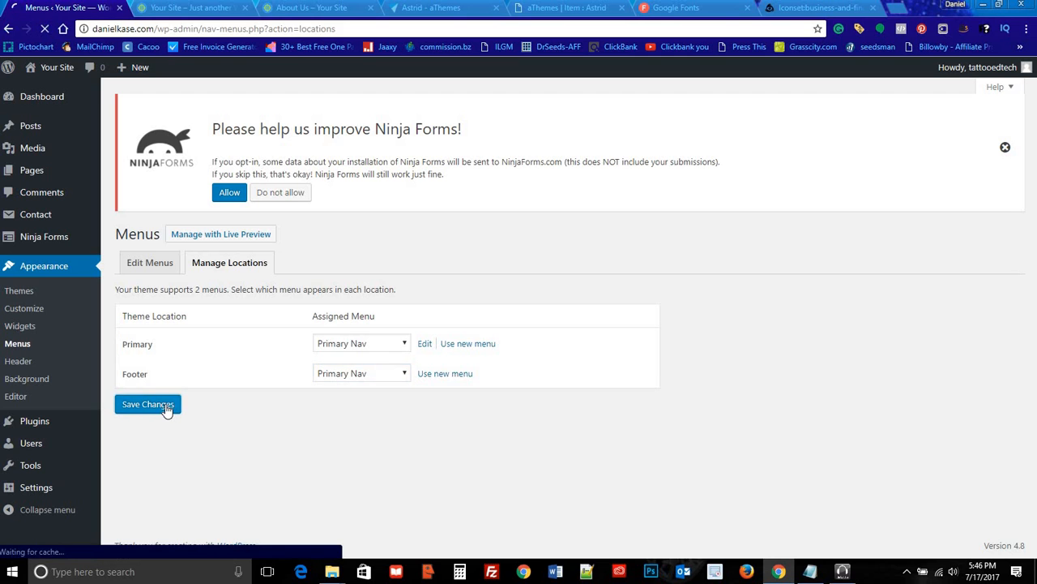
Step: Reload the site's home page and check the navigation links in its footer
left_click(206, 8)
left_click(45, 29)
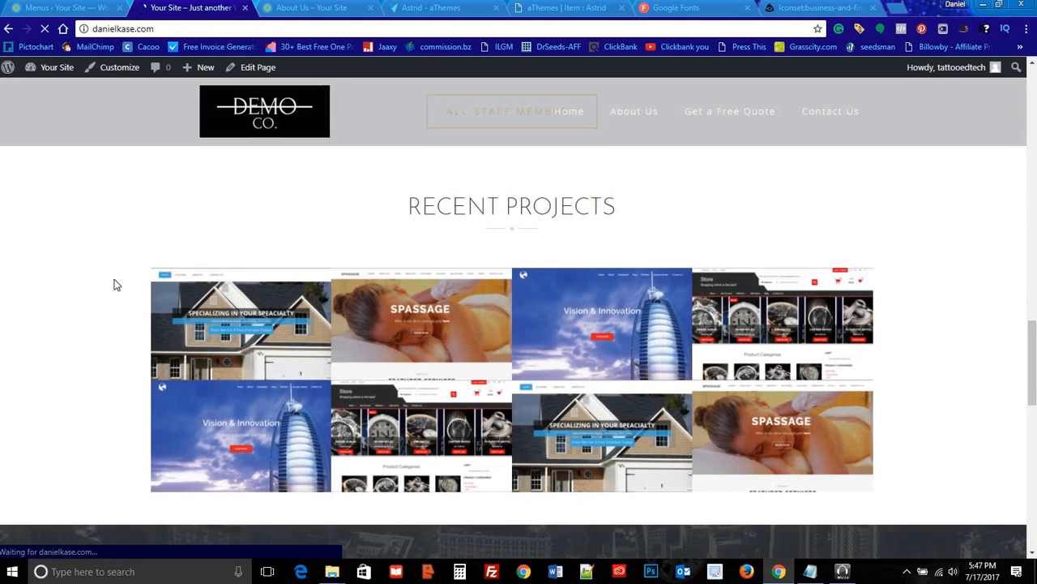
scroll(116, 285, "down", 4)
scroll(119, 288, "down", 6)
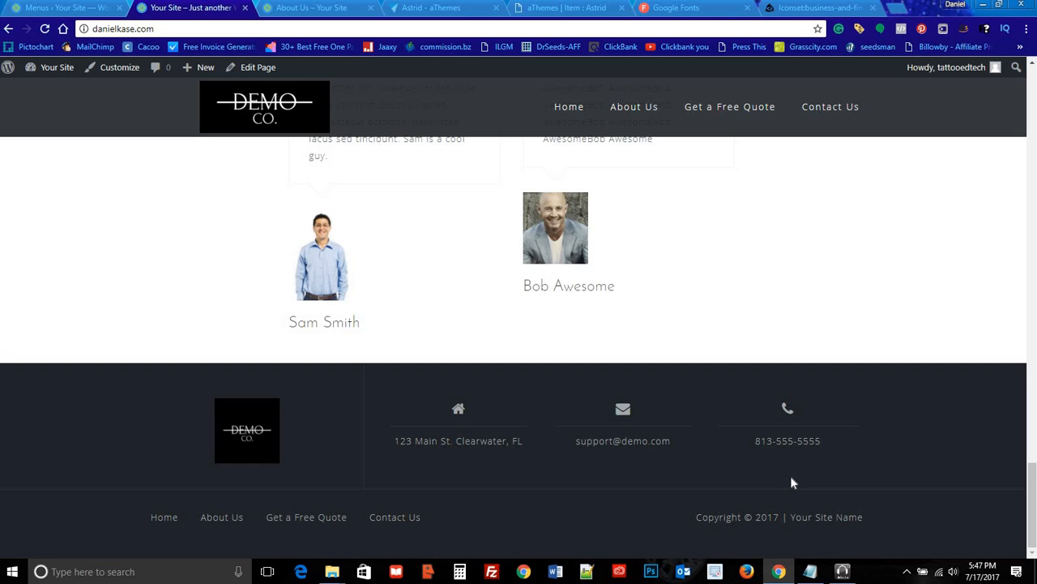
Step: Review the home page's services, team, recent projects, client logos and testimonials, ending at the header
scroll(707, 425, "up", 12)
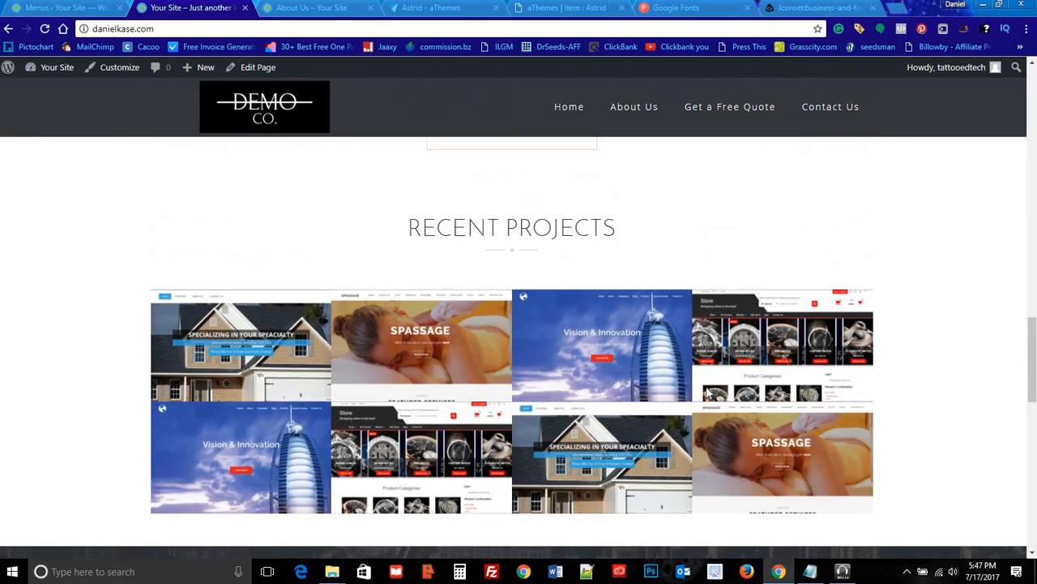
scroll(708, 389, "up", 10)
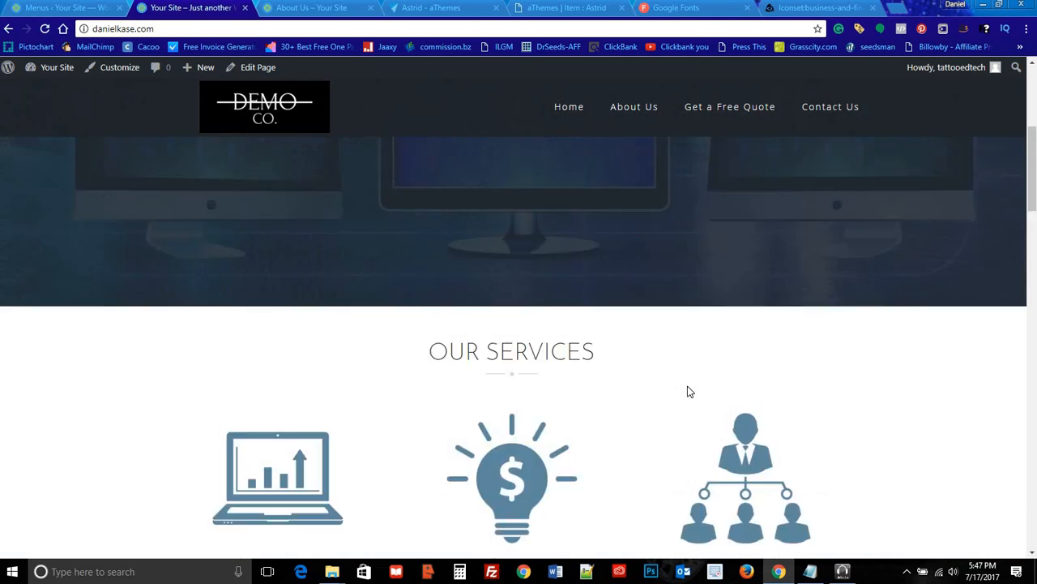
scroll(688, 389, "down", 5)
scroll(667, 388, "down", 6)
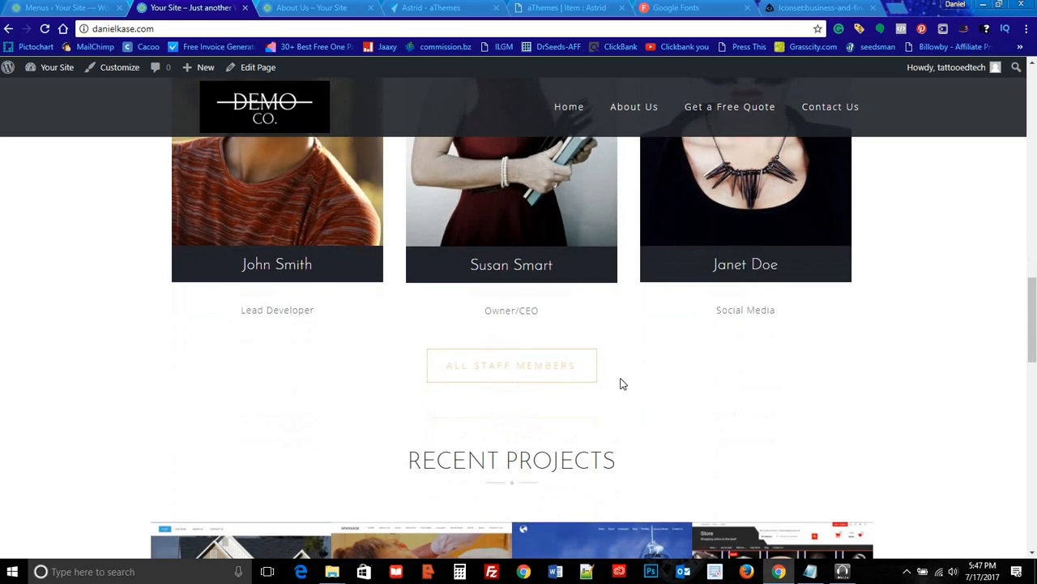
scroll(714, 391, "down", 3)
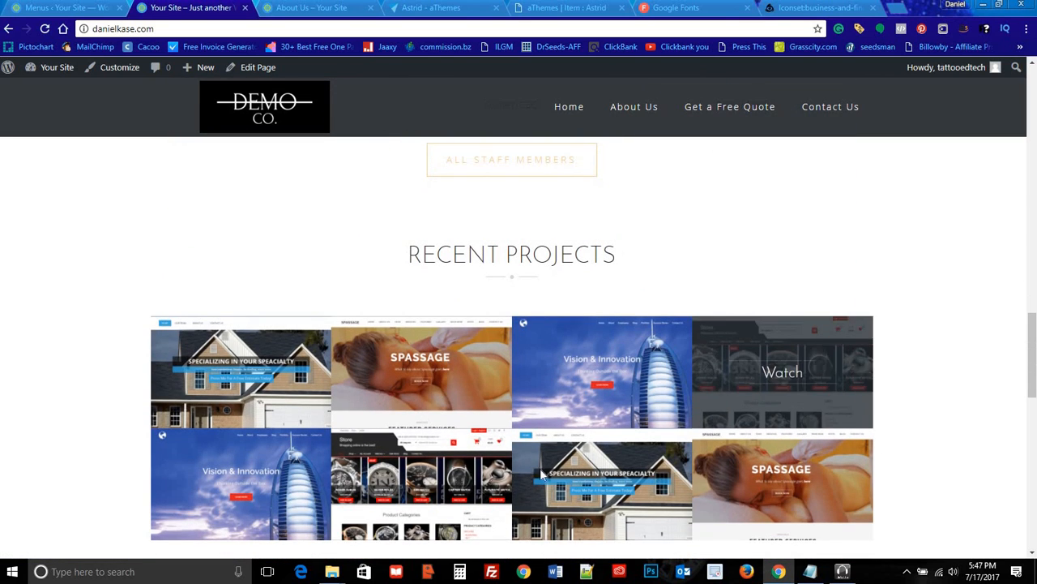
scroll(984, 393, "down", 4)
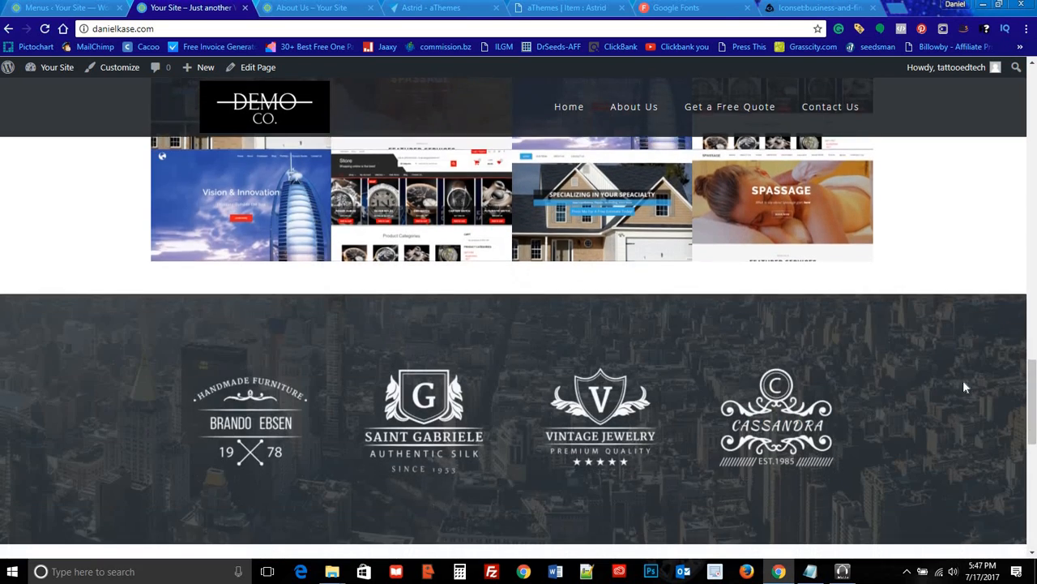
scroll(416, 342, "down", 10)
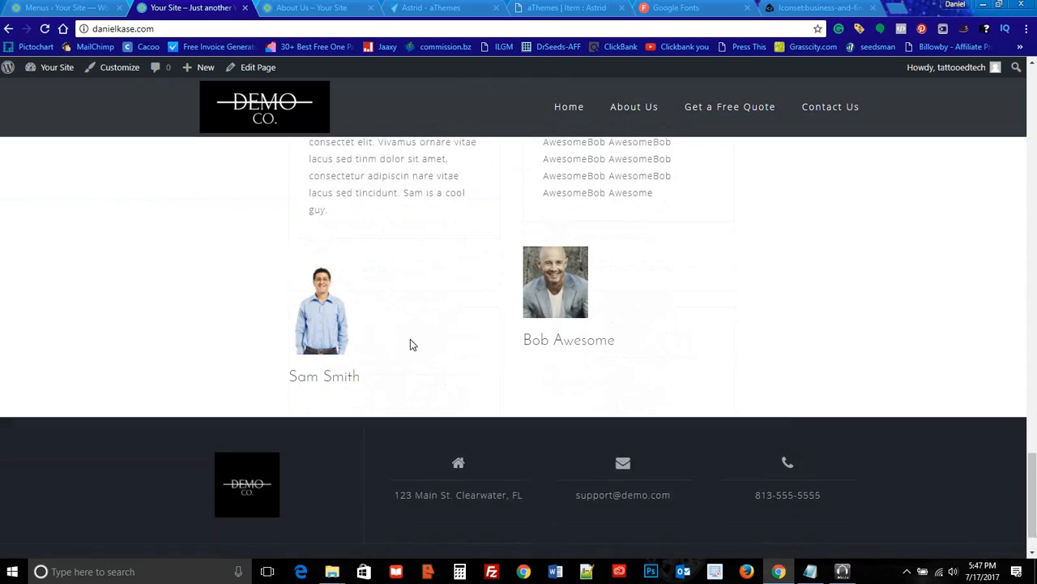
scroll(411, 331, "up", 15)
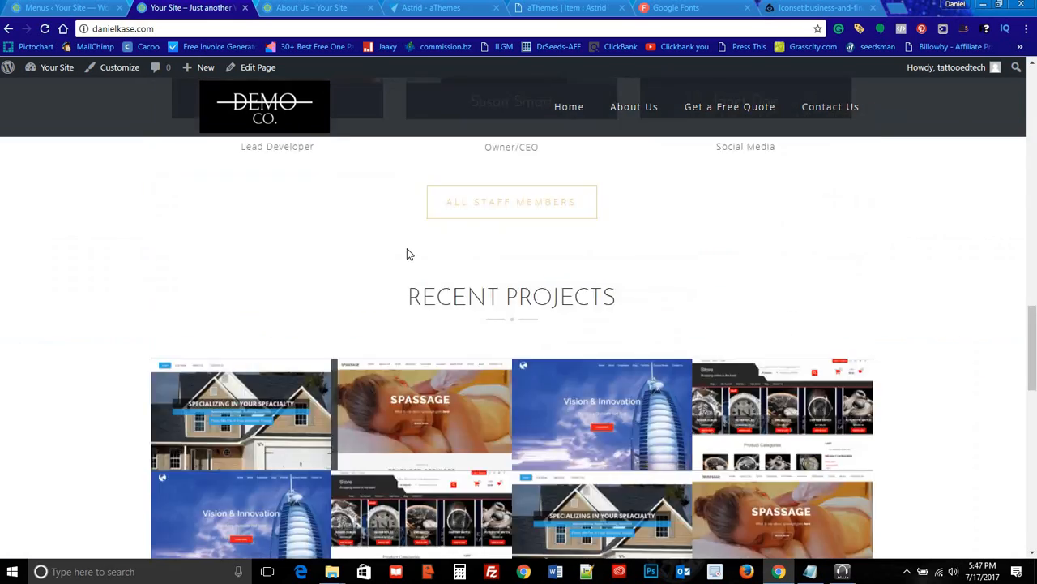
scroll(413, 250, "up", 5)
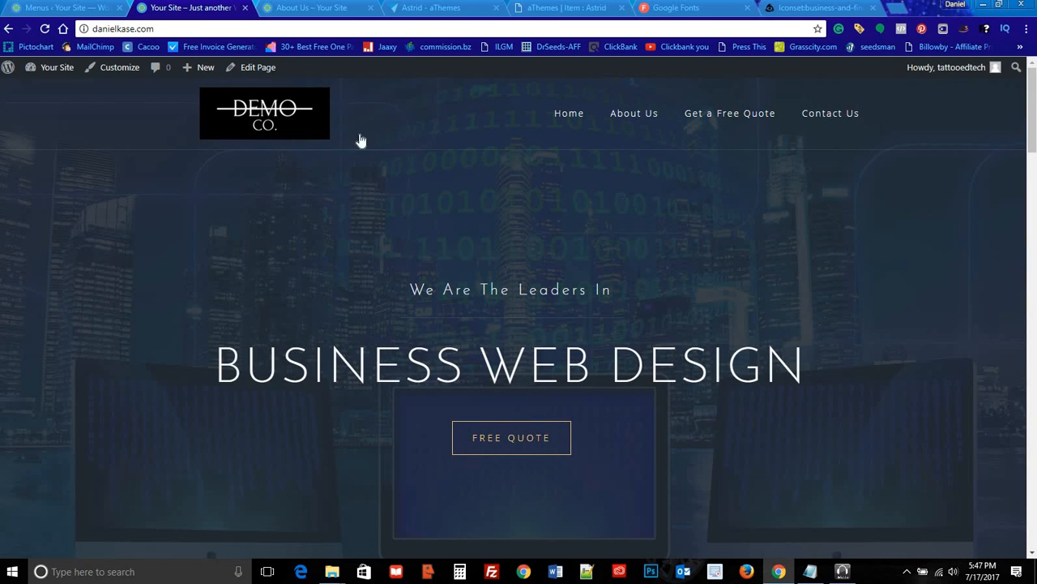
left_click(74, 8)
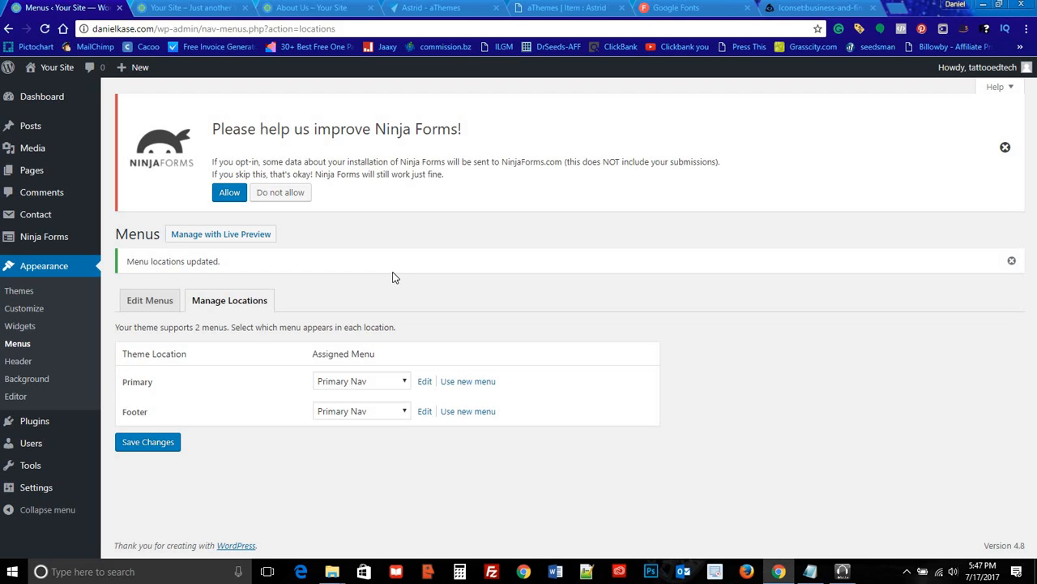
left_click(186, 10)
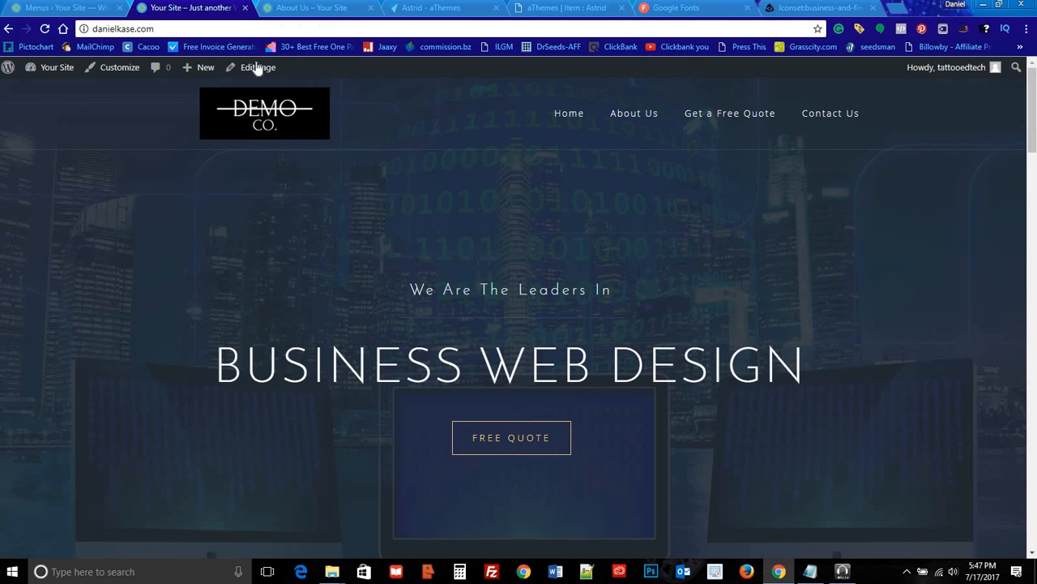
scroll(494, 300, "down", 10)
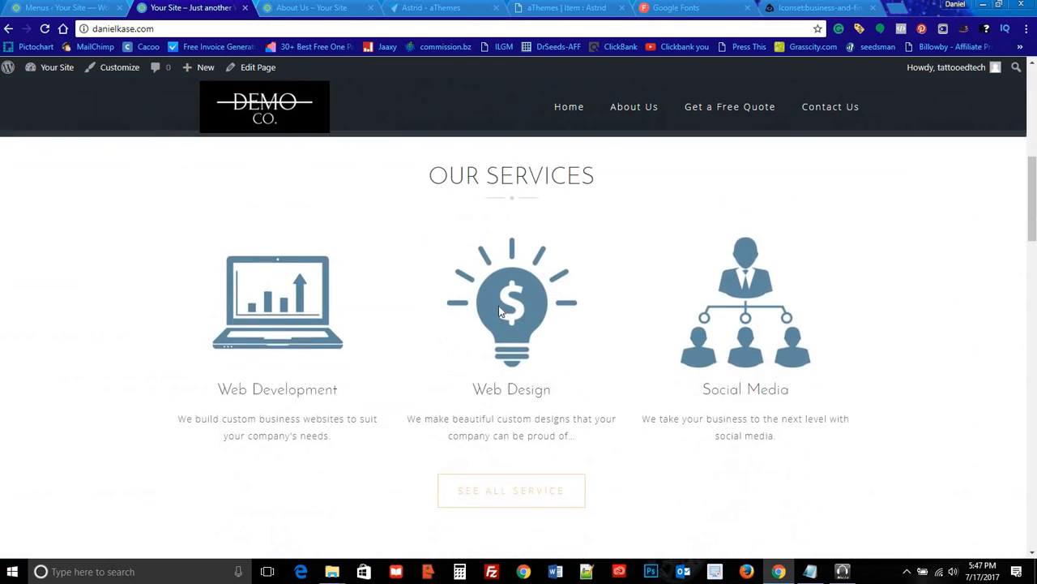
scroll(499, 307, "up", 5)
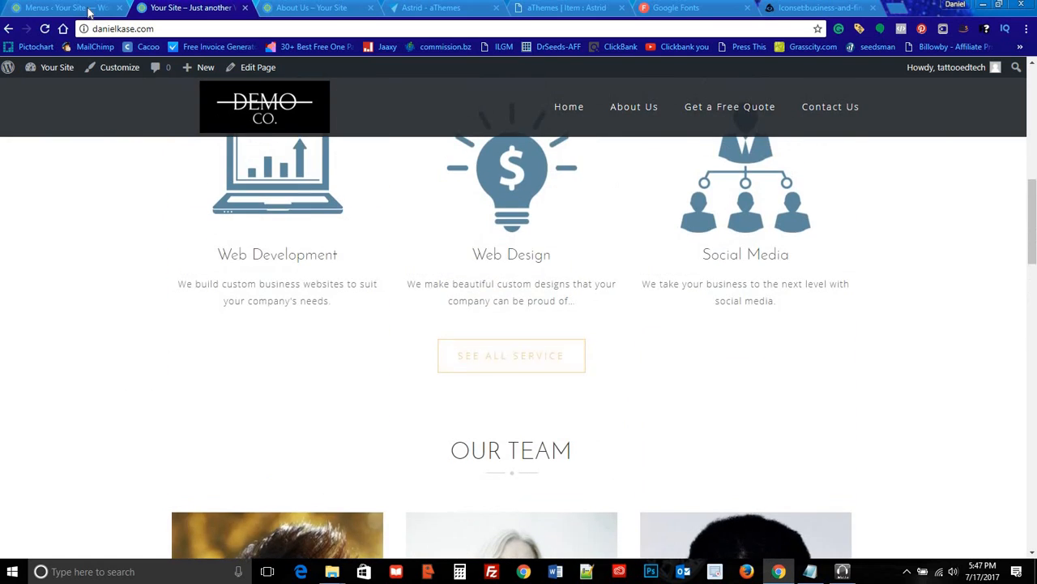
Step: Open the site's widget settings and look over the widgets assigned to the Sidebar area
left_click(87, 10)
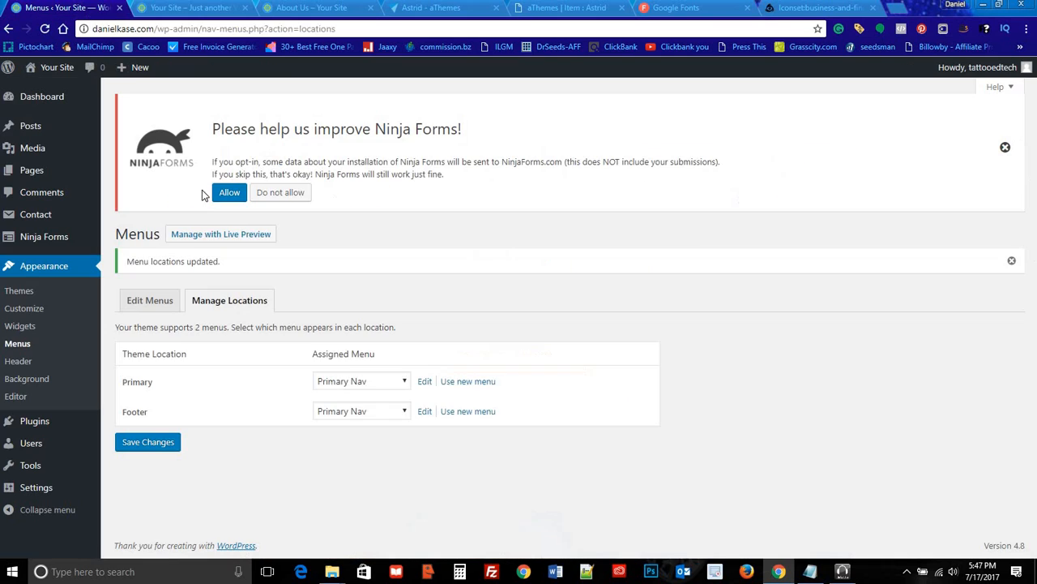
left_click(19, 326)
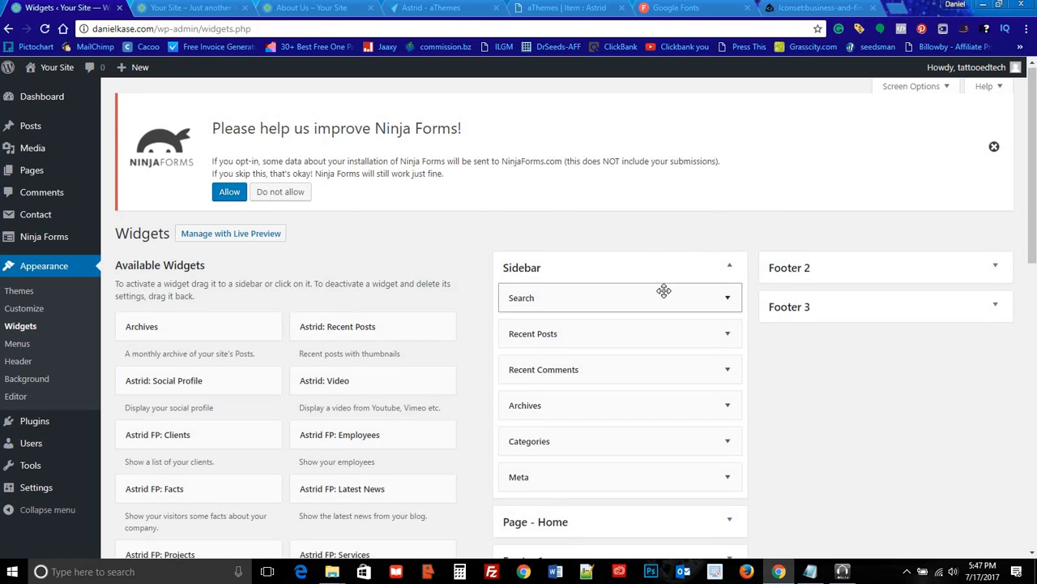
scroll(664, 290, "down", 2)
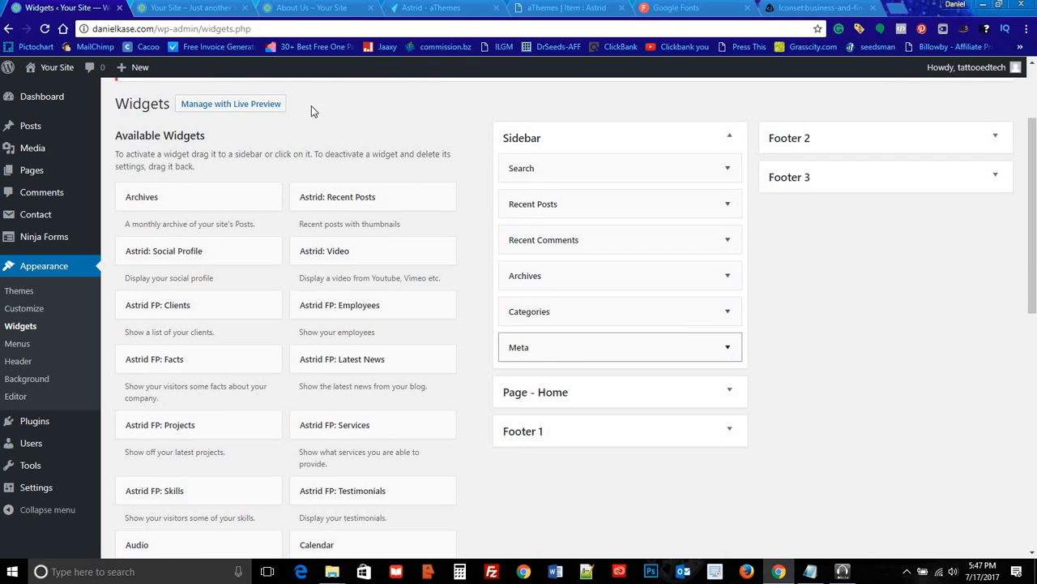
Step: Visit the About Us page and examine its sidebar from the search box through the Meta section
left_click(195, 7)
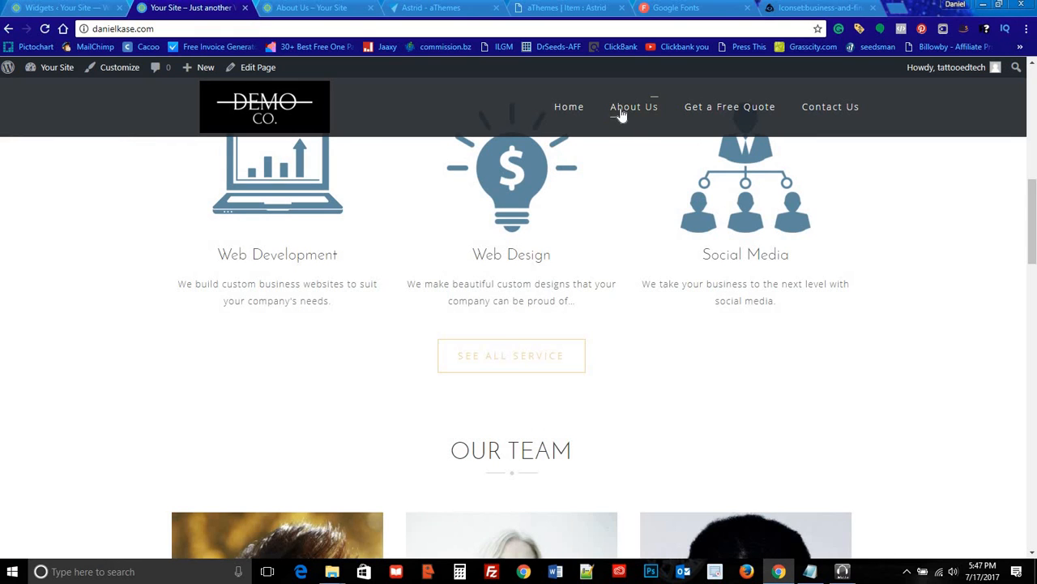
left_click(621, 112)
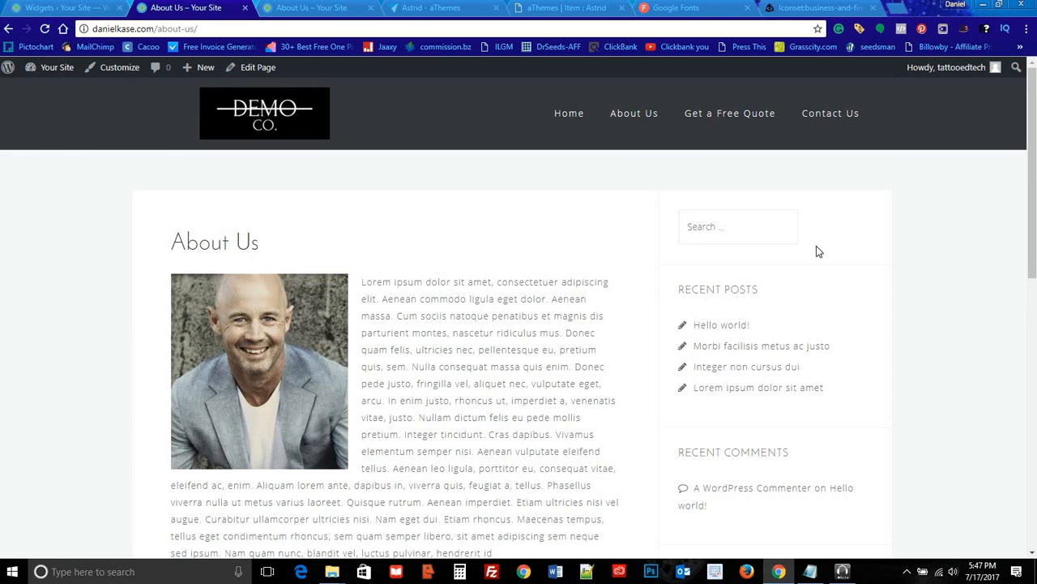
scroll(811, 259, "down", 5)
scroll(807, 277, "down", 3)
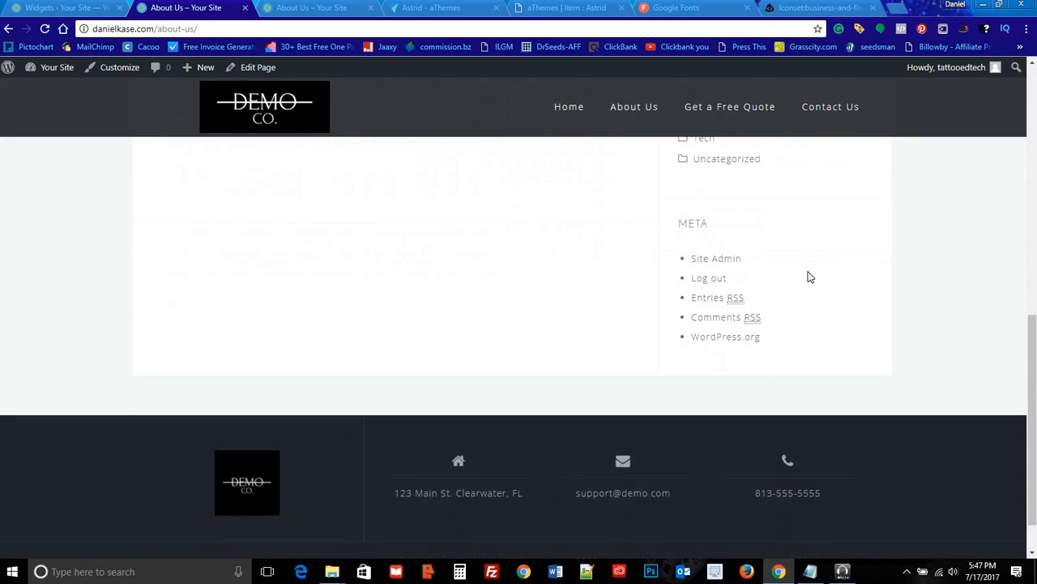
scroll(742, 291, "up", 2)
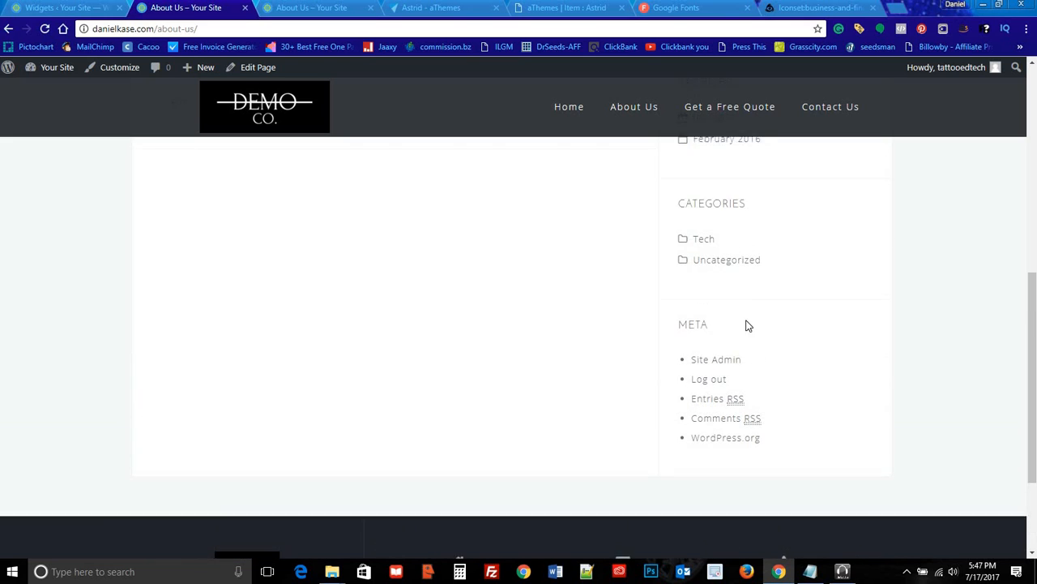
scroll(799, 377, "up", 2)
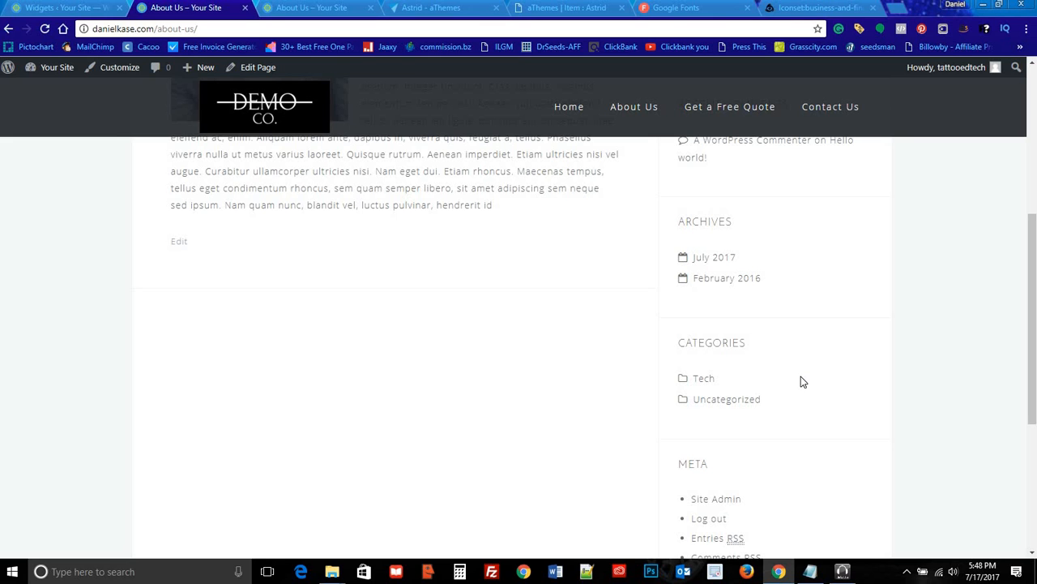
Step: Delete the Meta widget from the Sidebar widget area
left_click(53, 7)
left_click(725, 350)
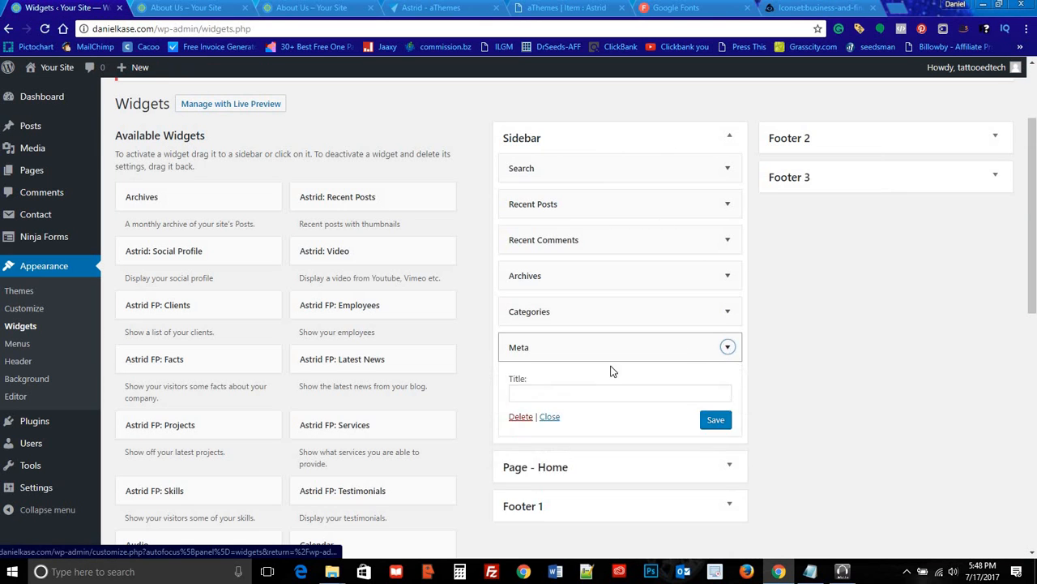
left_click(519, 419)
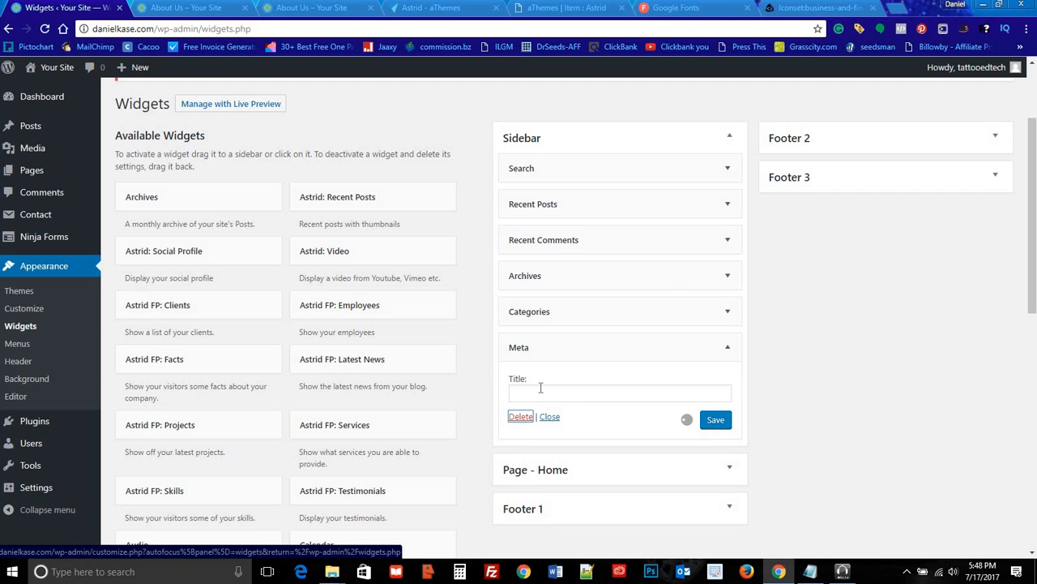
Step: Delete the Archives and Recent Comments widgets from the Sidebar widget area
left_click(723, 278)
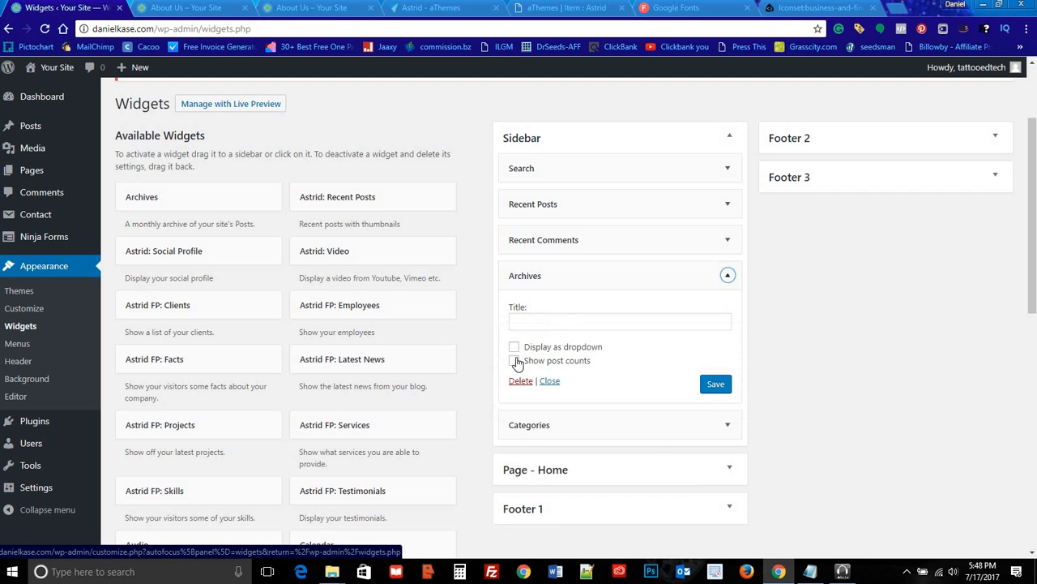
left_click(519, 380)
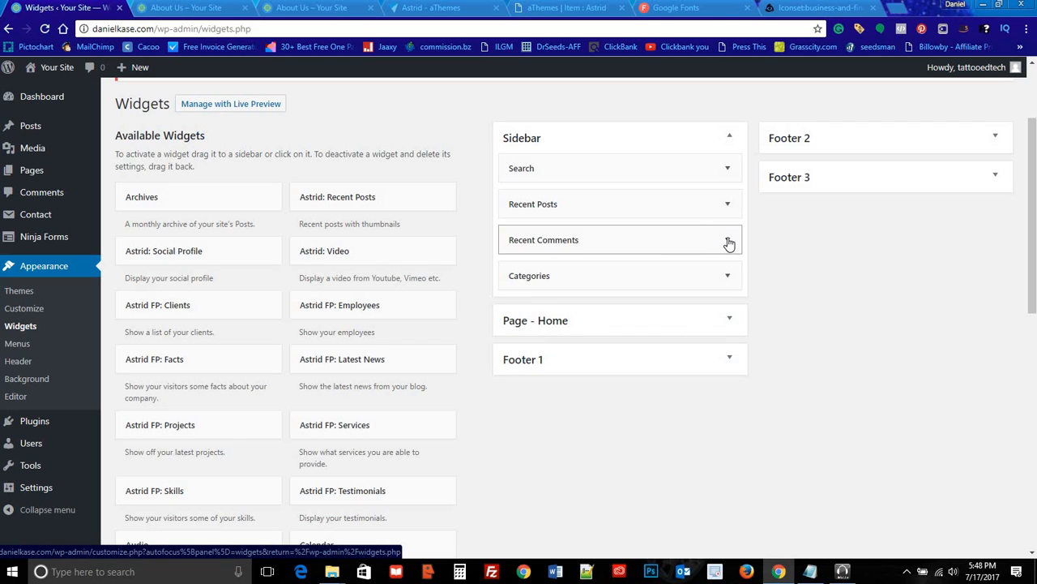
left_click(729, 242)
left_click(520, 337)
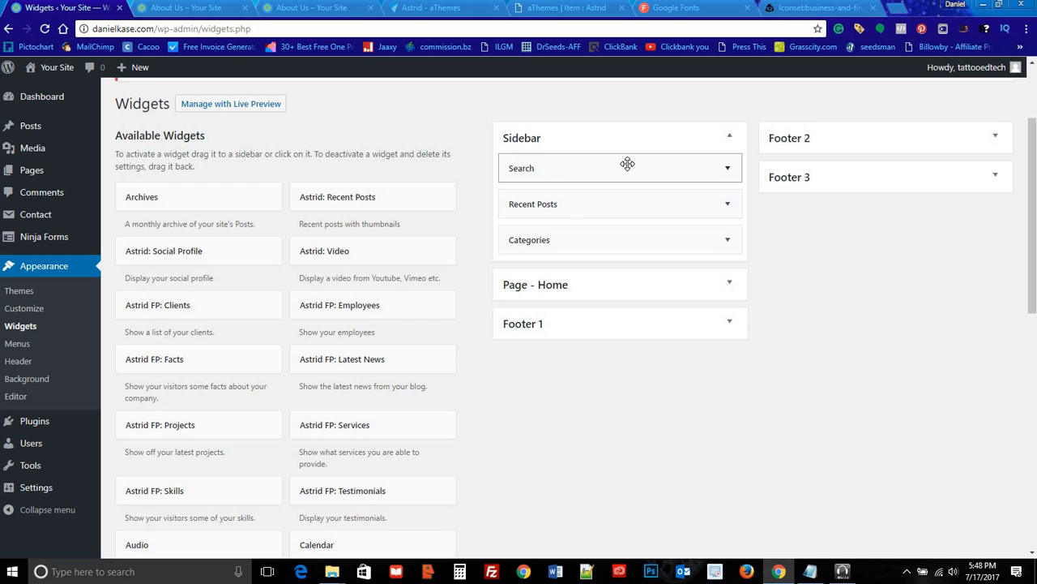
Step: Reload the About Us page and check its sidebar from the Categories section up to the search box
left_click(203, 9)
key("F5")
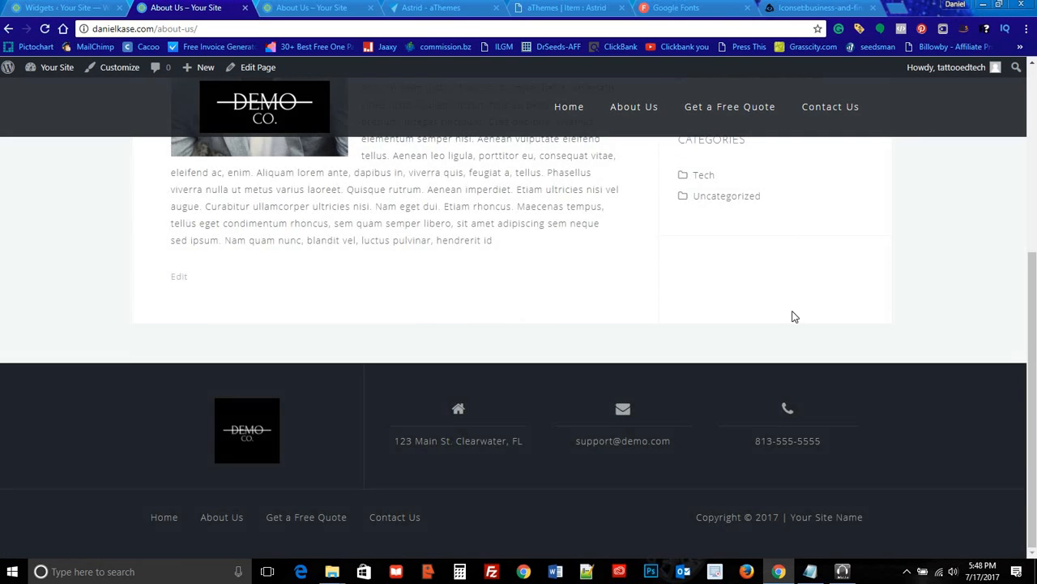
scroll(791, 317, "up", 4)
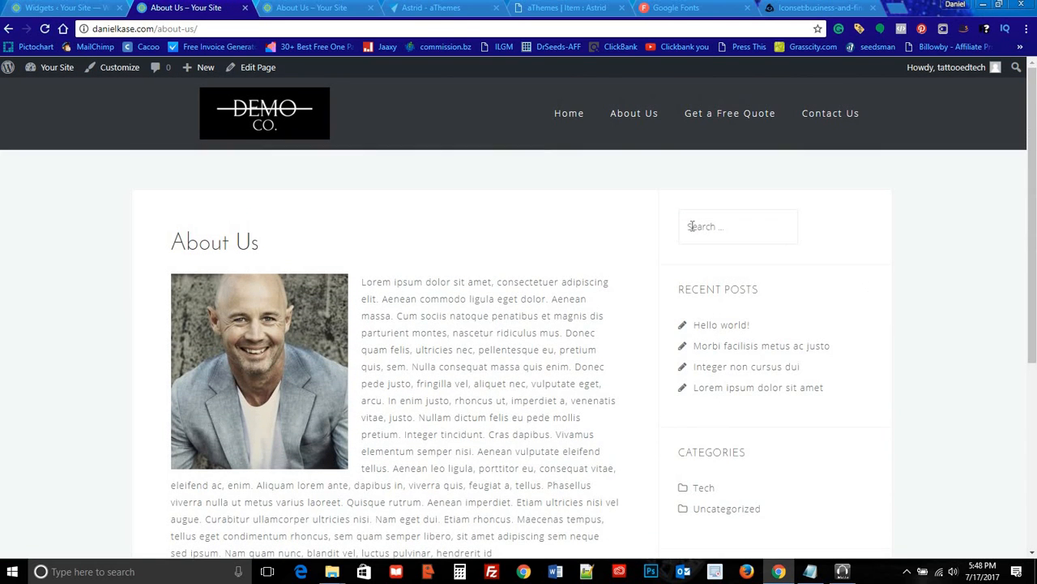
Step: Give the Sidebar's Search widget the title Search, save it and reload the About Us page
left_click(93, 12)
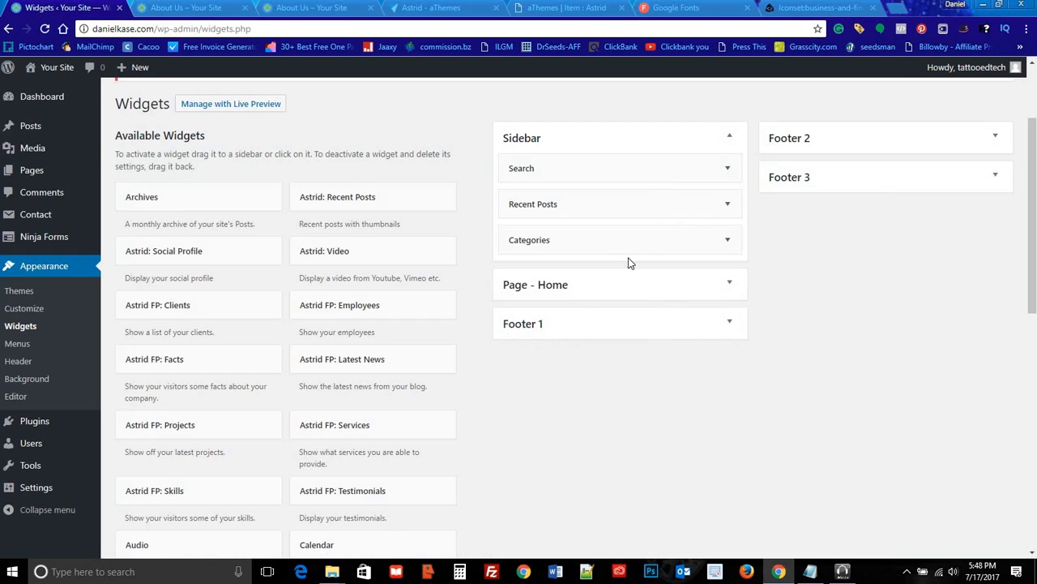
left_click(727, 167)
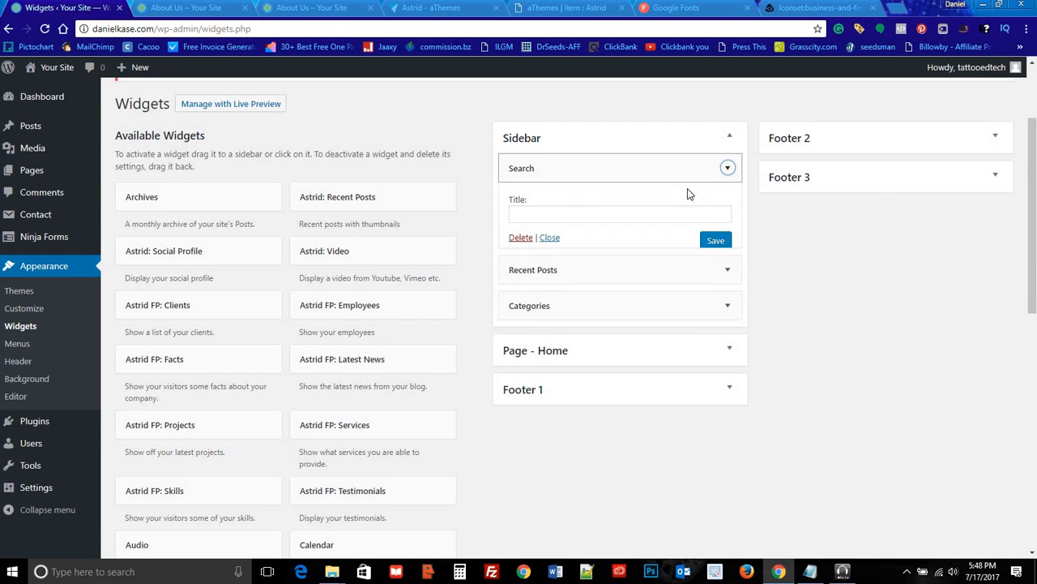
left_click(561, 211)
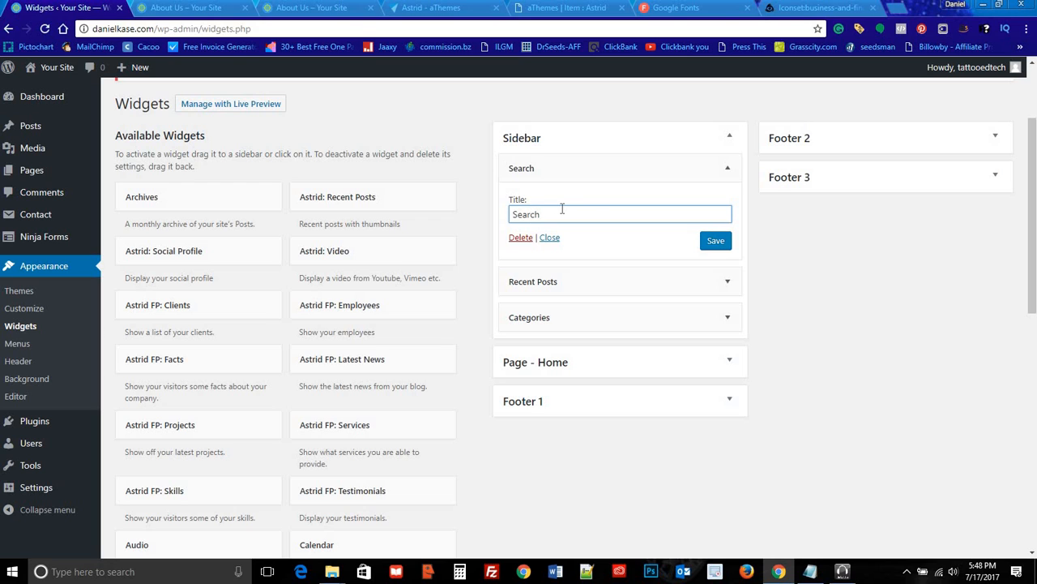
left_click(706, 242)
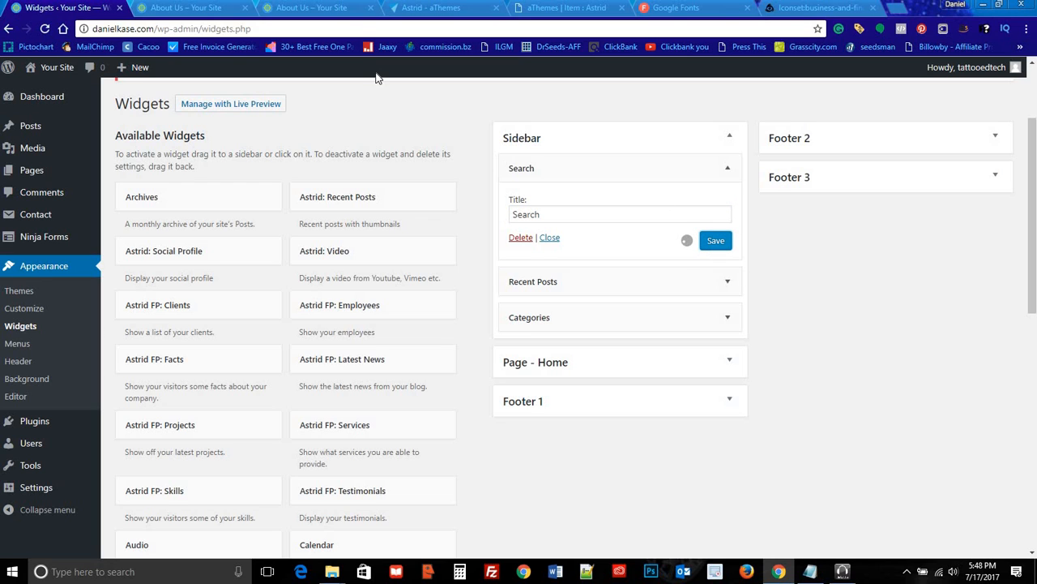
left_click(186, 8)
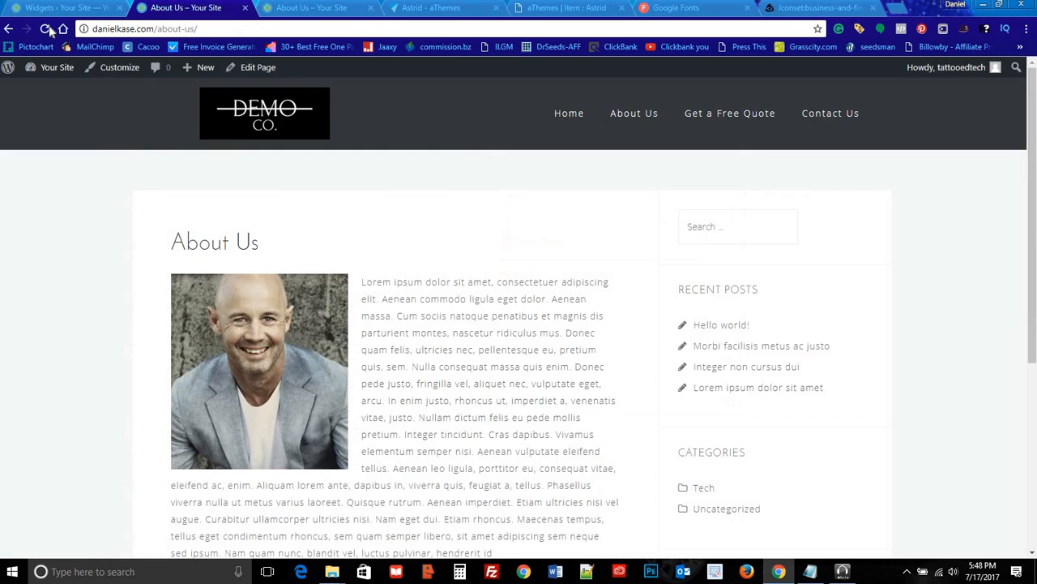
left_click(46, 29)
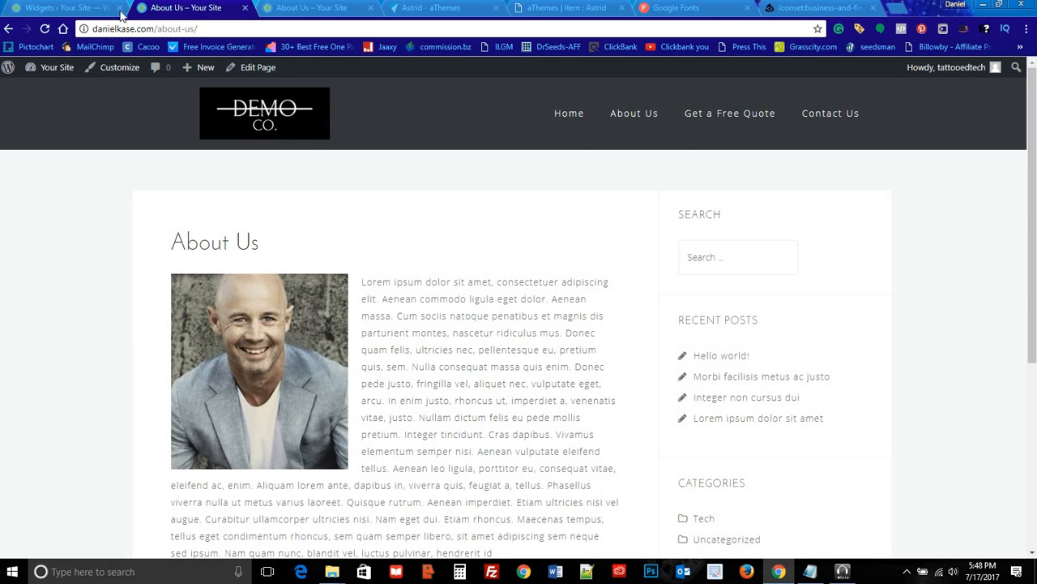
Step: Collapse the Search widget and move it below Categories in the Sidebar widget area
left_click(90, 8)
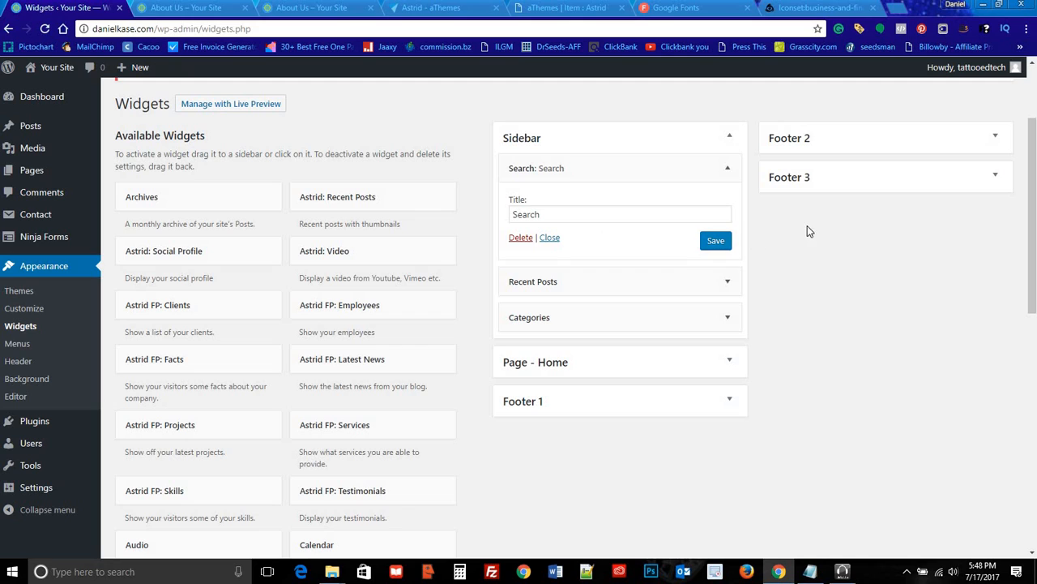
left_click(727, 167)
left_click_drag(612, 174, 625, 243)
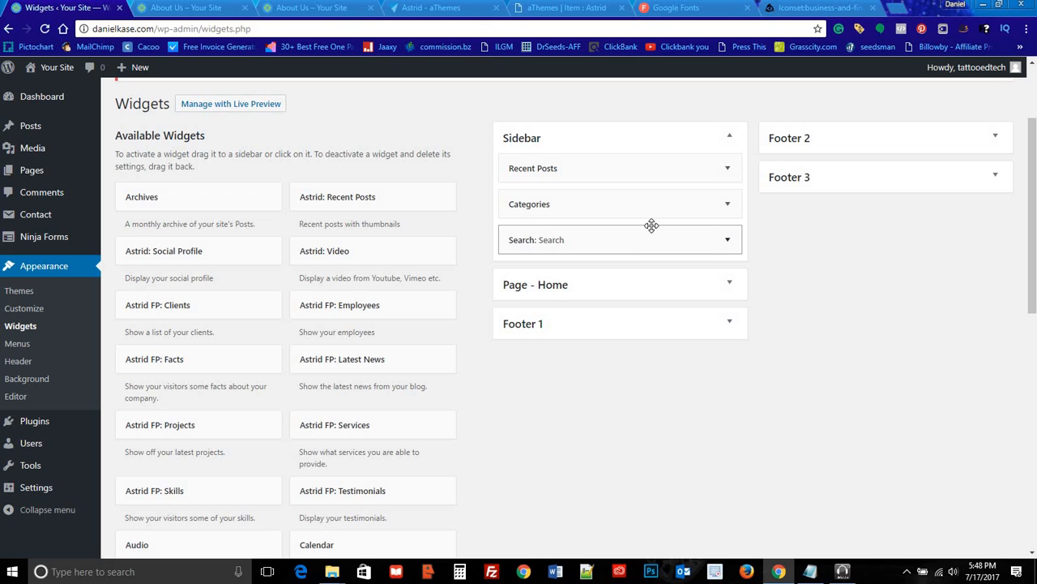
Step: Reload the About Us page and check the order of its sidebar sections
left_click(185, 7)
left_click(45, 28)
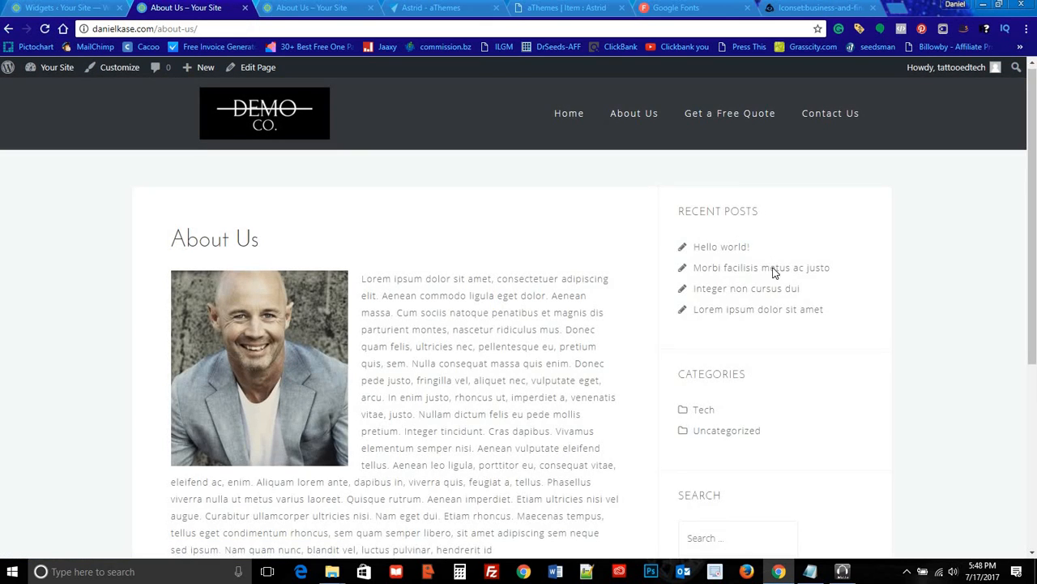
scroll(770, 292, "down", 3)
scroll(753, 303, "up", 4)
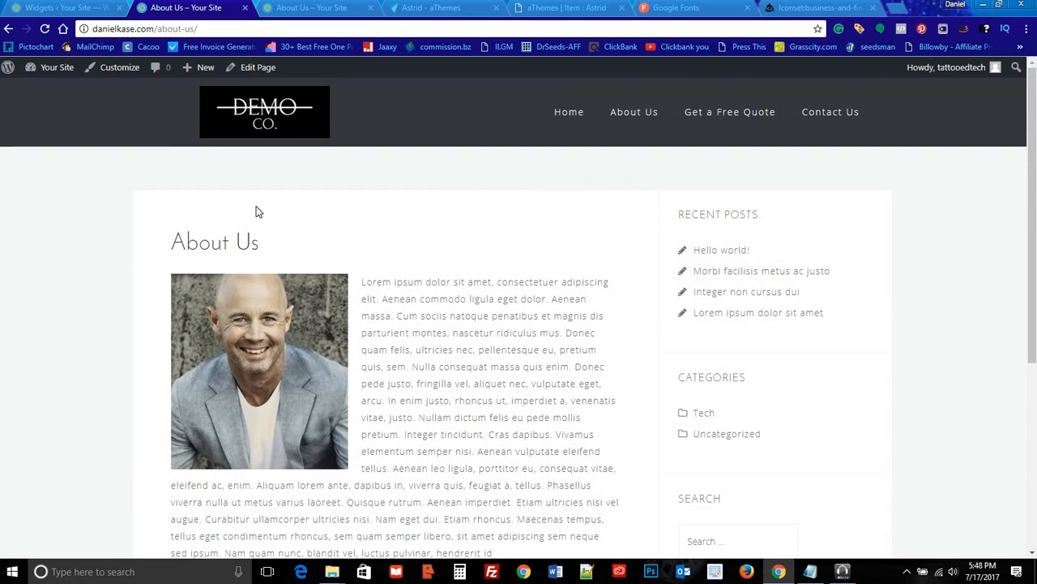
Step: Open the theme customizer's Fonts settings and look over the body and headings font fields and the size options
left_click(95, 13)
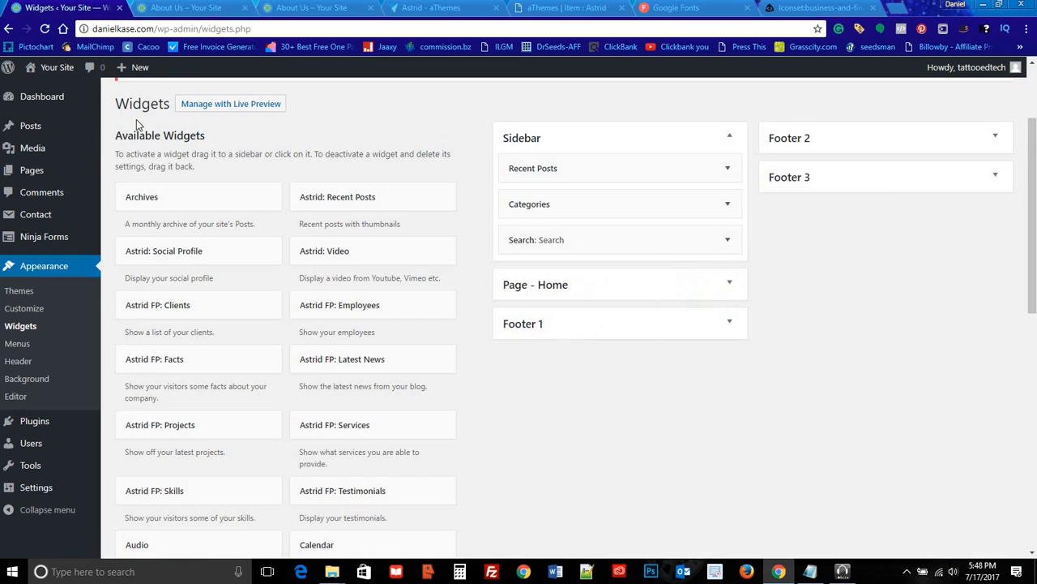
left_click(30, 308)
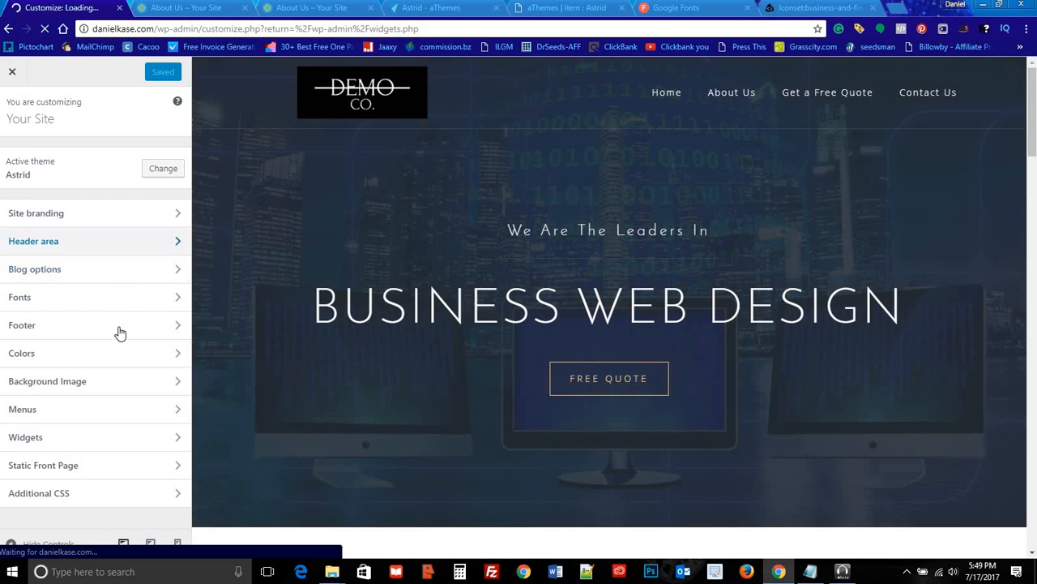
left_click(73, 298)
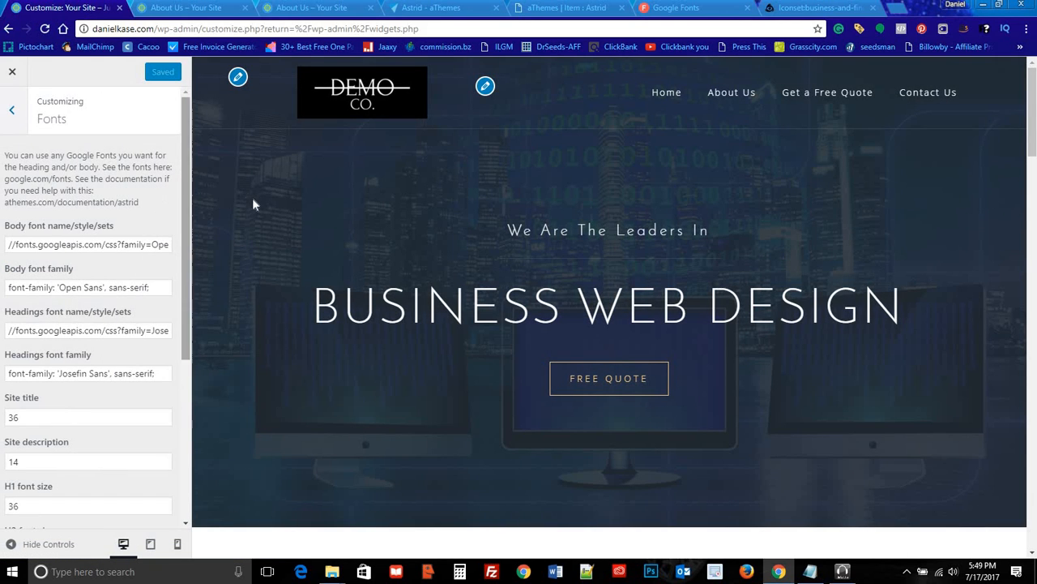
scroll(254, 202, "down", 3)
scroll(262, 208, "up", 3)
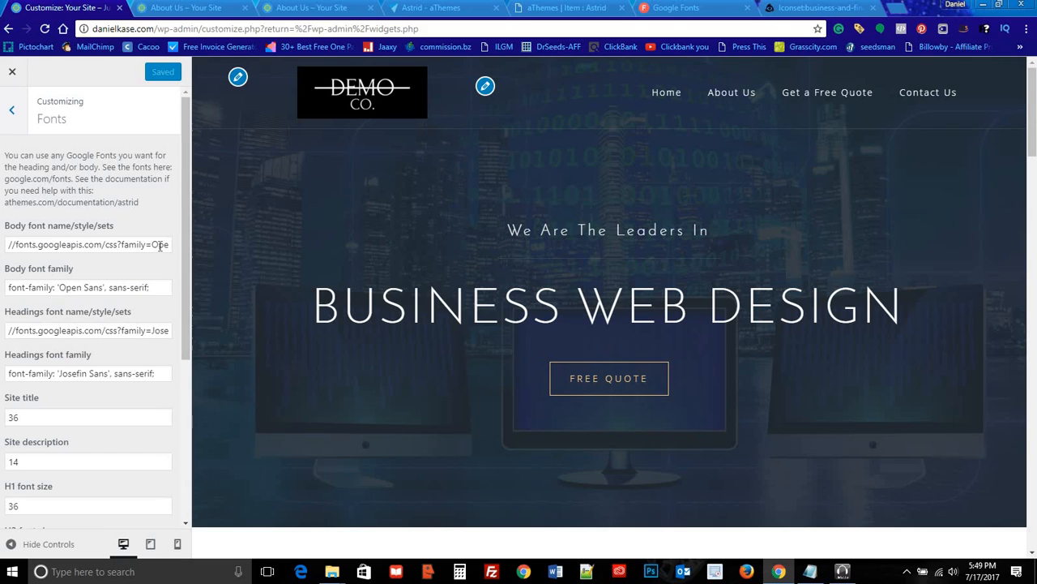
scroll(156, 266, "down", 2)
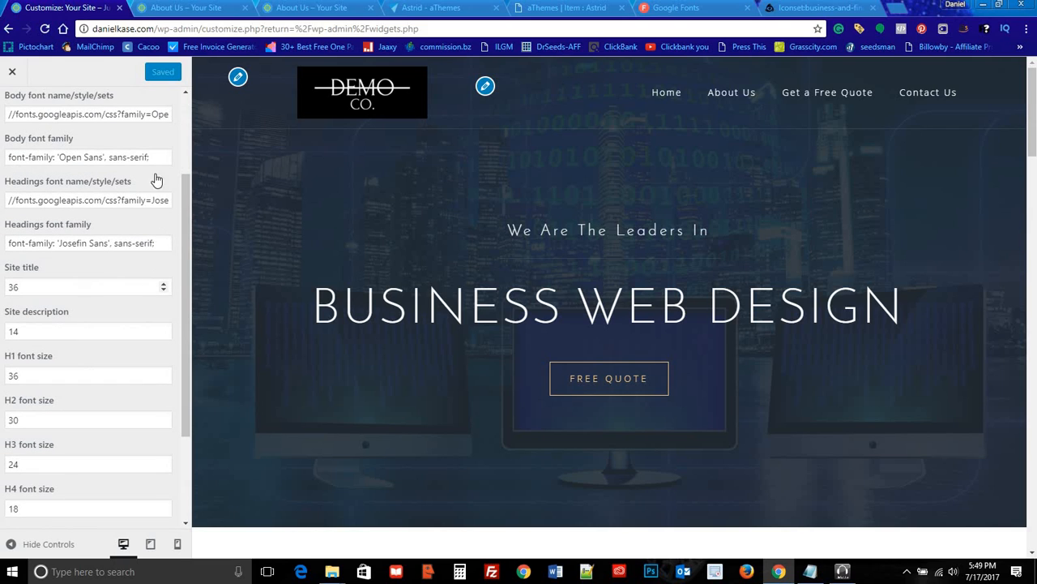
scroll(81, 179, "up", 1)
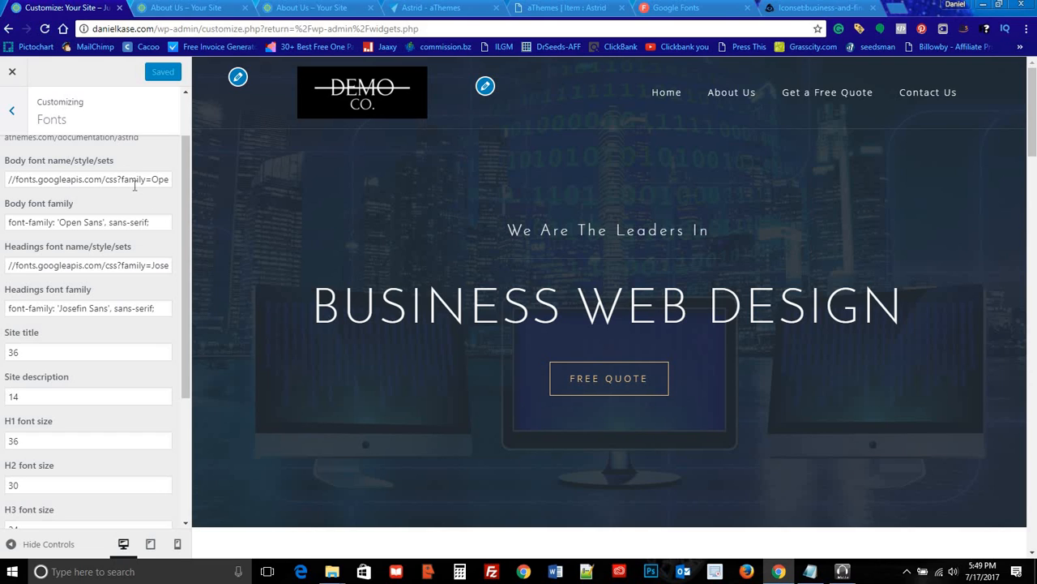
scroll(142, 194, "down", 2)
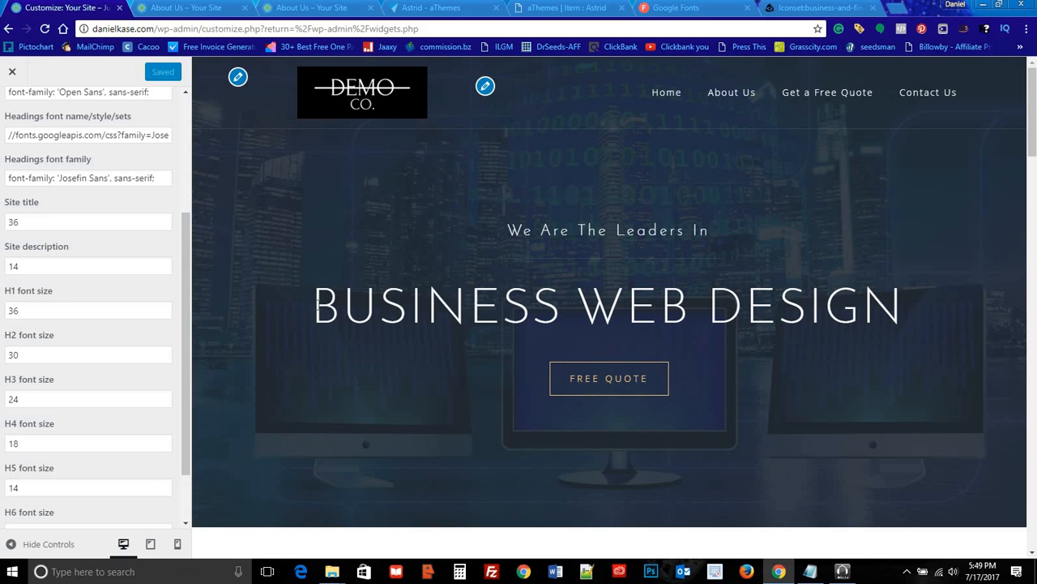
Step: Try an H1 font size of 37 for the headings and set it back to 36
left_click_drag(312, 307, 145, 305)
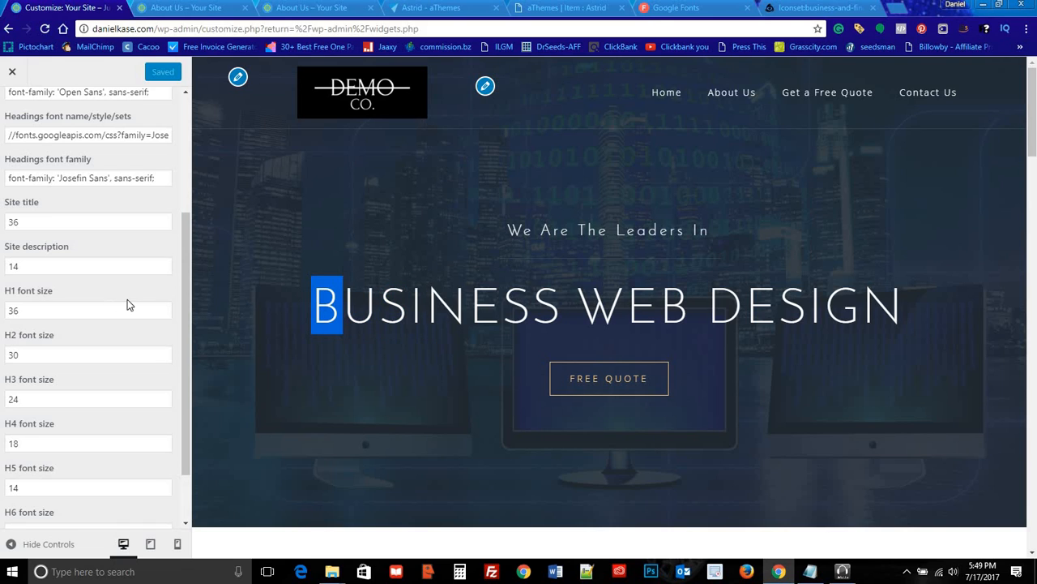
left_click(163, 309)
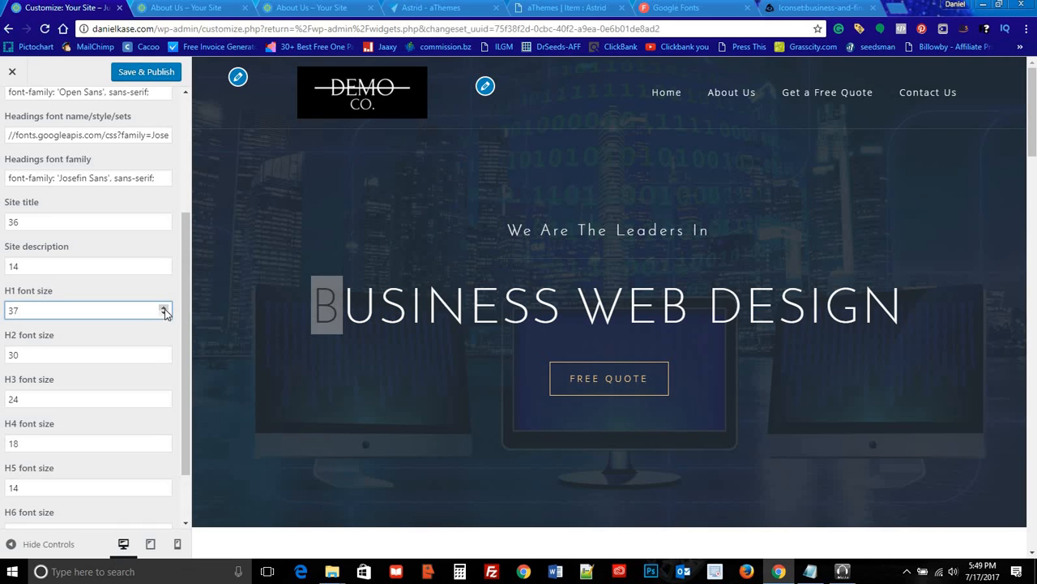
left_click(163, 313)
Step: Examine the remaining heading and body font size fields alongside the services and team sections in the home page preview
scroll(59, 355, "down", 1)
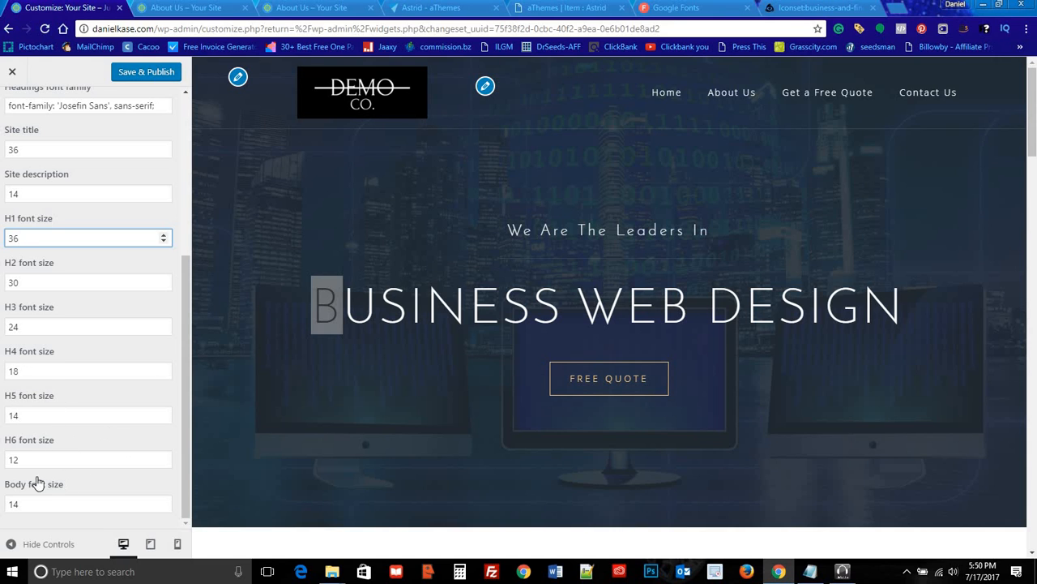
scroll(390, 334, "down", 7)
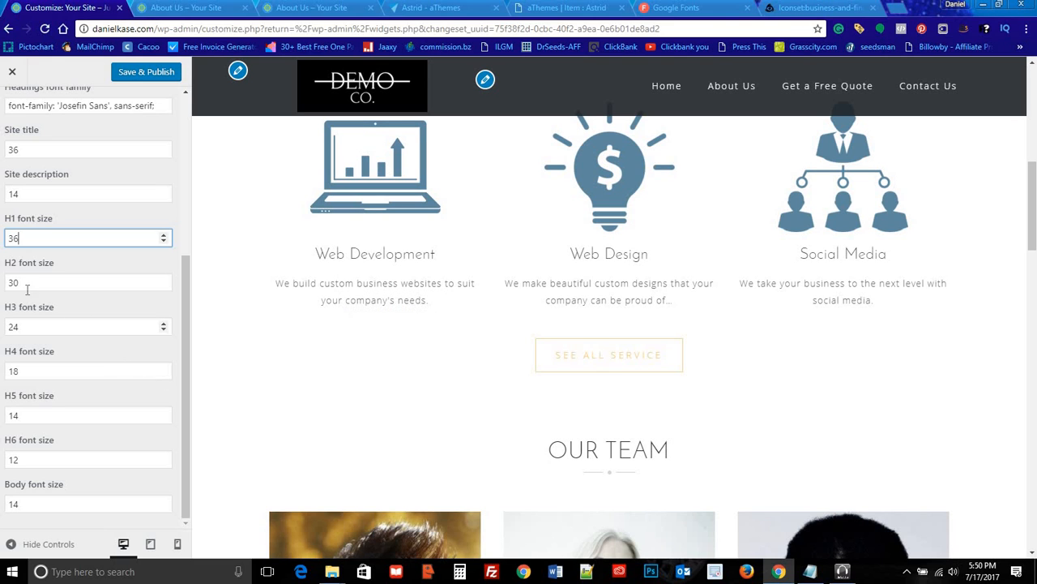
scroll(160, 179, "up", 3)
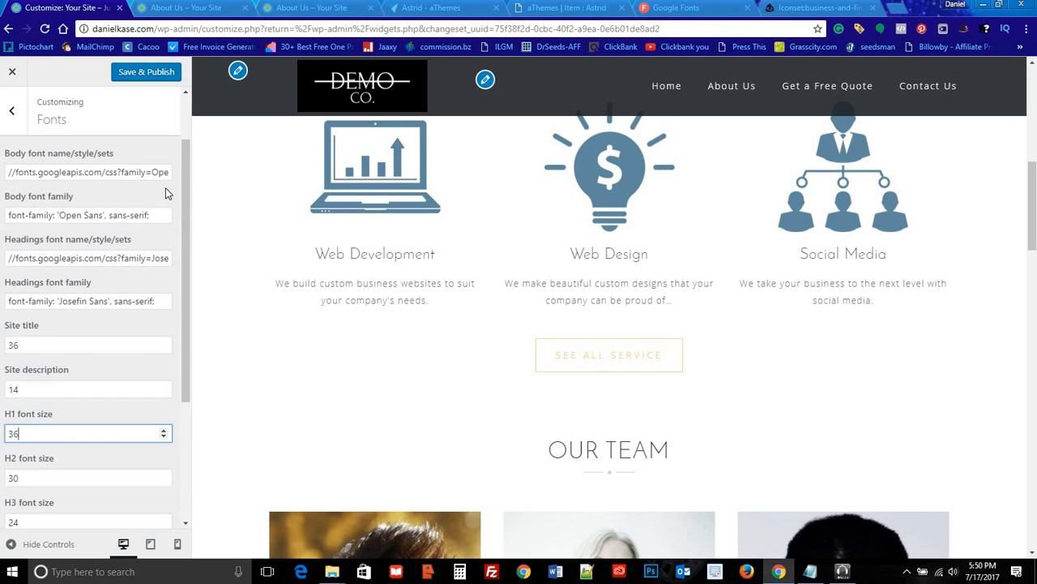
scroll(392, 198, "up", 7)
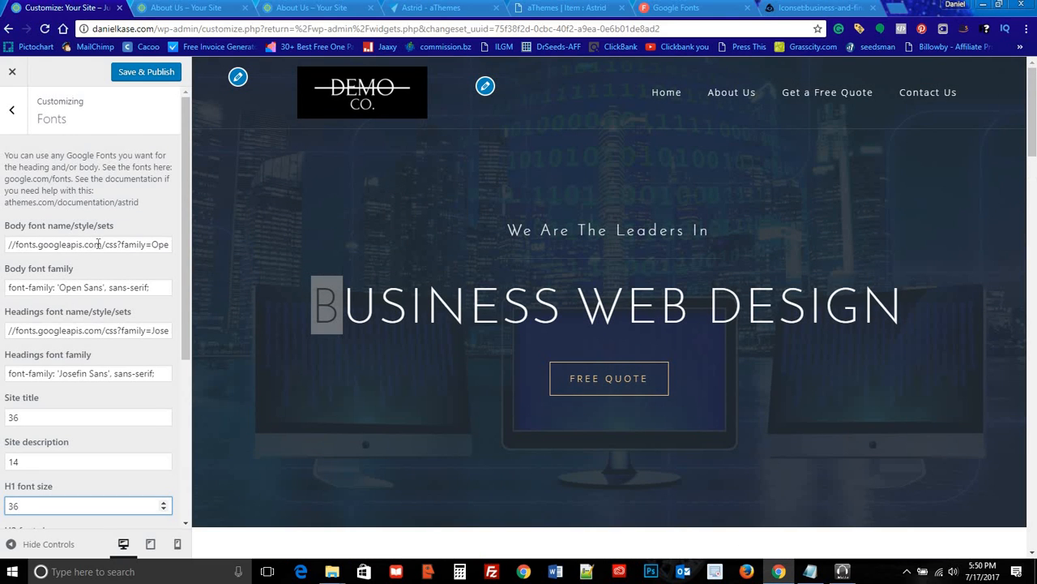
Step: Switch to the astrid-theme-doc.txt notes in Notepad, insert a blank line before the body font-family line and select the Lemonada font address
left_click(810, 562)
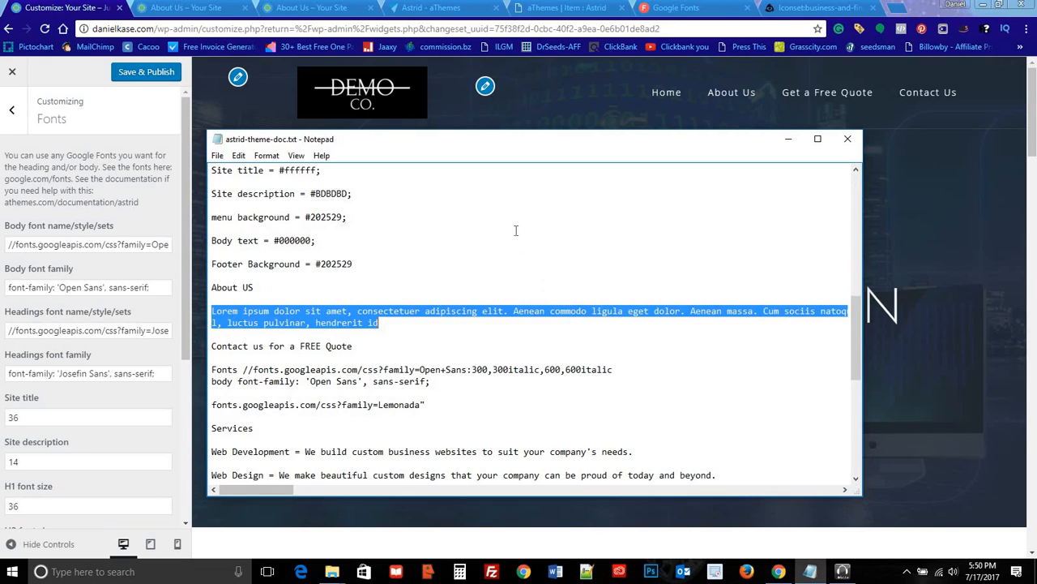
left_click(516, 231)
scroll(519, 255, "down", 2)
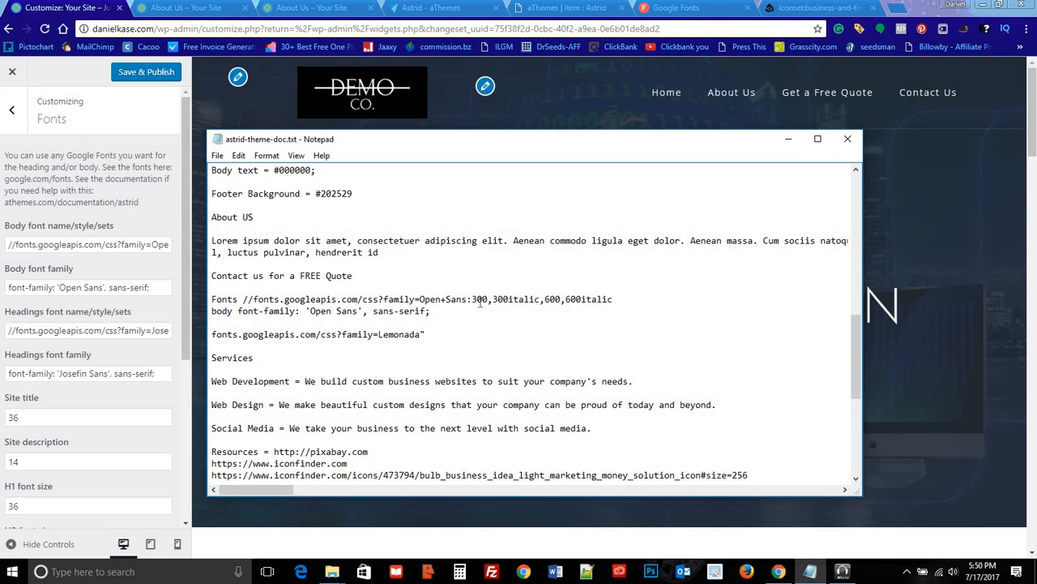
left_click(213, 312)
key("Return")
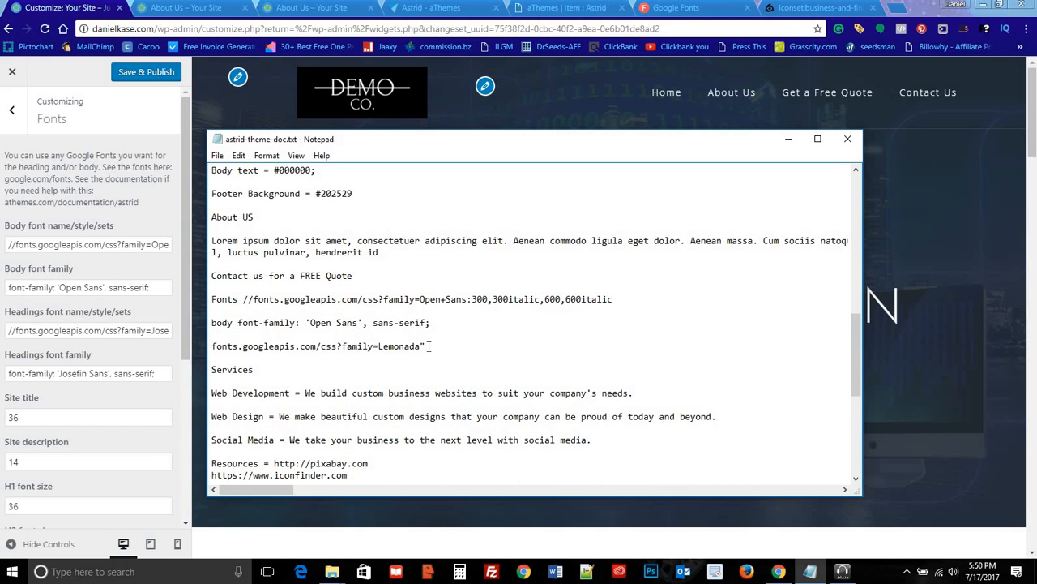
left_click_drag(429, 346, 212, 342)
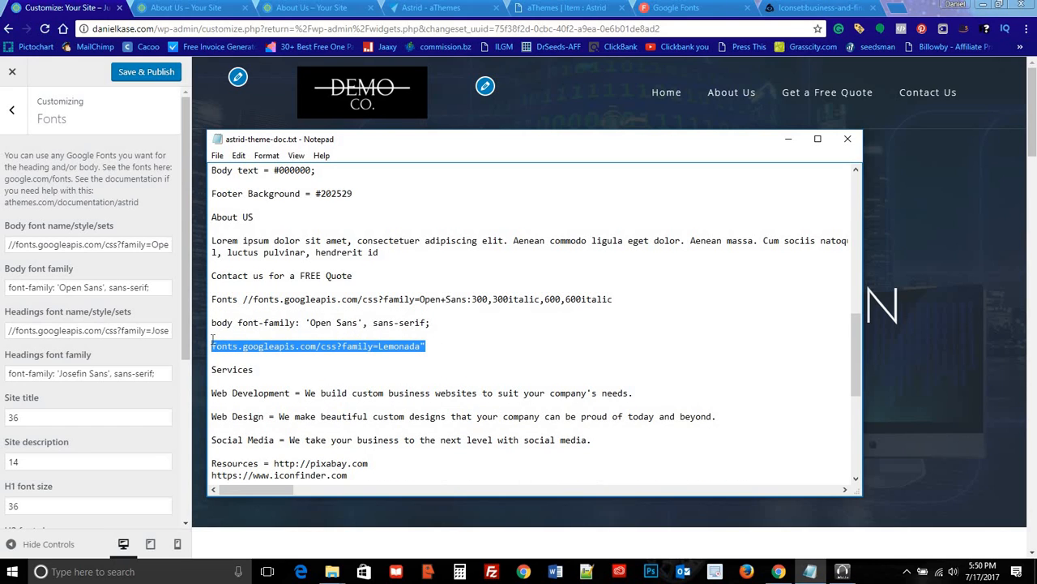
left_click(788, 139)
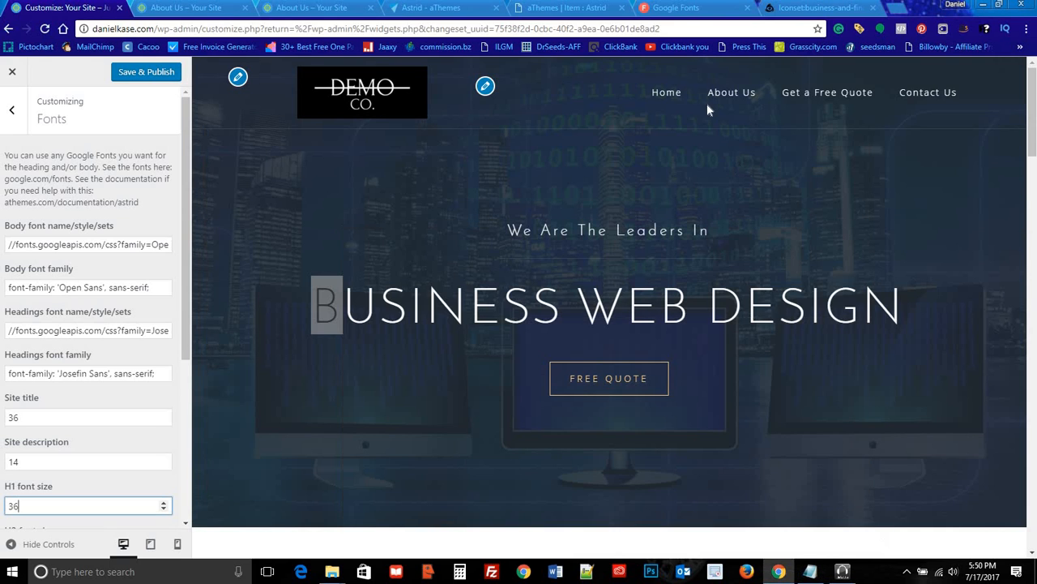
Step: Switch to Google Fonts, open the selected families and copy the Lemonada address fonts.googleapis.com/css?family=Lemonada with its closing quote from the embed code
left_click(673, 9)
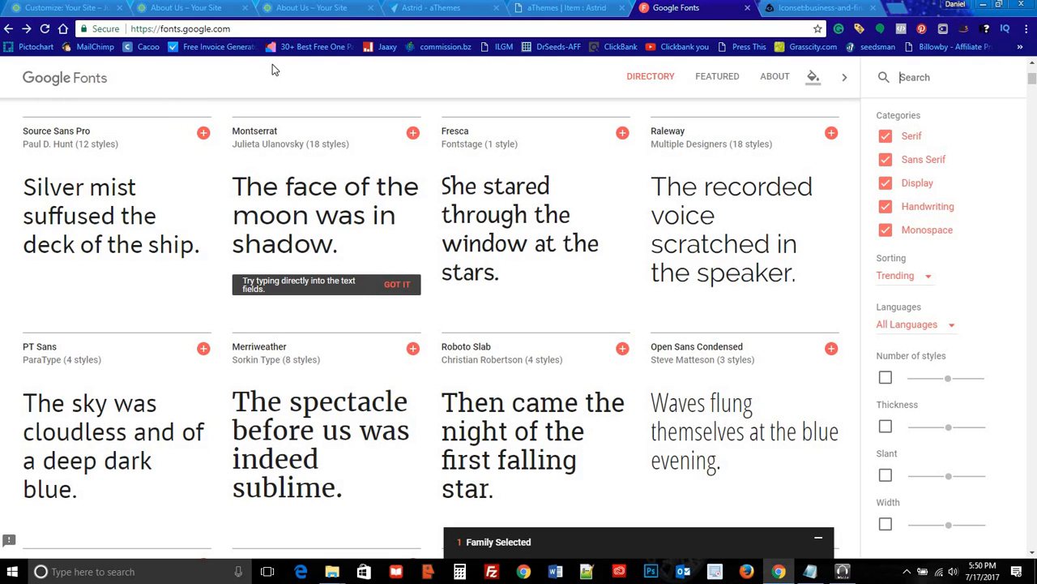
scroll(311, 229, "down", 2)
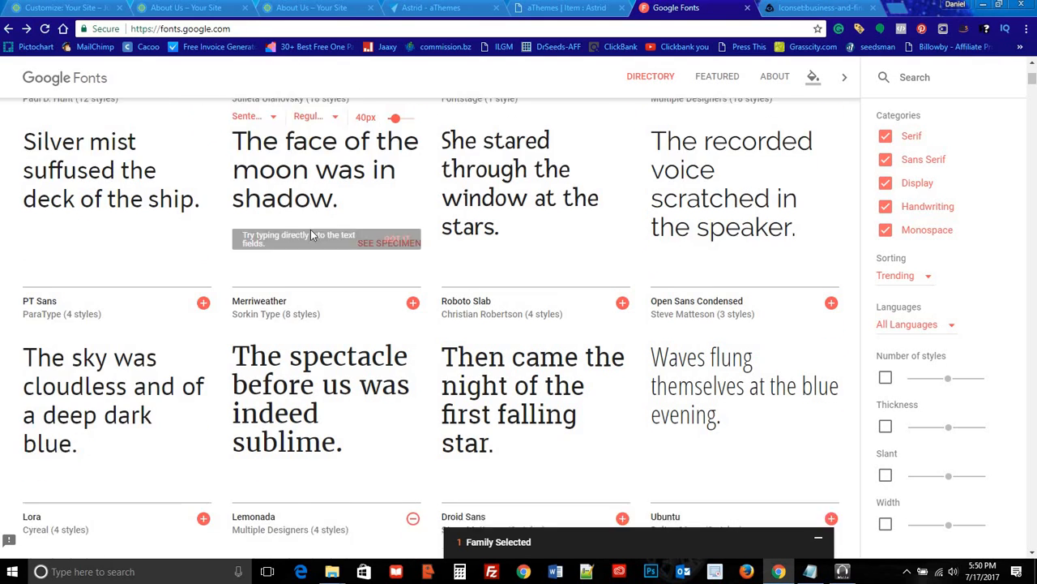
scroll(324, 291, "down", 5)
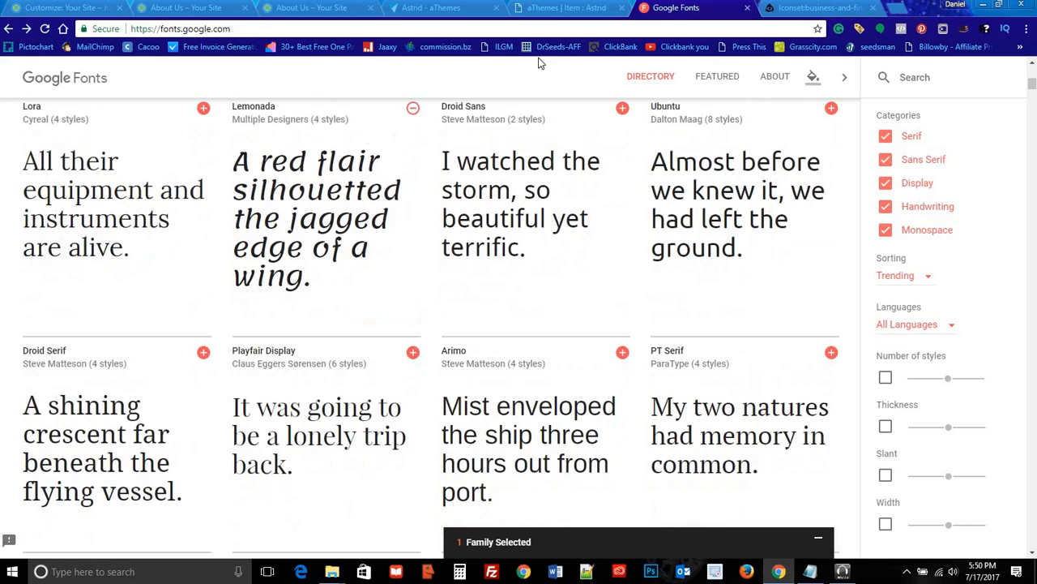
scroll(486, 215, "up", 8)
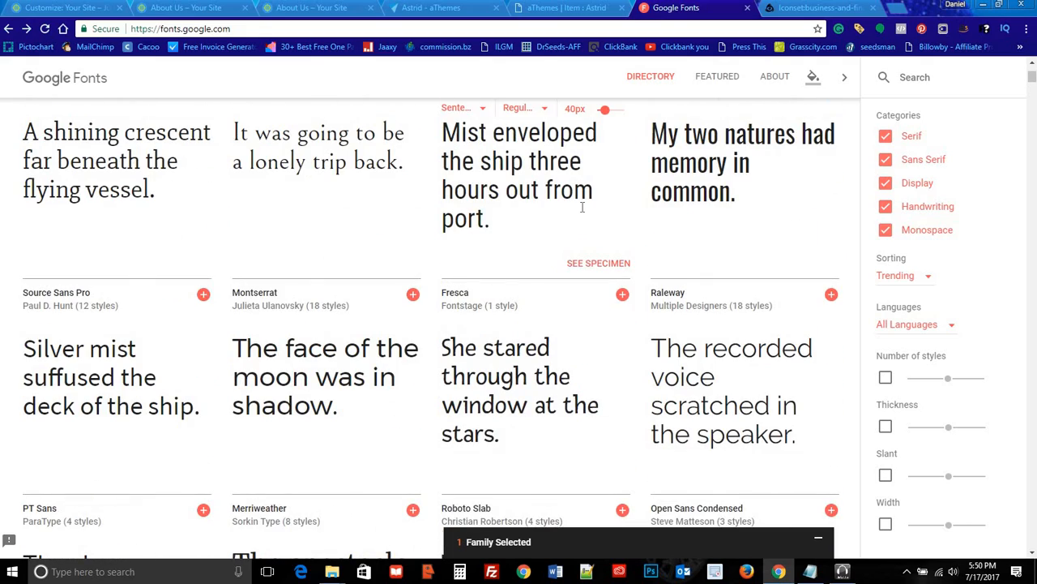
scroll(480, 174, "down", 3)
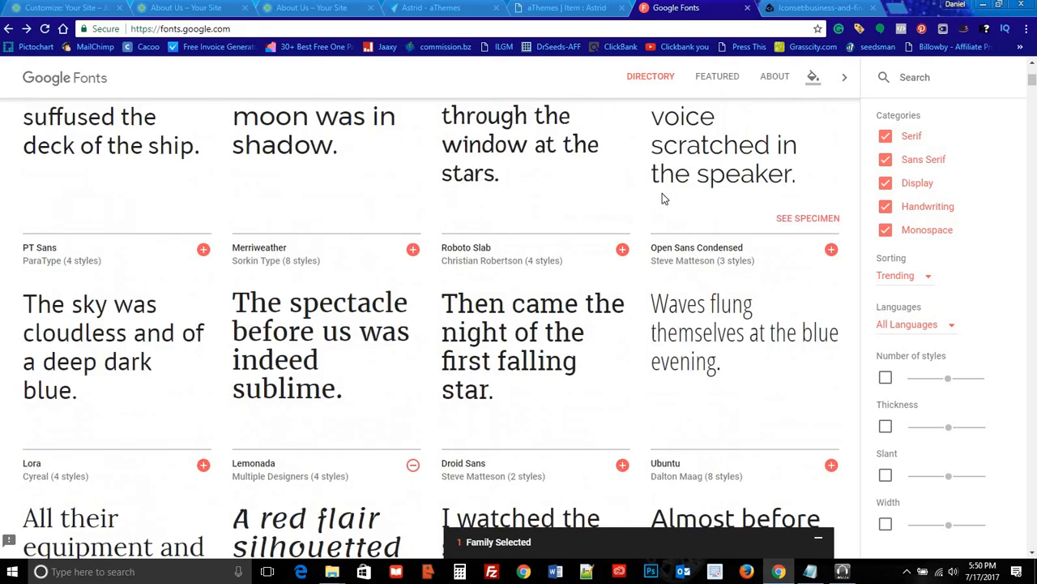
left_click(820, 540)
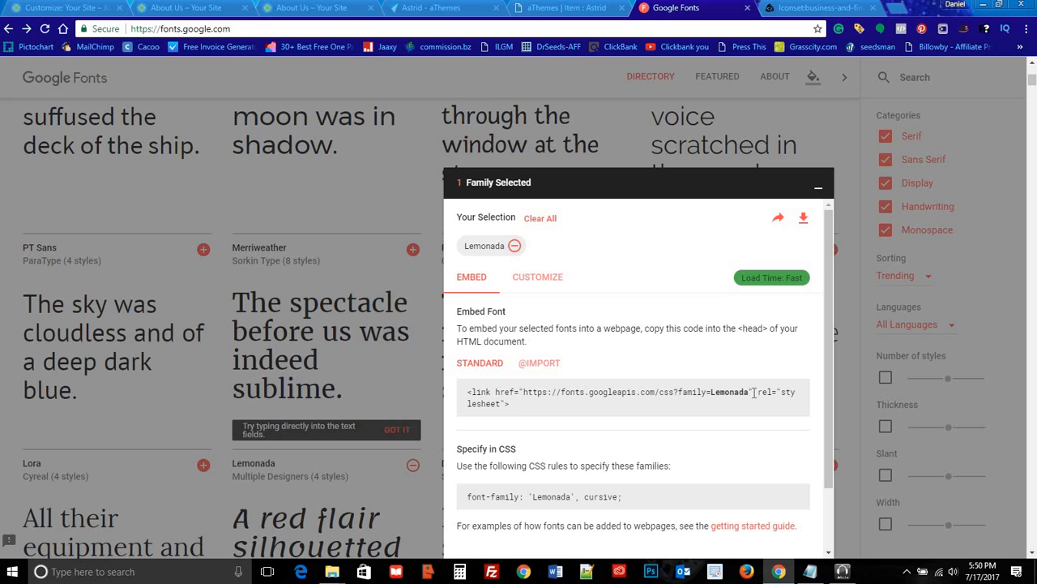
left_click_drag(753, 392, 560, 392)
key("ctrl+c")
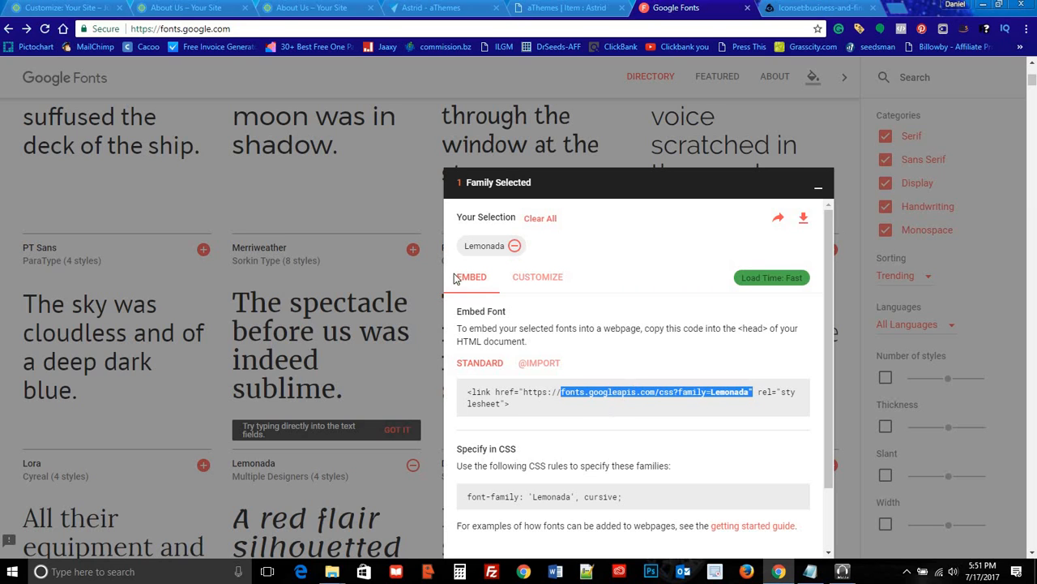
Step: Replace the address after the slashes in the customizer's Body font name/style/sets field with the copied Lemonada address
left_click(65, 8)
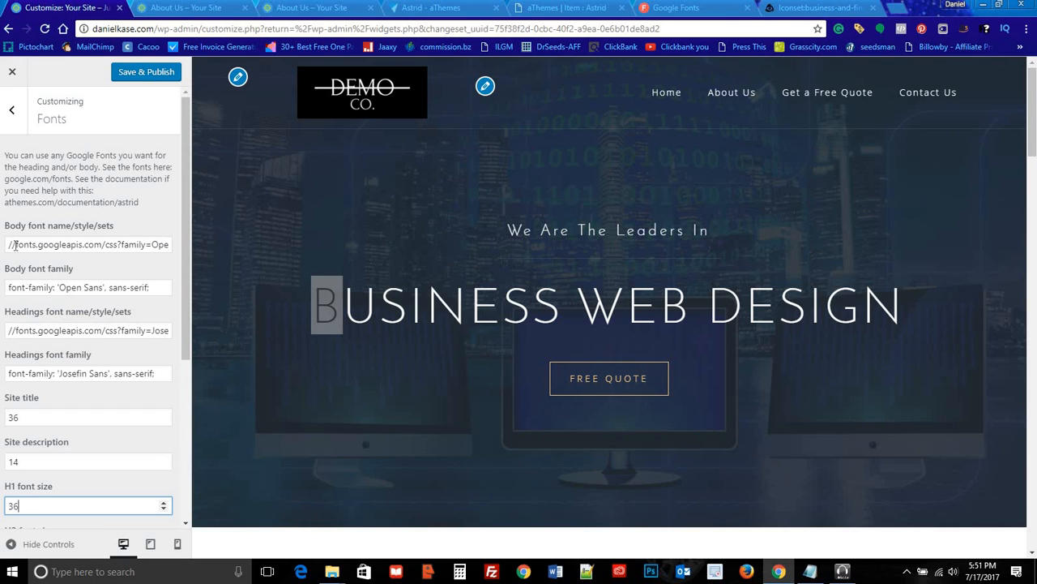
left_click_drag(15, 245, 191, 243)
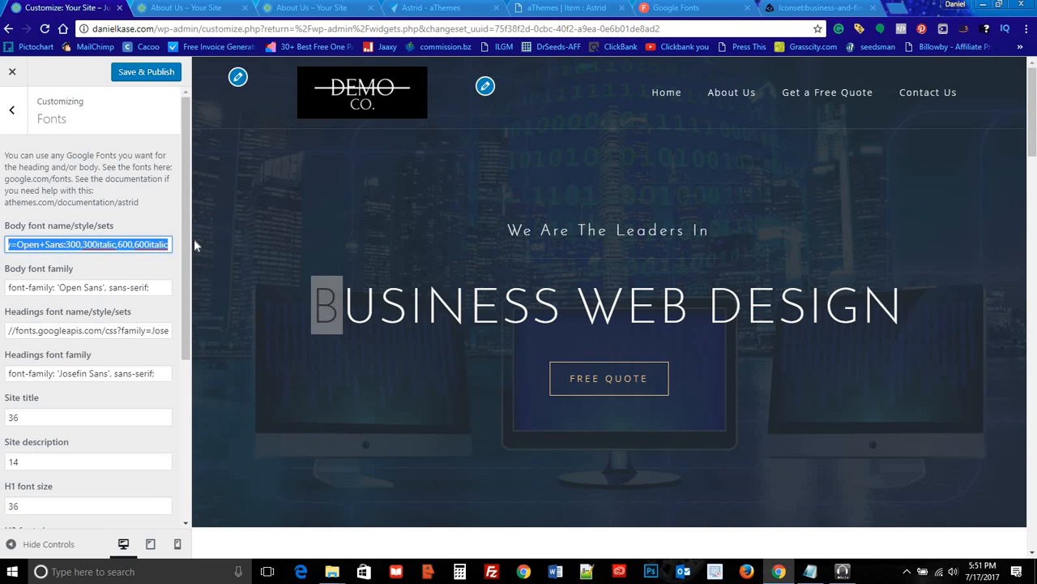
key("ctrl+v")
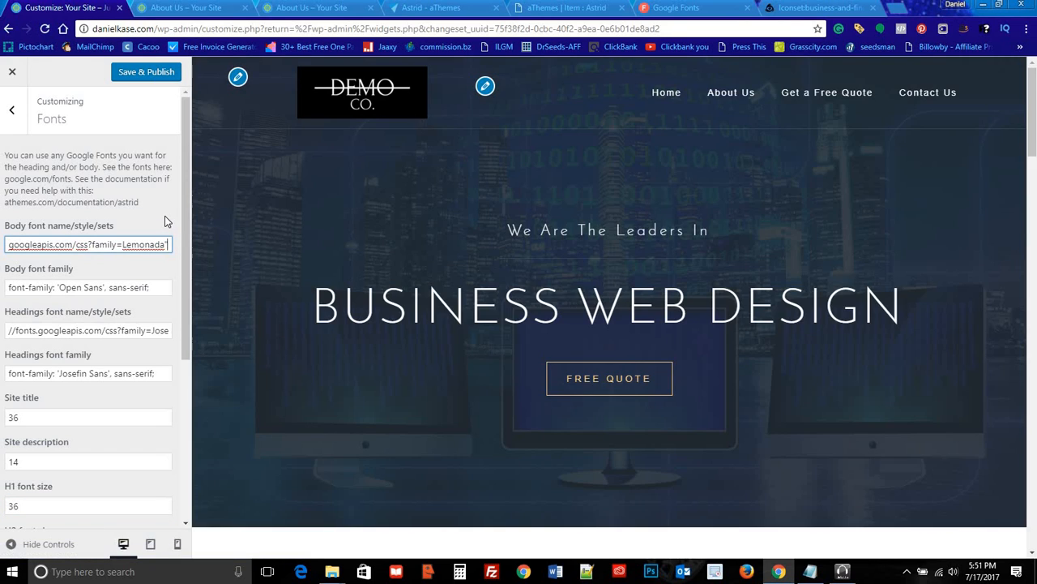
left_click(168, 211)
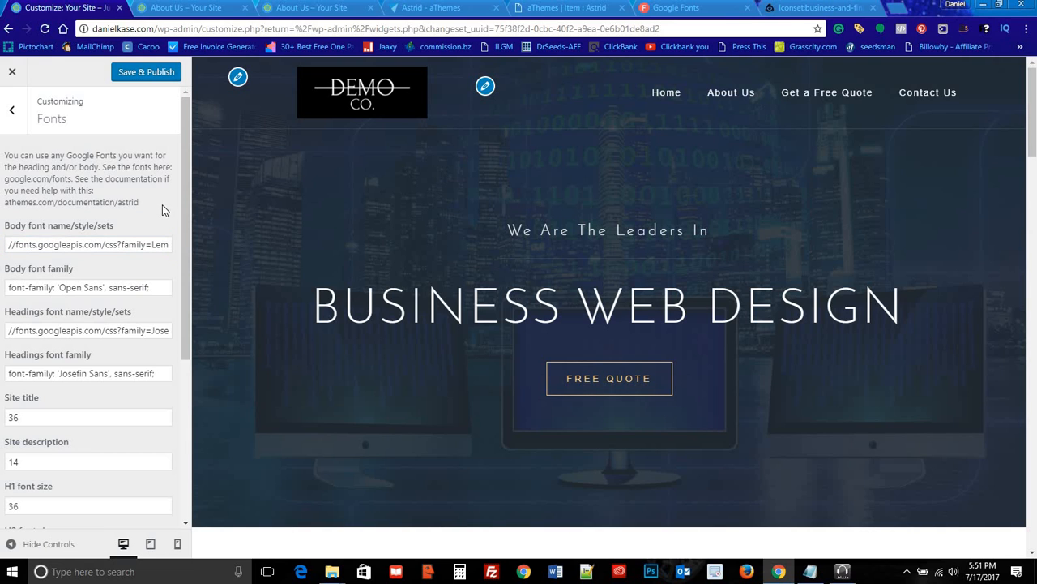
scroll(158, 219, "down", 4)
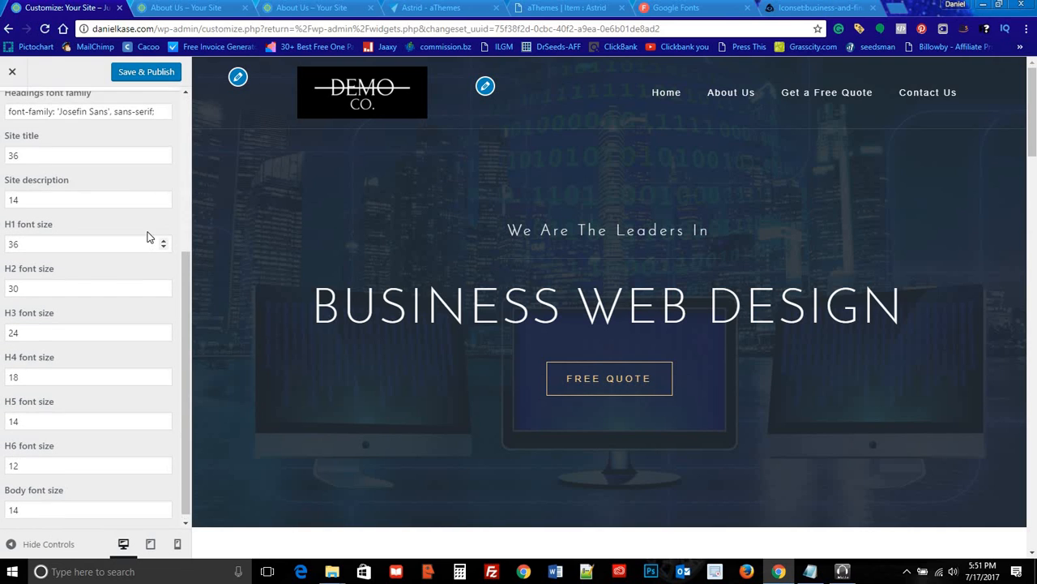
scroll(146, 227, "up", 5)
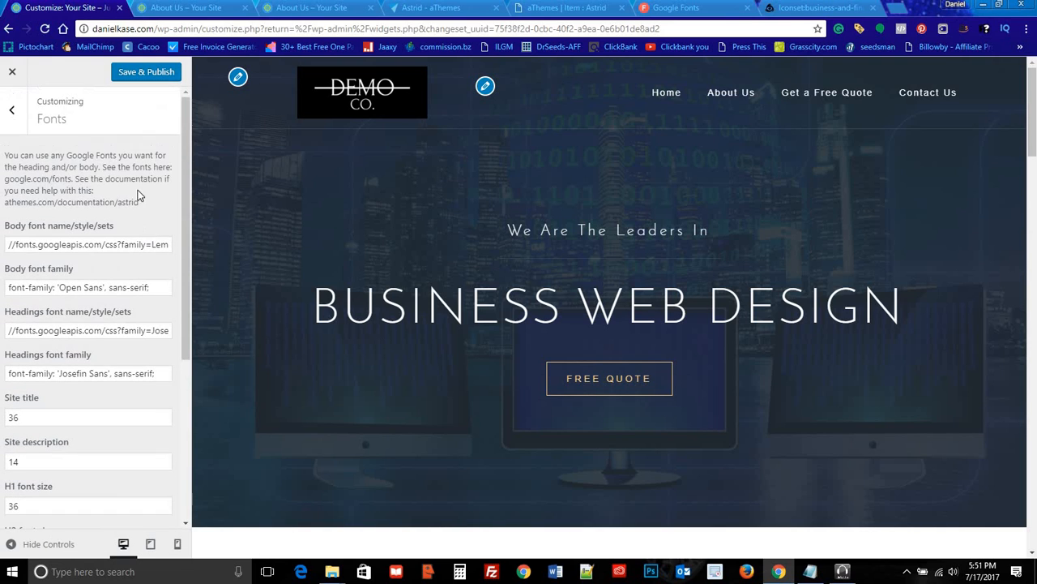
Step: Leave the Fonts settings and open the Additional CSS editor, placing the cursor below the comment
left_click(11, 113)
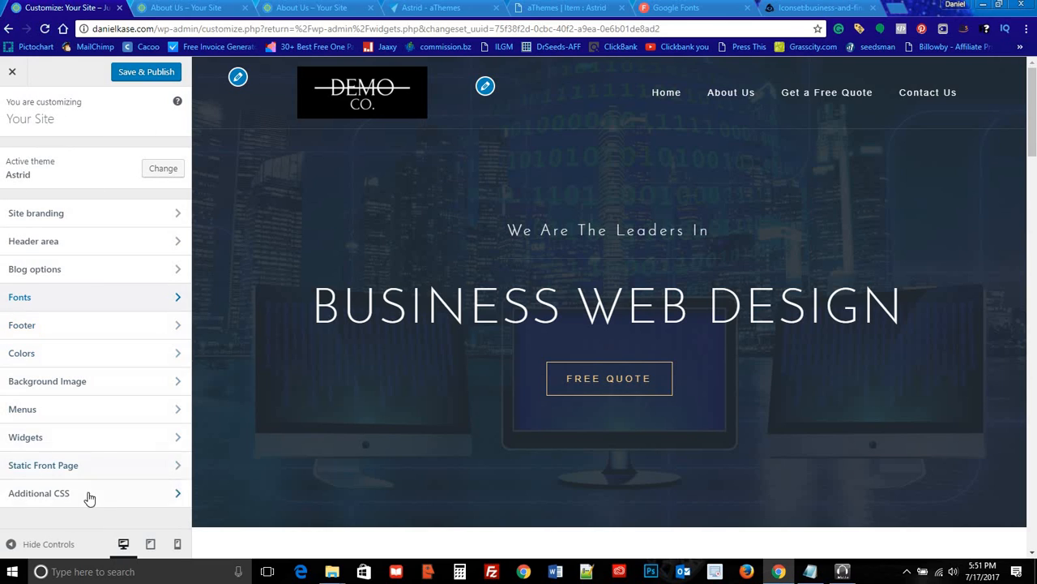
left_click(89, 498)
left_click(51, 212)
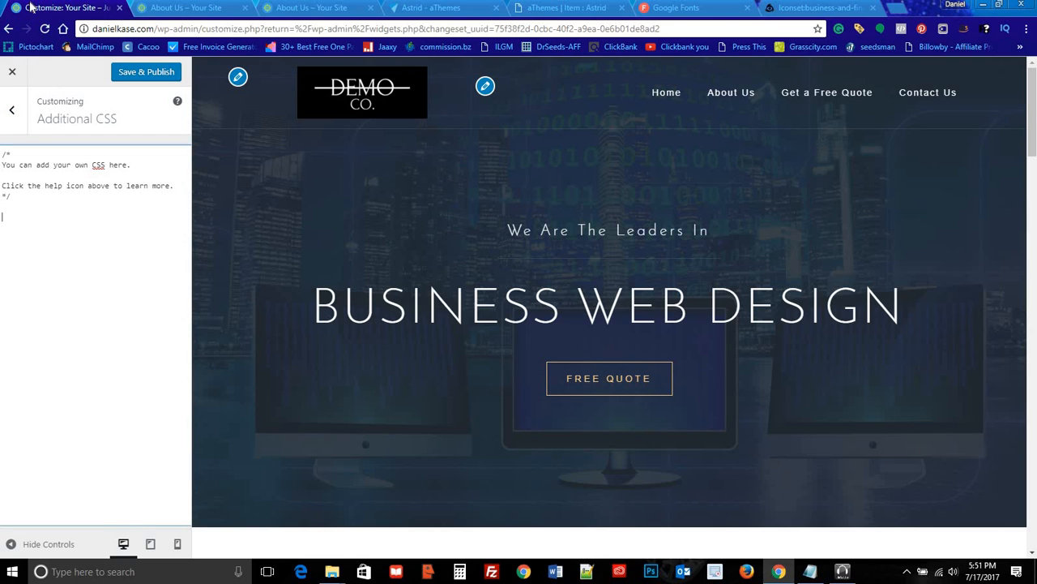
Step: Copy the CSS rule font-family: 'Lemonada', cursive; from the selected family in Google Fonts
left_click(676, 9)
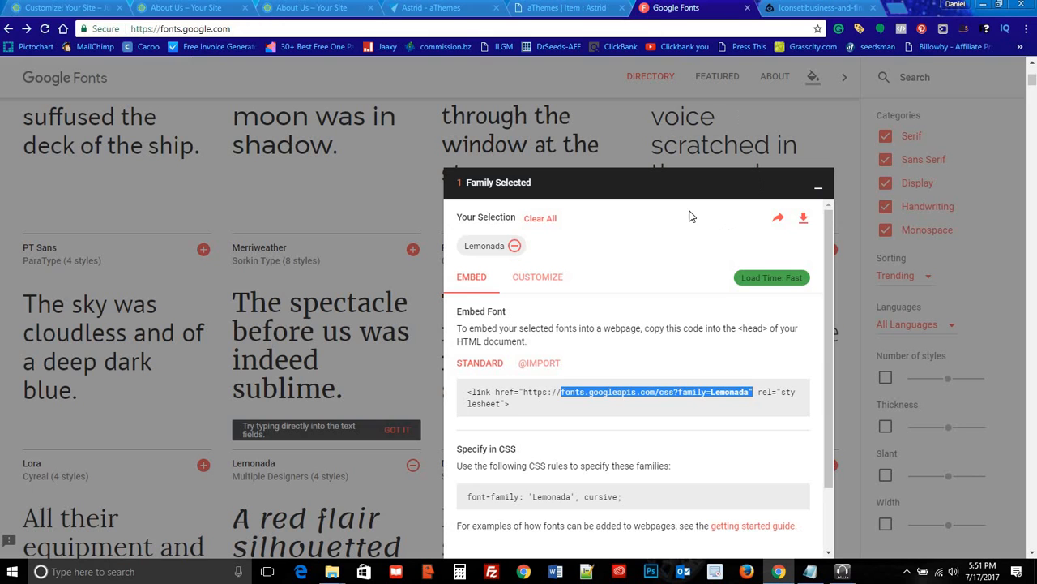
scroll(683, 295, "down", 2)
left_click_drag(629, 422, 464, 420)
key("ctrl+c")
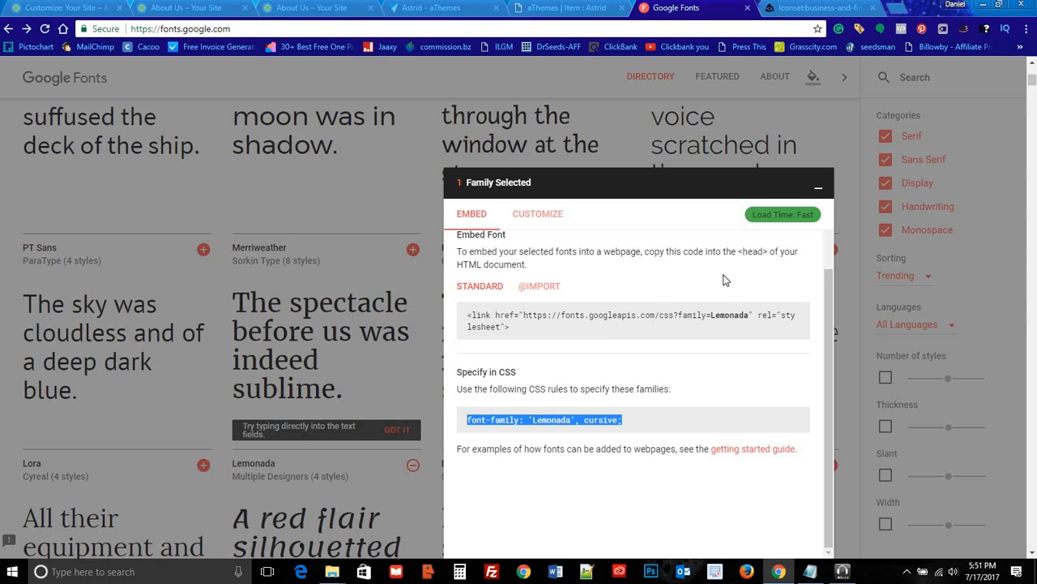
Step: Add PT Sans to the font selection, look over the combined embed code and remove PT Sans again
left_click(819, 188)
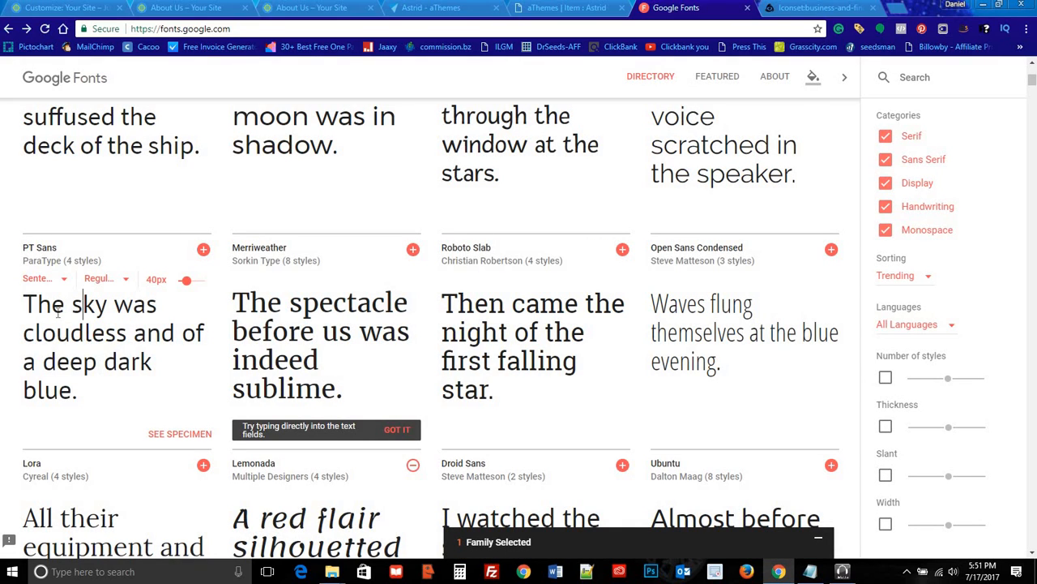
left_click(203, 251)
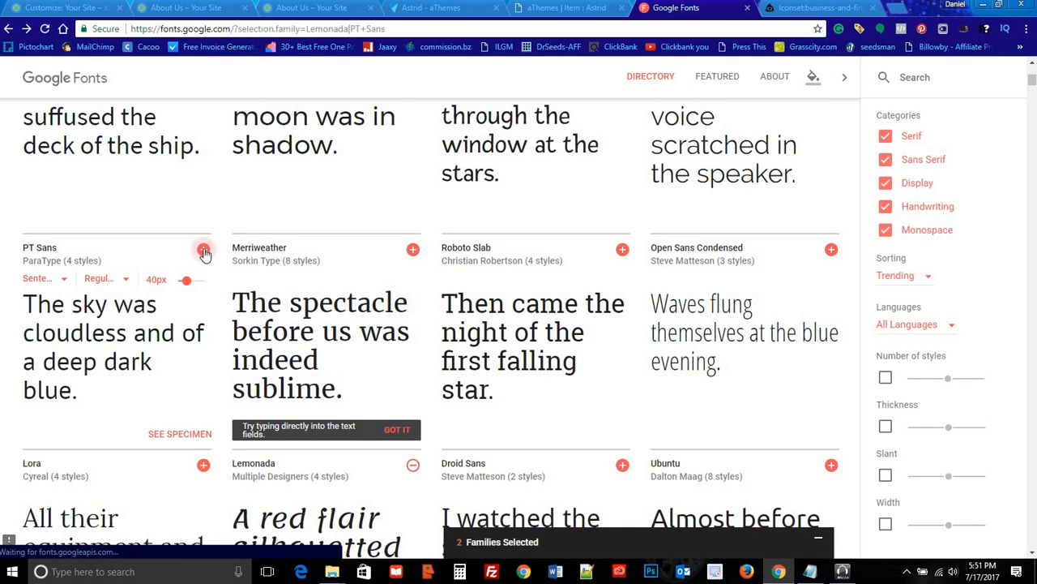
left_click(818, 544)
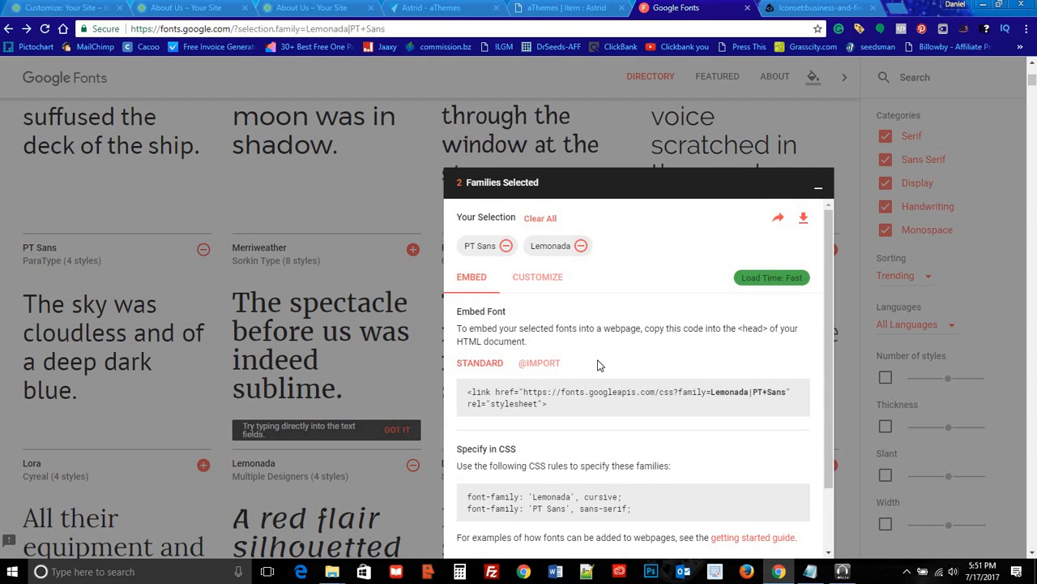
scroll(599, 364, "down", 1)
scroll(599, 365, "up", 1)
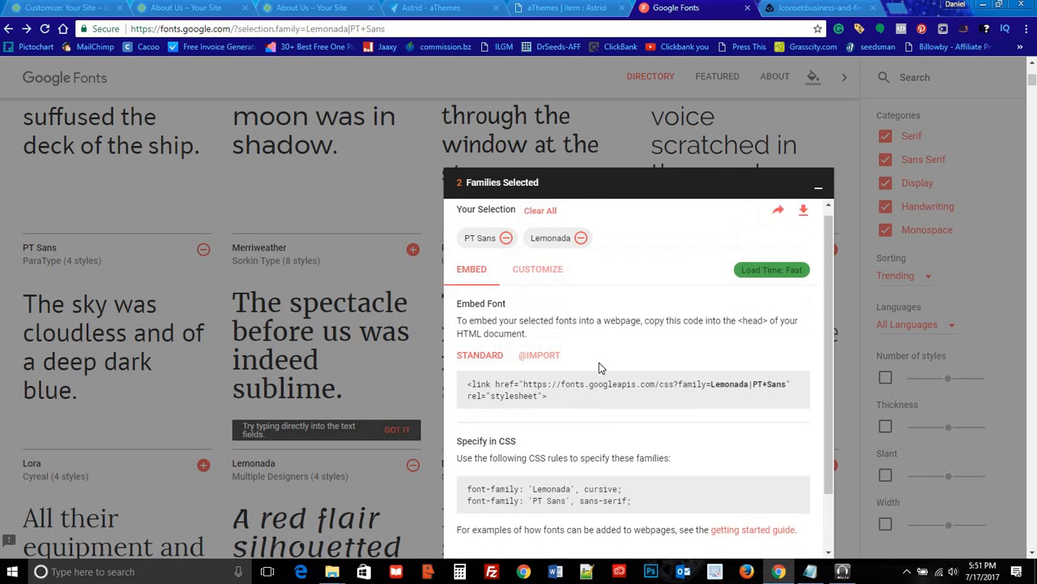
left_click(506, 247)
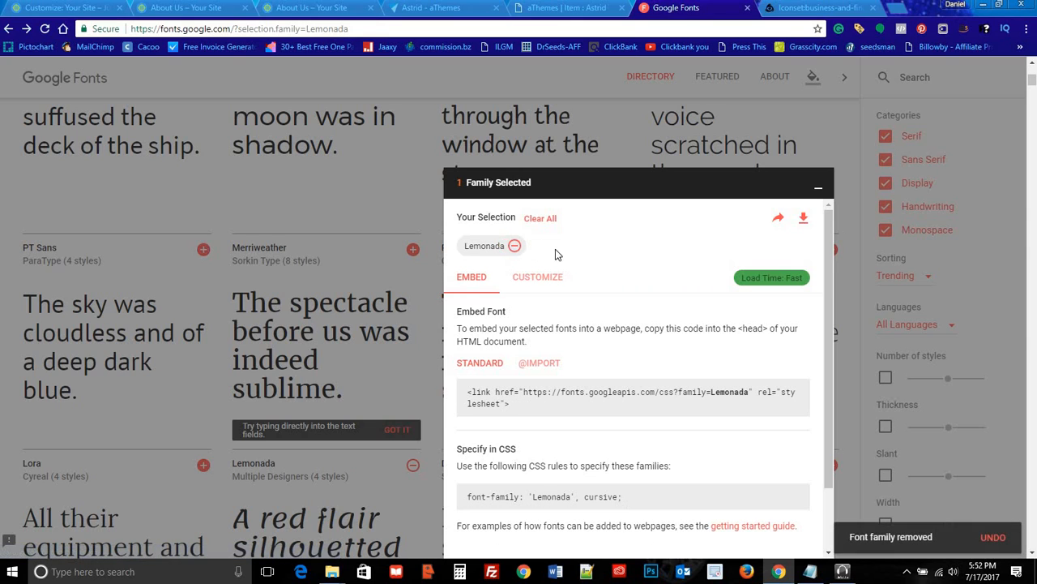
Step: Check the customizer's CSS editor and return to Google Fonts to select the Lemonada font-family rule again for copying
scroll(519, 325, "down", 1)
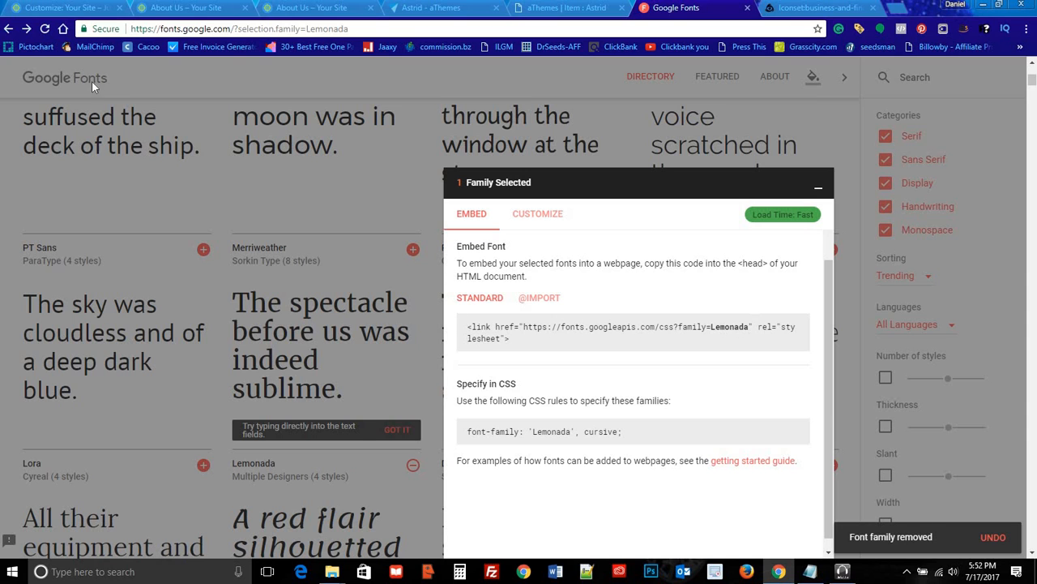
left_click(57, 8)
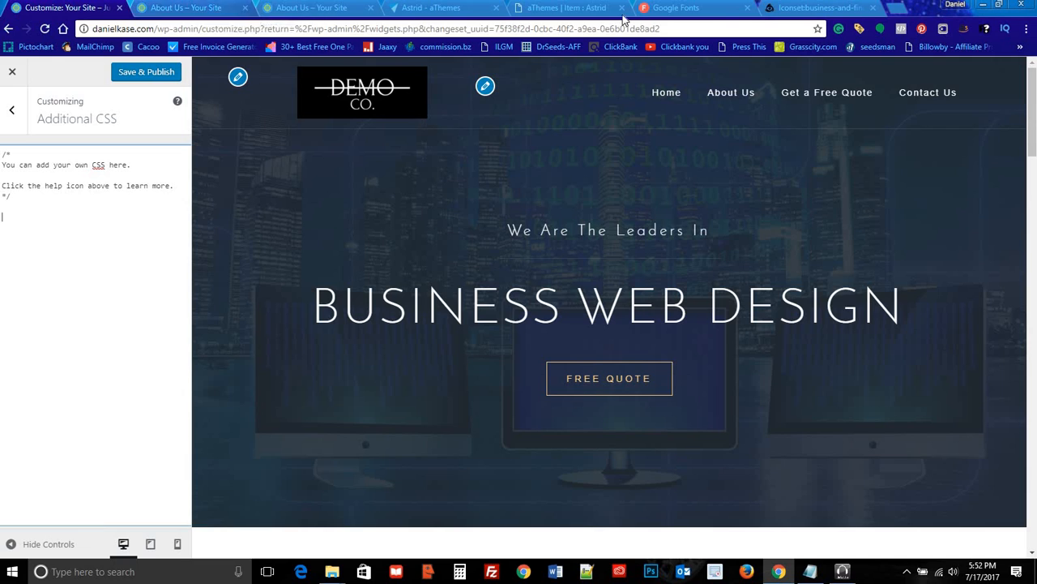
left_click(675, 7)
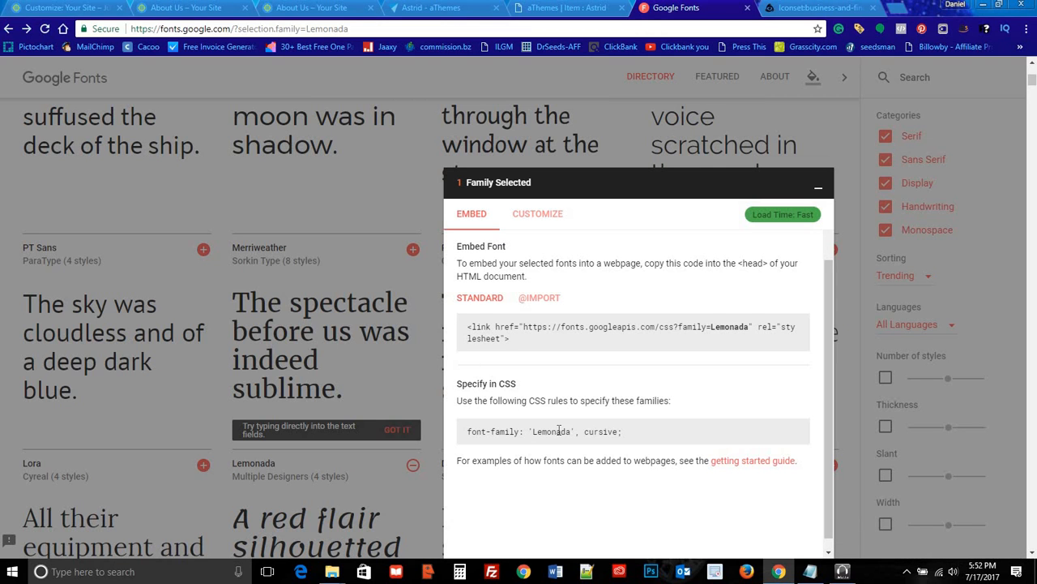
left_click_drag(630, 438, 462, 425)
left_click(462, 424)
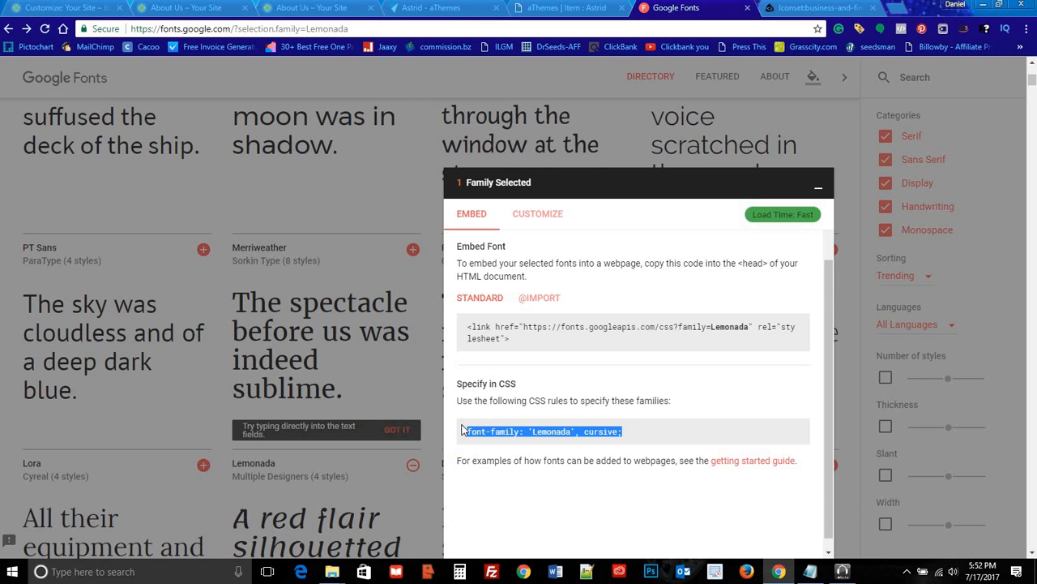
Step: Paste the rule font-family: 'Lemonada', cursive; below the comment in the customizer's Additional CSS and enclose it in curly braces
left_click(81, 7)
left_click(15, 109)
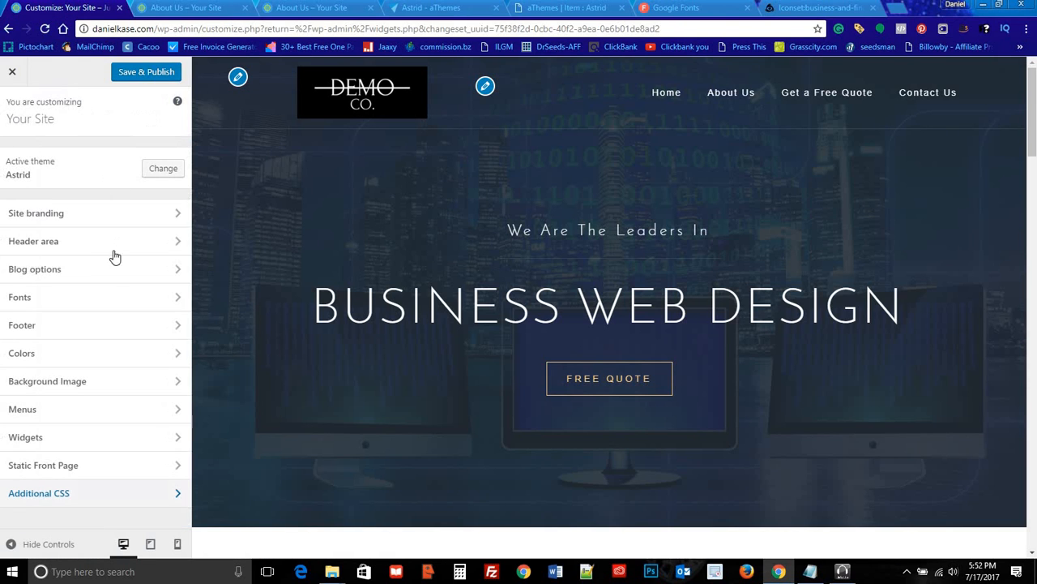
left_click(37, 498)
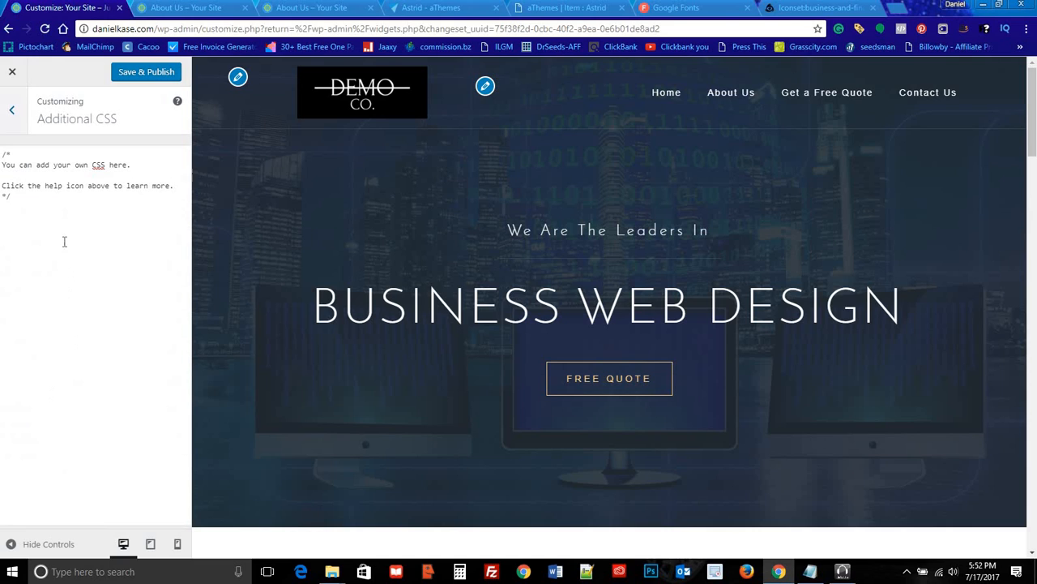
left_click(44, 212)
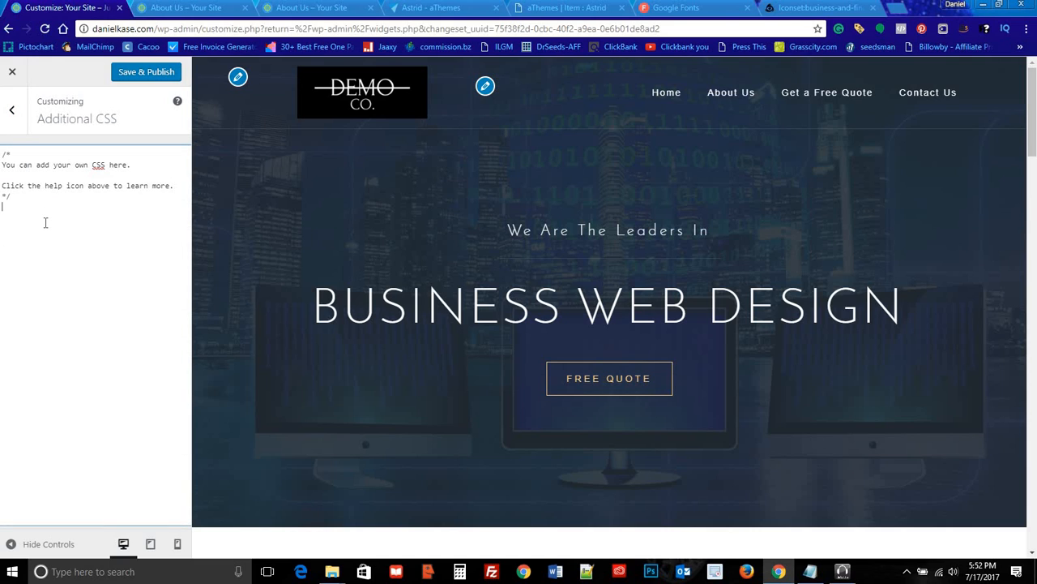
key("ctrl+v")
type("{")
Step: Put the universal selector * before the Lemonada rule and review the fonts throughout the home page preview
scroll(511, 283, "down", 10)
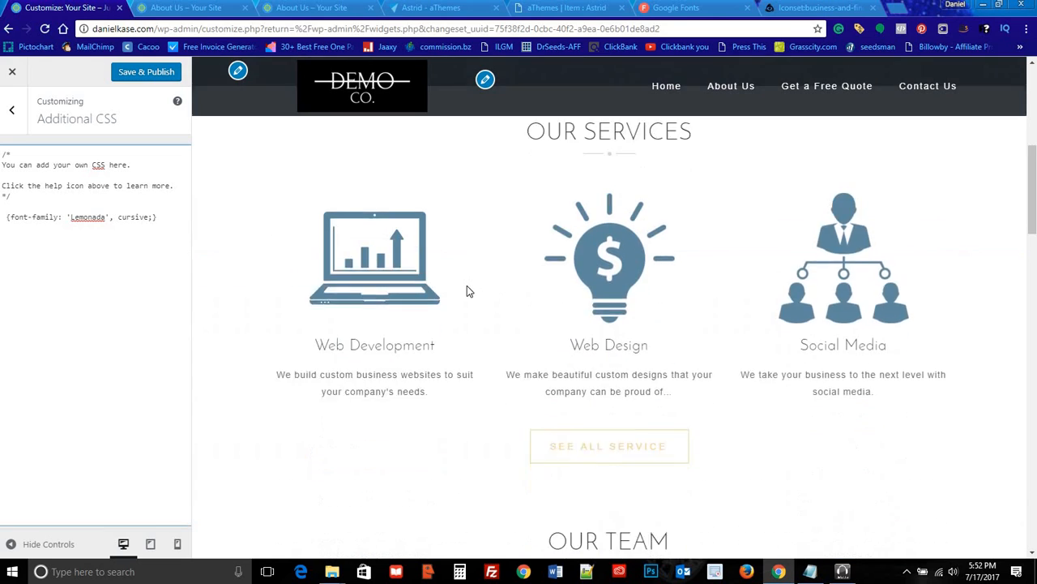
scroll(469, 299, "down", 2)
scroll(469, 299, "up", 14)
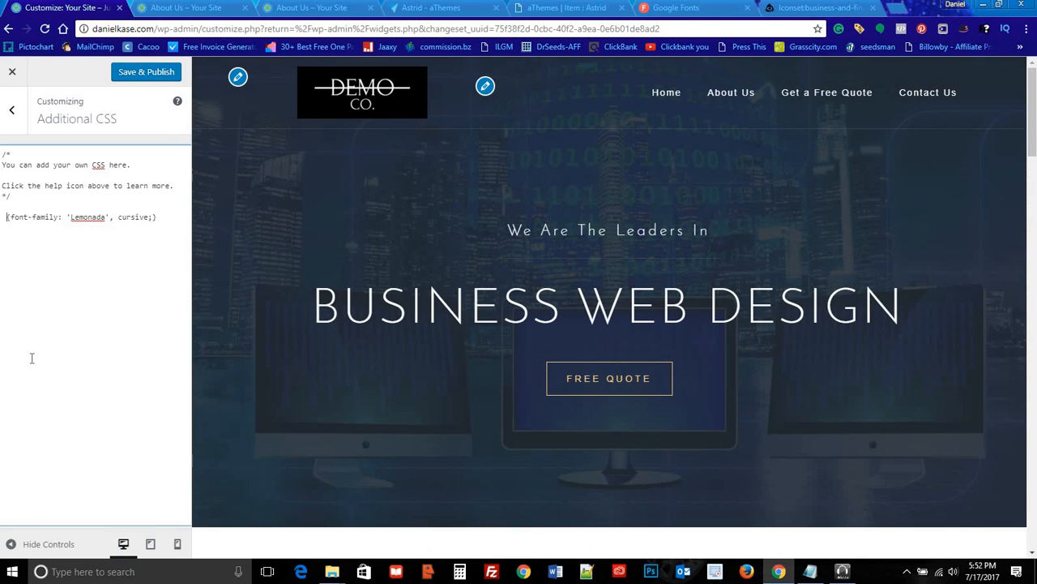
type("*")
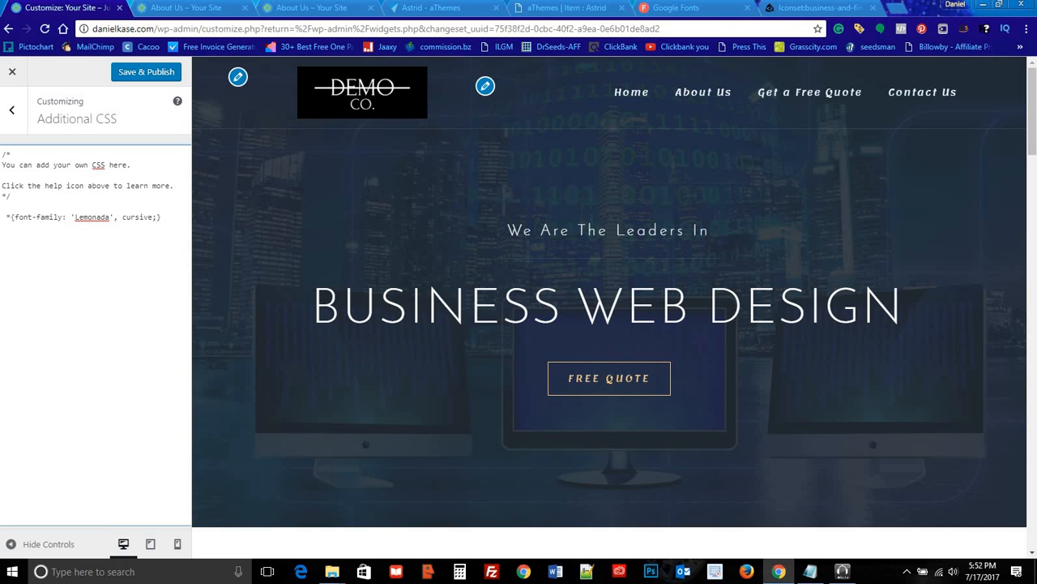
scroll(424, 330, "down", 4)
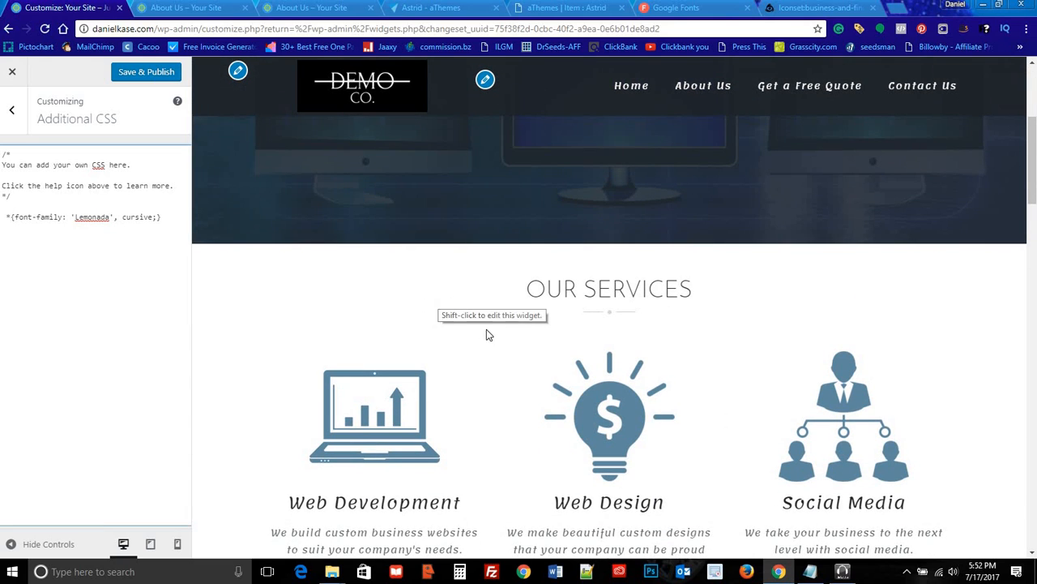
scroll(478, 320, "down", 3)
scroll(478, 317, "down", 5)
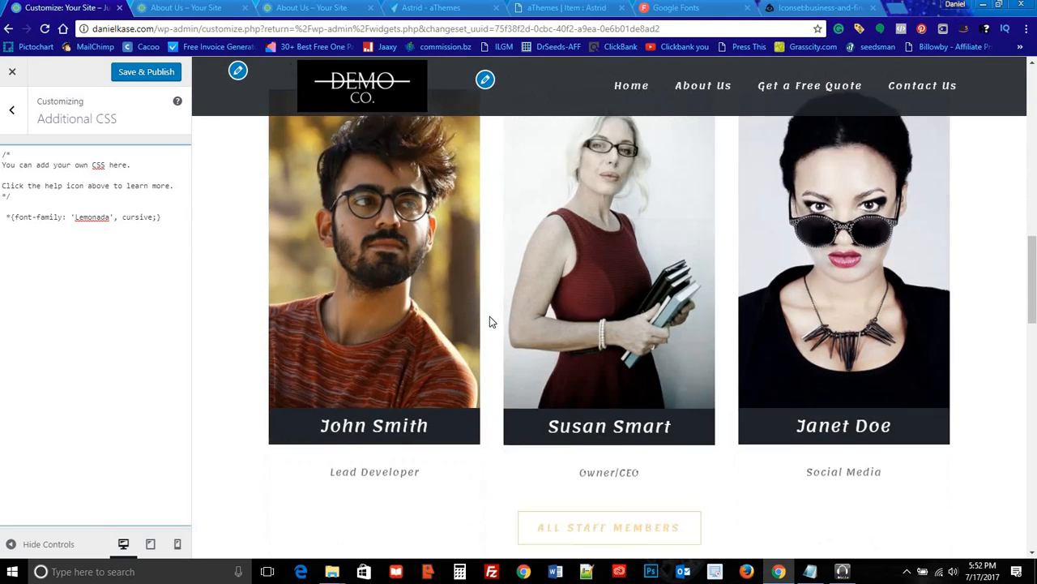
scroll(466, 443, "down", 6)
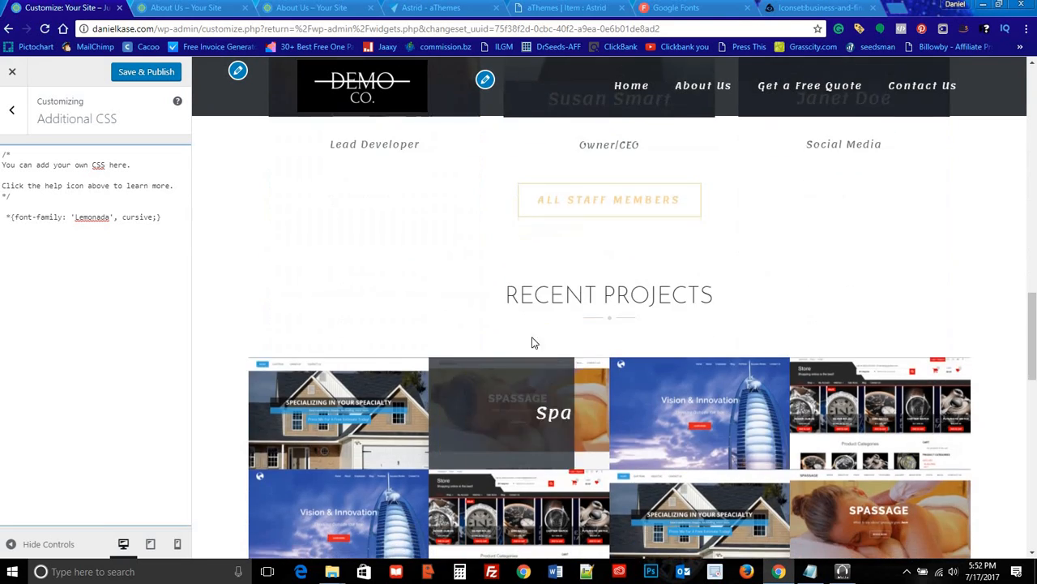
Step: Extend the Lemonada rule's selector list in the Additional CSS to *, h1, h2, h3
scroll(514, 374, "down", 3)
scroll(509, 351, "up", 15)
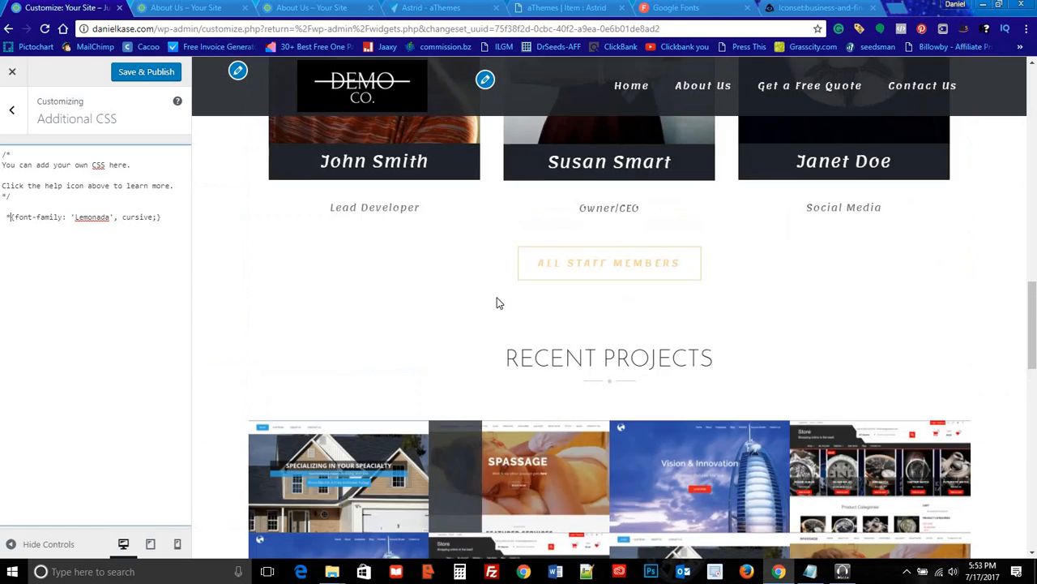
scroll(499, 300, "up", 4)
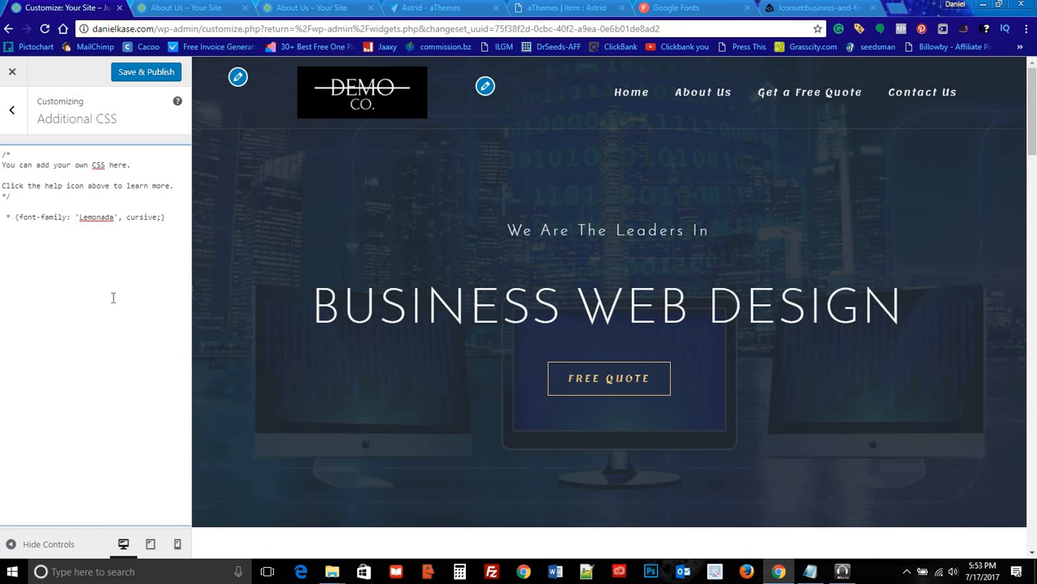
key("BackSpace")
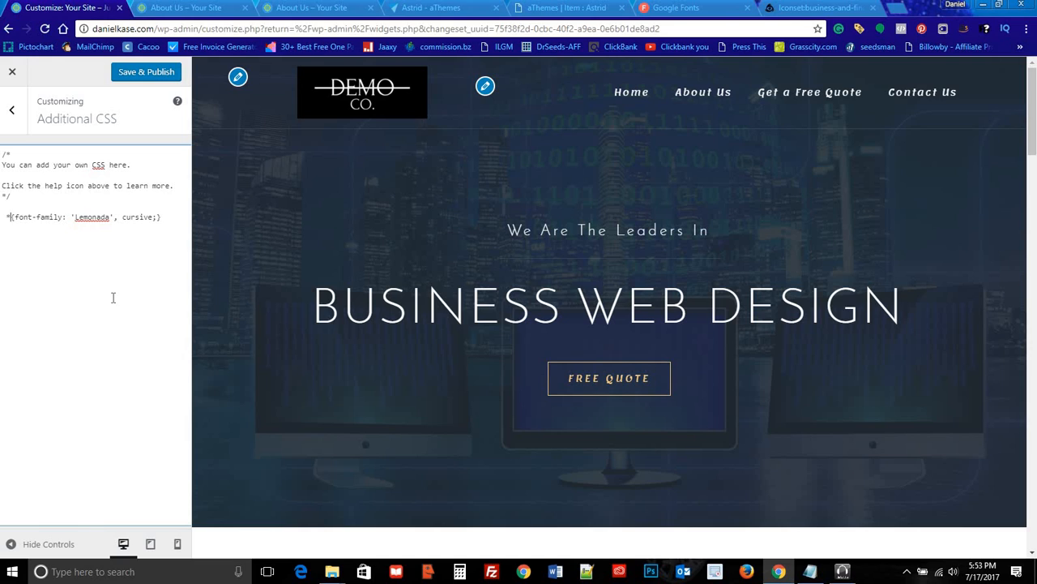
type(", ")
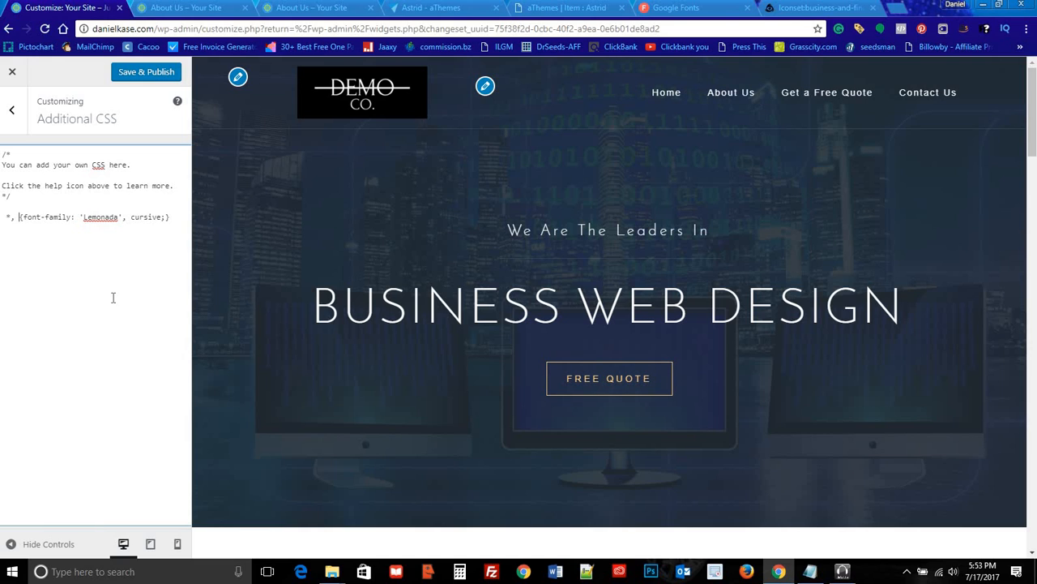
type("h1")
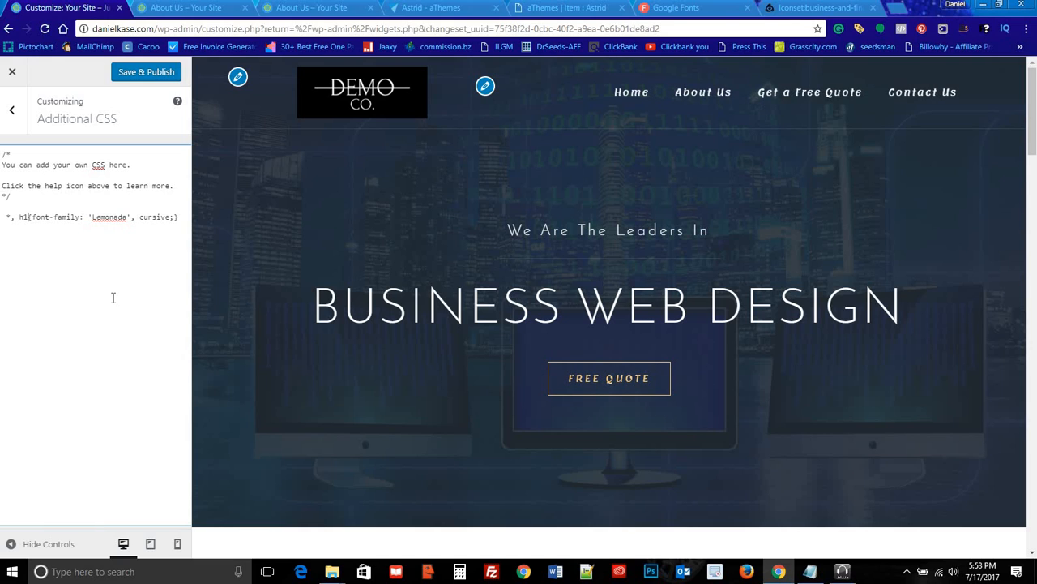
type(", ")
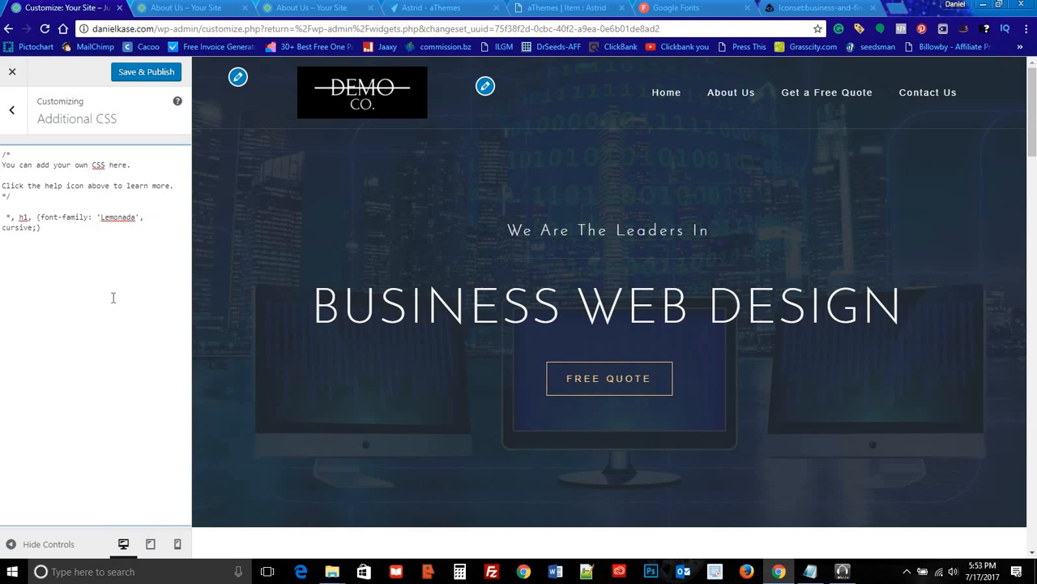
type("h2, h3")
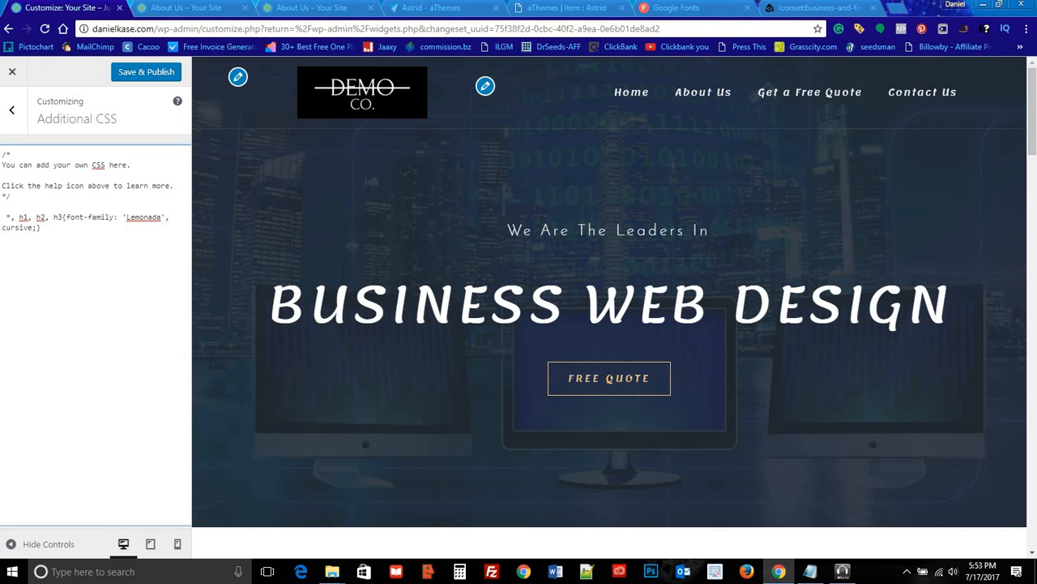
Step: Examine the heading and body fonts throughout the home page preview, from the banner to the recent projects
scroll(531, 341, "down", 7)
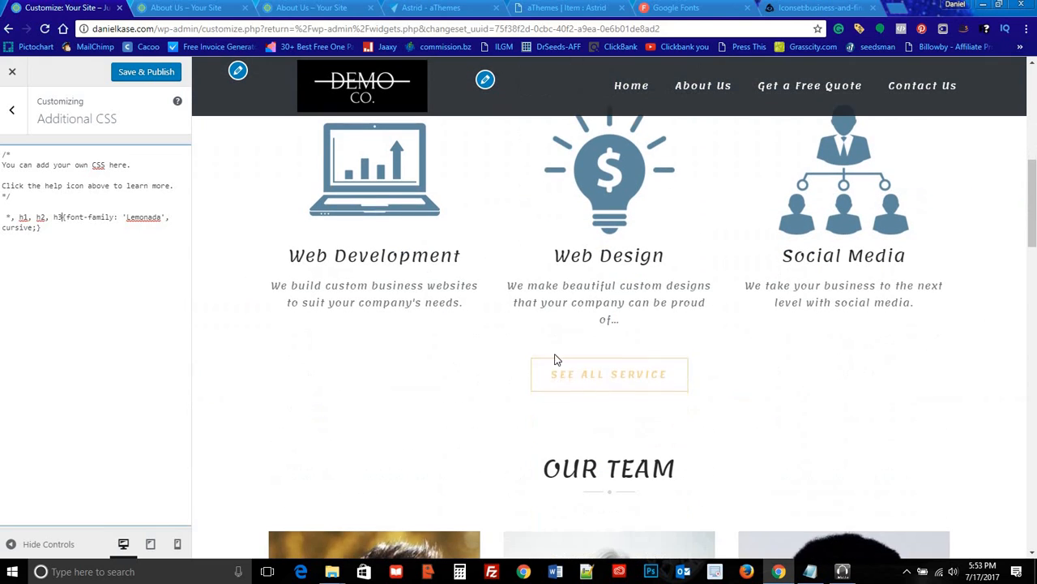
scroll(697, 348, "down", 5)
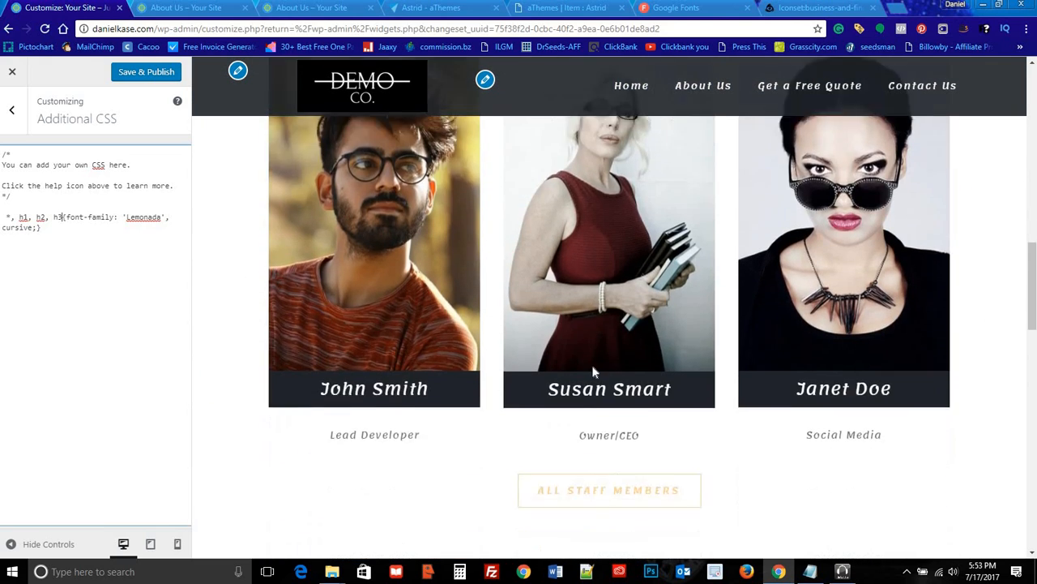
scroll(593, 371, "down", 1)
scroll(457, 391, "down", 5)
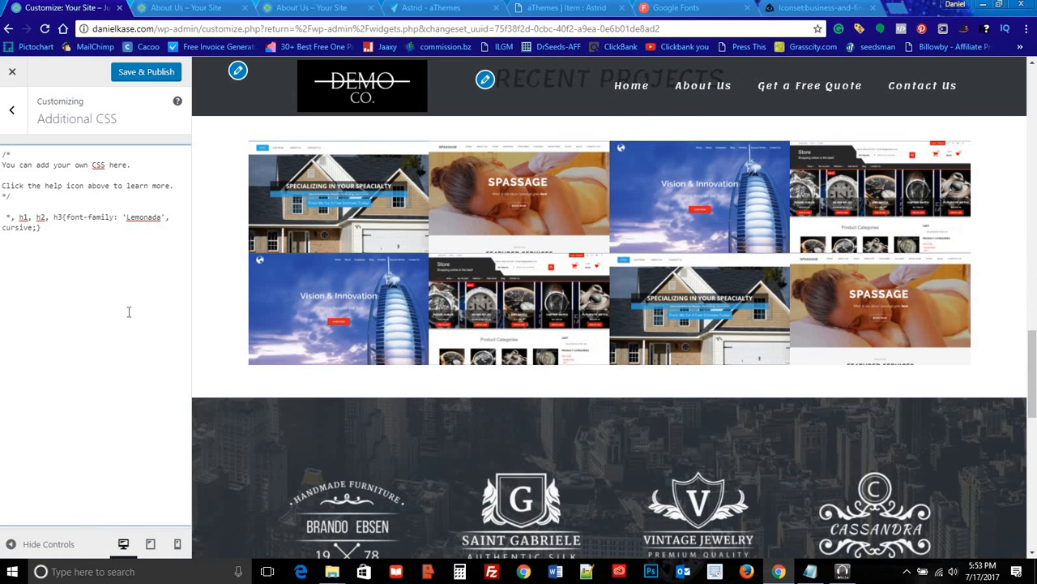
left_click(11, 218)
scroll(634, 285, "up", 15)
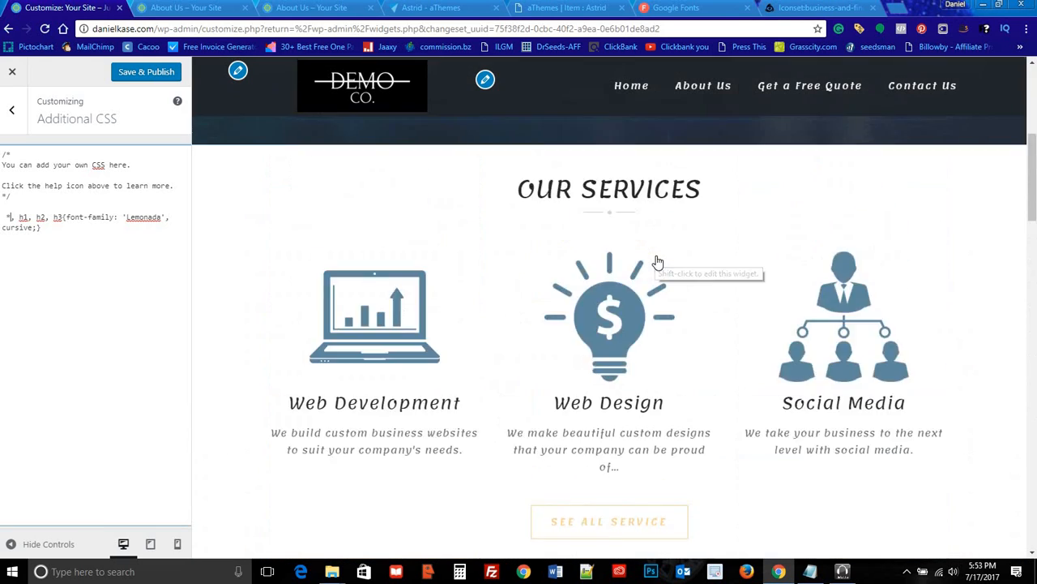
scroll(634, 285, "up", 1)
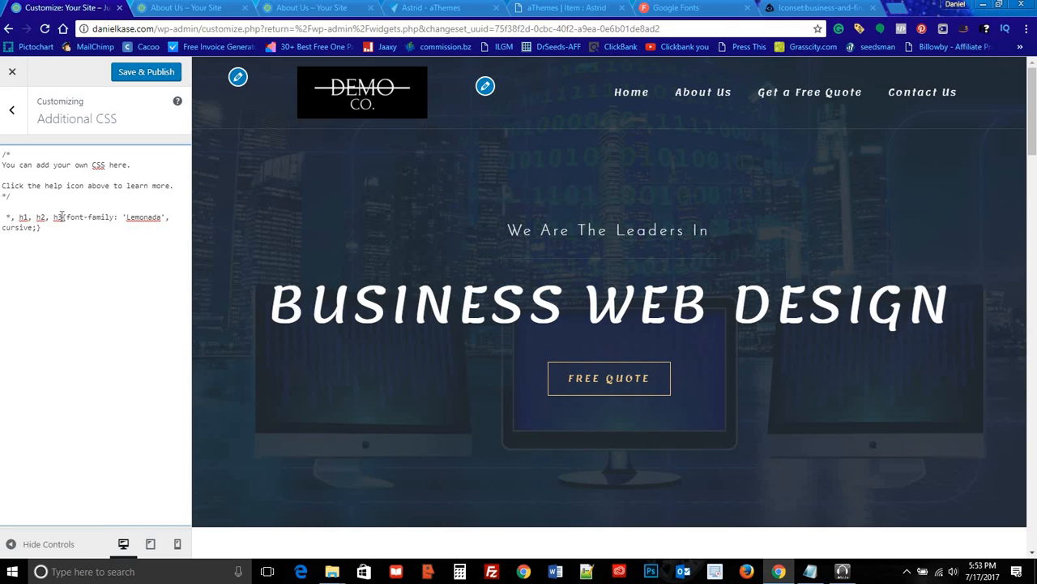
Step: Remove all selectors, including the asterisk and comma, from before the Lemonada rule, then save and publish the change
left_click_drag(39, 217, 20, 217)
key("BackSpace")
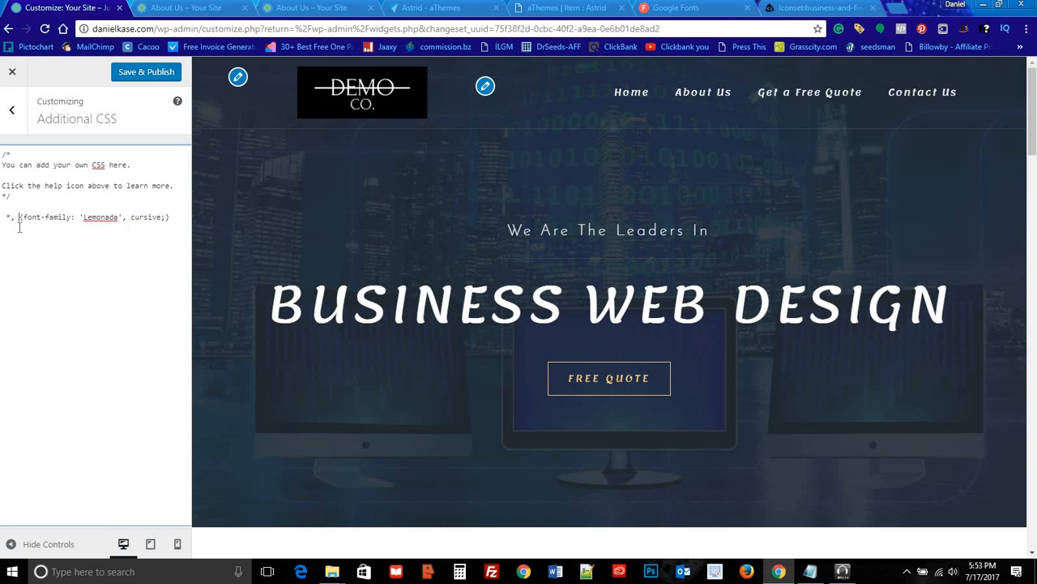
scroll(614, 247, "down", 10)
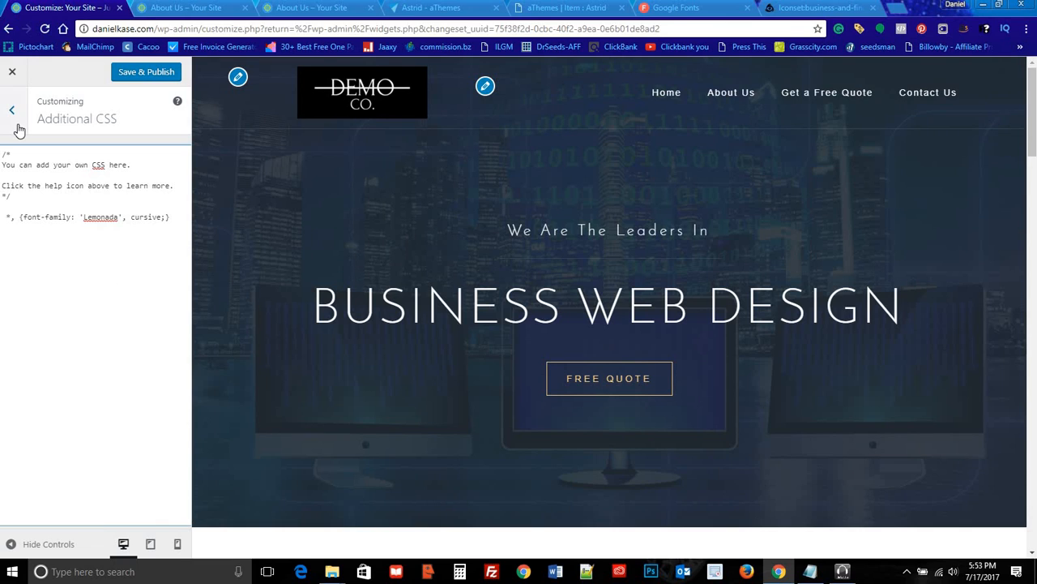
key("BackSpace")
key("BackSpace")
key("BackSpace")
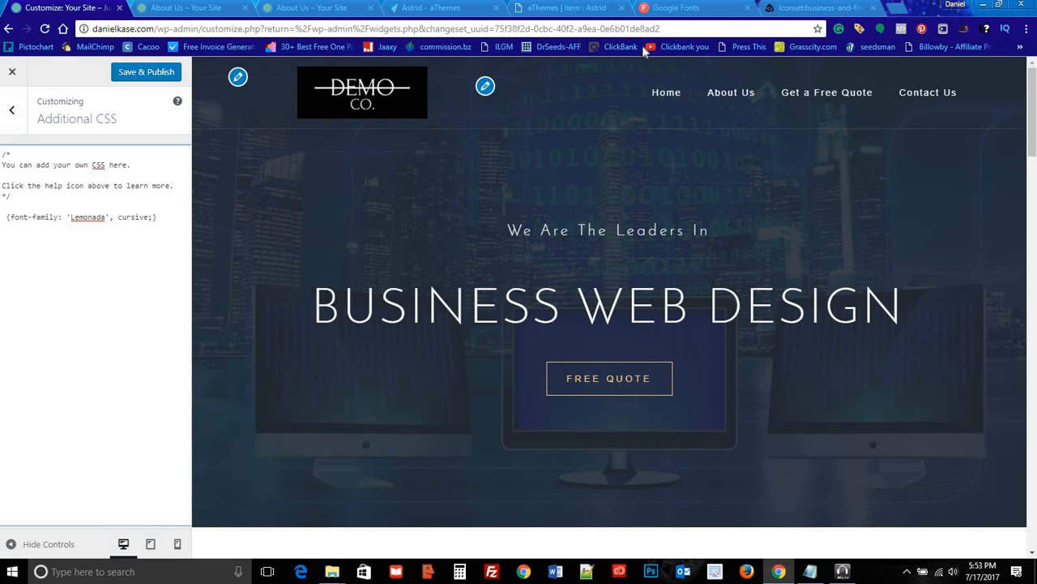
left_click(146, 73)
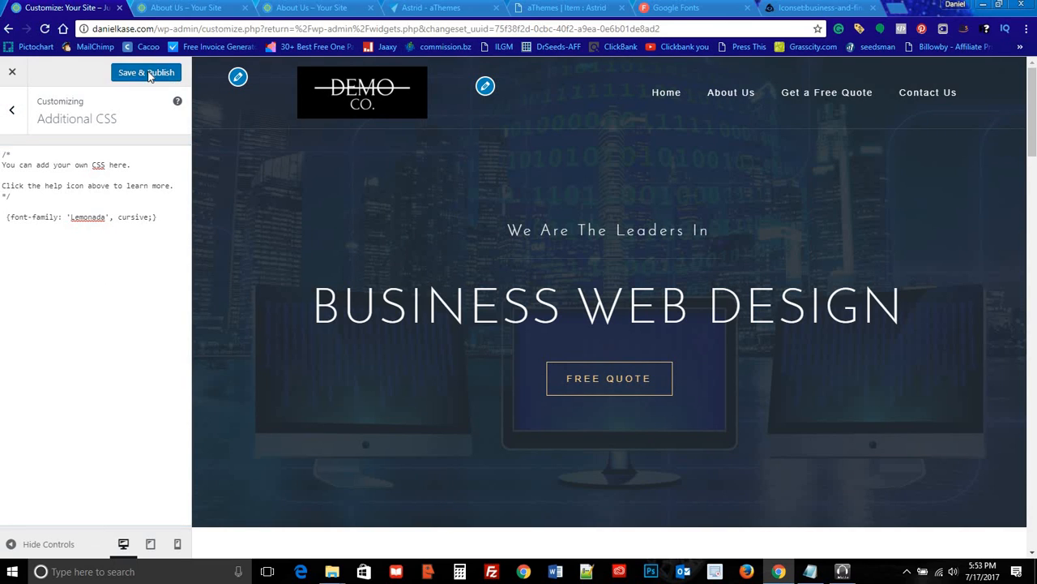
left_click(15, 110)
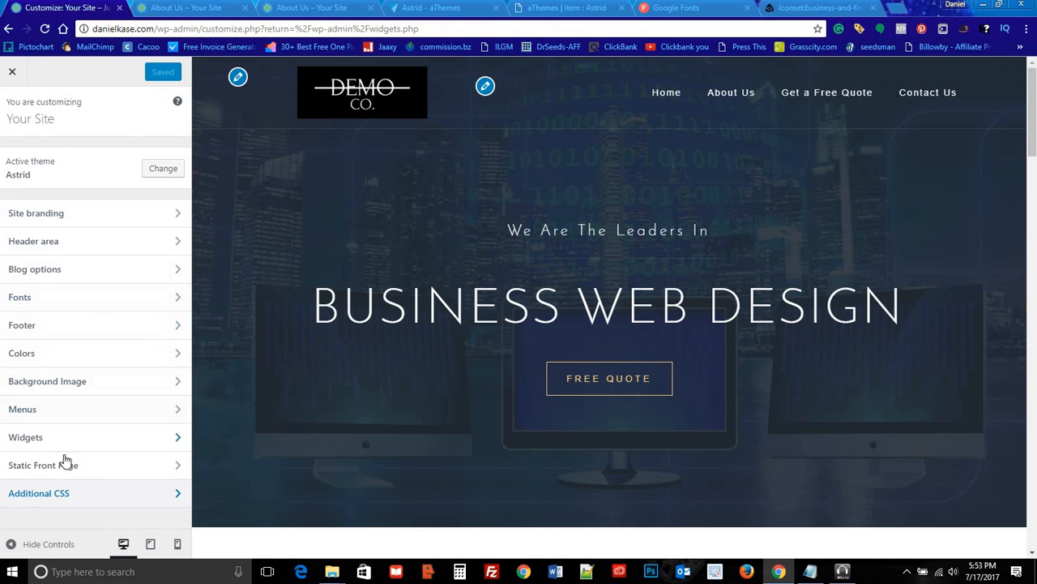
Step: Open the Fonts settings, copy the rule font-family: 'Lemonada', cursive; from Google Fonts and return to the customizer
left_click(92, 294)
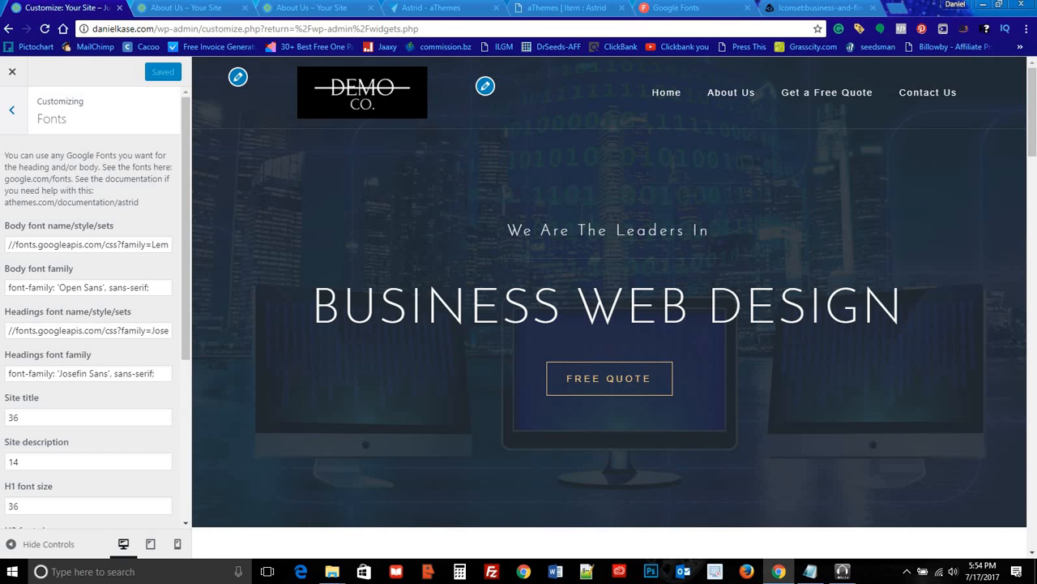
left_click(668, 8)
right_click(556, 437)
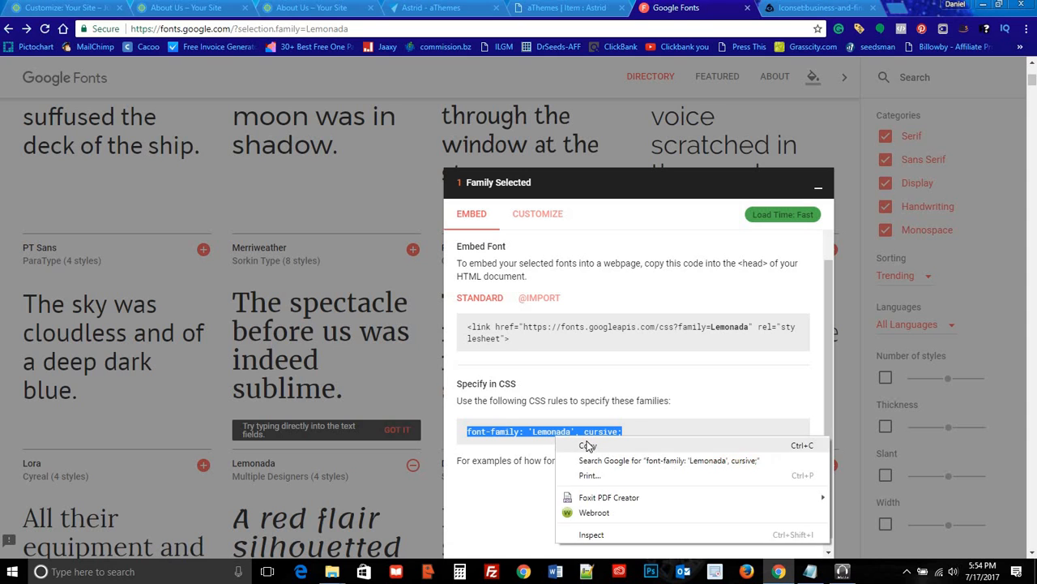
left_click(587, 446)
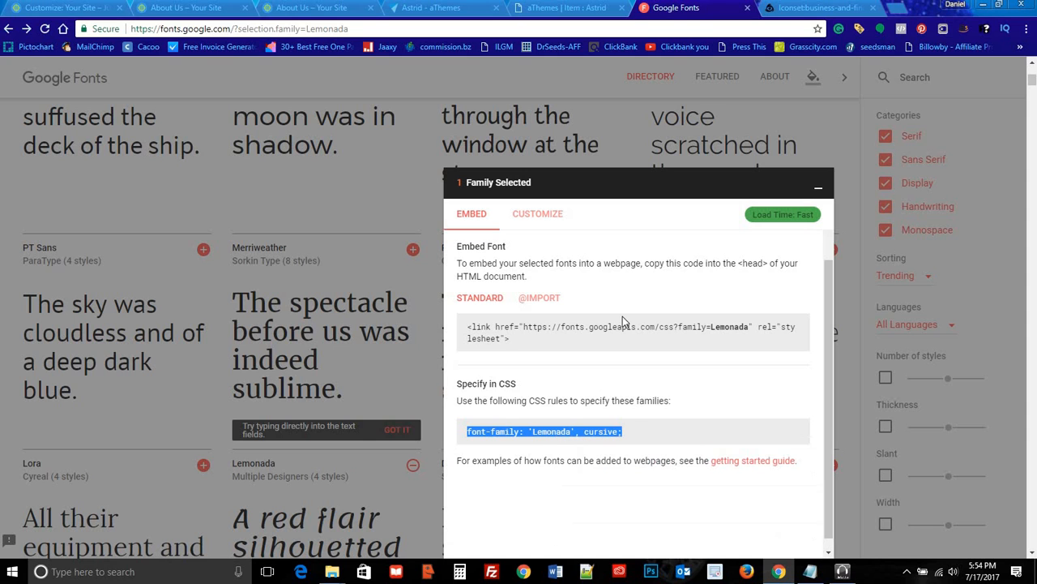
left_click(78, 11)
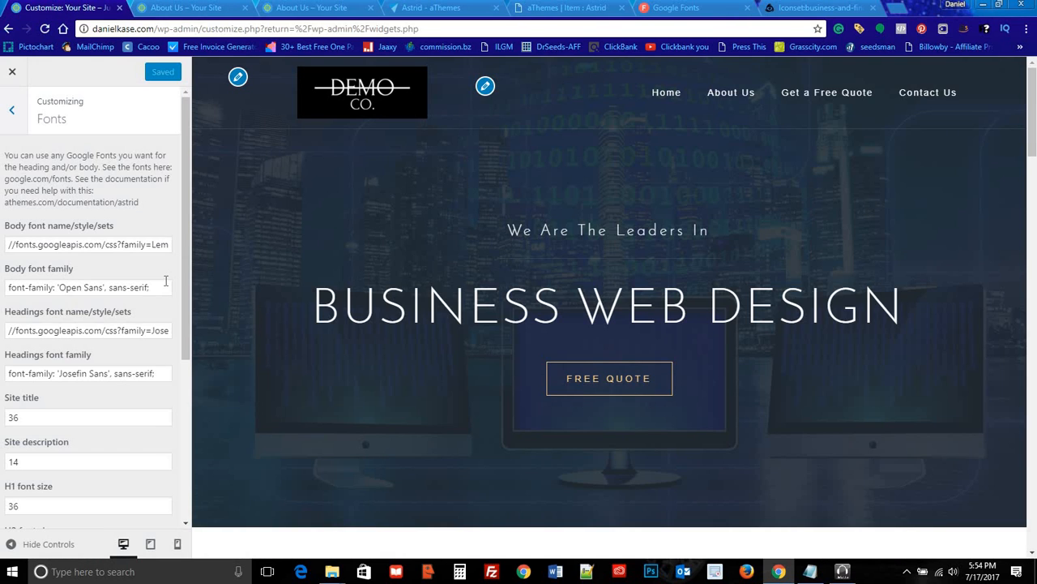
Step: Set the Body font family to font-family: 'Lemonada', cursive; and check the body text in the home page preview
left_click_drag(150, 287, 14, 274)
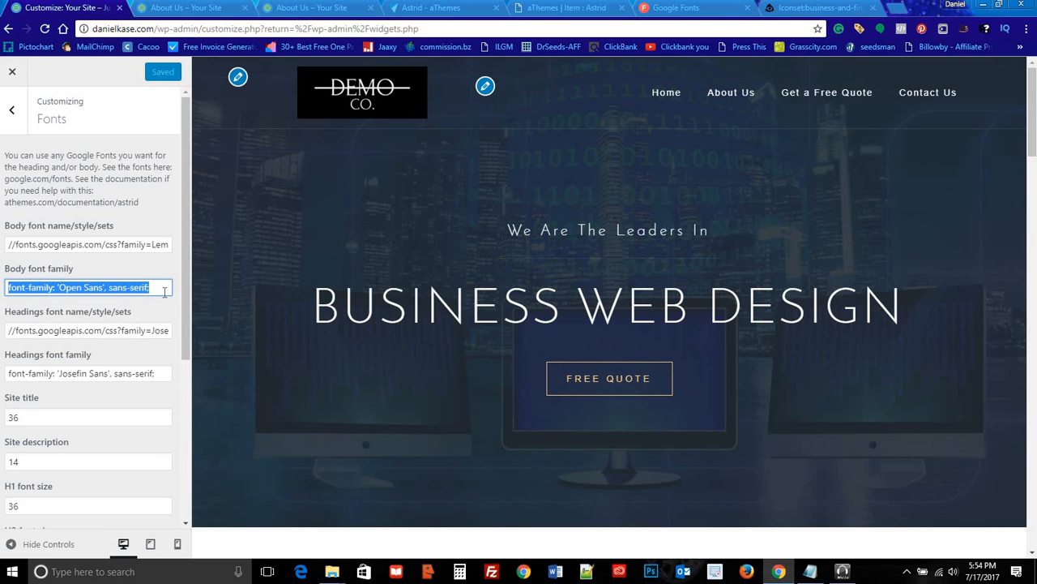
key("ctrl+v")
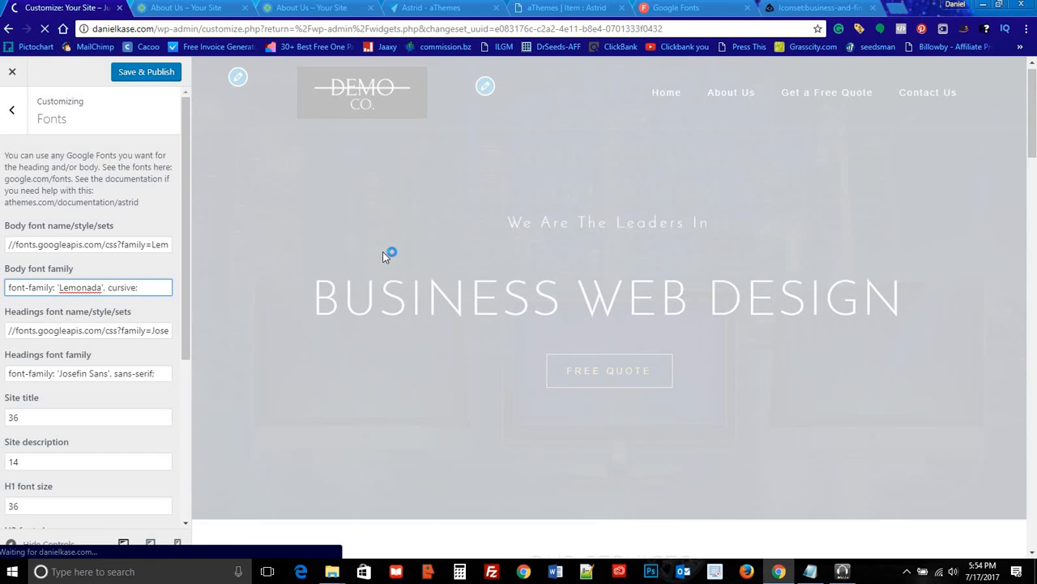
scroll(425, 284, "down", 5)
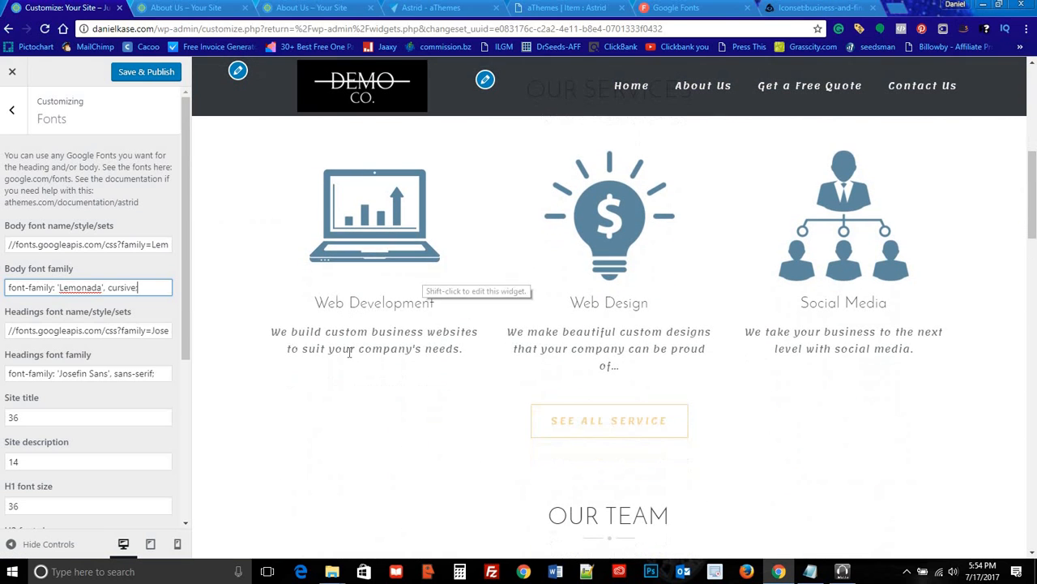
scroll(421, 328, "down", 2)
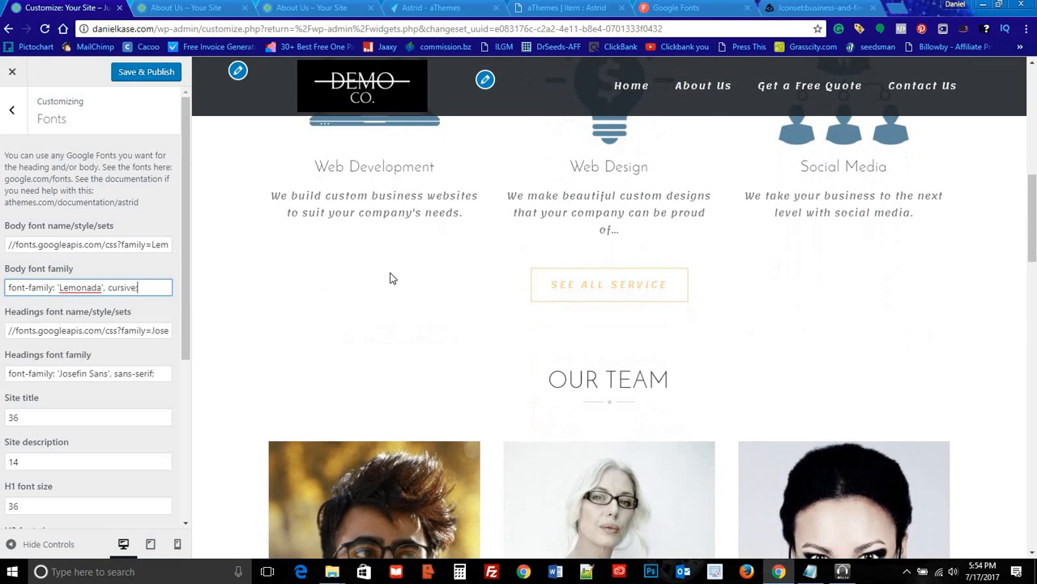
scroll(434, 252, "down", 9)
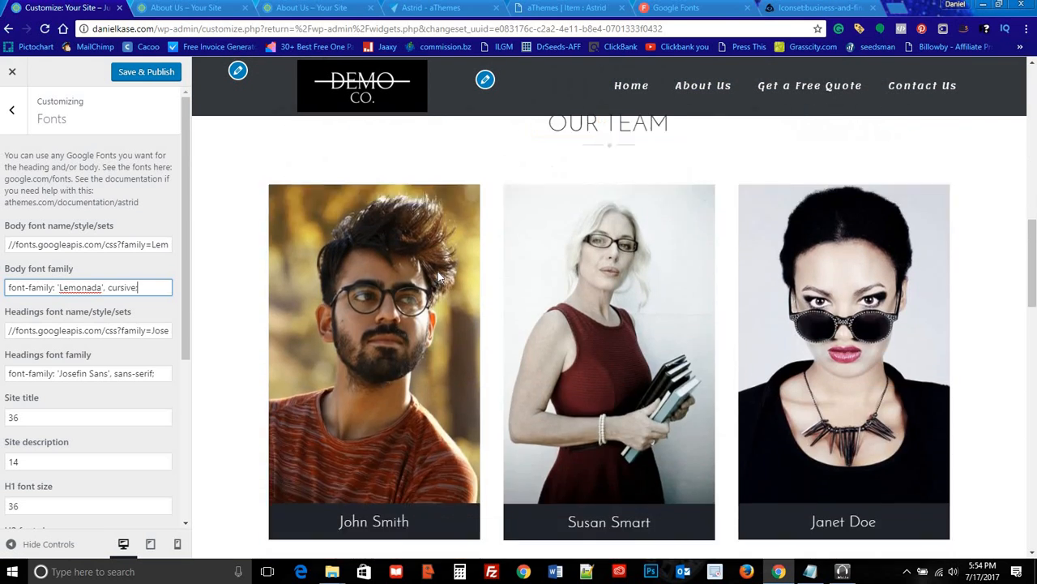
scroll(403, 275, "up", 5)
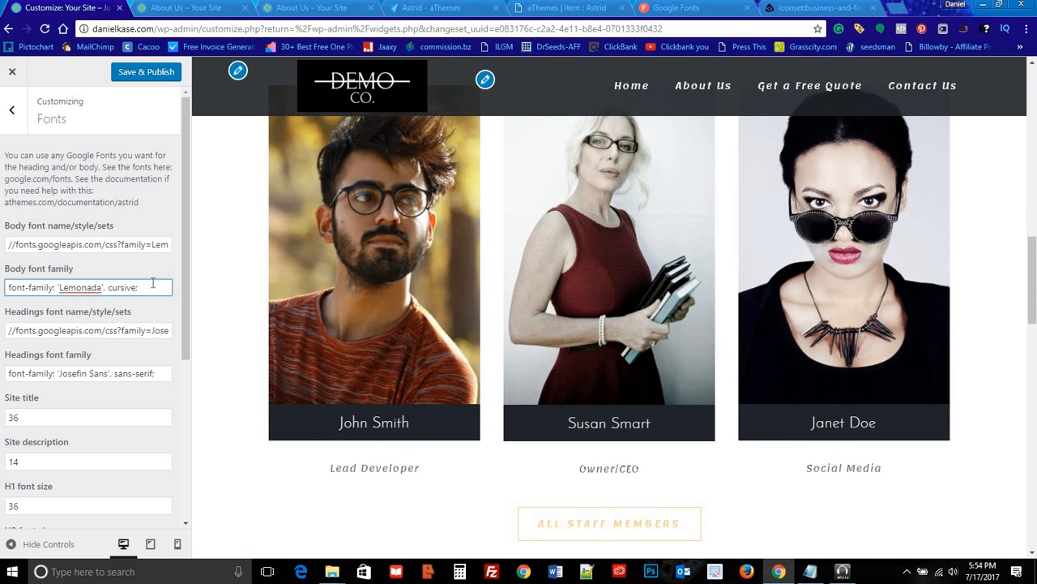
Step: Undo the Body font family change, save and publish, and leave the Fonts settings
key("ctrl+z")
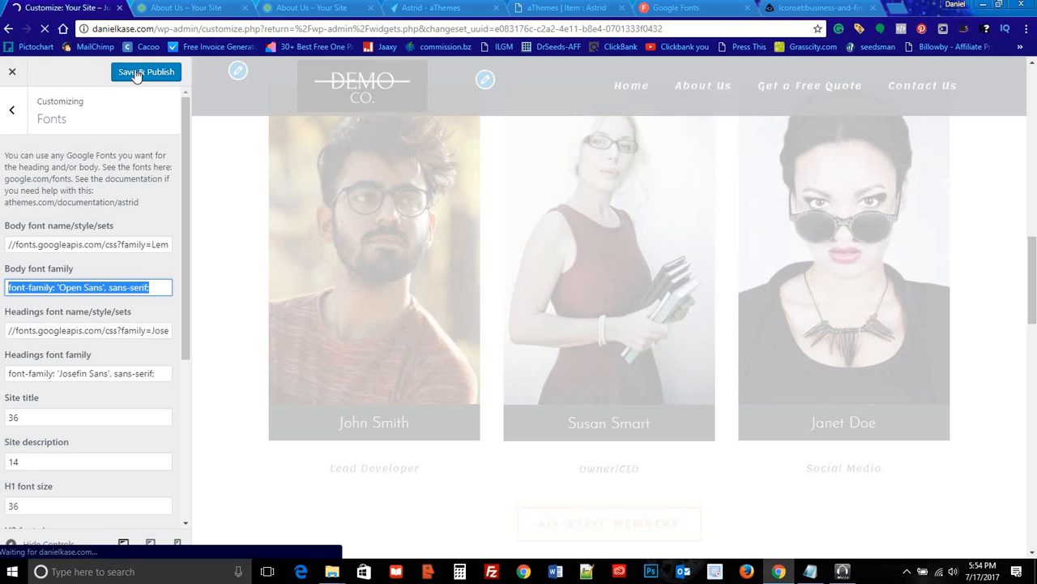
left_click(137, 73)
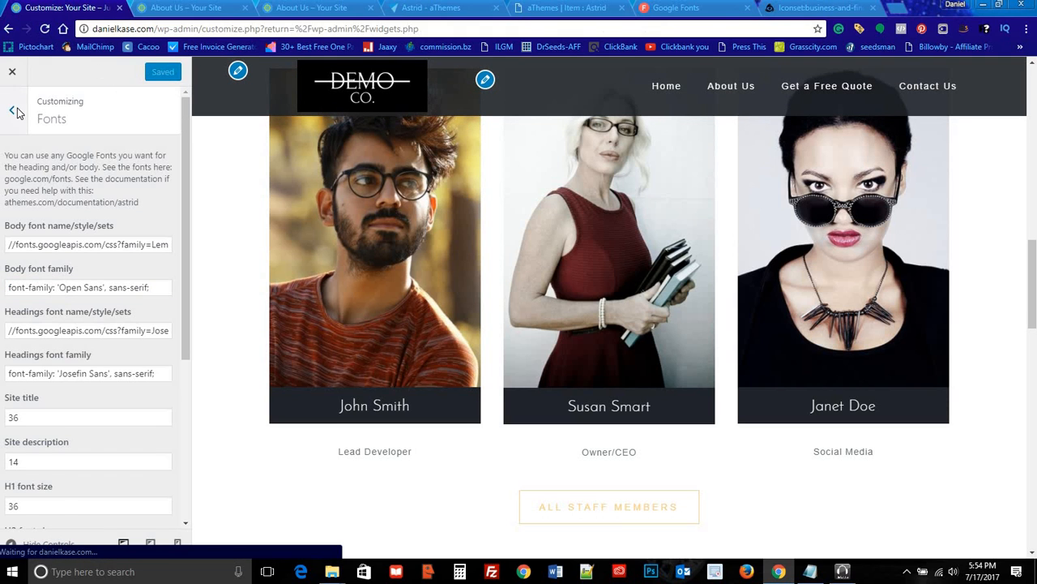
left_click(15, 111)
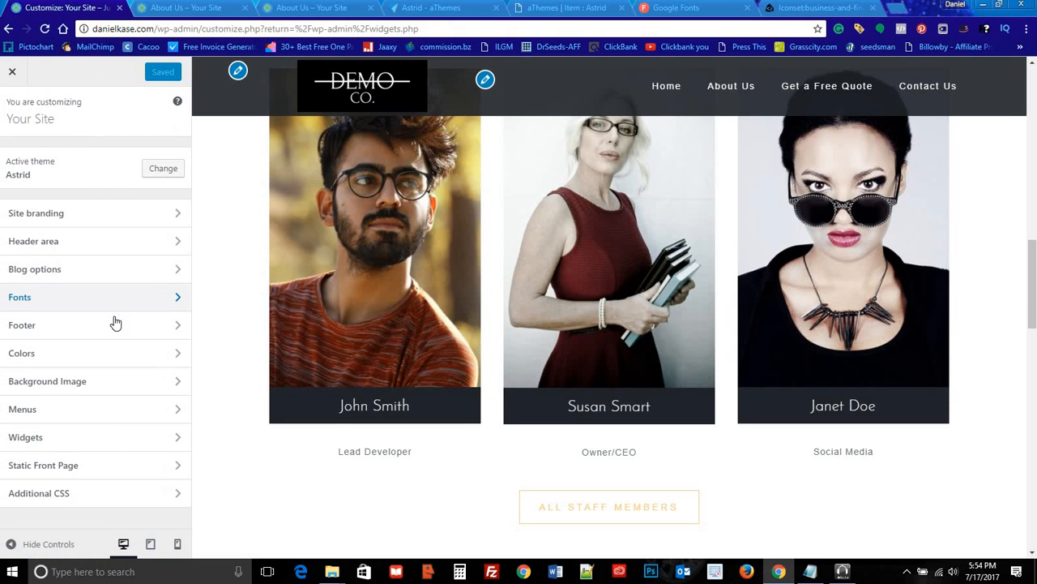
Step: Put the selectors body, h3 before the Lemonada rule in the Additional CSS and check the preview
left_click(104, 492)
left_click(6, 227)
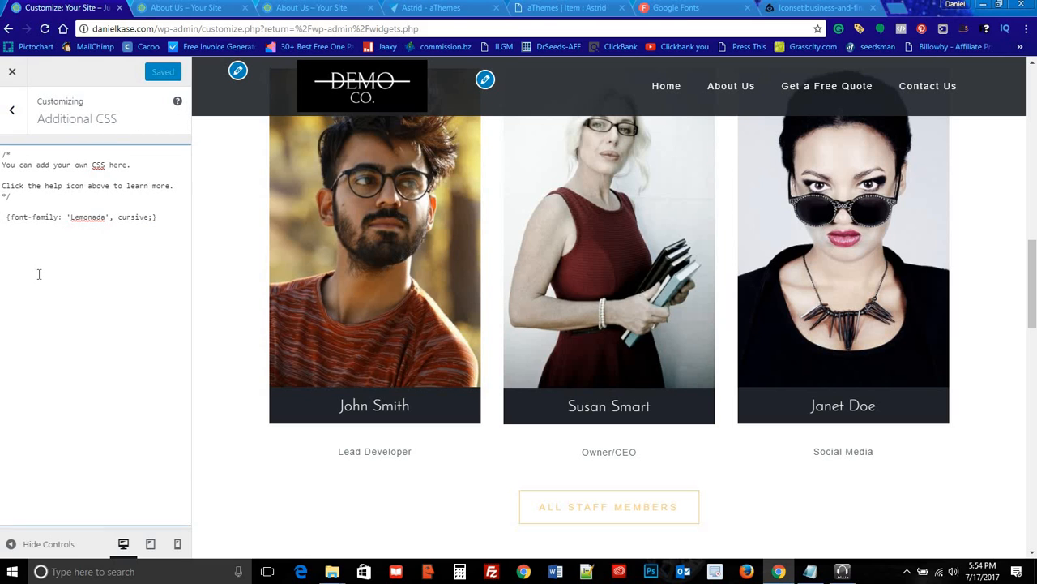
type("body")
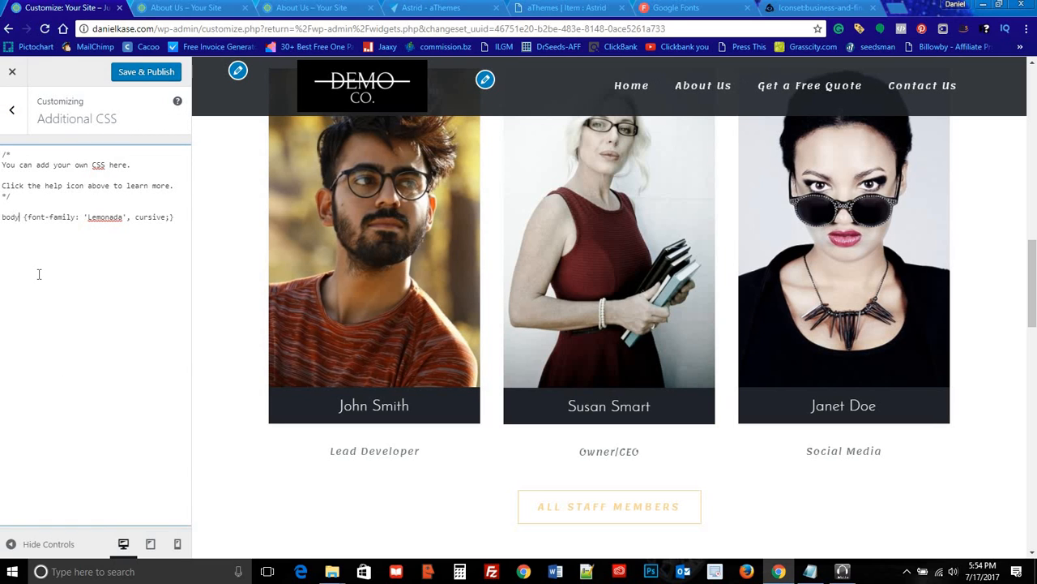
scroll(473, 300, "down", 3)
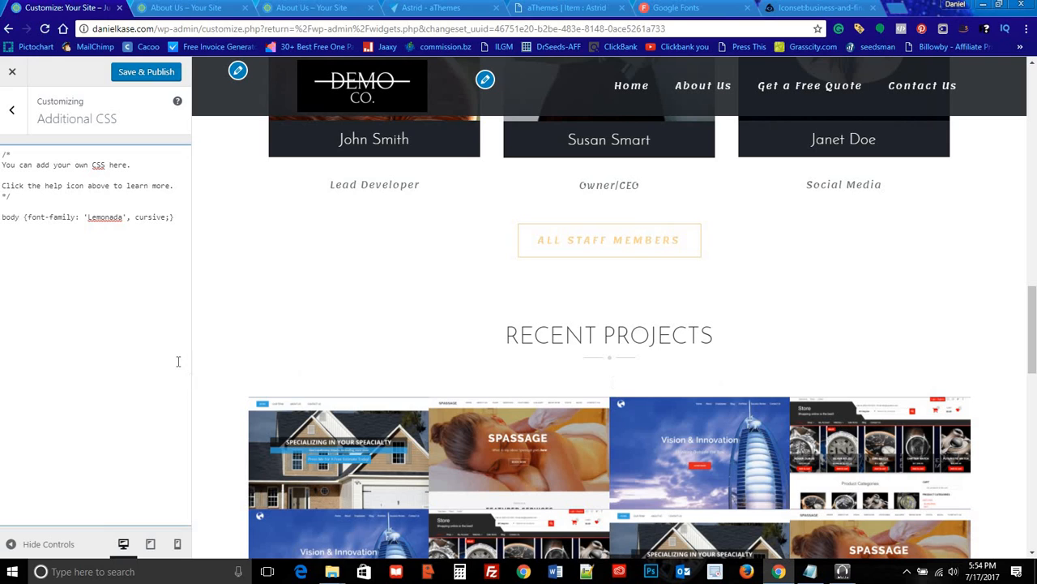
type(",")
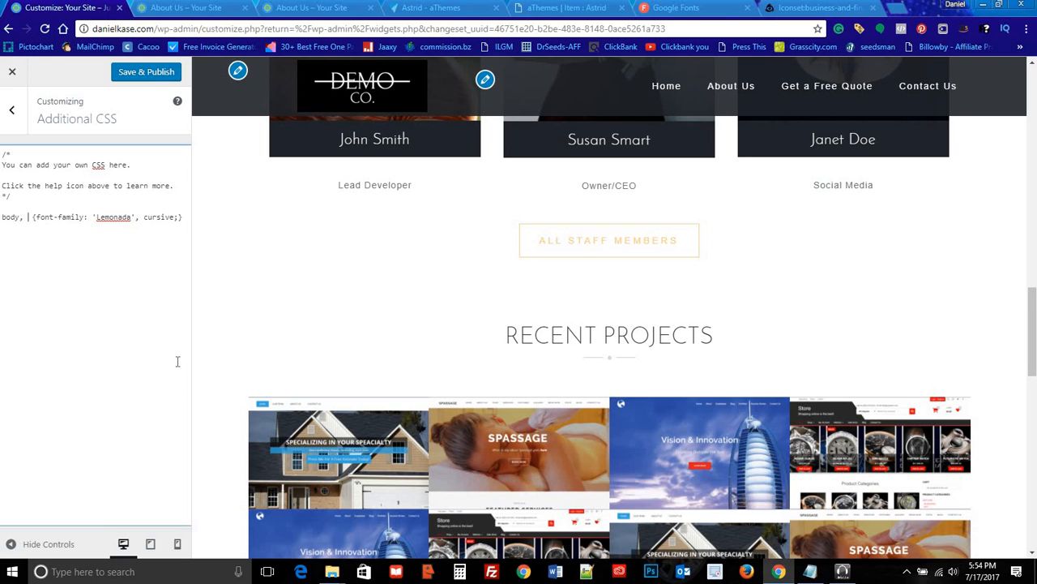
type(" h3")
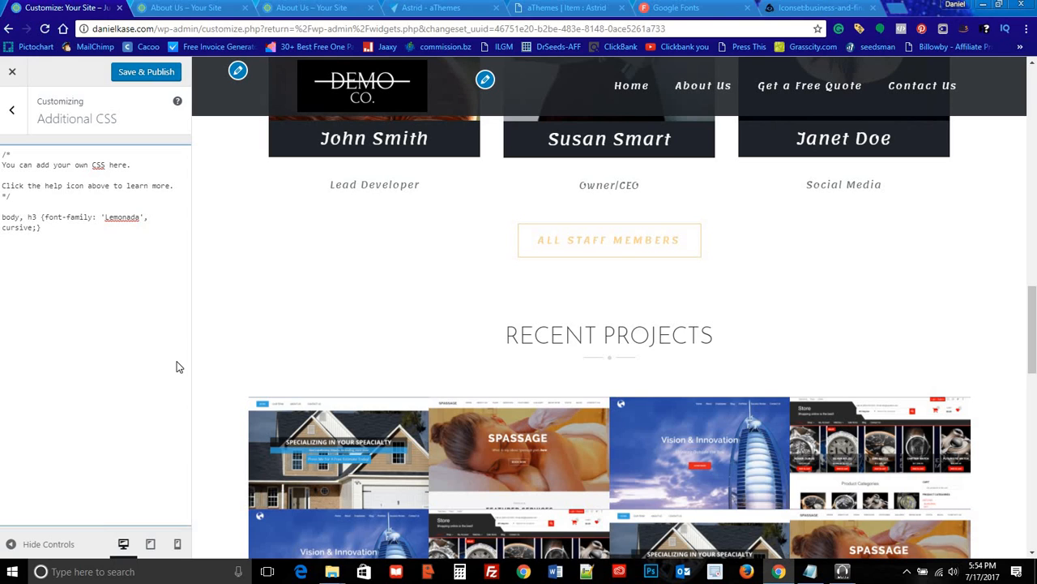
Step: Try h2 and h4 in place of h3 in the Lemonada rule's selectors and check the headings in the preview
key("BackSpace")
type("2")
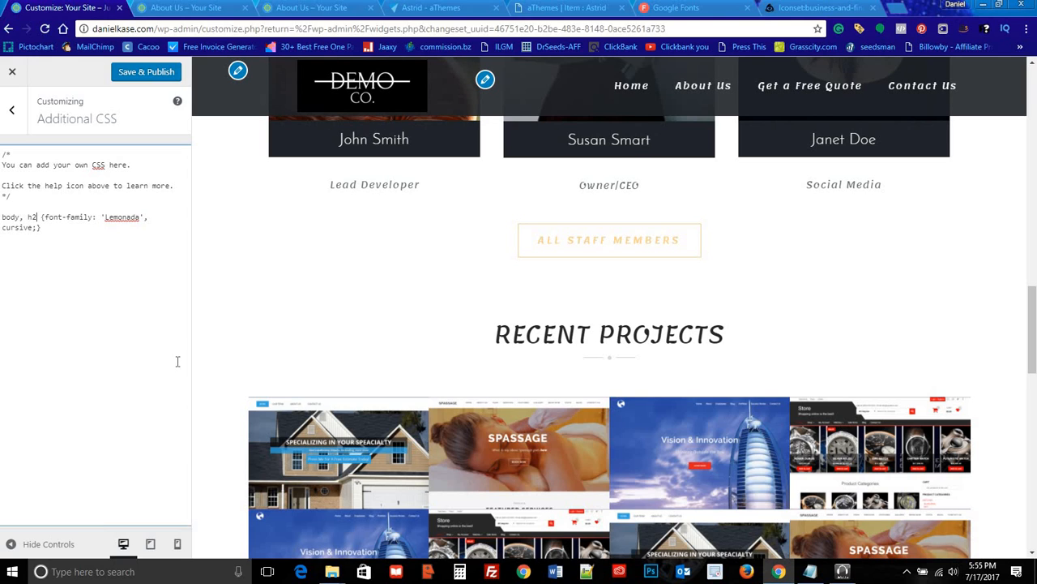
key("BackSpace")
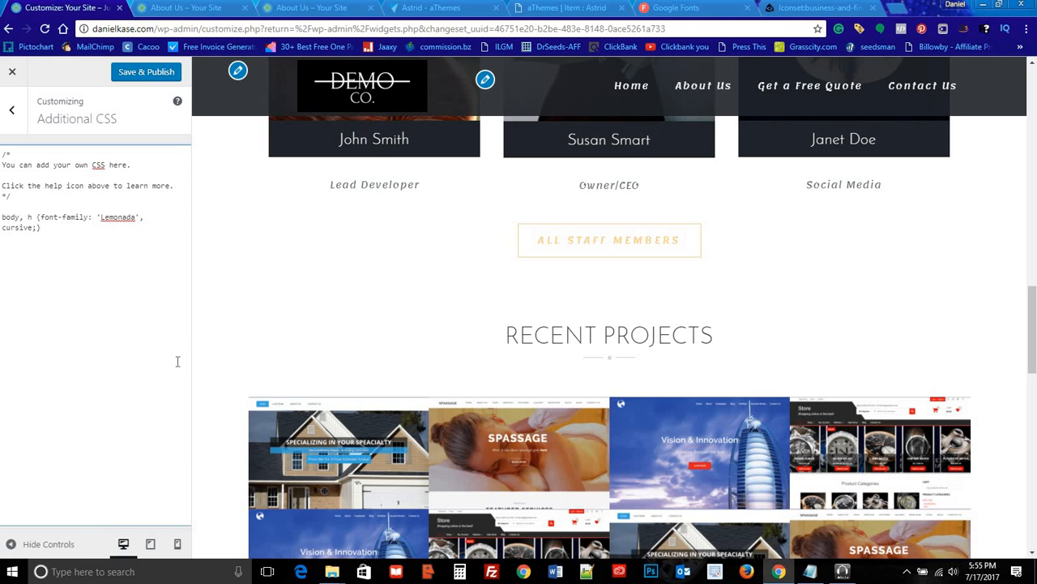
type("4")
scroll(517, 414, "up", 4)
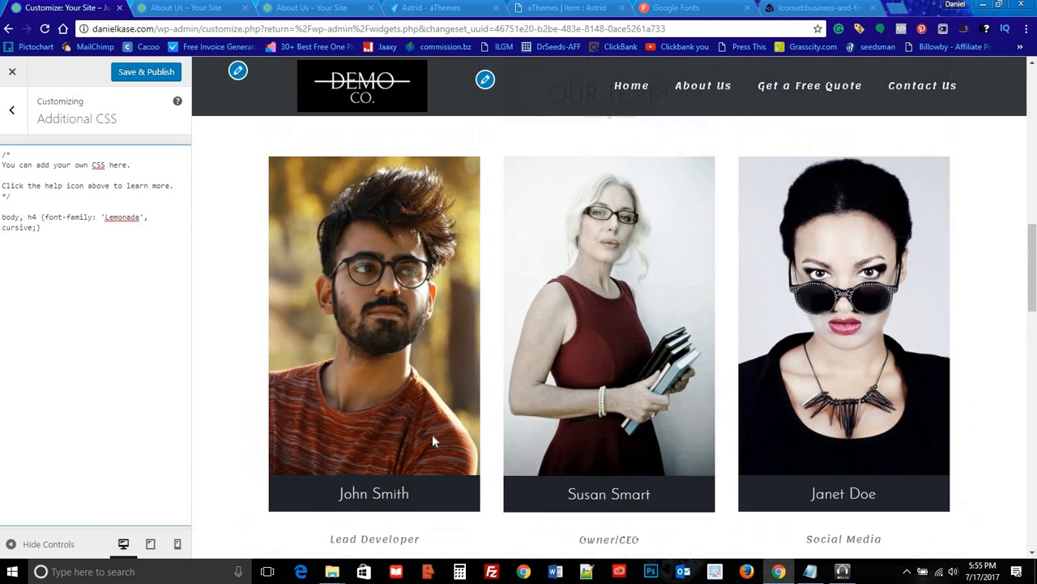
scroll(432, 436, "down", 2)
Step: Remove the heading selector from the Lemonada rule, keeping only body, and check the home page preview
key("BackSpace")
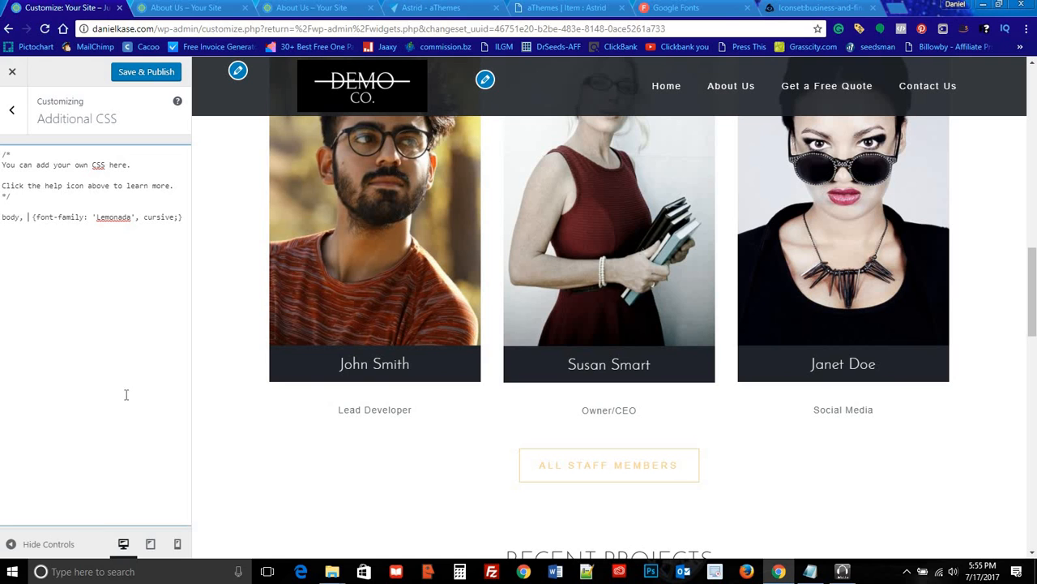
key("BackSpace")
key("BackSpace")
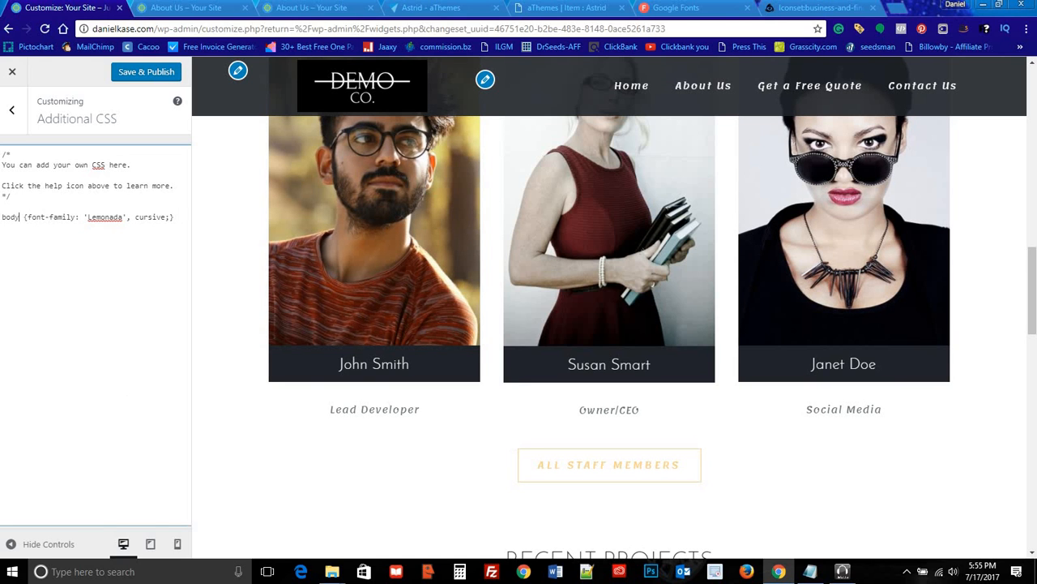
scroll(558, 373, "down", 5)
scroll(517, 333, "up", 4)
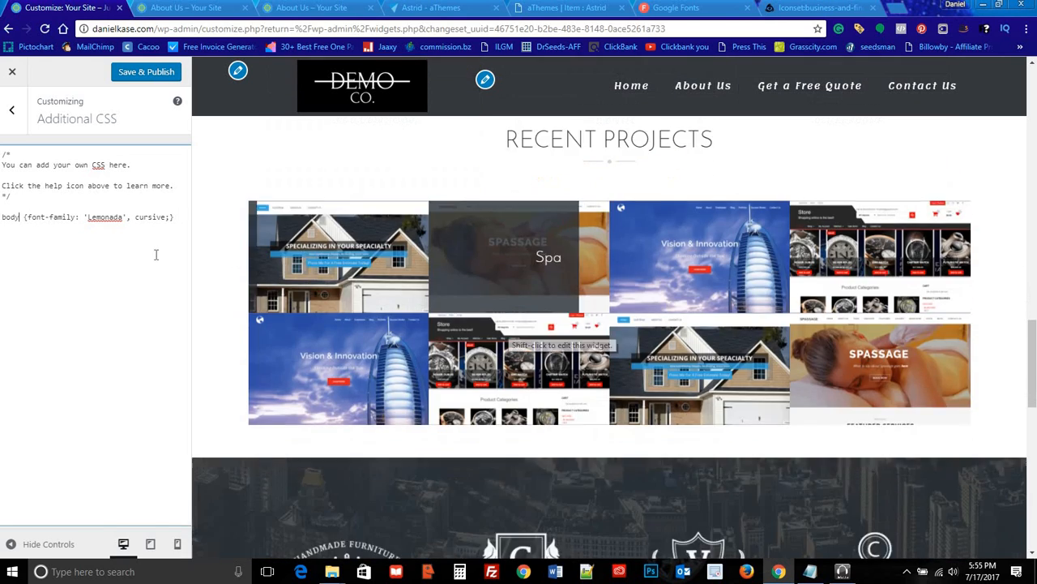
Step: Clear the body selector from the Lemonada rule to compare the preview, and put body back
key("BackSpace")
key("BackSpace")
key("BackSpace")
key("BackSpace")
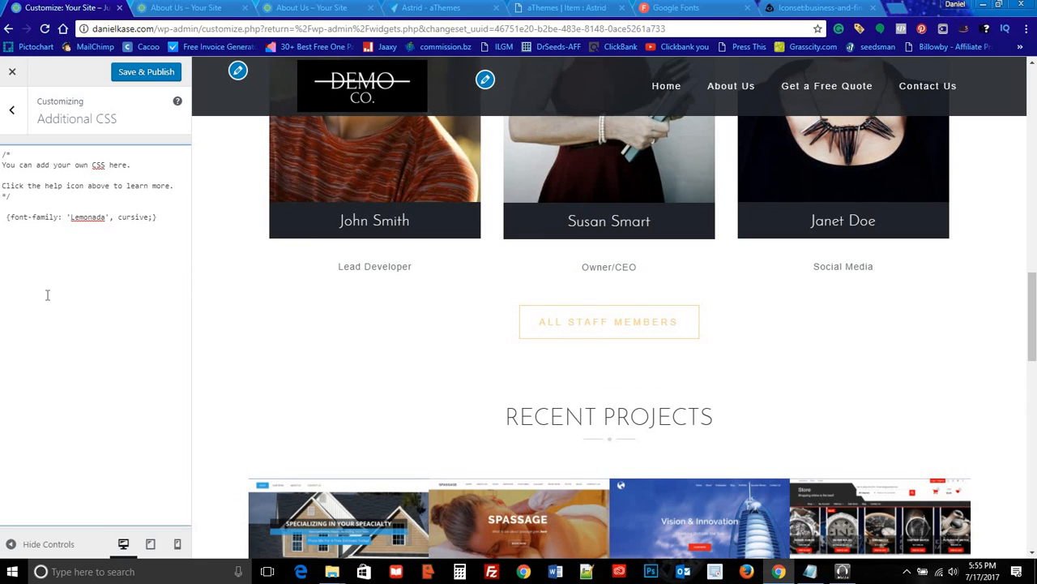
type("p")
key("BackSpace")
type("body")
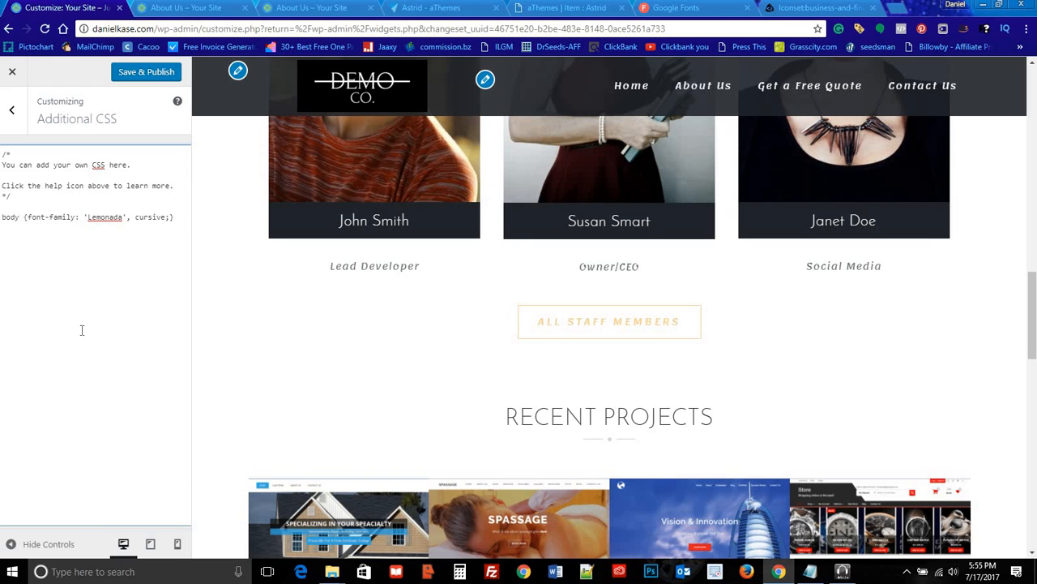
Step: Delete the body selector before the Lemonada rule in the Additional CSS, and save and publish the site
key("BackSpace")
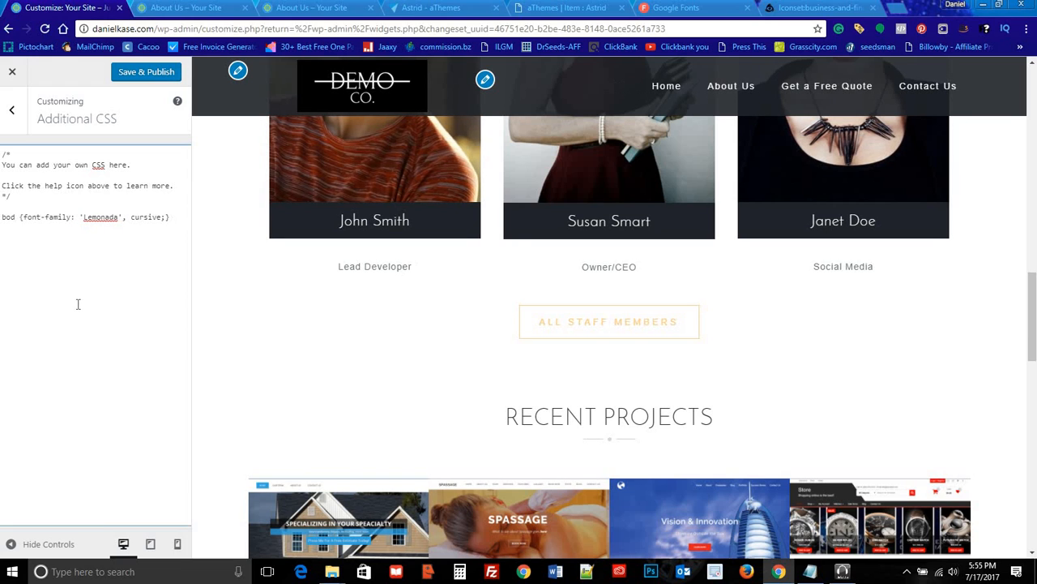
key("BackSpace")
key("BackSpace")
key("BackSpace")
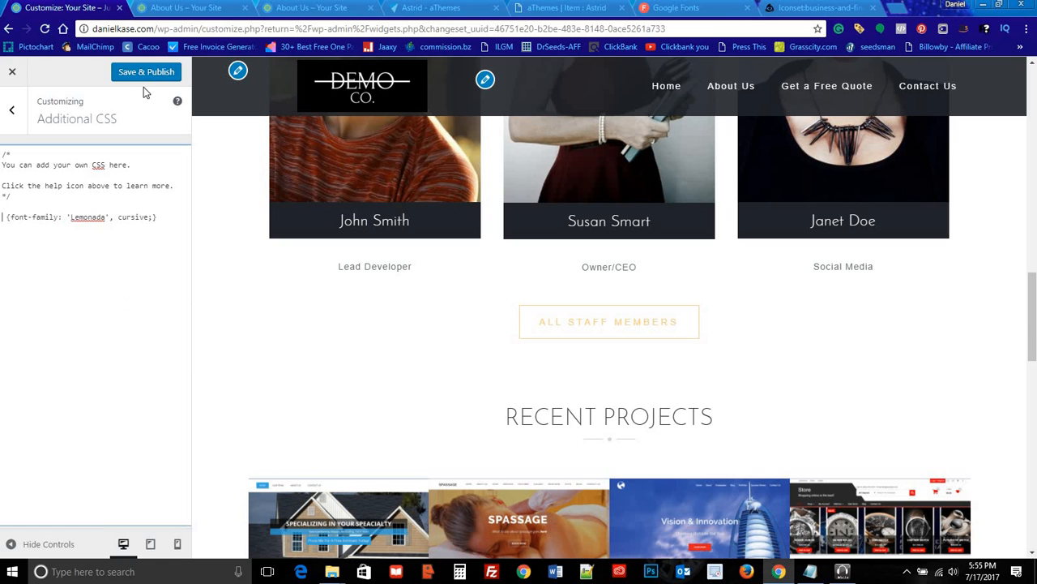
left_click(136, 73)
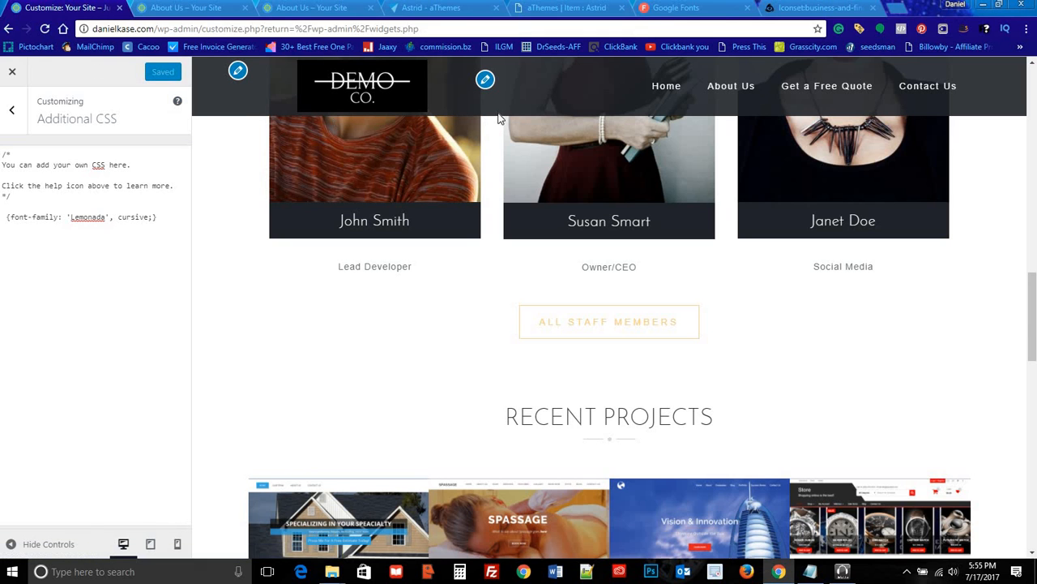
scroll(479, 157, "up", 10)
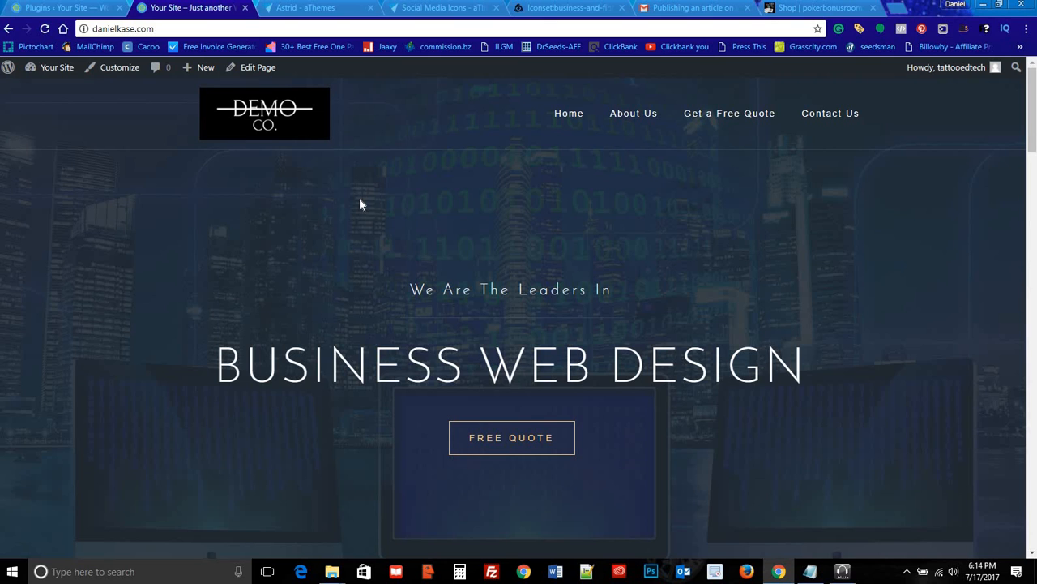
Step: Switch to the site's WordPress dashboard and open the page for adding new plugins
left_click(78, 8)
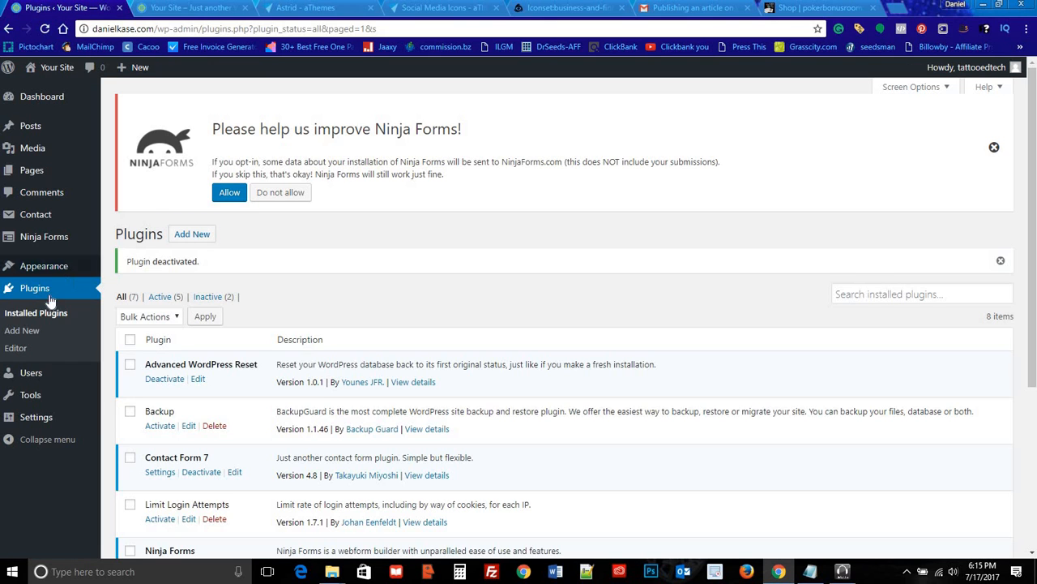
left_click(23, 332)
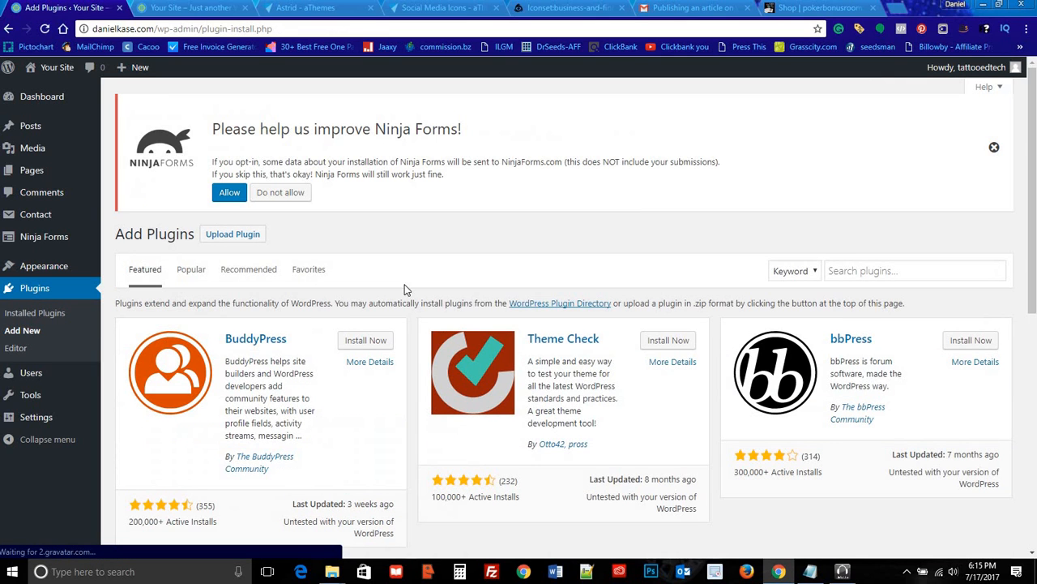
Step: Search the plugin directory for "Social Media Flying Icons", and install and activate Social Media Flying Icons | Floating Social Media Icon
left_click(847, 270)
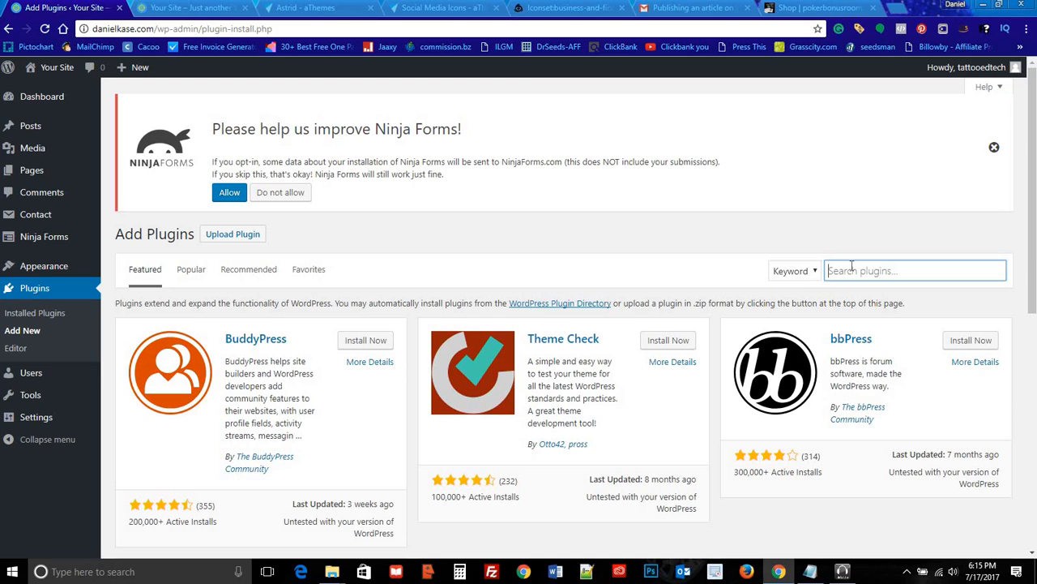
type("Social Media Flying Icons")
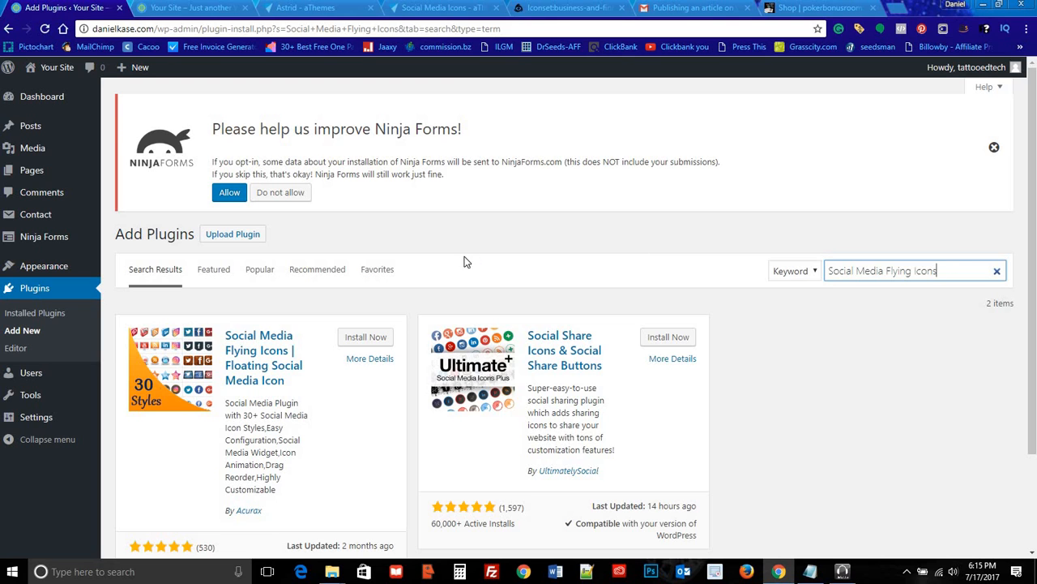
scroll(405, 292, "down", 3)
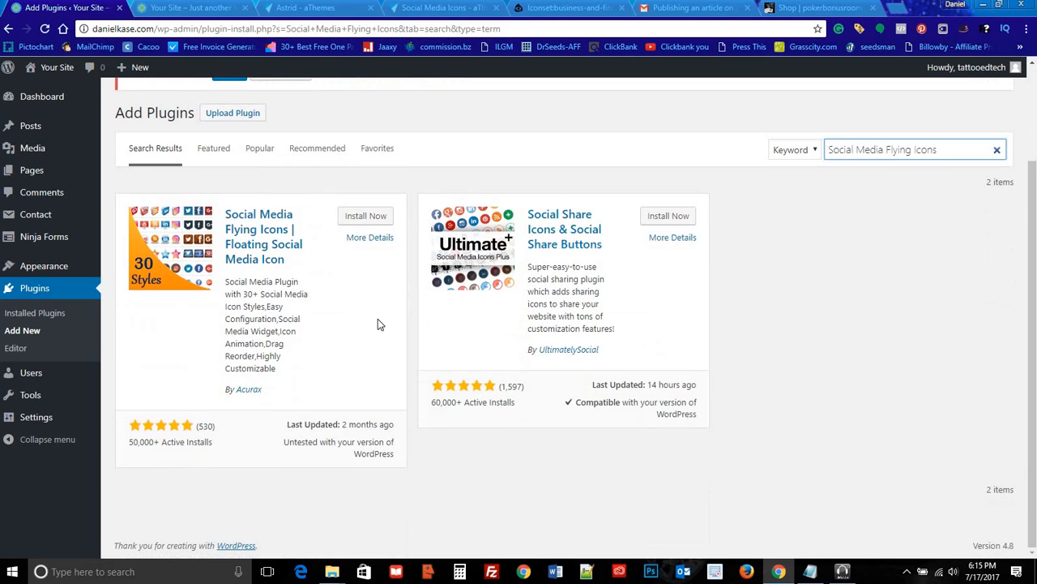
left_click(354, 221)
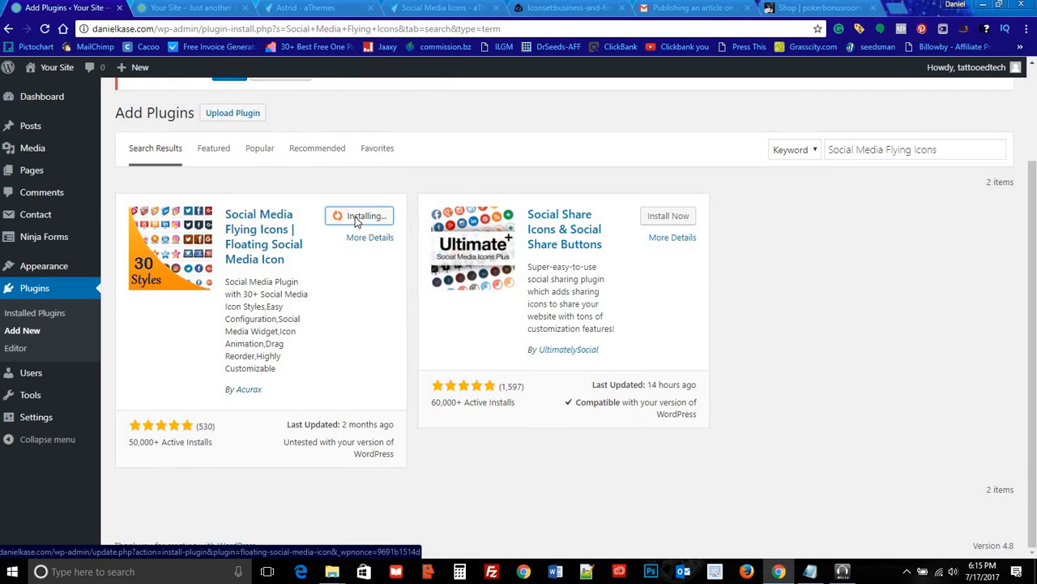
left_click(372, 216)
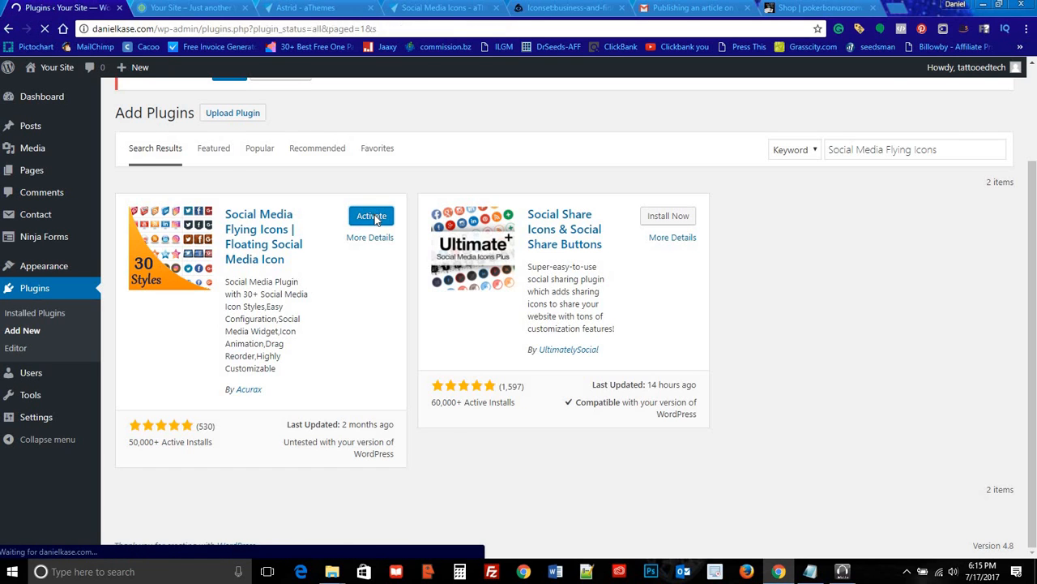
Step: Open the settings page of the activated Floating Social Media plugin
scroll(331, 246, "down", 4)
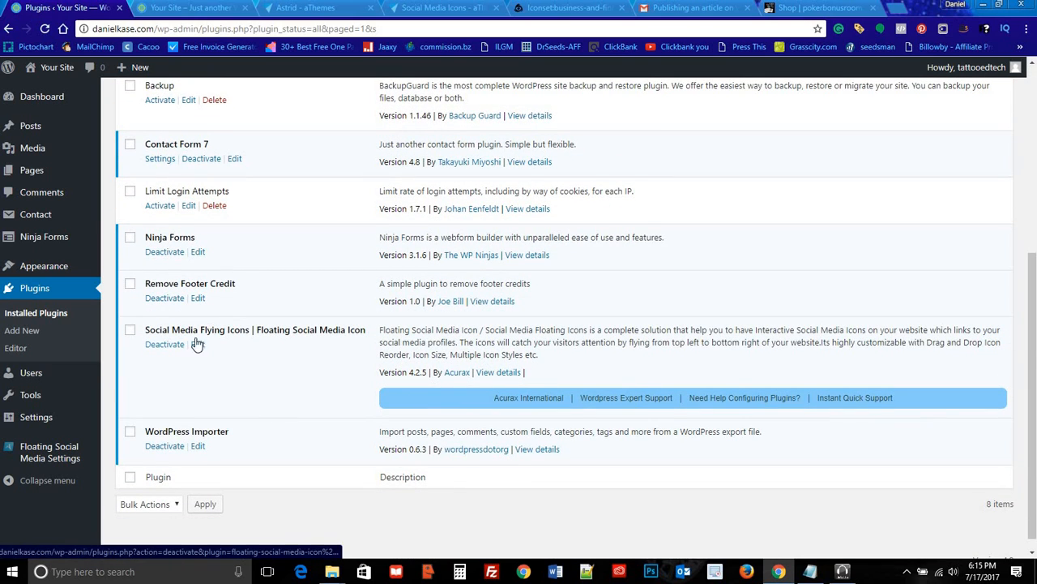
mouse_move(63, 457)
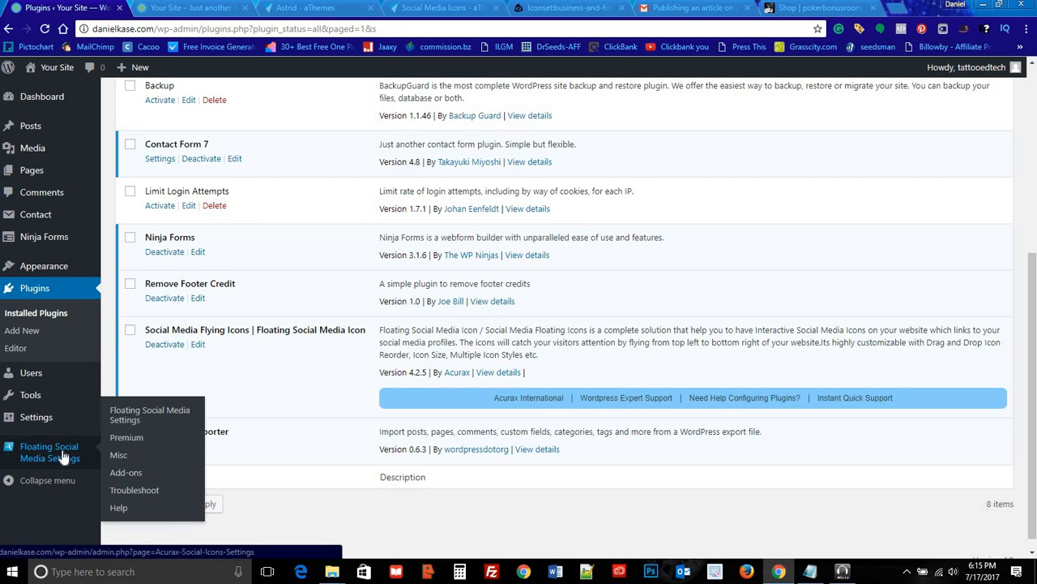
left_click(120, 410)
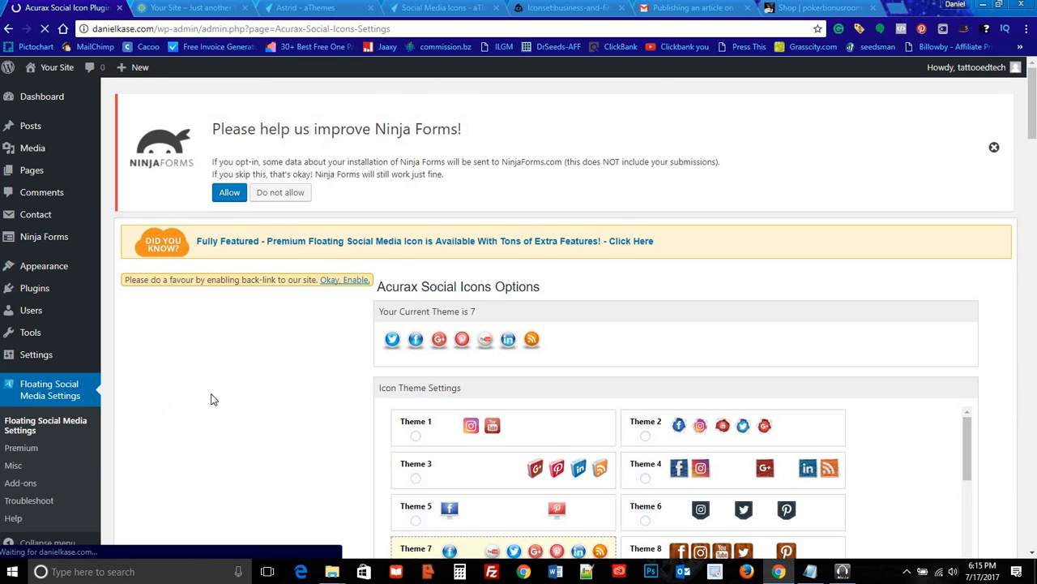
Step: Choose Theme 6 as the icon theme for the floating social icons
scroll(285, 370, "down", 2)
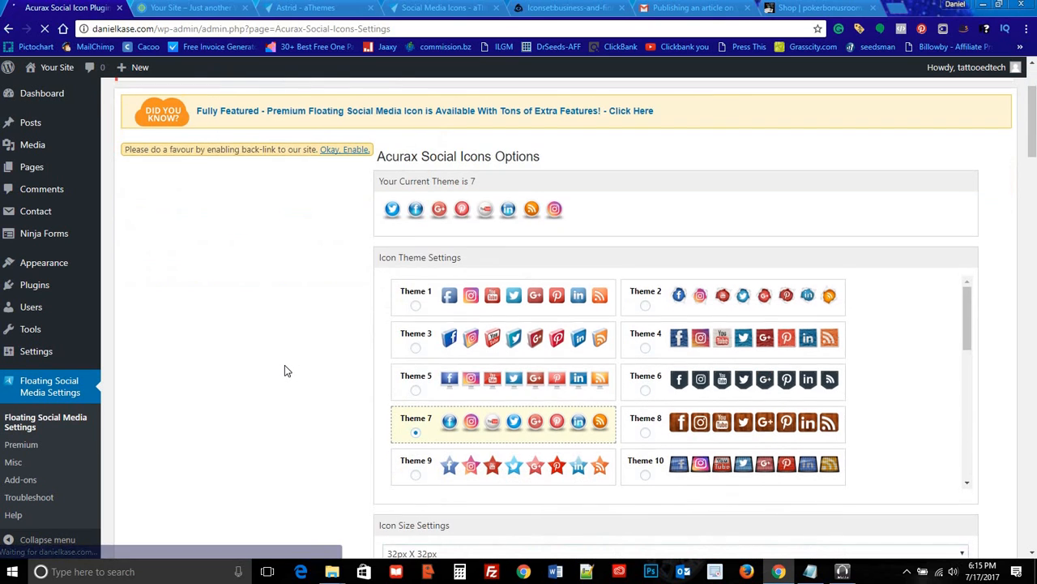
scroll(299, 331, "down", 1)
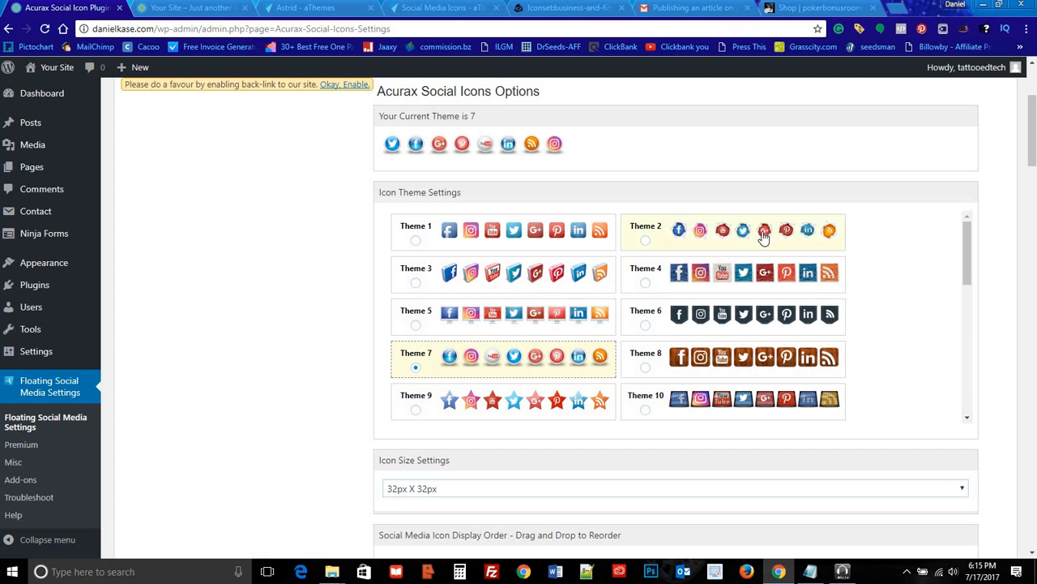
left_click(645, 243)
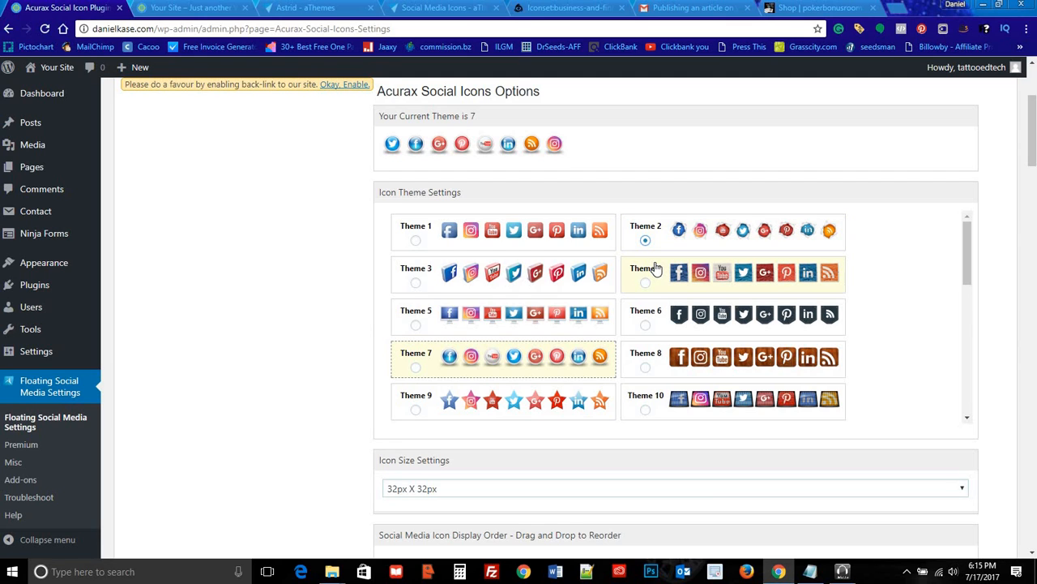
left_click(646, 328)
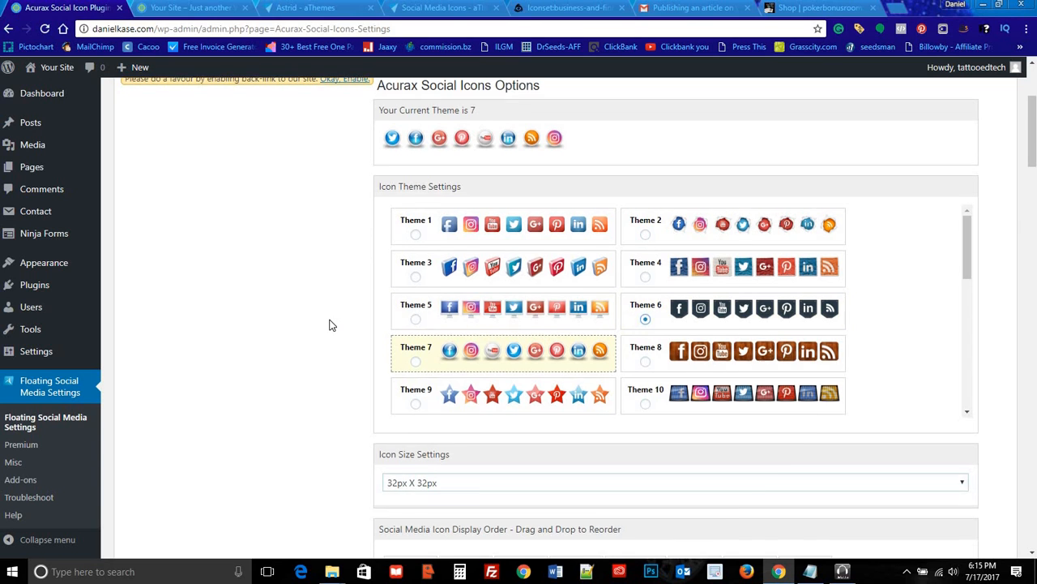
Step: Set the social icon size to 40px X 40px
scroll(422, 316, "down", 3)
left_click(510, 293)
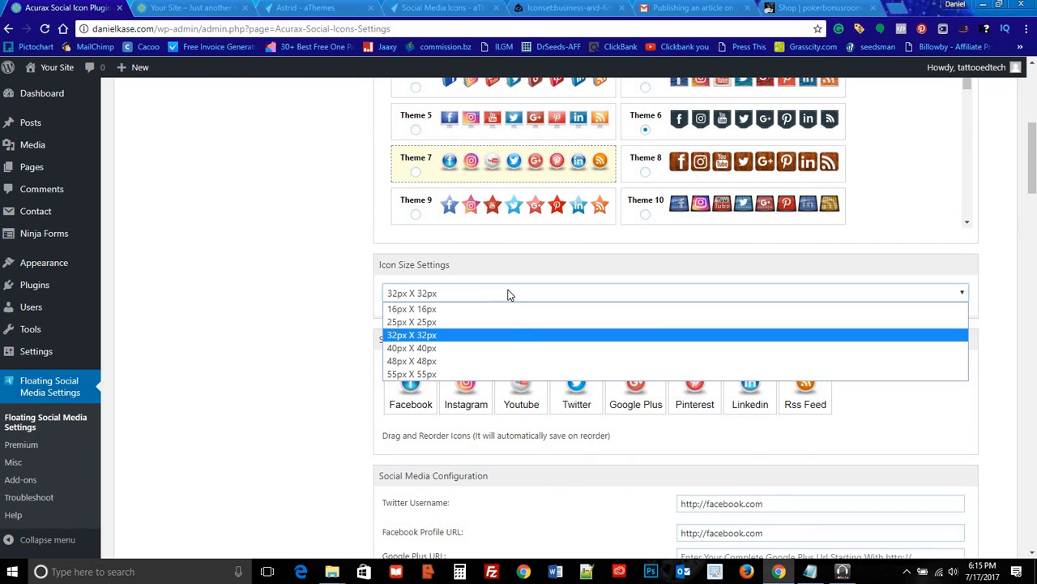
left_click(502, 335)
left_click(467, 301)
left_click(468, 348)
Step: Rearrange the social icon display order so it starts with Facebook, Instagram, Youtube and Pinterest, with Pinterest ahead of Twitter
scroll(297, 315, "down", 2)
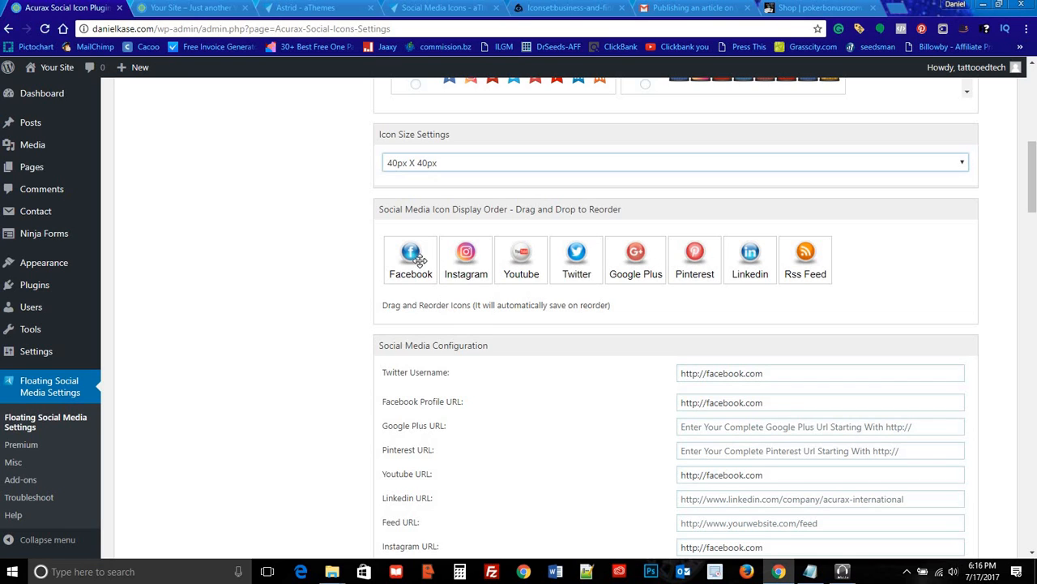
left_click_drag(518, 258, 409, 280)
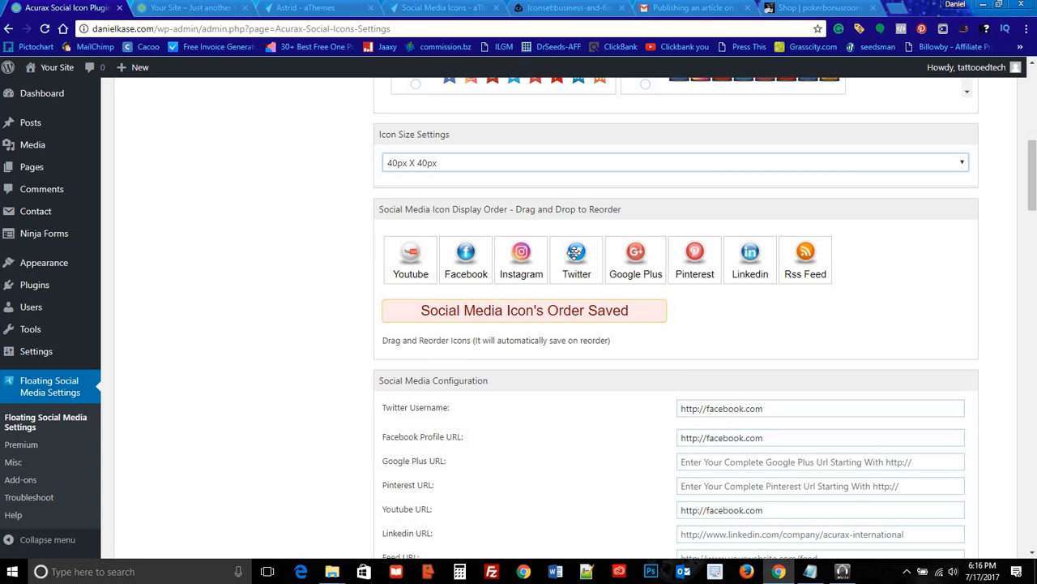
left_click_drag(469, 253, 409, 258)
left_click_drag(521, 257, 466, 257)
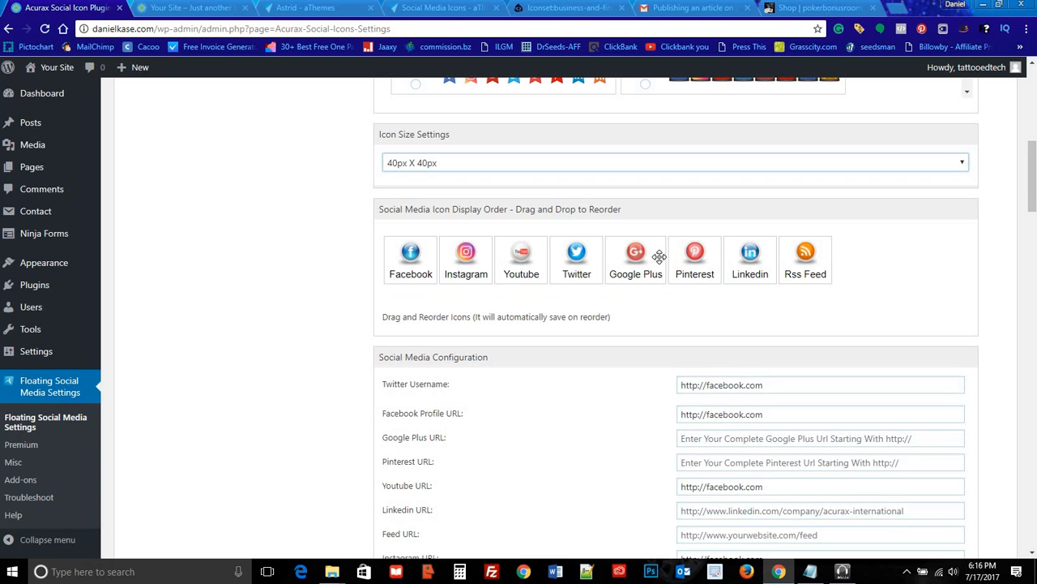
left_click_drag(673, 261, 577, 263)
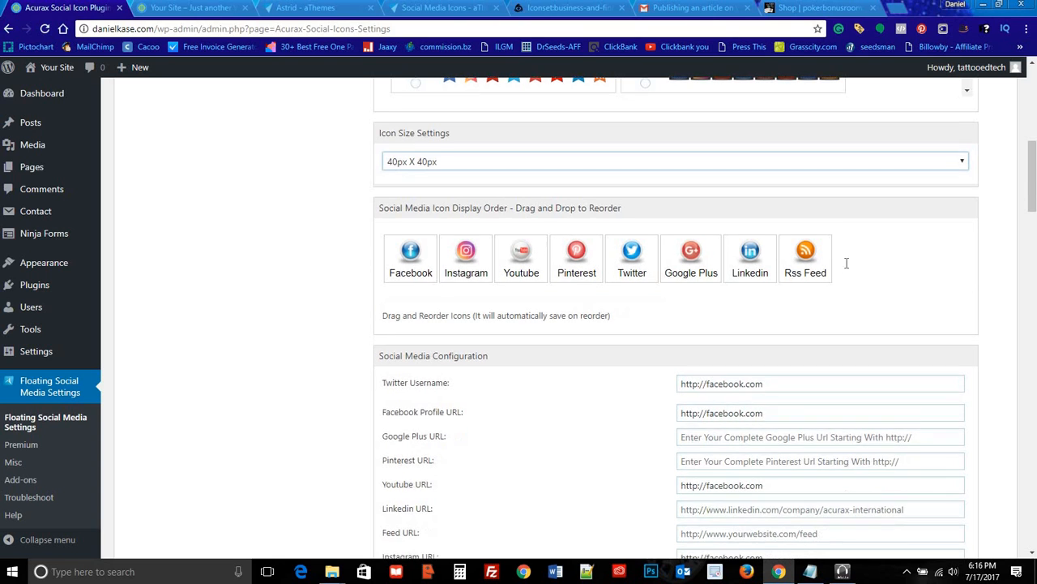
Step: Clear the Twitter Username and Facebook Profile URL entries in the social media configuration
scroll(764, 233, "down", 3)
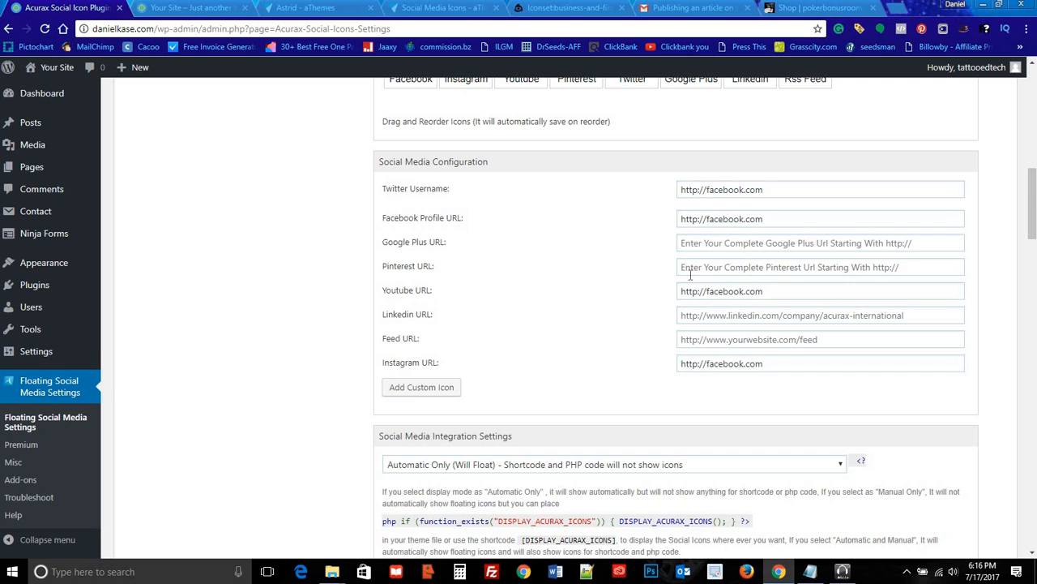
scroll(574, 292, "up", 1)
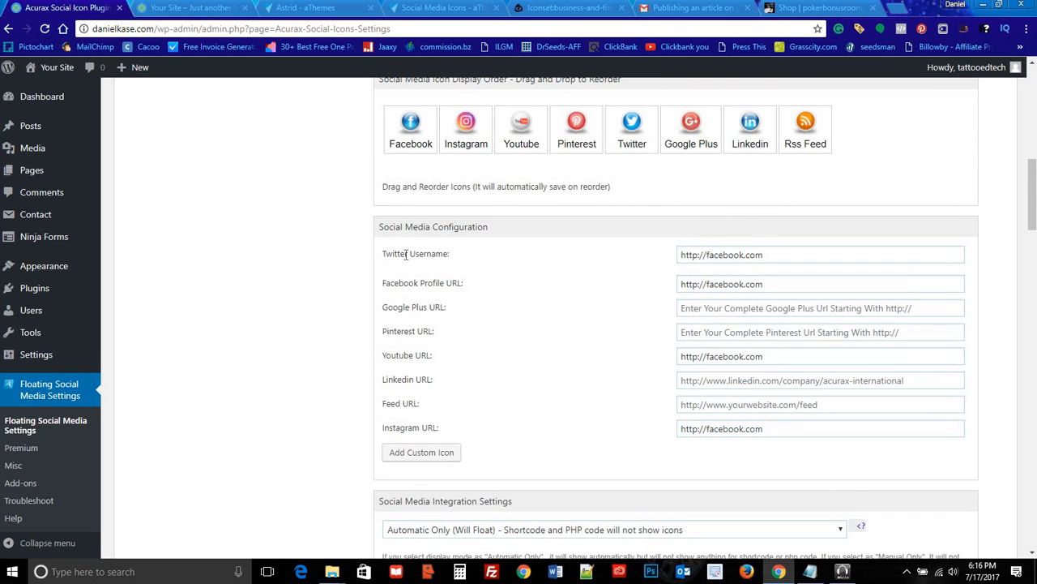
left_click(791, 259)
key("ctrl+a")
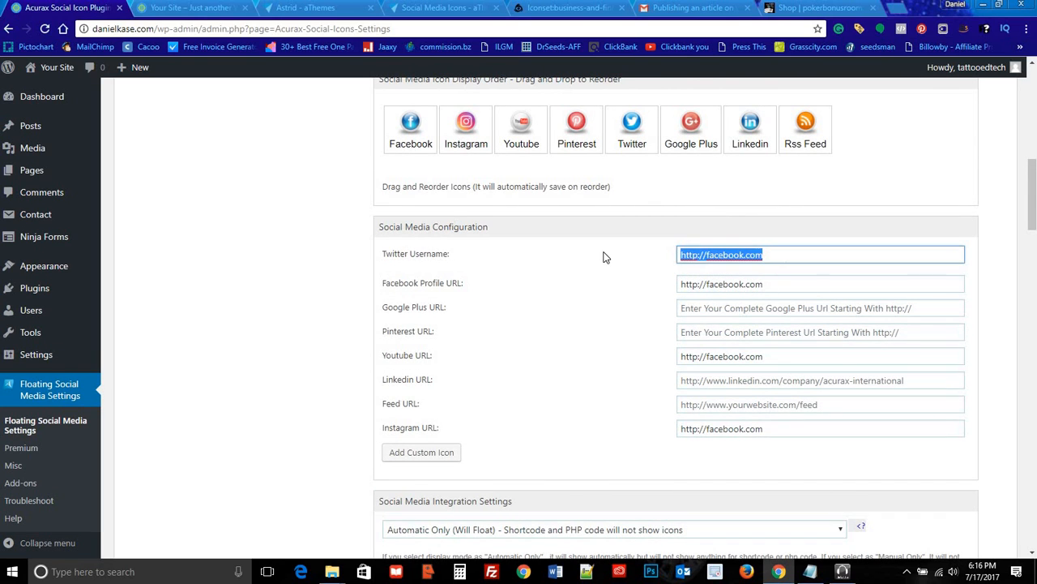
key("BackSpace")
left_click(787, 283)
key("ctrl+a")
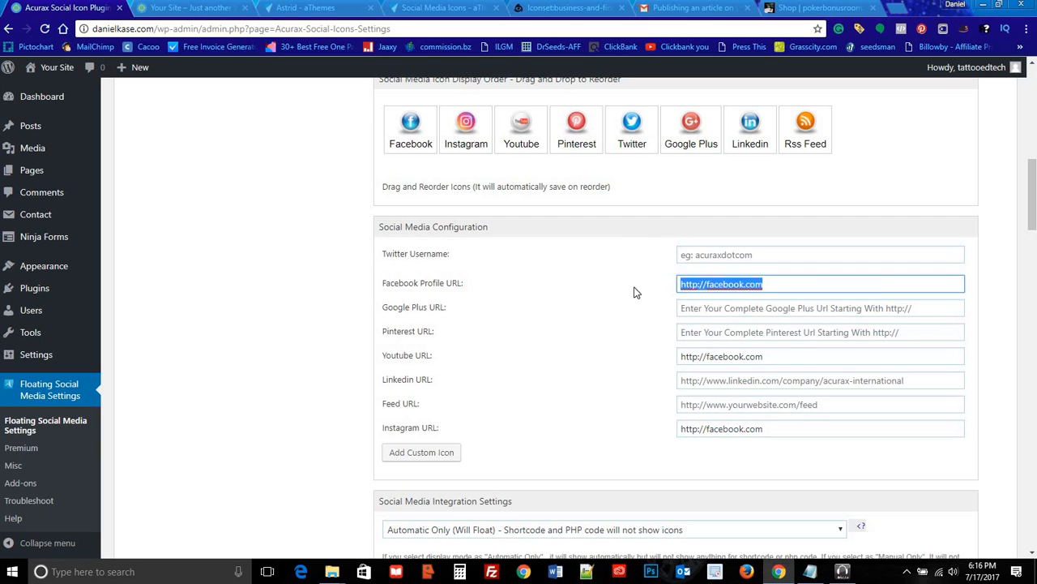
key("BackSpace")
Step: Clear the Youtube URL, and copy the Instagram URL before clearing it as well
left_click_drag(786, 357, 739, 357)
key("ctrl+a")
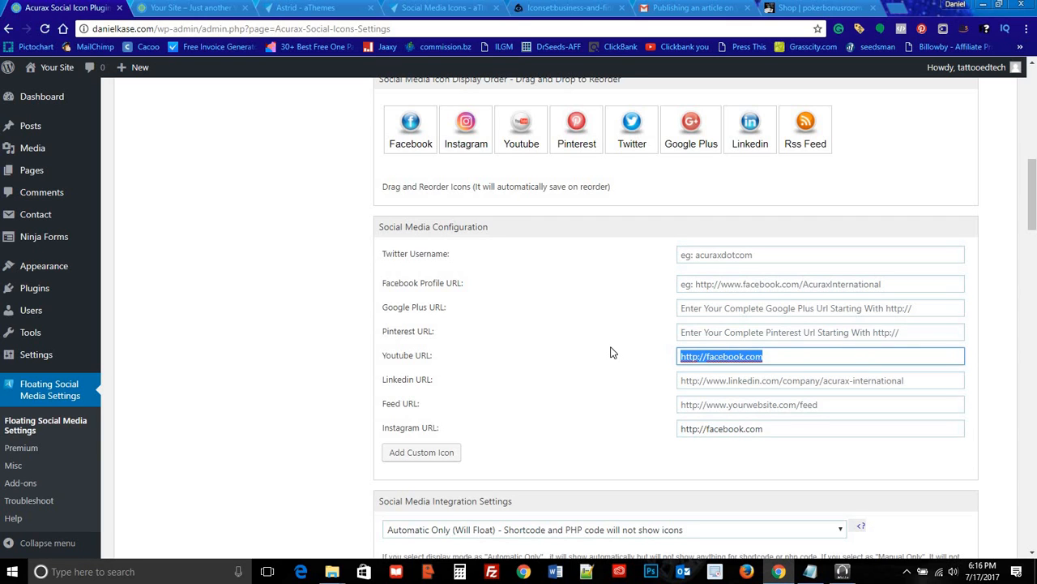
key("BackSpace")
key("Tab")
key("Tab")
key("Tab")
key("ctrl+c")
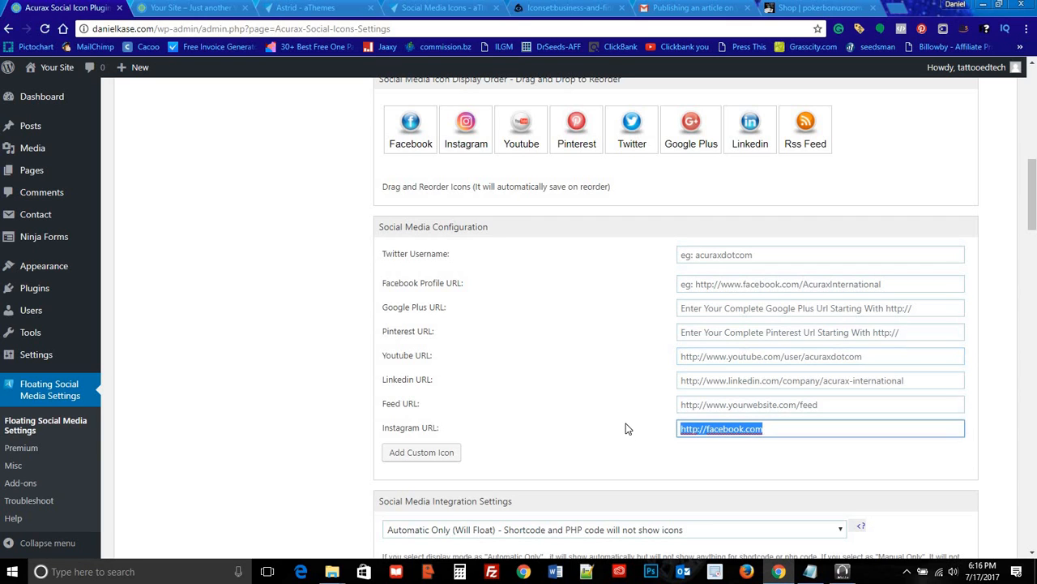
key("BackSpace")
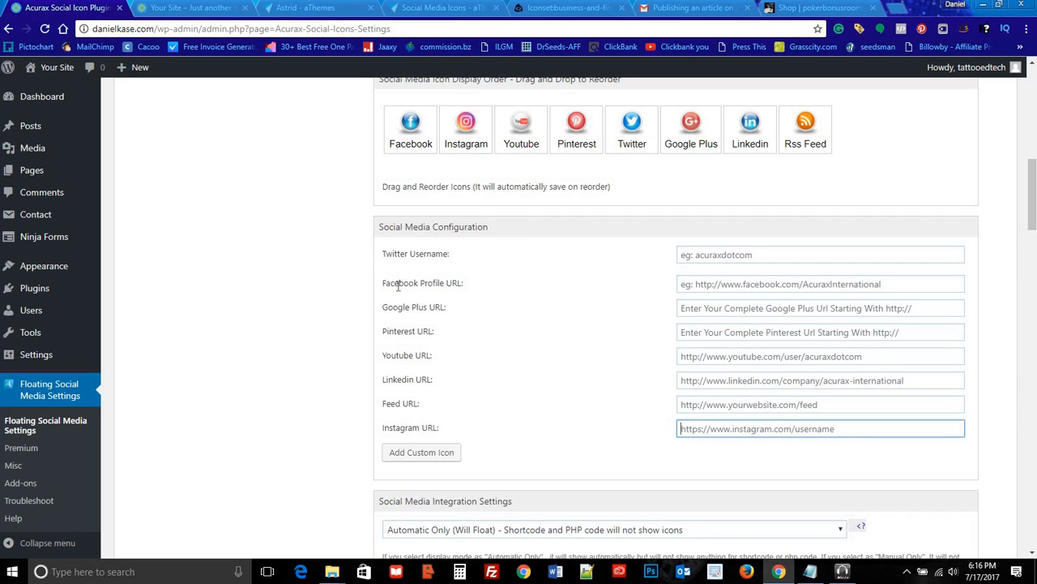
left_click(726, 284)
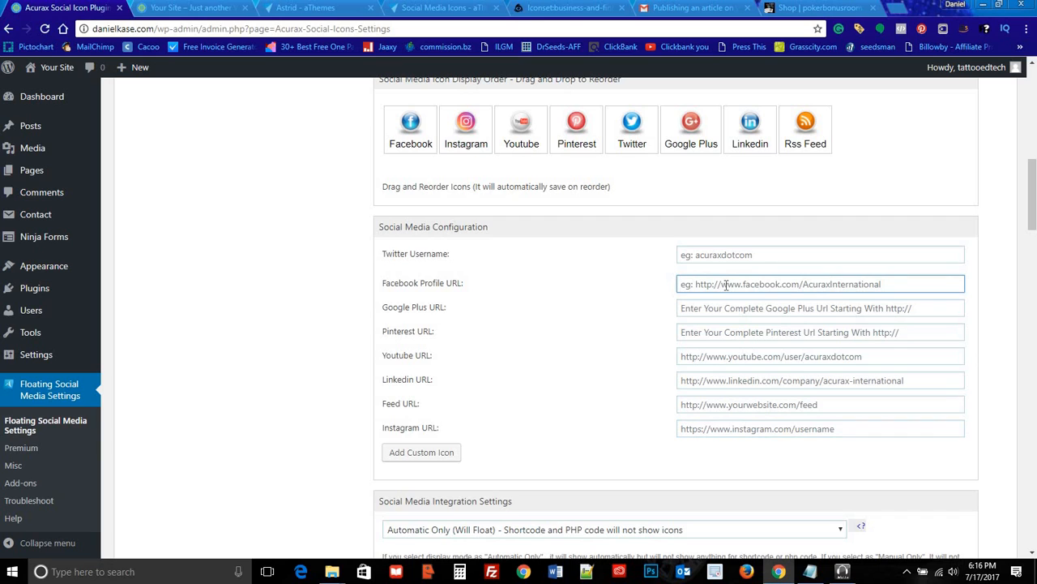
type("http://facebook.com")
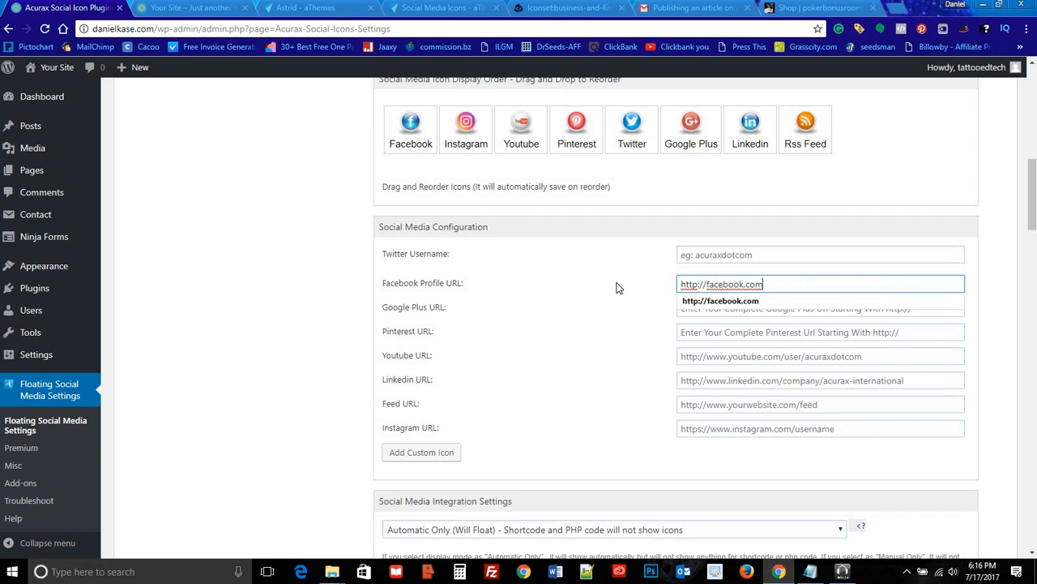
left_click(618, 286)
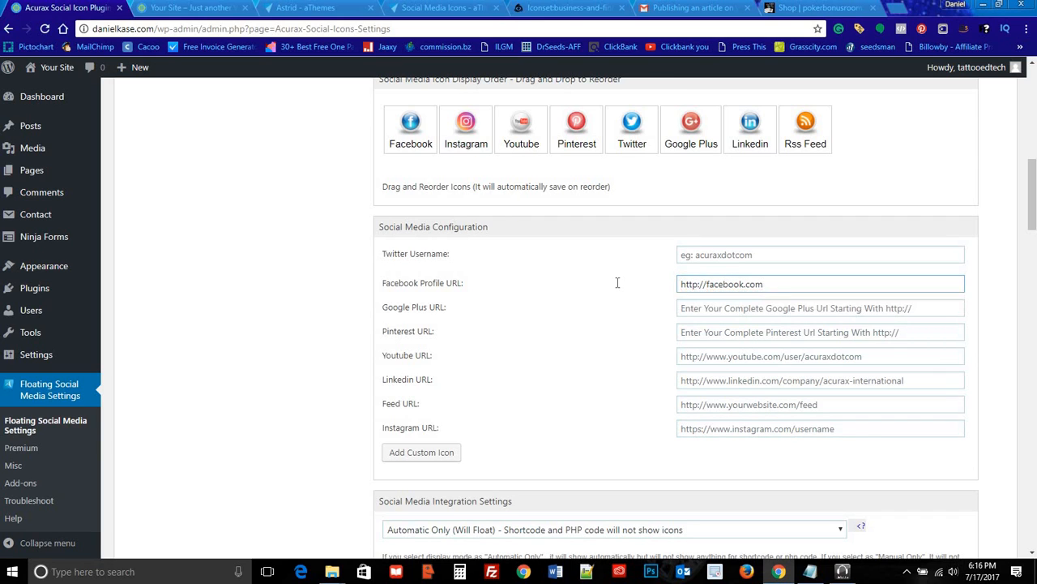
left_click(785, 284)
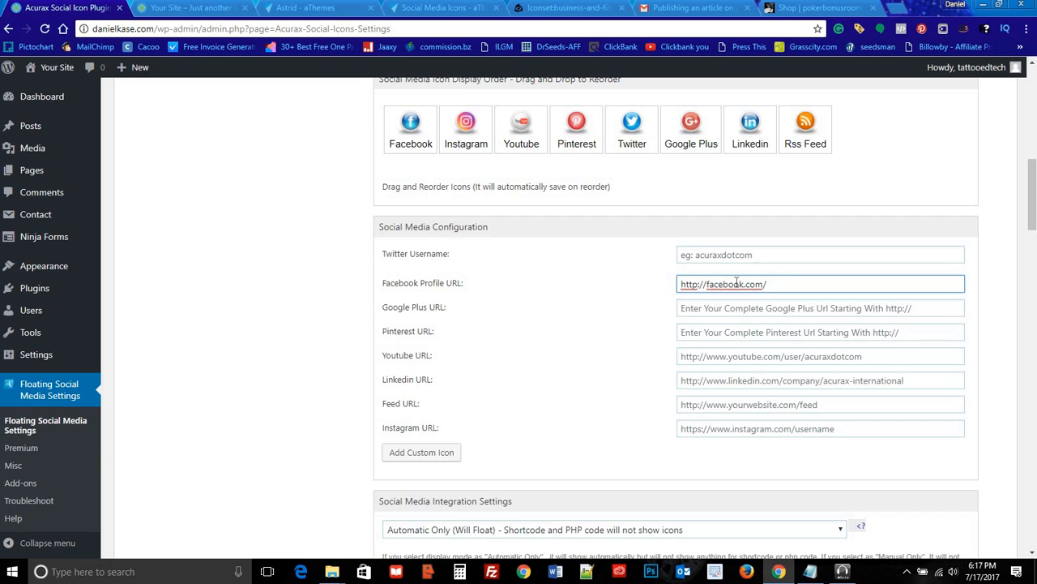
left_click(700, 337)
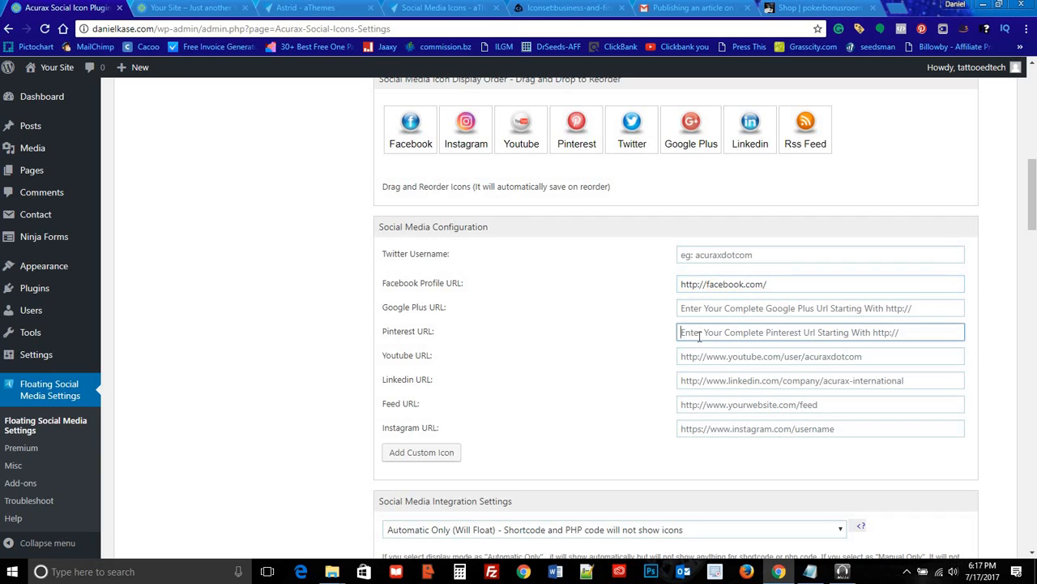
key("ctrl+v")
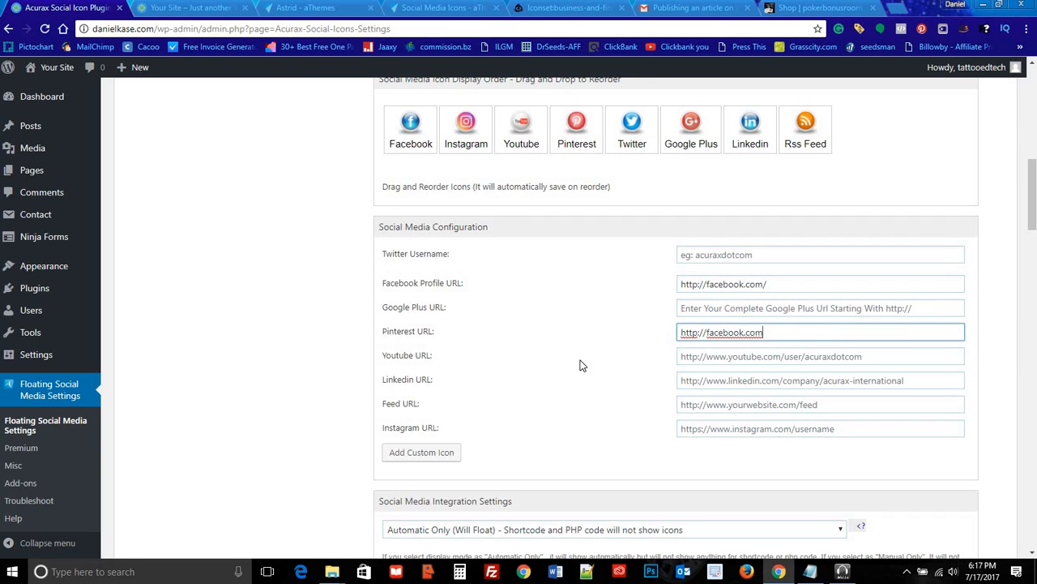
left_click(713, 363)
key("ctrl+v")
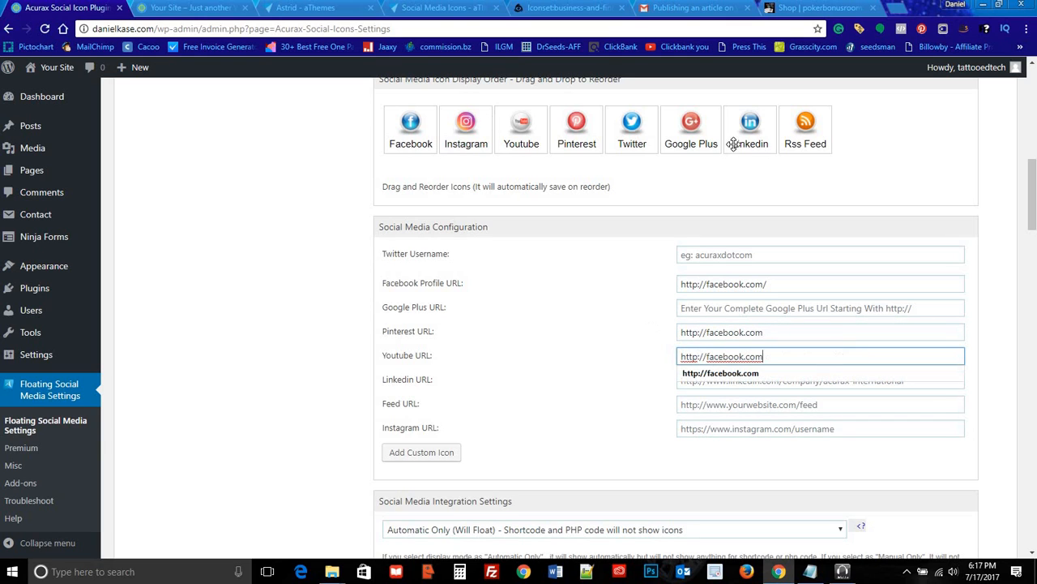
left_click(591, 336)
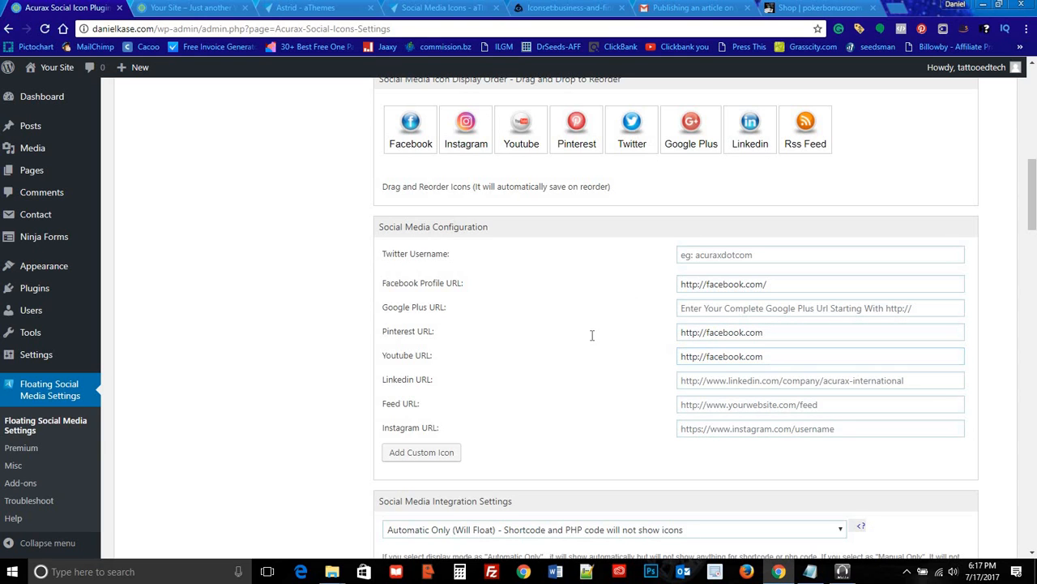
left_click(716, 430)
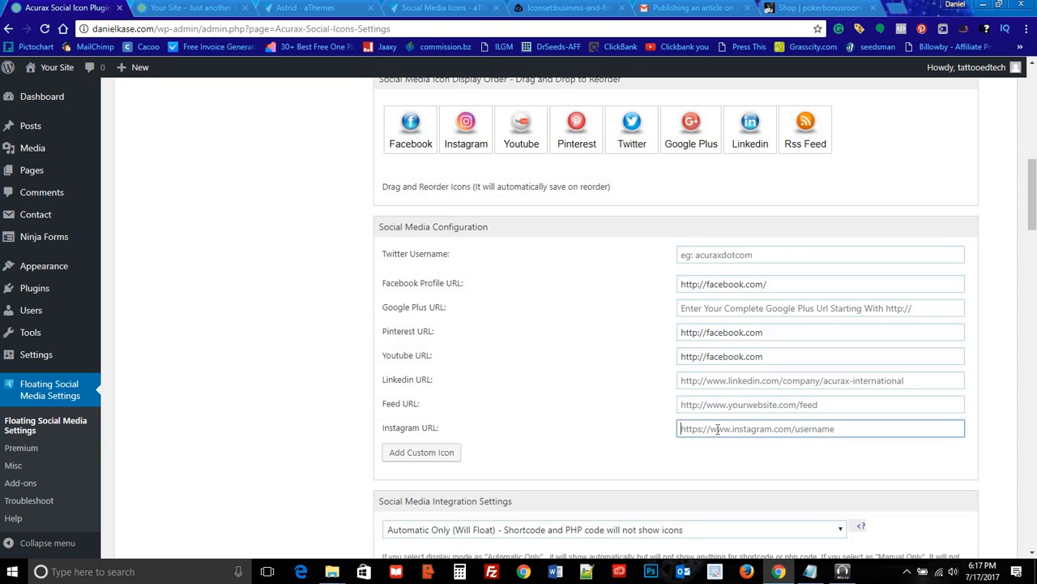
key("ctrl+v")
left_click(580, 365)
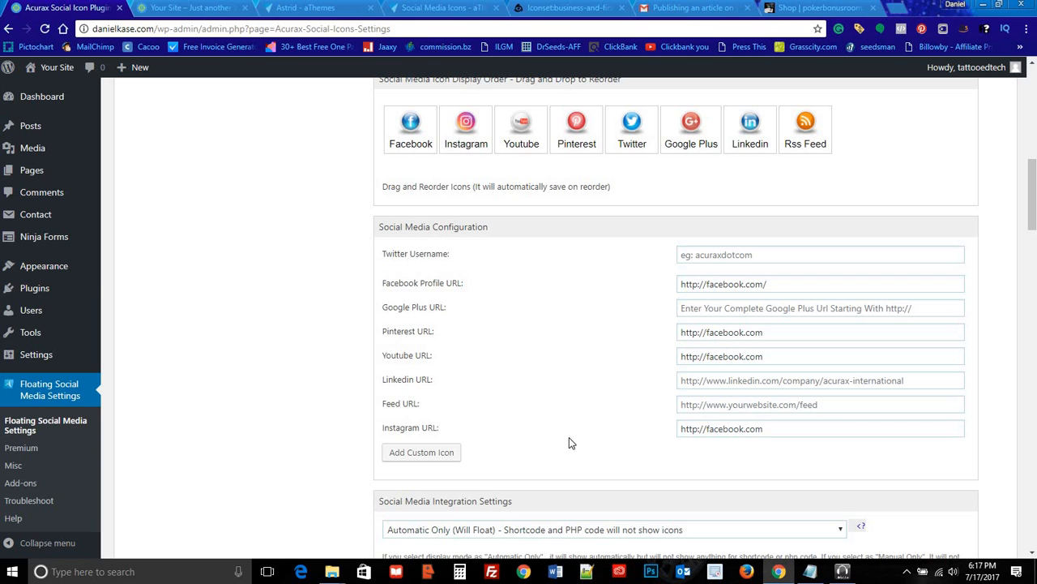
scroll(458, 338, "down", 3)
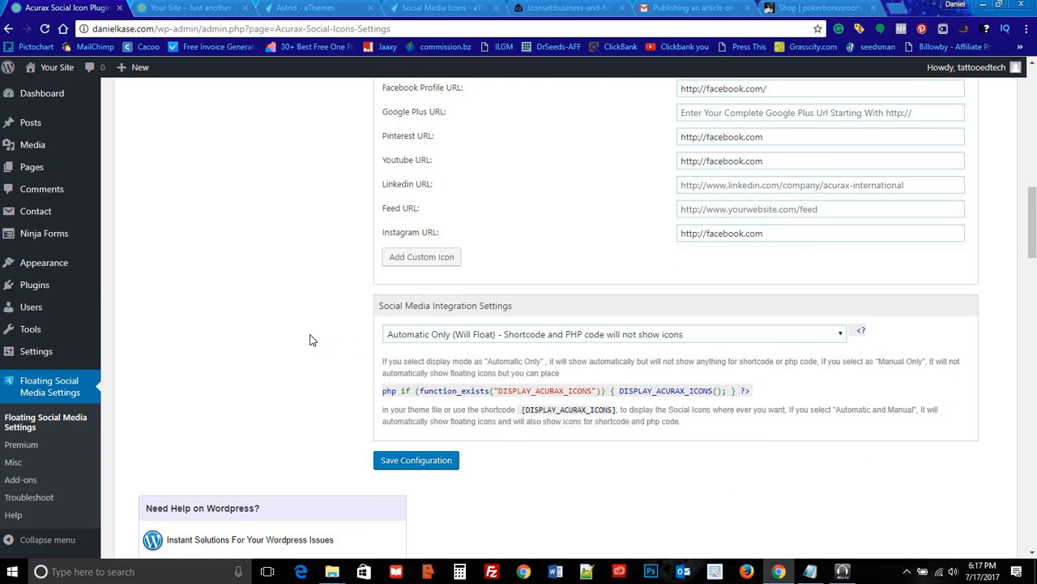
Step: Keep the social media integration mode on Automatic Only (Will Float) and save the plugin configuration
scroll(292, 328, "down", 1)
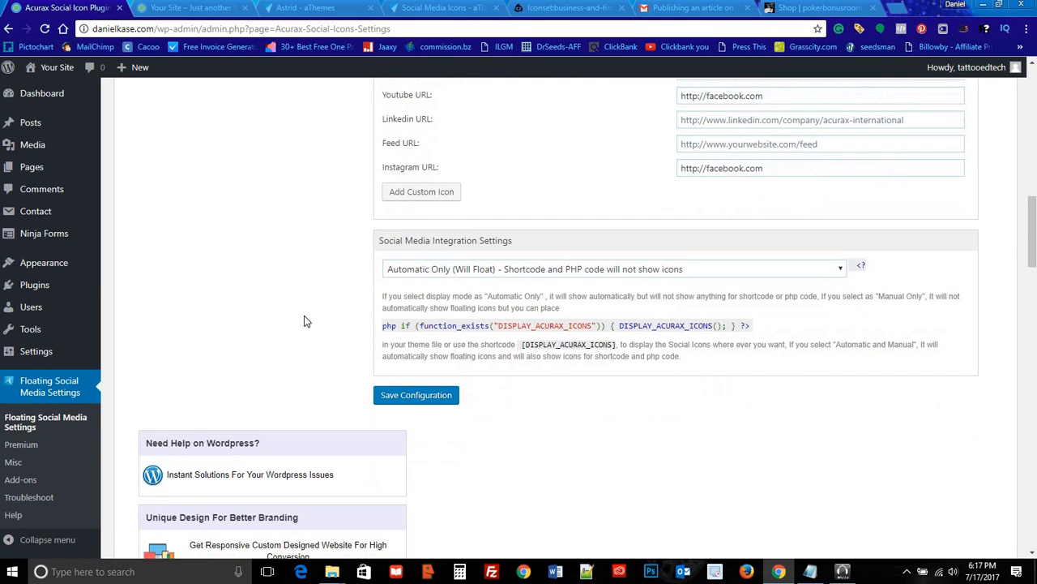
left_click(563, 272)
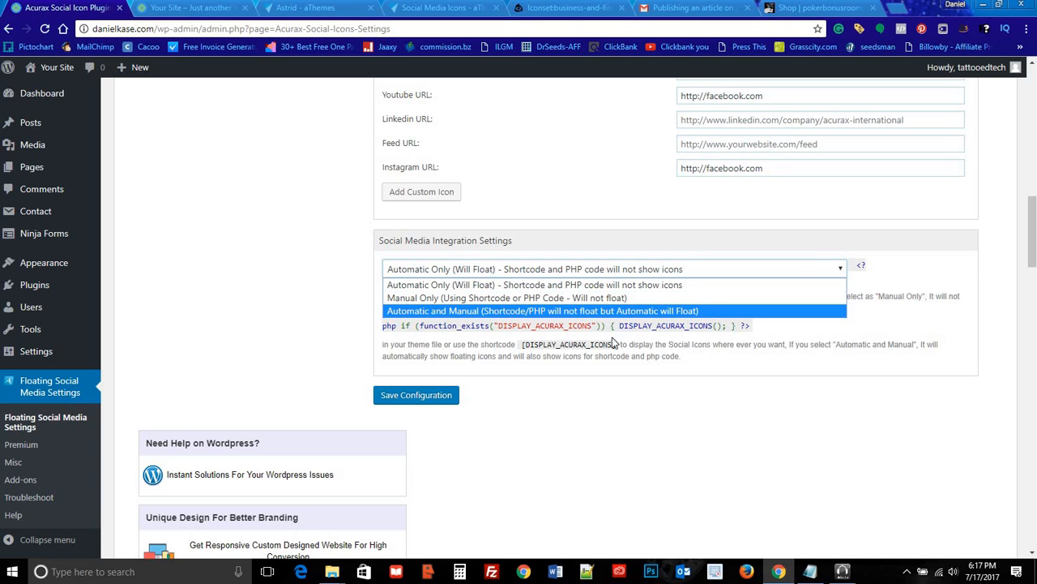
left_click(272, 276)
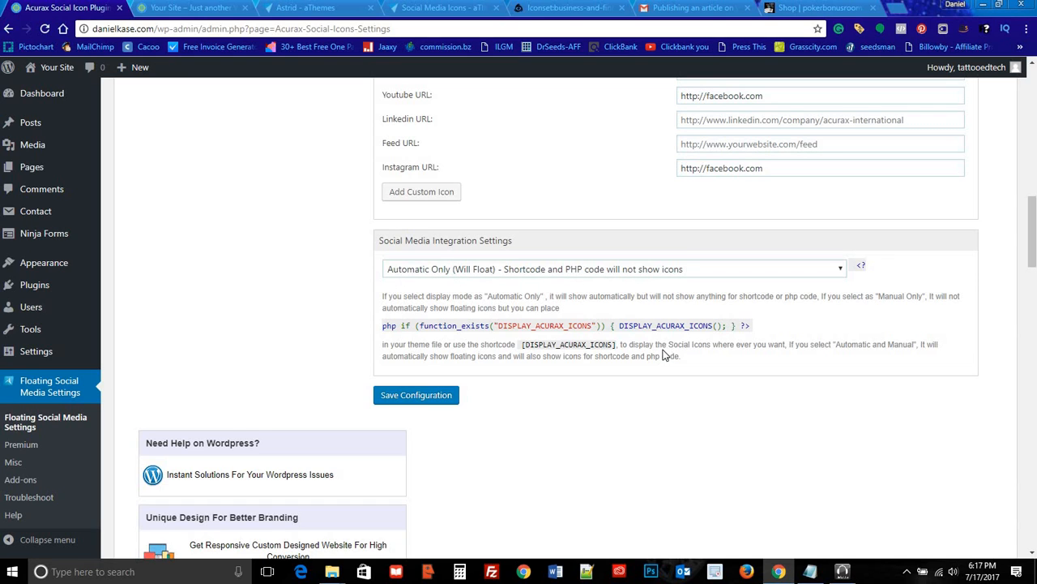
left_click(411, 395)
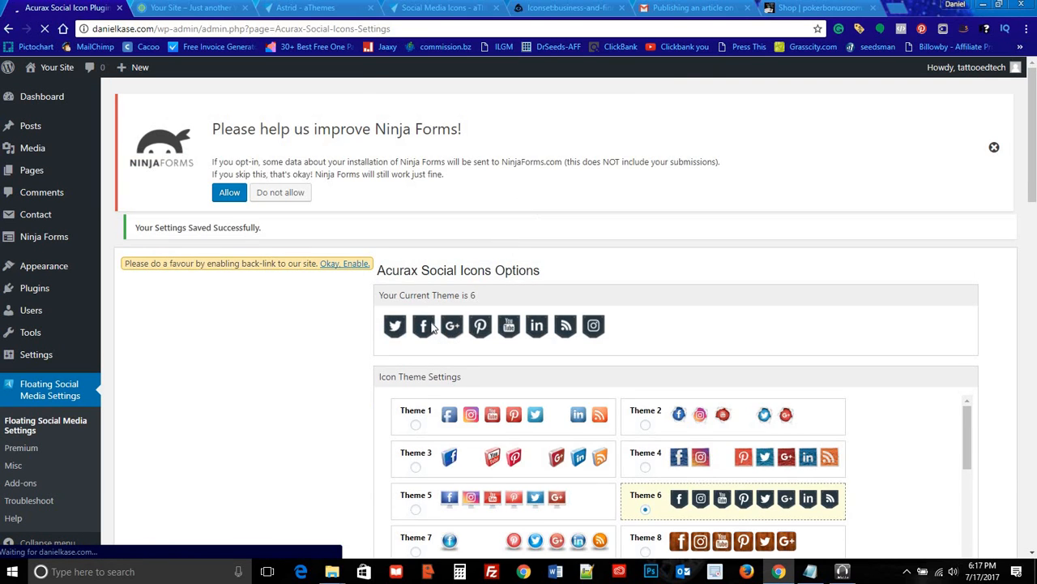
Step: Reload the live site's home page and check how the floating social icons look and move along the page
left_click(195, 9)
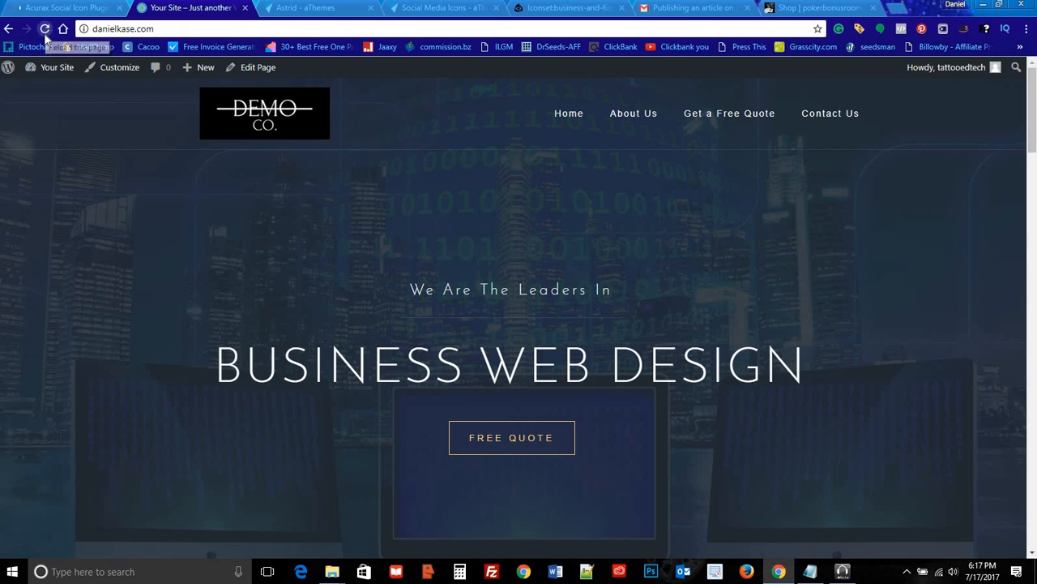
left_click(46, 29)
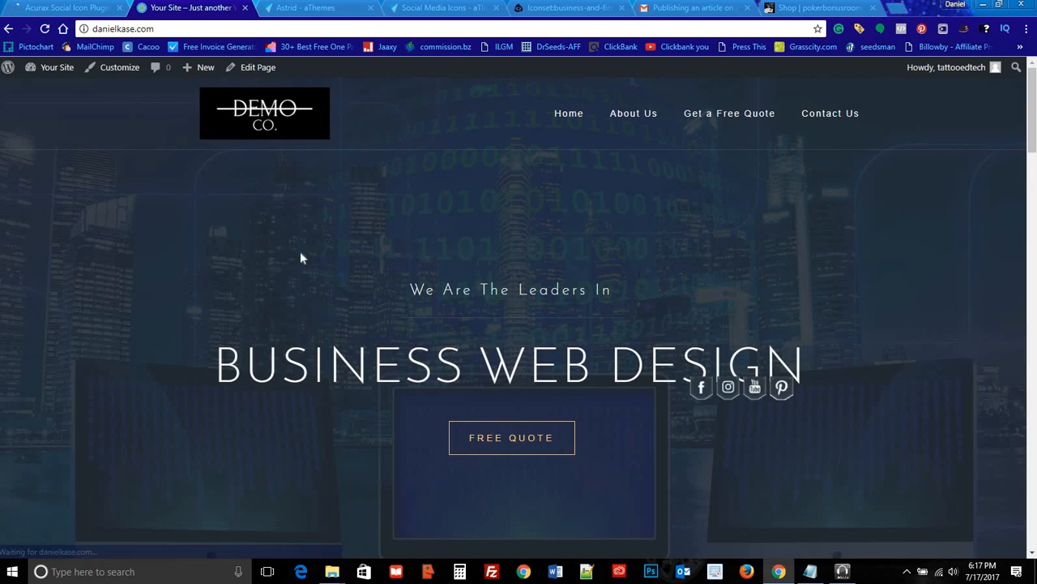
scroll(580, 197, "down", 2)
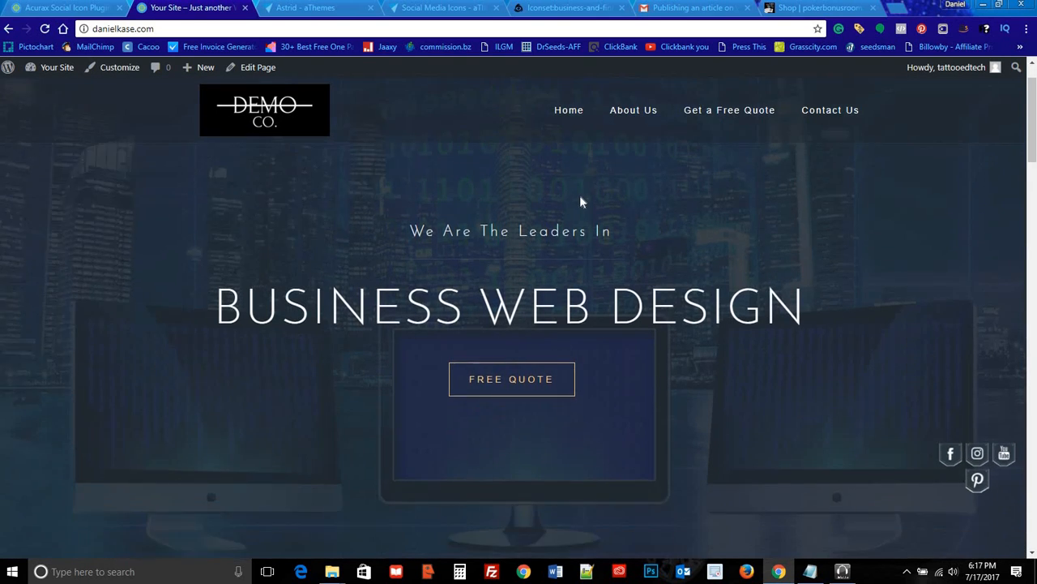
scroll(577, 239, "down", 5)
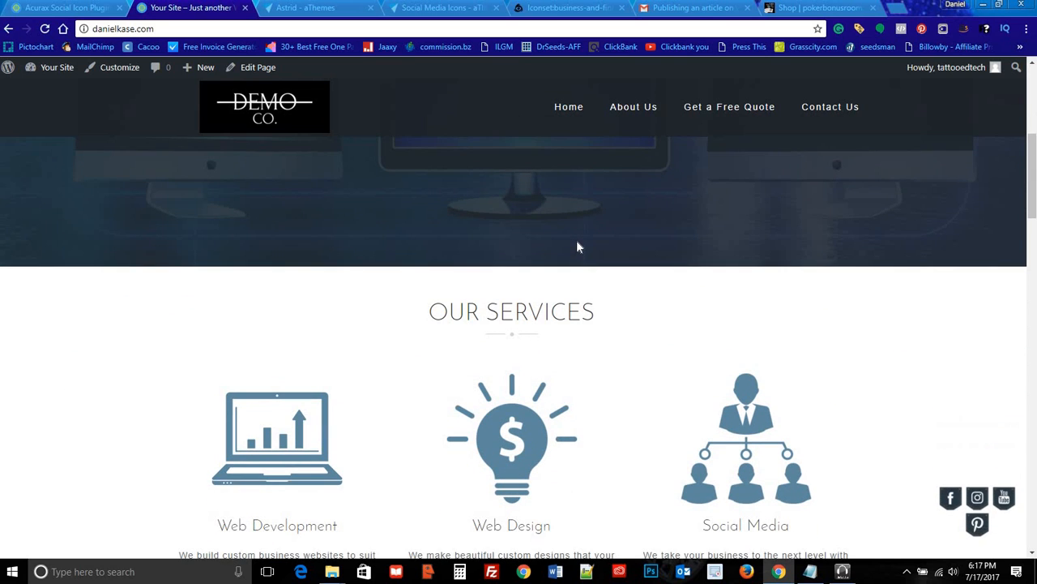
scroll(579, 249, "down", 3)
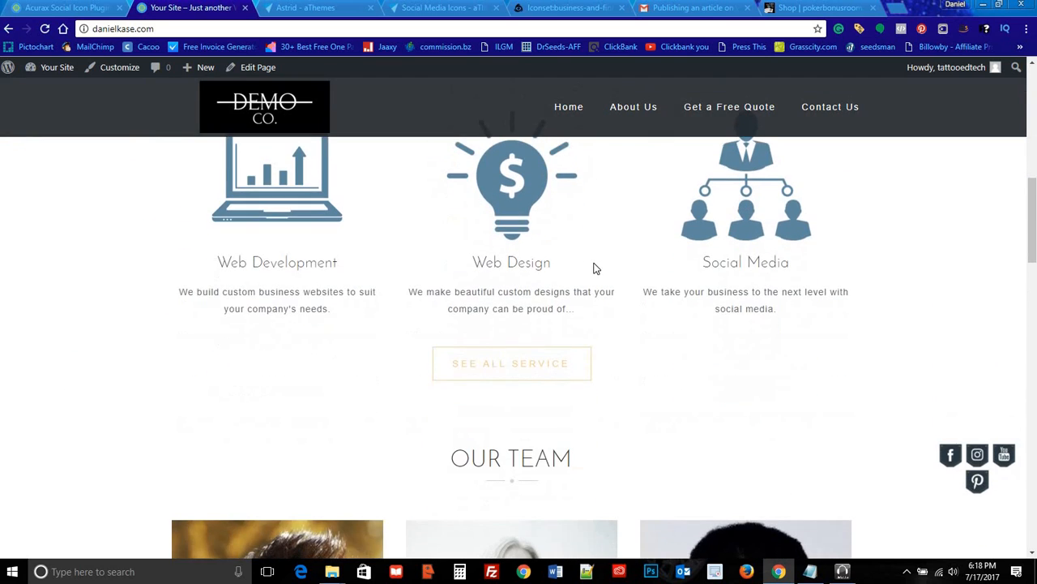
scroll(563, 236, "up", 8)
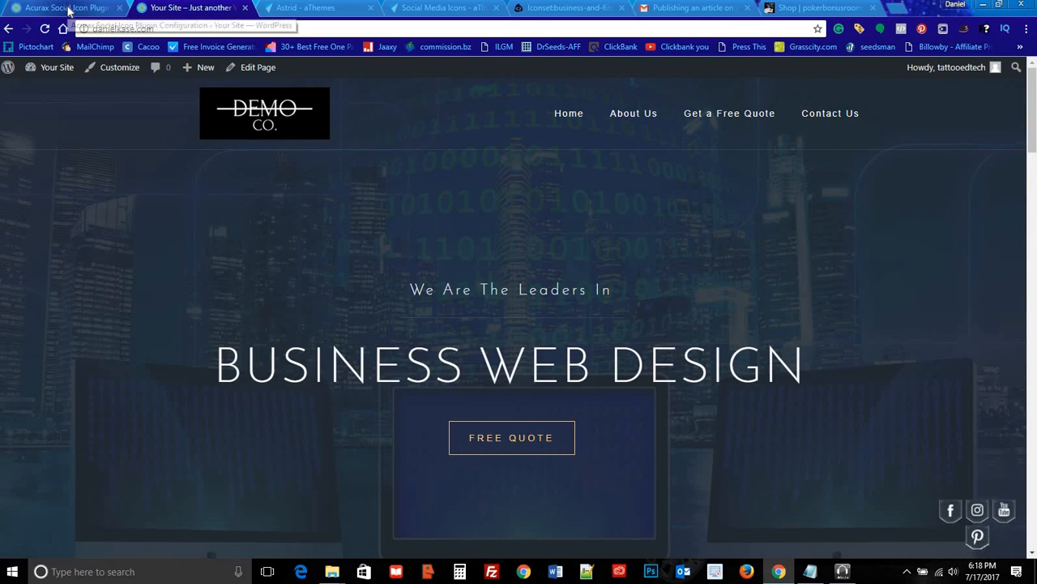
Step: Return to the Acurax social icon settings, choose icon Theme 2 and save the configuration
left_click(69, 10)
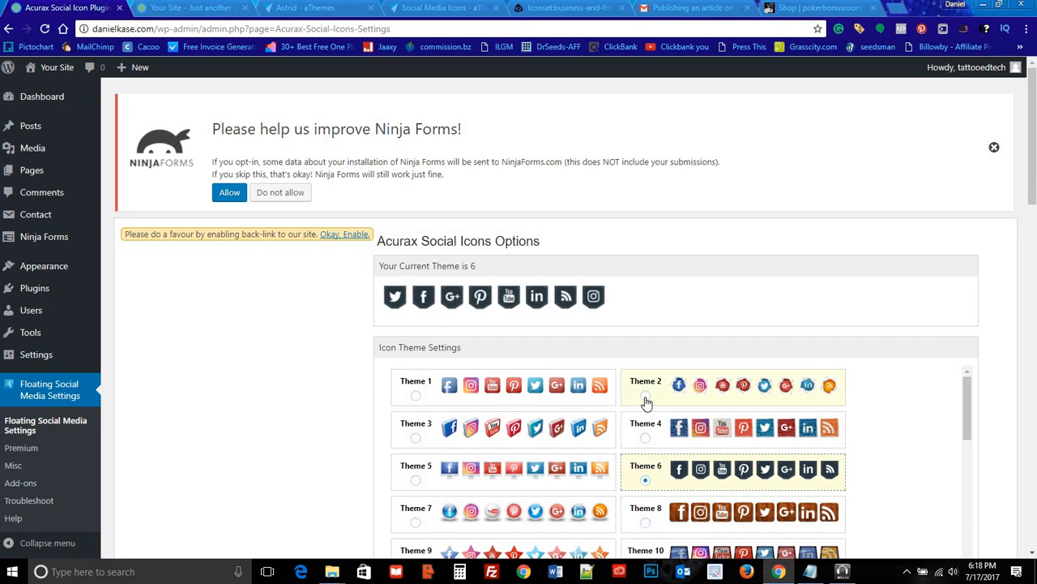
left_click(645, 395)
scroll(429, 435, "down", 3)
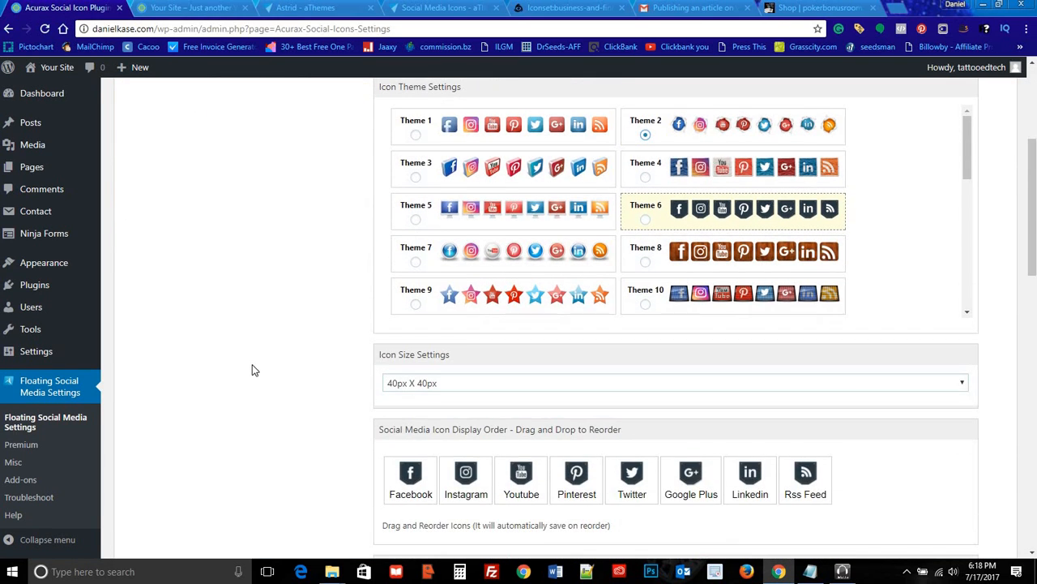
scroll(381, 408, "down", 2)
scroll(277, 348, "down", 5)
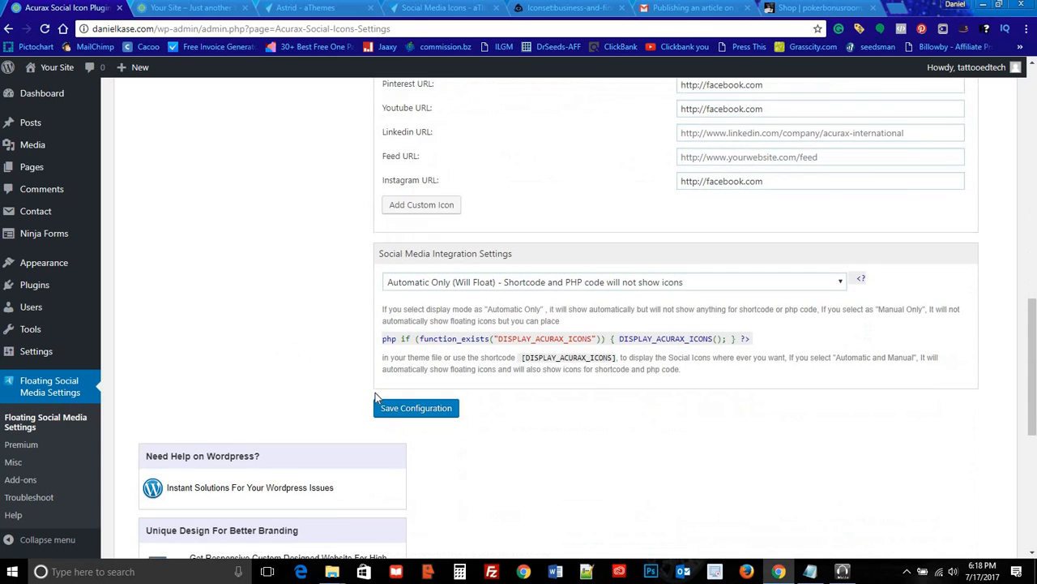
left_click(392, 409)
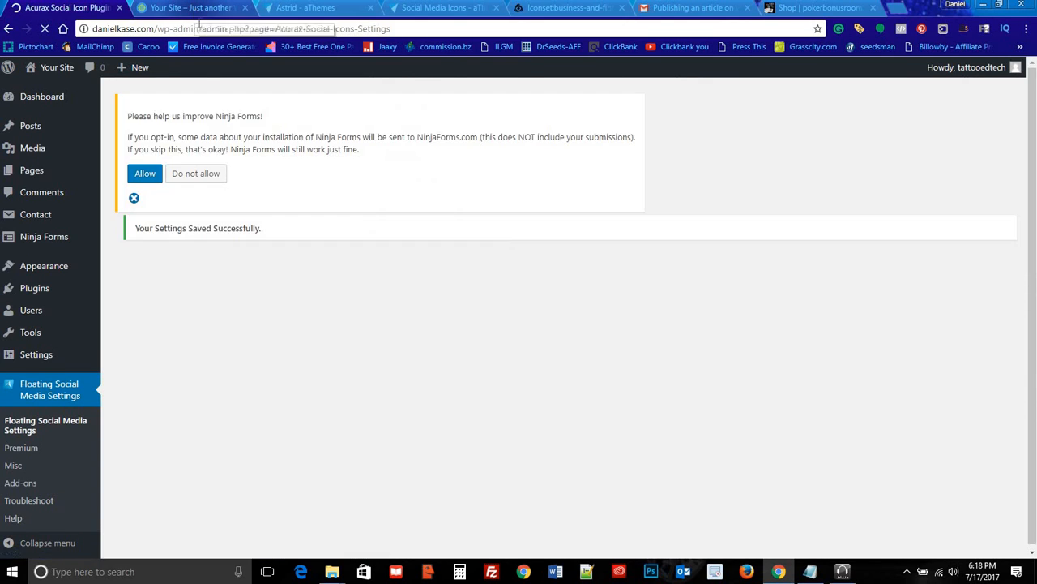
Step: Reload the live home page and check the Theme 2 floating icons against the site's sections
left_click(193, 8)
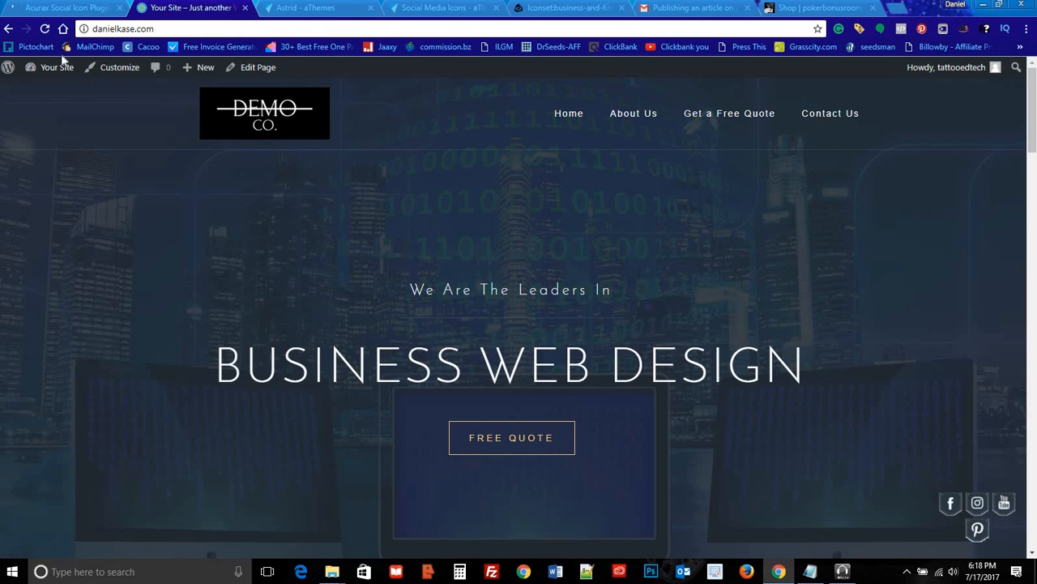
left_click(45, 29)
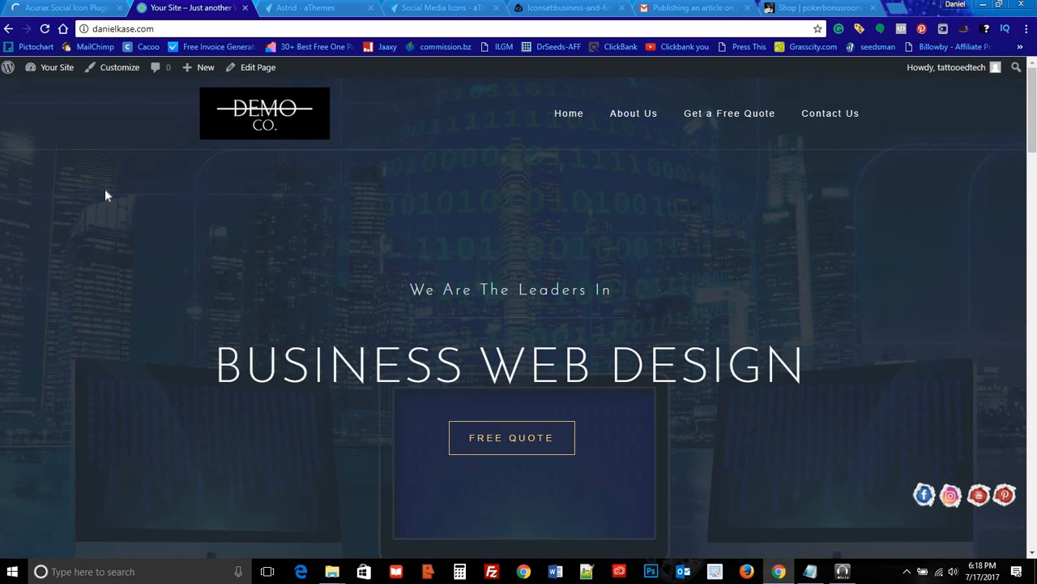
scroll(503, 203, "down", 3)
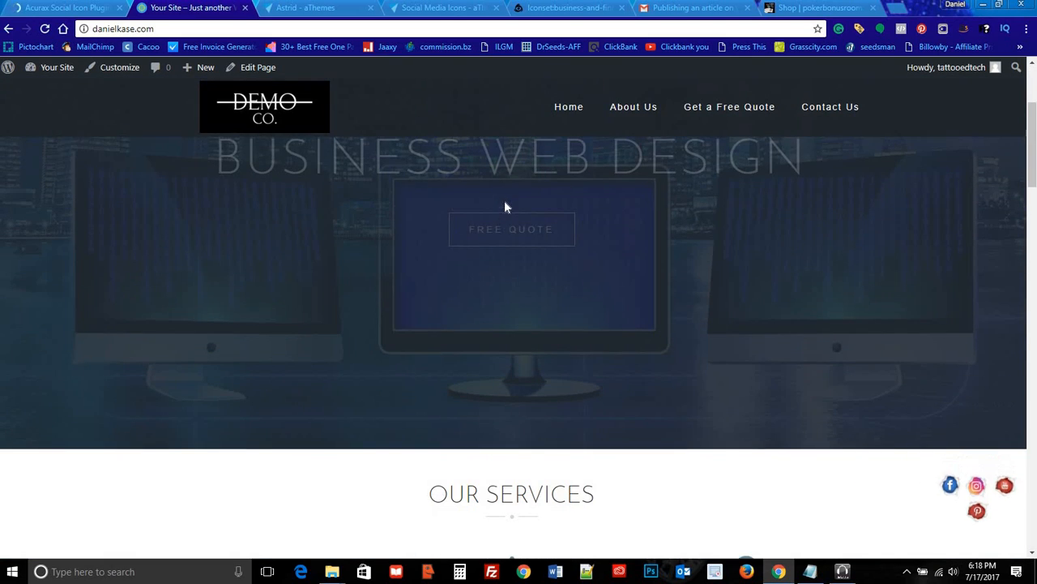
scroll(504, 207, "down", 2)
scroll(505, 204, "up", 5)
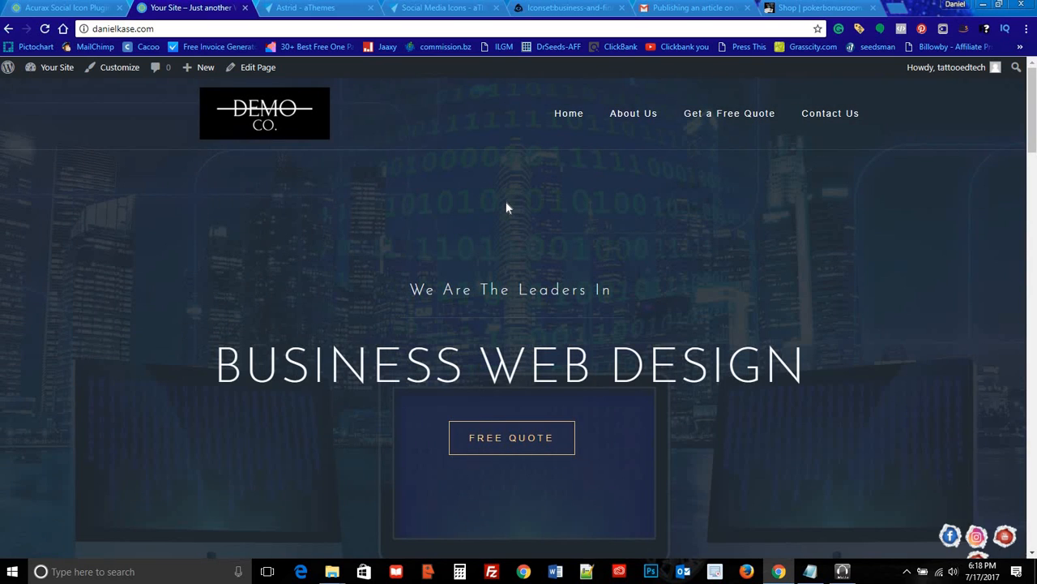
Step: Go back to the social icon settings, switch the icon theme to Theme 7 and save the configuration
left_click(69, 7)
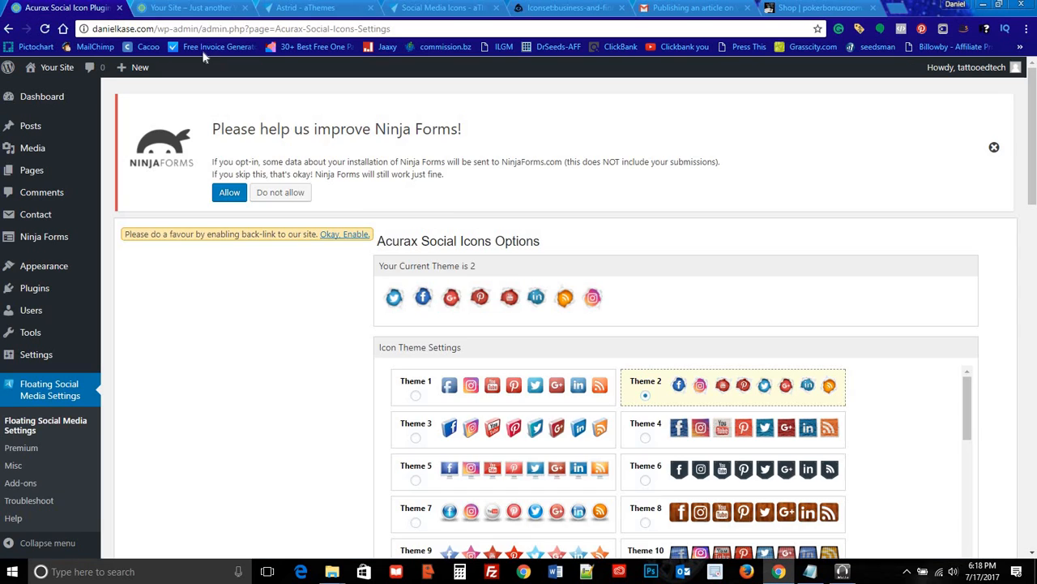
scroll(453, 206, "down", 2)
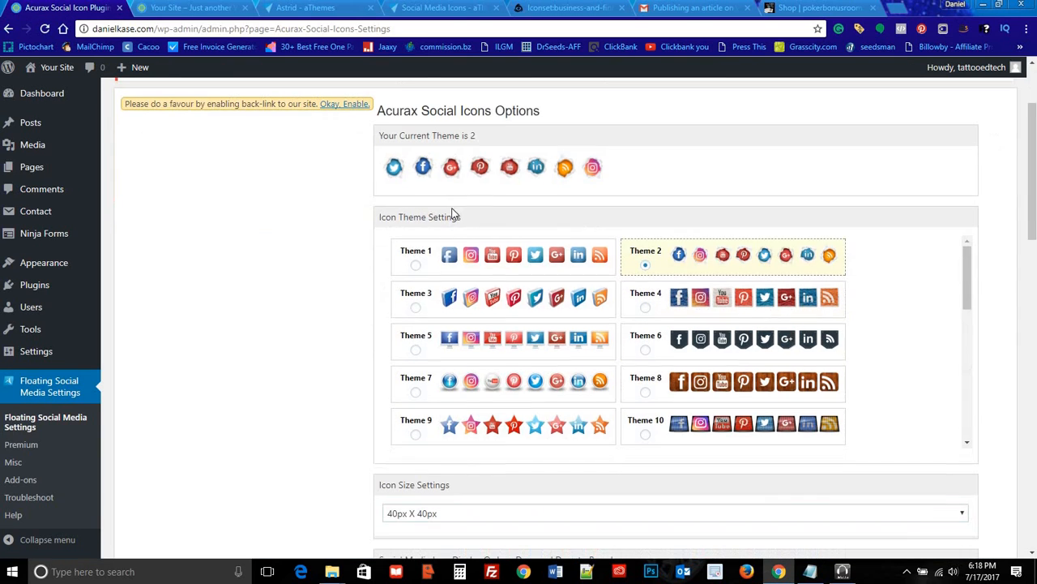
left_click(416, 393)
scroll(289, 335, "down", 3)
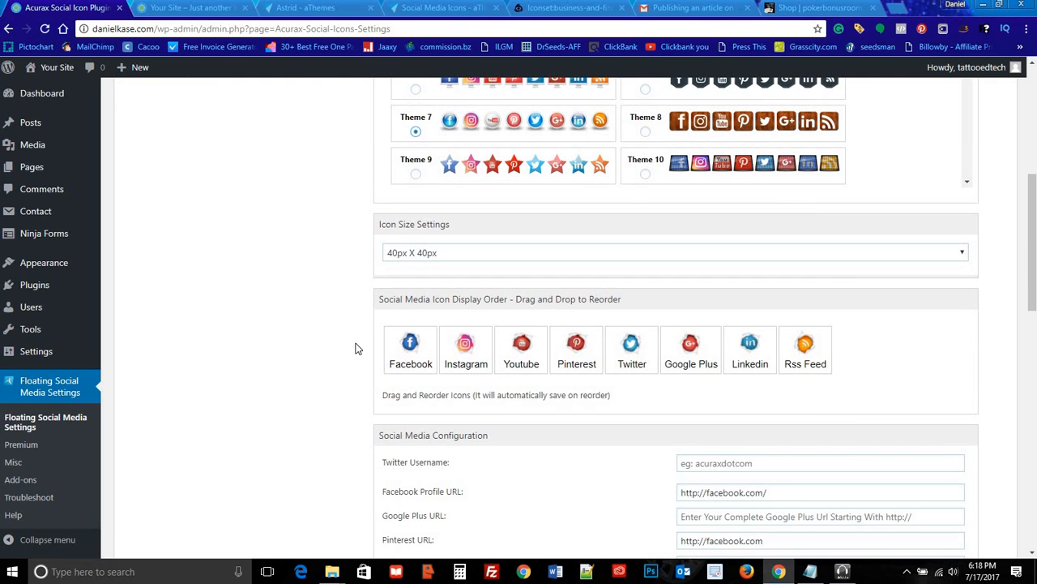
scroll(316, 283, "down", 5)
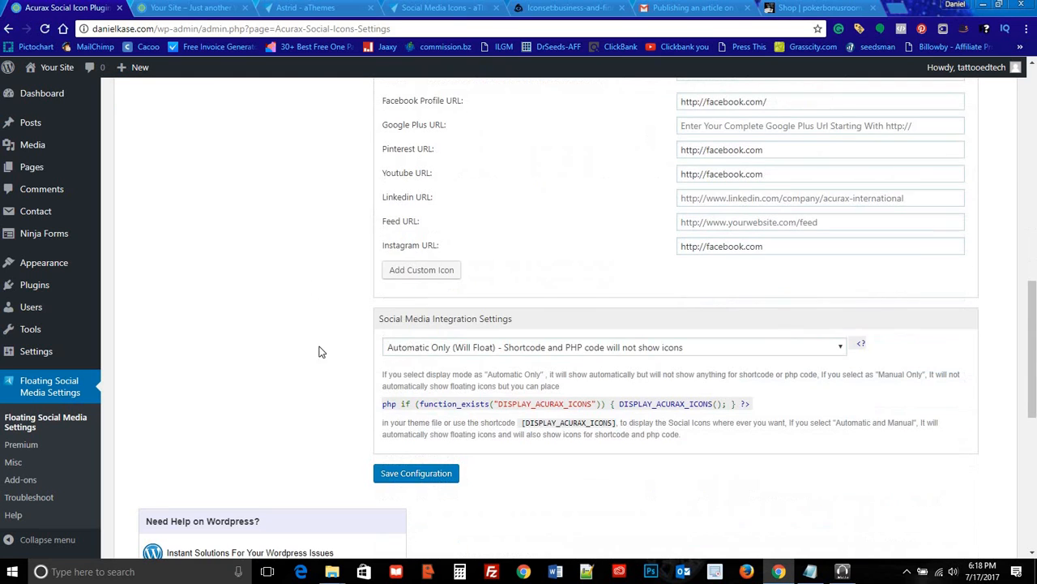
left_click(419, 478)
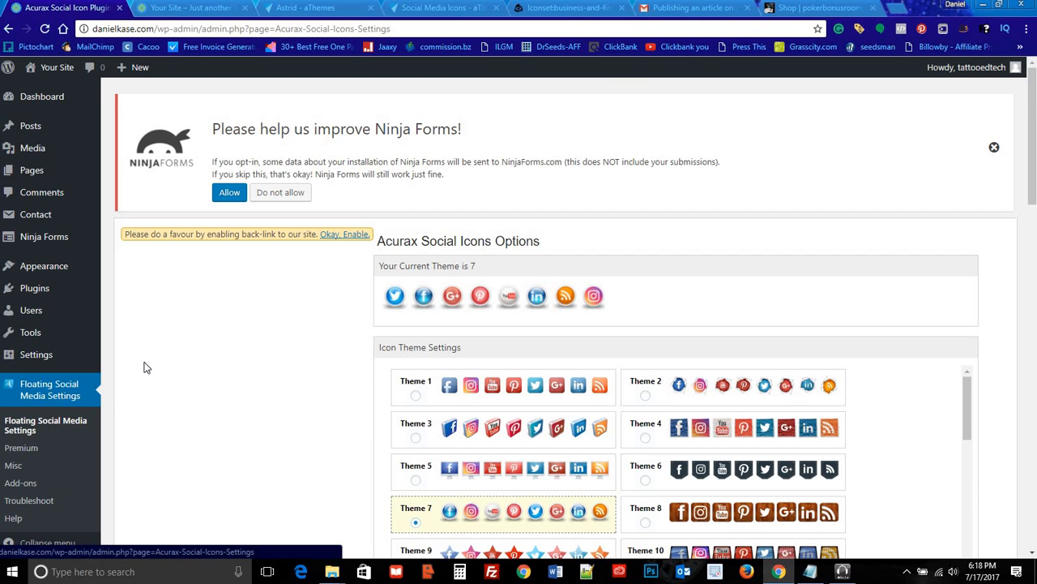
Step: Set the floating icon size to 32px X 32px in the icon size settings
scroll(146, 363, "down", 2)
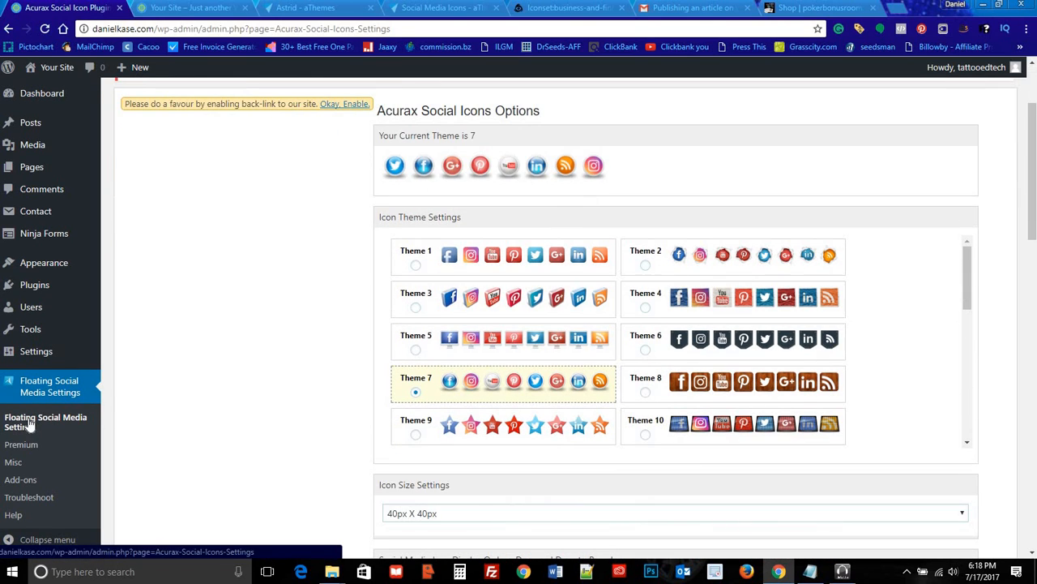
scroll(327, 243, "up", 2)
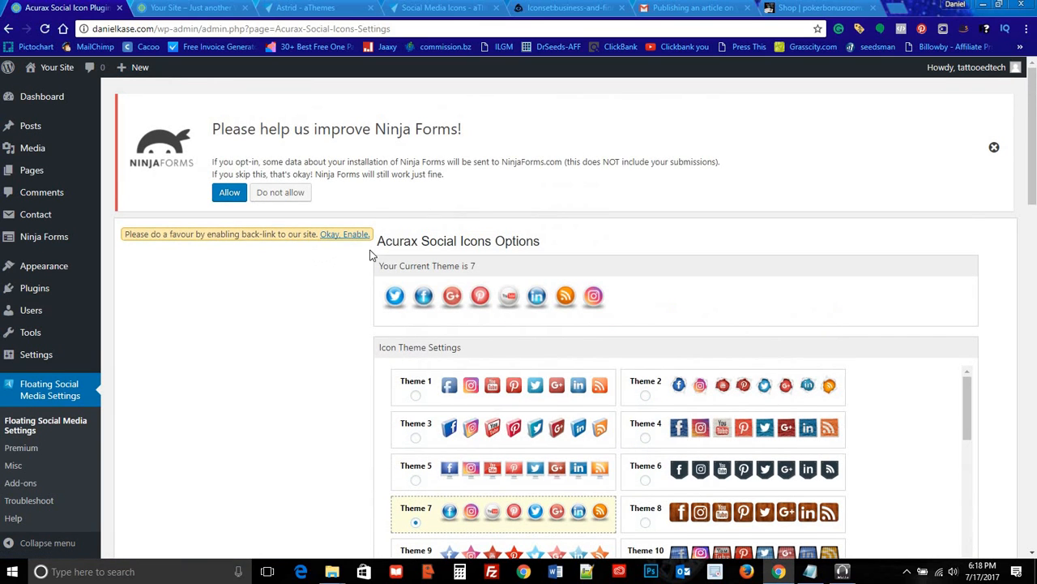
scroll(393, 264, "down", 2)
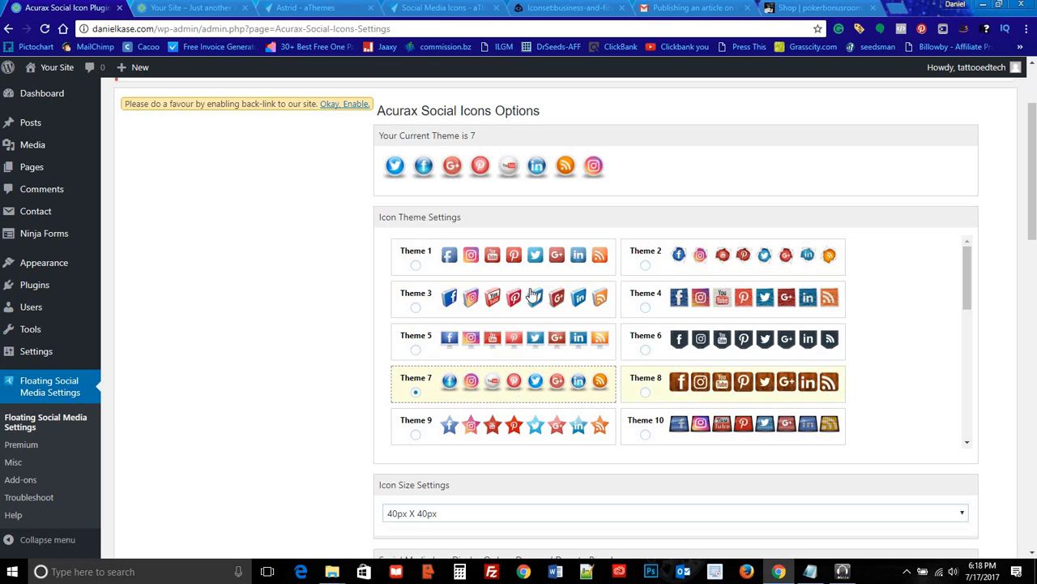
scroll(431, 322, "down", 3)
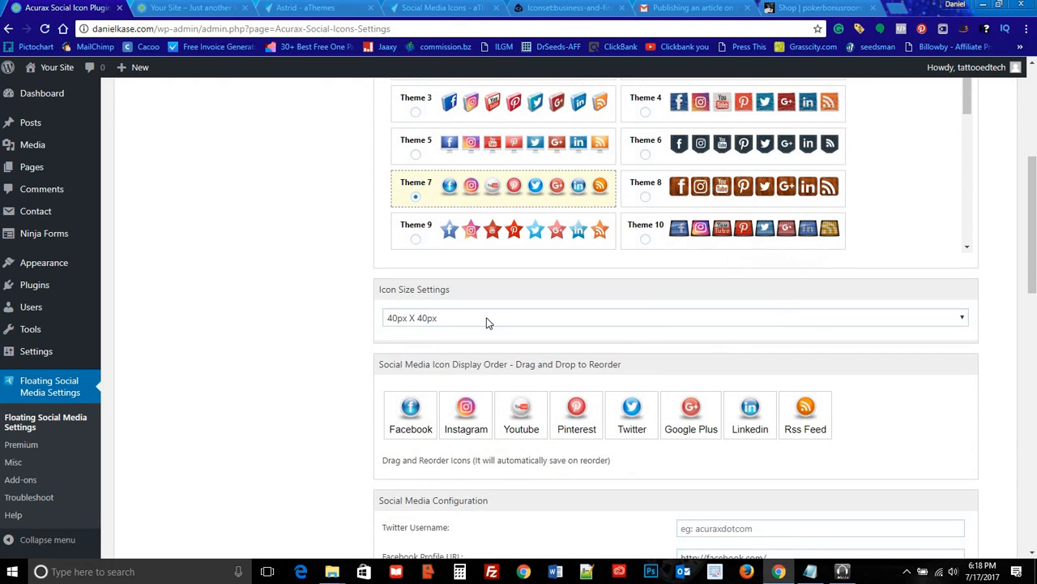
left_click(487, 323)
left_click(470, 359)
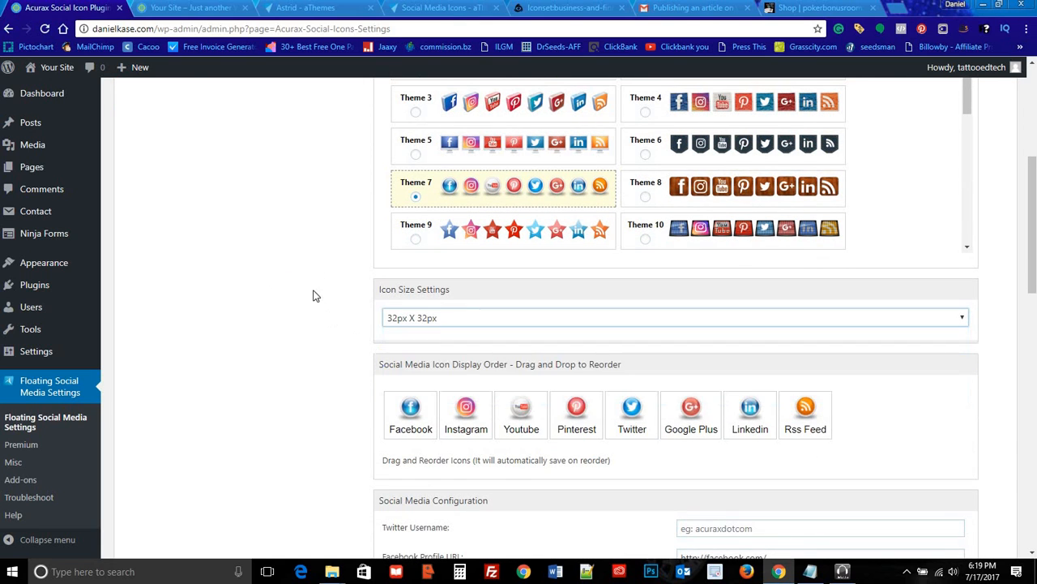
scroll(301, 293, "down", 4)
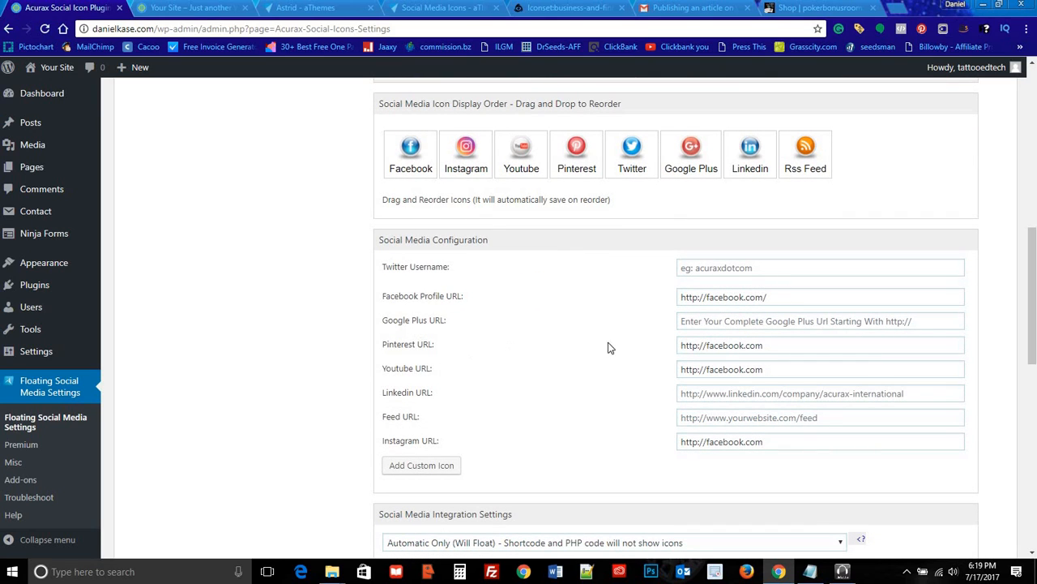
left_click(784, 346)
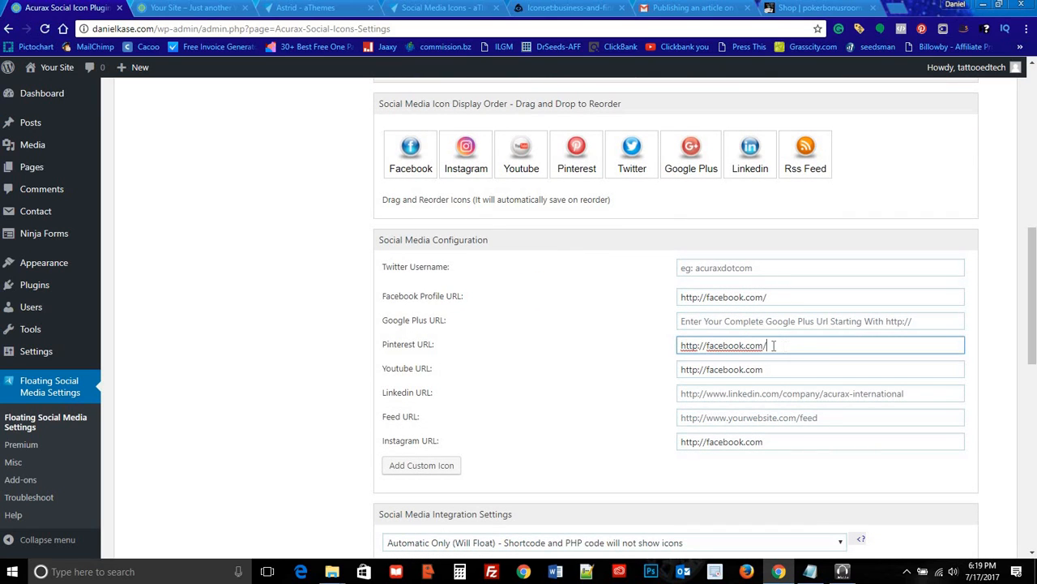
left_click(775, 370)
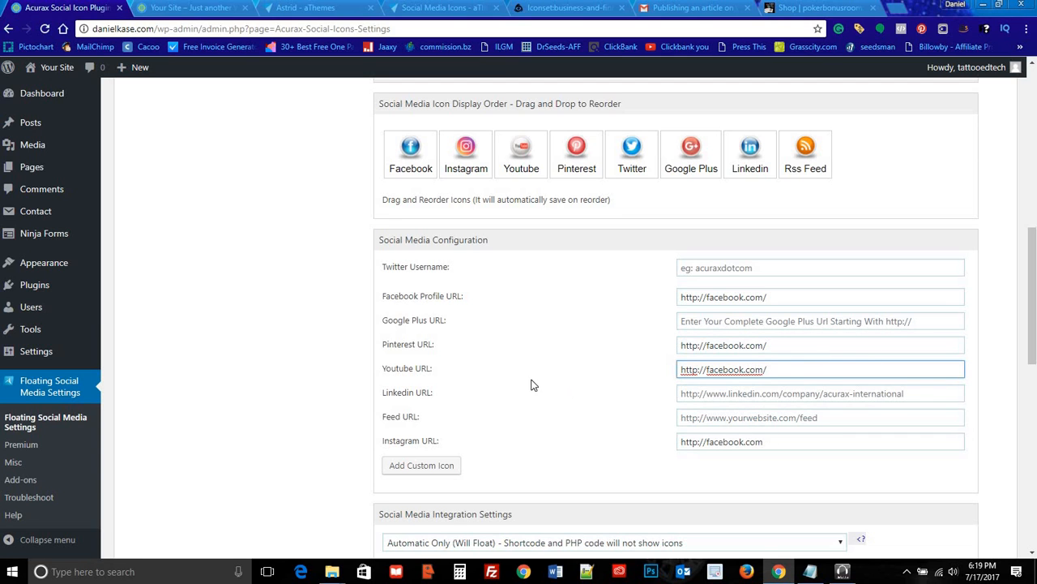
scroll(343, 348, "down", 3)
left_click(392, 409)
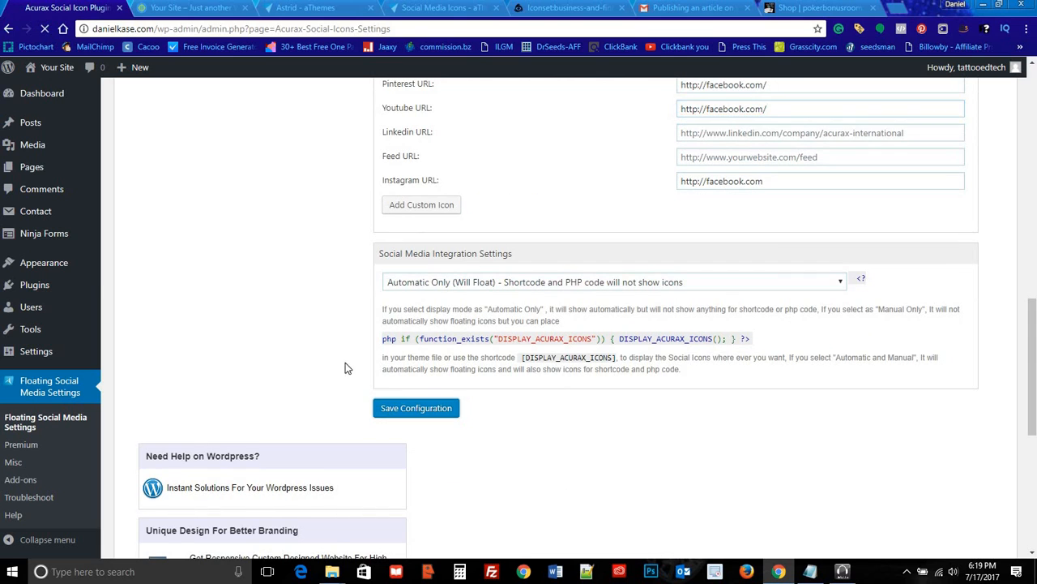
Step: Reload the live home page and check the smaller Theme 7 icons from the header down to the team section
left_click(190, 8)
left_click(46, 30)
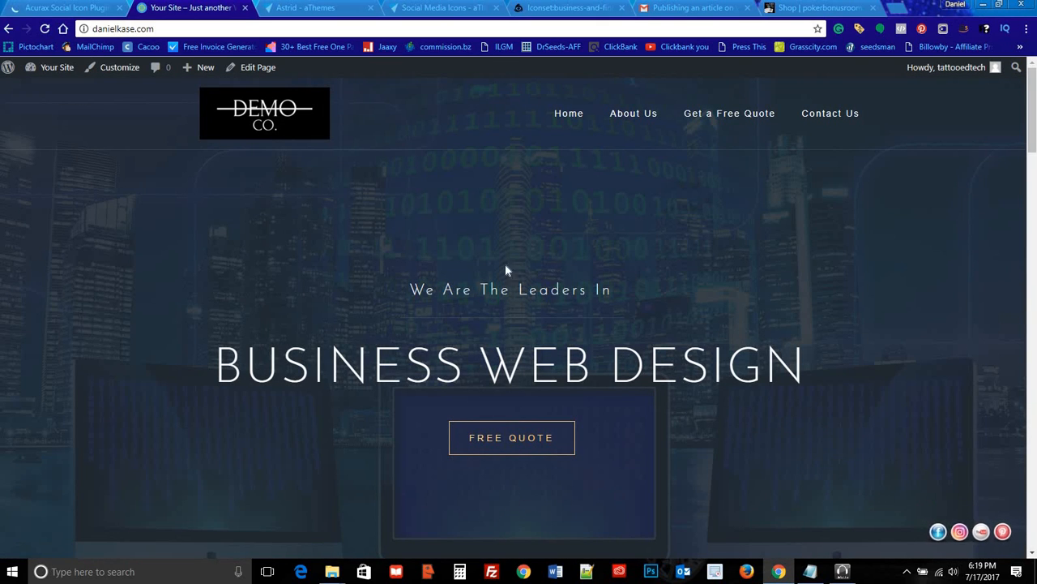
scroll(511, 274, "down", 3)
scroll(519, 275, "down", 3)
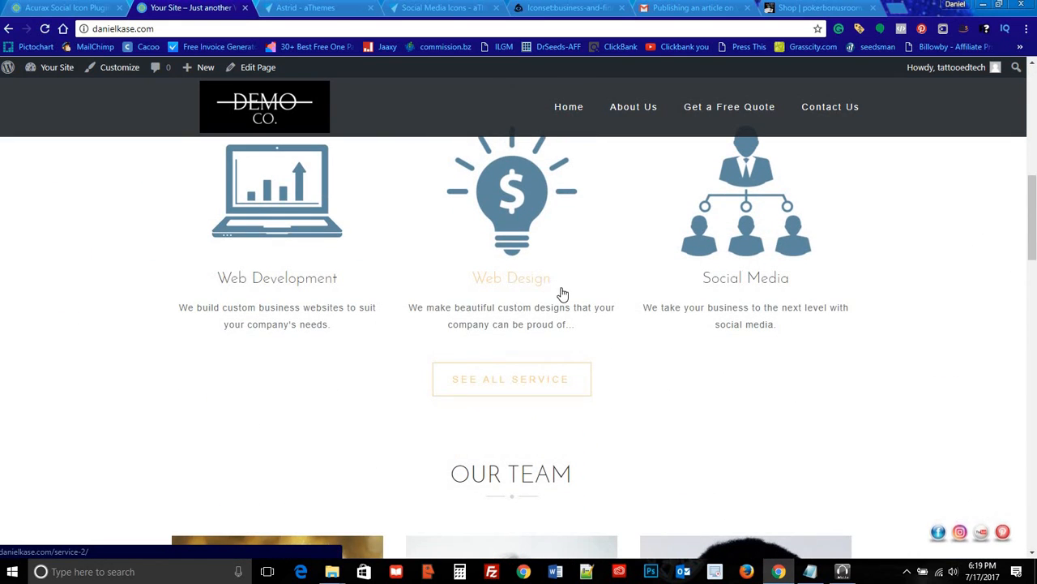
scroll(562, 288, "down", 3)
scroll(567, 292, "down", 3)
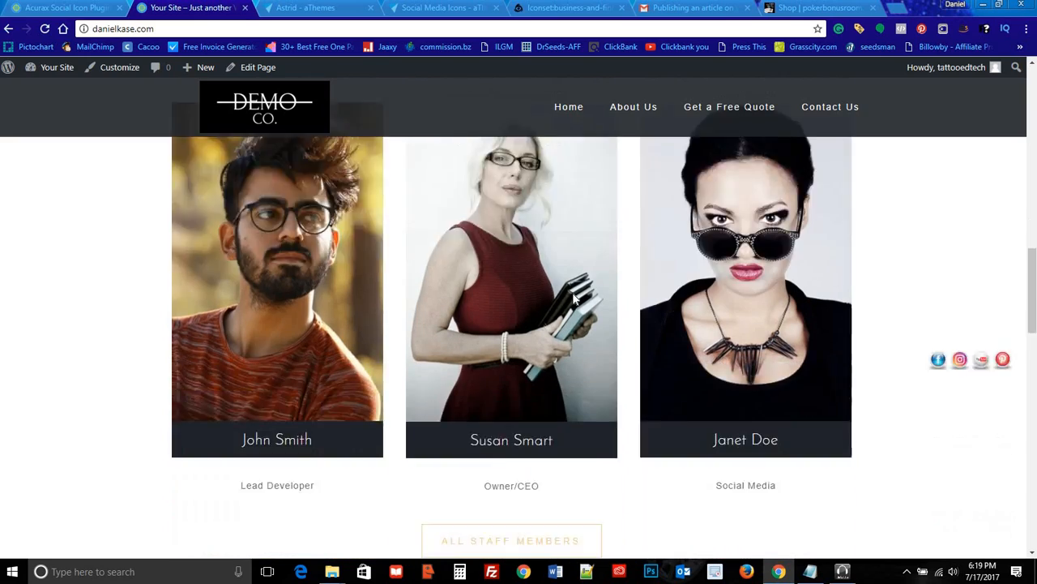
Step: Check the floating icons on the live home page down through the client logos and testimonials, returning to the header
scroll(573, 298, "down", 10)
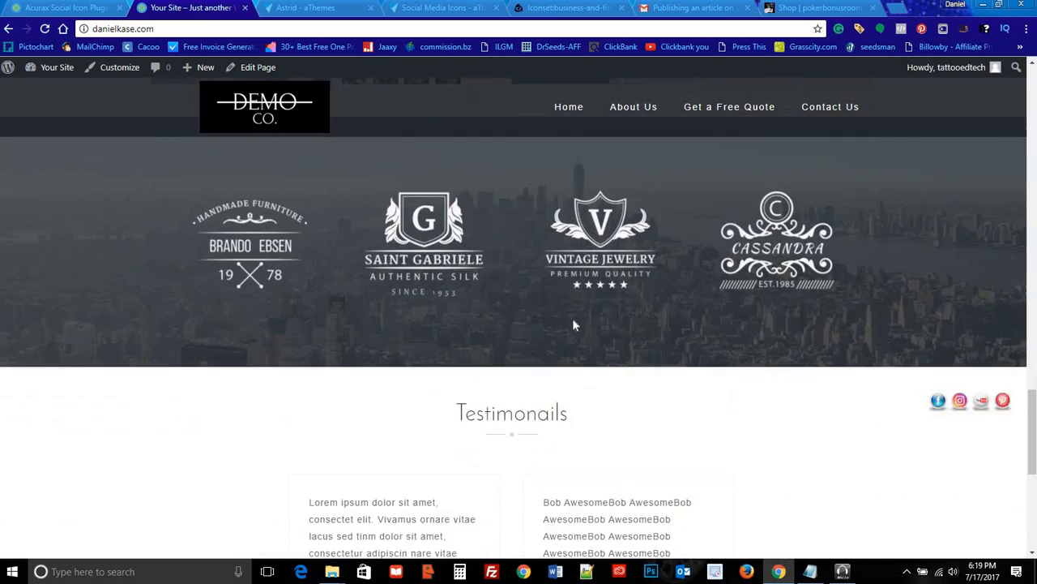
scroll(573, 324, "down", 5)
scroll(400, 348, "up", 10)
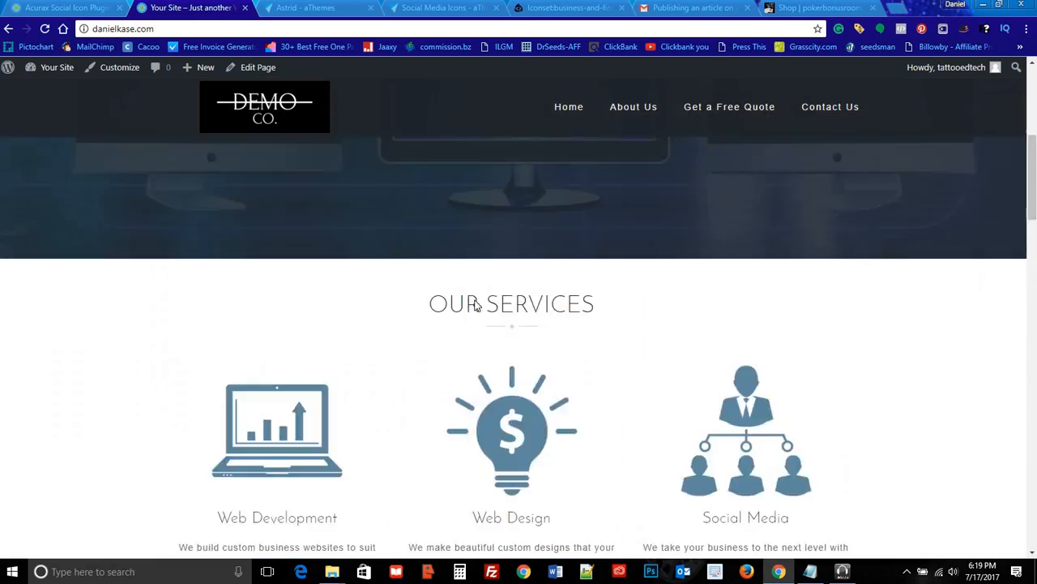
scroll(454, 275, "up", 5)
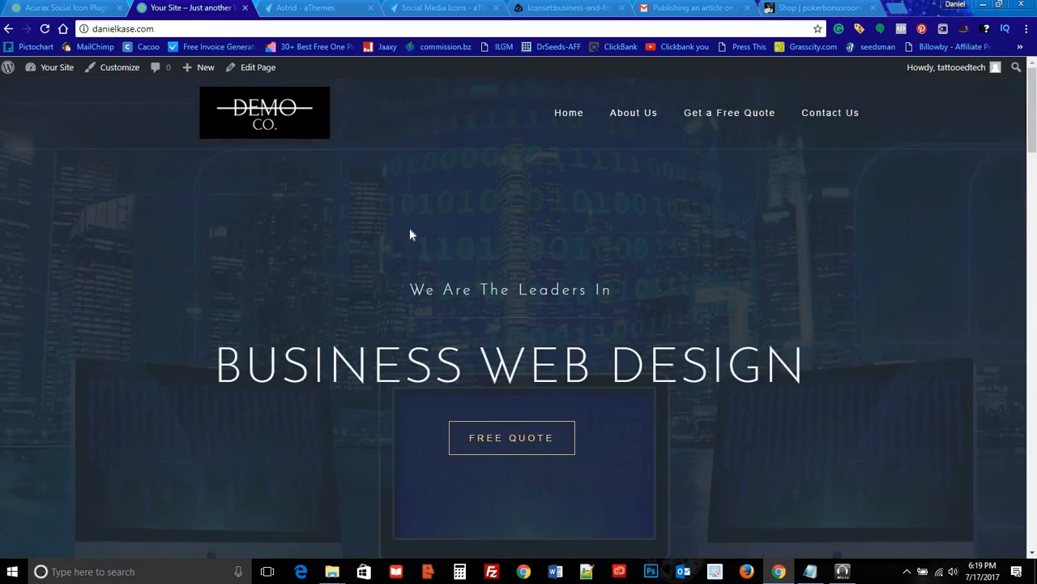
Step: Return to the site's admin area and open the Colors section of the theme customizer
left_click(83, 7)
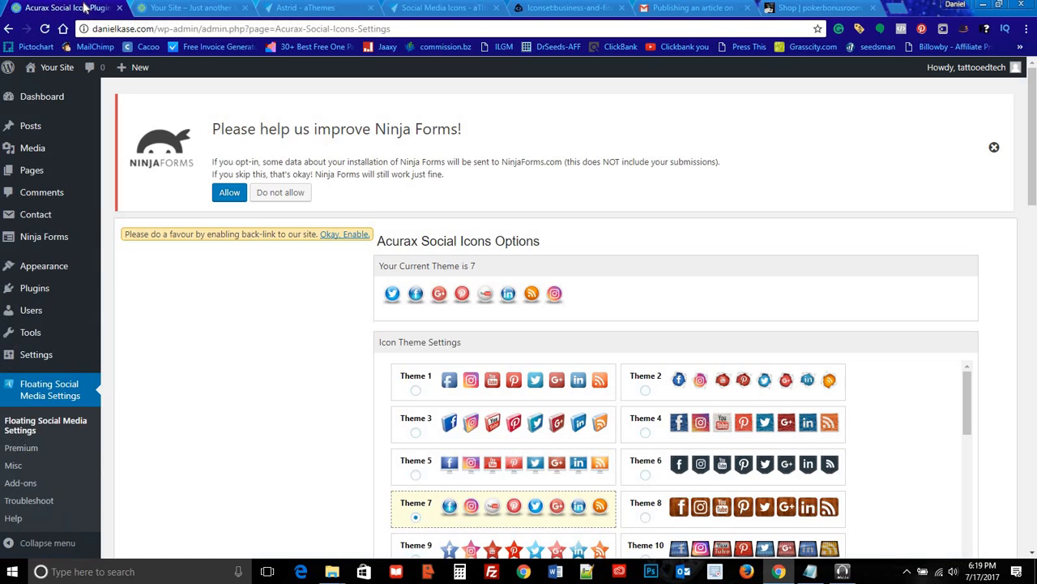
mouse_move(41, 294)
mouse_move(49, 266)
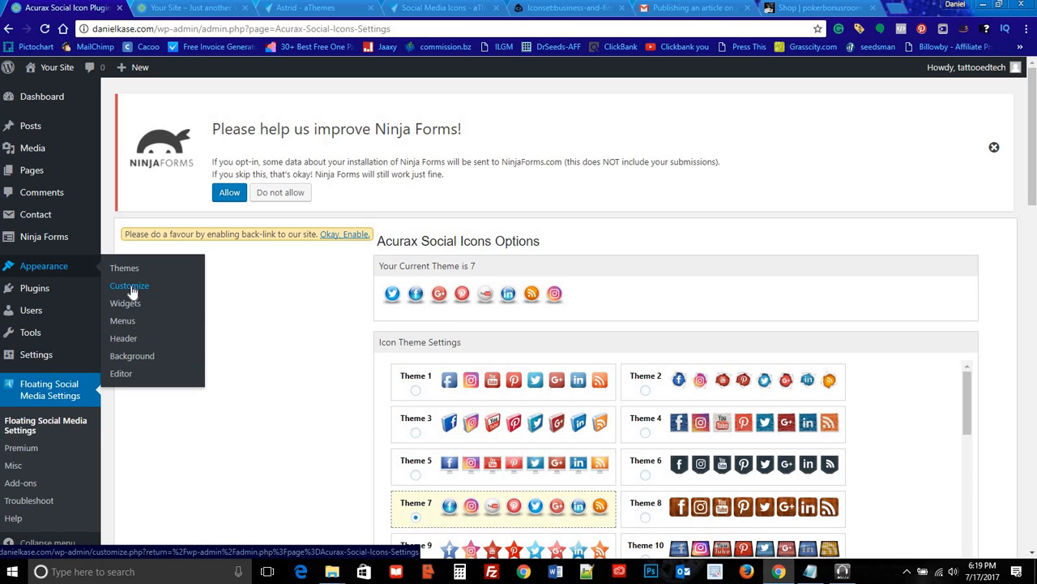
left_click(130, 284)
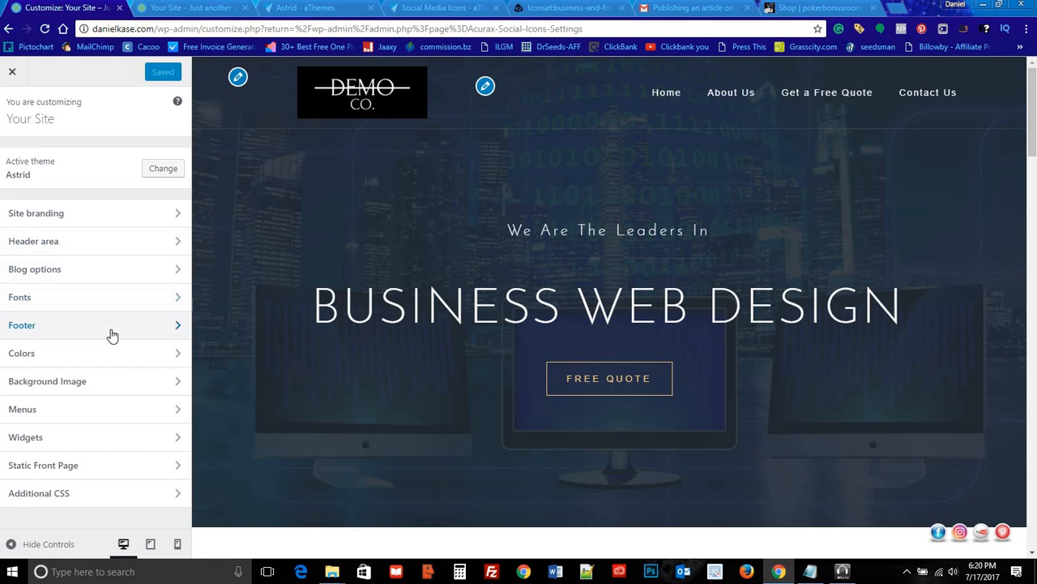
left_click(104, 356)
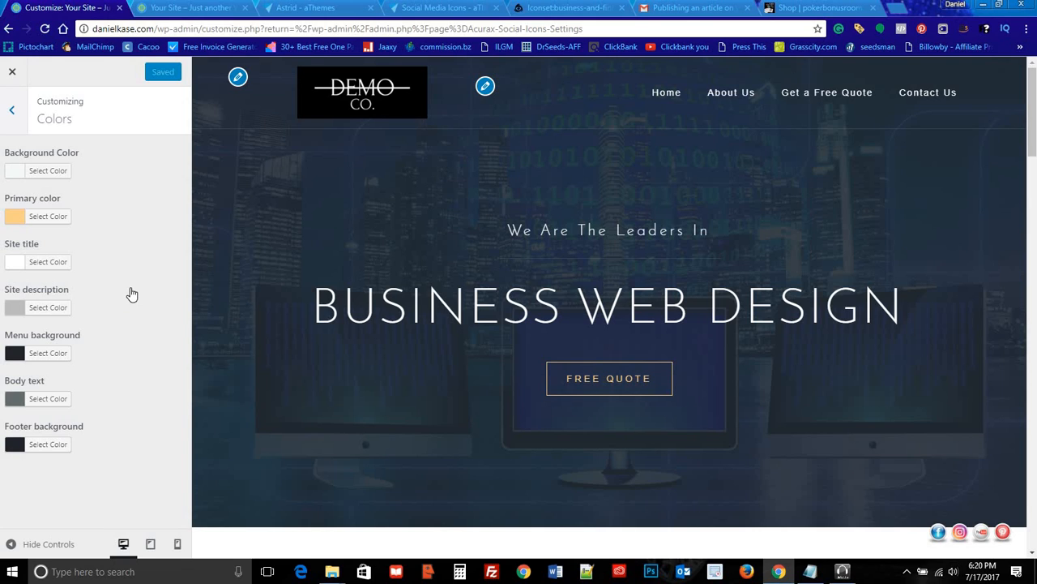
Step: Set the theme's primary color to #1e73be
left_click(50, 219)
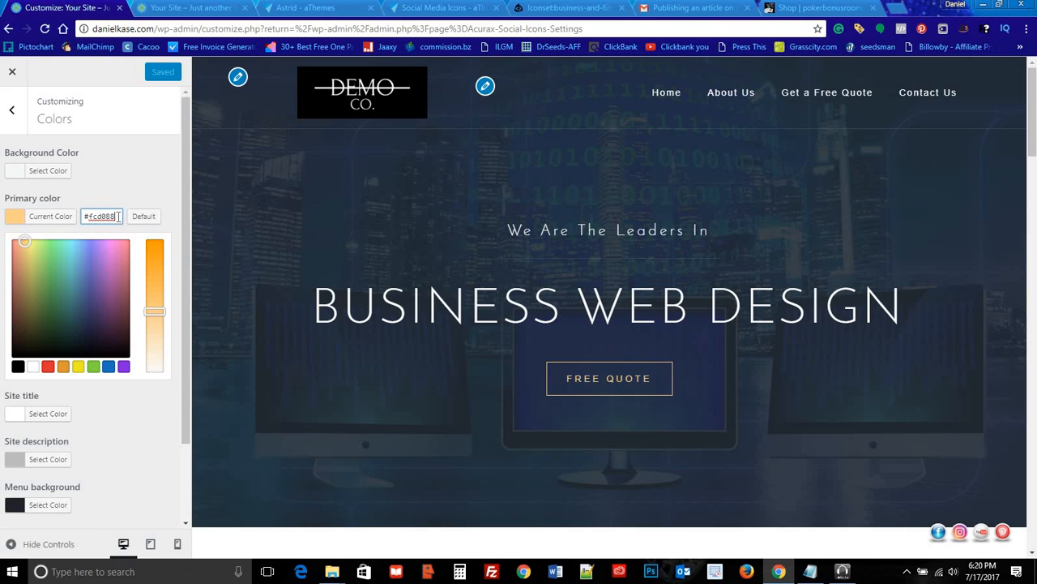
left_click(119, 185)
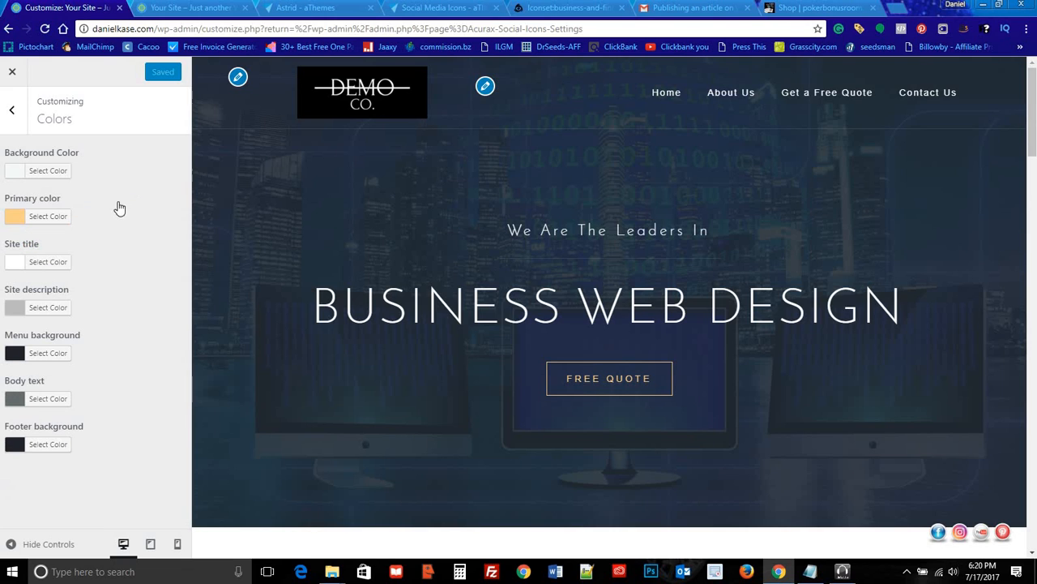
left_click(44, 223)
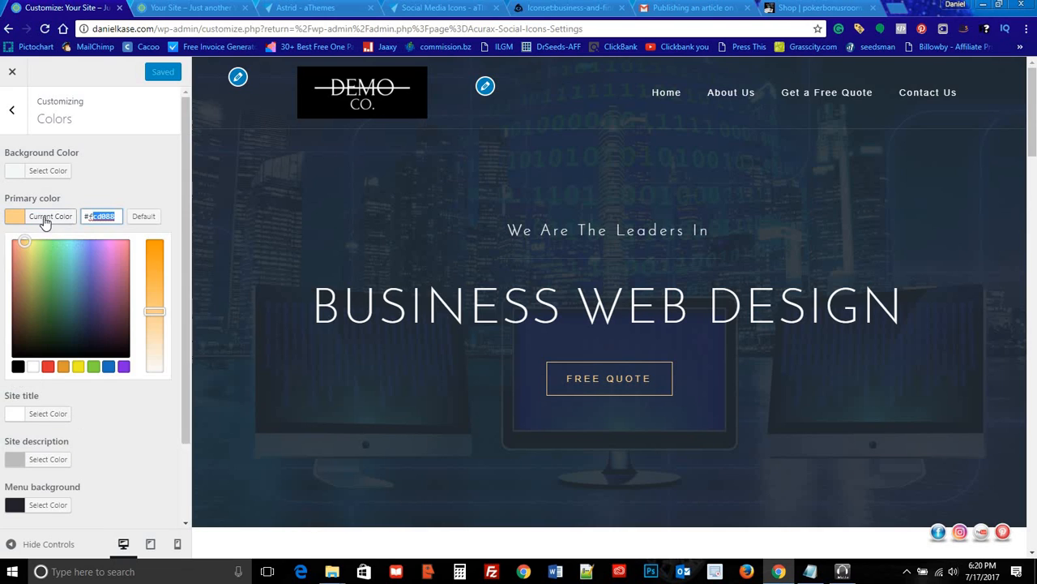
left_click_drag(118, 216, 93, 216)
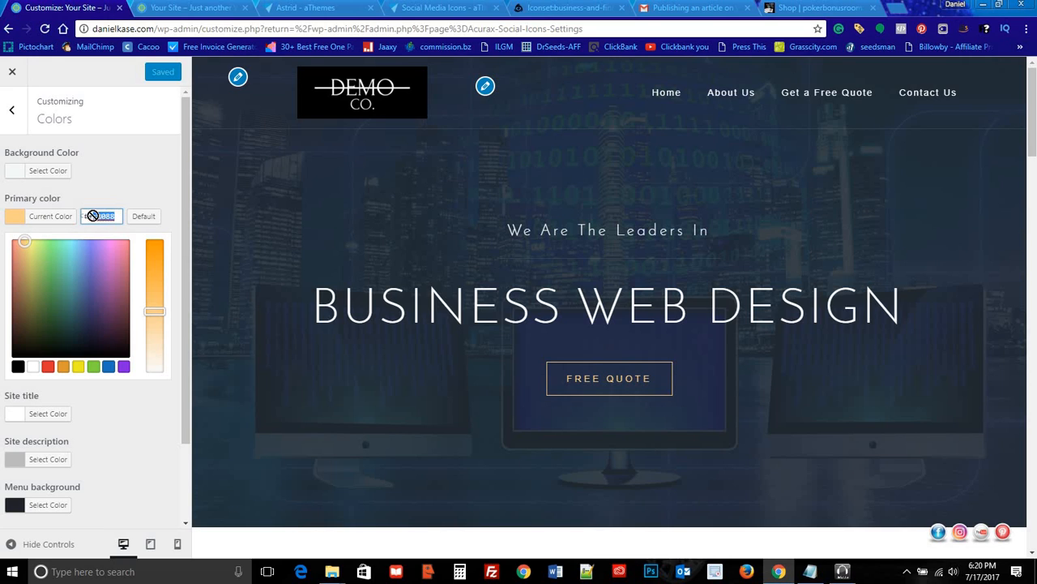
key("BackSpace")
type("1e")
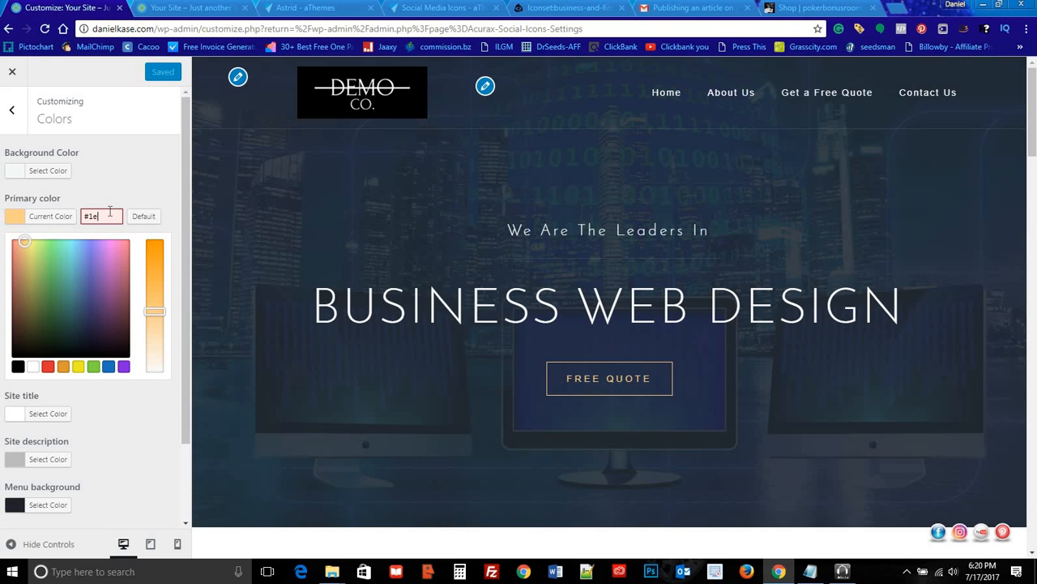
type("73be")
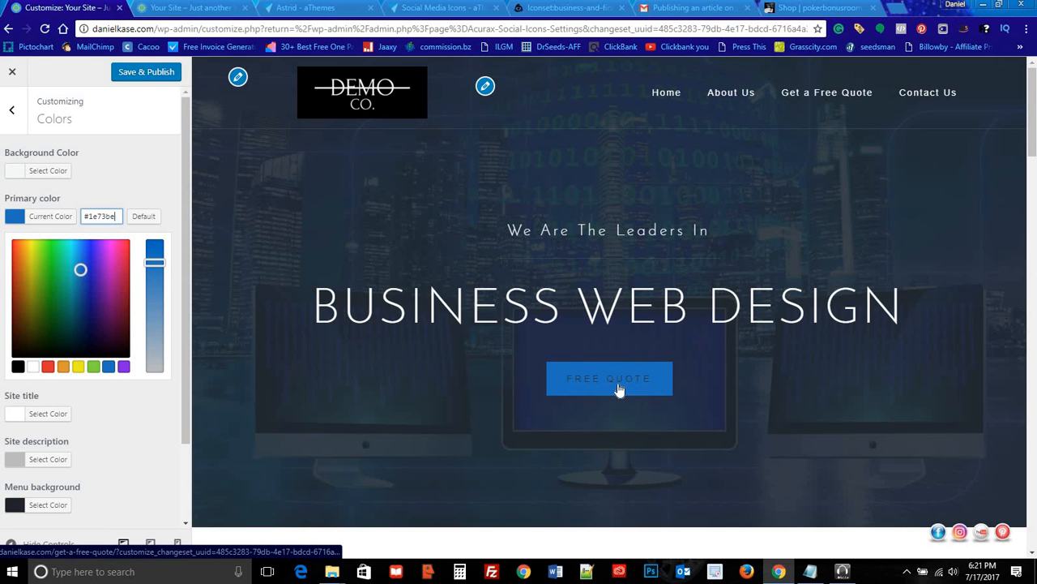
Step: Check the new primary color in the preview from the services buttons to the Recent Projects section and close the primary color picker
scroll(440, 316, "down", 4)
scroll(472, 304, "down", 4)
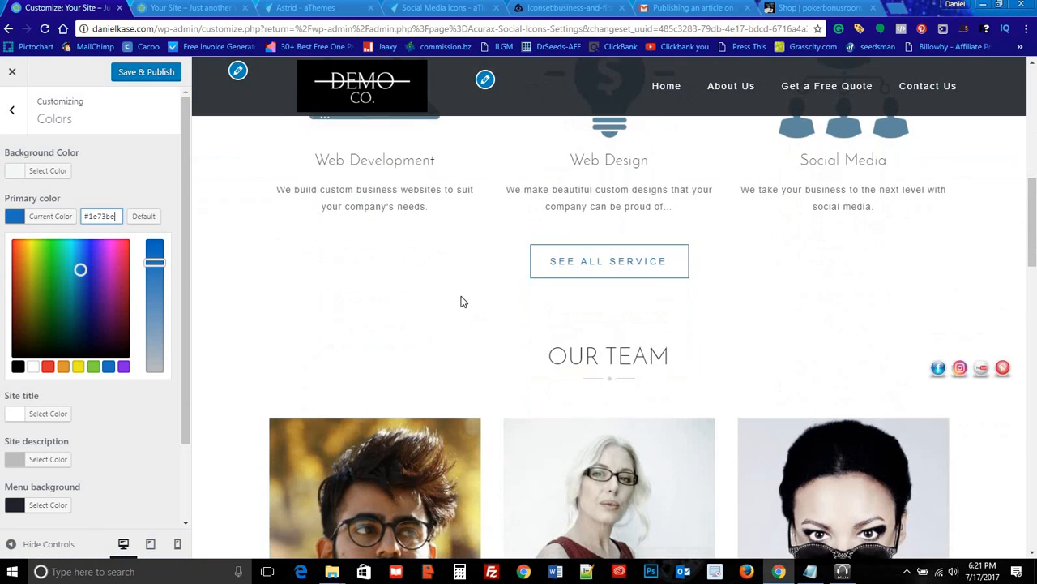
scroll(484, 261, "down", 4)
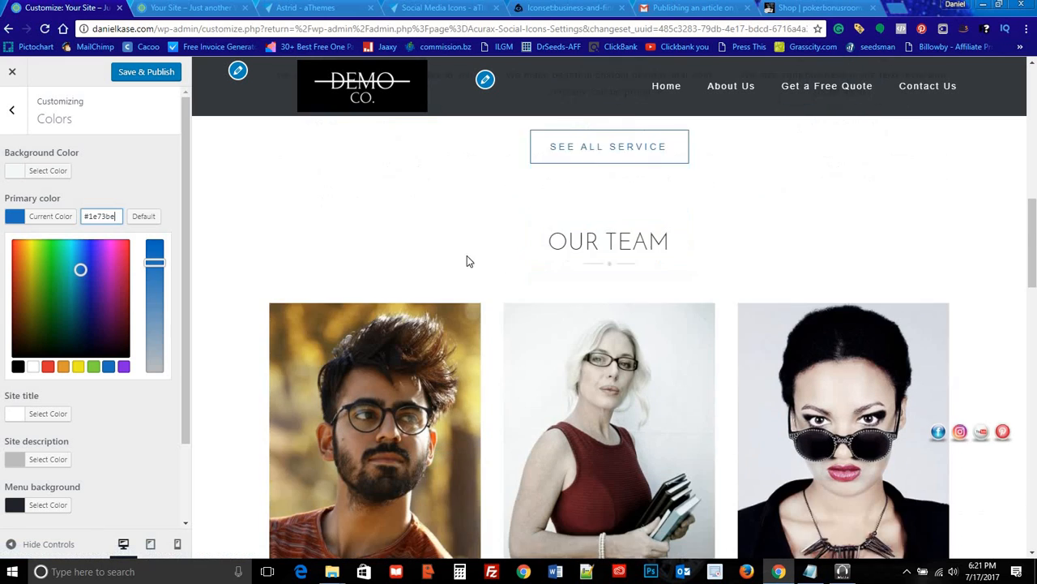
scroll(568, 462, "down", 6)
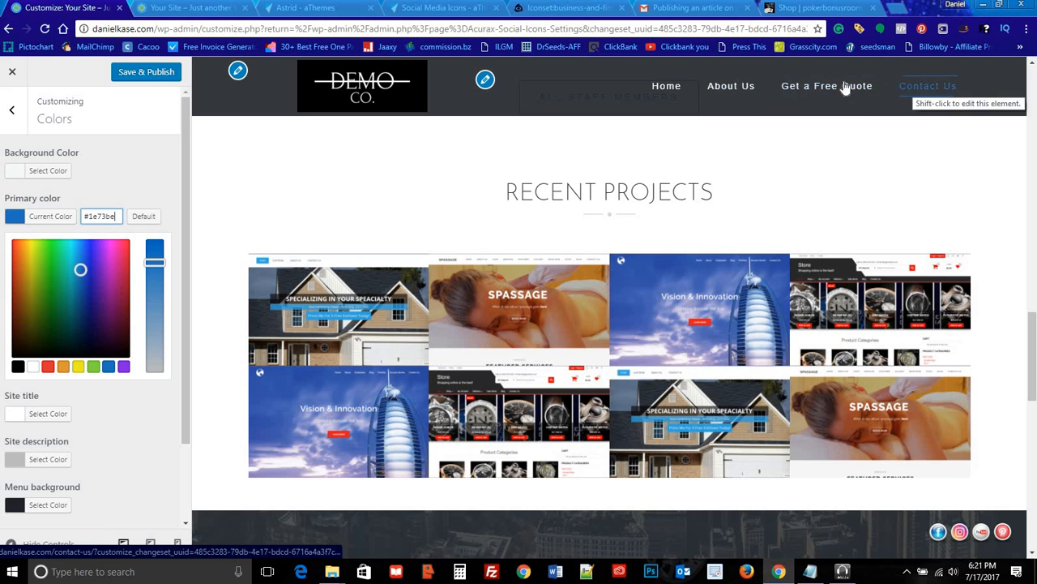
left_click(127, 186)
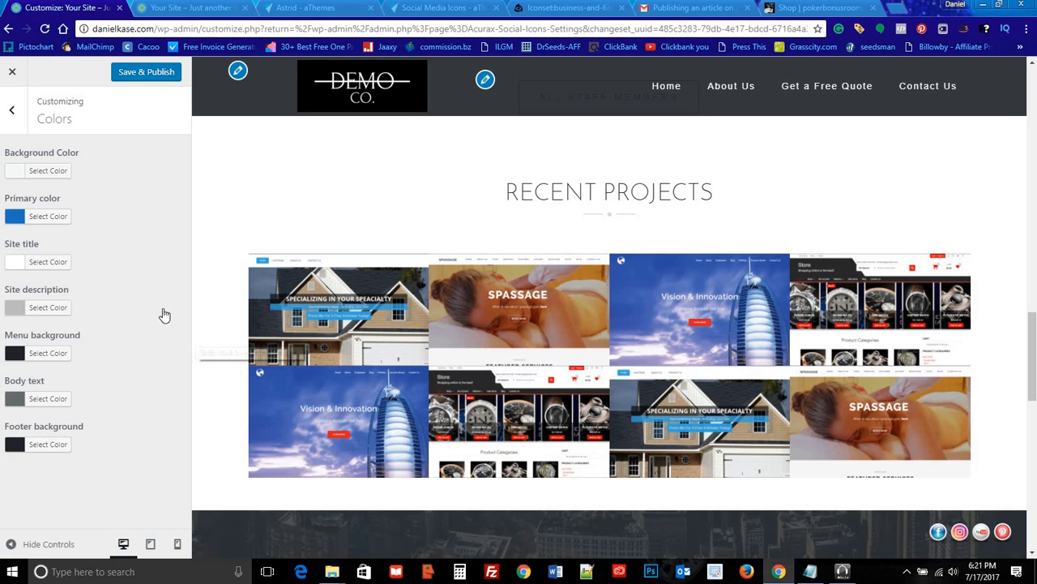
Step: Inspect the site description and menu background color codes without changing them
left_click(58, 308)
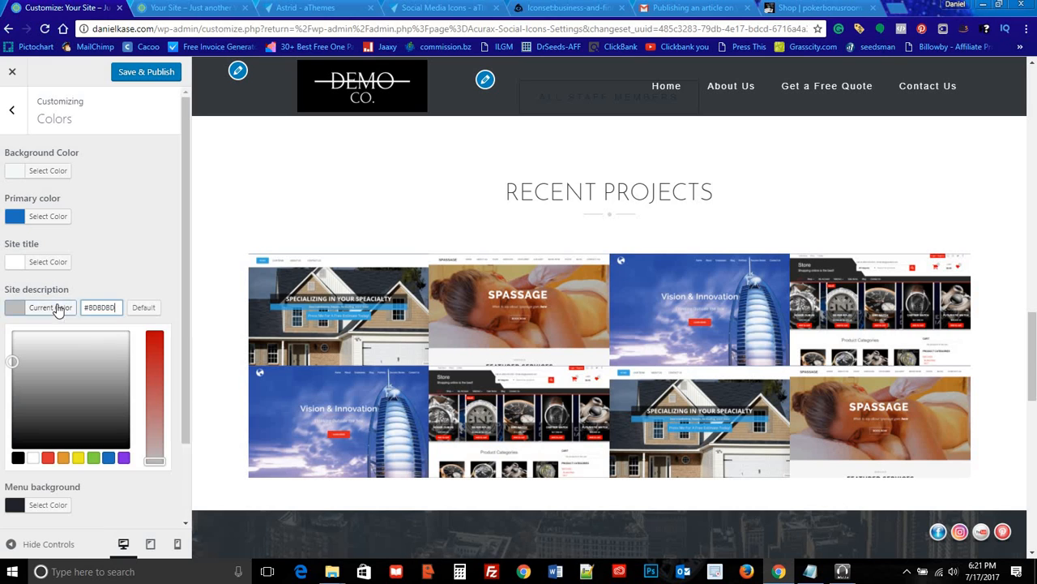
left_click(117, 307)
left_click(122, 249)
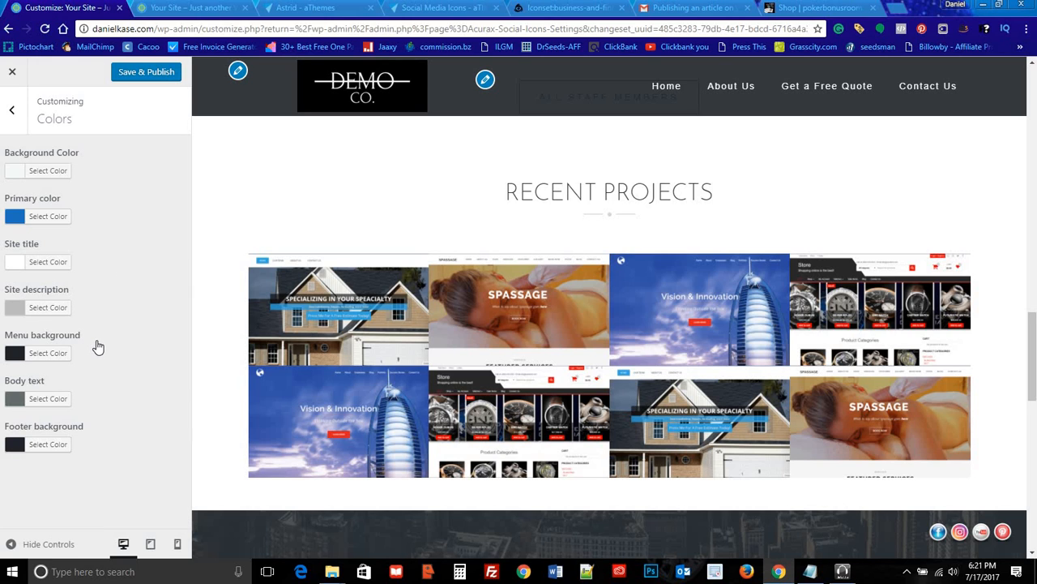
left_click(53, 354)
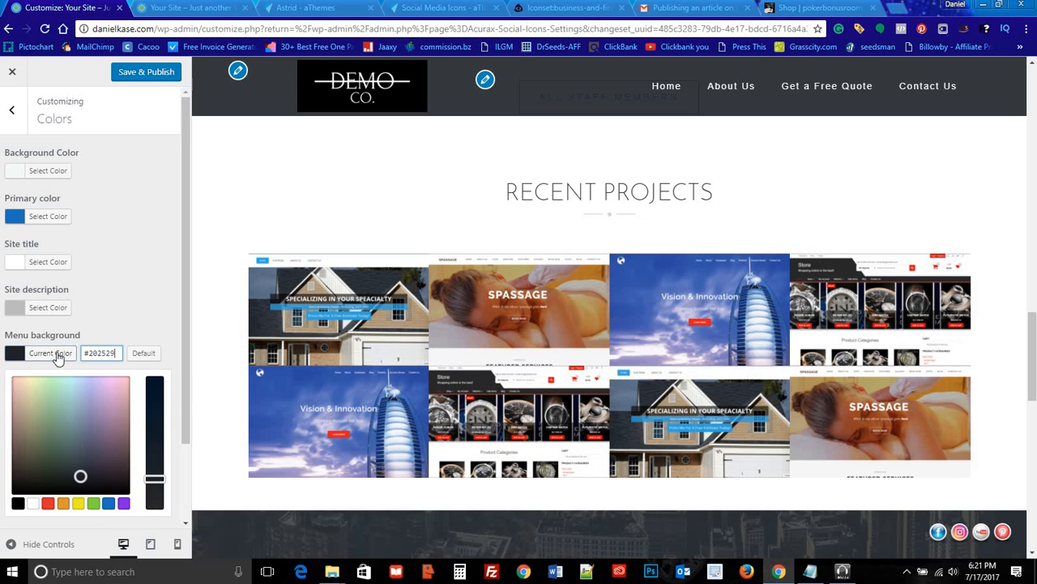
left_click(106, 353)
left_click(135, 308)
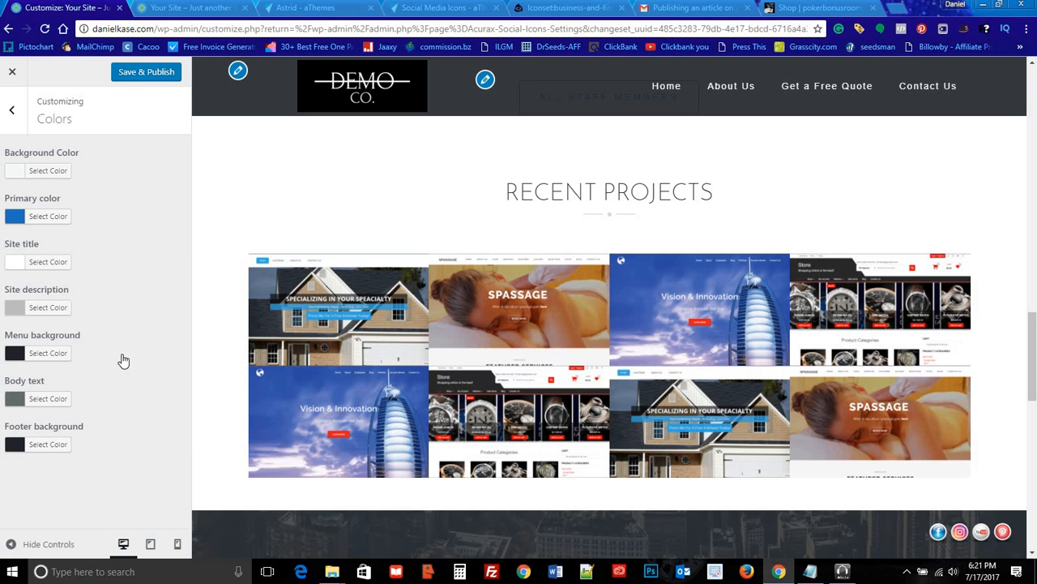
Step: Set the body text color to black, #000000, and recheck its color code
left_click(54, 399)
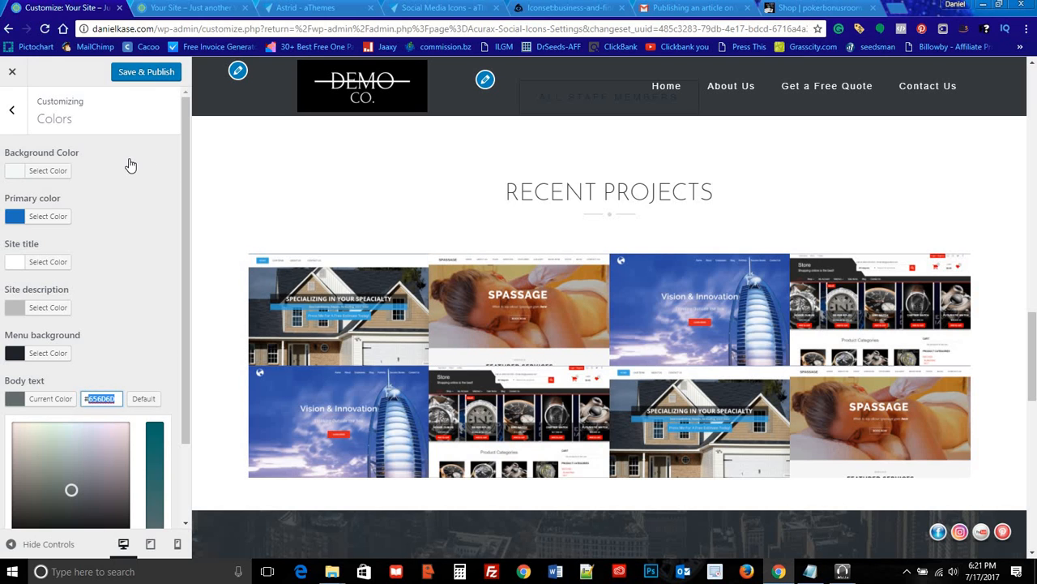
type("000")
left_click(143, 279)
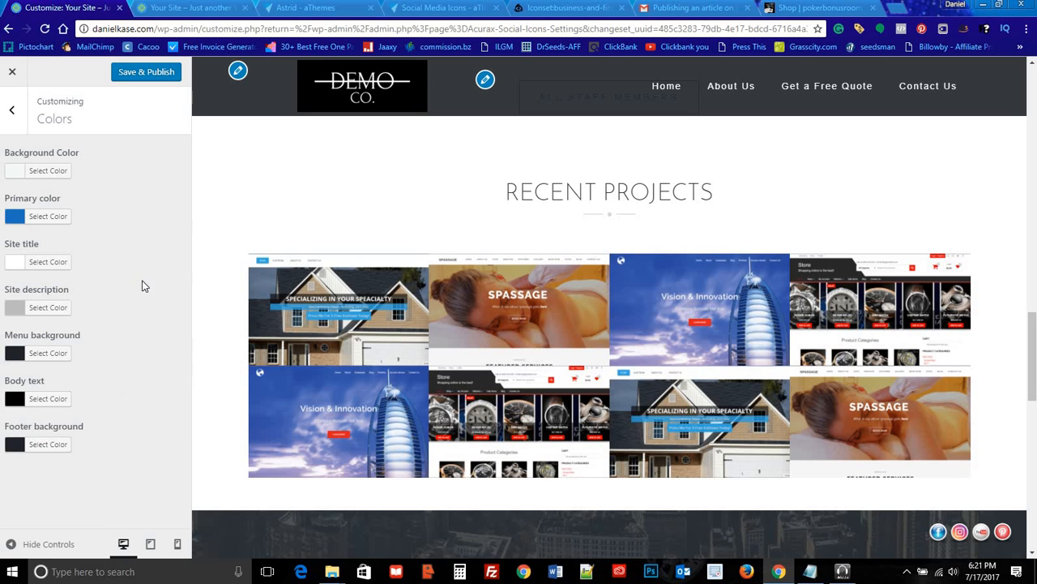
left_click(58, 400)
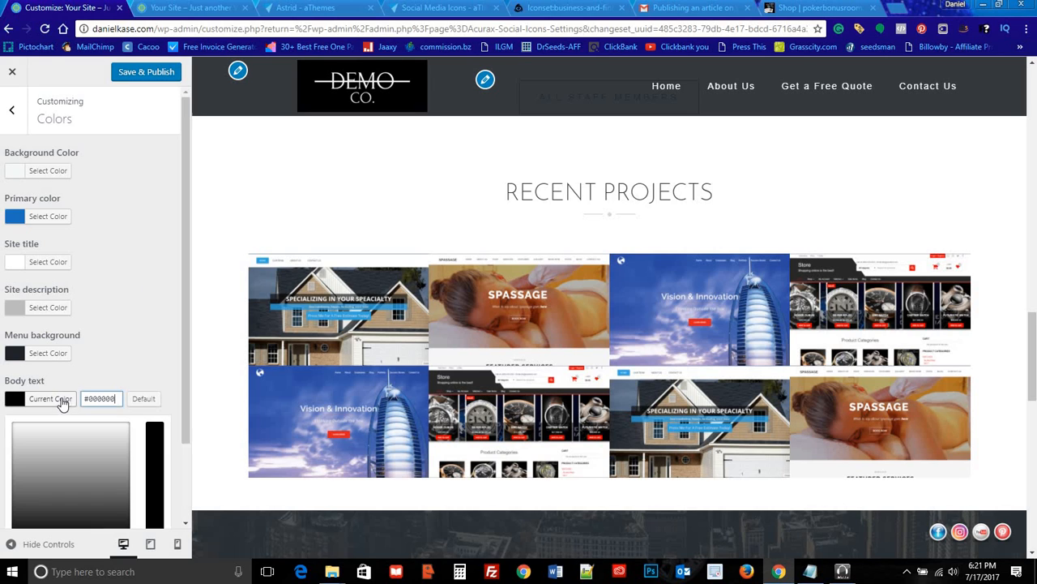
left_click(118, 340)
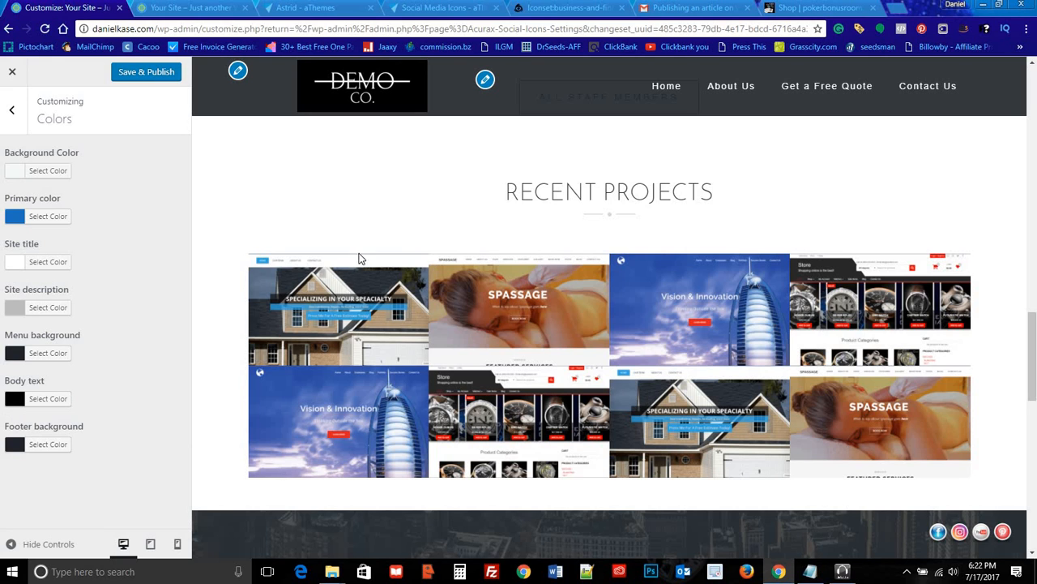
Step: Check the black body text in the preview's testimonials and footer areas
scroll(618, 259, "down", 9)
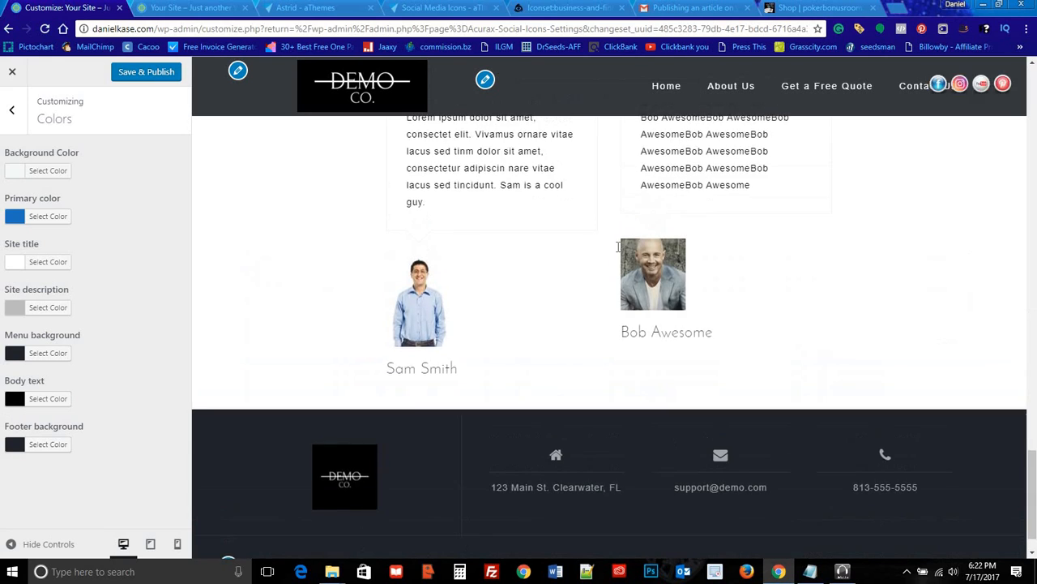
scroll(543, 364, "up", 5)
scroll(502, 382, "down", 1)
scroll(502, 383, "down", 4)
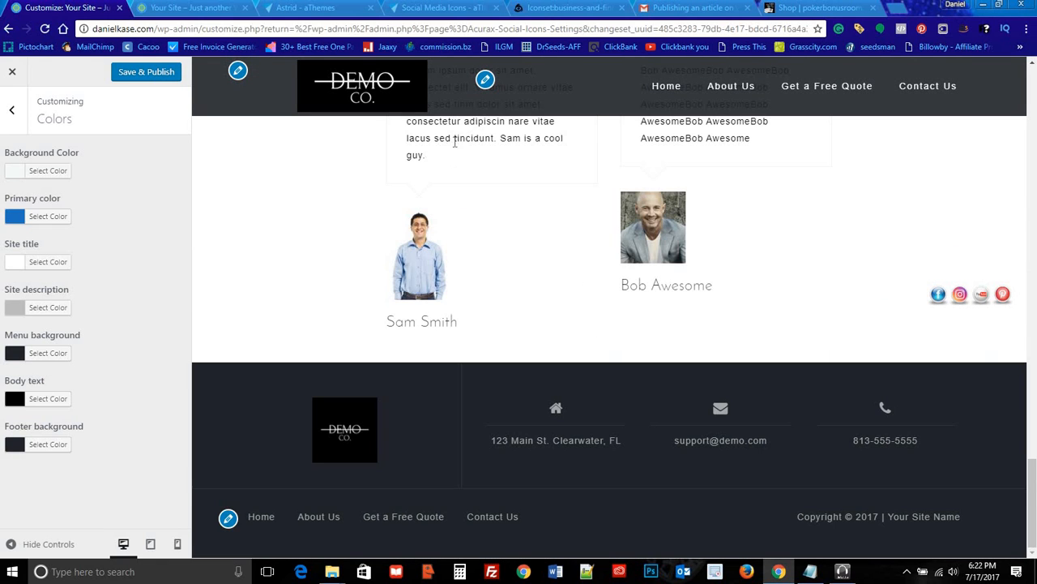
scroll(398, 302, "up", 2)
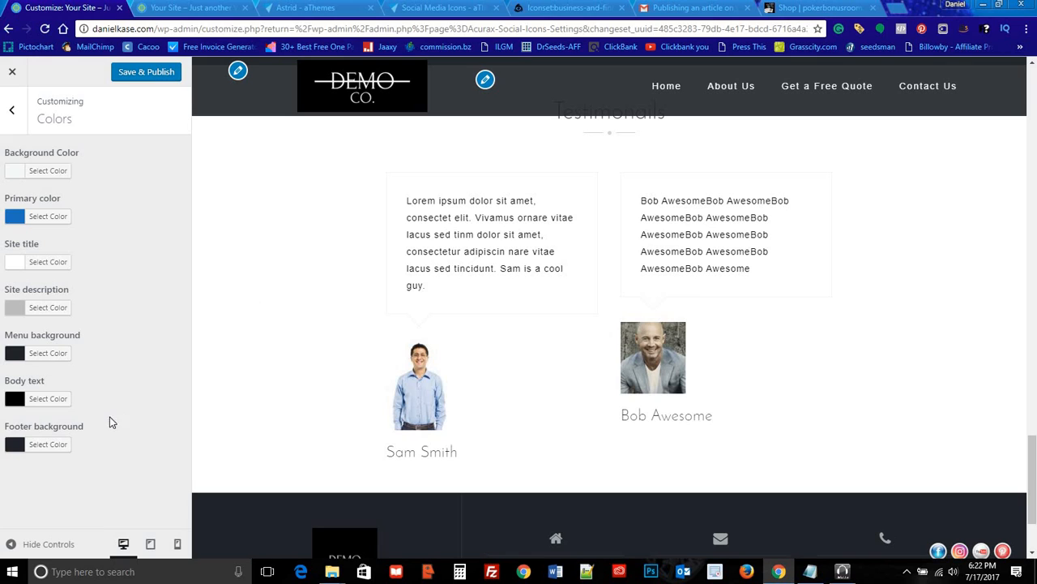
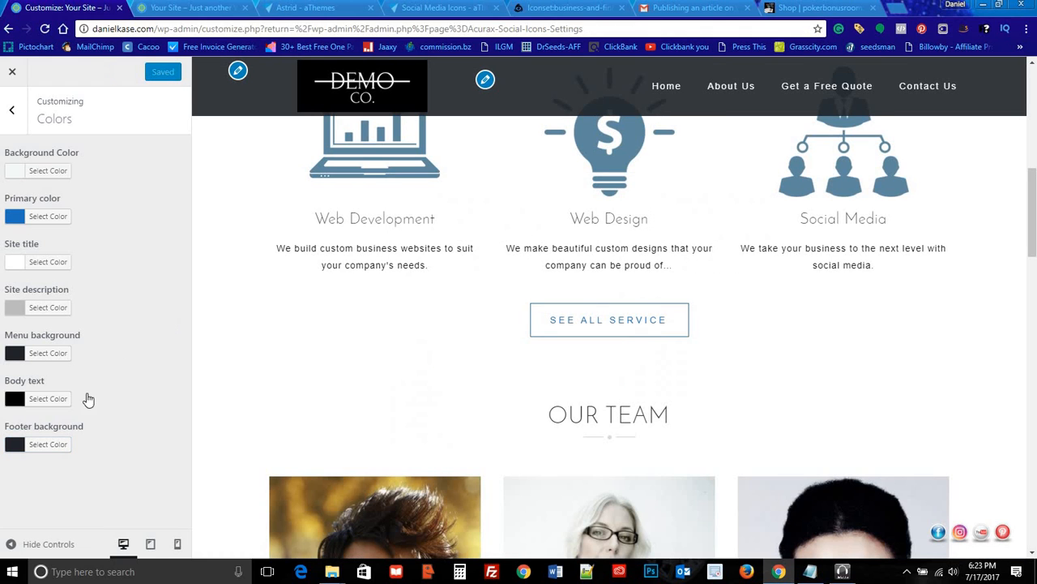
Step: Review the color codes of the footer background, menu background, site description and site title
left_click(48, 448)
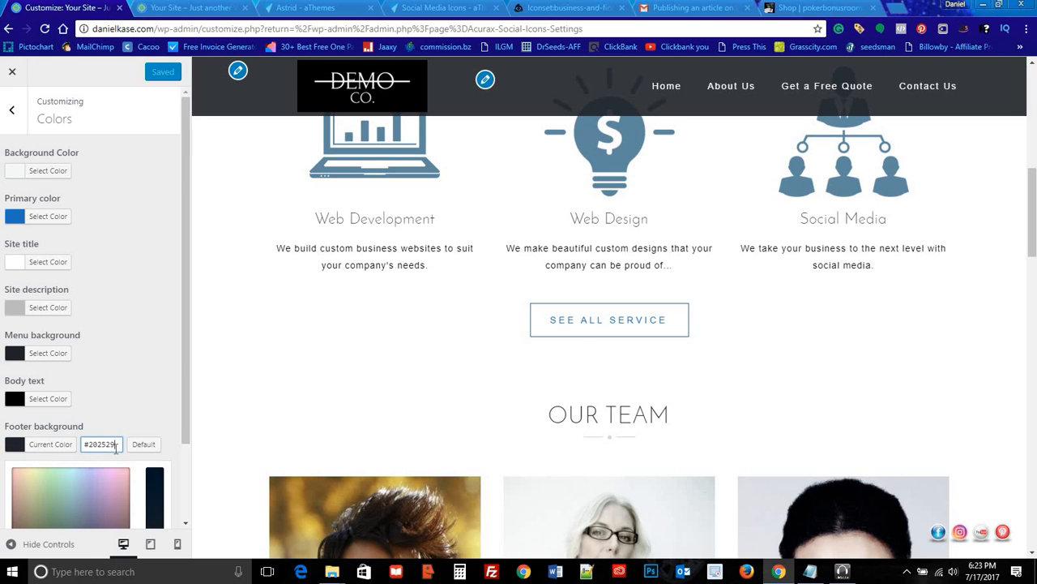
left_click(113, 359)
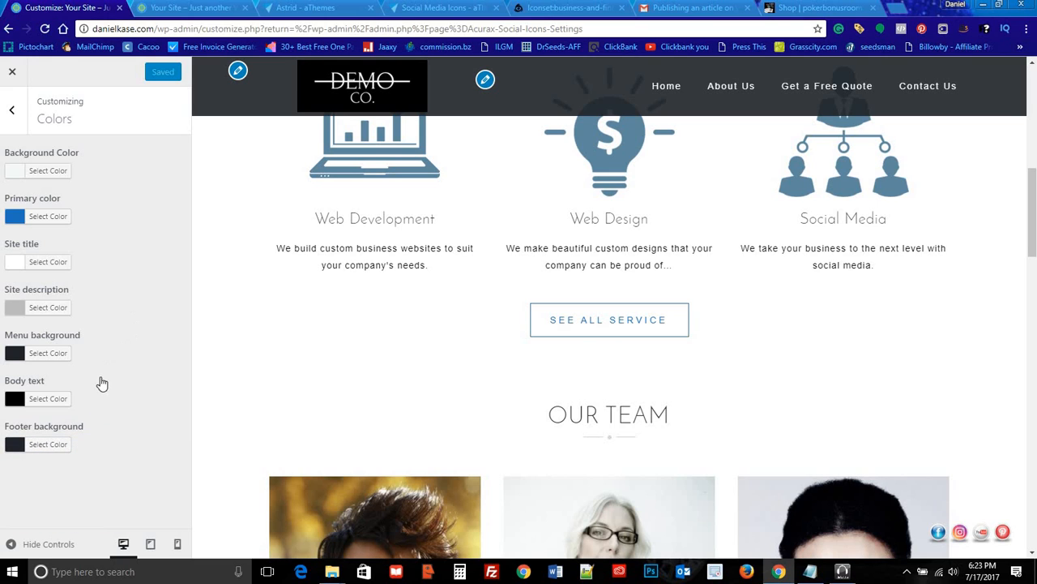
left_click(64, 358)
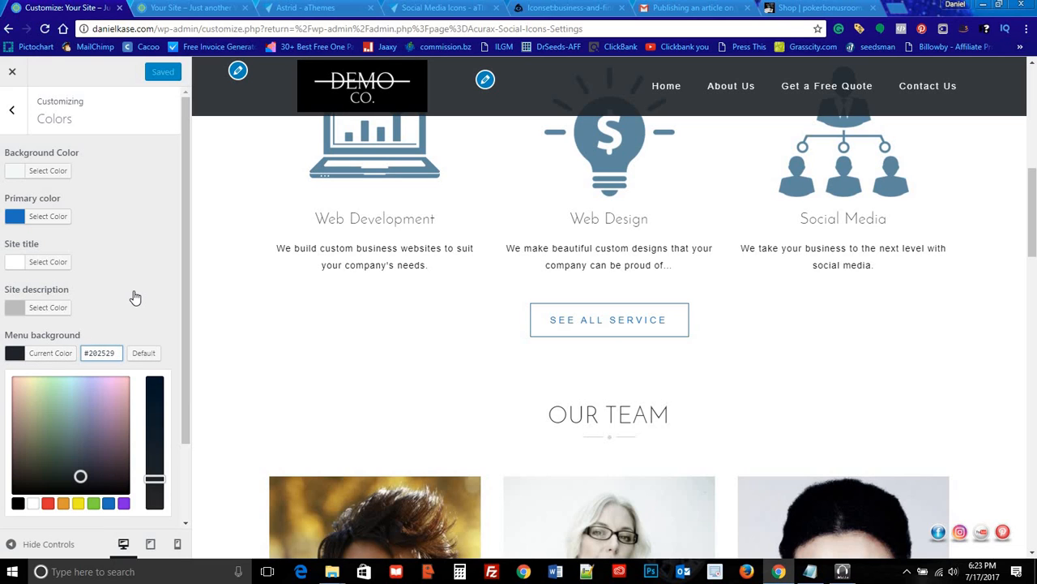
left_click(119, 317)
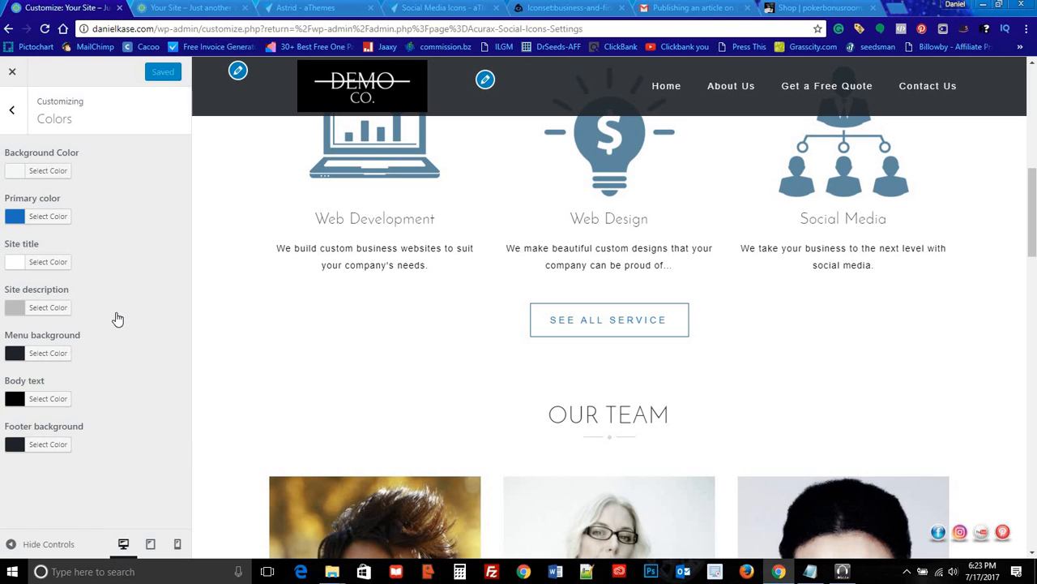
left_click(39, 308)
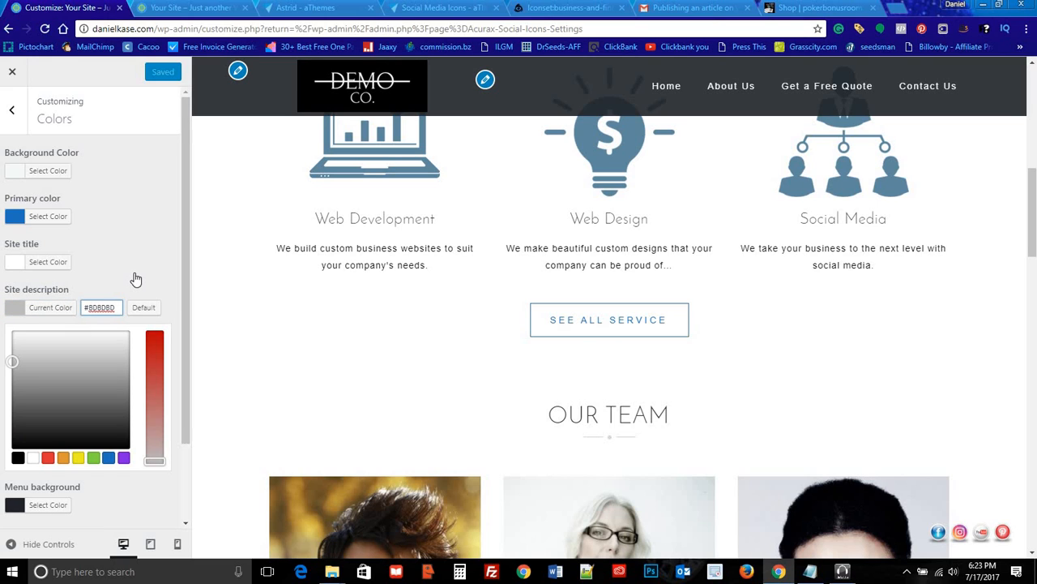
left_click(58, 310)
left_click(56, 263)
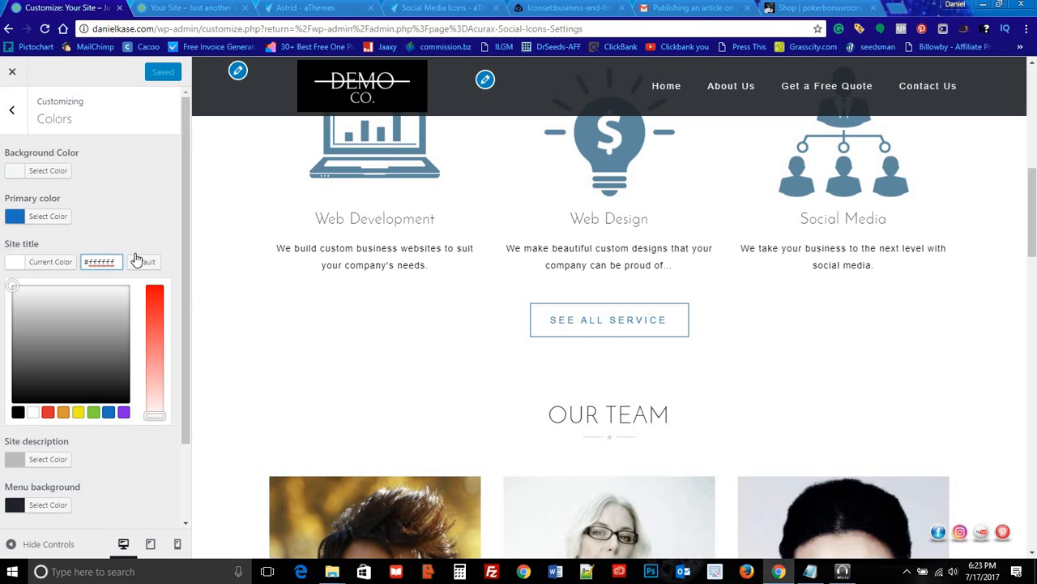
Step: Review the primary color's code and look over the services and team sections in the home page preview
left_click(57, 264)
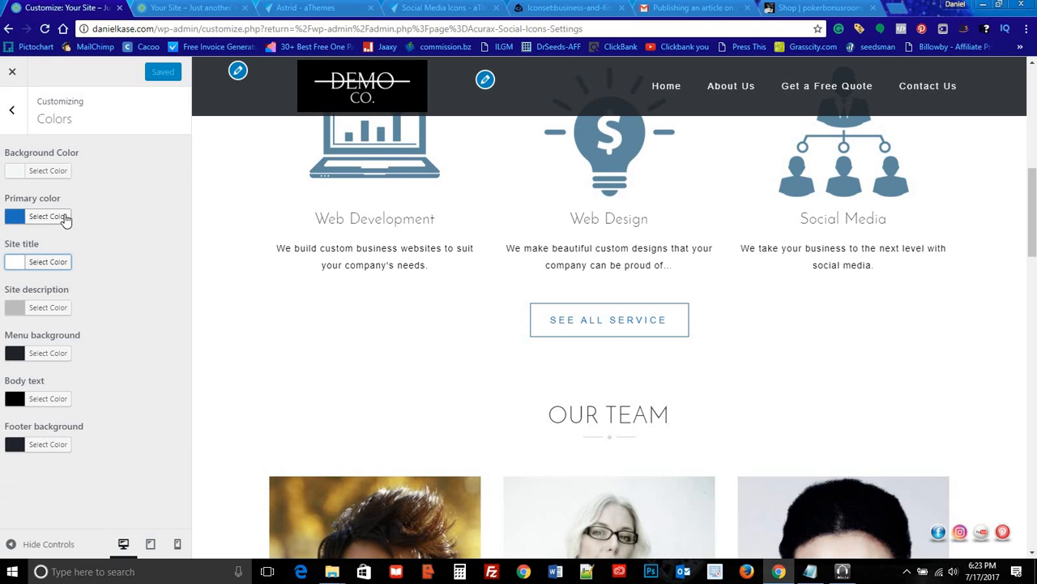
left_click(64, 219)
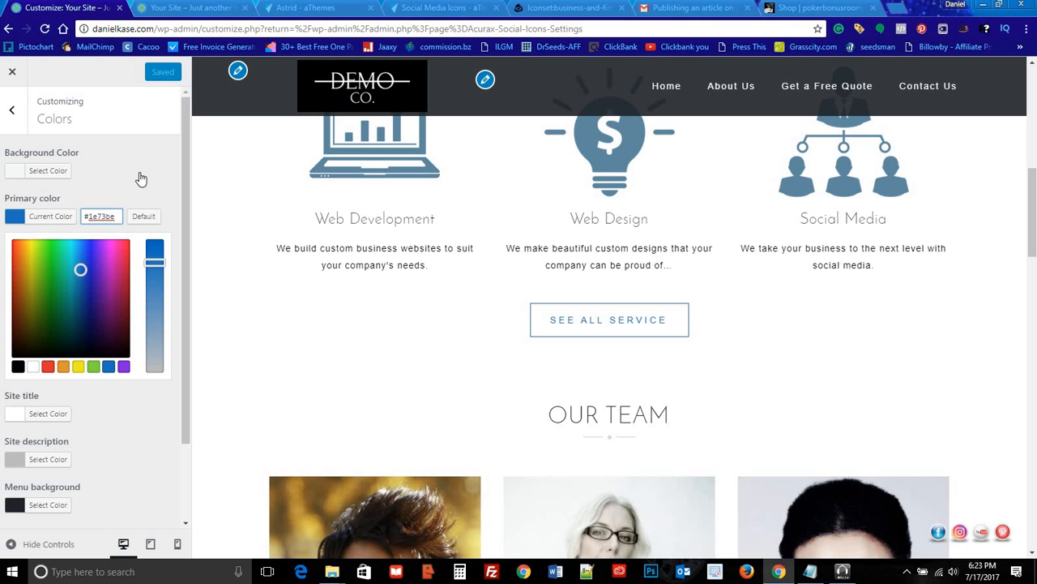
left_click(56, 217)
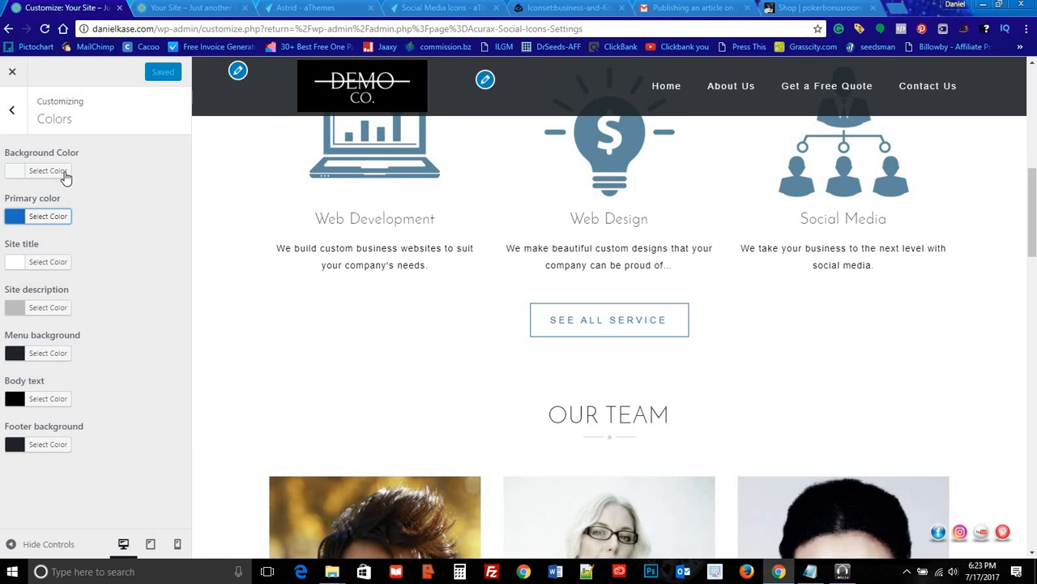
scroll(308, 280, "down", 1)
scroll(308, 280, "down", 7)
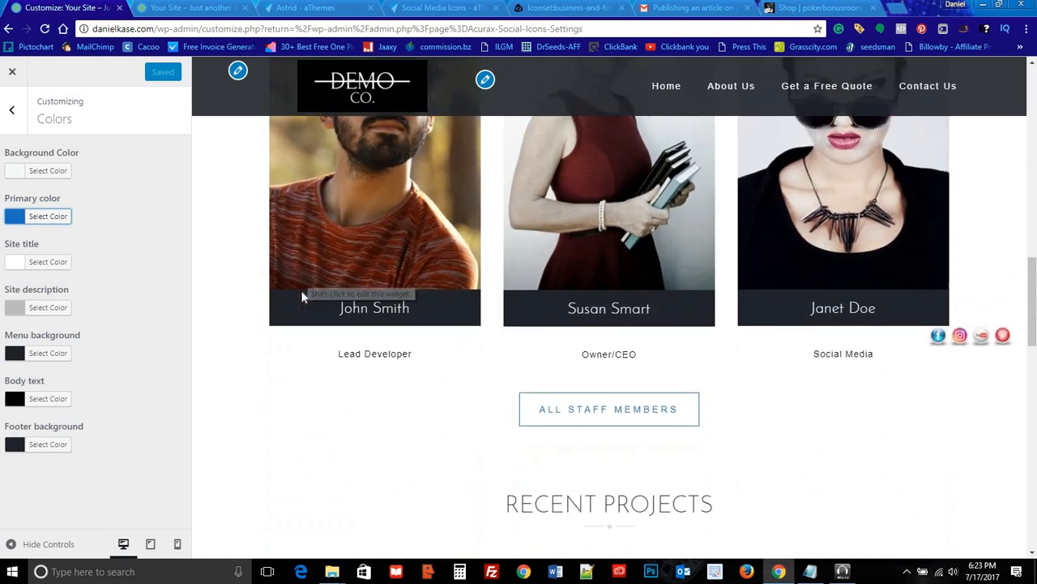
scroll(300, 300, "up", 8)
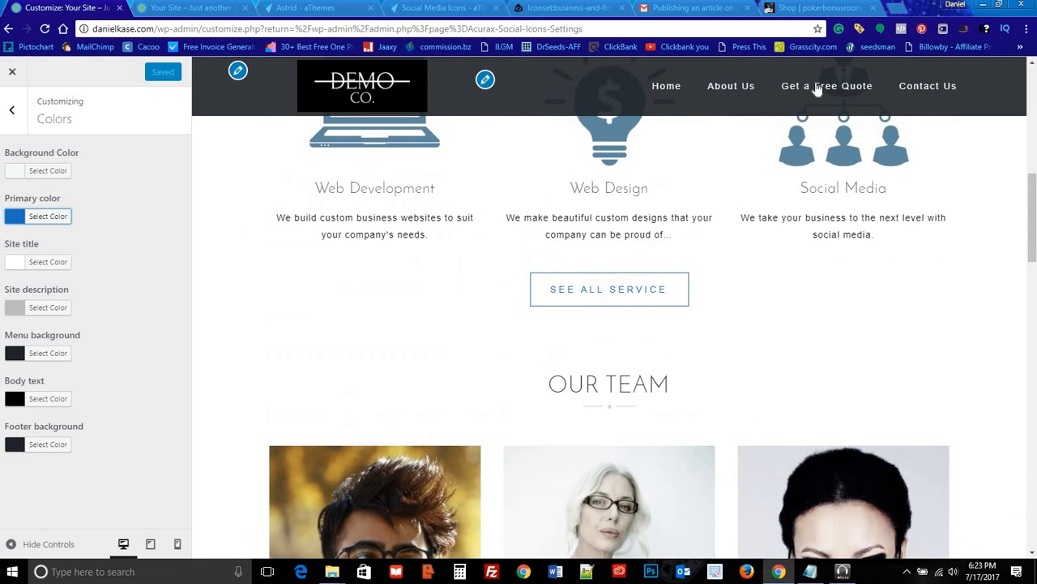
Step: Check the current colors on the Get a Free Quote and Contact Us pages in the preview
left_click(817, 88)
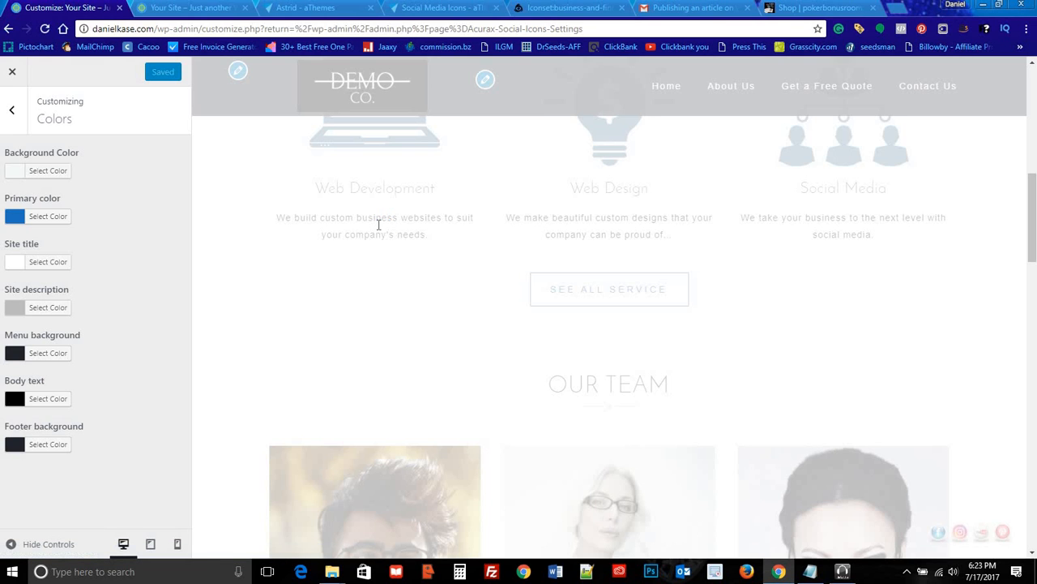
scroll(436, 270, "down", 4)
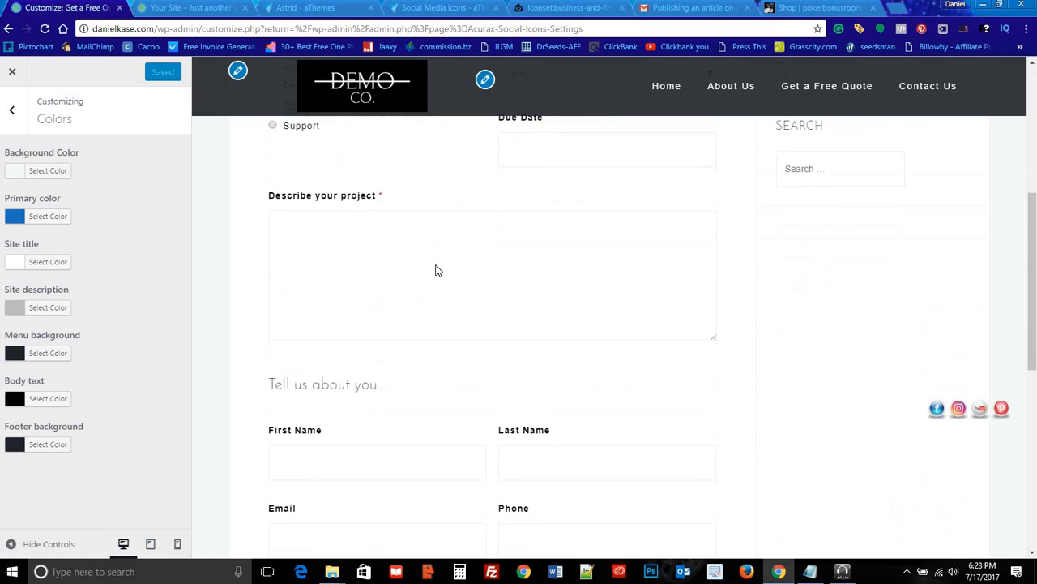
scroll(438, 263, "down", 4)
scroll(437, 262, "up", 8)
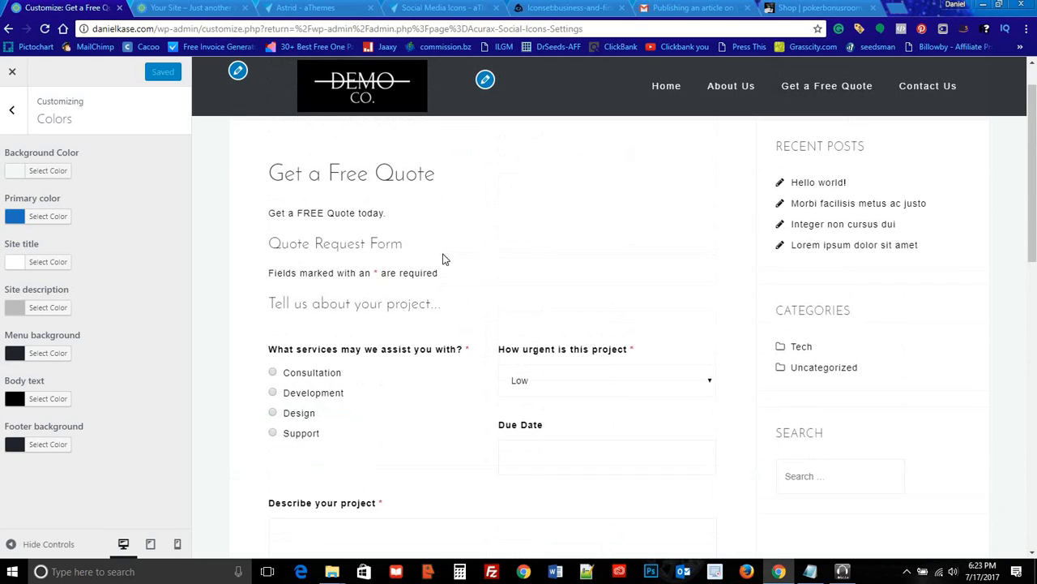
left_click(925, 96)
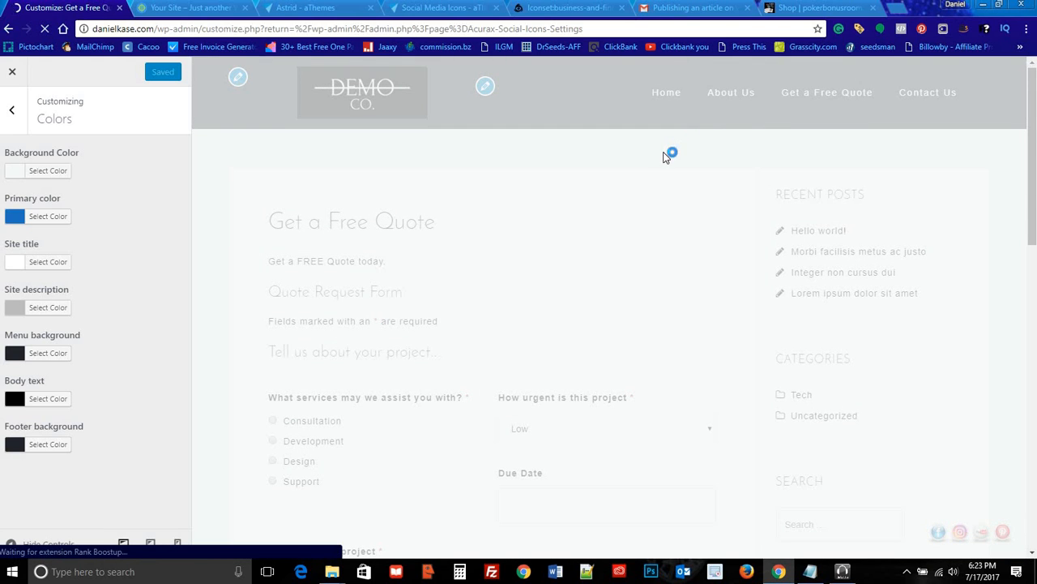
scroll(662, 216, "down", 4)
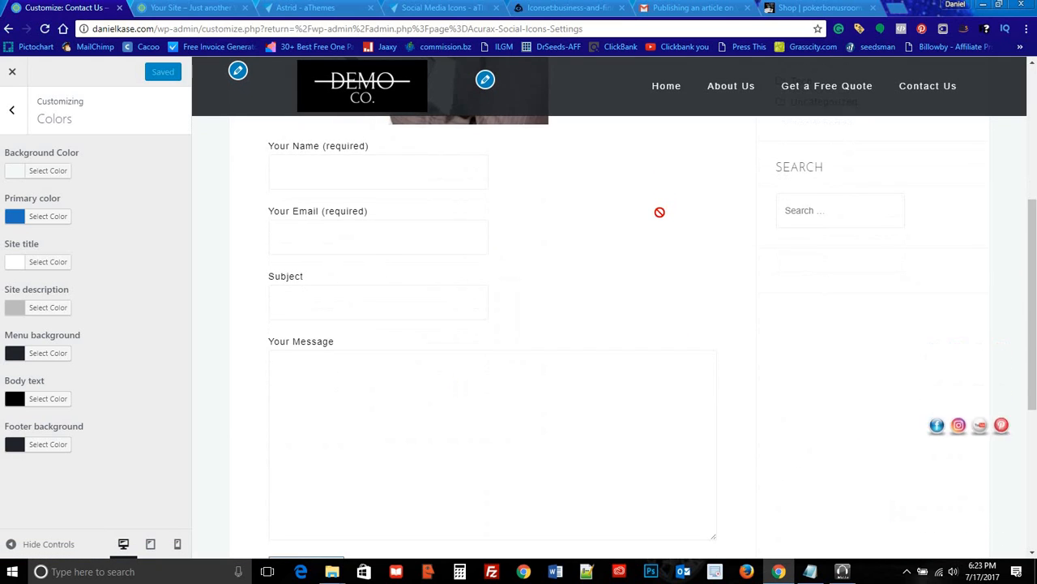
scroll(660, 211, "down", 2)
scroll(653, 222, "up", 5)
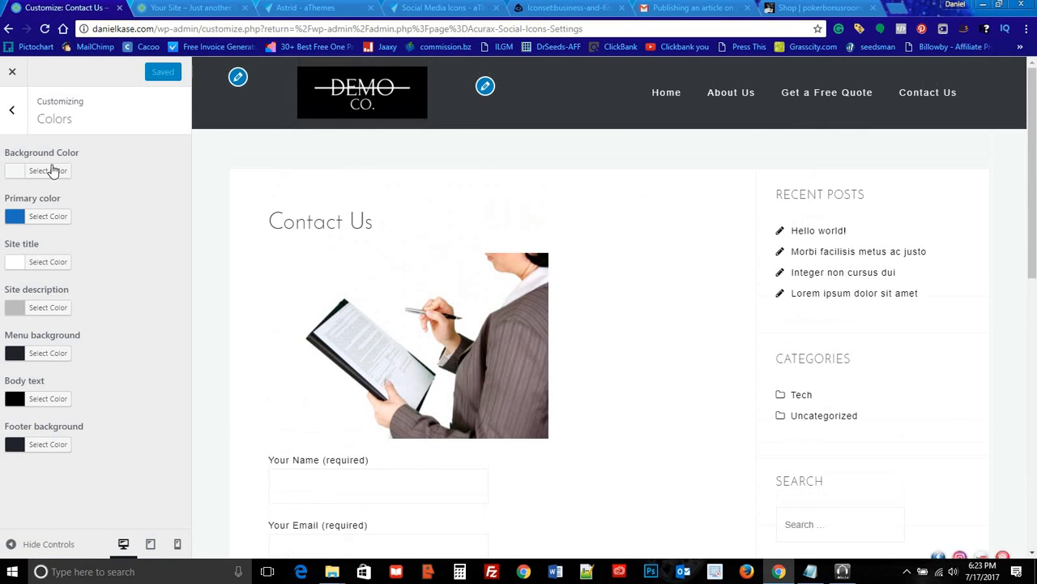
Step: Inspect the background color's code and compare it with the Contact Us page's background down to the footer
left_click(51, 170)
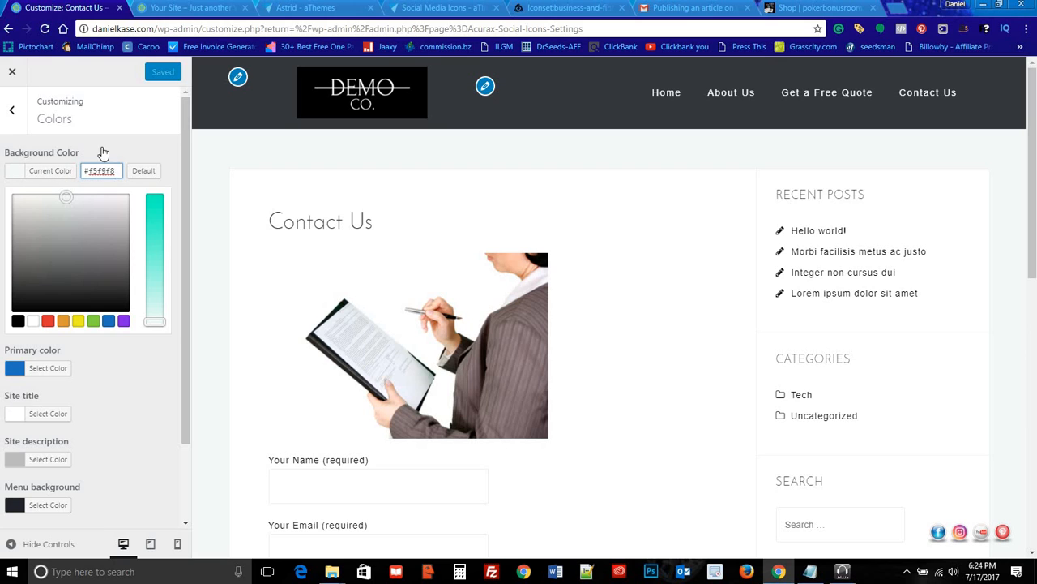
left_click(102, 147)
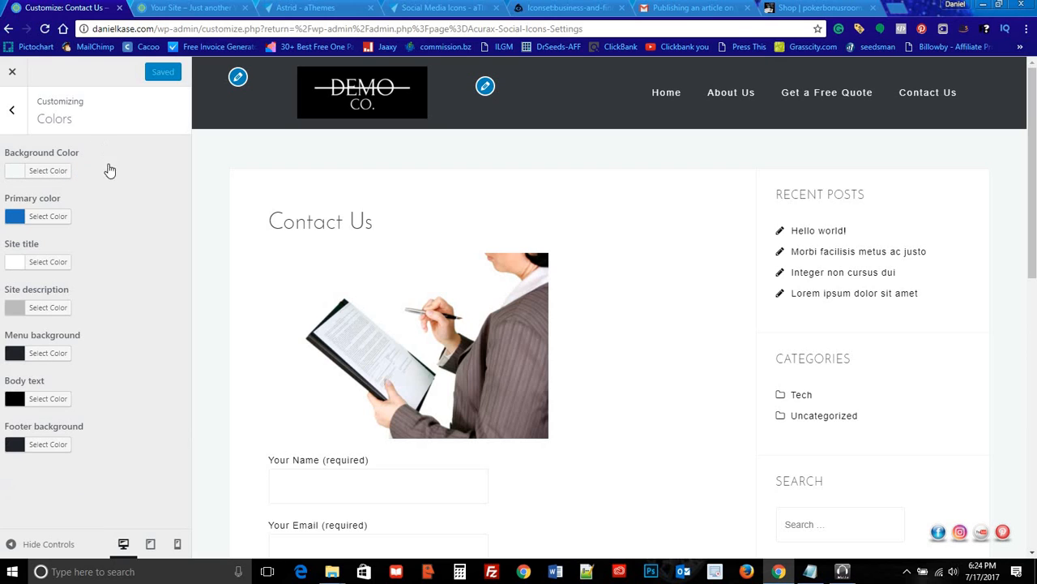
scroll(283, 273, "down", 7)
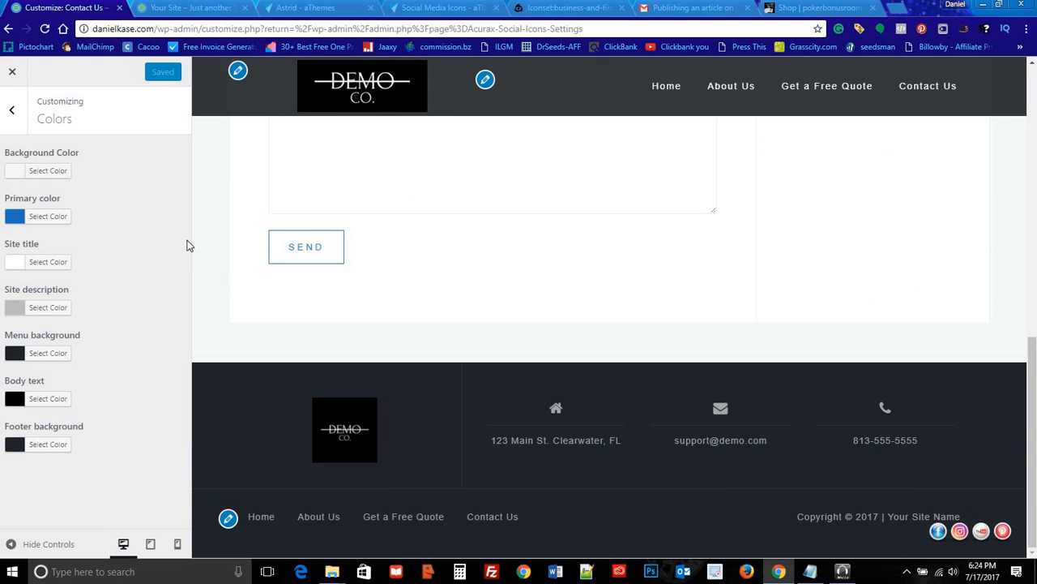
scroll(204, 215, "up", 3)
scroll(203, 215, "up", 5)
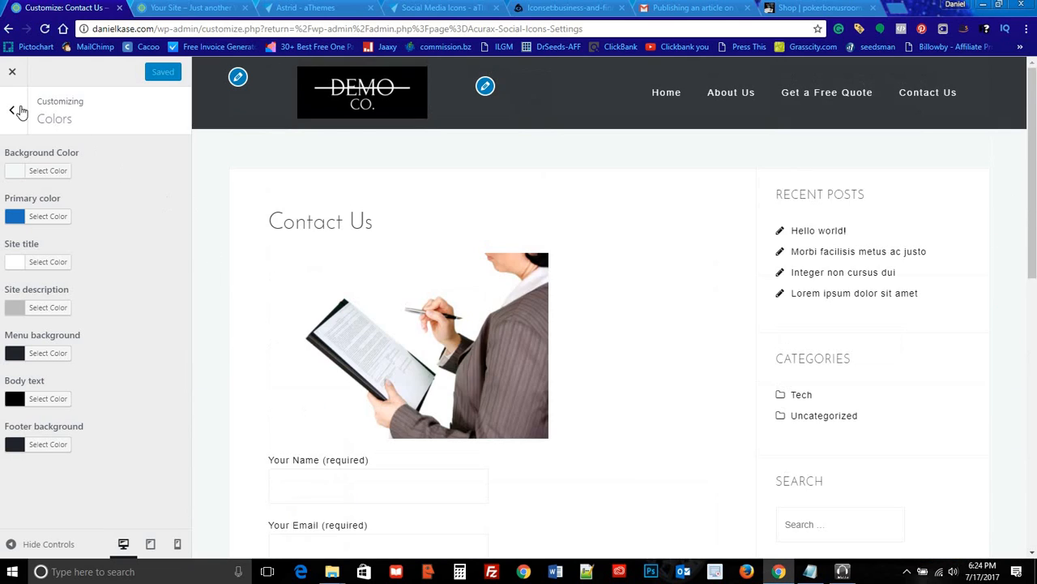
Step: Leave the Colors settings and close the customizer, returning to the WordPress admin
left_click(12, 110)
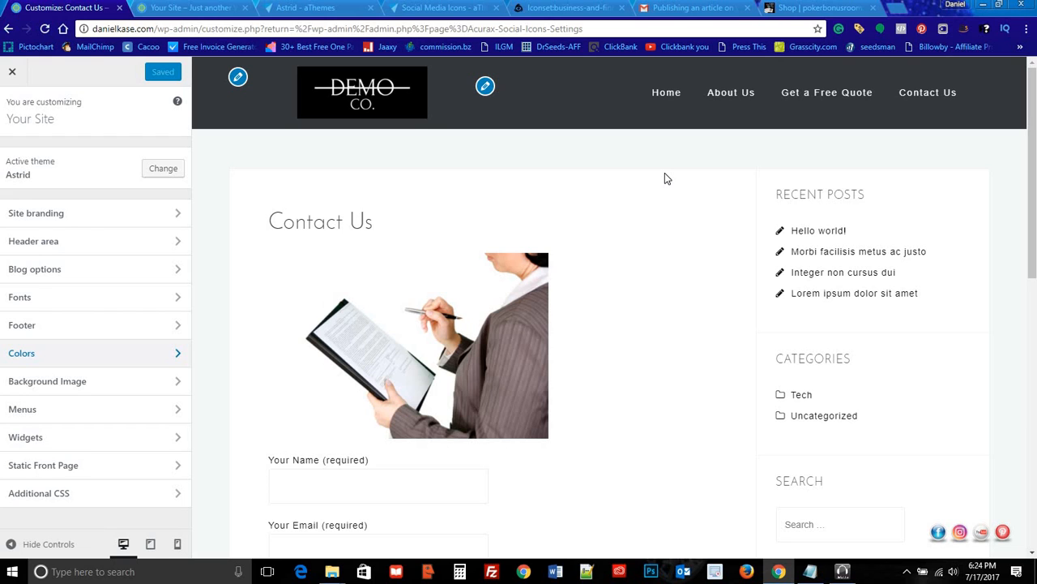
left_click(932, 92)
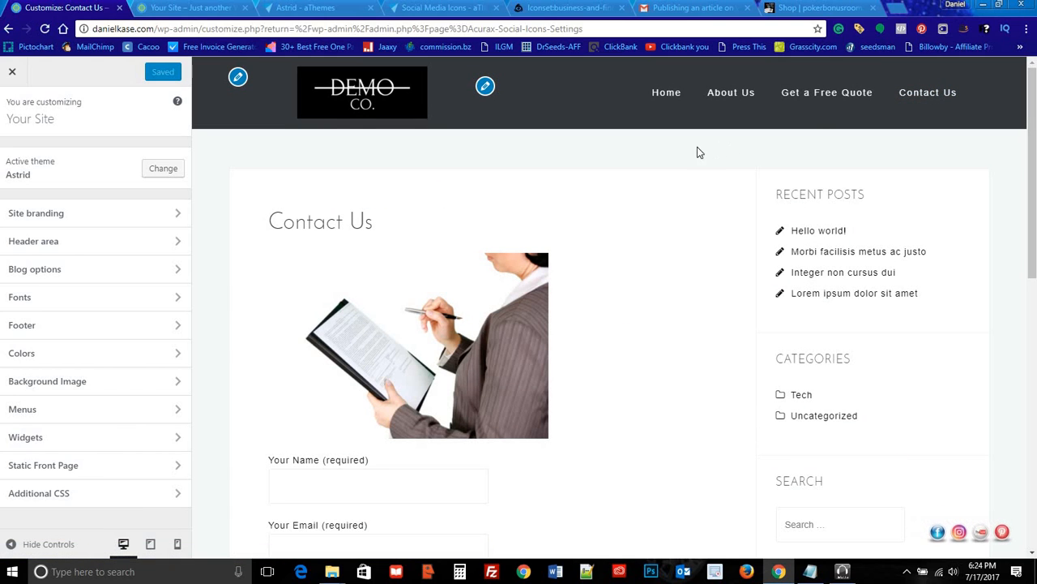
scroll(693, 162, "down", 3)
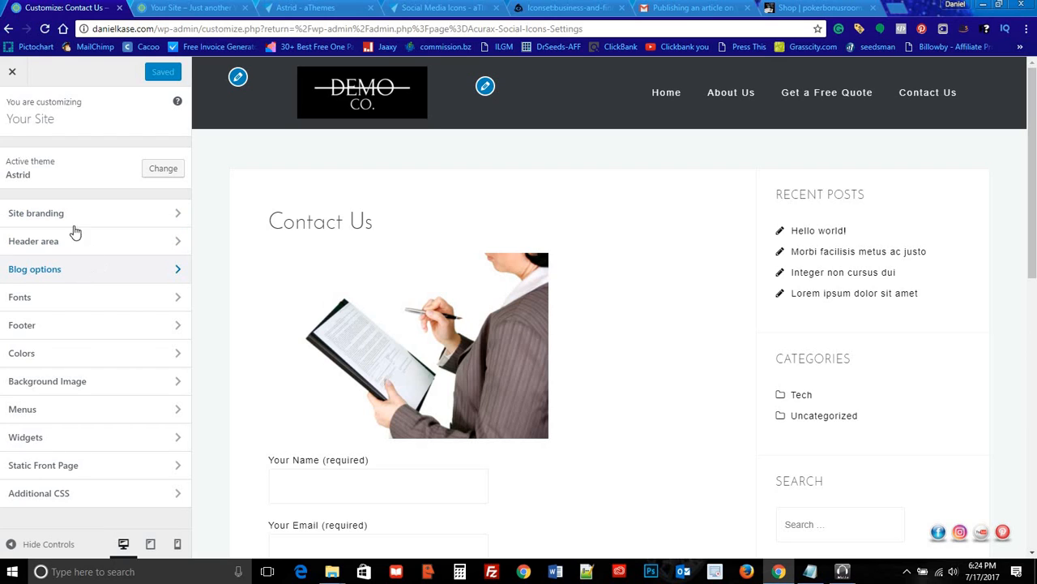
left_click(13, 74)
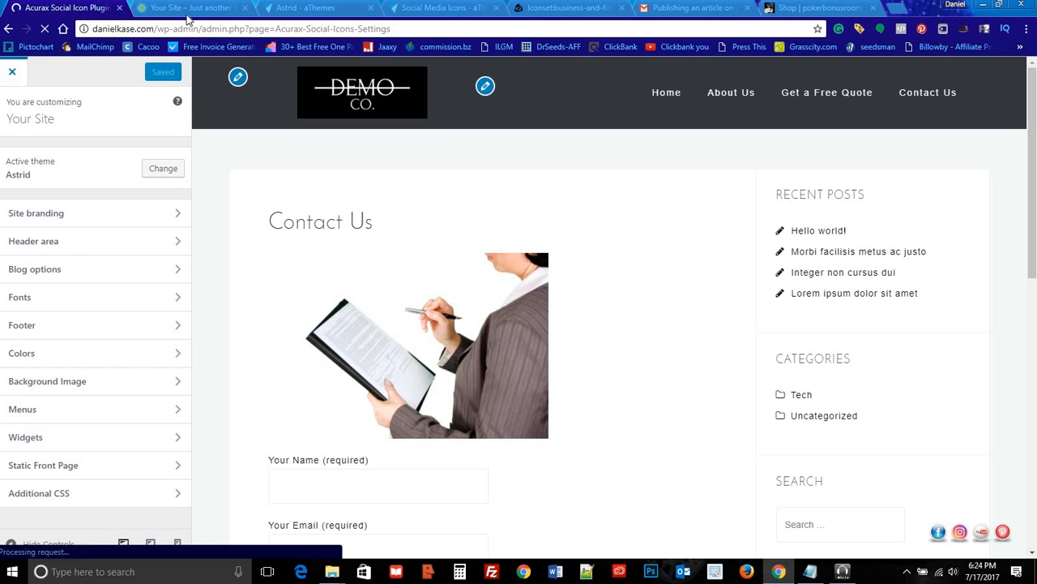
left_click(198, 13)
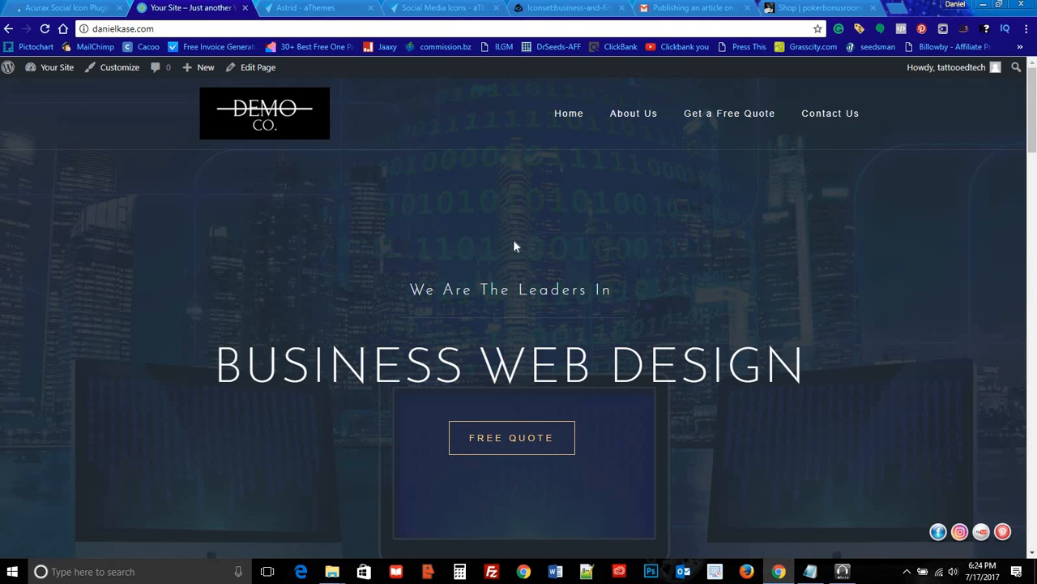
left_click(56, 9)
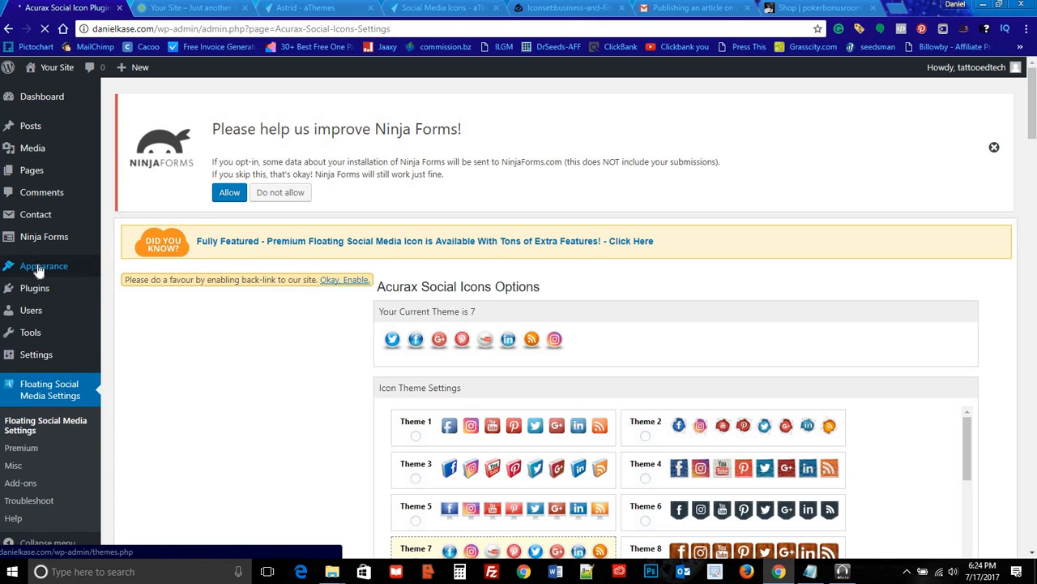
Step: Open the WordPress menu editor and load the Primary Nav menu for editing
mouse_move(39, 270)
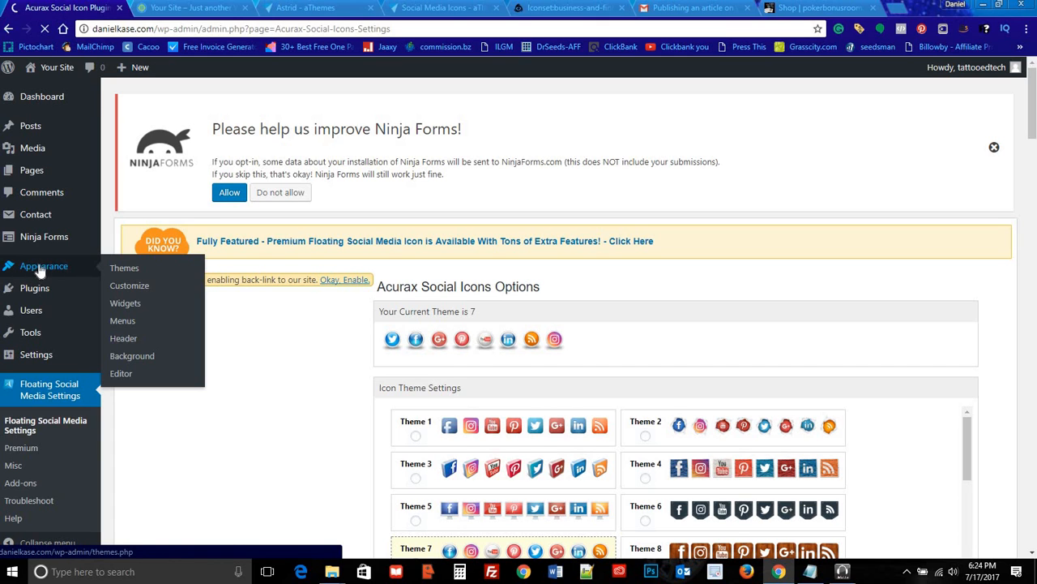
left_click(124, 322)
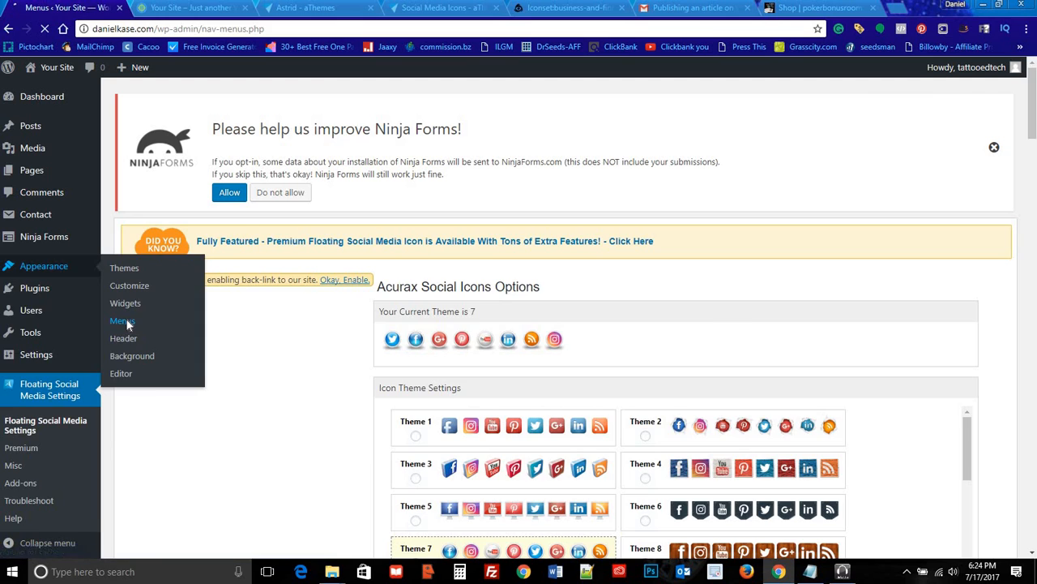
scroll(392, 284, "down", 2)
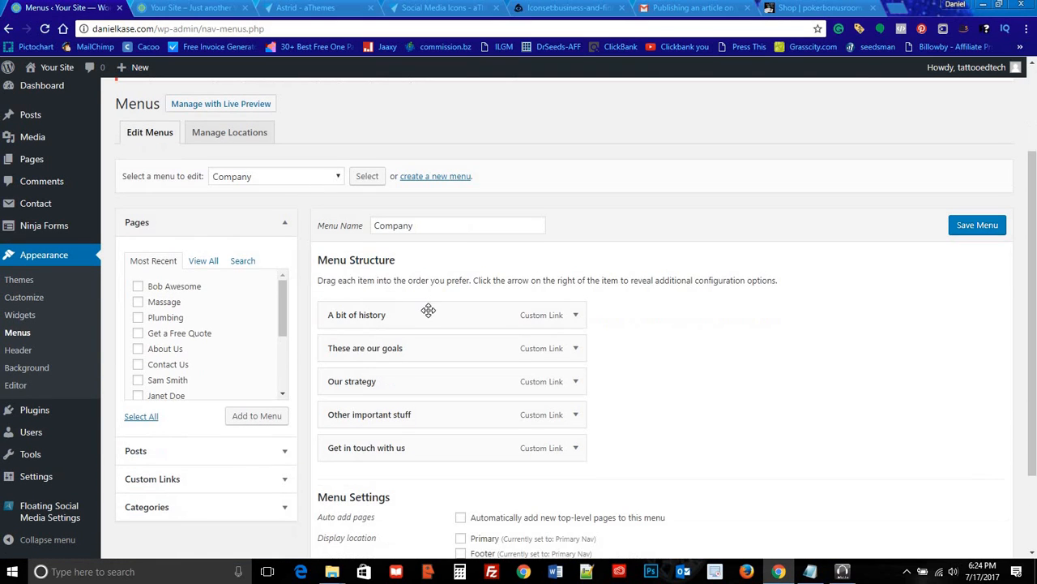
left_click(295, 177)
left_click(284, 222)
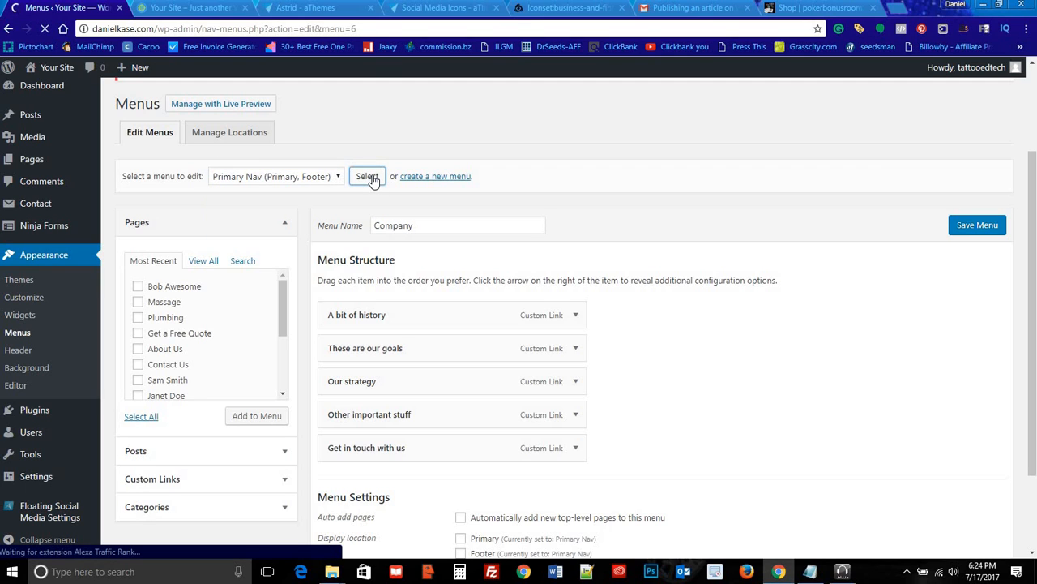
Step: Add the Blog page from the full list of pages to the Primary Nav menu
scroll(459, 227, "down", 2)
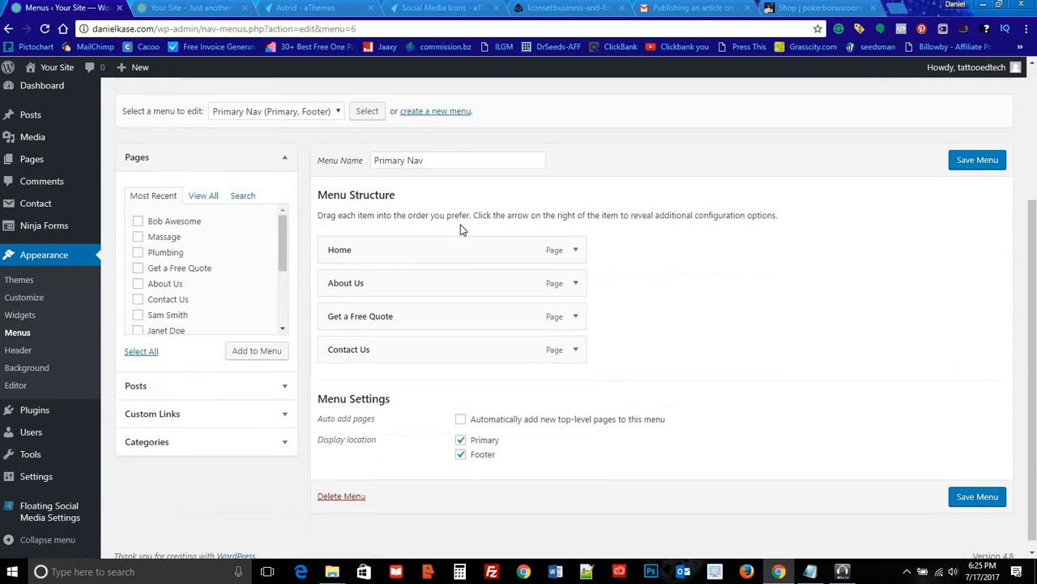
scroll(199, 265, "down", 3)
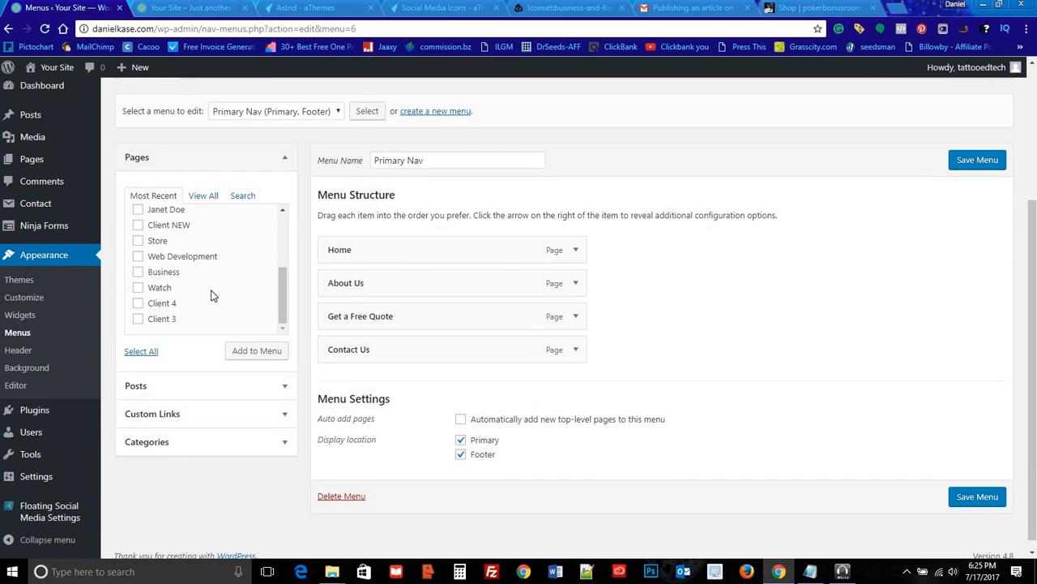
scroll(213, 294, "down", 1)
scroll(215, 292, "up", 5)
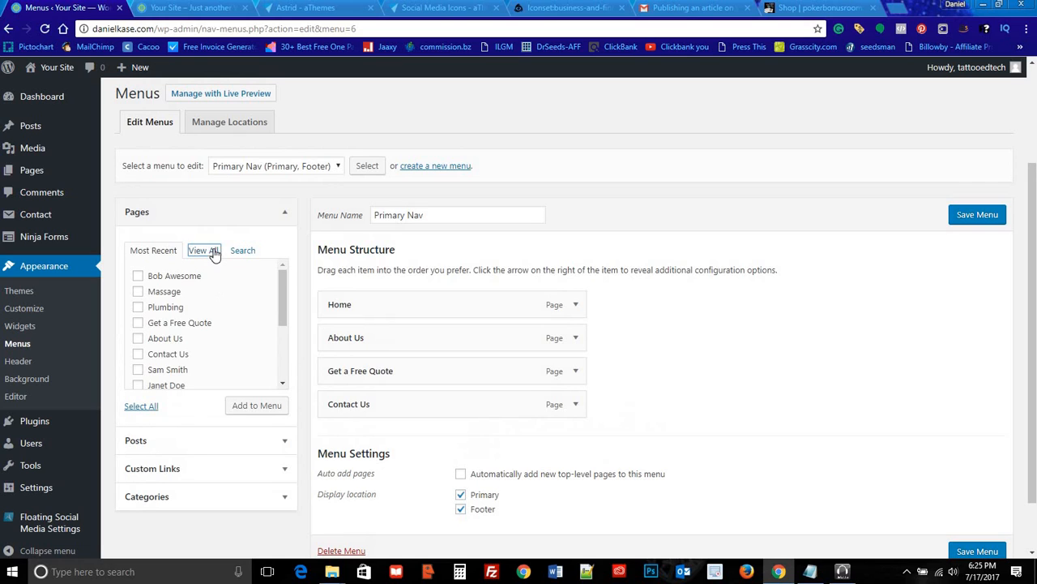
left_click(203, 251)
scroll(217, 287, "down", 2)
scroll(218, 288, "up", 2)
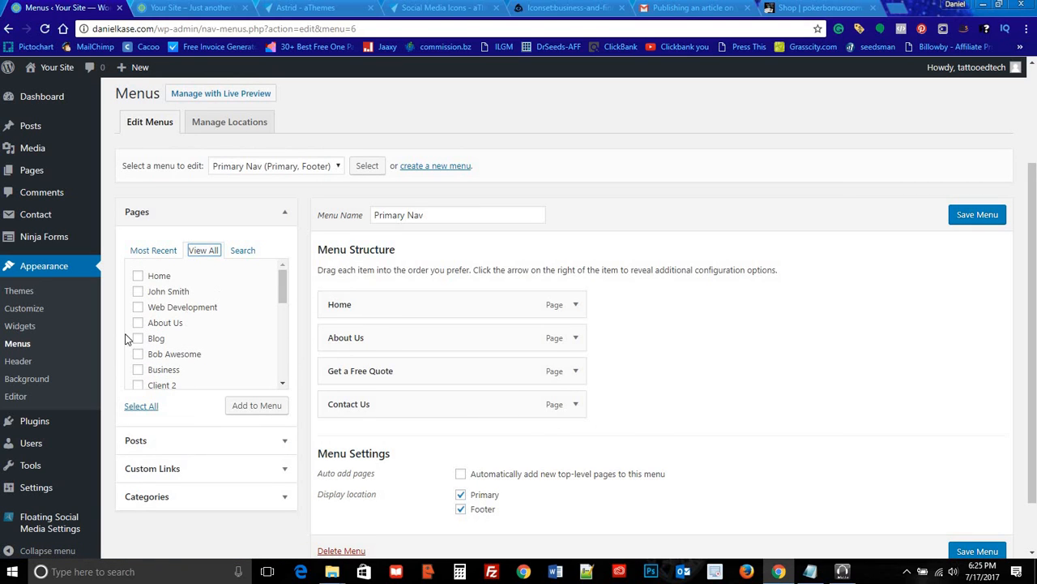
left_click(247, 411)
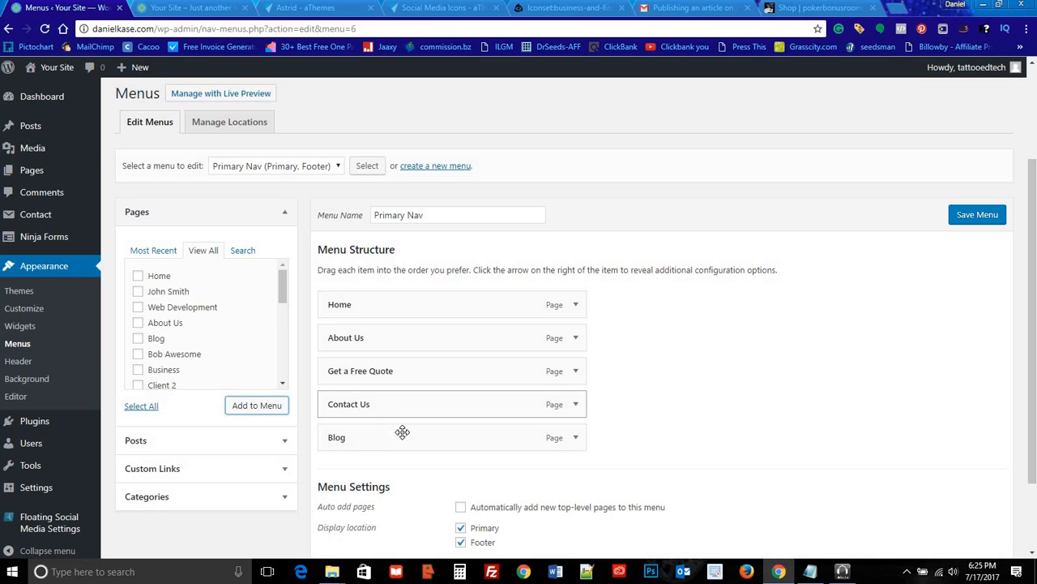
Step: Move the Blog item between About Us and Get a Free Quote, and save the menu
left_click_drag(396, 432, 432, 385)
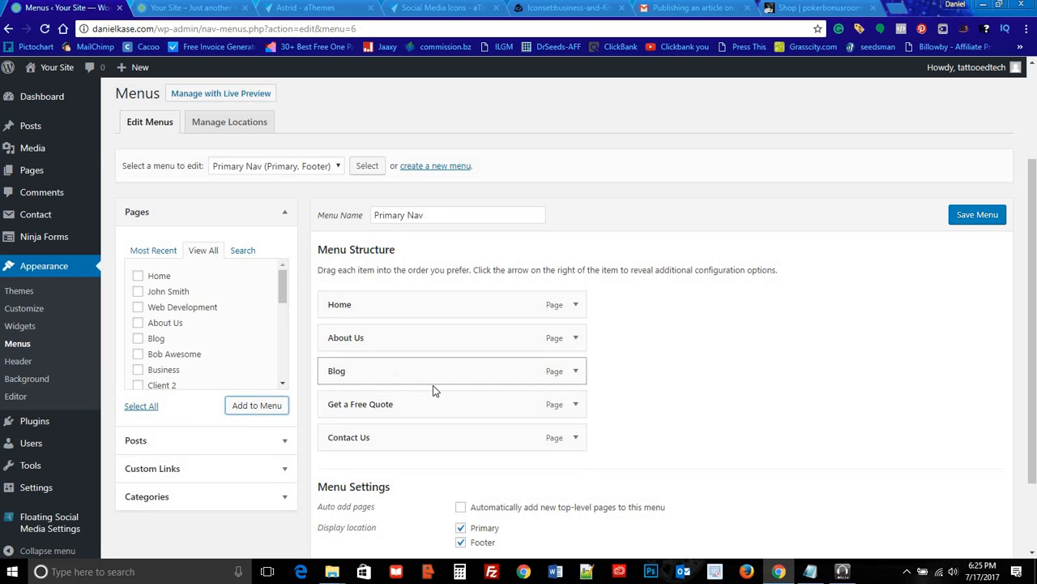
left_click(970, 216)
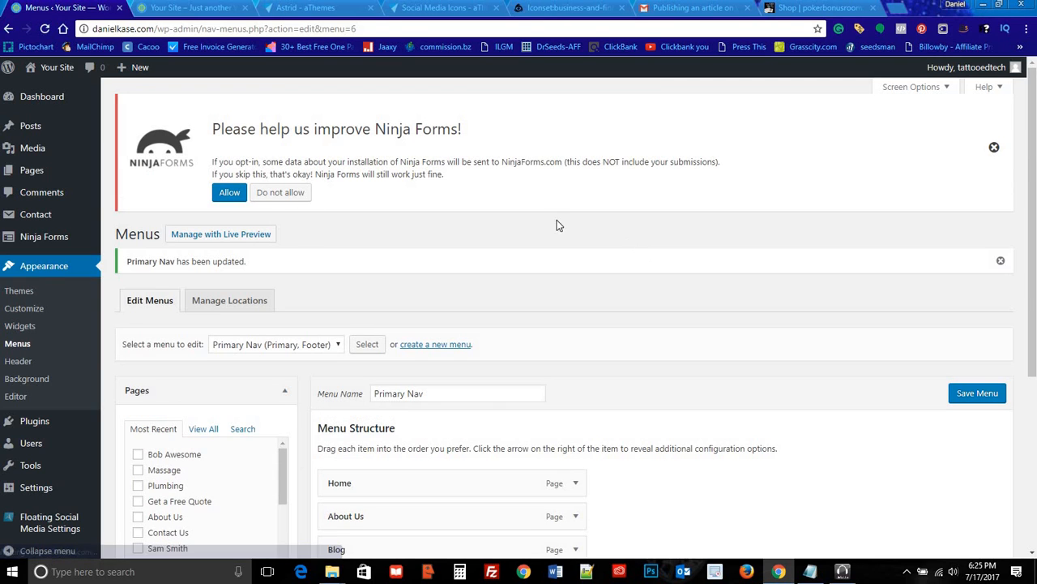
Step: Reload the live site to check its navigation menu and open the Blog page from it
left_click(191, 8)
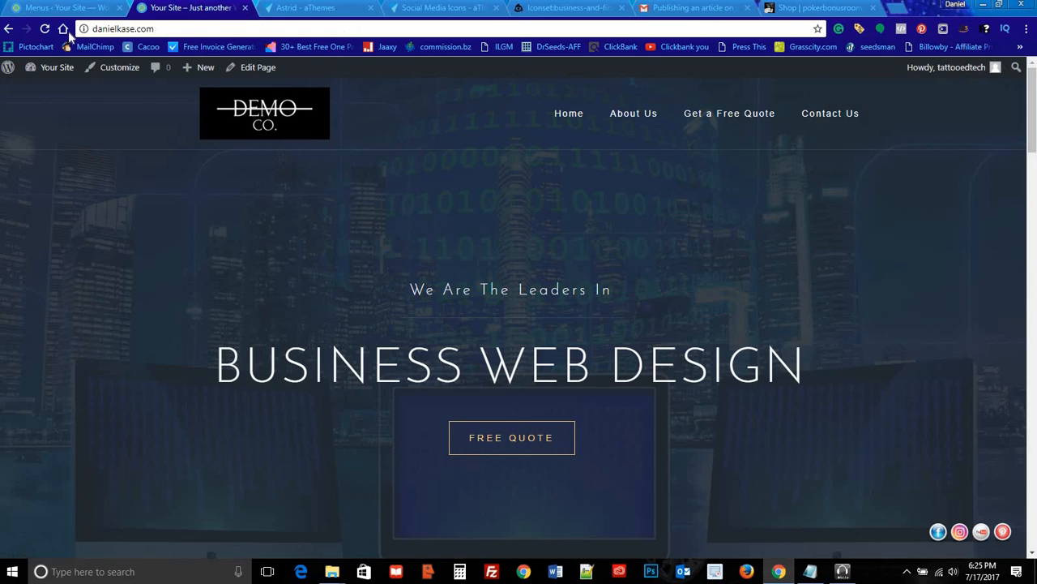
left_click(45, 30)
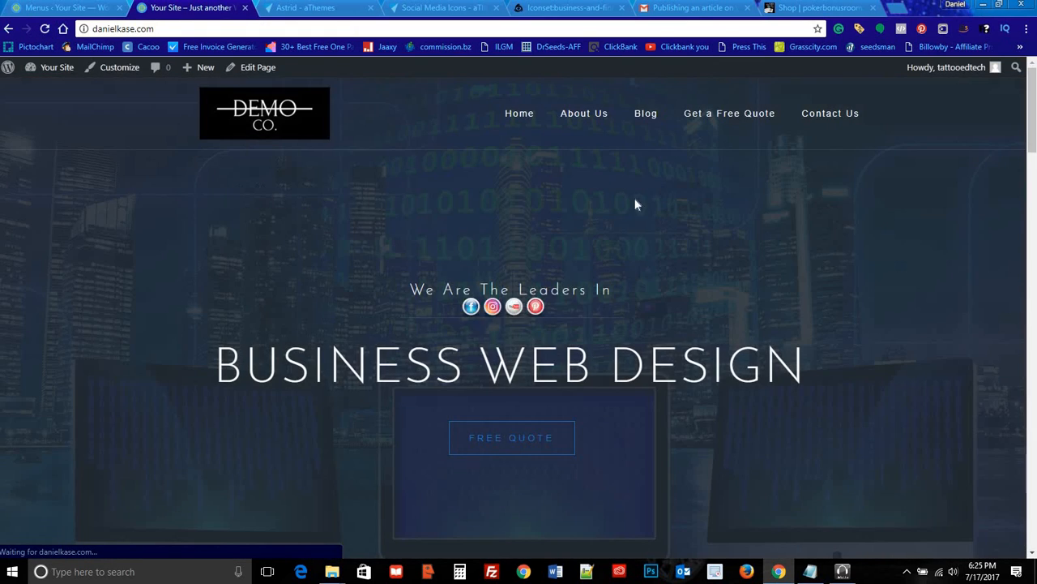
left_click(648, 114)
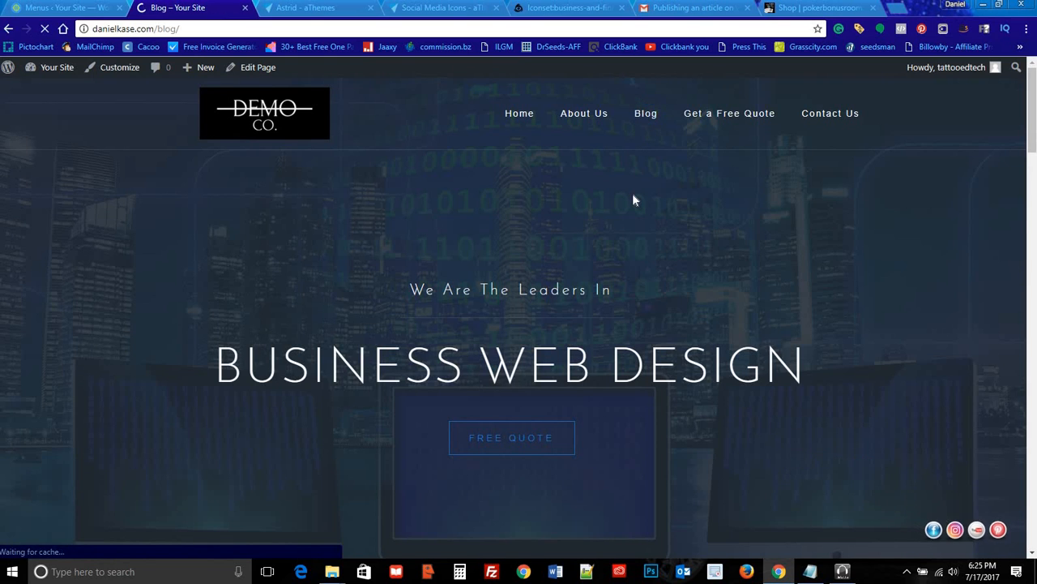
Step: Look through the posts and sidebar on the live Blog page
scroll(477, 280, "down", 4)
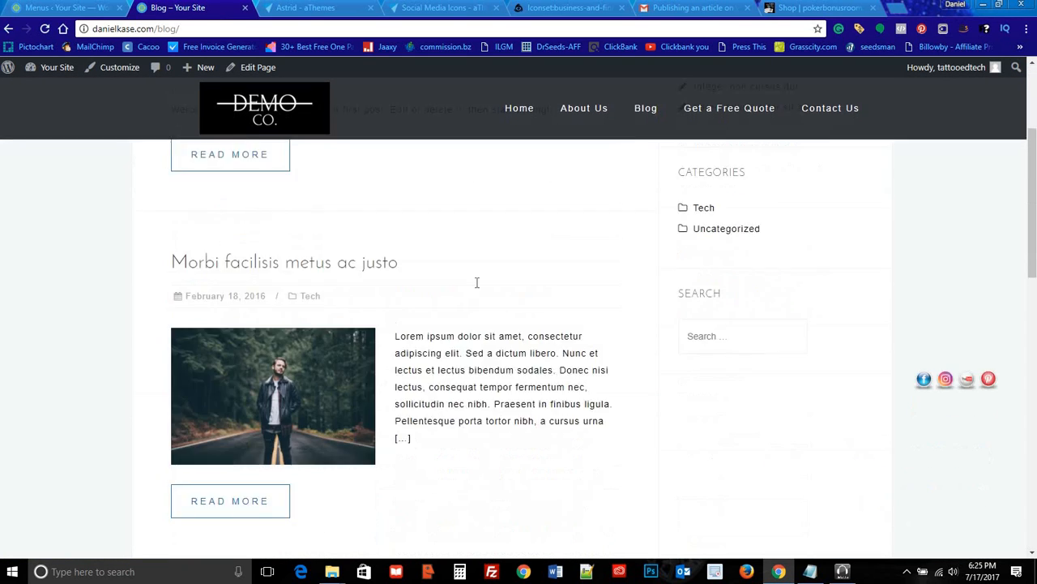
scroll(487, 292, "down", 3)
scroll(490, 290, "up", 6)
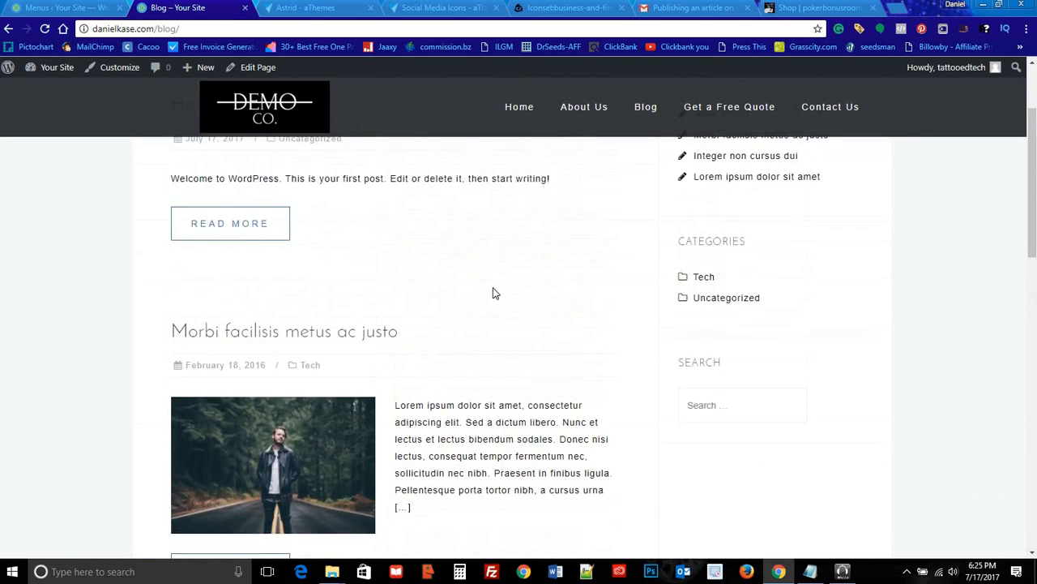
scroll(490, 291, "up", 1)
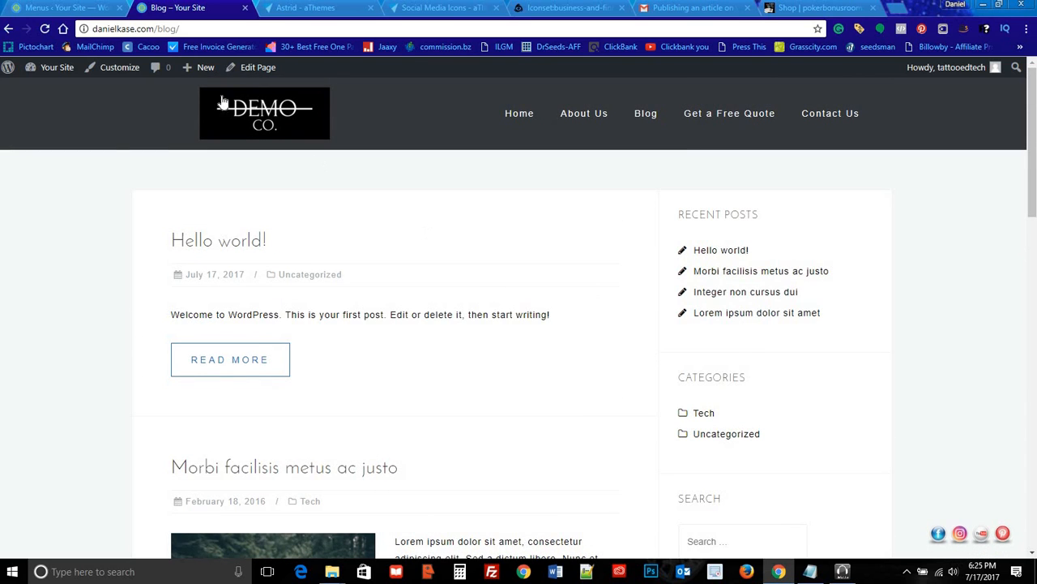
Step: Open the theme customizer's Blog options with the Blog page loaded in the preview
left_click(81, 10)
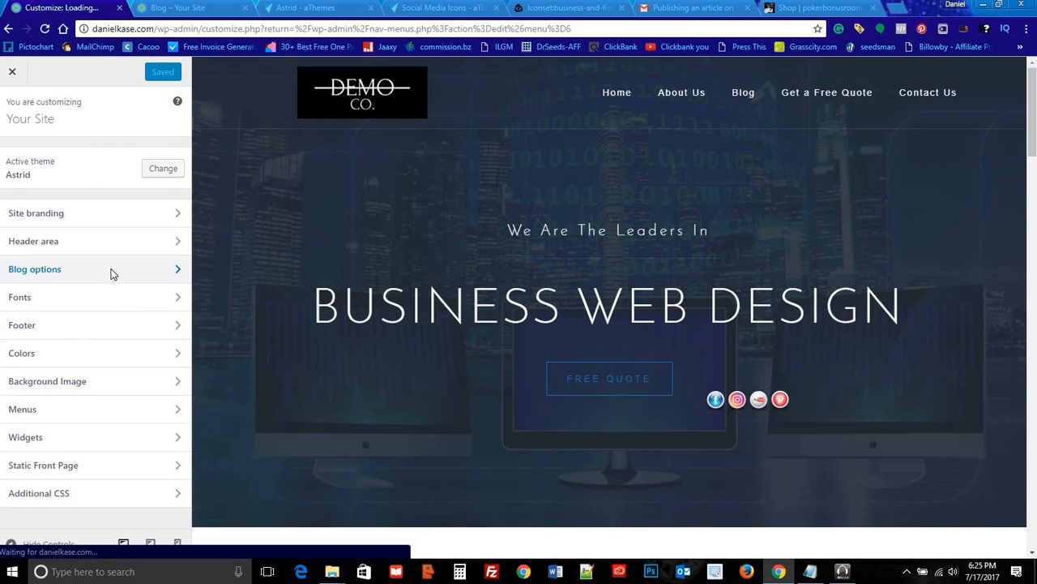
left_click(111, 270)
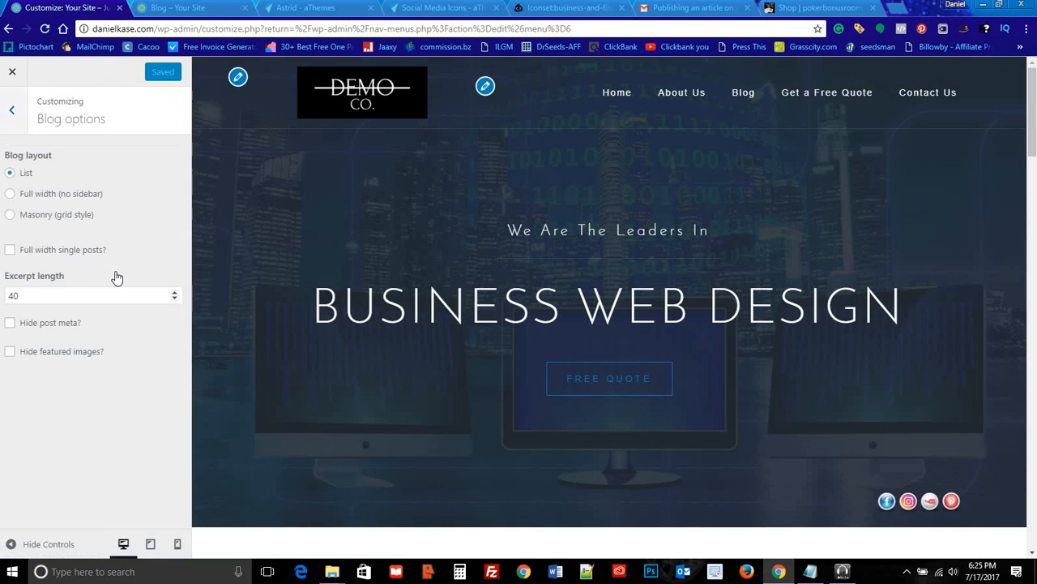
left_click(742, 95)
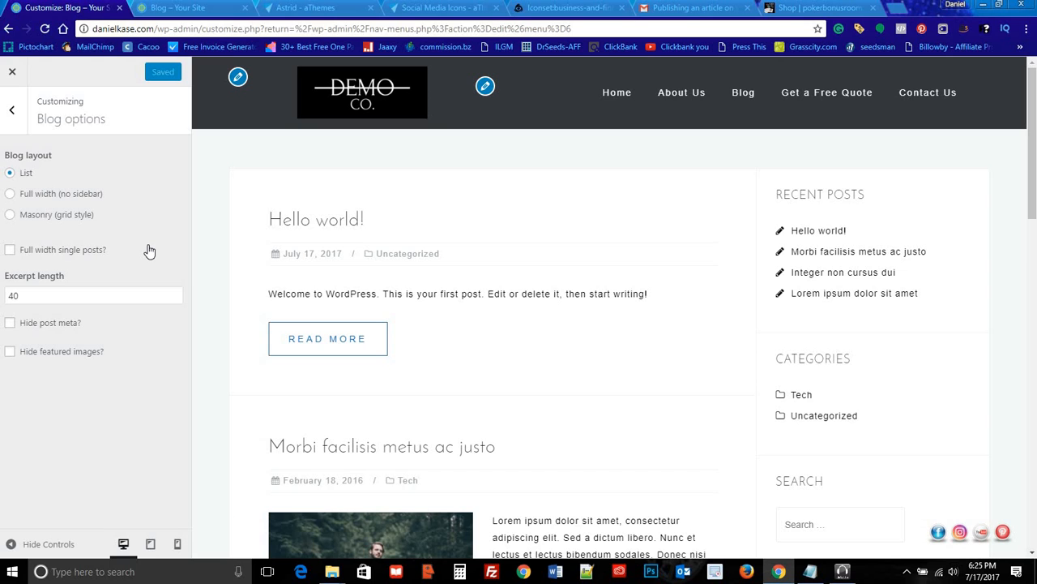
Step: Try the Full width (no sidebar) blog layout and review the posts in the preview
left_click(11, 194)
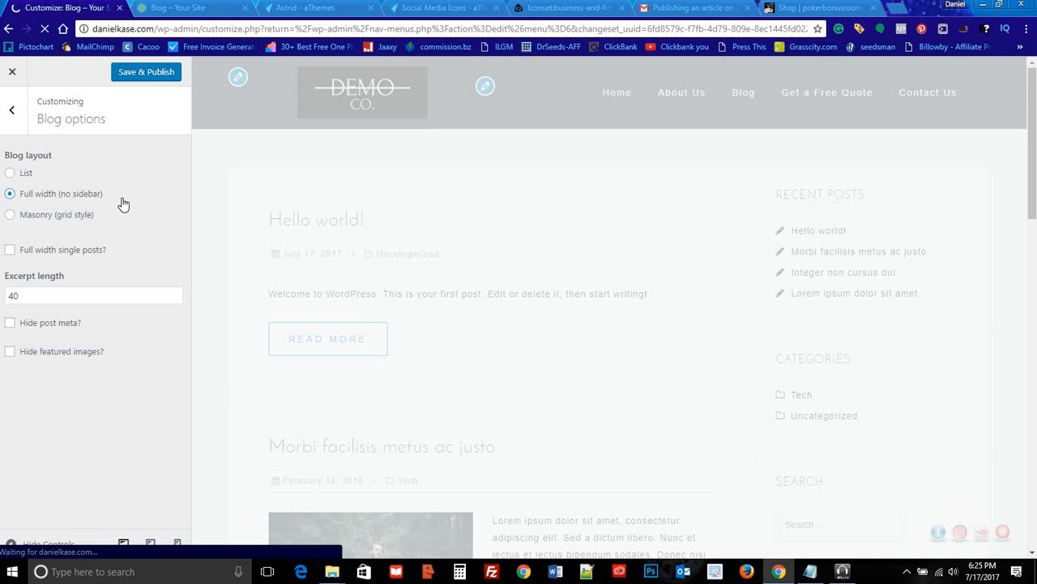
scroll(435, 271, "down", 4)
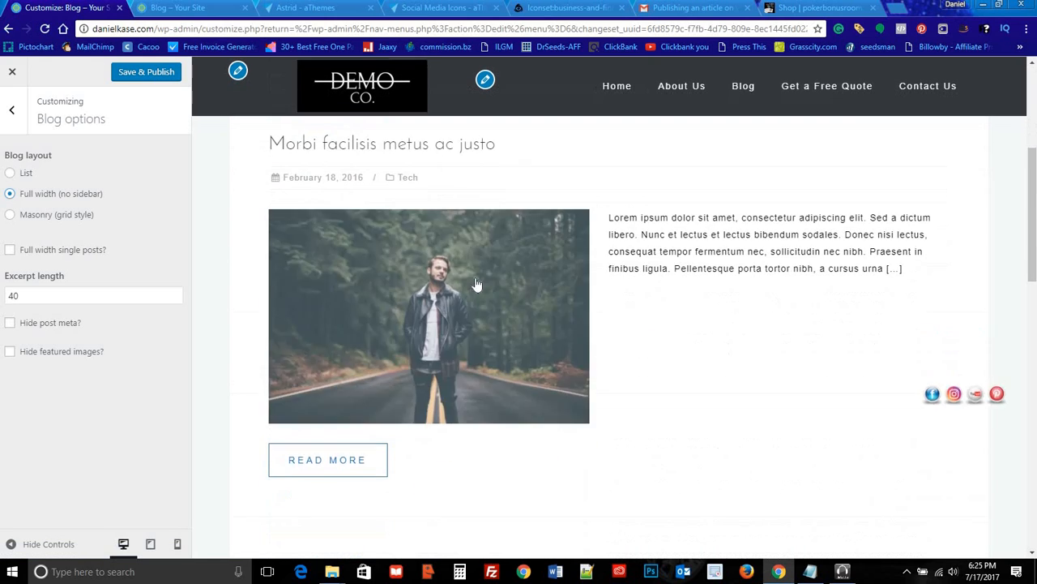
scroll(490, 288, "down", 8)
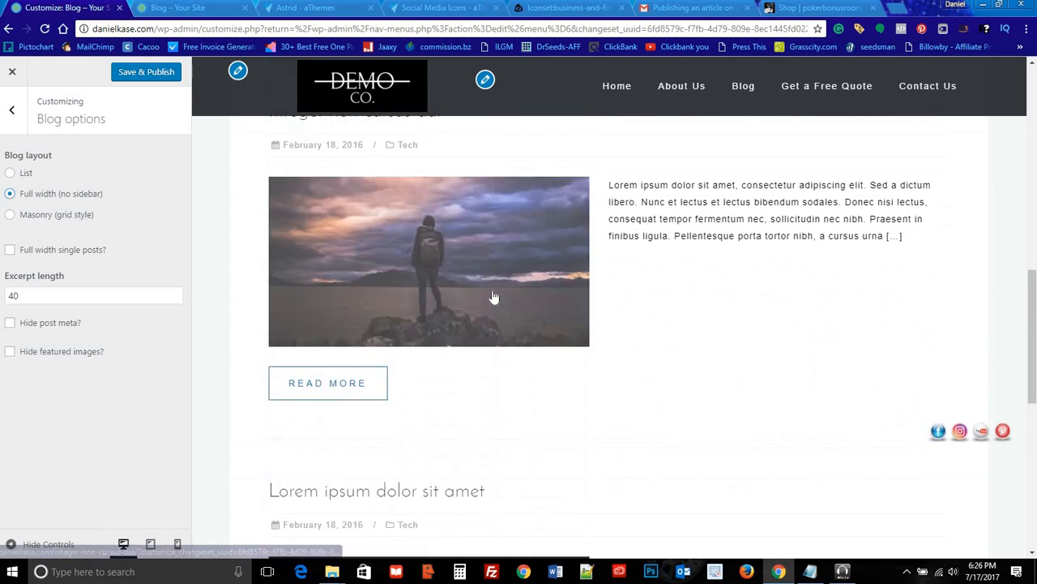
scroll(497, 296, "down", 1)
scroll(495, 294, "up", 2)
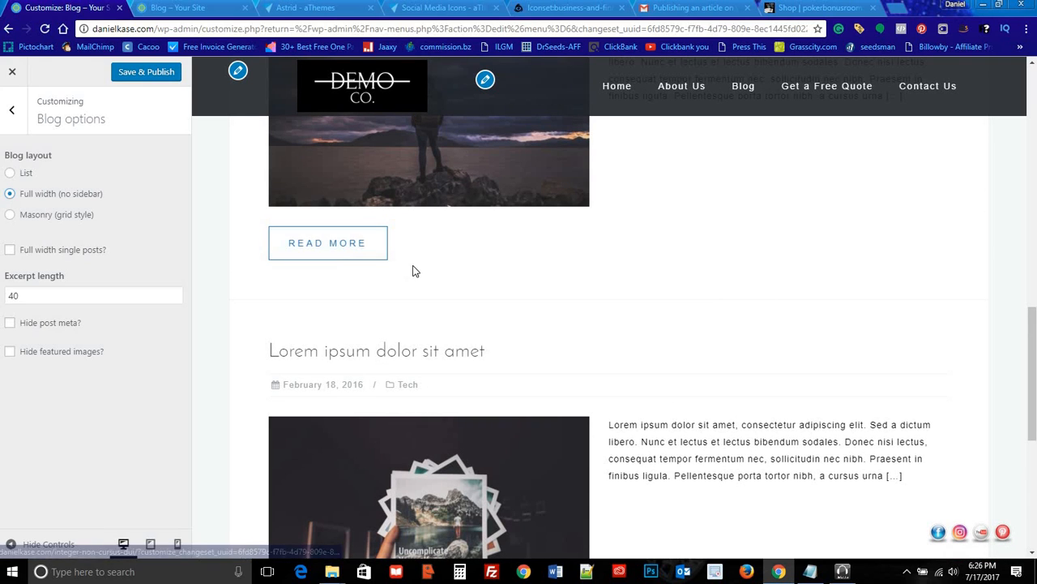
Step: Open the "Integer non cursus dui" post in the preview and review its single-post layout down to the comment form
left_click(348, 251)
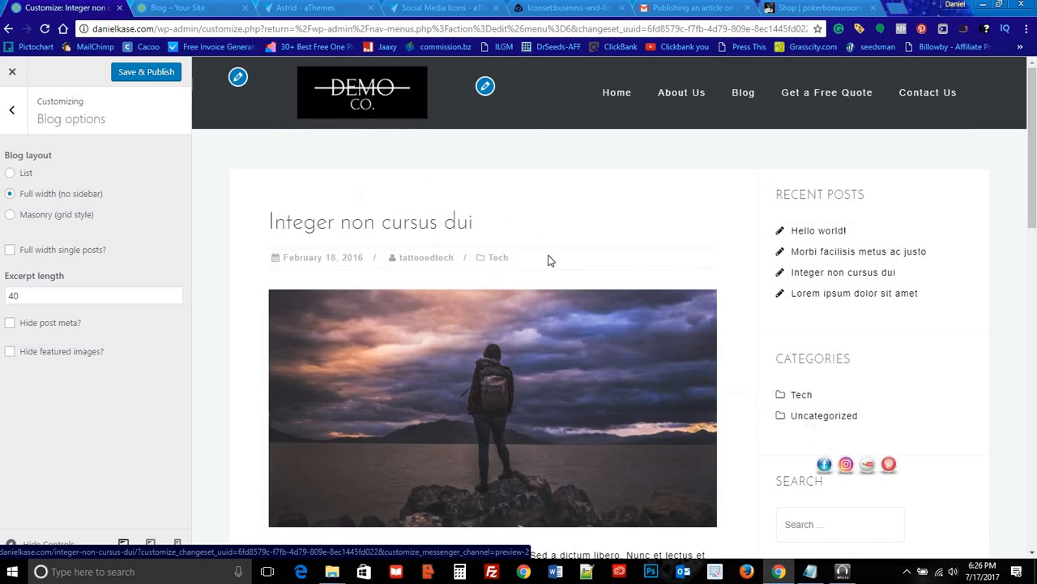
scroll(548, 264, "down", 5)
scroll(546, 273, "down", 5)
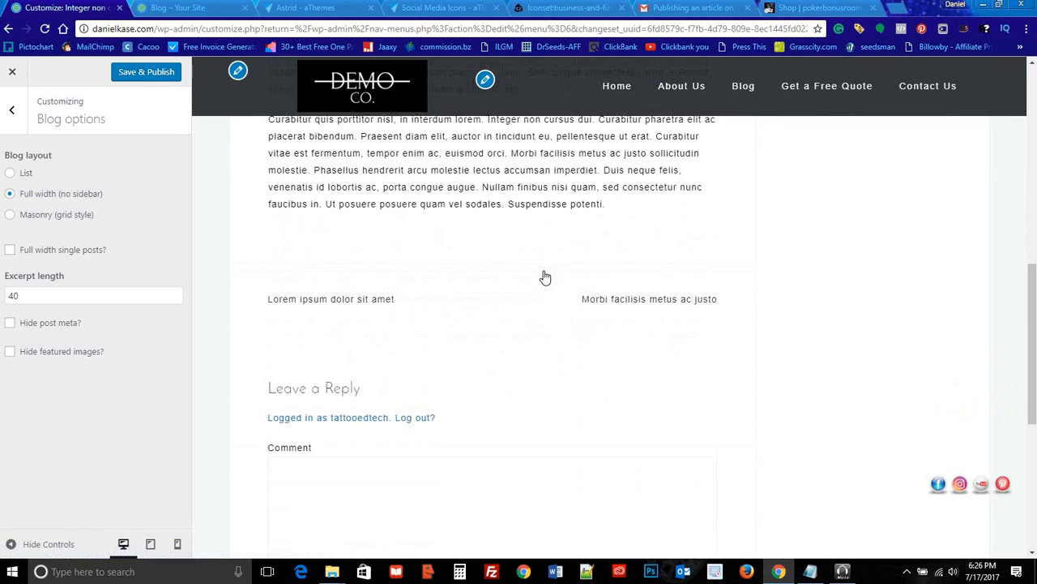
scroll(544, 271, "up", 15)
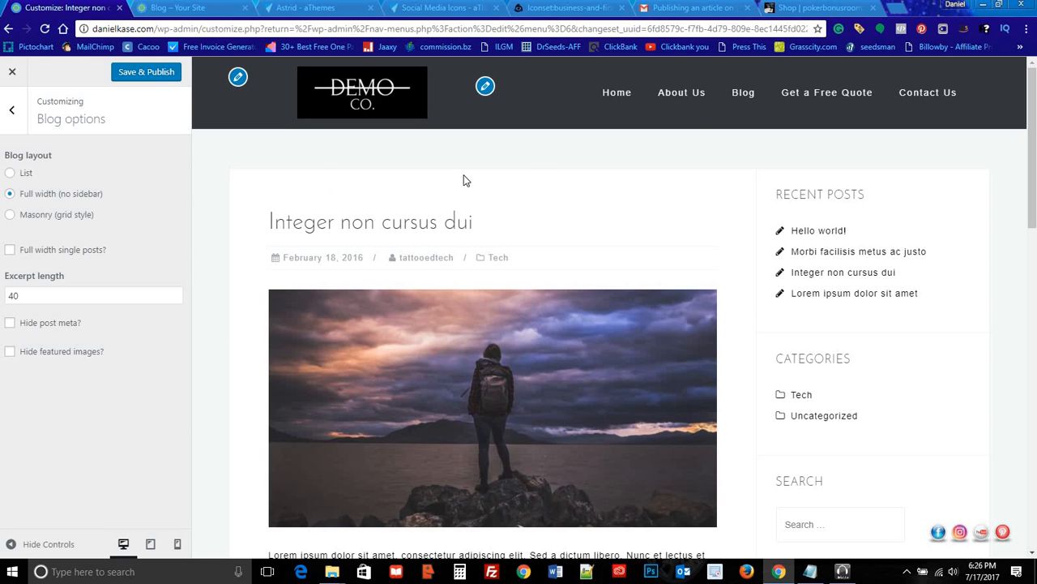
Step: Return the preview to the Blog page and set the blog layout to Masonry (grid style)
left_click(739, 94)
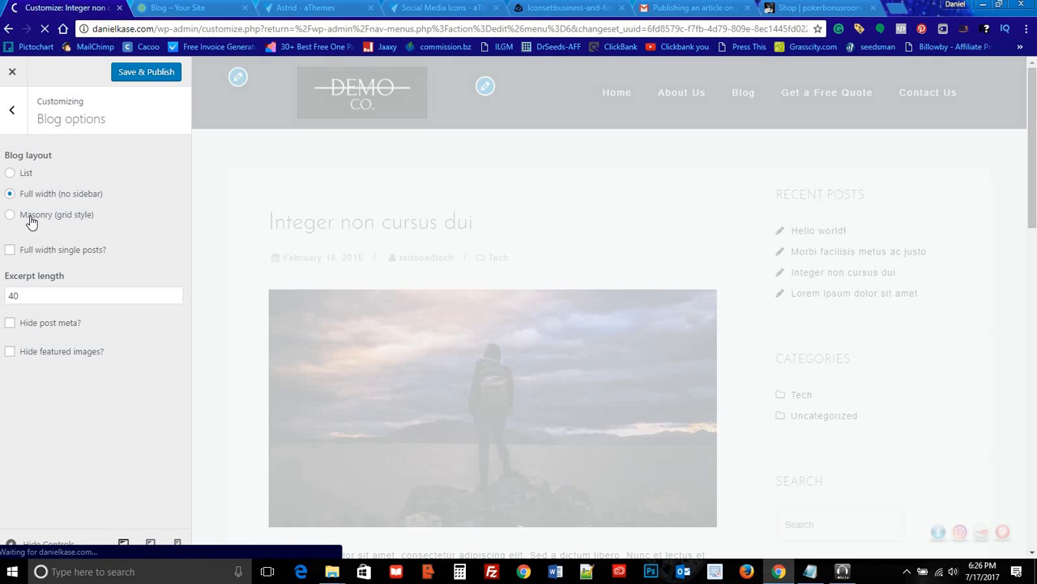
left_click(11, 215)
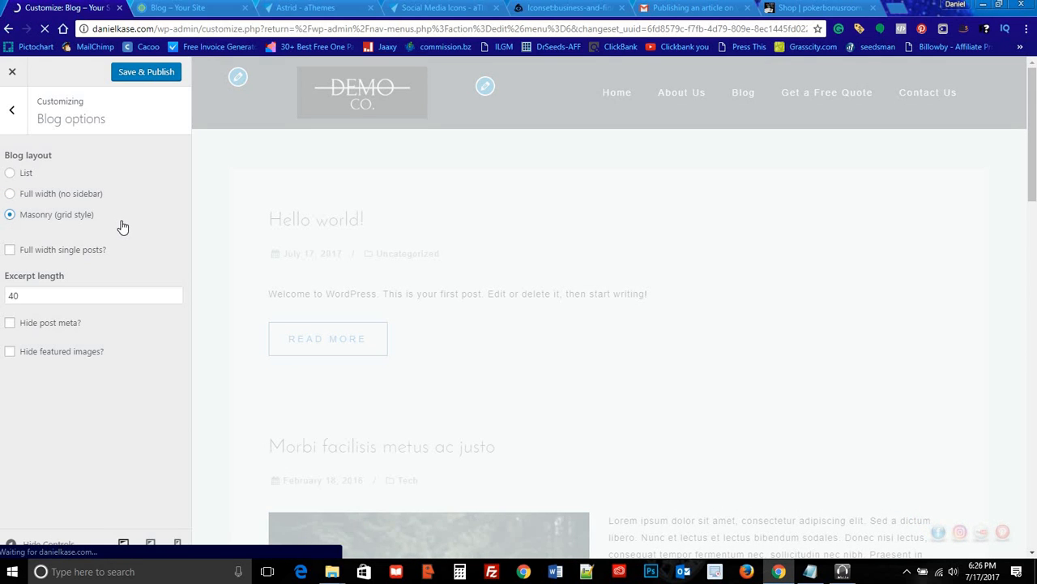
scroll(447, 252, "down", 3)
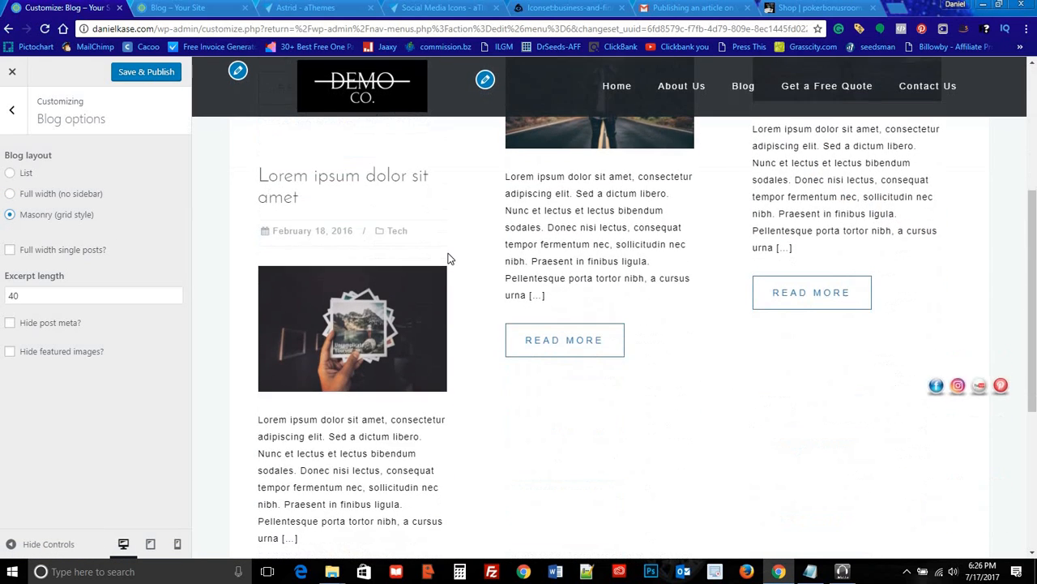
scroll(450, 257, "up", 3)
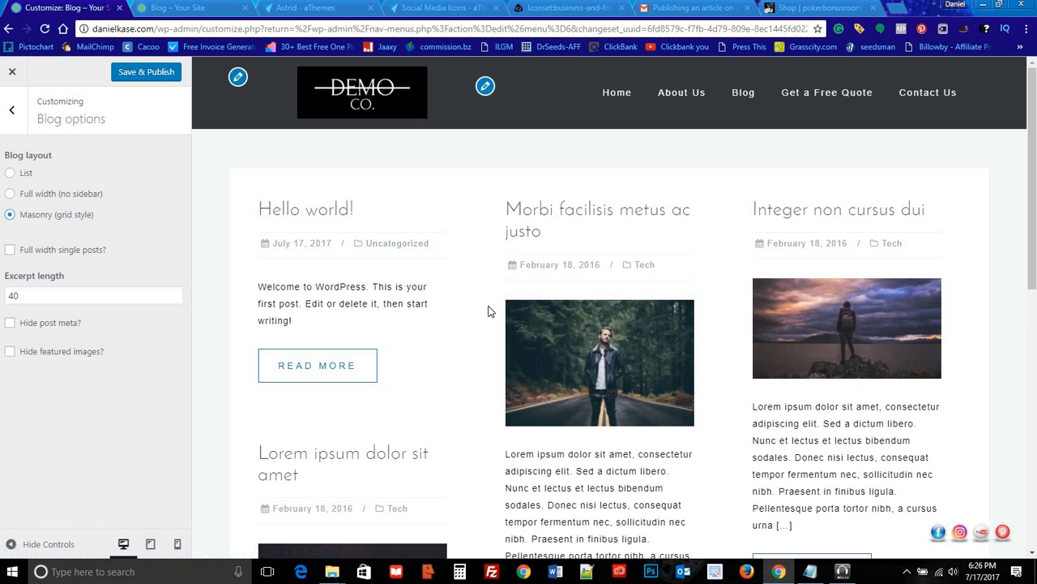
Step: Try hiding the post meta and featured images on the blog, and turn both options off again
left_click(9, 324)
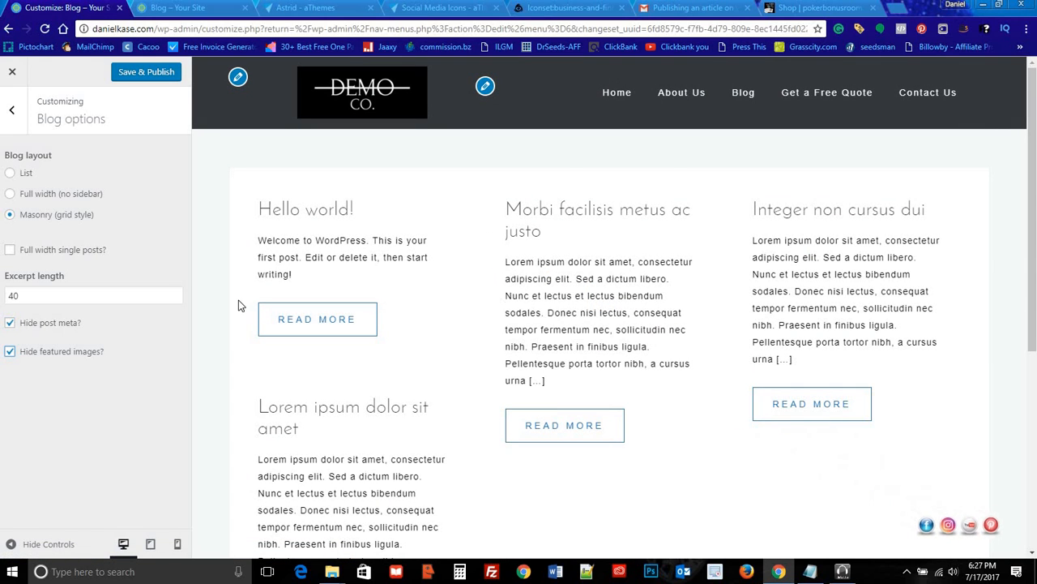
left_click(9, 323)
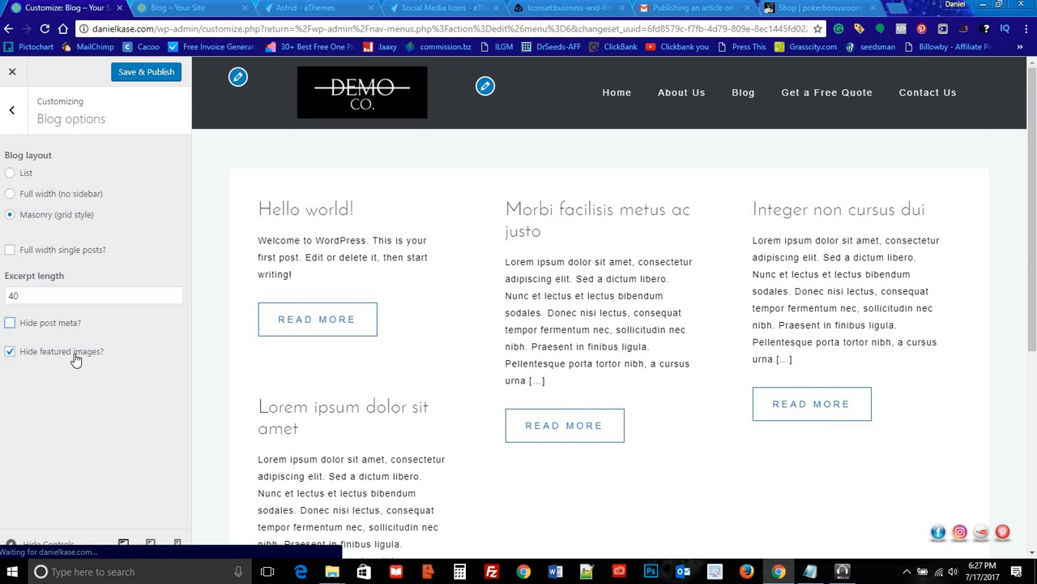
left_click(10, 352)
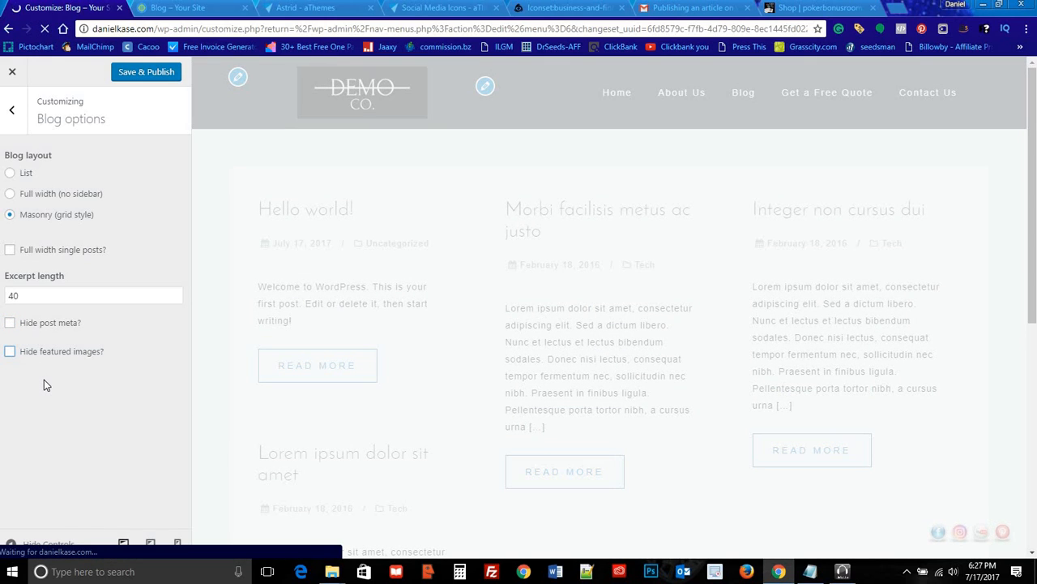
Step: Try excerpt lengths of 60 and 35 for the blog posts, and set the excerpt length to 45
scroll(466, 326, "down", 2)
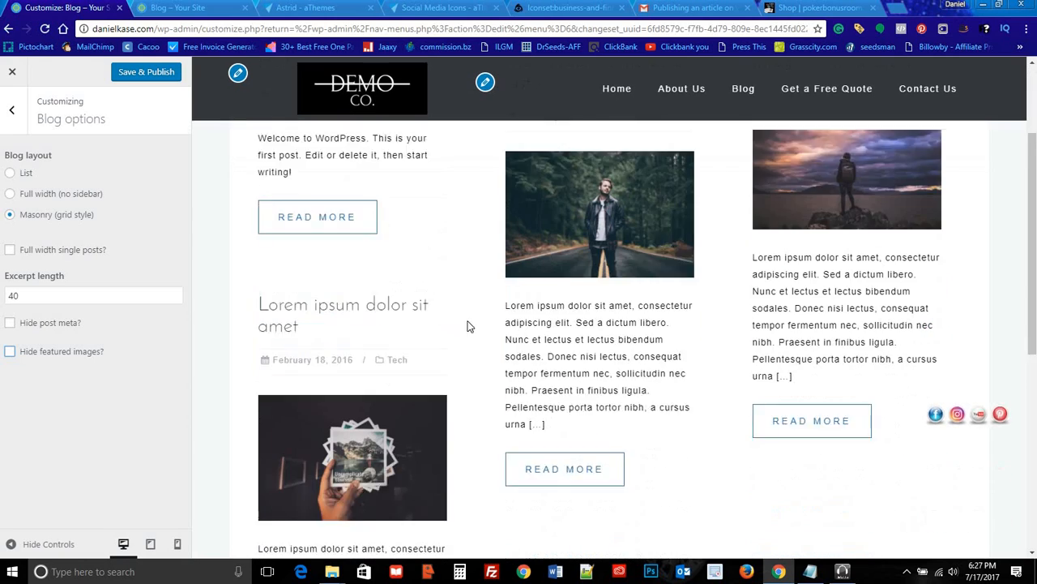
scroll(466, 326, "down", 1)
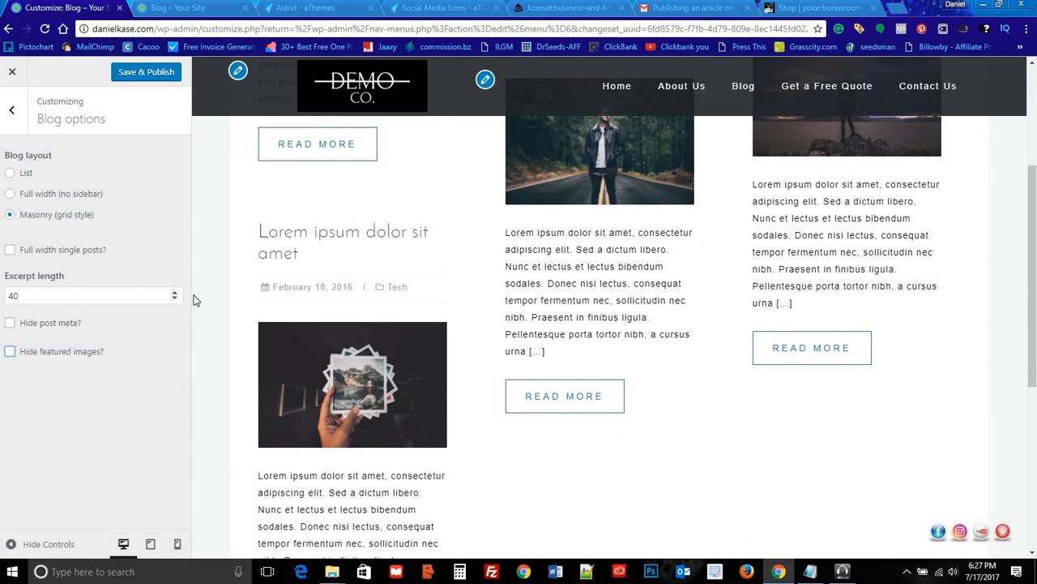
left_click(174, 293)
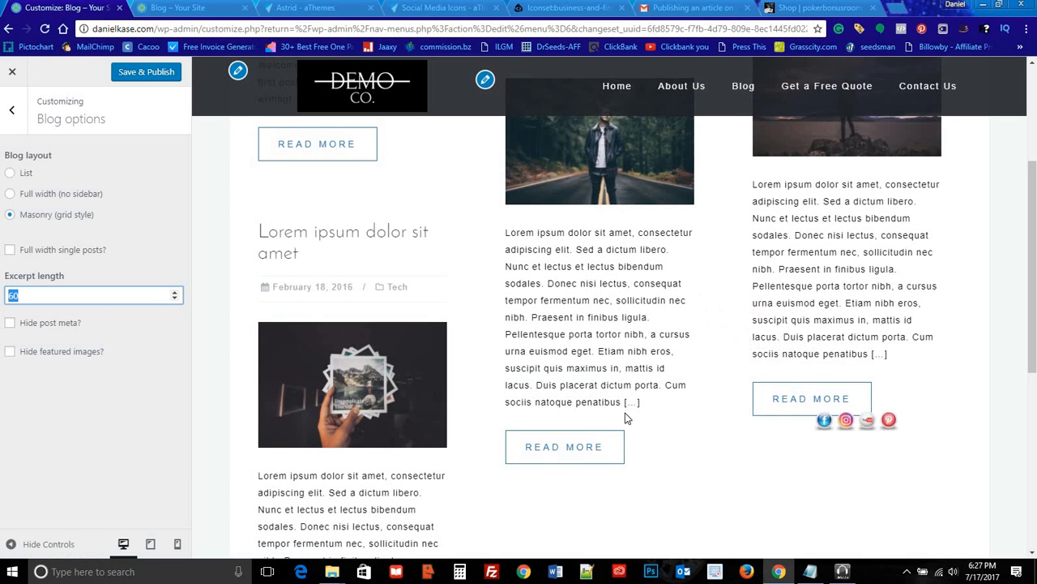
type("35")
left_click(174, 292)
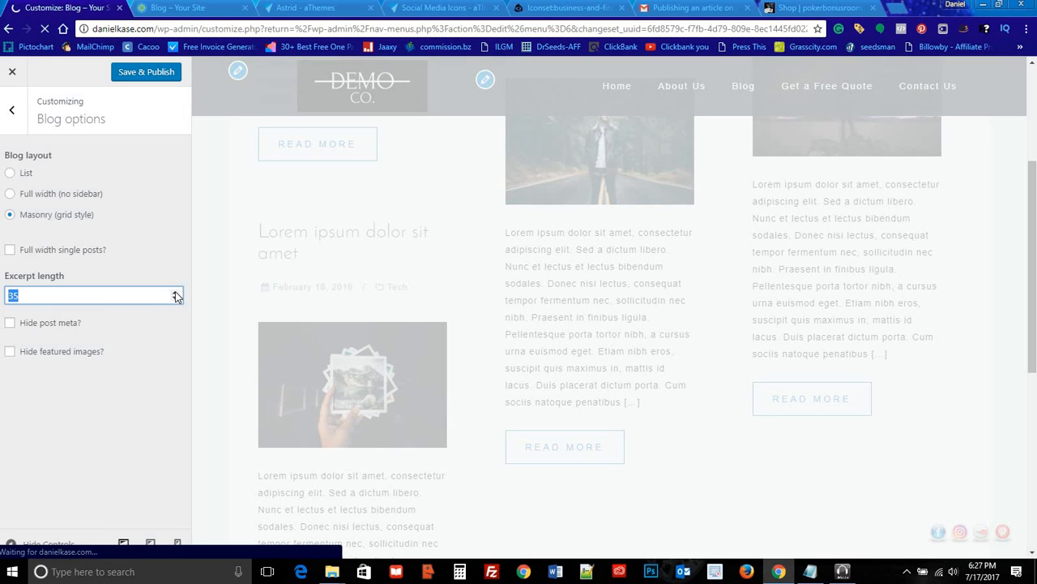
left_click(174, 293)
Step: Turn on full width single posts, and publish the blog options before closing the customizer
left_click(168, 248)
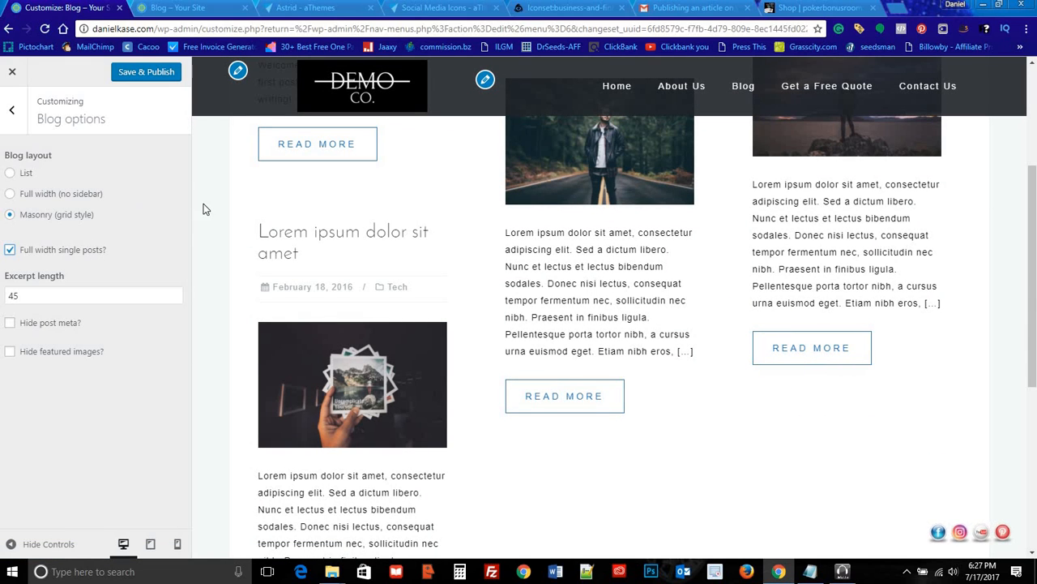
scroll(359, 200, "up", 3)
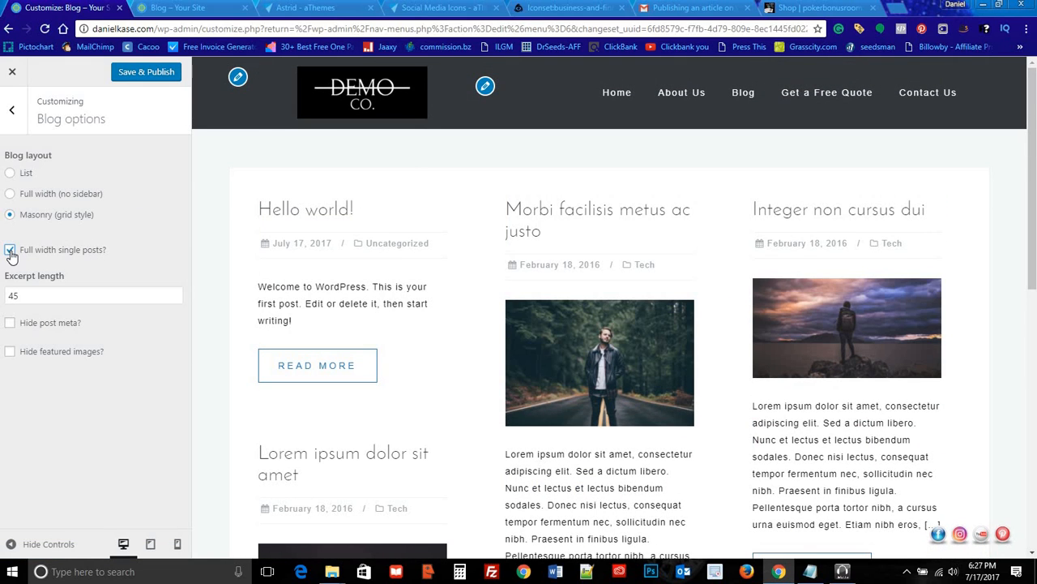
left_click(10, 251)
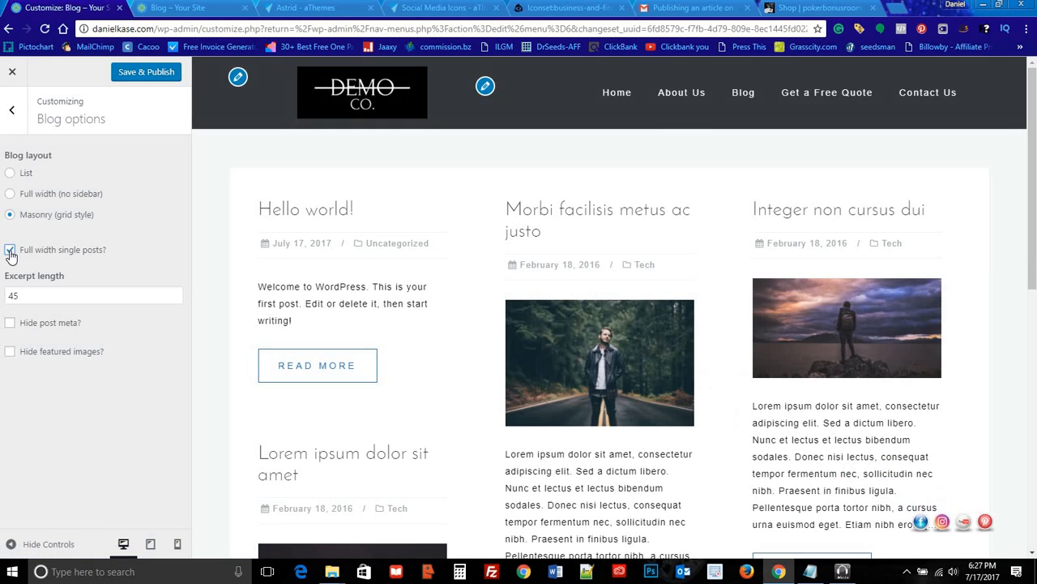
left_click(10, 250)
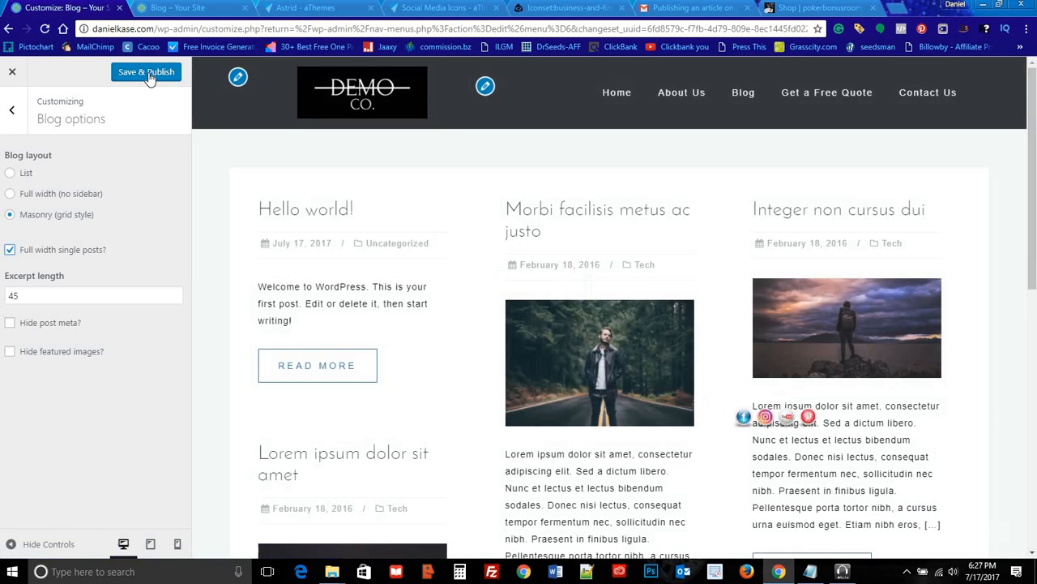
left_click(148, 79)
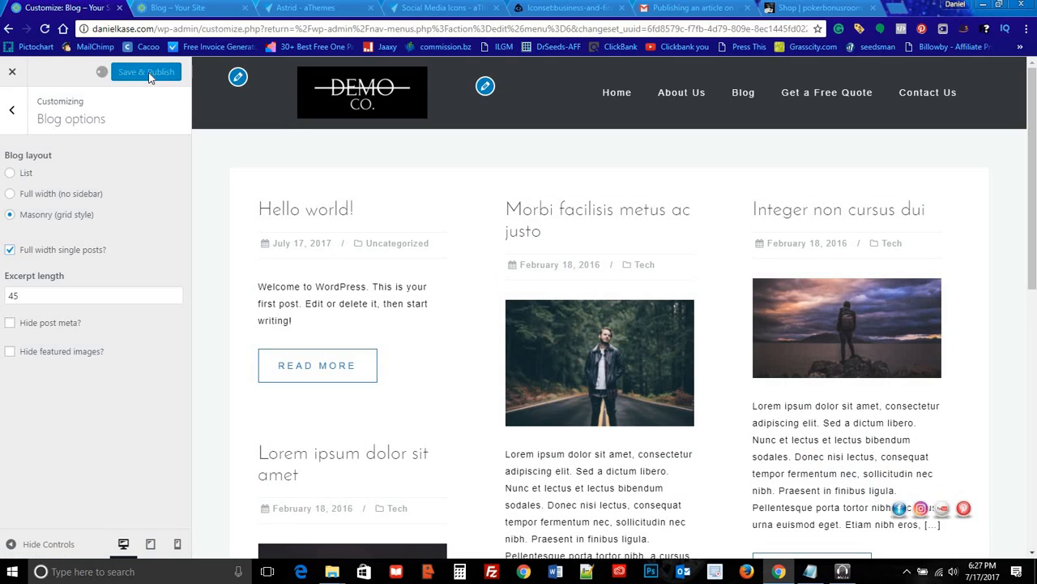
left_click(13, 114)
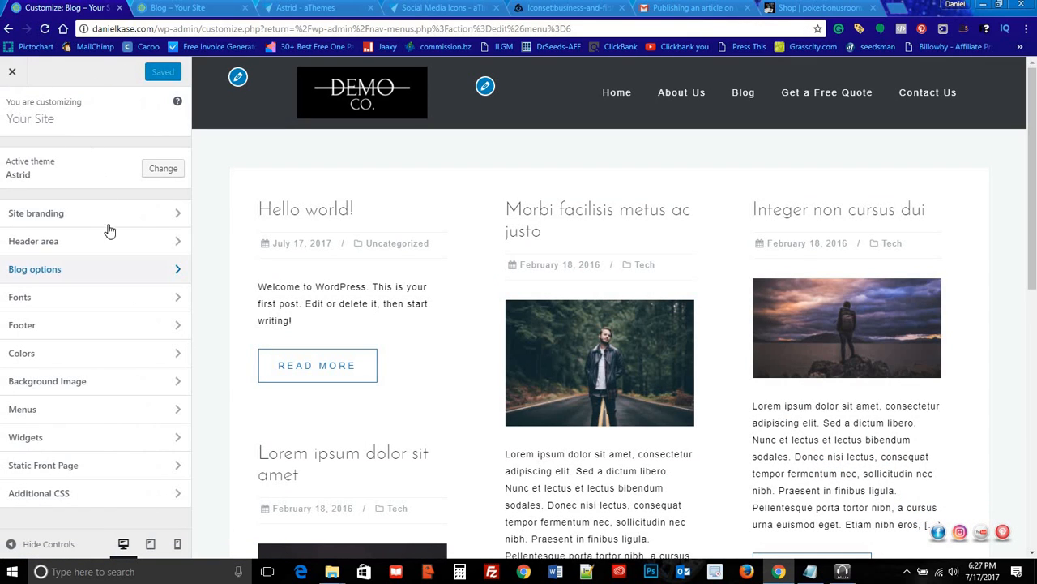
left_click(12, 71)
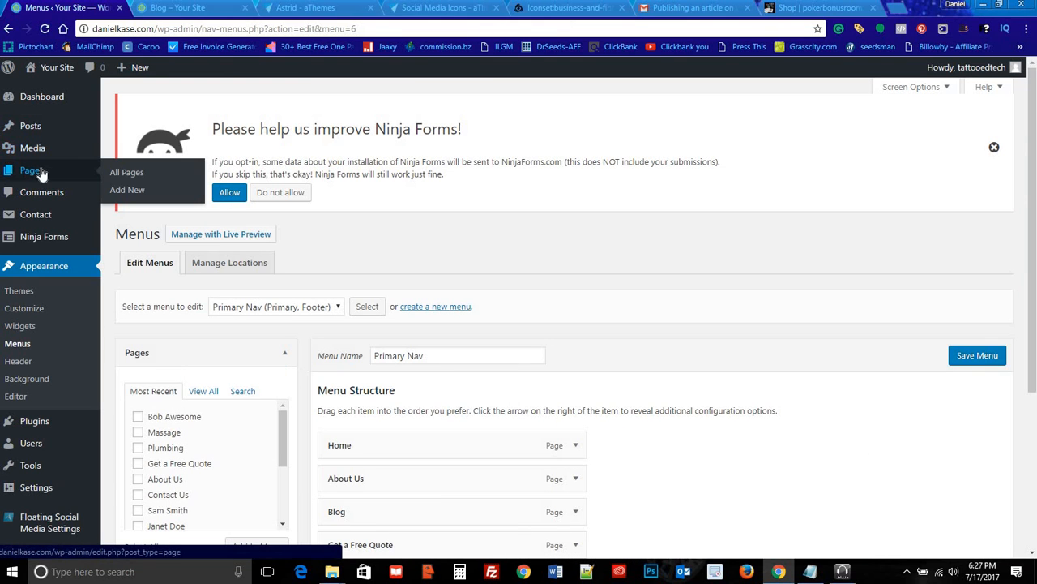
Step: Look through the list of all WordPress pages and return to the live Blog page
left_click(40, 173)
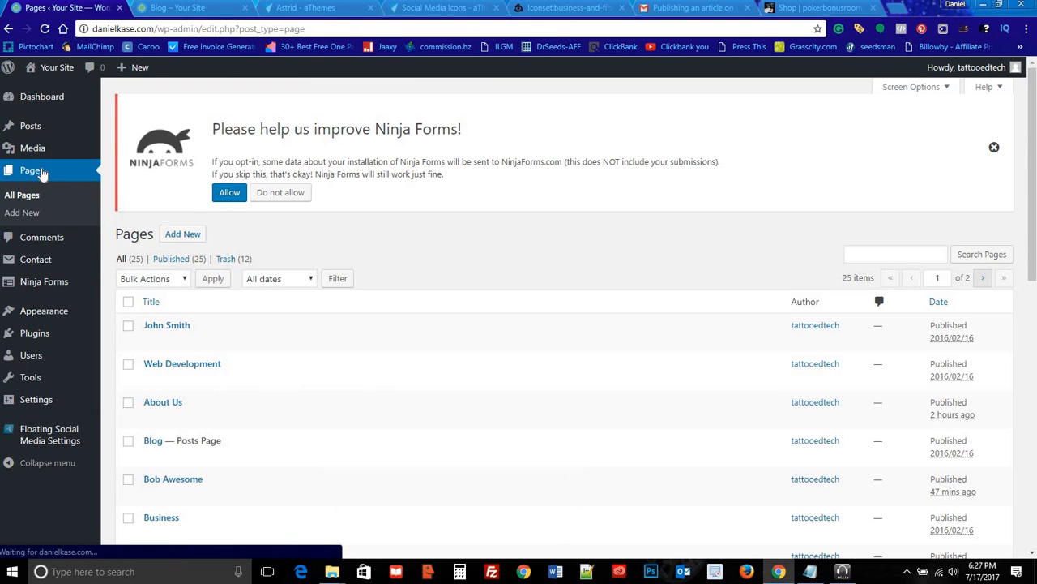
scroll(361, 219, "down", 3)
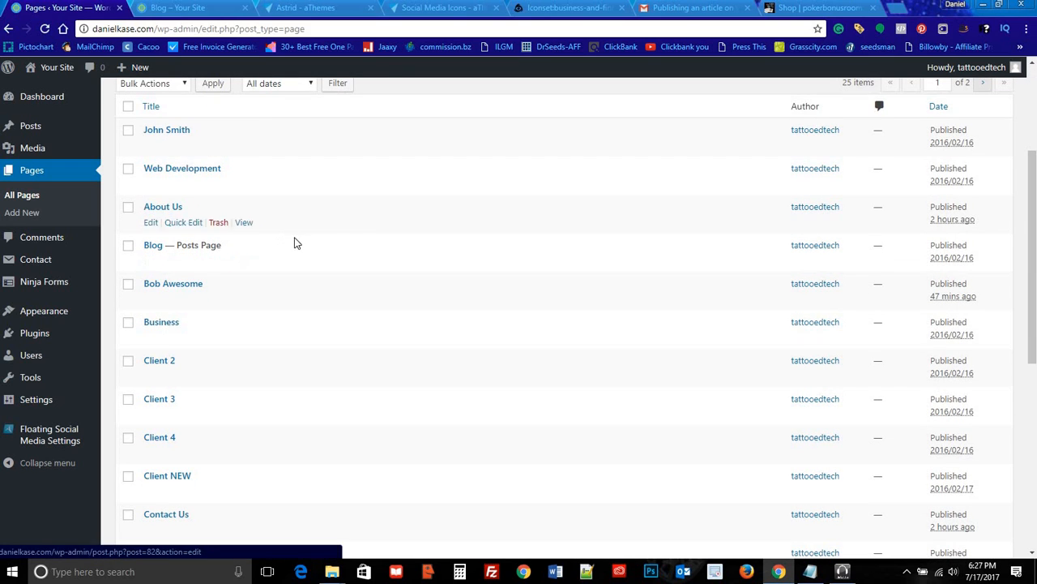
scroll(309, 252, "down", 6)
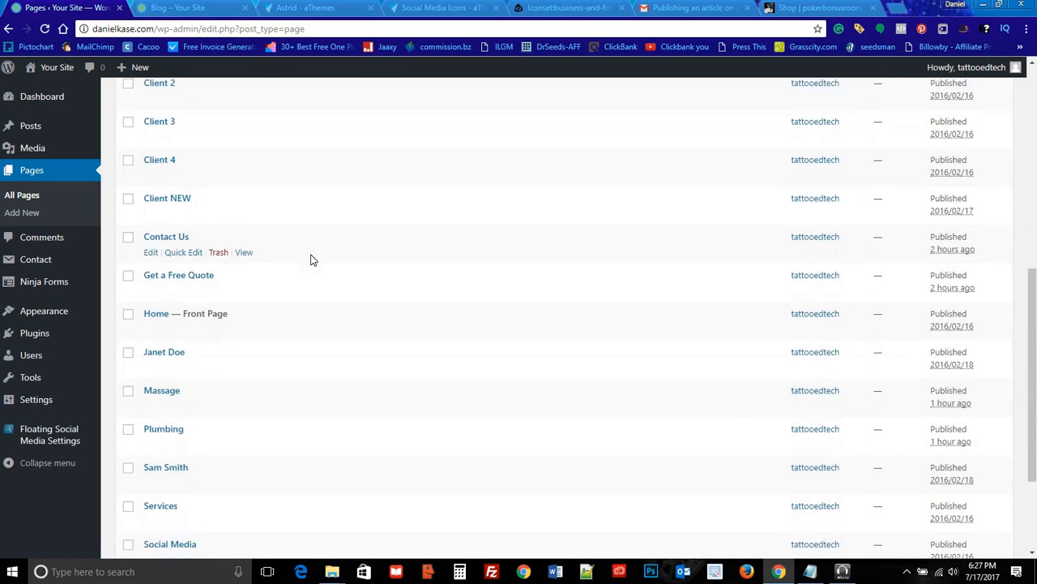
scroll(335, 210, "up", 1)
scroll(335, 210, "up", 6)
left_click(190, 7)
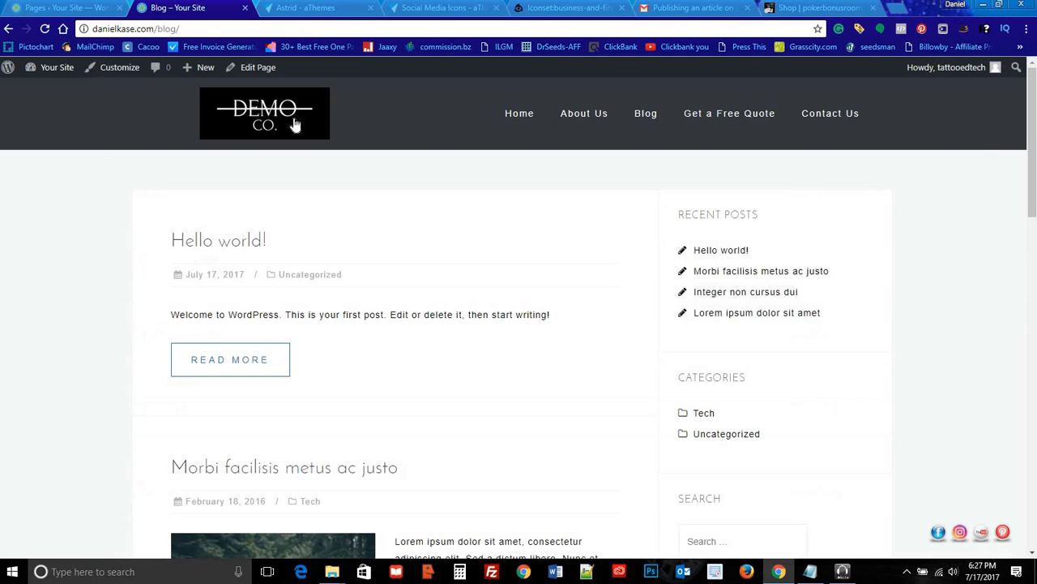
Step: Reload the live Blog page to check its layout, and open the list of all posts in the dashboard
left_click(637, 136)
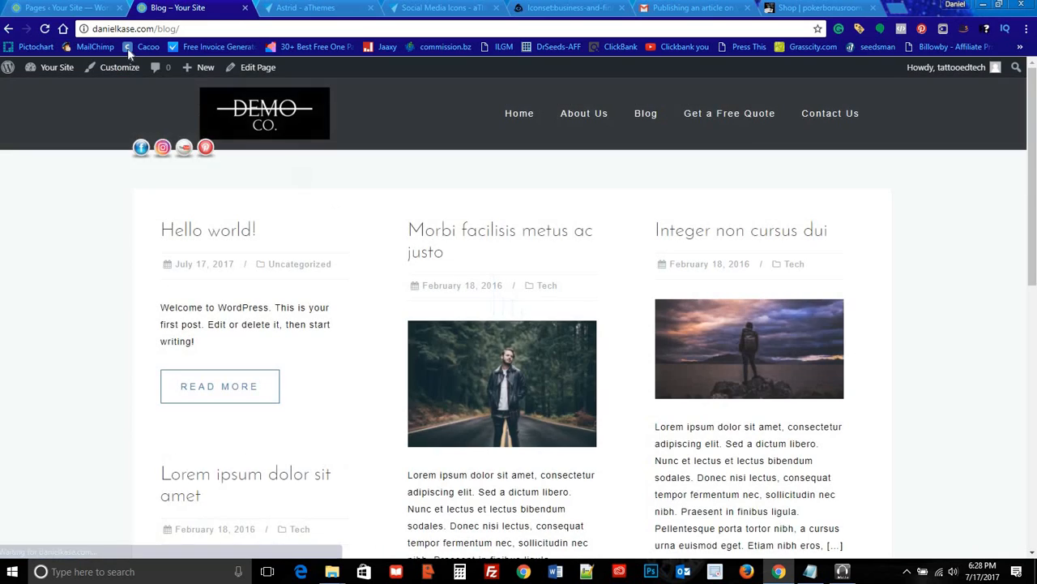
left_click(63, 8)
left_click(40, 128)
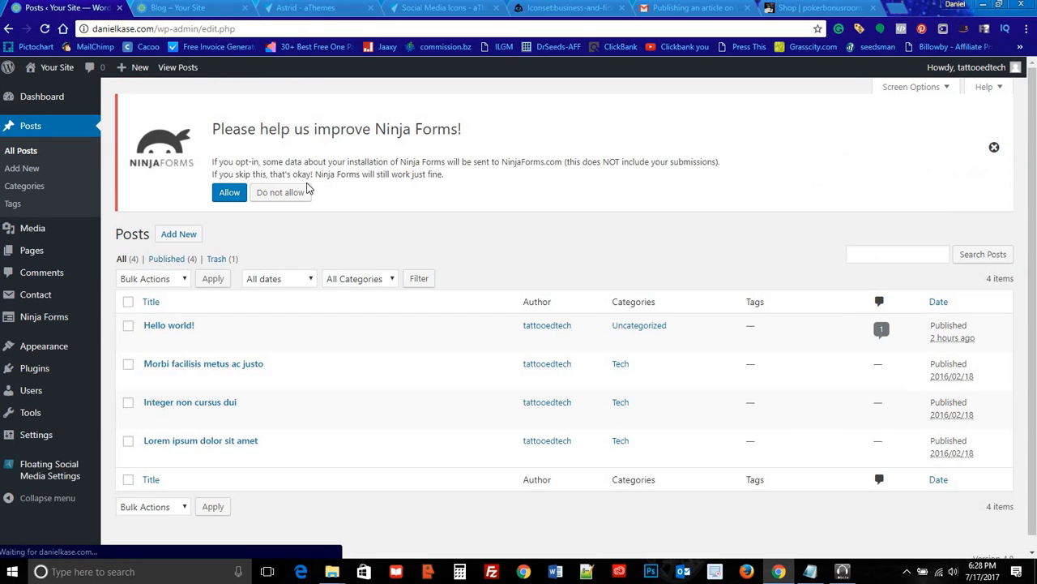
Step: Move the "Hello world!" post to the Trash with a bulk action
left_click(173, 280)
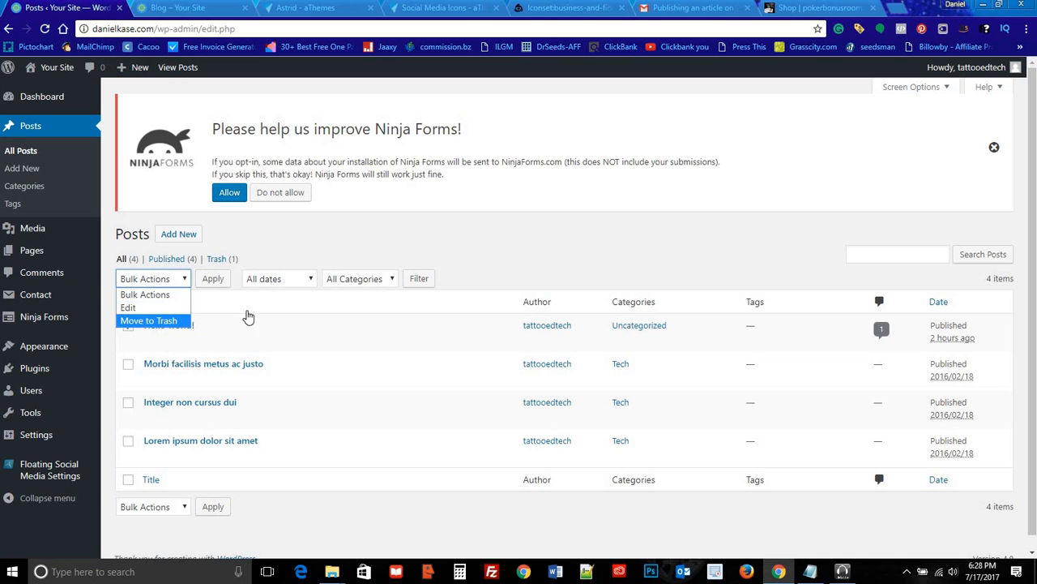
left_click(172, 320)
left_click(212, 279)
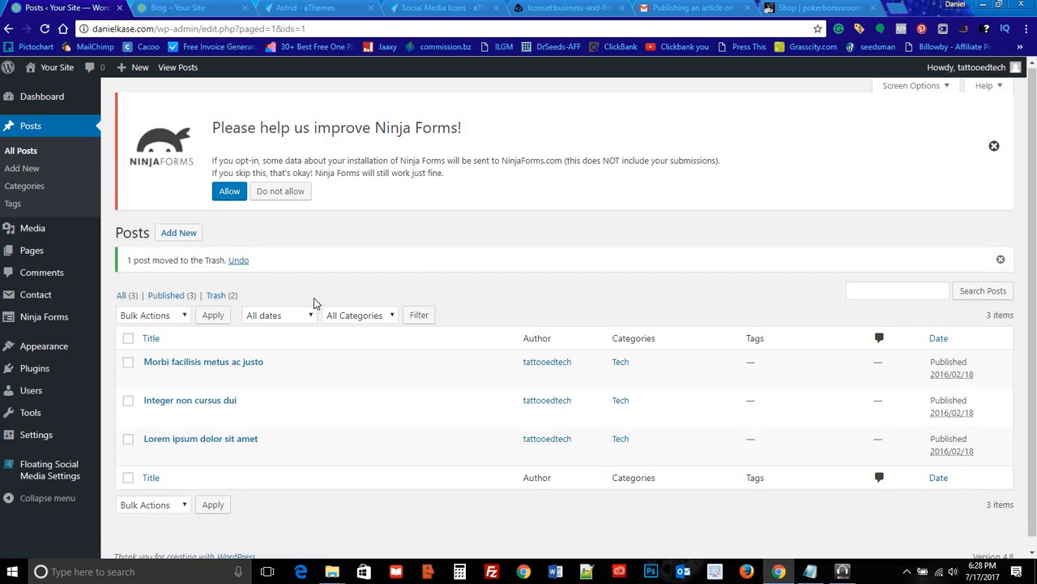
scroll(314, 299, "down", 1)
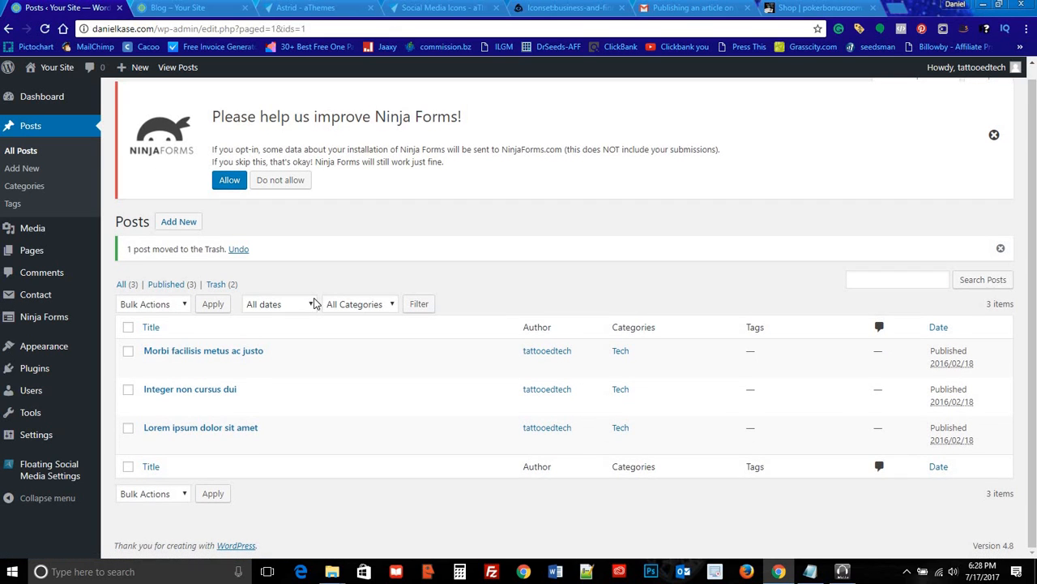
Step: Restore the uncategorized "Hello world!" post from the Trash and return to the published posts
left_click(215, 287)
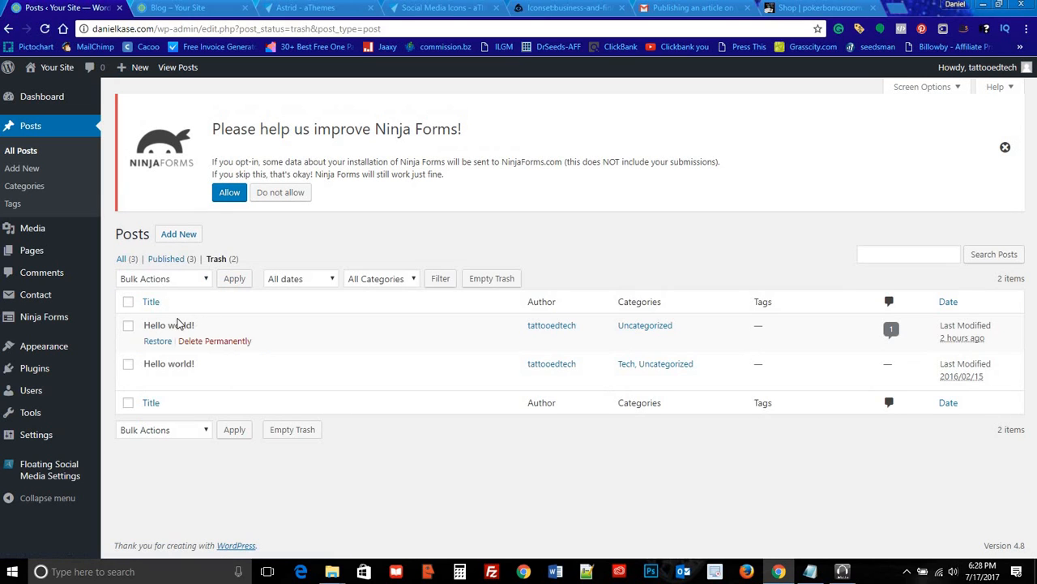
left_click(157, 341)
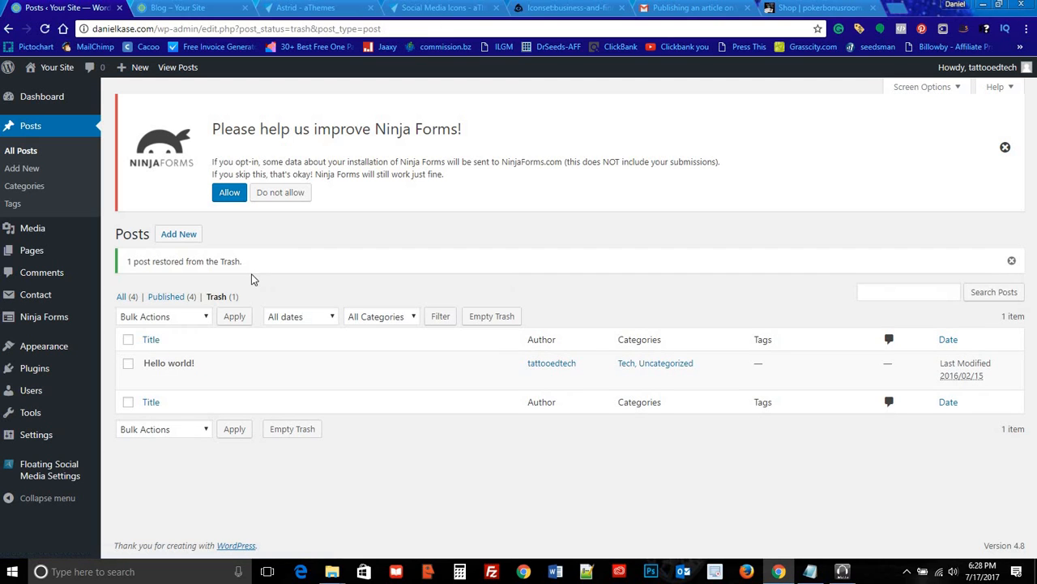
left_click(167, 297)
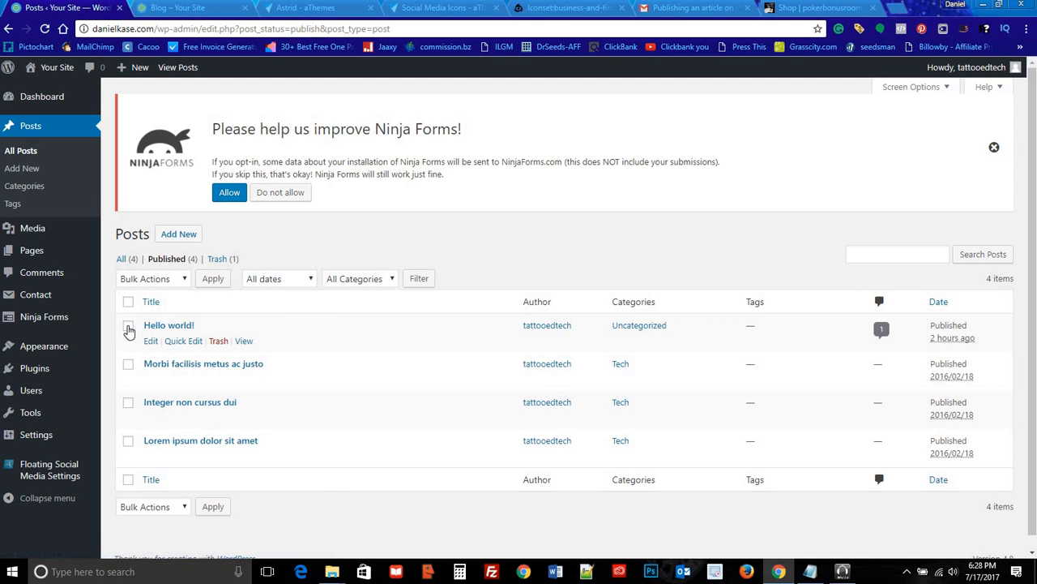
Step: Select all published posts, deselect every one except "Hello world!", and move that post to the Trash
left_click(174, 278)
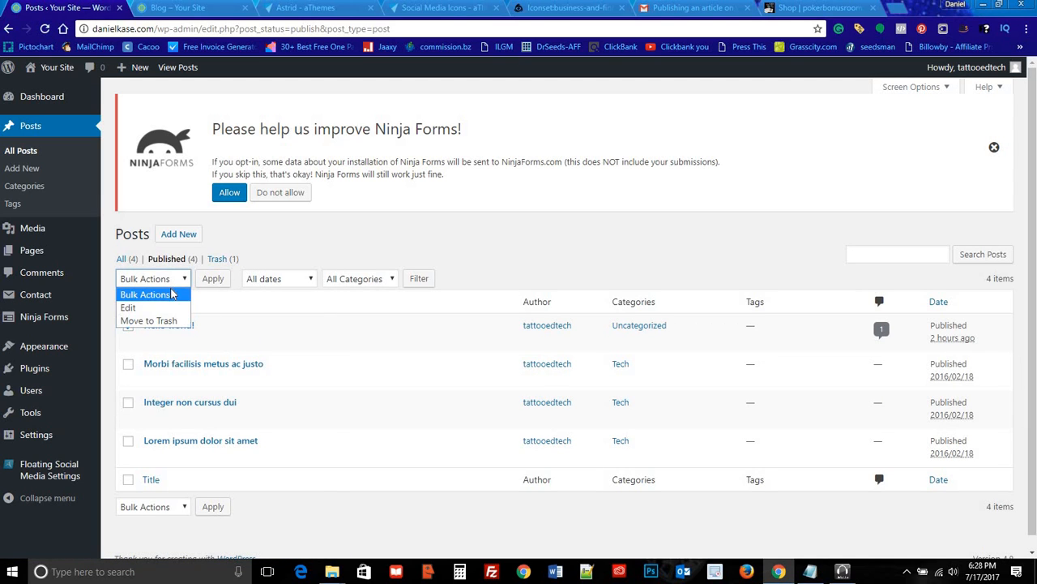
left_click(183, 281)
left_click(127, 302)
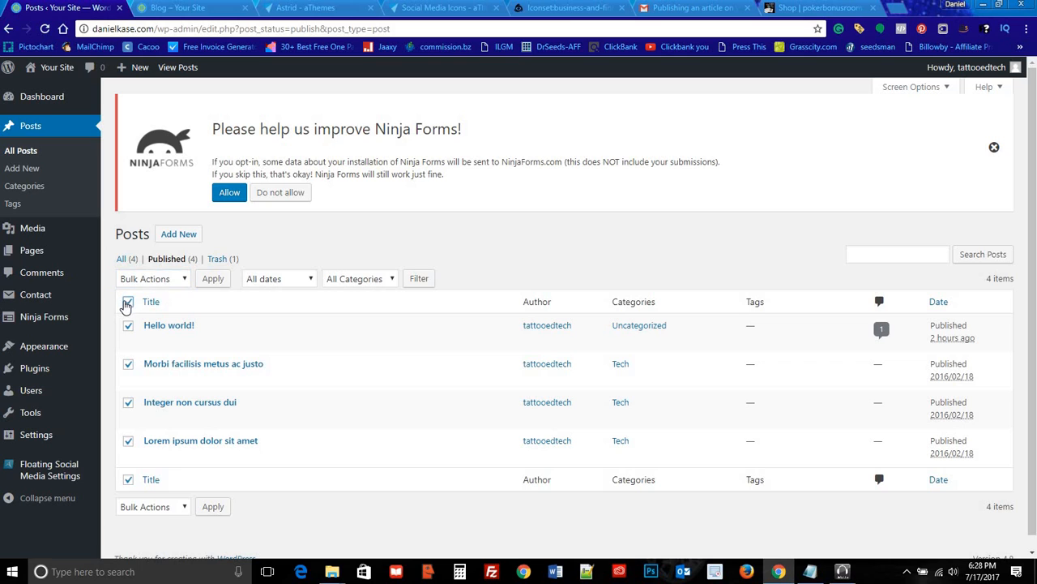
left_click(128, 364)
left_click(128, 402)
left_click(128, 443)
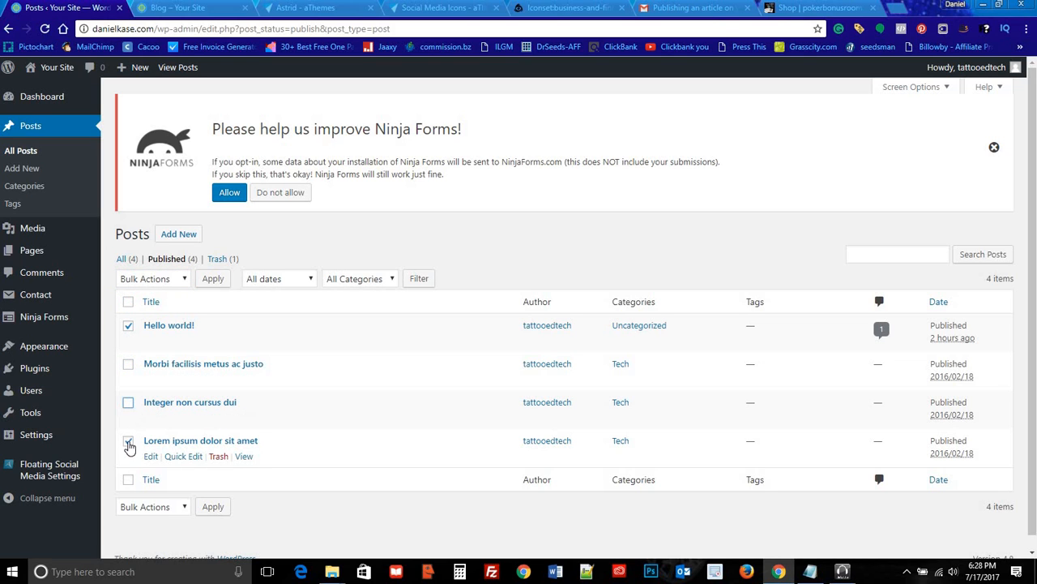
left_click(174, 279)
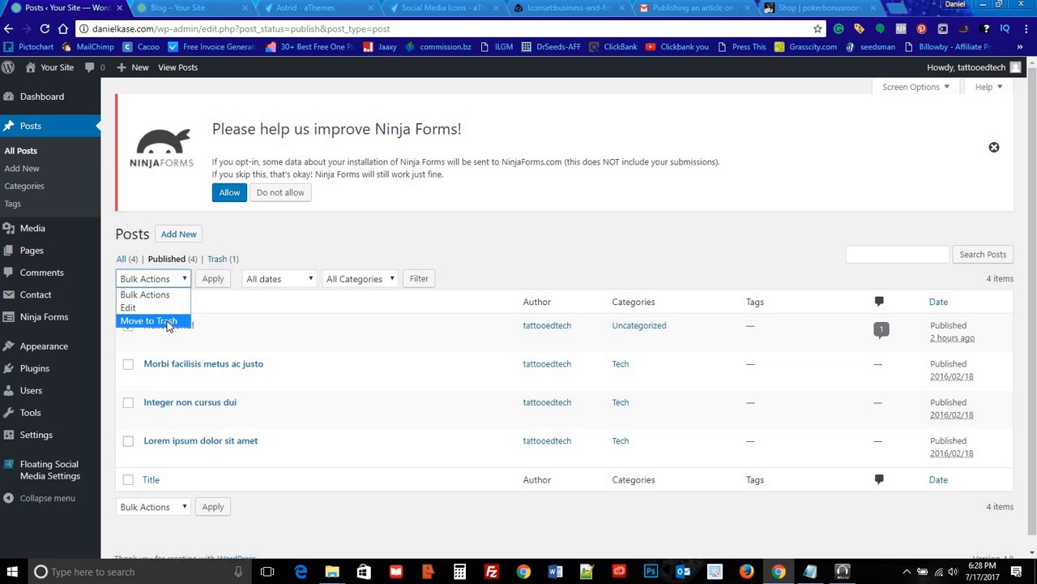
left_click(167, 322)
left_click(209, 280)
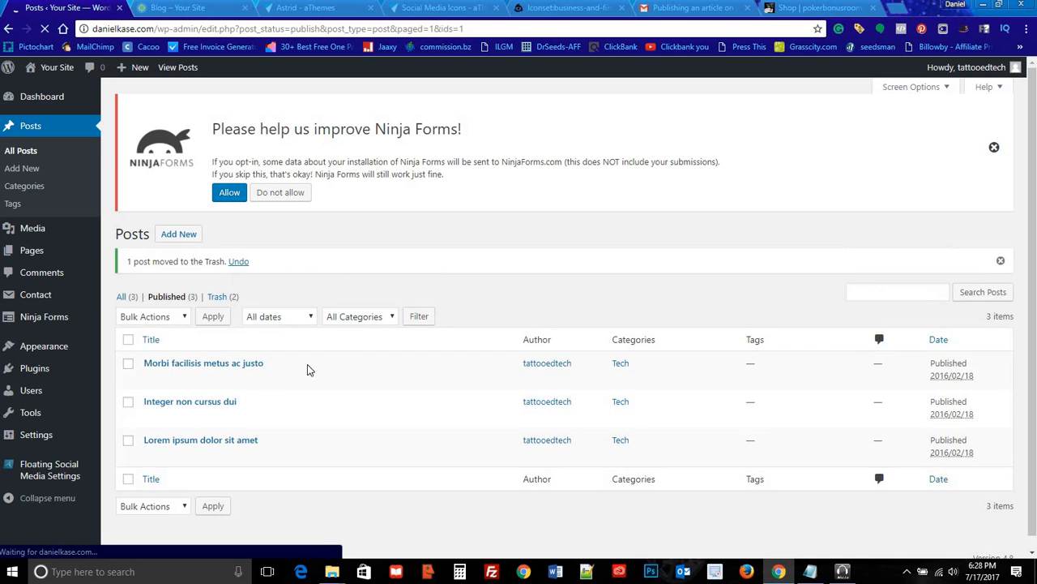
Step: Open the post "Morbi facilisis metus ac justo" for editing and change its title to "Tech in the Woods"
left_click(217, 364)
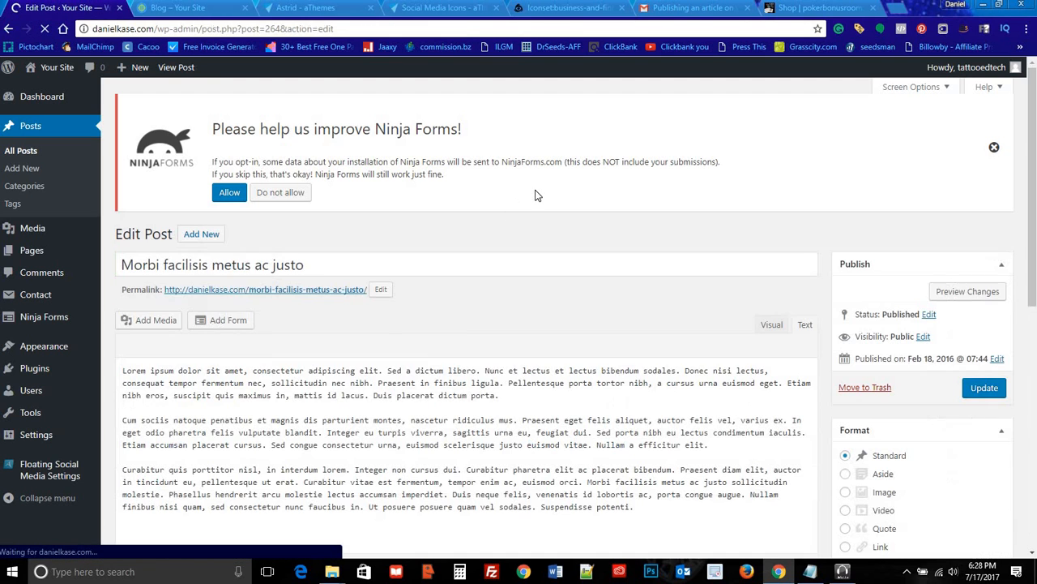
triple_click(232, 257)
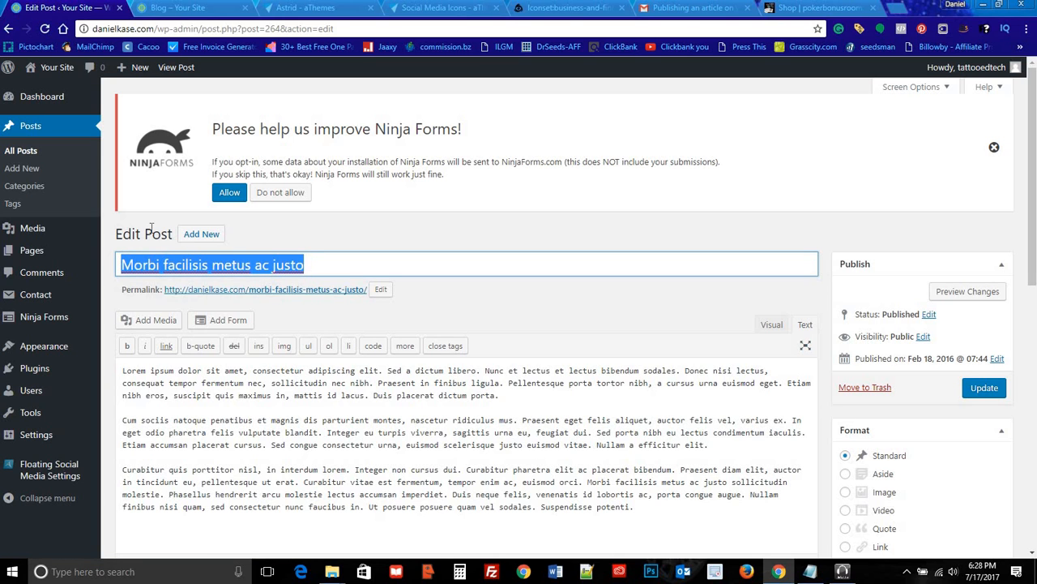
type("Tech")
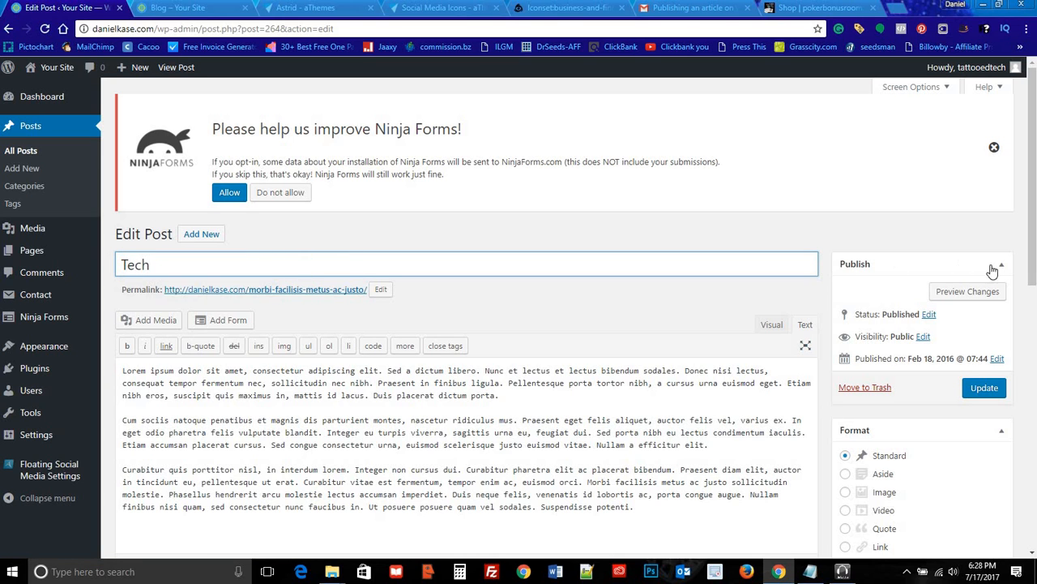
scroll(895, 318, "down", 10)
scroll(668, 308, "up", 10)
type("in the Woods")
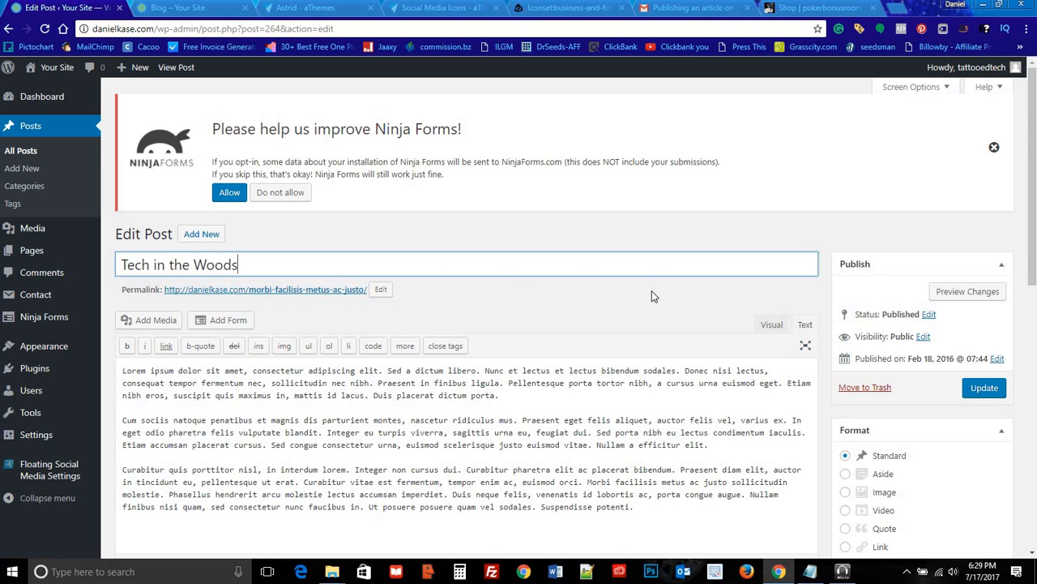
Step: Insert the blue target image symbol-2444432_640-3.png on a new line above the first paragraph of the post
scroll(653, 297, "down", 2)
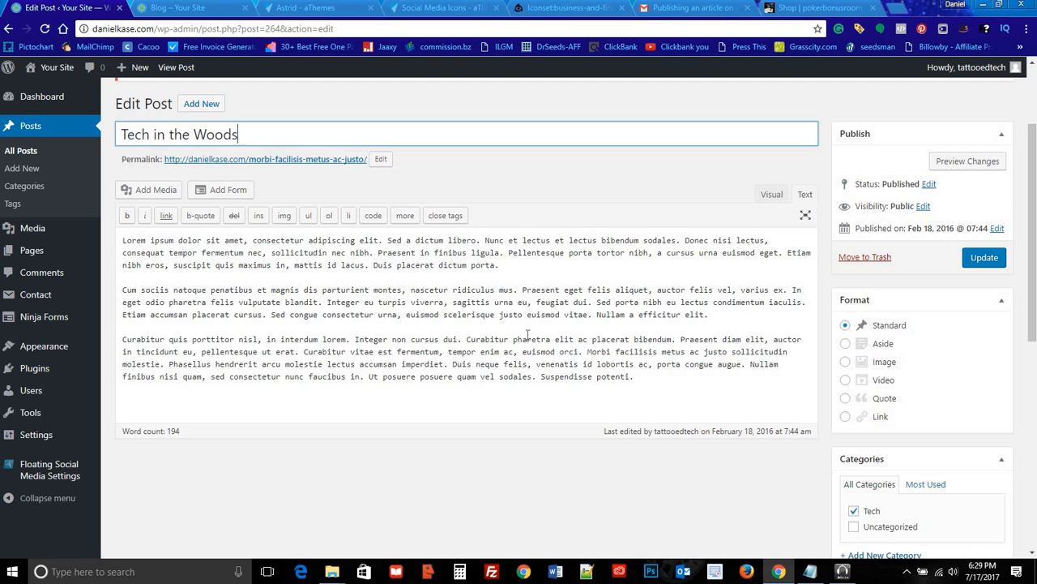
left_click(122, 240)
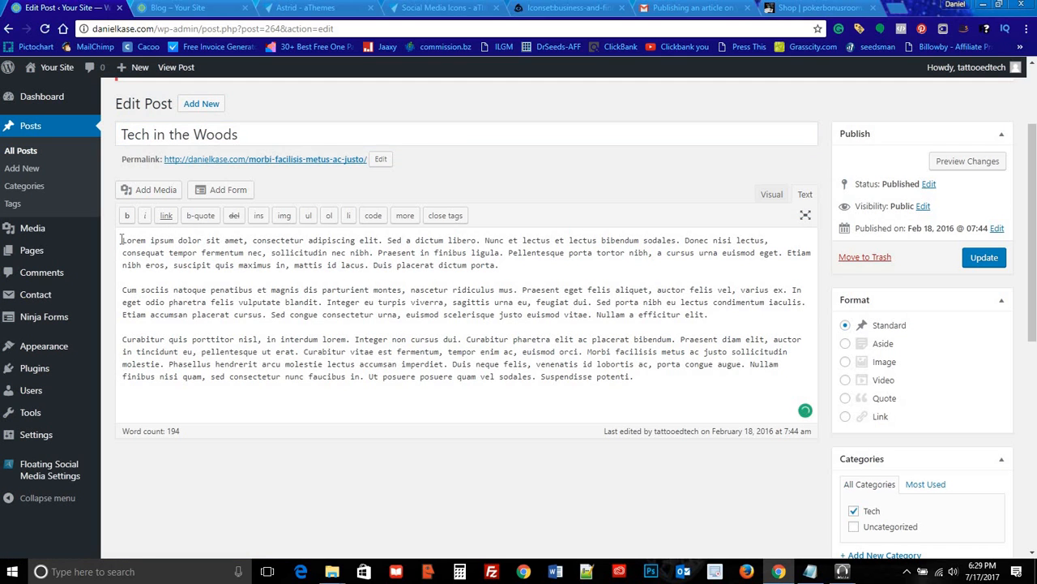
key("Return")
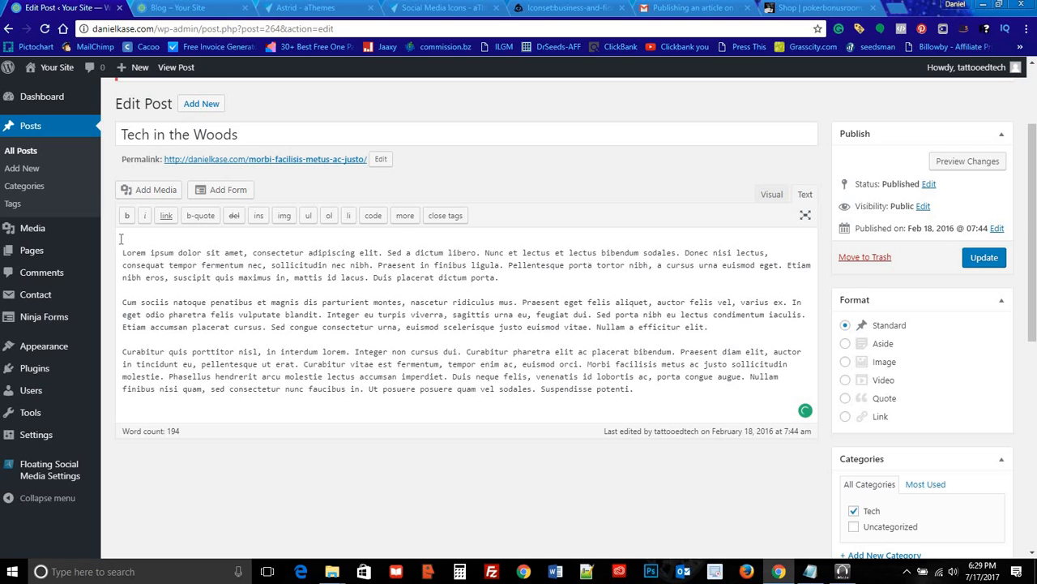
left_click(130, 189)
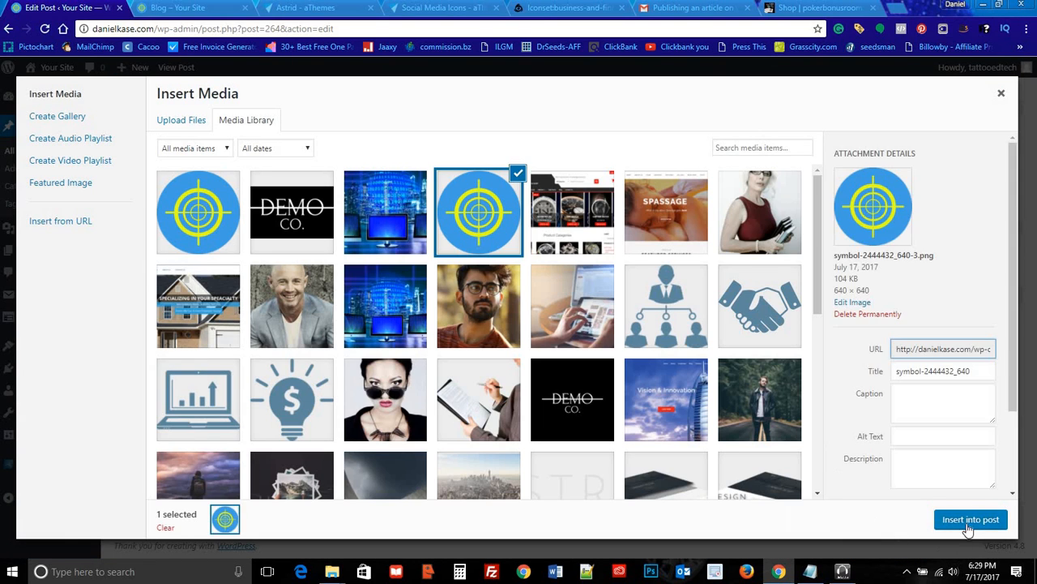
left_click(971, 518)
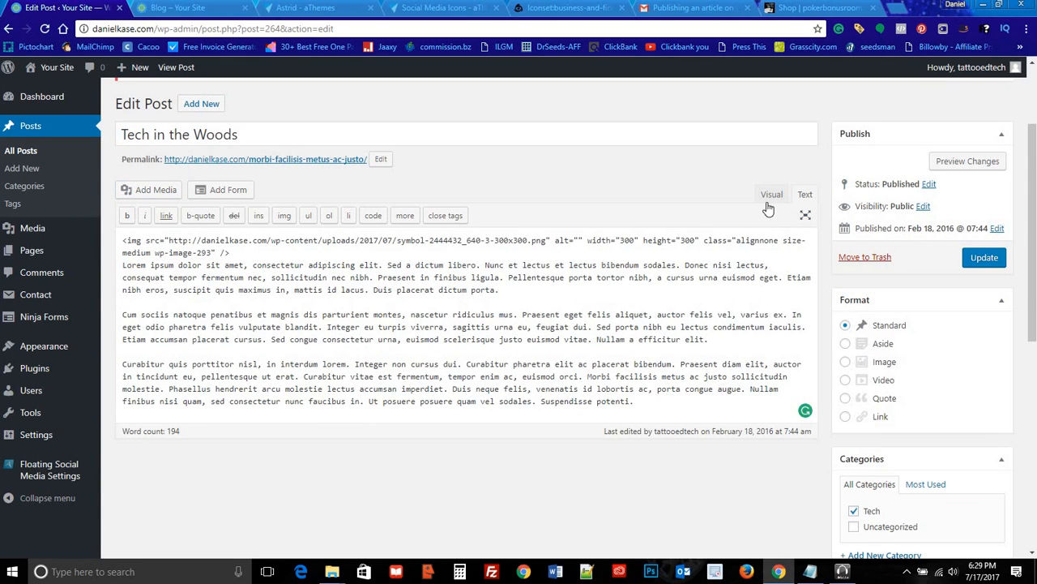
Step: Try left-aligning the target image in the visual editor, and undo both the alignment and the image insertion
left_click(771, 194)
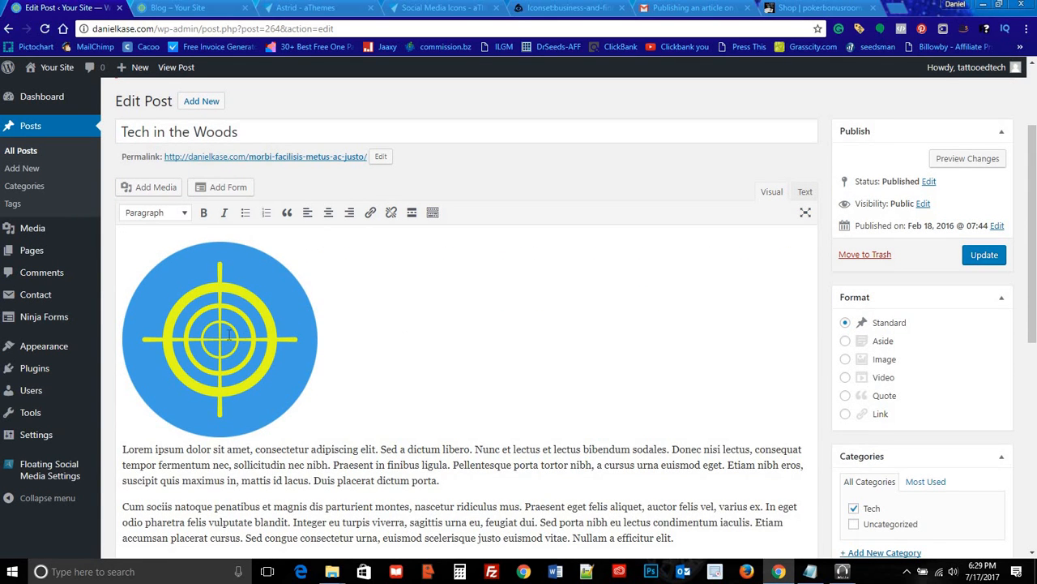
left_click(230, 334)
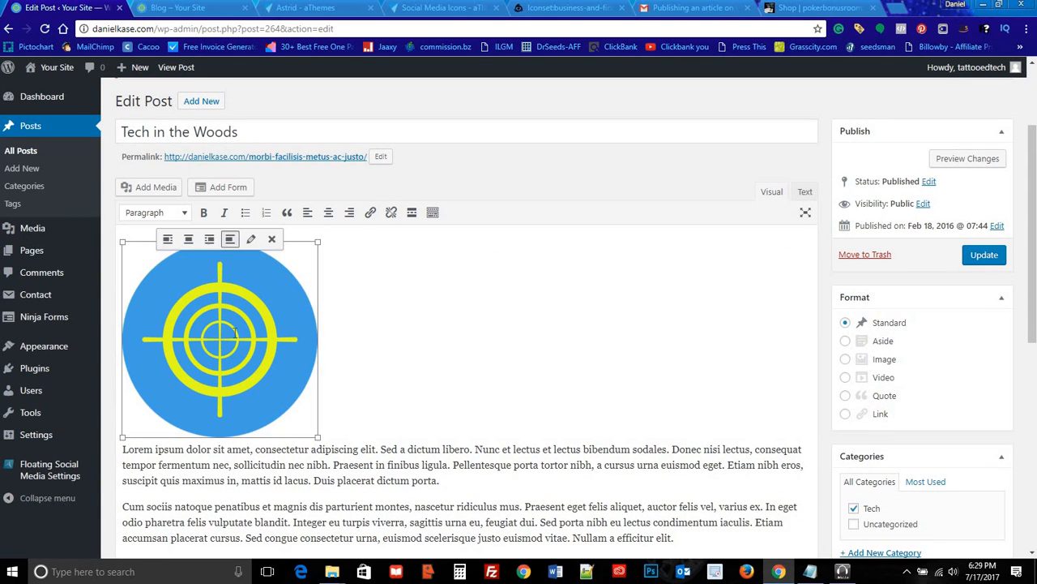
left_click(309, 213)
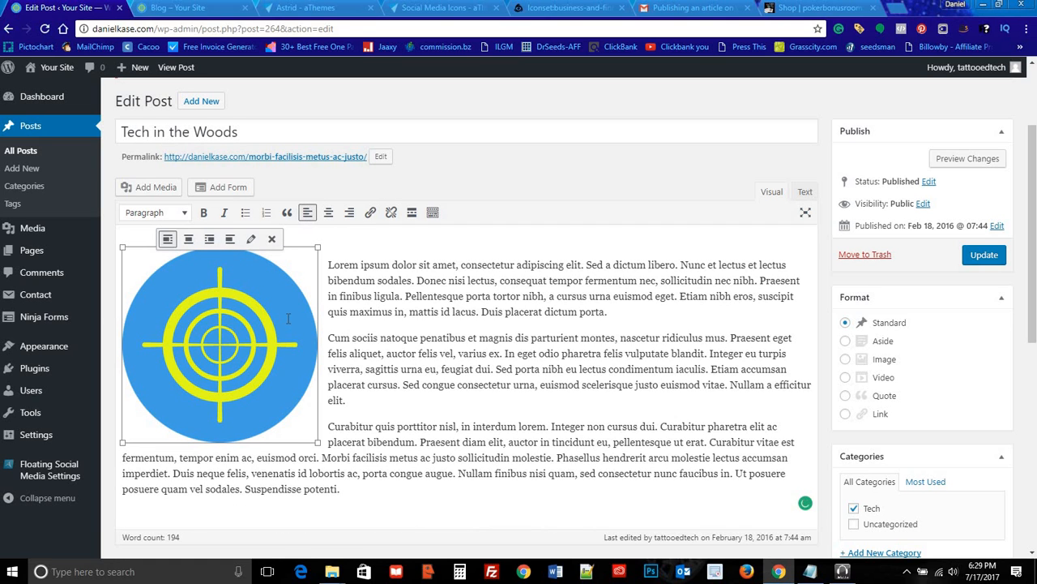
key("ctrl+z")
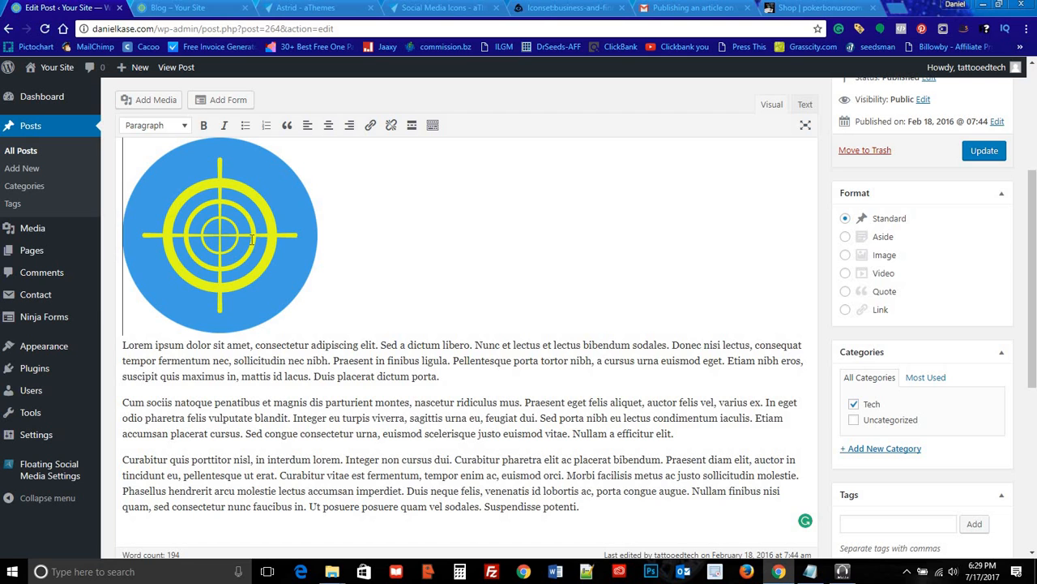
key("ctrl+z")
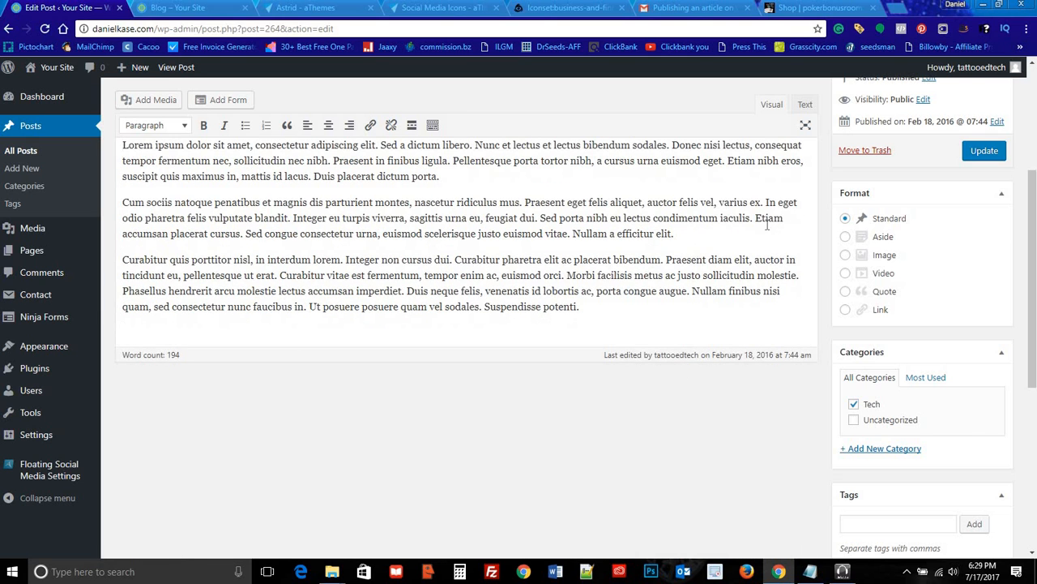
Step: Create a category called "New Category Name" and assign it to the post
scroll(928, 239, "down", 3)
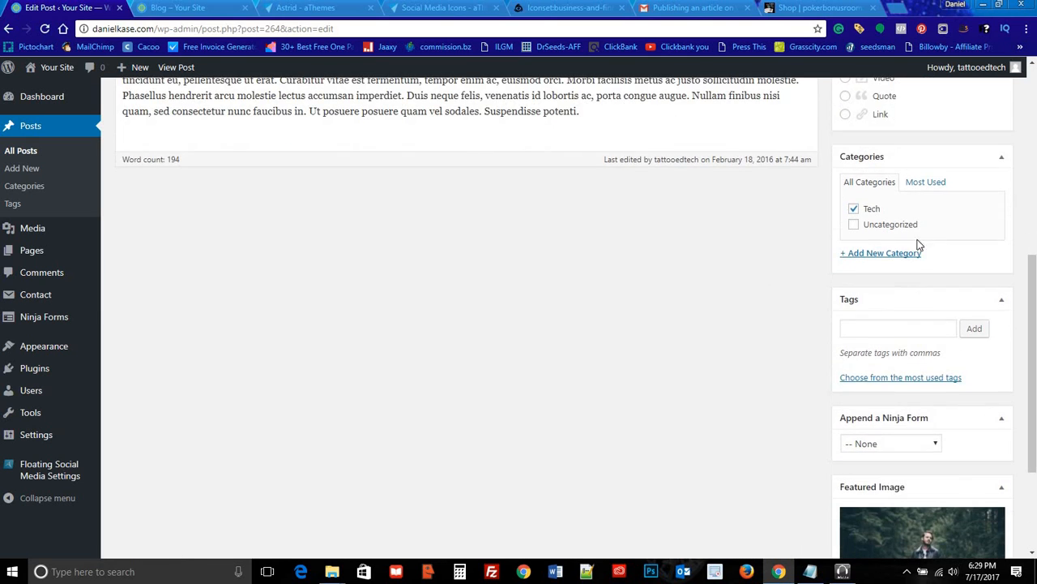
scroll(904, 422, "down", 3)
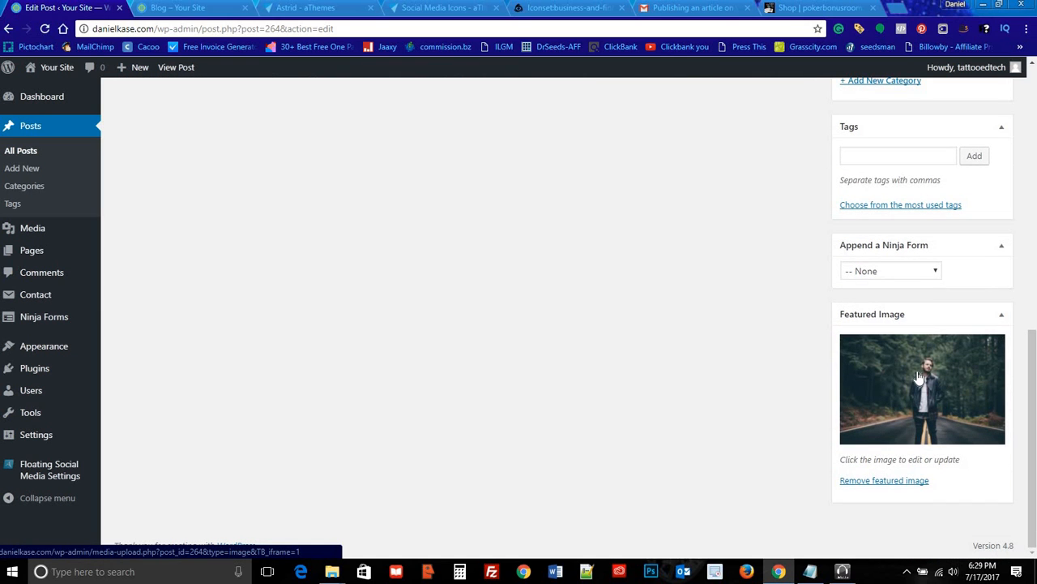
scroll(921, 377, "up", 4)
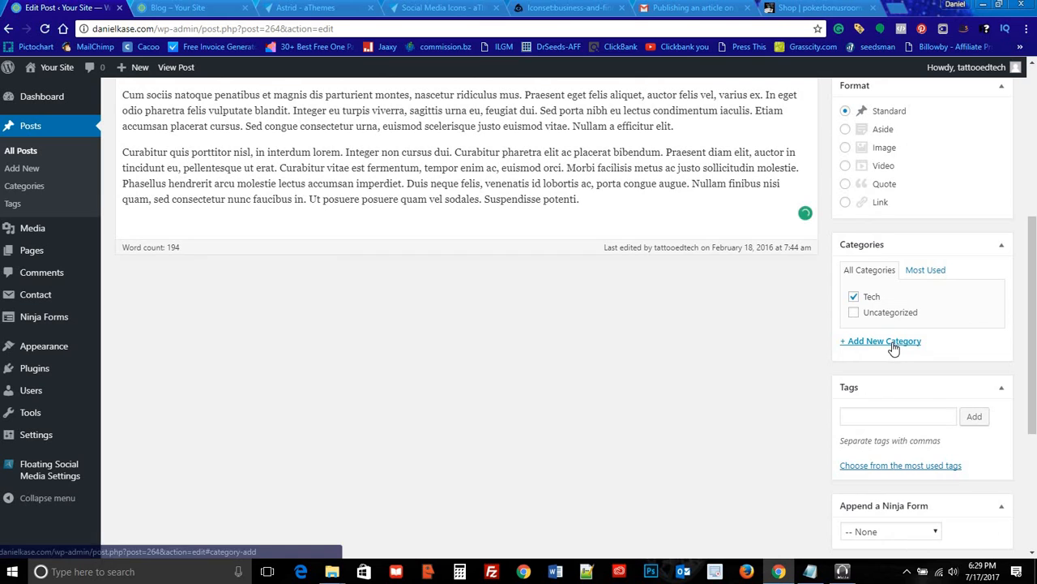
left_click(891, 343)
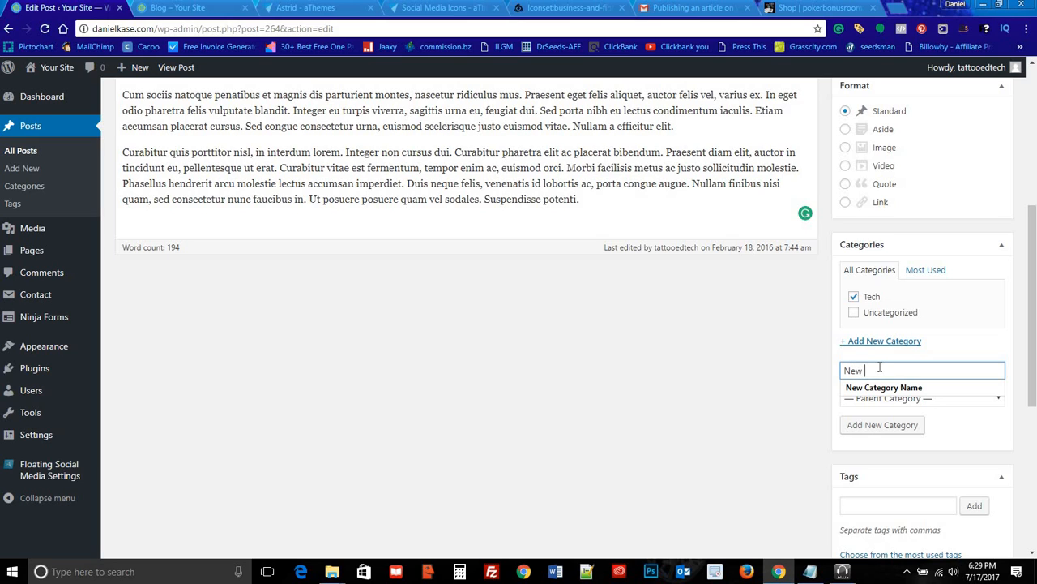
type("New")
key("Down")
key("Return")
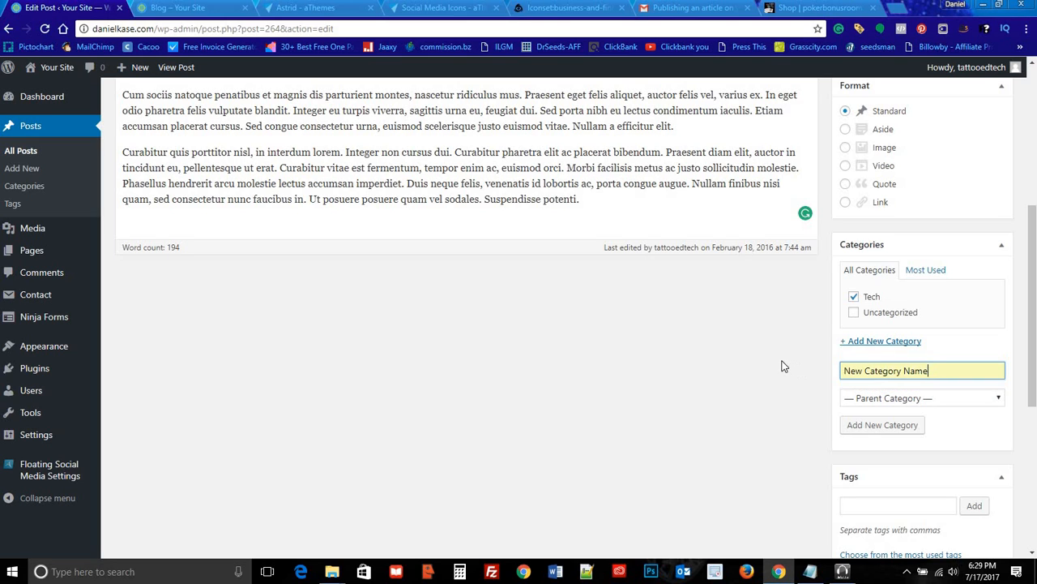
left_click(870, 424)
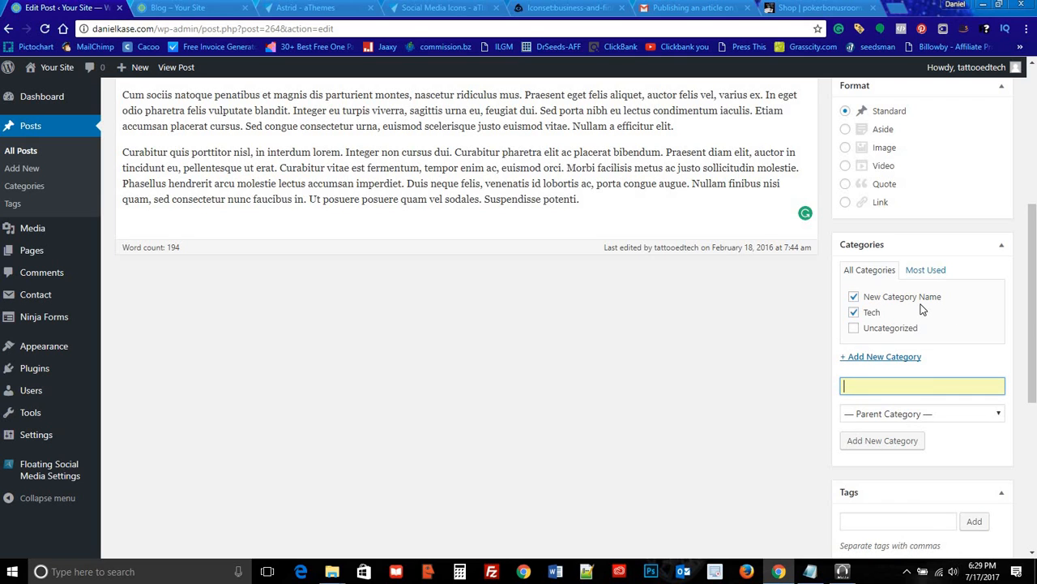
Step: Add the tags "Tech" and "woods" to the post "Tech in the Woods"
scroll(910, 308, "down", 2)
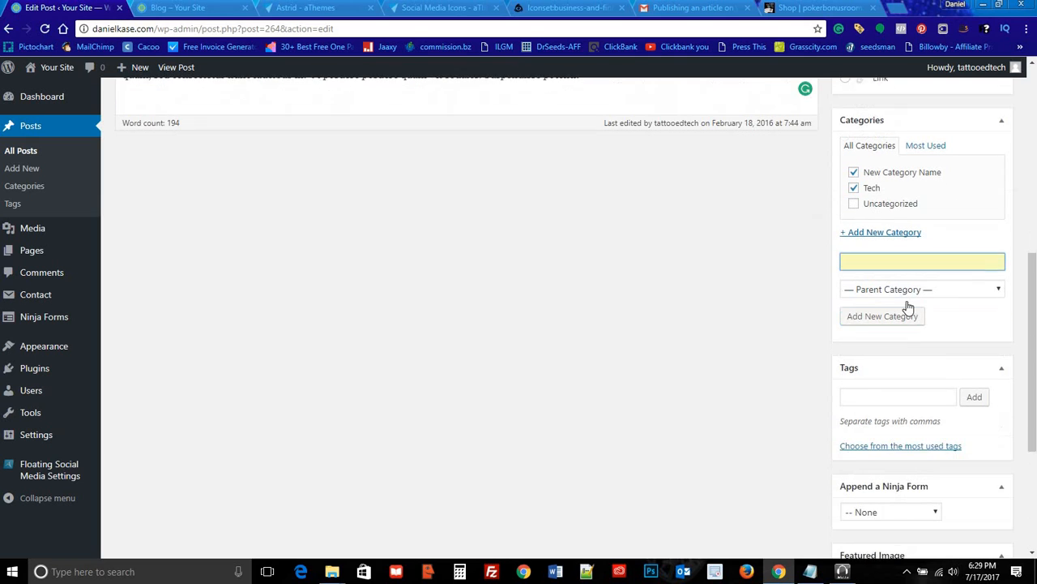
left_click(865, 389)
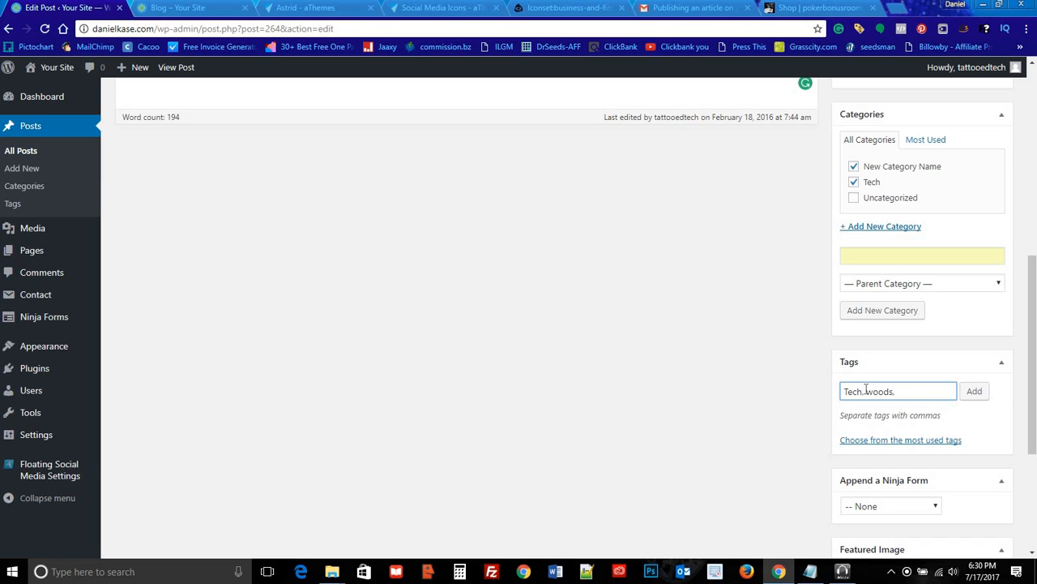
left_click(981, 394)
Step: Replace the post's featured image with a1-2.jpg, the man in the dark suit jacket, from the media library and update the post
scroll(689, 354, "down", 3)
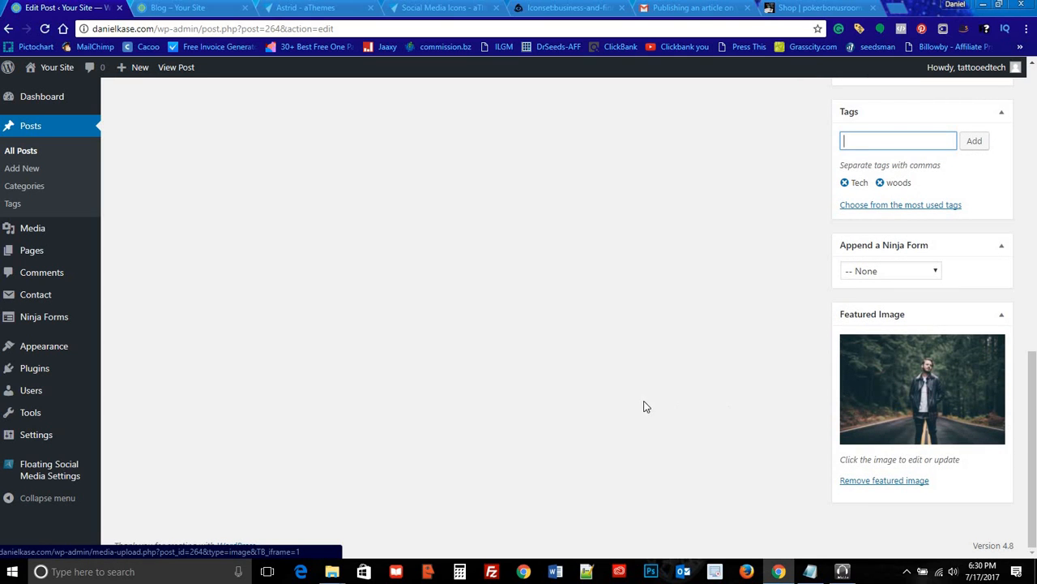
left_click(856, 486)
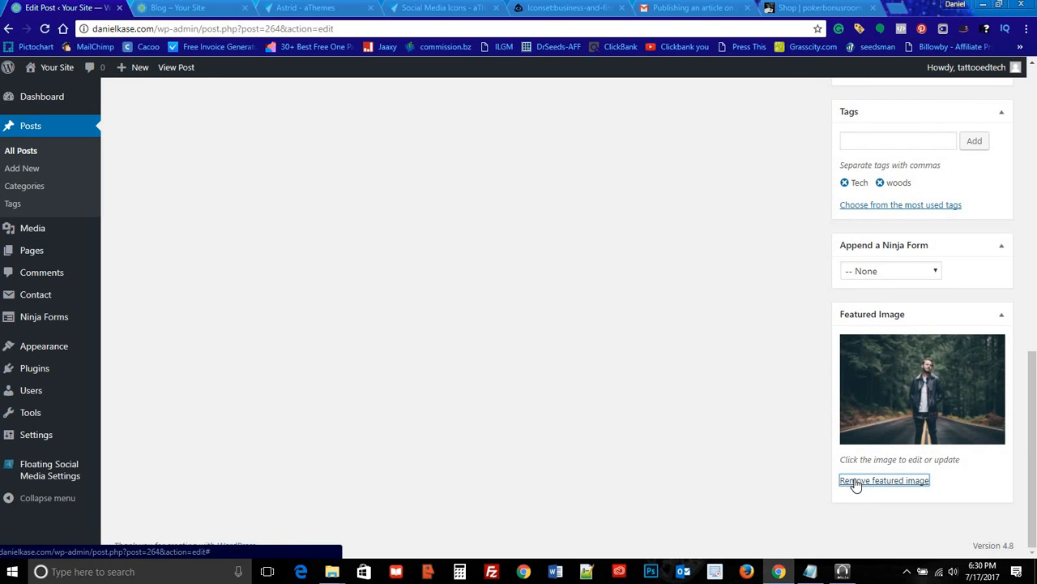
left_click(860, 482)
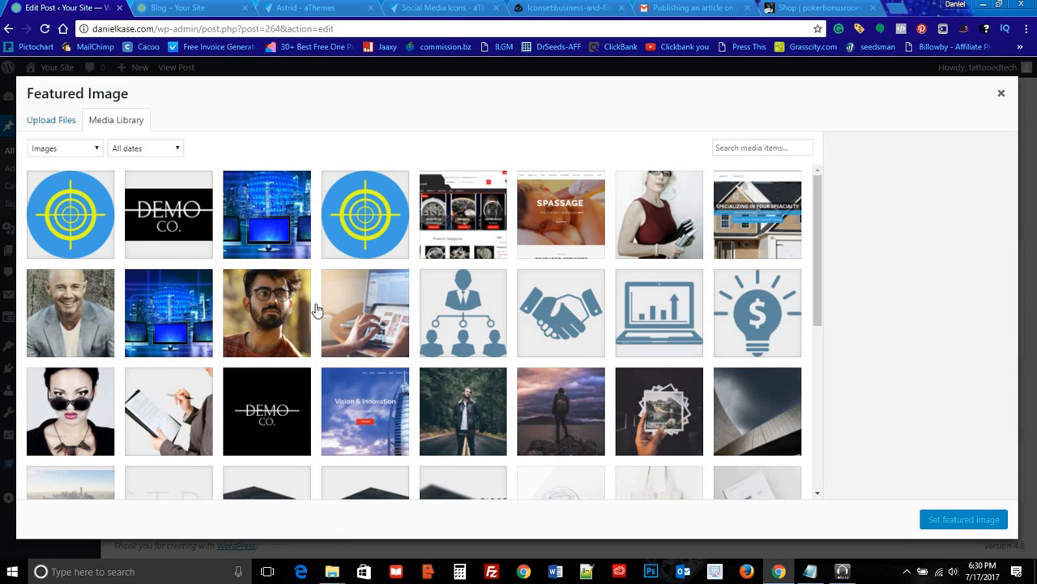
scroll(404, 287, "down", 5)
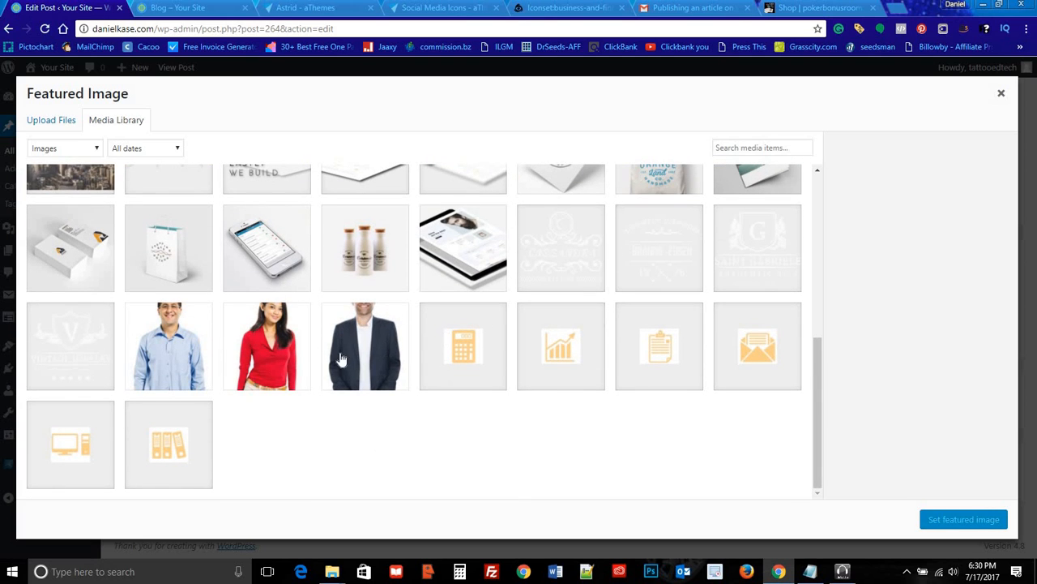
left_click(381, 343)
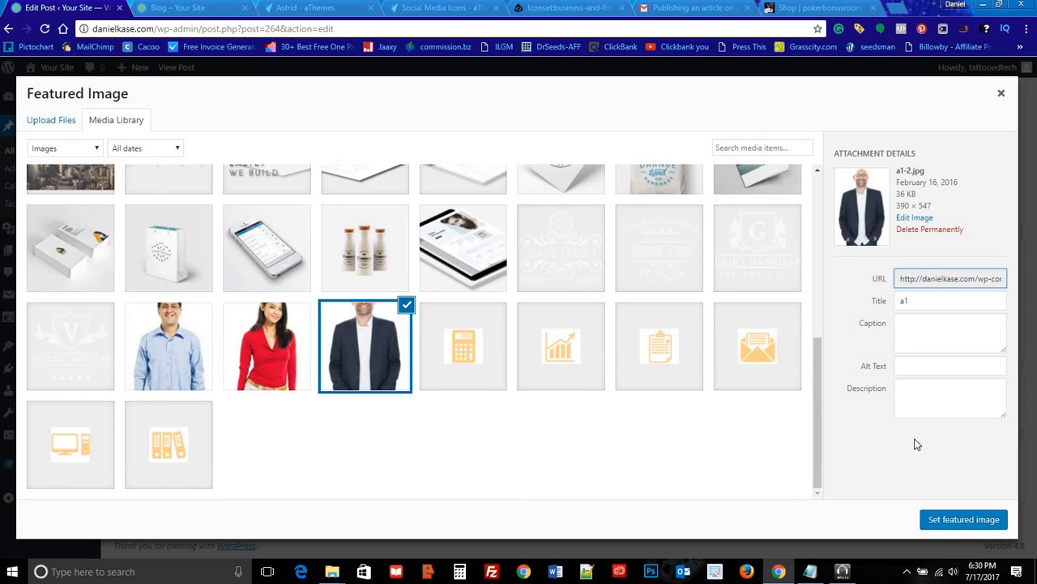
left_click(954, 518)
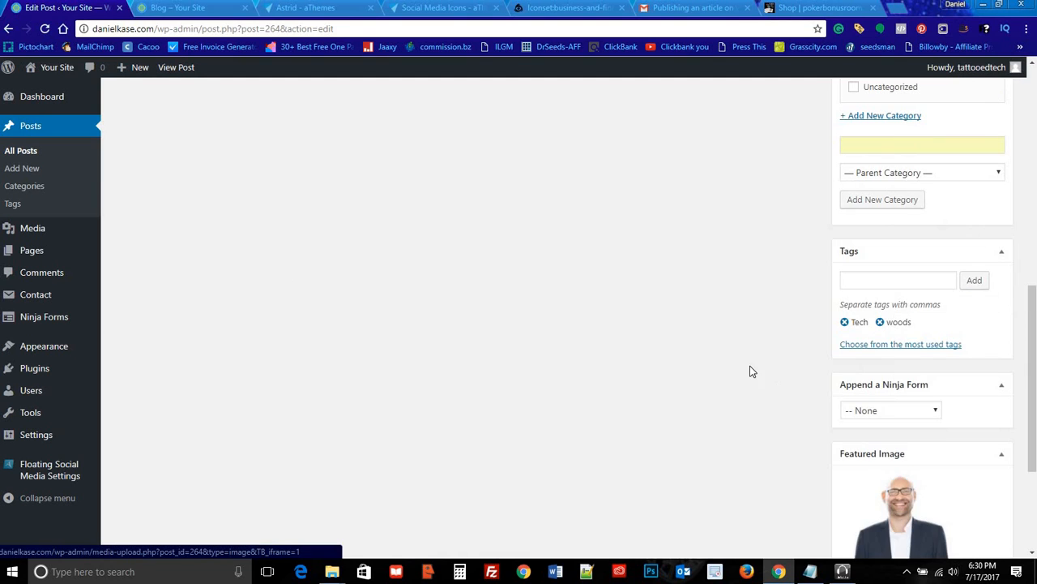
scroll(778, 312, "up", 6)
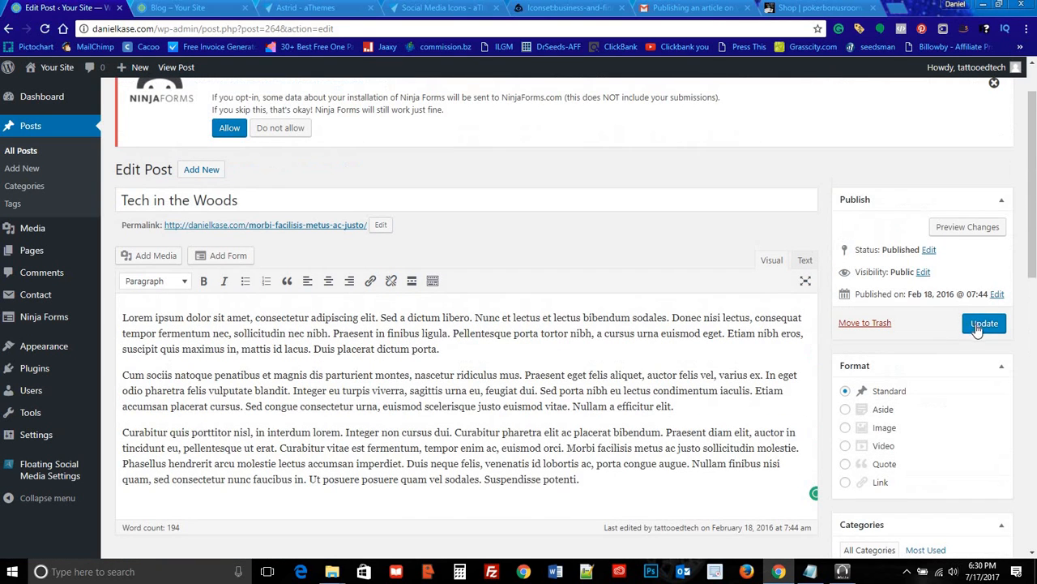
left_click(982, 324)
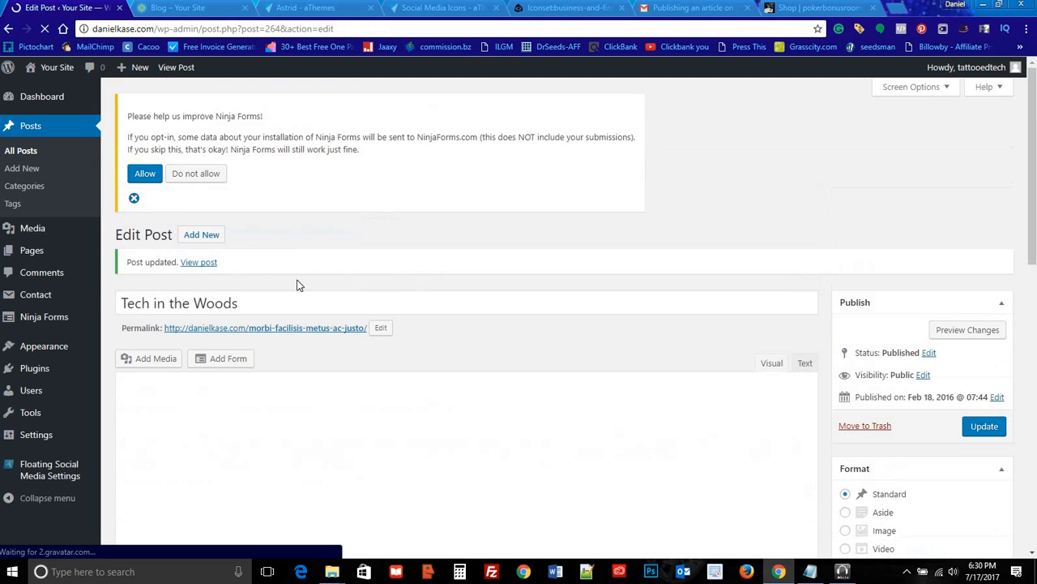
Step: Reload the live blog page and open the "Tech in the Woods" post to check its title, image, categories and tags
left_click(203, 7)
left_click(44, 30)
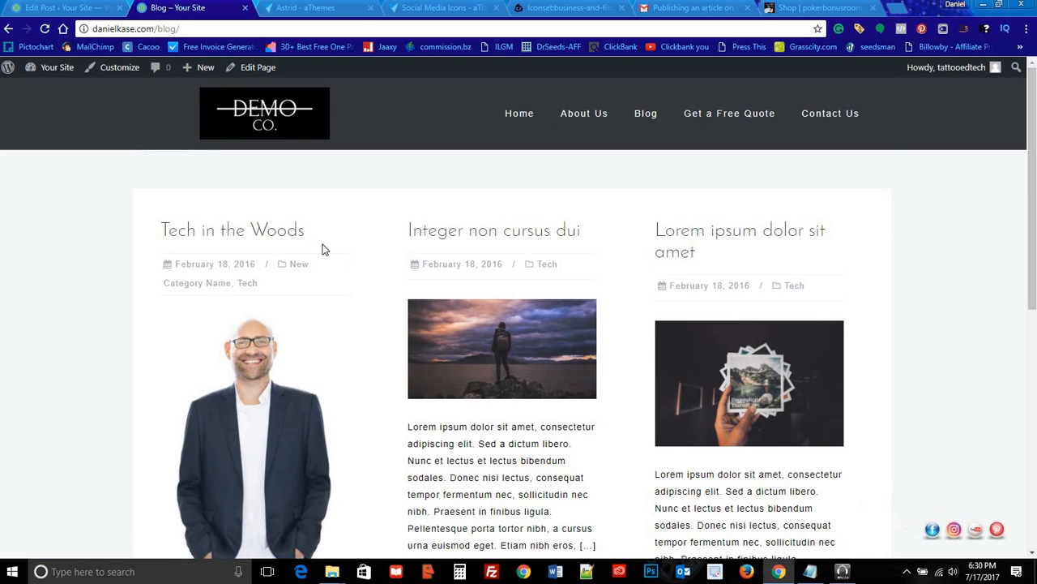
scroll(351, 270, "down", 2)
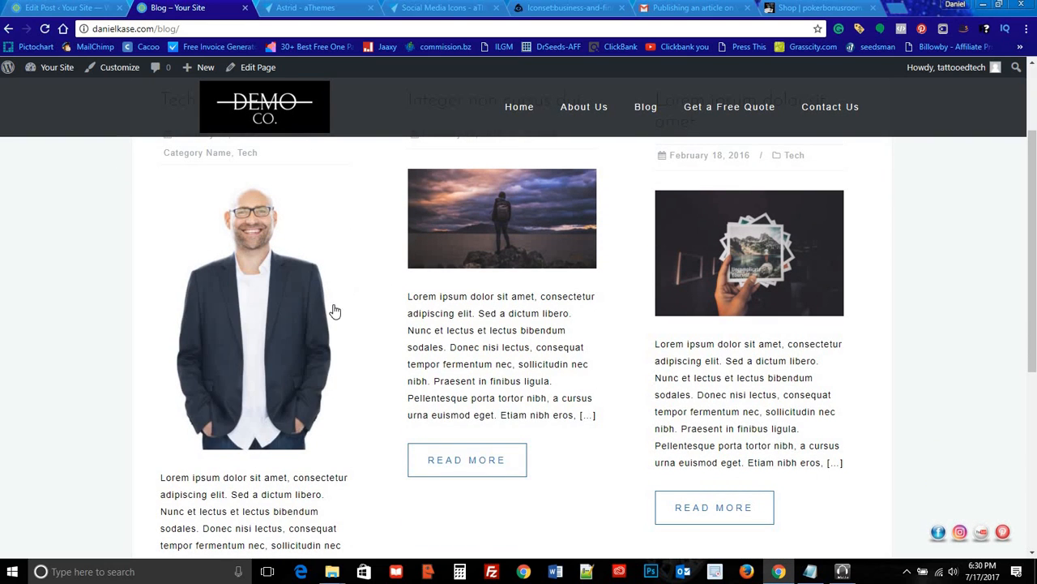
scroll(335, 310, "down", 3)
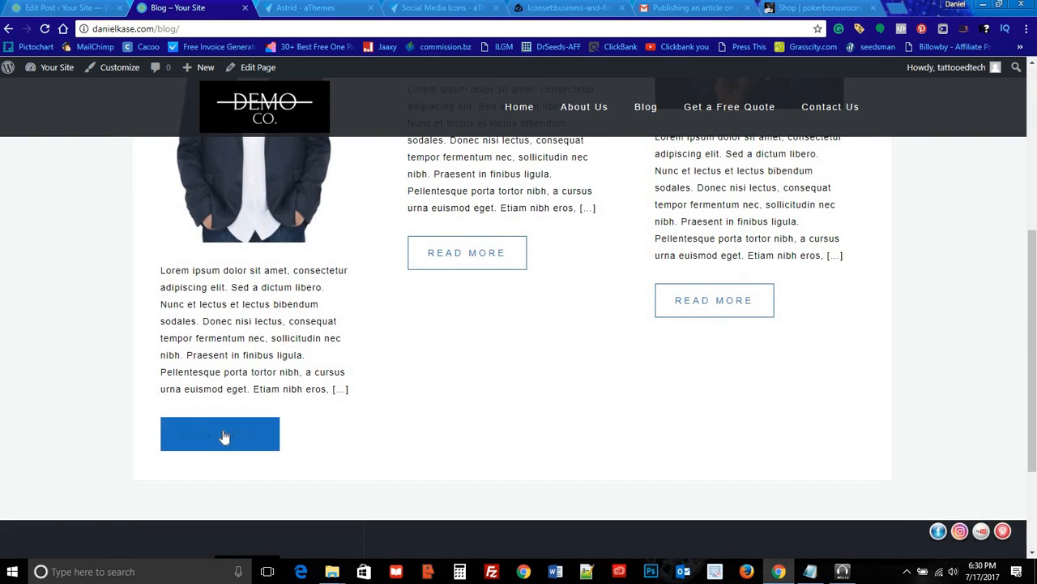
left_click(227, 436)
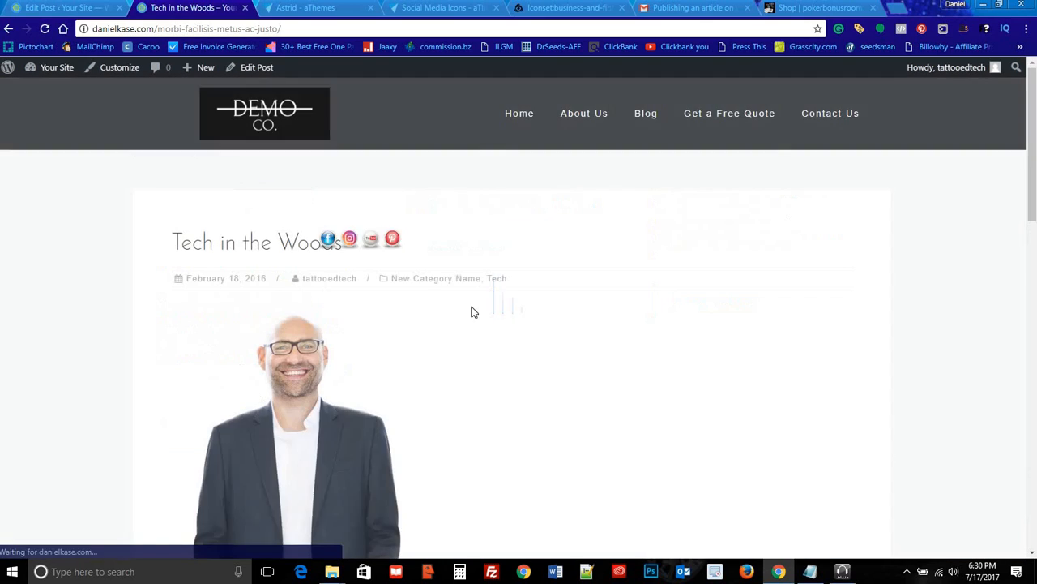
scroll(498, 268, "down", 3)
scroll(503, 267, "down", 5)
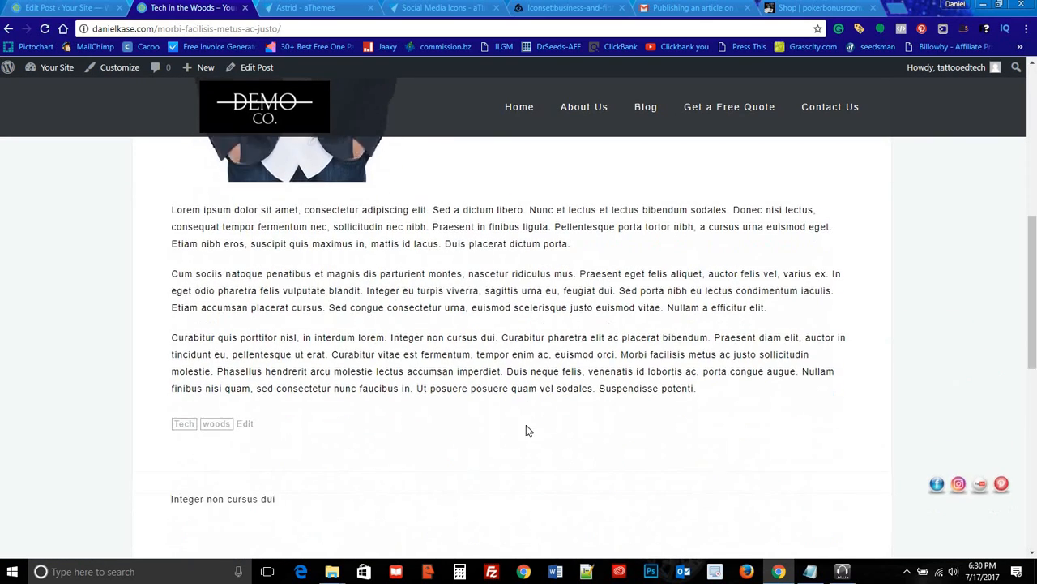
scroll(543, 401, "up", 5)
scroll(549, 394, "up", 4)
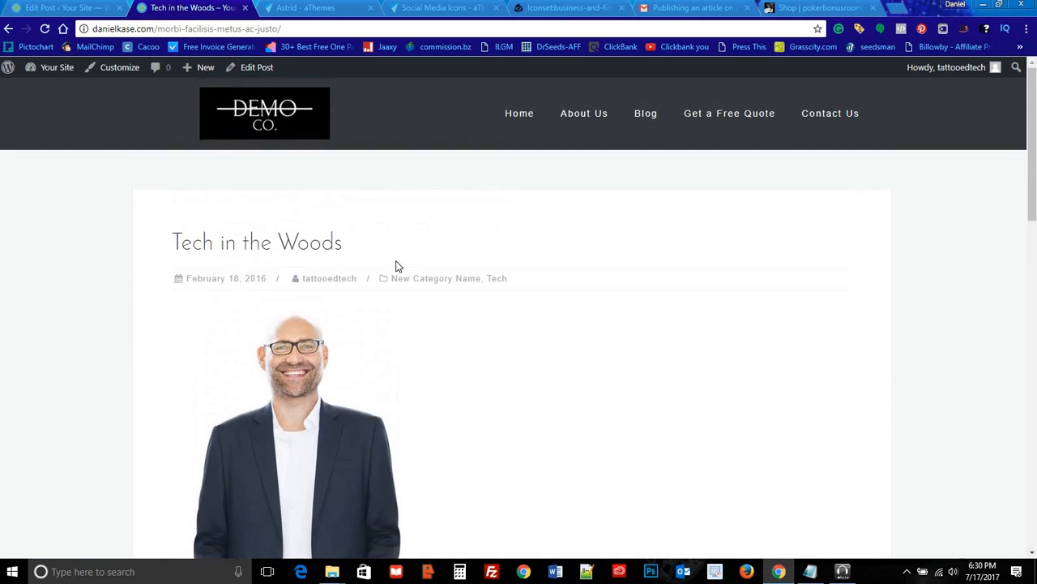
Step: Return to the list of all posts in the site's admin area and open "Integer non cursus dui" for editing
left_click(73, 8)
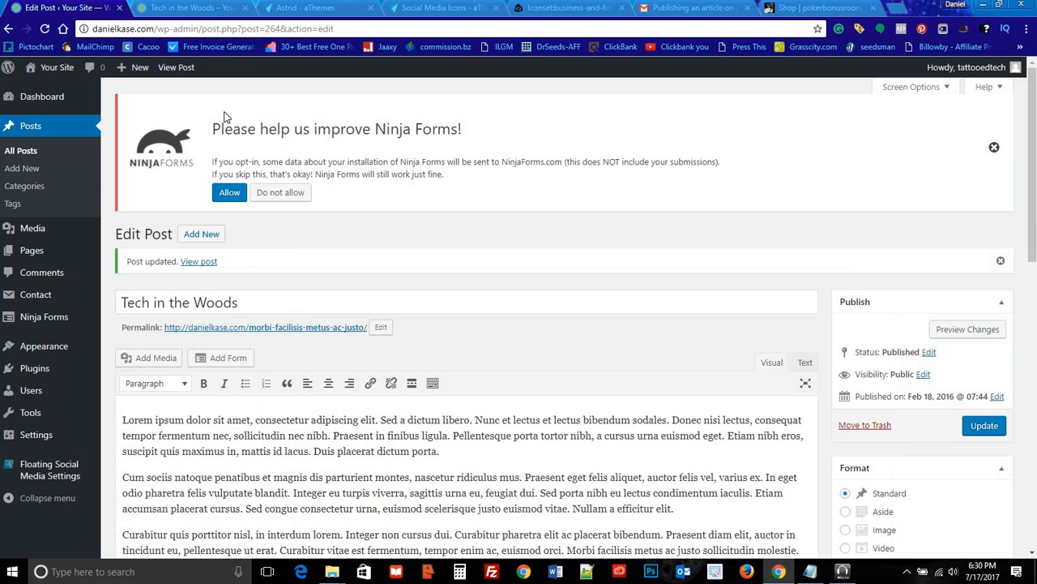
scroll(677, 340, "down", 1)
scroll(677, 340, "down", 5)
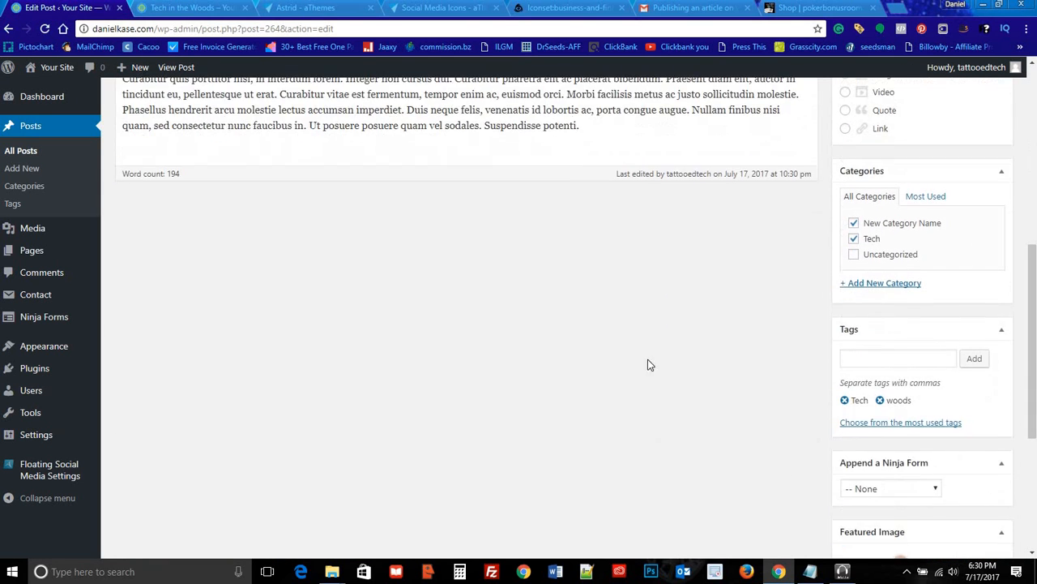
scroll(548, 346, "up", 6)
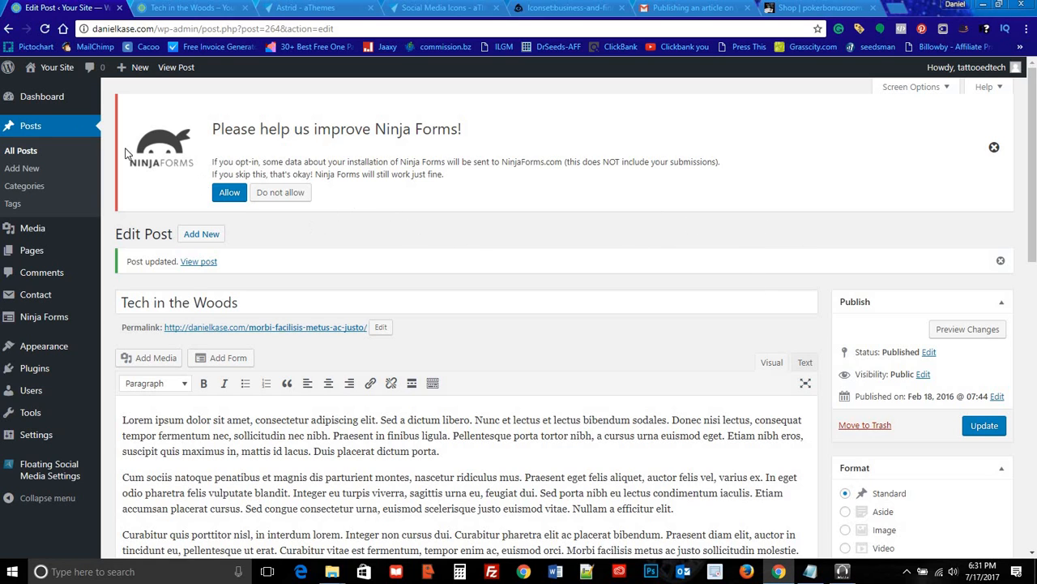
left_click(21, 153)
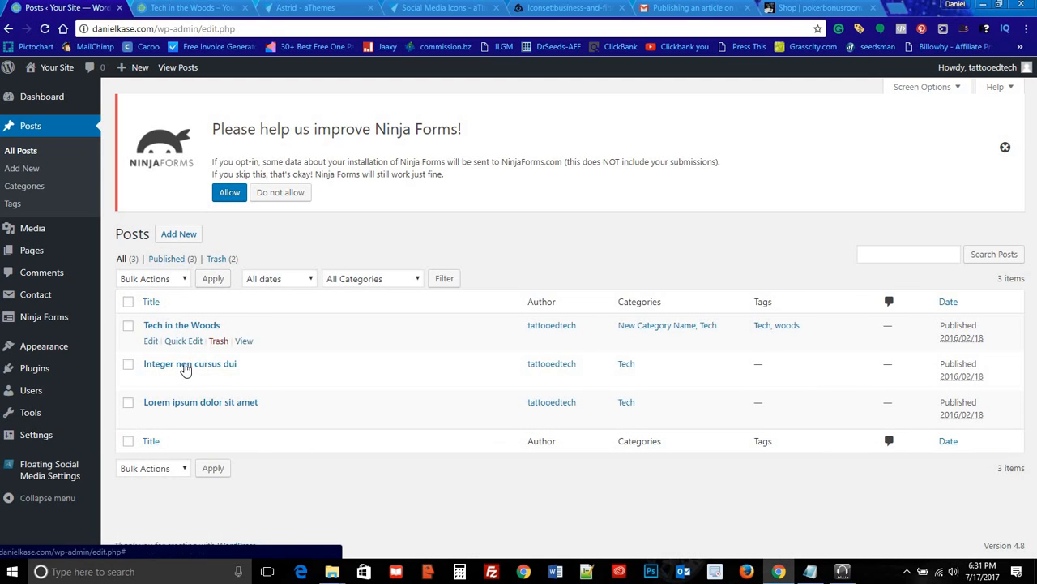
left_click(186, 365)
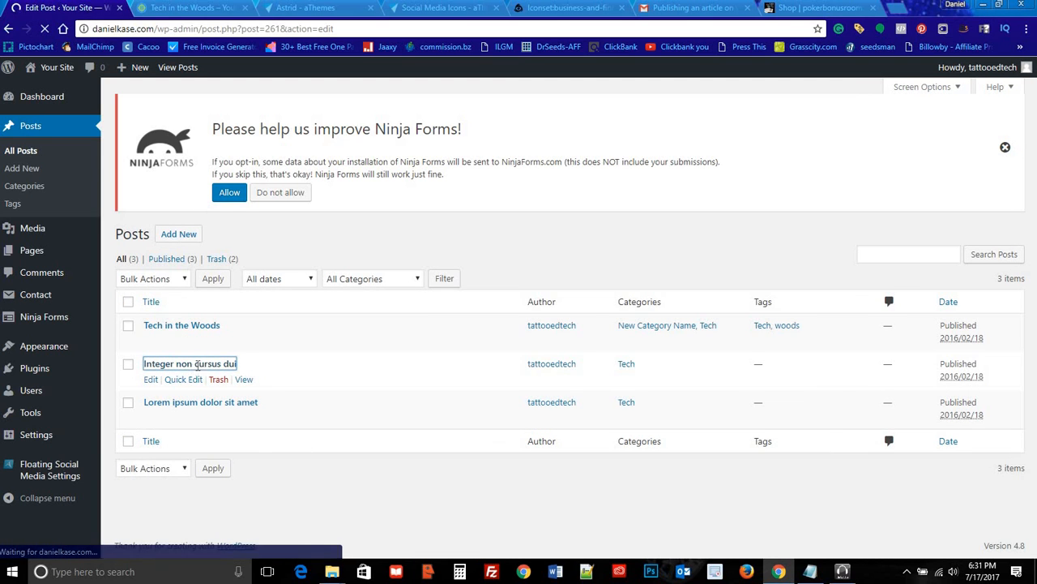
Step: Change the title of the post "Integer non cursus dui" to "Tech in the Desert"
scroll(746, 308, "down", 5)
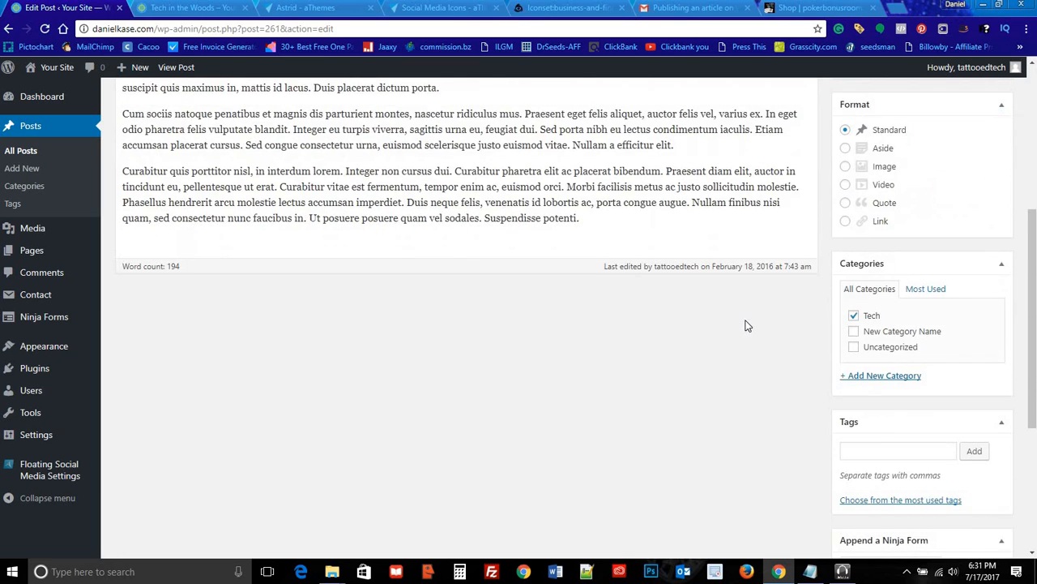
scroll(749, 325, "down", 3)
scroll(319, 220, "up", 2)
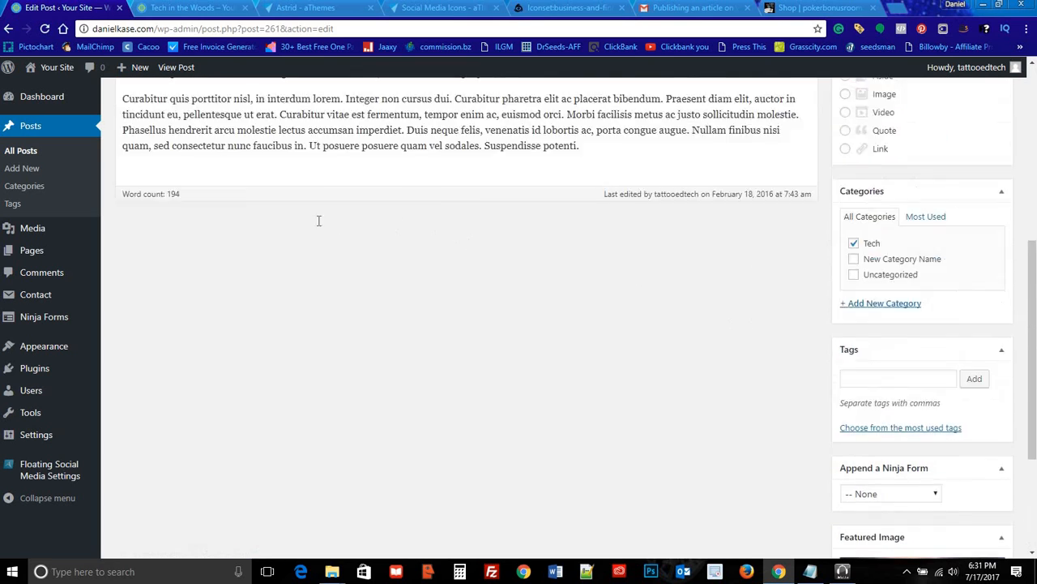
scroll(318, 220, "up", 4)
left_click_drag(268, 265, 118, 259)
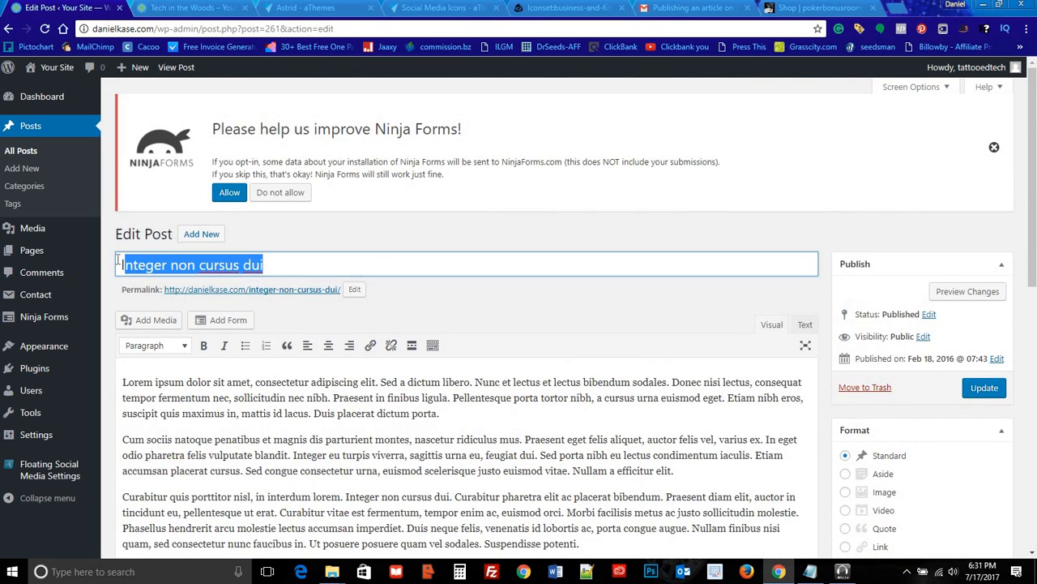
type("Tech in the Desert")
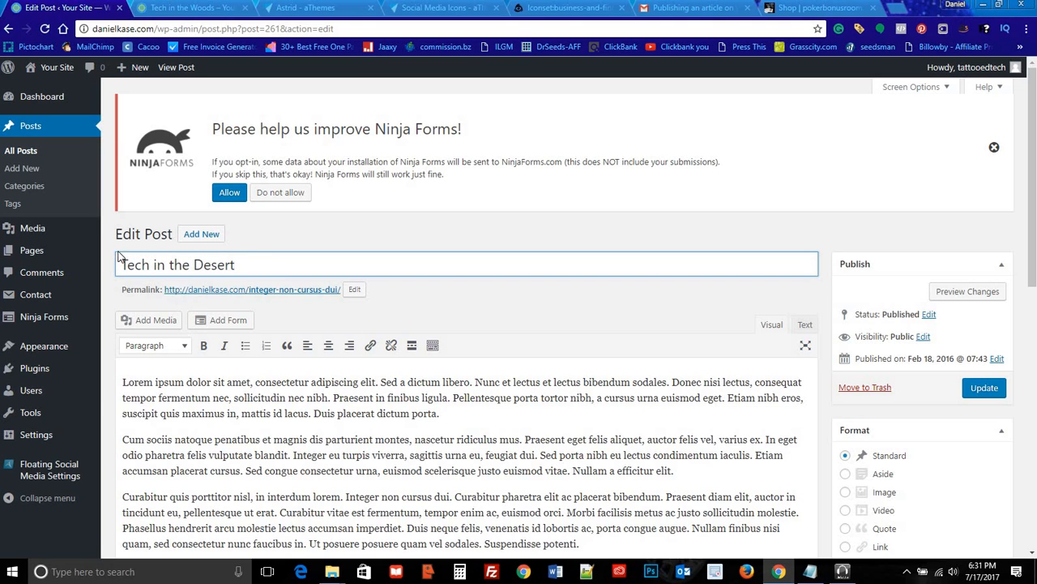
Step: Assign the category "New Category Name" to the "Tech in the Desert" post in addition to Tech, and update the post
scroll(419, 235, "down", 3)
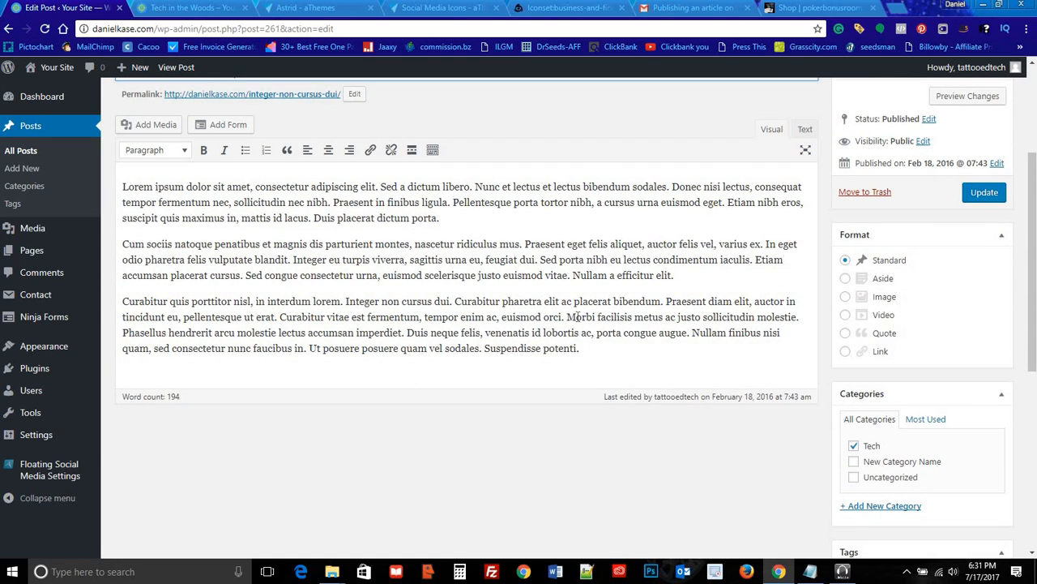
scroll(963, 298, "down", 2)
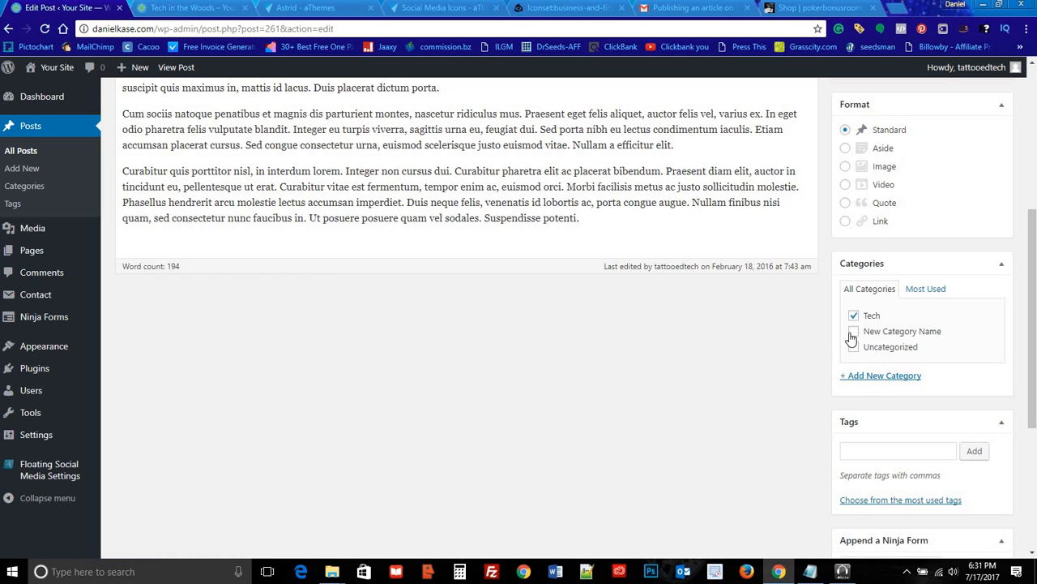
scroll(924, 338, "down", 3)
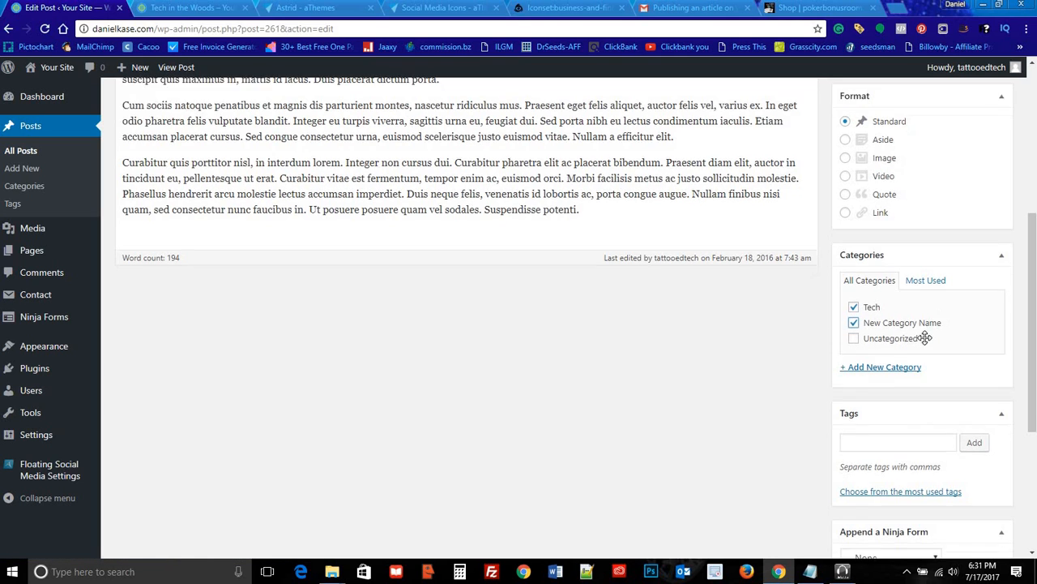
left_click(858, 255)
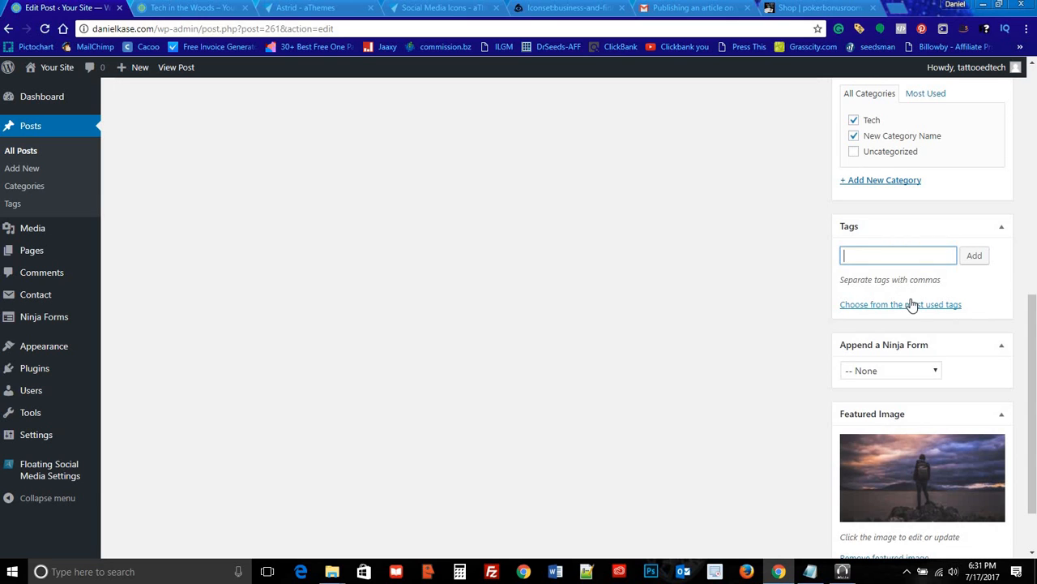
scroll(760, 305, "down", 1)
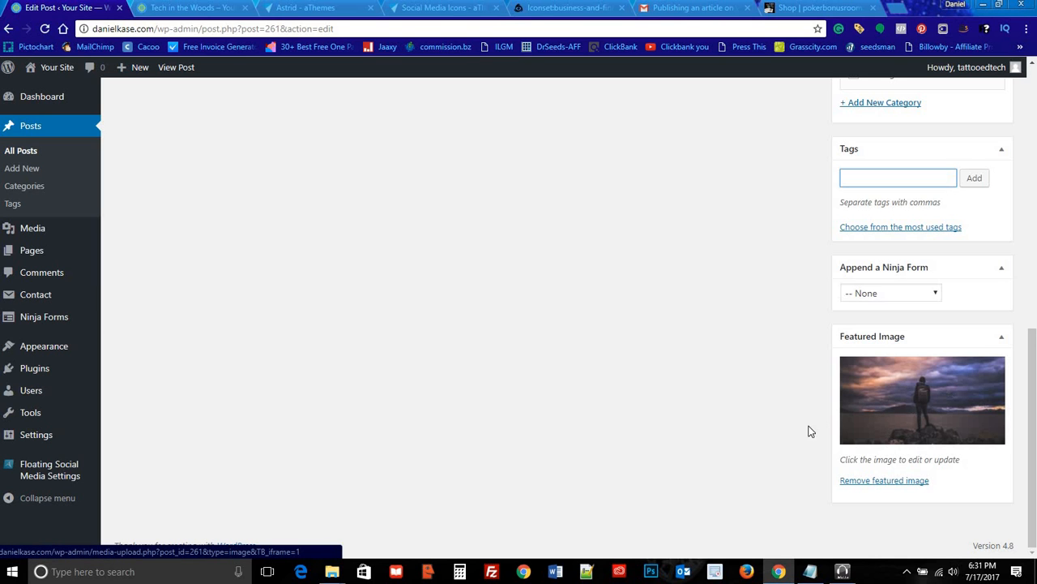
scroll(454, 339, "up", 15)
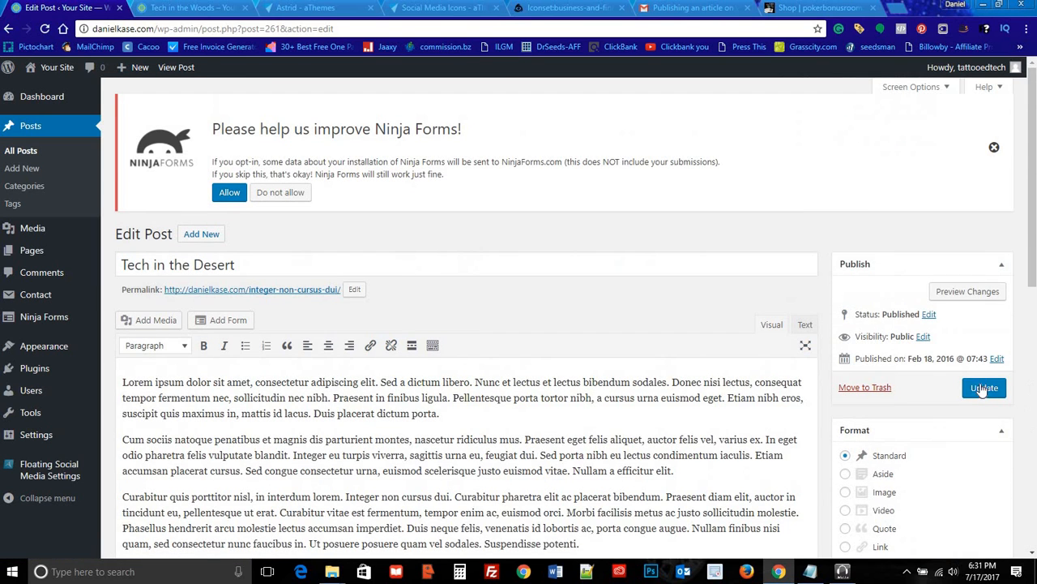
left_click(983, 388)
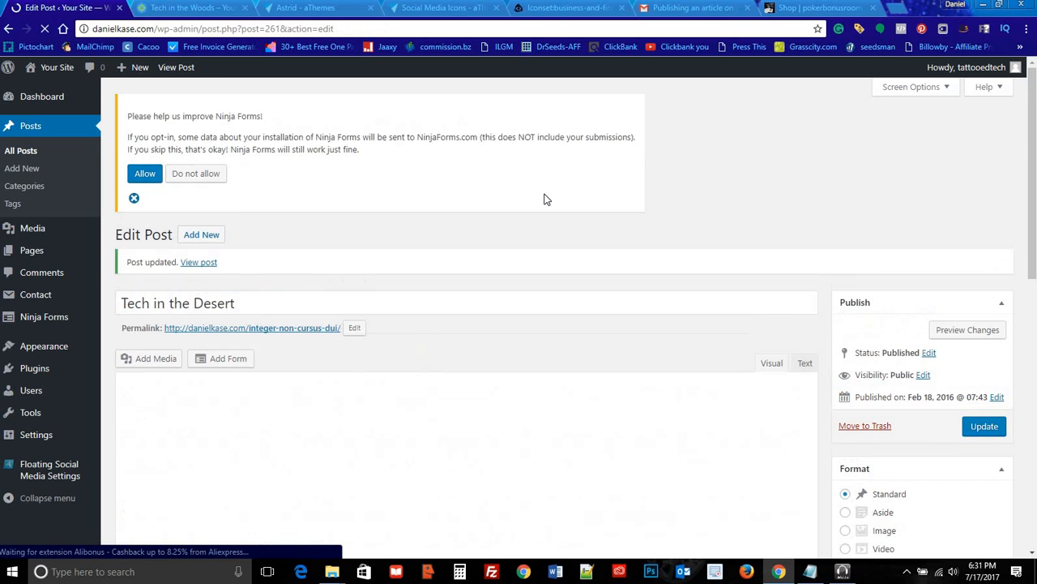
Step: Return to the list of all posts to check the titles, categories and tags
mouse_move(73, 232)
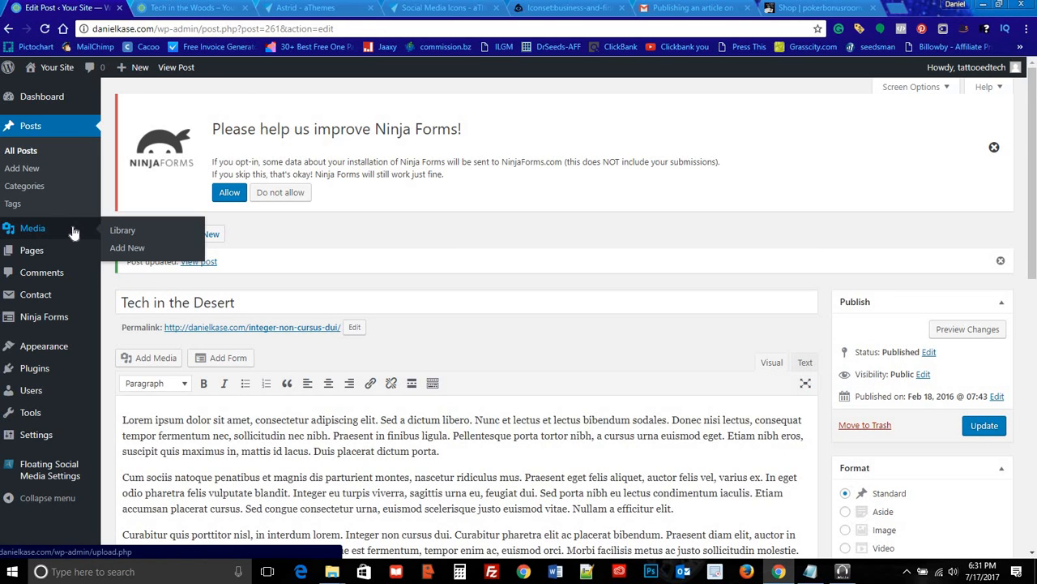
mouse_move(67, 257)
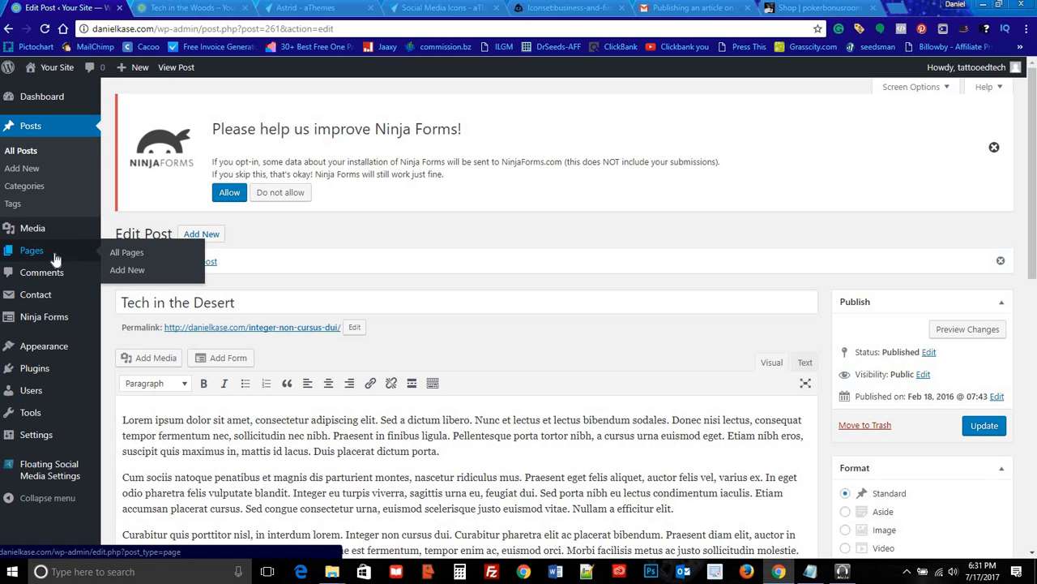
left_click(31, 151)
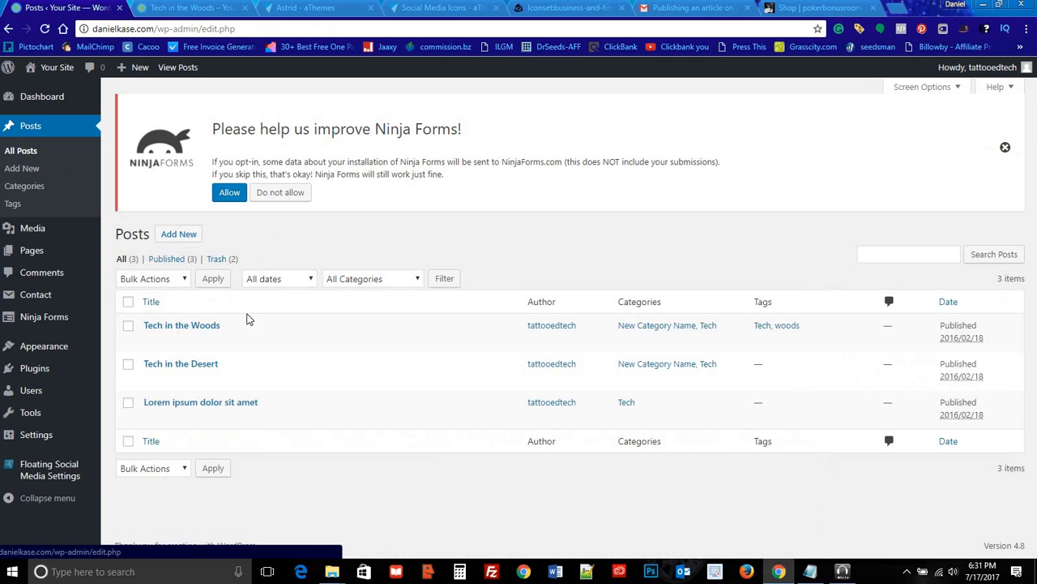
Step: Open the post "Lorem ipsum dolor sit amet" for editing and change its title to "Tectography"
left_click(202, 401)
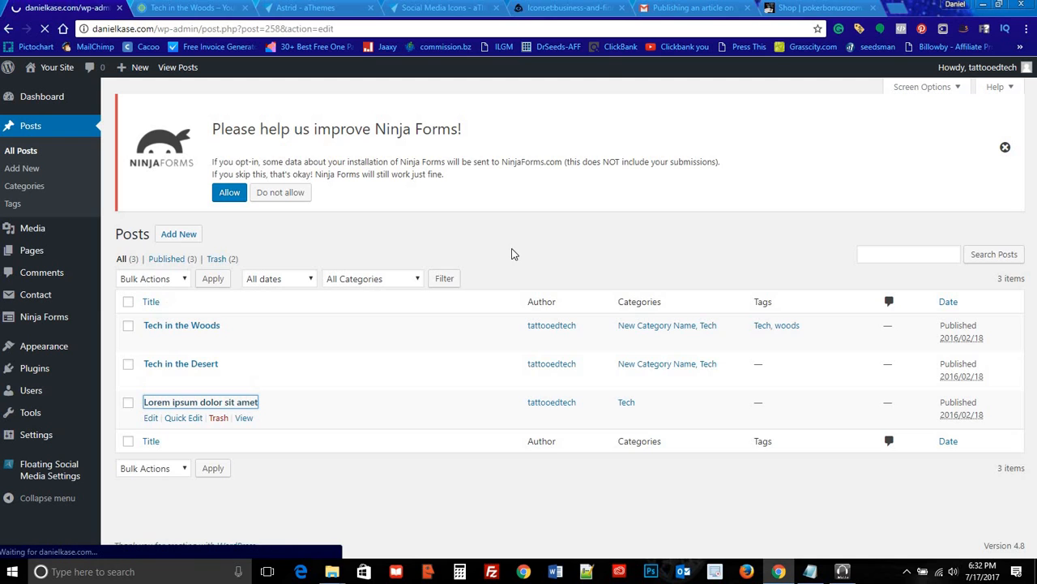
scroll(807, 268, "down", 4)
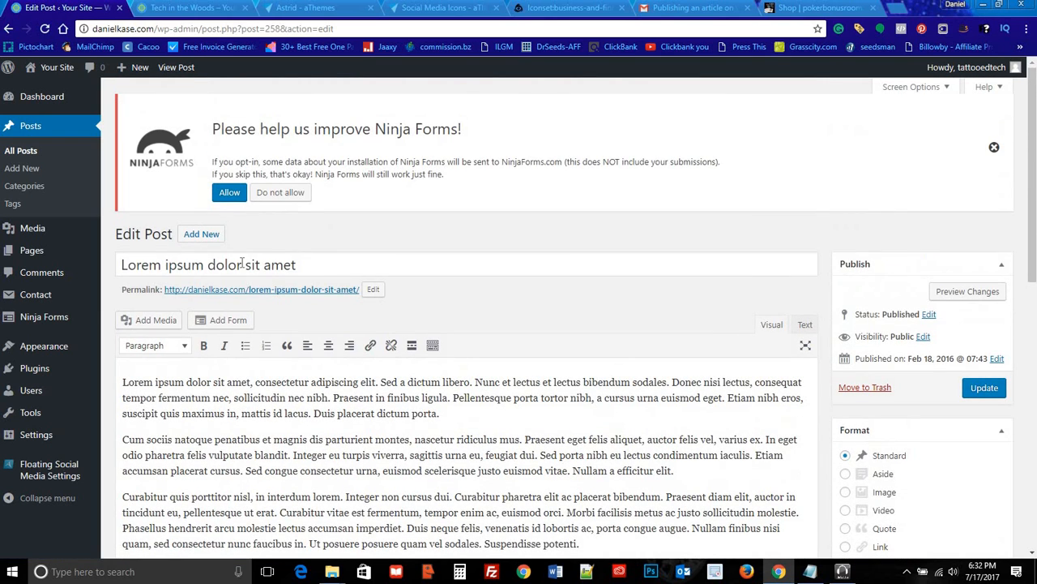
left_click_drag(297, 265, 119, 261)
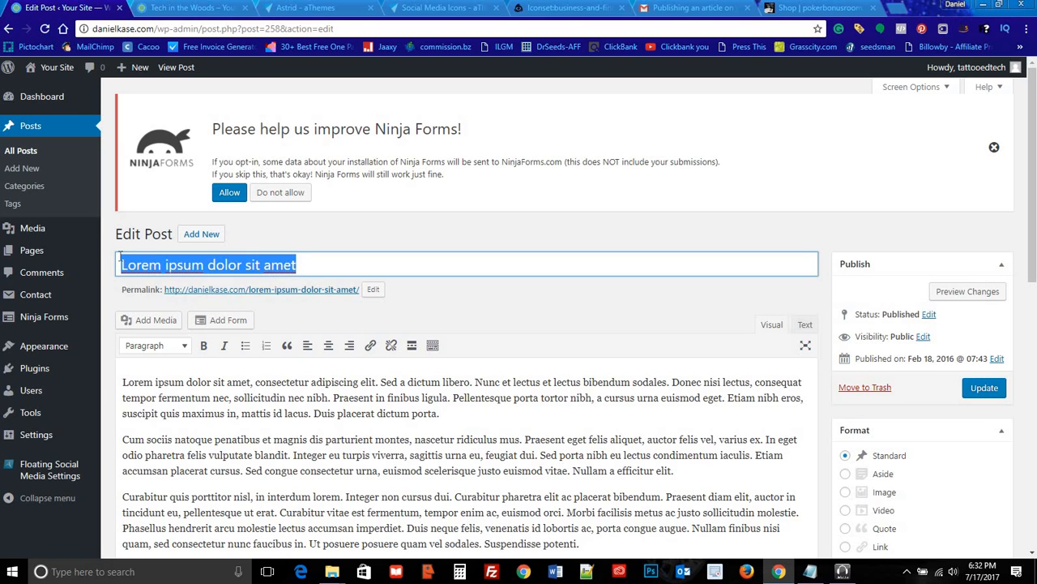
type("Tectography")
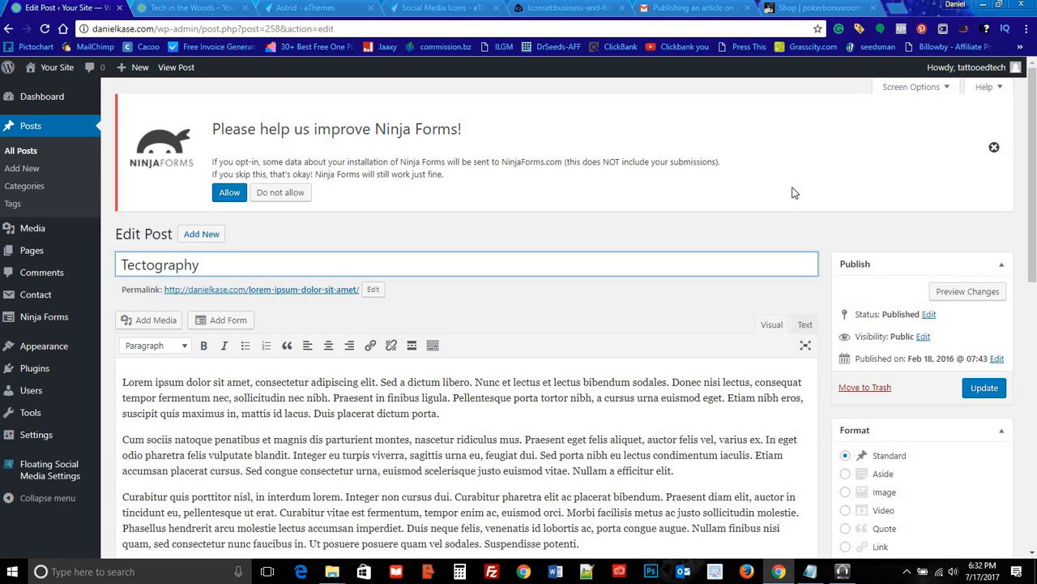
Step: Assign the category "New Category Name" to the "Tectography" post in addition to Tech, and update the post
scroll(296, 192, "down", 3)
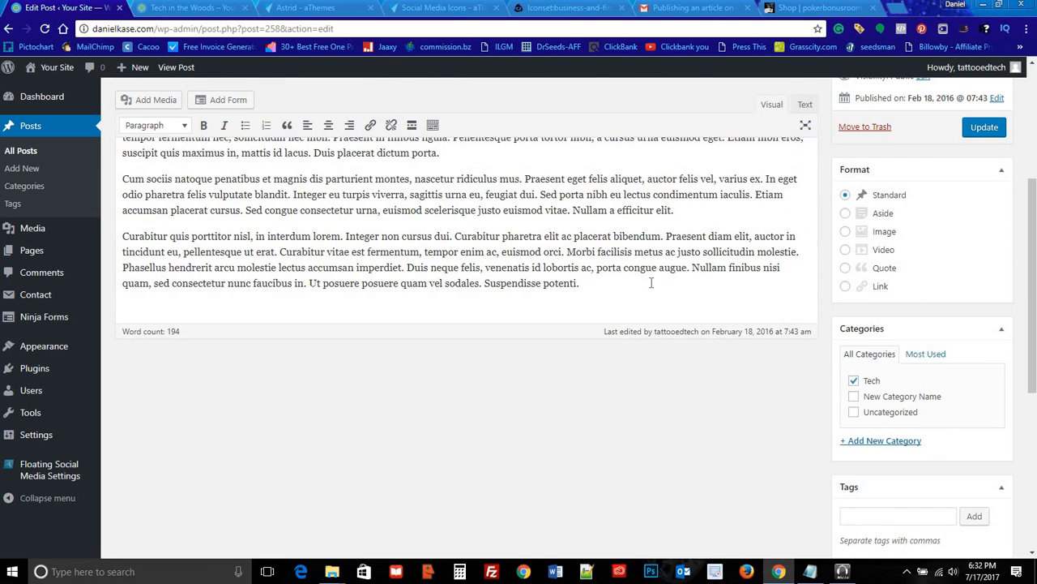
scroll(651, 283, "up", 1)
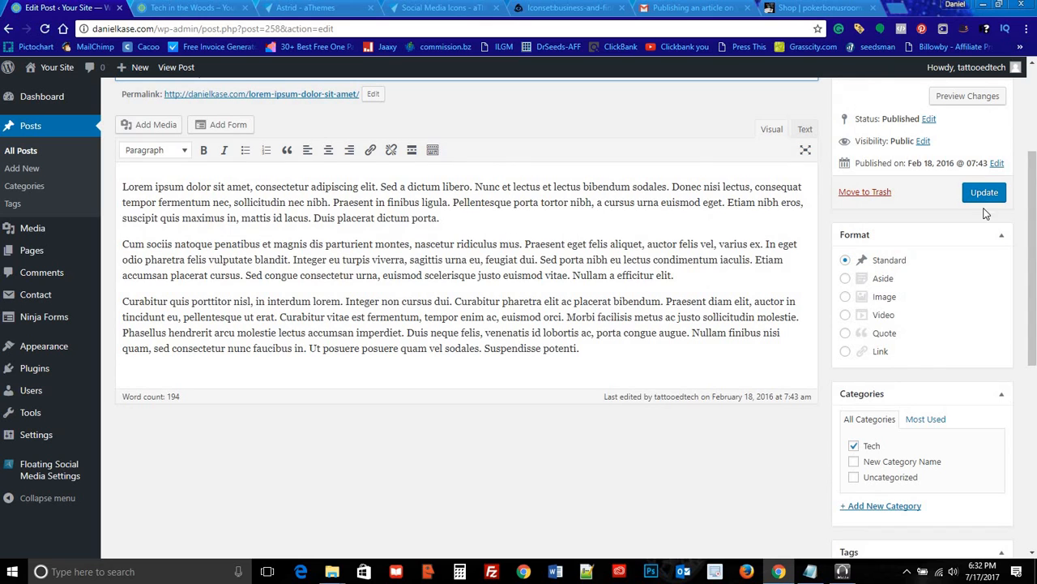
scroll(903, 393, "down", 2)
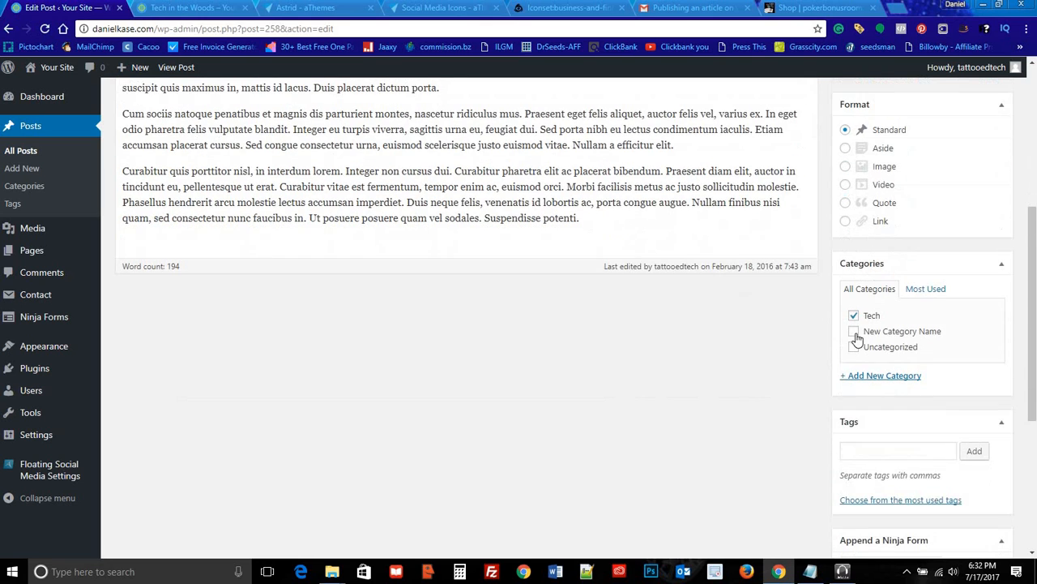
scroll(776, 392, "down", 3)
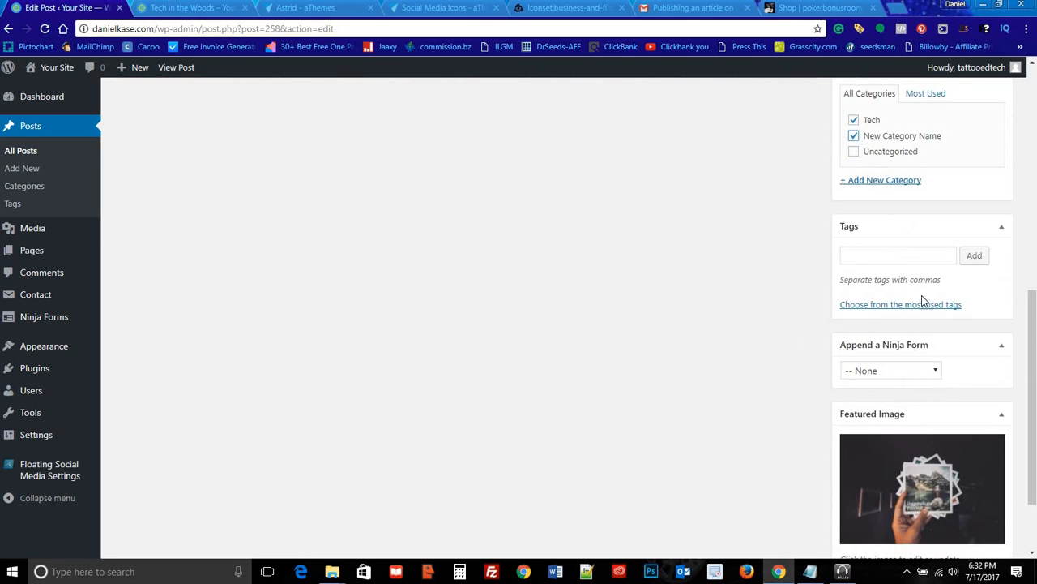
scroll(936, 278, "up", 6)
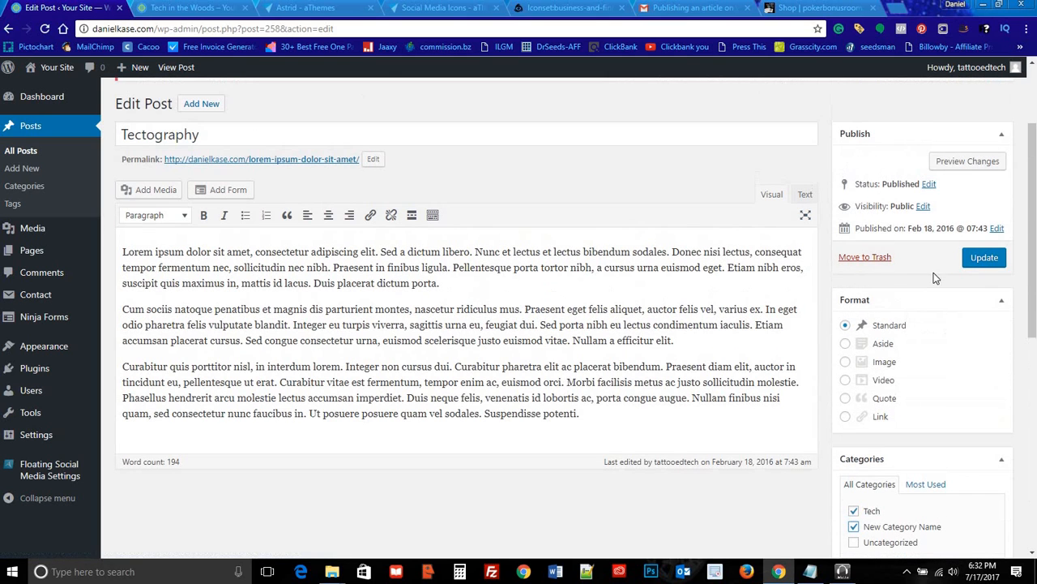
left_click(980, 259)
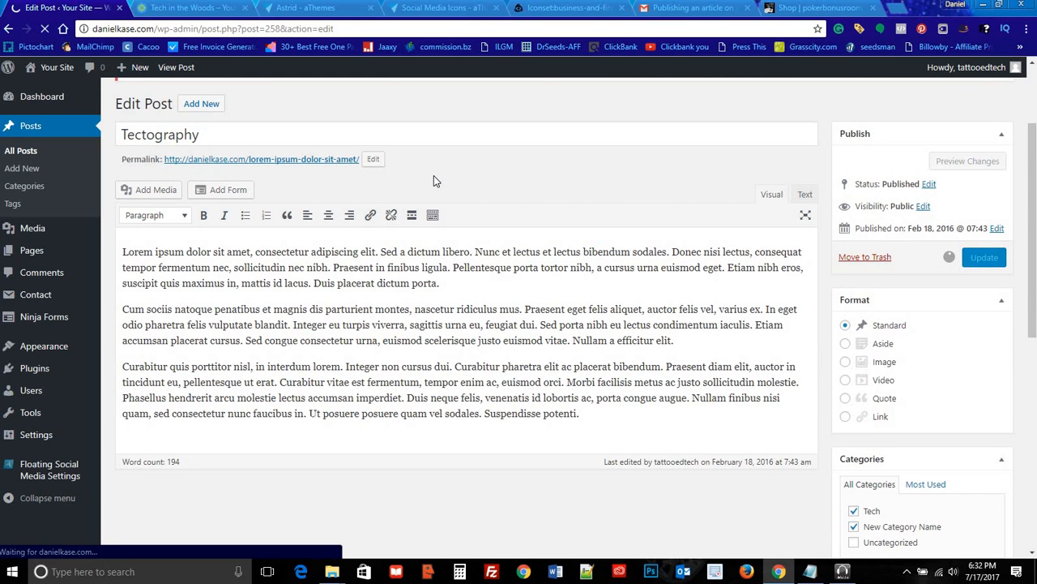
Step: Open the Blog page on the live site, reload it, and review the three posts' titles, categories, images and the footer
left_click(164, 15)
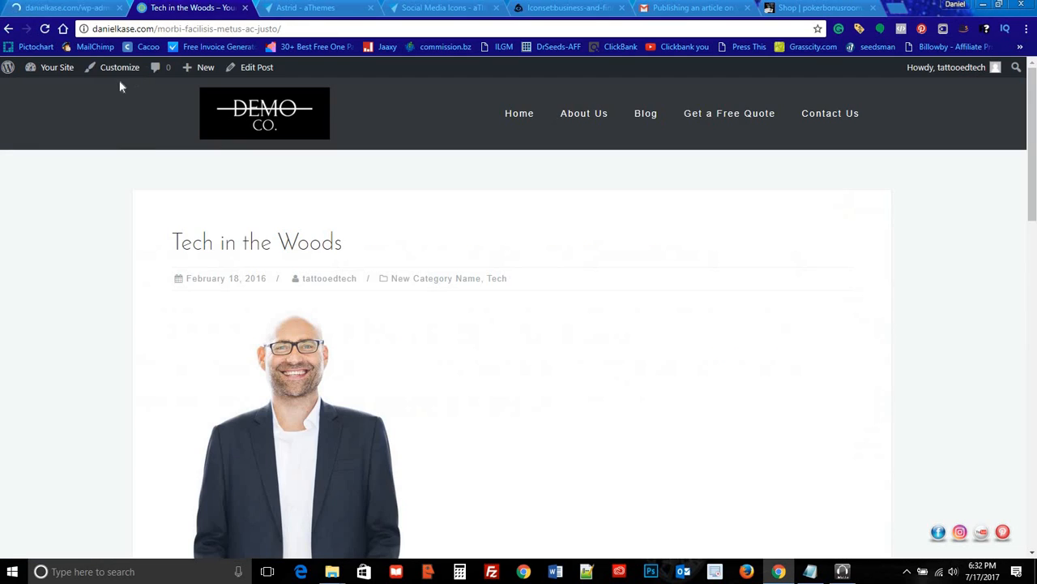
left_click(45, 29)
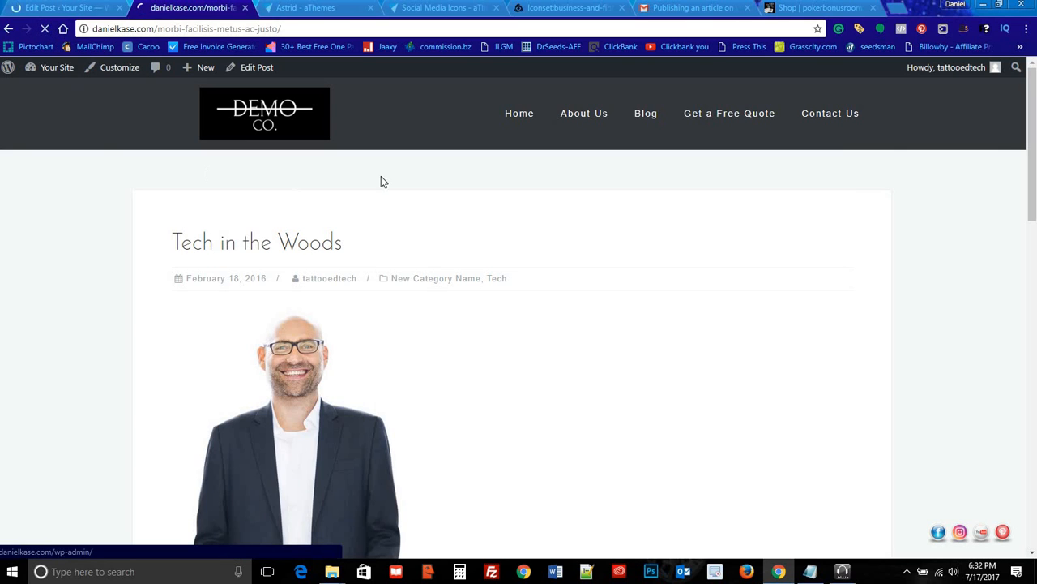
left_click(644, 116)
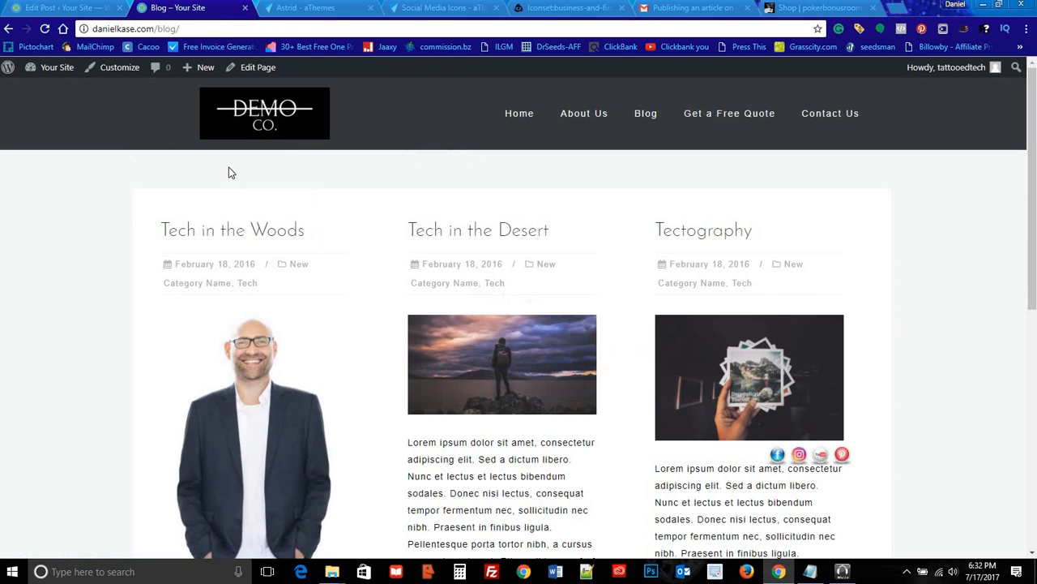
left_click(45, 28)
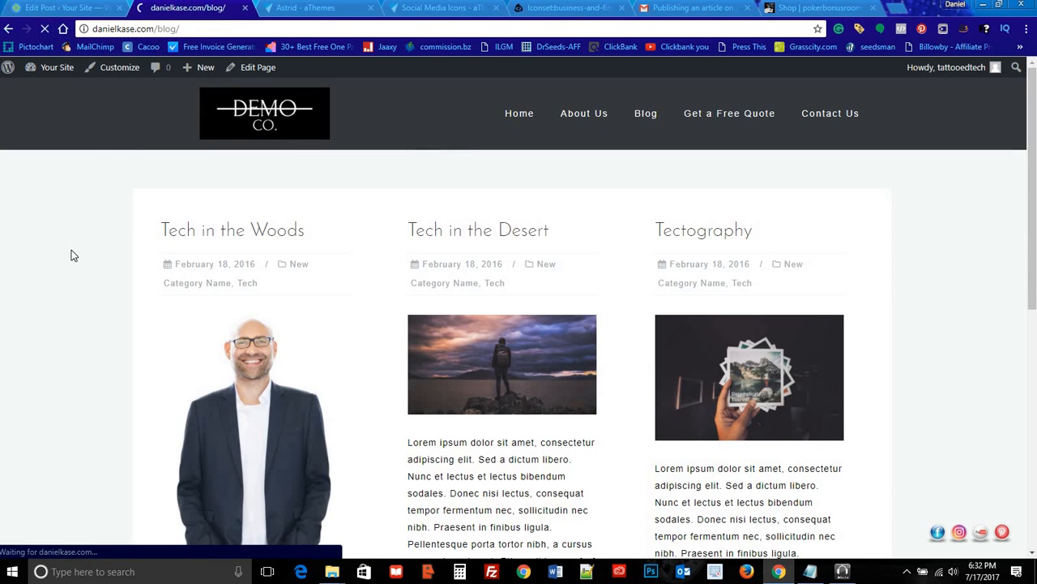
scroll(576, 292, "down", 3)
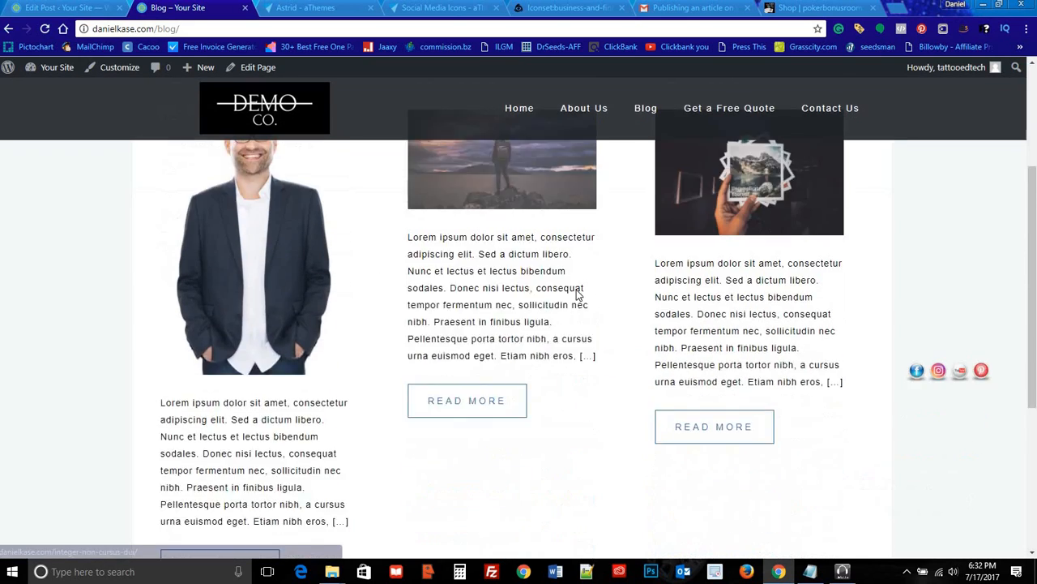
scroll(571, 298, "down", 3)
scroll(586, 301, "up", 5)
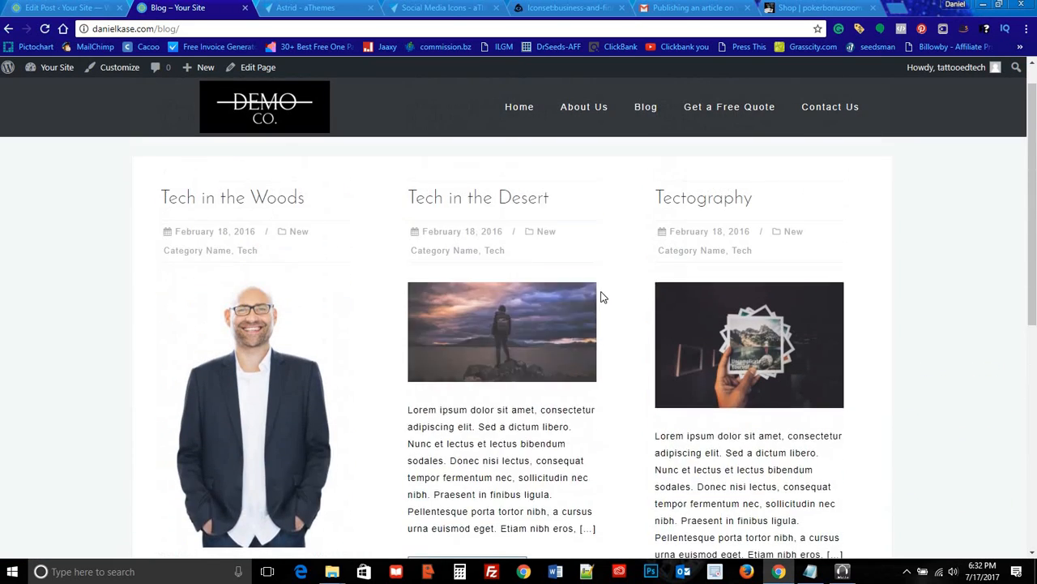
scroll(611, 250, "down", 2)
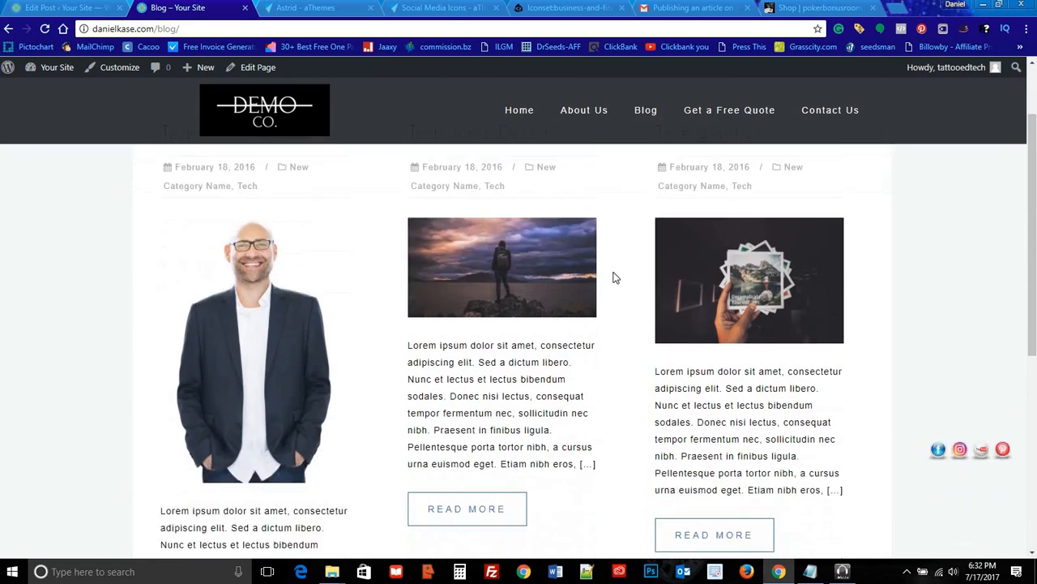
scroll(614, 279, "down", 5)
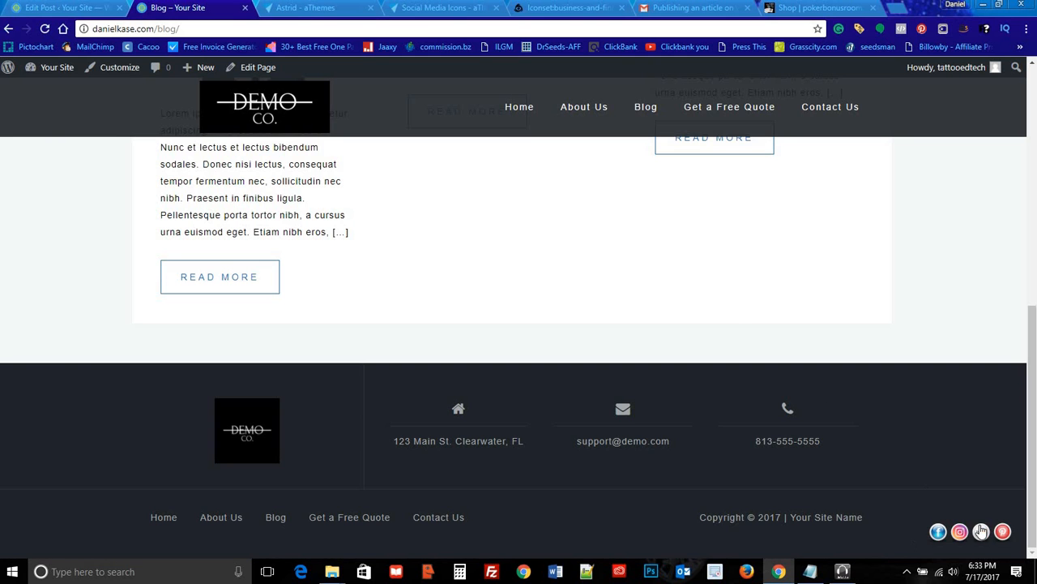
scroll(850, 424, "up", 5)
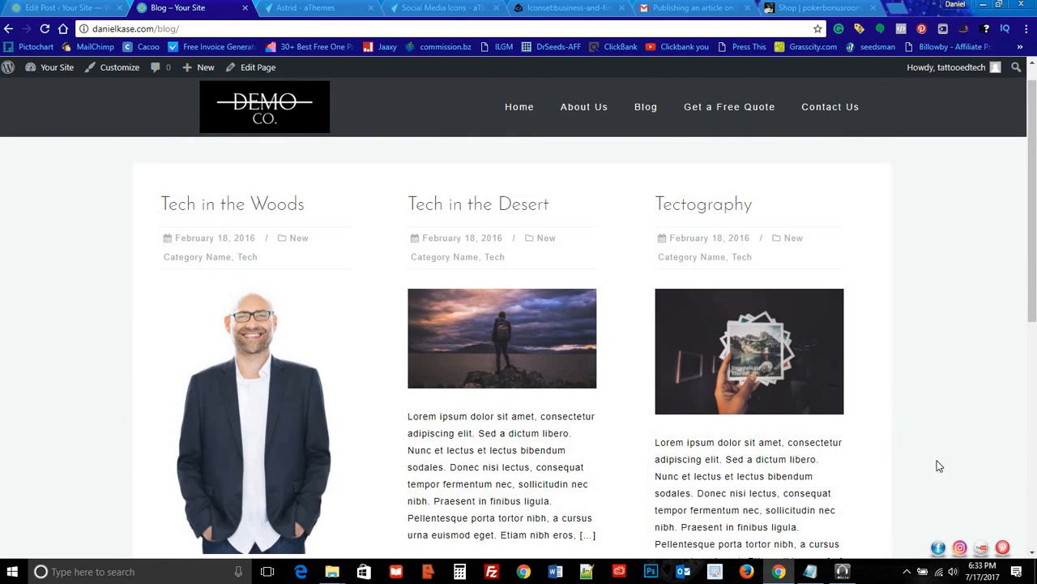
scroll(783, 212, "up", 1)
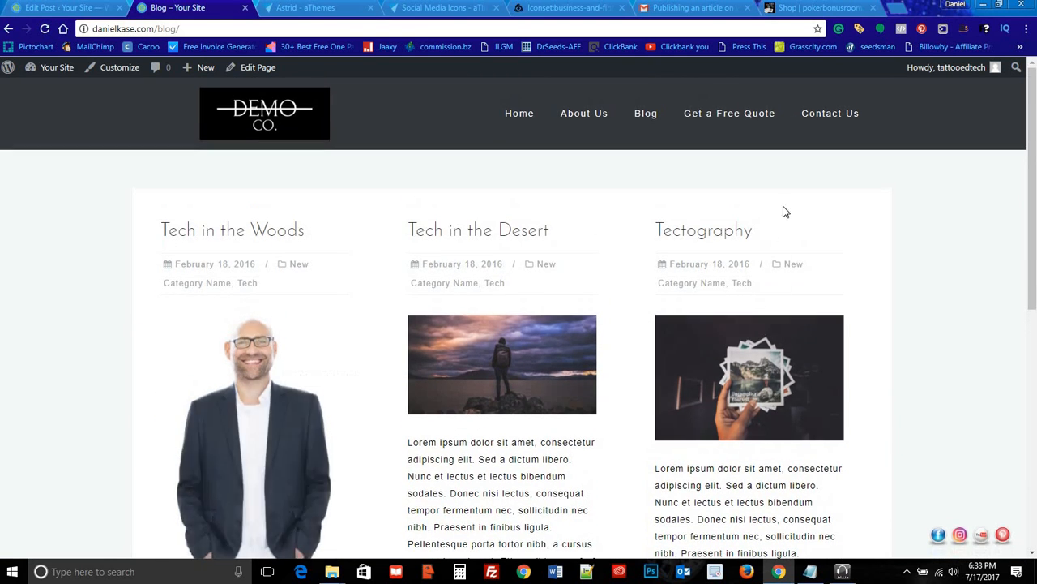
Step: Open the live site's Contact Us page and review its contact form and the sidebar's recent posts, categories and search
left_click(820, 118)
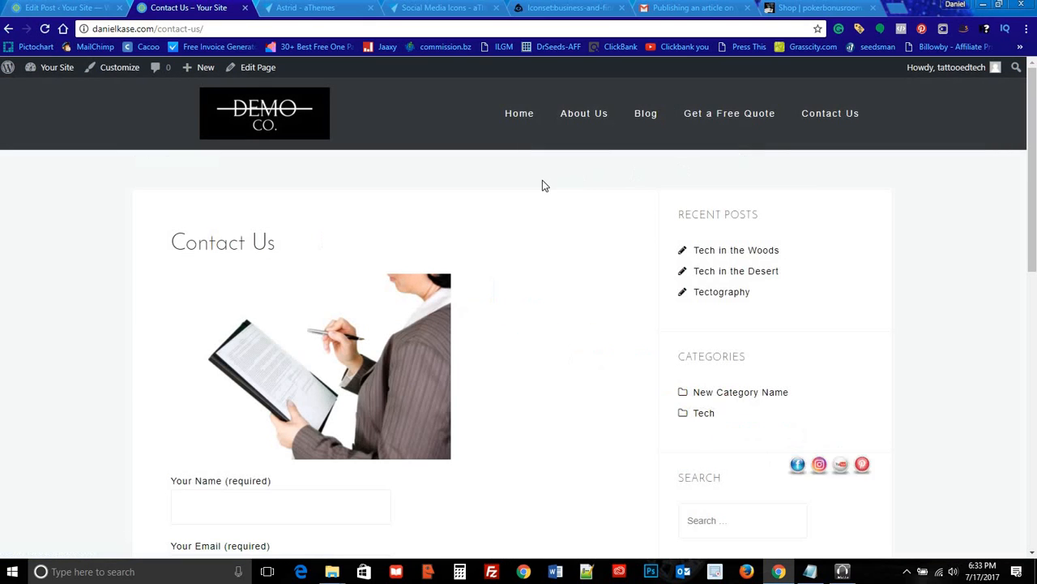
scroll(543, 190, "down", 3)
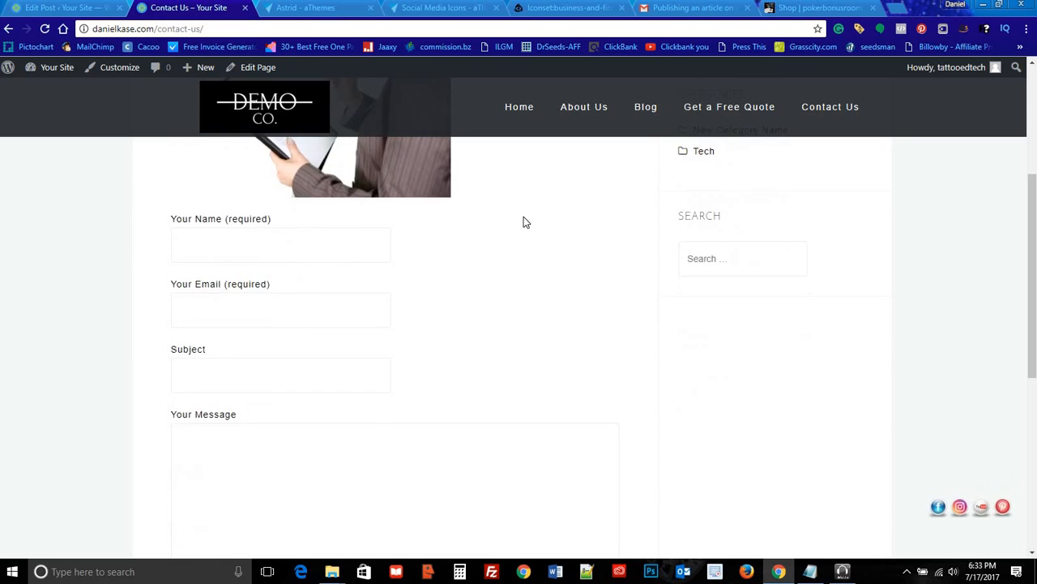
scroll(797, 236, "up", 3)
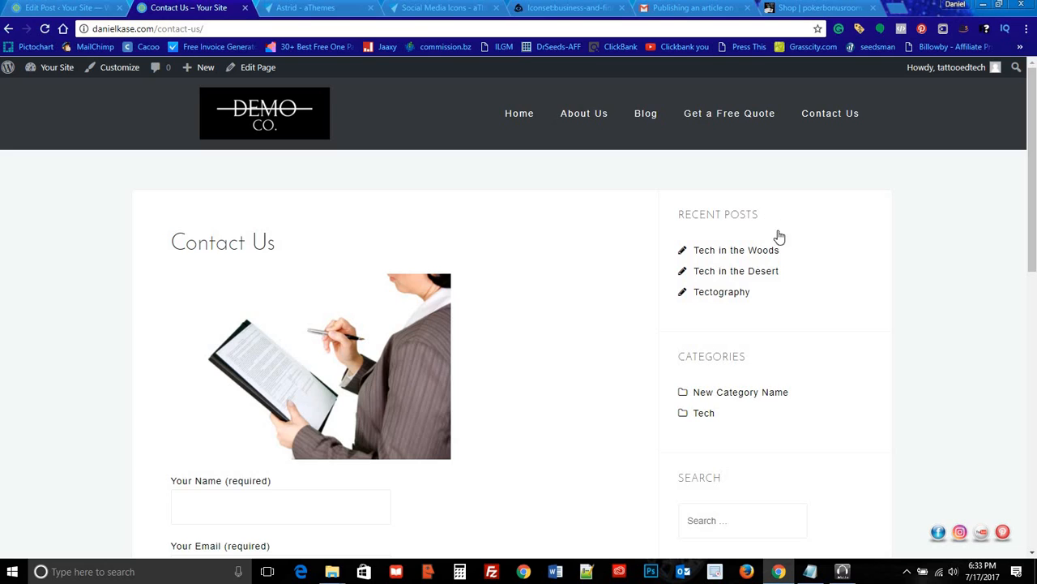
scroll(782, 237, "down", 3)
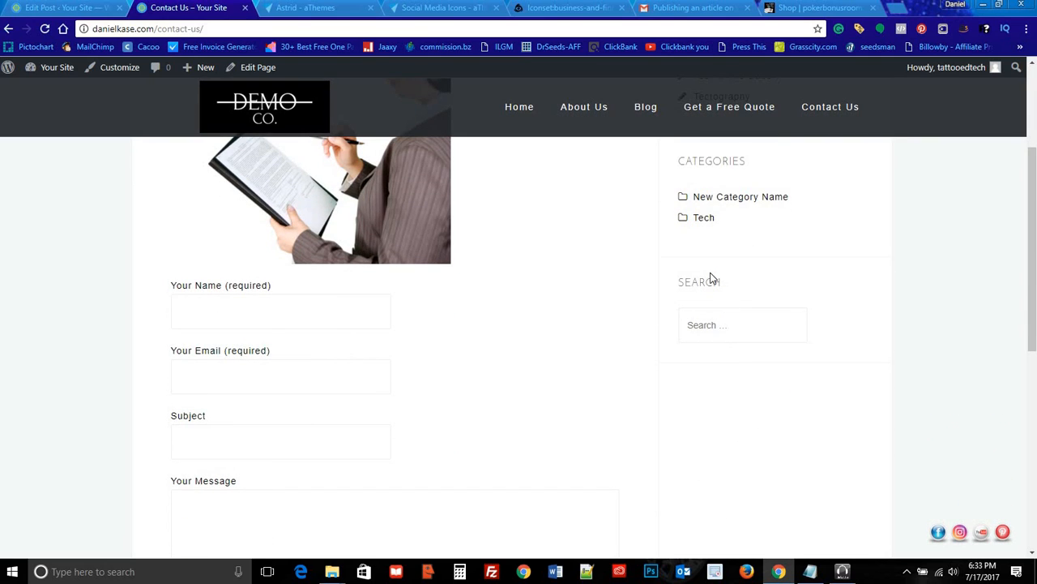
left_click(292, 319)
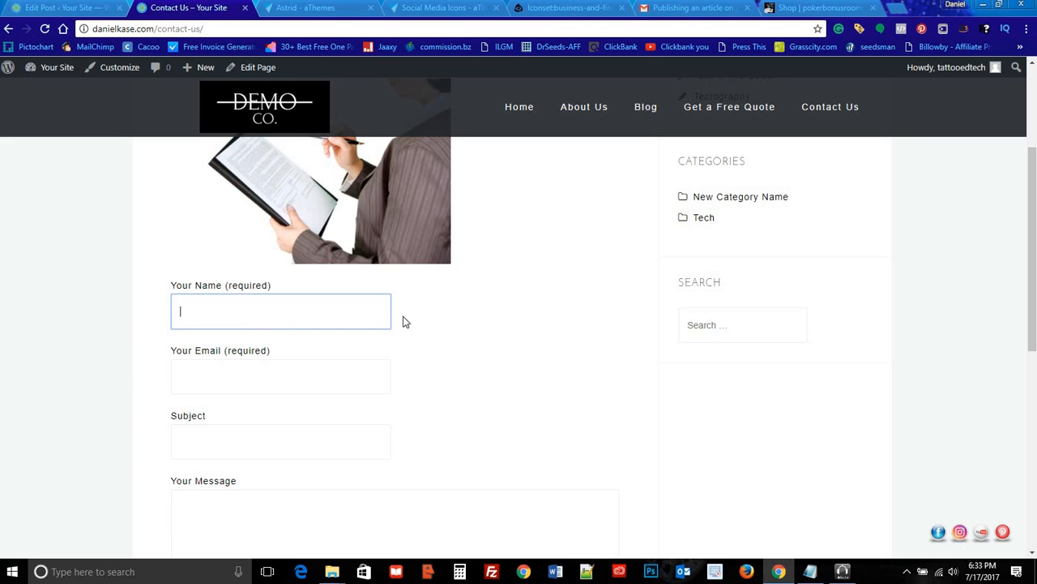
scroll(501, 298, "down", 2)
scroll(506, 295, "up", 5)
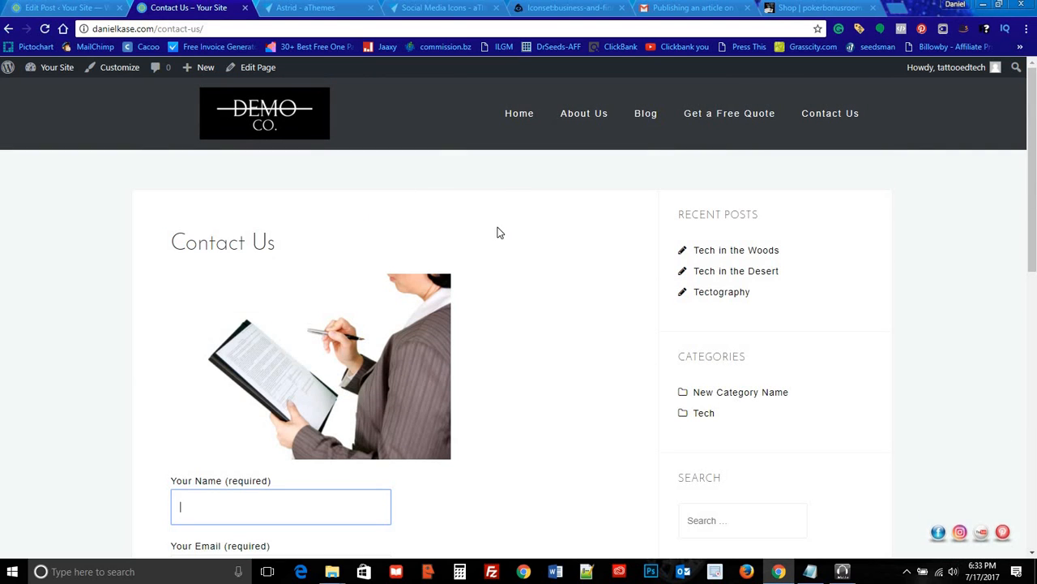
Step: Review the quote request form on the live Get a Free Quote page down to the footer, and return to the Blog page
left_click(735, 121)
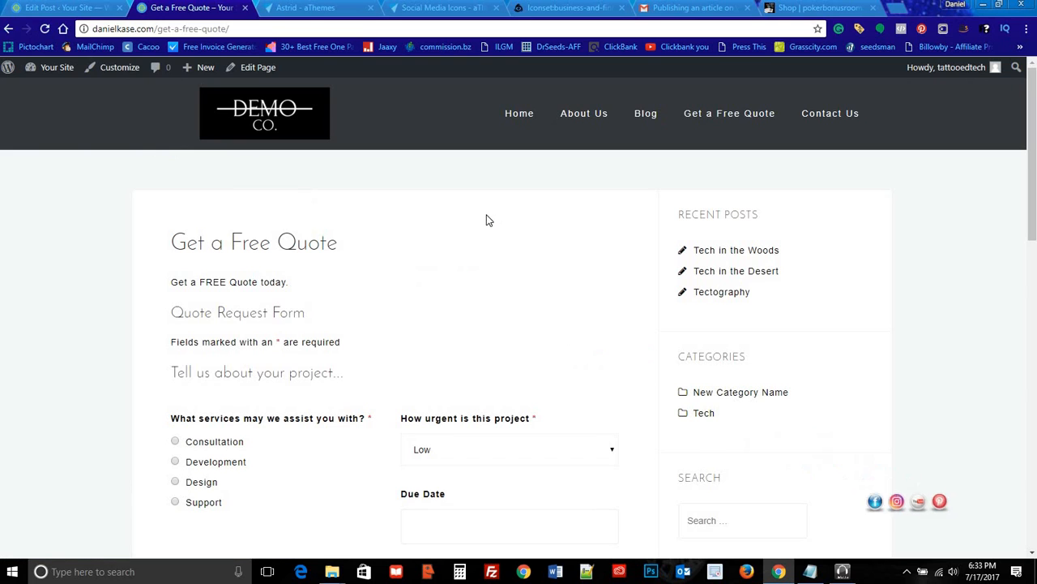
scroll(435, 229, "down", 3)
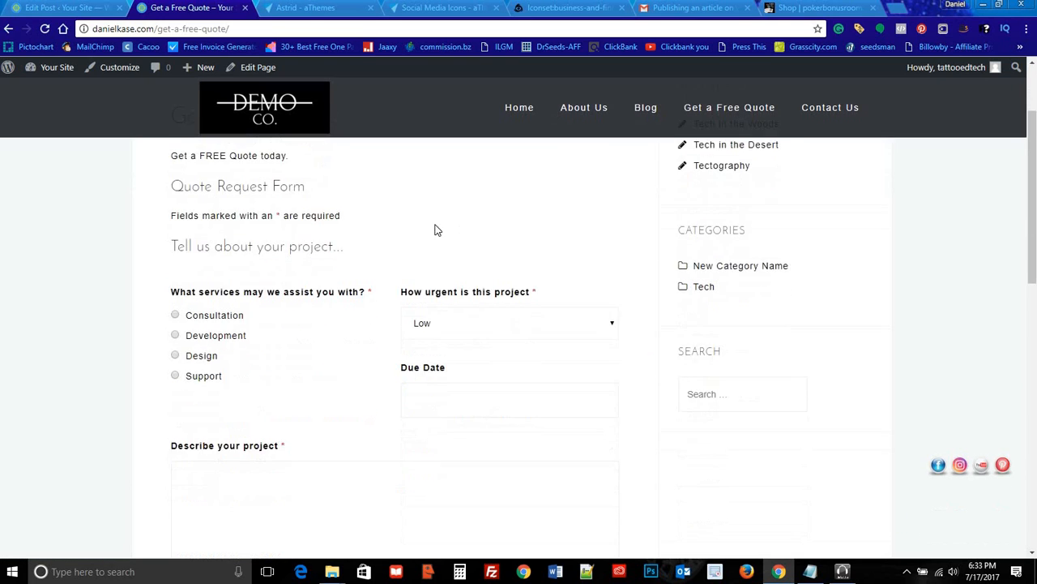
scroll(354, 257, "up", 1)
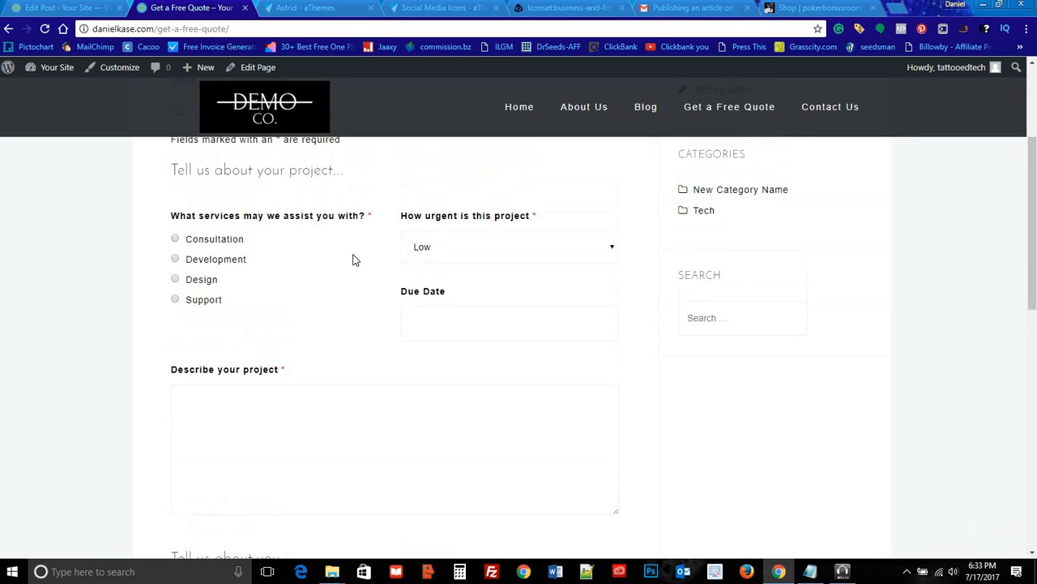
scroll(313, 280, "down", 2)
scroll(359, 293, "down", 2)
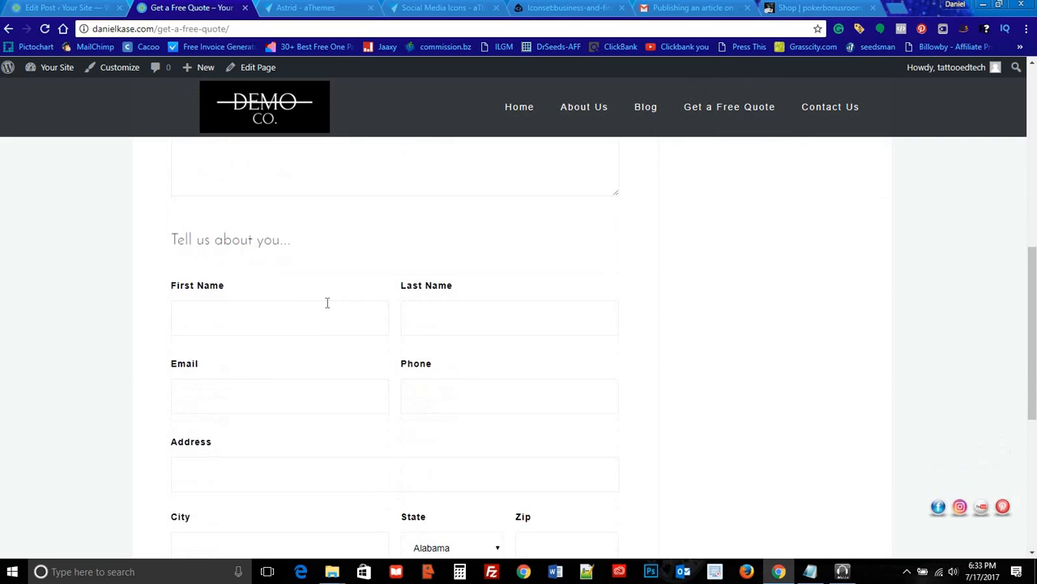
scroll(405, 291, "down", 2)
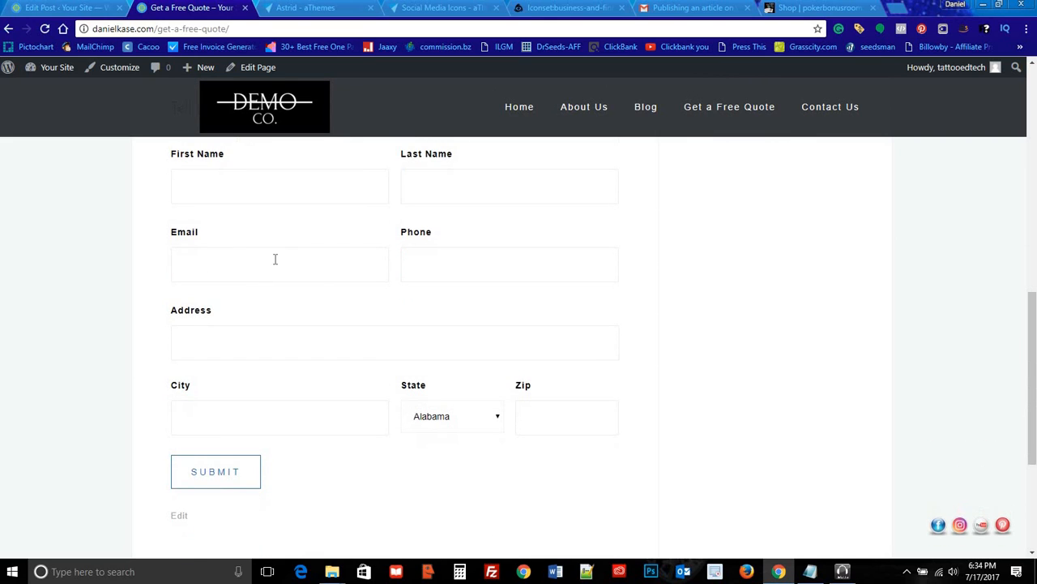
left_click(301, 265)
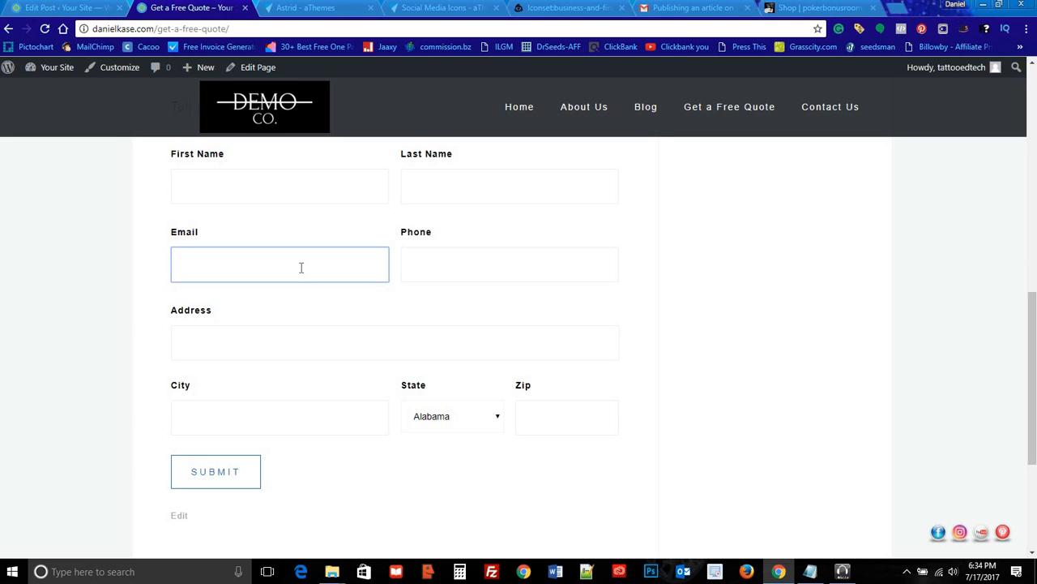
scroll(299, 271, "down", 3)
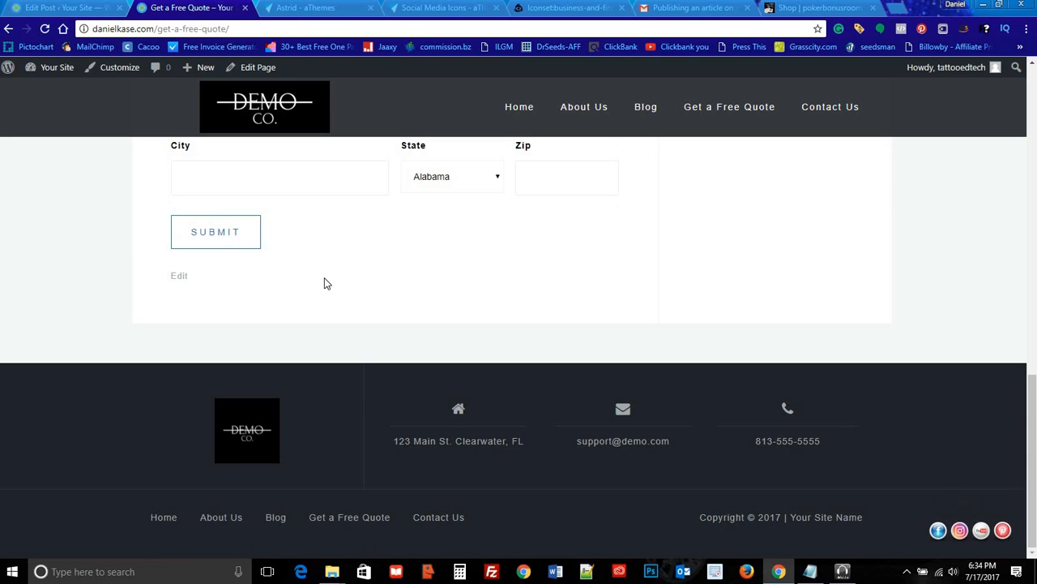
scroll(324, 283, "up", 10)
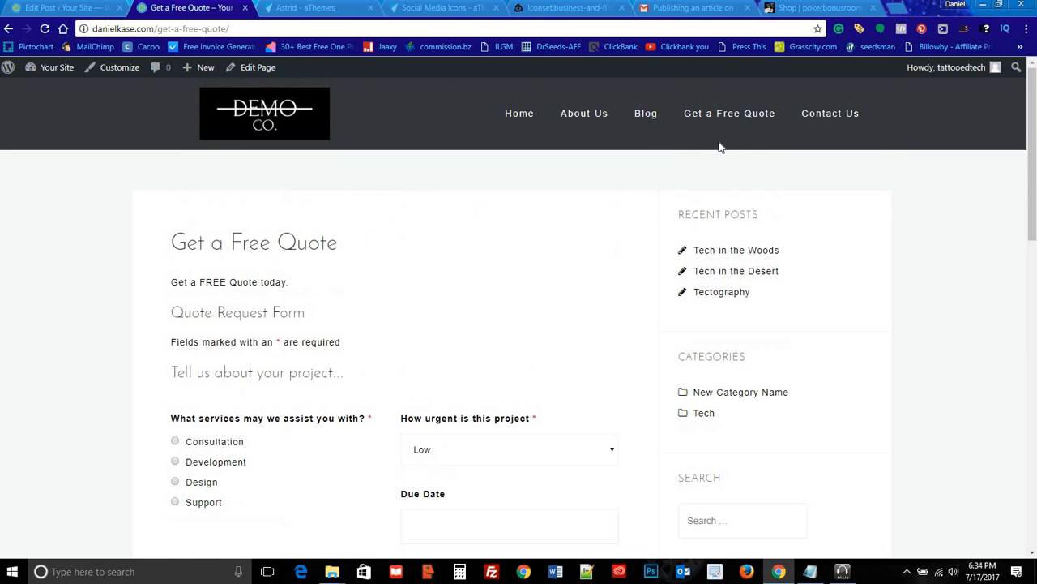
left_click(646, 117)
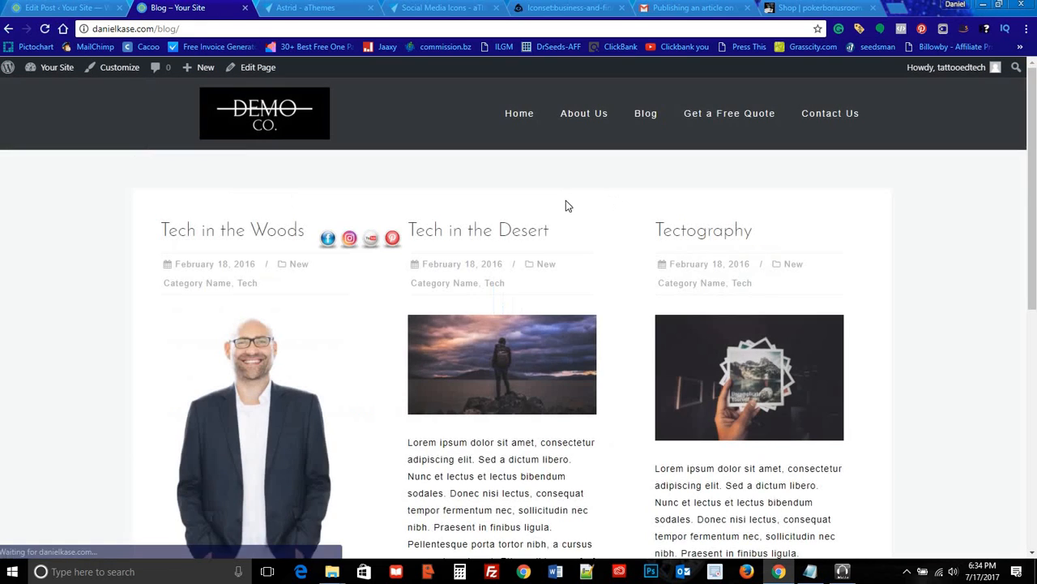
Step: Review the live Blog page down to its footer, and check the About Us page's photo, text, sidebar and footer
scroll(567, 204, "down", 8)
scroll(604, 247, "up", 8)
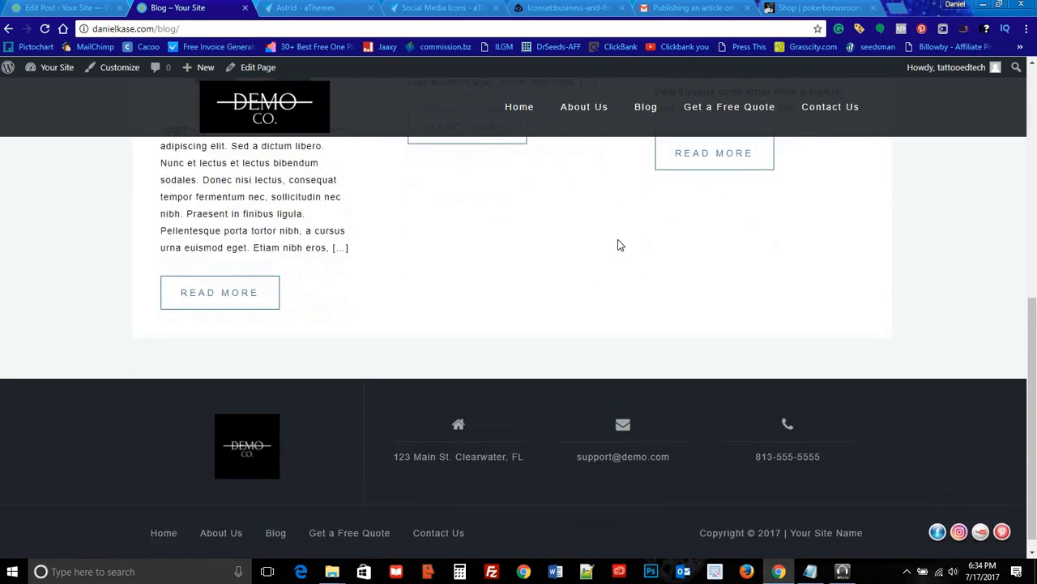
left_click(581, 114)
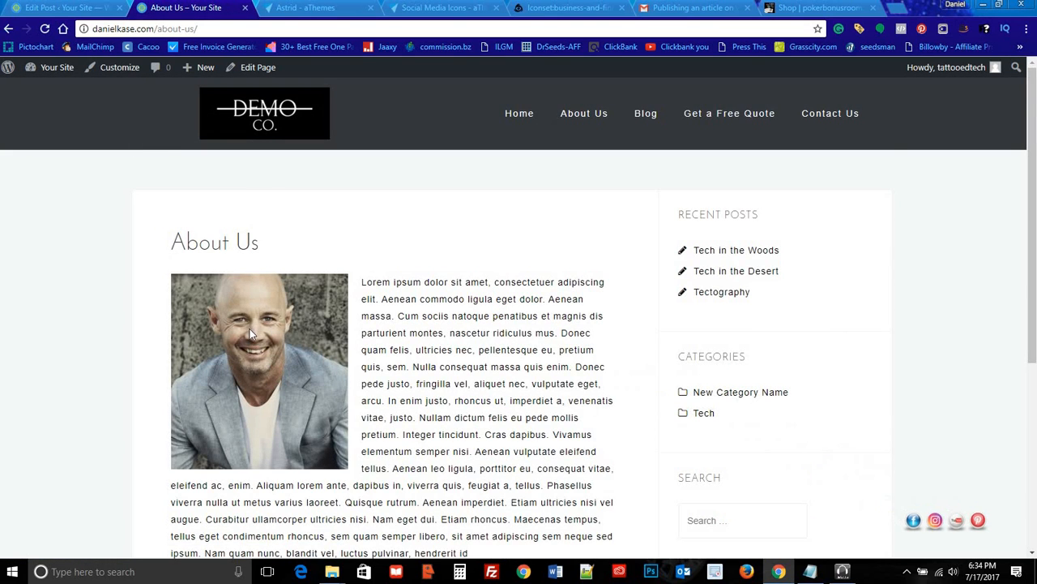
scroll(282, 259, "down", 2)
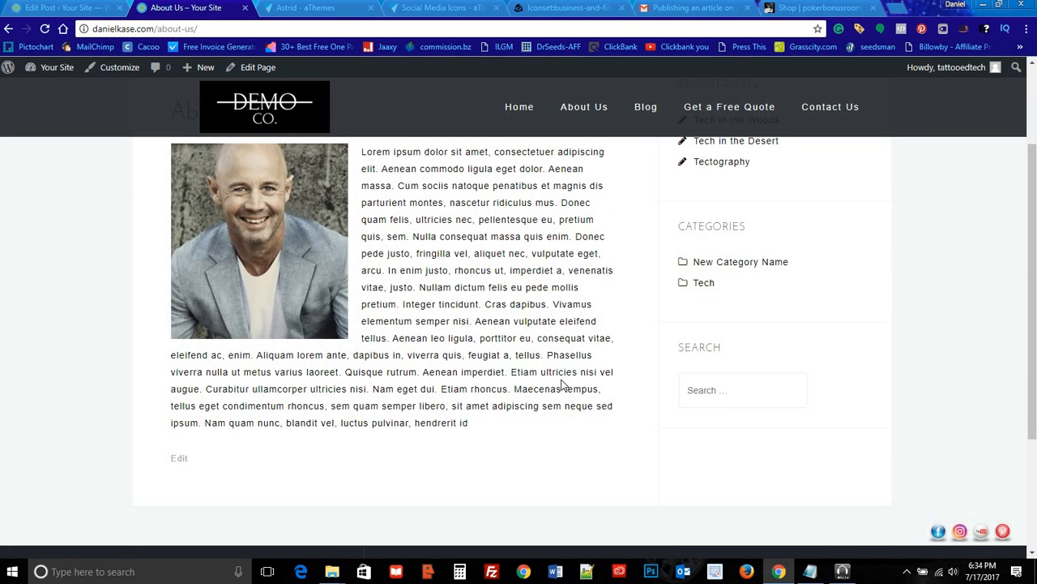
scroll(462, 406, "down", 3)
scroll(475, 384, "up", 5)
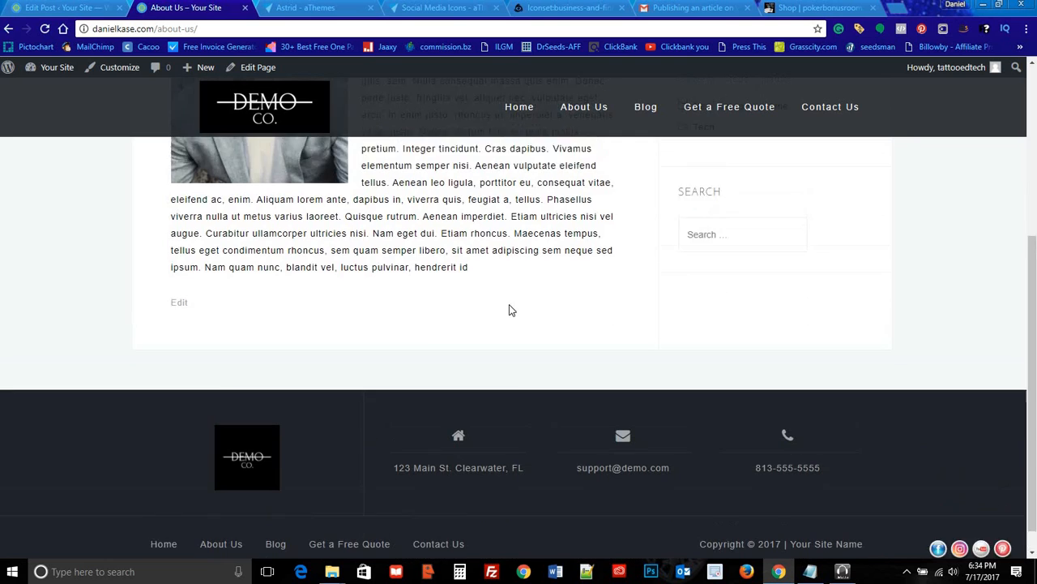
Step: Open the live Home page and review the "Business Web Design" header and the Our Services section
left_click(527, 117)
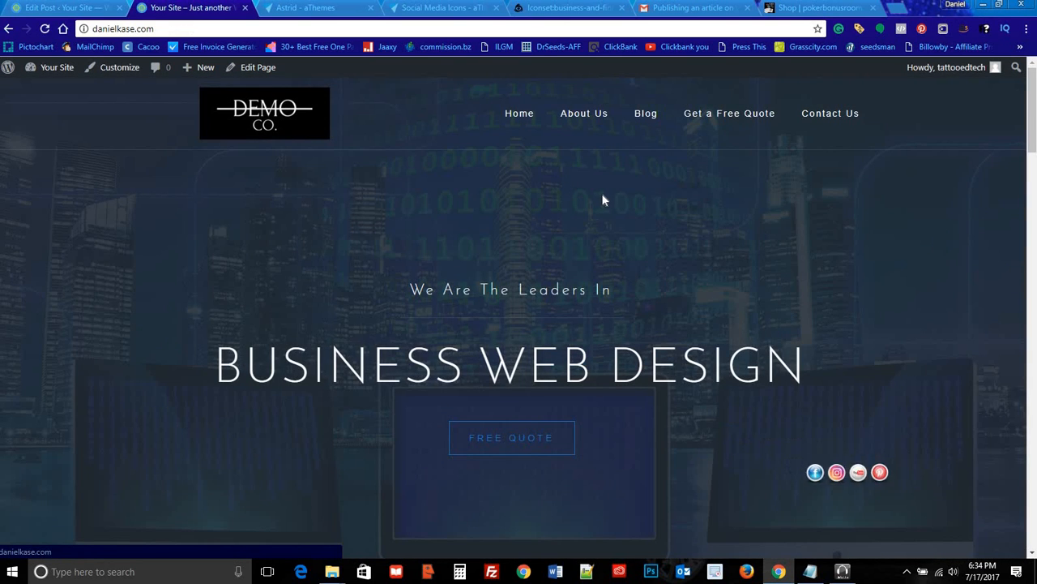
scroll(693, 197, "down", 1)
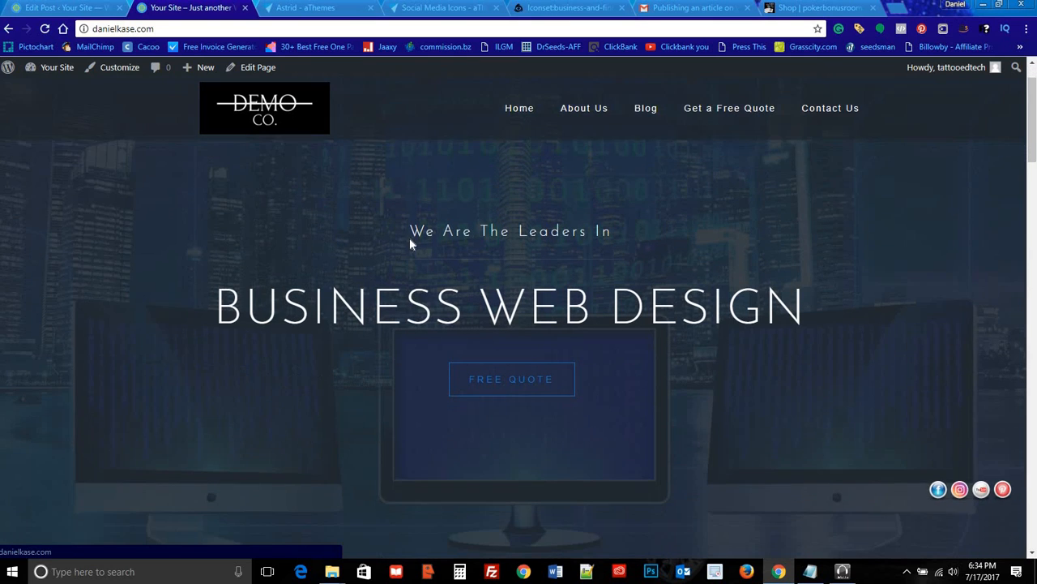
left_click_drag(351, 232, 565, 256)
left_click_drag(219, 294, 883, 294)
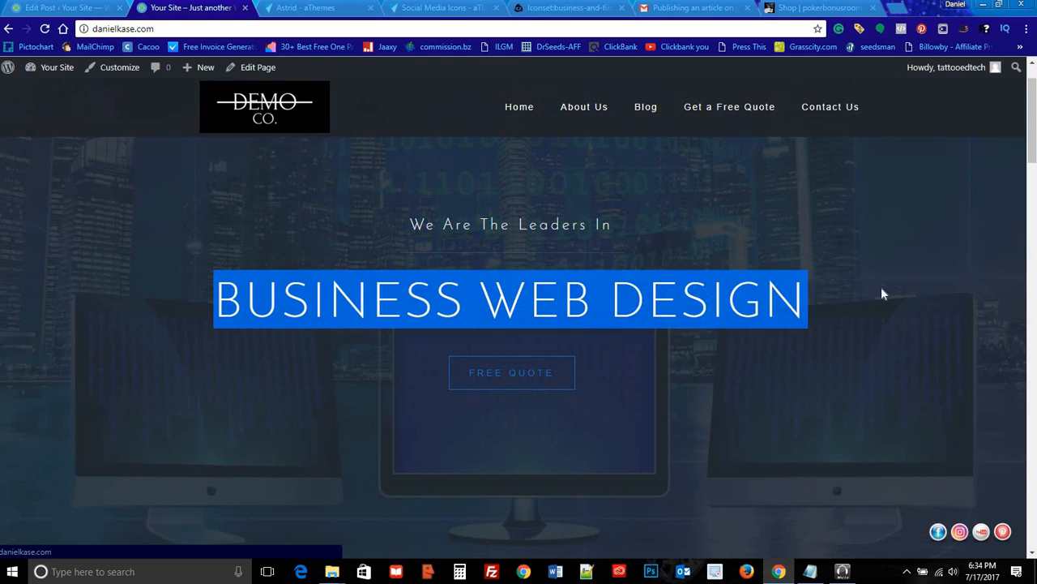
left_click(861, 282)
scroll(359, 294, "down", 3)
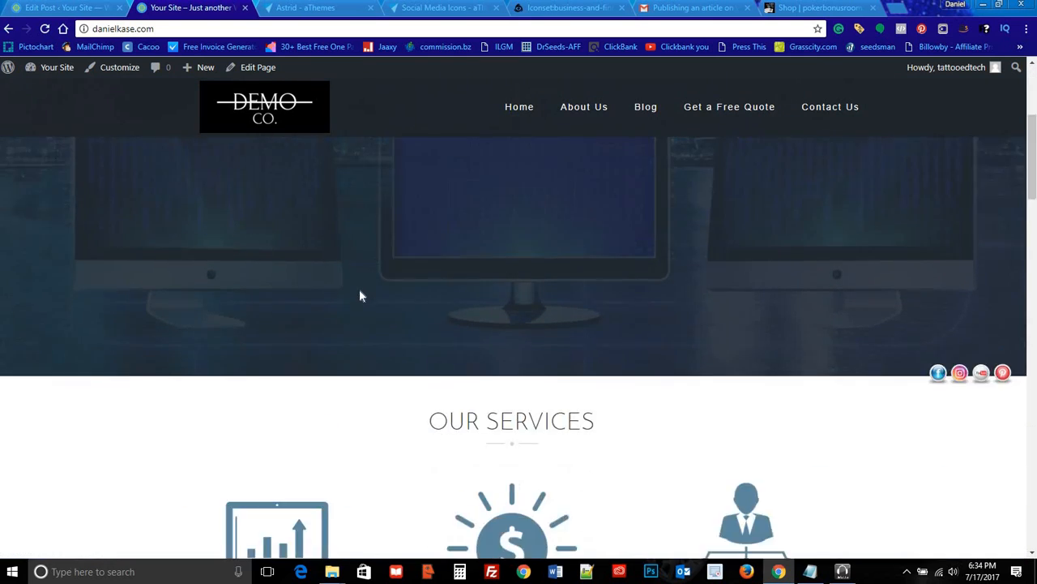
scroll(360, 316, "down", 1)
scroll(368, 332, "down", 2)
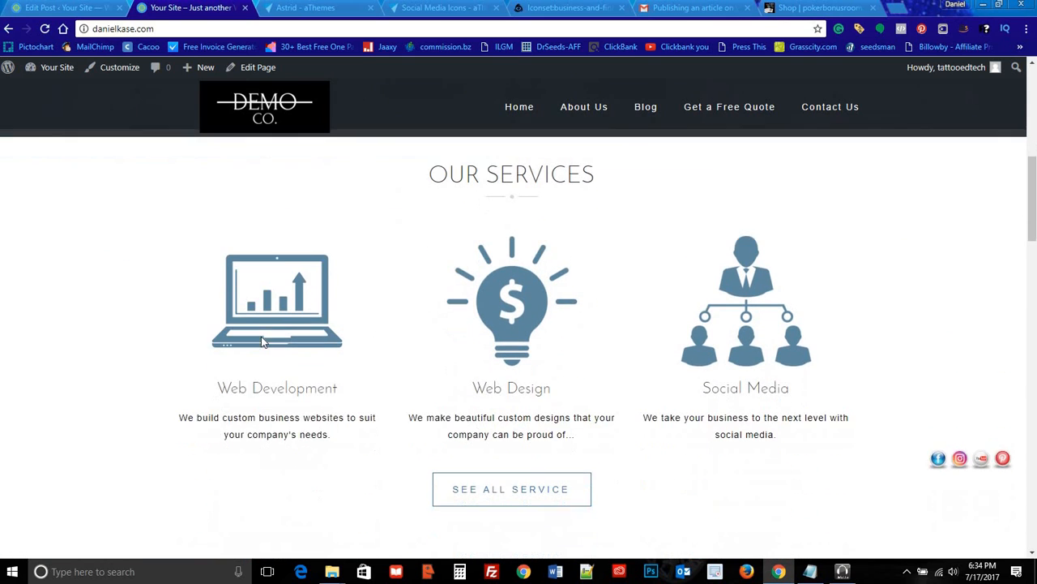
scroll(521, 296, "down", 3)
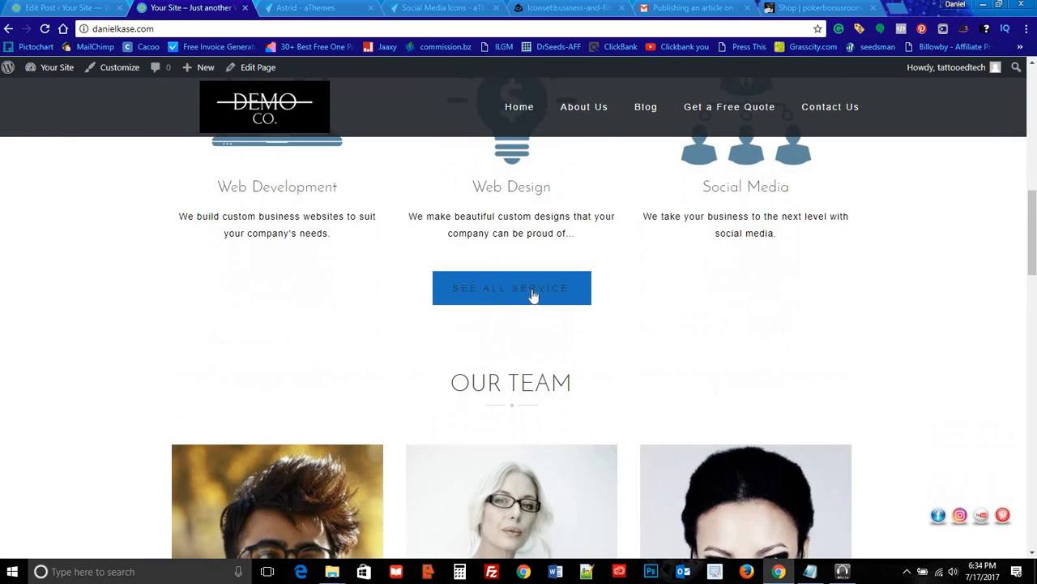
Step: Review the Home page's Our Team section, including the member photos, their roles and the All Staff Members link
scroll(695, 287, "down", 2)
scroll(690, 294, "down", 2)
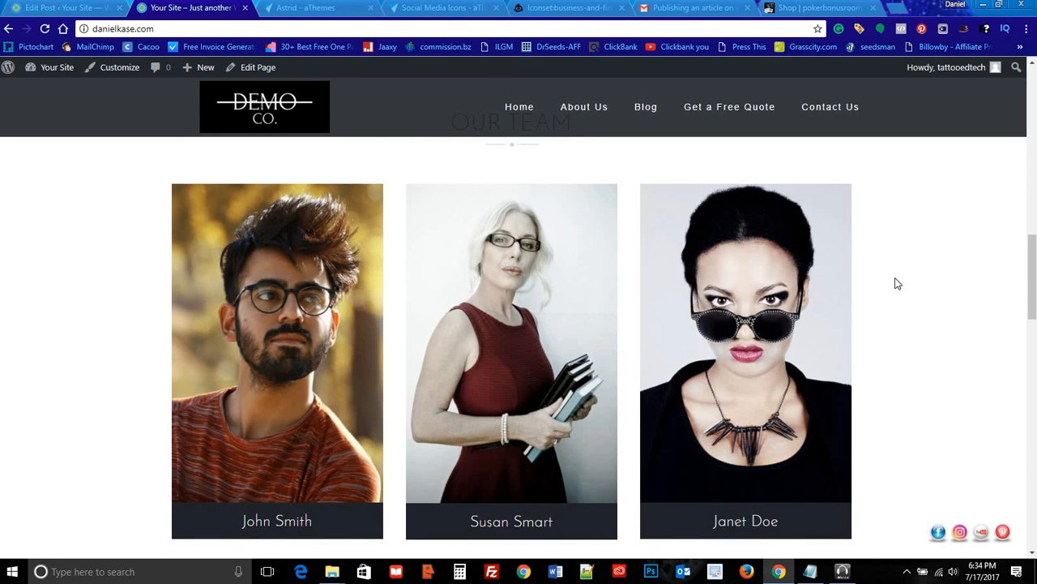
scroll(908, 285, "down", 2)
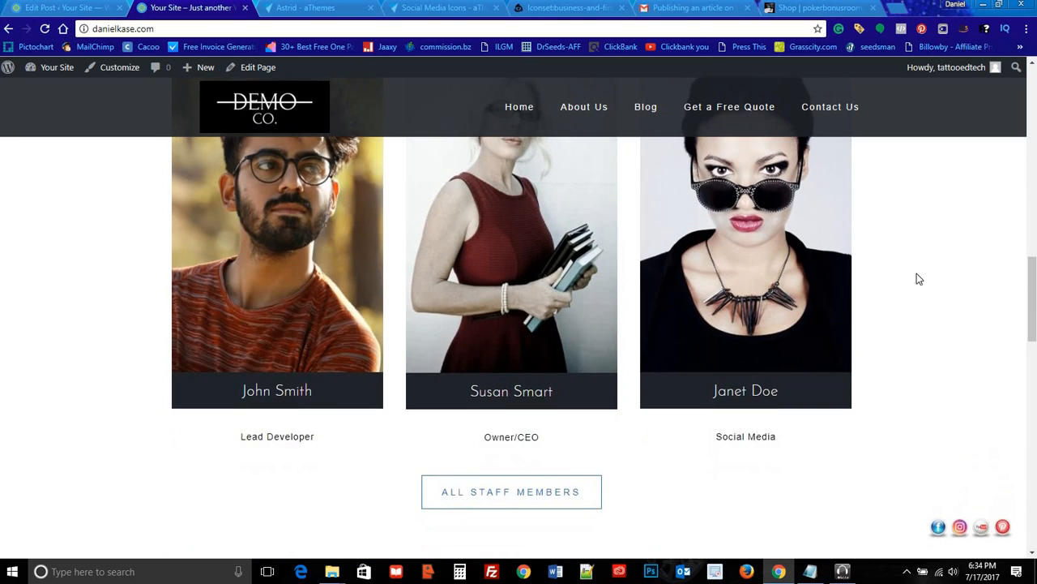
scroll(920, 276, "down", 1)
scroll(920, 279, "down", 2)
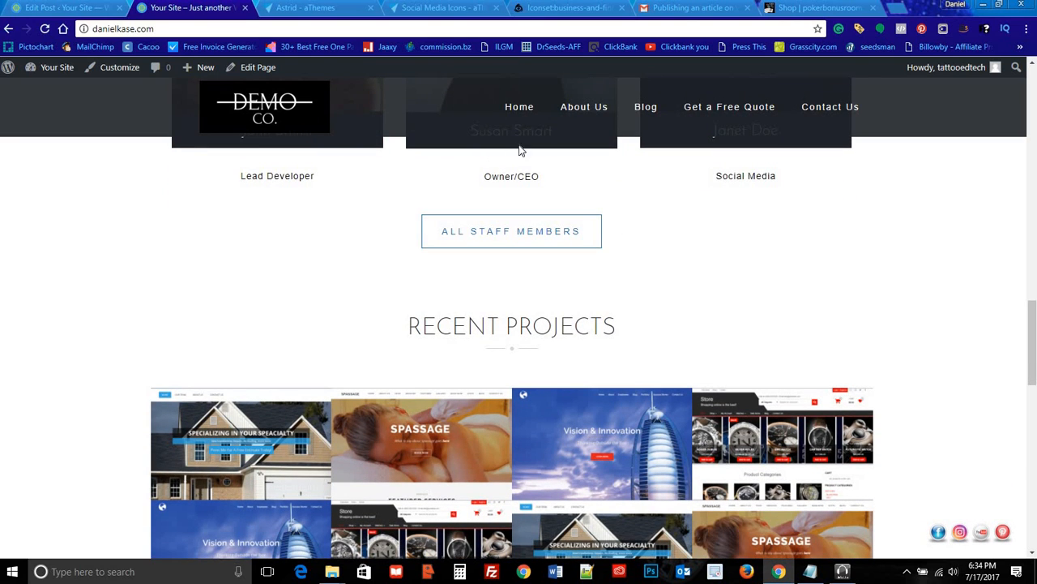
Step: Examine the Home page's Recent Projects gallery and the client logos section below it
scroll(716, 242, "down", 2)
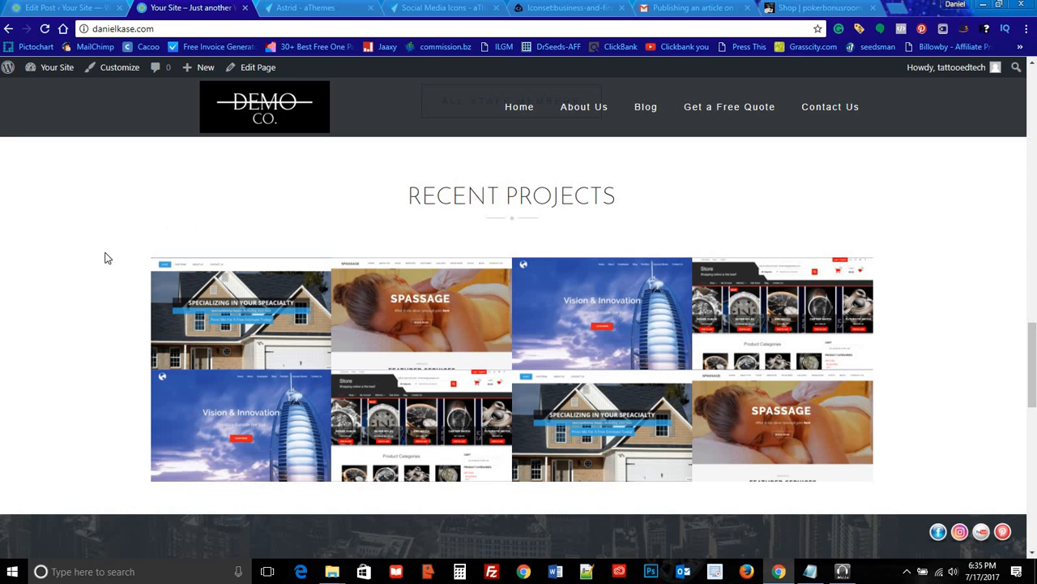
scroll(98, 247, "down", 3)
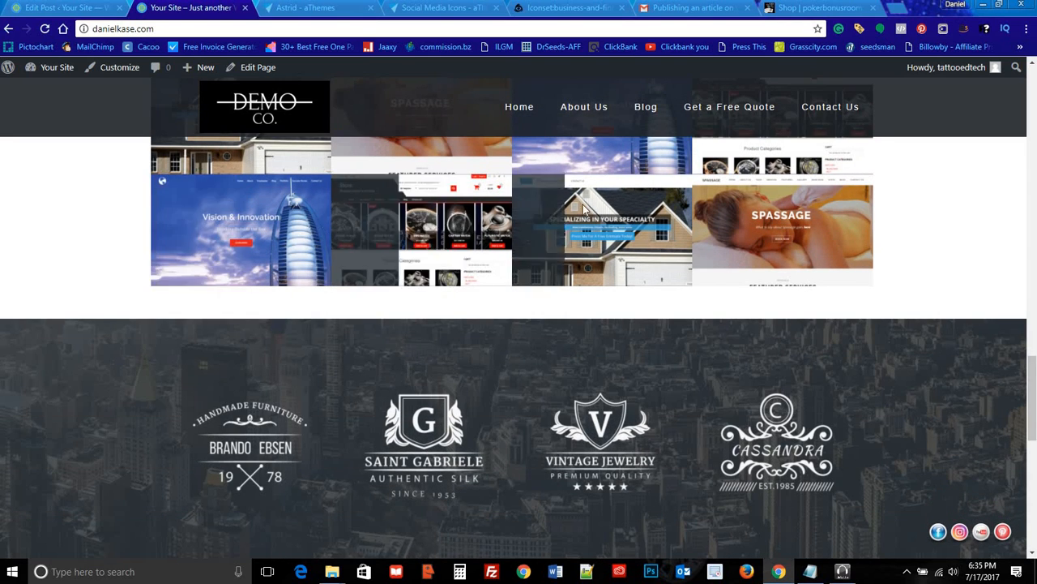
scroll(567, 210, "up", 1)
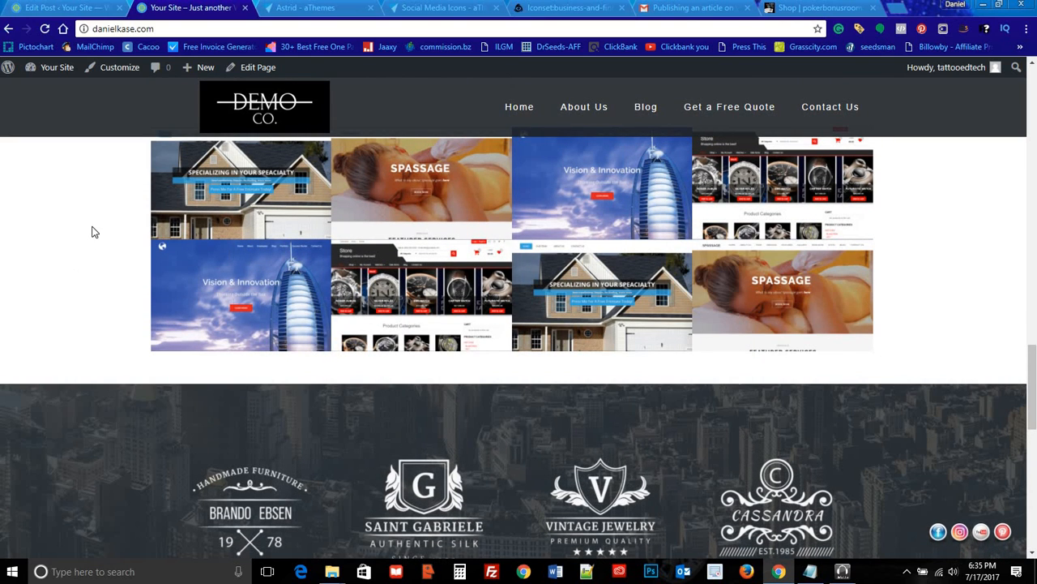
scroll(92, 229, "up", 2)
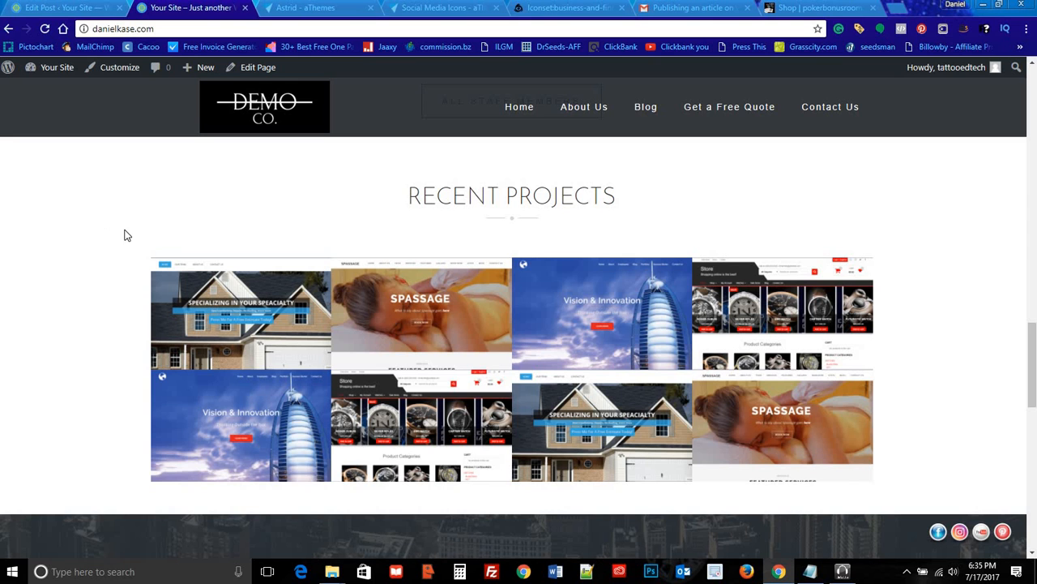
scroll(128, 240, "down", 5)
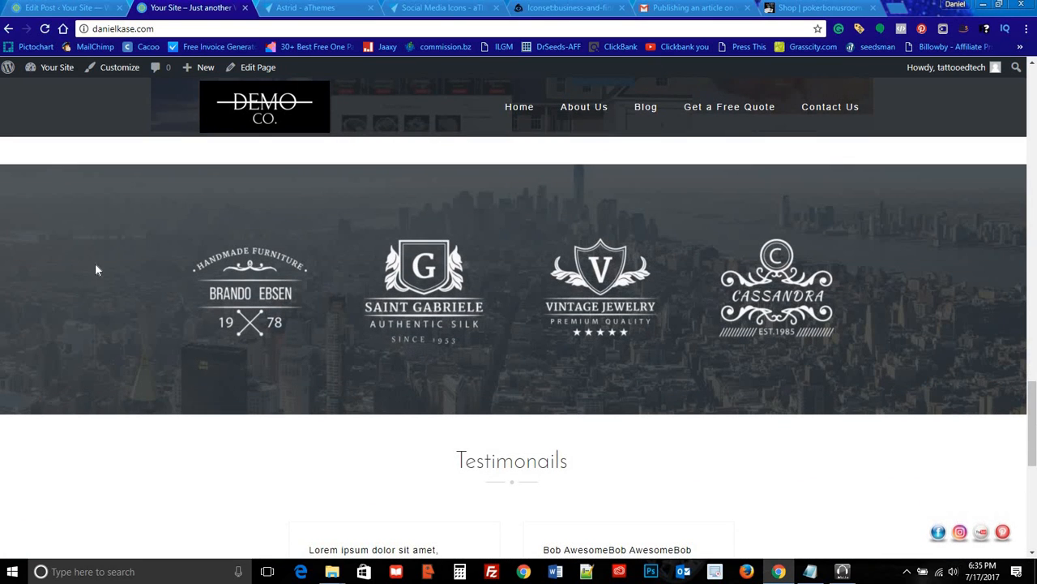
scroll(95, 269, "down", 3)
scroll(100, 287, "up", 4)
scroll(102, 288, "down", 1)
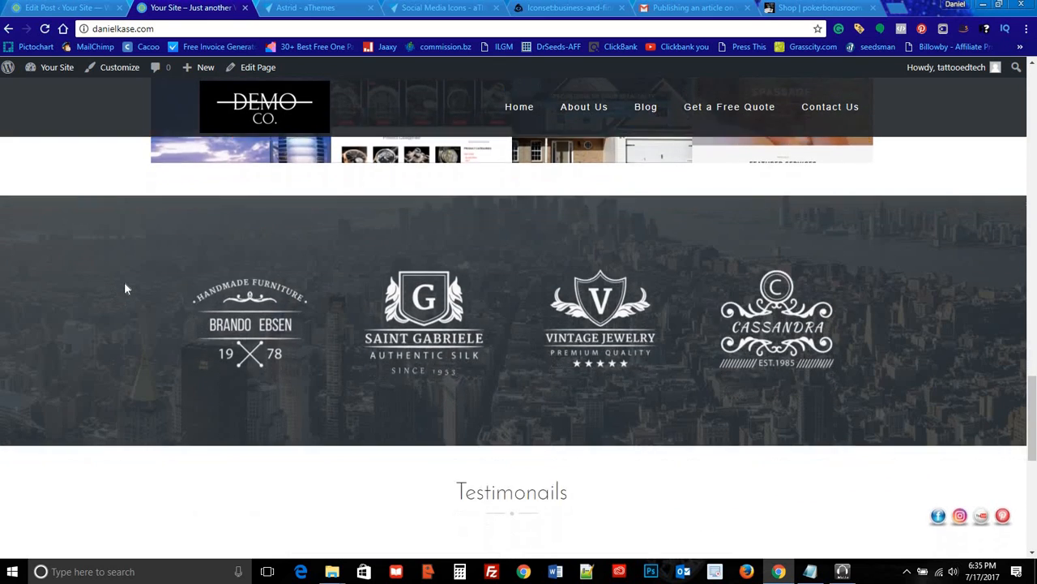
Step: Review the Home page's testimonials and footer, and return to the header
scroll(173, 298, "down", 4)
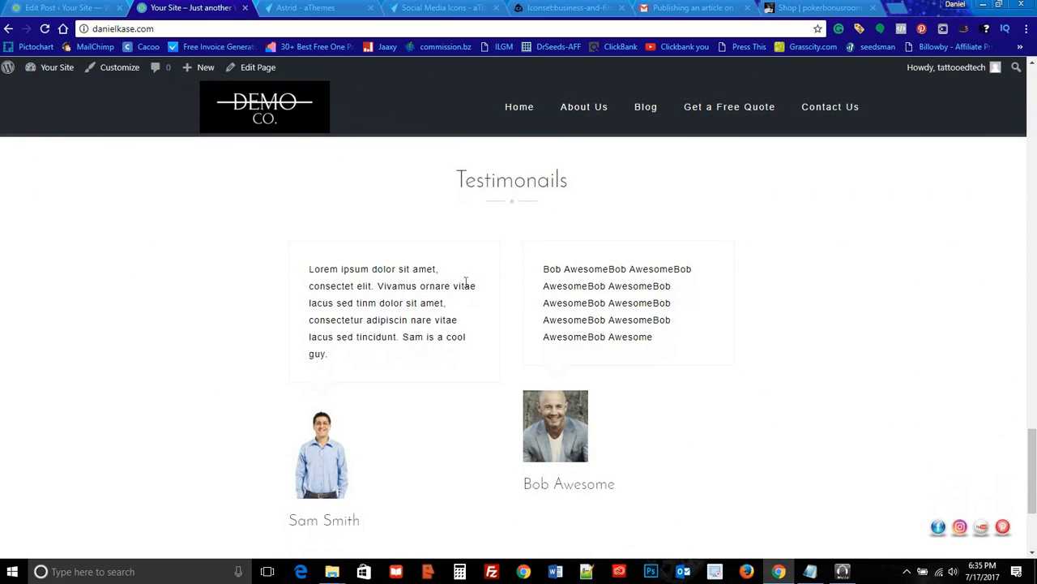
scroll(466, 282, "down", 3)
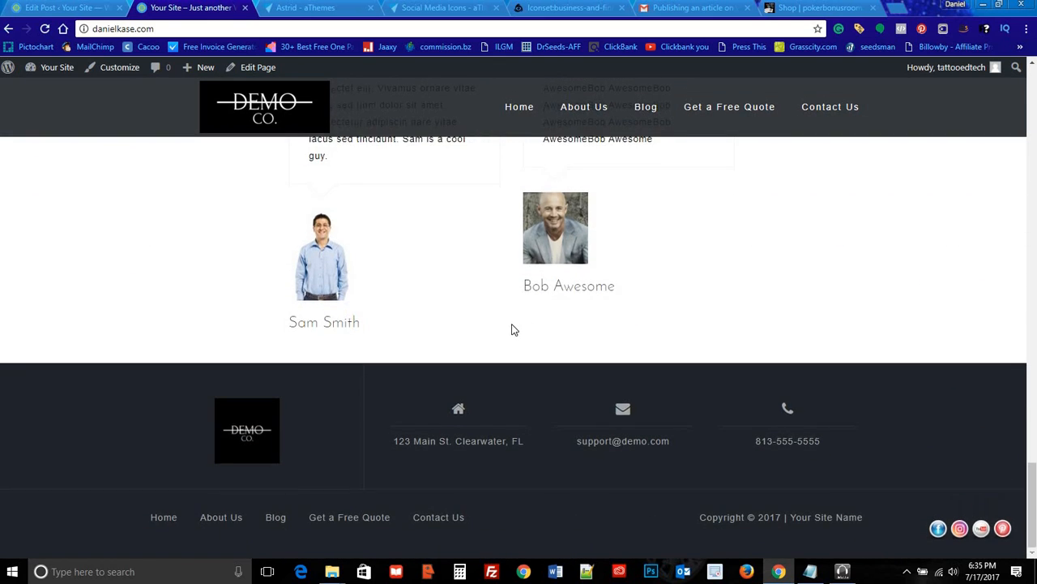
scroll(248, 280, "up", 12)
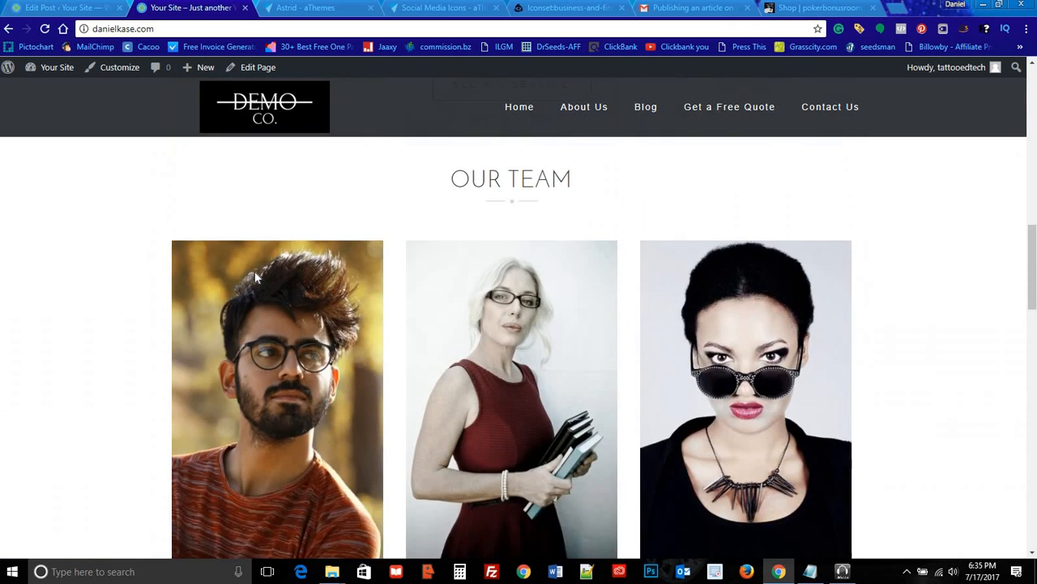
scroll(260, 274, "up", 10)
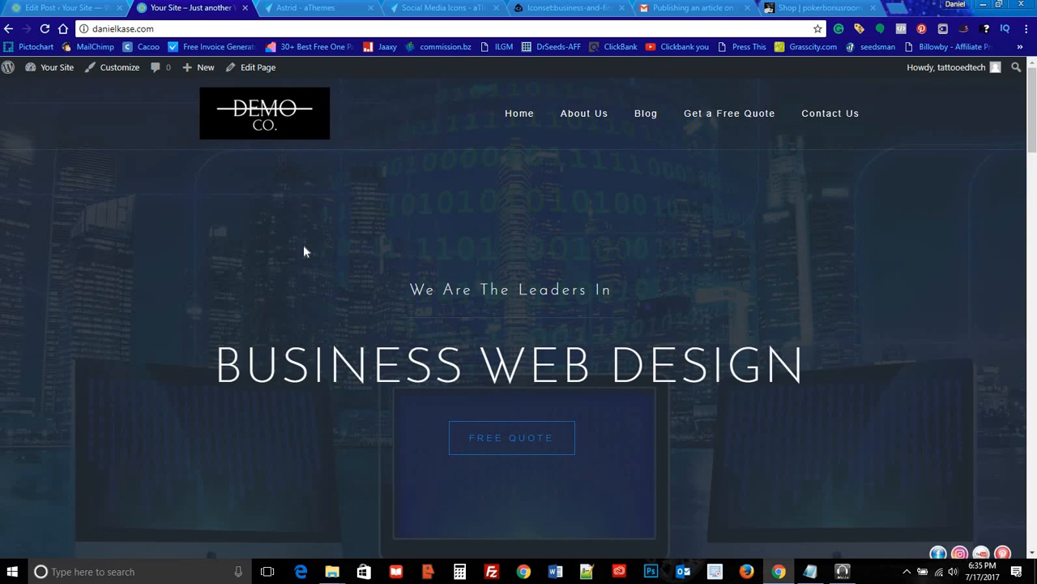
Step: Return to the WordPress editor showing the "Tectography" post and look over its edit page
left_click(81, 9)
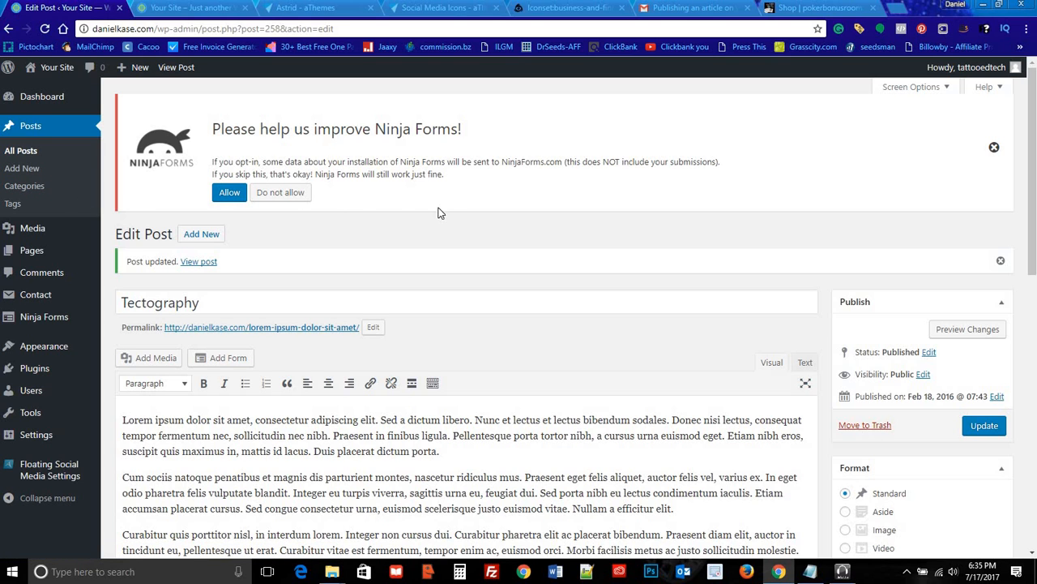
scroll(426, 243, "down", 3)
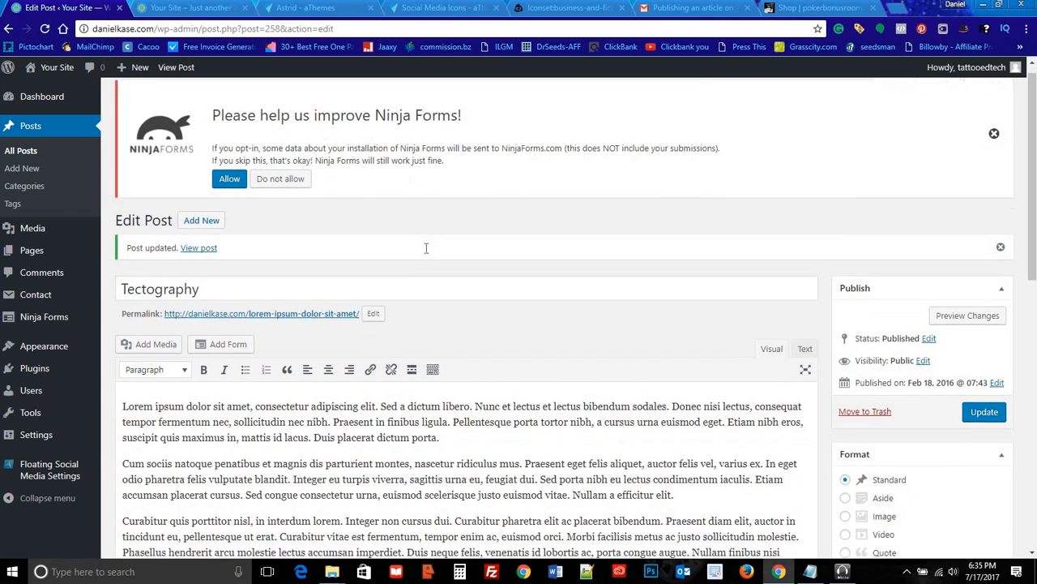
scroll(442, 243, "up", 3)
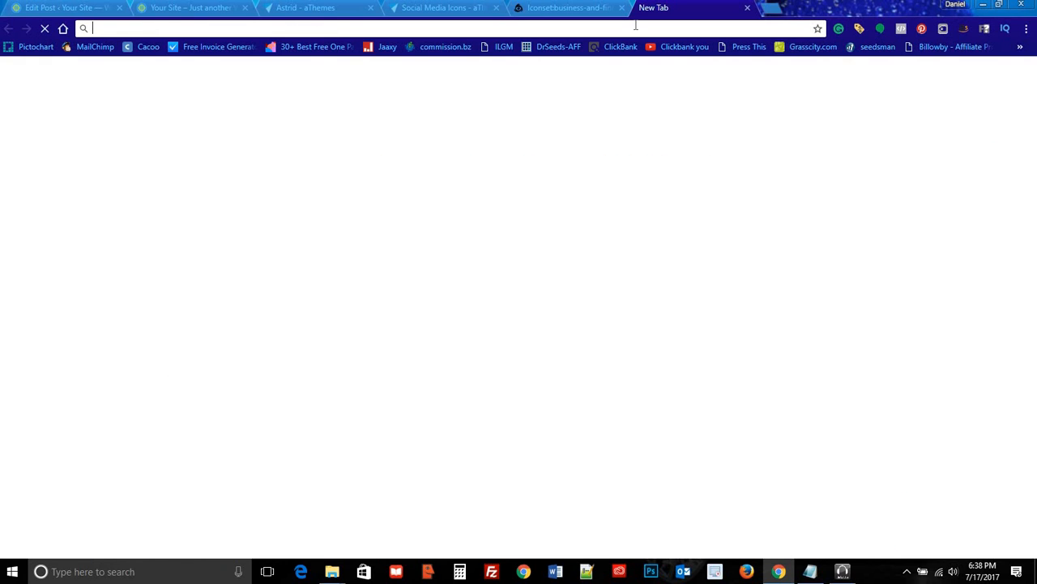
Step: Open pixabay.com and search its free images for "dog"
type("pixabay")
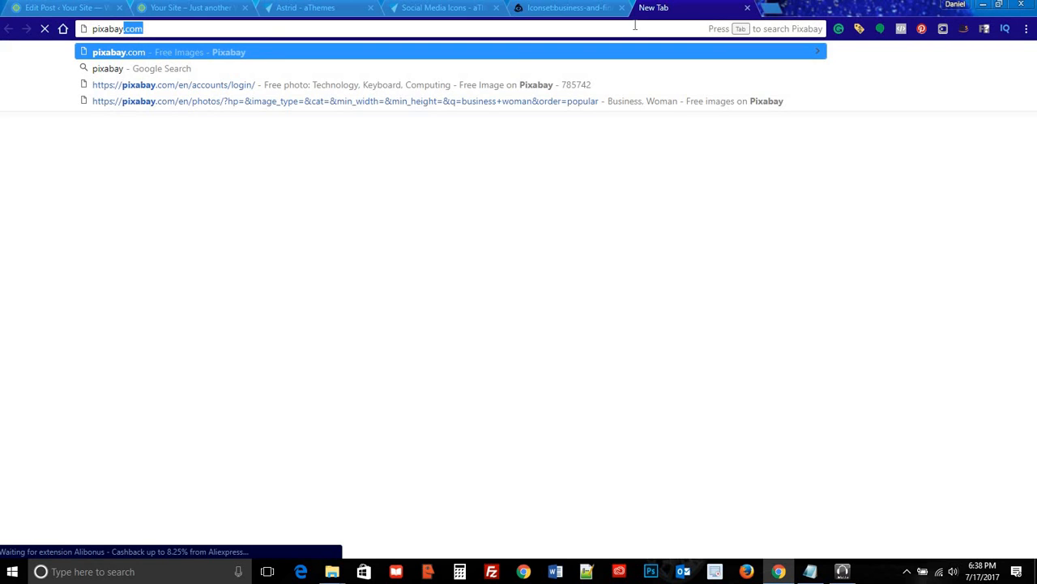
key("Return")
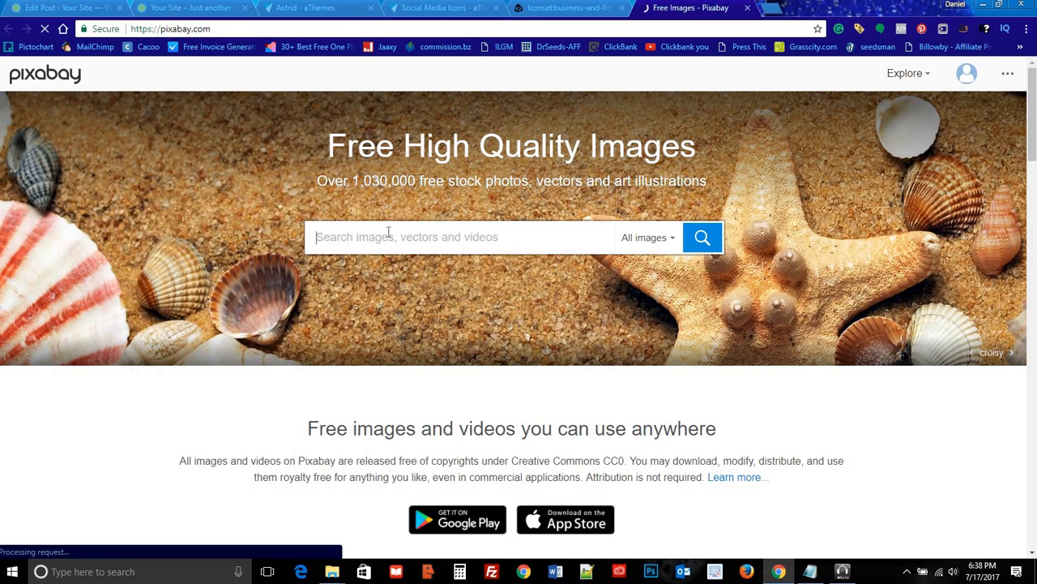
type("dog")
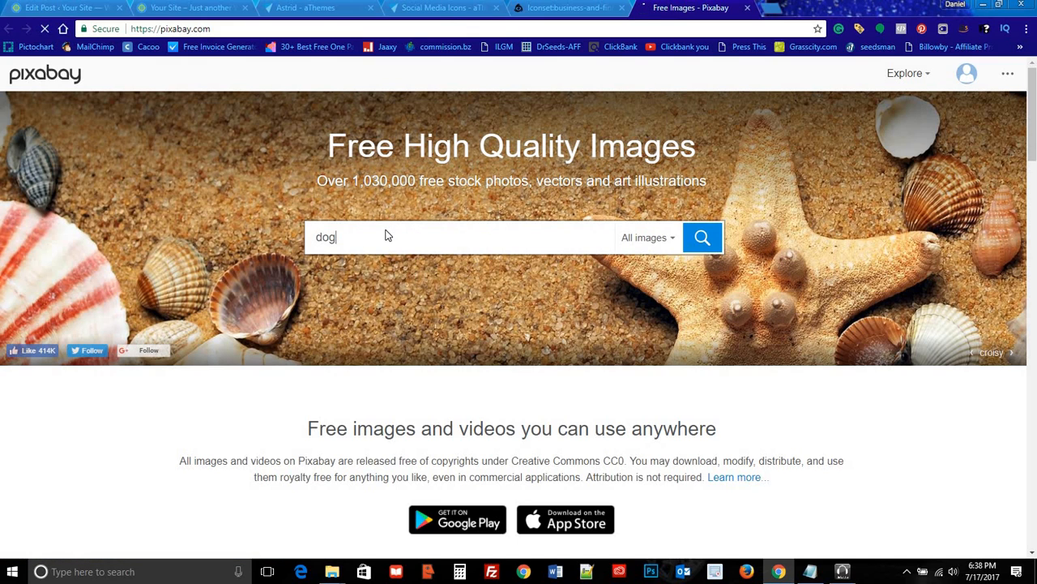
key("Return")
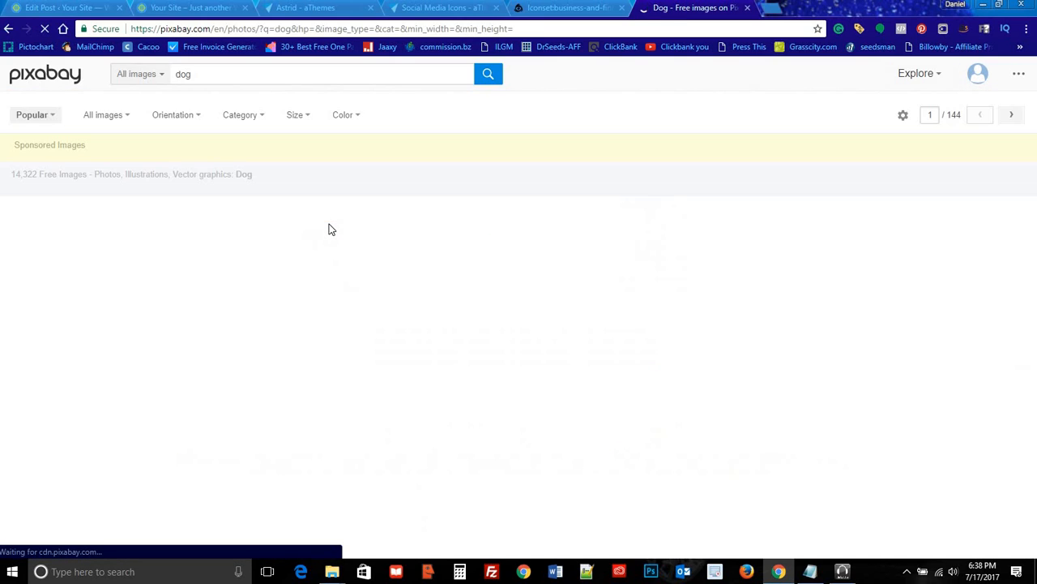
Step: Download the photo of the black bulldog puppy on a red cushion as a 1920×1280 JPG, and dismiss the download bar
scroll(540, 262, "down", 3)
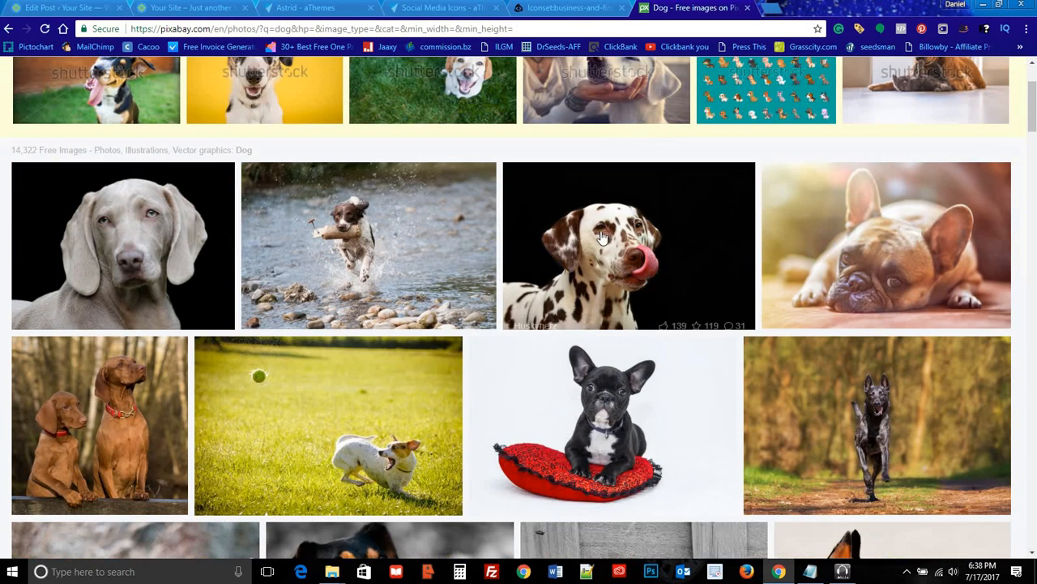
left_click(599, 219)
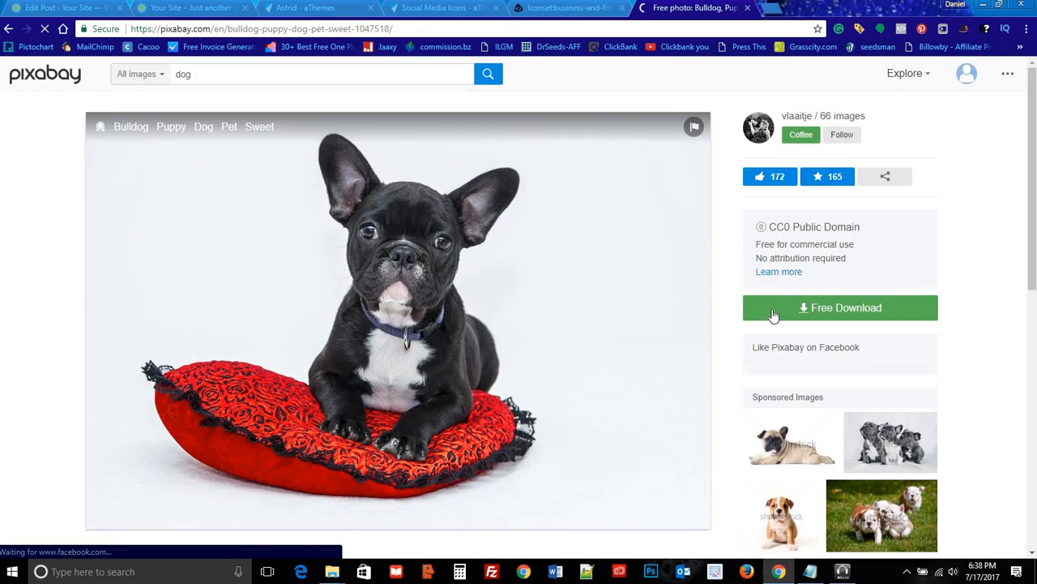
left_click(775, 312)
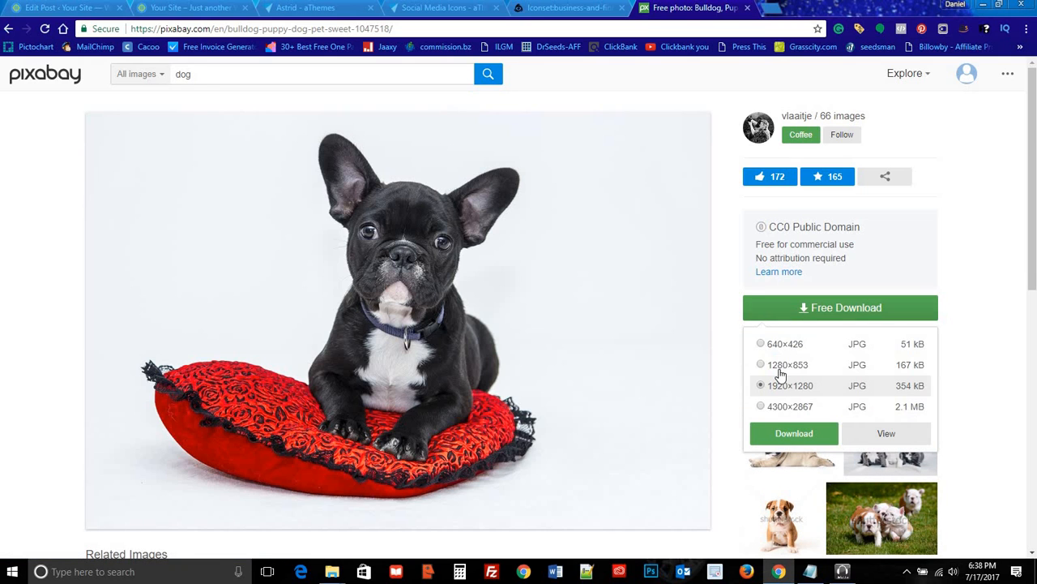
left_click(794, 433)
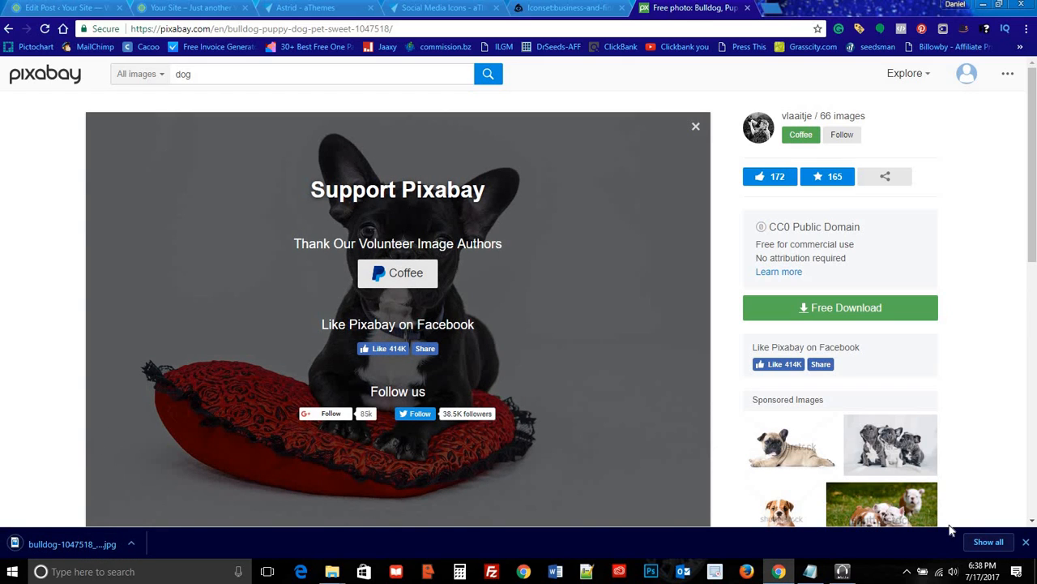
left_click(1025, 541)
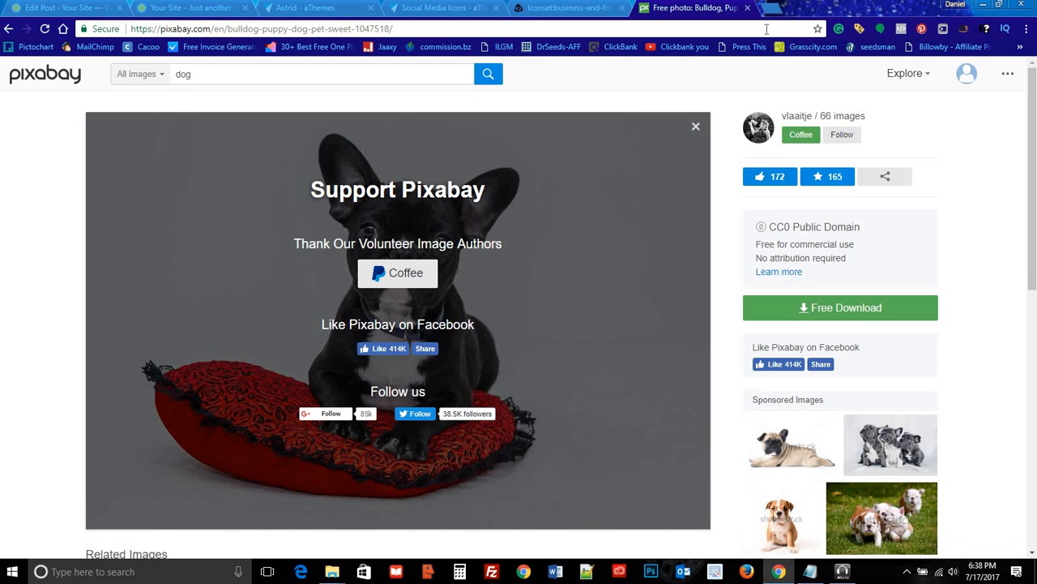
Step: Close the Pixabay and Social Media Icons pages and open a blank browser tab
left_click(747, 8)
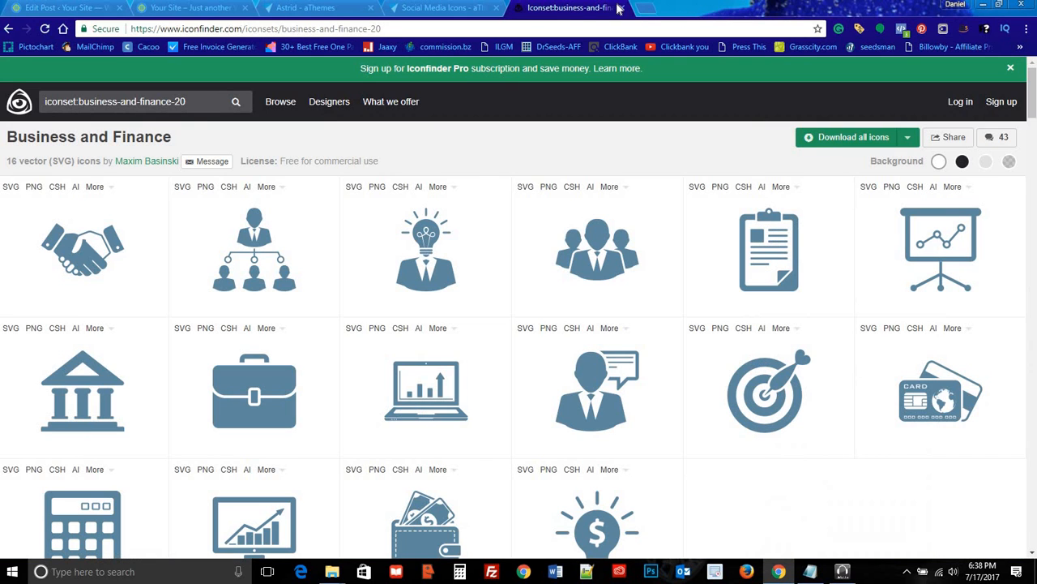
left_click(646, 9)
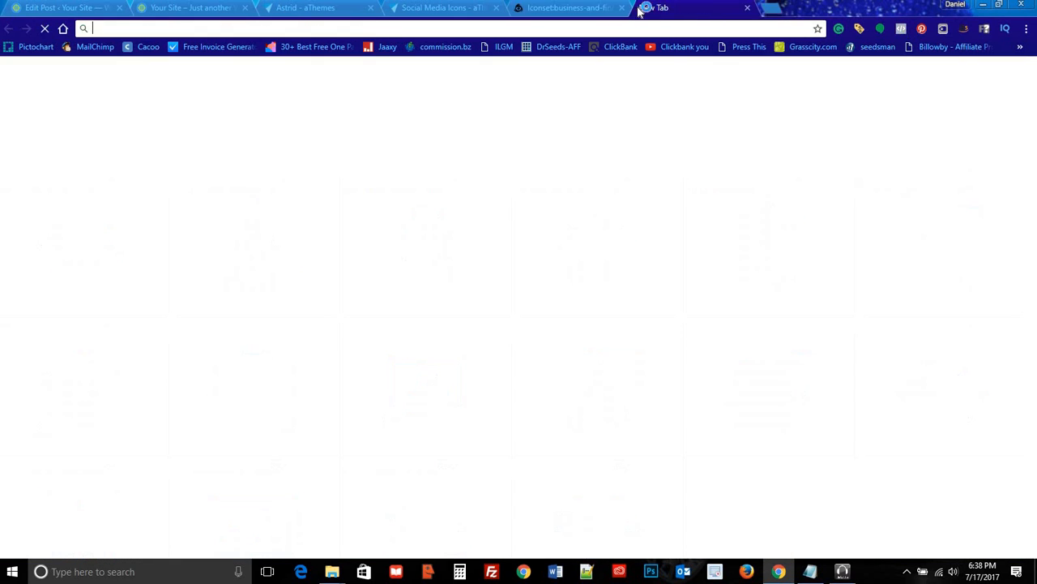
left_click(496, 8)
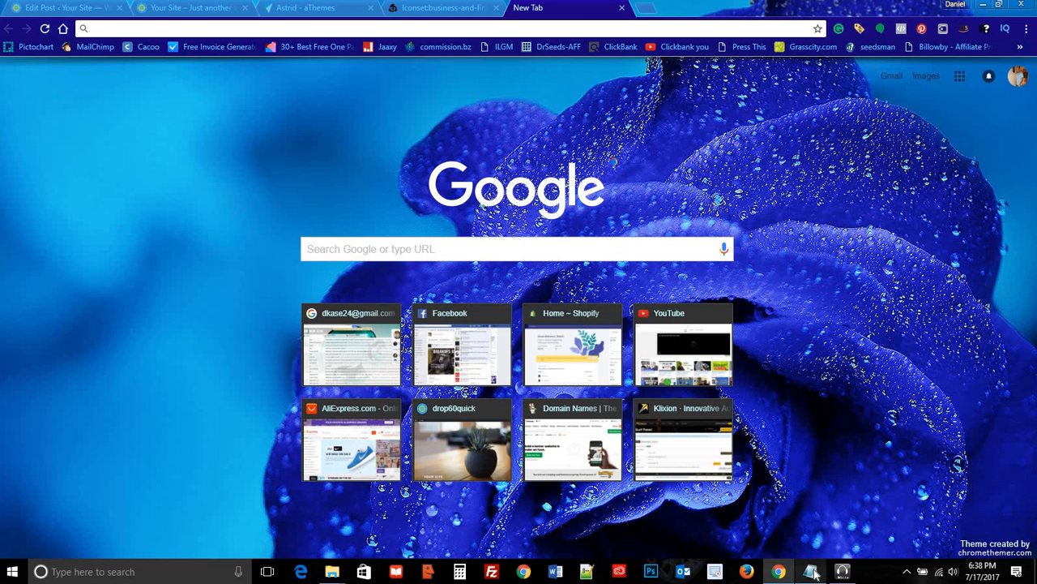
mouse_move(812, 572)
left_click(808, 529)
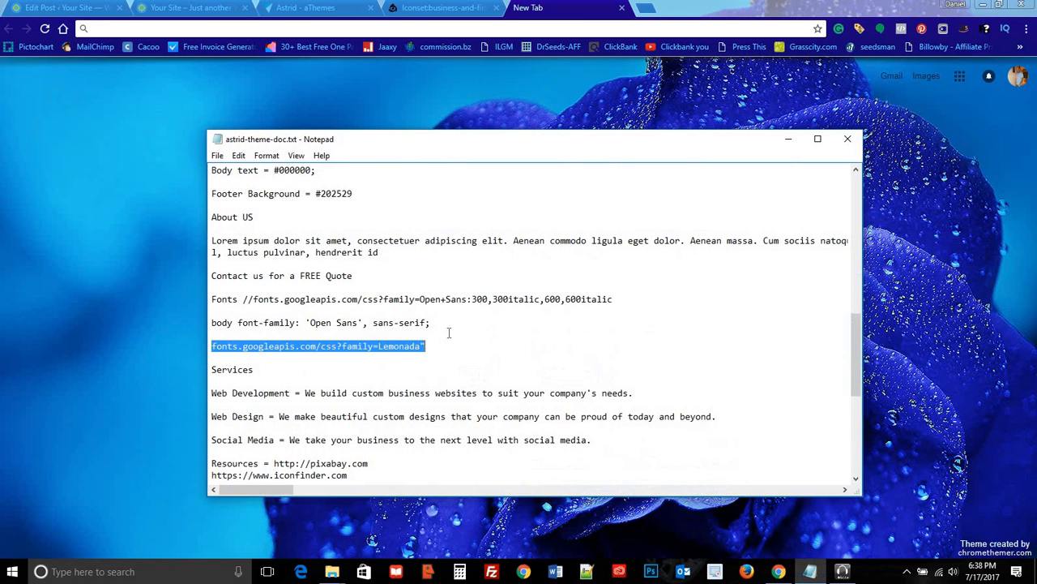
left_click(484, 355)
scroll(474, 352, "down", 4)
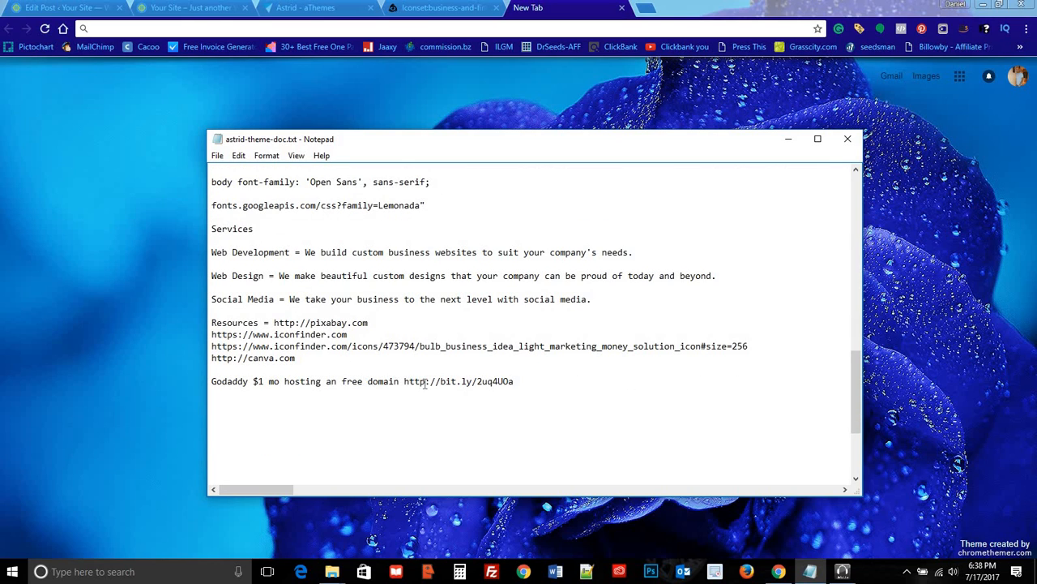
left_click_drag(405, 381, 523, 382)
key("ctrl+c")
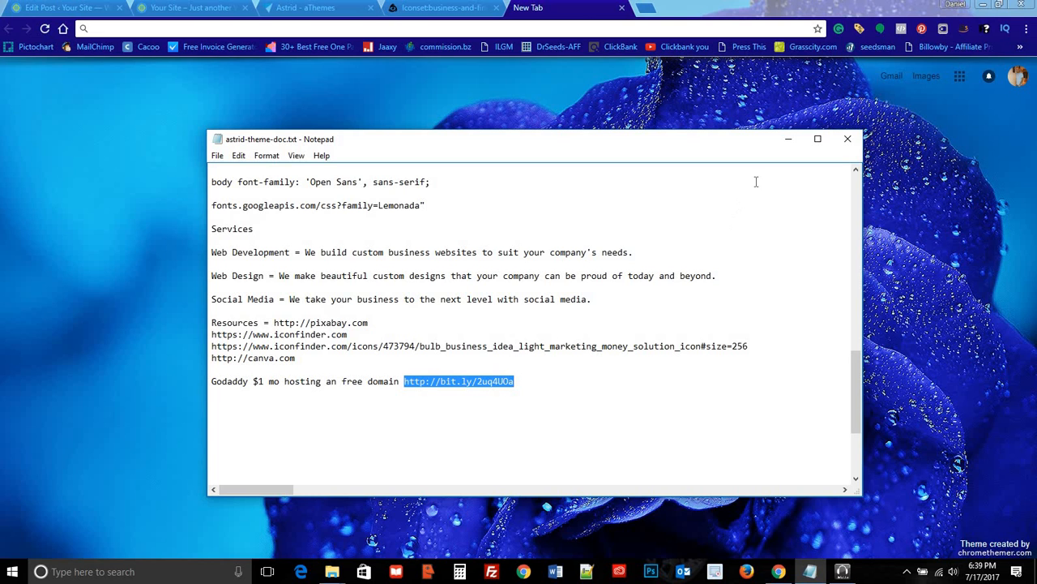
Step: Return to the browser and load the copied GoDaddy hosting link in the blank tab
left_click(788, 139)
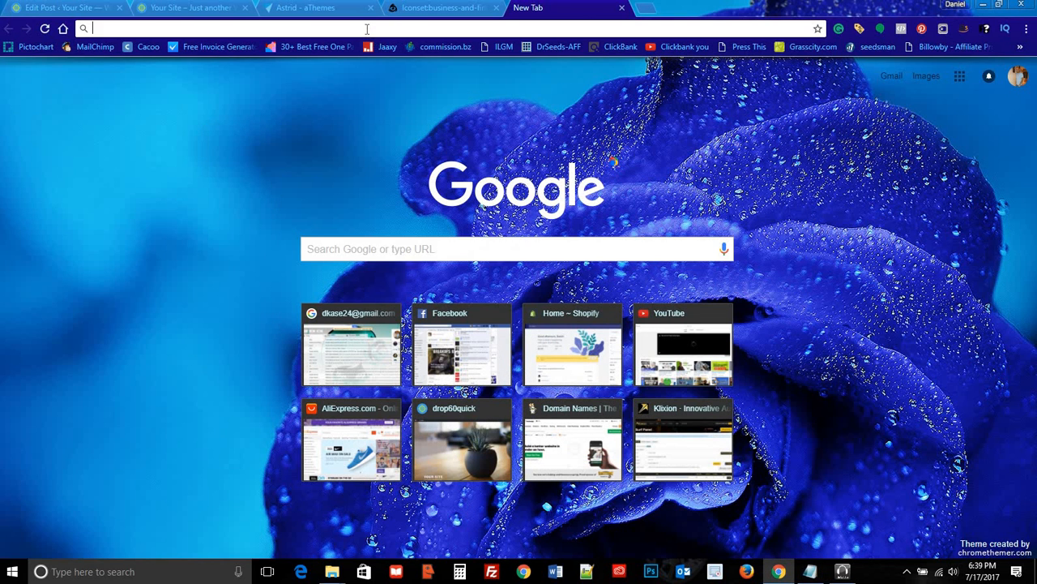
key("ctrl+v")
key("Return")
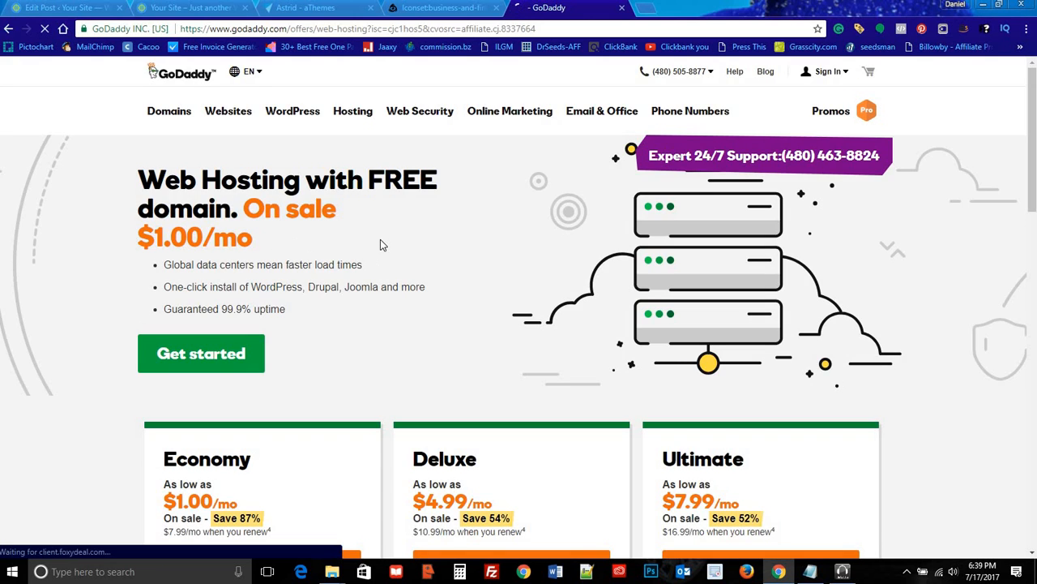
Step: Compare the Economy, Deluxe and Ultimate hosting plans, including the Economy plan's Office 365 email offer
scroll(378, 236, "down", 4)
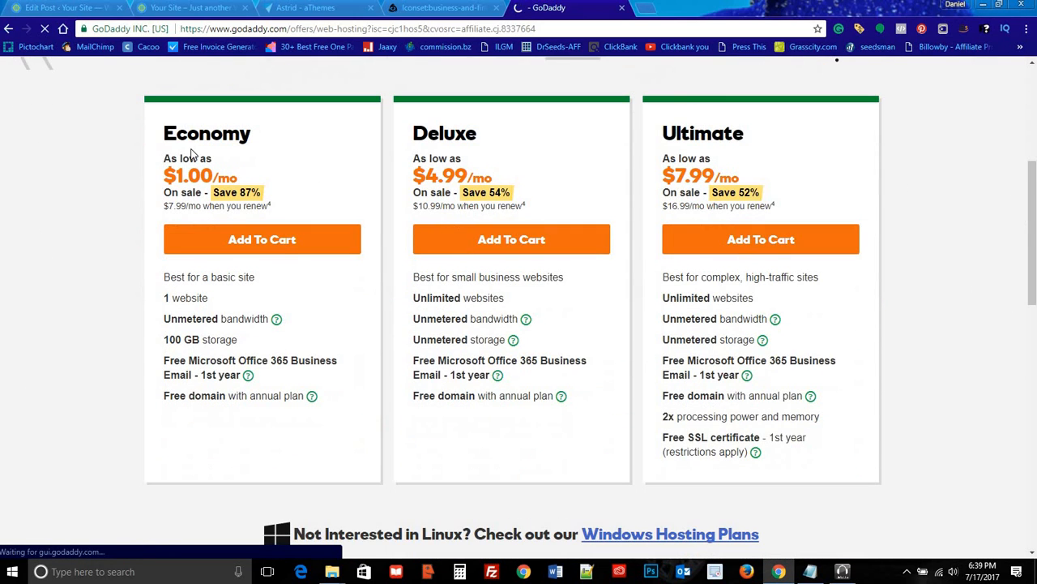
scroll(272, 208, "down", 1)
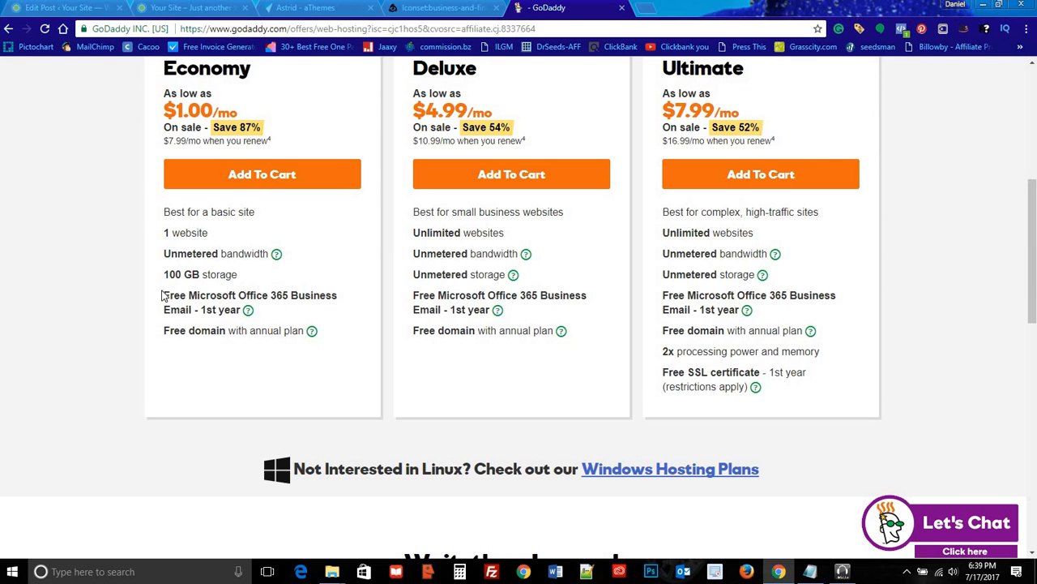
left_click_drag(159, 300, 337, 297)
left_click(272, 304)
scroll(321, 324, "up", 3)
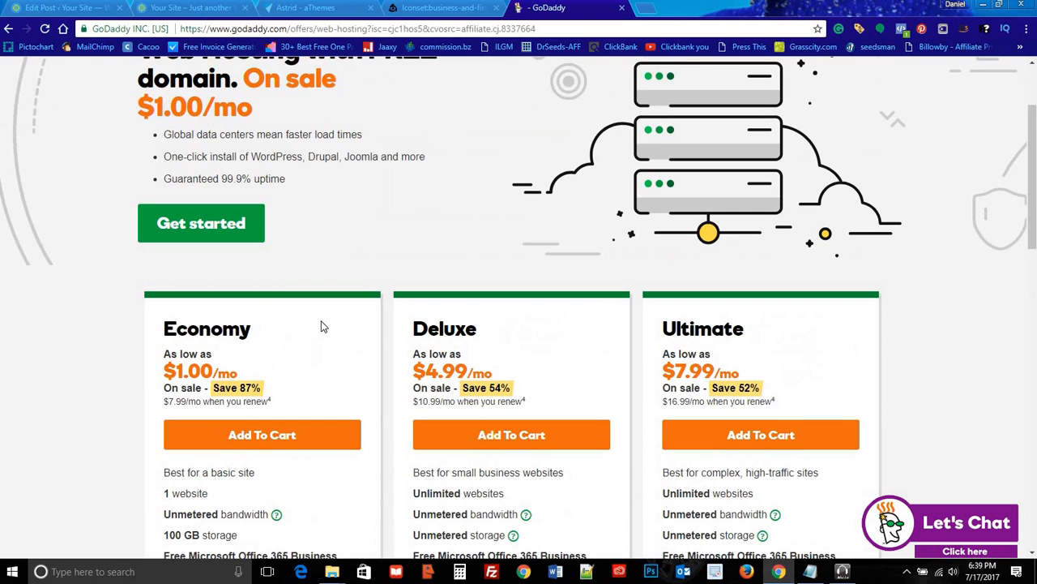
scroll(410, 235, "up", 2)
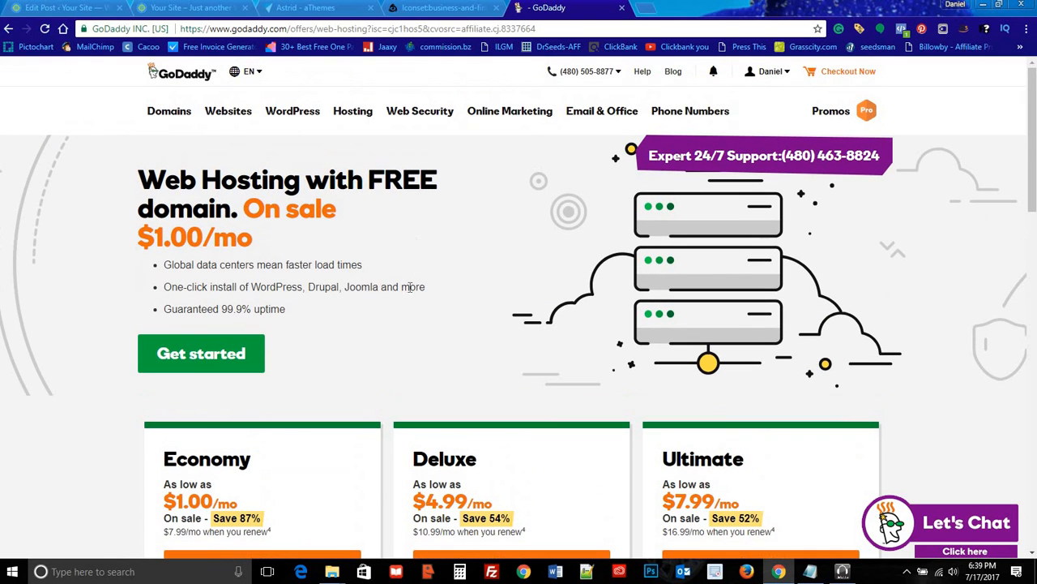
scroll(442, 285, "down", 1)
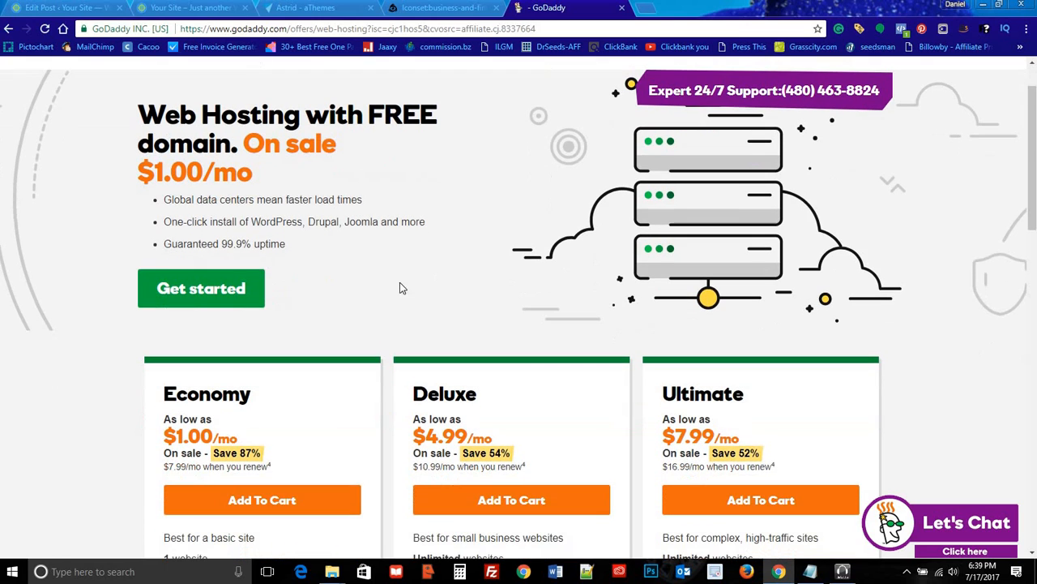
Step: Start an order for the 12-month Economy hosting plan and decline Site Backup & Restore
left_click(203, 296)
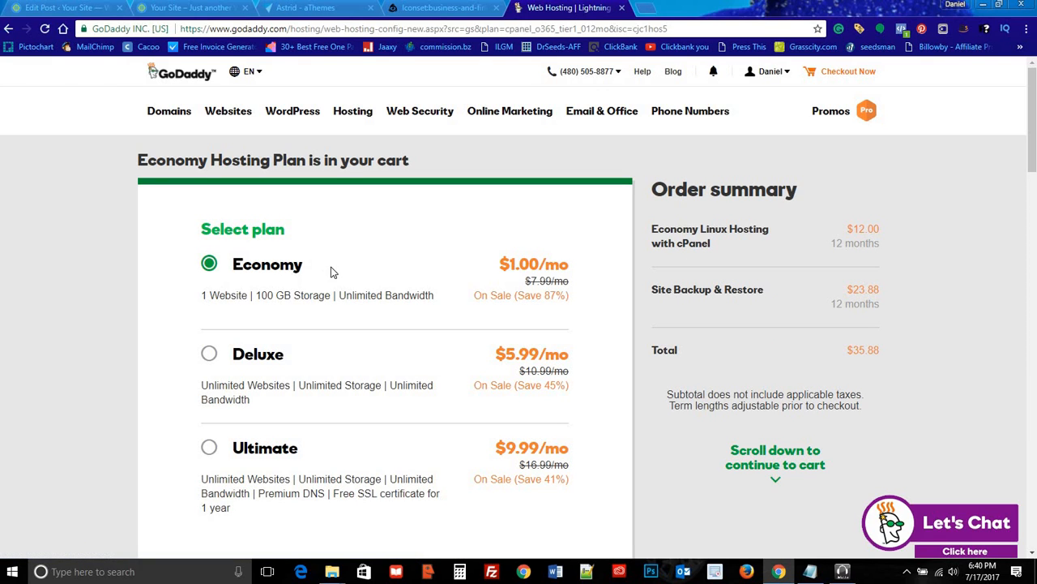
scroll(451, 254, "down", 2)
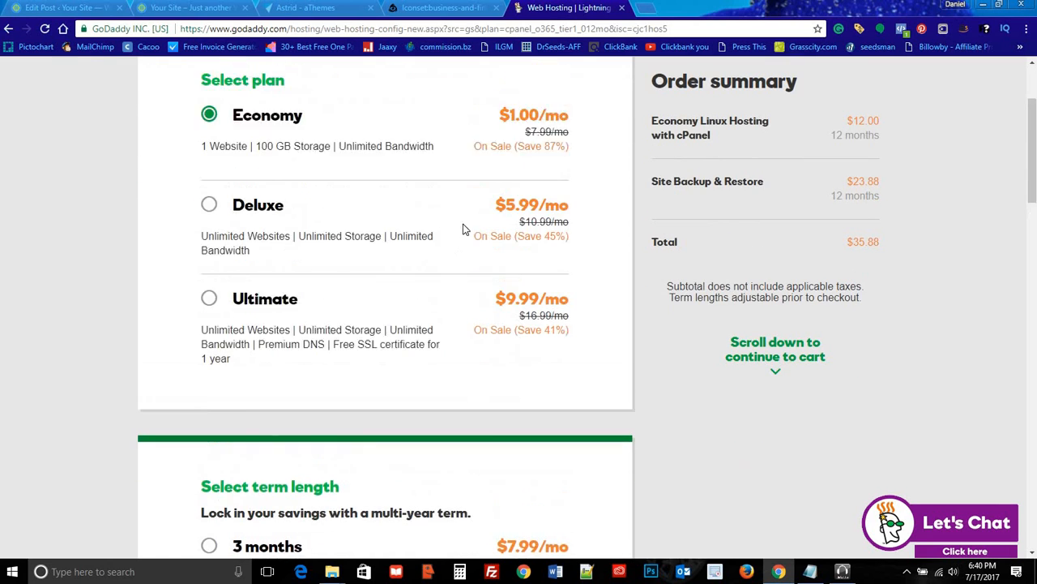
scroll(502, 192, "up", 1)
scroll(420, 259, "down", 5)
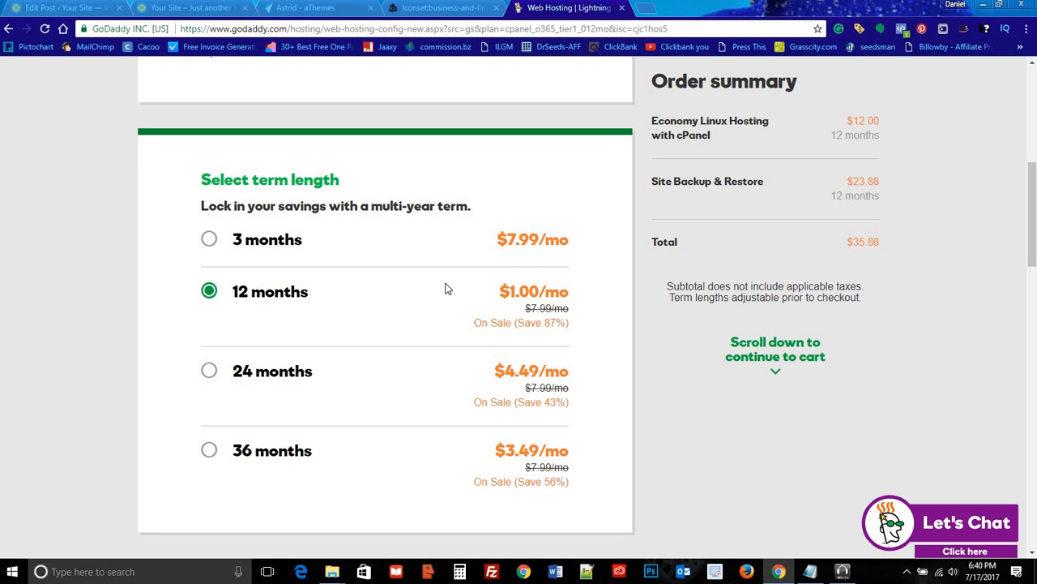
scroll(427, 283, "down", 6)
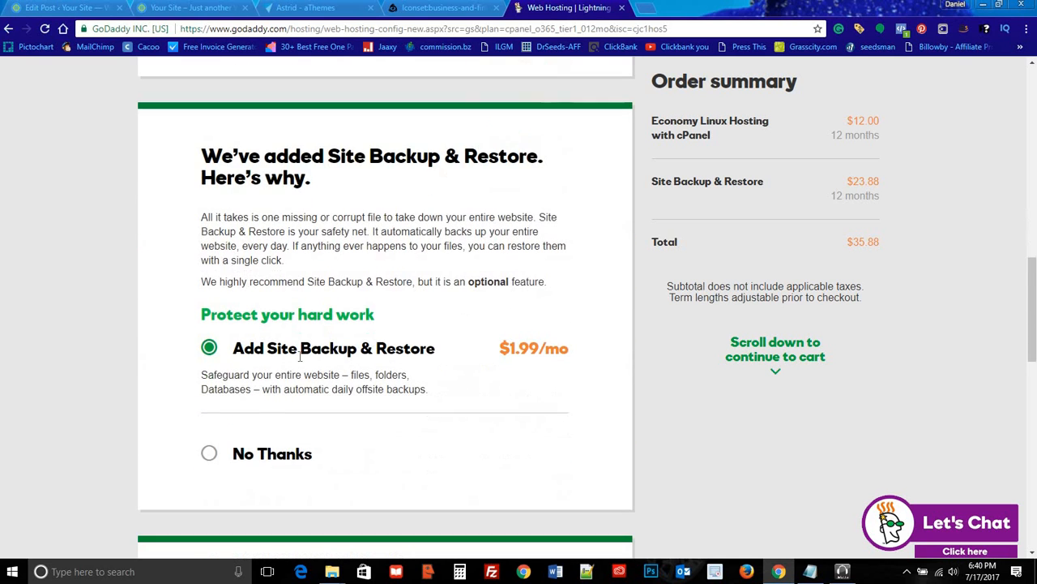
left_click(211, 453)
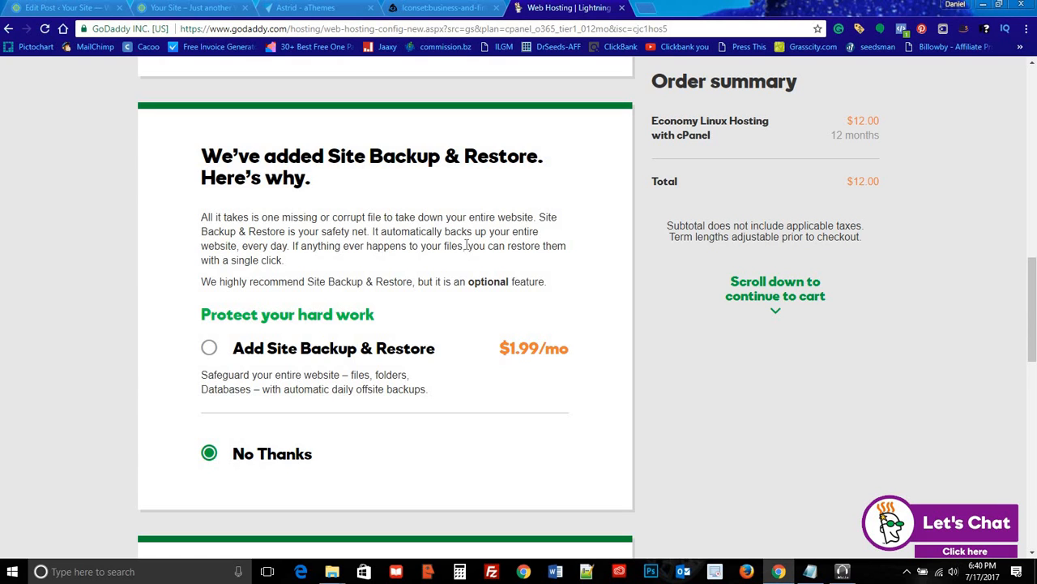
Step: Check the remaining add-on prices and continue the order without malware scanning or a standard SSL certificate
scroll(467, 247, "down", 2)
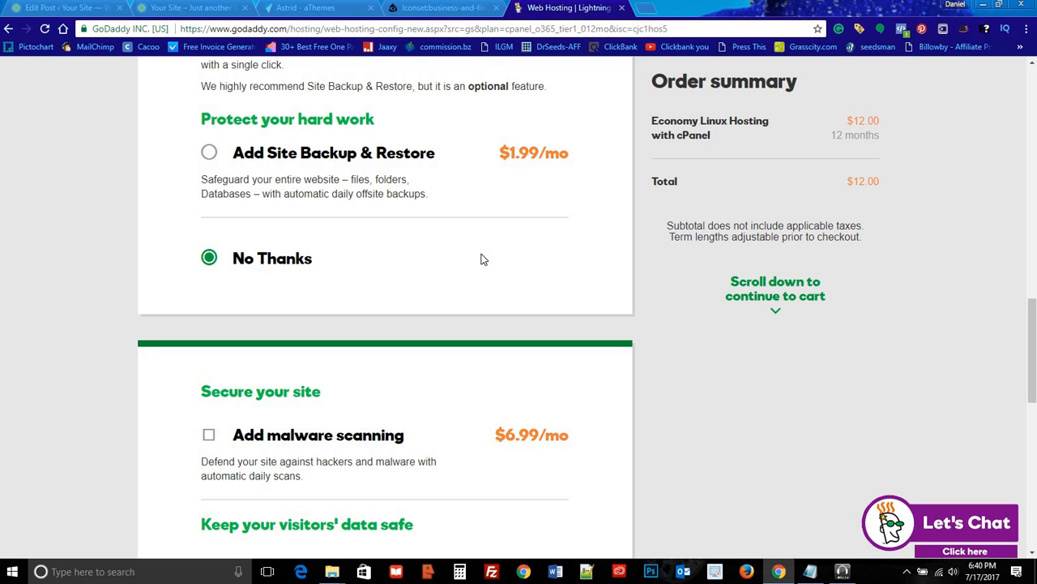
left_click_drag(500, 148, 567, 237)
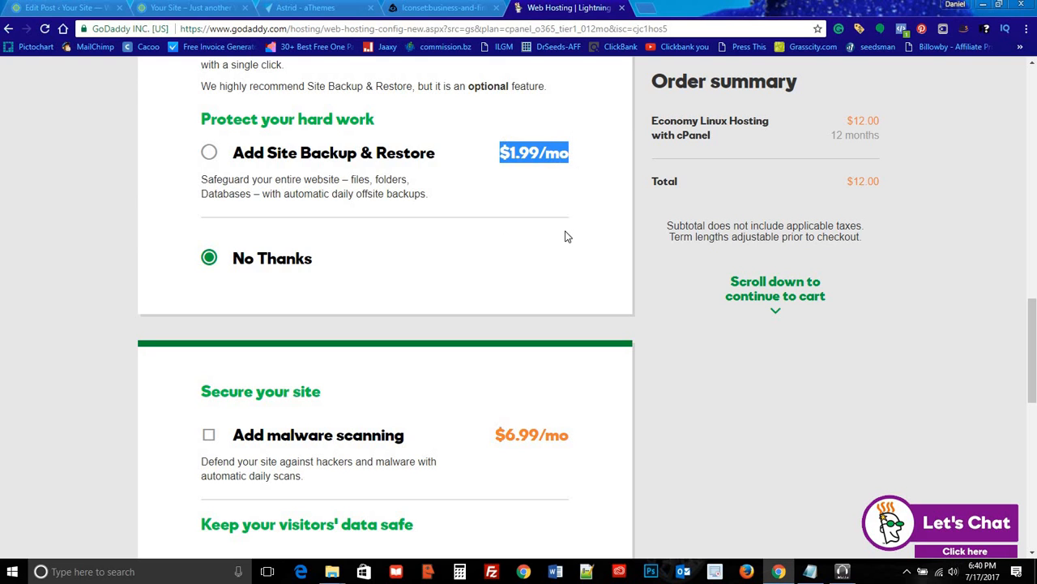
left_click(490, 229)
scroll(469, 226, "down", 2)
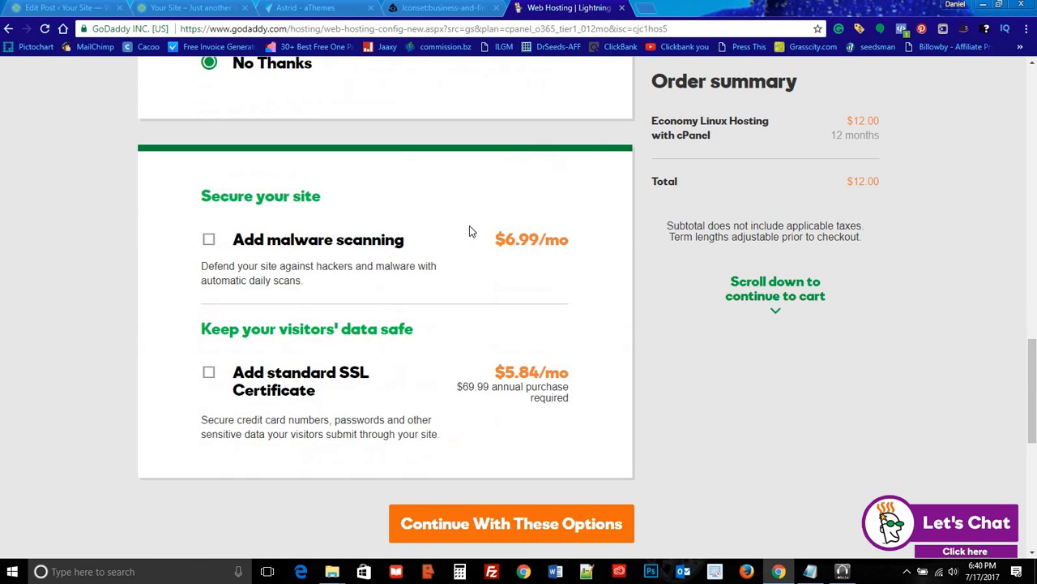
scroll(483, 258, "down", 2)
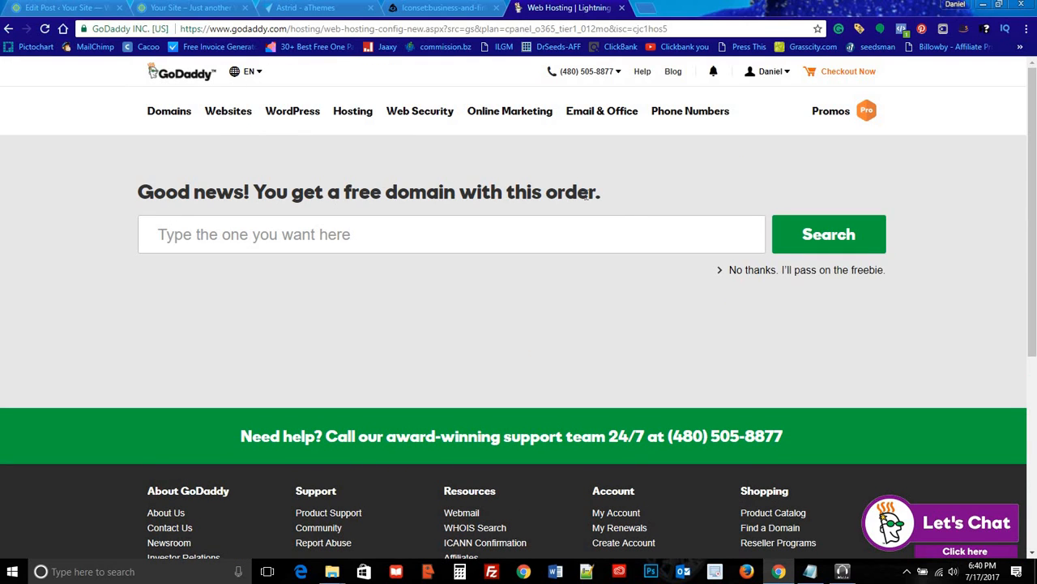
Step: Search for the free domain "freefreedemomom" and continue with freefreedemomom.com
left_click(253, 236)
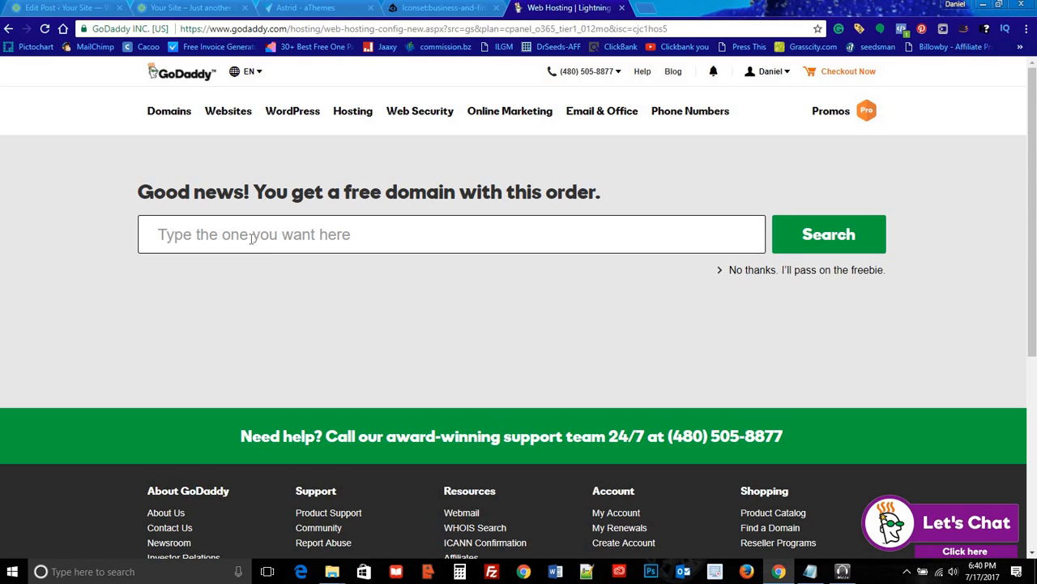
type("fre")
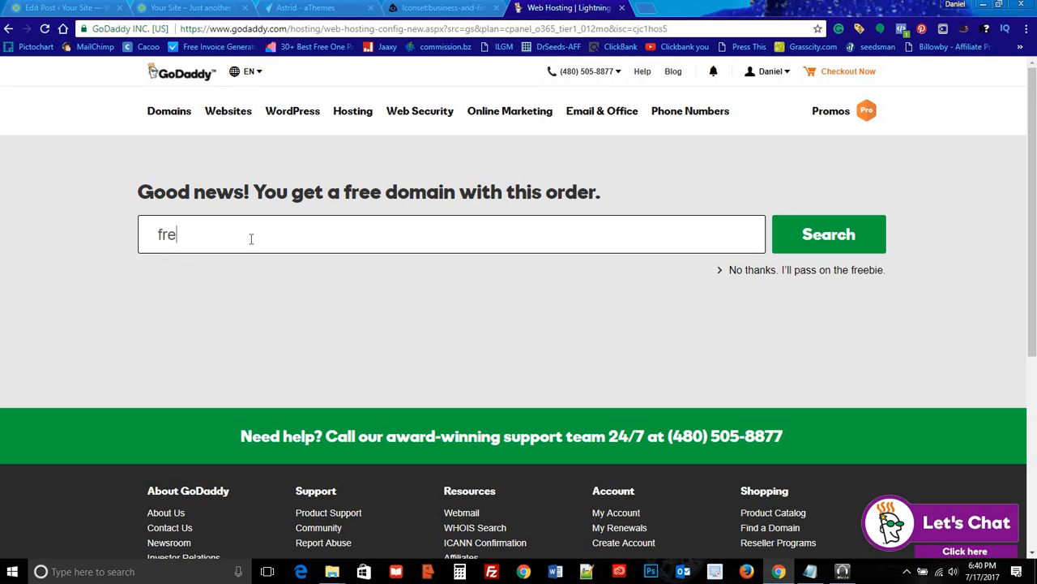
type("efreedemo")
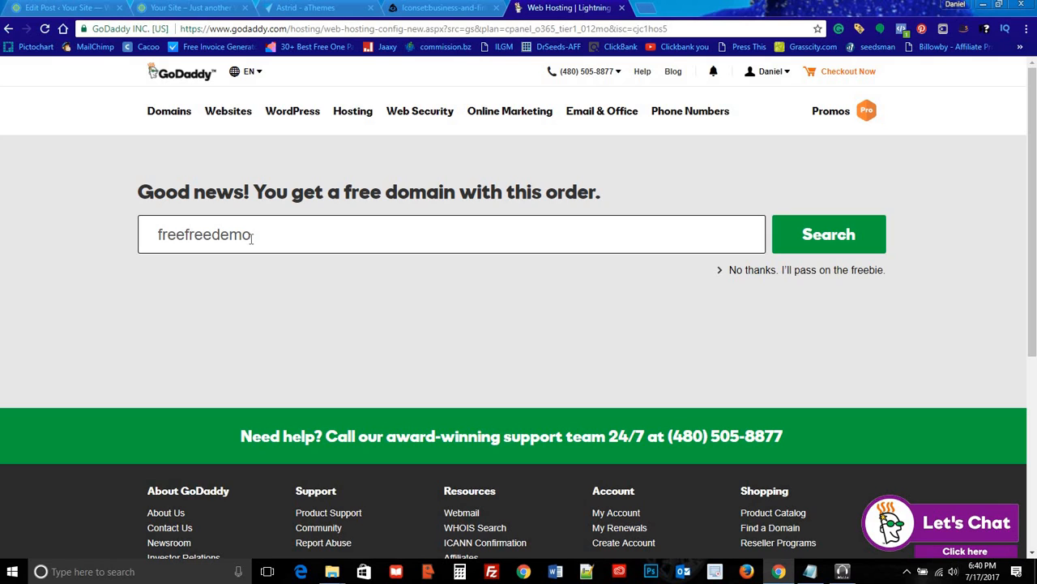
type("mom")
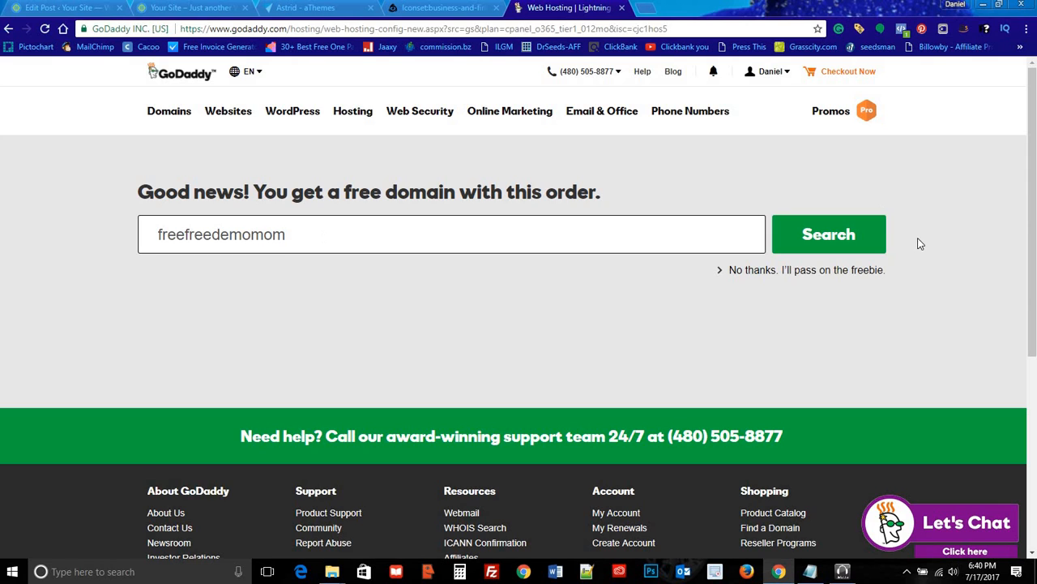
left_click(875, 234)
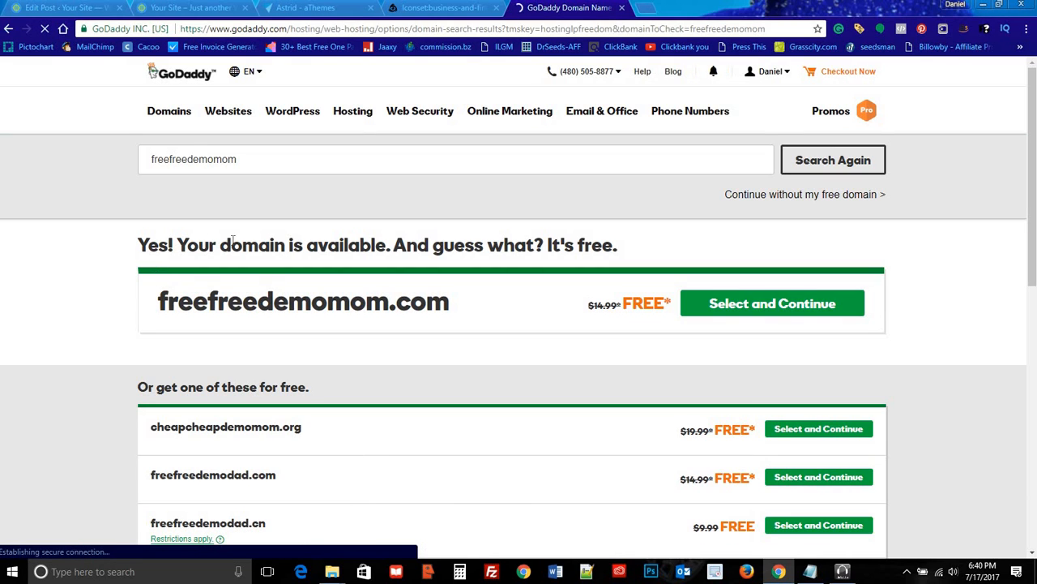
left_click(774, 305)
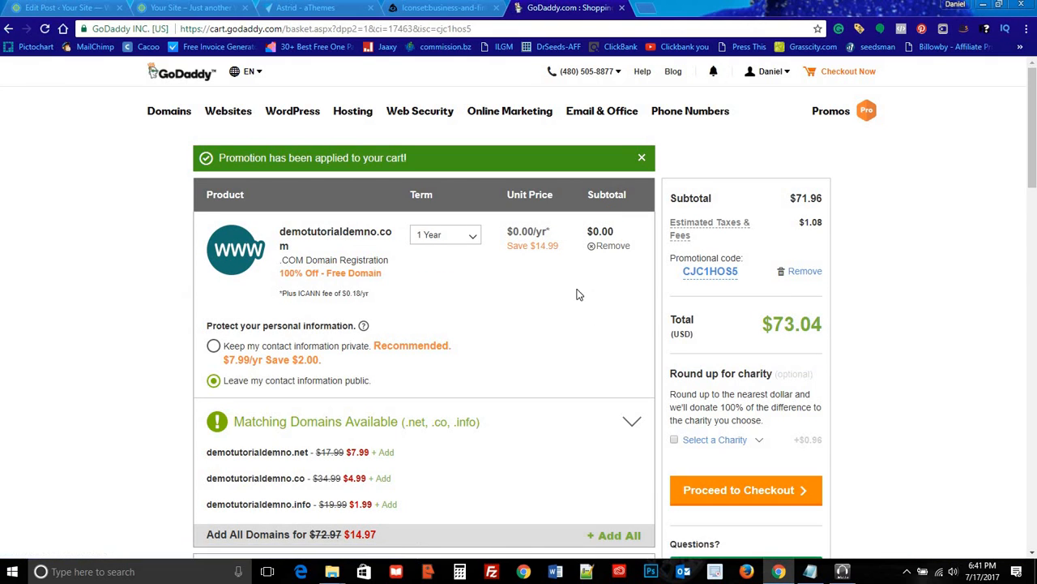
Step: Try a 10-year registration term for freefreedemomom.com in the cart, and set it to 1 year
scroll(513, 276, "down", 2)
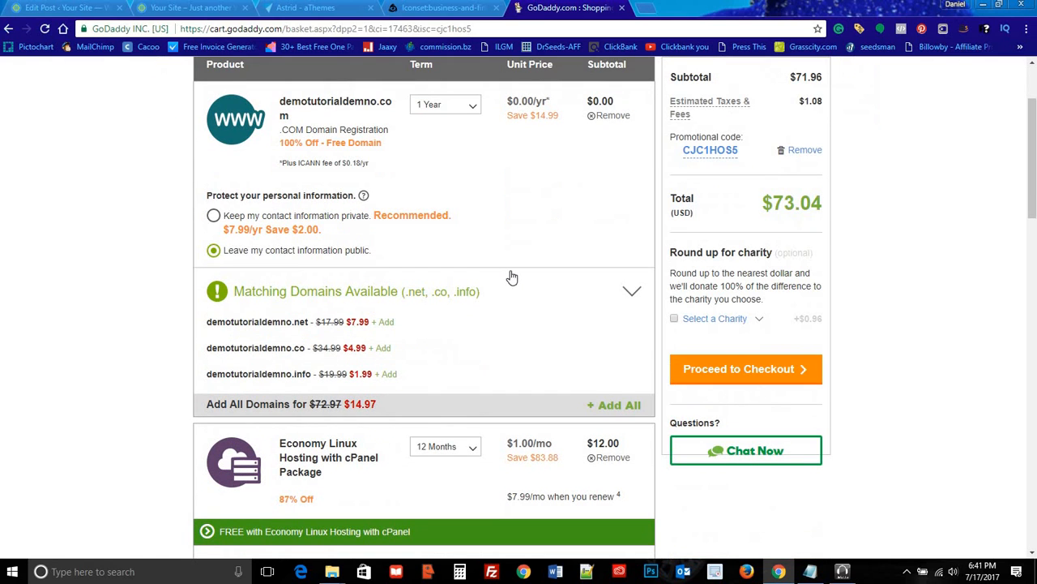
scroll(567, 237, "down", 3)
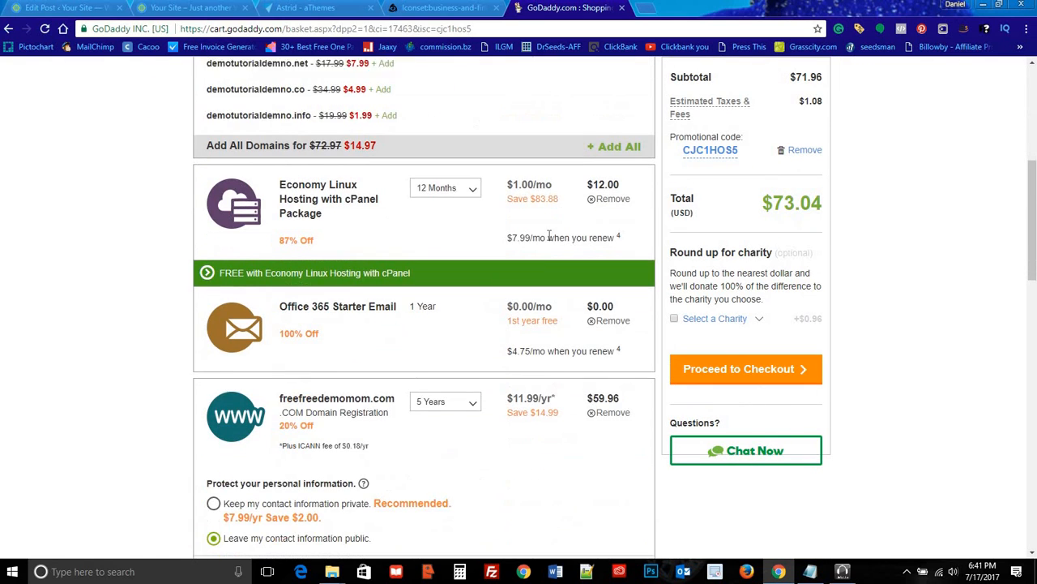
scroll(533, 240, "up", 4)
scroll(454, 324, "down", 5)
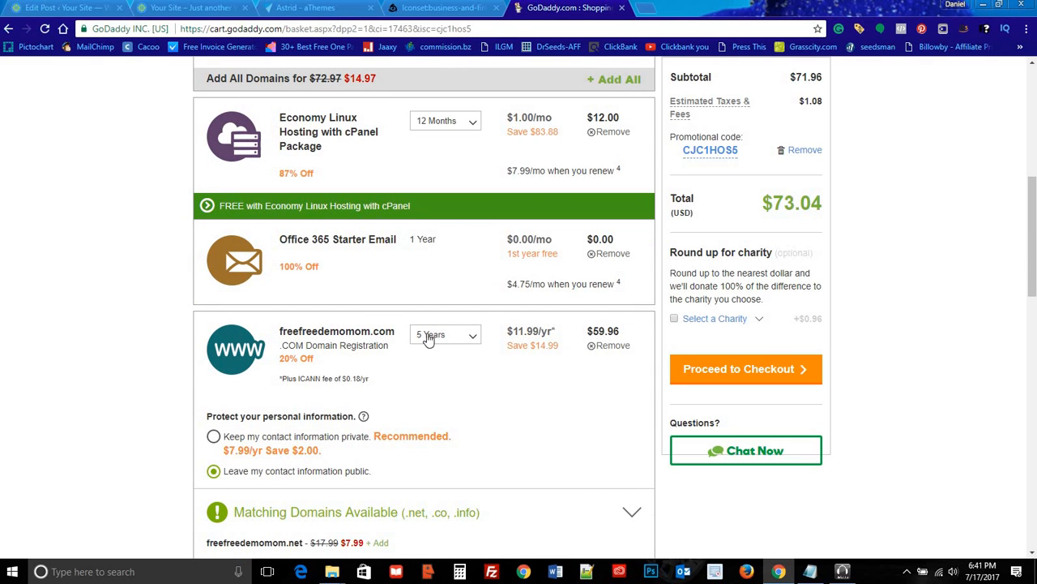
left_click(429, 339)
left_click(440, 444)
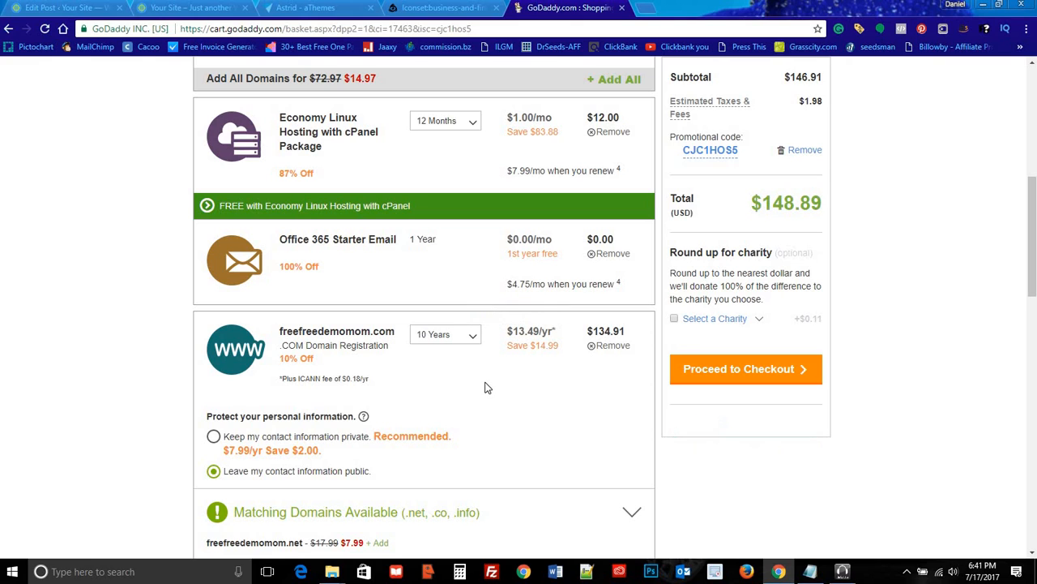
left_click(442, 338)
left_click(436, 357)
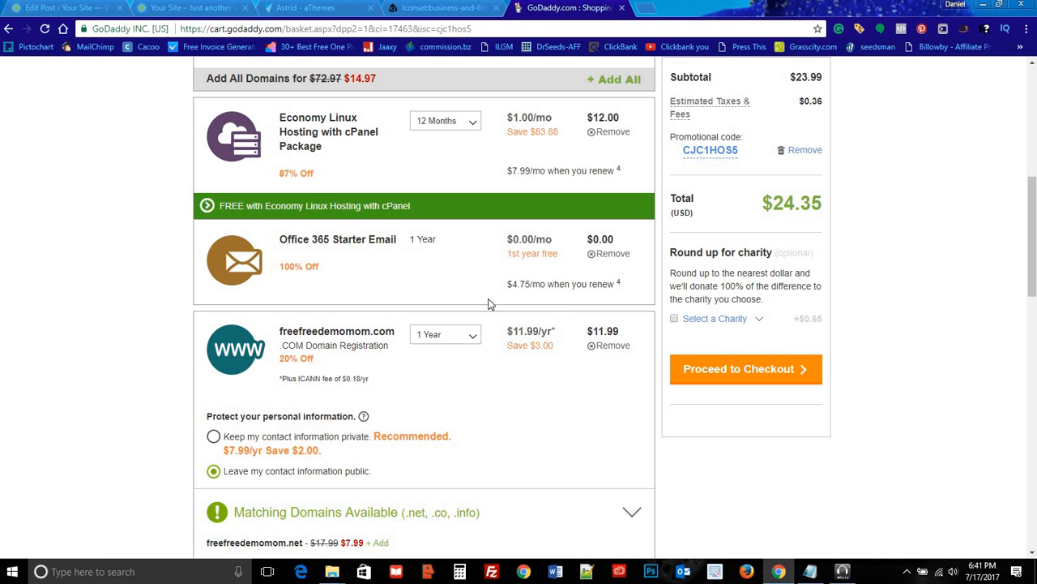
Step: Look over the cart's domain, hosting and email items and the order total
scroll(454, 297, "up", 3)
scroll(456, 300, "up", 3)
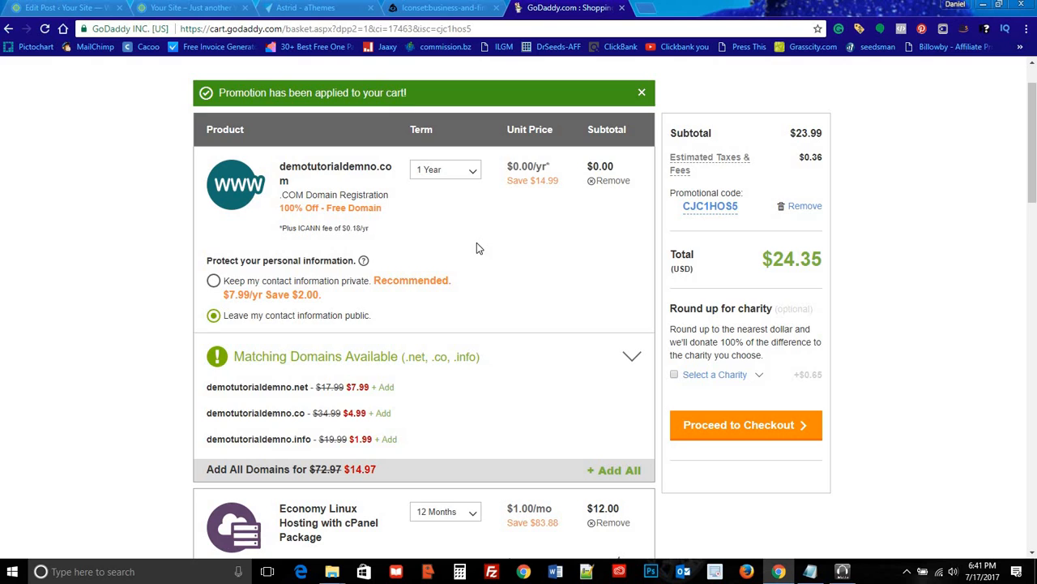
scroll(477, 247, "down", 3)
scroll(485, 249, "down", 2)
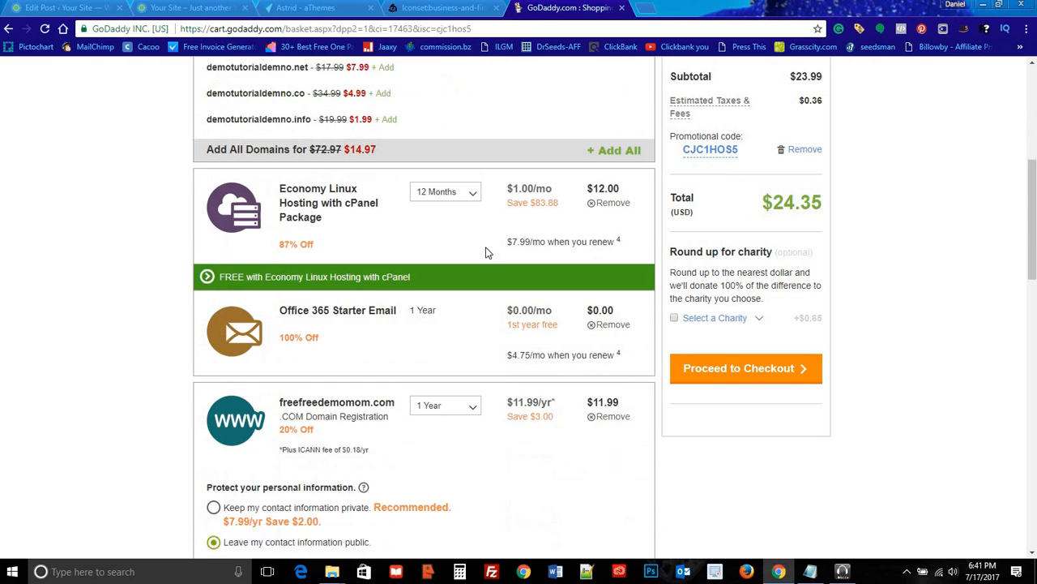
Step: Remove the demotutorialdemno.com domain registration from the cart
scroll(486, 249, "down", 2)
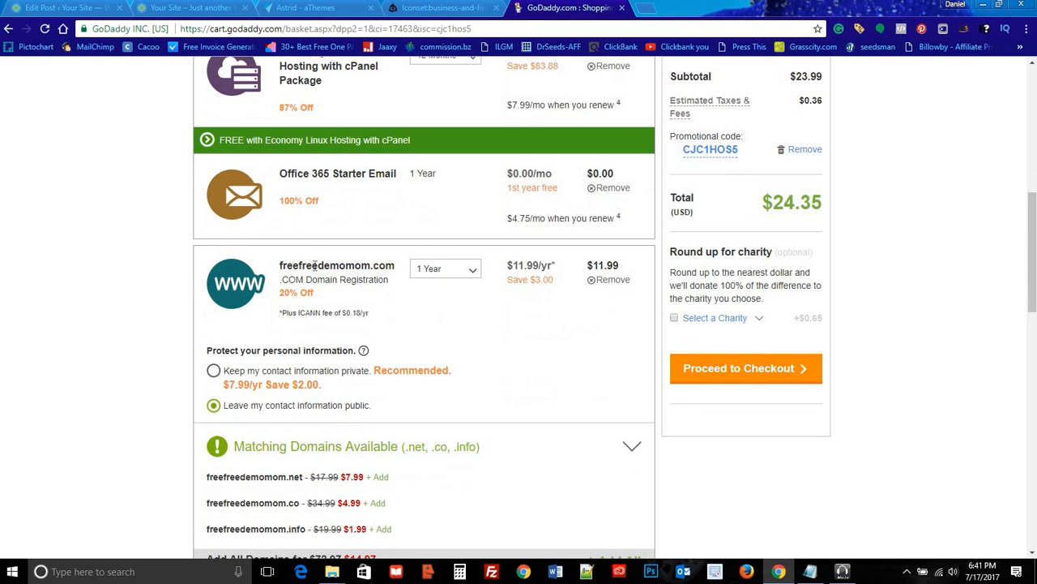
scroll(422, 252, "up", 3)
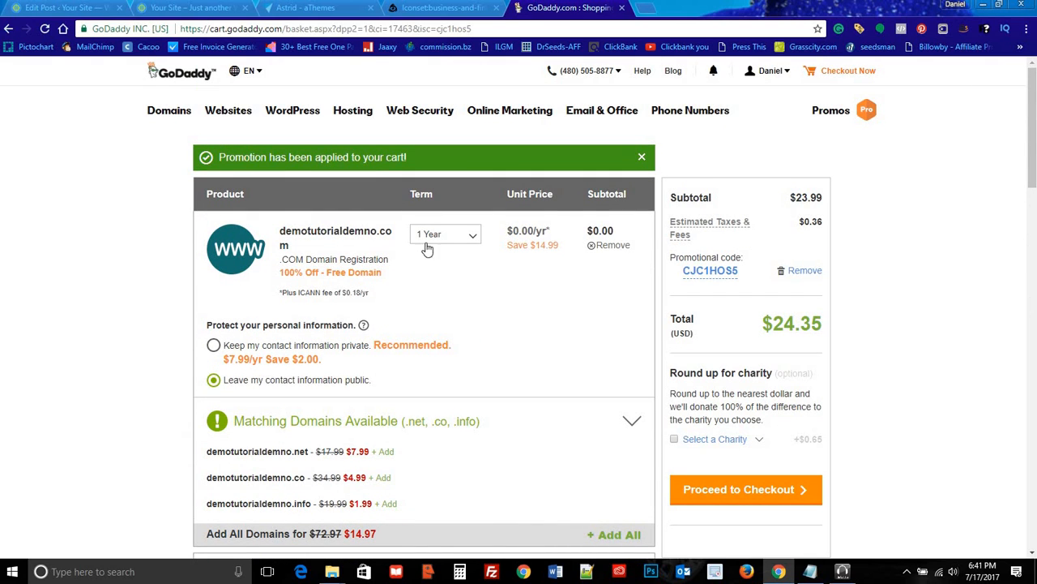
left_click(609, 247)
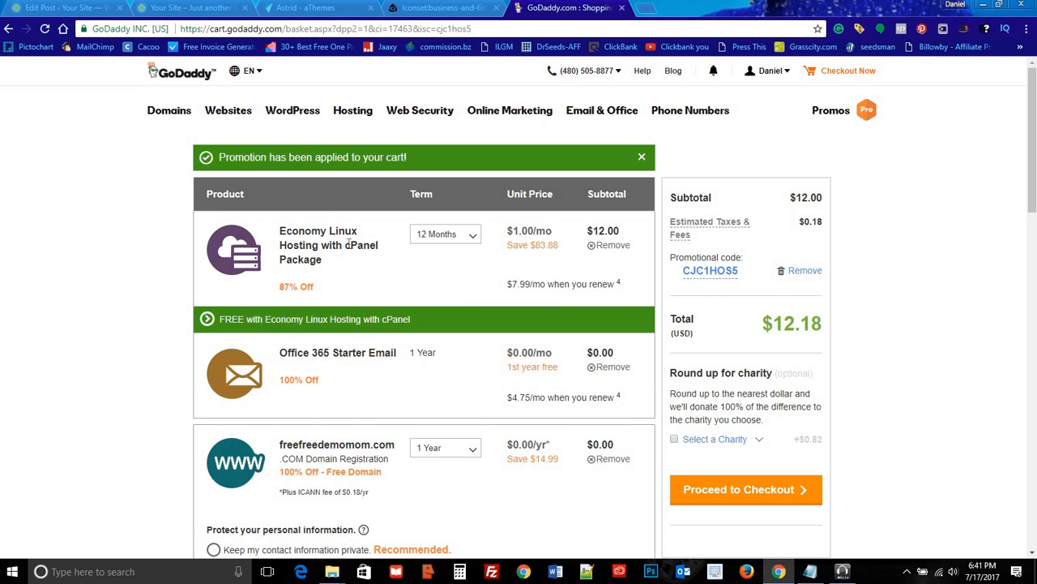
Step: Review the remaining hosting, email and freefreedemomom.com items, the order total and the recommended extras in the cart
scroll(339, 246, "down", 2)
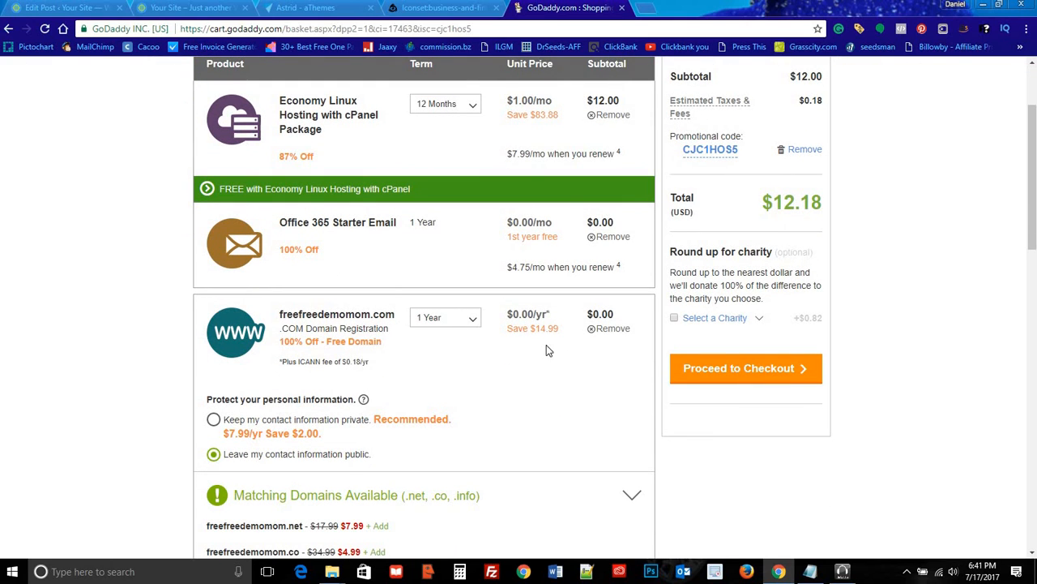
left_click_drag(780, 202, 875, 203)
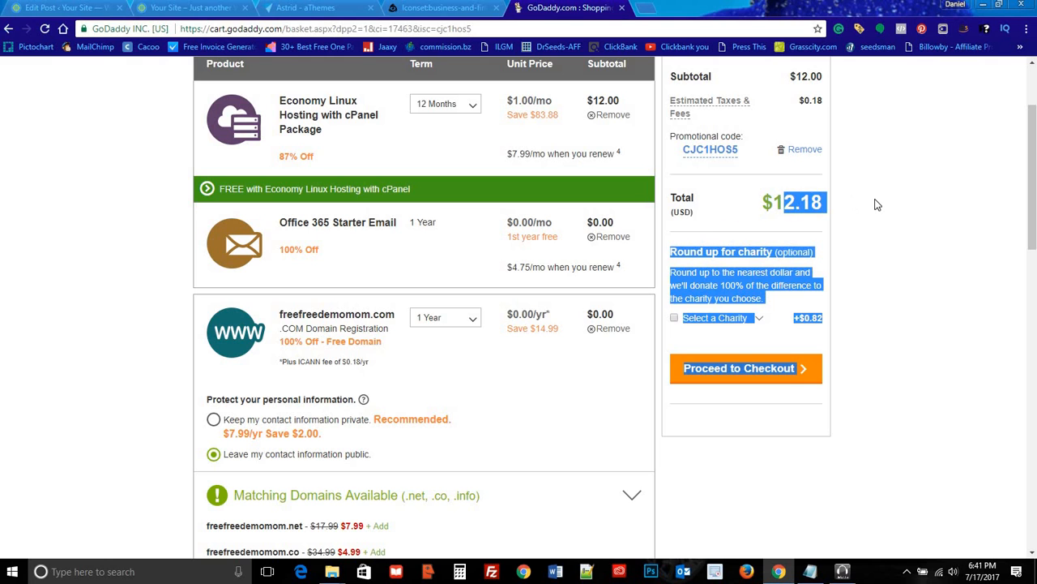
left_click(880, 204)
scroll(837, 365, "down", 3)
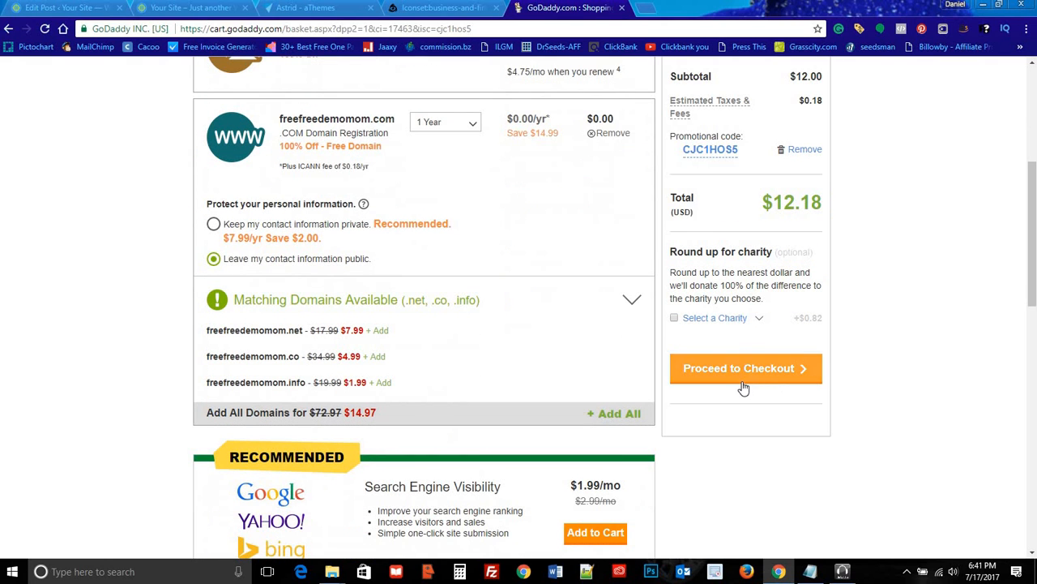
scroll(521, 320, "down", 2)
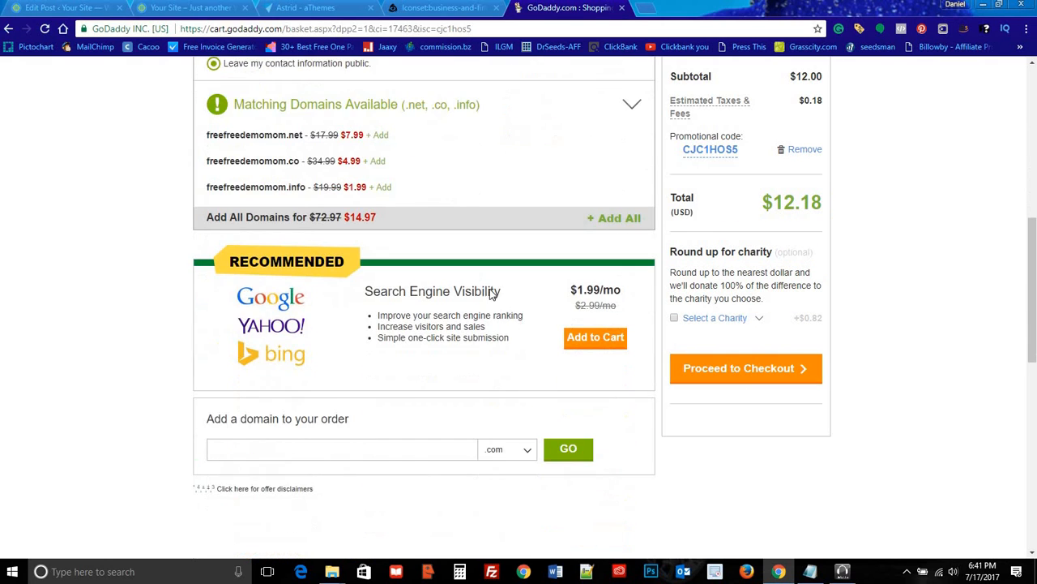
scroll(520, 319, "up", 6)
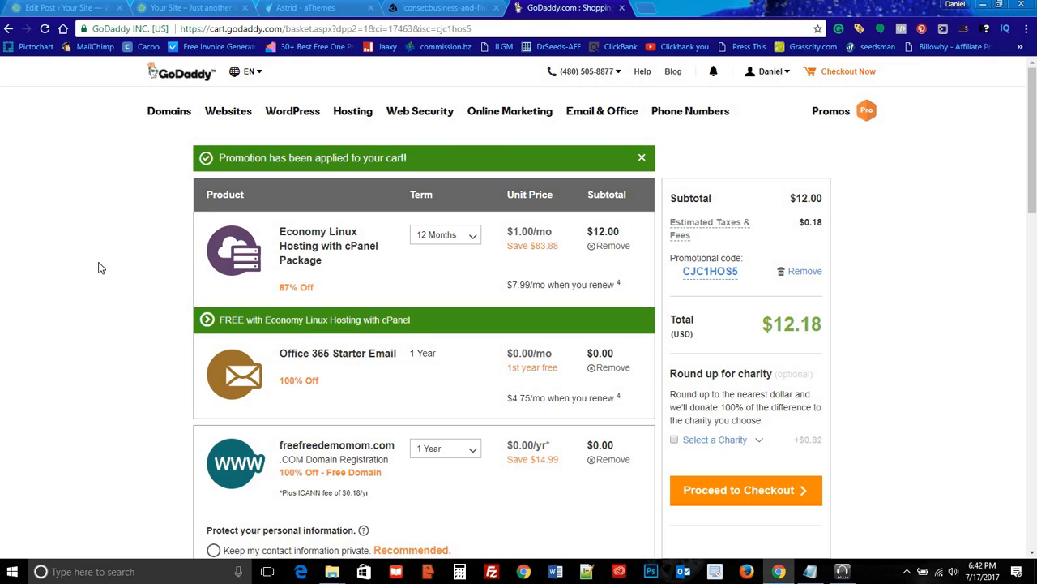
Step: Close the GoDaddy cart page and look over the finished site's home page, including the services and team sections
left_click(621, 9)
left_click(81, 9)
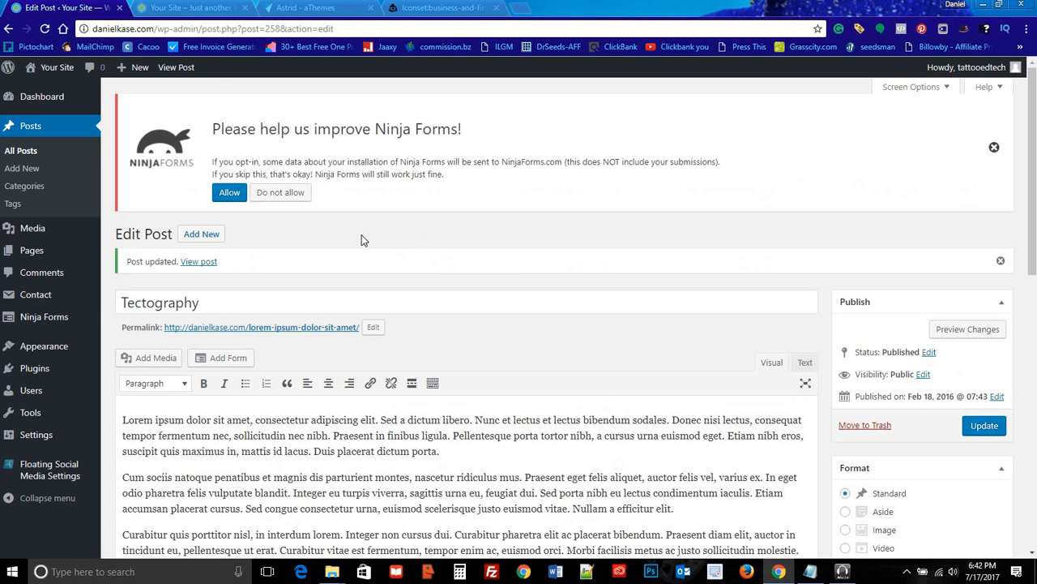
left_click(188, 9)
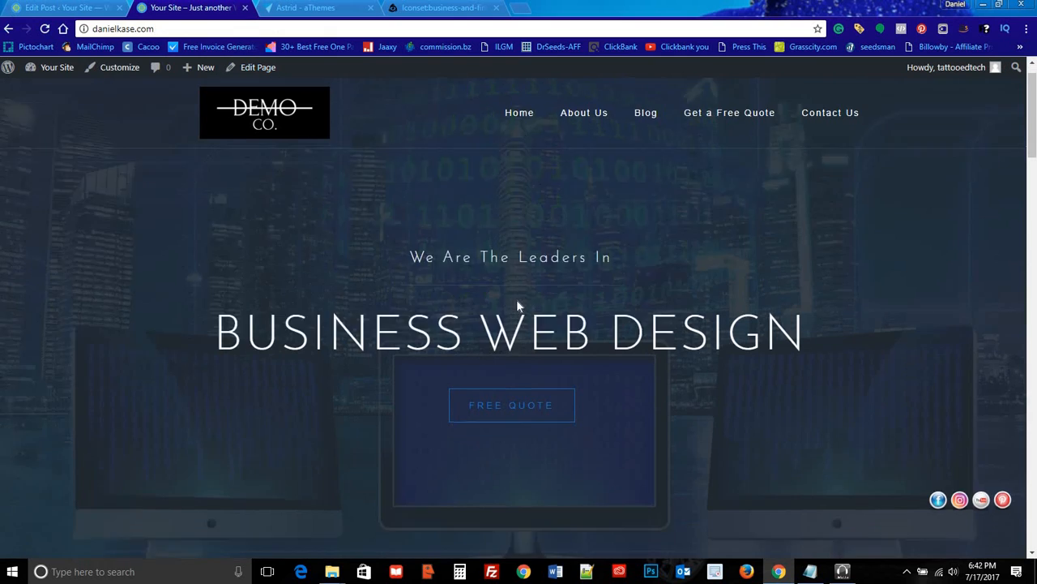
scroll(518, 306, "down", 6)
scroll(524, 331, "up", 6)
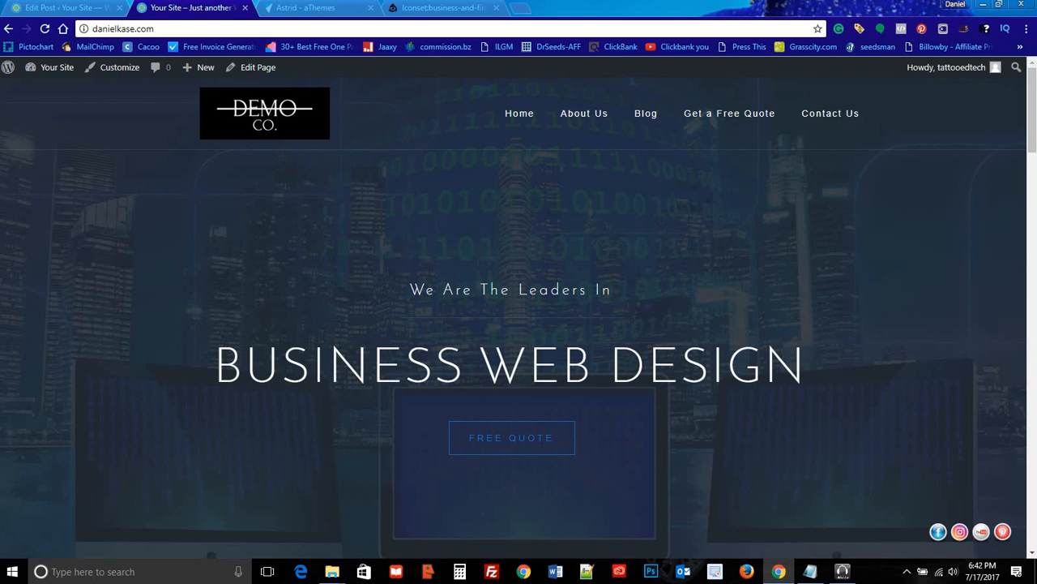
scroll(604, 315, "down", 10)
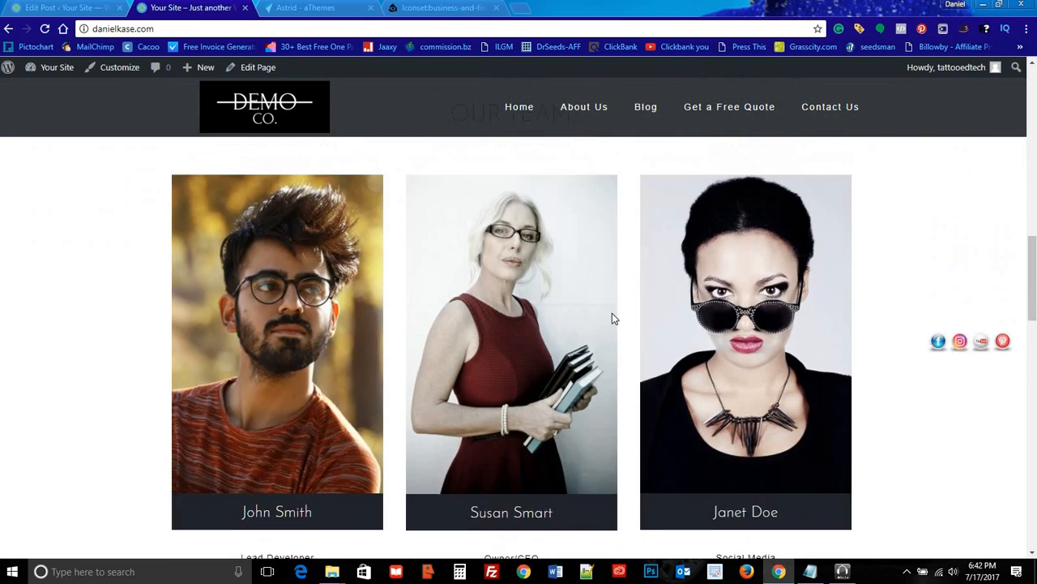
scroll(614, 317, "up", 5)
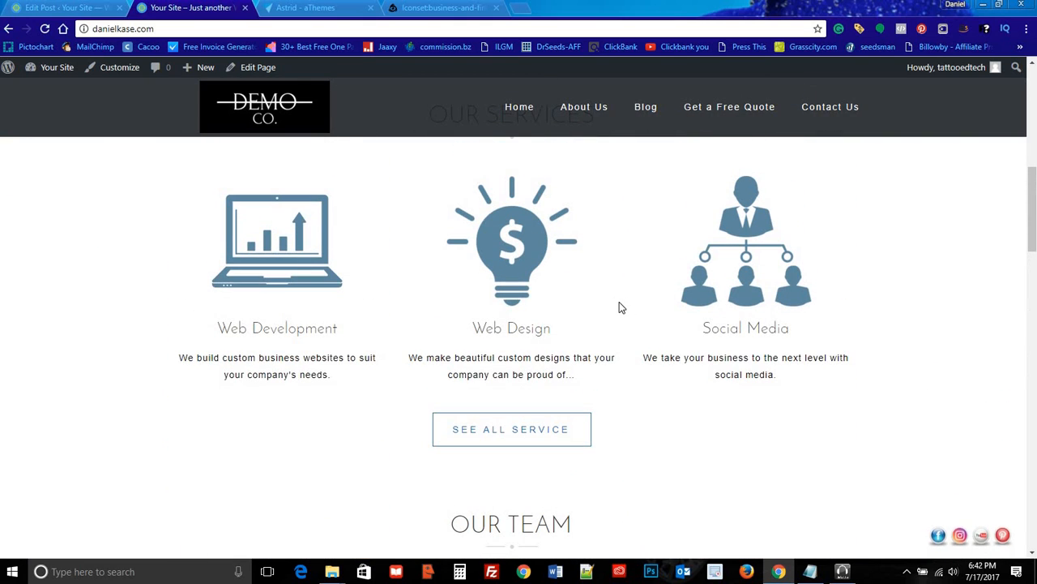